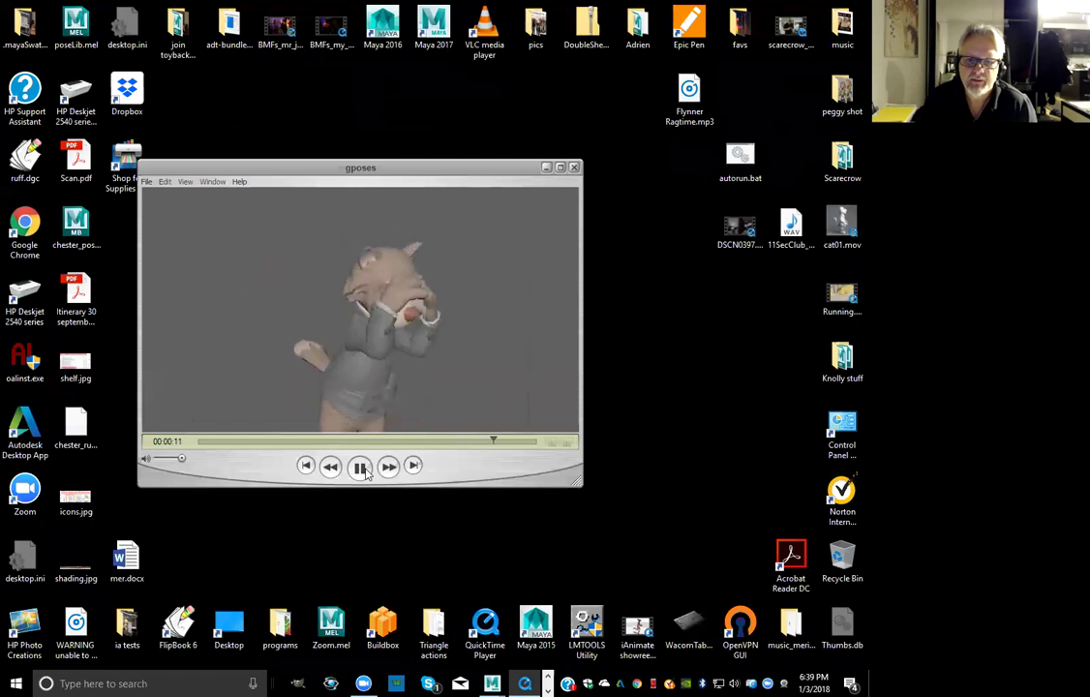
Replay the final seconds of the gposes movie to examine the cat's last poses, and close the movie
click(366, 472)
drag(523, 441, 489, 445)
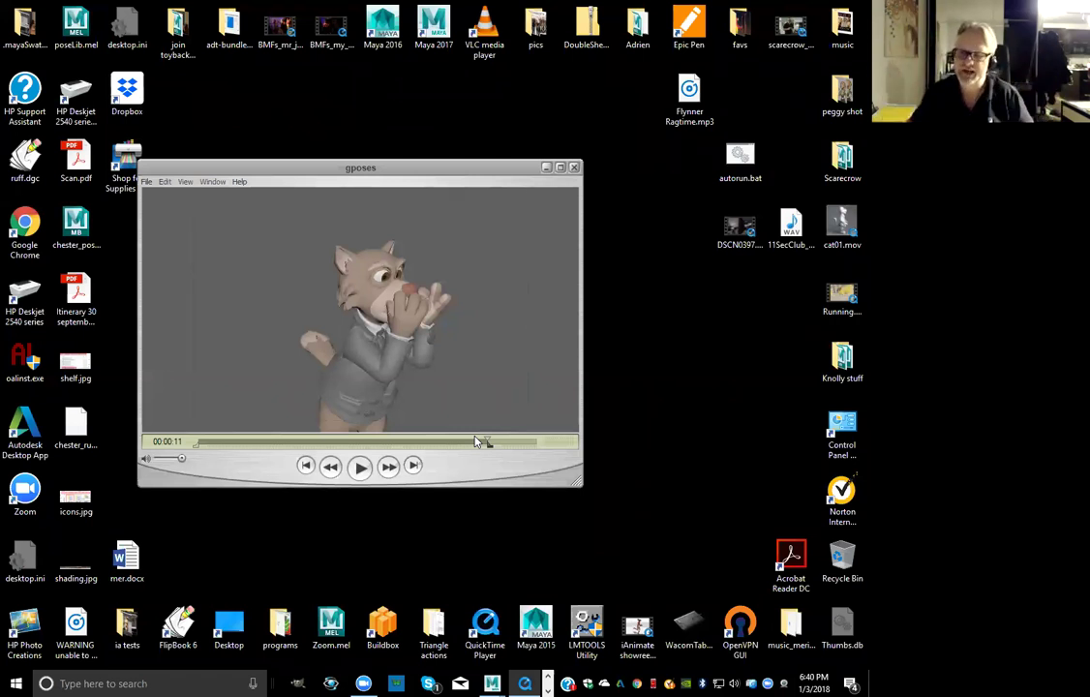
click(361, 468)
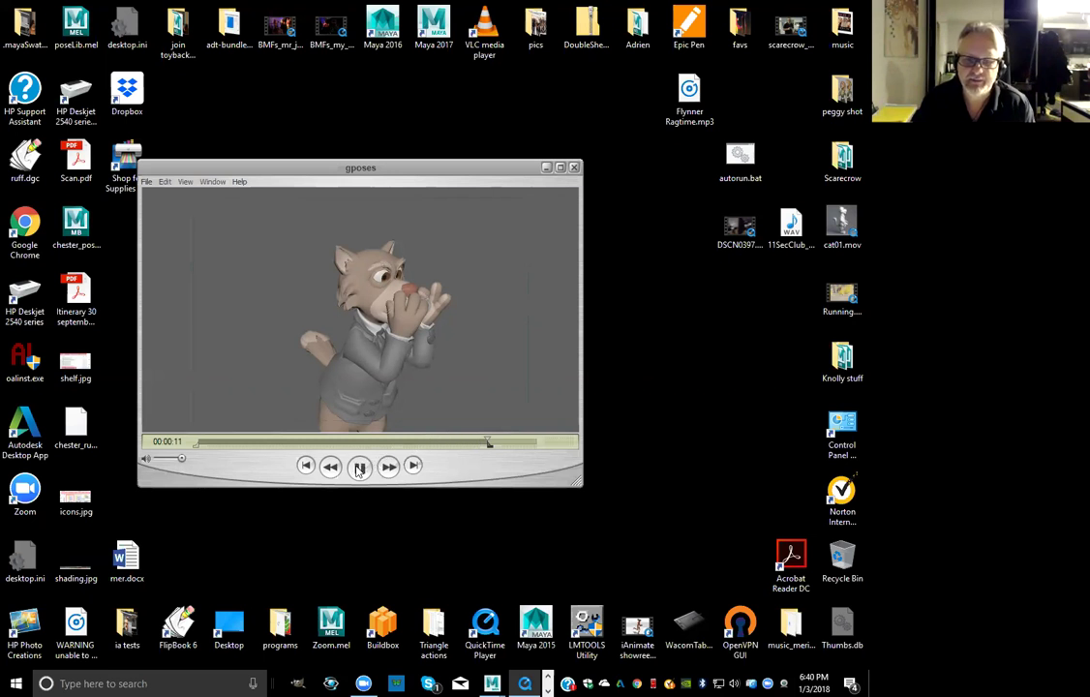
click(351, 470)
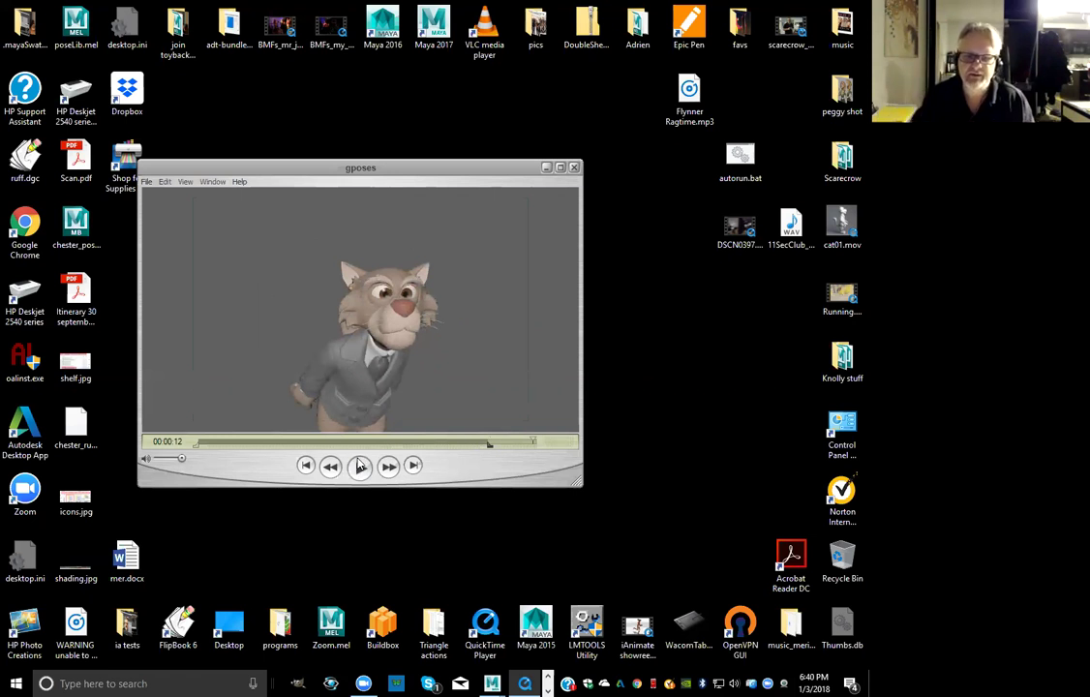
click(574, 169)
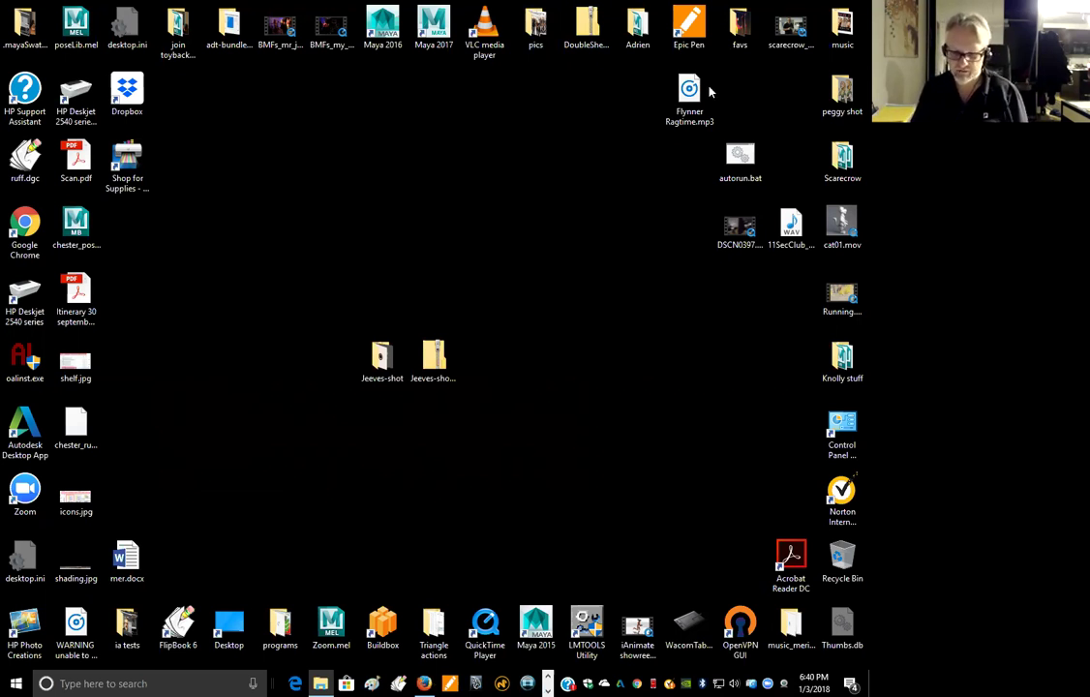
Switch to the Maya 2017 window holding the Jeeves-shot scene b2.mb
click(548, 691)
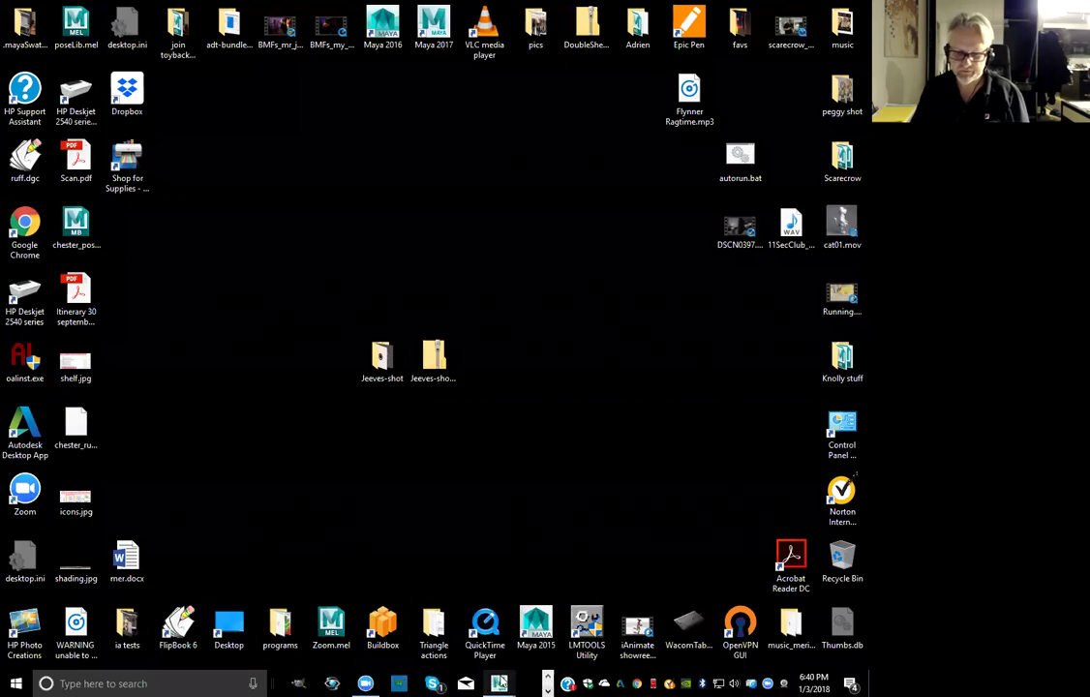
mouse_move(501, 684)
click(573, 602)
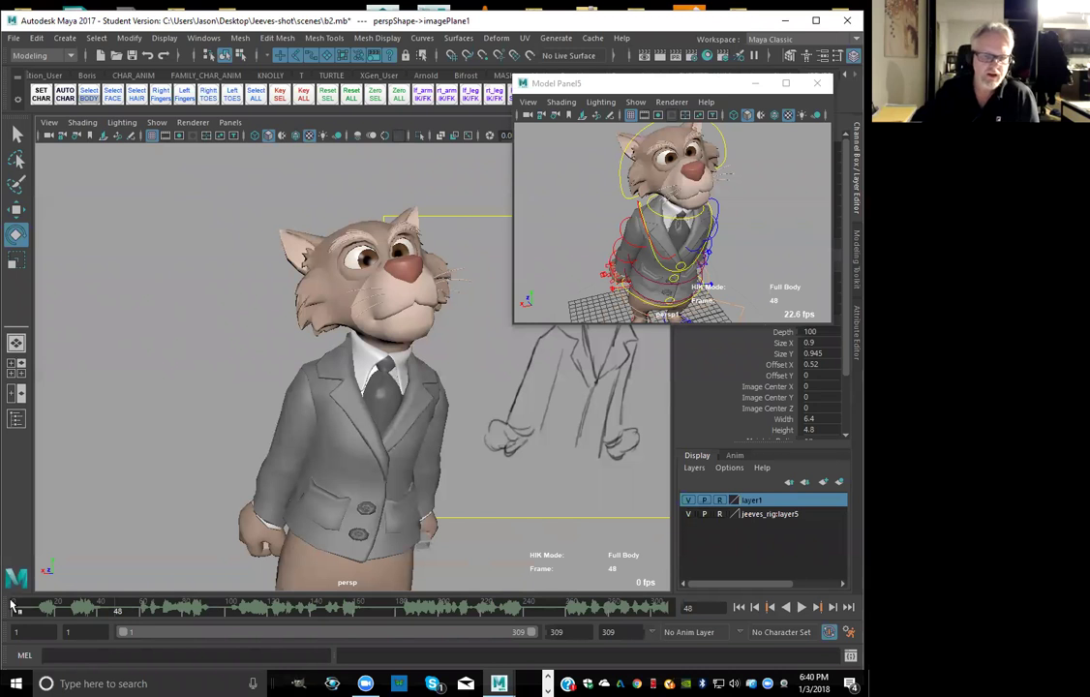
Return the timeline to frame 1 and show the NURBS curves in the main perspective viewport
key(alt+shift+v)
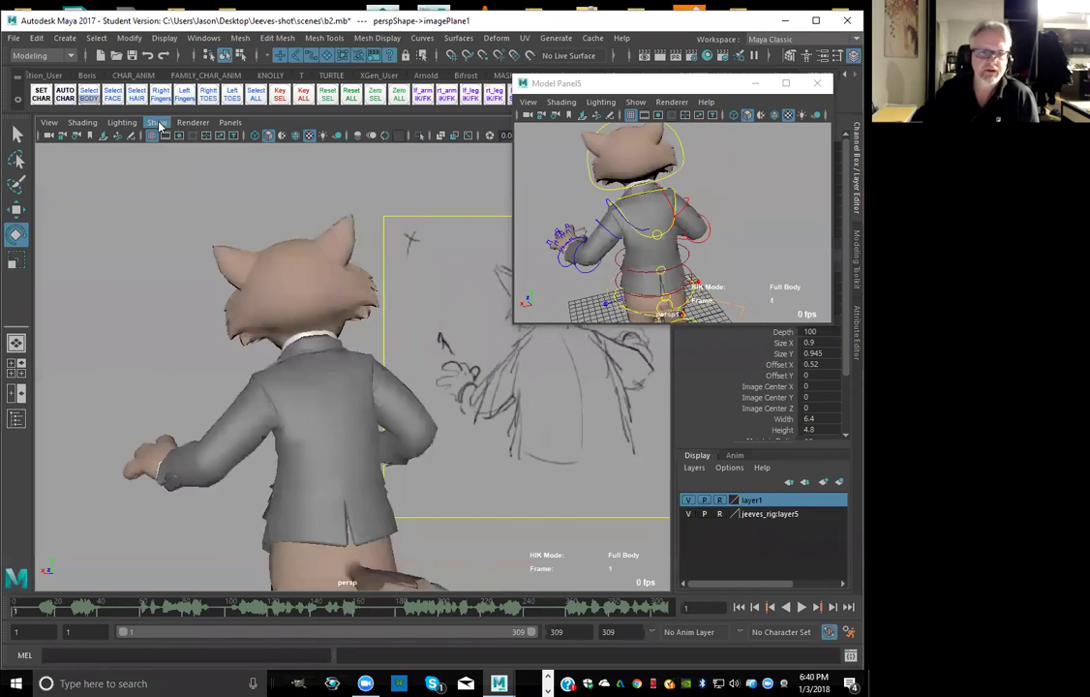
click(157, 122)
click(208, 161)
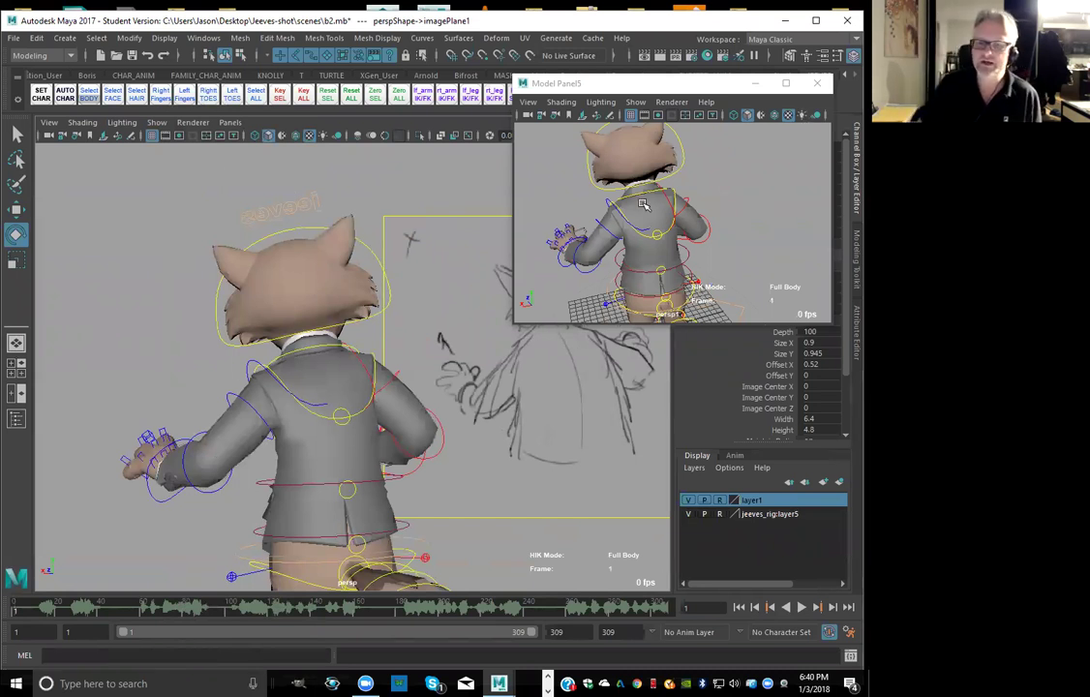
Turn the main viewport's HUD display off and back on
click(155, 123)
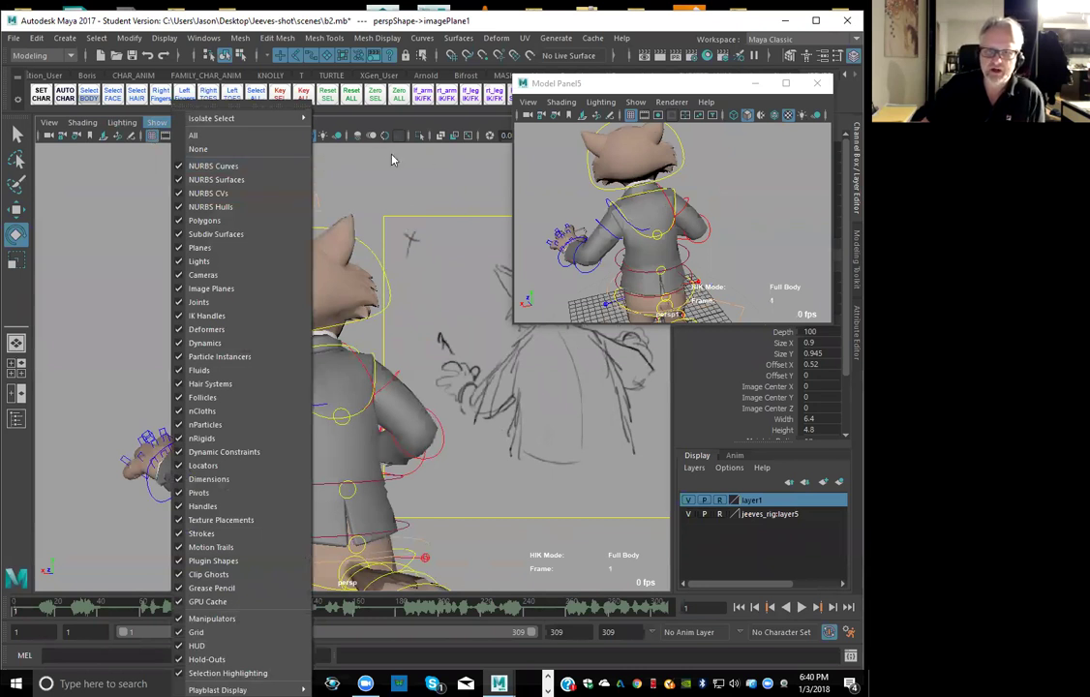
click(196, 645)
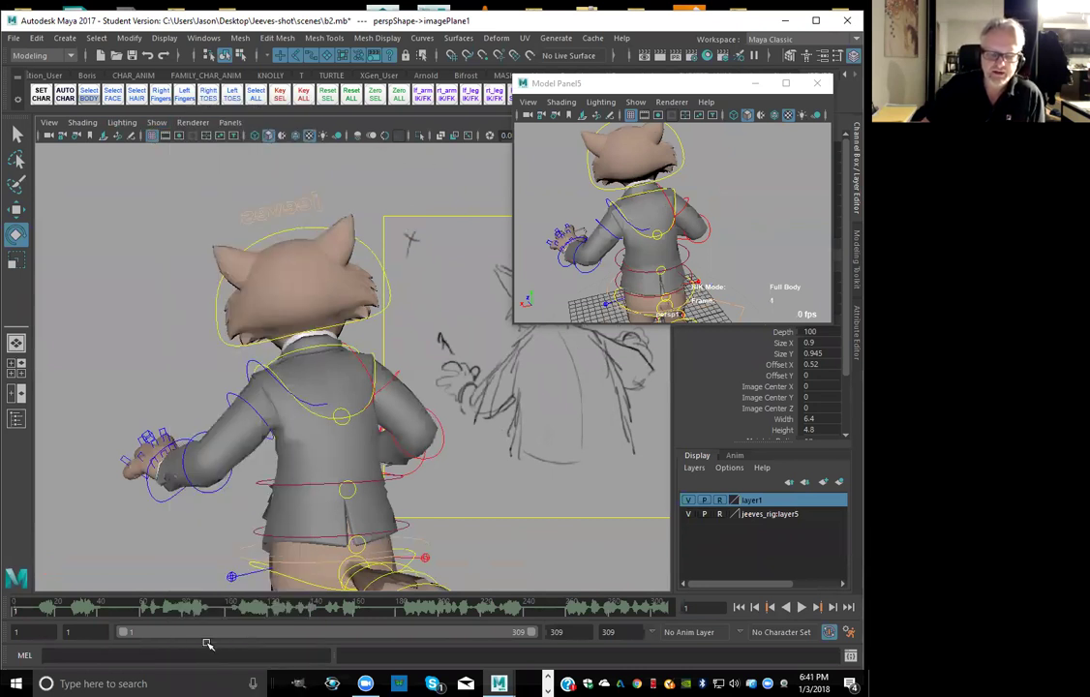
click(156, 122)
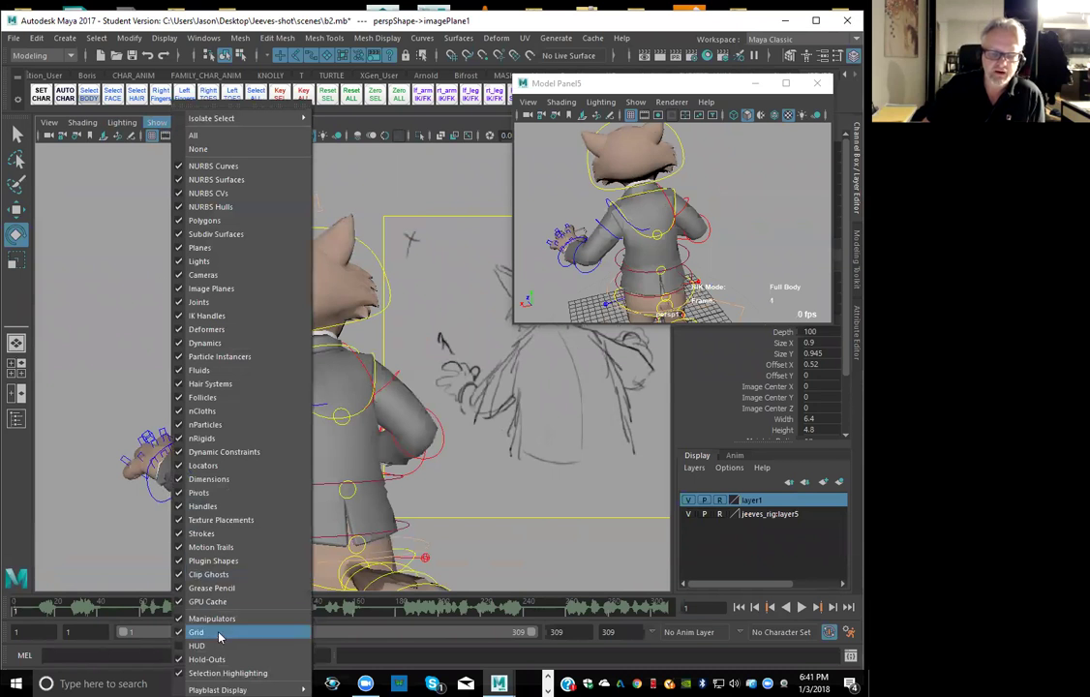
click(223, 641)
Turn on automatic character detection and make jeeves the active character by selecting its head control
click(64, 92)
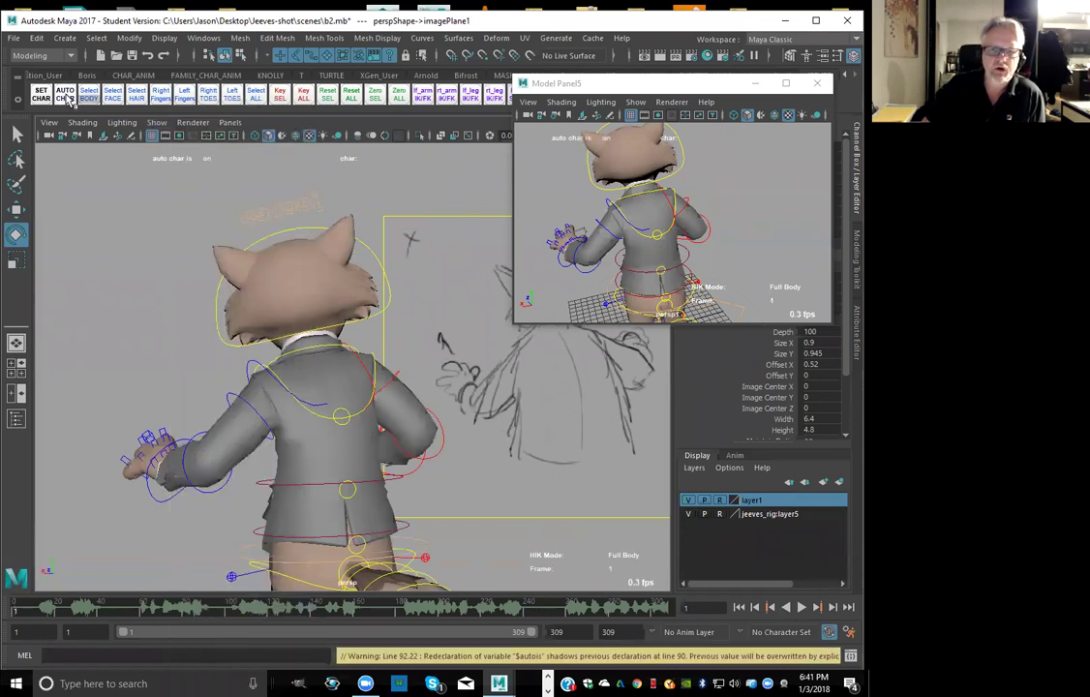
click(296, 228)
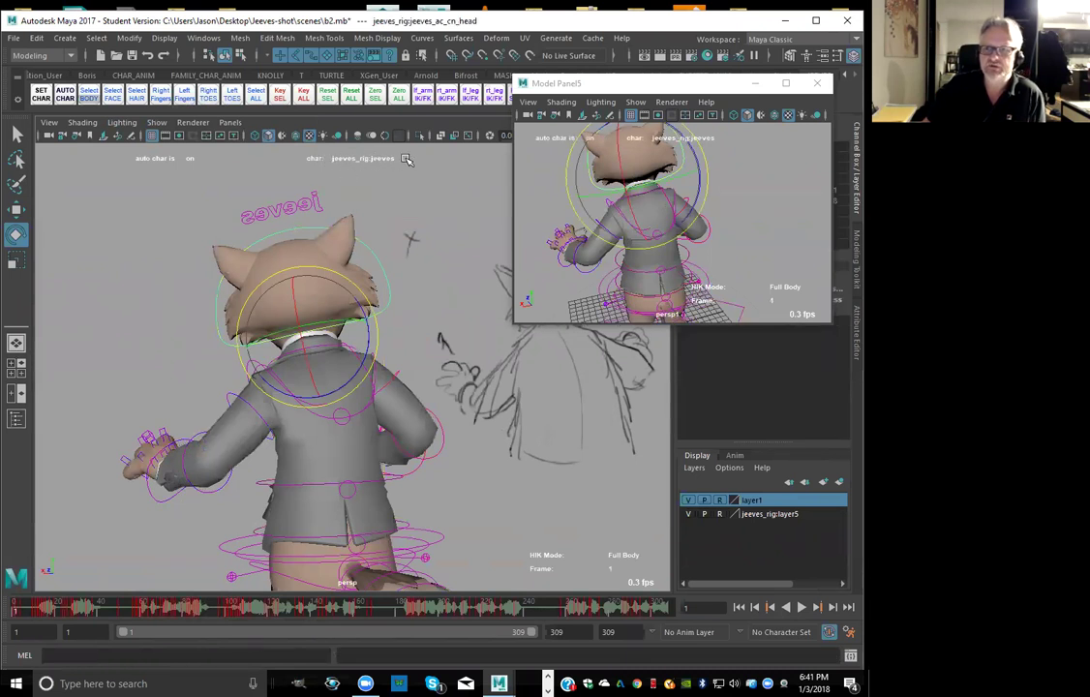
Uncover the whole JEEVES shelf and try its all, face and body selection sets, finishing with all of the character's controls selected
click(604, 89)
drag(605, 90, 581, 129)
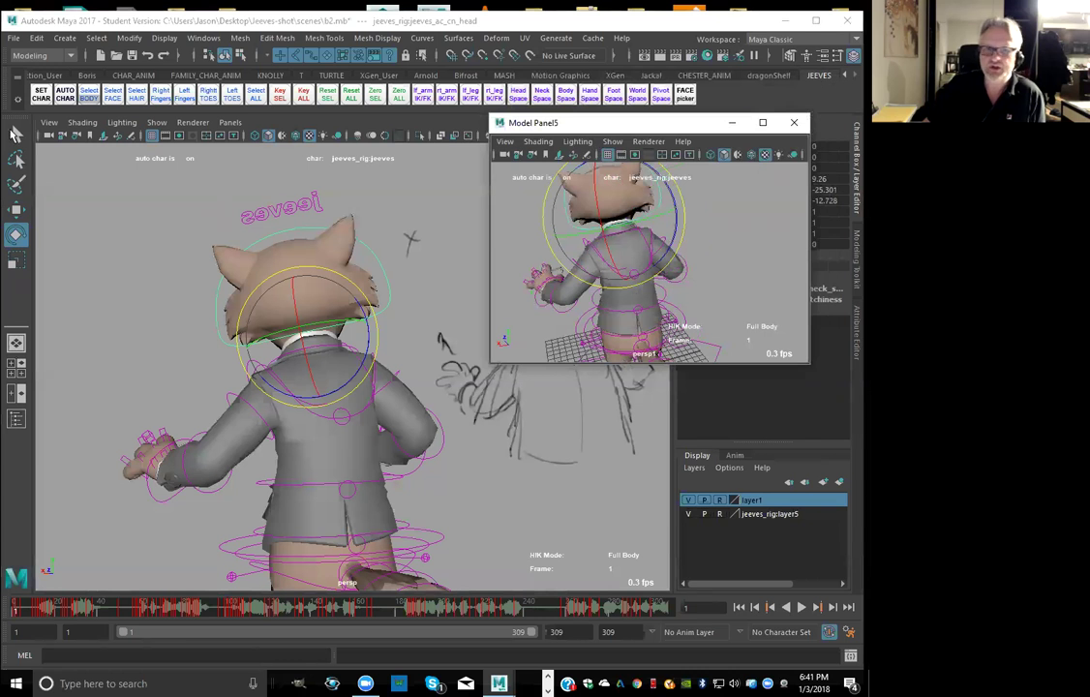
click(256, 96)
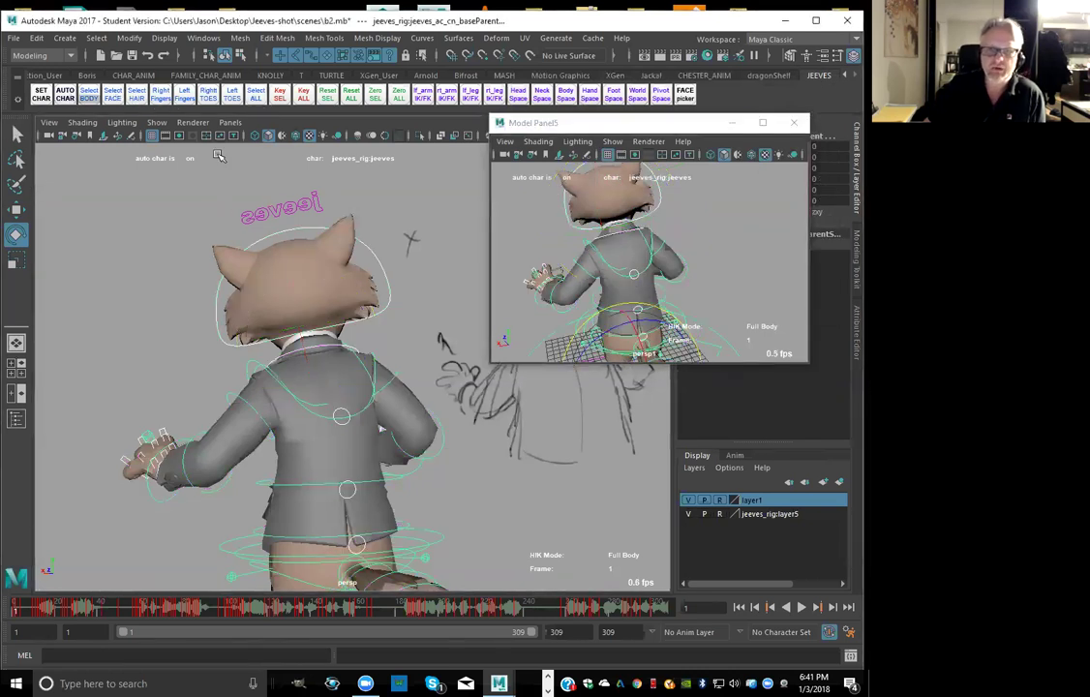
click(116, 95)
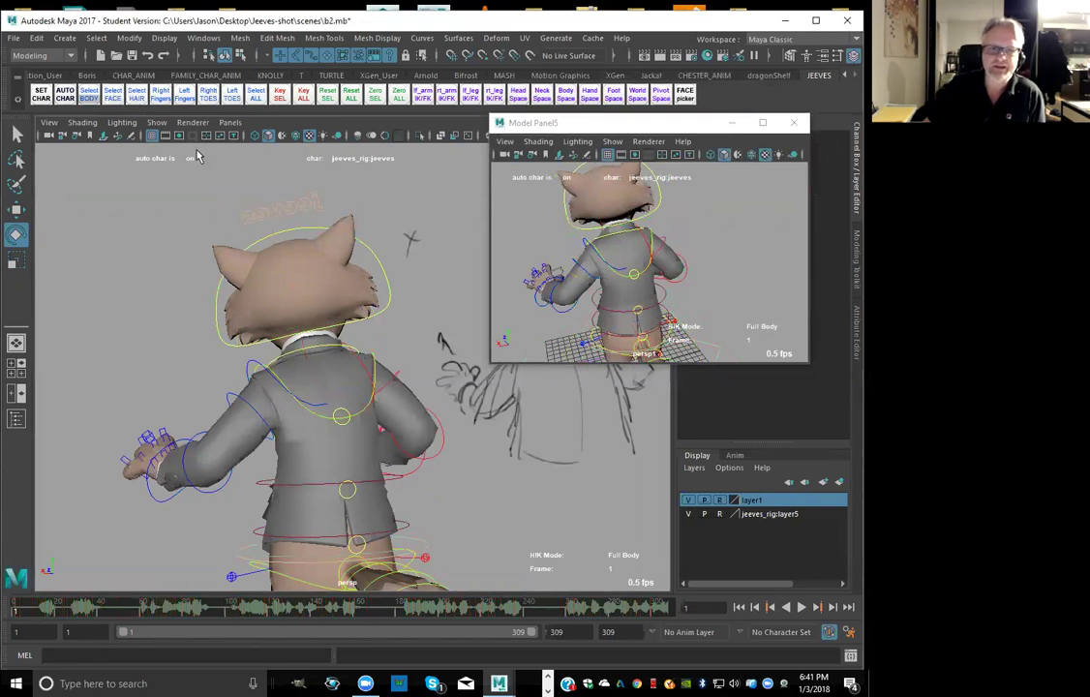
click(89, 95)
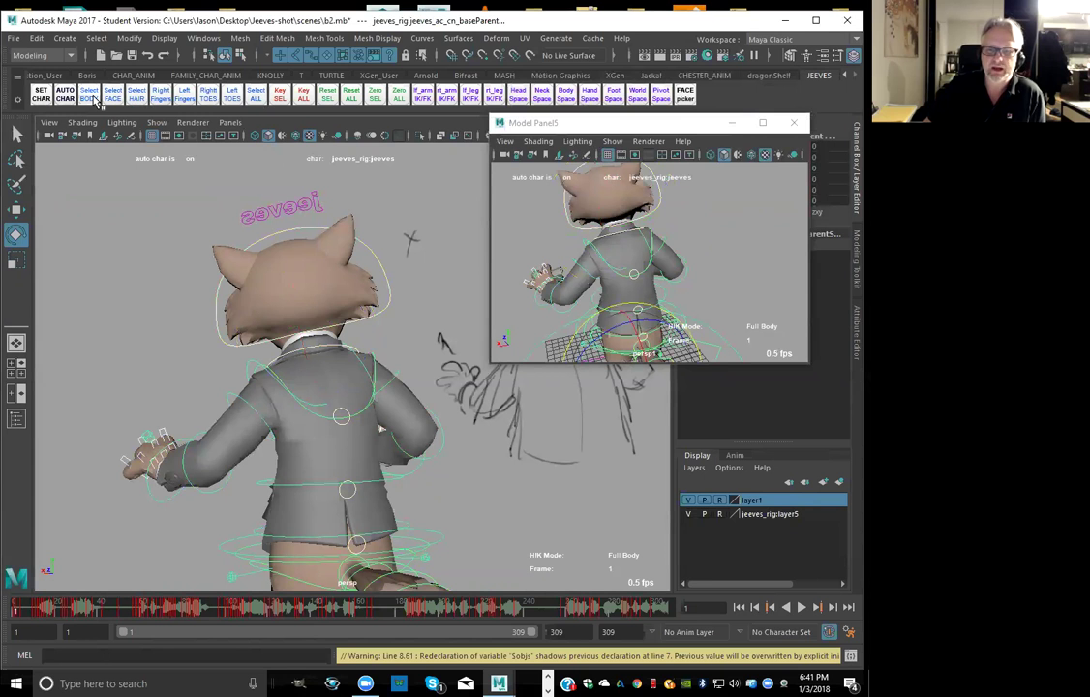
click(254, 101)
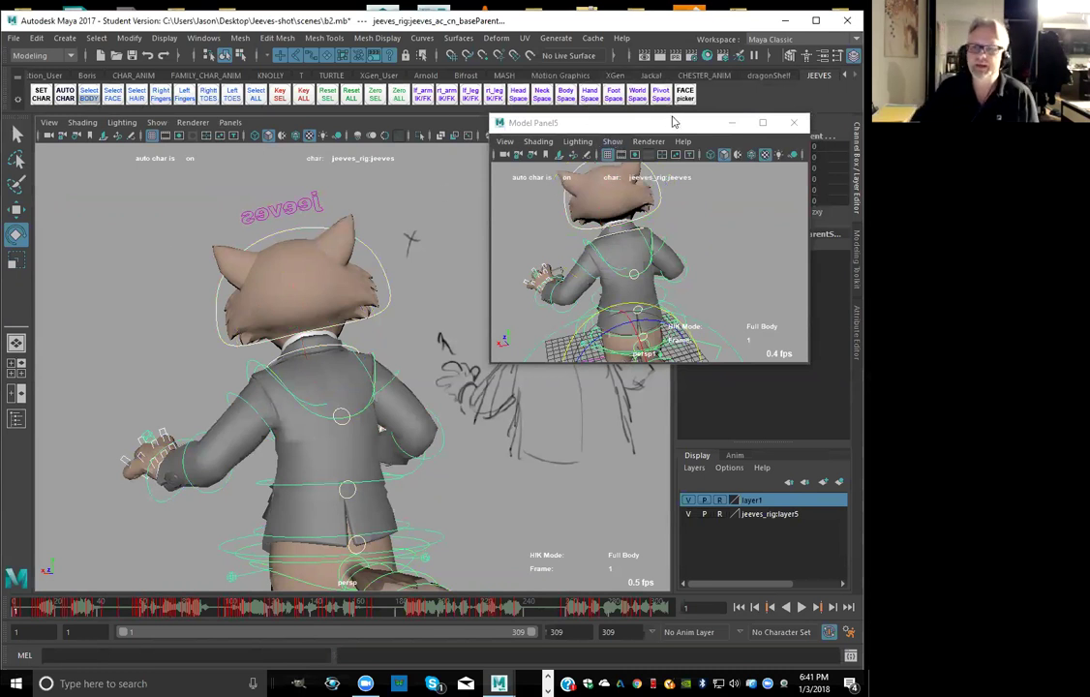
Move the floating Model Panel5 clear of the shelf and add a Graph Editor shortcut to the JEEVES shelf
drag(663, 129, 578, 164)
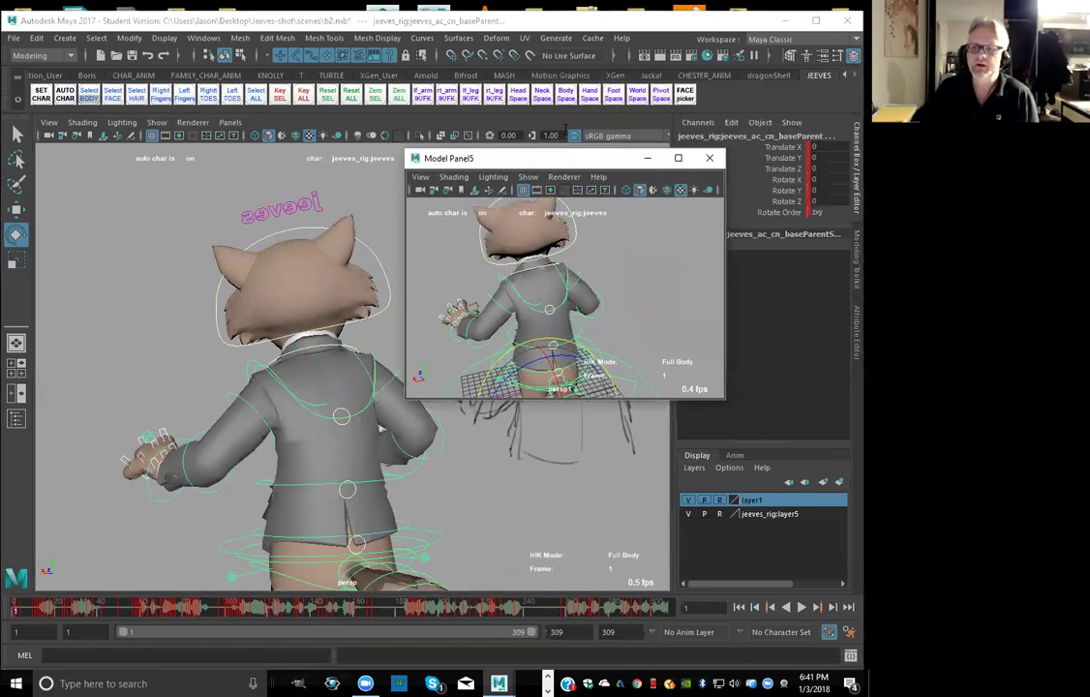
click(200, 39)
mouse_move(290, 113)
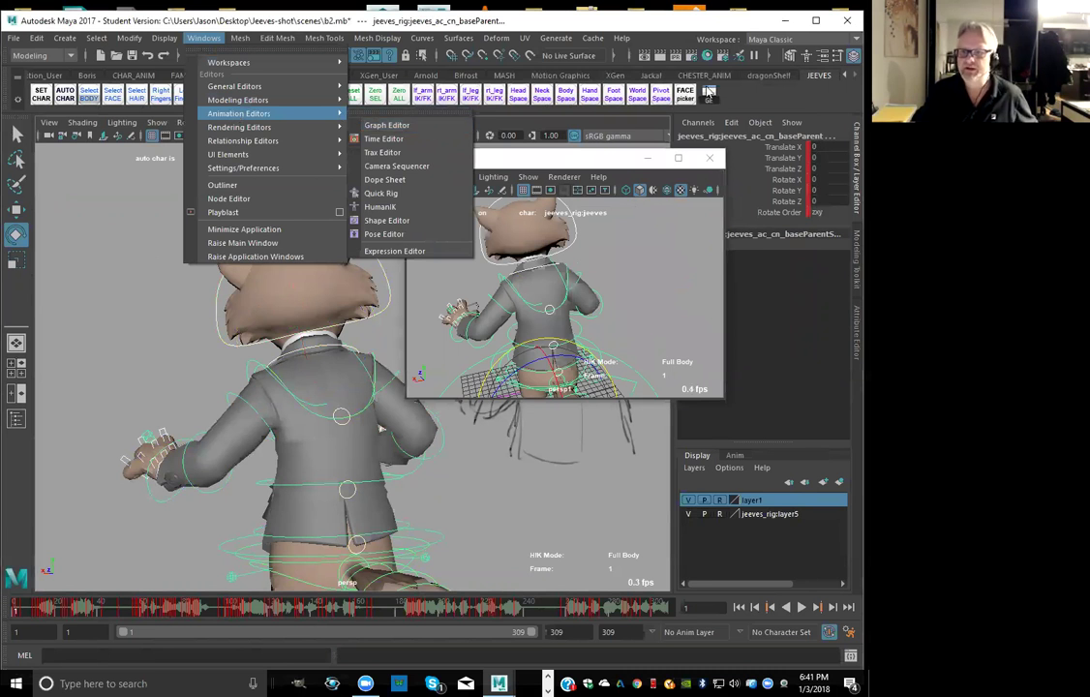
Convert all of jeeves's animation curves to auto tangents in the Graph Editor, and move Model Panel5 away from the main view
click(709, 93)
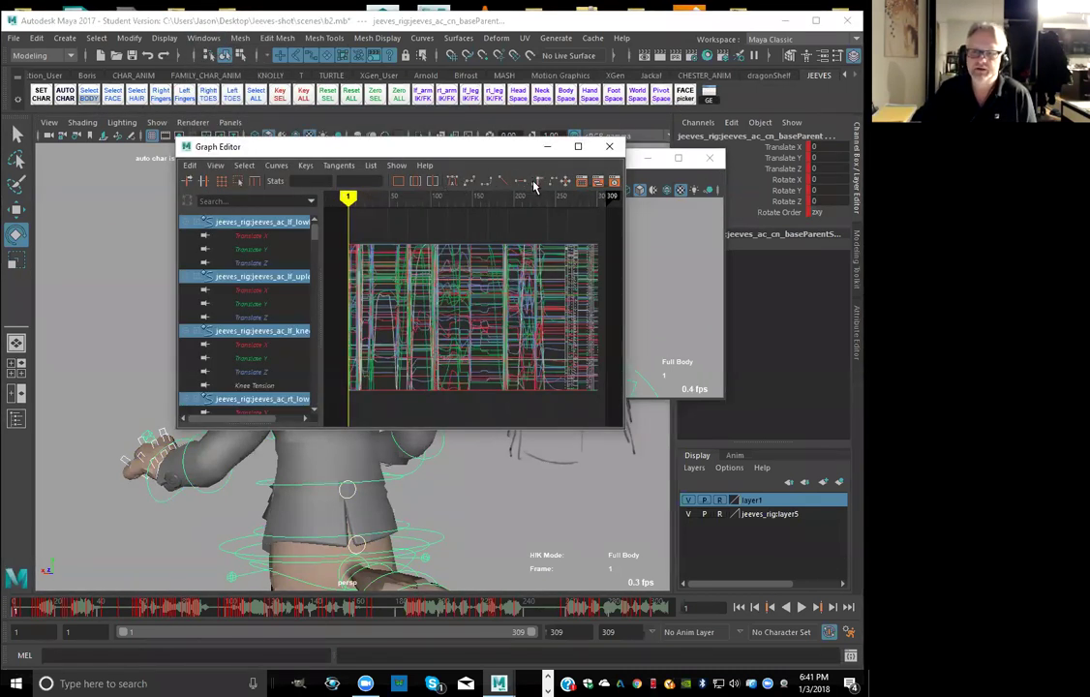
click(452, 181)
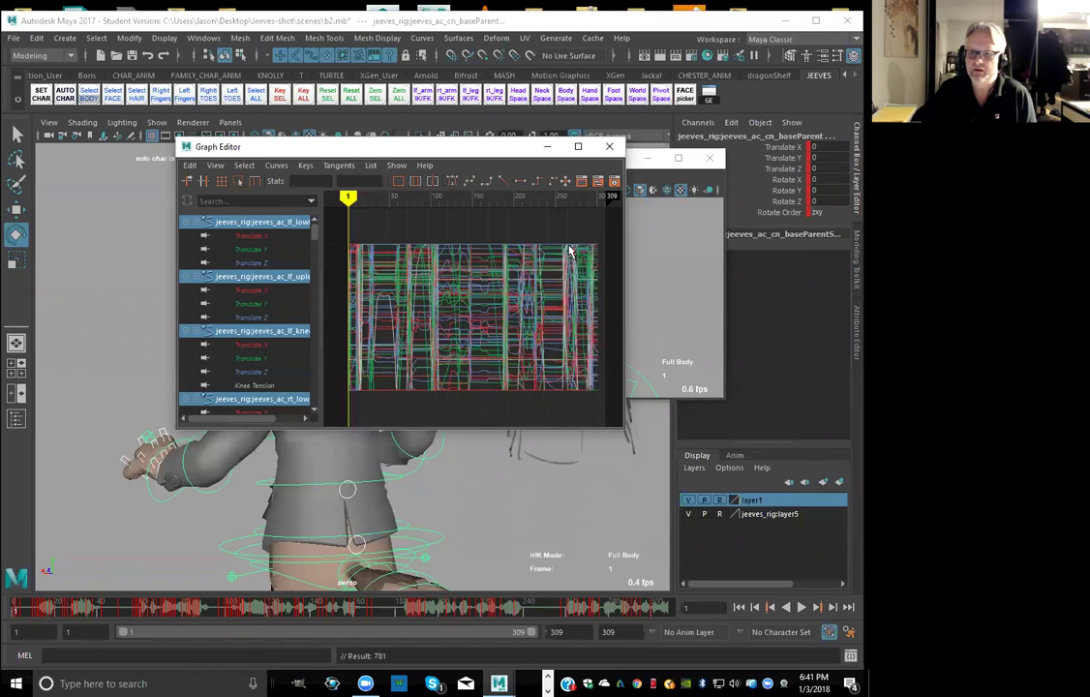
click(612, 147)
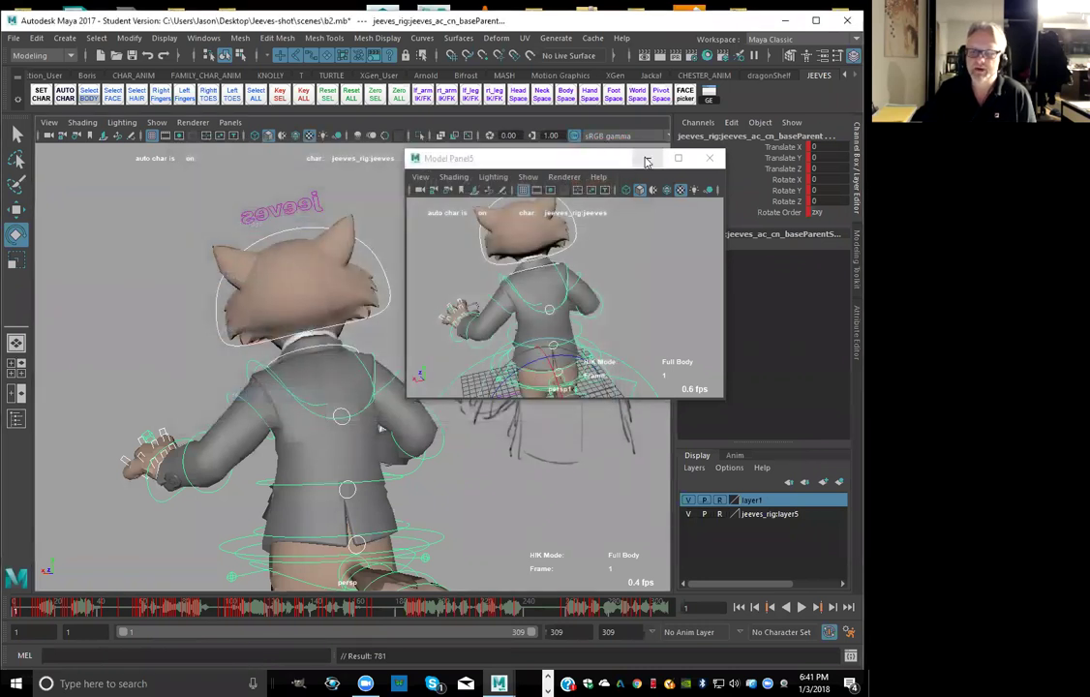
click(647, 160)
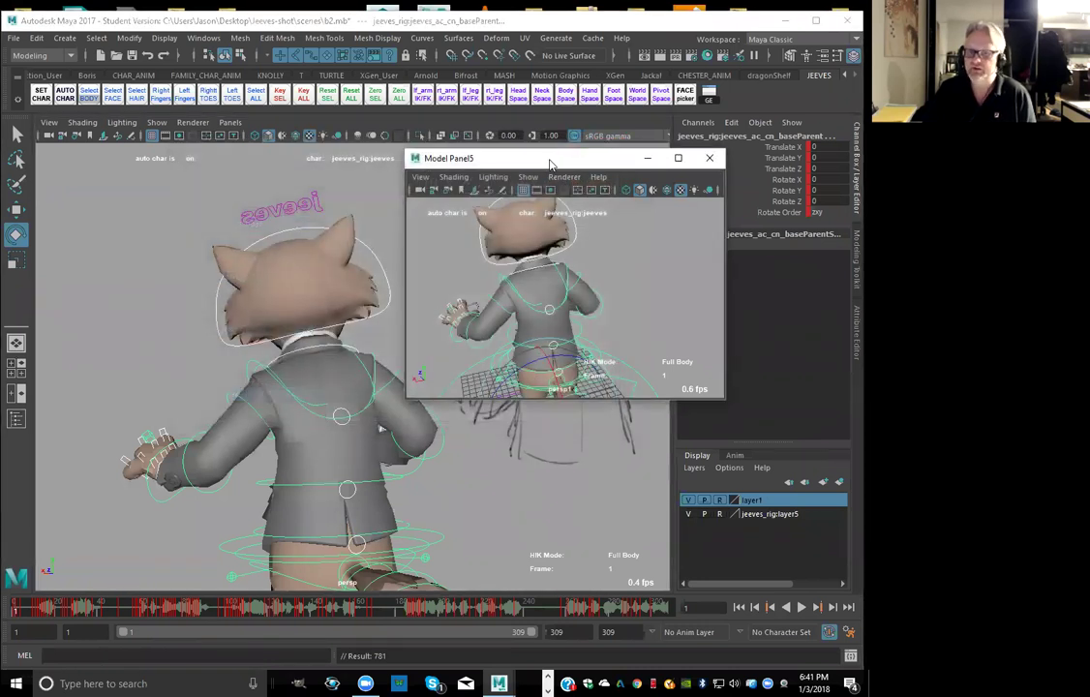
drag(484, 155, 590, 140)
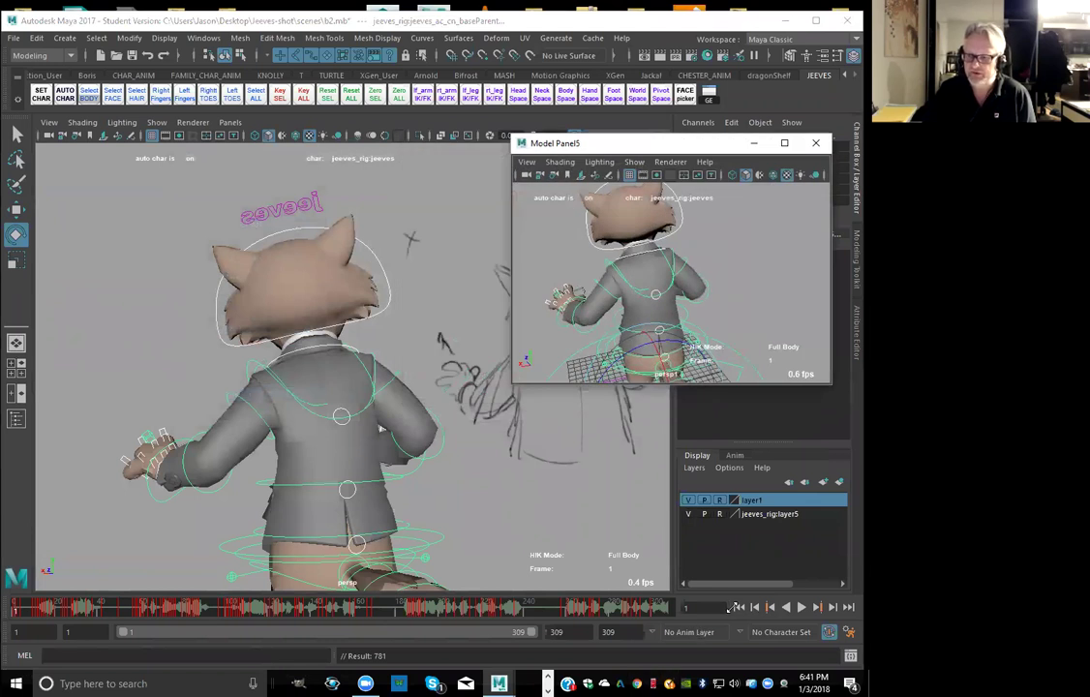
Scrub through the animation from the start to about frame 135, and examine the arm and head motion around frames 125 to 127
drag(14, 612, 67, 612)
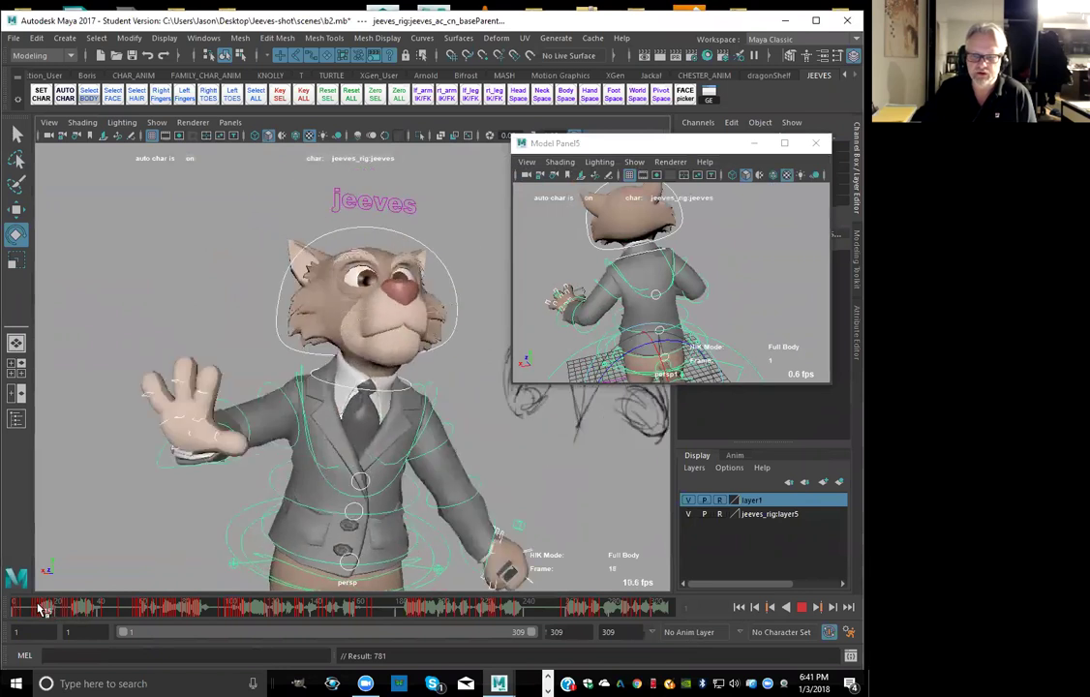
mouse_move(41, 608)
mouse_down()
mouse_move(312, 608)
mouse_move(254, 611)
mouse_move(287, 617)
mouse_up()
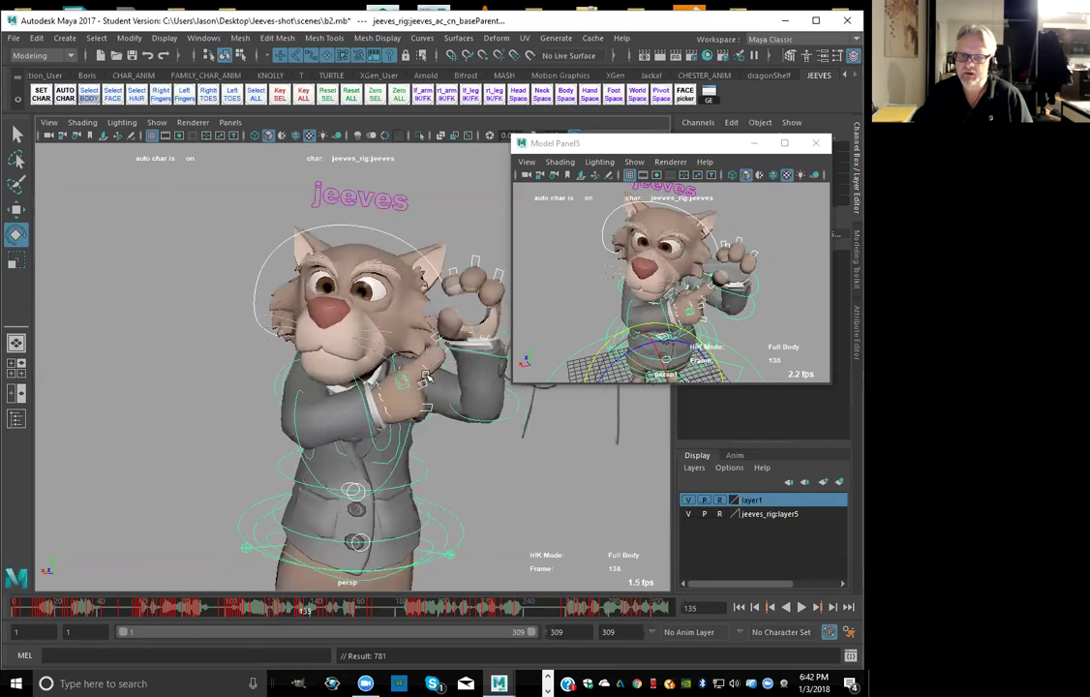
key(comma)
key(comma)
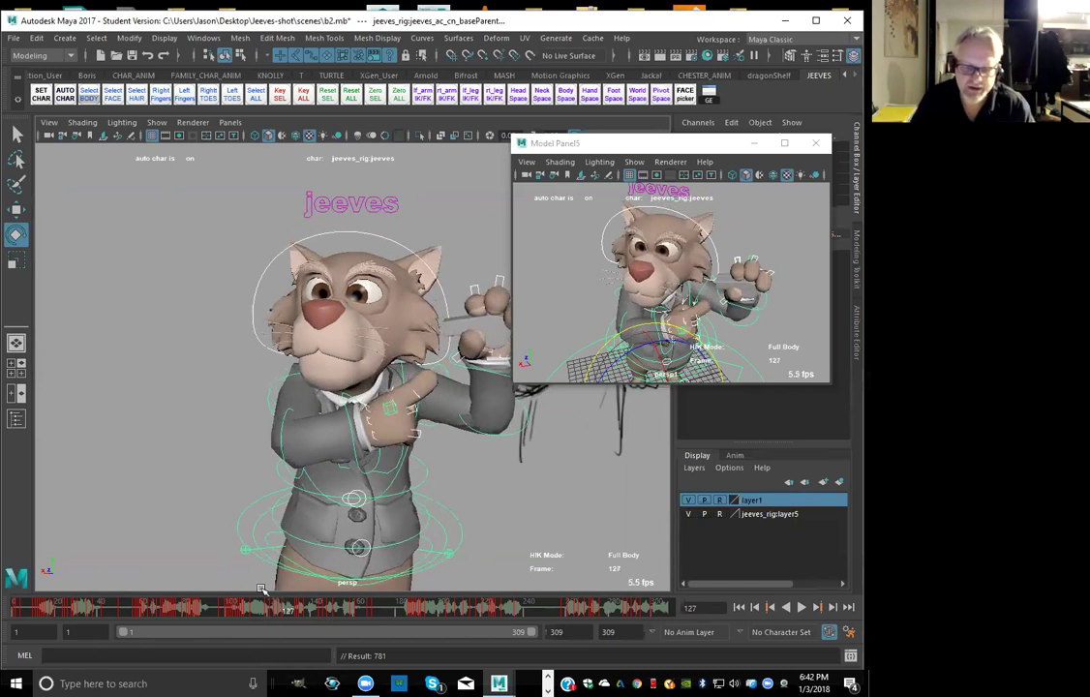
click(266, 608)
drag(263, 608, 279, 619)
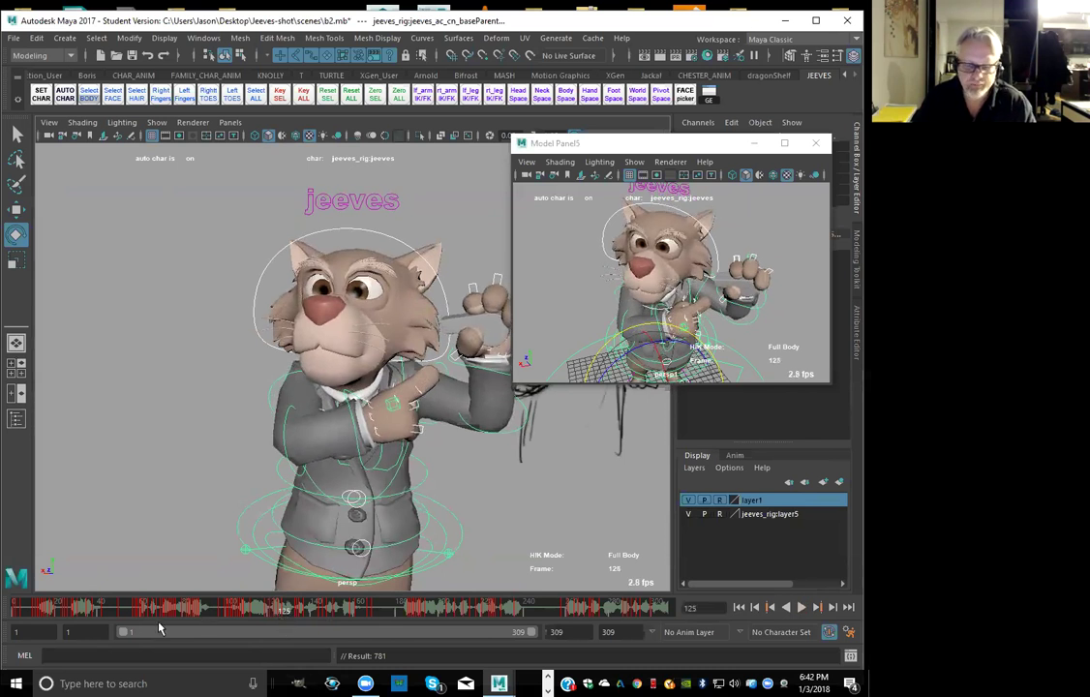
Narrow the playback range to frames 101 through 178 and scrub through the shortened timeline
drag(122, 634, 254, 634)
drag(531, 635, 359, 634)
drag(170, 612, 206, 612)
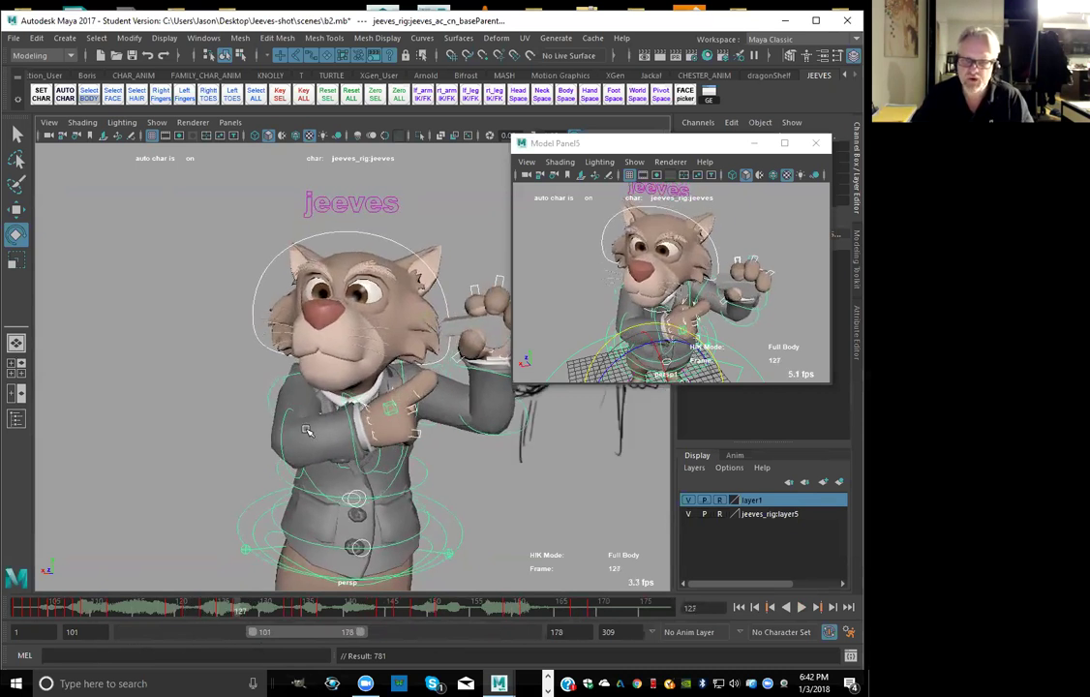
Step and scrub between frames 121 and 127 to examine how jeeves moves from one pose into the next
key(comma)
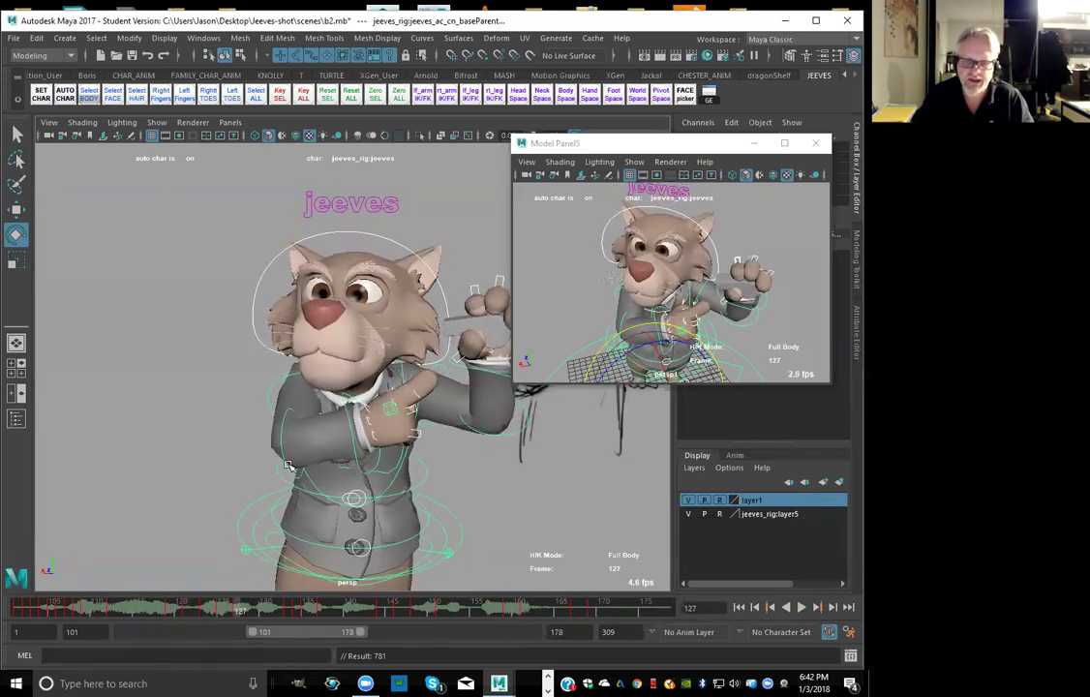
drag(180, 614, 198, 614)
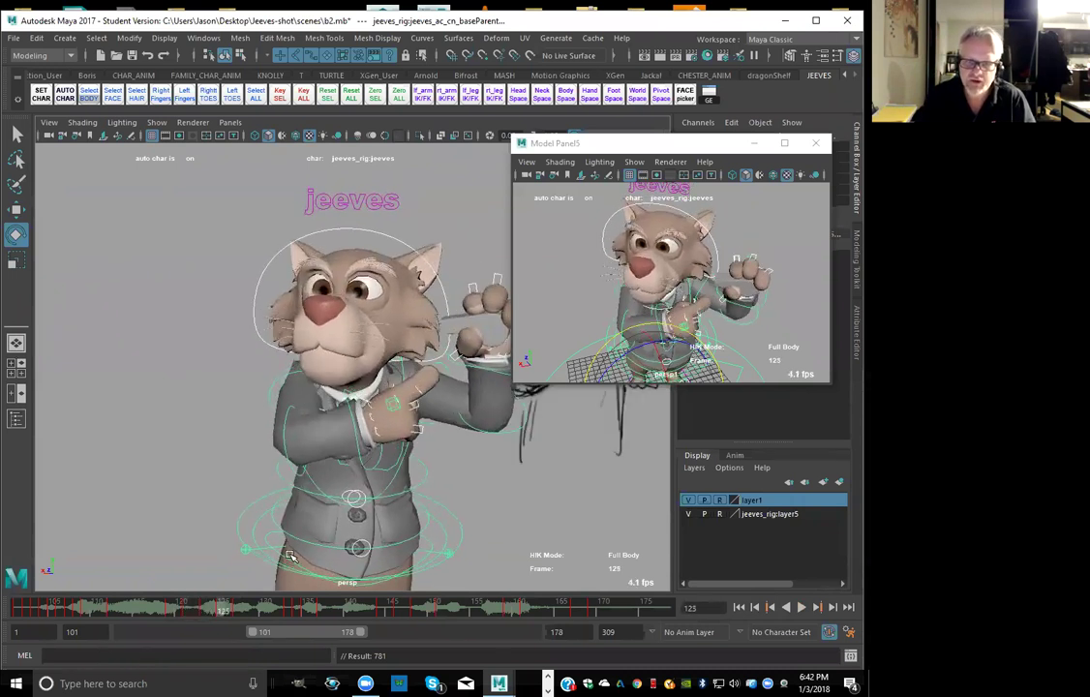
key(alt+period)
drag(231, 614, 199, 620)
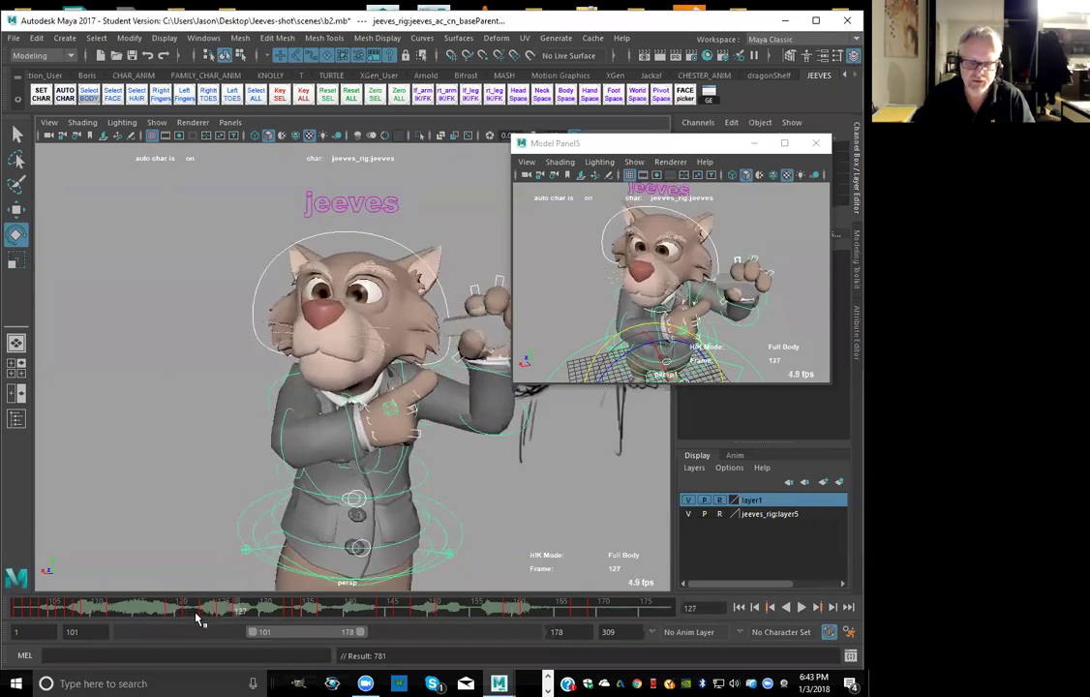
click(197, 617)
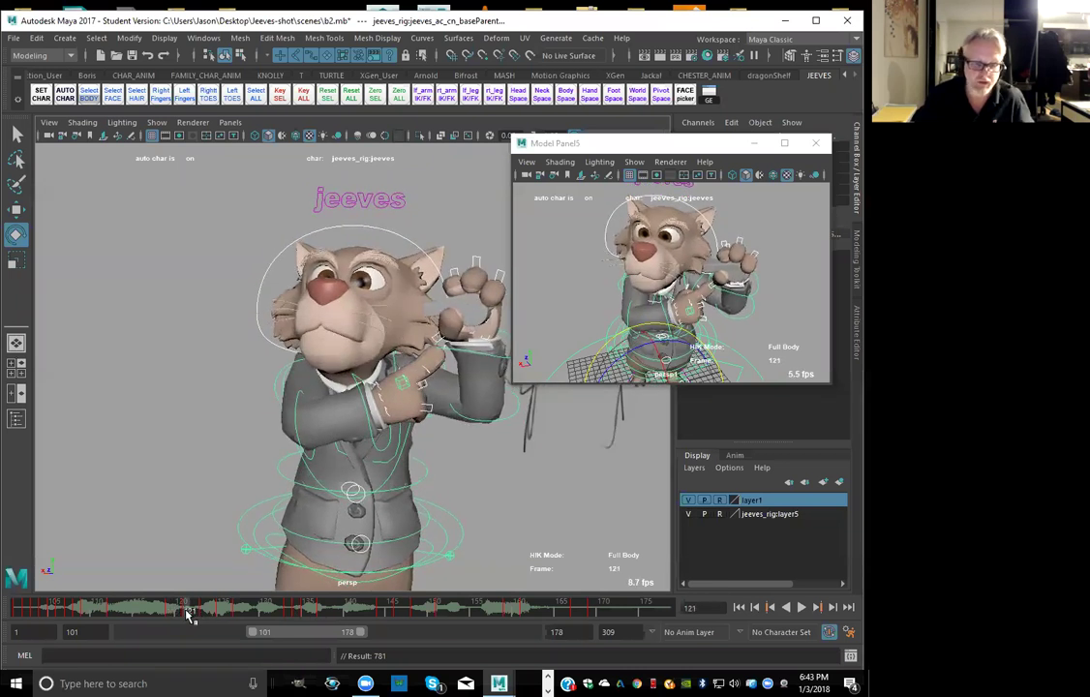
key(alt+v)
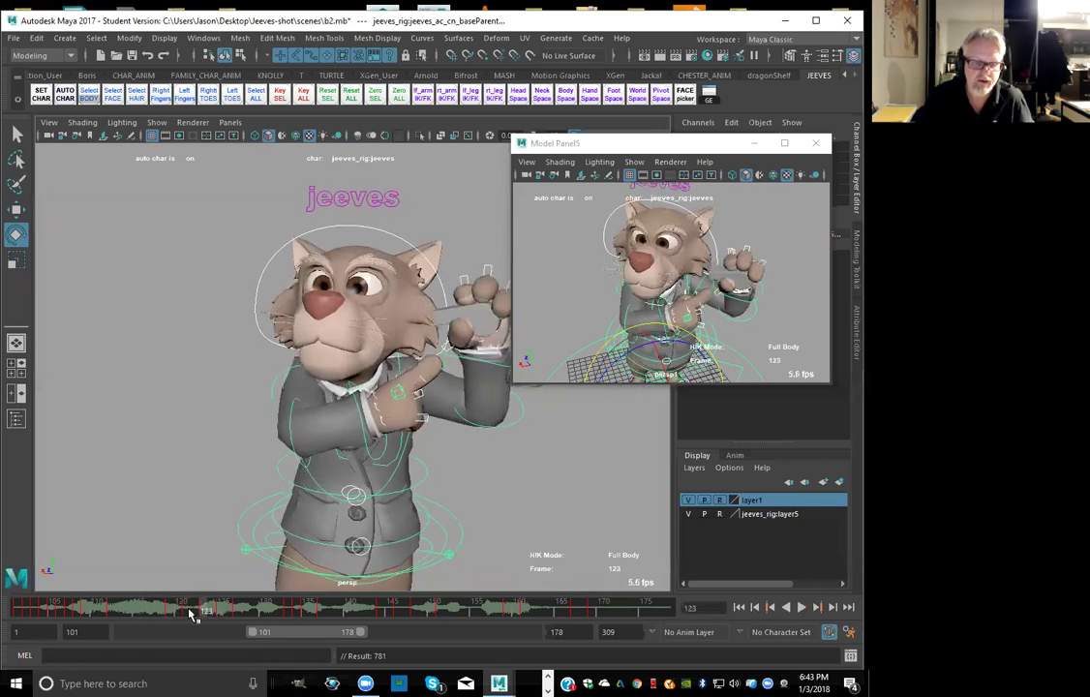
Retime jeeves's keys around frames 119 to 122, moving the frame 119 key to frame 121
click(189, 616)
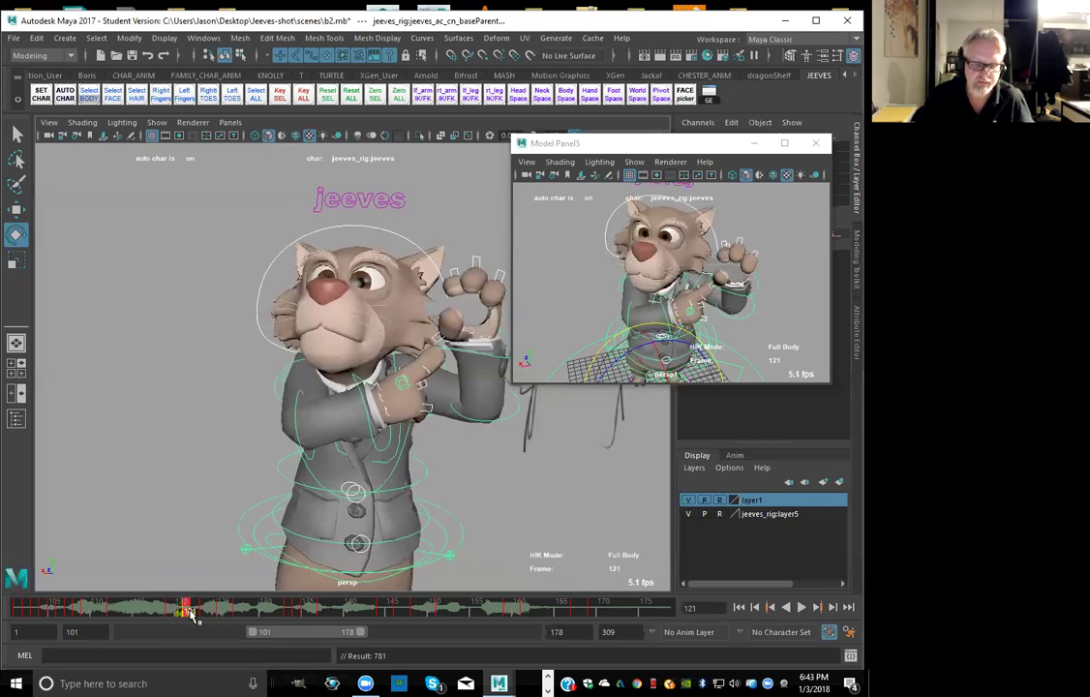
click(171, 616)
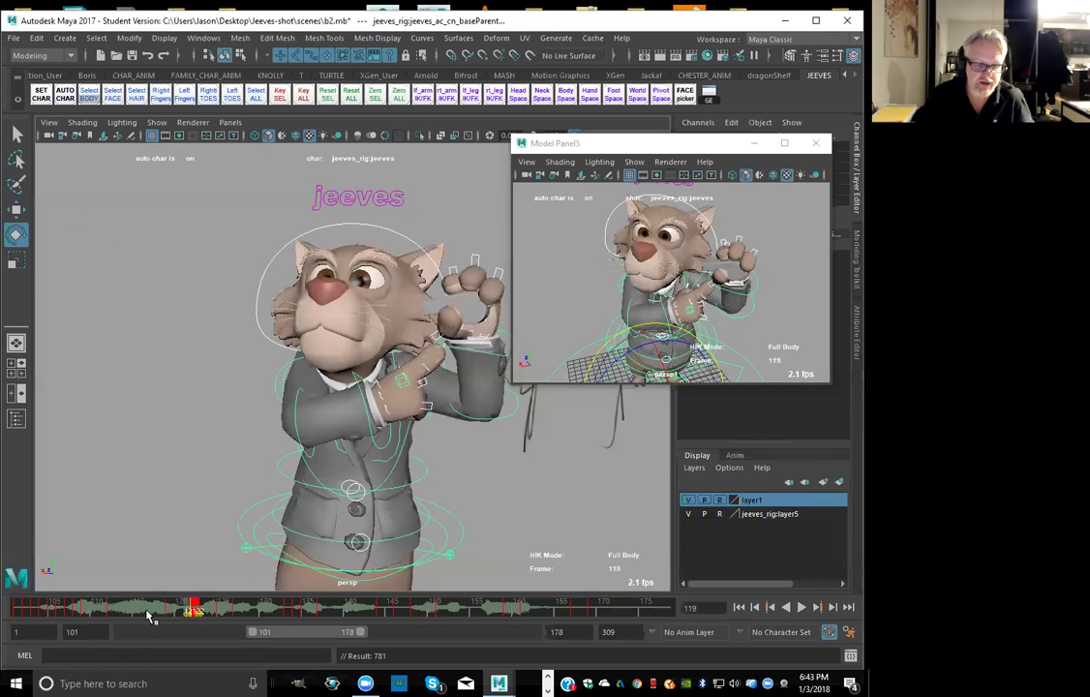
click(174, 616)
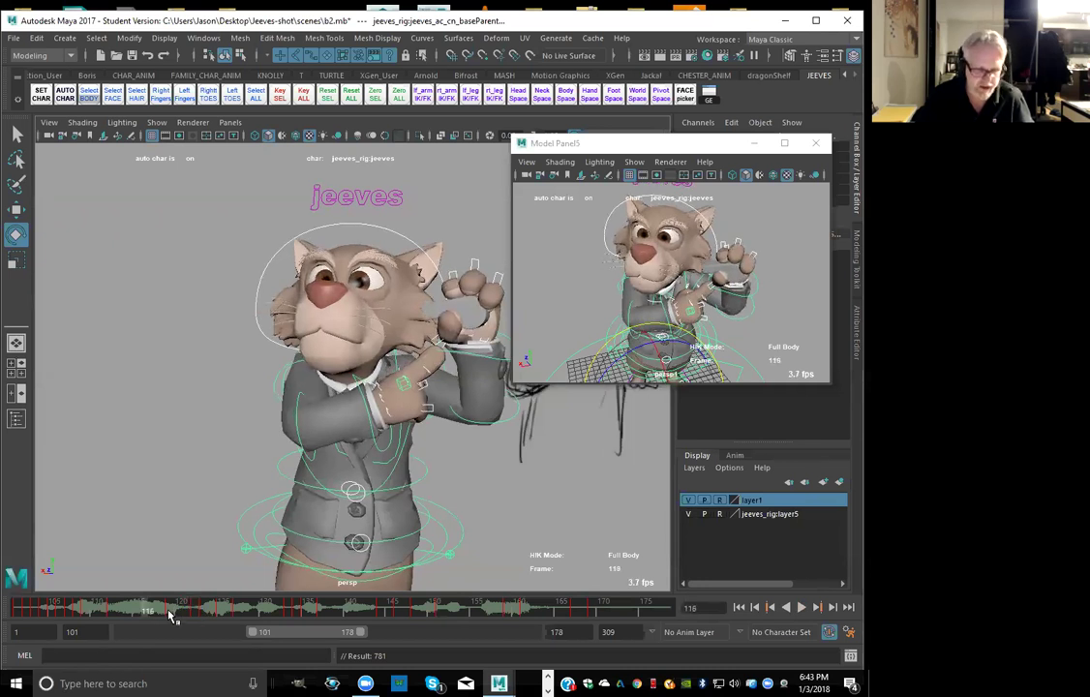
click(172, 616)
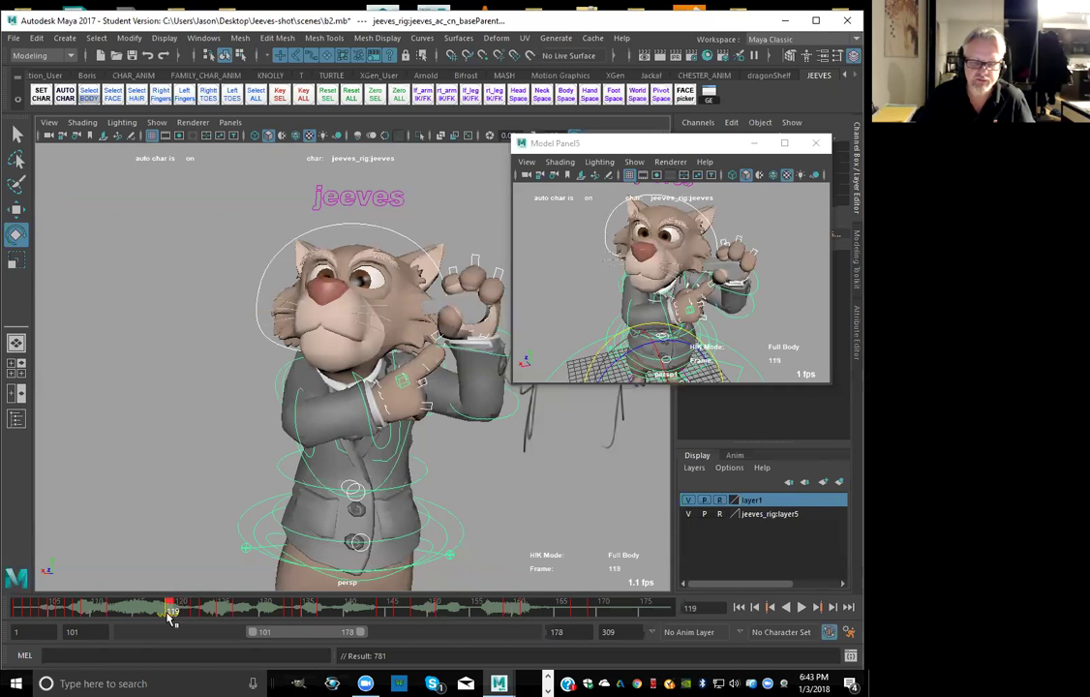
key(alt+v)
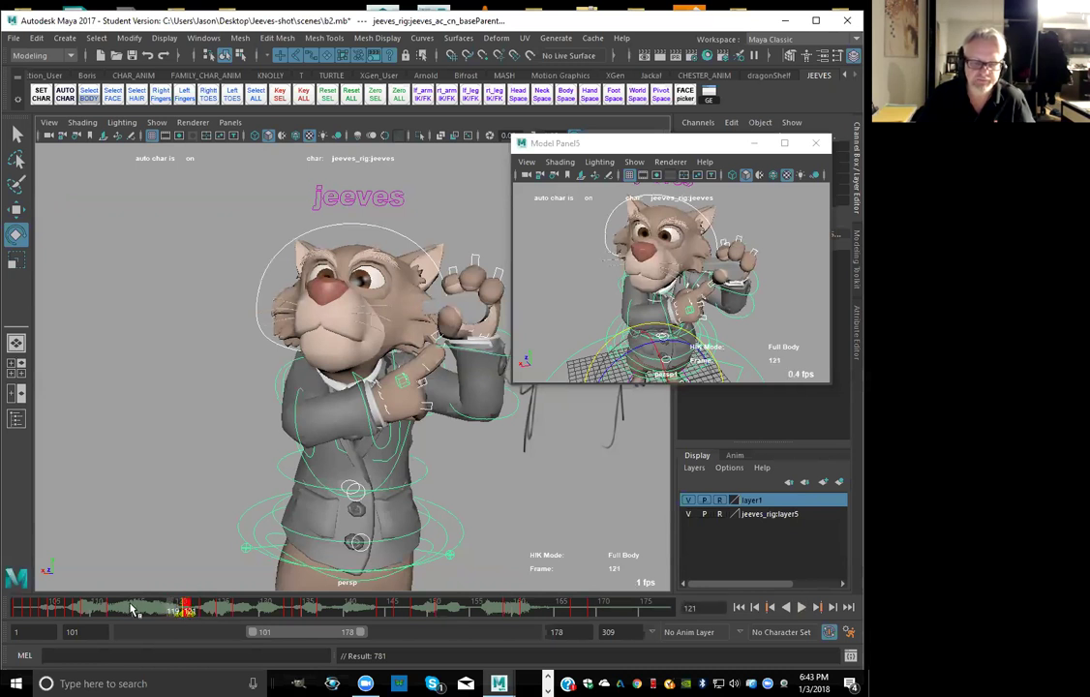
Adjust the timing of the selected keys around frames 124 to 127 and play back the move into the pose
mouse_move(228, 615)
mouse_down()
mouse_move(201, 617)
mouse_move(224, 617)
mouse_up()
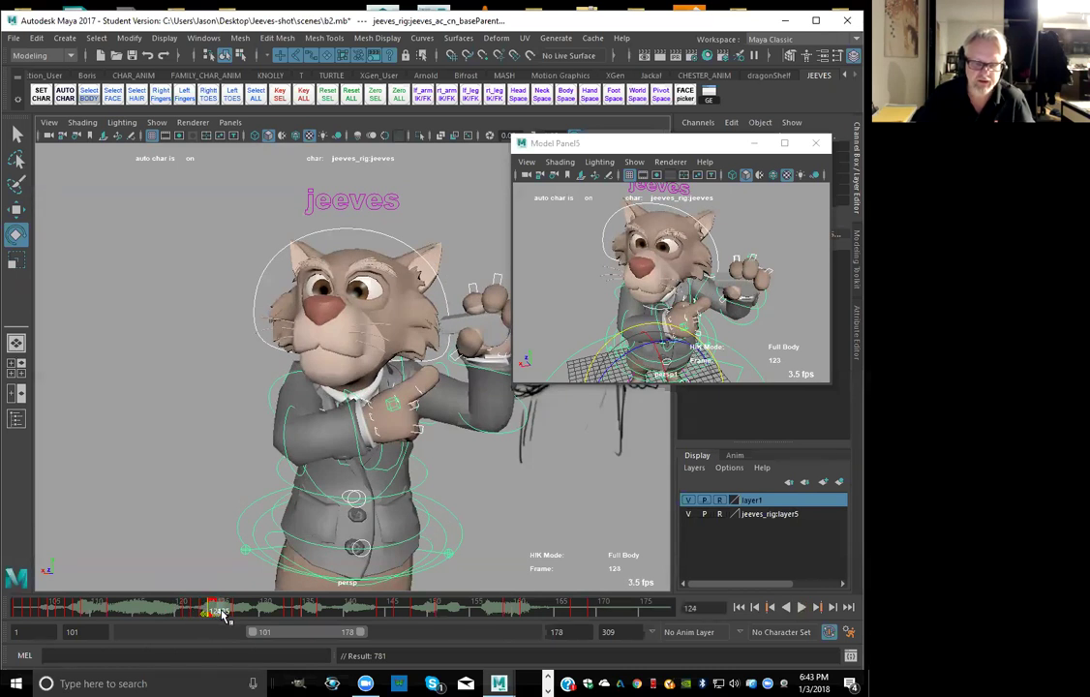
click(238, 616)
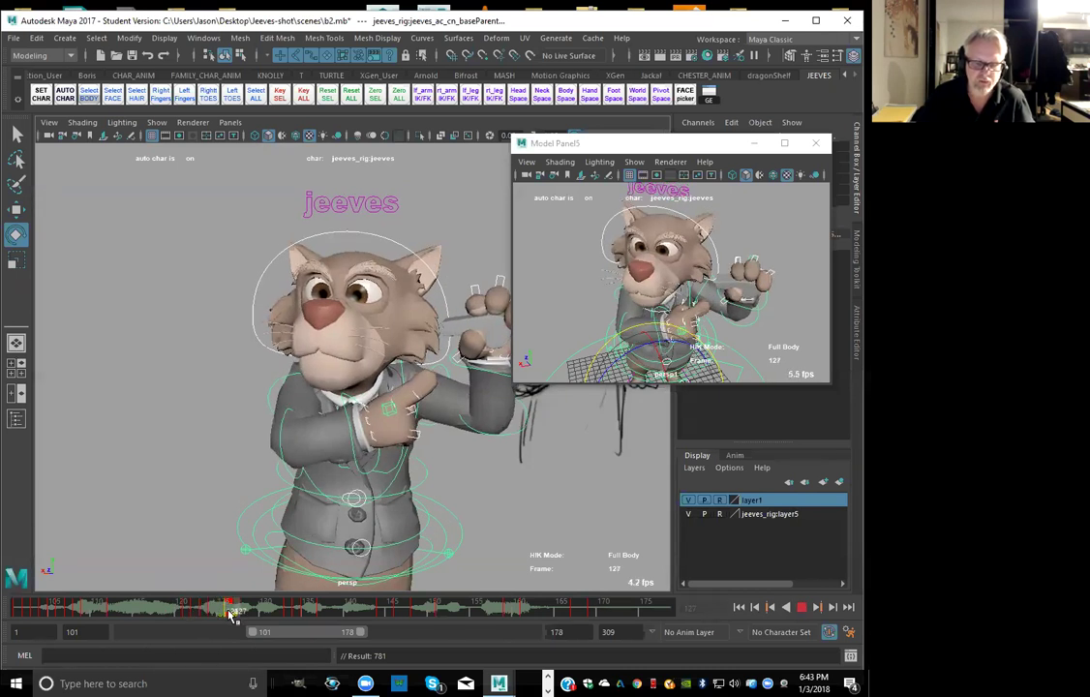
click(299, 613)
drag(175, 610, 205, 626)
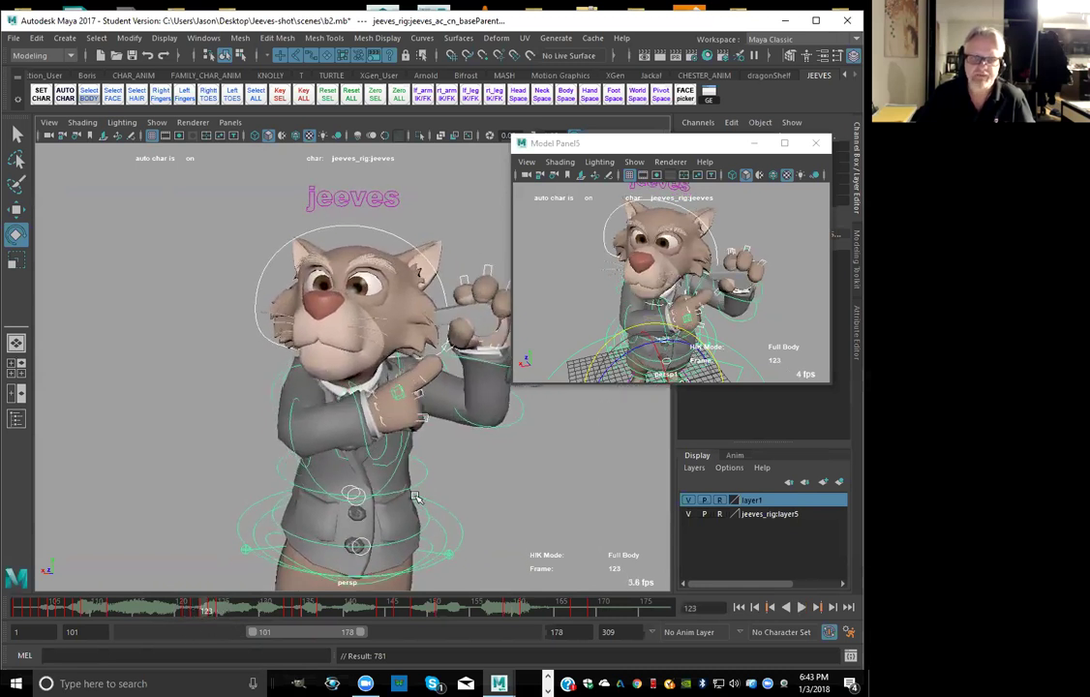
Rotate the head control slightly at frame 123, key it, and compare it with the neighbouring frames
click(355, 228)
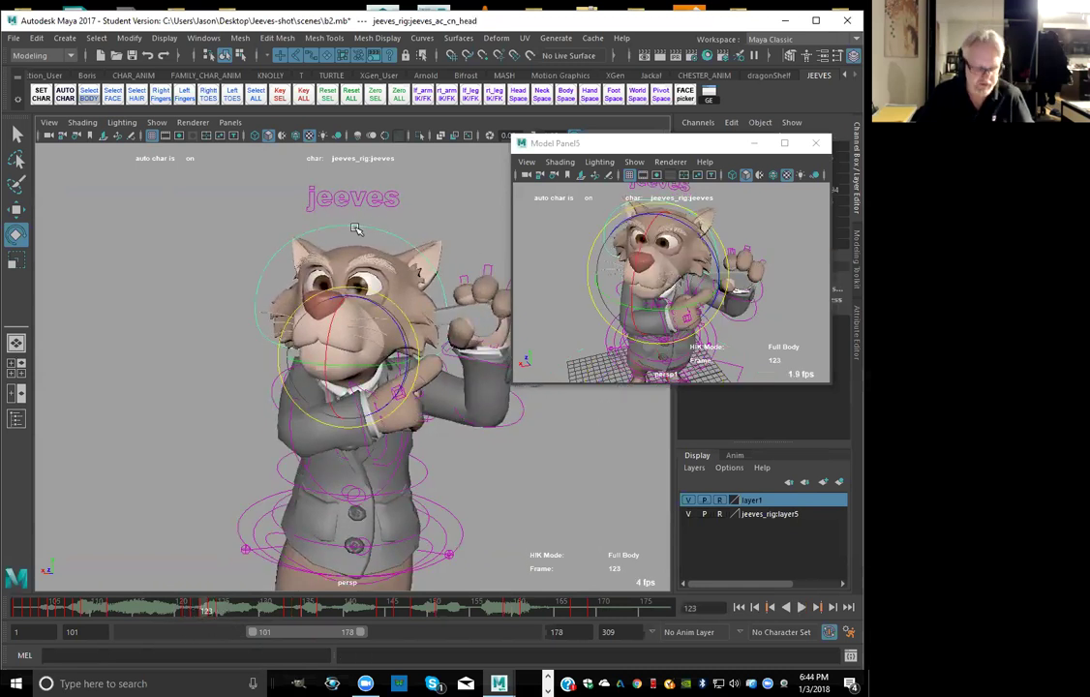
mouse_move(327, 341)
mouse_down()
mouse_move(330, 317)
mouse_move(333, 338)
mouse_up()
key(s)
key(alt+comma)
key(alt+period)
key(alt+period)
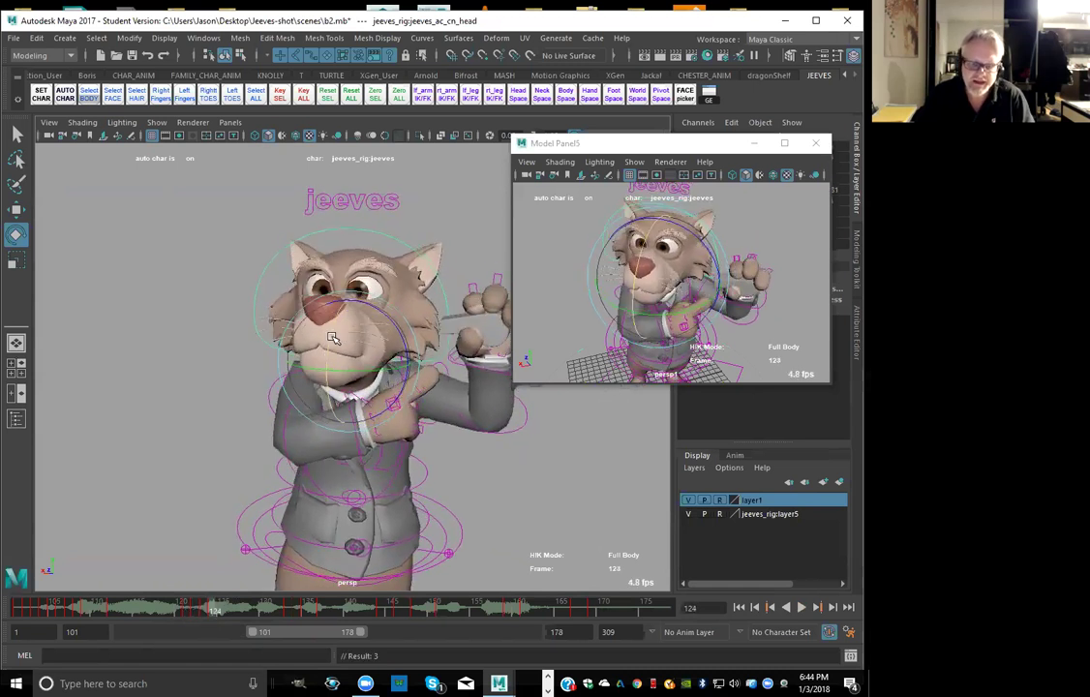
key(alt+comma)
key(alt+period)
key(alt+comma)
key(alt+period)
click(139, 277)
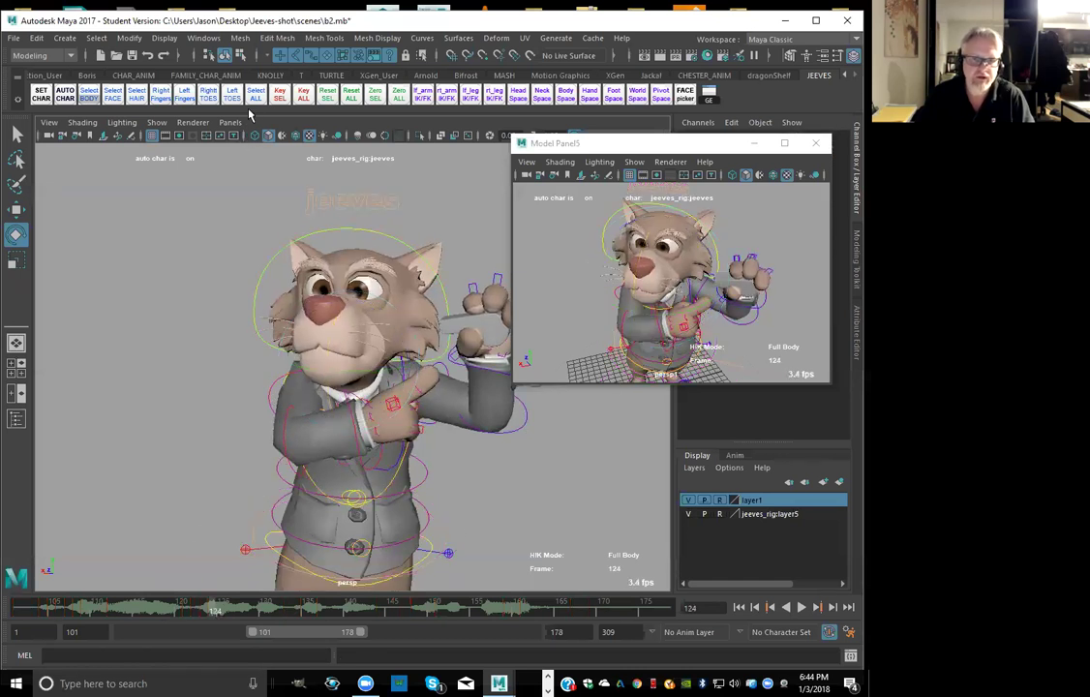
Select all of jeeves's body controls and step between the keyed poses around frame 125 to examine the transition
key(alt+period)
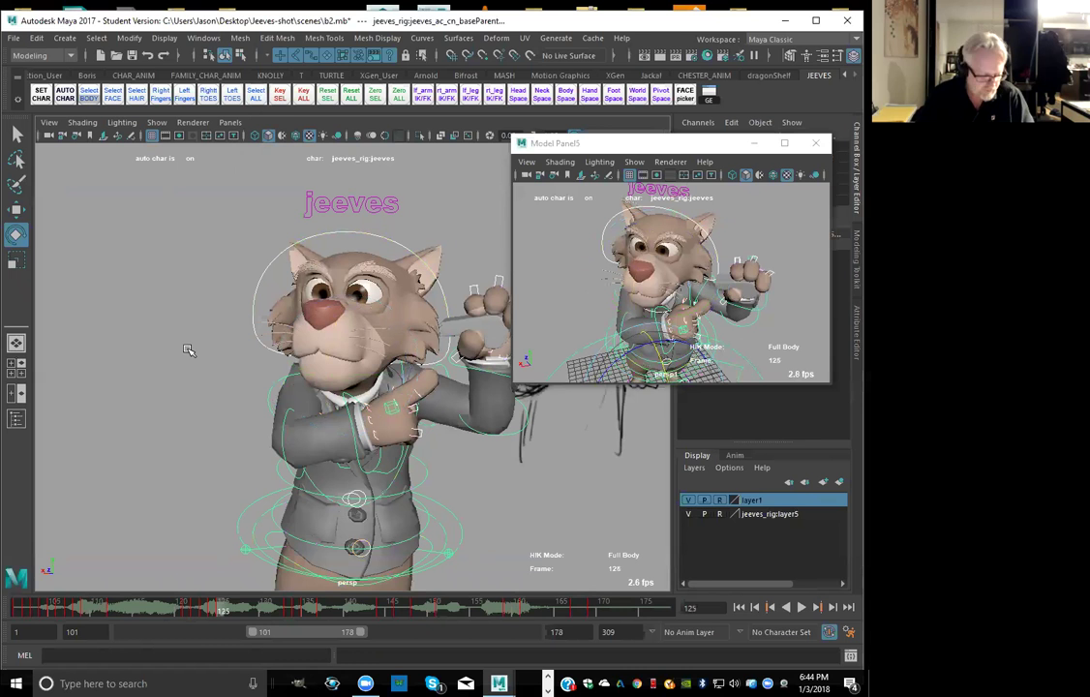
key(period)
key(comma)
key(comma)
key(comma)
key(comma)
drag(225, 608, 242, 608)
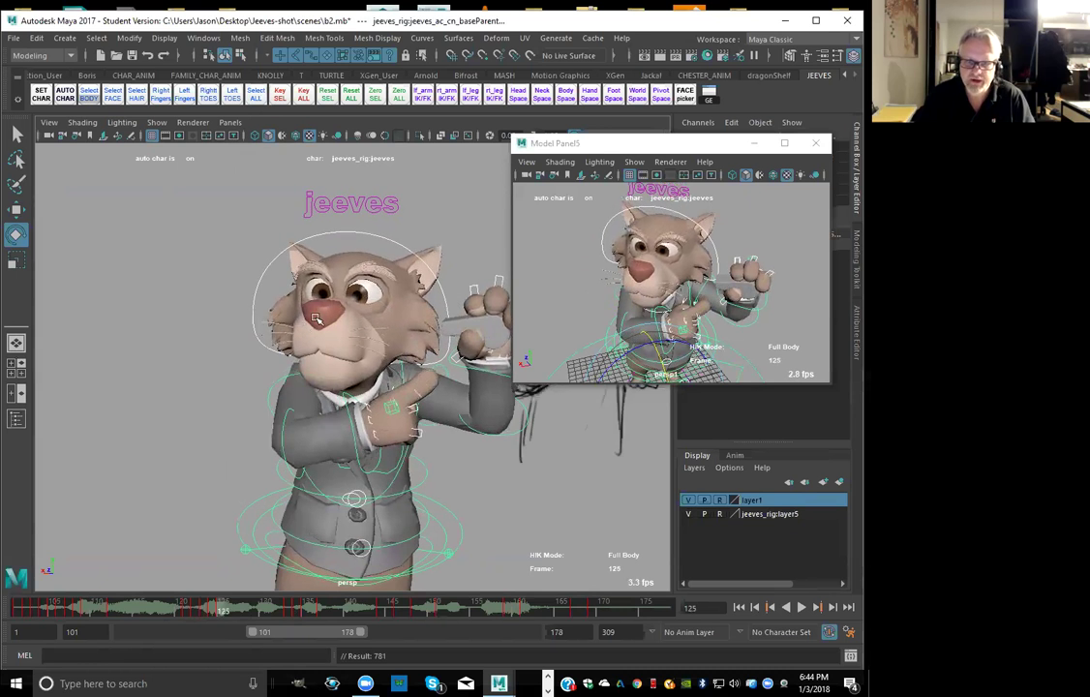
key(period)
key(comma)
key(period)
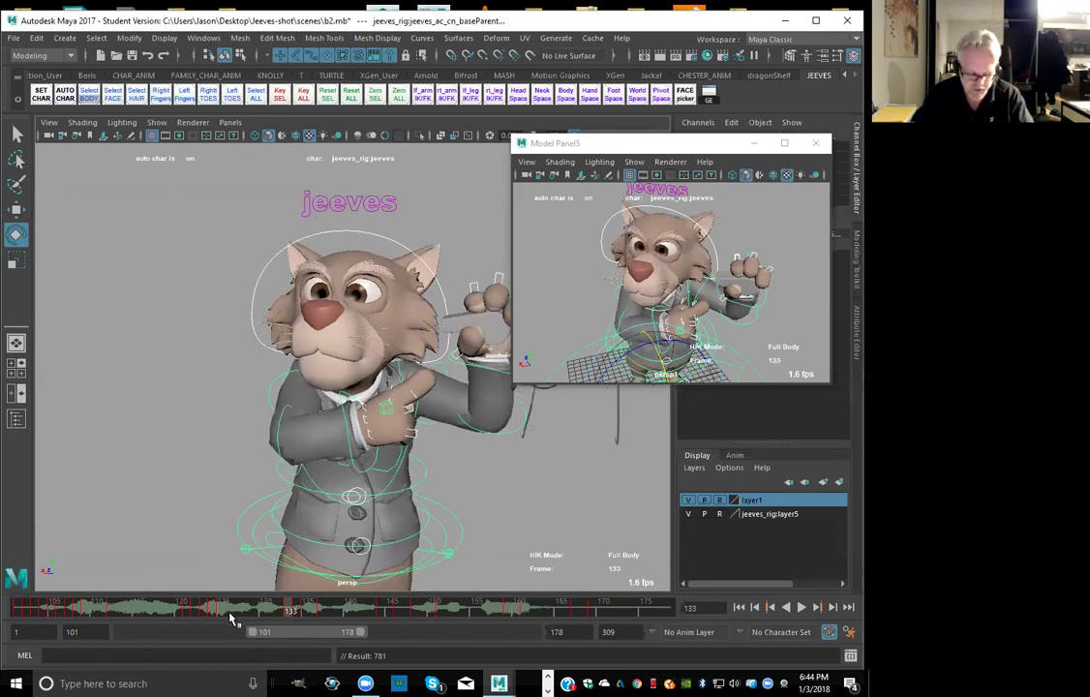
Play and scrub between frames 126 and 141 to examine how jeeves leaves the held pose and rises into the next one
drag(230, 613, 288, 614)
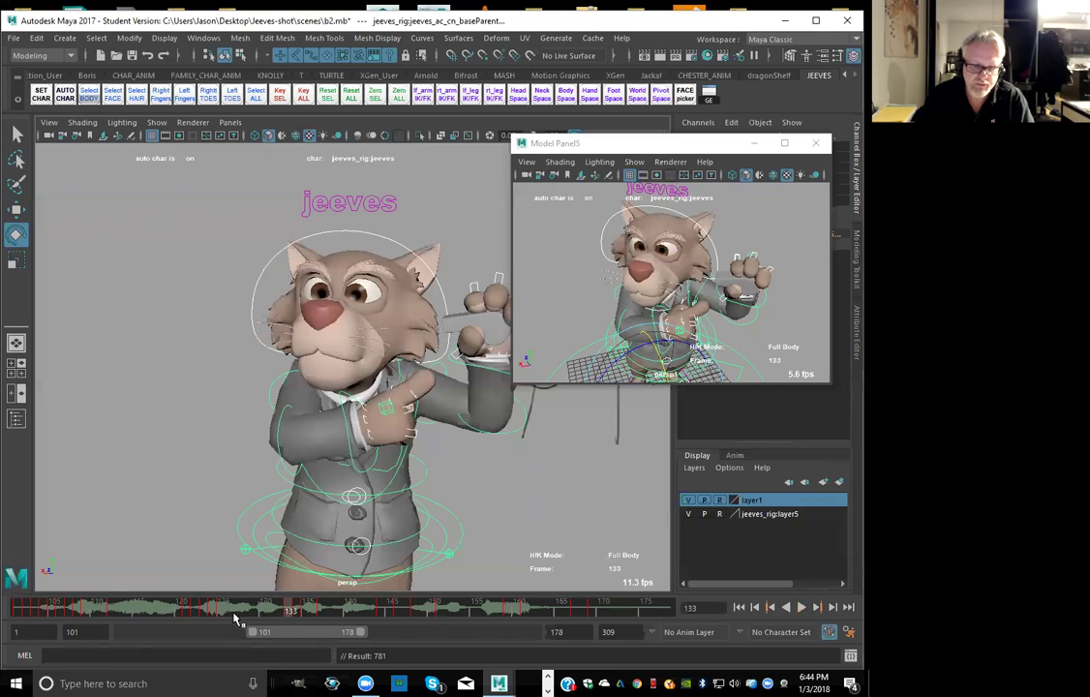
click(232, 612)
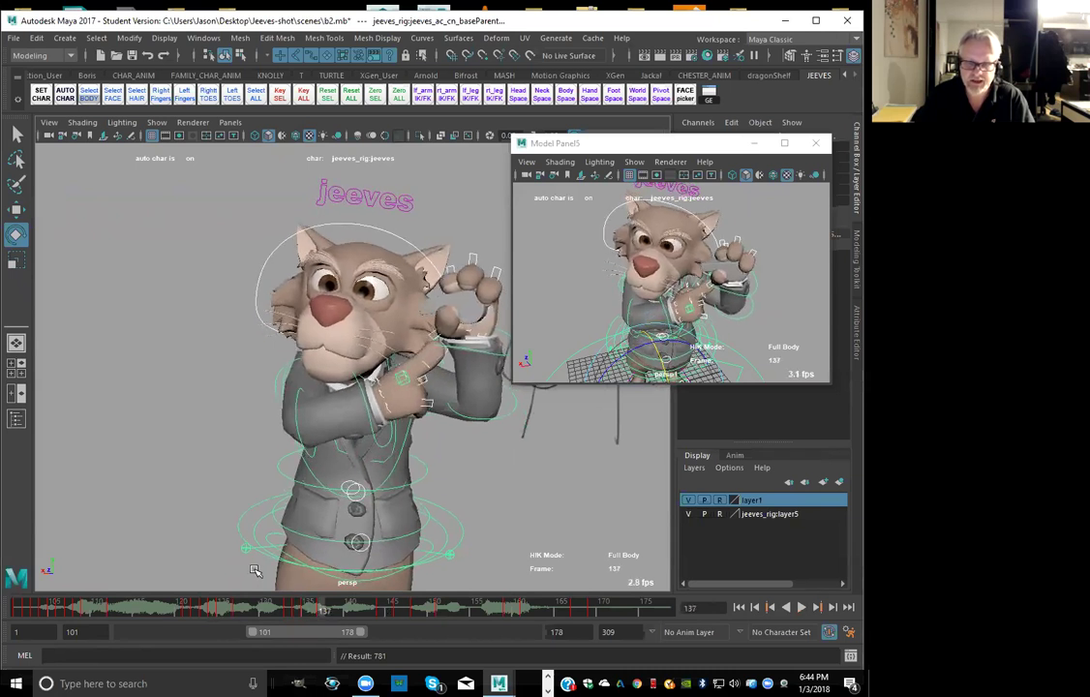
drag(242, 608, 304, 614)
key(alt+v)
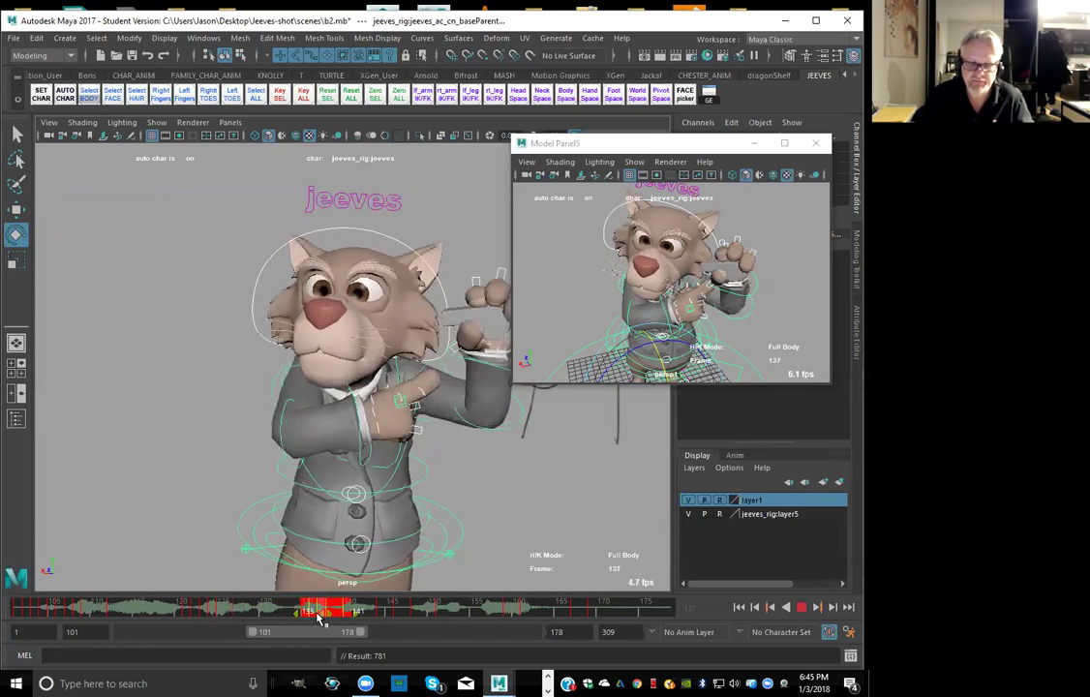
key(alt+v)
click(262, 610)
key(alt+v)
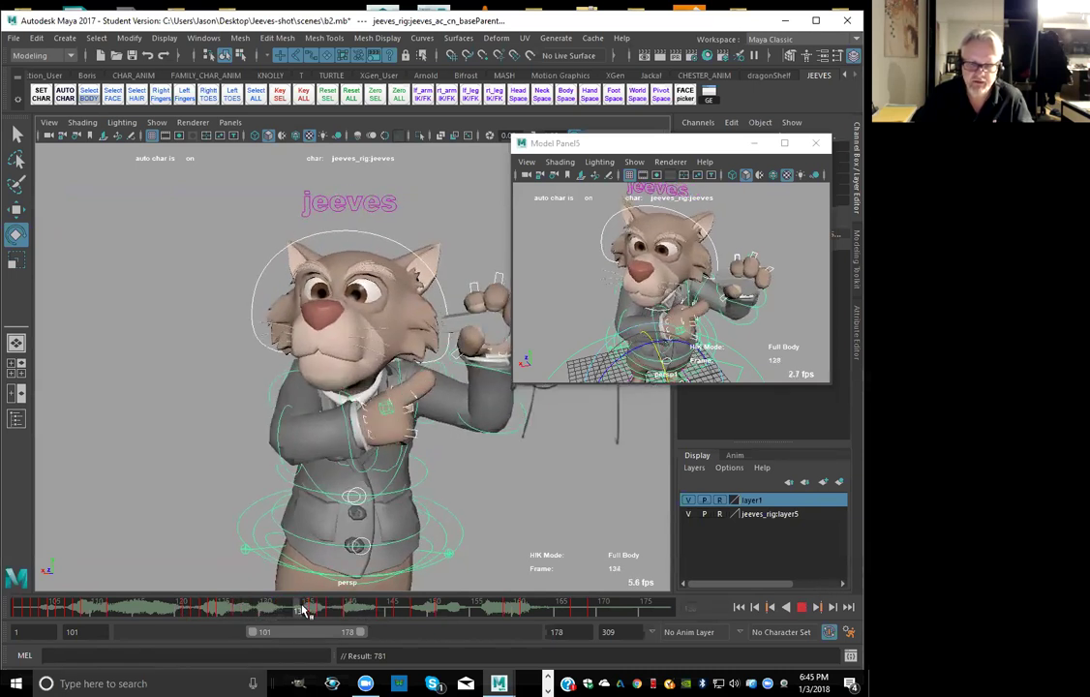
mouse_move(303, 610)
mouse_down()
mouse_move(386, 613)
mouse_move(308, 614)
mouse_up()
drag(414, 612, 303, 618)
key(alt+v)
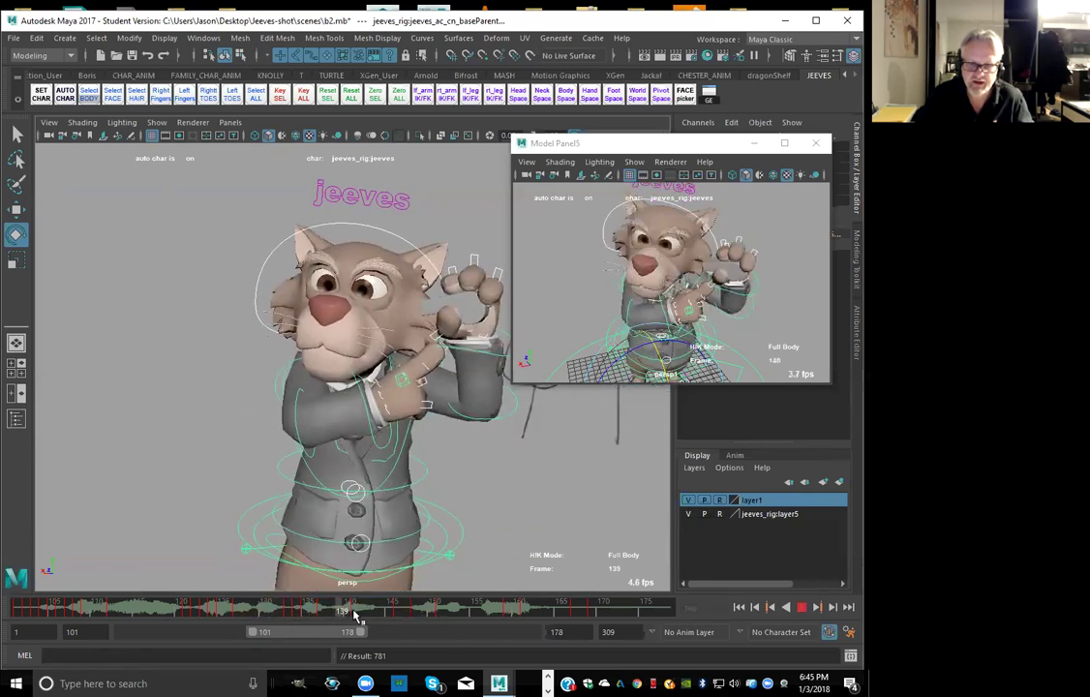
key(alt+v)
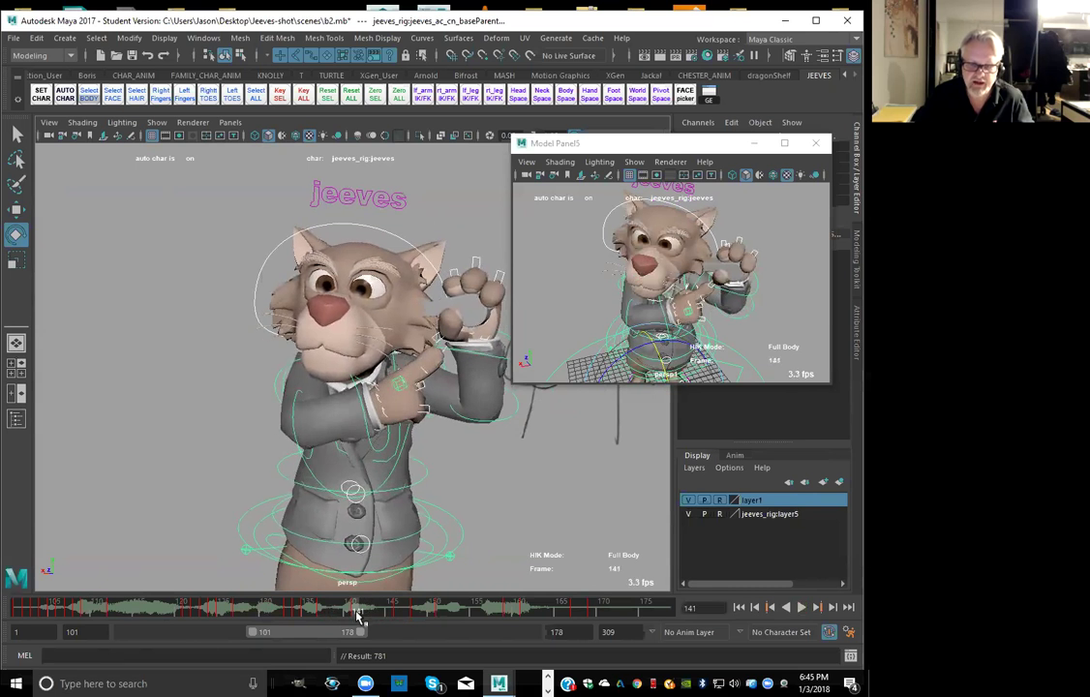
Move the body keys from frame 141 to frame 144 and play back the section from about frame 134
drag(357, 614, 388, 610)
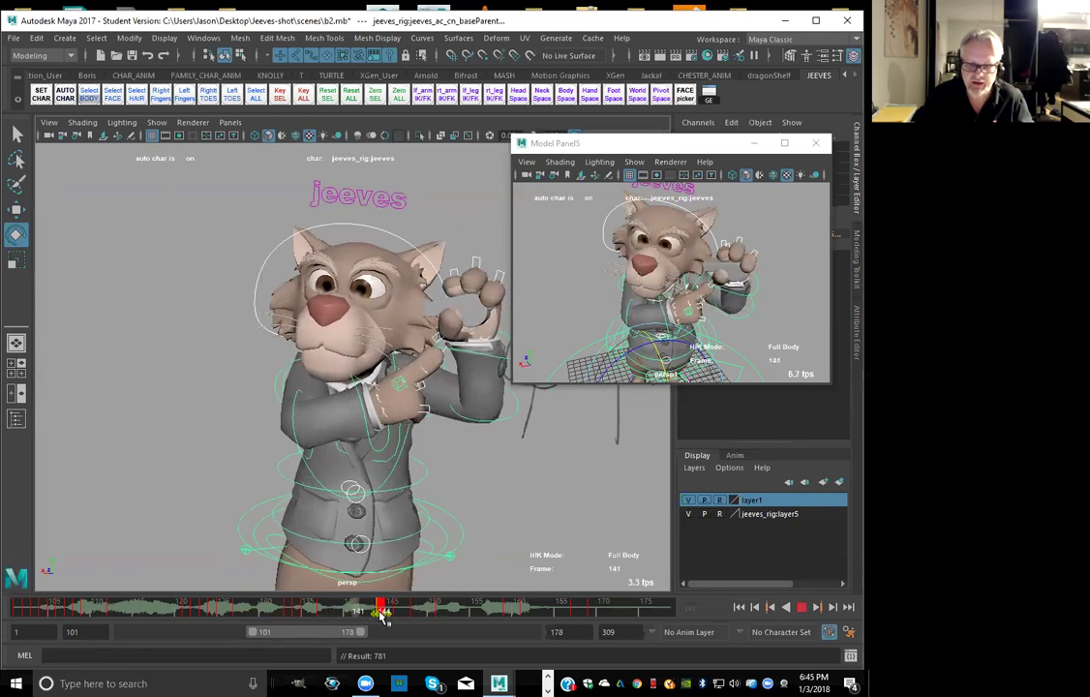
click(302, 614)
key(alt+v)
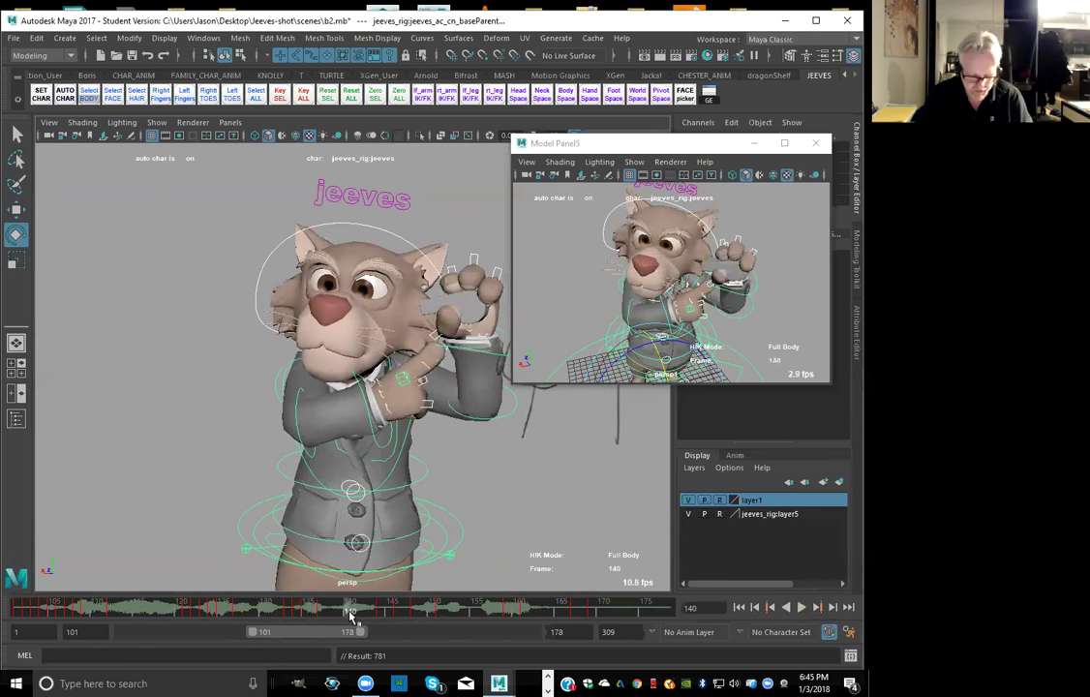
key(alt+v)
Retime the raised pose by moving its selected keys earlier to frame 136, and scrub to frame 137
drag(349, 616, 329, 618)
click(312, 610)
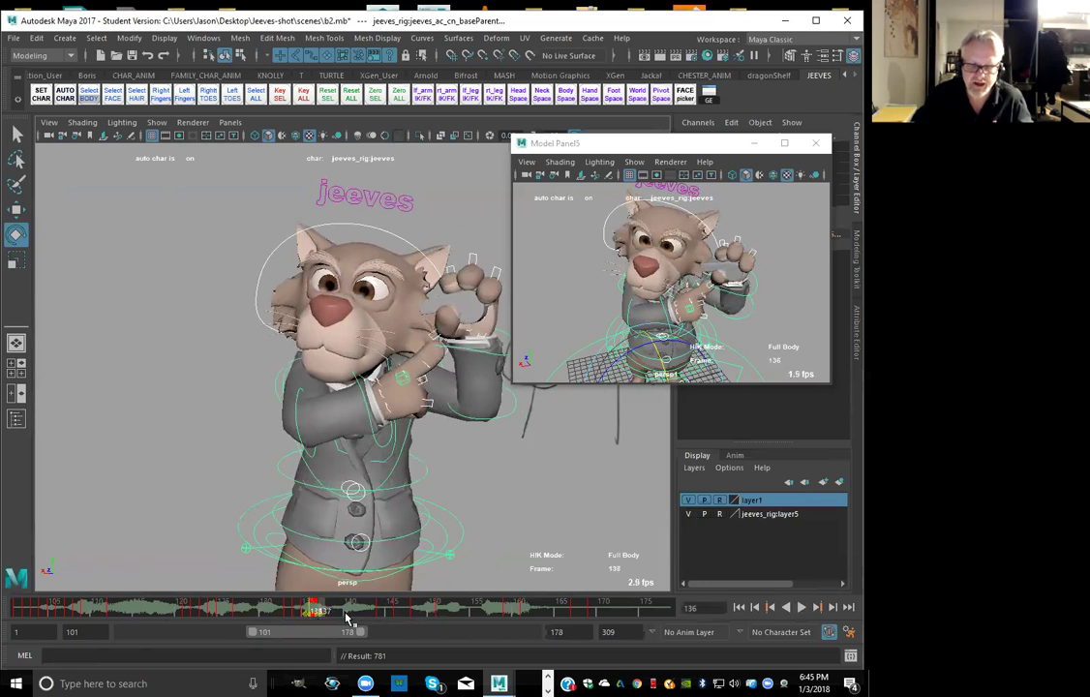
drag(347, 617, 350, 616)
click(328, 616)
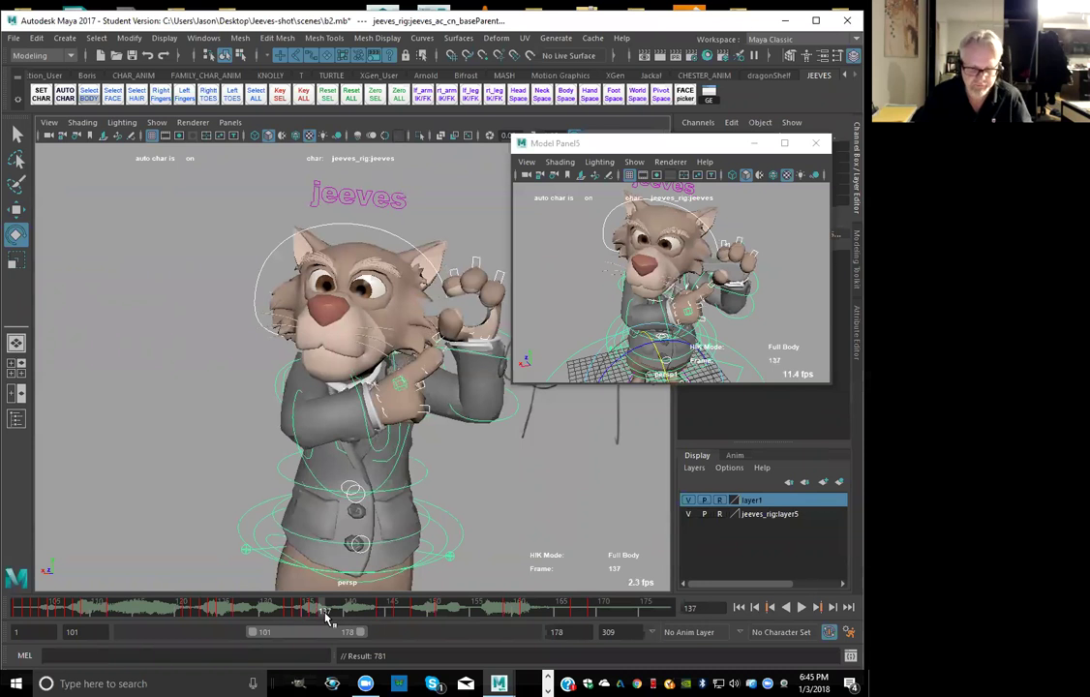
Step through individual frames and keys around frame 137 to examine the retimed rise and settle
key(alt+comma)
key(alt+comma)
key(alt+comma)
key(alt+comma)
key(alt+period)
key(alt+period)
key(period)
key(period)
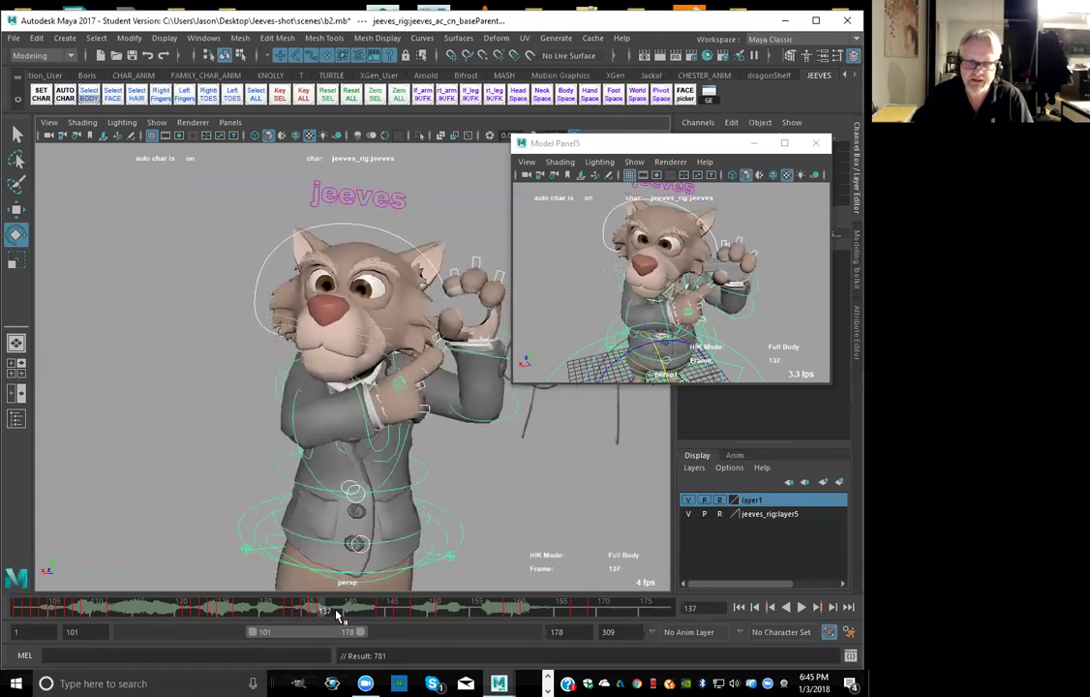
Select the chest control, go from frame 137 to frame 144, and adjust the chest's rotation slightly there
click(311, 473)
key(comma)
key(comma)
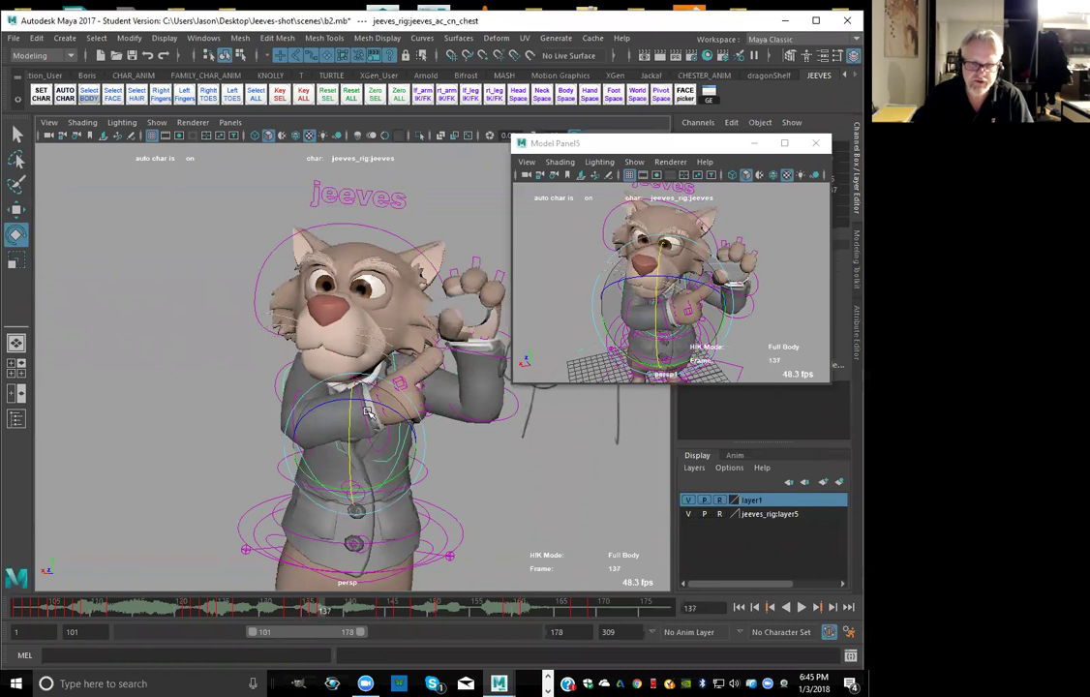
key(alt+period)
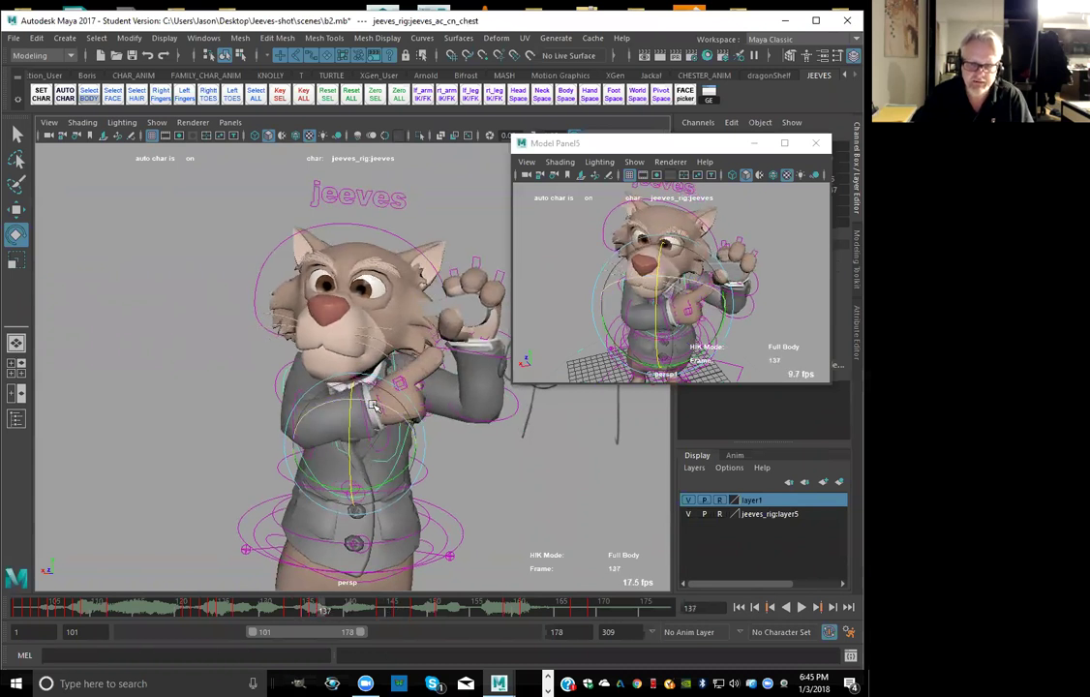
key(alt+period)
key(alt+period)
key(alt+period)
key(alt+period)
key(alt+period)
key(alt+period)
key(alt+period)
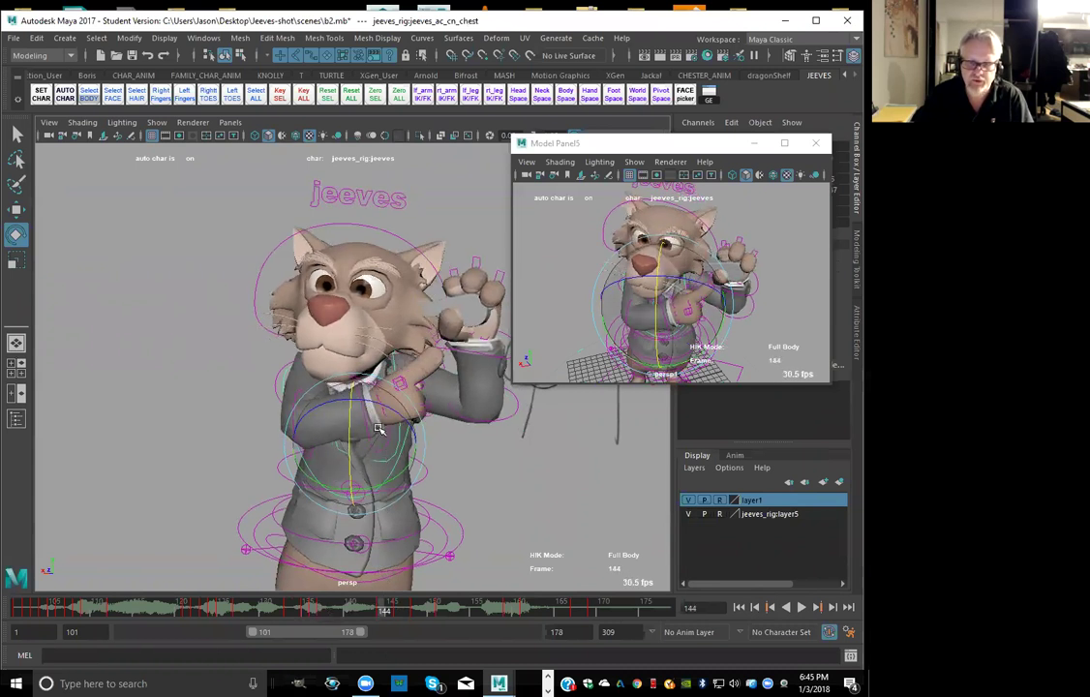
click(378, 404)
Step back from frame 144 and return to it to compare the chest's pose across the hold
key(alt+comma)
key(alt+comma)
key(alt+comma)
key(alt+comma)
key(alt+comma)
key(alt+comma)
key(alt+comma)
key(period)
Move the upper body control down slightly at frame 144, key it, and step back to frame 136
key(w)
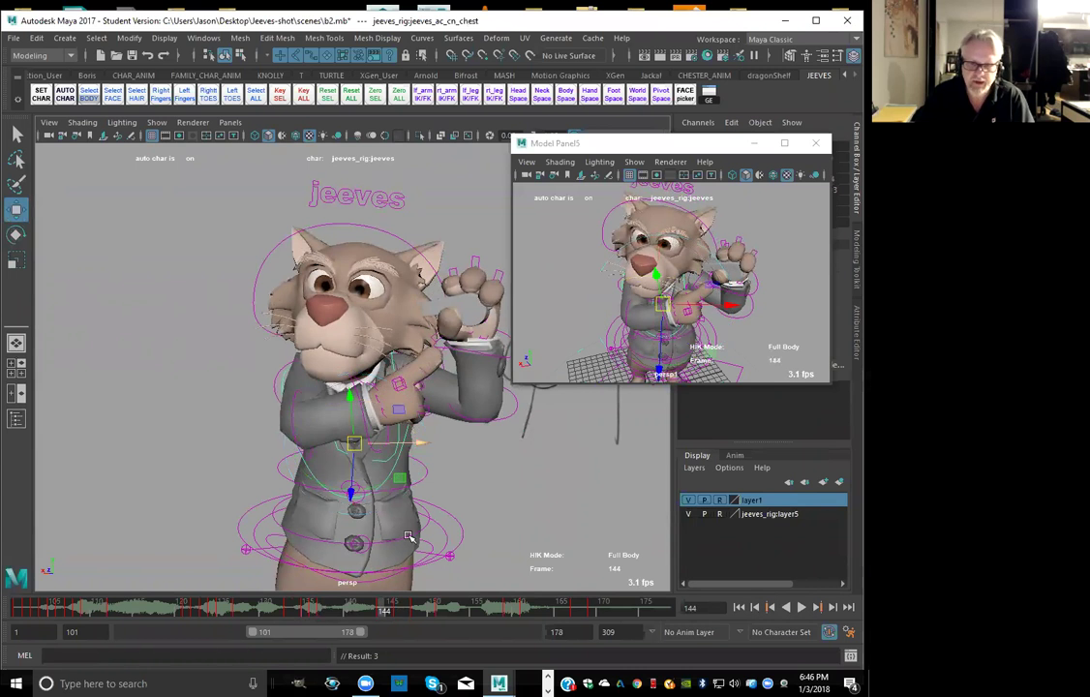
click(413, 471)
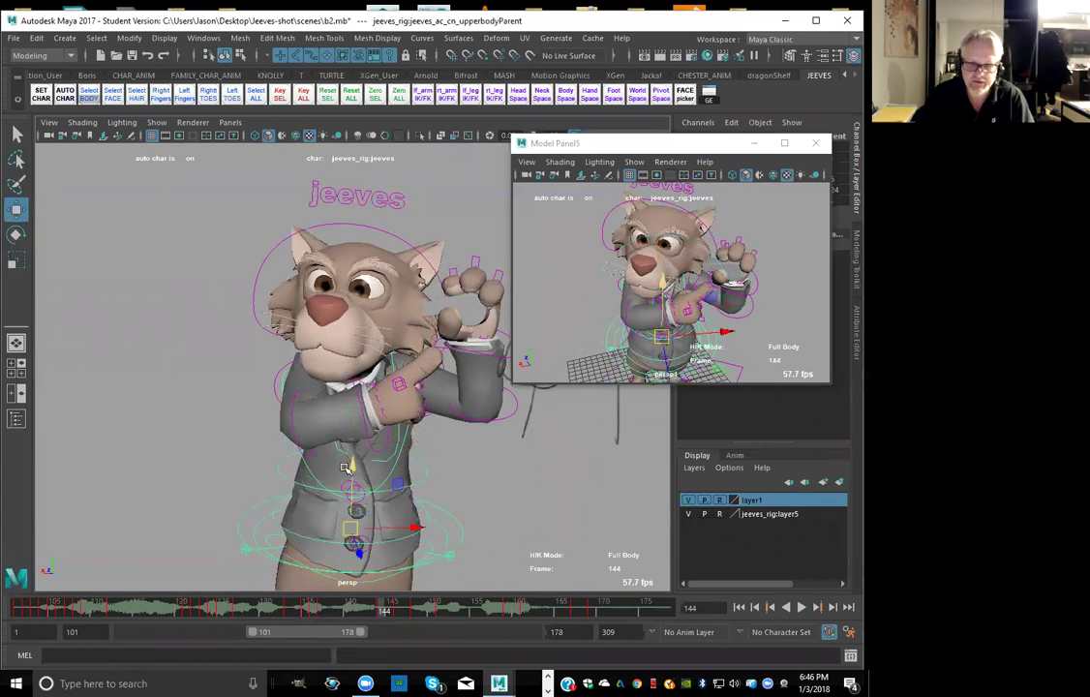
key(alt+comma)
key(alt+comma)
key(alt+comma)
key(alt+comma)
key(alt+comma)
key(alt+comma)
key(alt+comma)
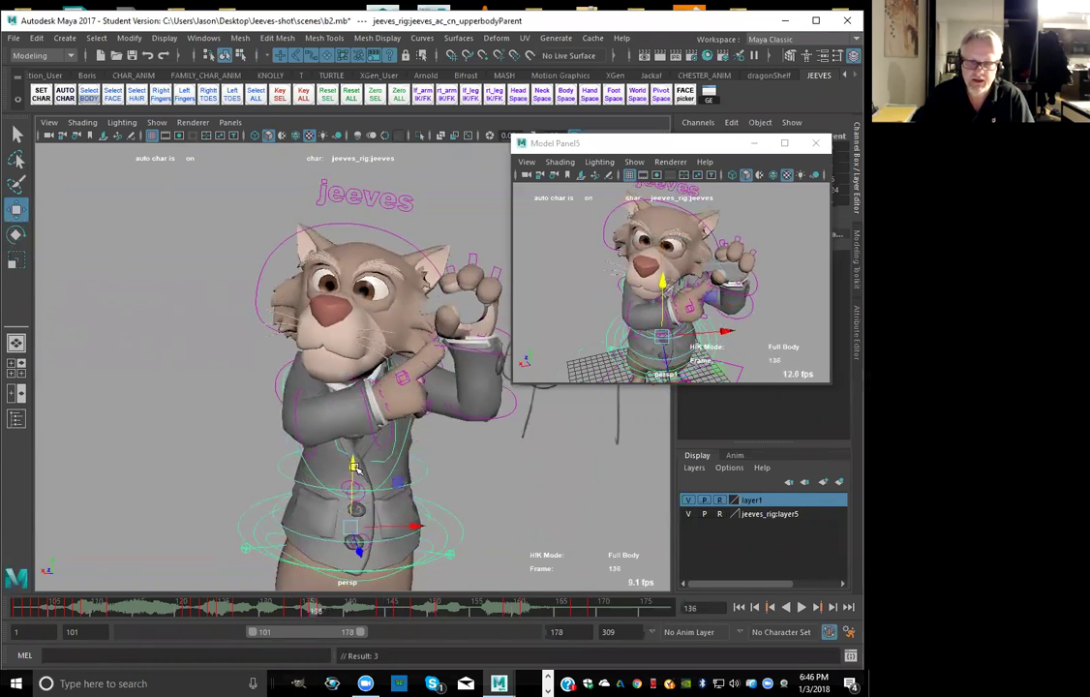
Flip between the keys at frames 136, 137 and 144 to examine the upper body's drift through the hold
key(period)
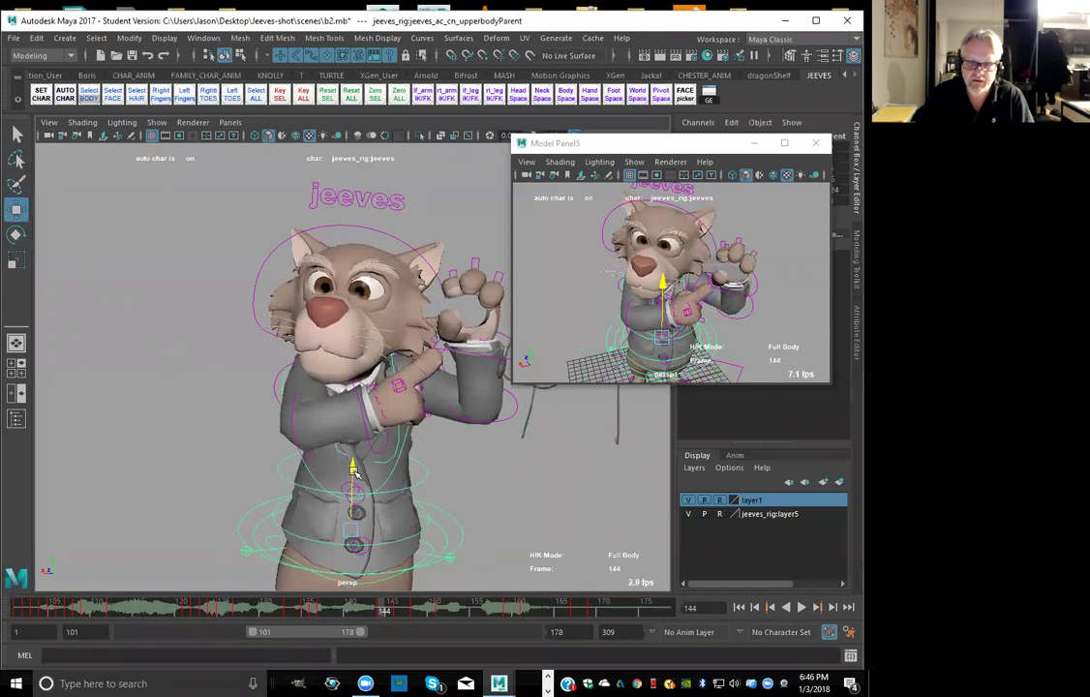
key(comma)
key(period)
key(period)
key(period)
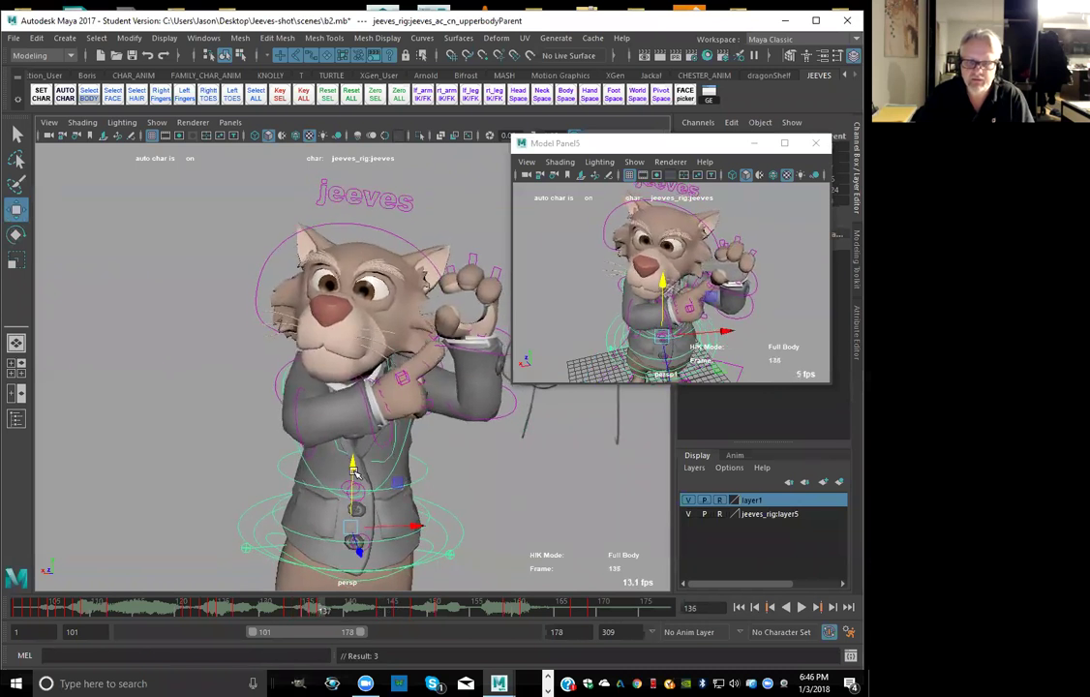
key(comma)
key(comma)
key(period)
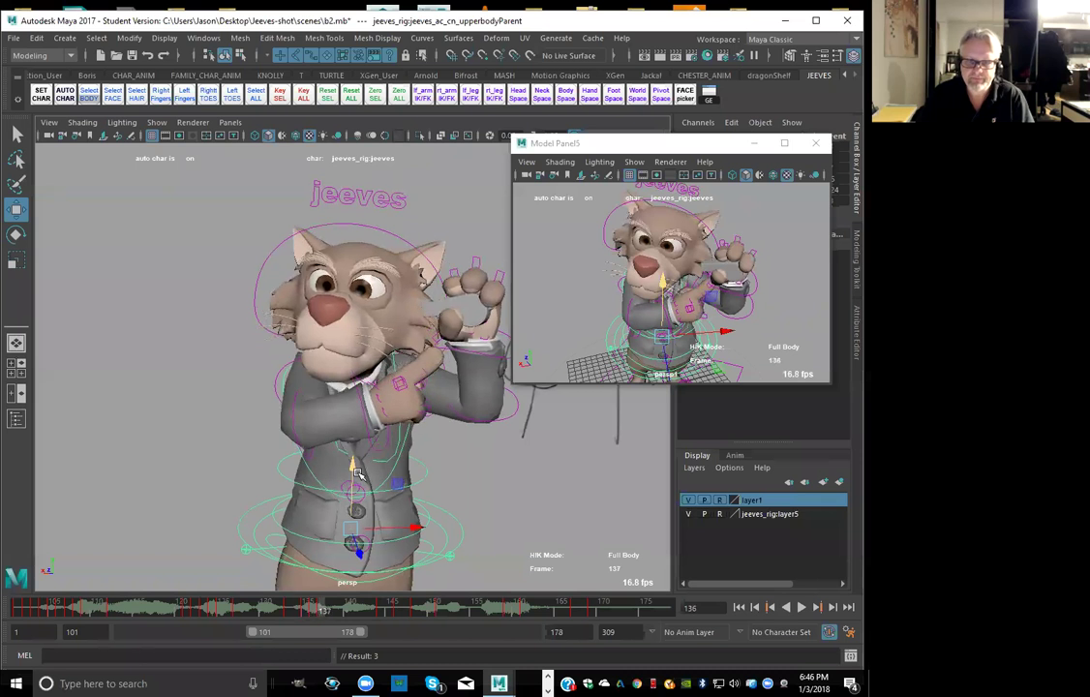
key(period)
key(comma)
key(comma)
key(comma)
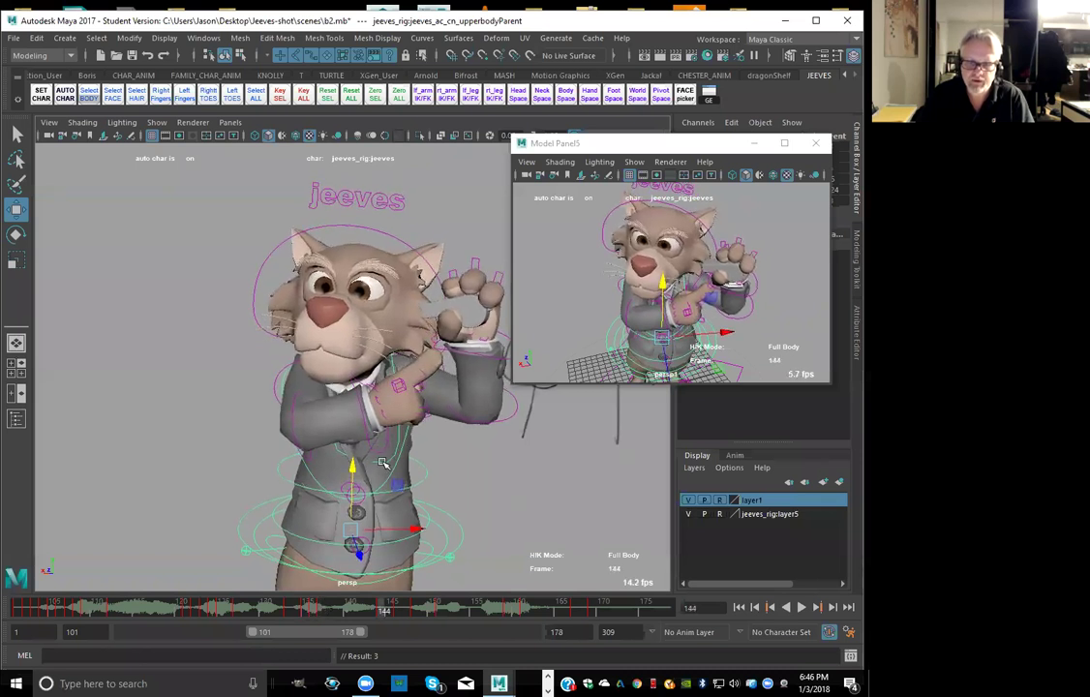
Rotate the left elbow control slightly at frame 144 and step back to frame 136
key(period)
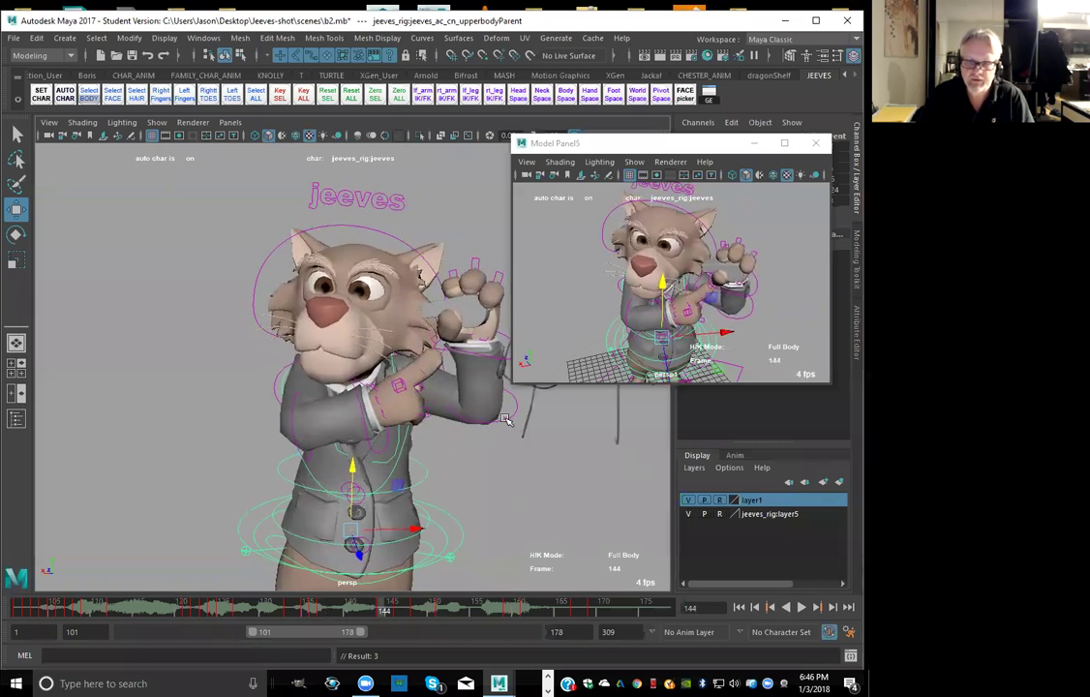
click(501, 418)
key(e)
drag(484, 355, 487, 355)
key(alt+comma)
key(alt+comma)
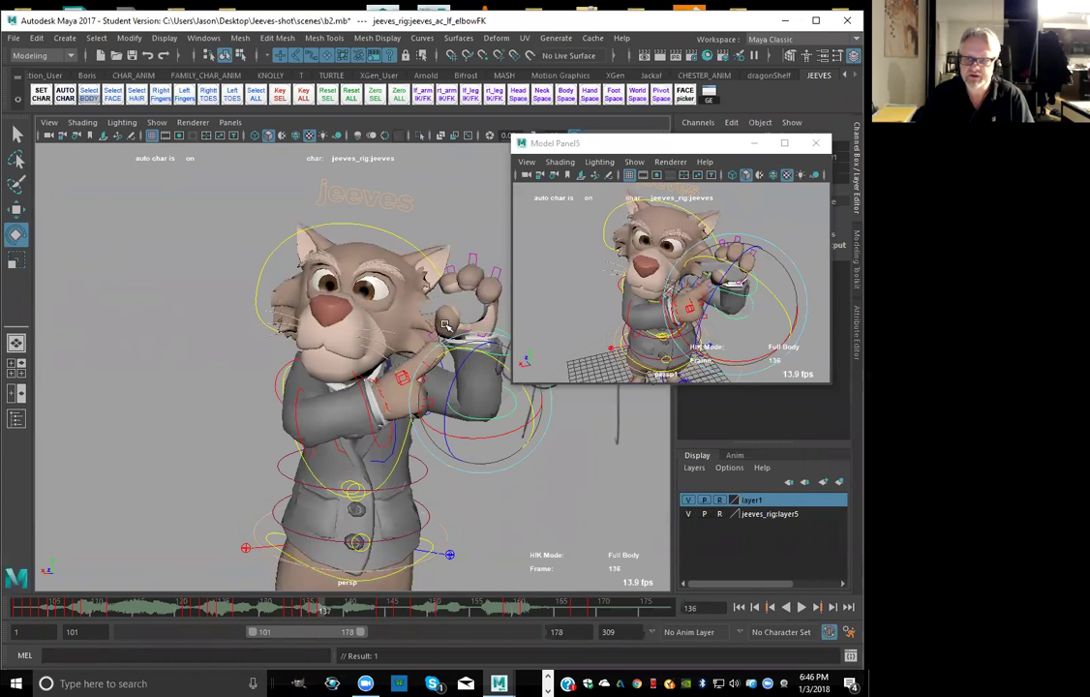
Flip between the keys around frame 144 to examine the left arm's movement through the hold
key(alt+period)
key(alt+period)
key(comma)
key(comma)
key(period)
key(period)
key(comma)
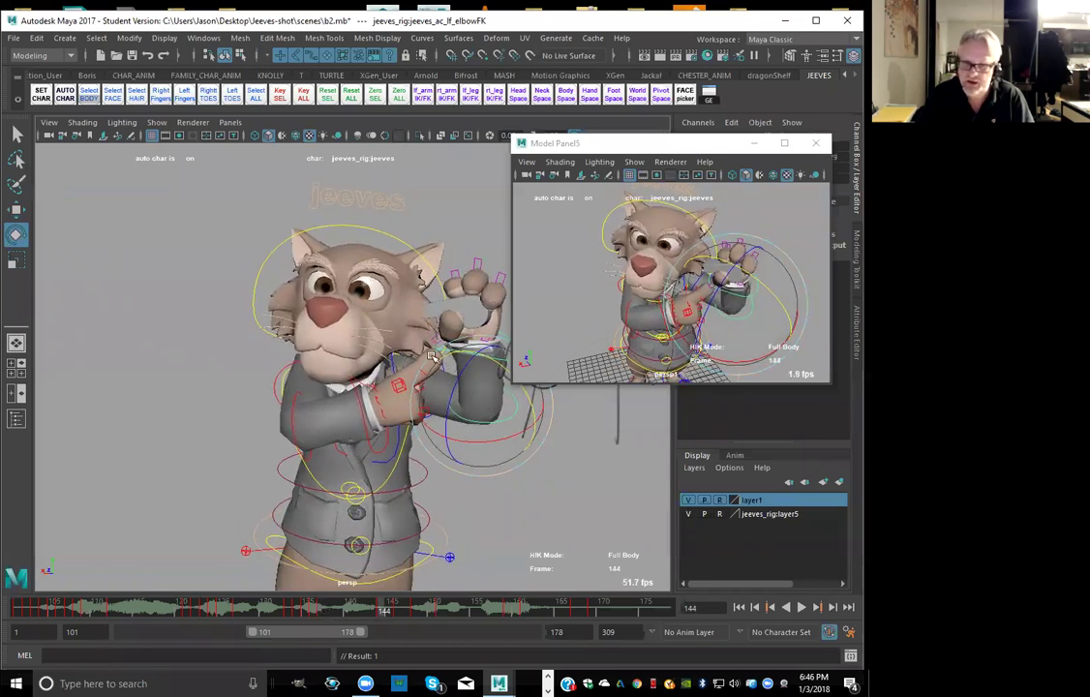
key(comma)
key(period)
key(comma)
key(period)
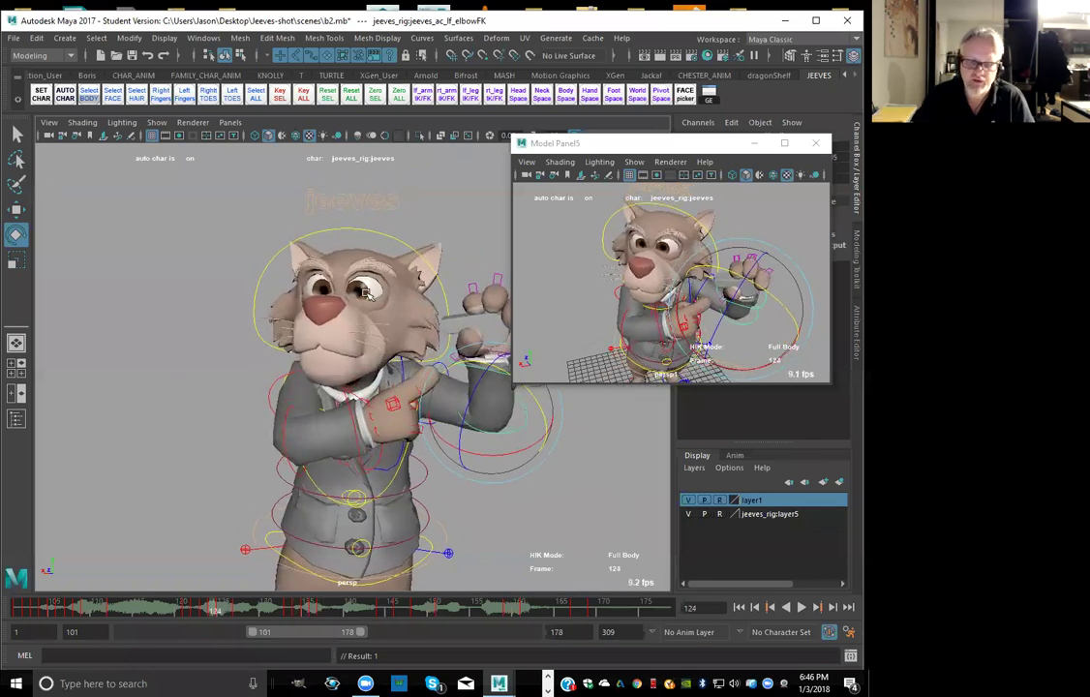
Scrub and play between frames 124 and 133 to examine the earlier hold, and stop at frame 129
drag(140, 616, 291, 616)
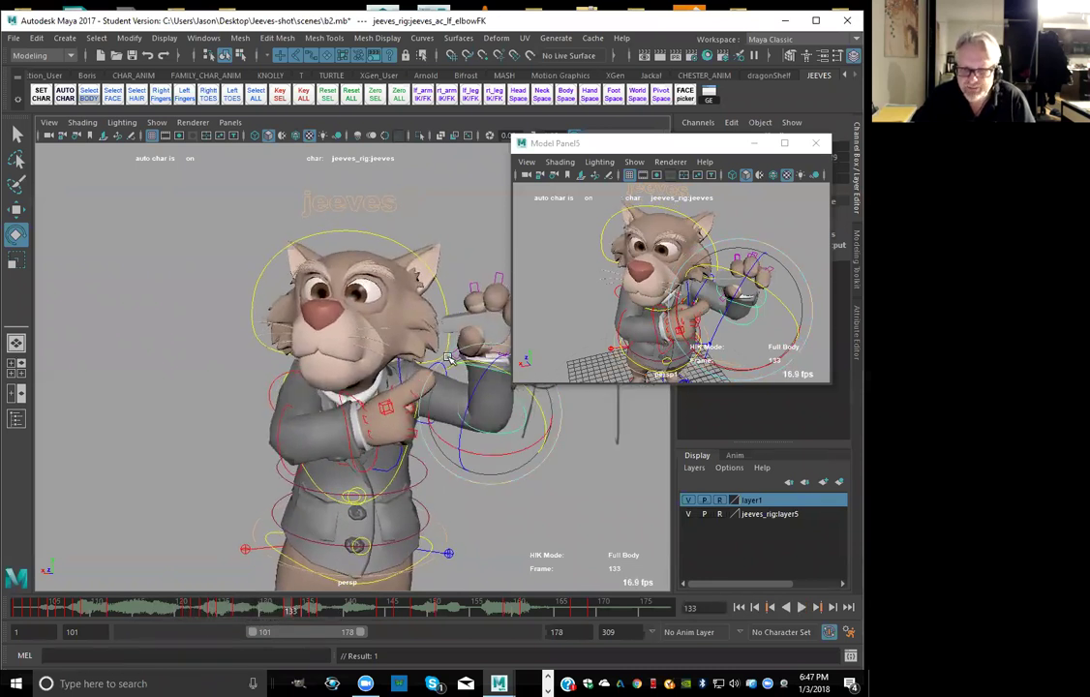
drag(291, 616, 209, 616)
key(alt+v)
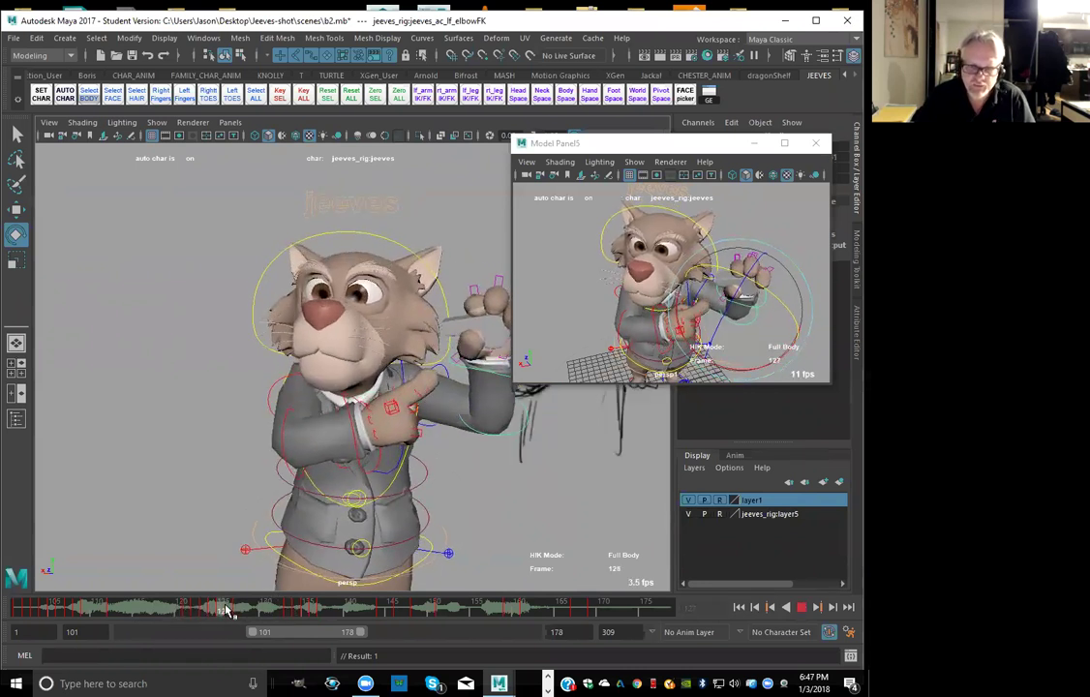
drag(250, 611, 260, 611)
key(comma)
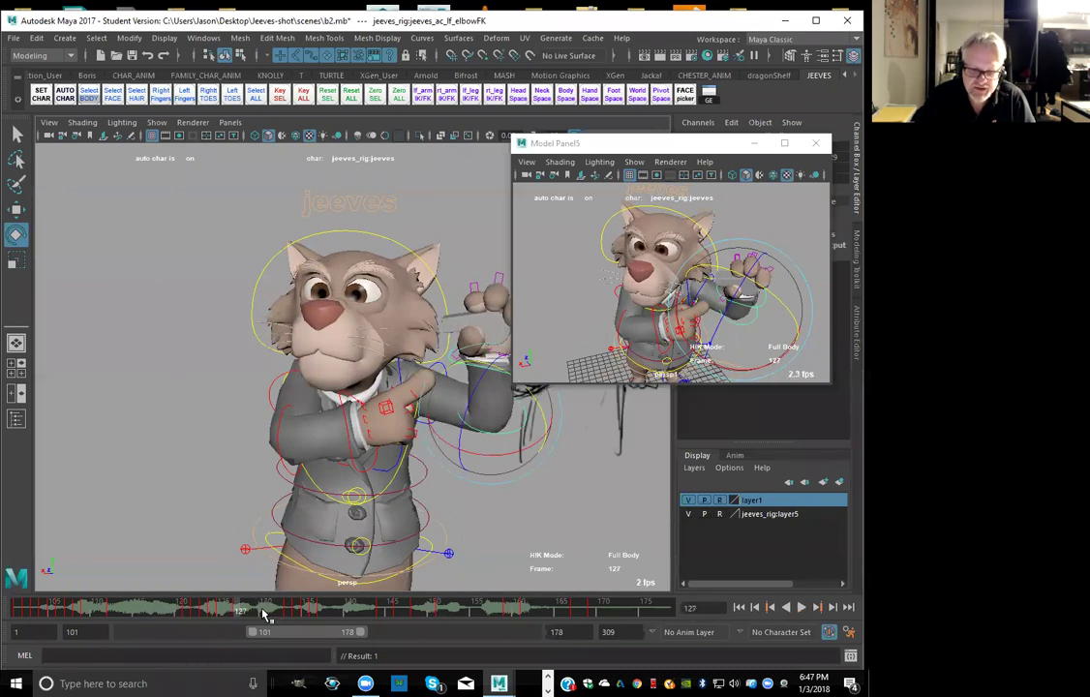
key(alt+period)
key(alt+period)
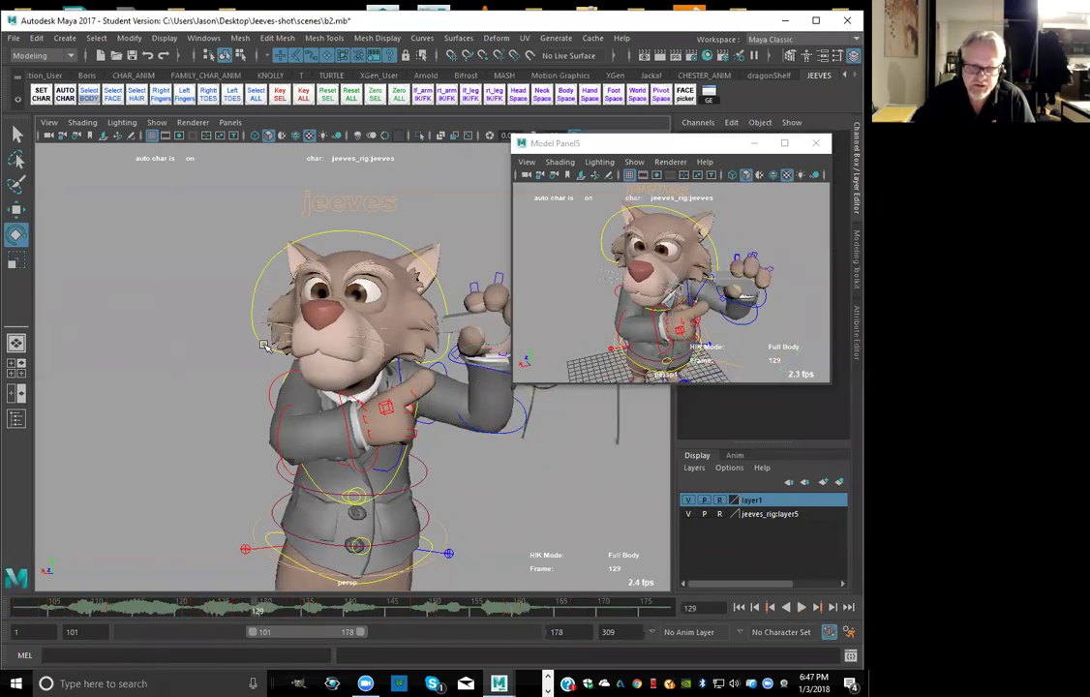
Select the head control, rotate it slightly at frame 129 and key it
click(265, 346)
click(254, 301)
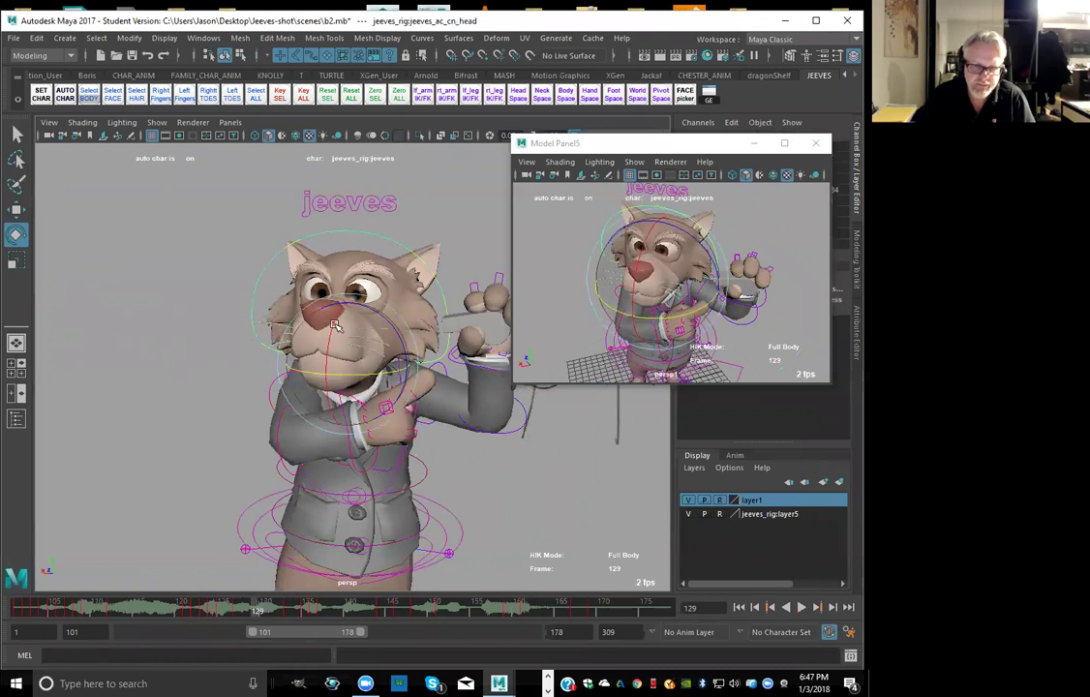
drag(334, 330, 375, 332)
key(s)
key(alt+comma)
key(alt+comma)
key(alt+period)
key(alt+period)
key(s)
Flip between the keys around frames 129 and 133 to check the head's movement, and clear the selection
key(period)
key(period)
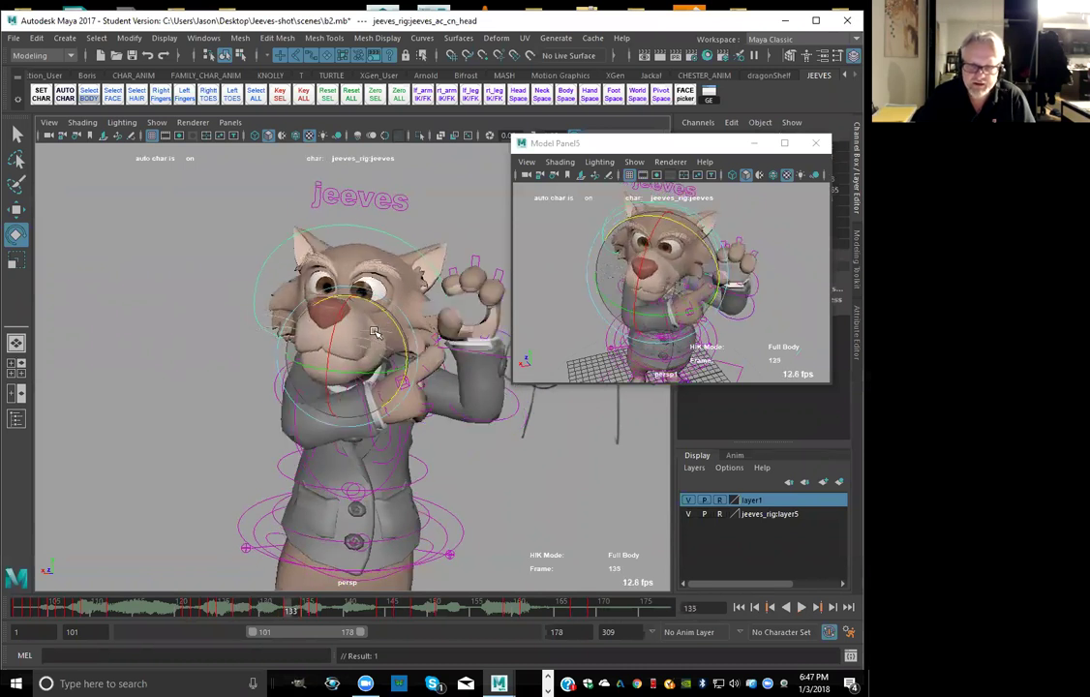
key(comma)
key(comma)
key(period)
key(comma)
key(period)
click(209, 374)
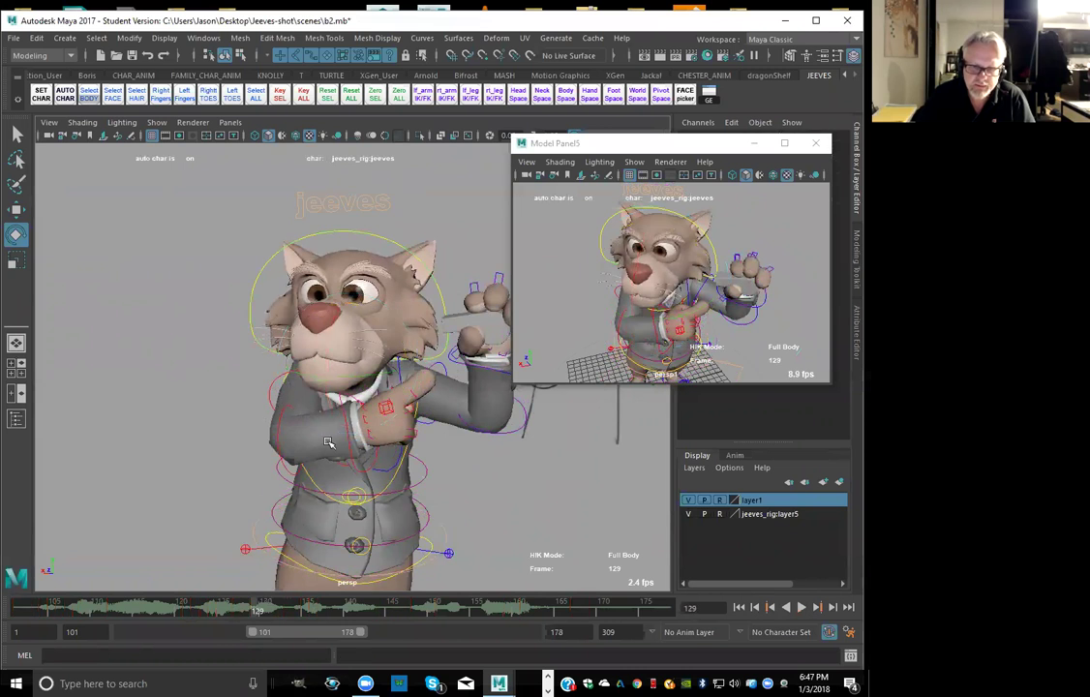
Rotate the chest control slightly at frame 129 and compare the pose with the neighbouring keys
click(337, 411)
key(comma)
key(comma)
key(comma)
key(period)
key(period)
key(period)
key(period)
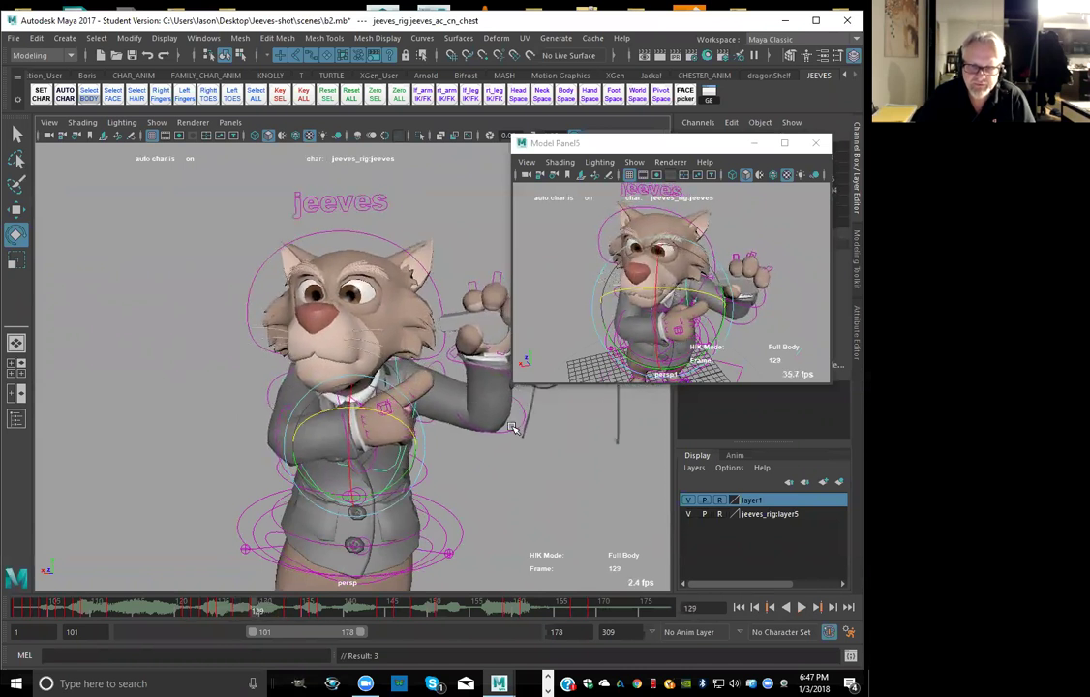
Adjust and key the left elbow control at frame 129, comparing it with frame 127
click(531, 399)
key(s)
key(comma)
key(period)
key(comma)
key(period)
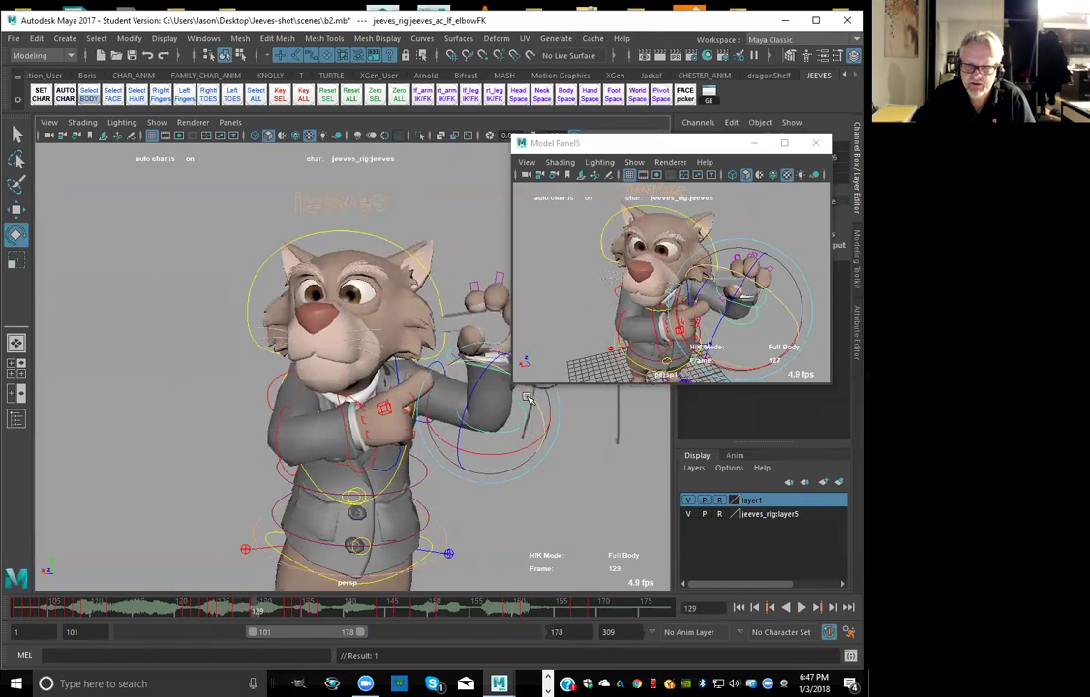
Flip through the keys from frame 127 to frame 133 to examine the arm and body movement in the hold
key(comma)
key(period)
key(period)
key(period)
key(period)
key(comma)
key(comma)
key(period)
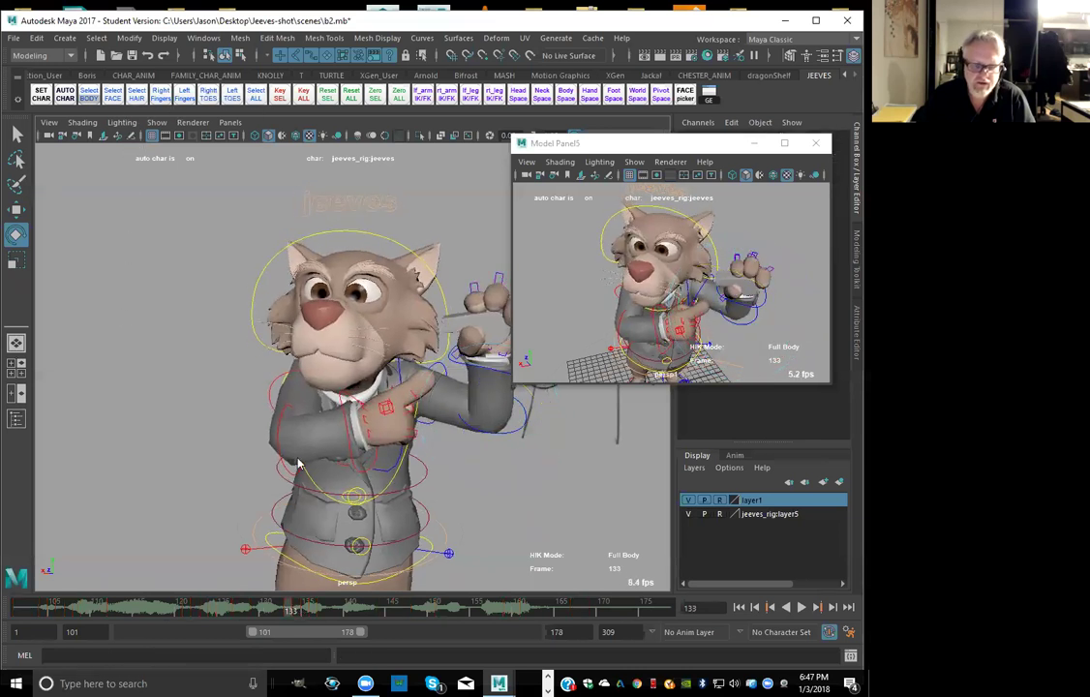
Delete the keys of all the character's controls at frame 133
drag(294, 610, 288, 611)
right_click(288, 611)
right_drag(298, 487, 310, 410)
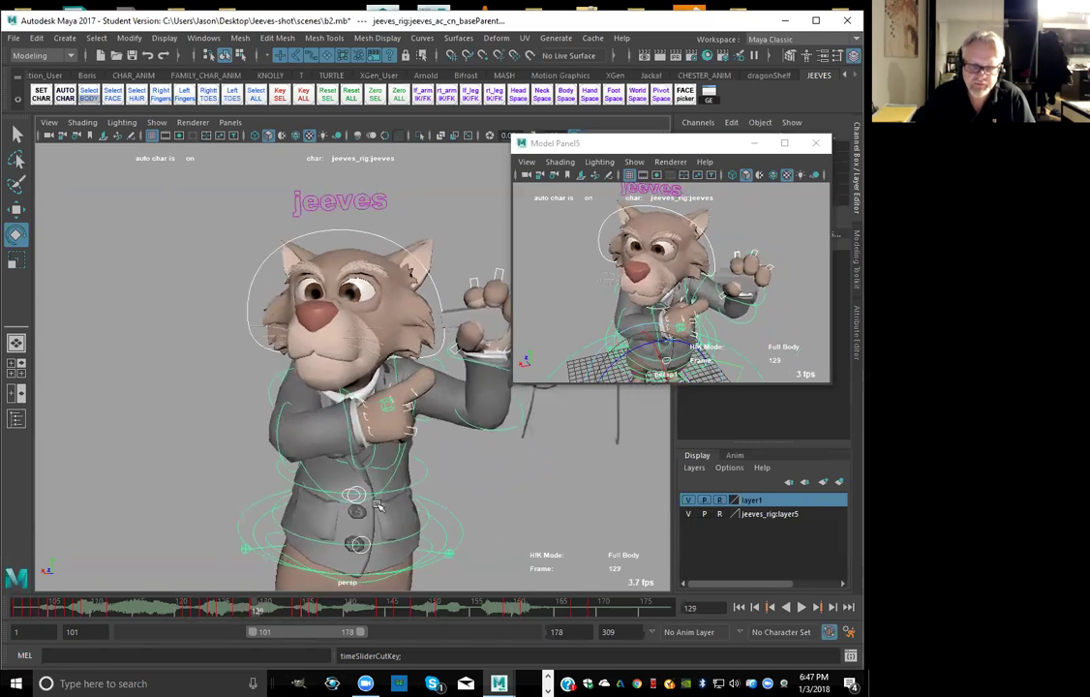
Move the chest control slightly at frame 129 and compare it with the neighbouring keys
click(378, 447)
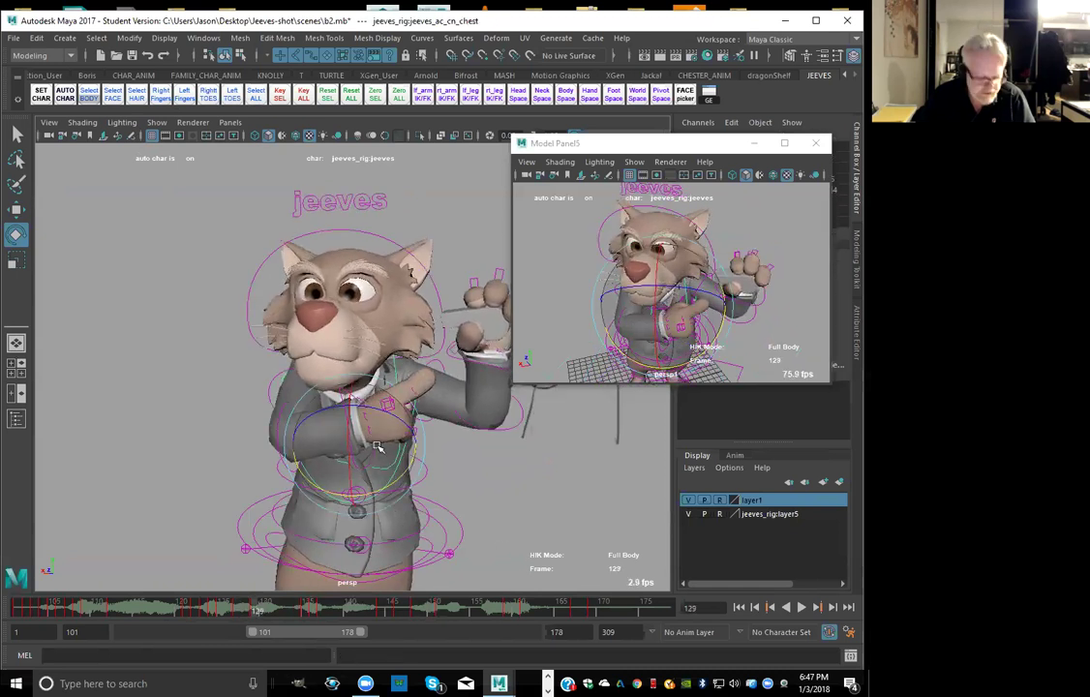
key(w)
drag(358, 448, 355, 437)
key(comma)
key(comma)
key(period)
key(period)
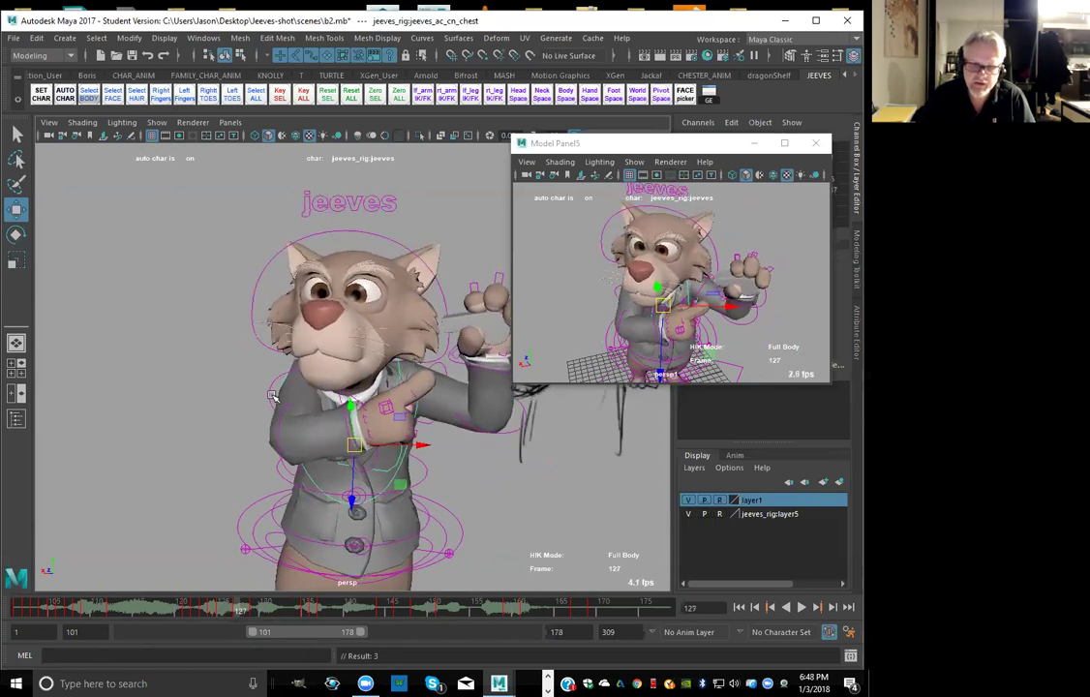
Rotate the right shoulder control slightly at frame 129 and check the arm against frame 127
click(273, 386)
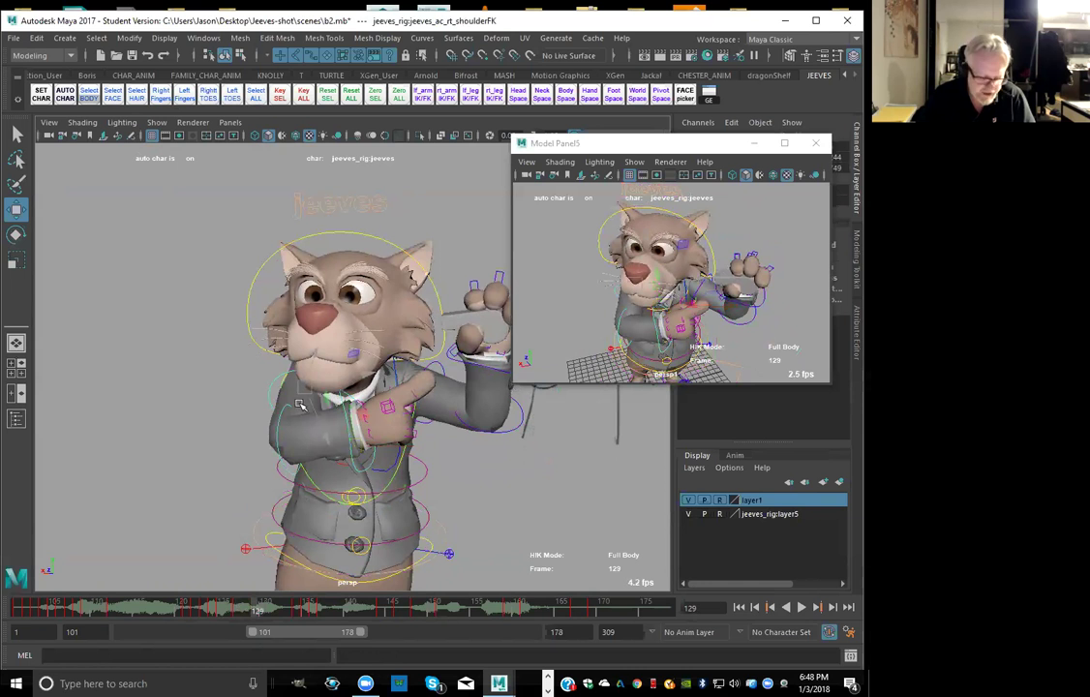
key(e)
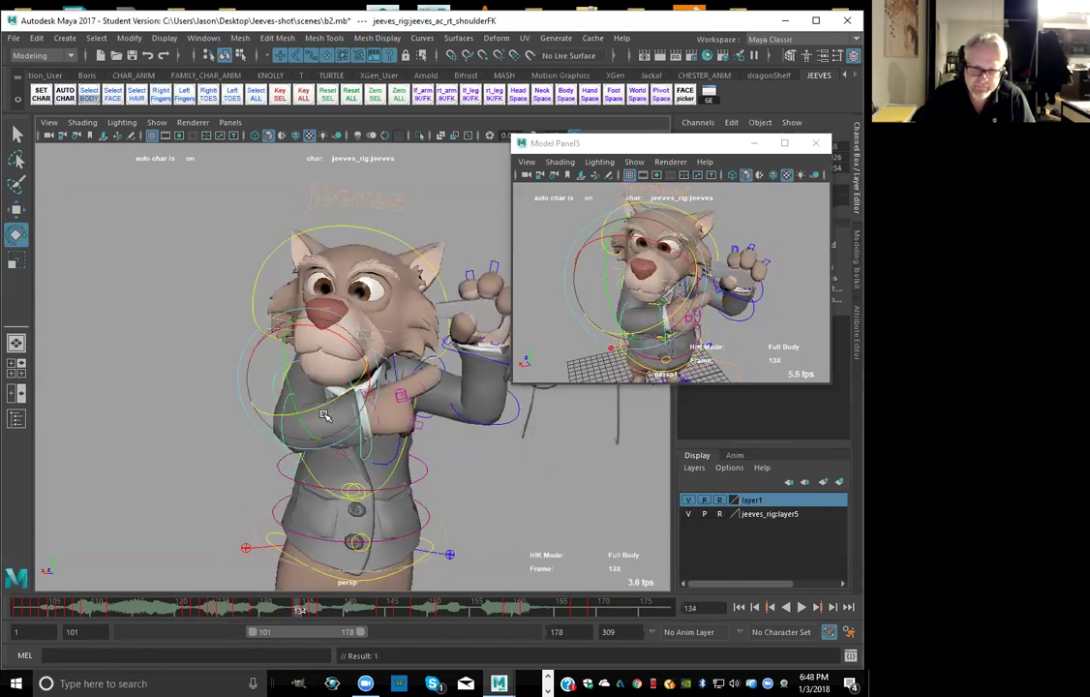
key(comma)
key(comma)
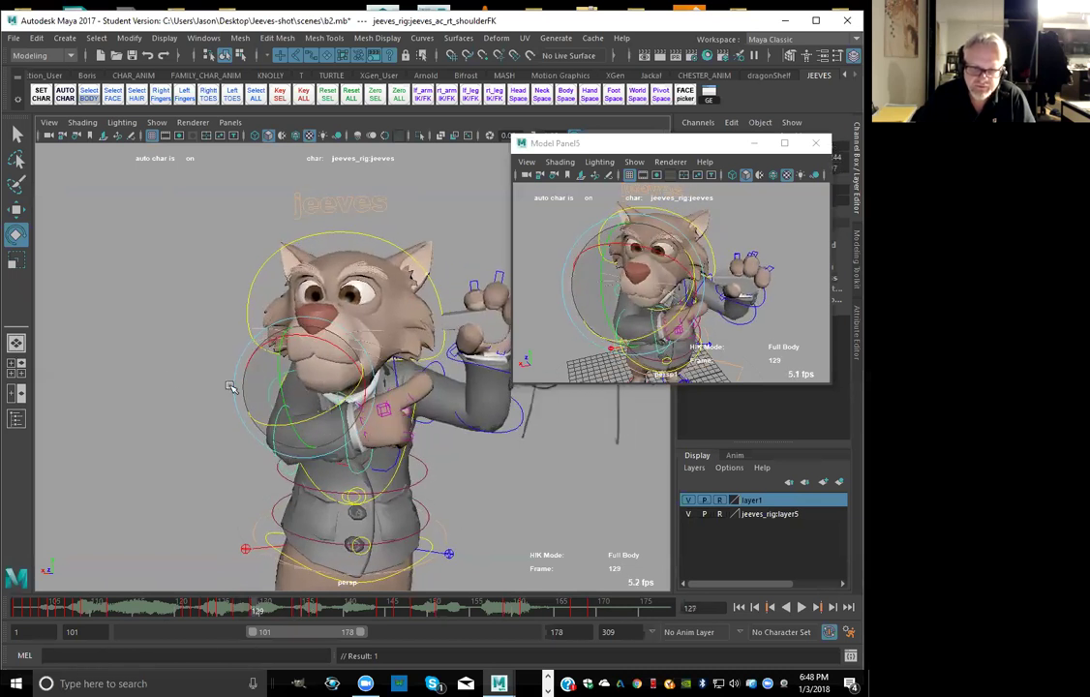
Select all the character's controls and key the frame 129 pose at frame 133, comparing the two keys
click(71, 381)
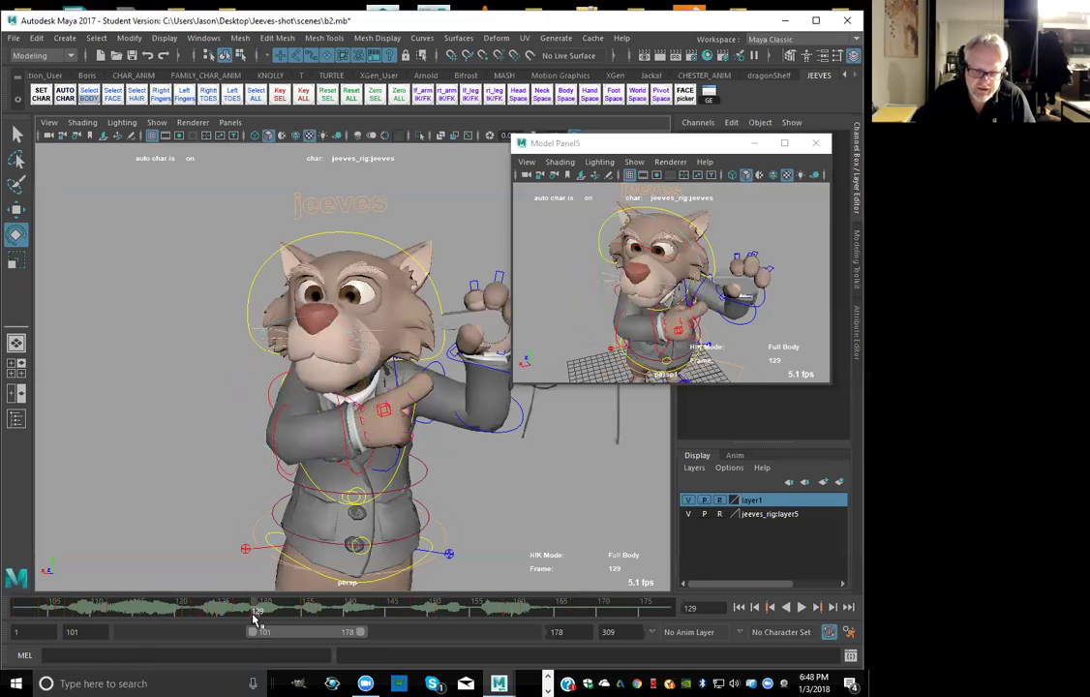
click(255, 94)
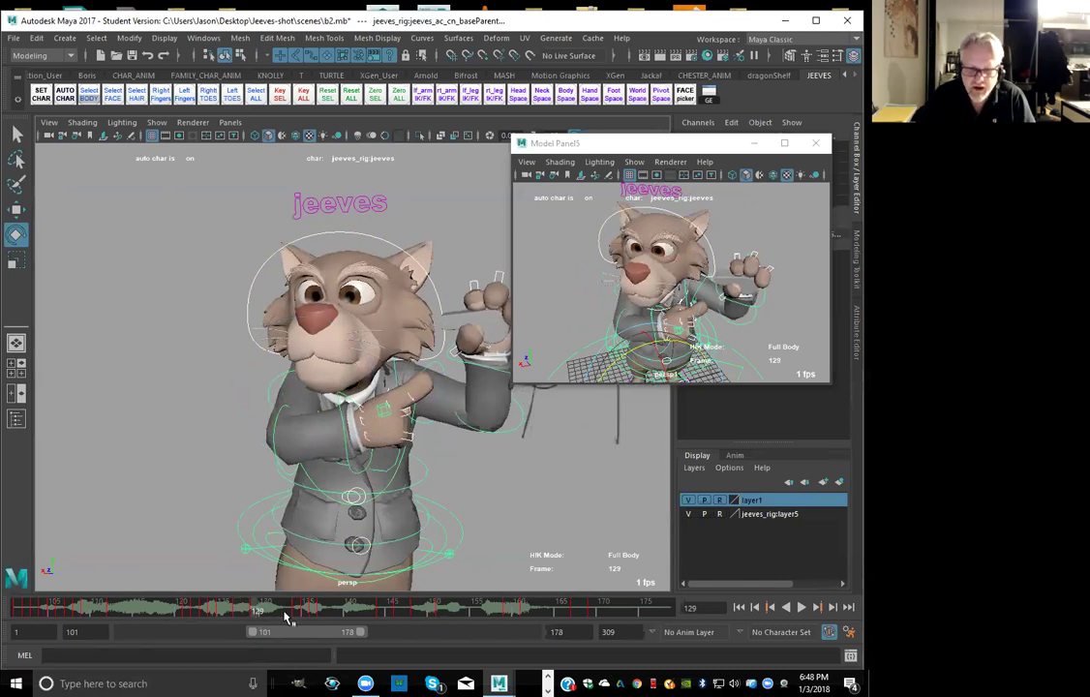
key(s)
key(comma)
key(comma)
key(period)
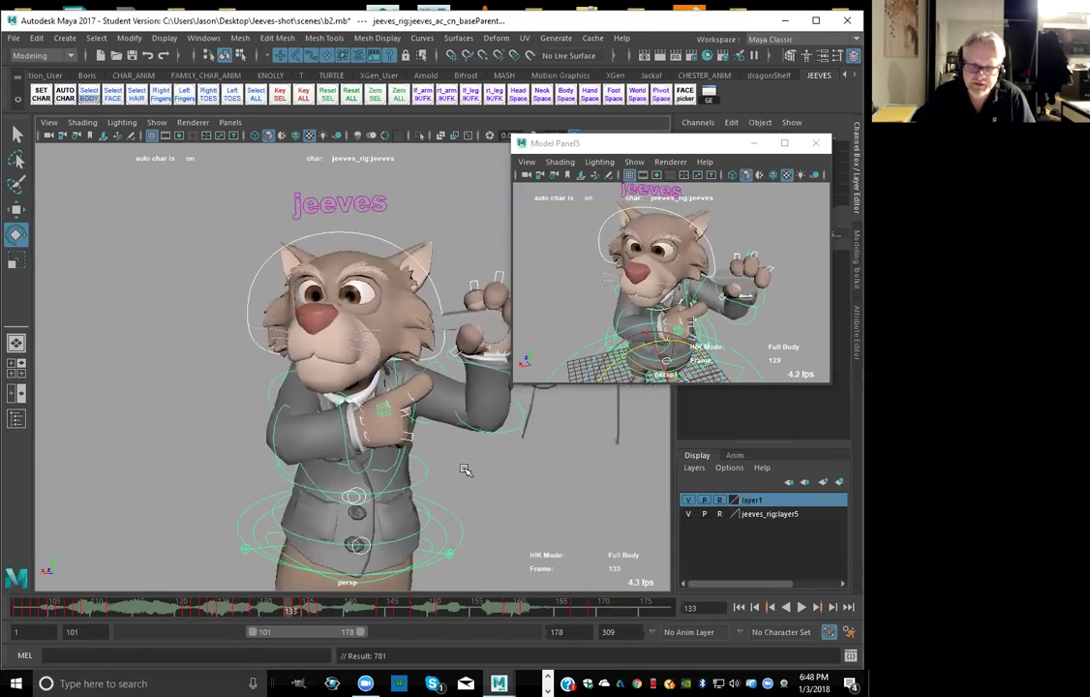
key(period)
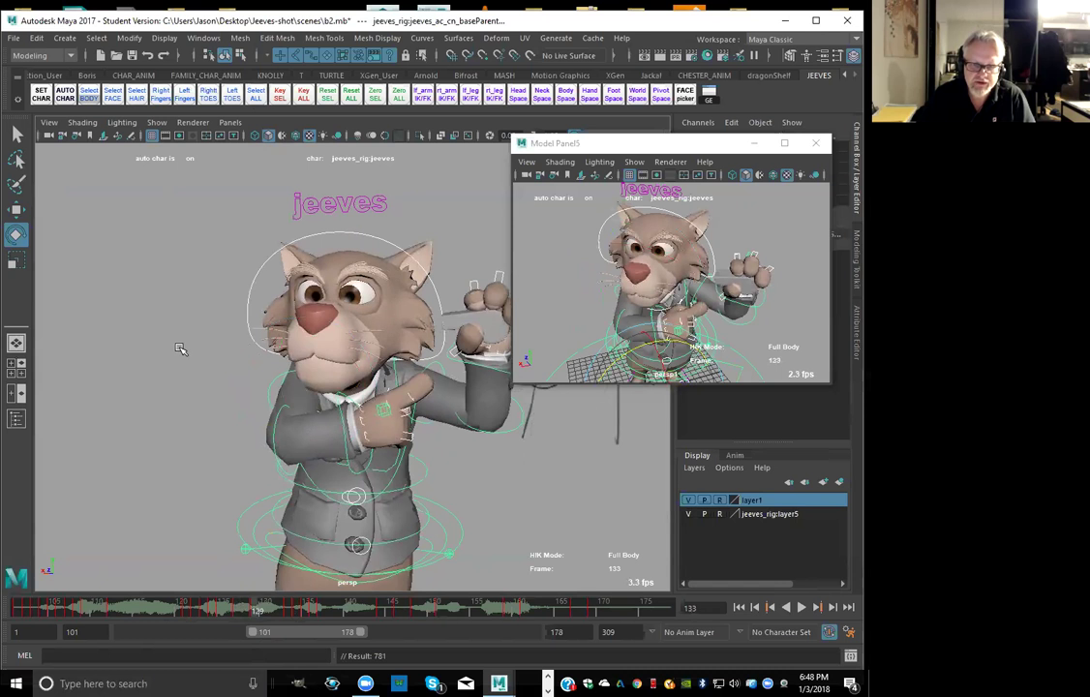
key(comma)
click(182, 349)
click(253, 94)
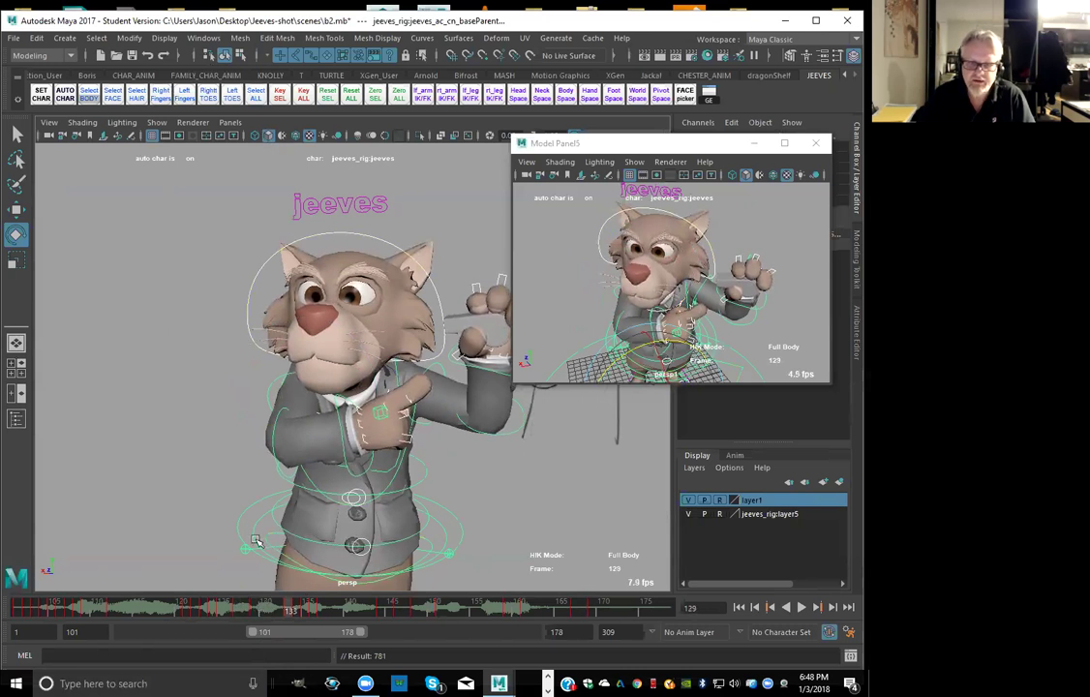
click(170, 506)
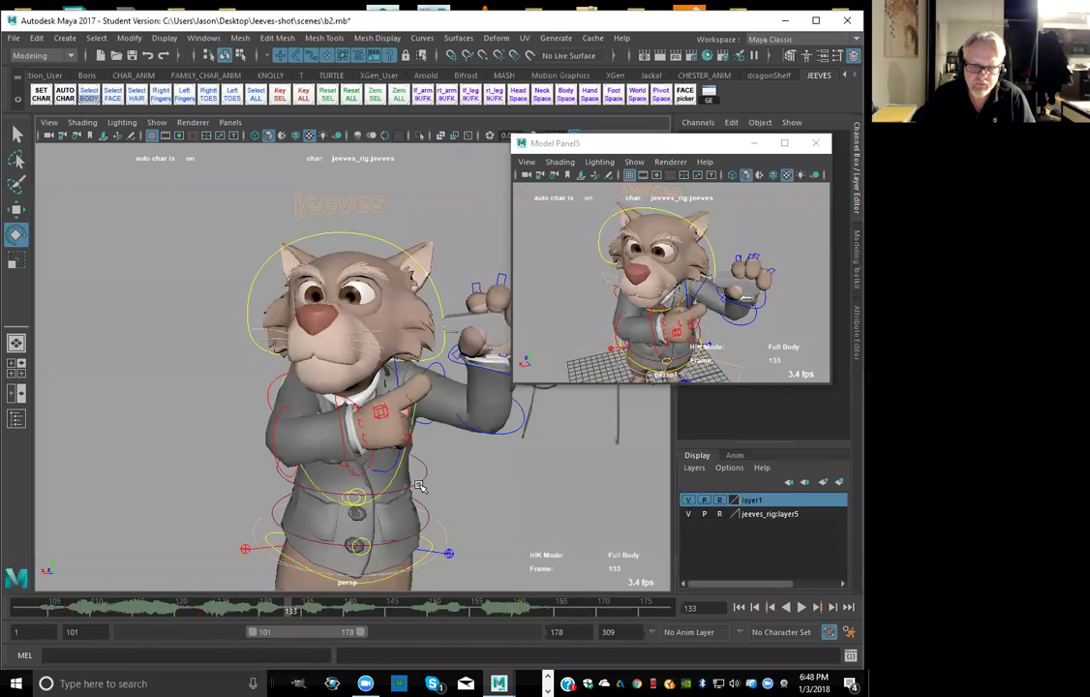
Rotate the chest and head controls slightly at frame 133, comparing the pose with the earlier keys
click(366, 412)
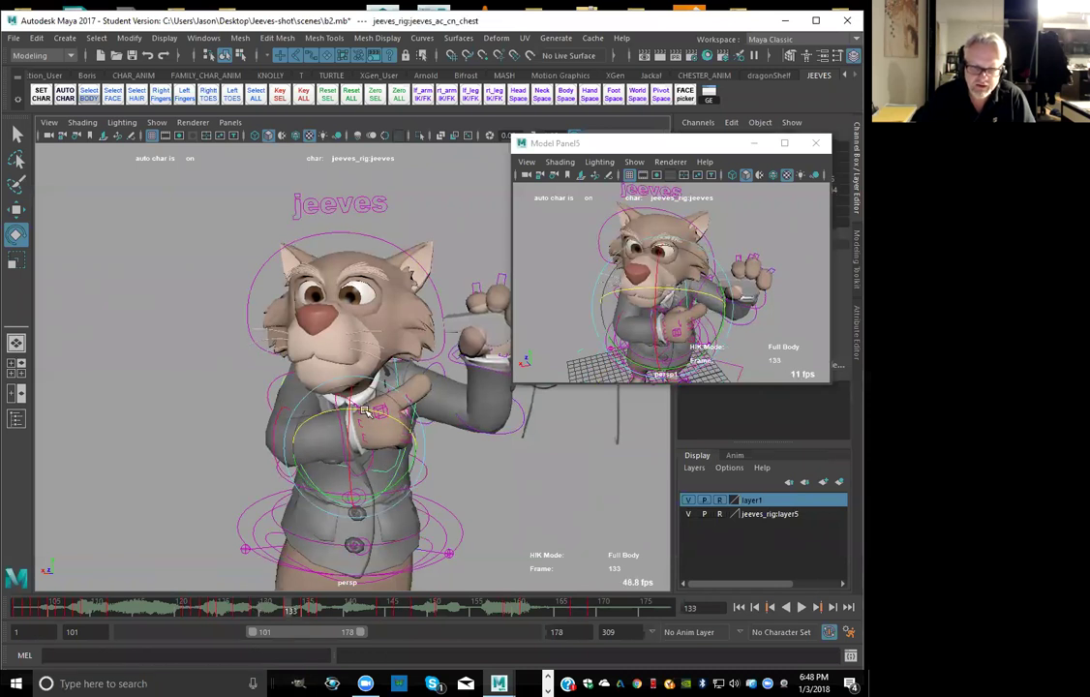
key(comma)
key(comma)
key(period)
key(period)
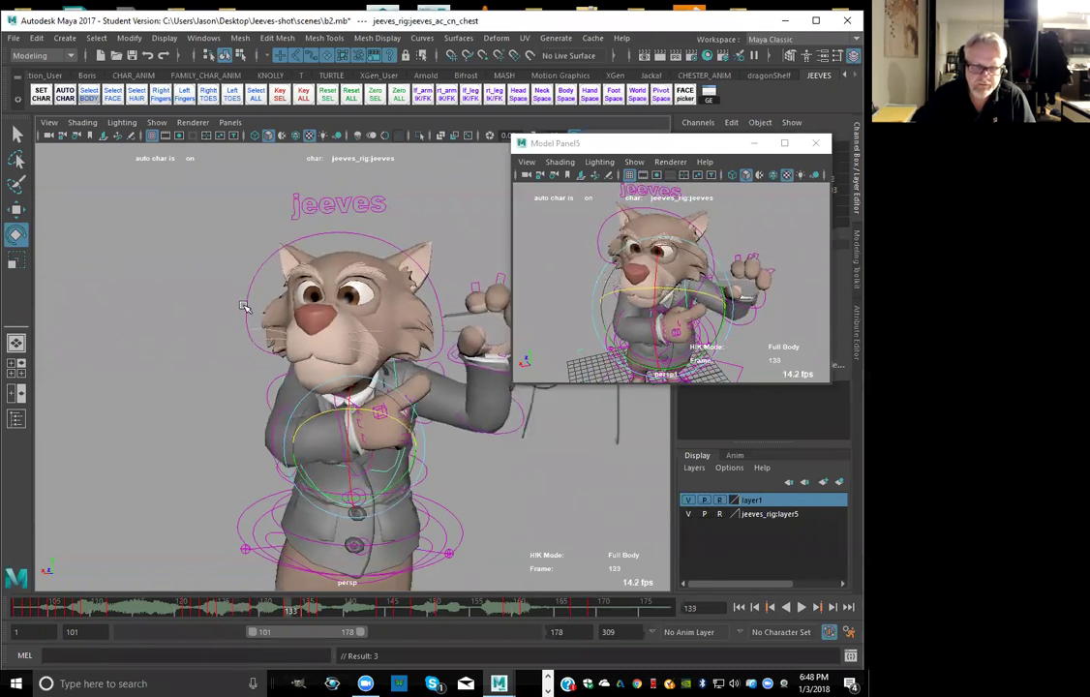
click(322, 336)
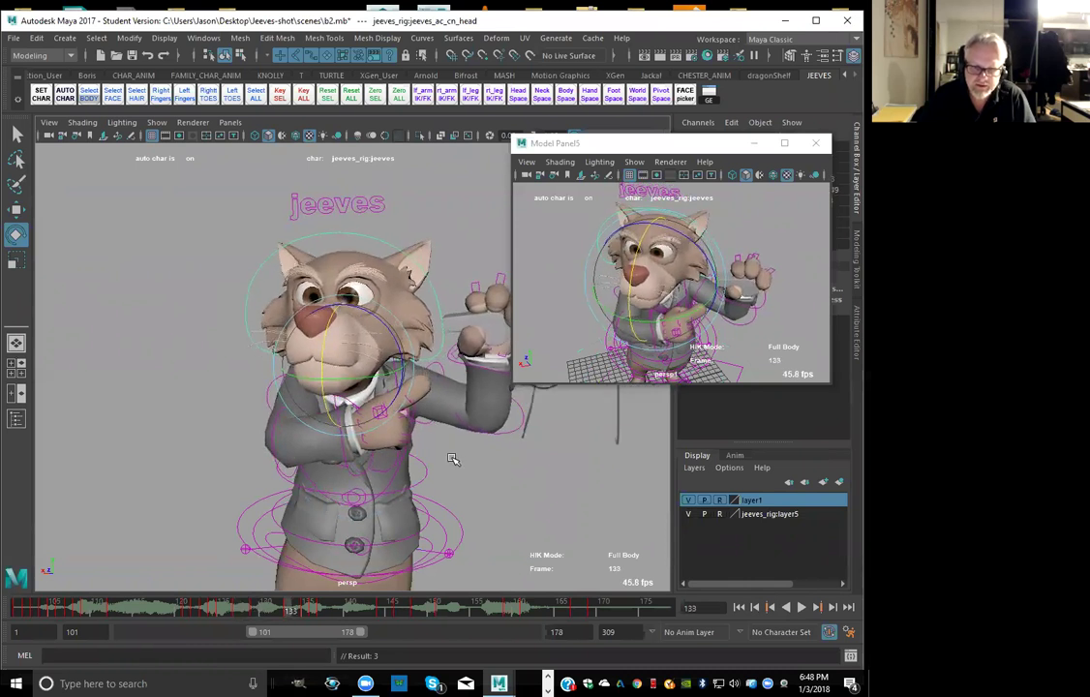
key(period)
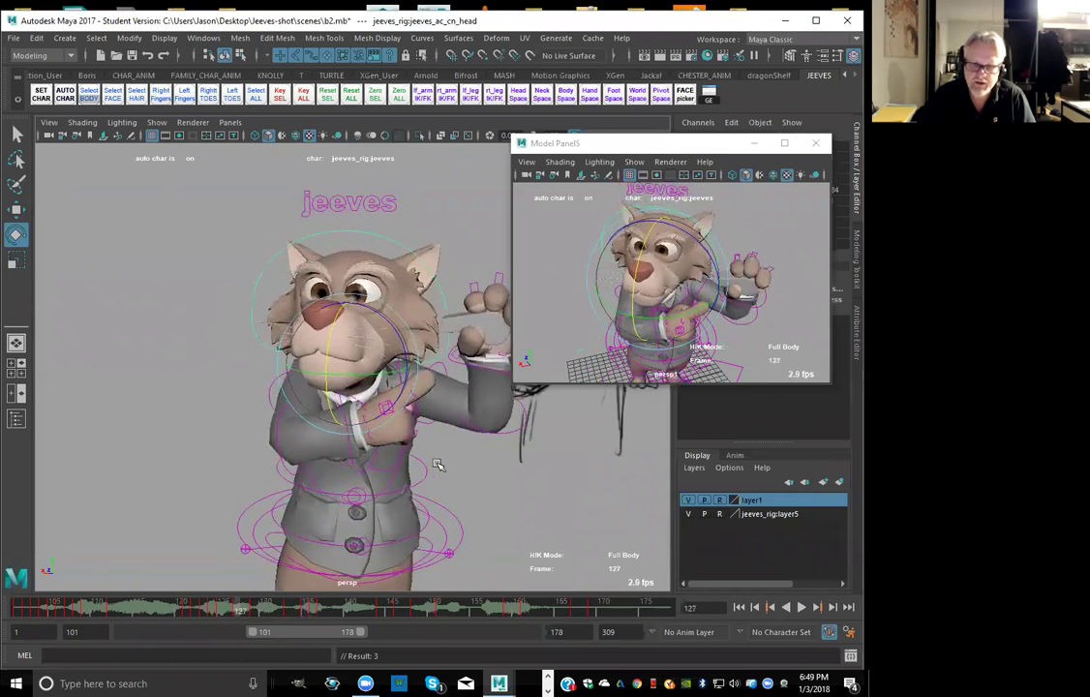
Rotate the right shoulder and left elbow controls slightly at frame 133
click(449, 451)
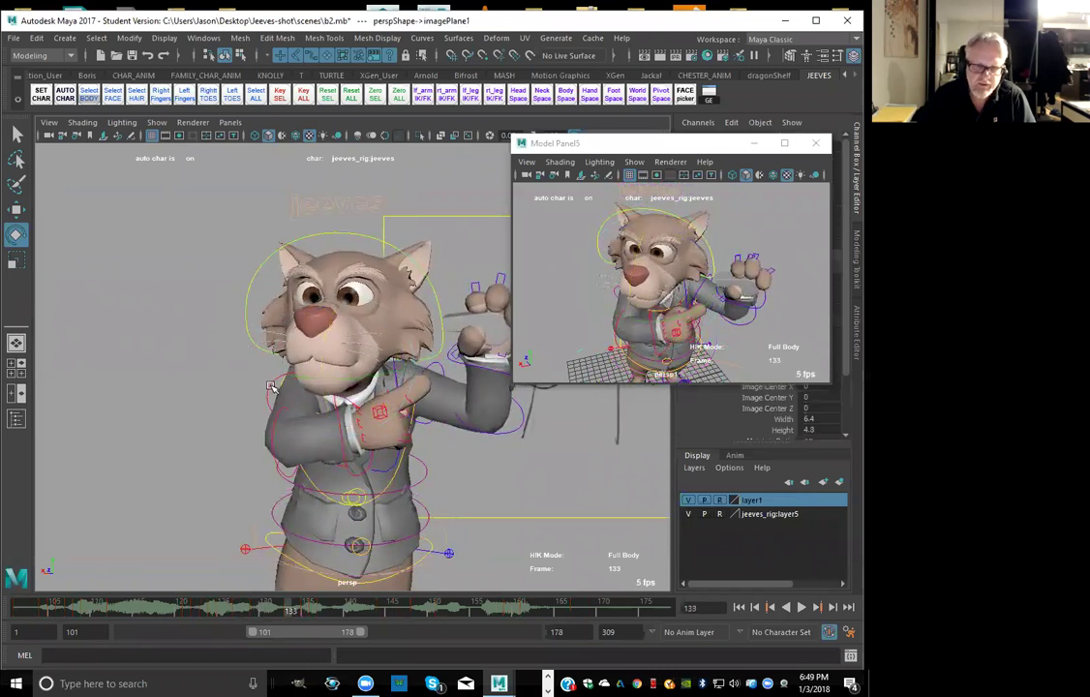
click(350, 432)
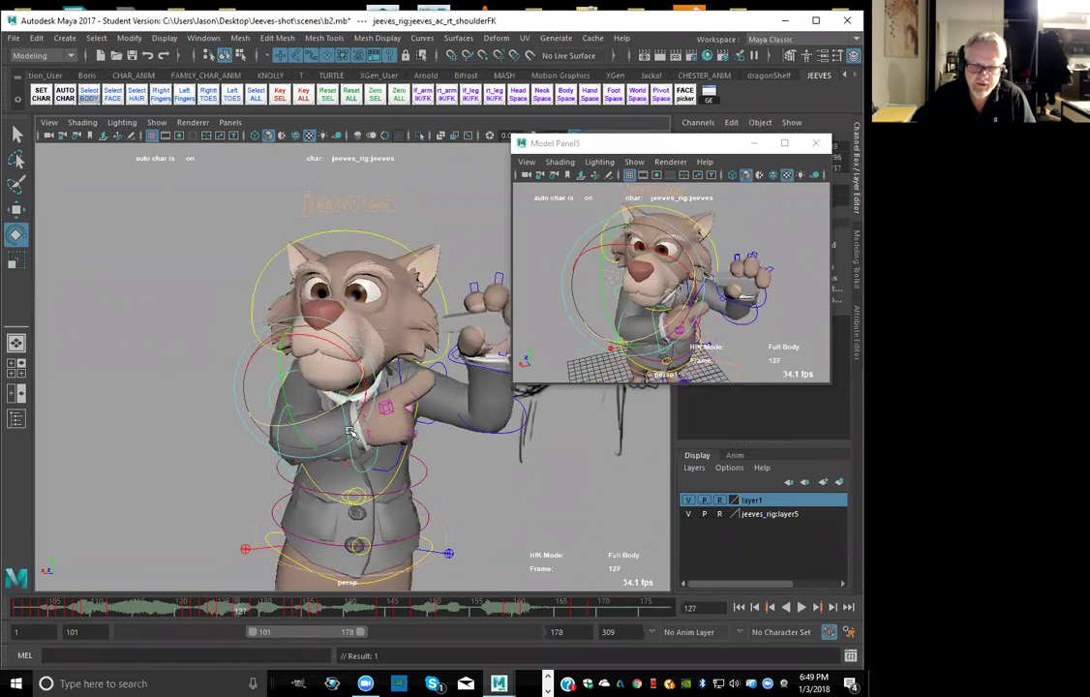
click(532, 403)
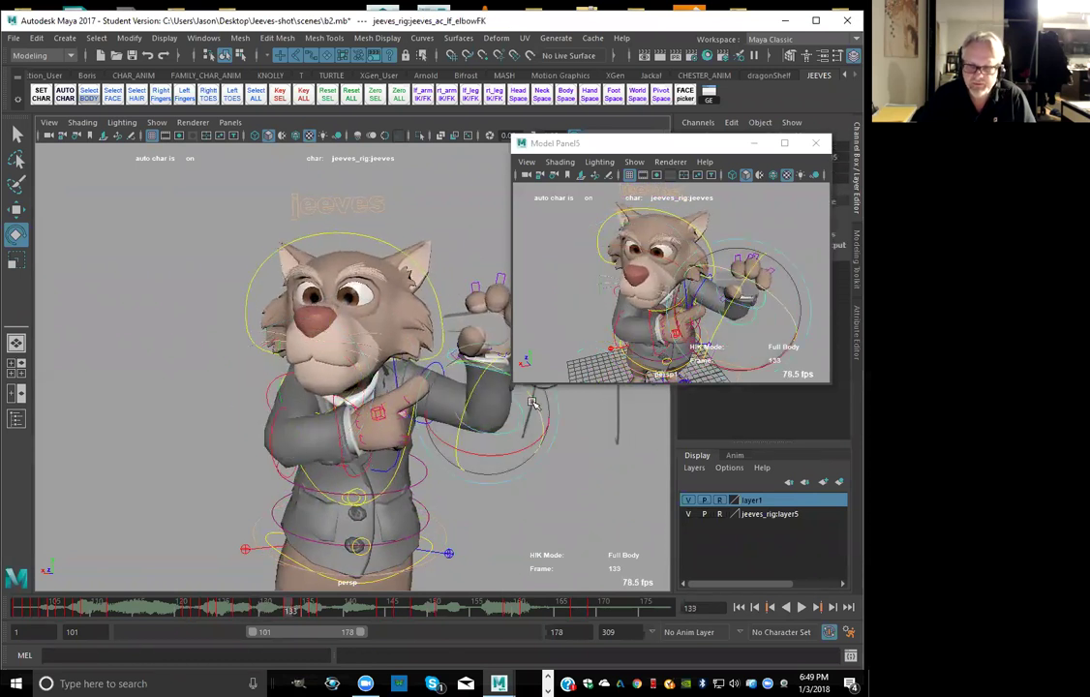
Step back through the earlier frames to review the motion and return to the start at frame 101
key(alt+comma)
key(alt+comma)
key(alt+comma)
key(alt+comma)
key(alt+comma)
key(alt+comma)
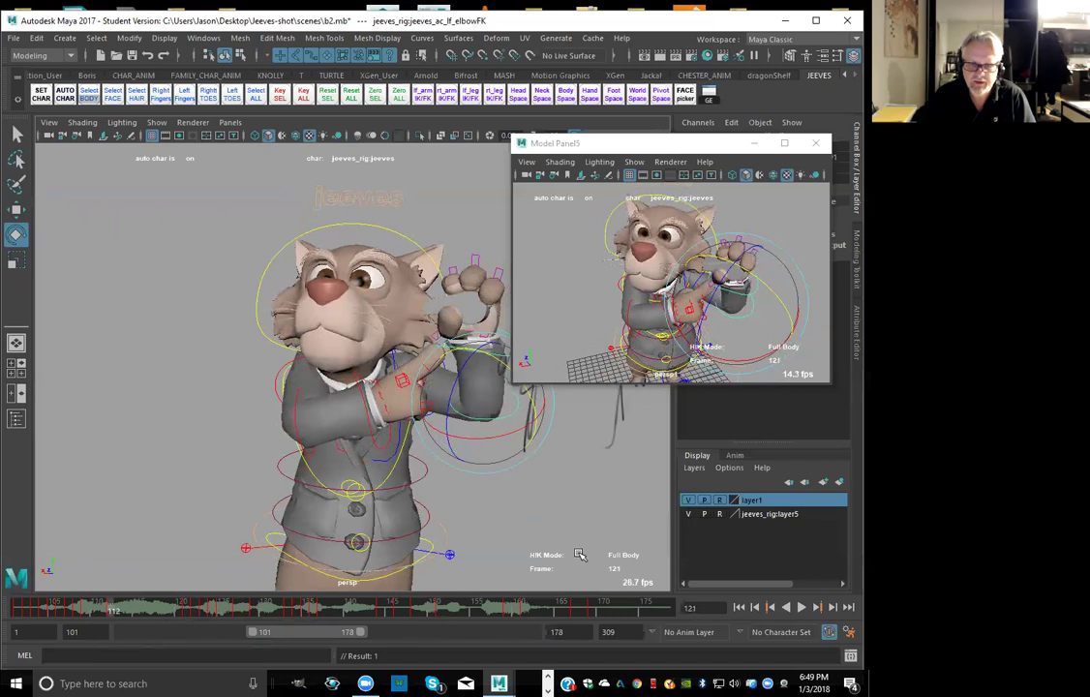
click(739, 608)
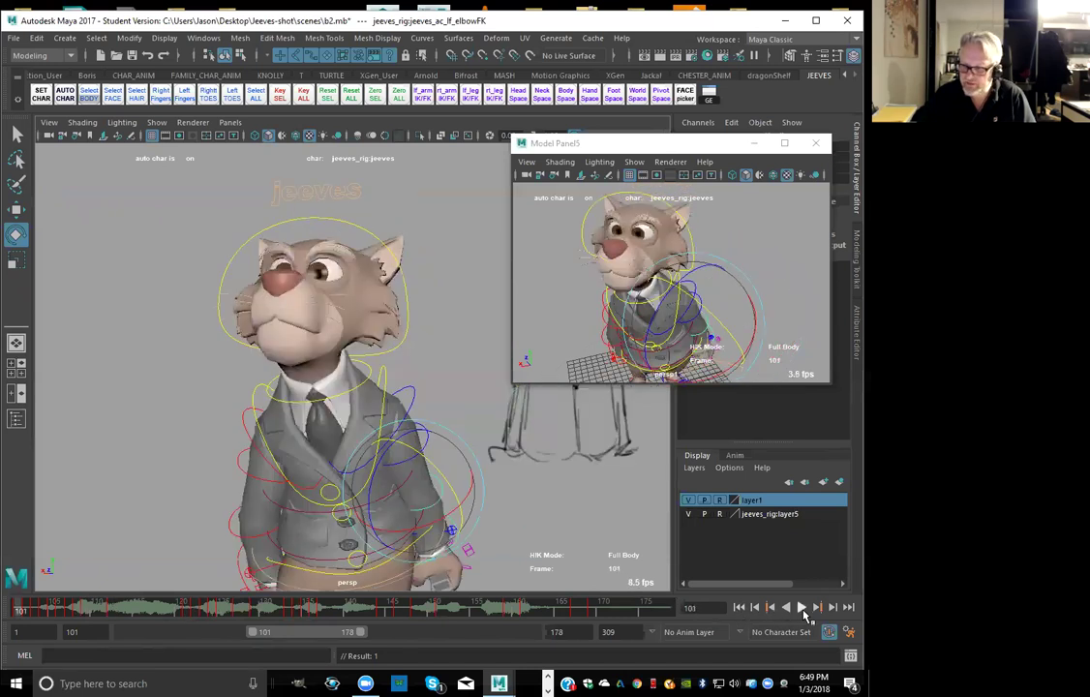
Play back the shot, then rotate the head control slightly and key it at frame 133
click(802, 608)
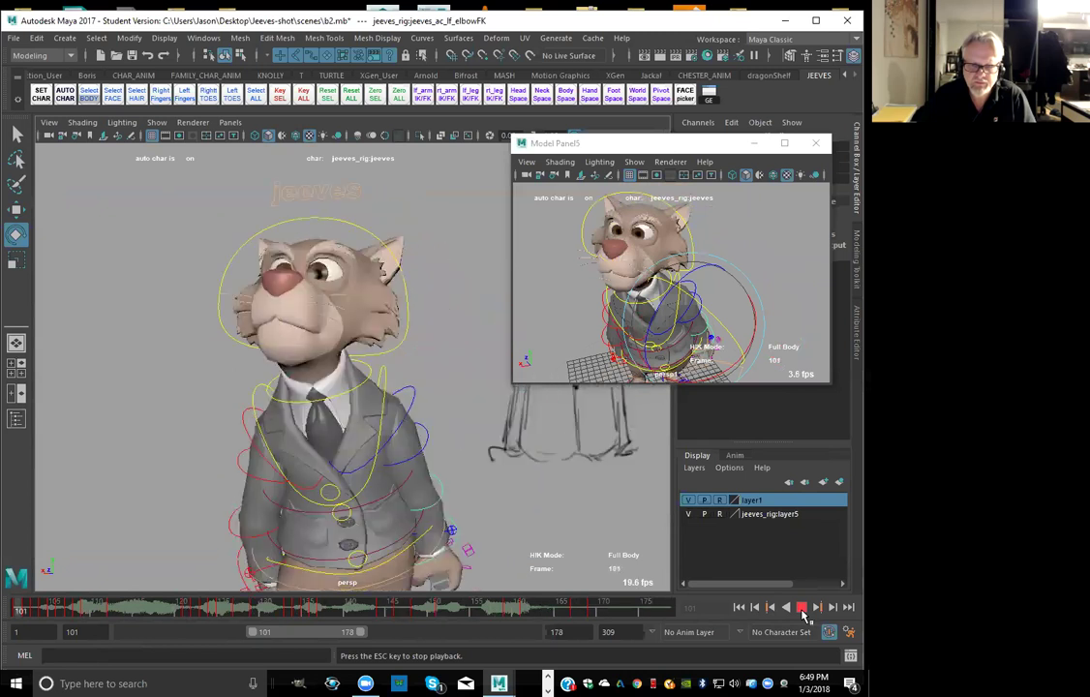
click(801, 608)
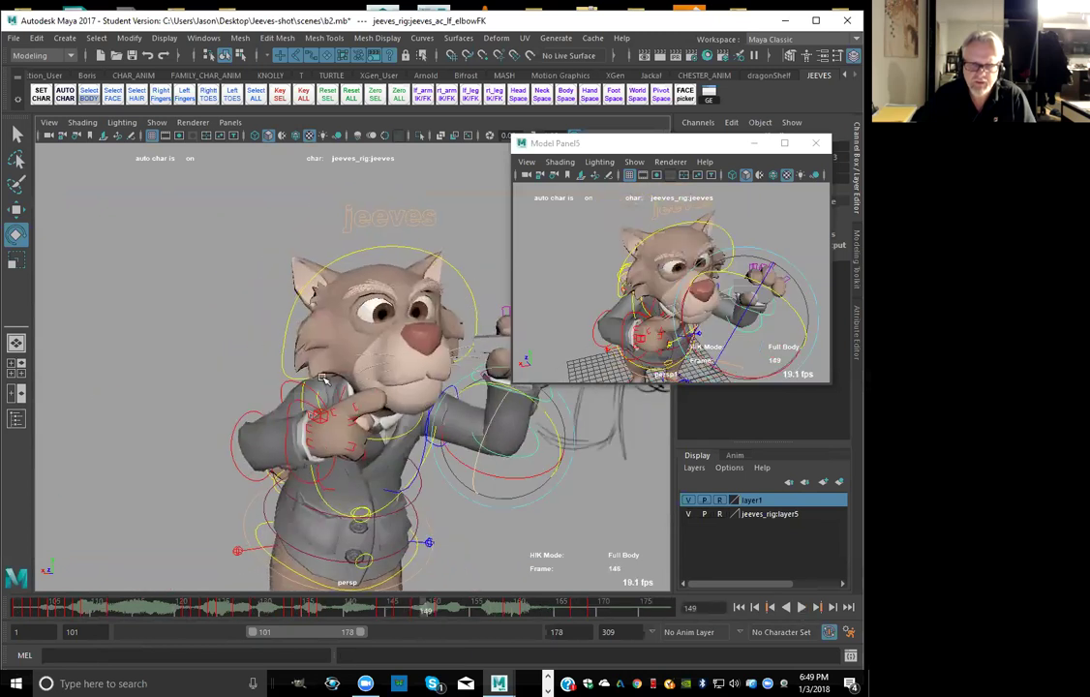
click(284, 331)
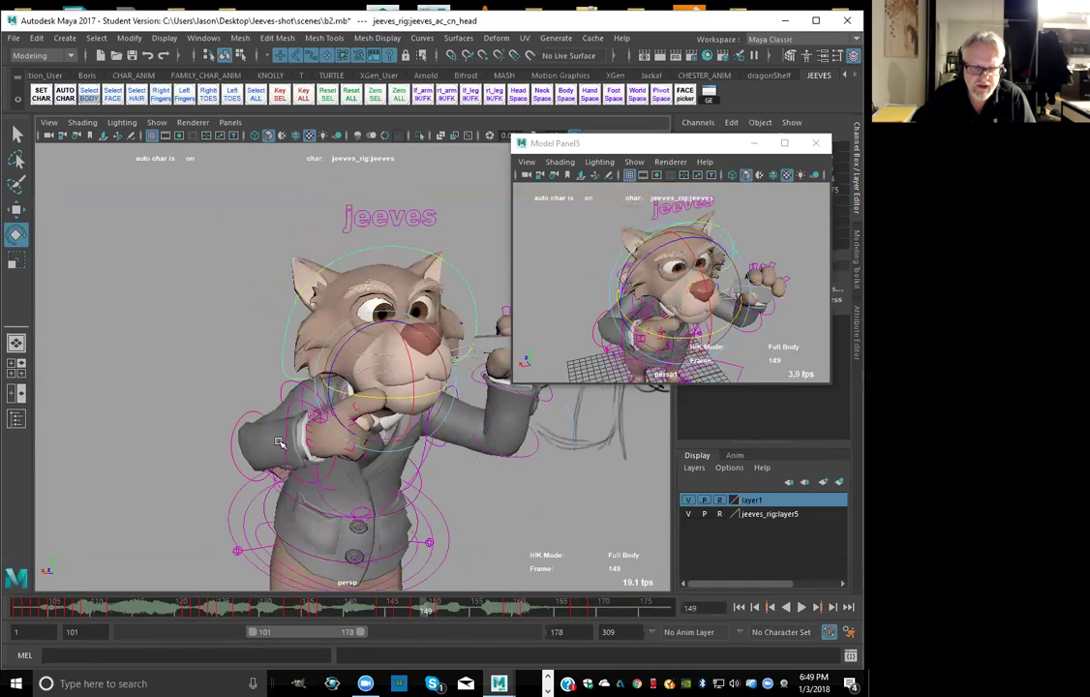
click(297, 607)
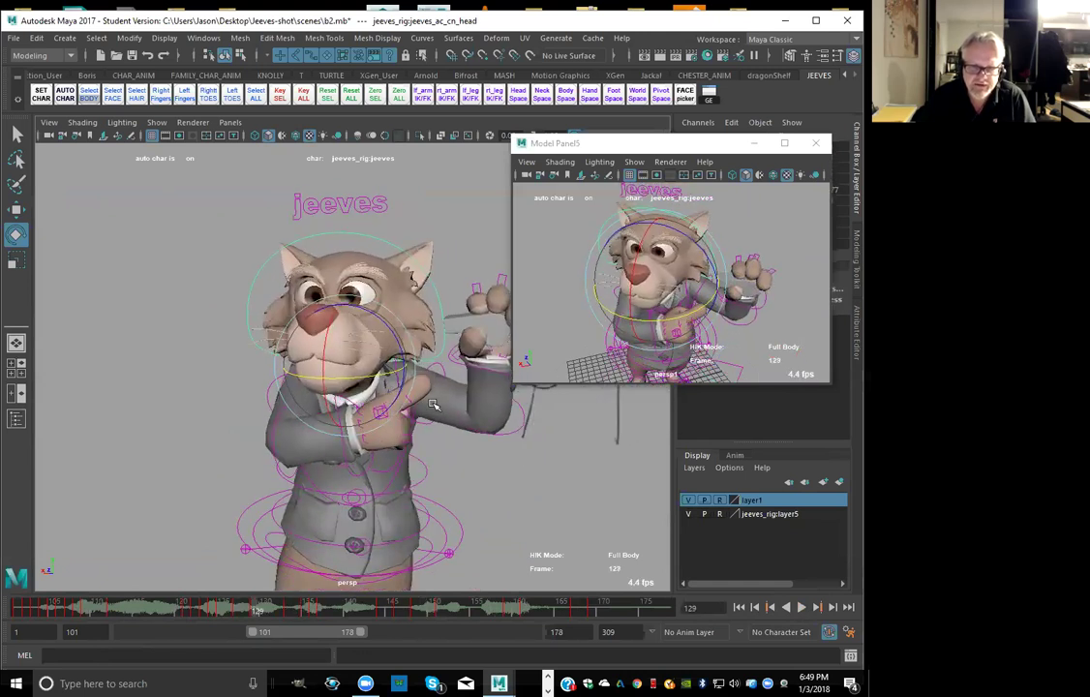
drag(413, 363, 387, 323)
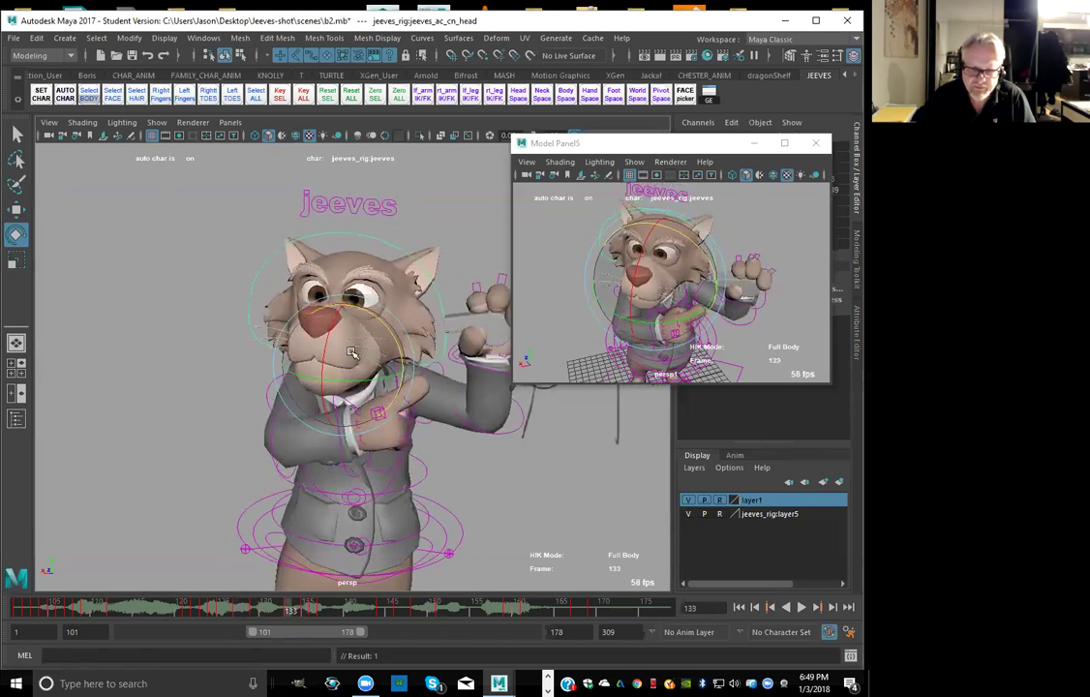
key(s)
Rotate the head control slightly around frame 136, comparing it with the neighbouring frames
key(comma)
key(period)
key(period)
key(alt+period)
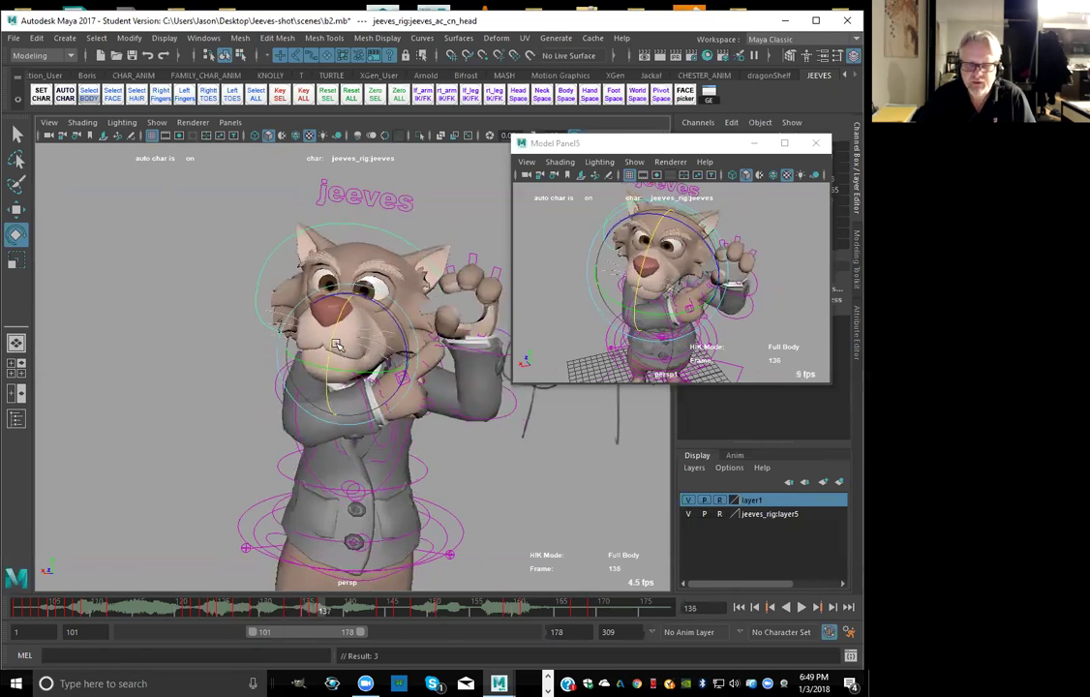
drag(376, 305, 364, 320)
key(alt+period)
key(alt+comma)
Rotate the head control slightly at frame 144, comparing the pose with the previous key
key(alt+period)
key(alt+period)
key(alt+period)
key(alt+period)
key(alt+period)
key(alt+period)
key(alt+period)
key(alt+period)
drag(380, 308, 383, 310)
key(comma)
key(period)
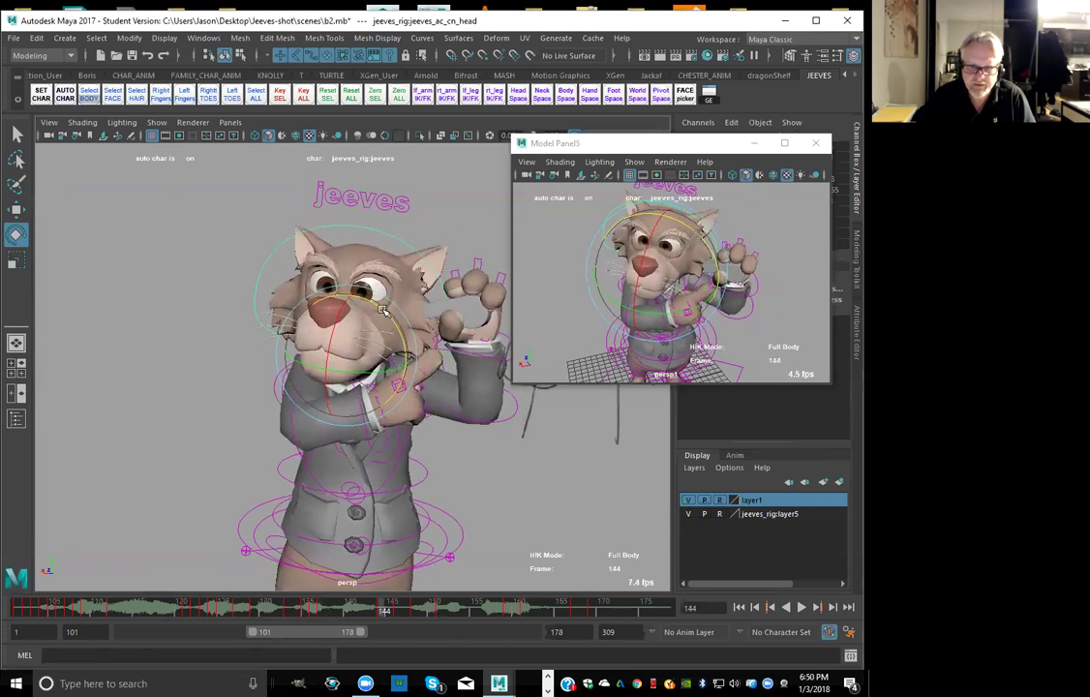
drag(382, 310, 384, 310)
key(comma)
key(period)
Step back and forth between frames 136 and 151 to examine the head movement through the hold and into the next pose
key(alt+comma)
key(alt+comma)
key(alt+comma)
key(alt+comma)
key(alt+comma)
key(alt+comma)
key(alt+comma)
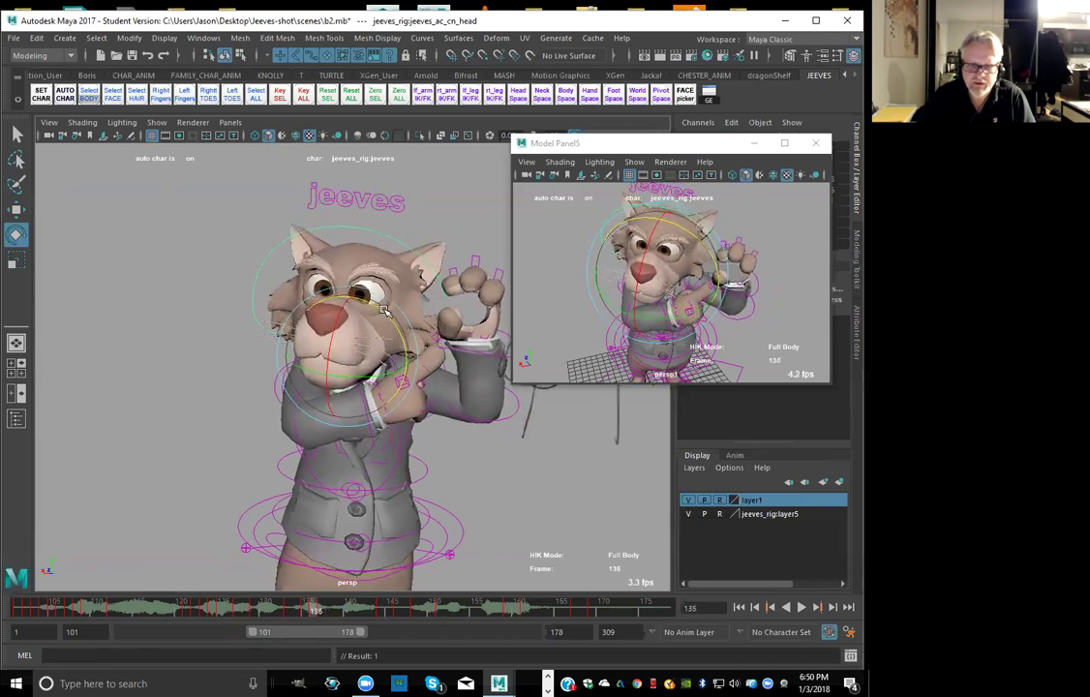
key(alt+period)
key(alt+period)
key(alt+period)
key(alt+period)
key(alt+period)
key(alt+period)
key(alt+period)
key(alt+period)
key(alt+period)
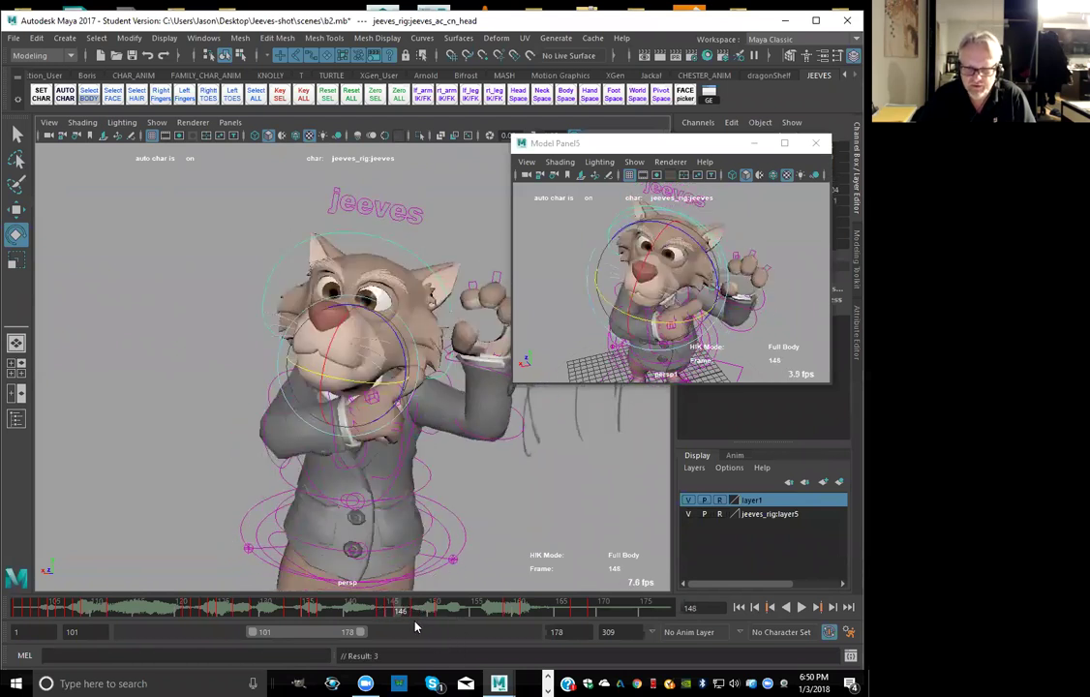
click(409, 616)
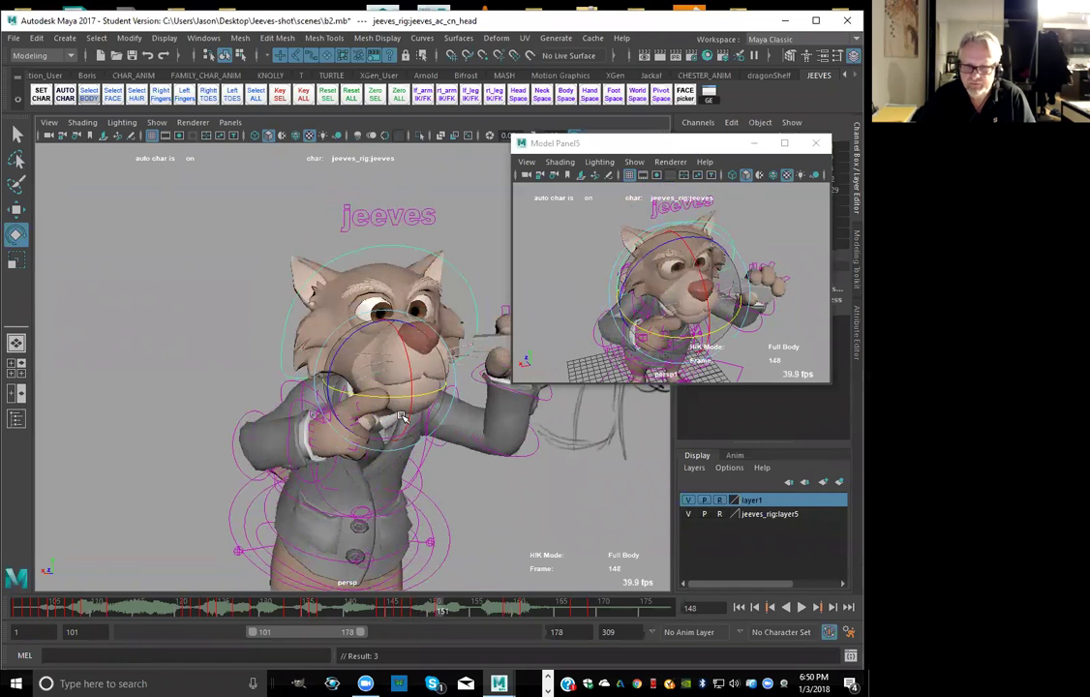
key(alt+comma)
key(alt+comma)
key(alt+comma)
key(alt+comma)
key(alt+comma)
key(alt+comma)
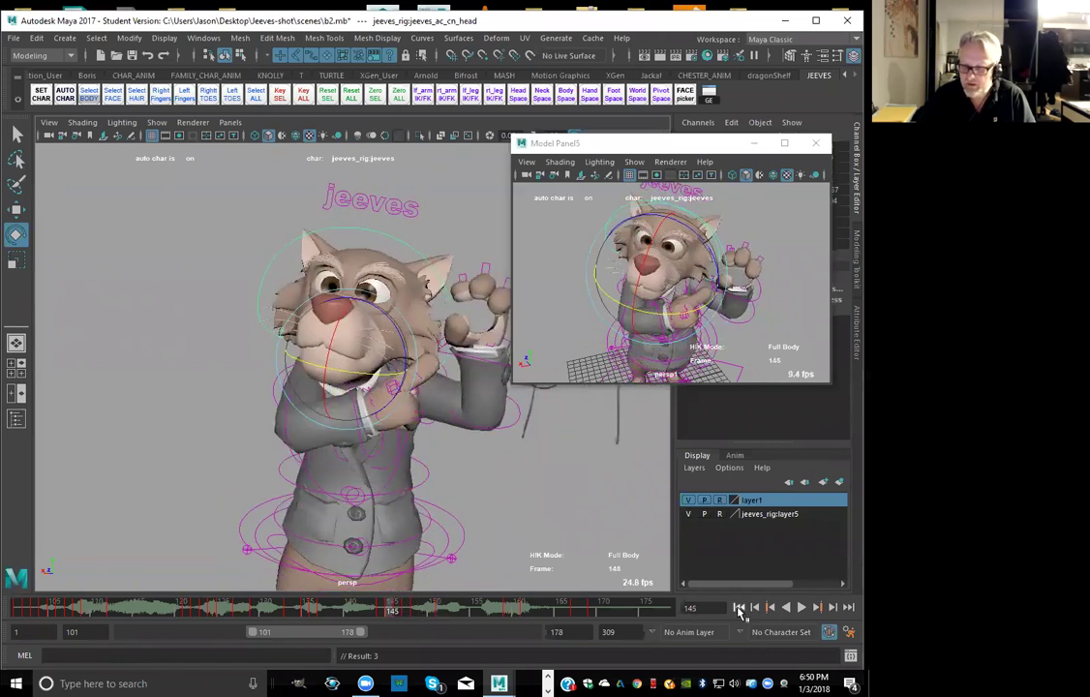
Play the shot from its first frame, stop playback and minimize the floating Model Panel window
click(739, 607)
click(801, 608)
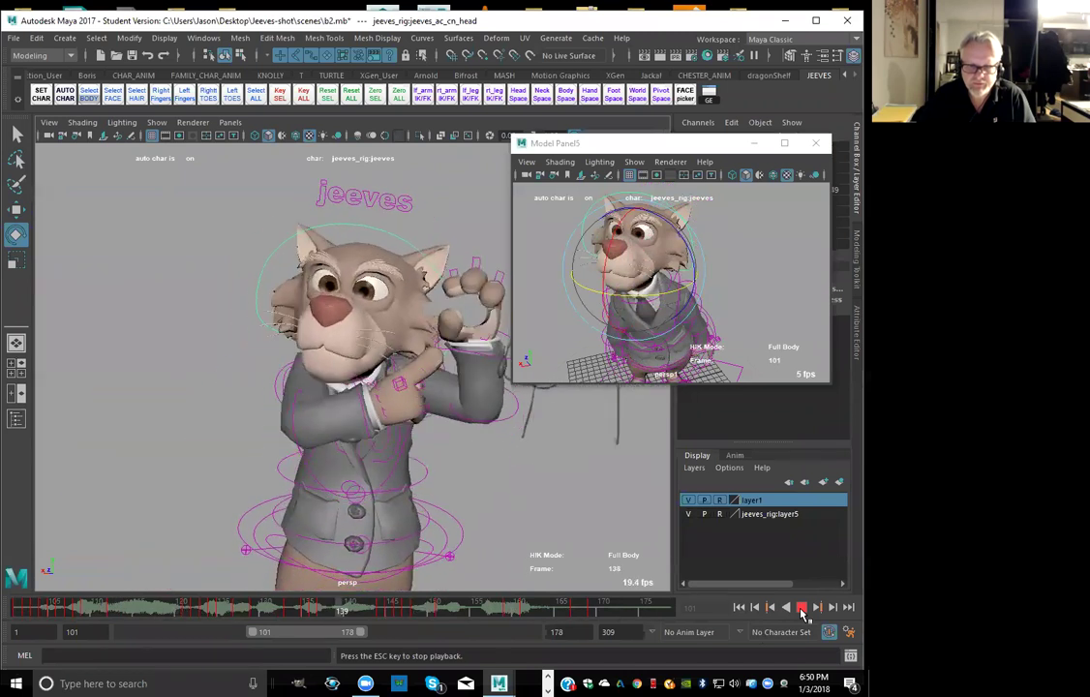
click(802, 610)
click(754, 143)
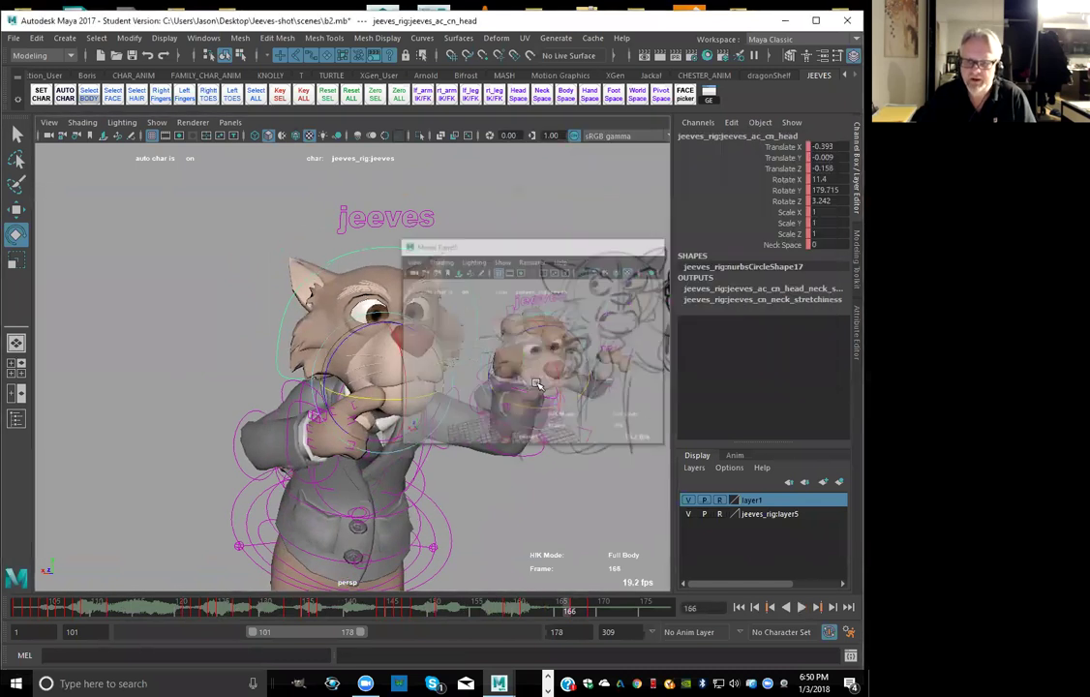
Select the left elbow control and step through frames 120 to 133 to examine the left arm's motion
click(539, 453)
click(182, 609)
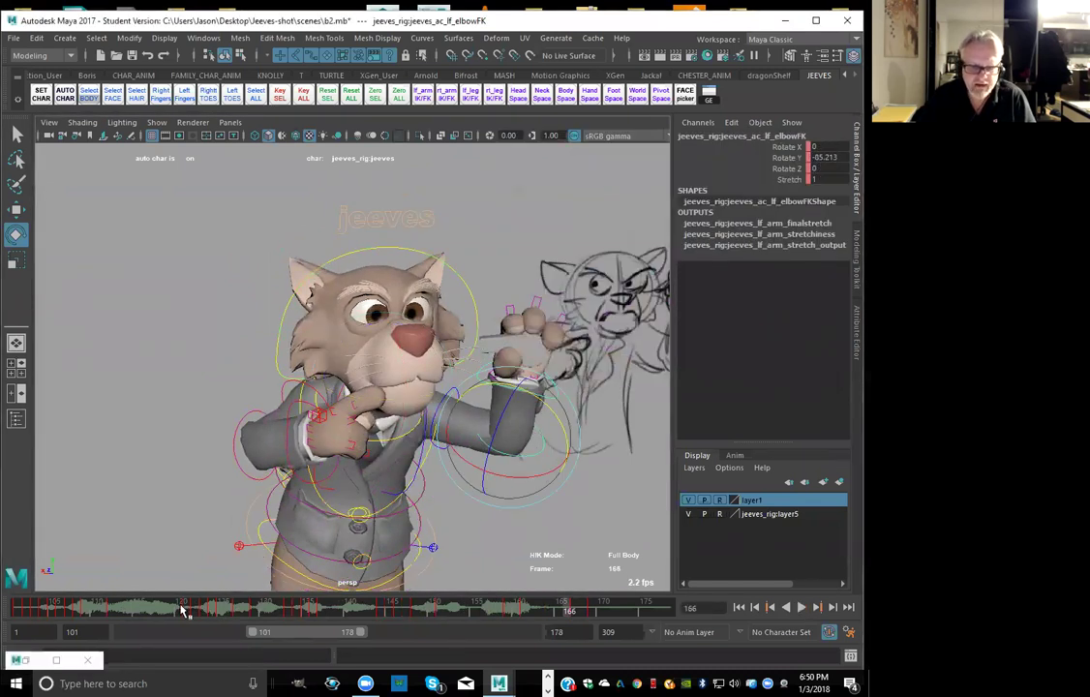
click(189, 608)
key(alt+period)
key(alt+period)
key(alt+period)
key(alt+period)
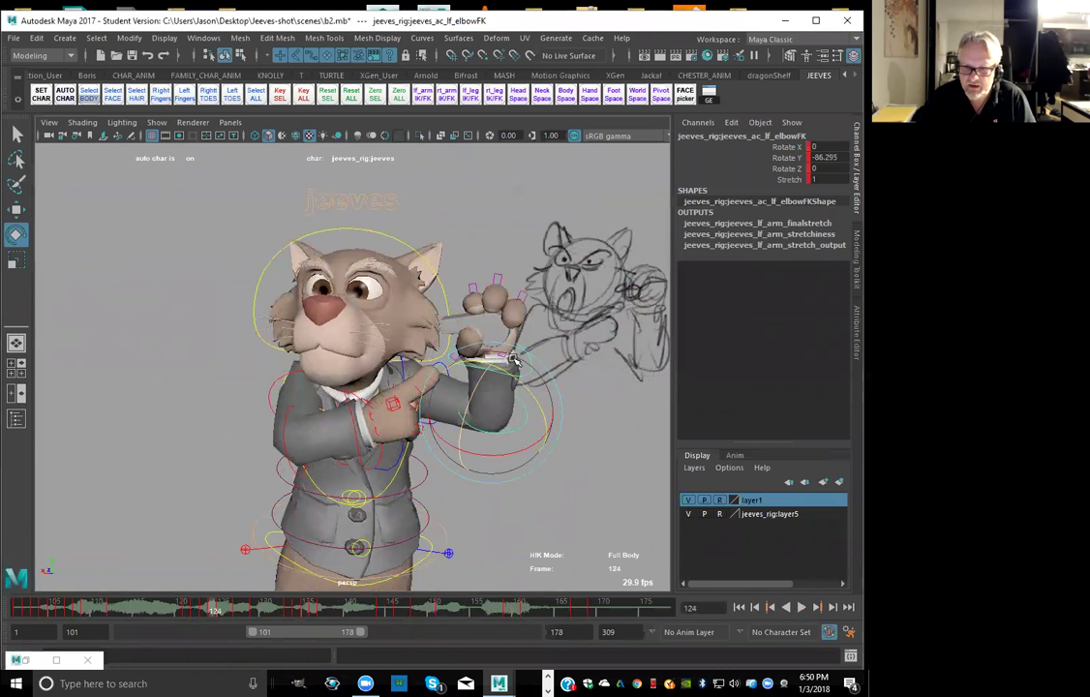
key(alt+period)
key(alt+period)
key(alt+period)
key(alt+period)
key(alt+comma)
key(alt+comma)
key(alt+comma)
key(alt+comma)
key(alt+comma)
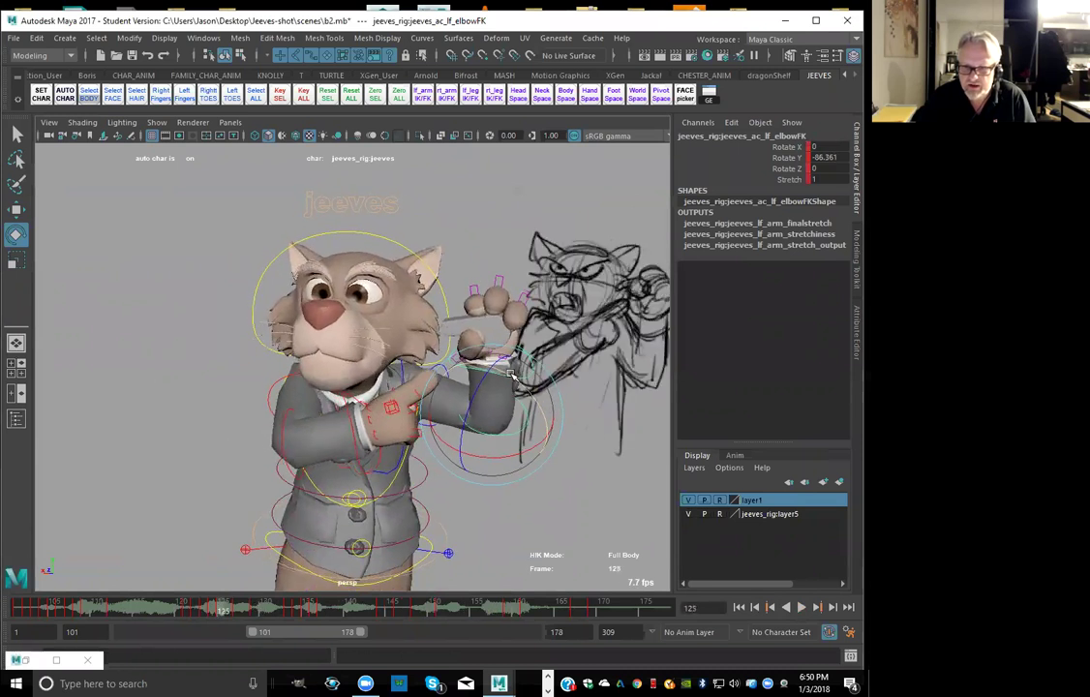
key(alt+period)
key(alt+period)
key(alt+period)
key(alt+period)
key(alt+period)
key(alt+comma)
key(alt+comma)
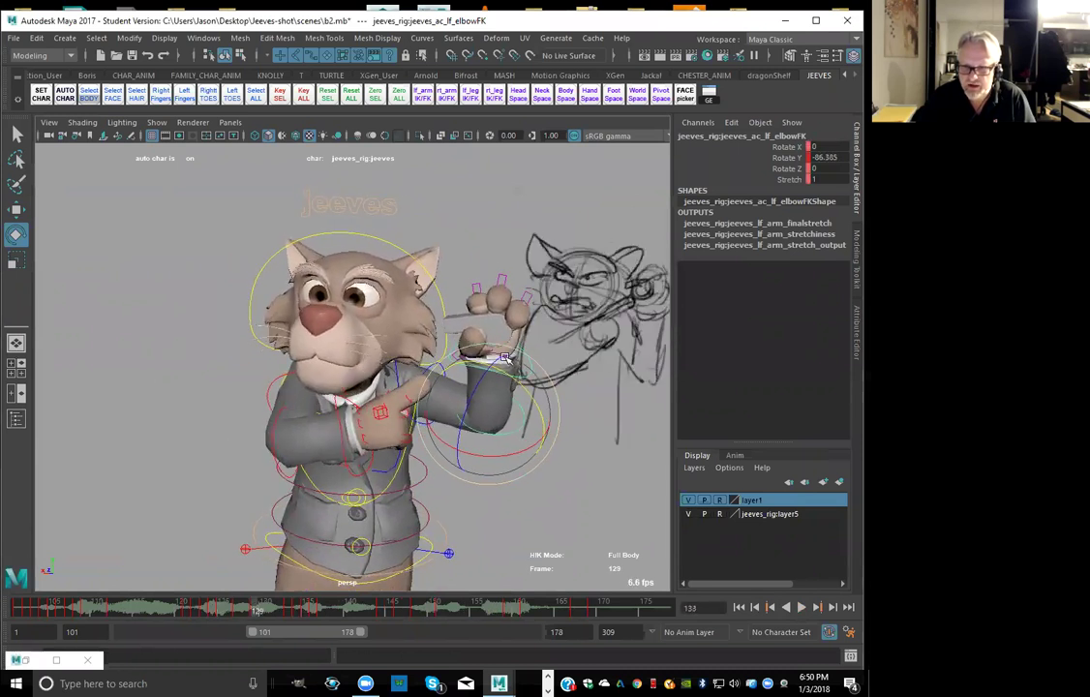
key(alt+comma)
key(alt+comma)
key(alt+comma)
key(alt+comma)
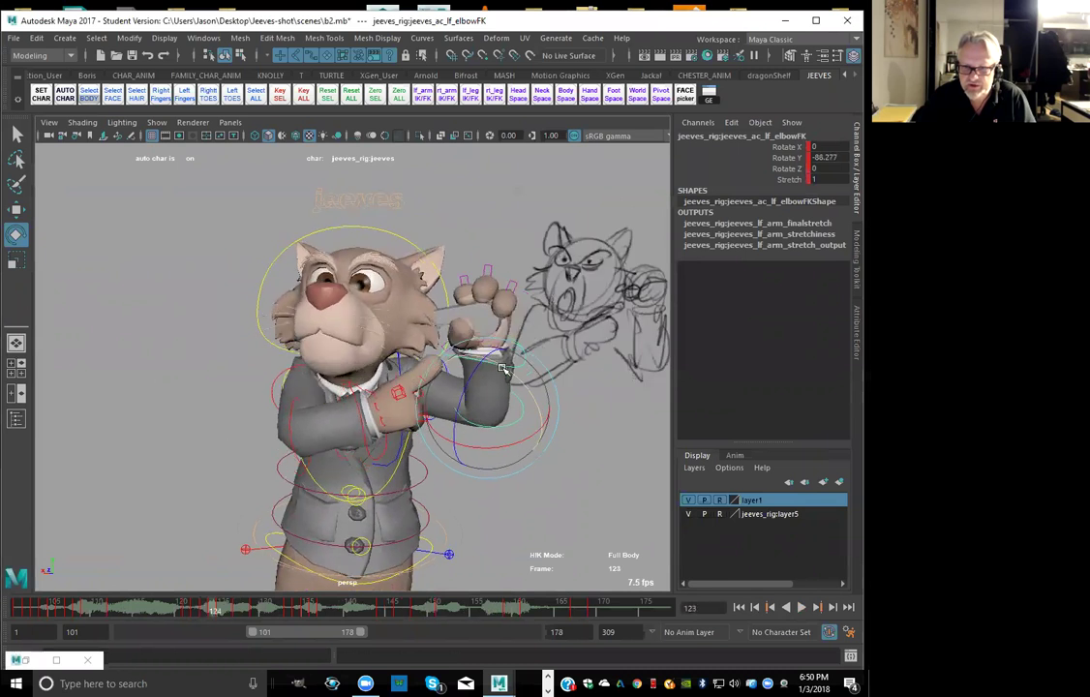
key(alt+period)
key(alt+period)
key(alt+period)
key(alt+period)
key(alt+period)
key(alt+period)
key(alt+comma)
key(alt+comma)
Select the left shoulder FK control and key it at frame 127
click(461, 395)
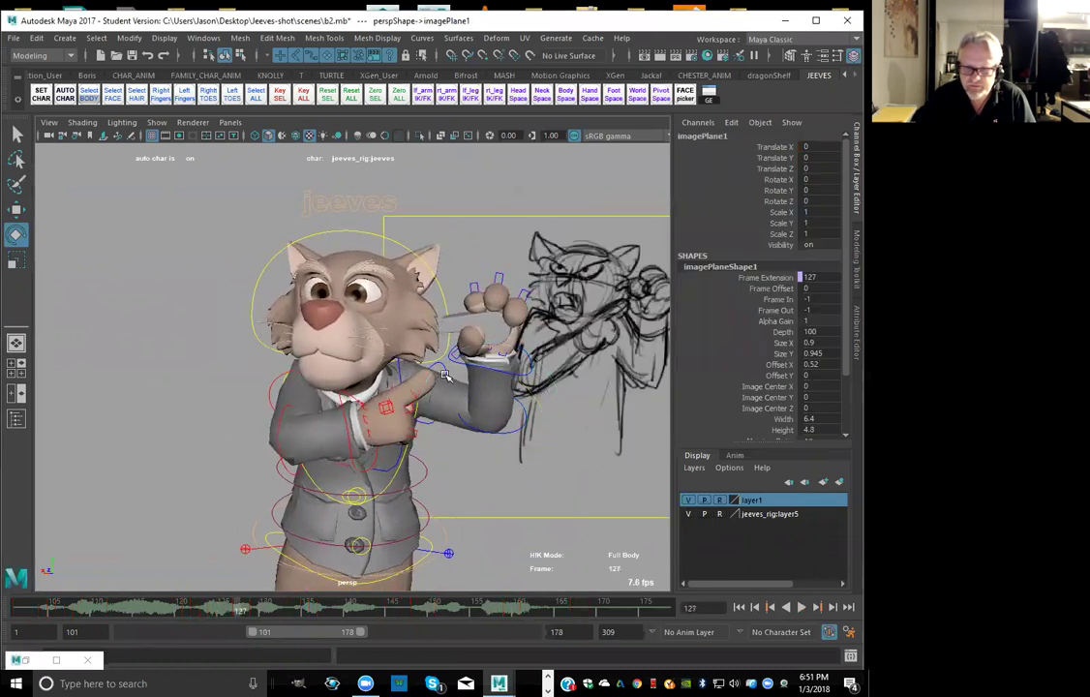
click(457, 362)
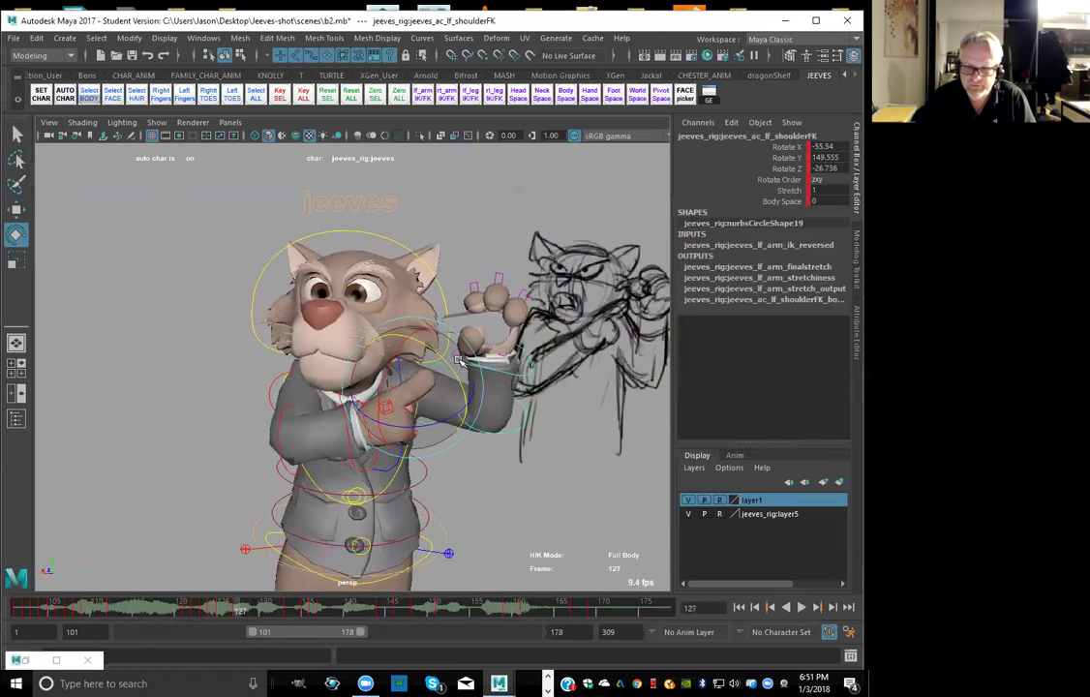
key(s)
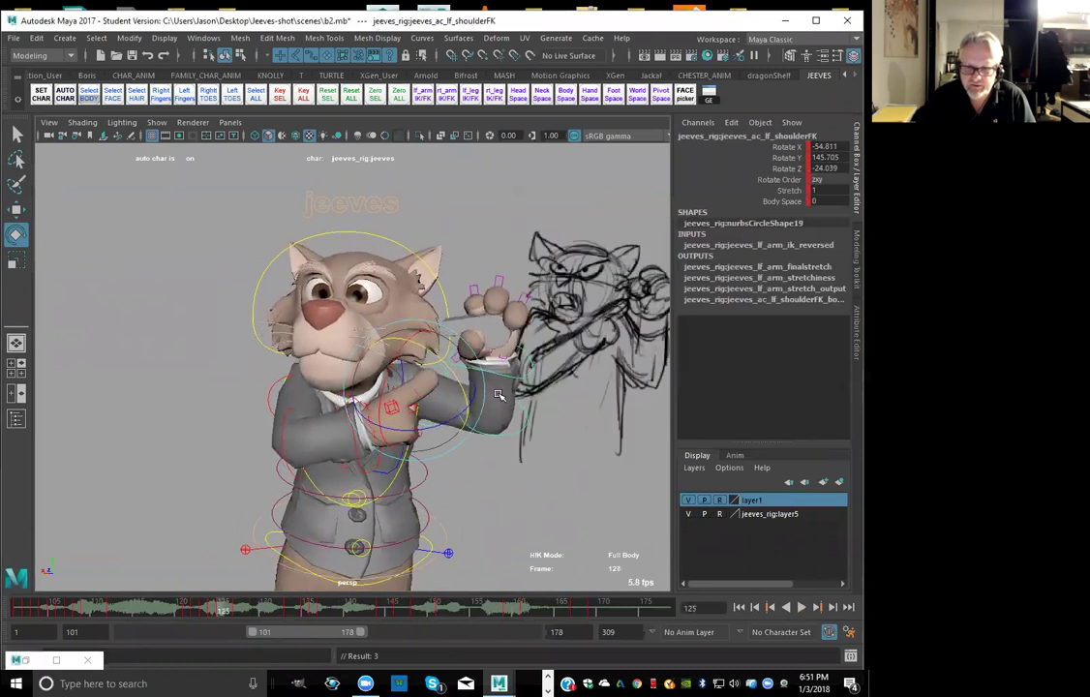
Rotate the left elbow FK control slightly at frame 127, comparing it with the neighbouring frames
click(511, 401)
click(514, 404)
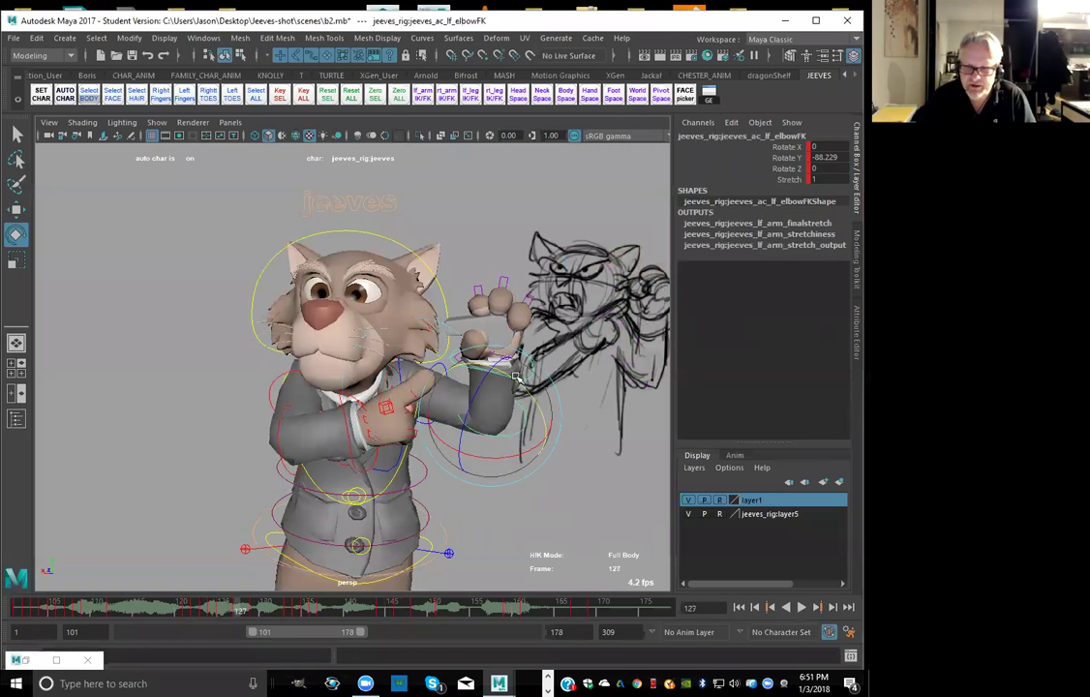
key(alt+period)
key(alt+period)
key(alt+comma)
key(alt+comma)
key(alt+period)
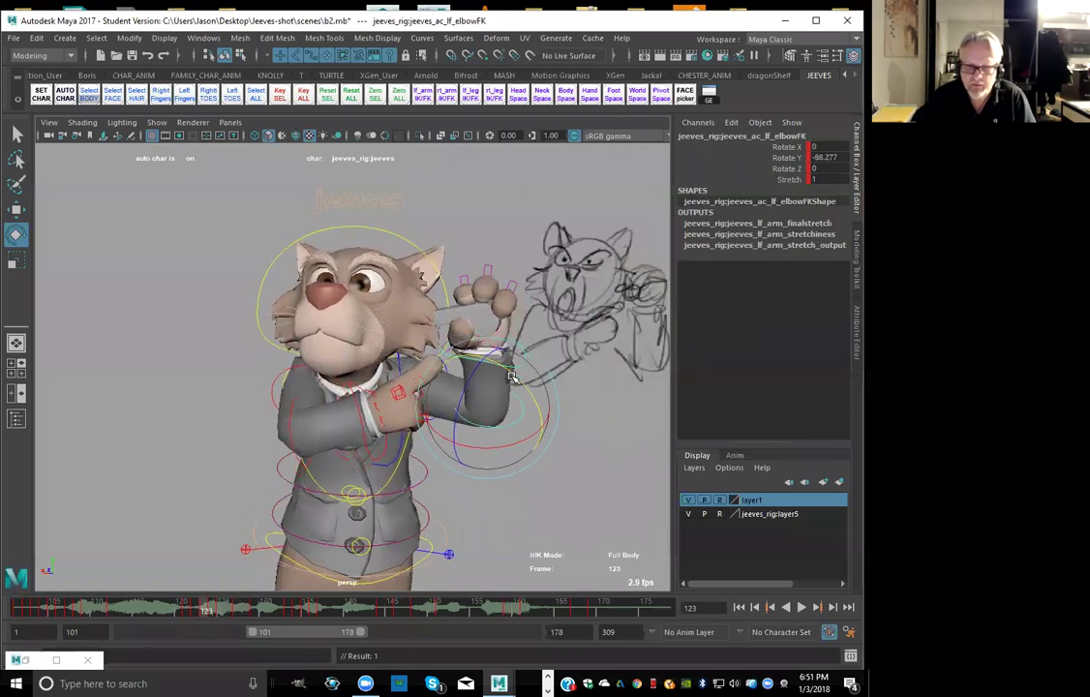
Rotate the left elbow FK control inward to a Rotate Y of about -91 at frame 129, comparing the frames around it
key(alt+period)
key(alt+comma)
key(alt+comma)
key(alt+period)
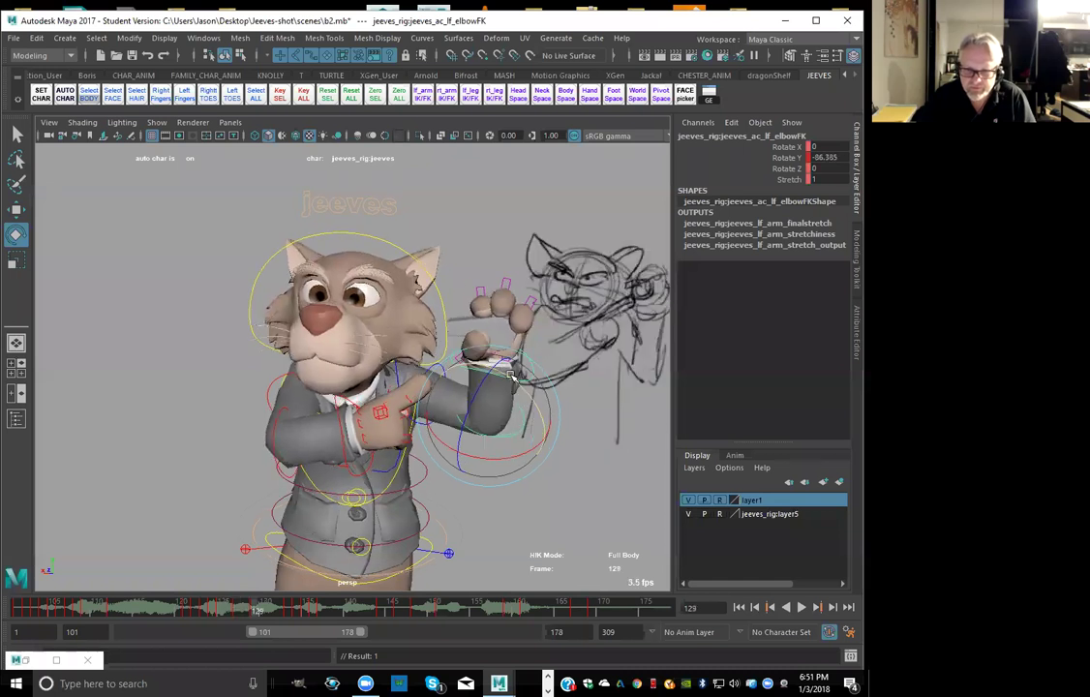
key(alt+comma)
key(alt+period)
key(alt+period)
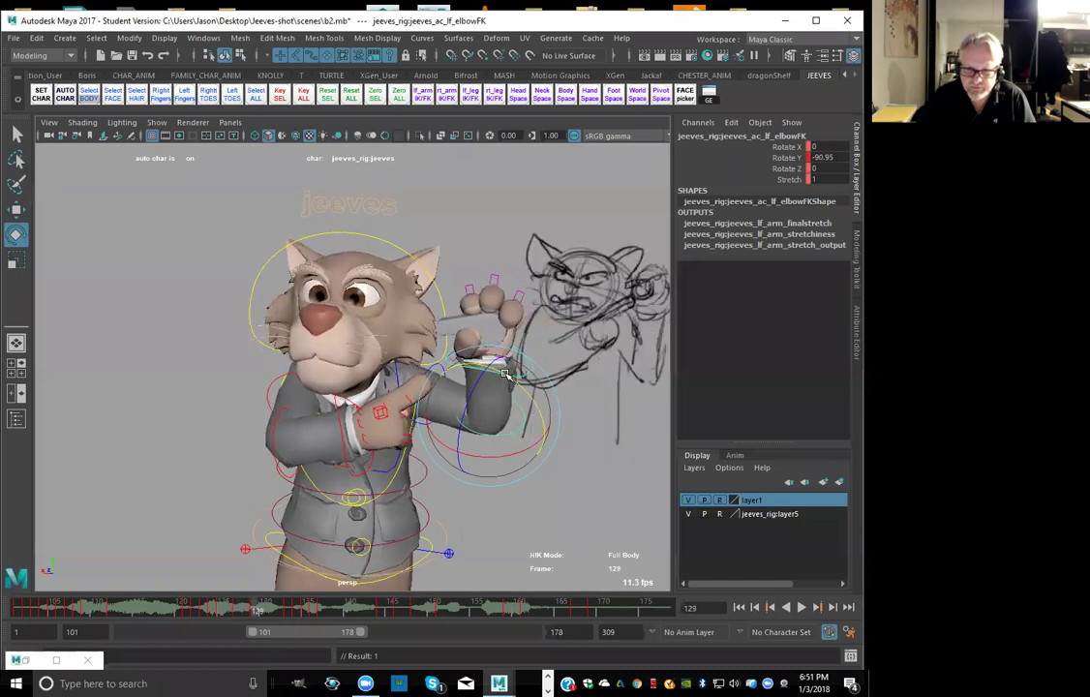
key(alt+period)
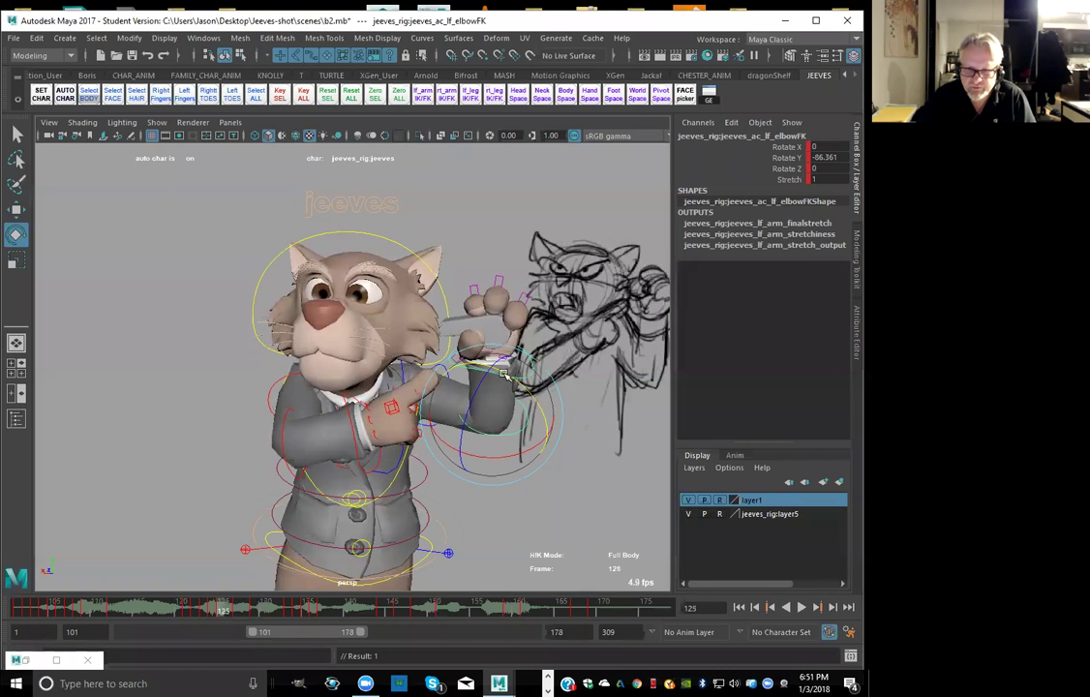
key(alt+comma)
Rotate the left elbow FK control to a Rotate Y of about -90.5 at frame 133, comparing it with the adjacent keys
key(period)
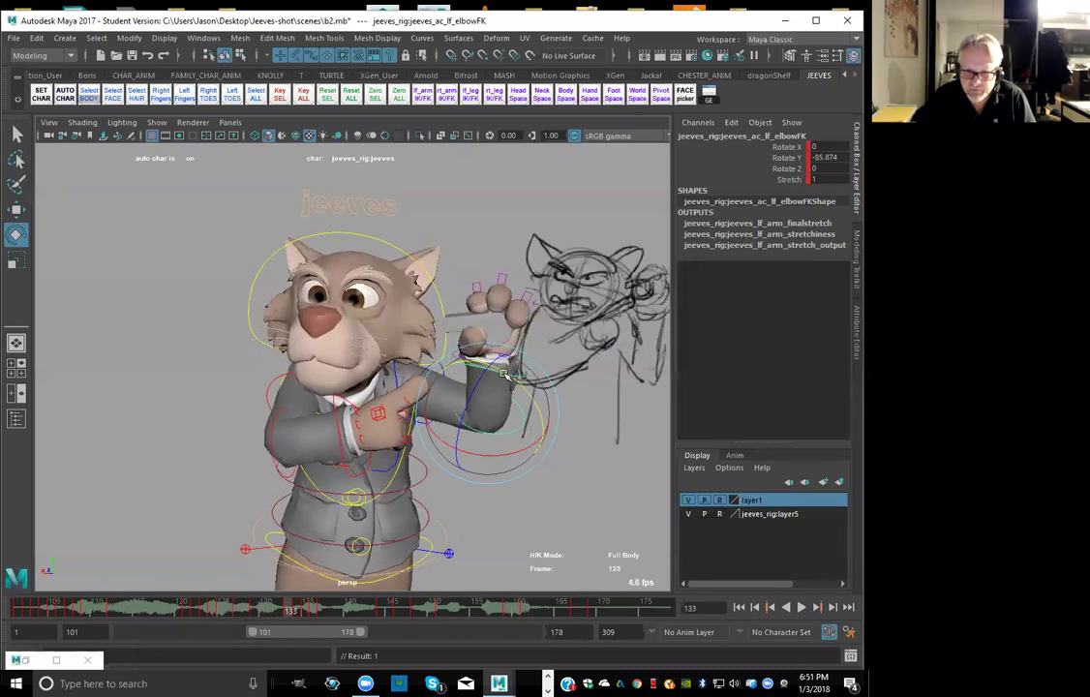
drag(504, 374, 498, 372)
key(comma)
key(comma)
key(period)
key(period)
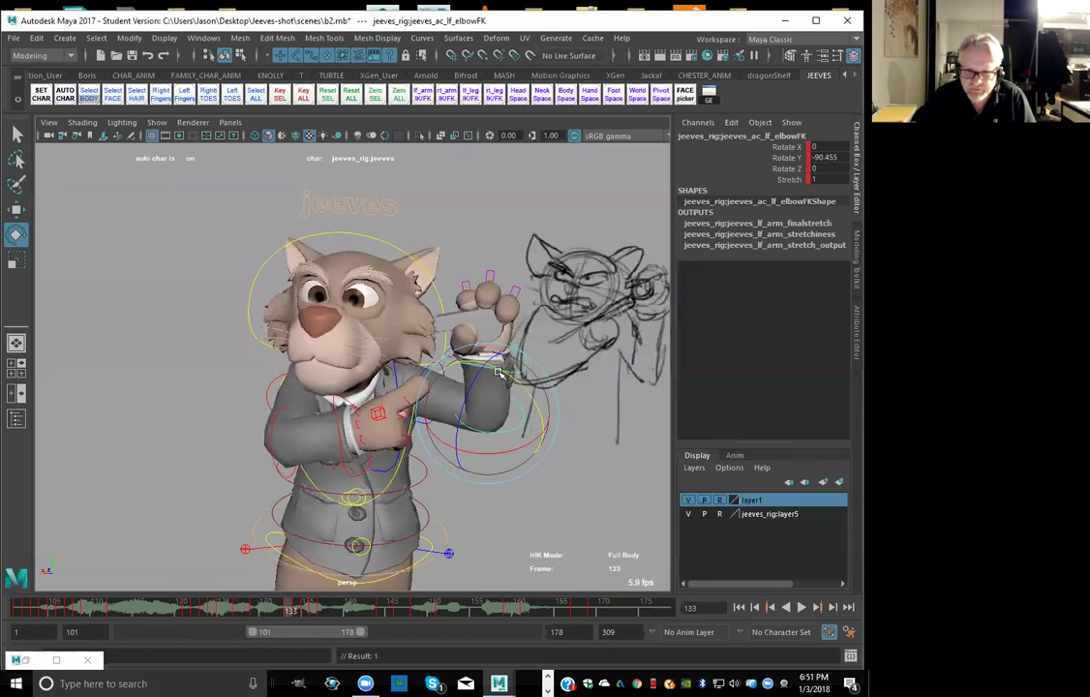
key(alt+period)
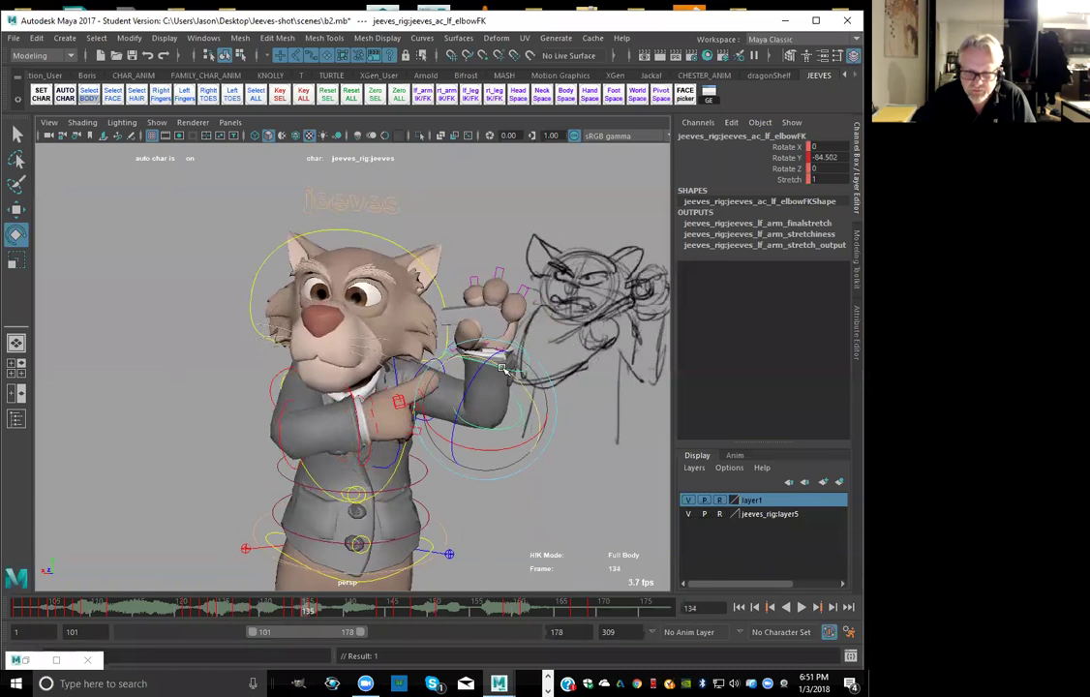
key(comma)
key(comma)
key(period)
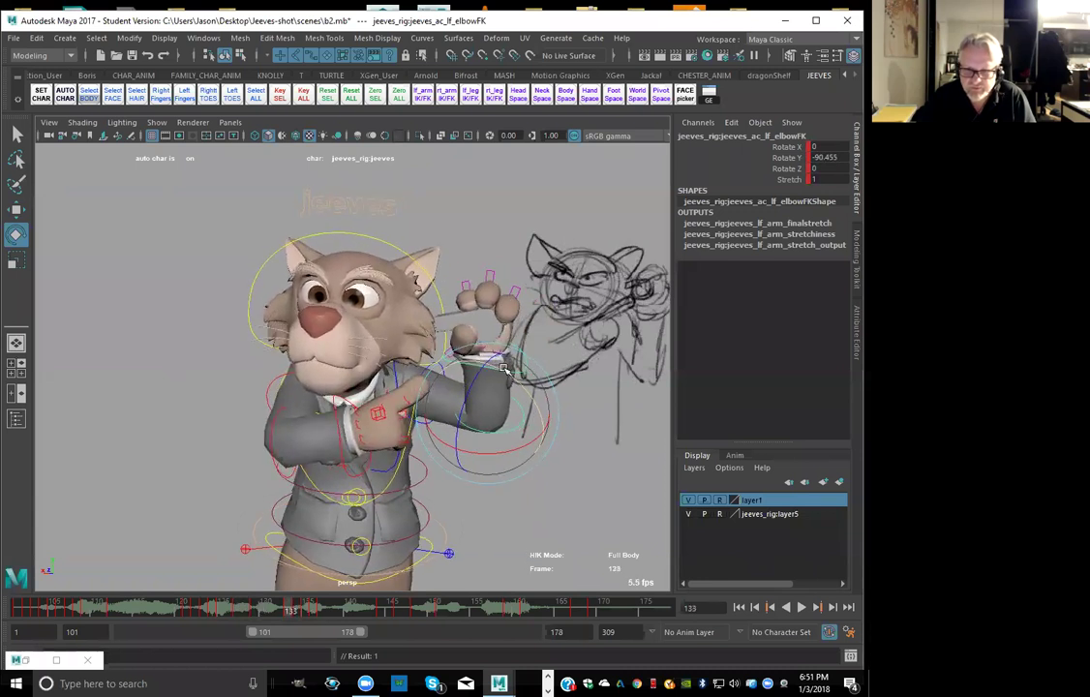
Step back from frame 134 to frame 125 to examine the left forearm's movement
key(alt+period)
key(alt+comma)
key(alt+comma)
key(alt+comma)
key(alt+comma)
key(alt+comma)
key(alt+comma)
key(alt+comma)
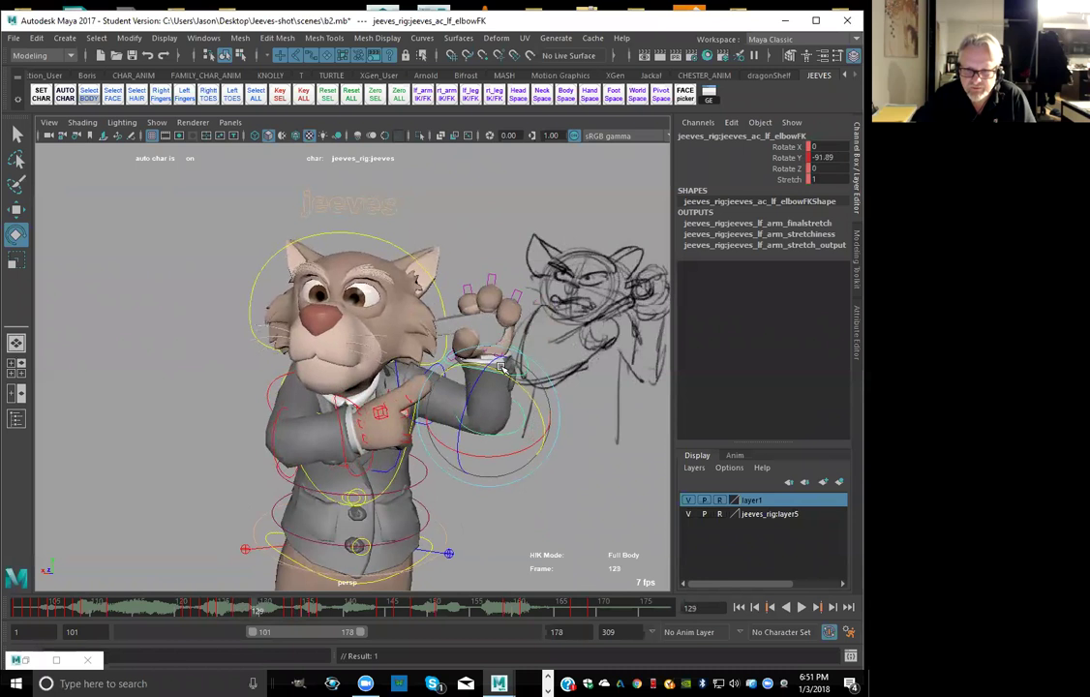
key(alt+comma)
key(alt+comma)
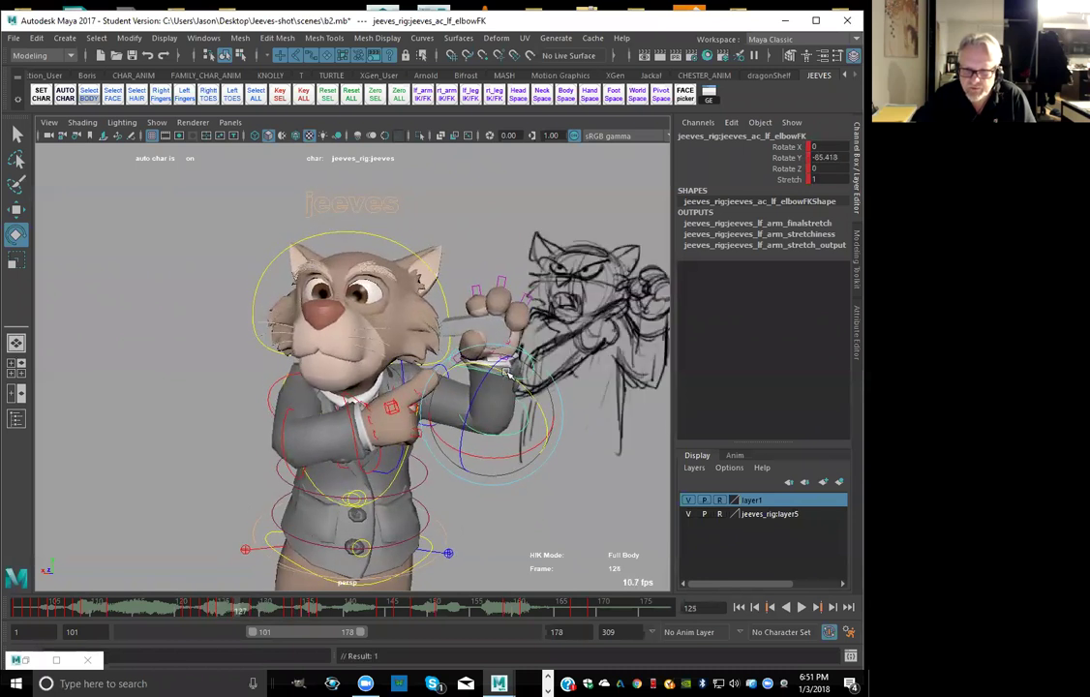
Adjust the left elbow FK control's rotation slightly at frame 127, comparing it with frame 125
key(alt+period)
key(alt+period)
key(alt+comma)
key(alt+comma)
key(alt+period)
key(alt+period)
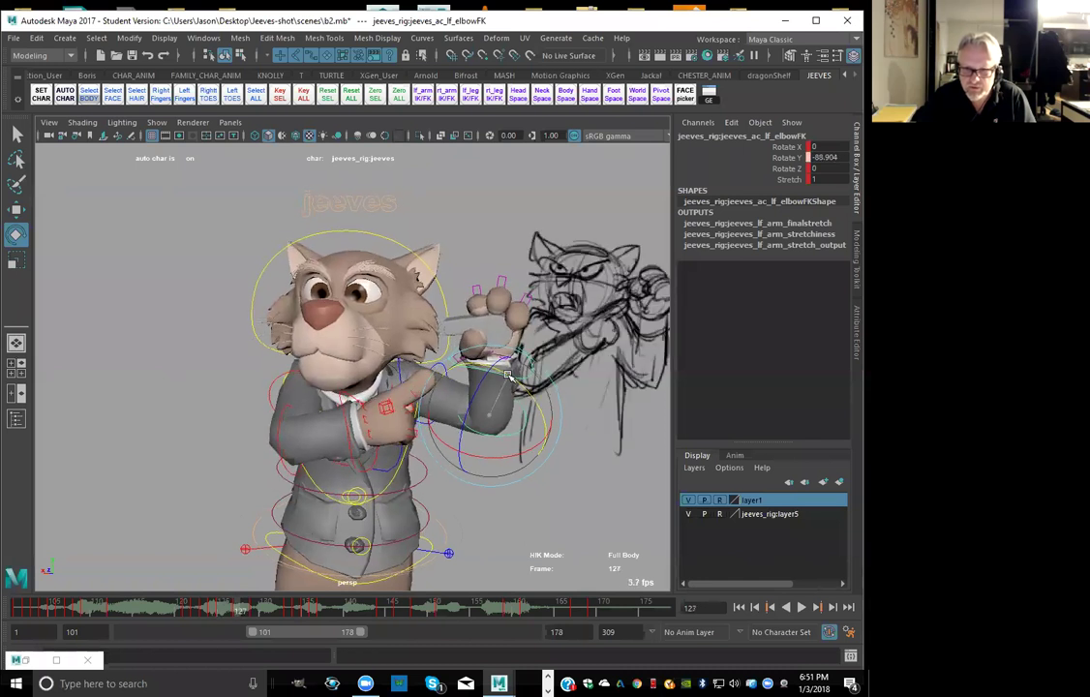
key(alt+comma)
key(alt+comma)
Rotate the left elbow FK control outward to a Rotate Y of about -87.4 at frame 129, comparing it with the frame 133 key
key(alt+period)
key(alt+period)
key(alt+period)
key(alt+period)
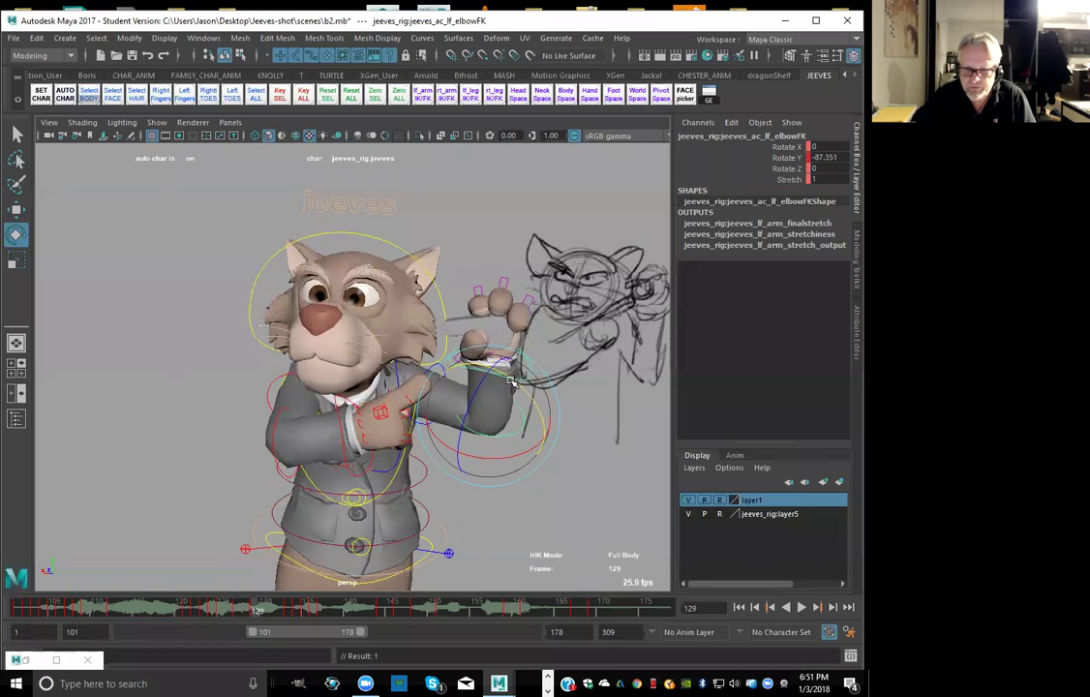
key(comma)
key(comma)
key(period)
key(period)
key(period)
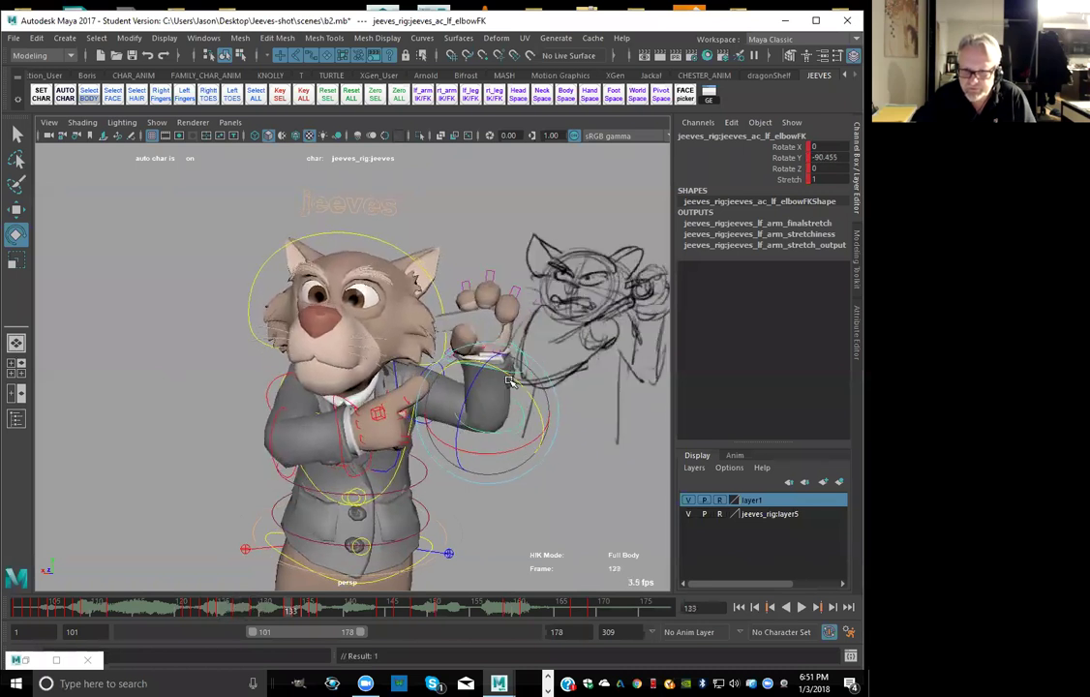
Rotate the left elbow FK control to a Rotate Y of about -82 at frame 134, comparing it with the preceding frames
key(alt+period)
key(alt+comma)
key(alt+period)
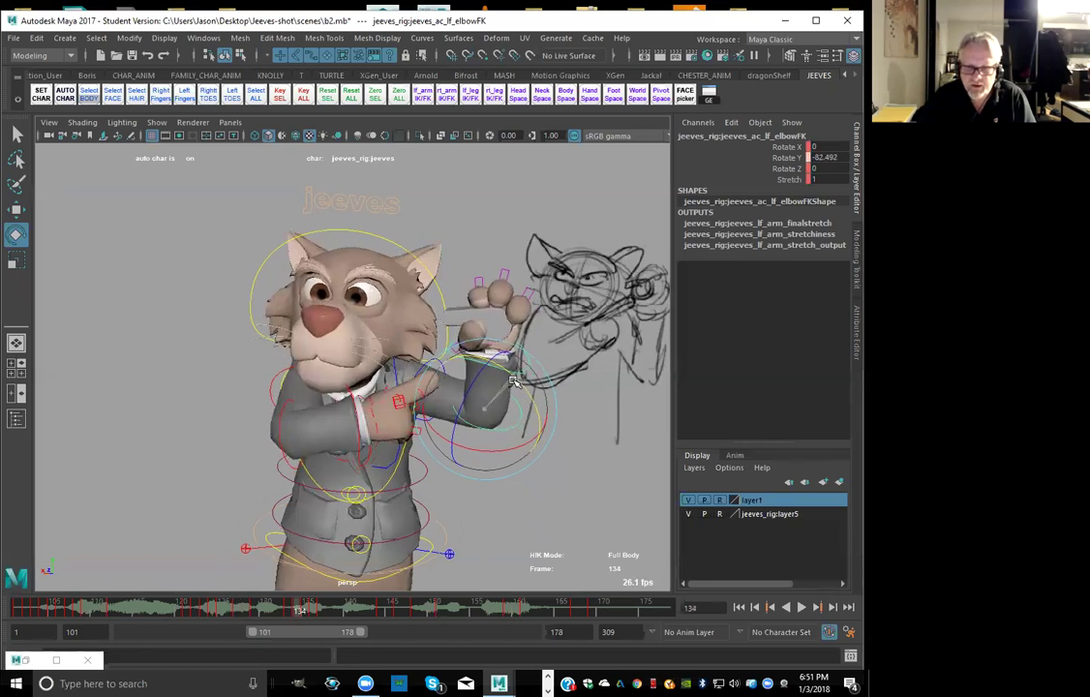
drag(513, 380, 513, 375)
key(alt+comma)
key(alt+comma)
key(alt+period)
key(alt+period)
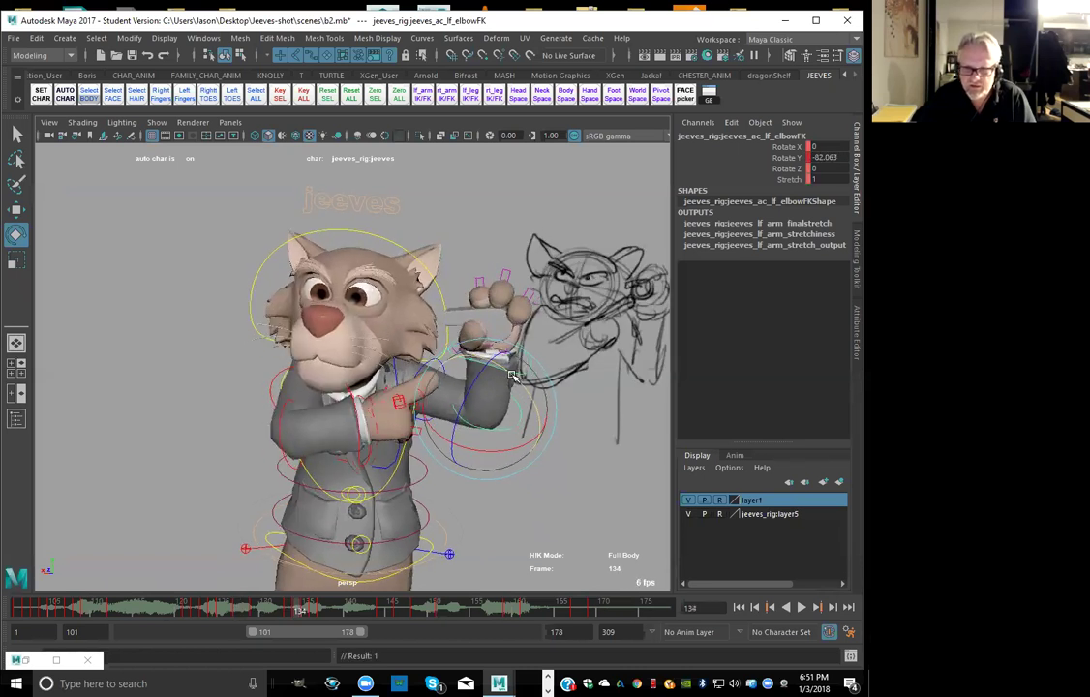
Step back and forth between frames 134 and 136 and on to frame 144 to examine the left forearm's movement
key(alt+period)
key(alt+period)
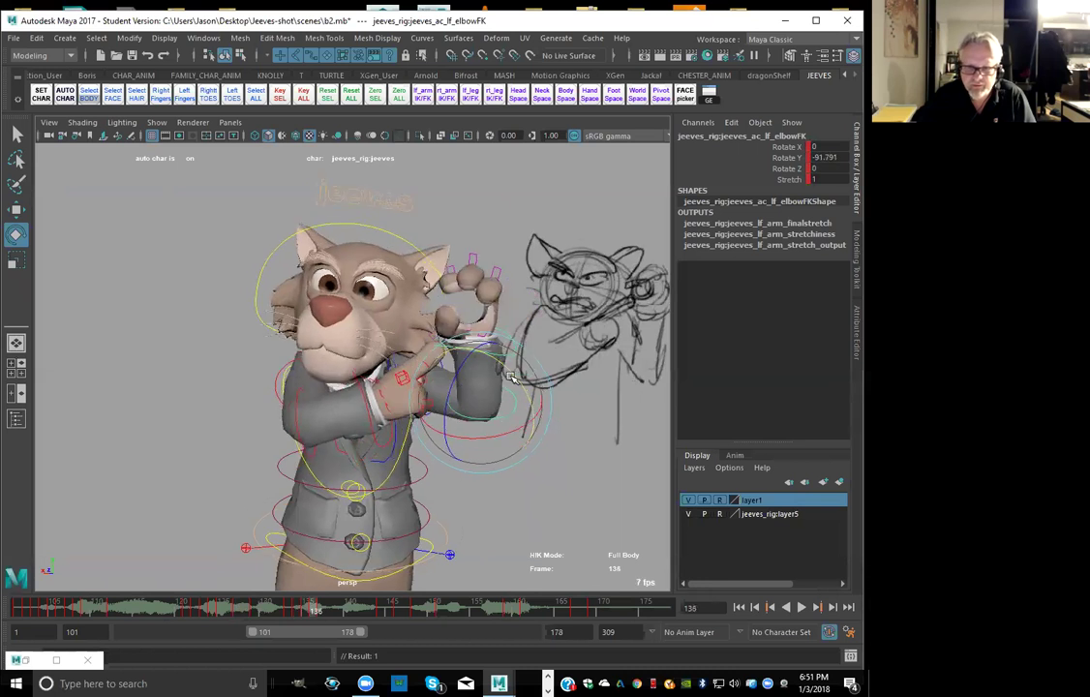
key(alt+comma)
key(alt+comma)
key(alt+period)
key(alt+period)
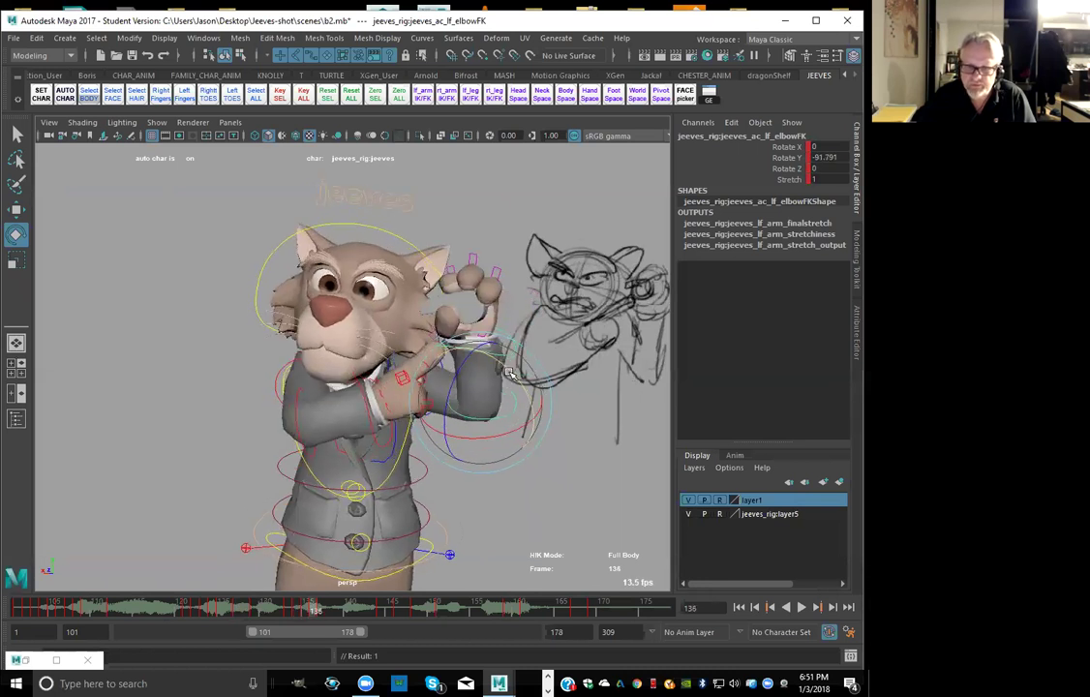
key(alt+comma)
key(alt+comma)
key(alt+period)
key(alt+period)
key(period)
key(period)
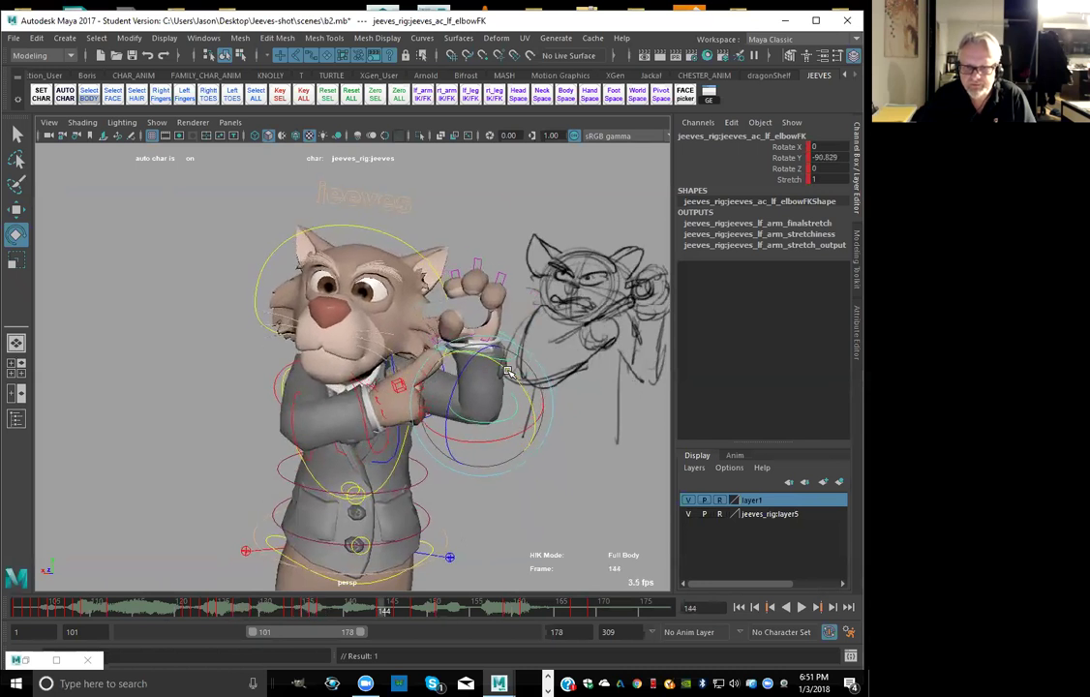
Step back from frame 144 to frame 125 to examine how both arms settle through the hold
key(alt+comma)
key(alt+comma)
key(alt+comma)
key(alt+comma)
key(alt+comma)
key(alt+comma)
key(alt+comma)
key(alt+comma)
key(alt+comma)
key(alt+comma)
key(alt+comma)
key(alt+comma)
key(alt+comma)
key(alt+comma)
key(alt+comma)
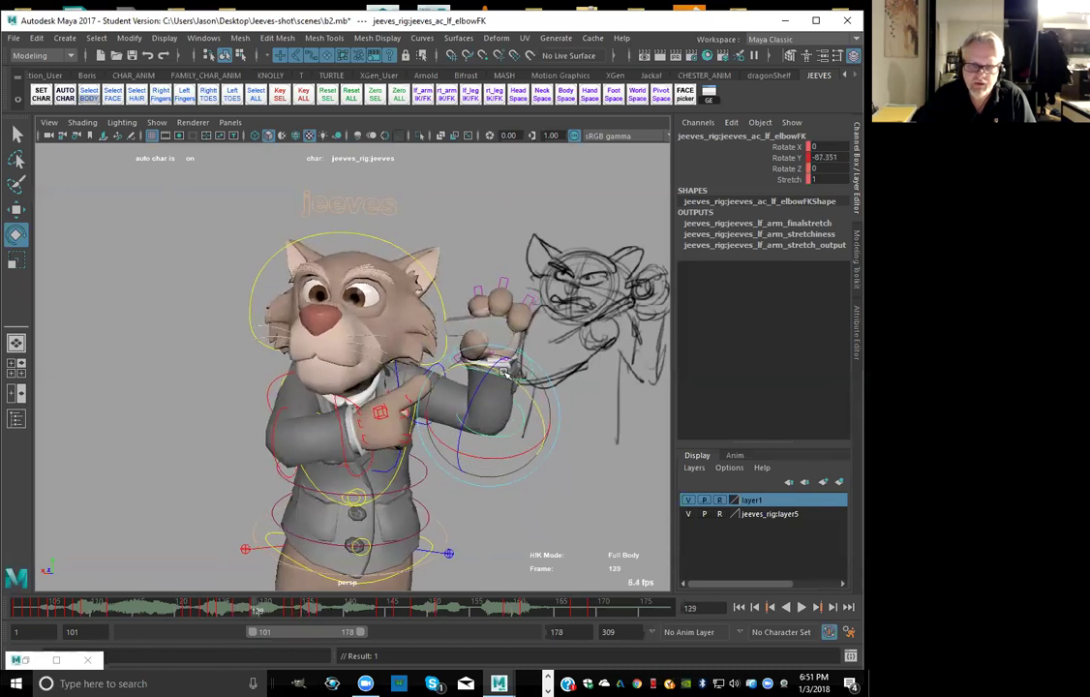
key(alt+comma)
key(alt+comma)
key(alt+comma)
key(alt+comma)
key(alt+comma)
key(alt+period)
key(alt+period)
key(alt+period)
key(alt+comma)
key(alt+comma)
Select the right shoulder FK control and compare the right arm's poses on the frames around 125 to 127
click(278, 381)
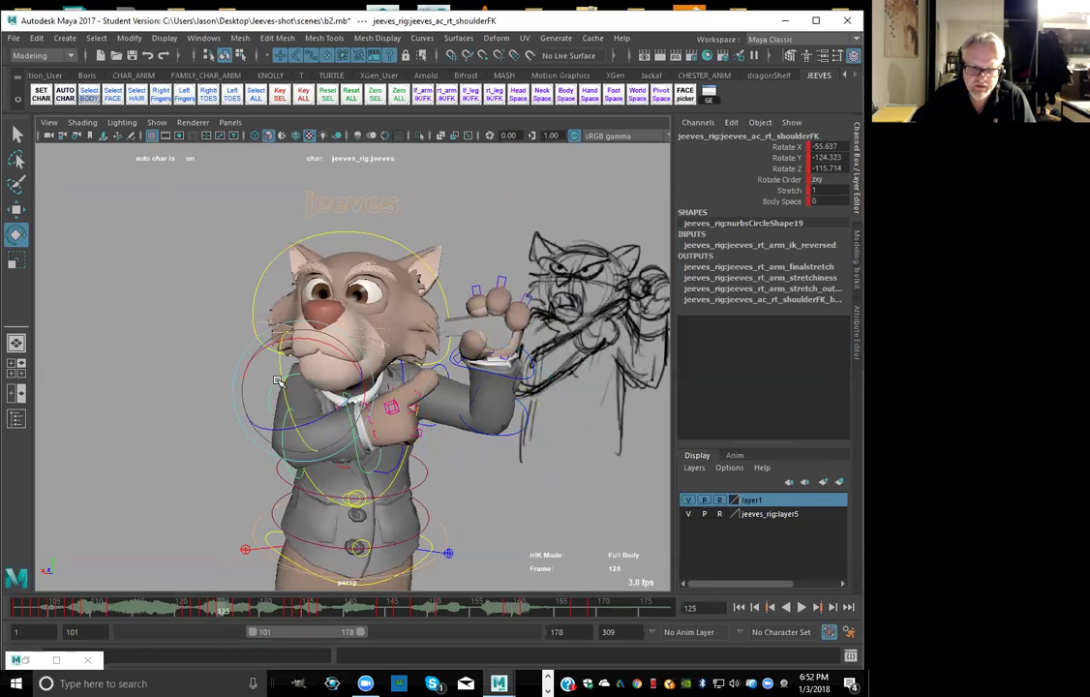
key(alt+comma)
key(alt+comma)
key(alt+comma)
key(alt+period)
key(alt+period)
key(alt+period)
key(alt+period)
key(alt+period)
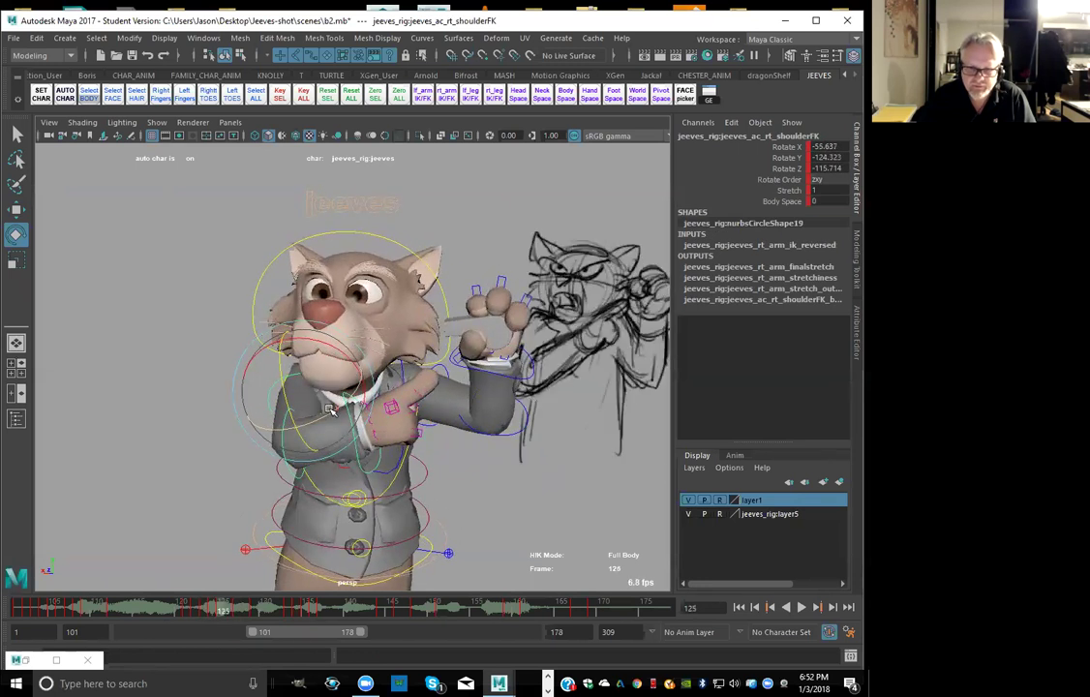
key(alt+comma)
key(alt+comma)
key(alt+comma)
key(alt+period)
key(alt+period)
key(alt+period)
key(alt+comma)
key(alt+comma)
key(alt+comma)
key(alt+period)
key(alt+period)
key(alt+period)
key(alt+comma)
key(alt+comma)
key(alt+comma)
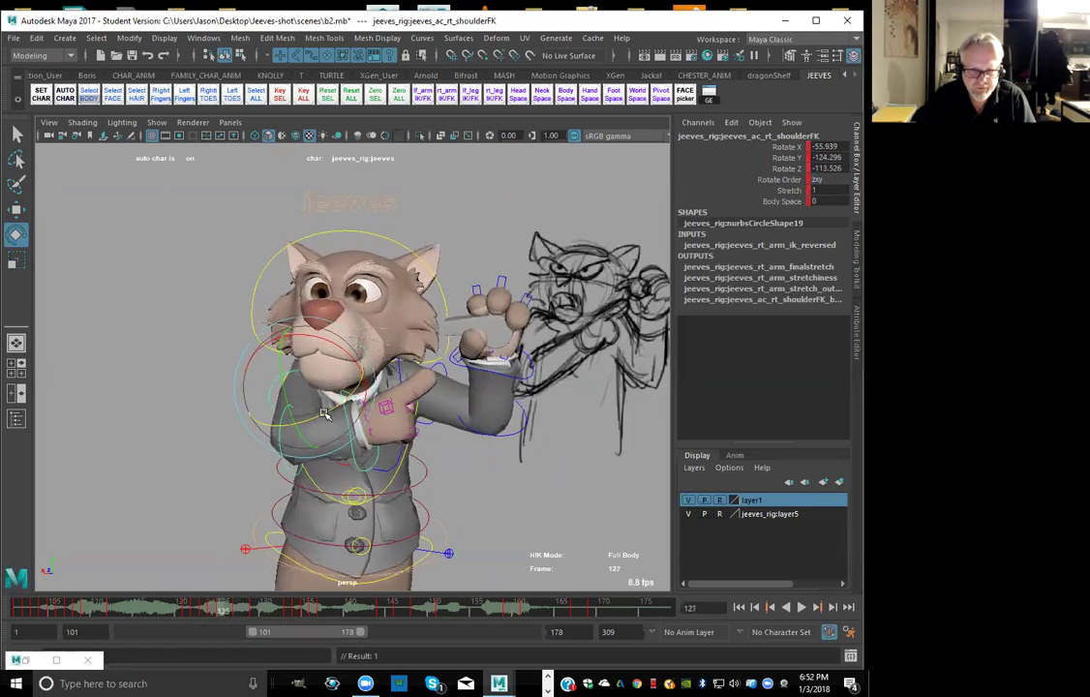
Rotate the right shoulder FK control to a Rotate Z of about -118.4 at frame 124 and about -114.6 at frame 127
key(alt+period)
key(alt+period)
key(alt+period)
key(alt+comma)
key(alt+comma)
key(alt+comma)
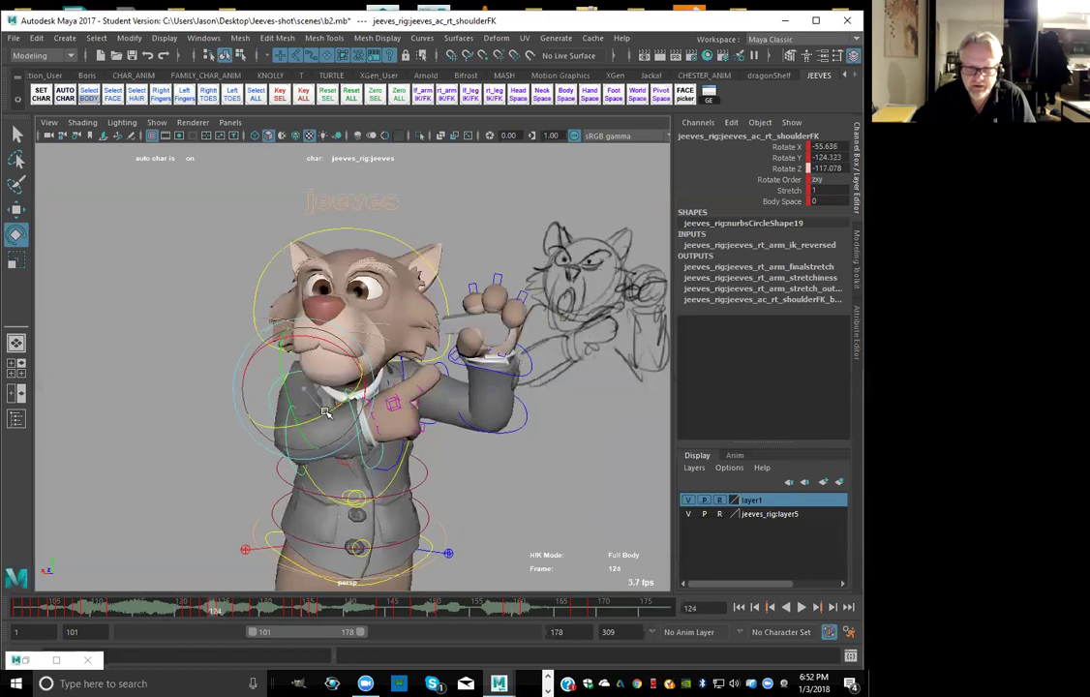
key(alt+comma)
key(alt+comma)
key(alt+comma)
key(alt+period)
key(alt+period)
drag(325, 414, 328, 411)
key(alt+period)
key(alt+comma)
key(alt+comma)
key(alt+period)
key(alt+period)
key(alt+period)
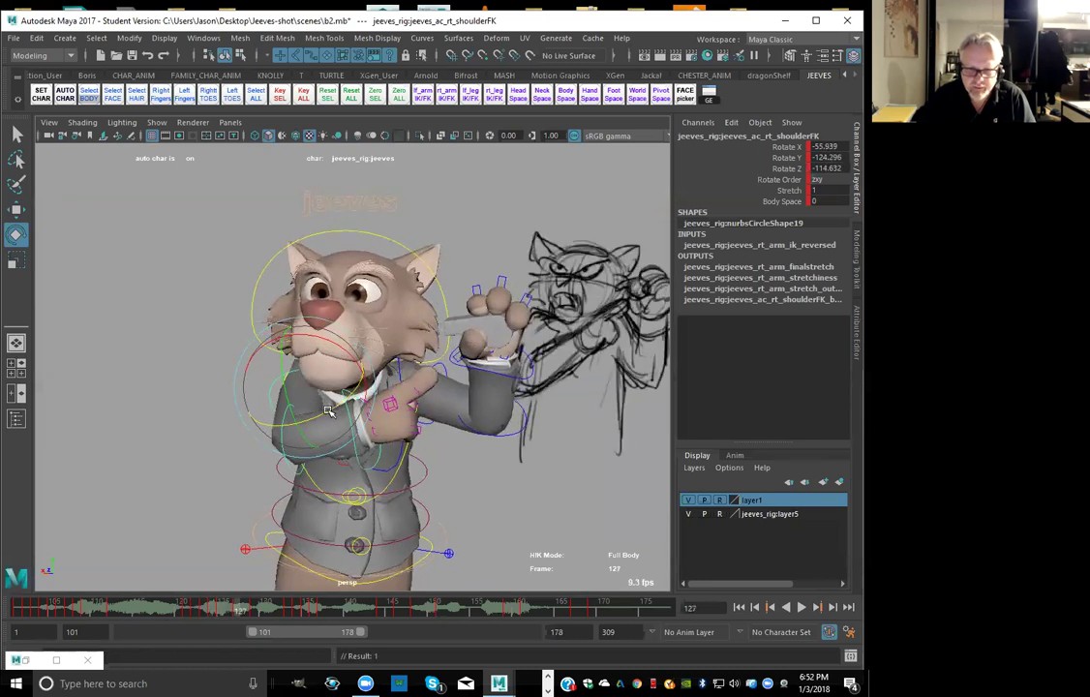
Step between frames 124 and 133 to examine the right arm's movement through the hold
key(alt+period)
key(alt+period)
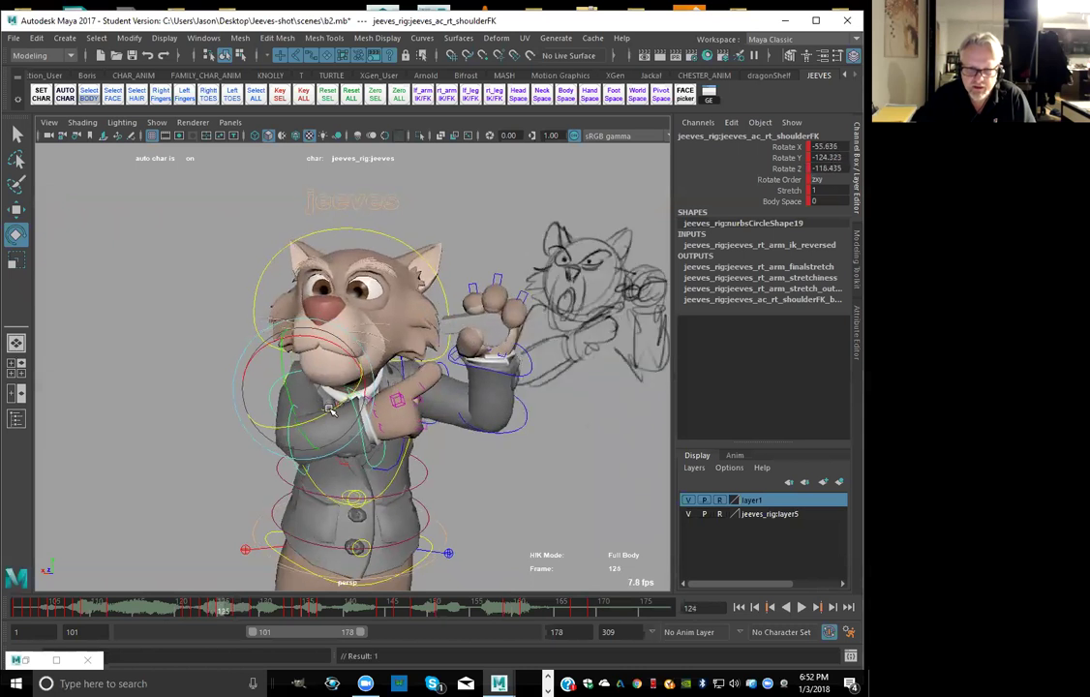
key(alt+period)
key(alt+period)
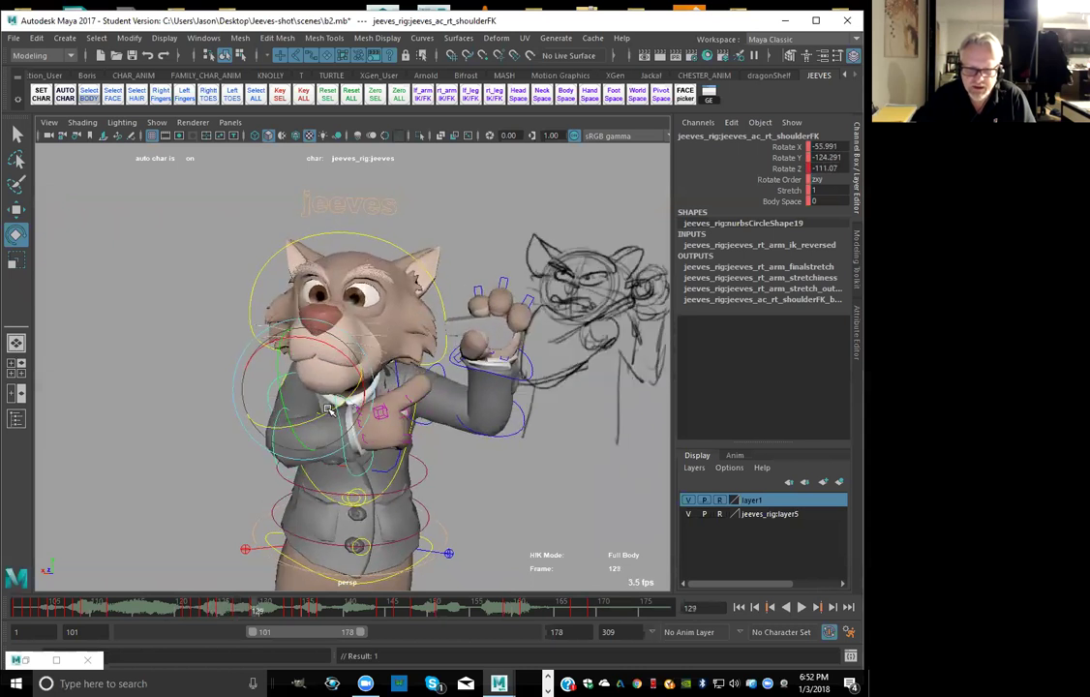
key(alt+period)
key(alt+period)
key(alt+period)
key(alt+period)
key(alt+period)
key(alt+comma)
key(alt+comma)
key(alt+comma)
key(alt+comma)
key(alt+comma)
key(alt+comma)
key(alt+comma)
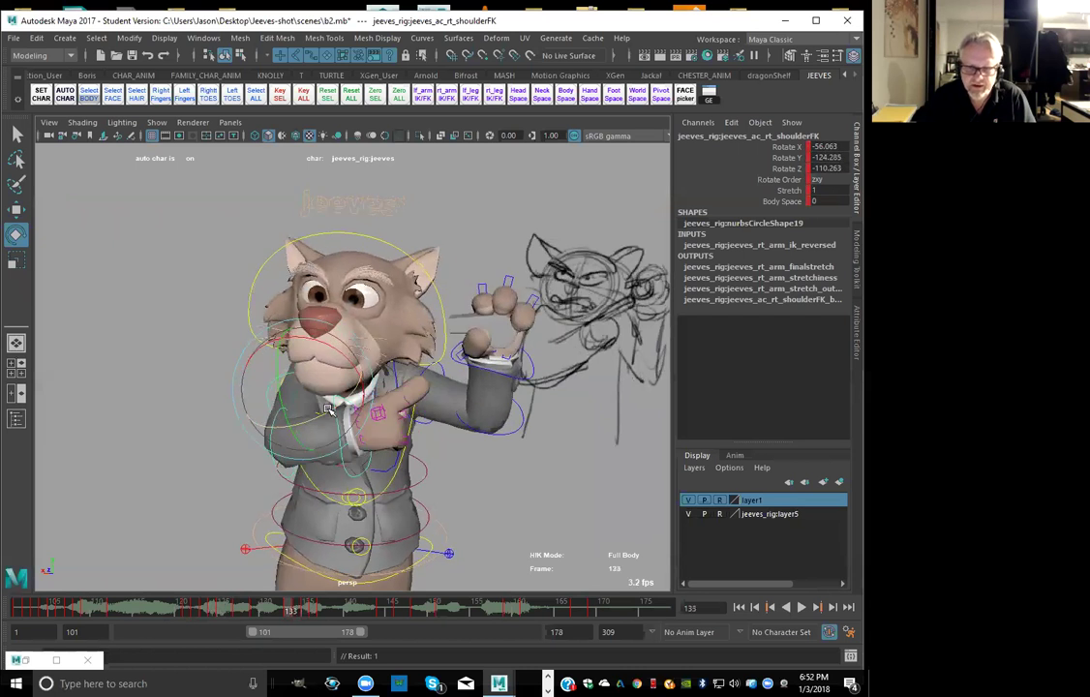
key(alt+period)
key(alt+period)
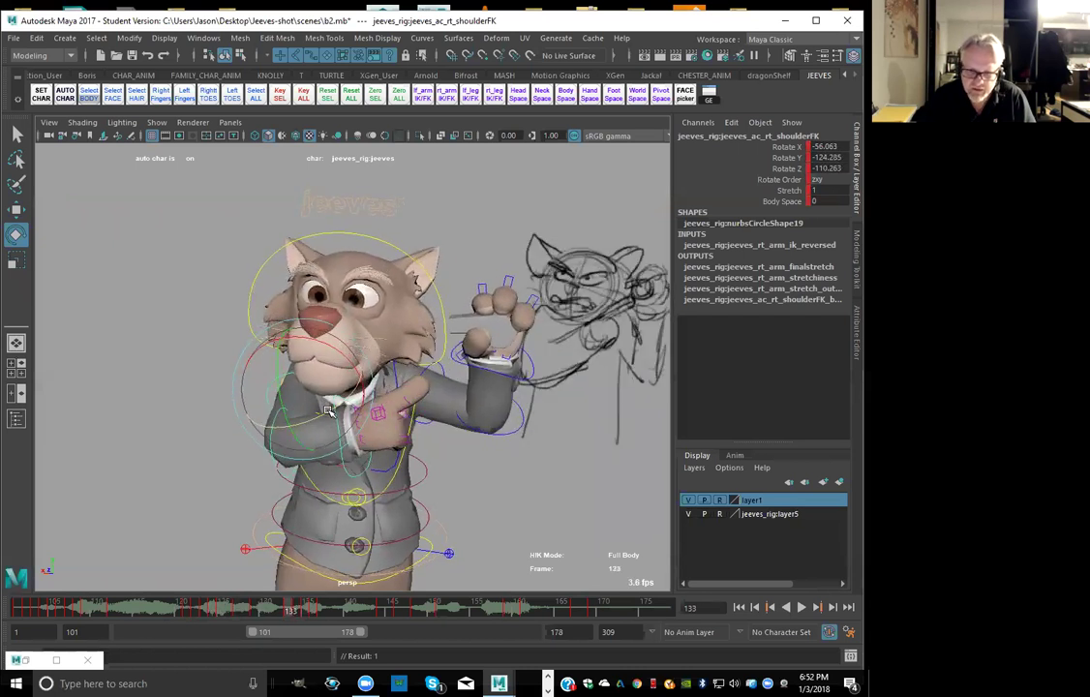
Rotate the right shoulder FK control to a Rotate Z of about -108.3 at frame 134, comparing it with the preceding frames
key(alt+period)
key(alt+period)
key(alt+period)
key(alt+period)
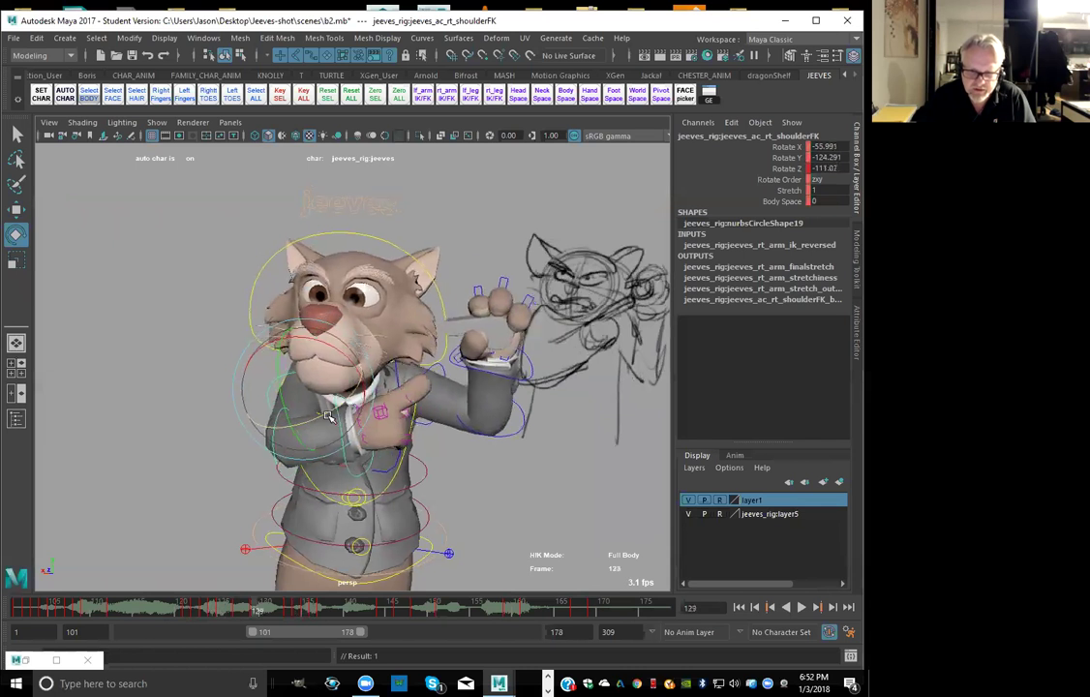
key(alt+period)
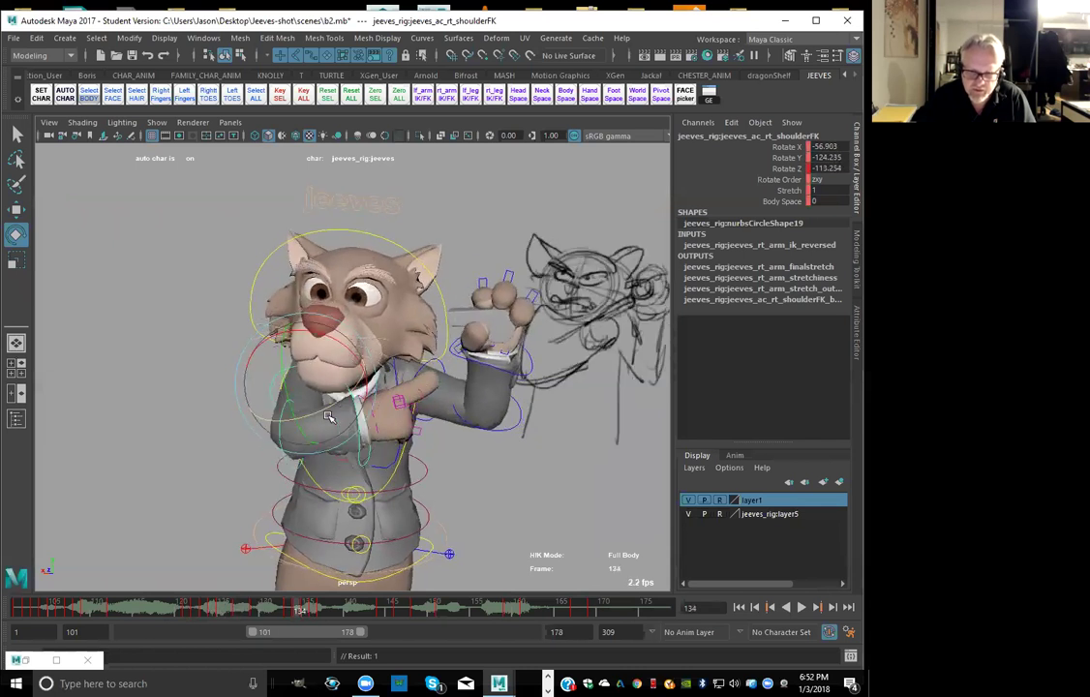
drag(327, 412, 319, 410)
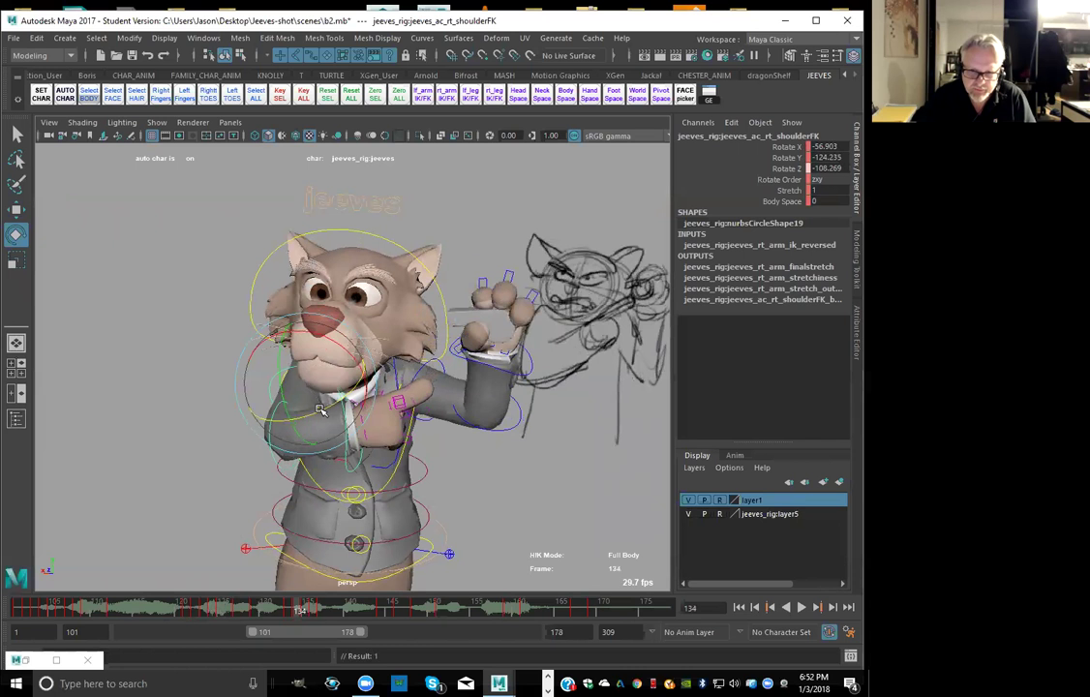
key(alt+comma)
key(alt+comma)
key(alt+period)
key(alt+period)
Step on to frame 137 and back to frame 108 to examine the right arm's movement into the next pose
key(alt+period)
key(alt+period)
key(alt+period)
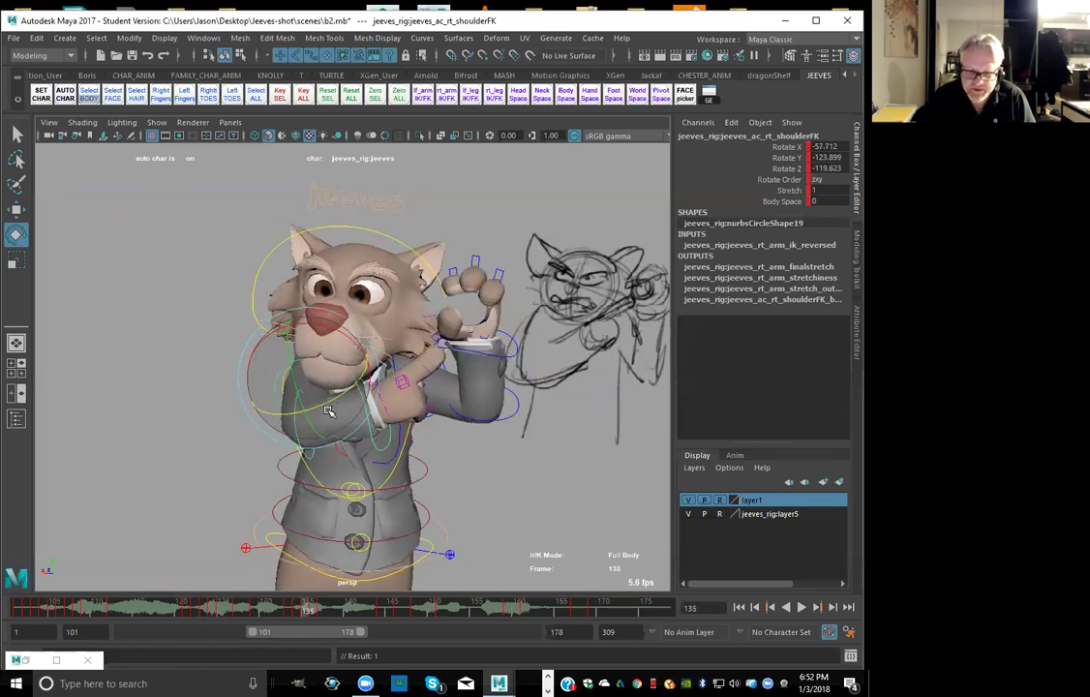
key(alt+comma)
key(alt+period)
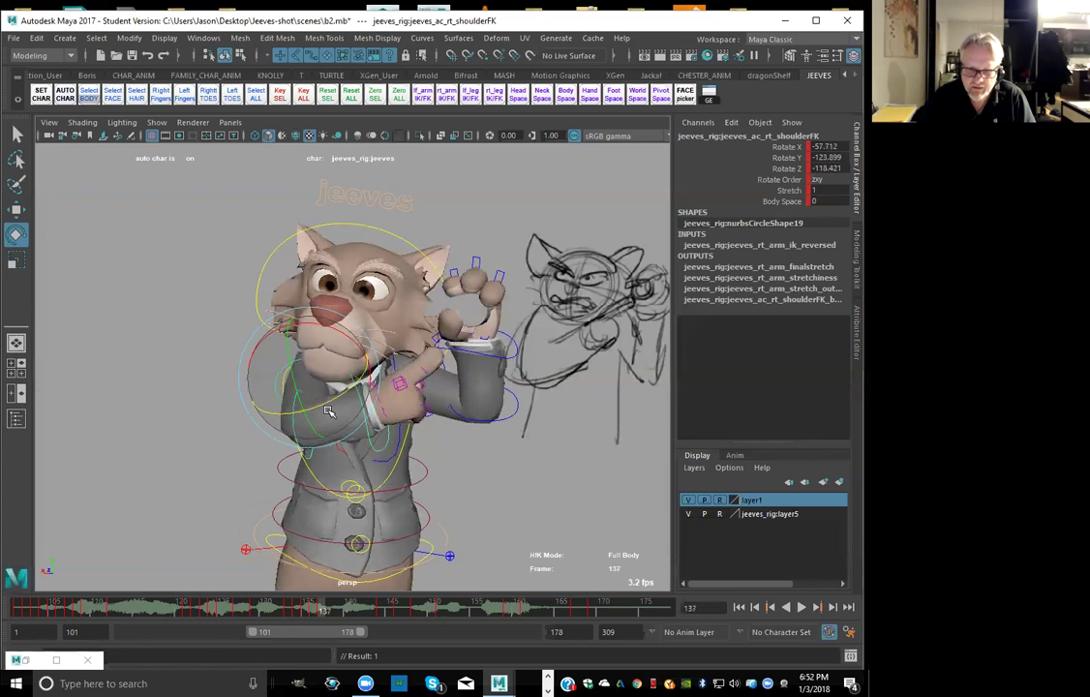
key(alt+comma)
key(alt+period)
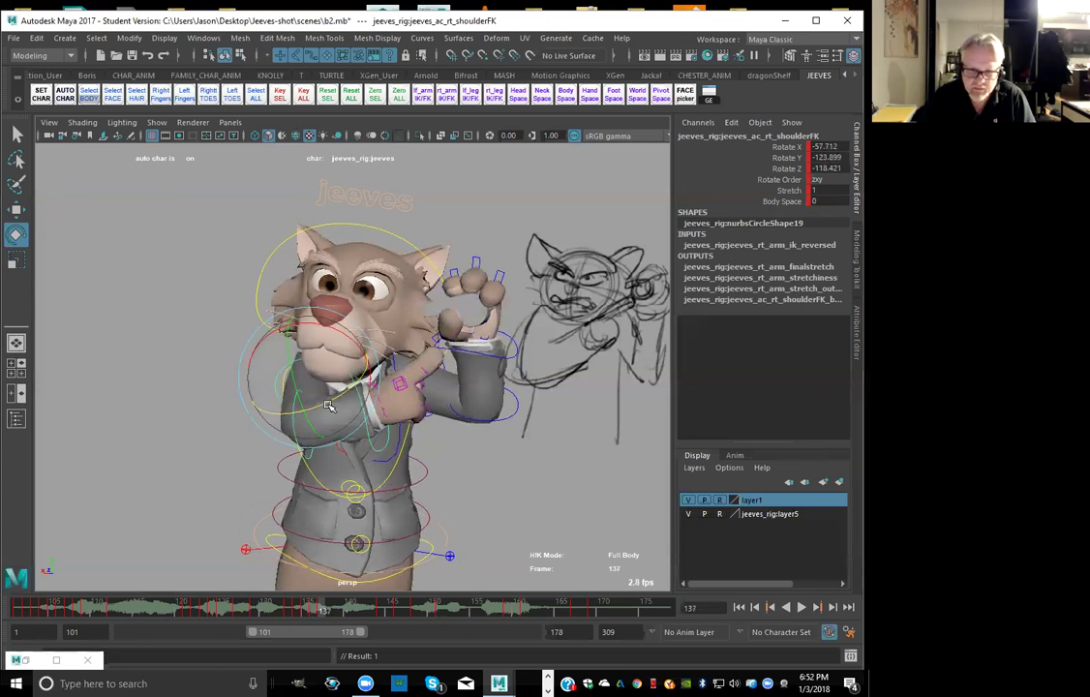
key(alt+comma)
key(alt+comma)
key(alt+comma)
key(alt+comma)
key(alt+comma)
key(alt+comma)
key(alt+comma)
key(alt+comma)
key(alt+comma)
key(alt+comma)
key(alt+comma)
key(alt+comma)
key(alt+comma)
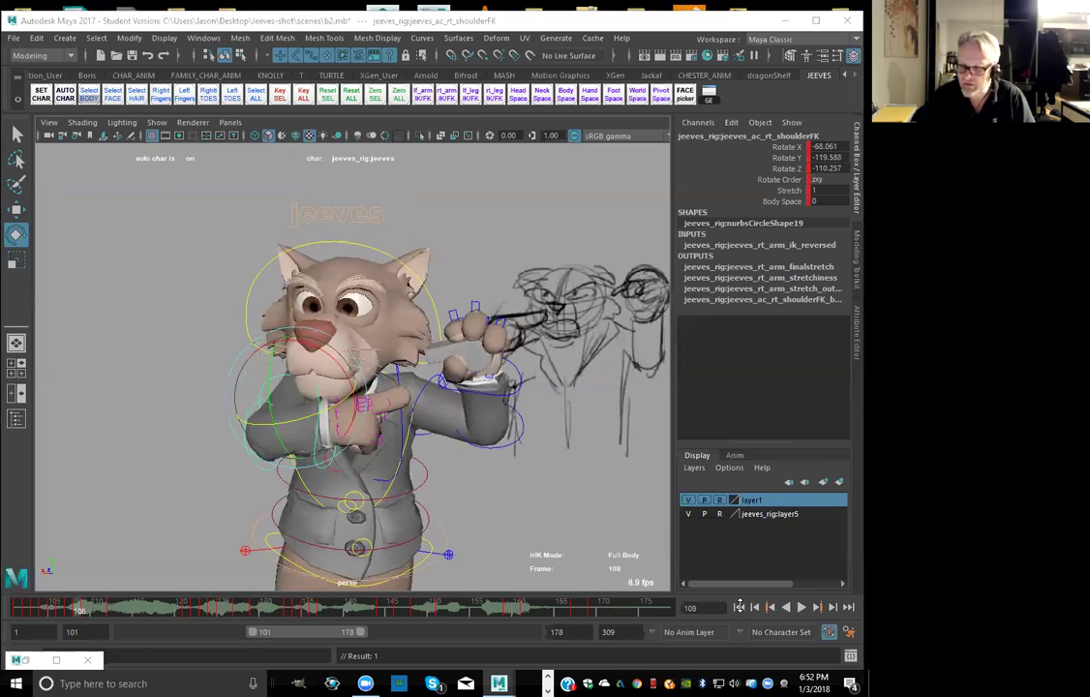
Play the animation from the start of the range to review the arm movement, stopping at frame 147
click(740, 608)
click(801, 608)
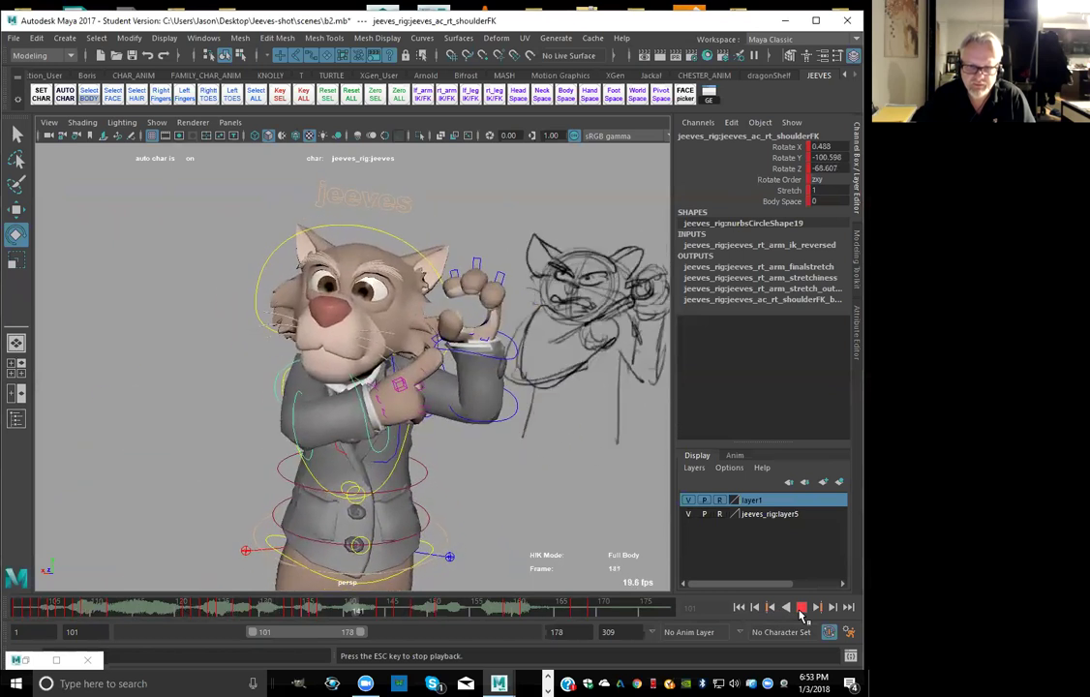
click(801, 610)
Select the chest control and rotate it slightly at frame 127, comparing it with frames 125 and 129
click(420, 445)
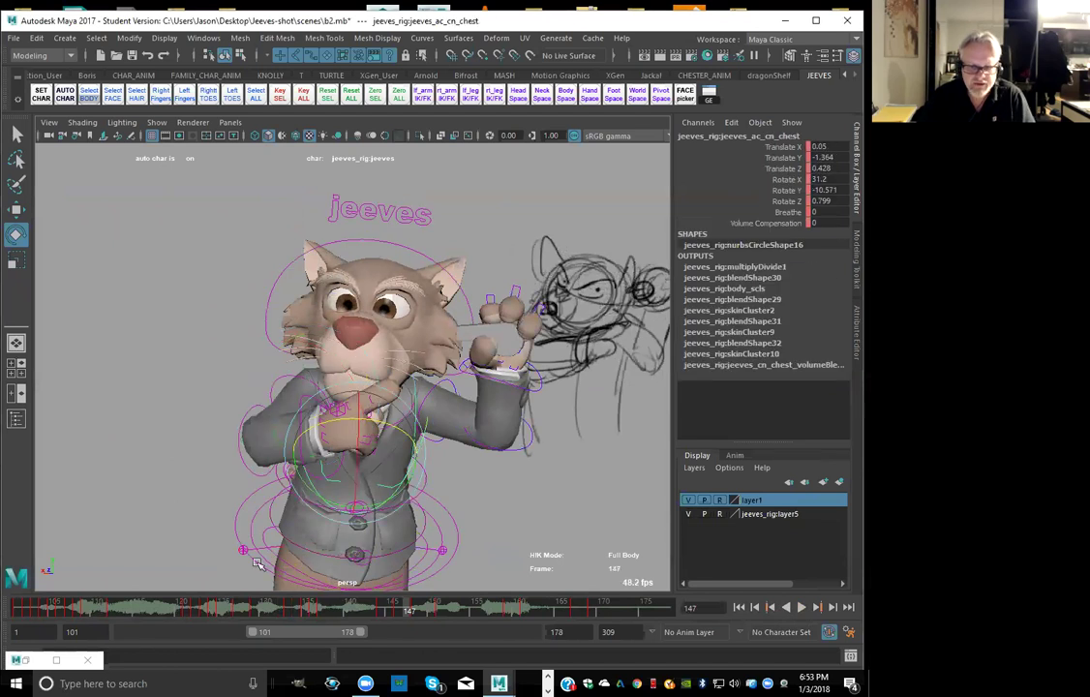
mouse_move(161, 607)
mouse_down()
mouse_move(267, 608)
mouse_move(214, 608)
mouse_move(223, 611)
mouse_up()
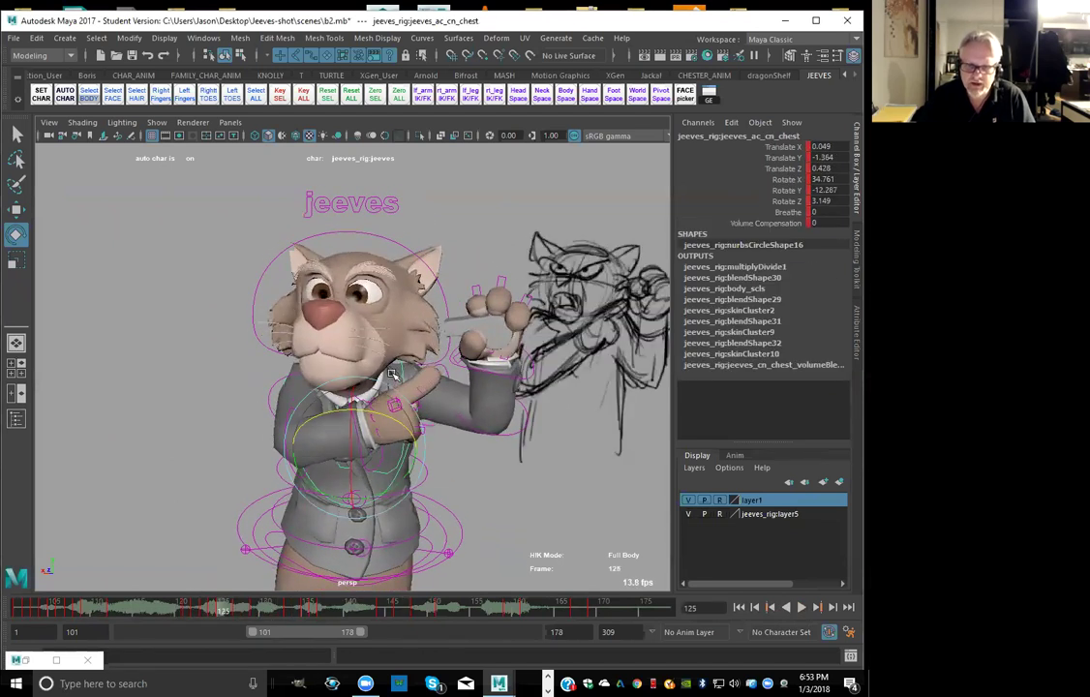
key(alt+comma)
key(alt+comma)
key(alt+comma)
key(alt+comma)
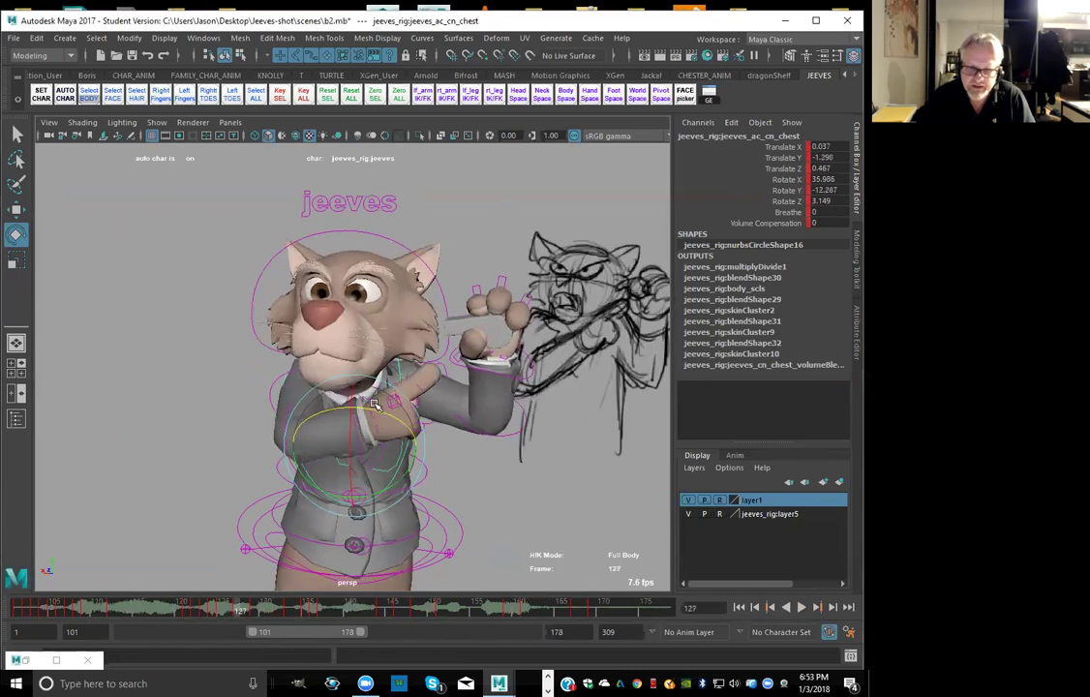
key(alt+period)
key(alt+period)
drag(349, 441, 352, 442)
key(alt+comma)
key(alt+comma)
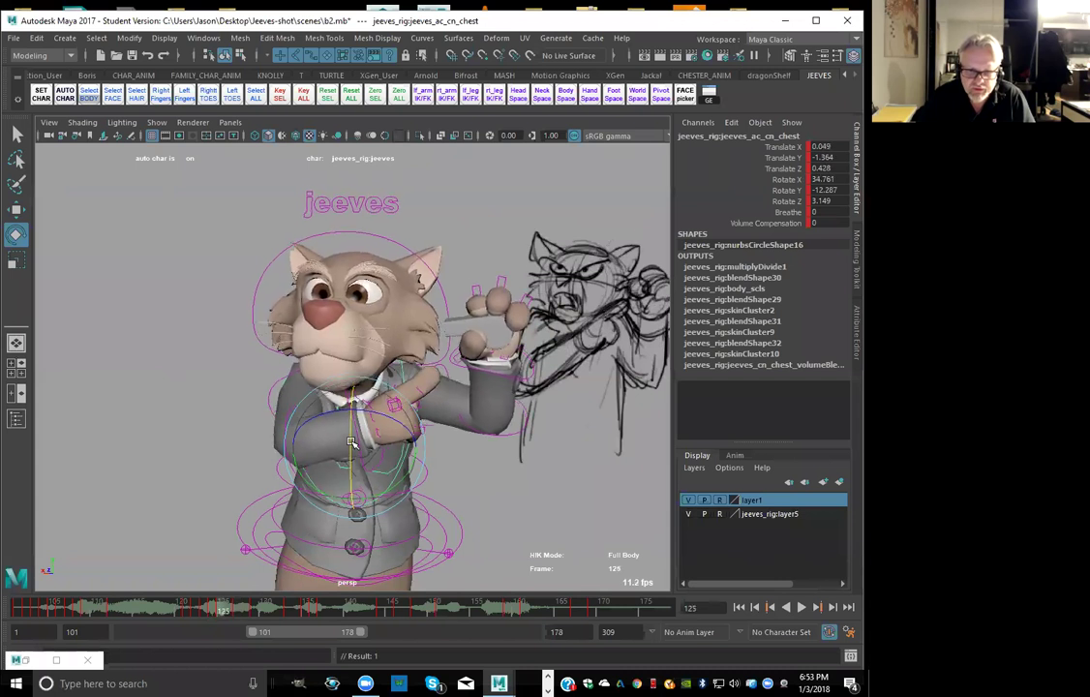
key(alt+period)
key(alt+period)
key(period)
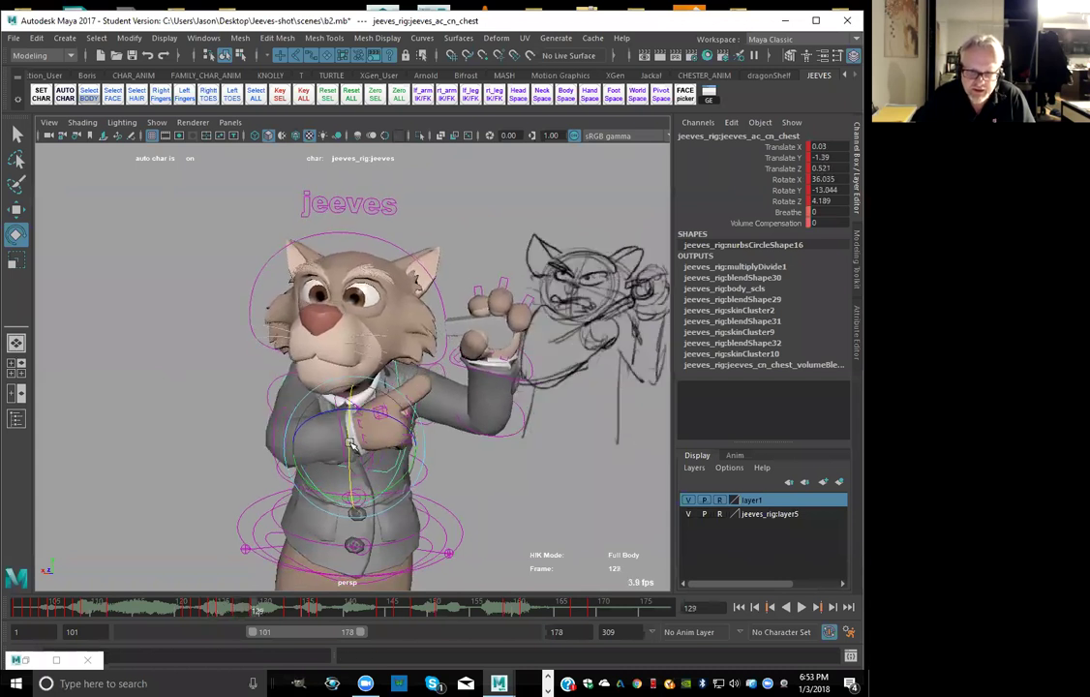
Rotate the chest control to a Rotate X of about 38.9 at frame 127 and about 39.6 at frame 129
key(comma)
key(comma)
key(comma)
key(comma)
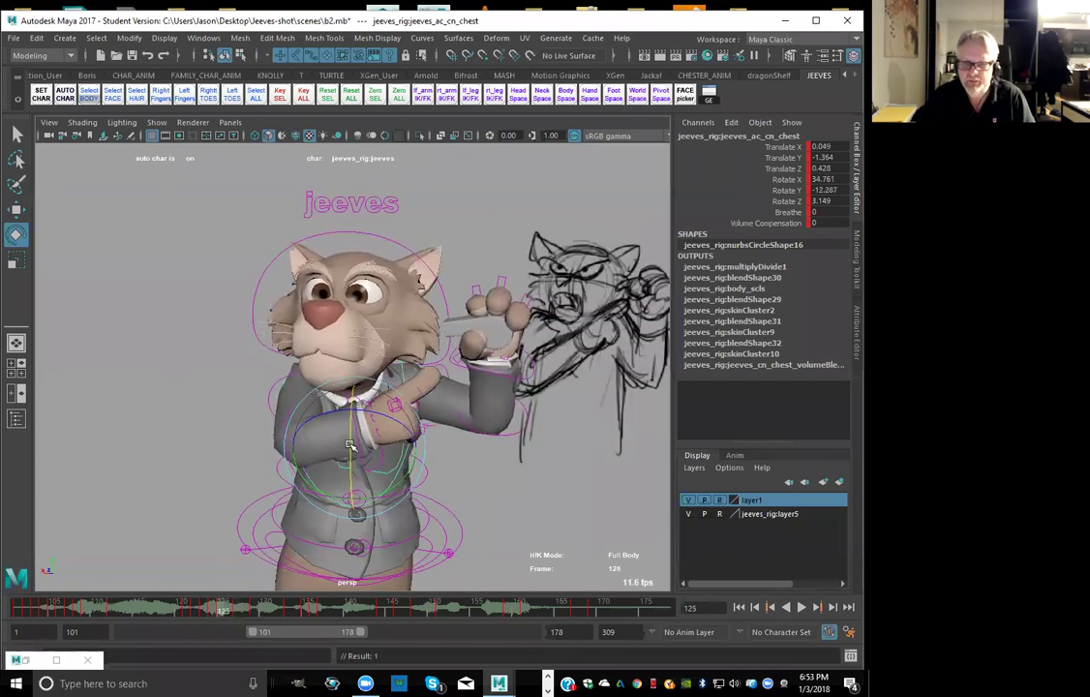
key(period)
key(period)
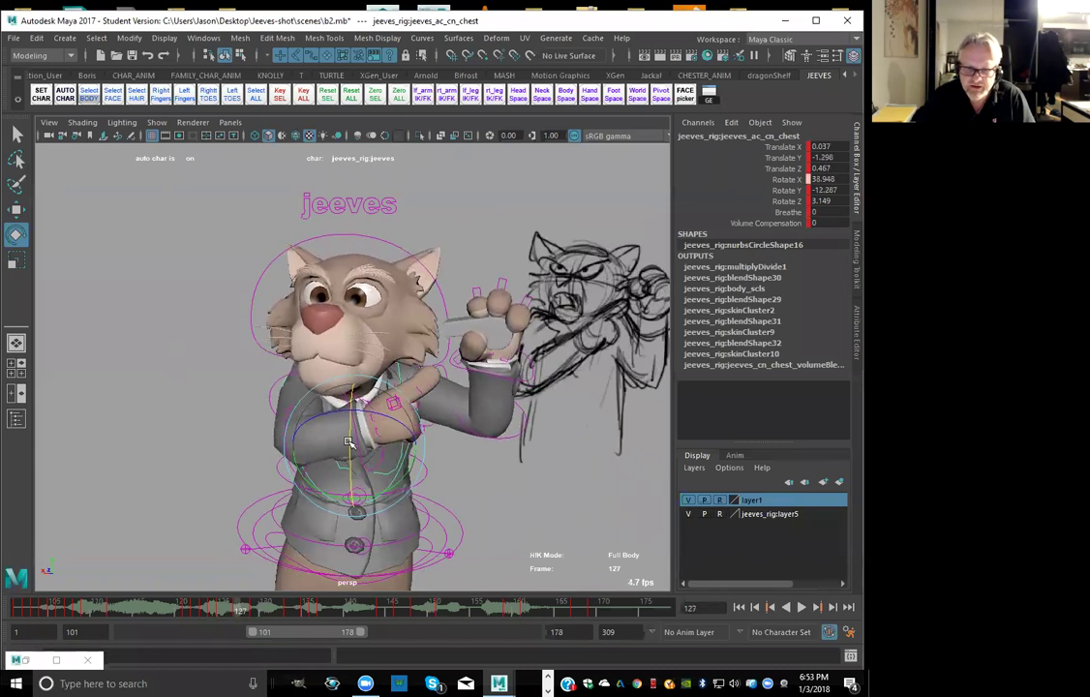
key(period)
drag(349, 440, 350, 443)
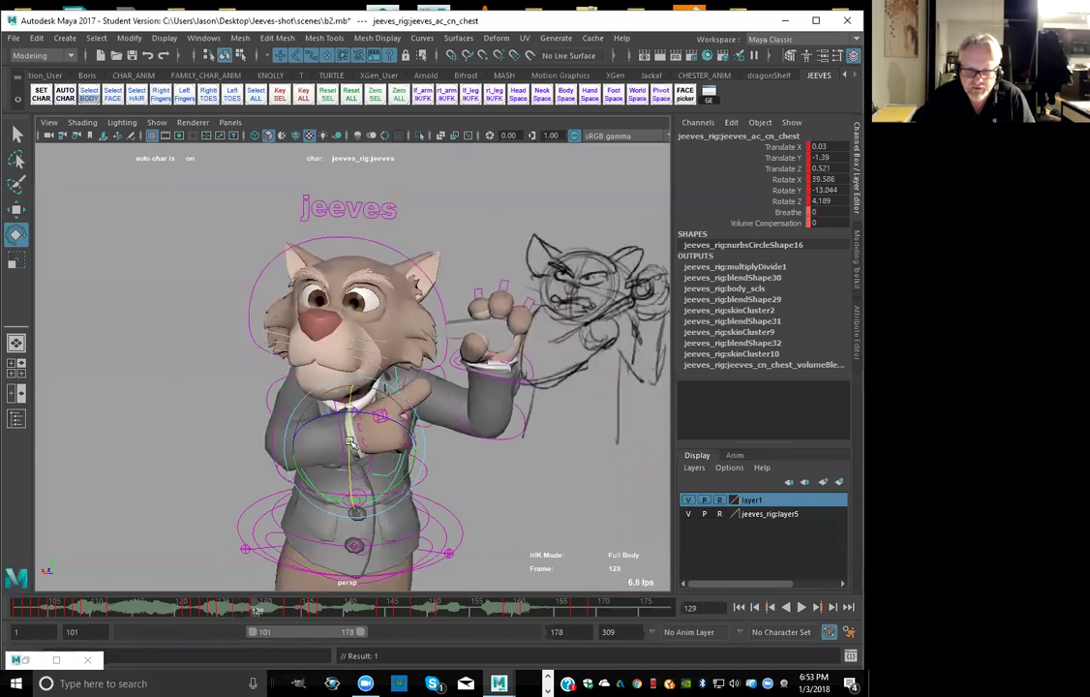
Step back and forth through the keys between frames 125 and 135 to examine the chest movement
key(comma)
key(comma)
key(period)
key(period)
key(period)
key(period)
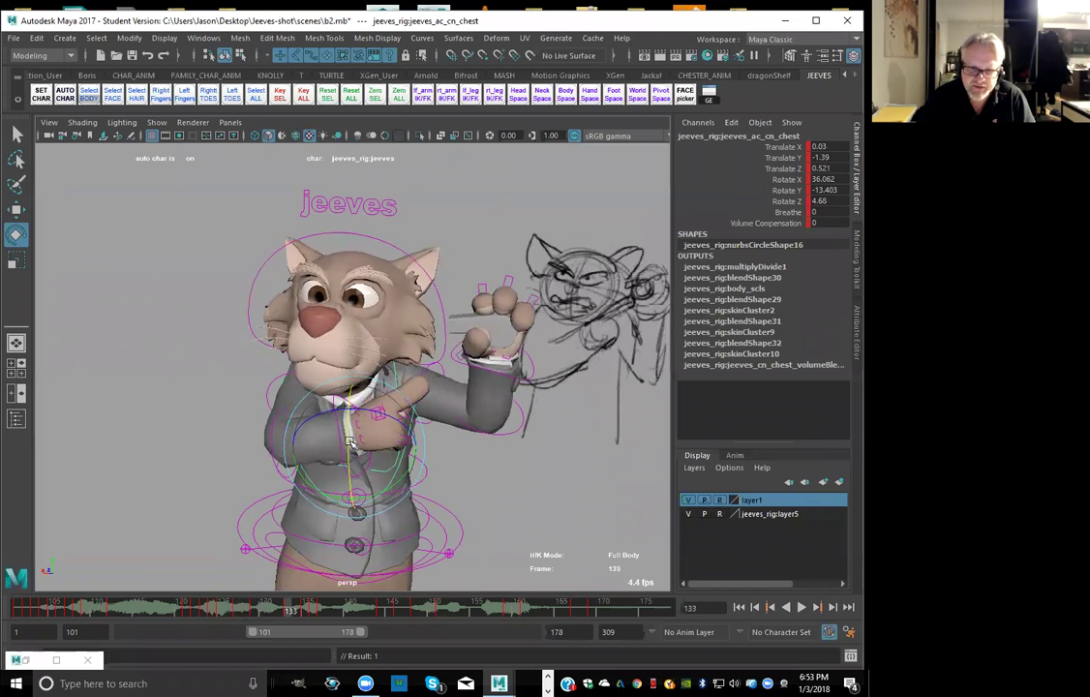
key(comma)
key(comma)
key(comma)
key(comma)
key(comma)
key(comma)
key(comma)
key(comma)
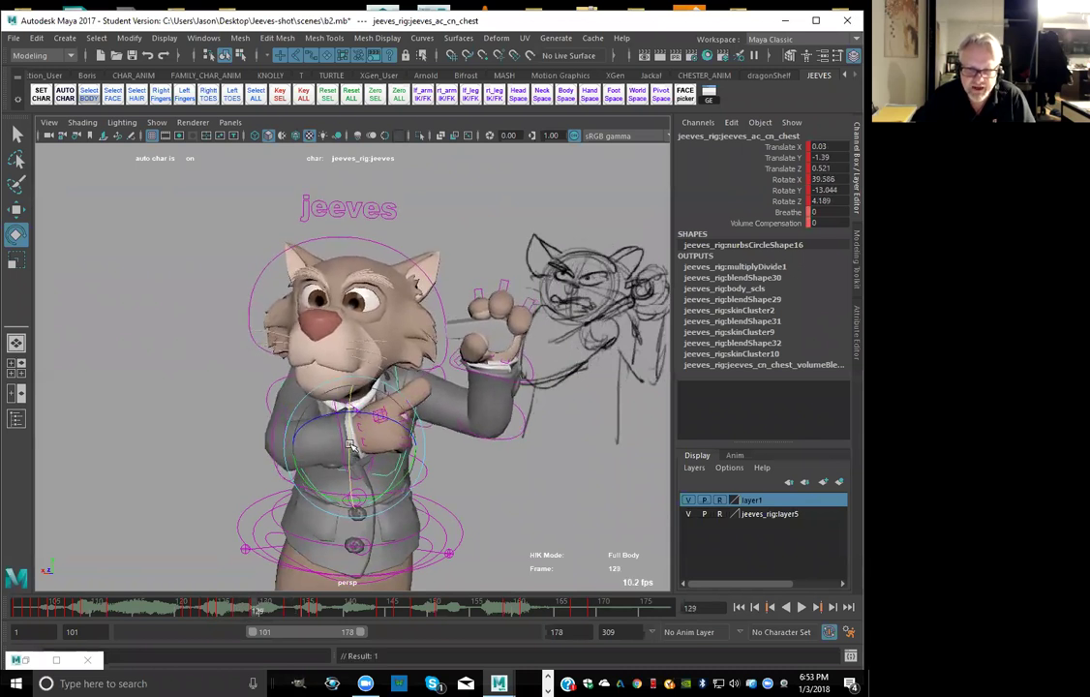
key(period)
key(period)
key(period)
key(period)
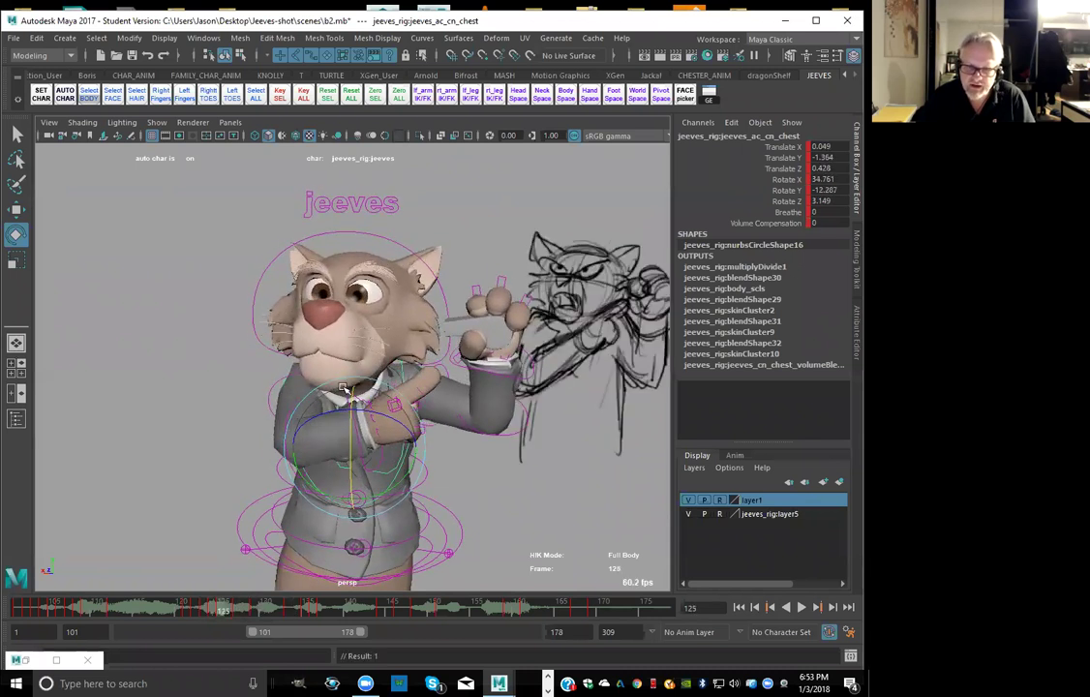
key(period)
key(period)
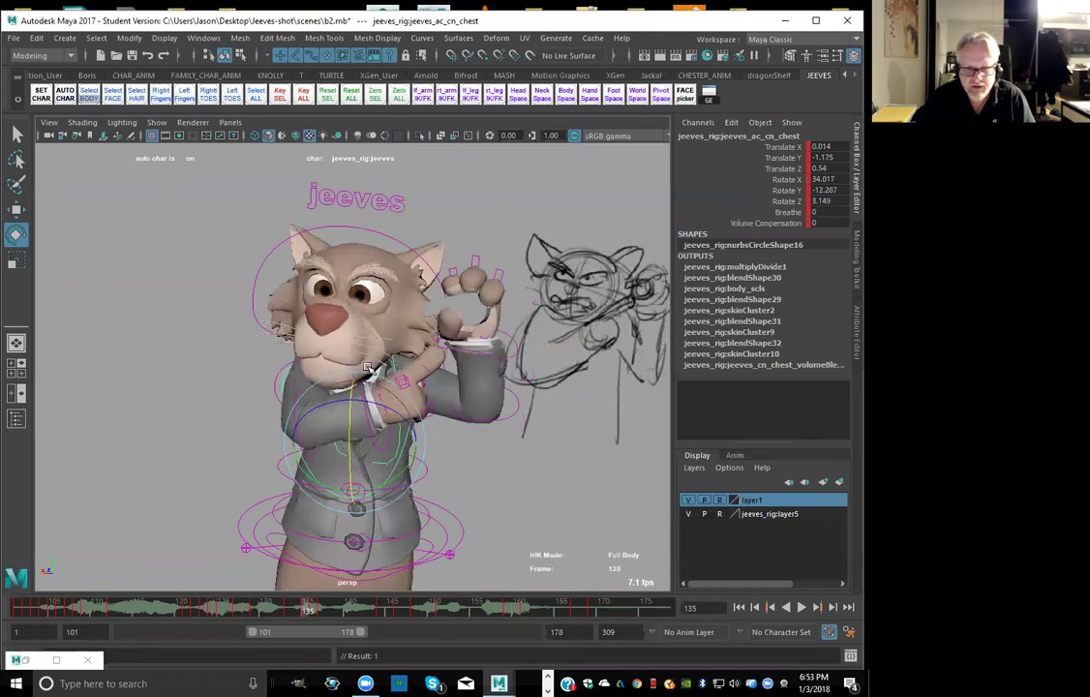
Rotate the chest control slightly around its yellow axis and compare the keys back to frame 125
key(comma)
key(comma)
key(period)
key(period)
key(period)
drag(349, 424, 348, 433)
key(comma)
key(comma)
key(comma)
key(comma)
key(comma)
key(comma)
key(comma)
key(comma)
key(comma)
key(comma)
key(comma)
key(comma)
key(comma)
key(comma)
key(comma)
key(comma)
key(comma)
key(comma)
key(comma)
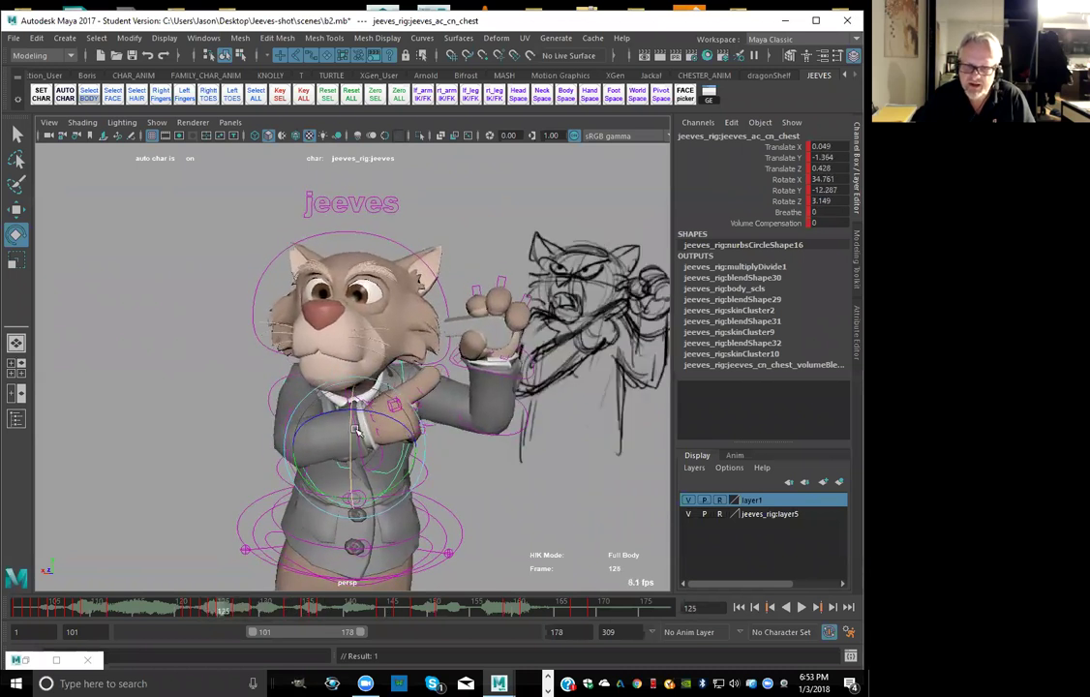
Step forward through the poses after frame 125 and return to that frame to review the chest adjustment
key(period)
key(period)
key(period)
key(period)
key(period)
key(period)
key(period)
key(period)
key(period)
key(period)
key(period)
key(comma)
key(comma)
key(comma)
key(comma)
key(comma)
key(comma)
key(comma)
key(comma)
key(comma)
key(comma)
key(comma)
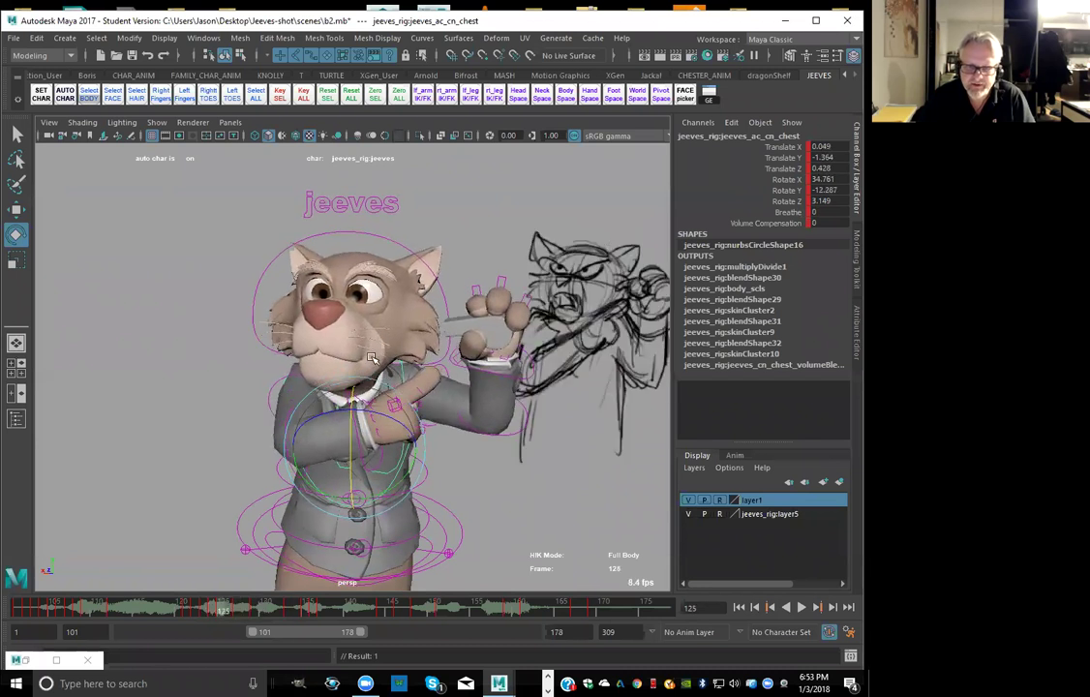
Examine the chest motion frame by frame around frame 125, ending on the key at frame 127
key(period)
key(period)
key(comma)
key(comma)
key(period)
key(alt+comma)
key(alt+period)
key(alt+comma)
key(alt+comma)
key(alt+comma)
key(alt+comma)
key(period)
key(period)
key(period)
key(period)
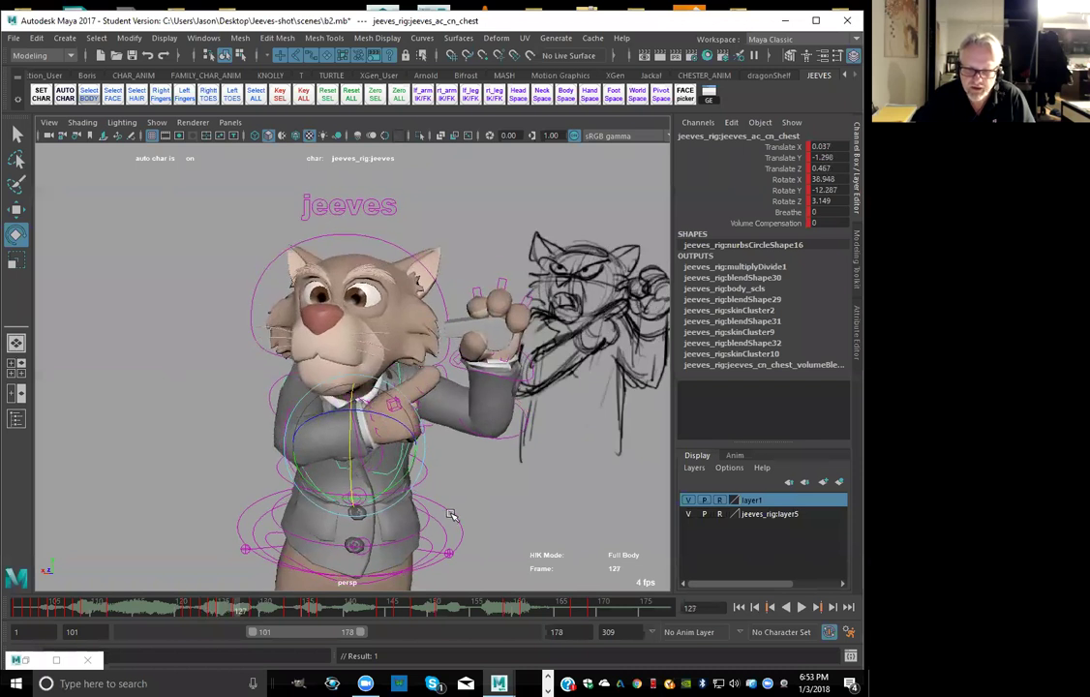
Select the upper-body control, rotate it to a Rotate X of about 20.4 at frame 127 and key it
click(451, 514)
key(w)
key(comma)
key(comma)
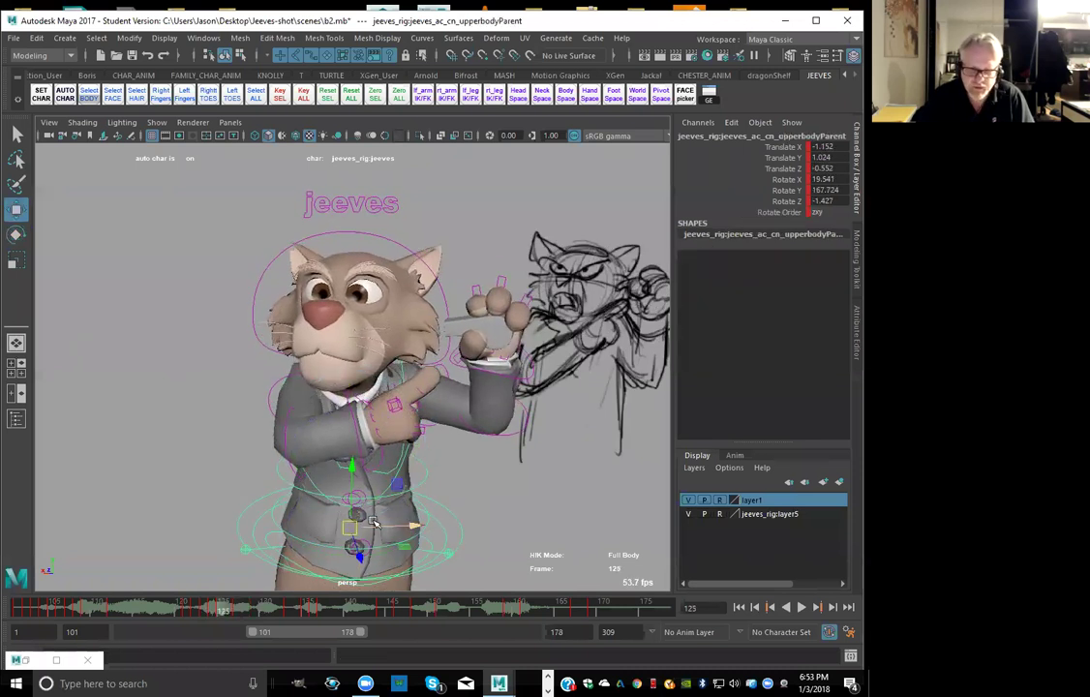
key(alt+comma)
key(alt+comma)
key(alt+comma)
key(alt+period)
key(alt+period)
key(period)
key(period)
key(period)
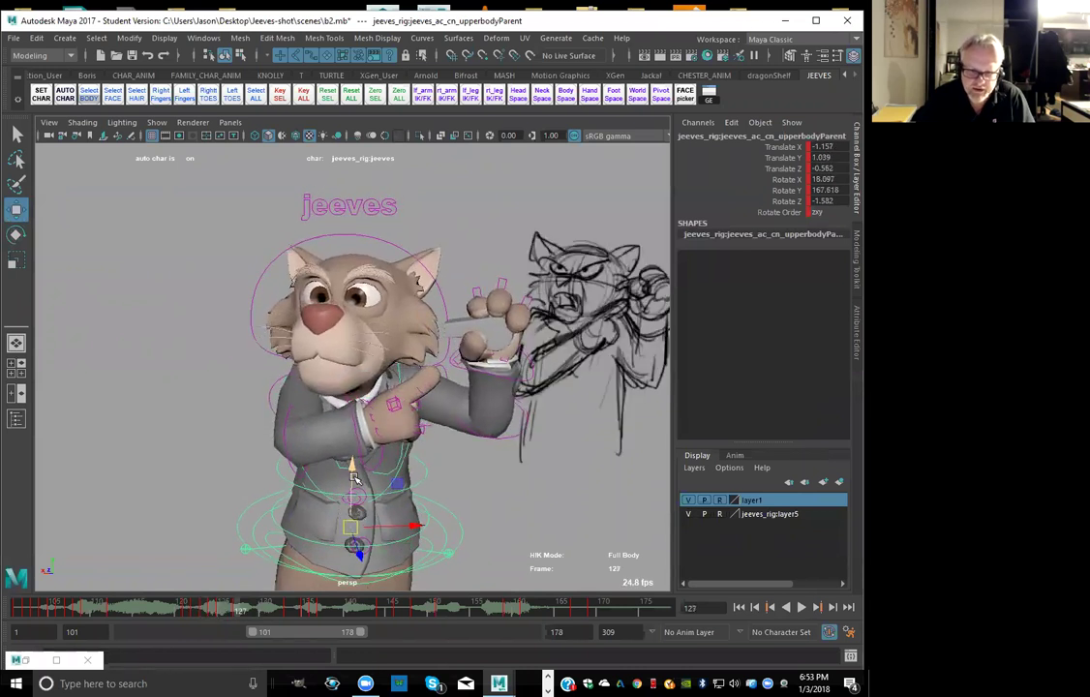
key(e)
drag(355, 481, 359, 492)
key(s)
Rotate the upper-body control further to a Rotate X of about 21.1 at frame 127 and key it
key(alt+comma)
key(alt+comma)
key(alt+comma)
key(alt+period)
key(period)
key(period)
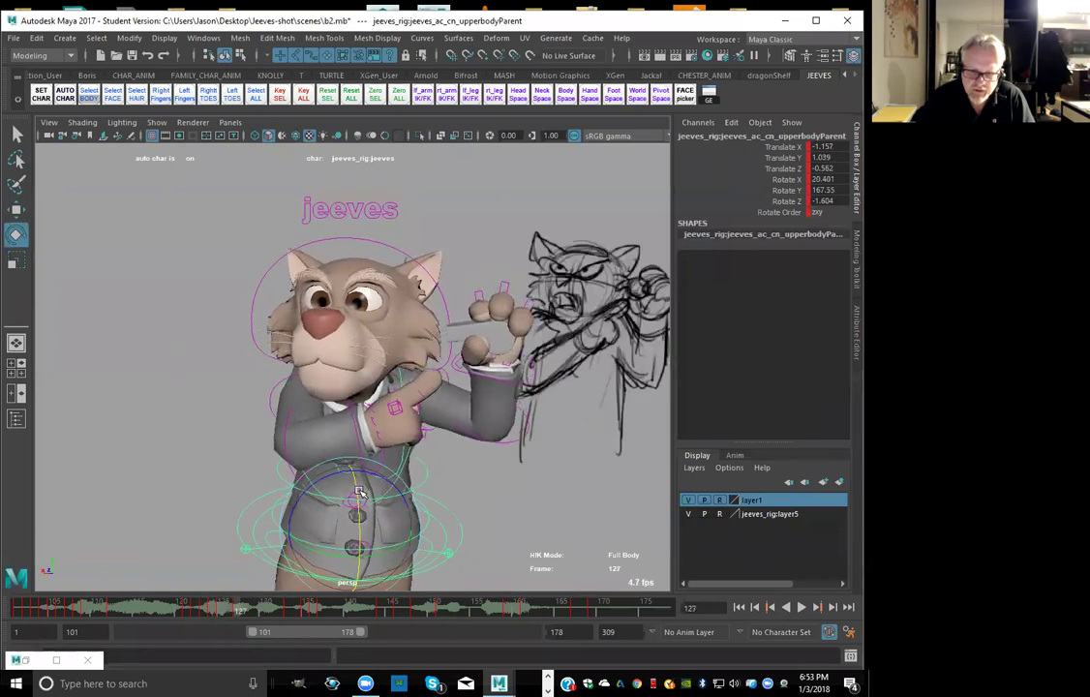
drag(359, 492, 358, 494)
key(s)
key(alt+comma)
key(alt+comma)
key(alt+comma)
key(alt+comma)
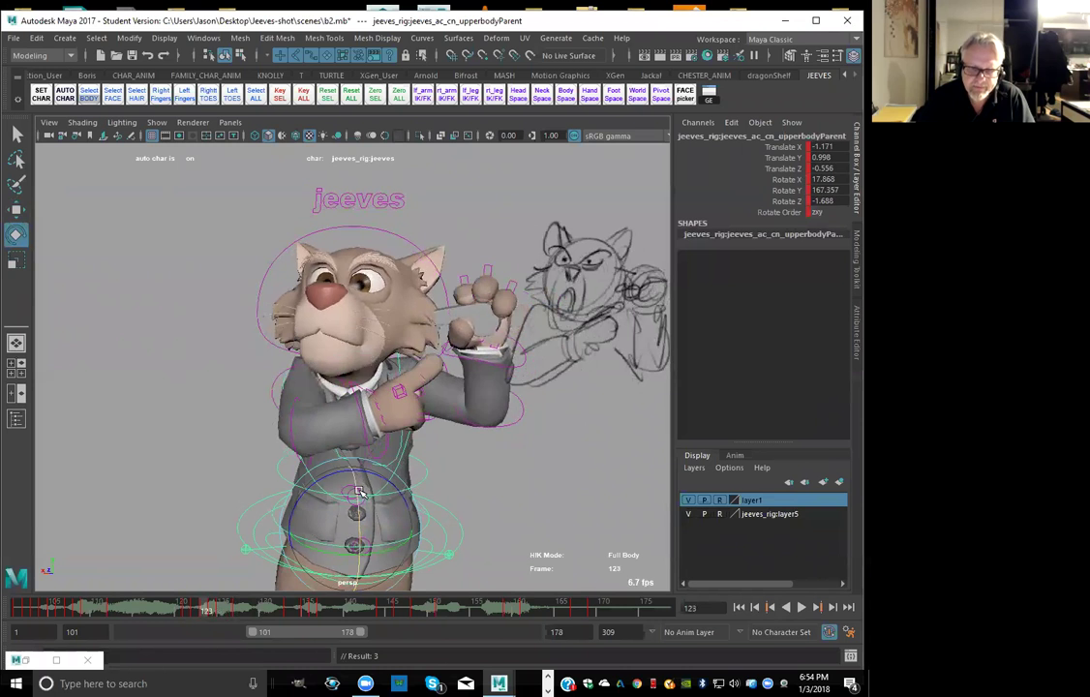
Step between frames 123, 127 and 133 to examine how the upper body moves through the hold
key(alt+period)
key(alt+period)
key(period)
key(period)
key(comma)
key(comma)
key(period)
key(period)
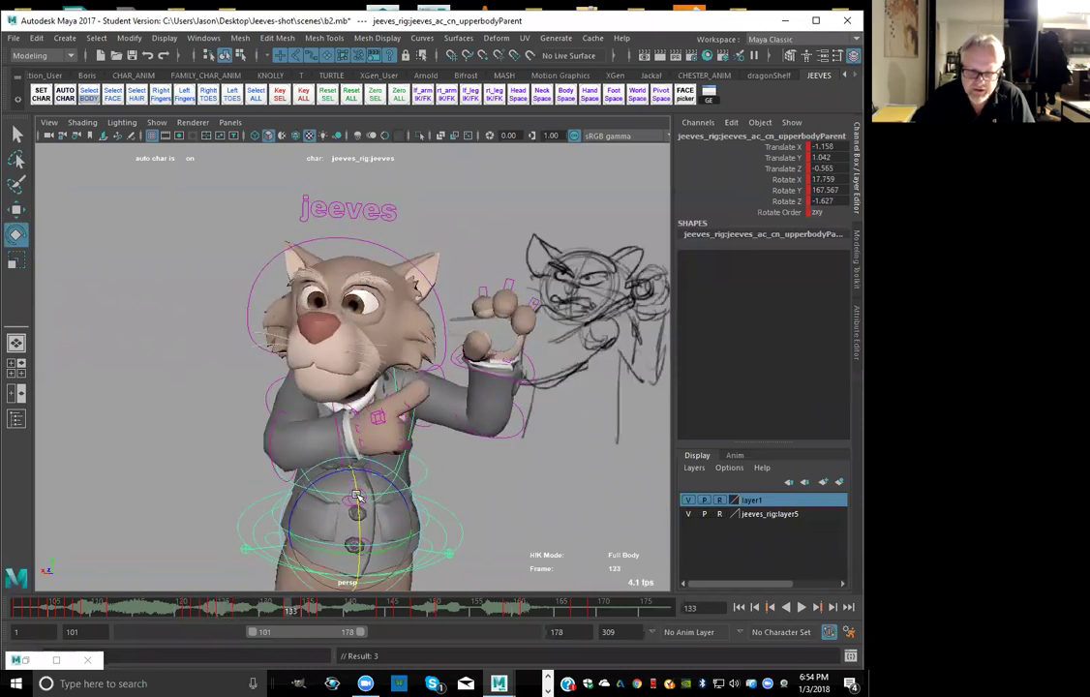
key(comma)
key(comma)
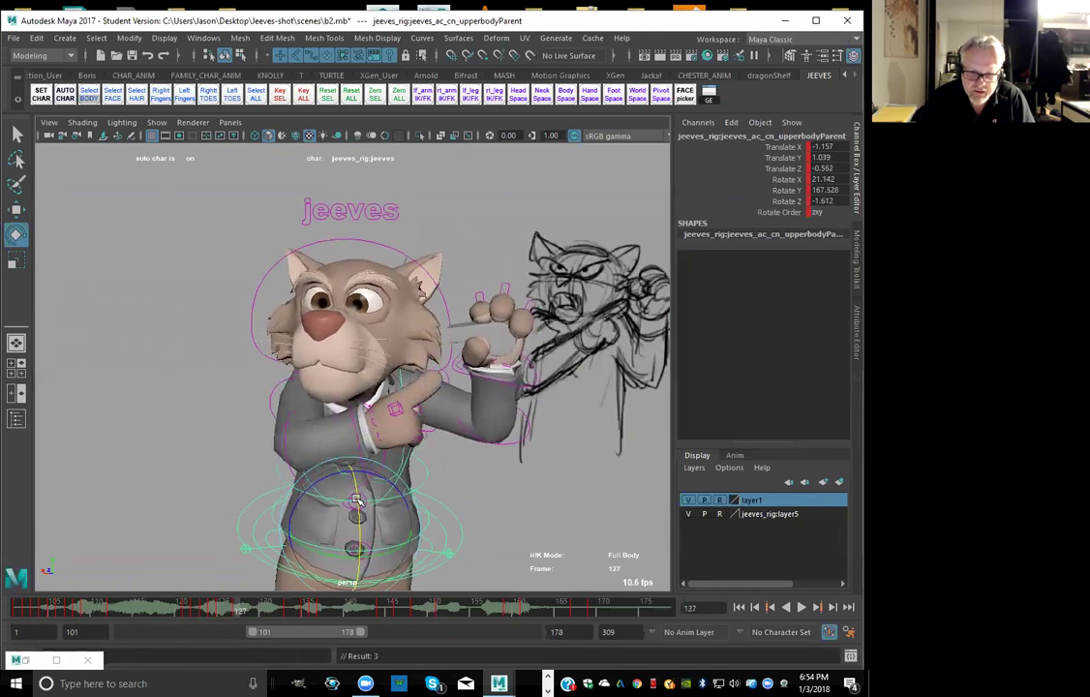
Compare the upper body at frames 127 and 135, and rotate it to a Rotate X of about 17.5 at frame 135
key(period)
key(period)
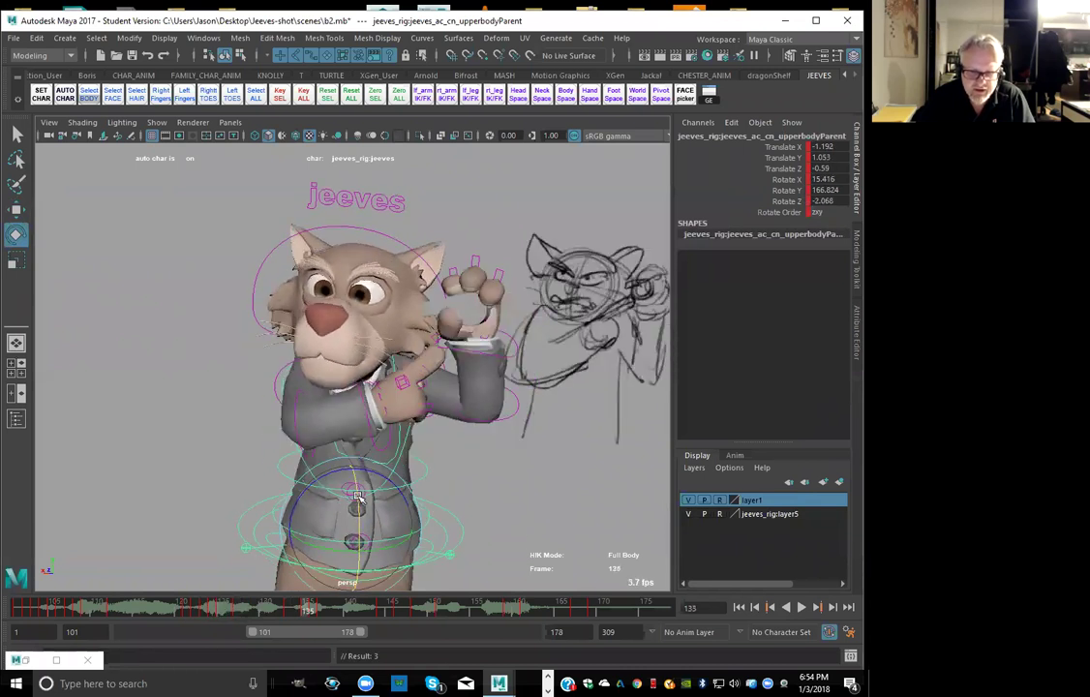
key(comma)
key(comma)
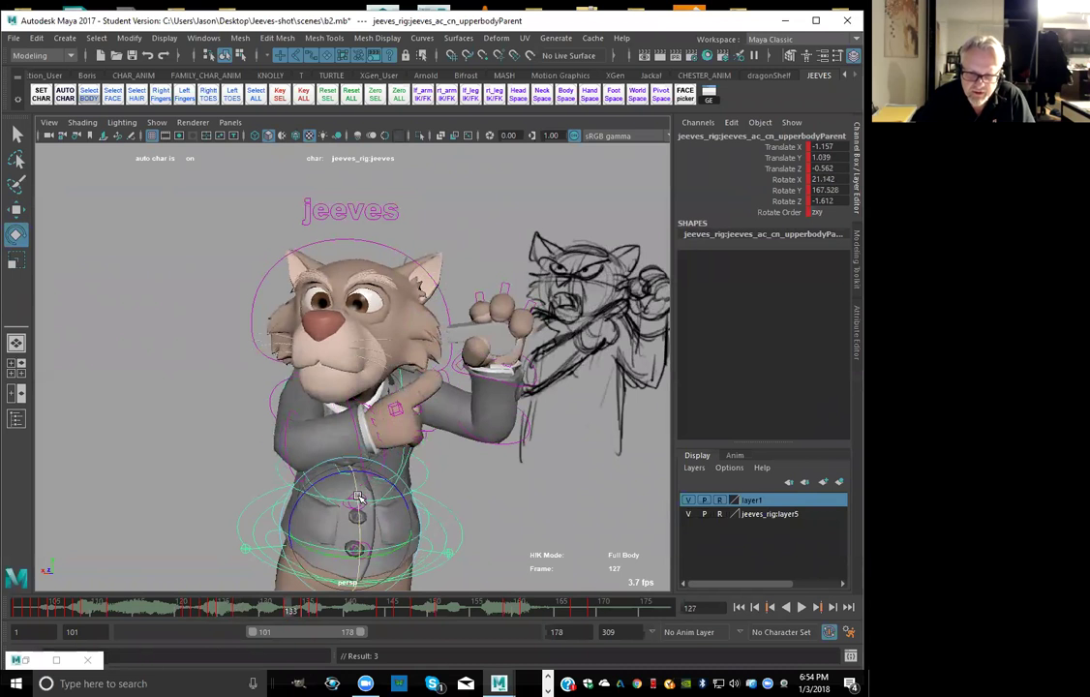
key(period)
key(comma)
key(comma)
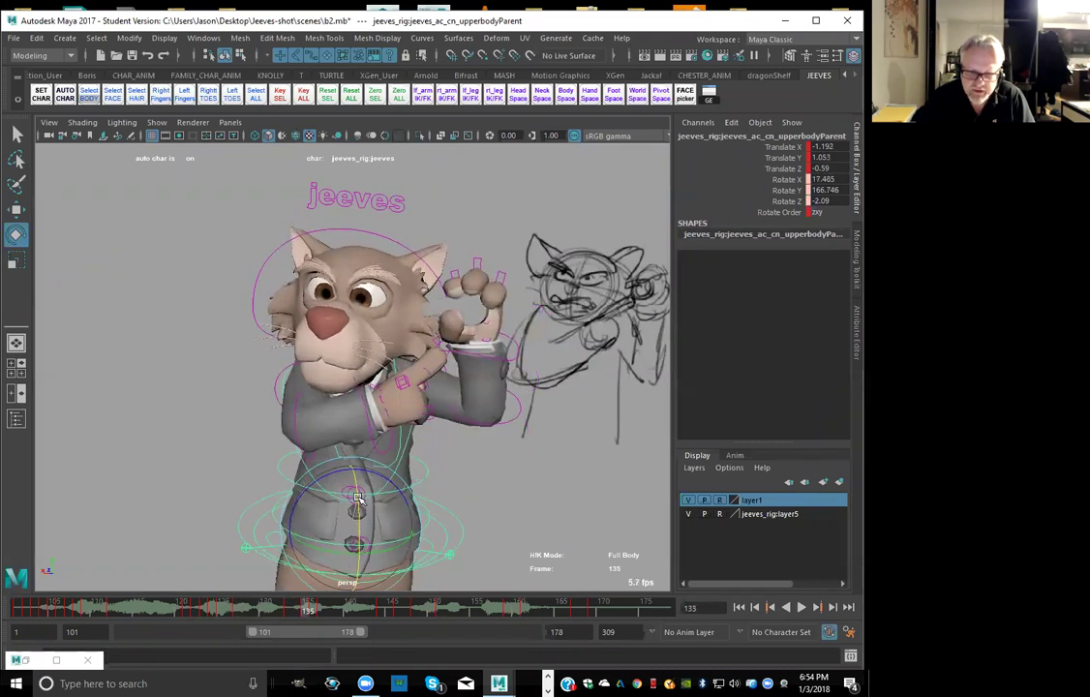
key(period)
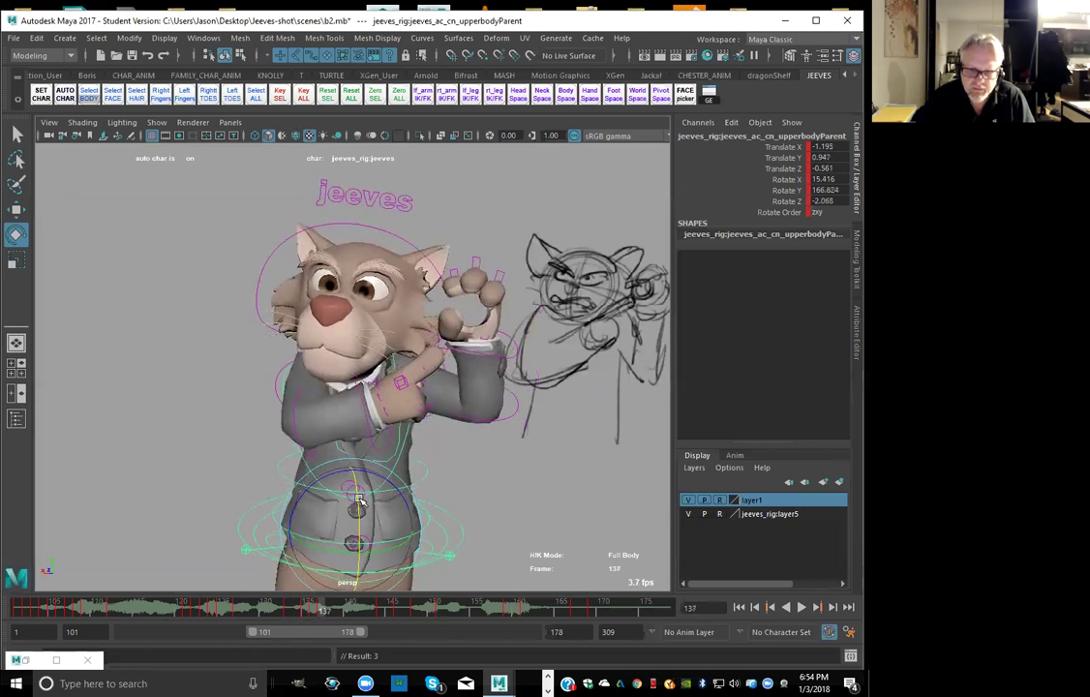
Rotate the upper-body control to a Rotate X of about 14.7 at frame 137 and check the following keys
drag(358, 495, 358, 494)
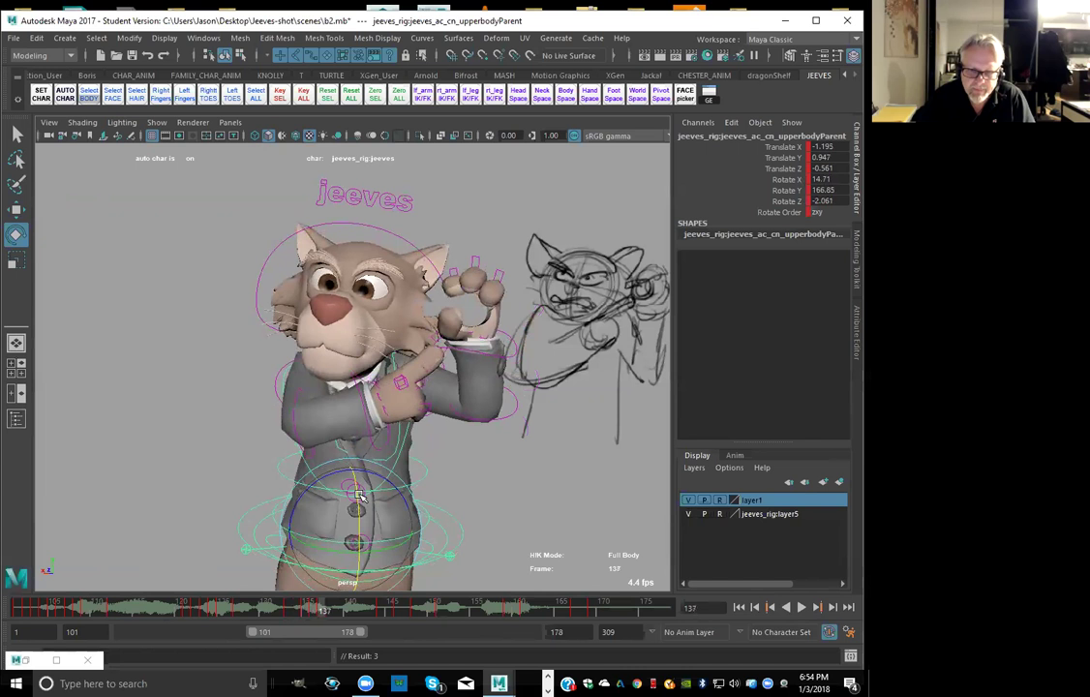
key(period)
key(period)
key(period)
key(period)
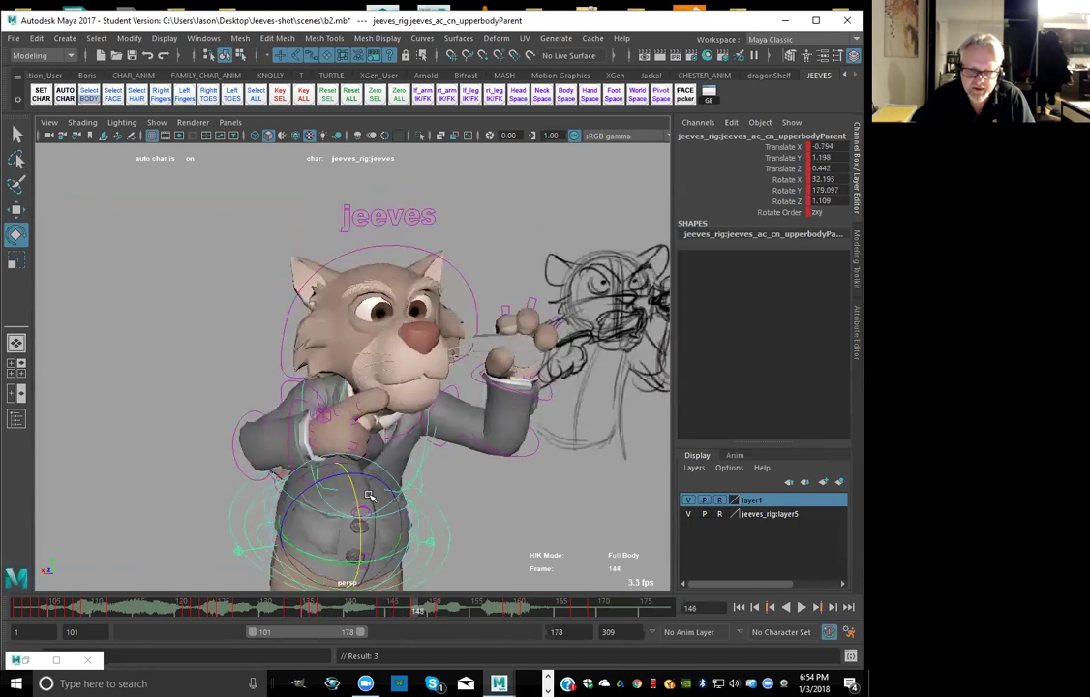
Play the animation from frame 101 to review the upper-body changes, stopping at frame 150
click(739, 609)
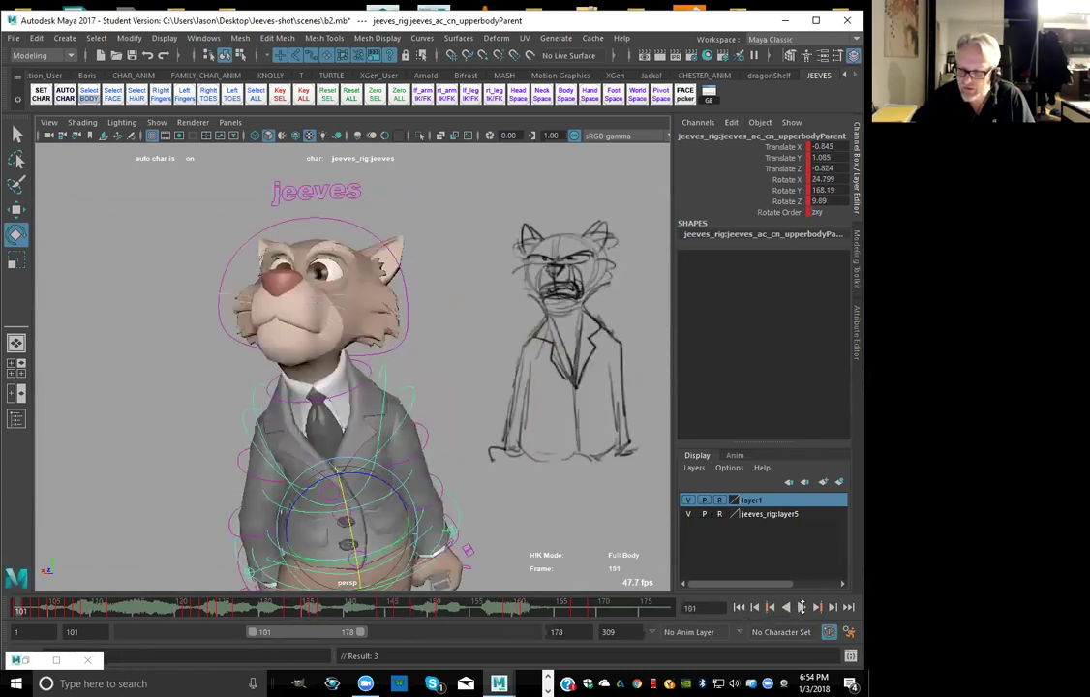
click(802, 608)
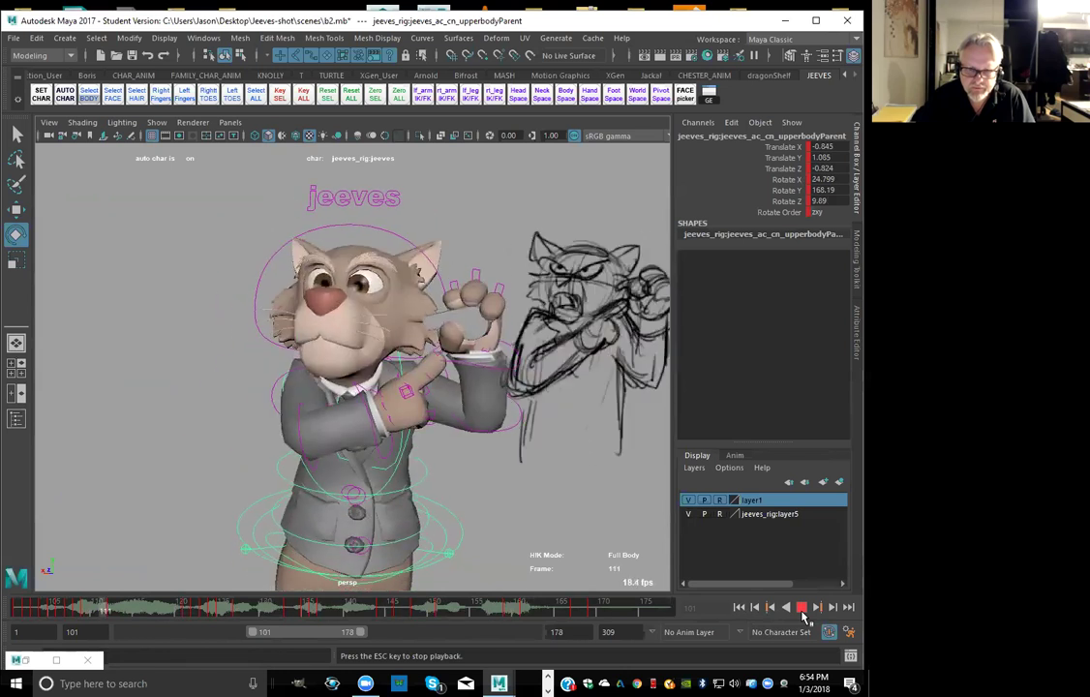
click(803, 608)
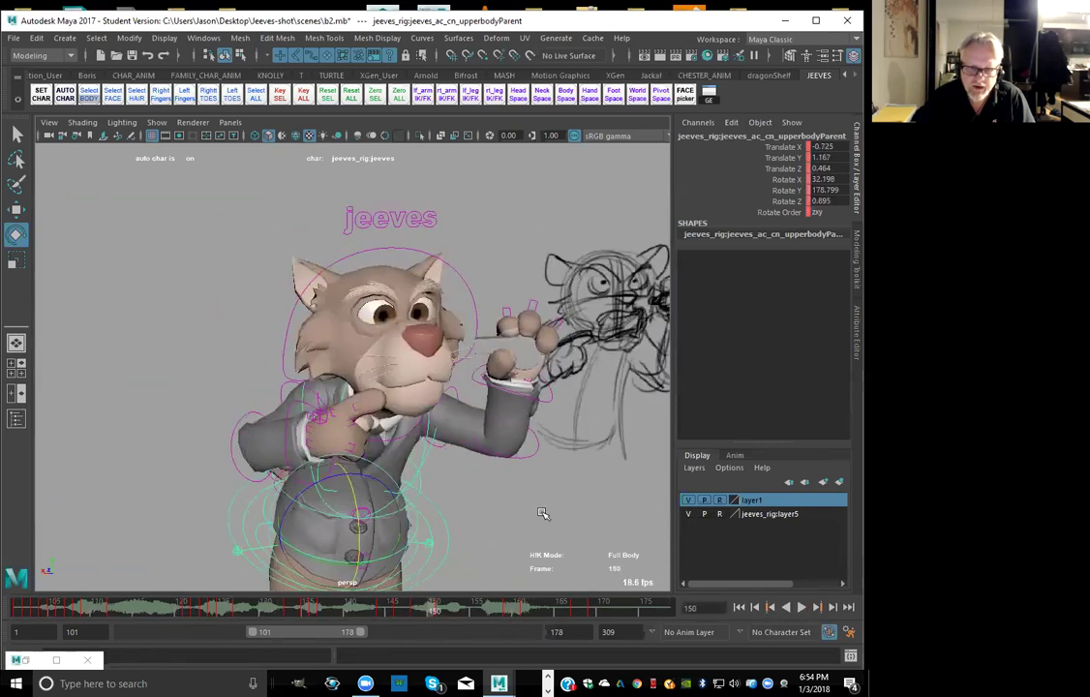
Select the right shoulder FK control and rotate it to a Rotate Z of about -112.3 at frame 127
click(542, 513)
click(282, 389)
mouse_move(217, 604)
mouse_down()
mouse_move(252, 597)
mouse_move(242, 596)
mouse_up()
key(alt+comma)
key(alt+comma)
key(alt+comma)
key(alt+comma)
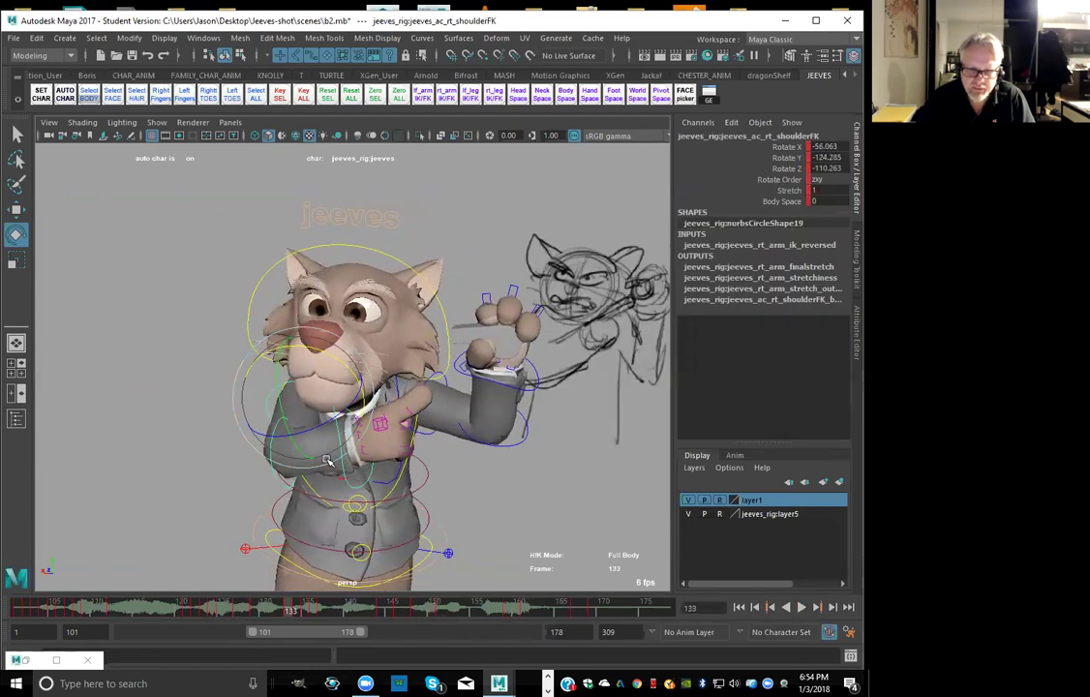
key(alt+period)
key(alt+period)
key(alt+period)
key(alt+period)
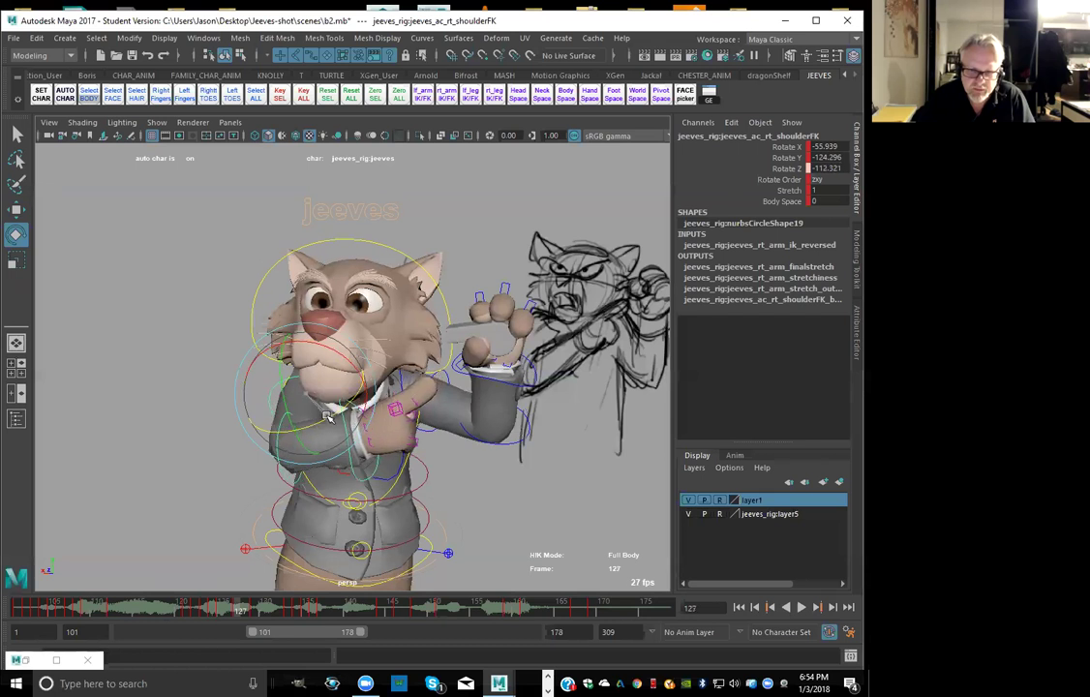
Step frame by frame around frame 127 to examine the right shoulder's movement up to frame 129
key(alt+comma)
key(alt+comma)
key(alt+comma)
key(alt+period)
key(alt+period)
key(alt+period)
key(alt+period)
key(alt+period)
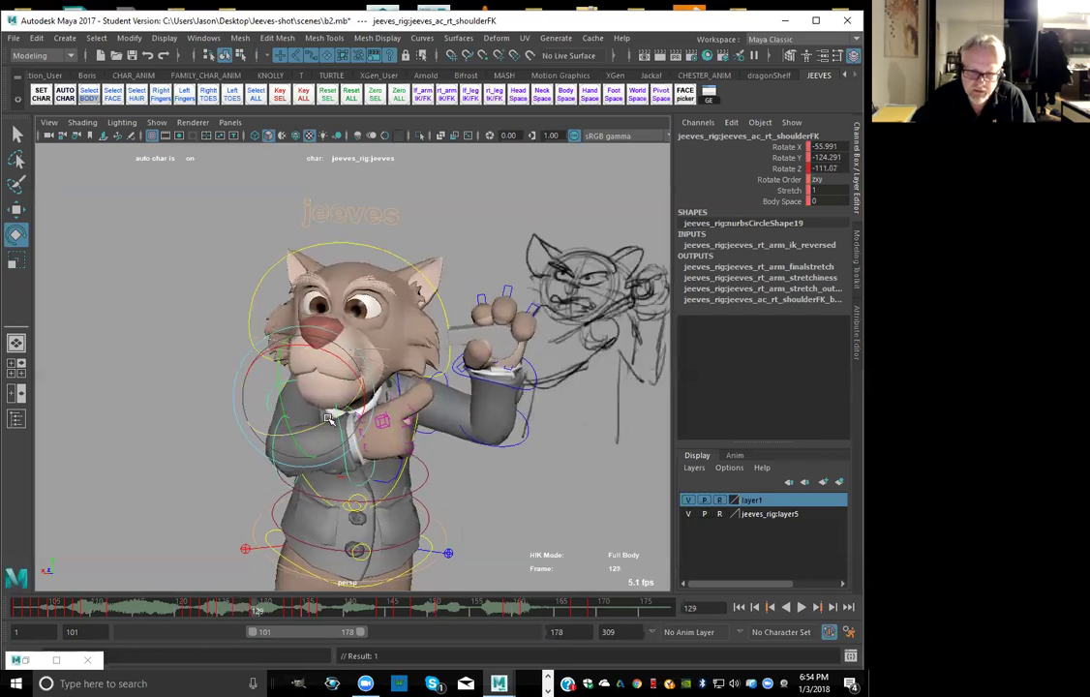
Rotate the right shoulder FK control to a Rotate Z of about -107 at frame 133 and compare the neighbouring keys
key(period)
key(comma)
key(comma)
key(period)
key(period)
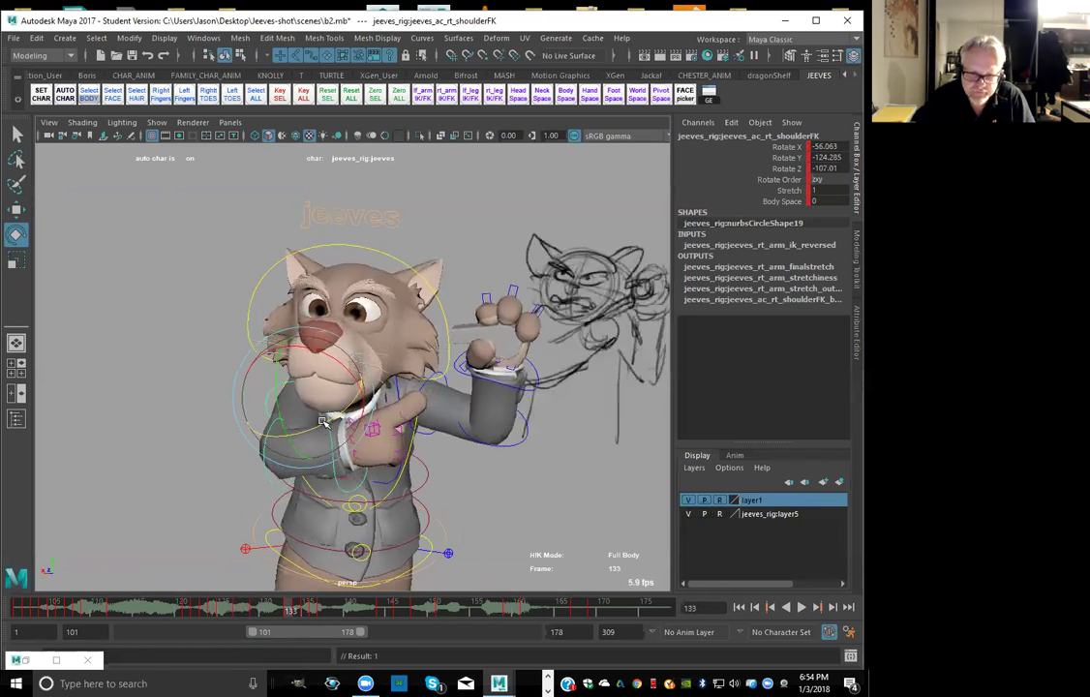
key(period)
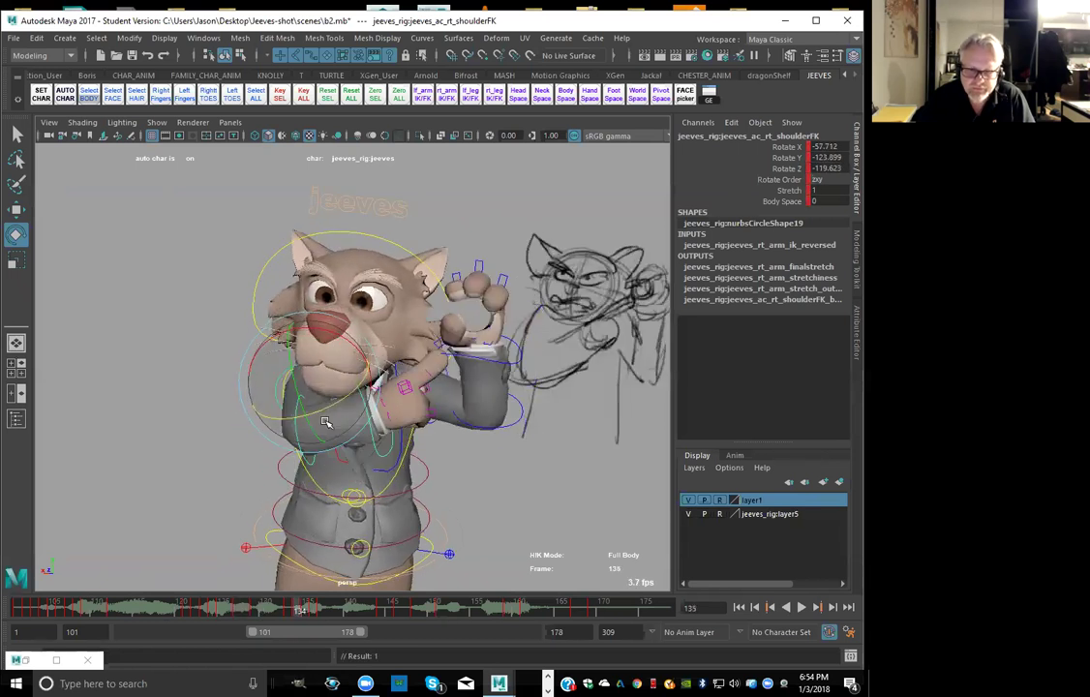
Step back through the right shoulder's keys to frame 123 and play the animation to review its movement
key(comma)
key(comma)
key(comma)
key(comma)
key(comma)
key(comma)
key(comma)
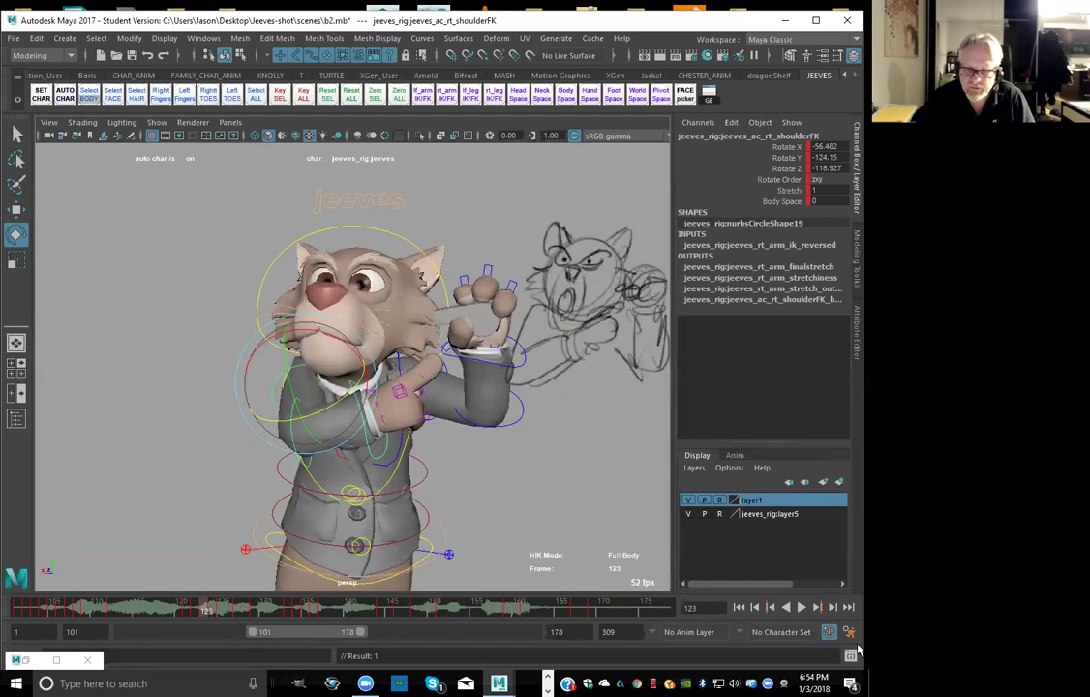
click(802, 607)
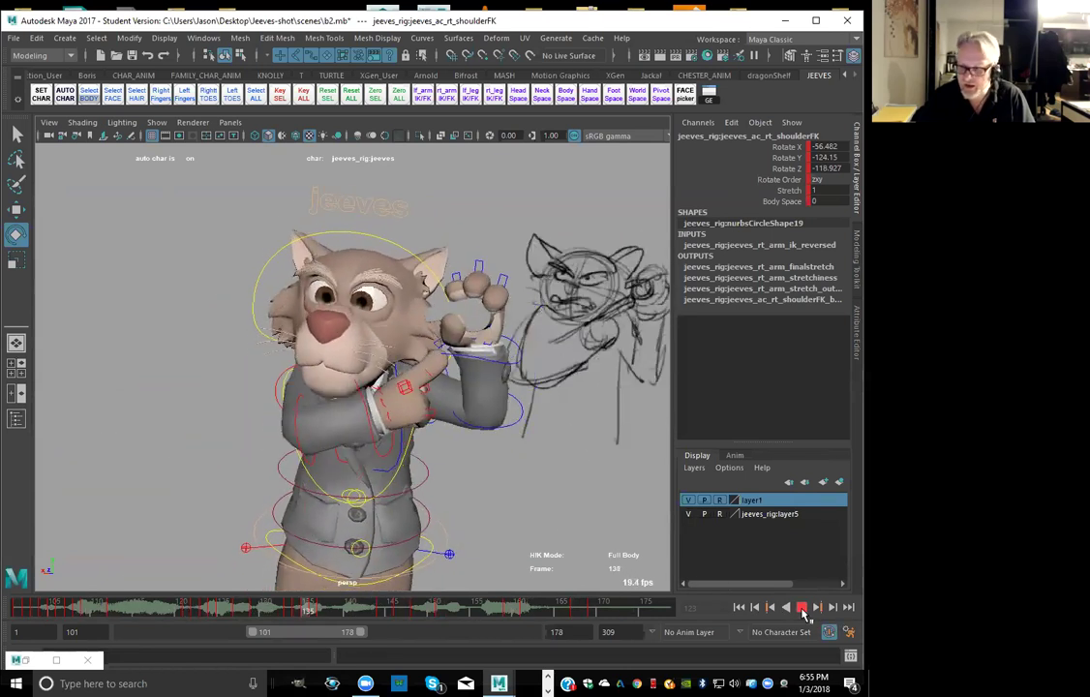
click(803, 609)
Clear the selection and create a playblast of the shot
click(254, 475)
right_click(123, 608)
click(142, 596)
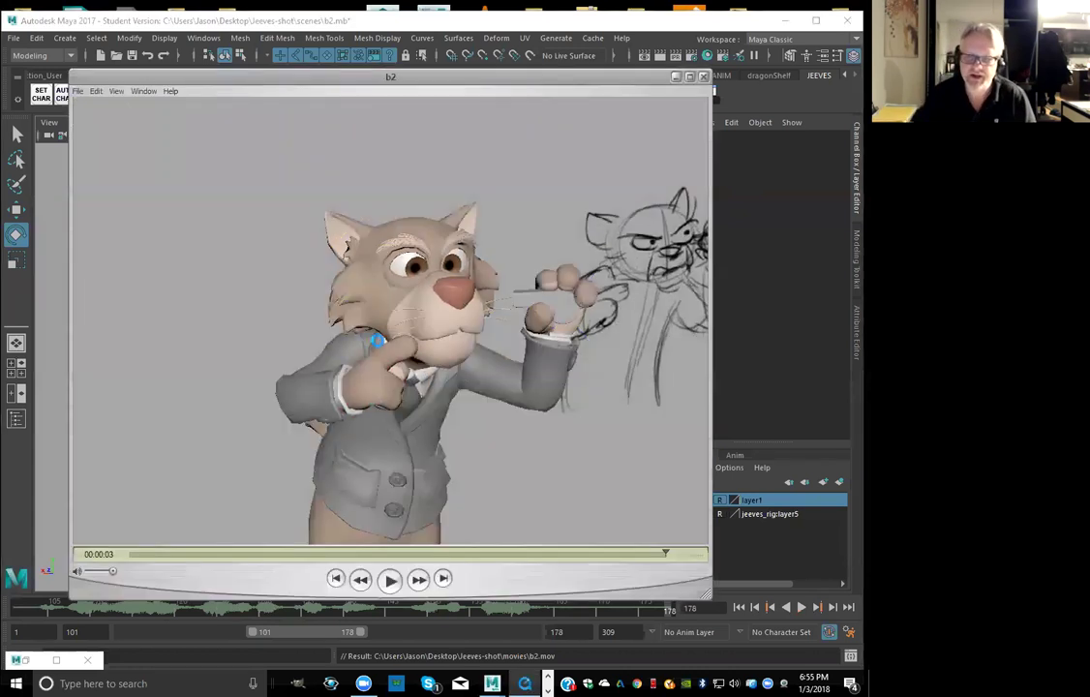
Play the b2 playblast from its start, pause it during the pointing hold, and minimize the player
click(339, 579)
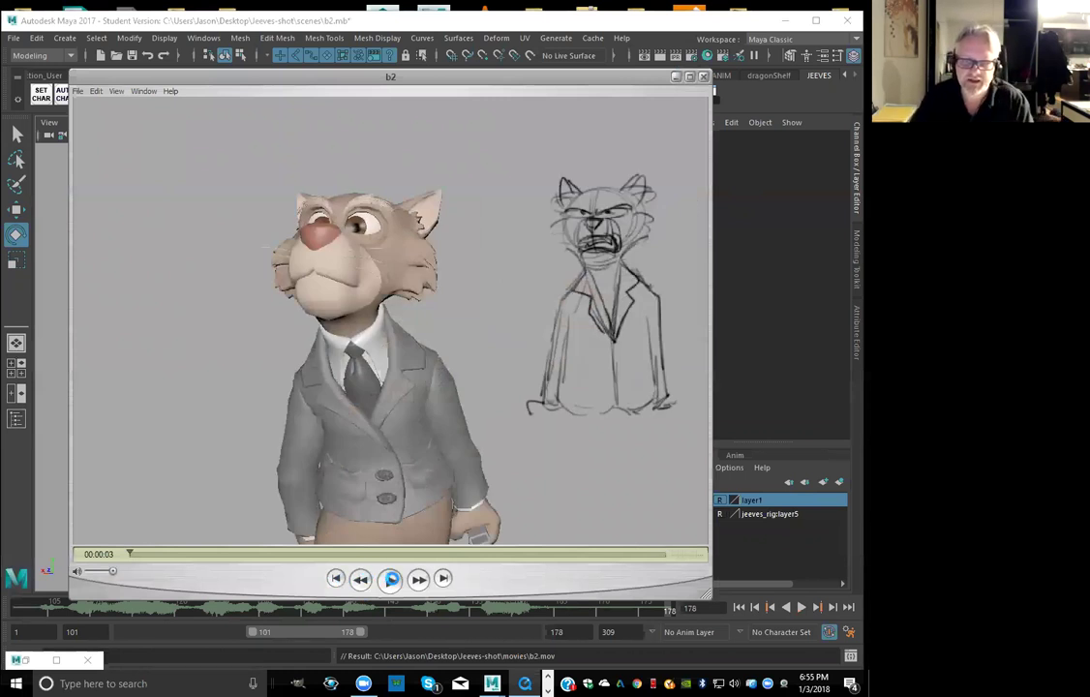
click(391, 579)
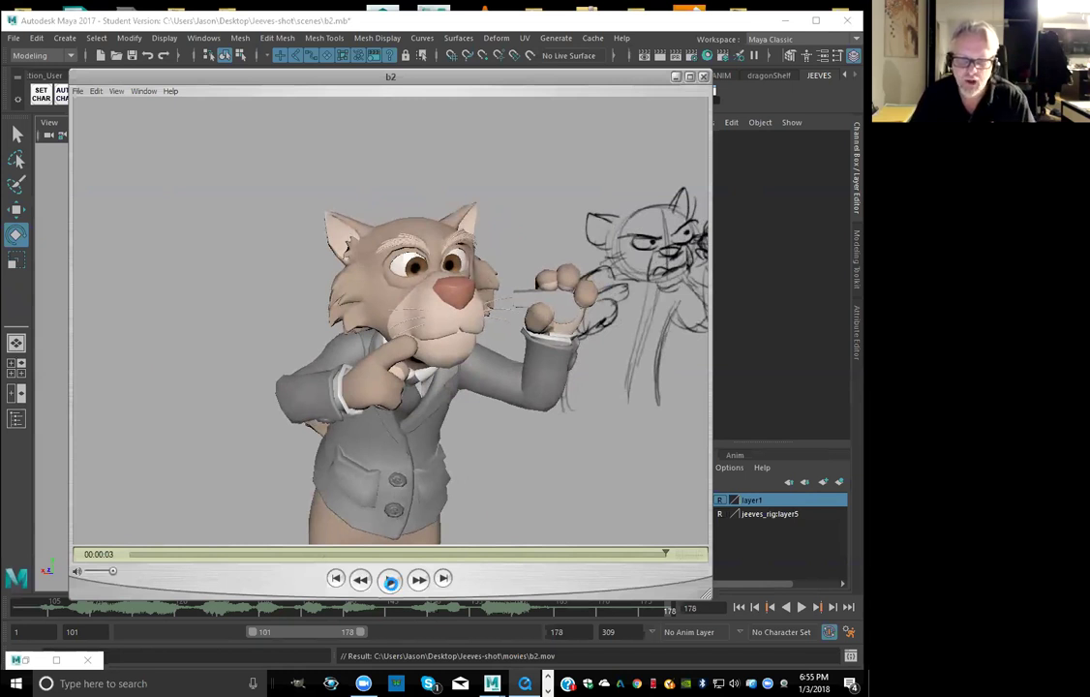
click(390, 580)
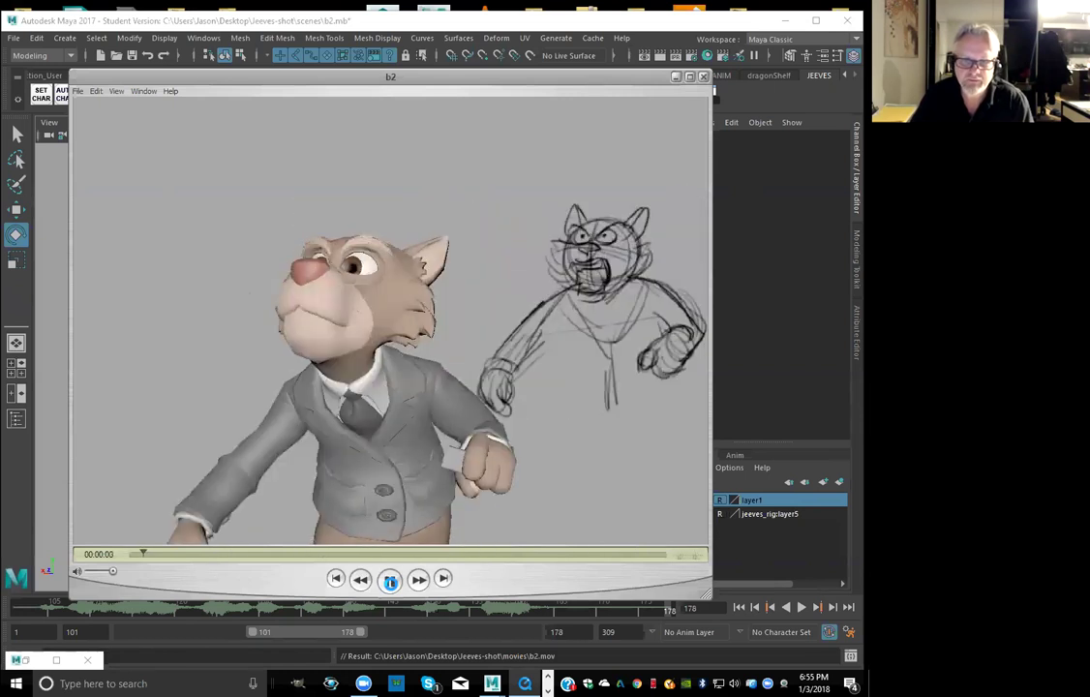
click(390, 580)
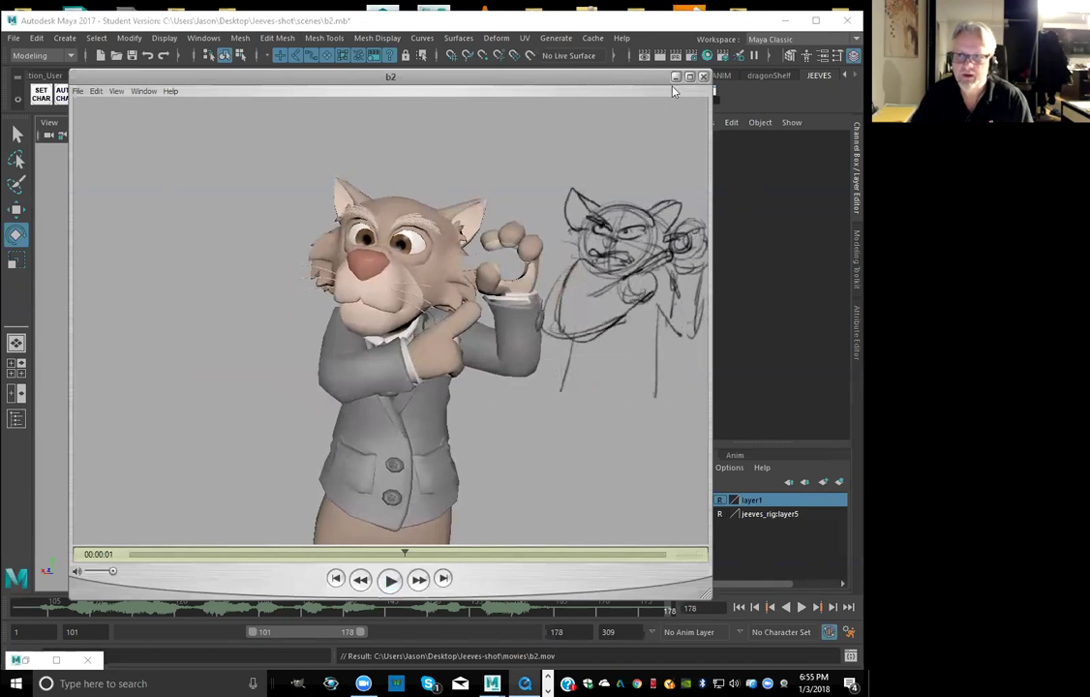
click(675, 77)
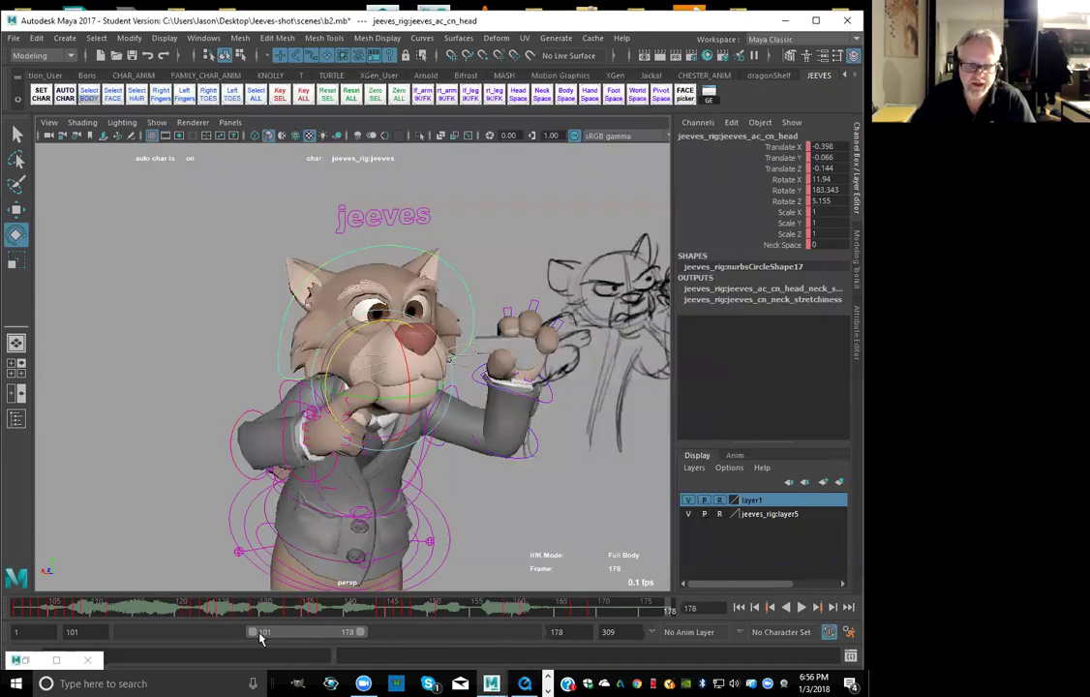
Tilt the head control slightly downward around frame 124, after comparing the neighbouring frames
click(214, 606)
mouse_move(206, 607)
mouse_down()
mouse_move(156, 609)
mouse_move(216, 617)
mouse_up()
key(alt+comma)
key(alt+comma)
key(alt+period)
key(alt+period)
key(alt+period)
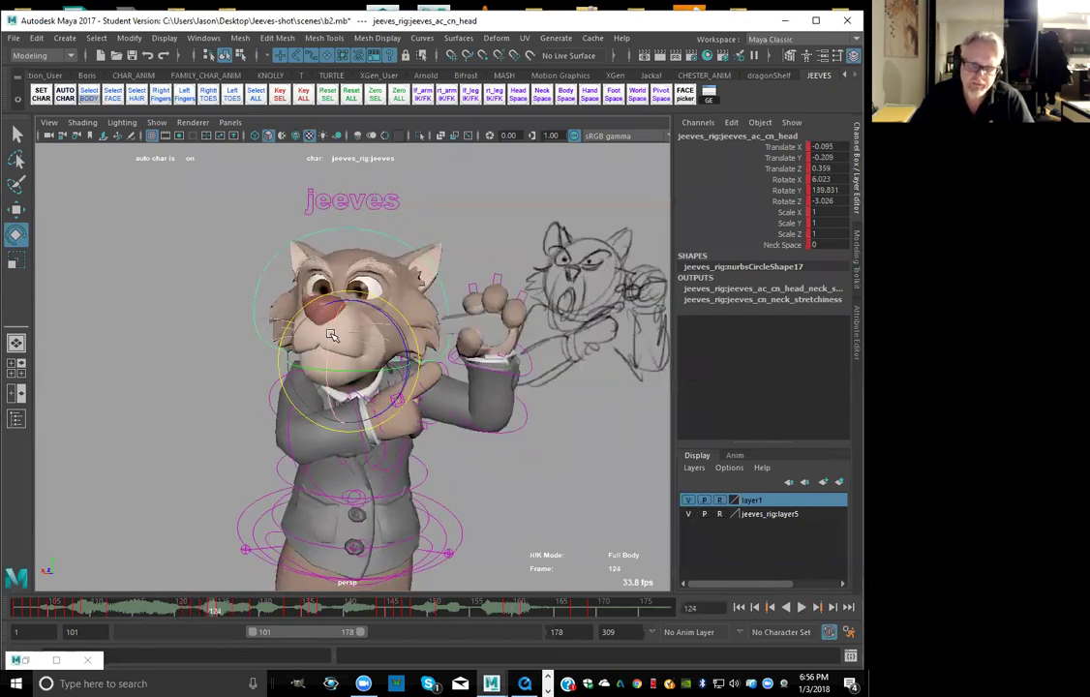
drag(330, 337, 332, 358)
Step back and forth through the frames following frame 124 to examine the head's downward movement
key(alt+comma)
key(alt+comma)
key(alt+period)
key(alt+period)
key(alt+period)
key(alt+period)
key(alt+comma)
key(alt+comma)
key(alt+period)
key(alt+period)
key(alt+period)
key(alt+period)
Key the head's rotation at frame 130 with a Rotate X of about 13 and compare the neighbouring keys
mouse_move(168, 615)
mouse_down()
mouse_move(311, 610)
mouse_move(267, 610)
mouse_move(286, 614)
mouse_up()
click(268, 614)
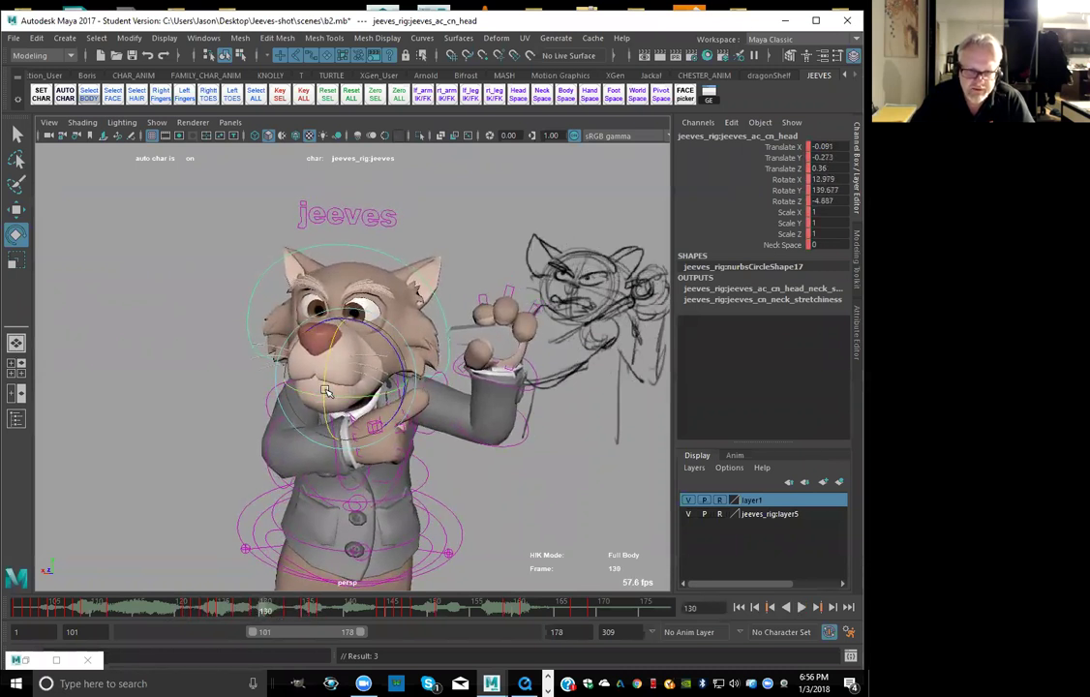
key(shift+e)
key(period)
key(comma)
key(period)
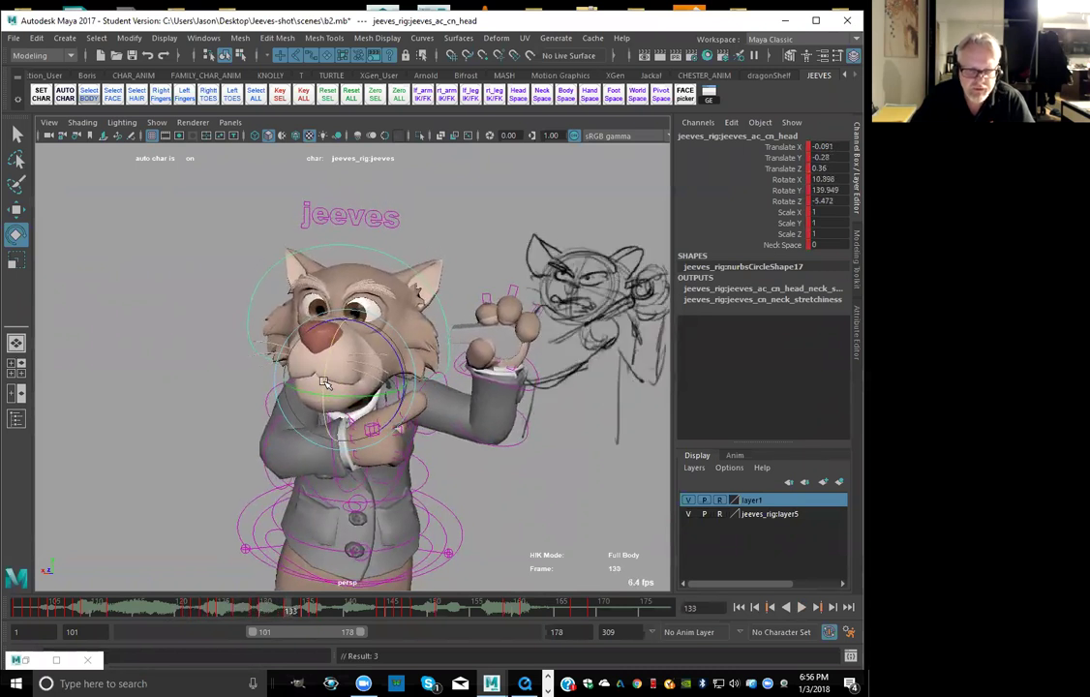
Rotate the head to a Rotate X of about 9.5 at frame 133, key it and compare the neighbouring keys
drag(324, 380, 325, 386)
key(shift+e)
key(period)
key(comma)
key(comma)
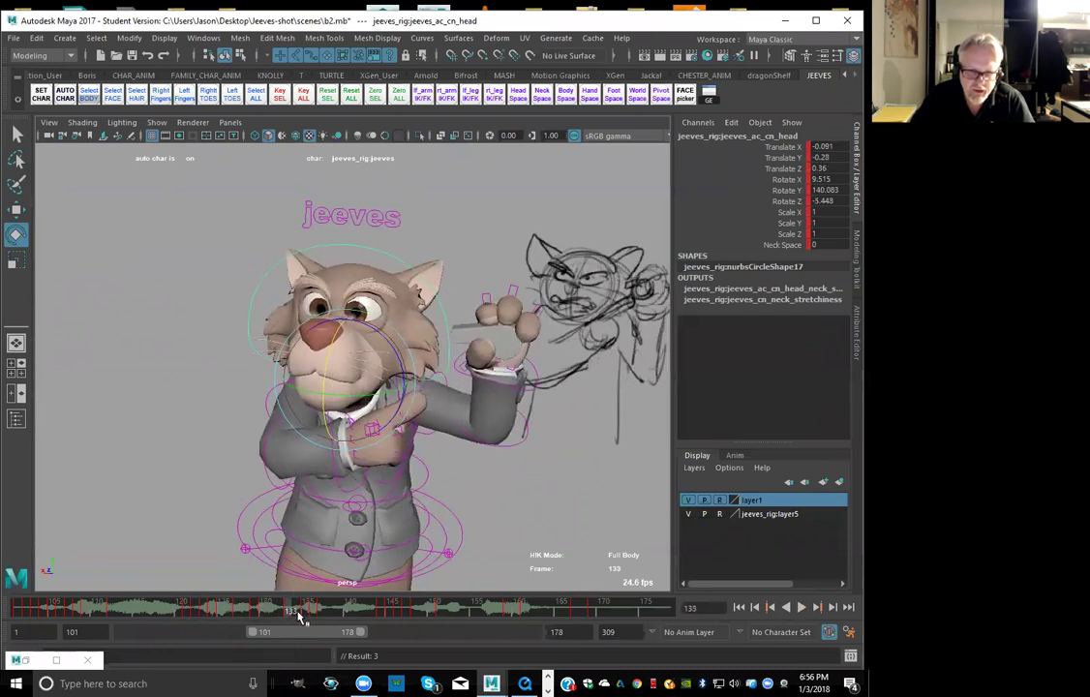
Tilt the head to a Rotate X of about 14.1 at frame 134 and step back through the earlier keys
click(300, 614)
key(comma)
key(comma)
key(comma)
key(comma)
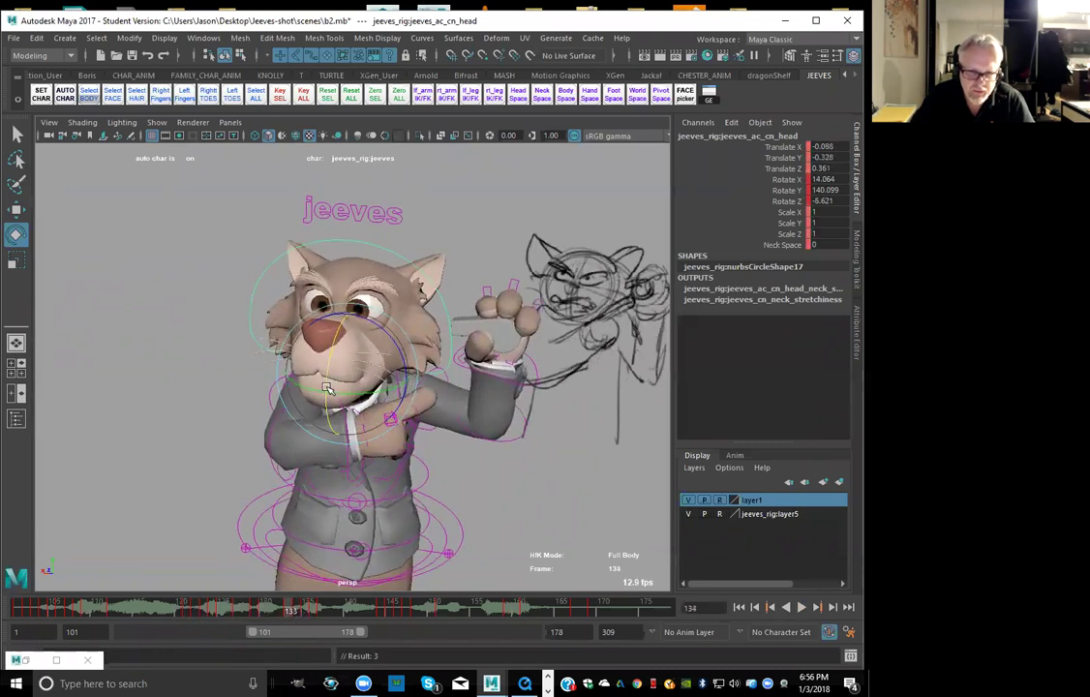
Step frame by frame through the pointing hold up to frame 144 to examine the head's movement
key(alt+period)
key(alt+period)
key(alt+period)
key(alt+period)
key(alt+period)
key(alt+period)
key(alt+period)
key(alt+period)
key(alt+period)
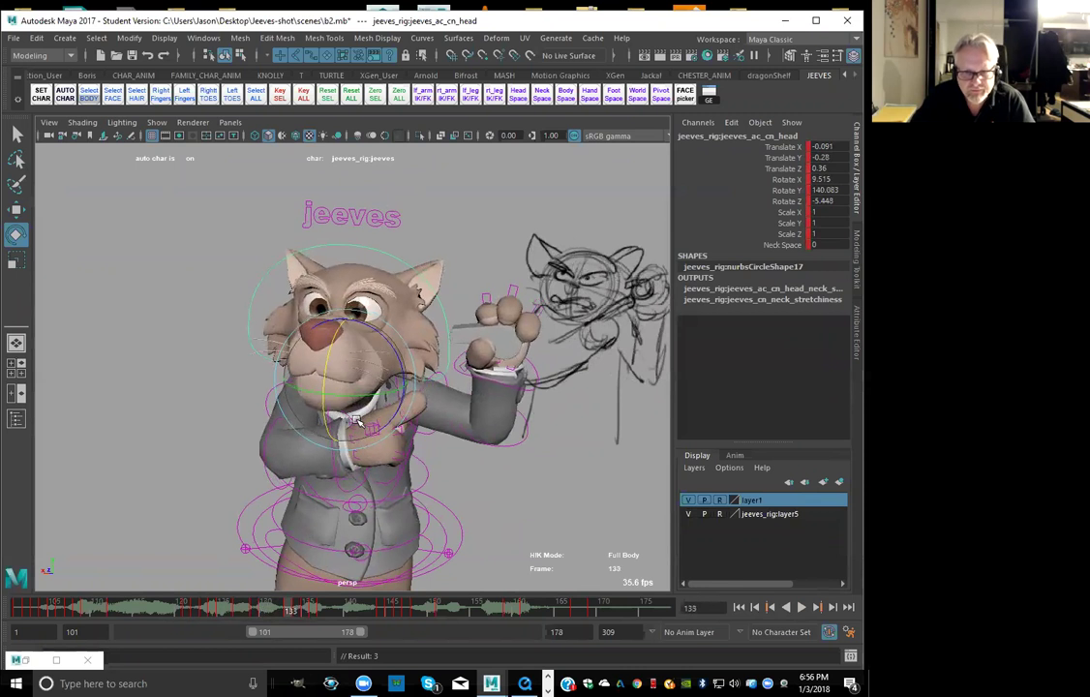
key(alt+period)
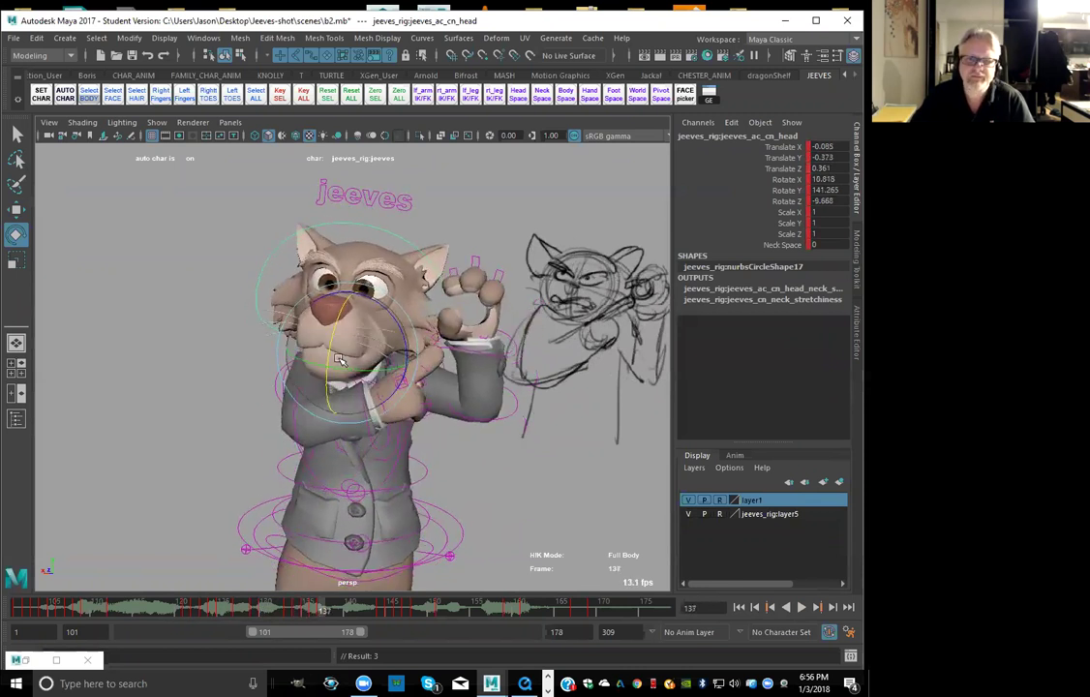
key(alt+period)
key(alt+period)
key(alt+period)
key(alt+period)
key(alt+period)
key(alt+period)
key(alt+period)
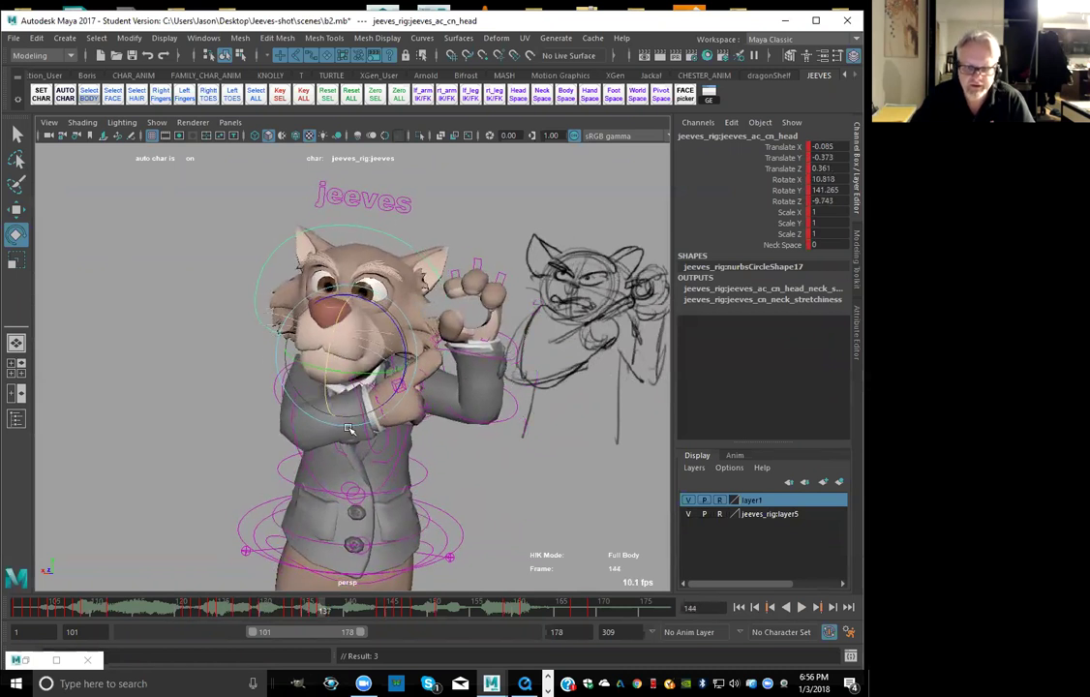
Rotate the head to a Rotate X of about 9 at frame 139 and scrub back to compare frames 123 and 124
drag(273, 610, 344, 613)
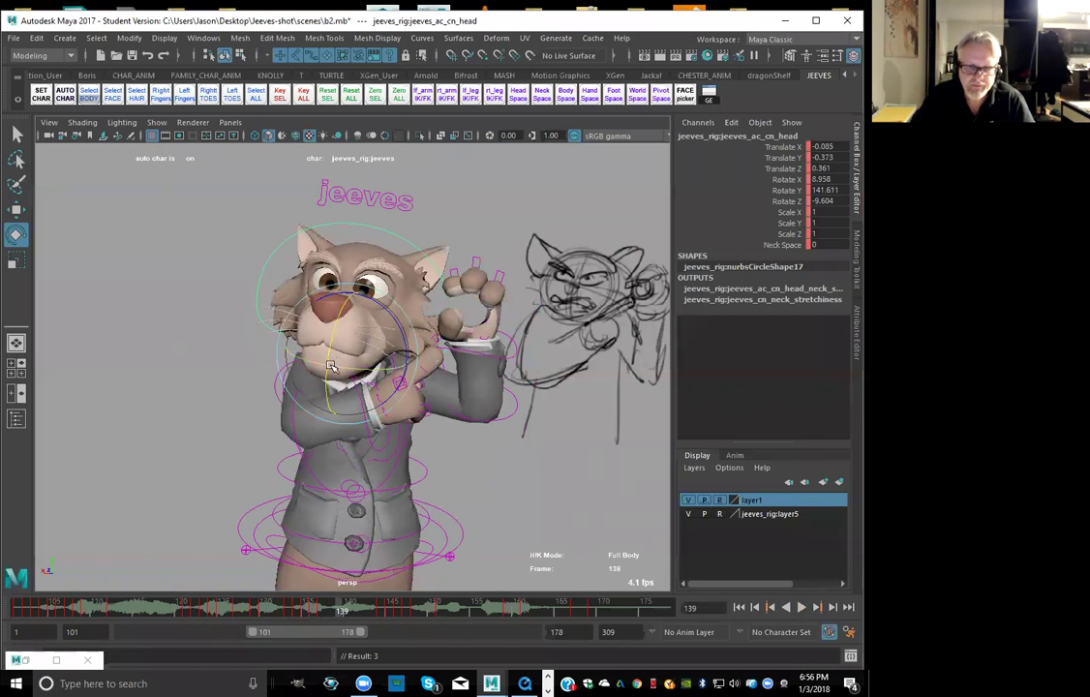
drag(343, 611, 384, 611)
mouse_move(318, 614)
mouse_down()
mouse_move(397, 614)
mouse_move(219, 621)
mouse_move(341, 607)
mouse_move(182, 609)
mouse_move(224, 610)
mouse_move(215, 608)
mouse_up()
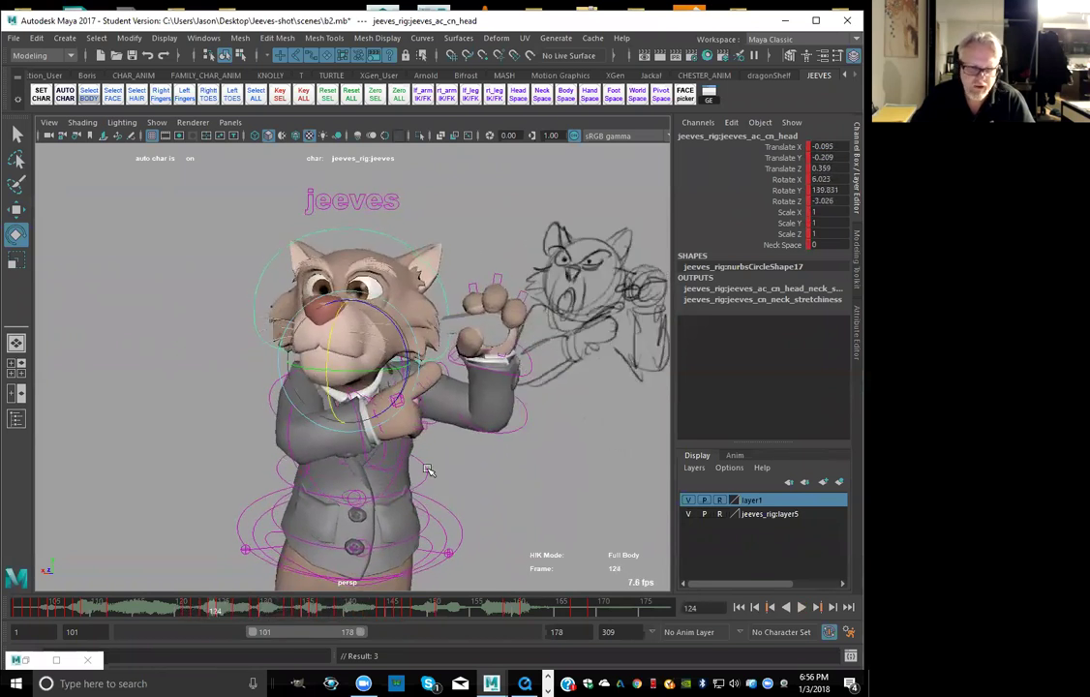
key(alt+comma)
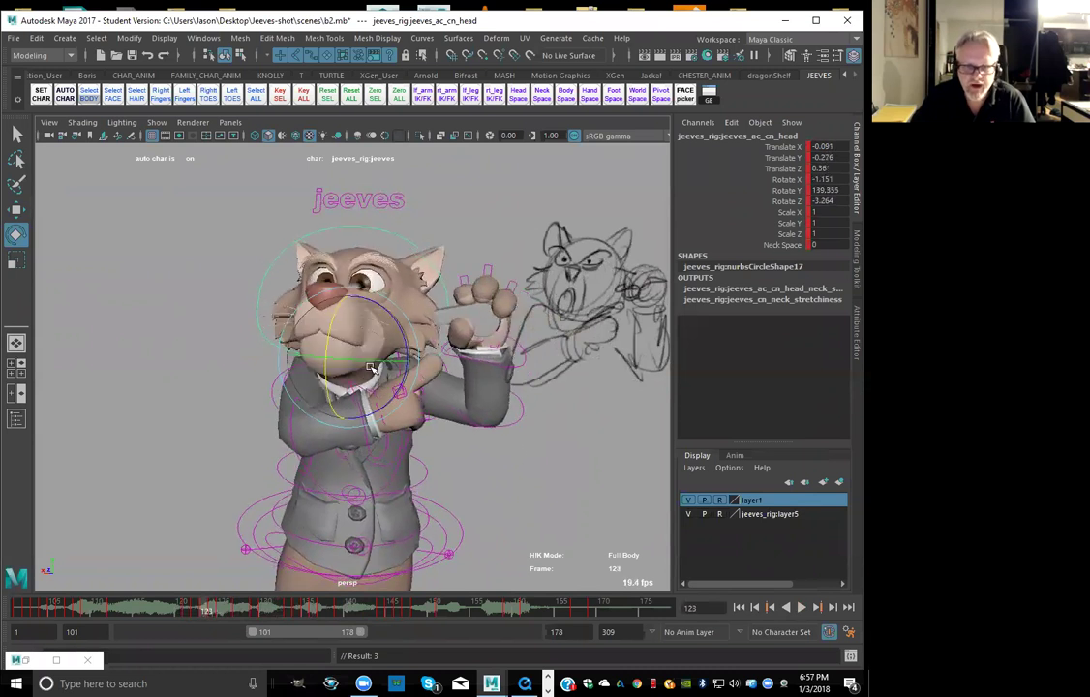
key(alt+period)
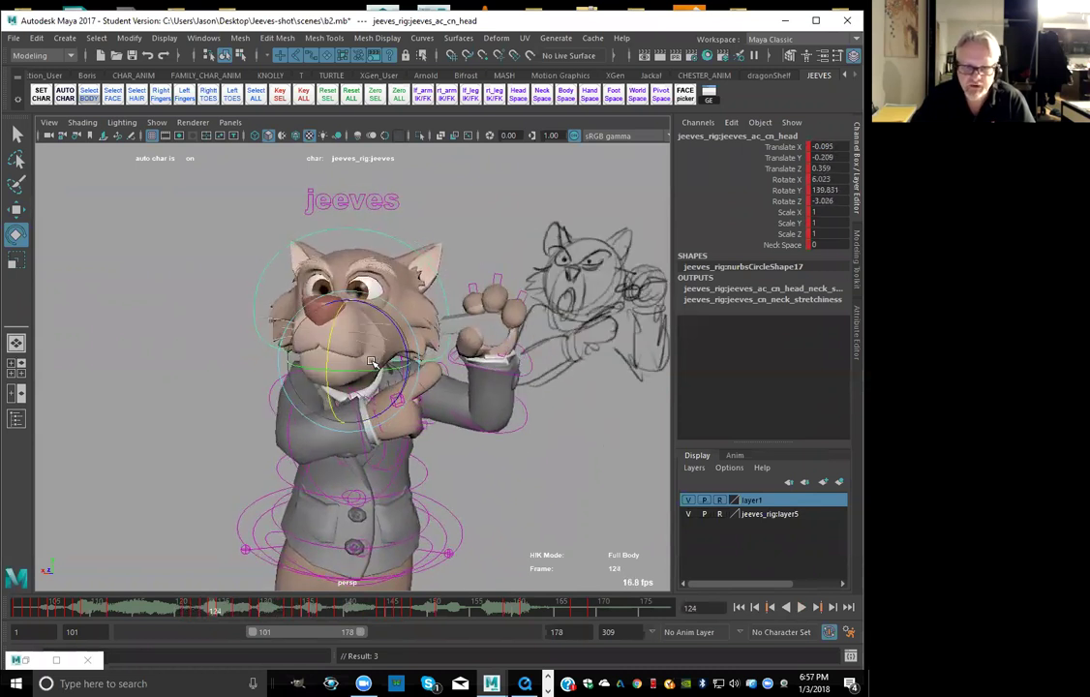
Turn the head to a Rotate Y of about 136.2 at frame 123, key it and compare the neighbouring frames
drag(177, 612, 204, 618)
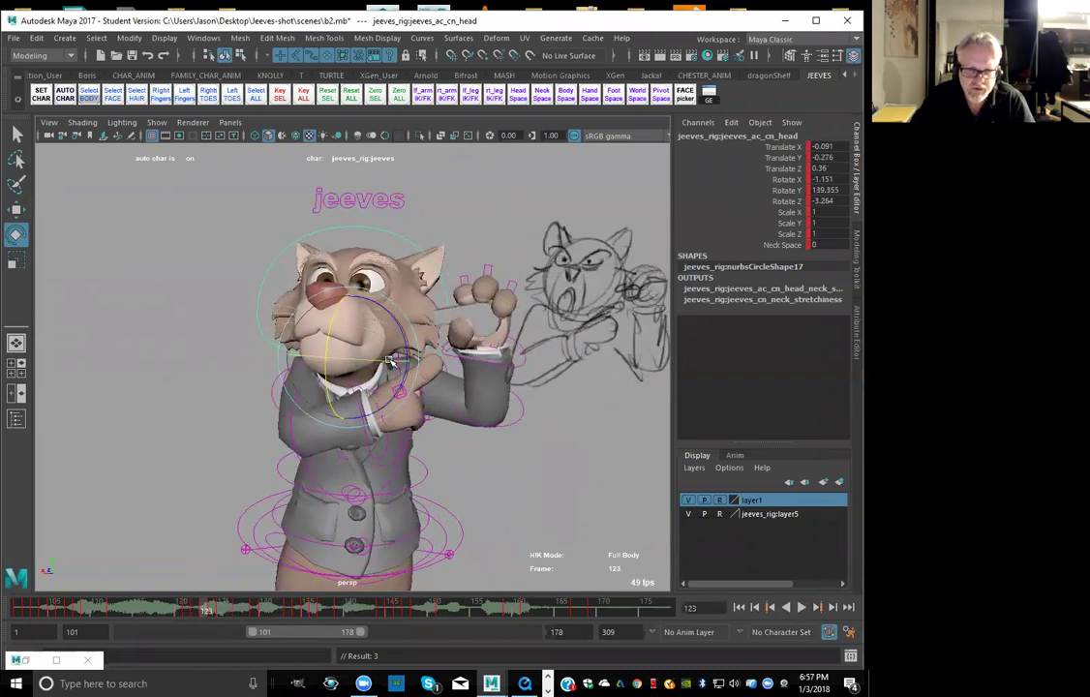
key(shift+e)
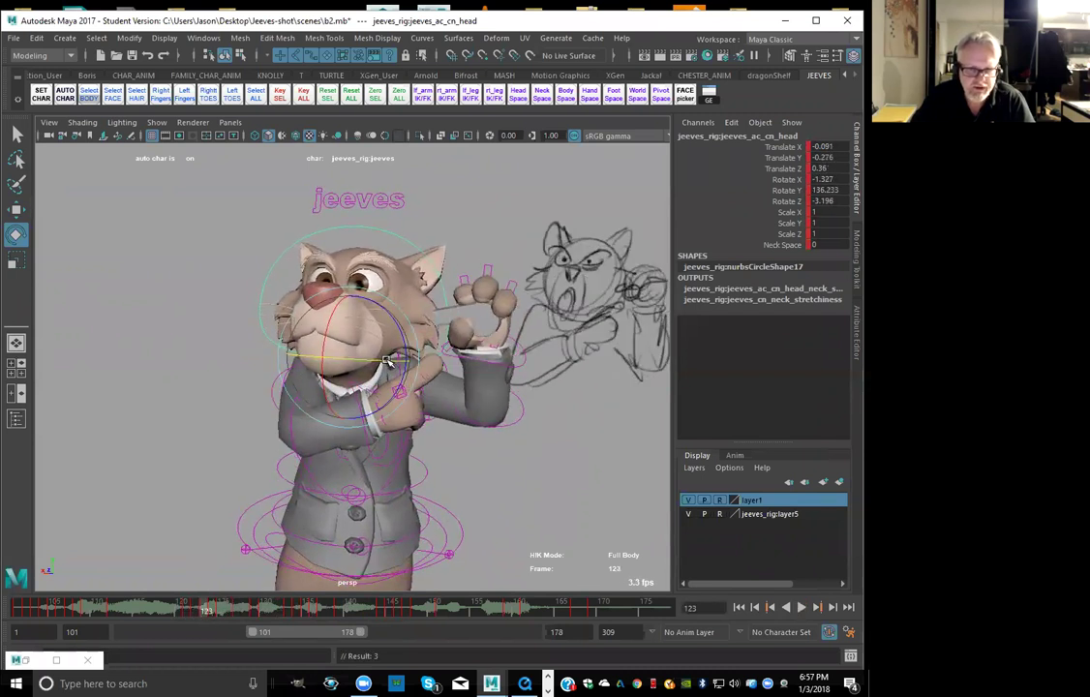
key(alt+comma)
key(alt+comma)
key(alt+period)
key(alt+period)
key(alt+period)
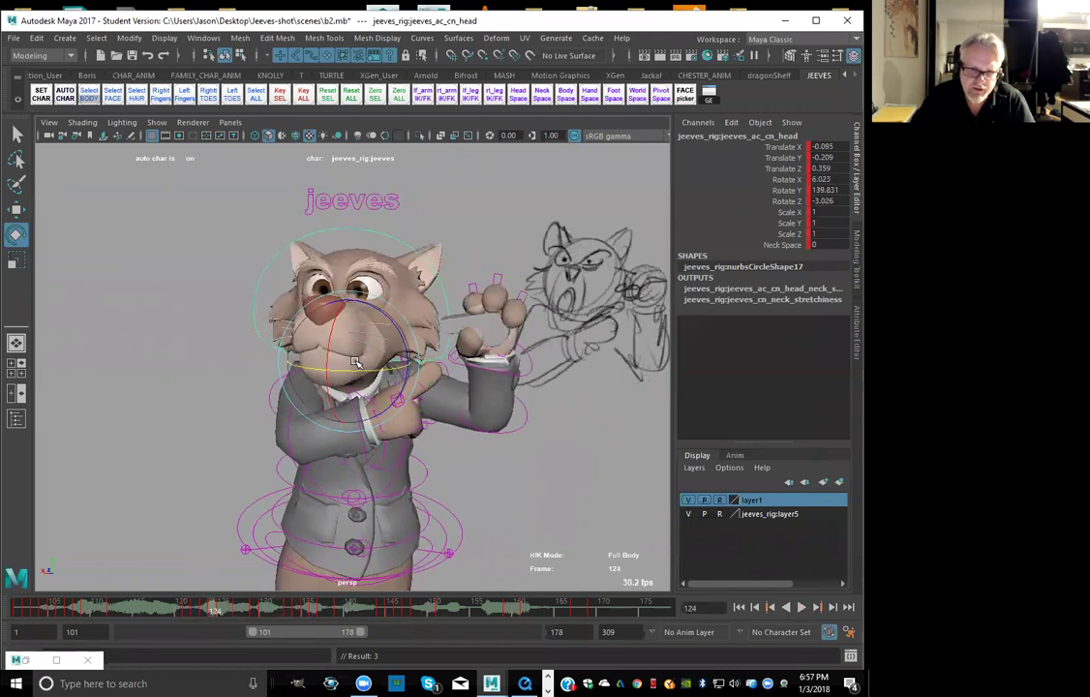
Turn the head to a Rotate Y of about 136.3 at frame 124, key it and compare the preceding frames
drag(354, 370, 349, 369)
key(shift+e)
key(alt+comma)
key(alt+comma)
key(alt+period)
key(alt+period)
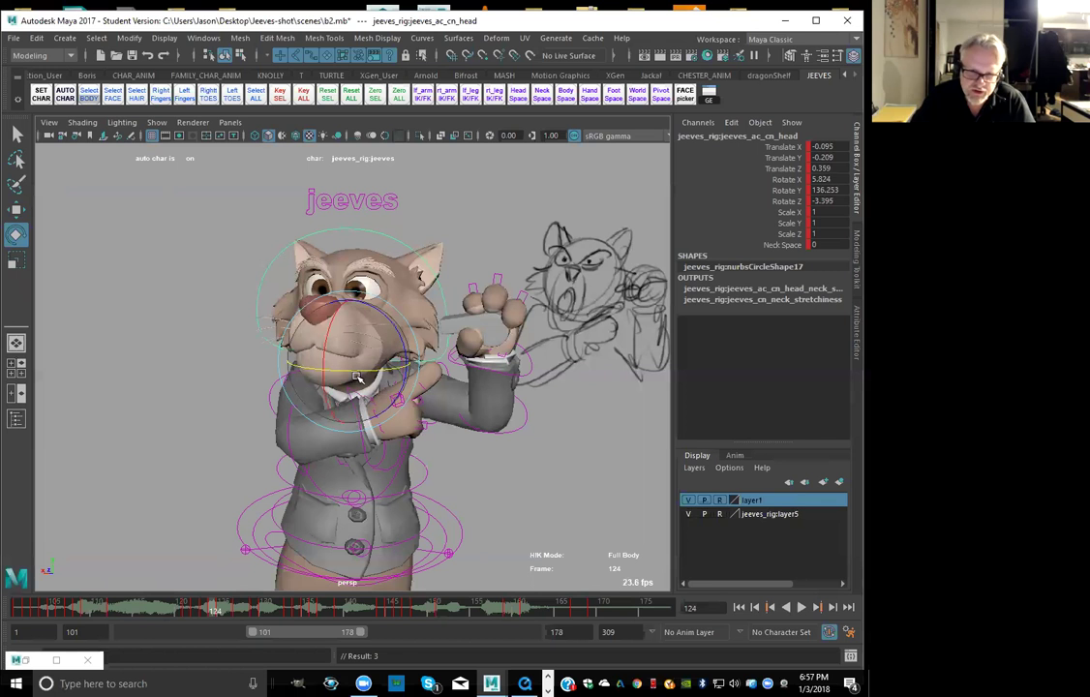
Turn the head slightly a few frames after frame 124, key its rotation and compare the adjacent keys
key(alt+period)
key(alt+period)
key(alt+period)
drag(359, 389, 365, 391)
key(shift+e)
key(comma)
key(period)
key(period)
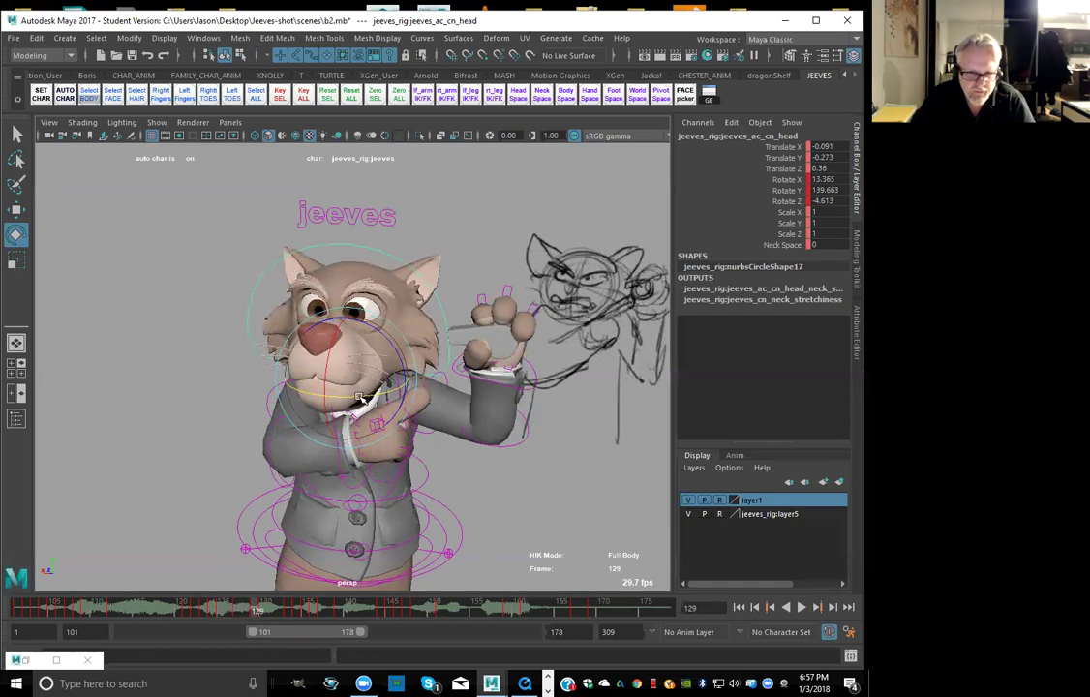
Key the head's rotation at frame 129 and compare it with the neighbouring keys
key(shift+e)
key(comma)
key(comma)
key(period)
key(period)
key(period)
Step frame by frame to the end of the pointing hold and examine the head's transition around frames 145 and 146
key(alt+period)
key(alt+period)
key(alt+period)
key(alt+period)
key(alt+period)
key(alt+period)
key(alt+period)
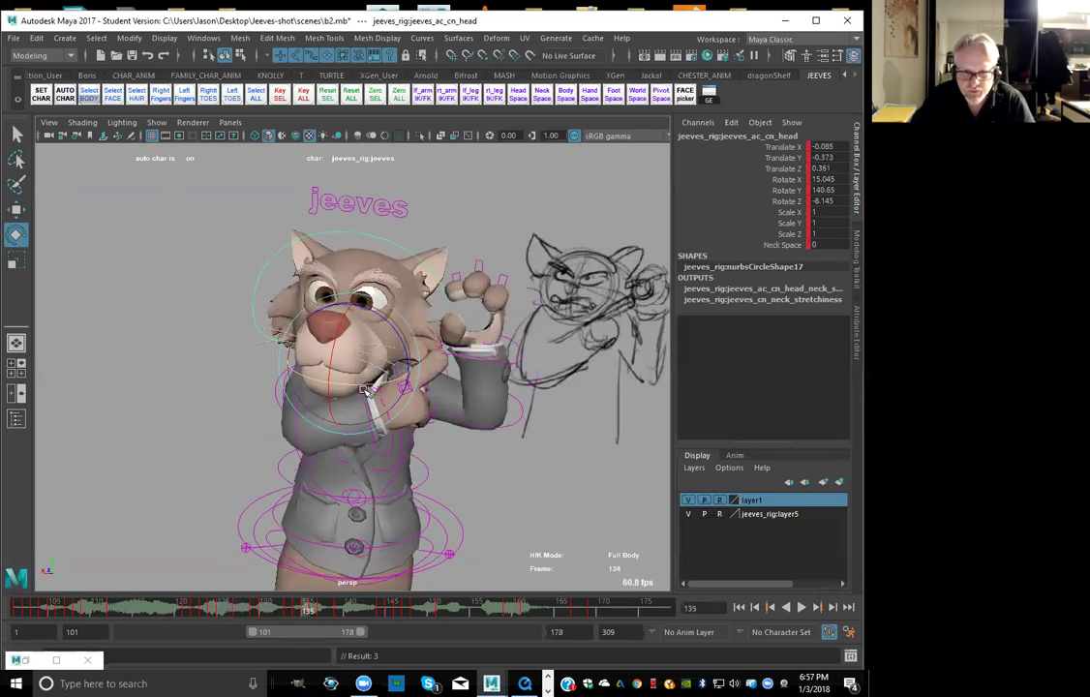
key(alt+period)
key(alt+period)
key(alt+period)
key(alt+period)
key(alt+period)
key(alt+period)
key(alt+period)
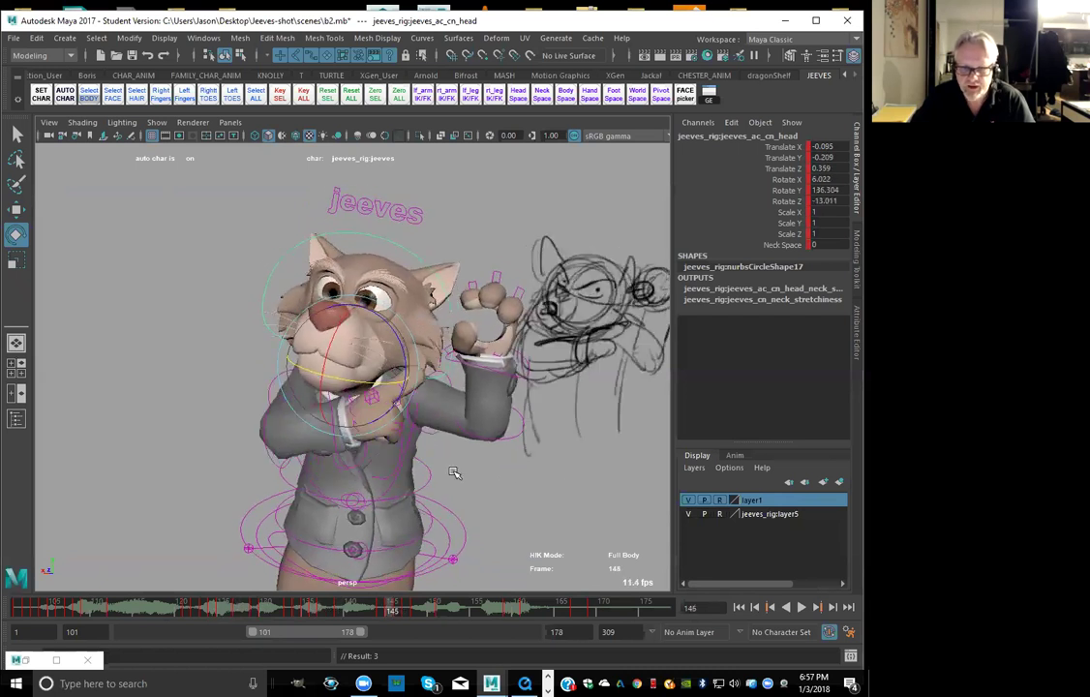
key(alt+period)
key(alt+comma)
key(alt+period)
key(alt+comma)
key(alt+period)
key(alt+comma)
Return to frame 139 and rotate the head to a Rotate X of about 6.4
key(alt+comma)
key(alt+comma)
key(alt+comma)
key(alt+comma)
key(alt+comma)
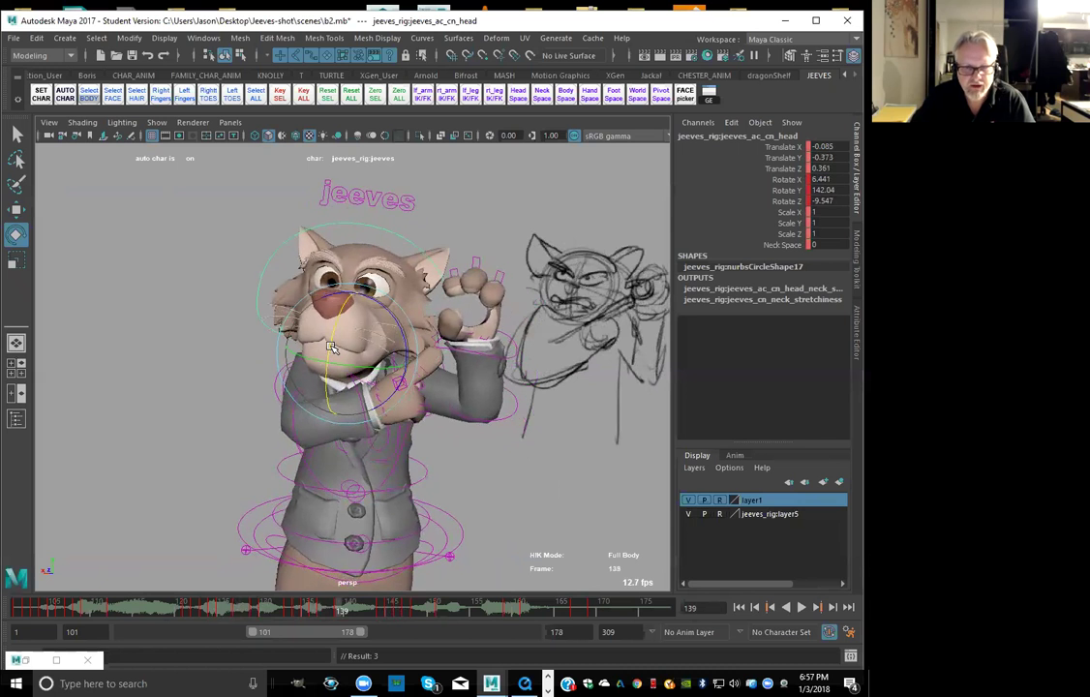
Rotate the head to a Rotate X of about 7.4 at frame 144 and compare the adjacent frames
key(alt+comma)
key(alt+comma)
key(alt+comma)
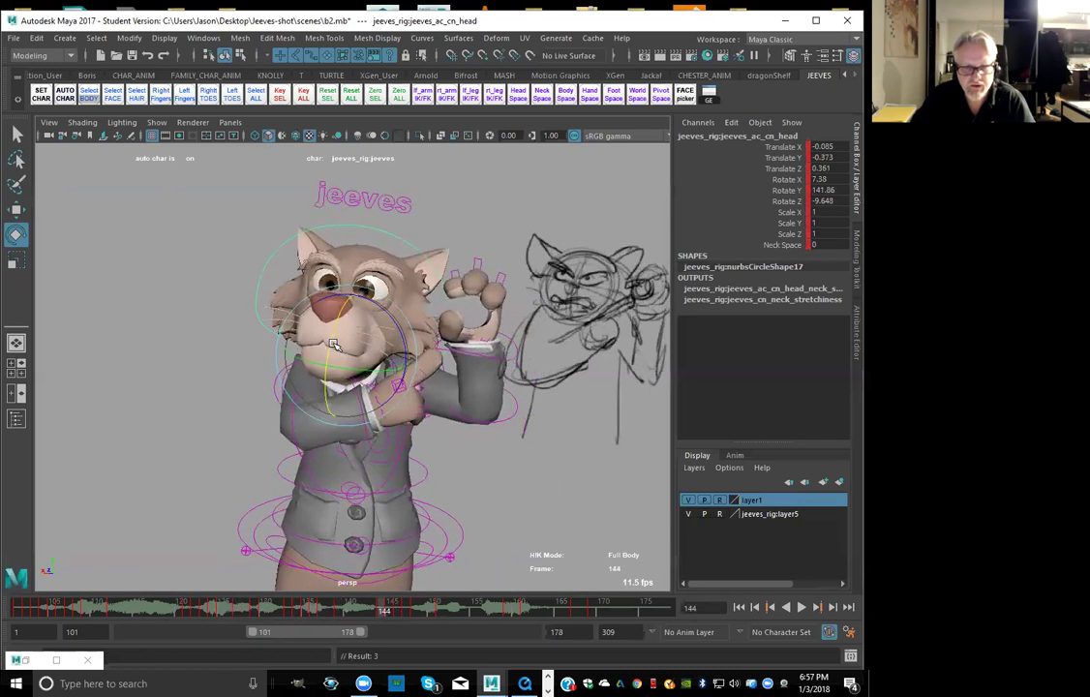
key(alt+period)
Deselect the head control and play the animation to review the head changes, stopping at frame 155
key(alt+v)
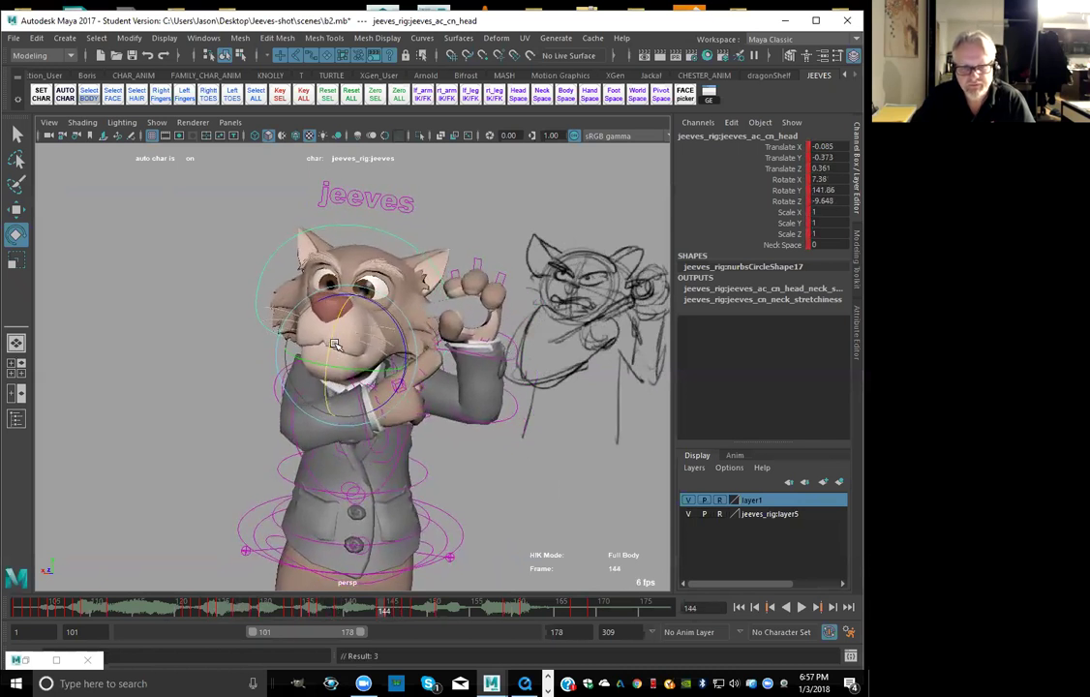
key(alt+v)
click(526, 494)
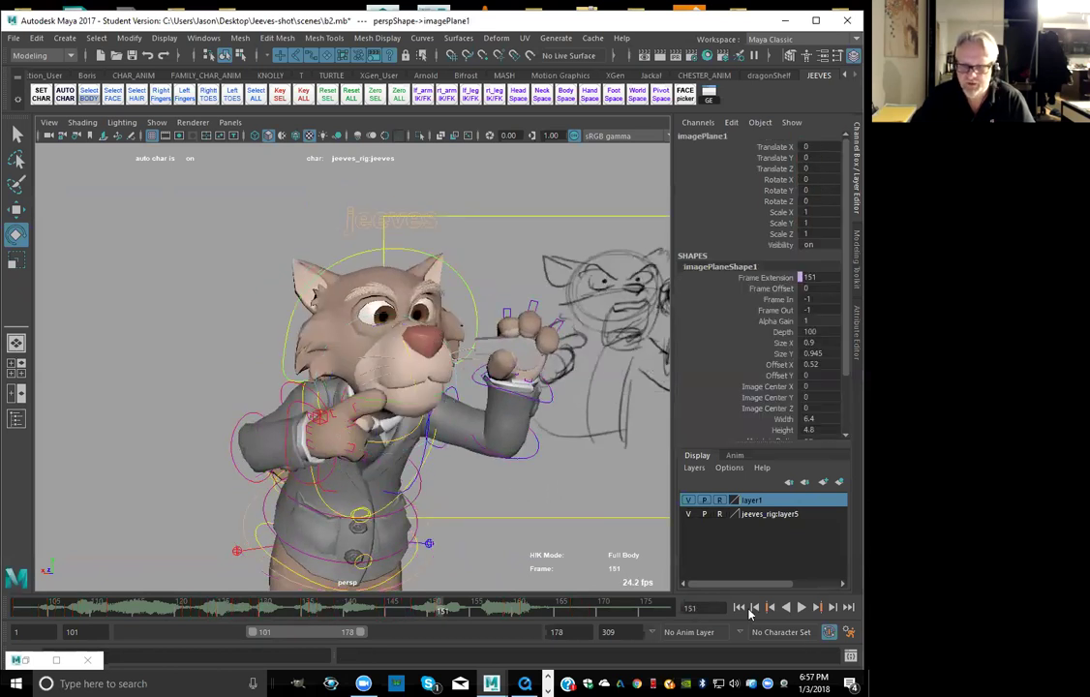
click(802, 607)
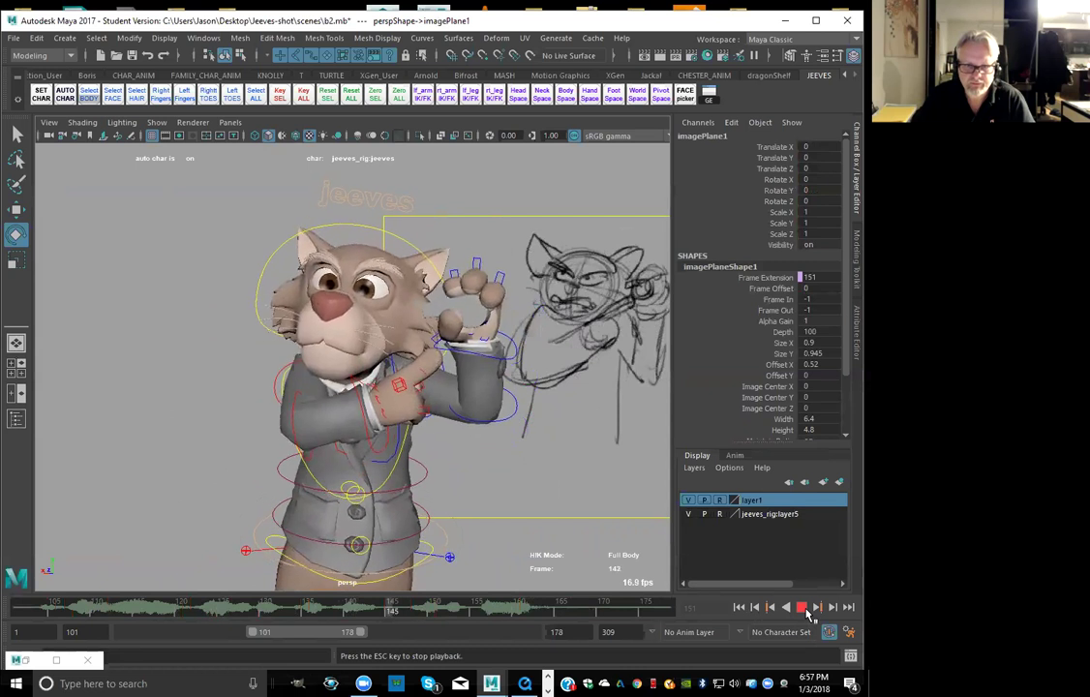
click(803, 608)
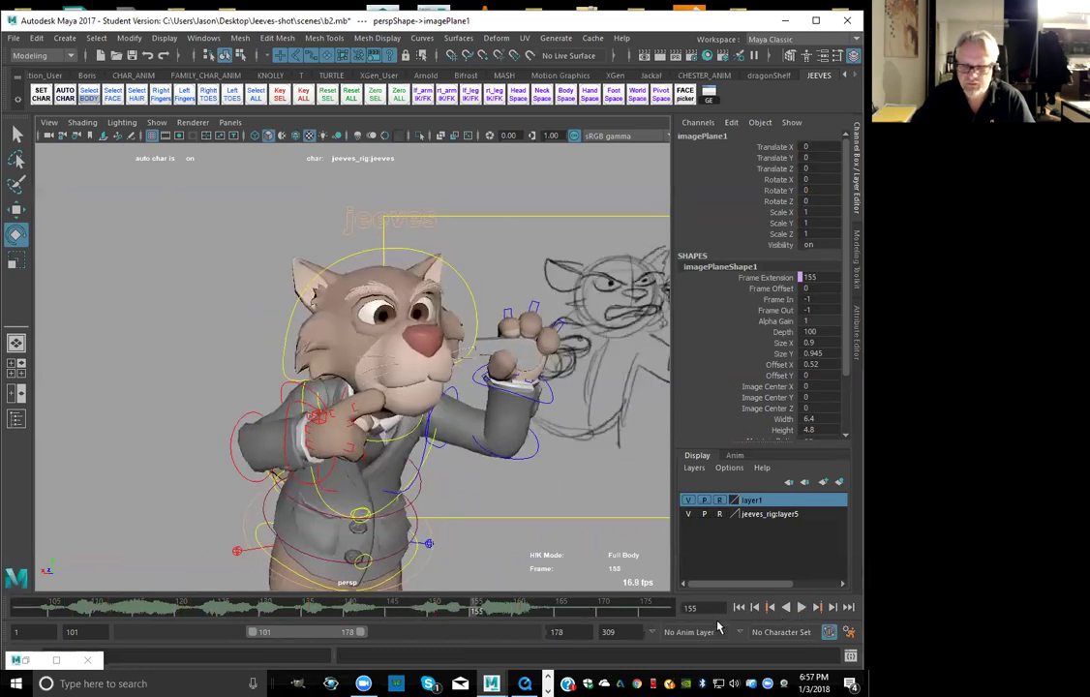
Close the old playblast movie window and create a new playblast of the animation, overwriting b2.mov
right_click(521, 684)
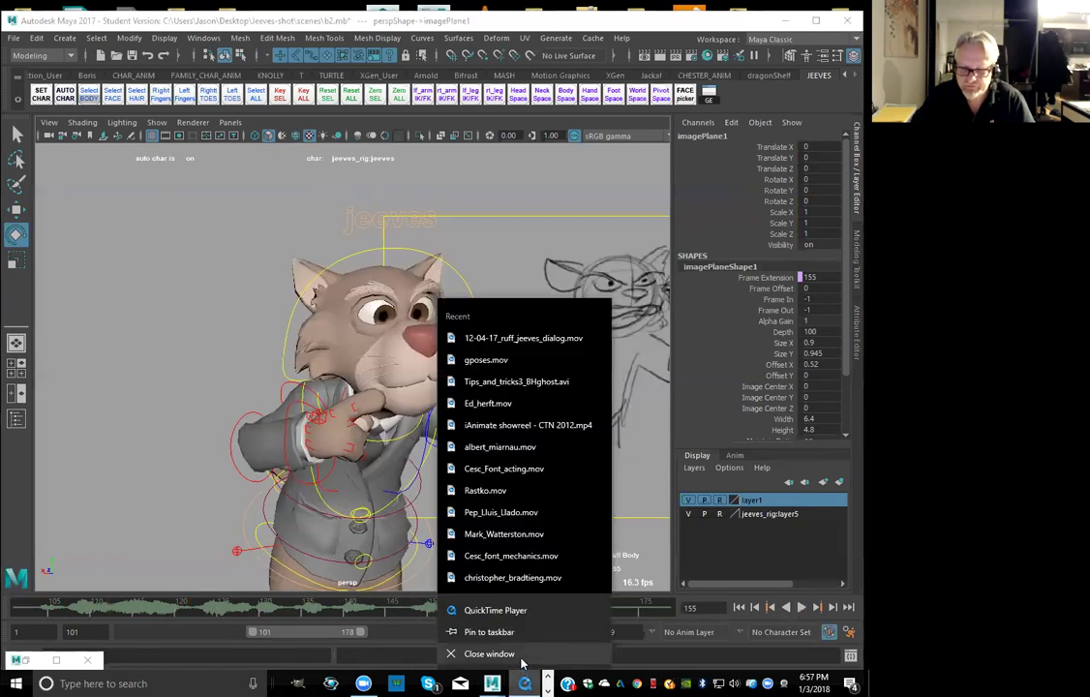
click(519, 652)
click(222, 568)
right_click(224, 612)
click(257, 600)
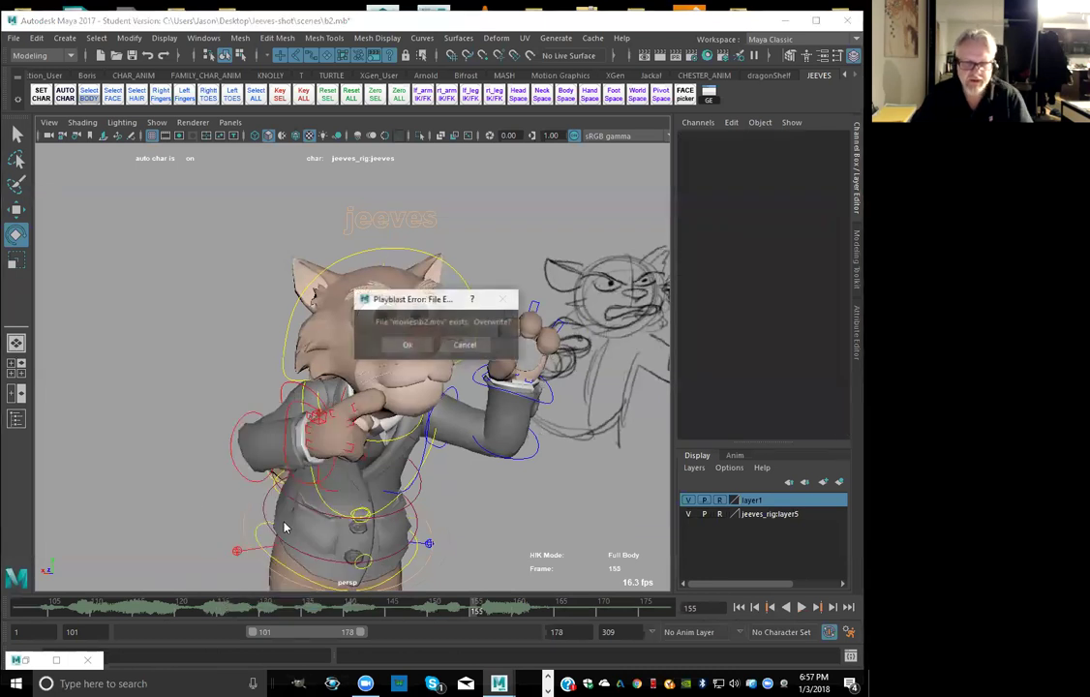
click(408, 345)
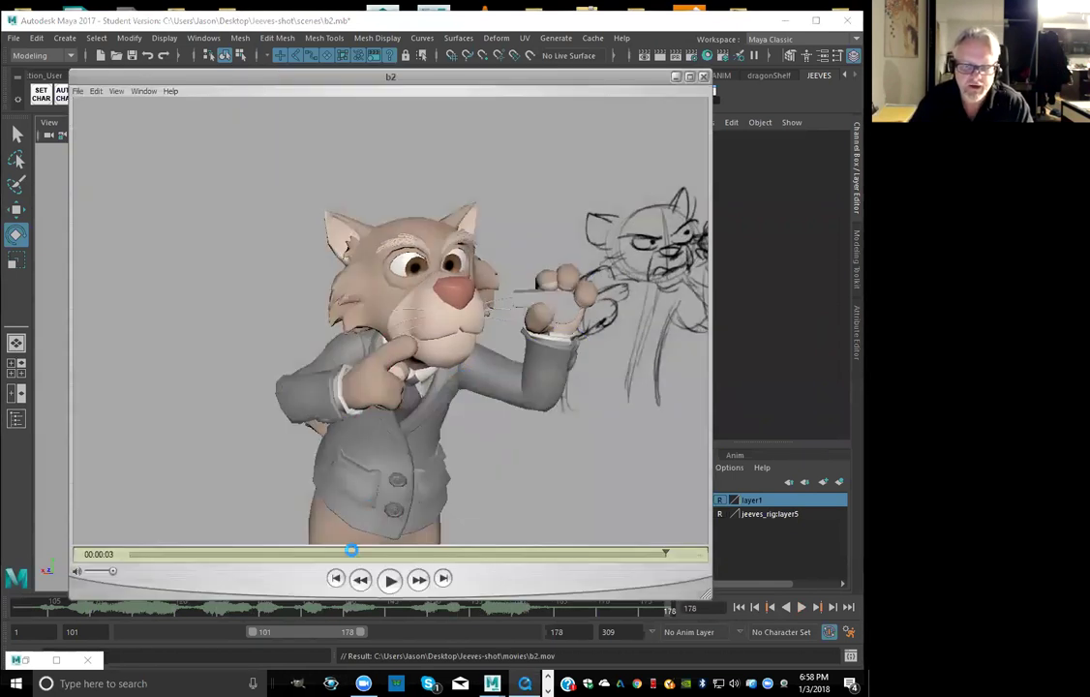
Play the new b2 playblast from the beginning several times to review the head and arm motion
click(336, 578)
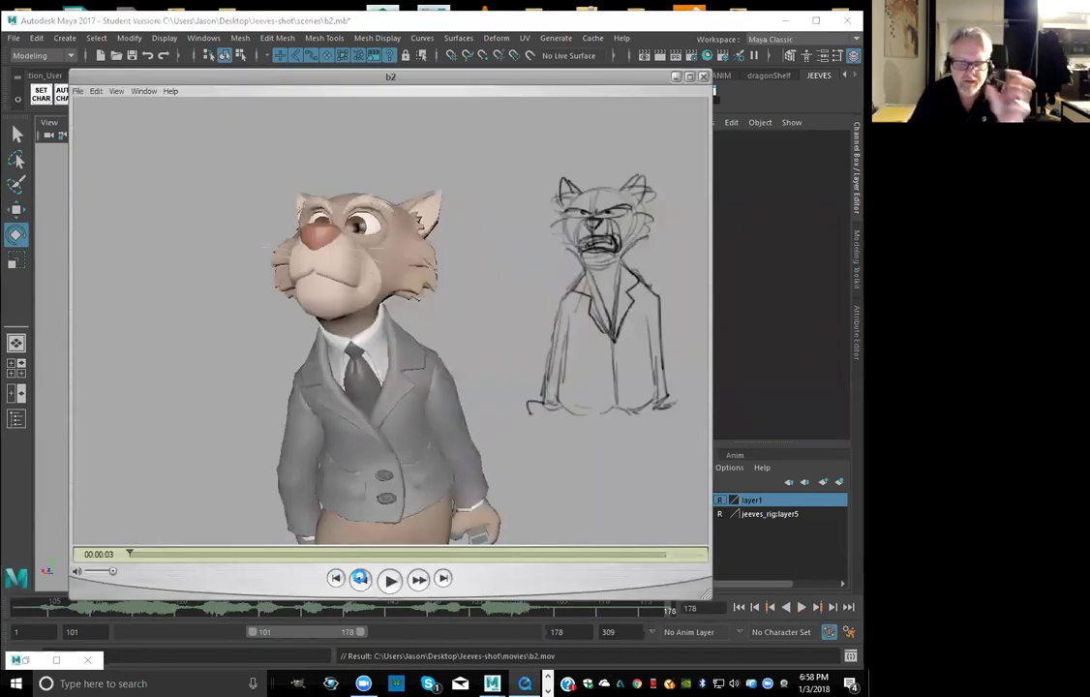
click(391, 579)
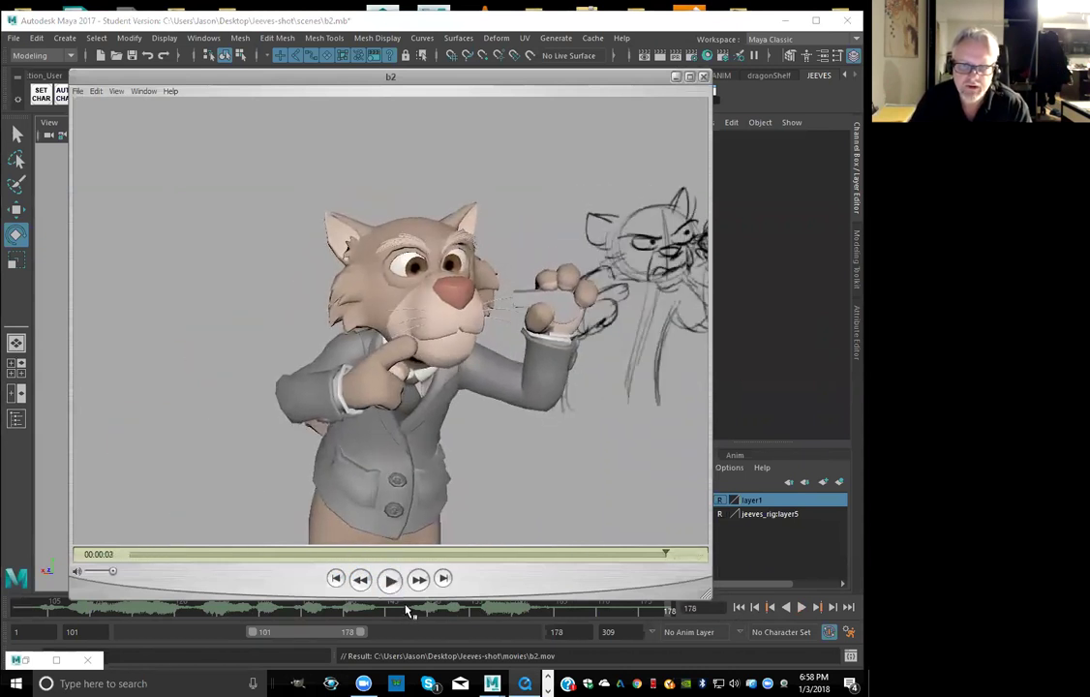
click(391, 580)
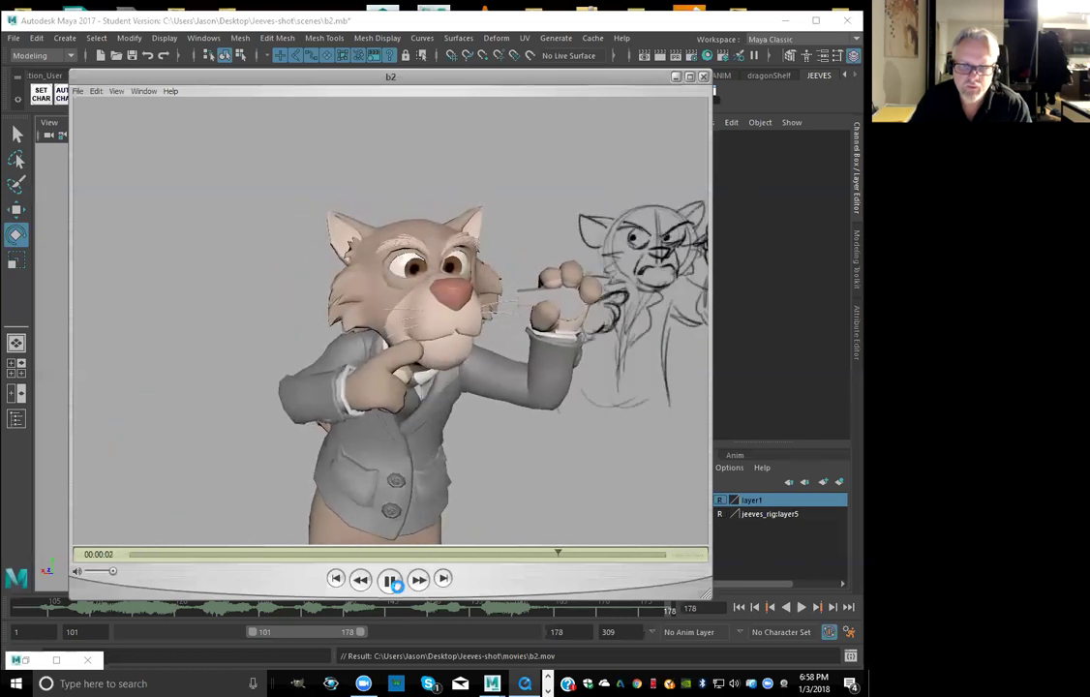
click(391, 579)
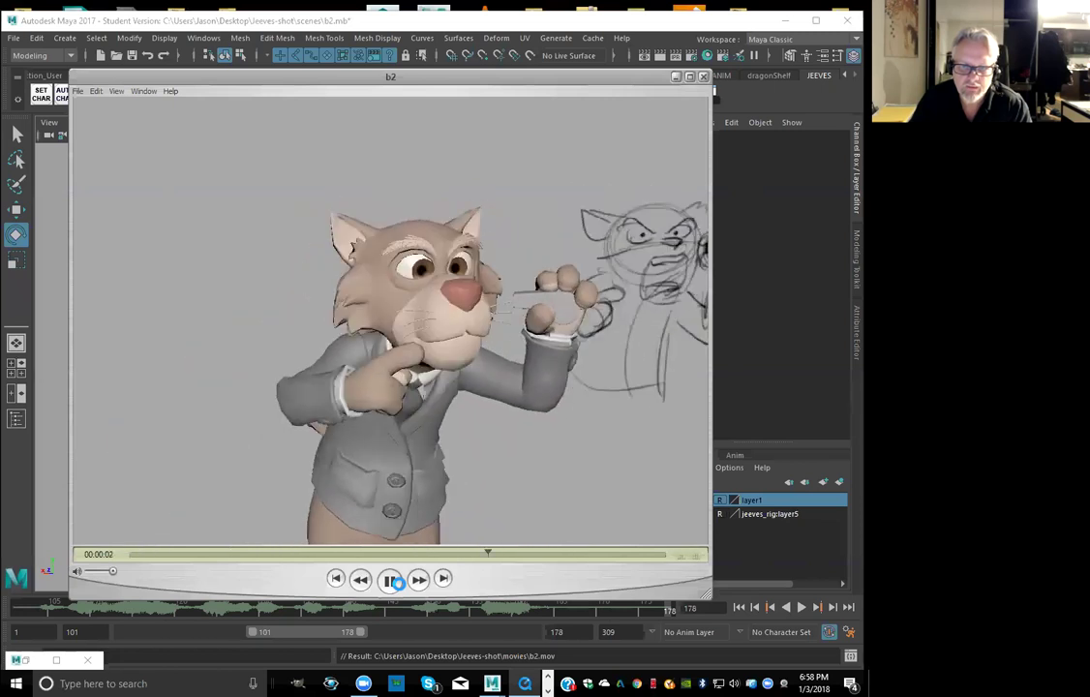
click(392, 580)
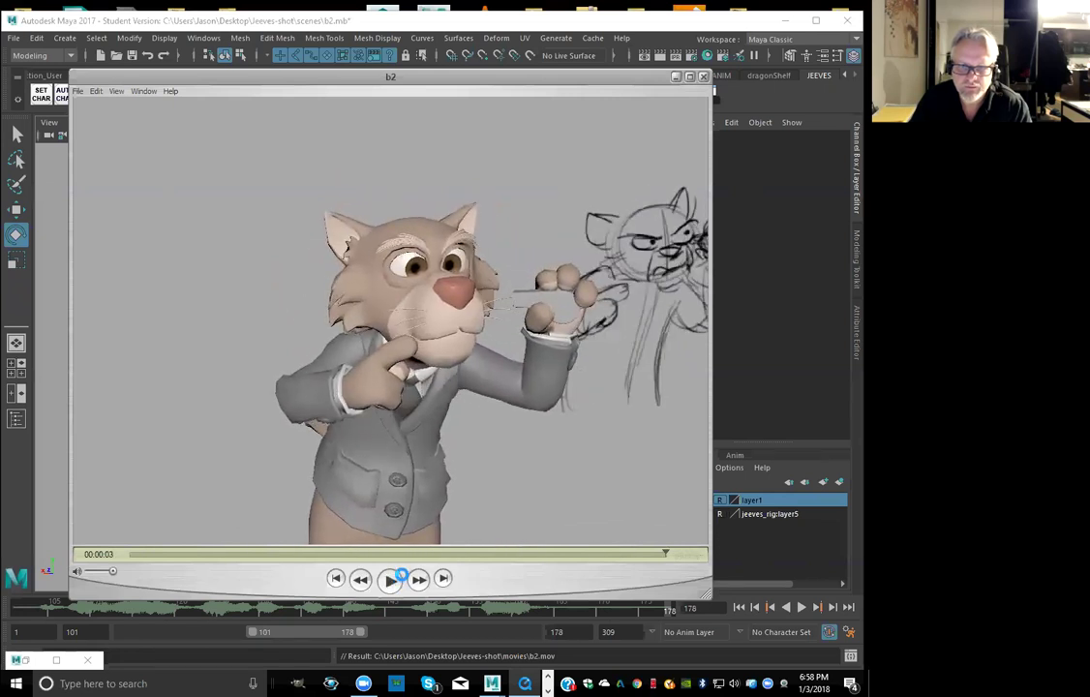
click(398, 578)
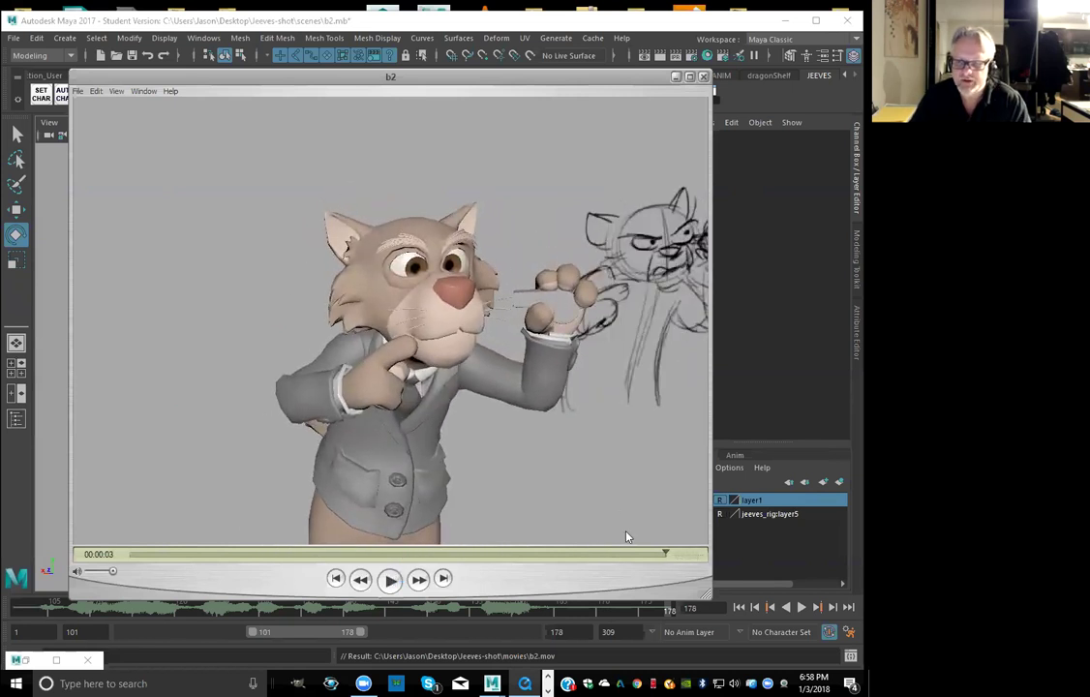
Scrub and replay the playblast's pointing hold and opening arm swing, and close the movie window
click(552, 557)
mouse_move(552, 556)
mouse_down()
mouse_move(510, 545)
mouse_move(557, 543)
mouse_up()
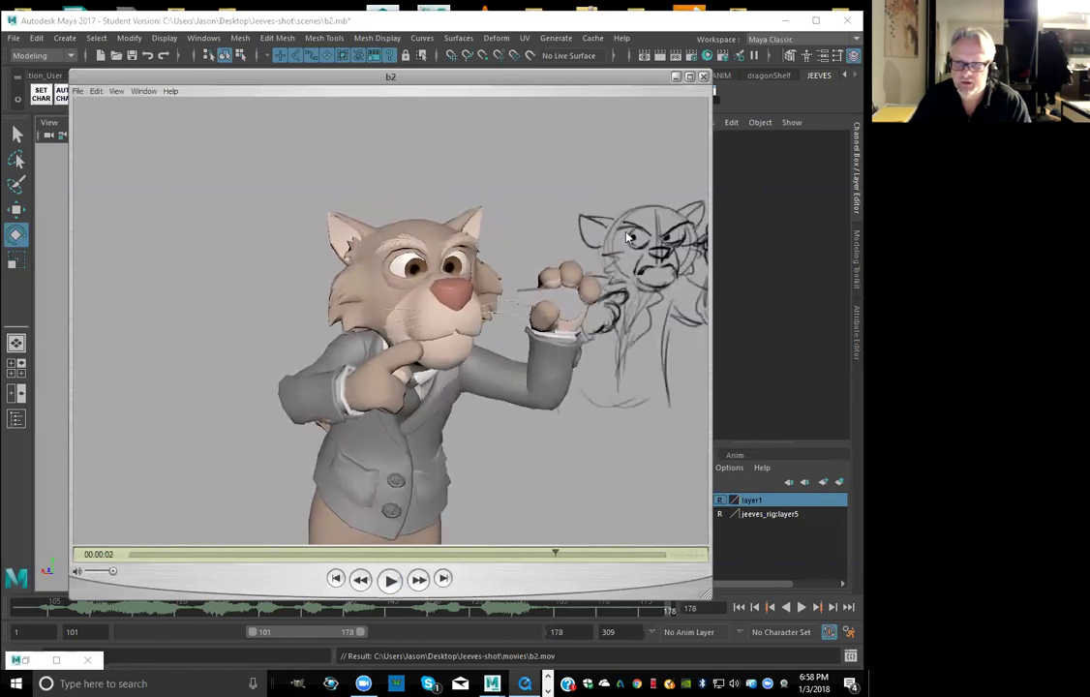
drag(574, 553, 675, 555)
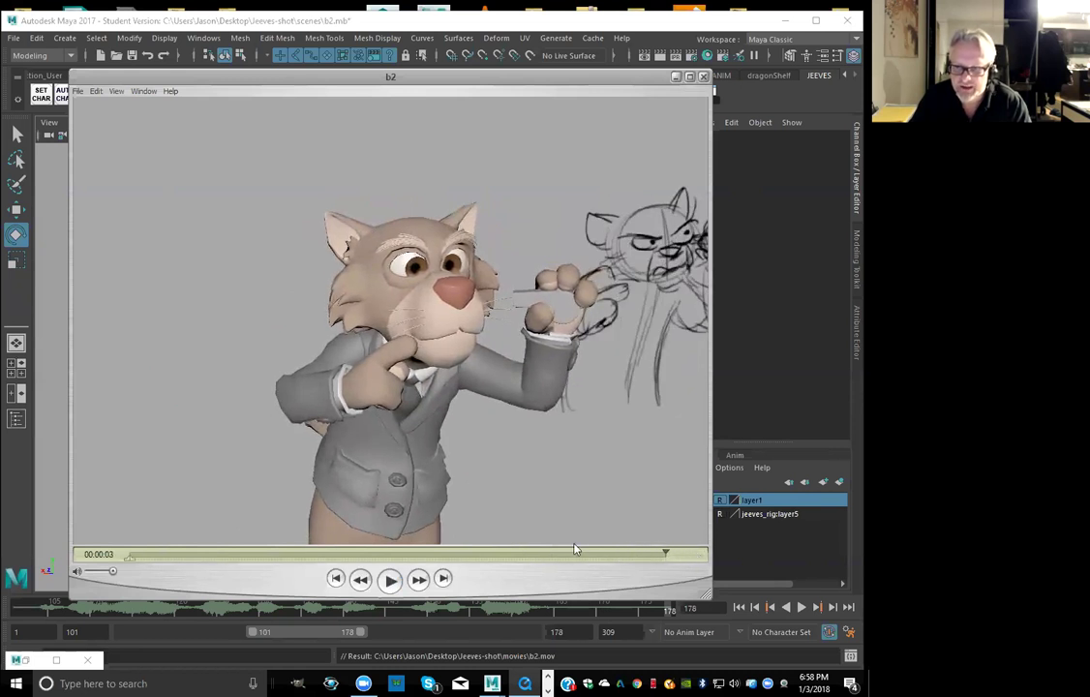
click(390, 579)
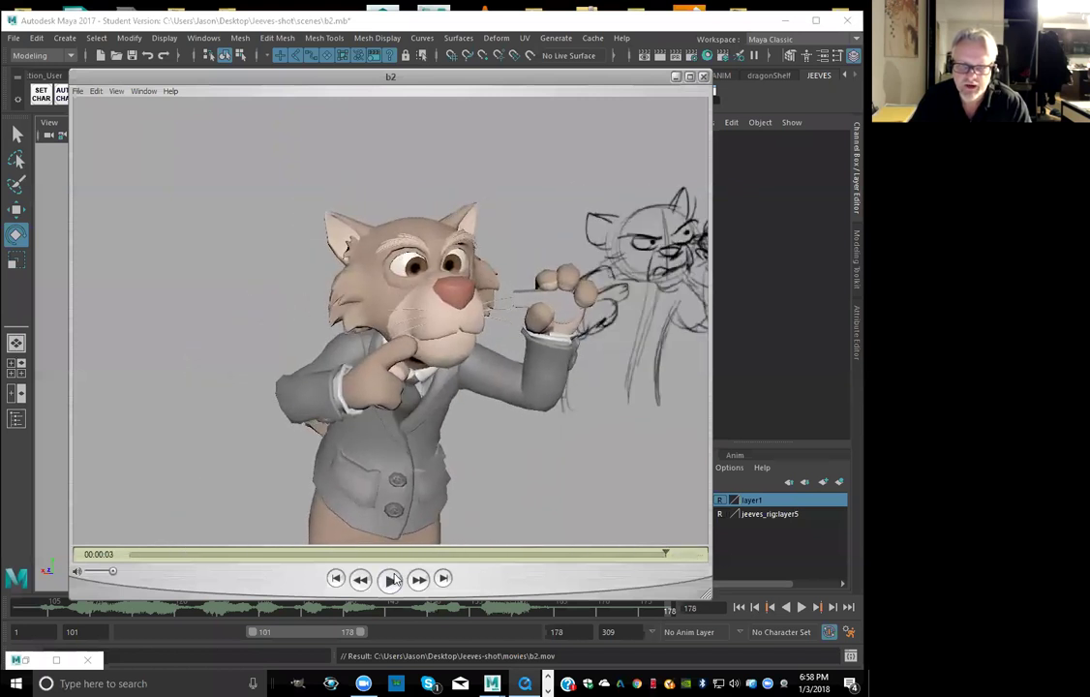
click(390, 579)
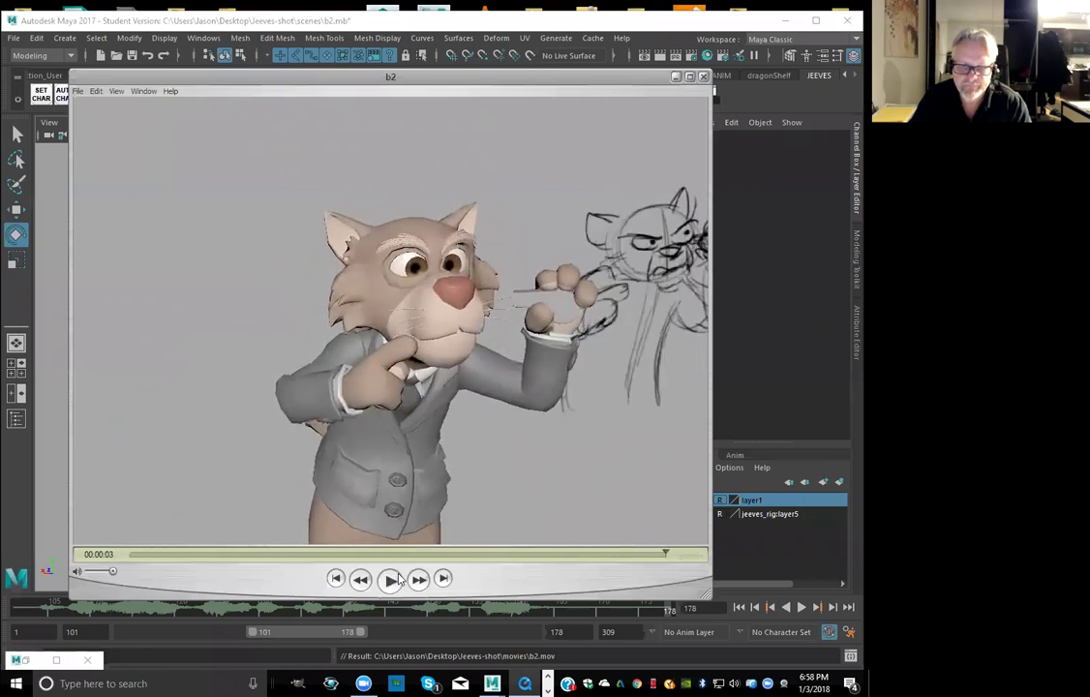
click(390, 579)
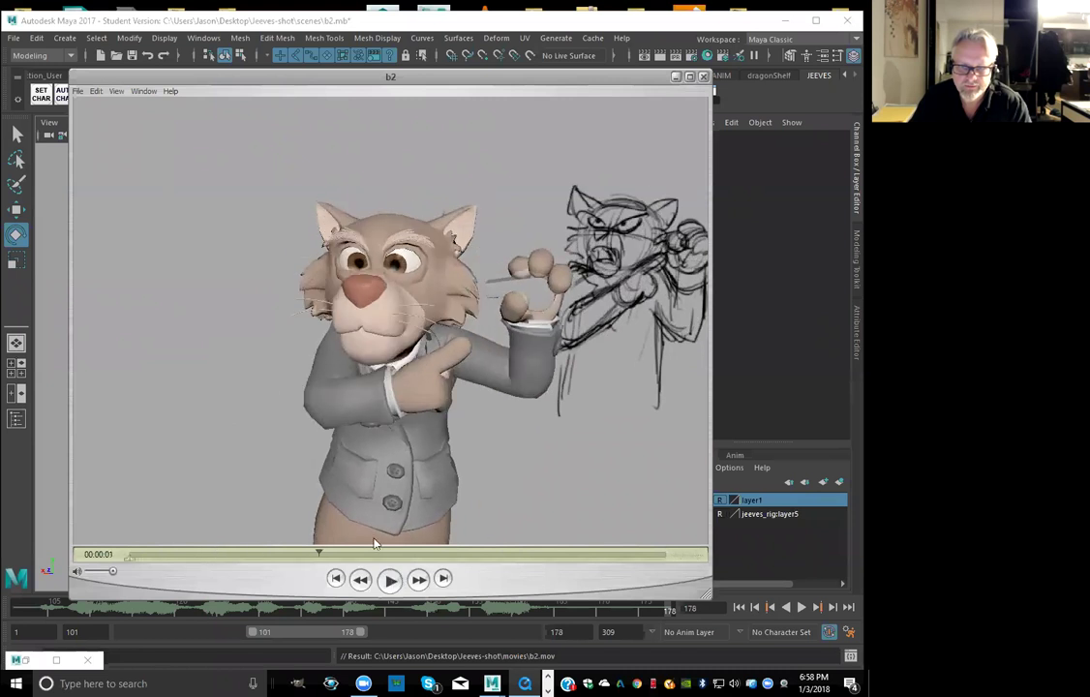
mouse_move(319, 554)
mouse_down()
mouse_move(125, 554)
mouse_move(163, 552)
mouse_move(125, 553)
mouse_move(148, 551)
mouse_up()
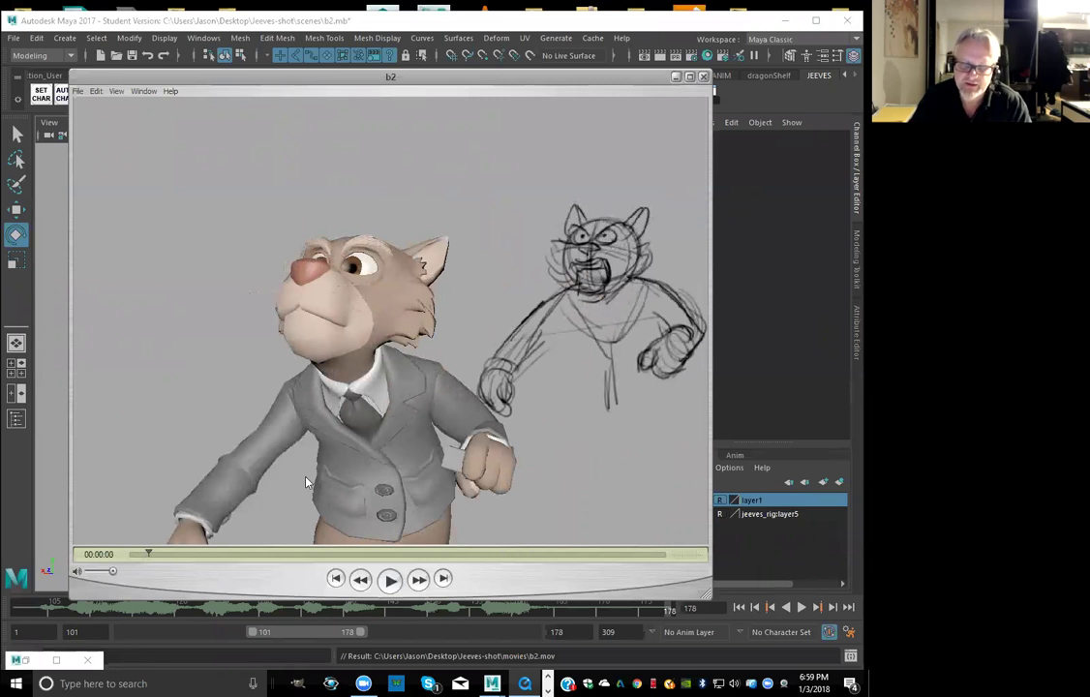
click(704, 78)
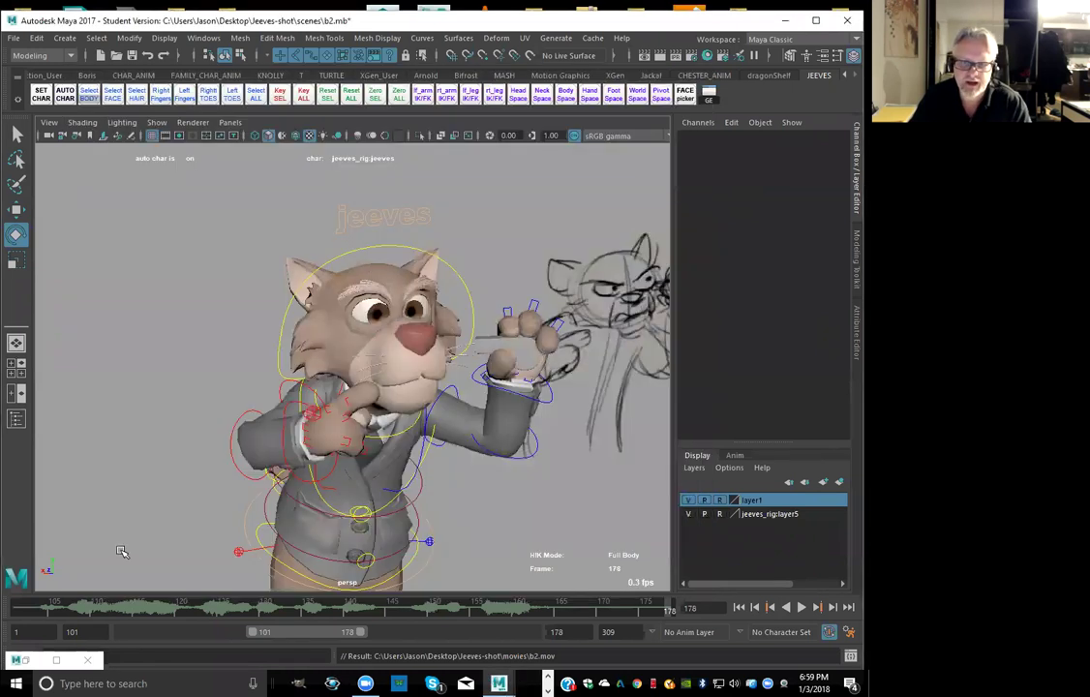
Start the playback range at frame 80 and slightly rotate the left clavicle at frame 102
click(501, 459)
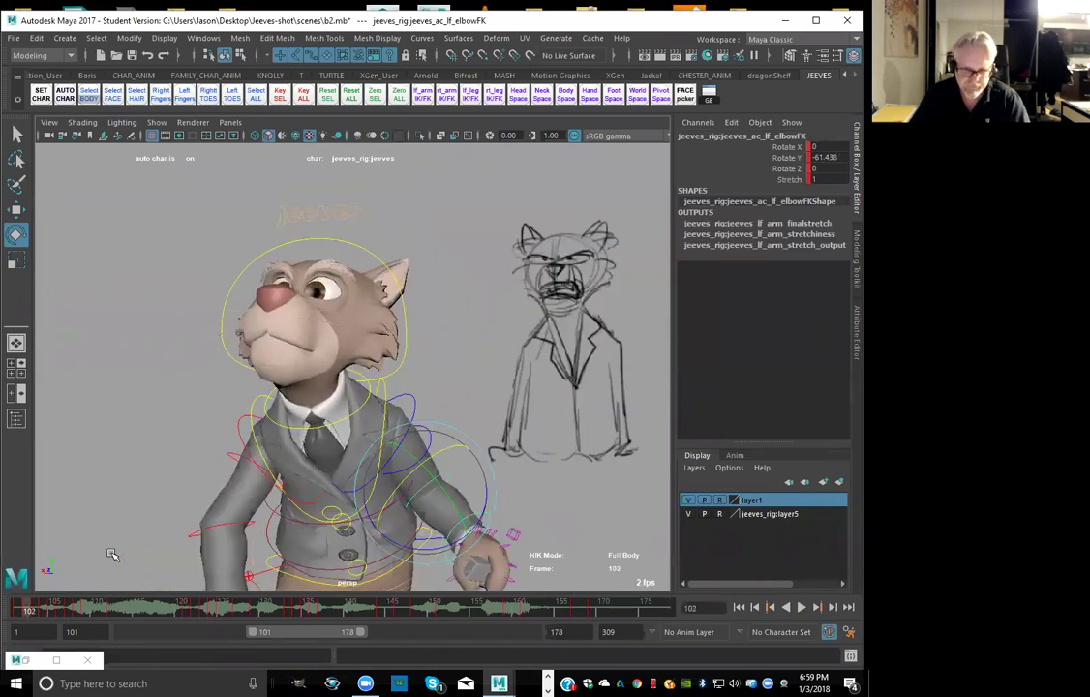
click(404, 394)
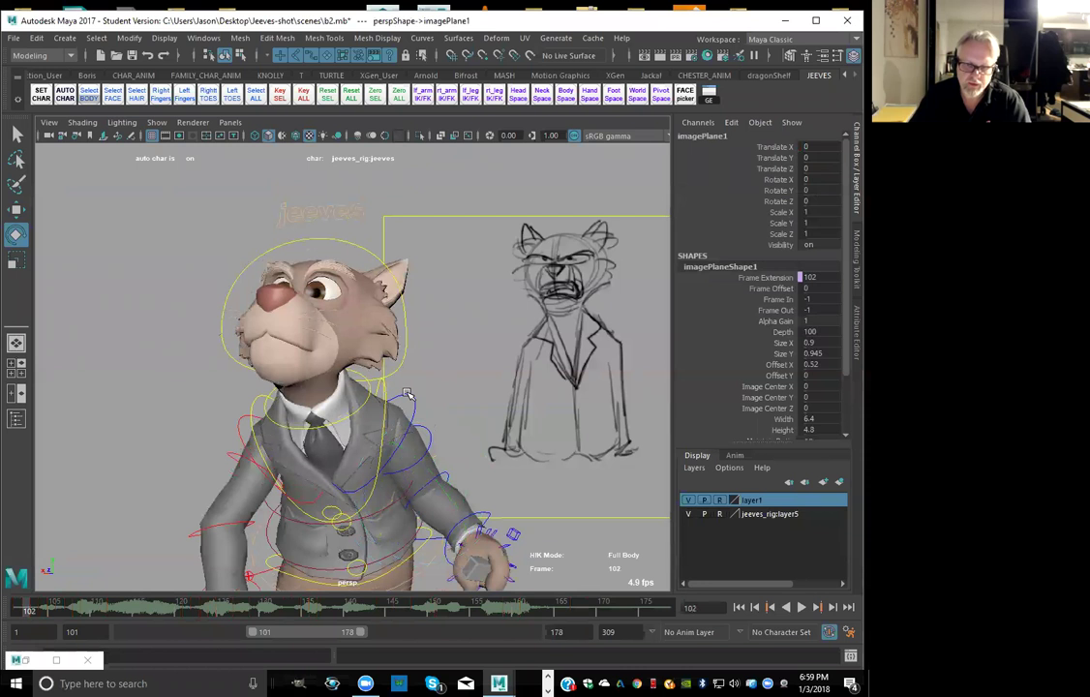
click(407, 394)
drag(249, 634, 223, 634)
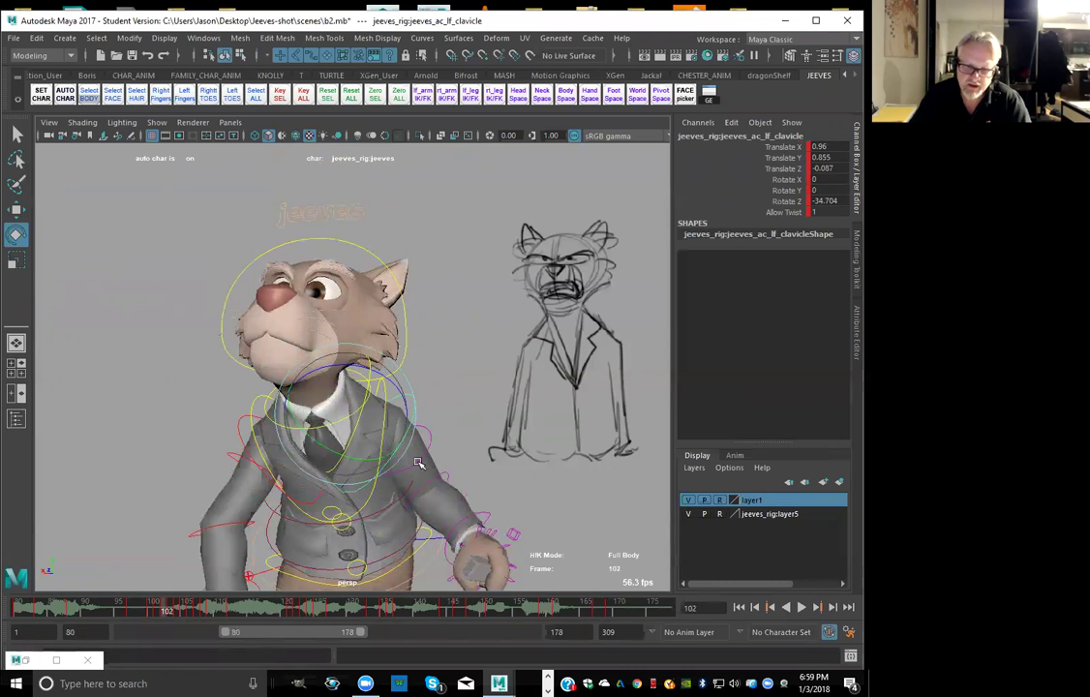
drag(360, 339, 405, 377)
click(388, 370)
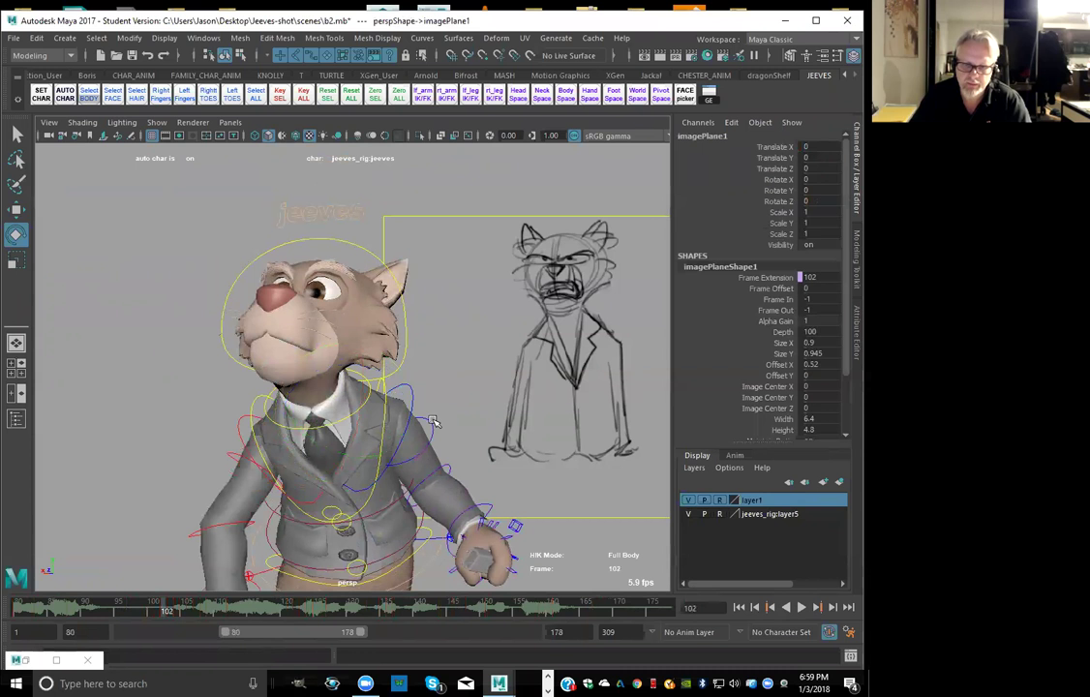
Rotate the left FK shoulder at frame 102 to about X 41.5, Y 163.1, Z -40.4, swinging the arm outward
click(388, 371)
drag(447, 372, 438, 429)
key(alt+comma)
key(alt+period)
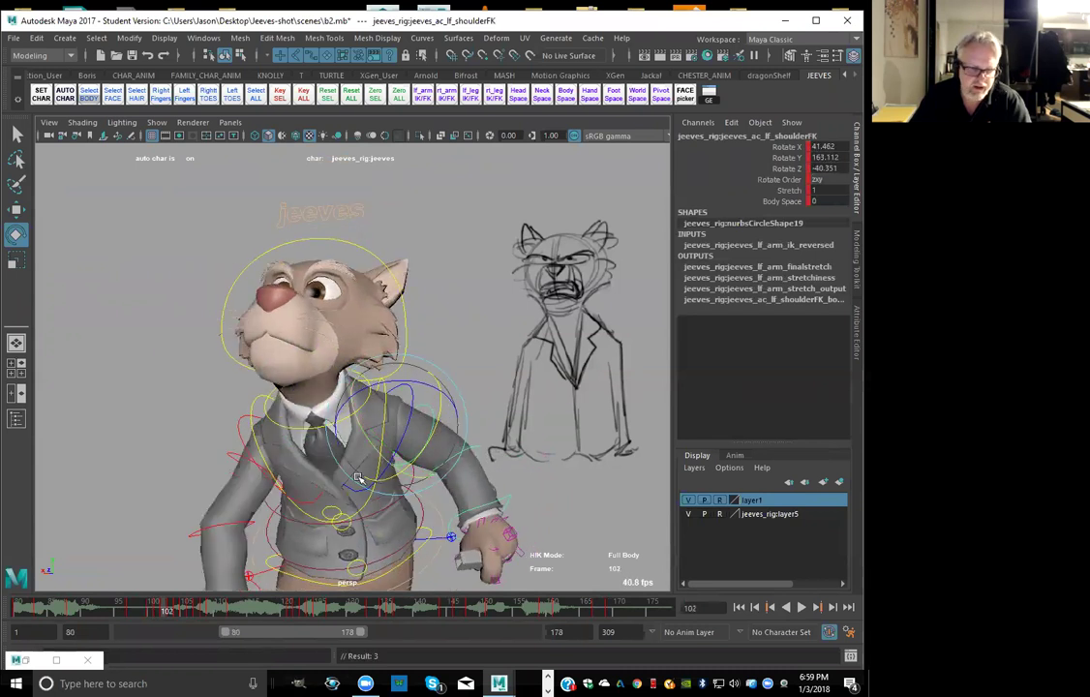
Raise the left FK shoulder at frame 103 to about X 0.8, Y 181.9, Z -0.5 and compare the neighbouring frames
key(alt+period)
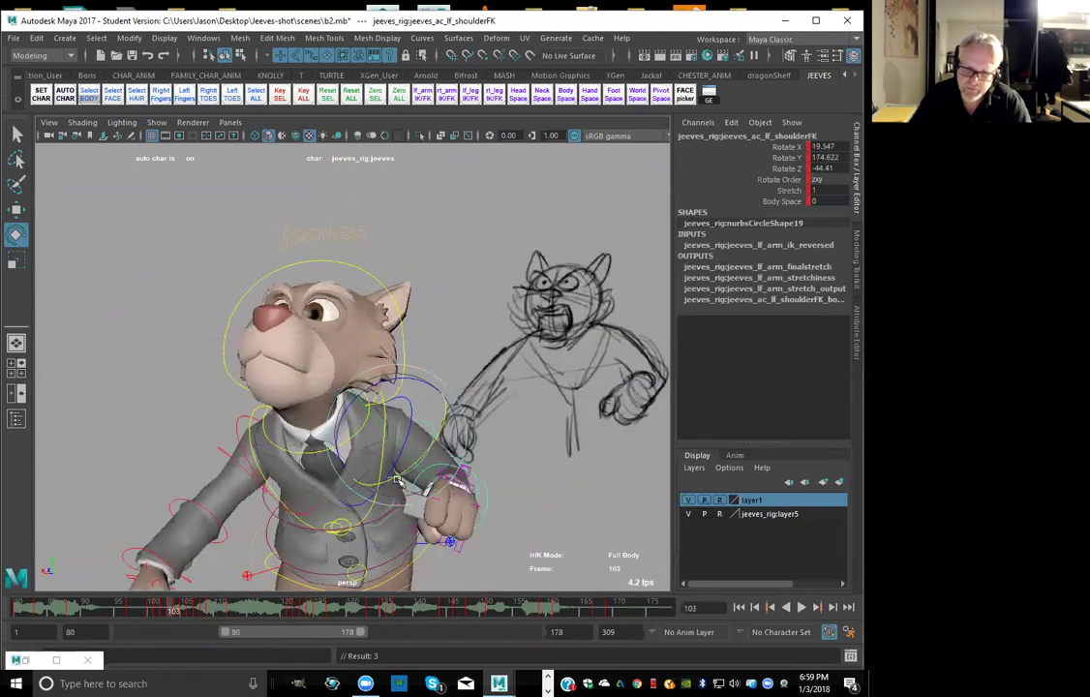
drag(423, 455, 367, 373)
mouse_move(418, 405)
mouse_down()
mouse_move(427, 376)
mouse_move(426, 395)
mouse_up()
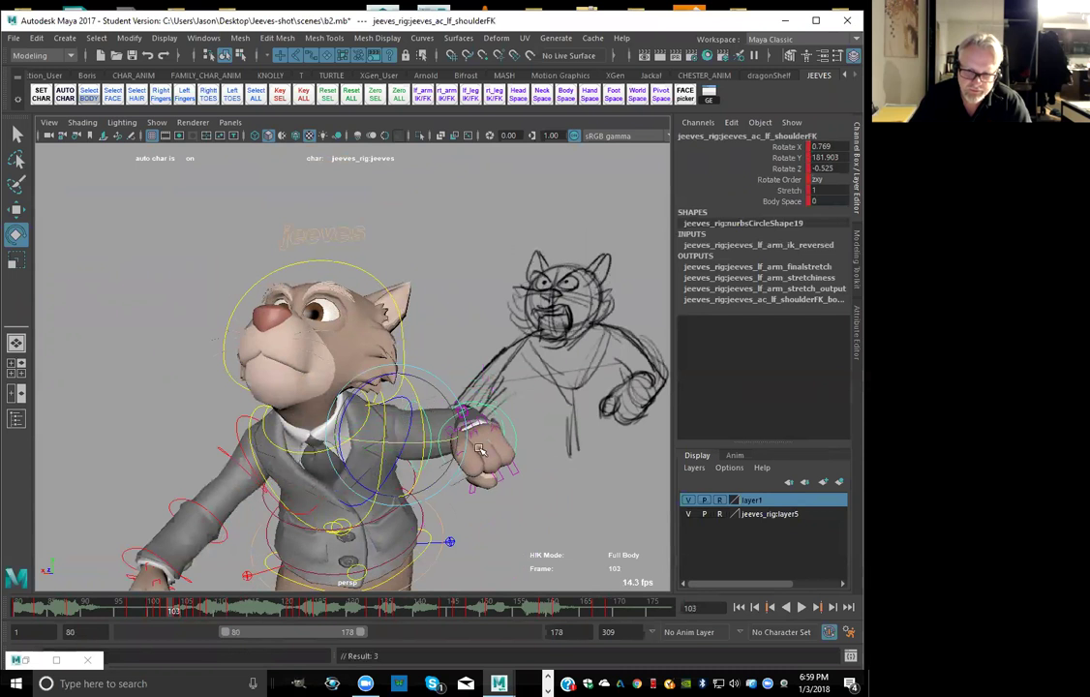
key(comma)
key(comma)
key(period)
key(period)
key(period)
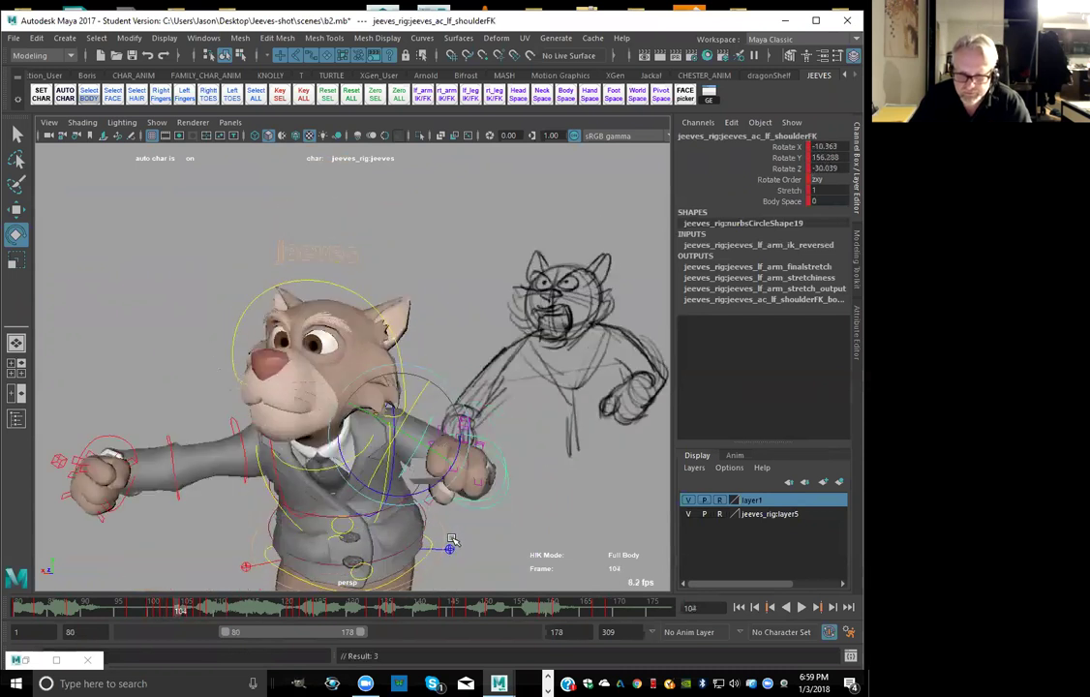
Raise the left FK shoulder at frame 104 to about X -4.2, Y 151.5, Z 28 and check the arm's arc
key(alt+period)
key(alt+comma)
drag(468, 408, 424, 306)
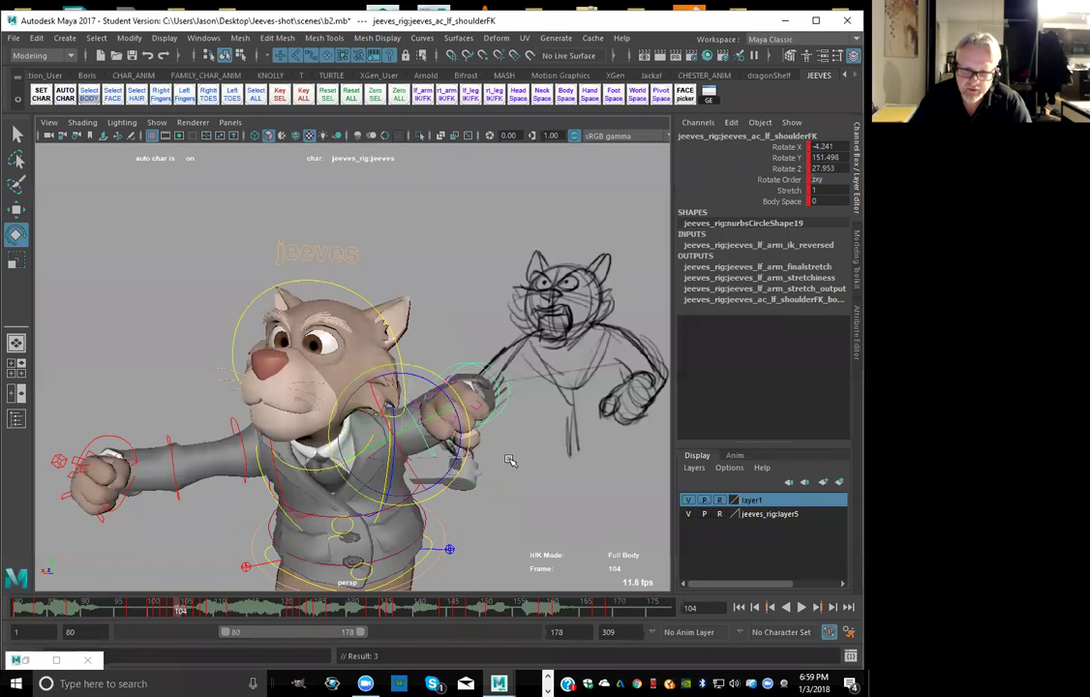
key(alt+comma)
key(alt+comma)
key(alt+period)
key(alt+period)
key(alt+period)
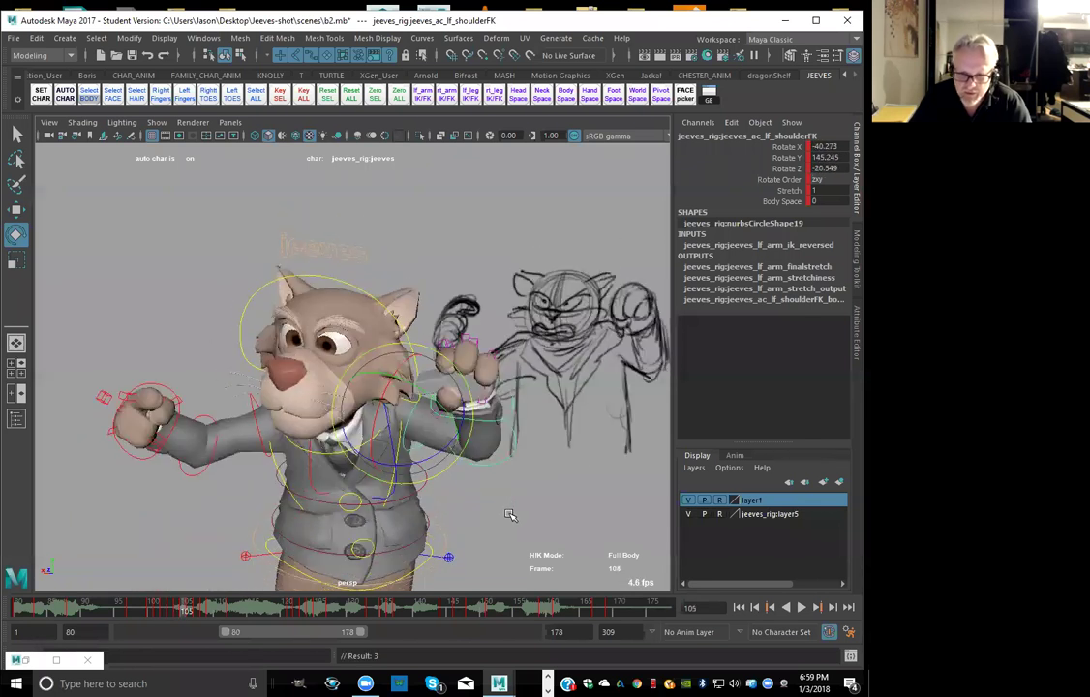
key(alt+comma)
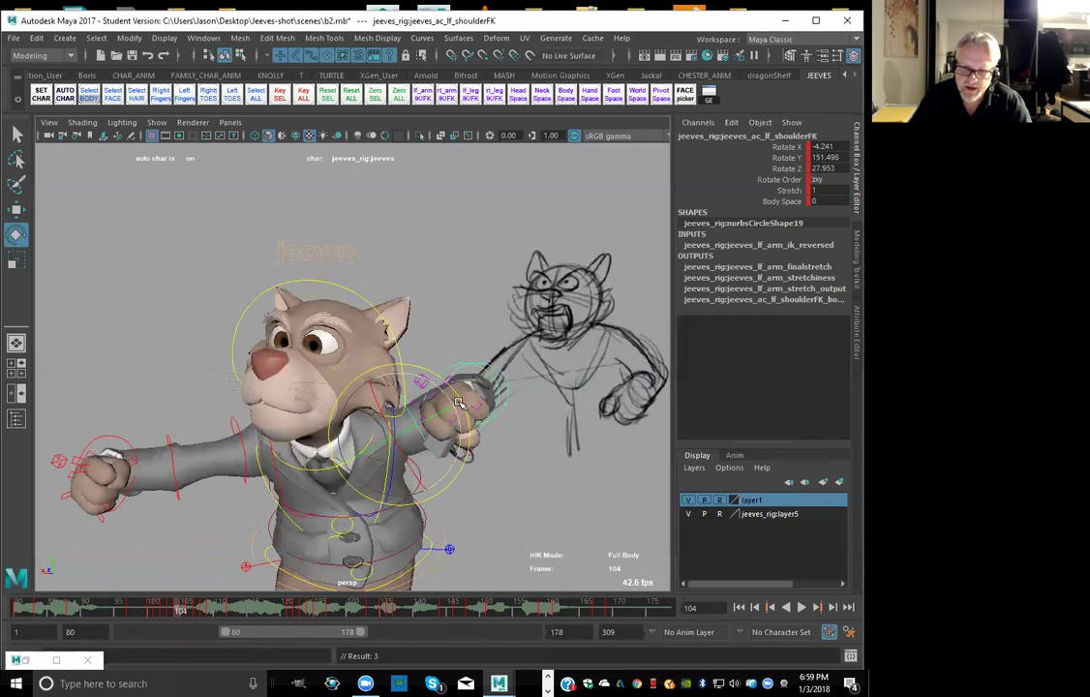
Rotate the left FK elbow at frame 104 to a Rotate Y of about -89.9 and compare the adjacent frames
click(518, 373)
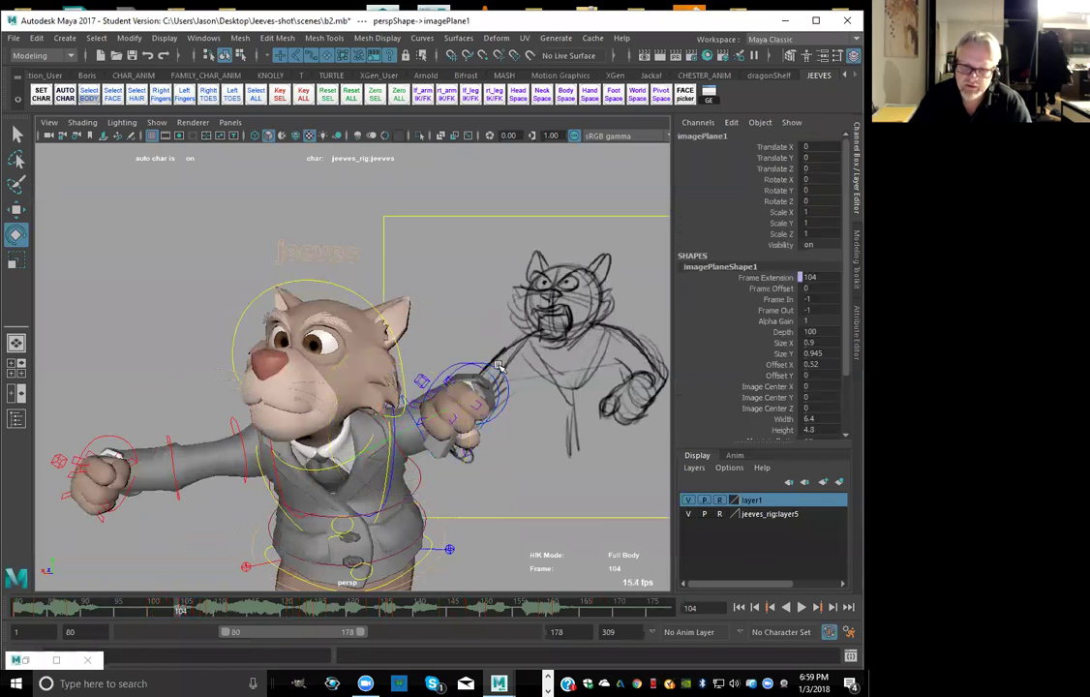
click(500, 369)
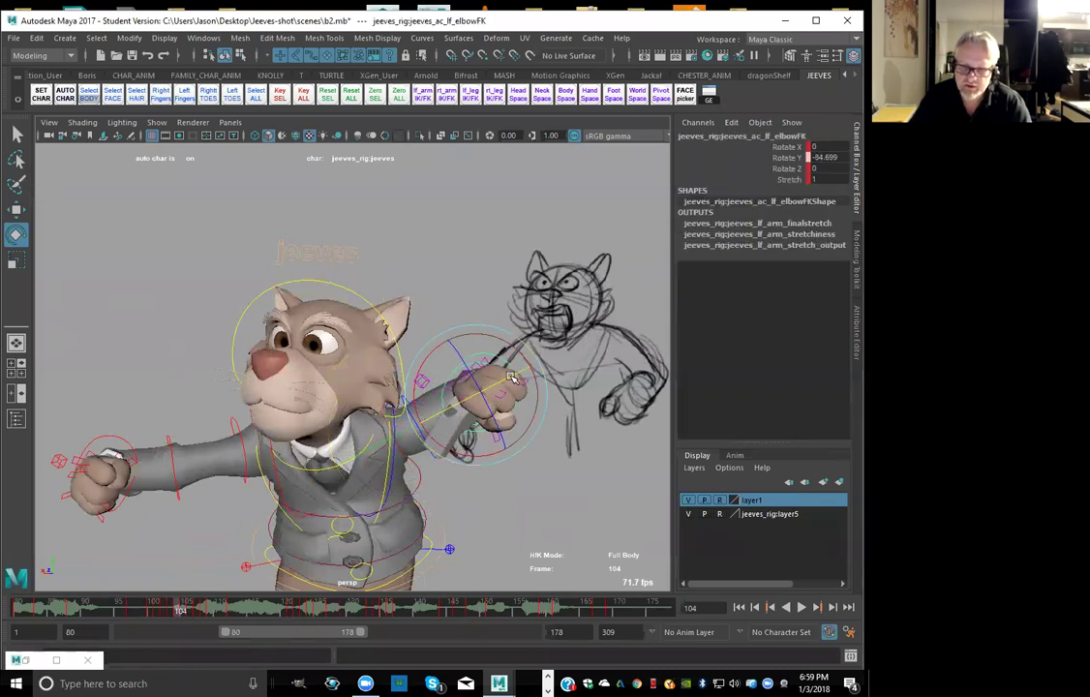
key(comma)
key(comma)
key(period)
key(period)
key(period)
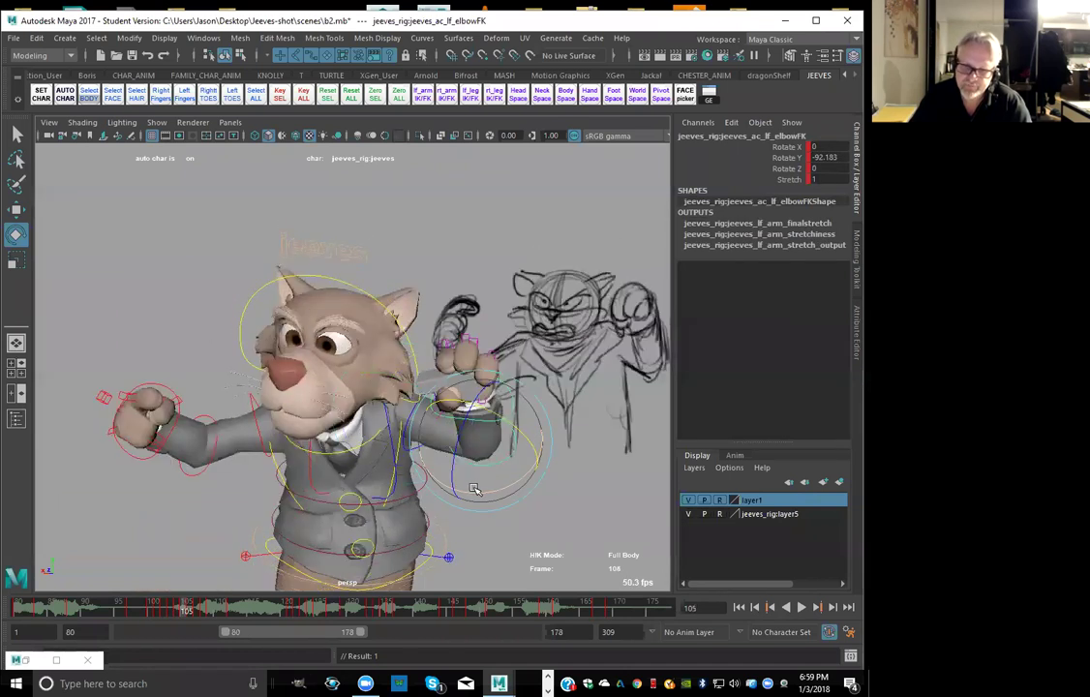
key(comma)
key(comma)
key(period)
key(period)
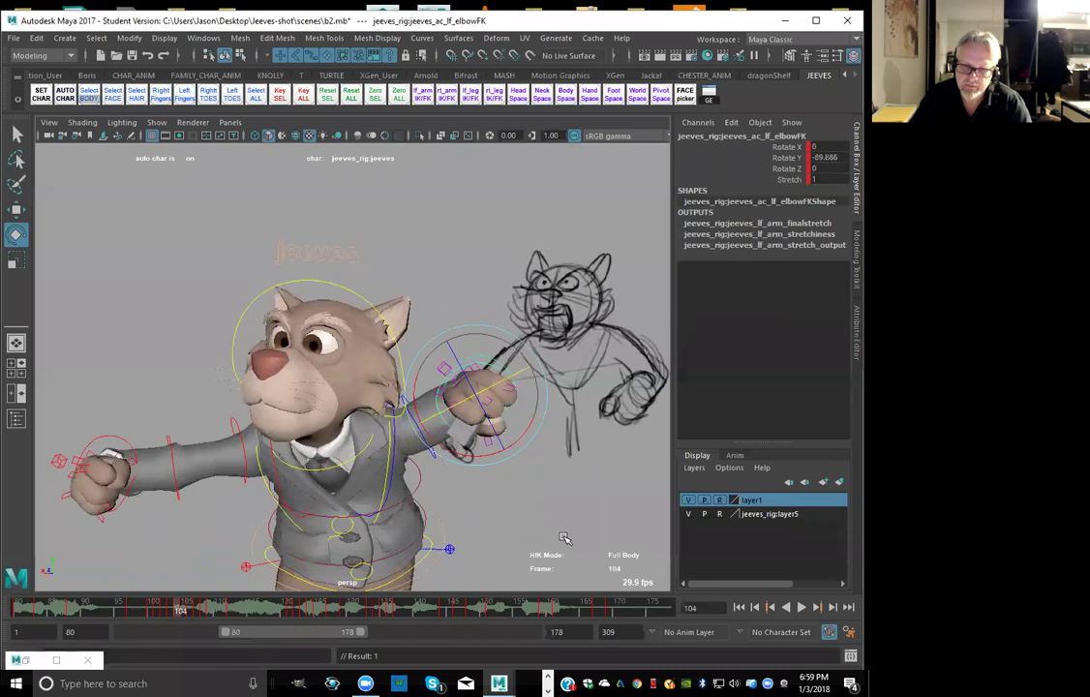
Rotate and key the left FK shoulder at frame 105 at about X -31.1, Y 130.1, Z 7.1 and recheck the swing
click(577, 540)
click(412, 416)
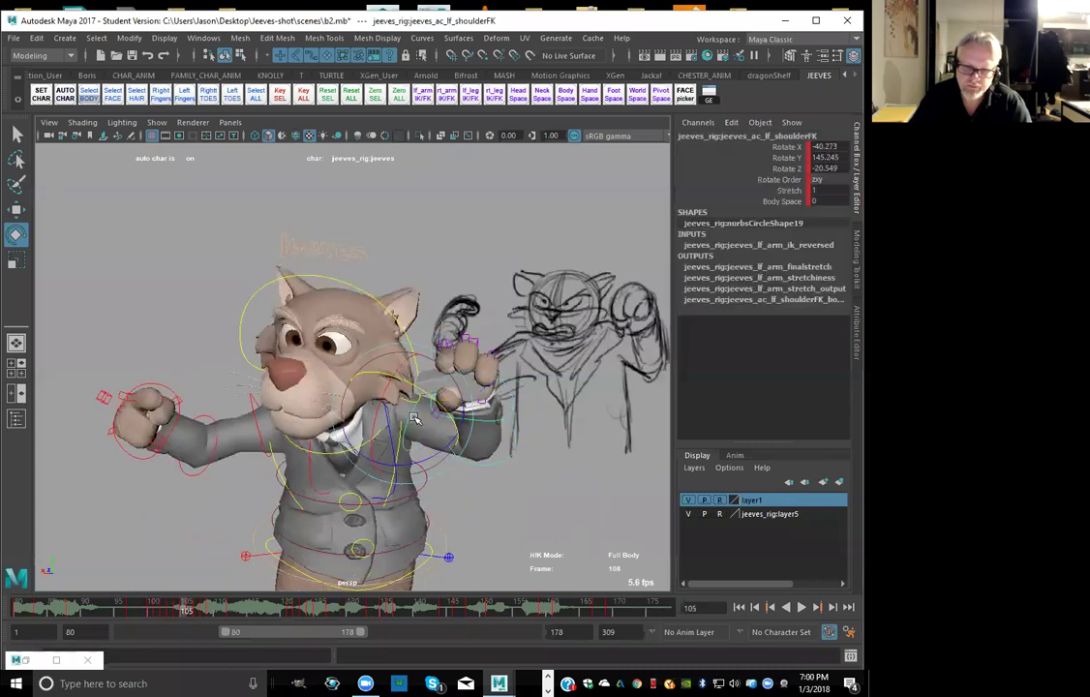
drag(465, 424, 471, 390)
key(s)
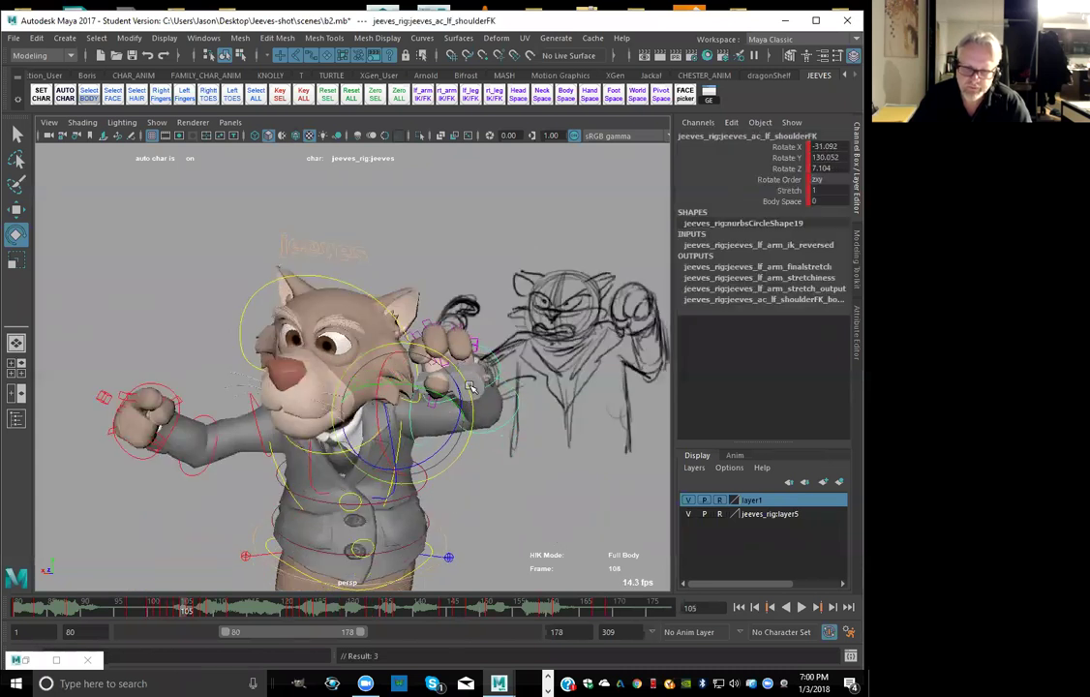
key(comma)
key(comma)
key(comma)
key(period)
key(period)
key(comma)
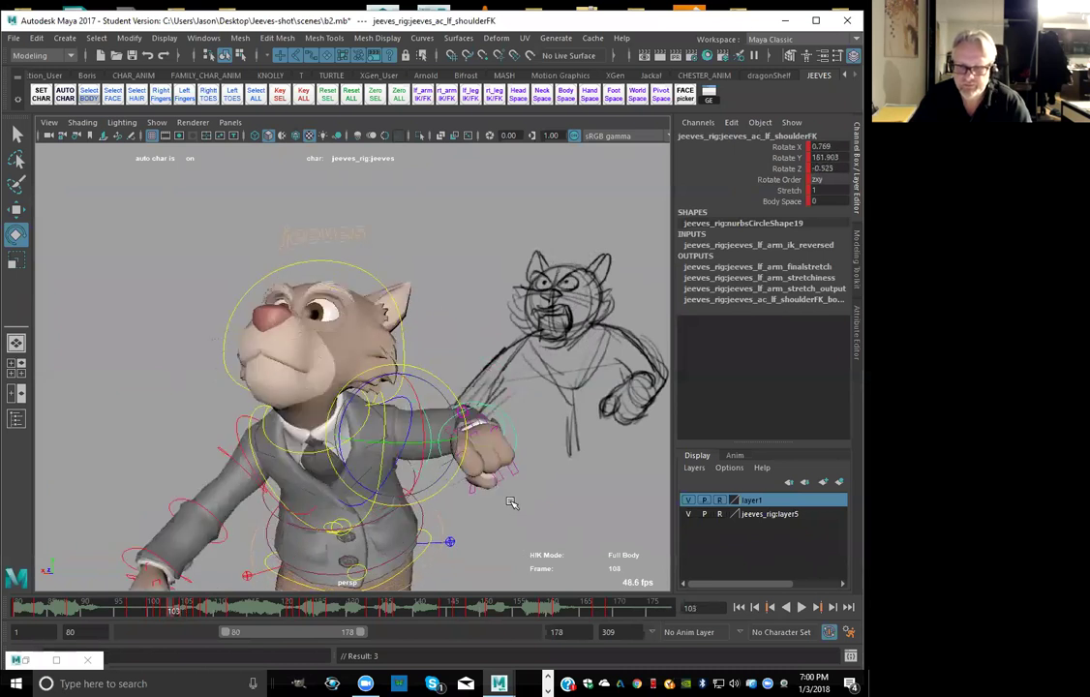
Rotate and key the left FK elbow at frame 103 to swing the hand outward, comparing the neighbouring frames
click(498, 406)
click(475, 405)
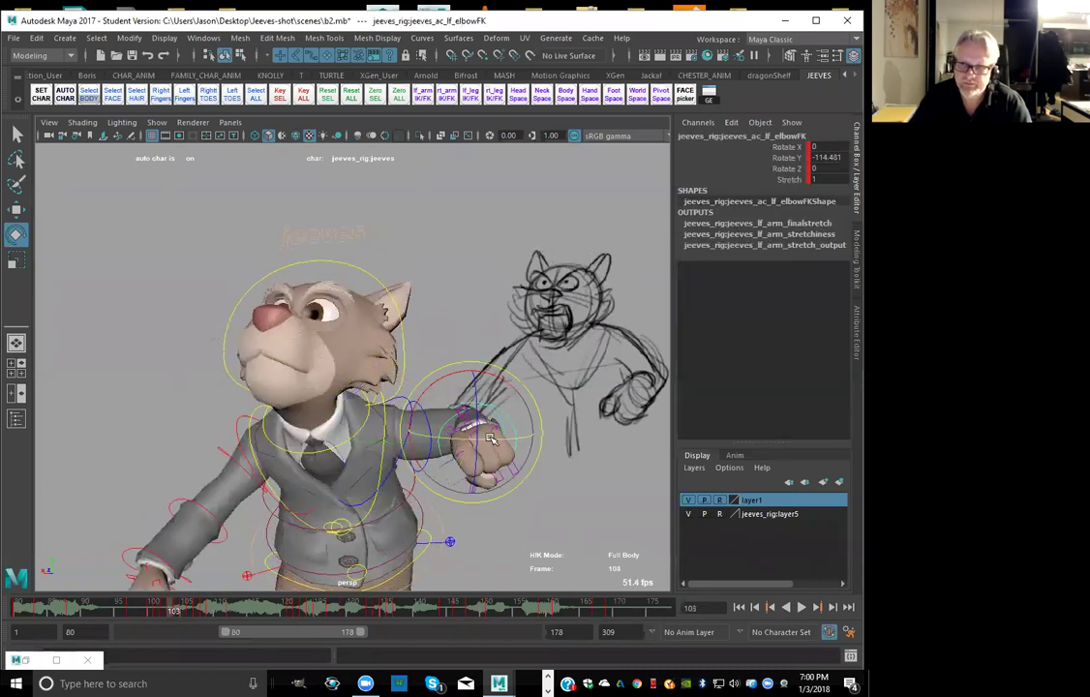
key(s)
key(comma)
key(comma)
key(comma)
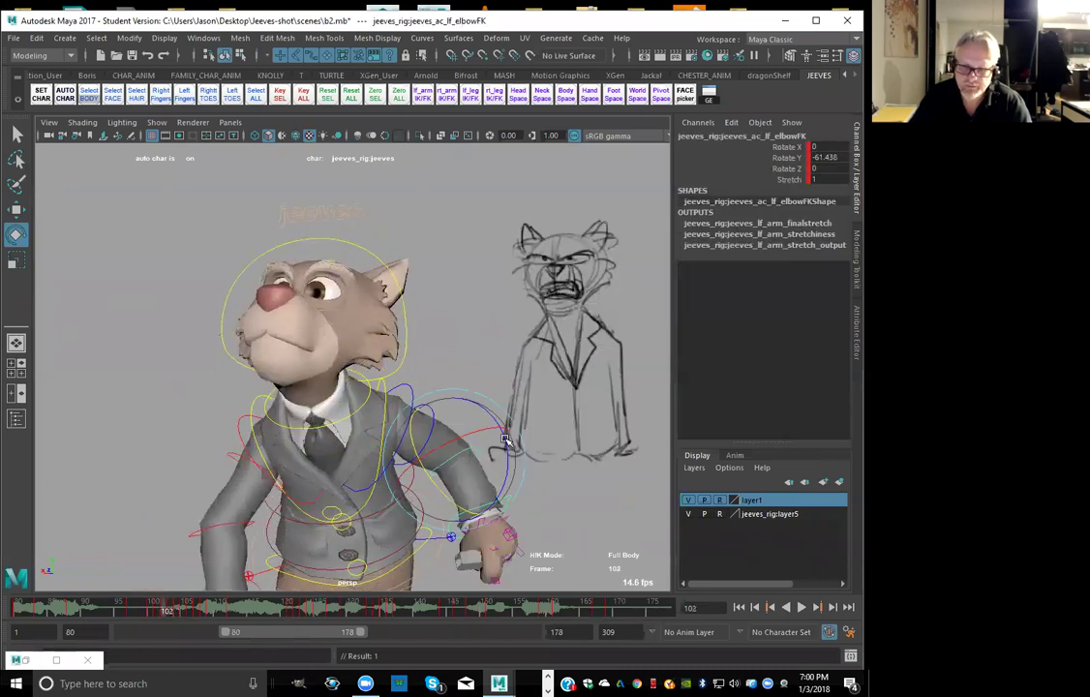
key(period)
key(period)
key(period)
key(period)
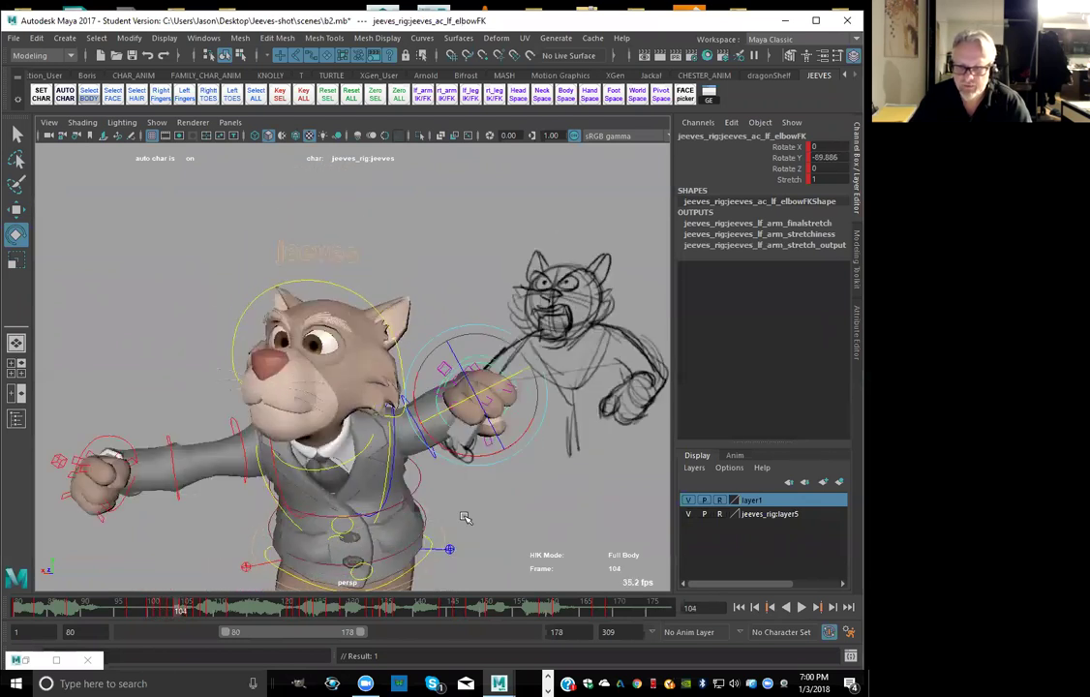
Rotate and key the left FK elbow at frame 105 to a Rotate Y of about -85.2, comparing adjacent frames
key(period)
key(comma)
drag(493, 385, 504, 380)
key(s)
key(comma)
key(comma)
key(period)
key(period)
key(period)
key(period)
key(comma)
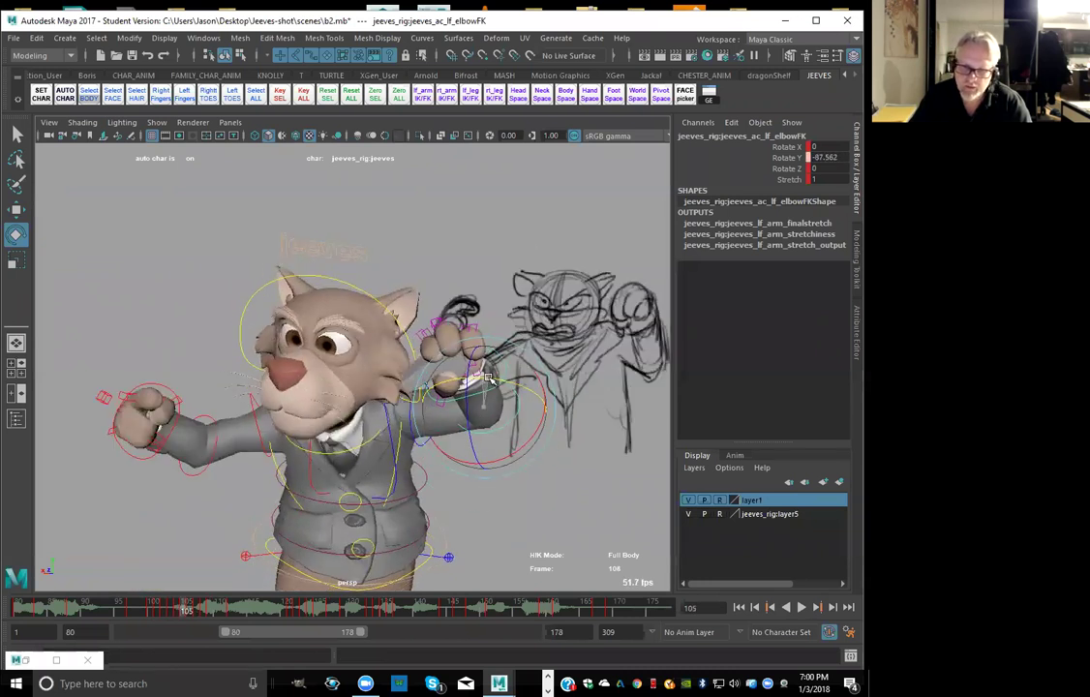
key(period)
key(comma)
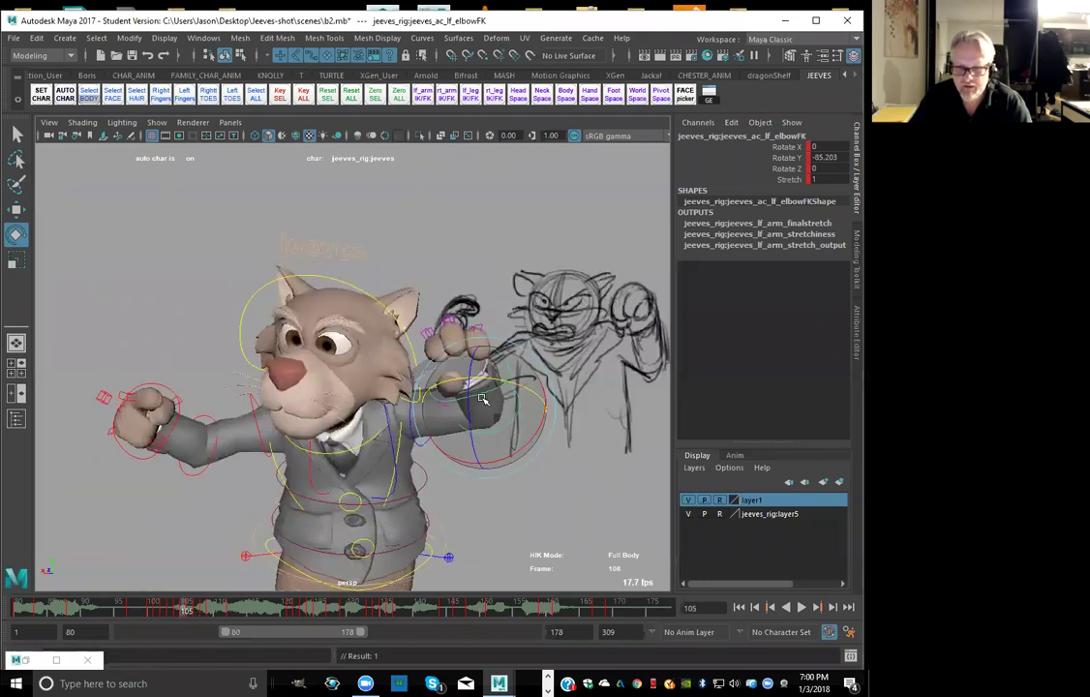
Open the left FK elbow at frame 105 further to about -80.5 in Rotate Y and review the swing across frames 102 to 107
key(comma)
key(comma)
key(period)
key(period)
key(period)
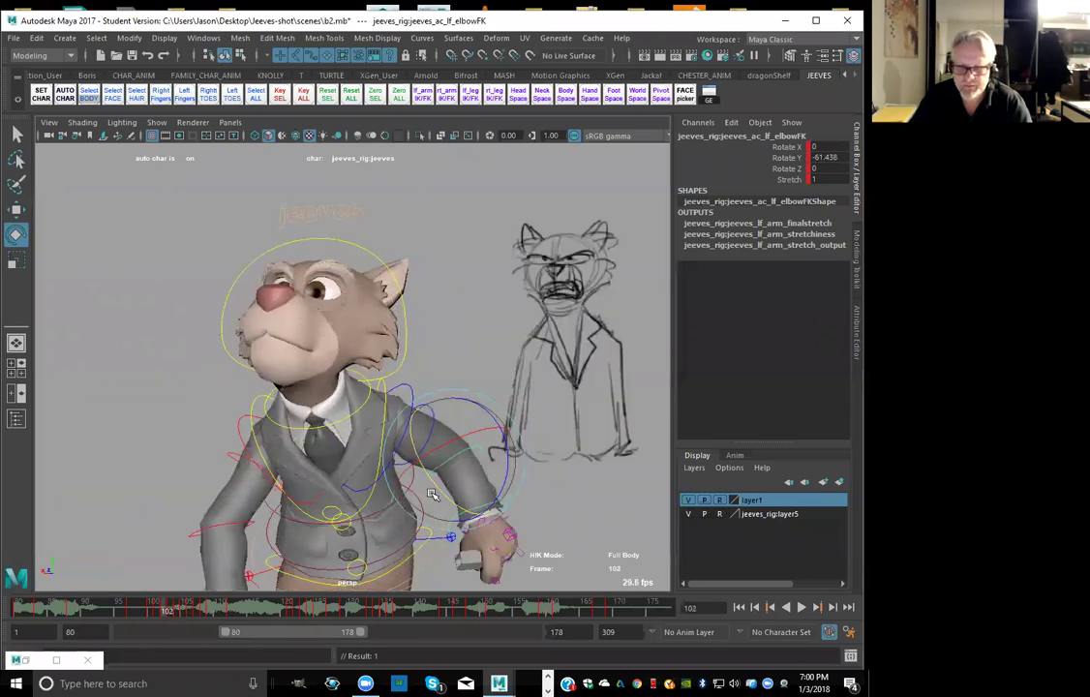
key(comma)
key(comma)
key(period)
key(period)
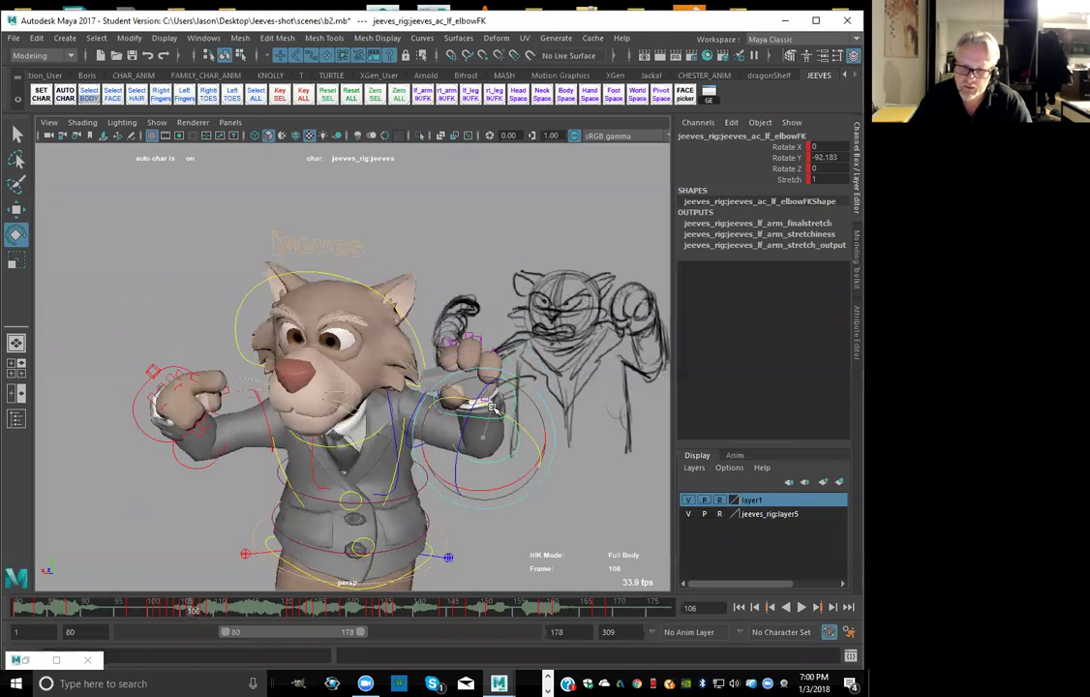
key(comma)
key(comma)
key(comma)
key(period)
key(period)
key(period)
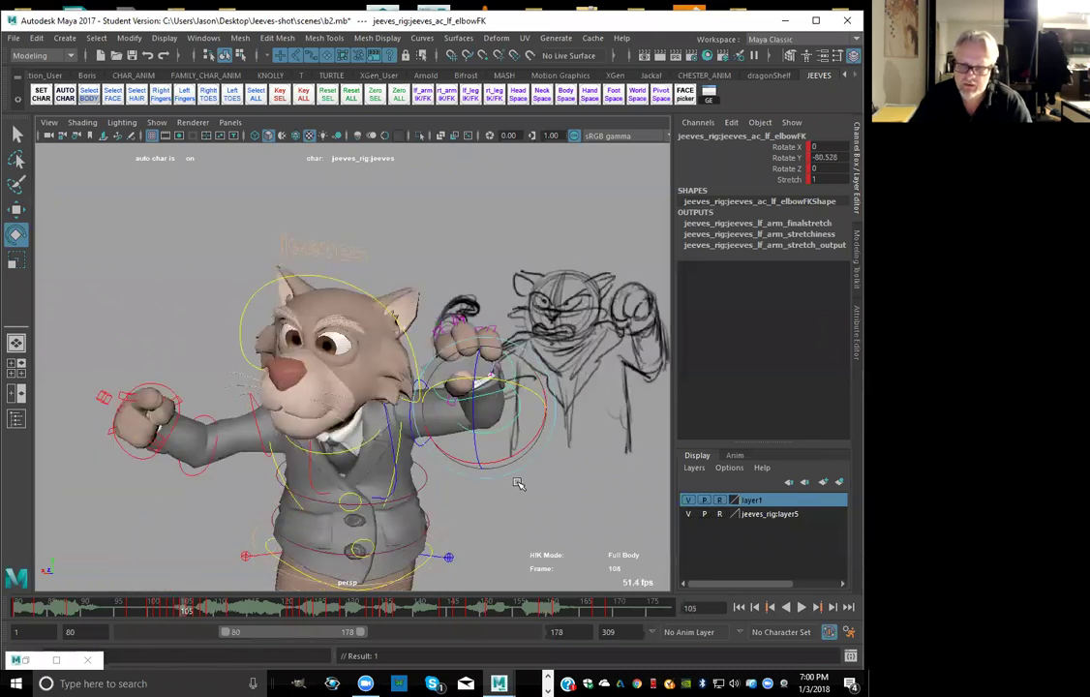
key(period)
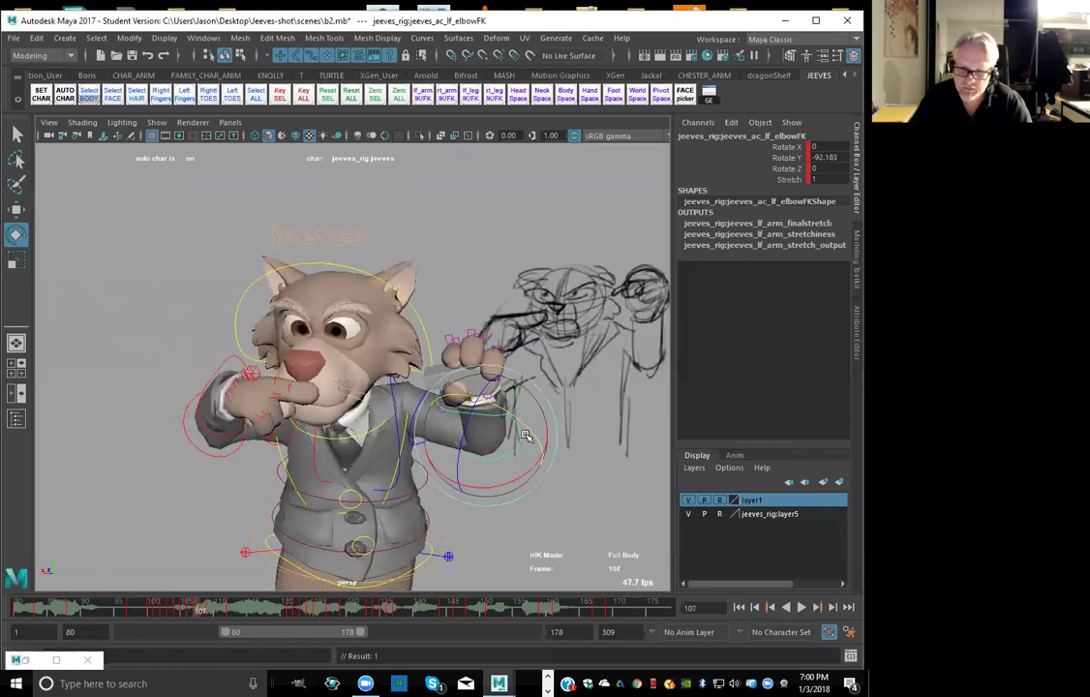
key(alt+v)
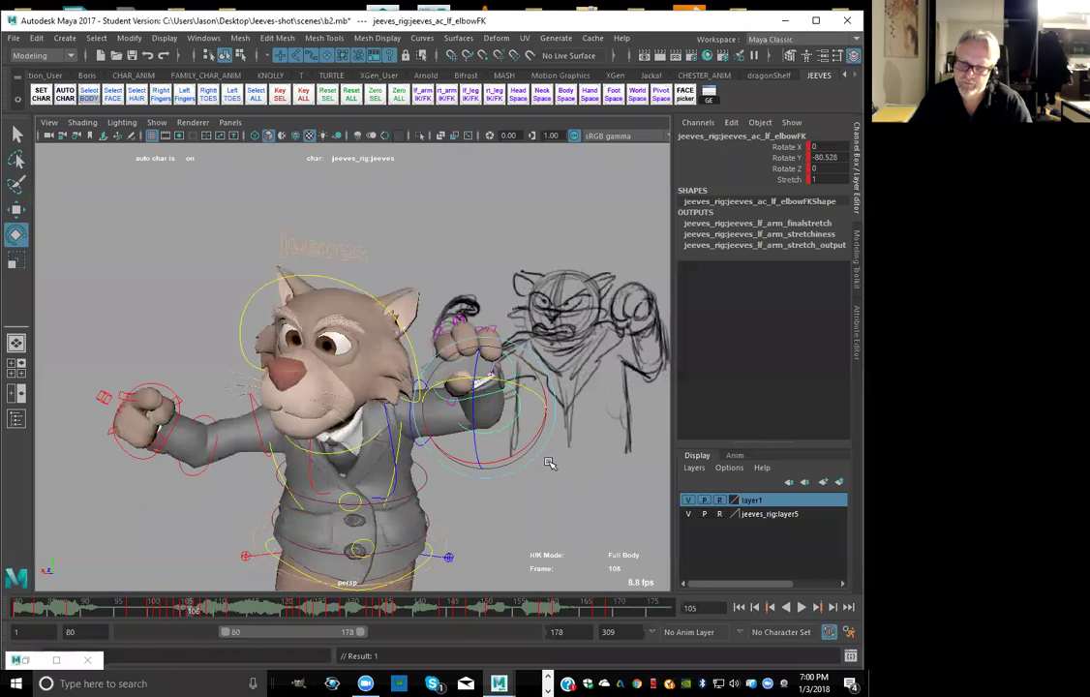
Rotate the left FK shoulder at frame 108 to about X -48.6, Y 152.6, Z -33.4 and compare the surrounding frames
click(585, 524)
click(414, 444)
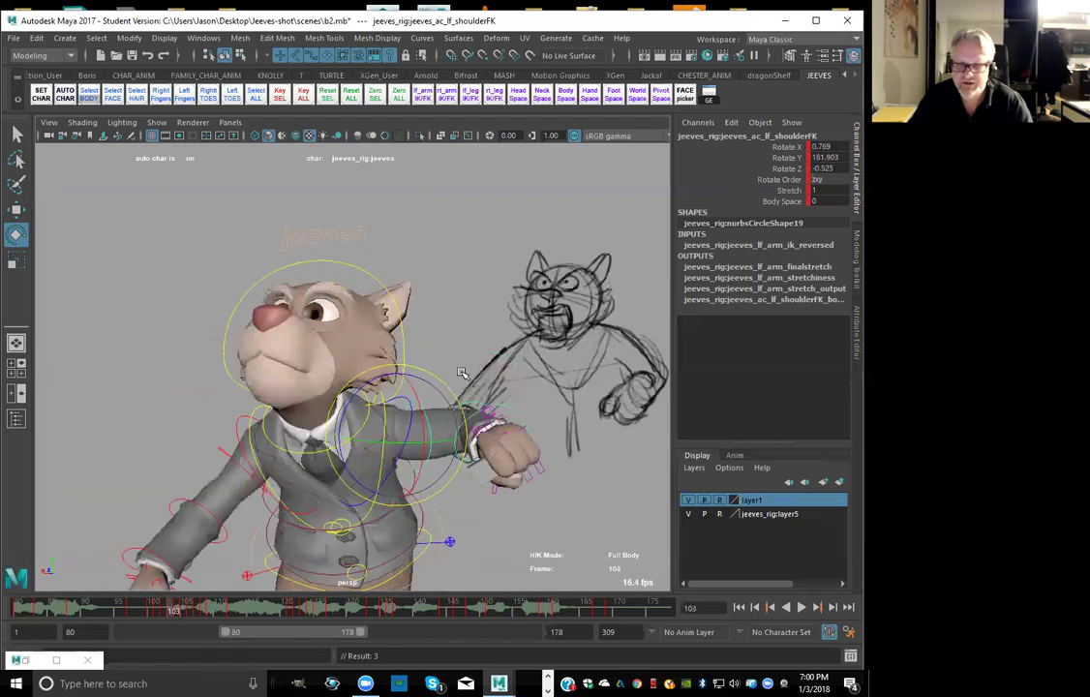
key(comma)
key(comma)
key(period)
key(period)
drag(458, 365, 466, 373)
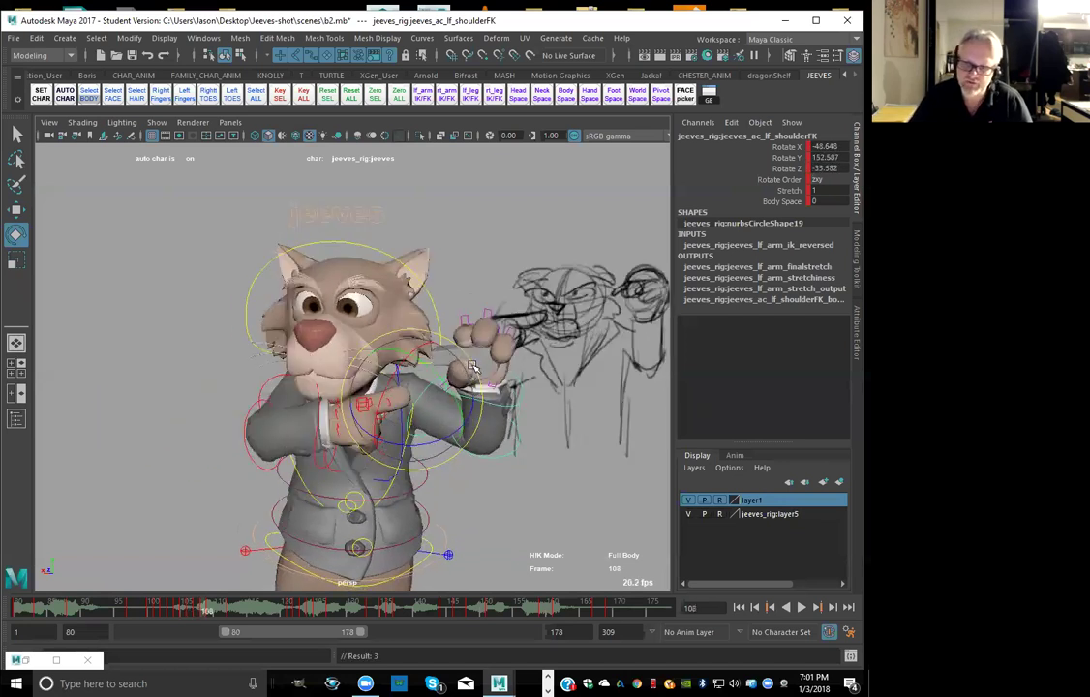
key(period)
key(comma)
key(comma)
key(comma)
key(period)
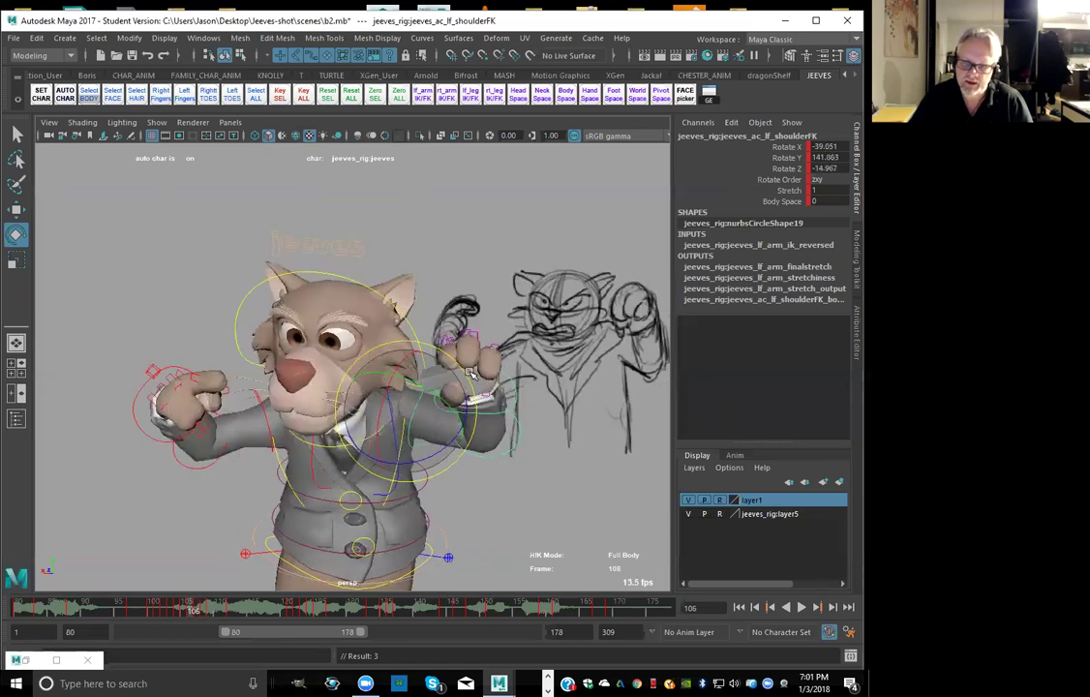
key(comma)
Rotate the left FK elbow at frame 110 to a Rotate Y of about -91.2, checking it against the neighbouring keys
click(516, 427)
key(comma)
key(comma)
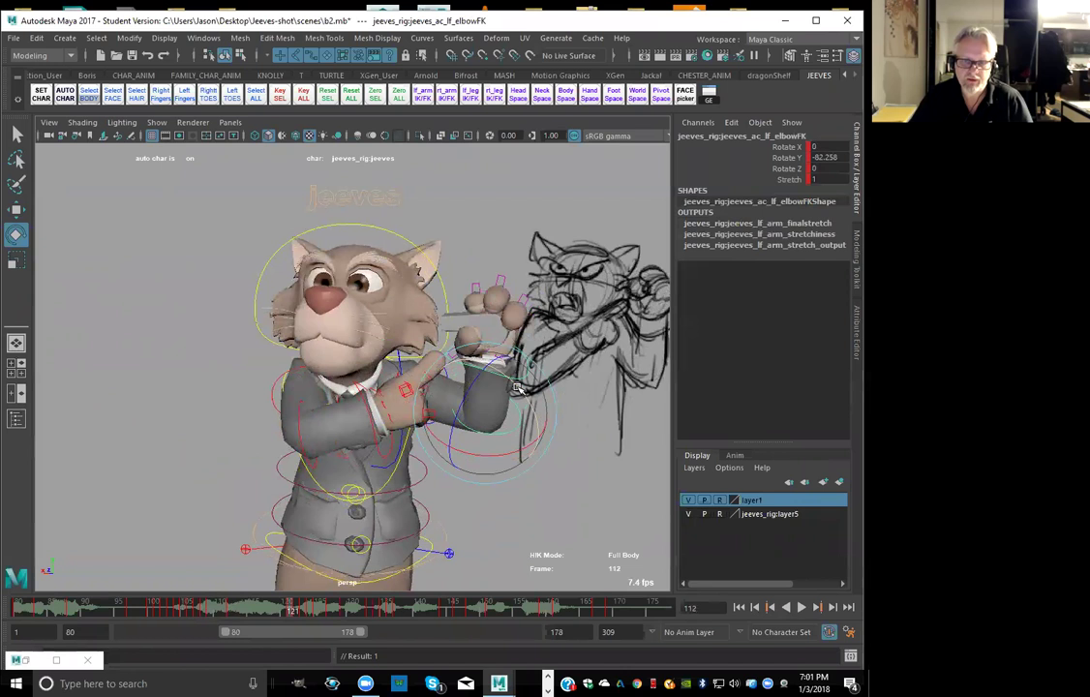
mouse_move(206, 608)
mouse_down()
mouse_move(149, 607)
mouse_move(232, 612)
mouse_move(212, 609)
mouse_move(221, 610)
mouse_up()
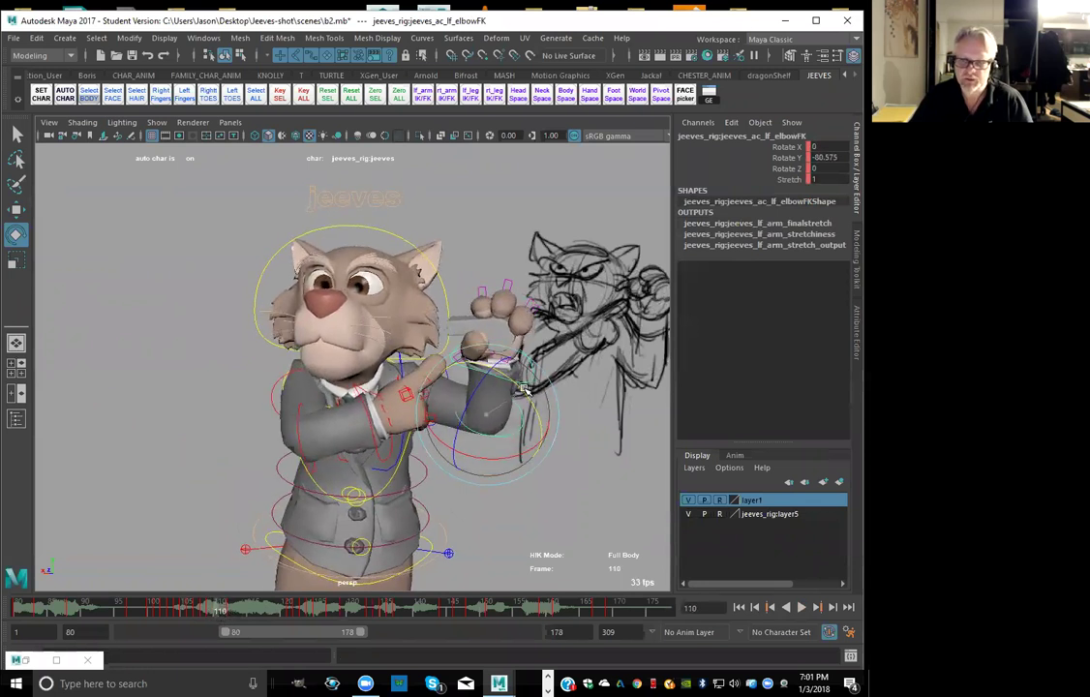
key(alt+comma)
key(alt+comma)
key(alt+period)
key(alt+comma)
key(alt+comma)
key(alt+period)
key(alt+period)
key(alt+period)
key(alt+comma)
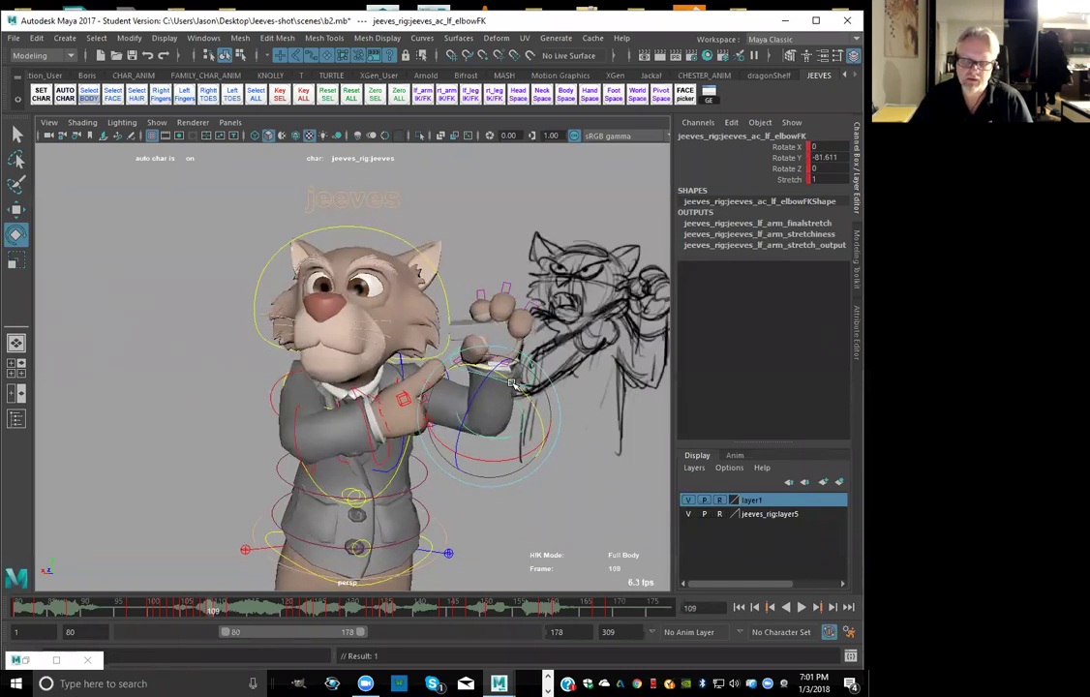
key(.)
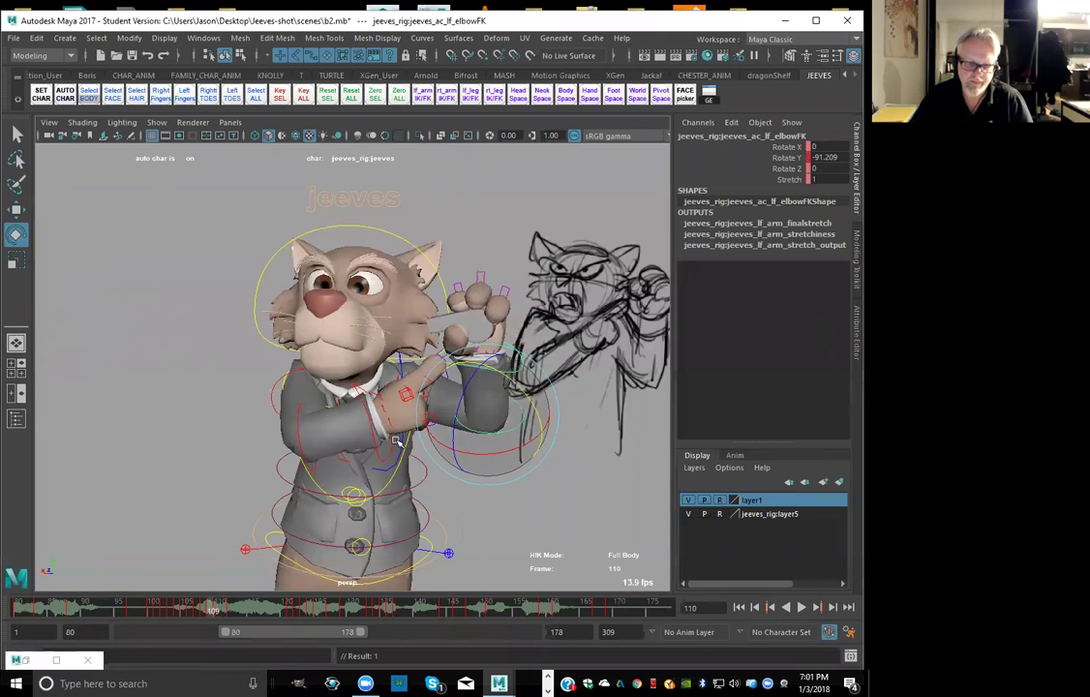
Rotate and key the left FK elbow at frame 109 to a Rotate Y of about -85.1 and compare adjacent poses
key(alt+comma)
key(alt+period)
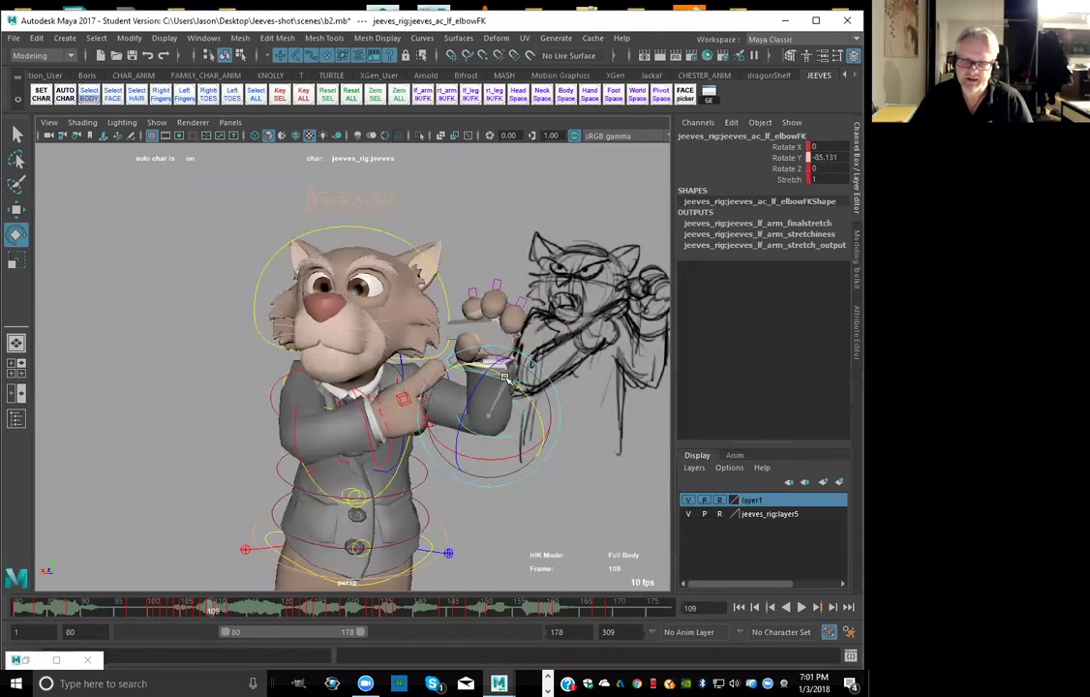
key(s)
key(alt+comma)
key(alt+comma)
key(alt+comma)
key(alt+period)
key(alt+period)
key(alt+period)
key(alt+period)
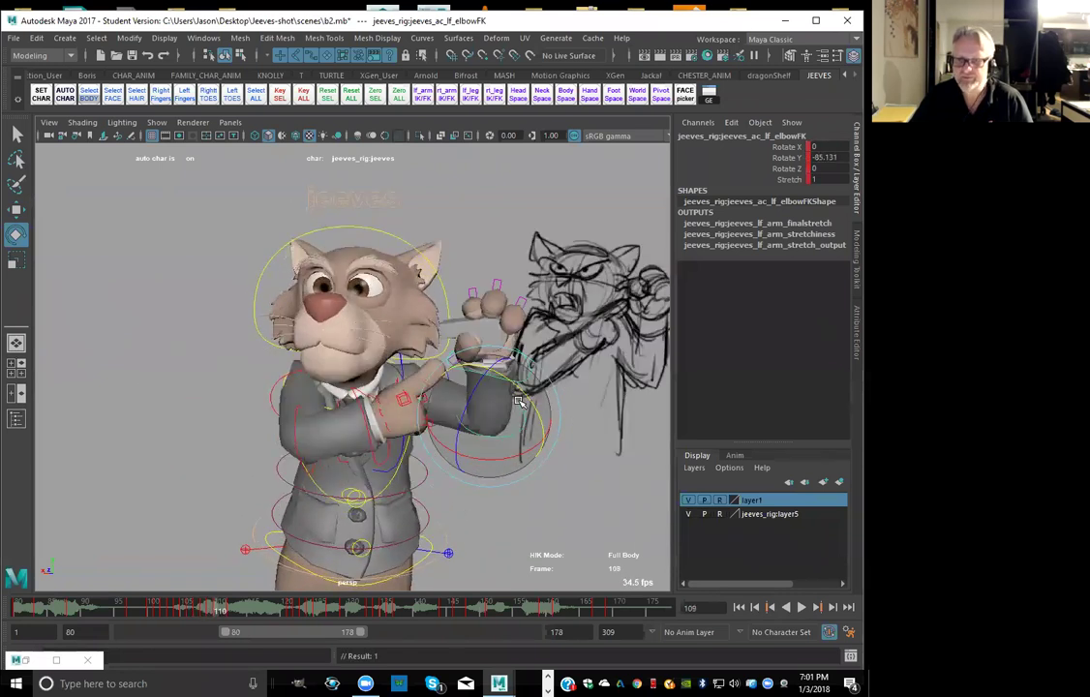
Rotate and key the left FK elbow at frame 112 to a Rotate Y of about -88.2
key(.)
key(period)
drag(516, 402, 503, 378)
key(s)
key(comma)
key(.)
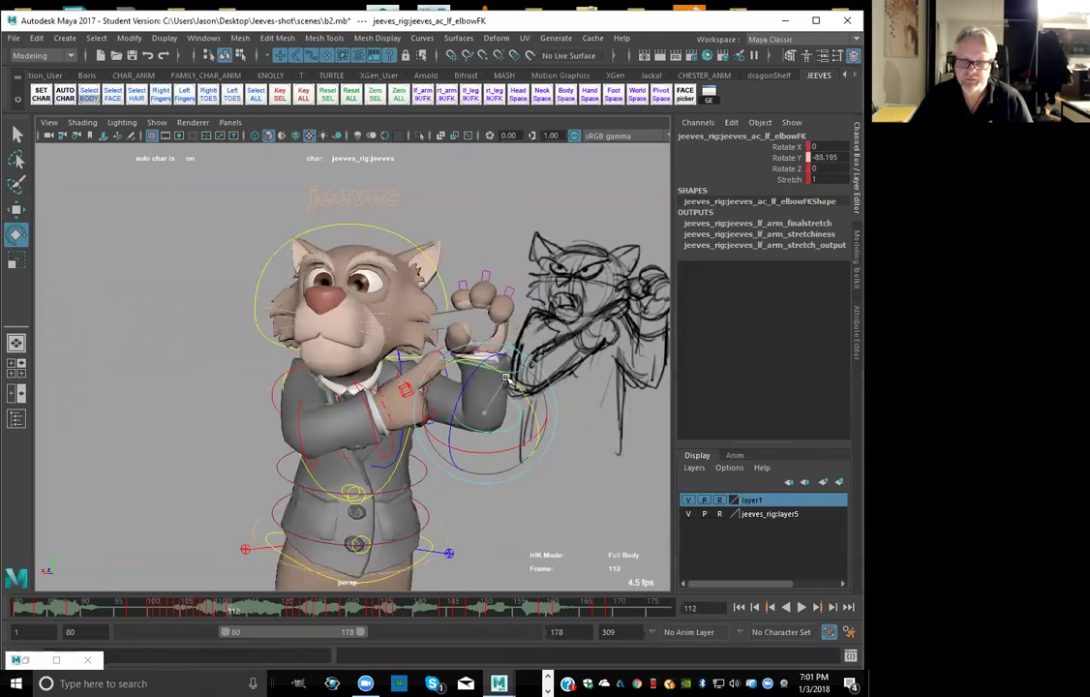
key(.)
Rotate the left FK elbow at frame 114 to a Rotate Y of about -92.1
drag(233, 612, 245, 612)
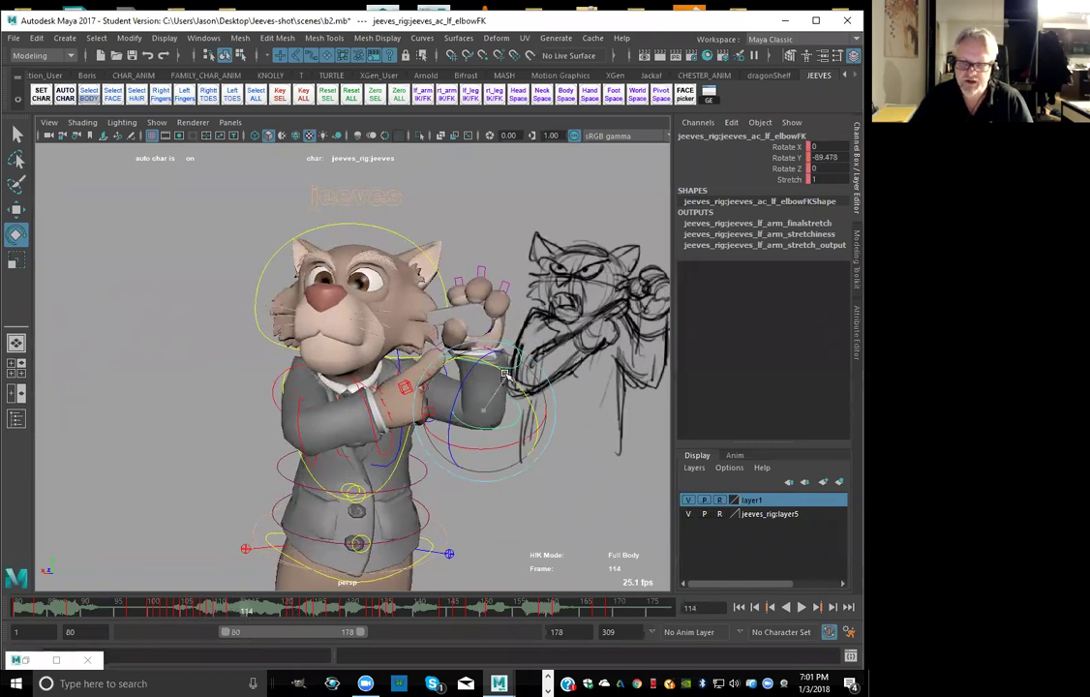
key(.)
key(.)
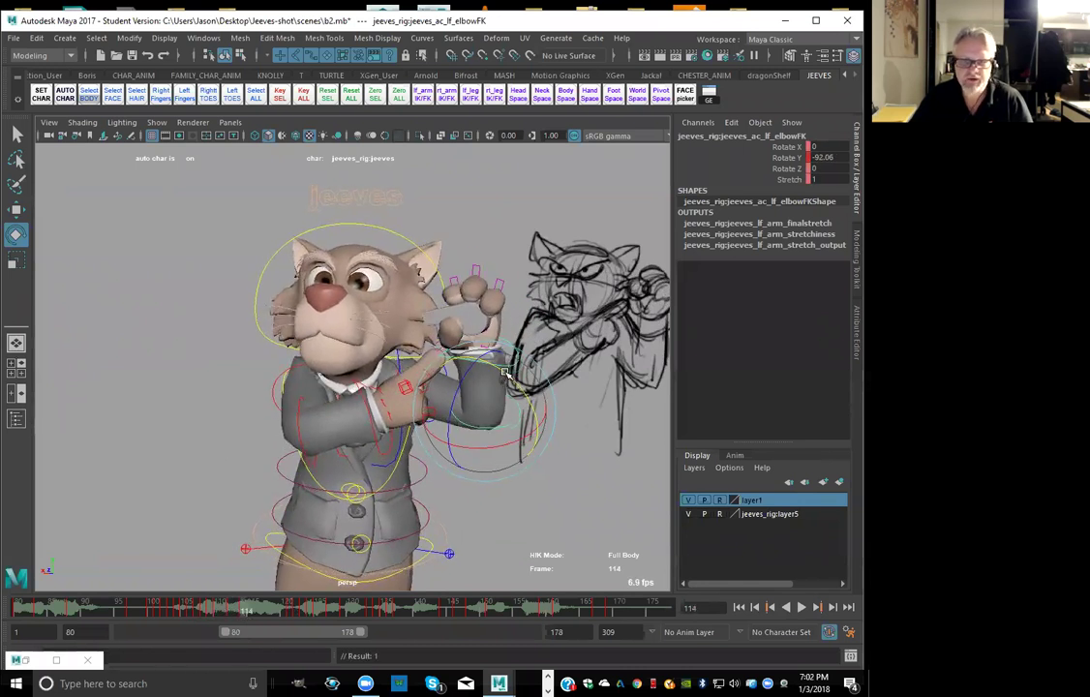
Rotate the left FK elbow at frame 116 to a Rotate Y of about -89.2, comparing it with the preceding frames
click(257, 610)
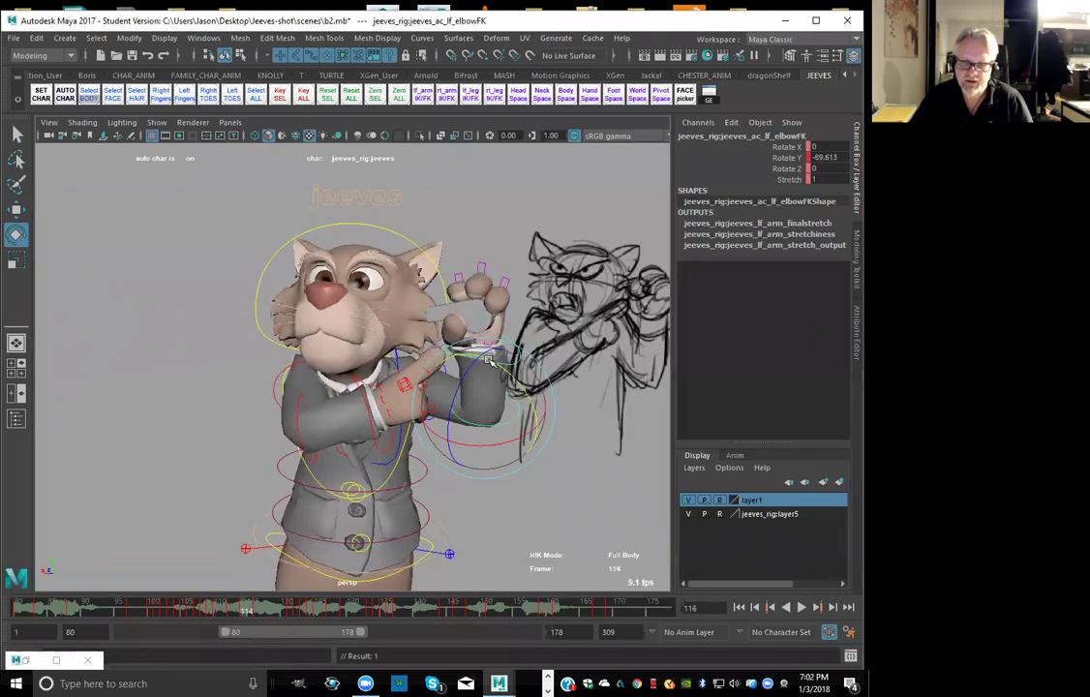
key(.)
key(.)
key(.)
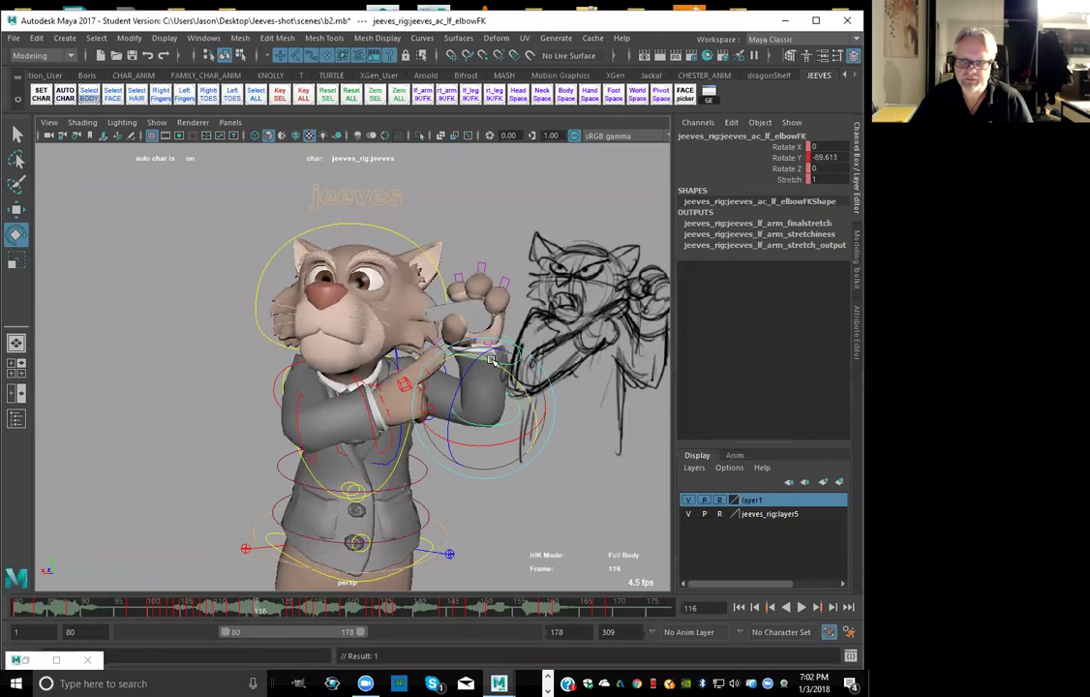
key(alt+comma)
key(alt+comma)
key(alt+comma)
key(alt+comma)
key(alt+period)
key(alt+period)
key(alt+period)
key(alt+comma)
key(.)
key(.)
key(.)
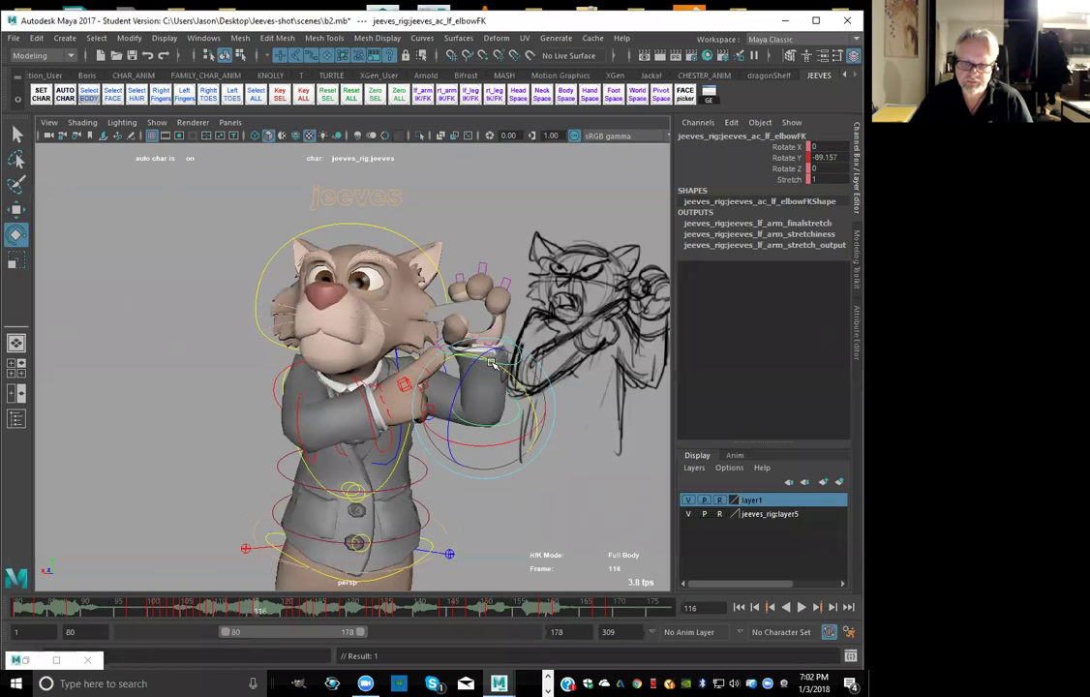
key(.)
key(.)
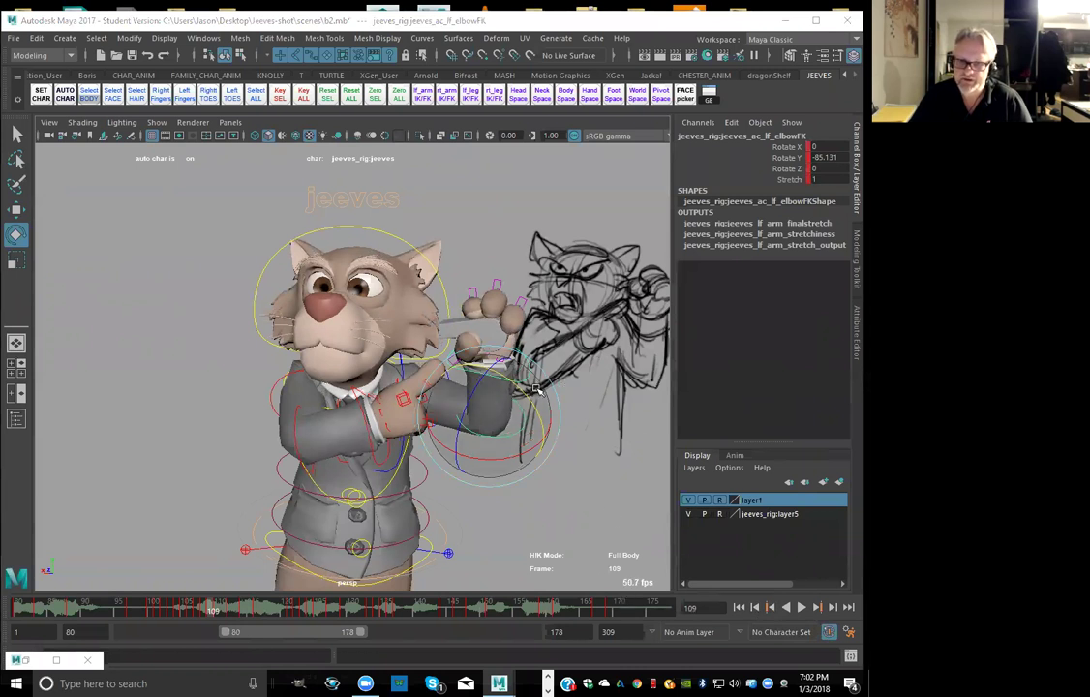
Fine-tune the left FK elbow at frame 109 to a Rotate Y of about -84.7
drag(532, 402, 529, 404)
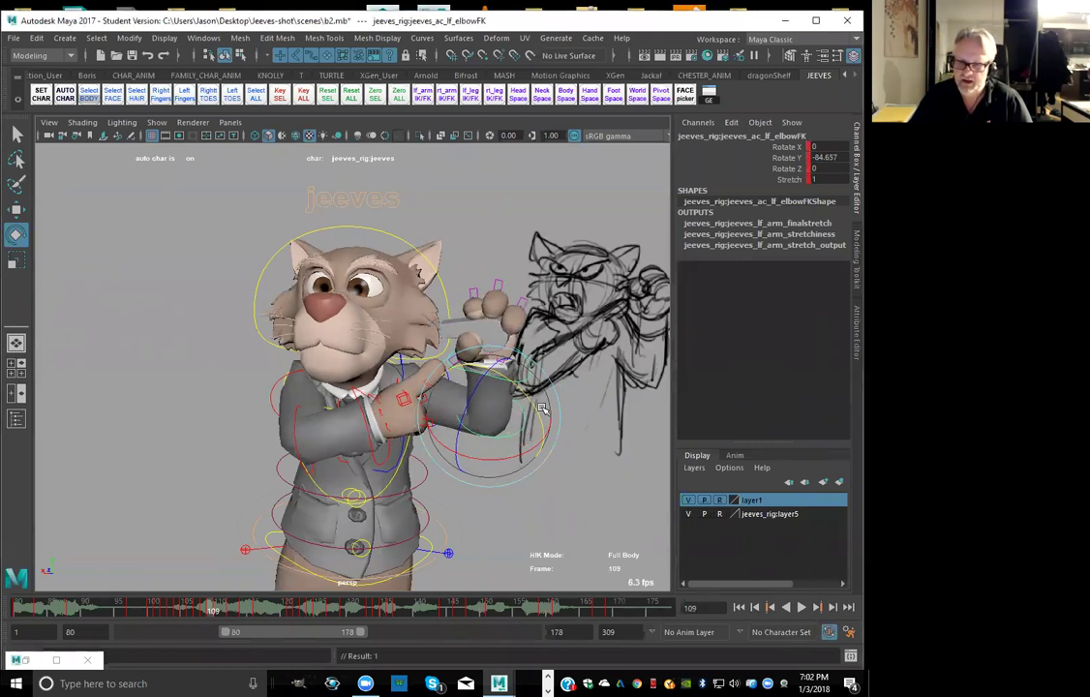
key(alt+comma)
key(alt+period)
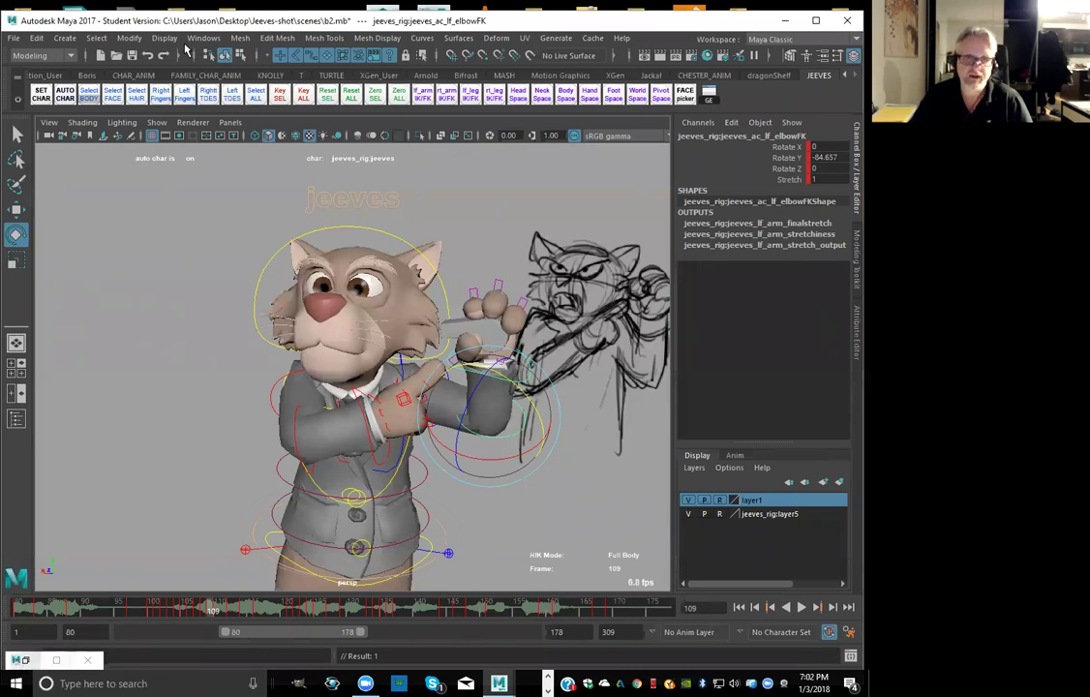
Step forward to about frame 136 and back again to examine the left arm's settle and the later poses
key(alt+comma)
key(alt+comma)
key(alt+comma)
key(alt+comma)
key(alt+comma)
key(alt+period)
key(alt+period)
key(alt+period)
key(alt+period)
key(alt+period)
key(alt+period)
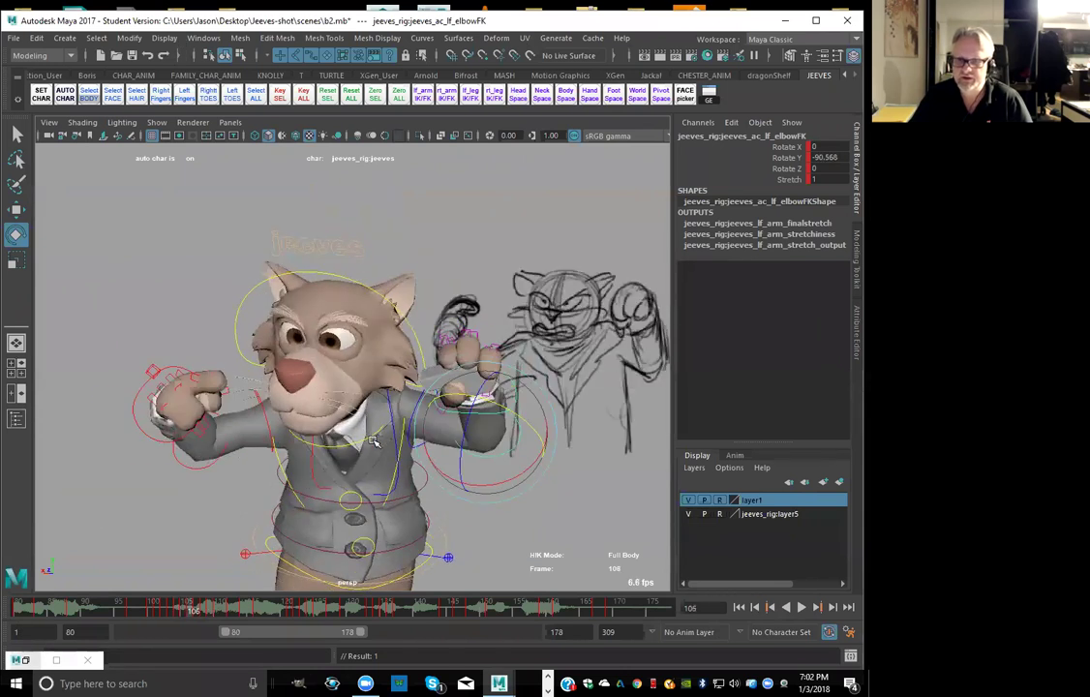
key(alt+period)
key(alt+period)
key(alt+period)
key(alt+period)
key(alt+period)
key(alt+period)
key(alt+period)
key(alt+period)
key(alt+period)
key(alt+period)
key(alt+period)
key(alt+period)
key(alt+period)
key(alt+period)
key(alt+period)
key(alt+period)
key(alt+period)
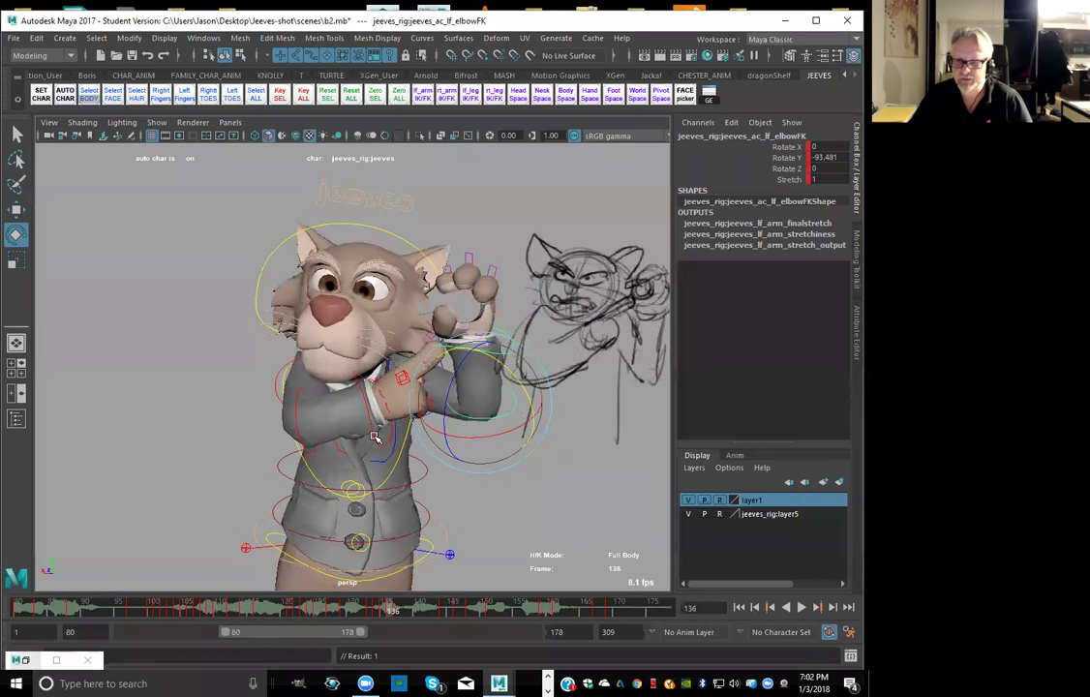
key(alt+comma)
key(alt+comma)
key(alt+comma)
key(alt+comma)
key(alt+comma)
key(alt+comma)
key(alt+comma)
key(alt+comma)
key(alt+comma)
key(alt+comma)
key(alt+comma)
key(alt+comma)
key(alt+comma)
key(alt+comma)
key(alt+comma)
key(alt+comma)
key(alt+comma)
key(alt+comma)
key(alt+comma)
key(alt+comma)
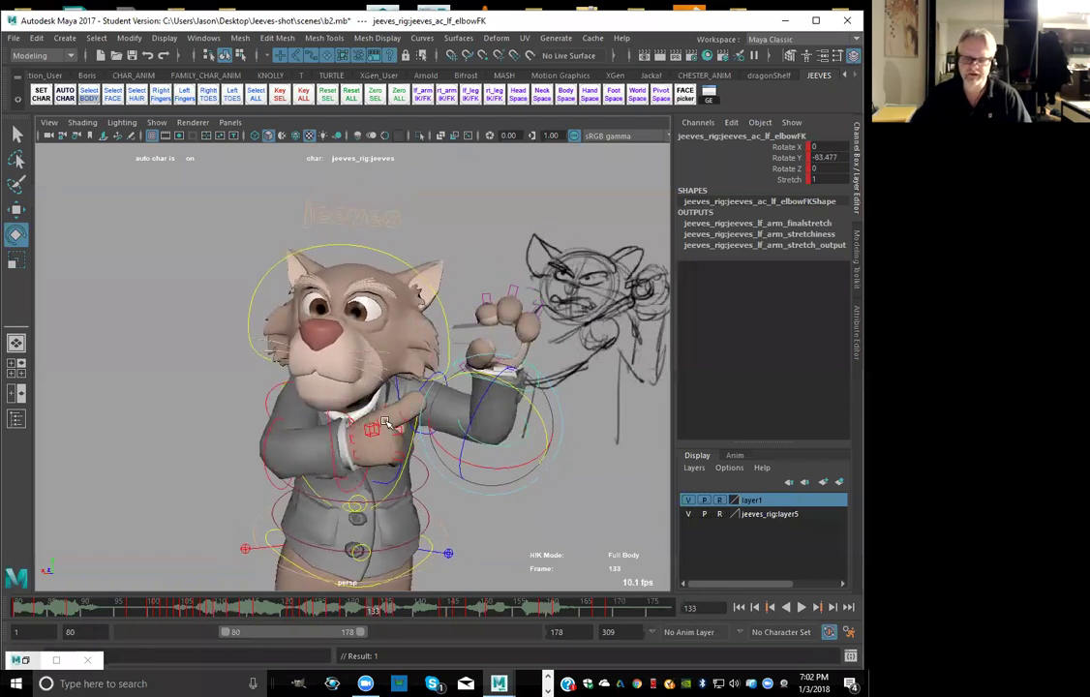
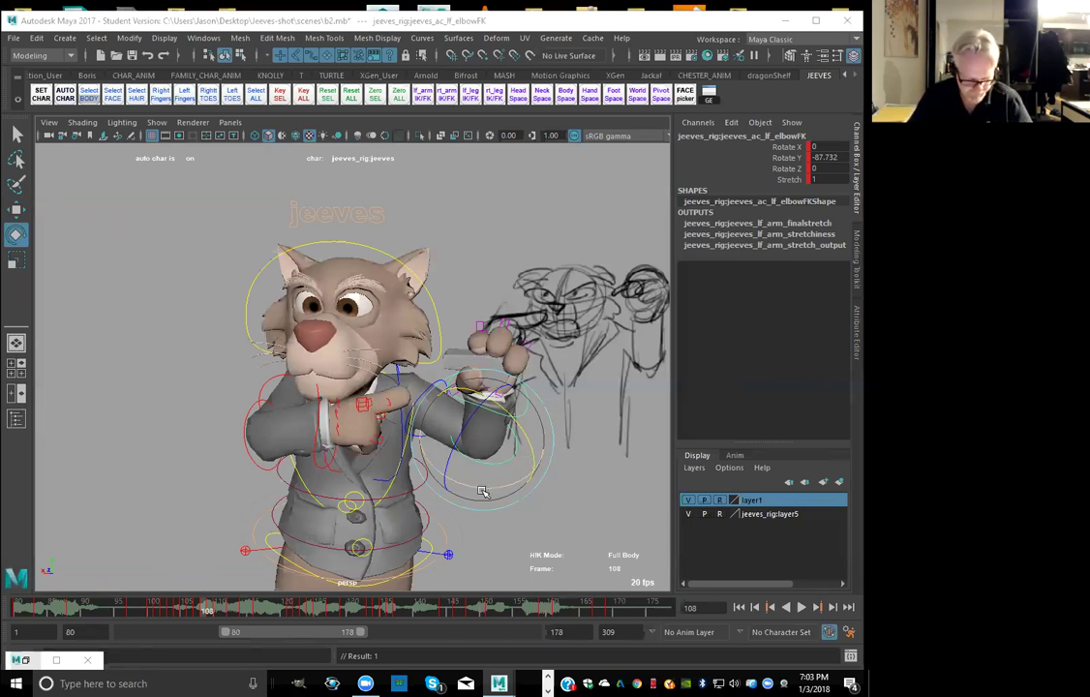
Scrub from frame 102 to 108 and step onward to frame 110 to recheck the left elbow's overshoot
drag(167, 615, 201, 612)
key(period)
key(period)
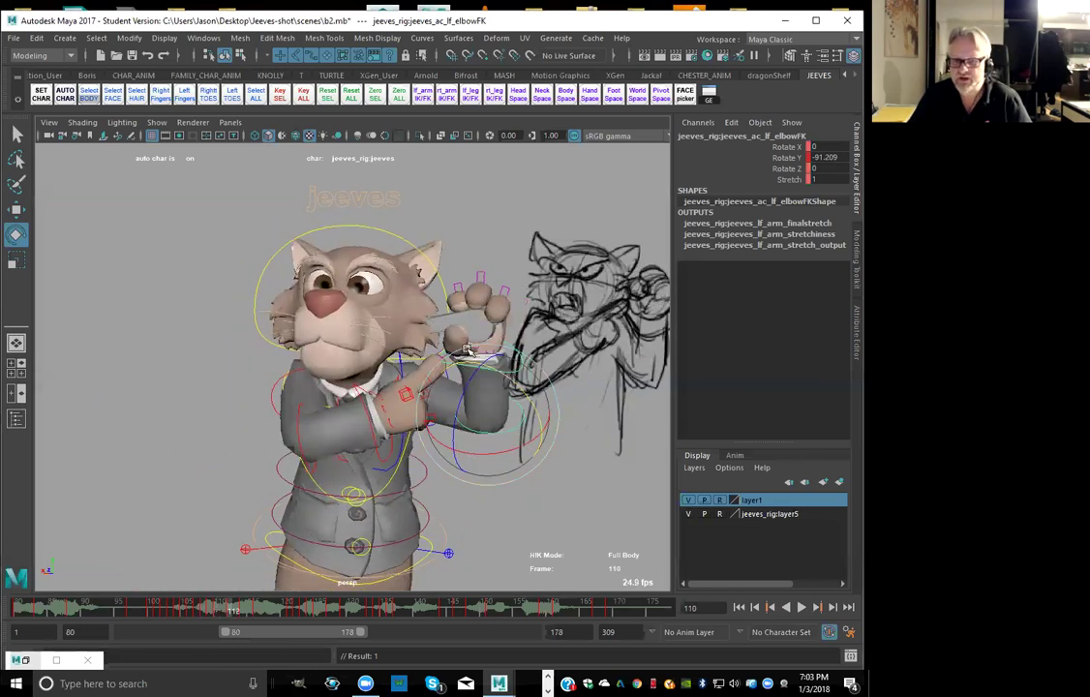
Step forward to about frame 121 and back toward frame 107 to examine the left elbow's settle
key(period)
key(period)
key(period)
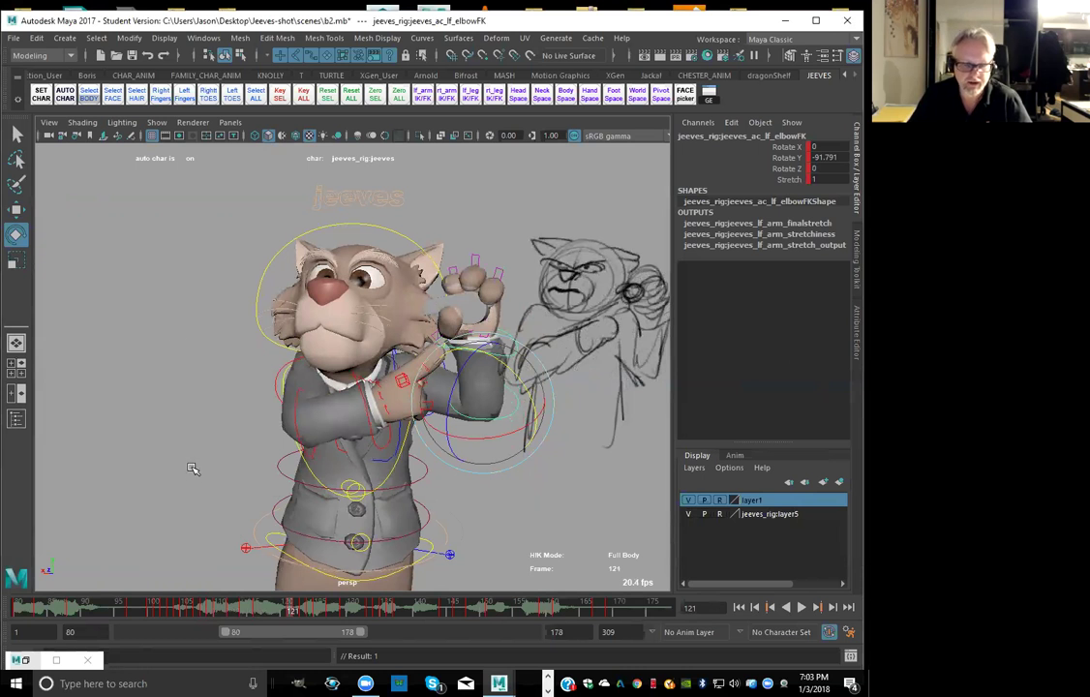
key(comma)
key(comma)
key(comma)
key(comma)
key(comma)
key(comma)
key(comma)
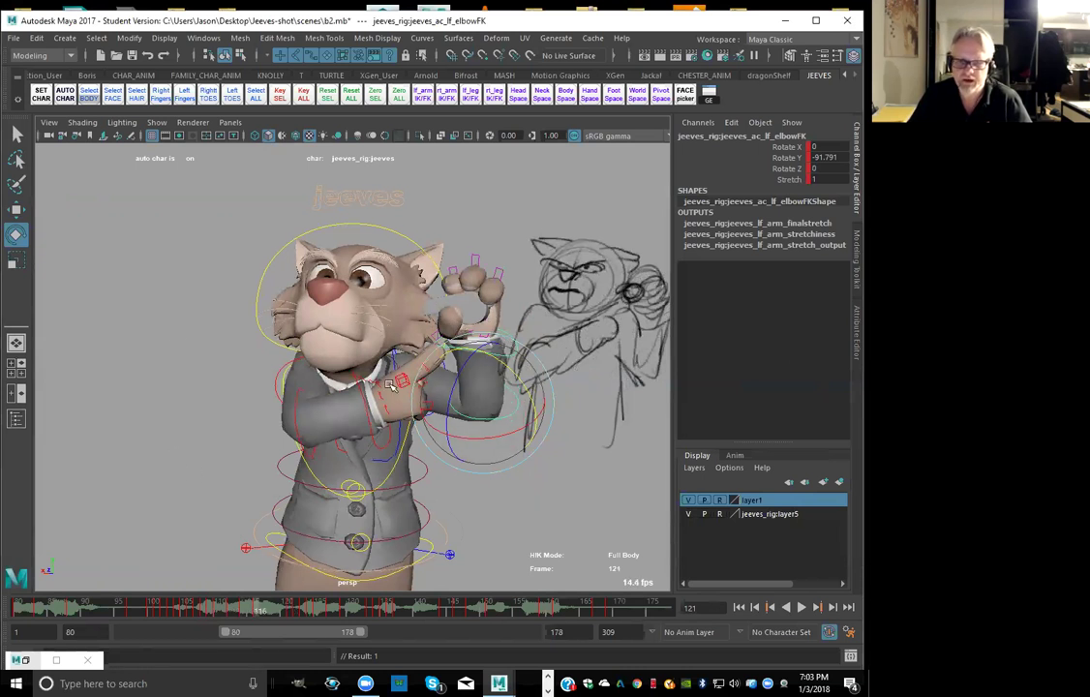
key(period)
key(period)
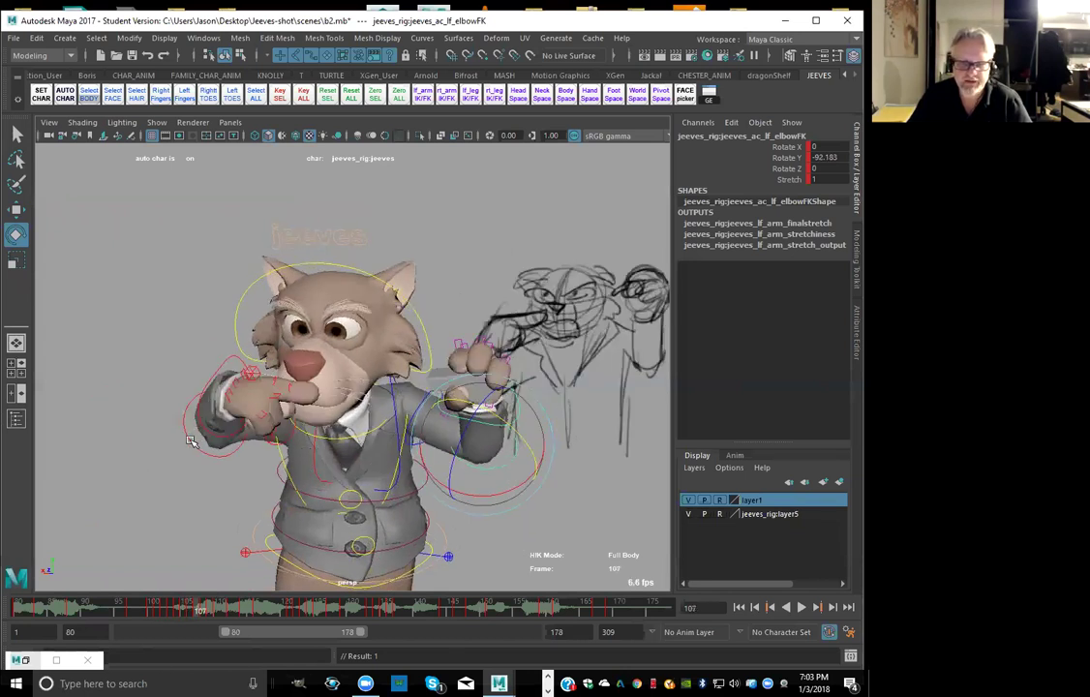
Step back and forth between about frames 105 and 109 to examine both arms as they swing into the pose
key(comma)
key(comma)
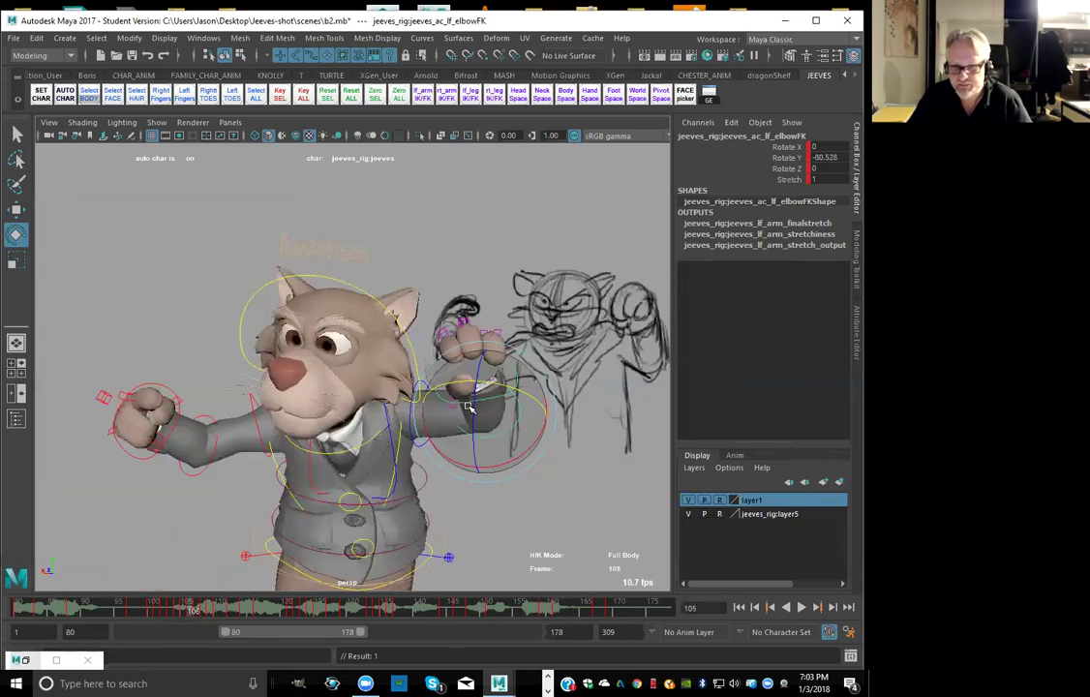
key(period)
key(period)
key(period)
key(period)
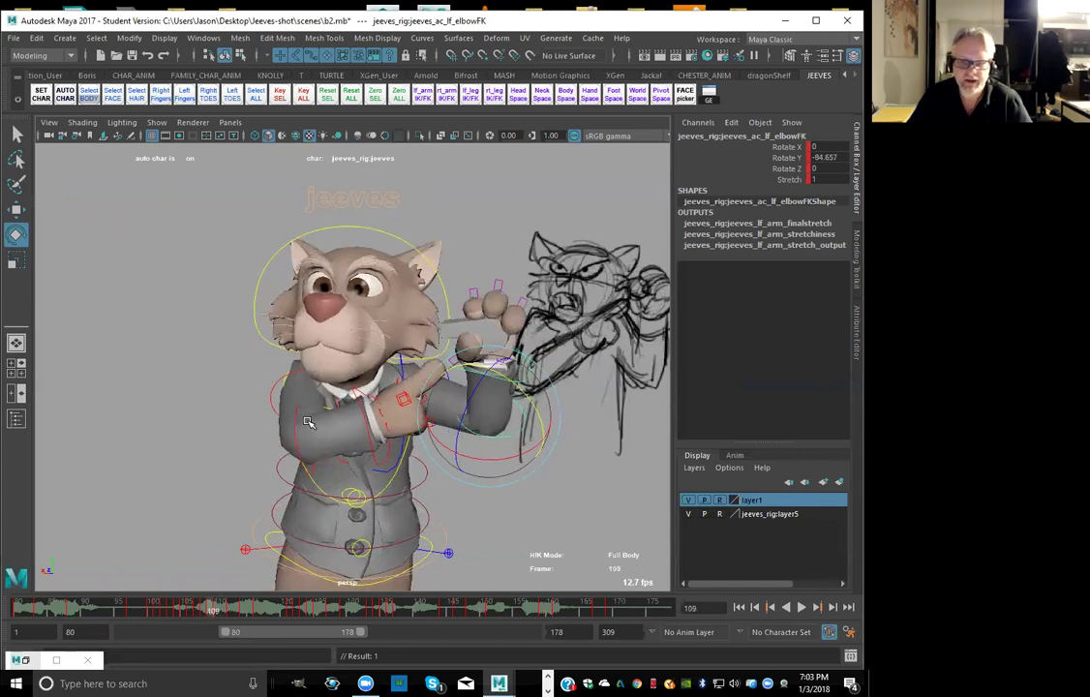
key(comma)
key(comma)
key(comma)
key(comma)
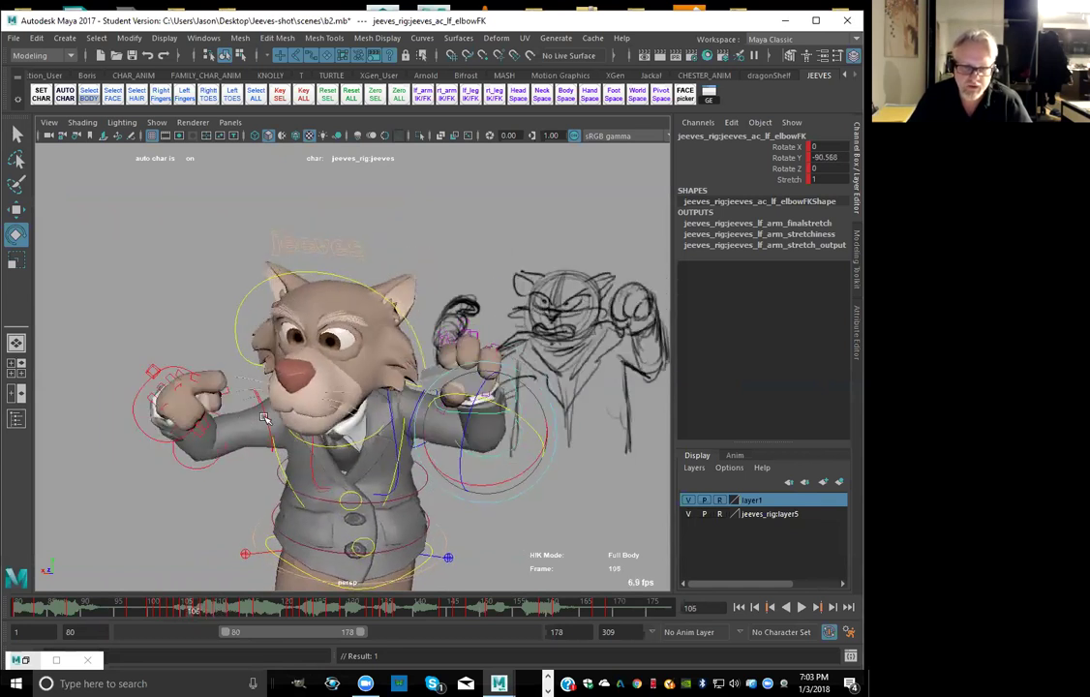
Select the right FK shoulder and rotate it at frame 104 to lower the outstretched right arm
click(263, 418)
key(comma)
key(comma)
key(comma)
key(comma)
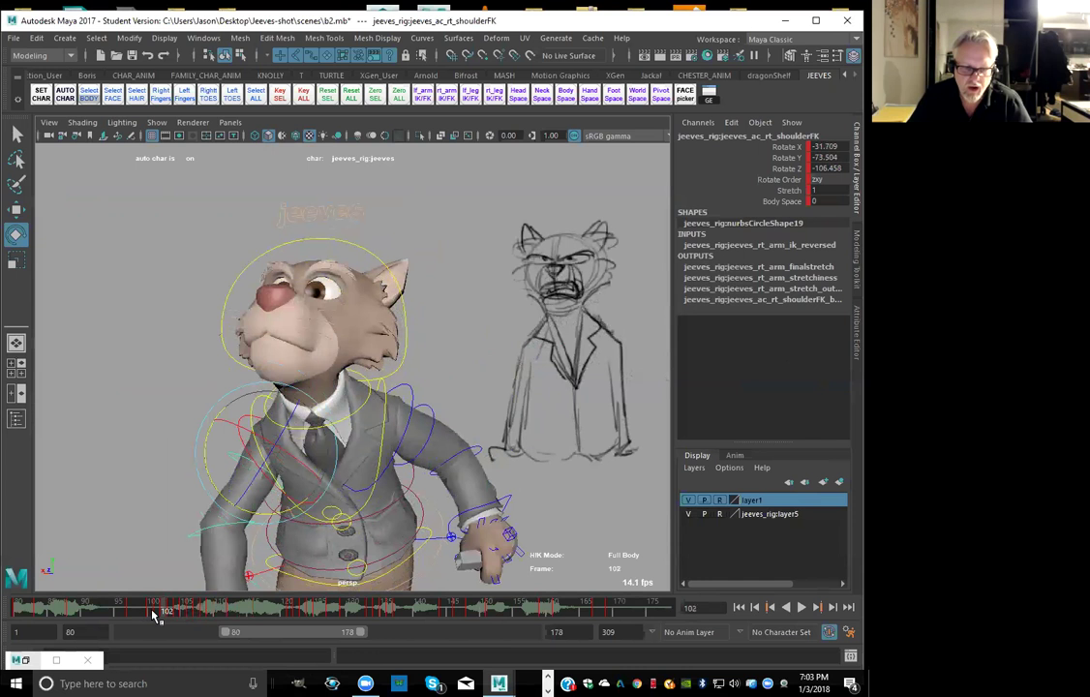
key(period)
key(period)
key(comma)
key(period)
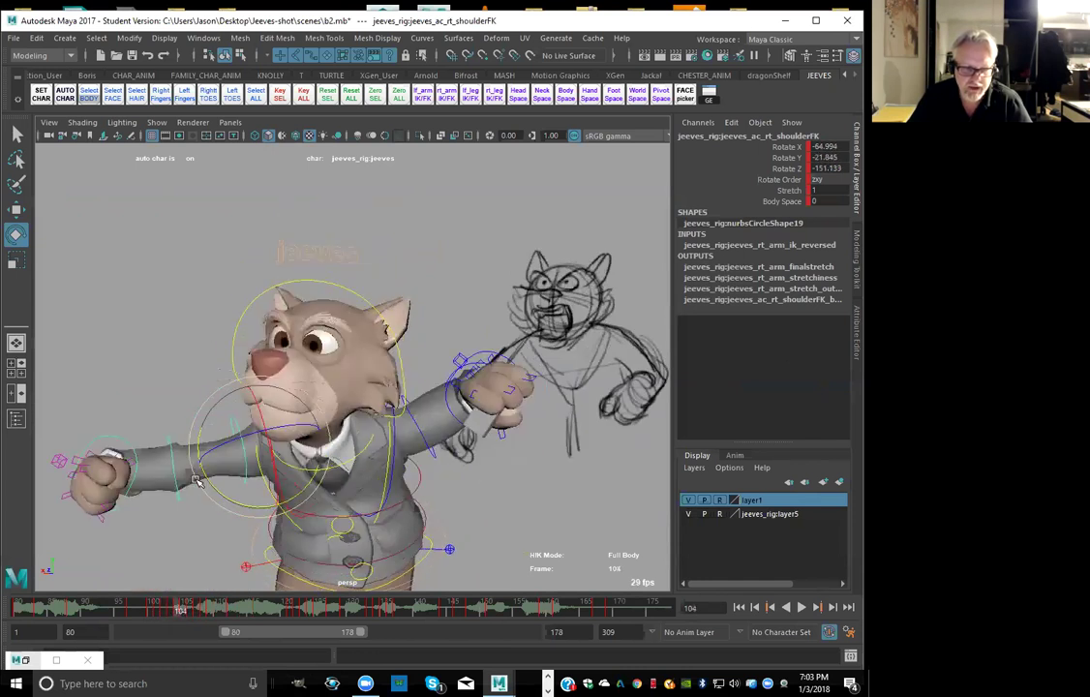
drag(184, 426, 193, 424)
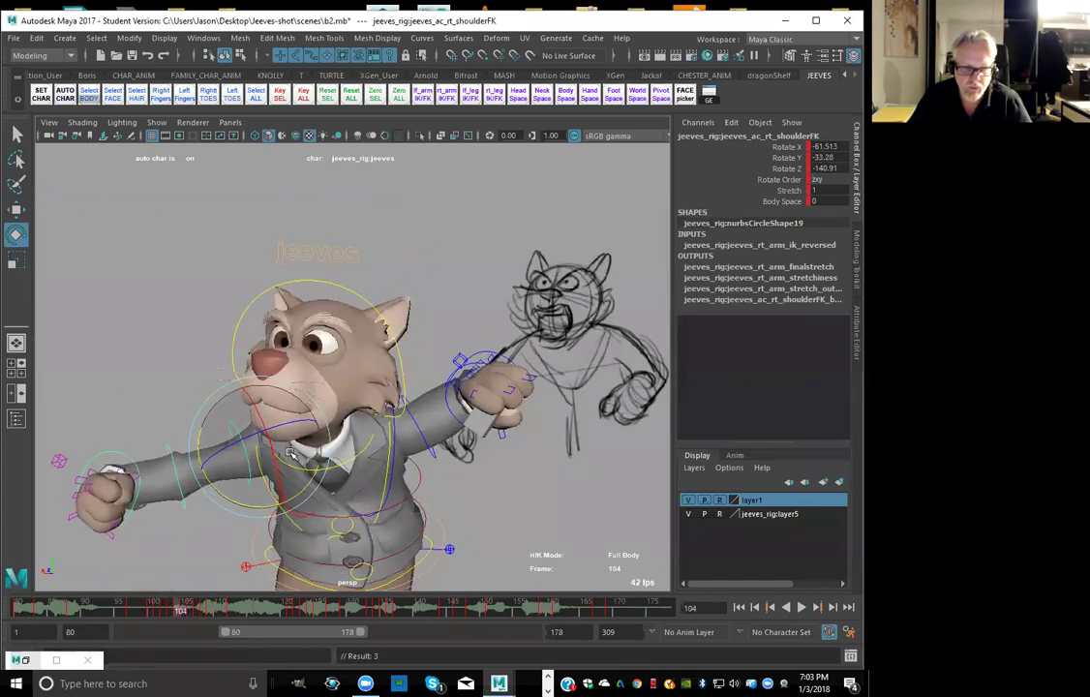
drag(277, 457, 273, 481)
Compare the frames around 104 and adjust the right FK shoulder's rotation at frame 106 to refine the arm's arc
key(comma)
key(comma)
key(period)
key(period)
key(period)
key(period)
key(comma)
key(comma)
key(period)
key(period)
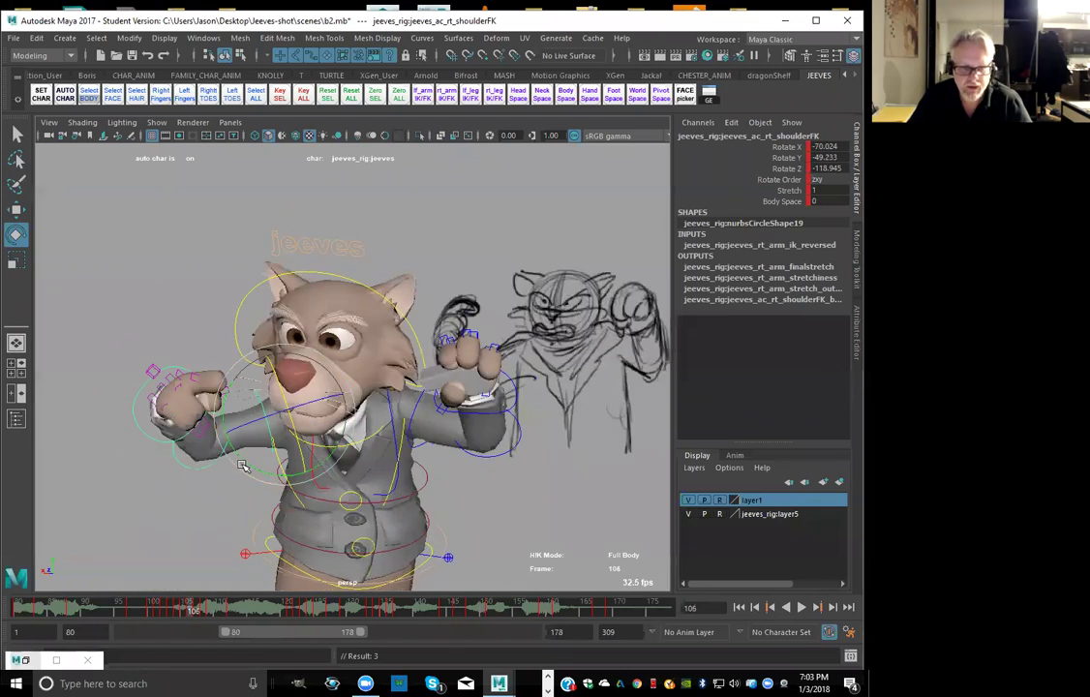
drag(243, 462, 238, 451)
Step through the frames after 106 as far as about frame 124 to check the right arm's motion into the pose
key(comma)
key(alt+period)
key(alt+period)
key(alt+period)
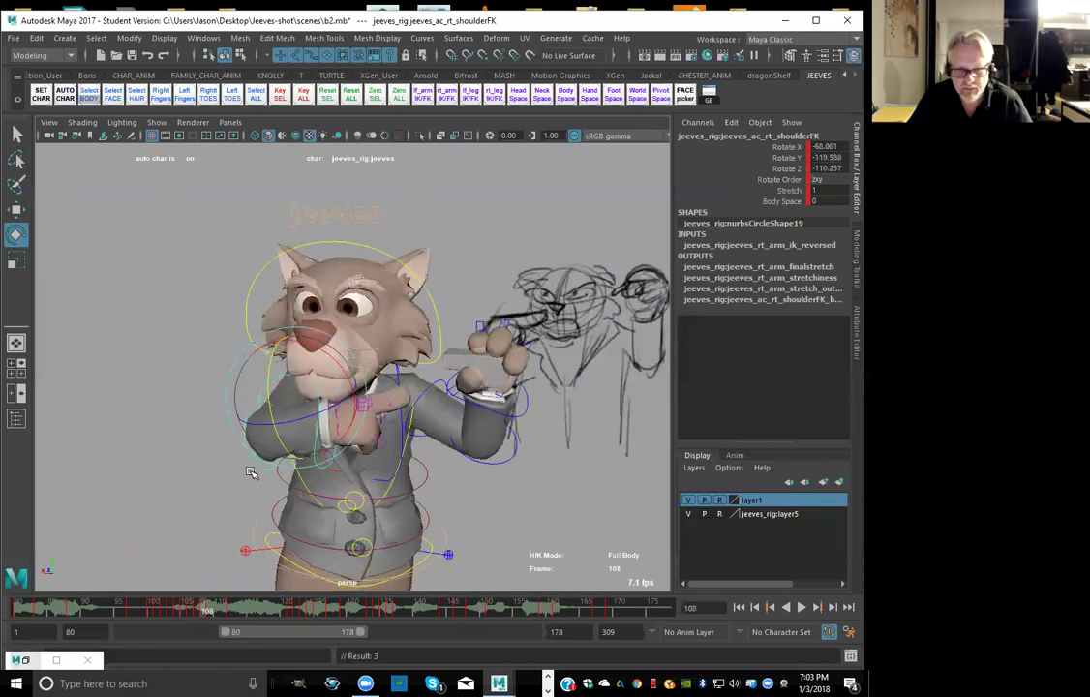
key(alt+period)
key(period)
key(period)
key(period)
key(period)
key(period)
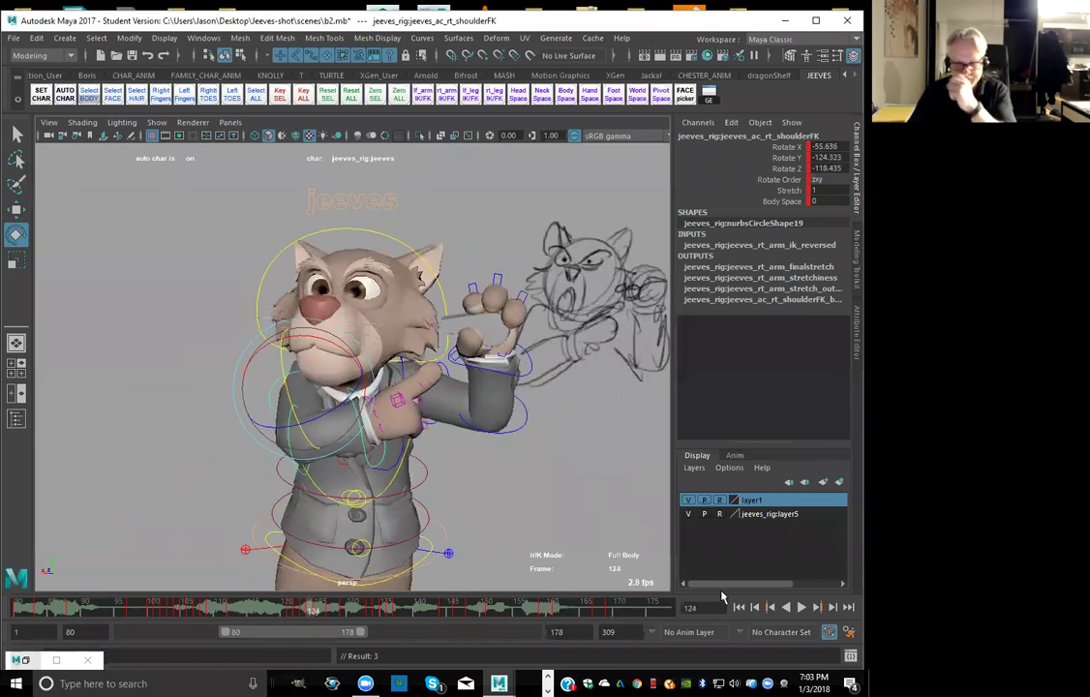
Return to frame 80 with the rotate manipulator hidden and play the animation in the viewport to review the motion
click(739, 607)
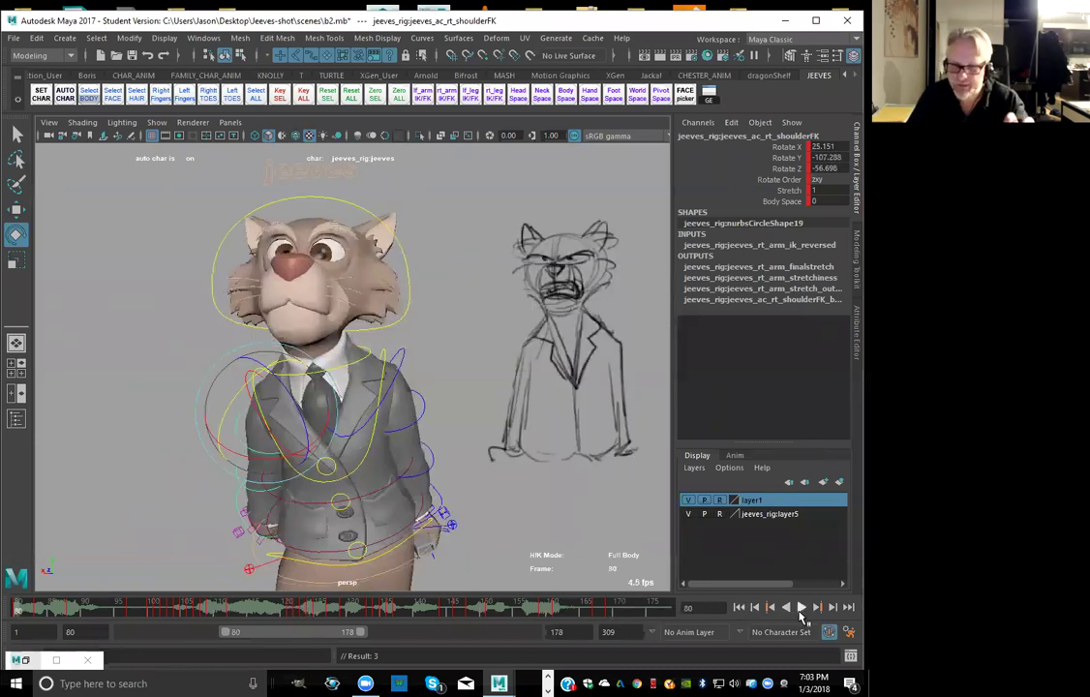
key(q)
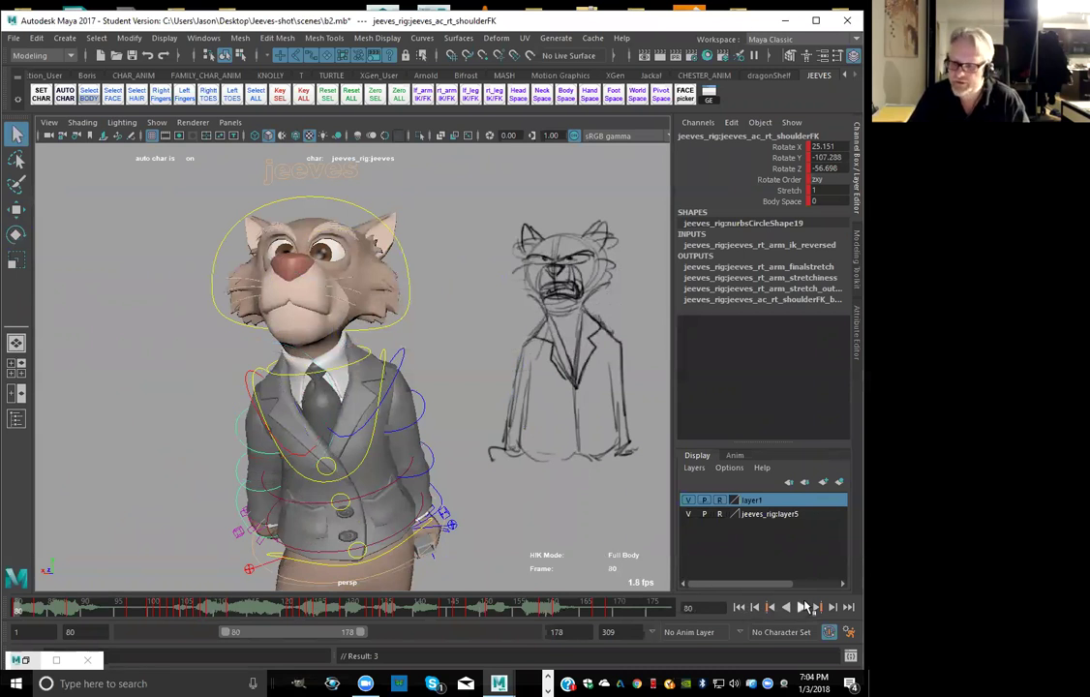
click(802, 607)
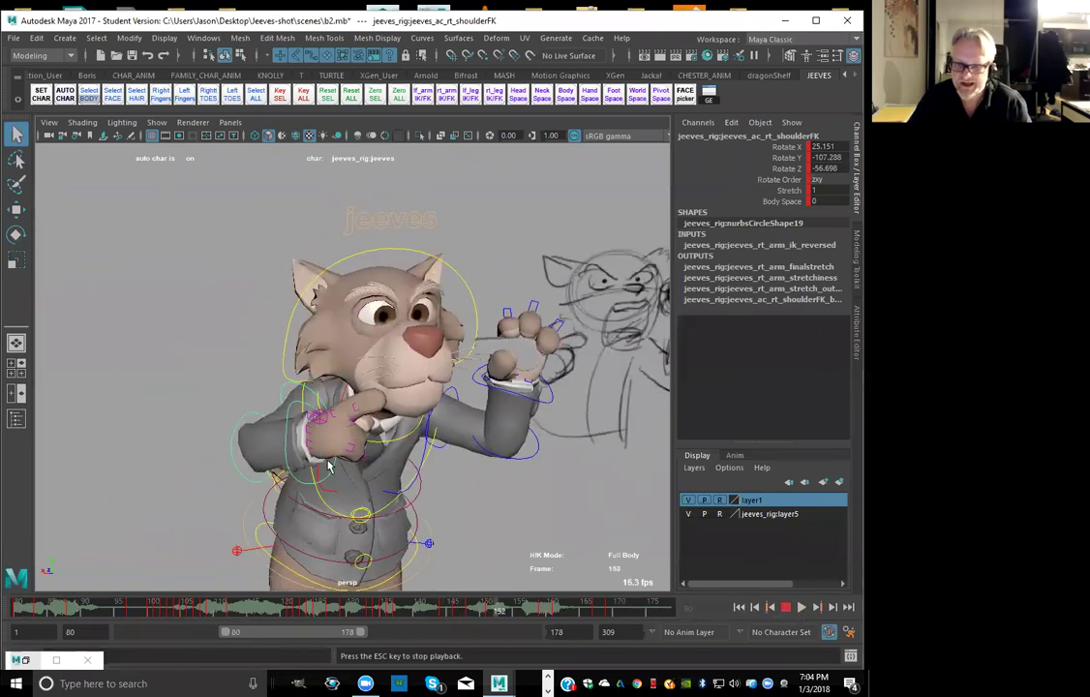
key(Escape)
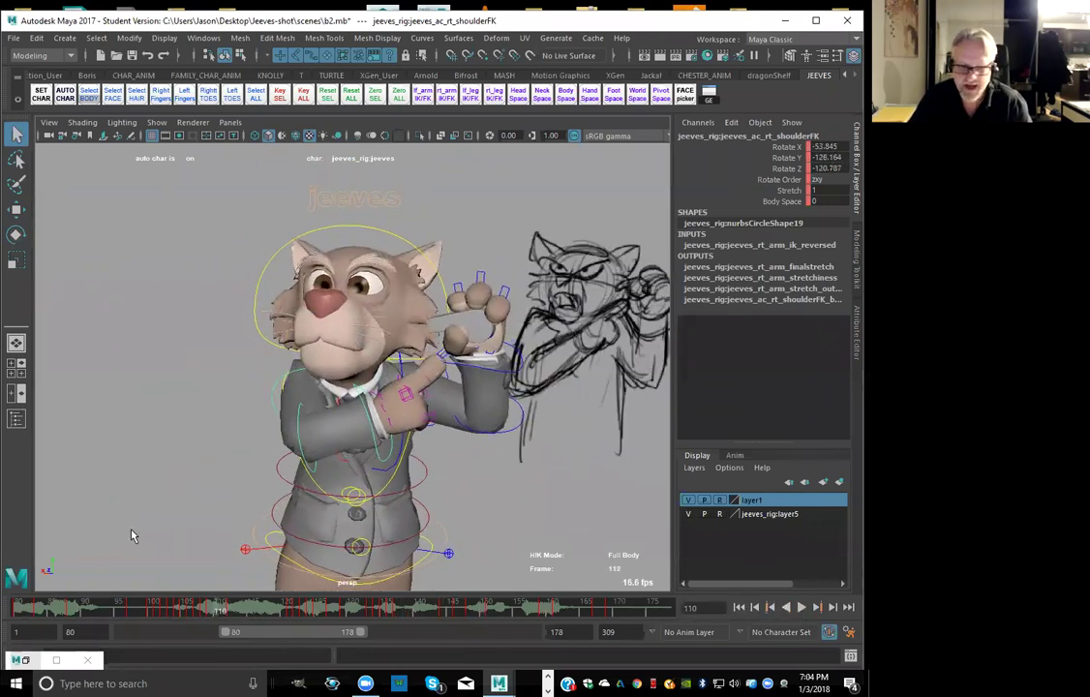
Deselect the rig controls and create a playblast of the timeline range as the movie b2
click(191, 531)
right_click(239, 612)
click(259, 599)
click(408, 346)
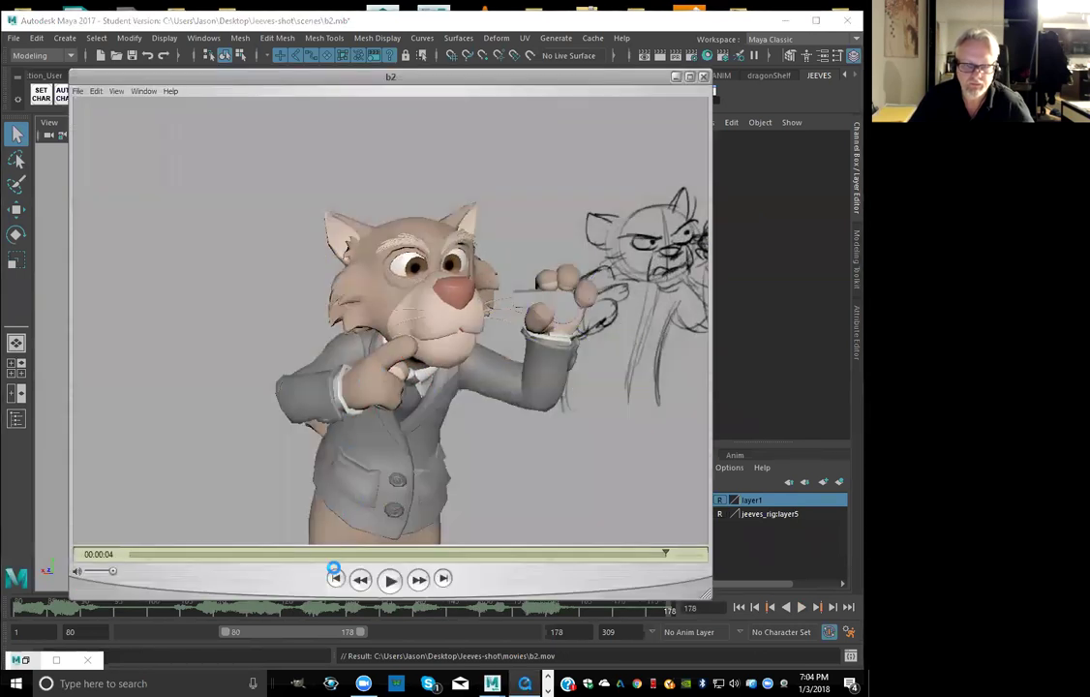
Play the b2 playblast from the start, scrub back to replay parts of it, and minimize the player
click(335, 578)
click(389, 579)
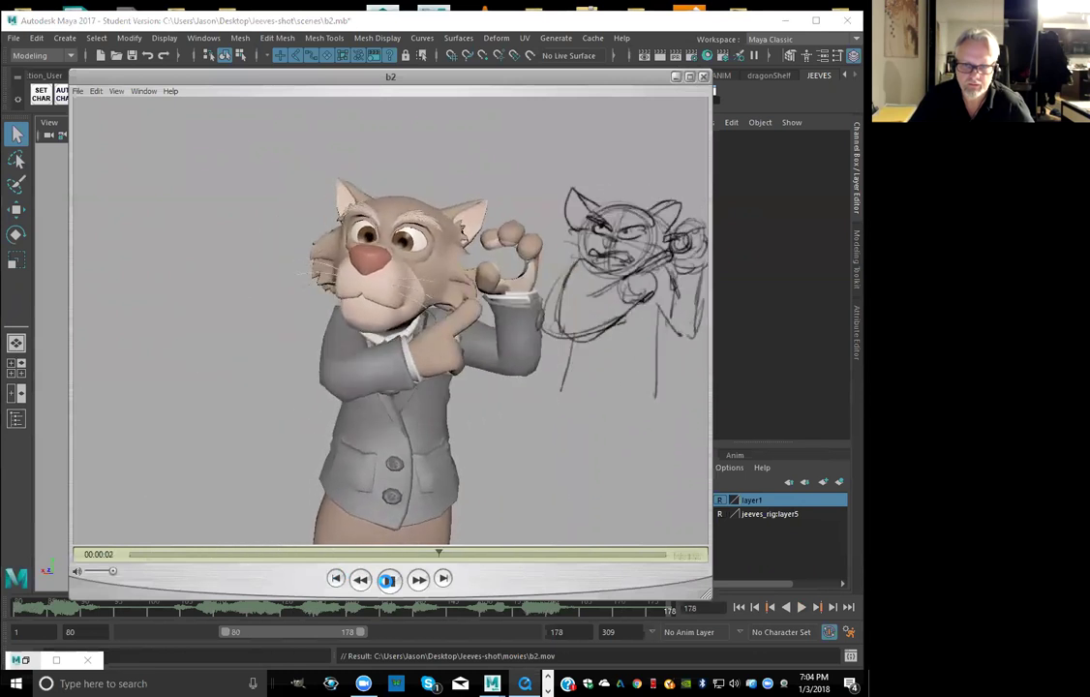
key(space)
drag(501, 555, 234, 540)
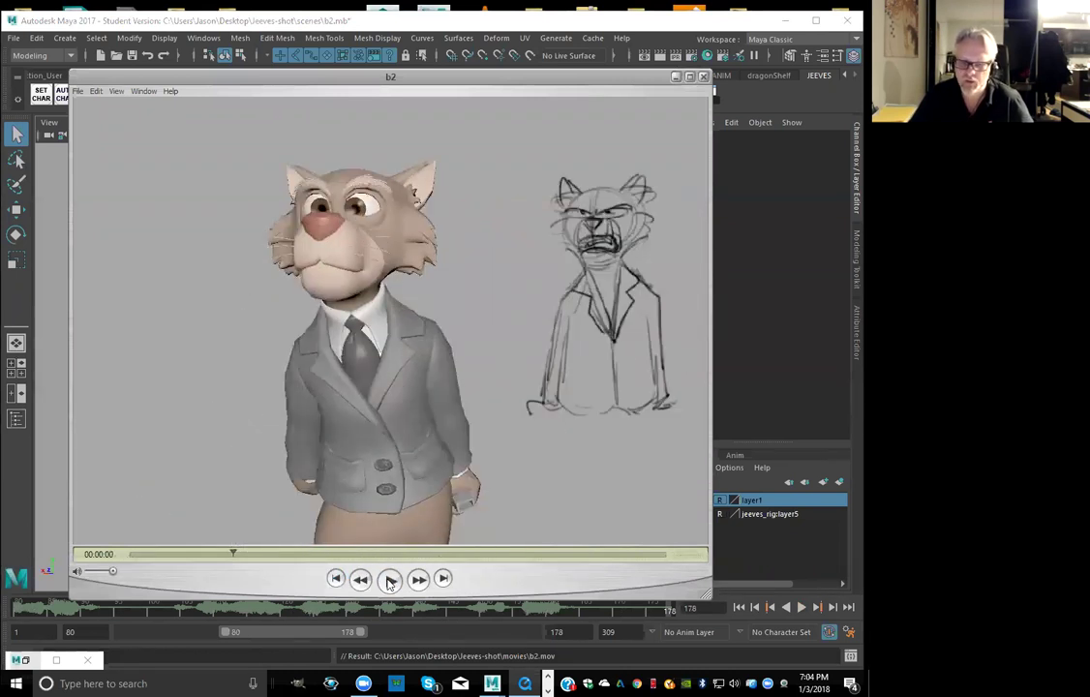
drag(234, 554, 256, 556)
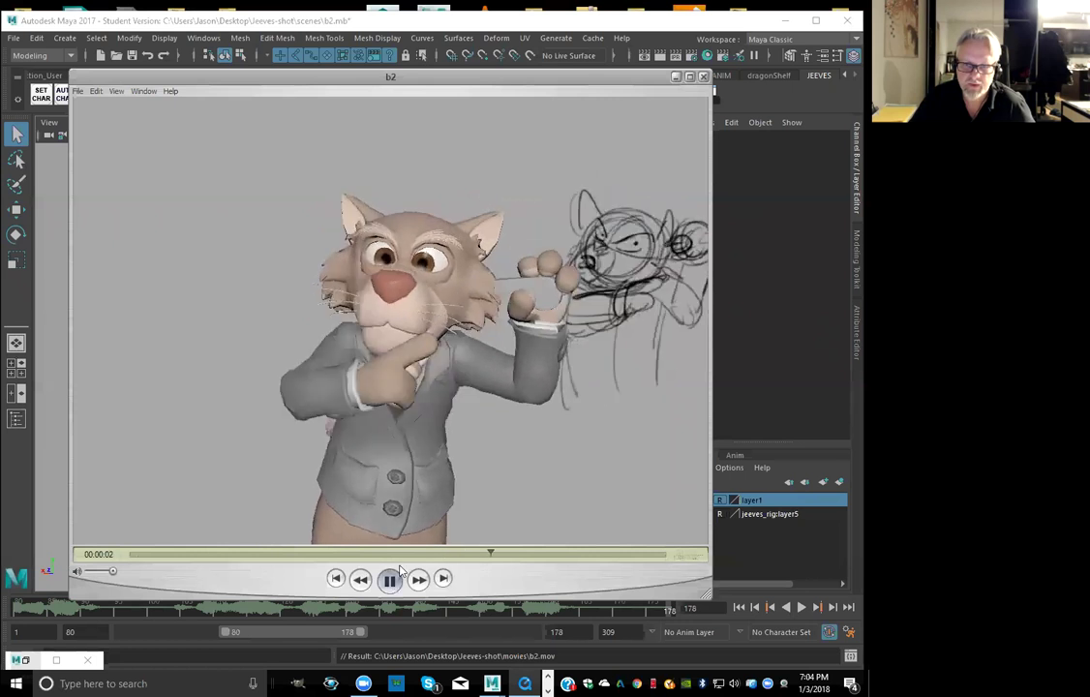
click(393, 582)
drag(502, 554, 450, 553)
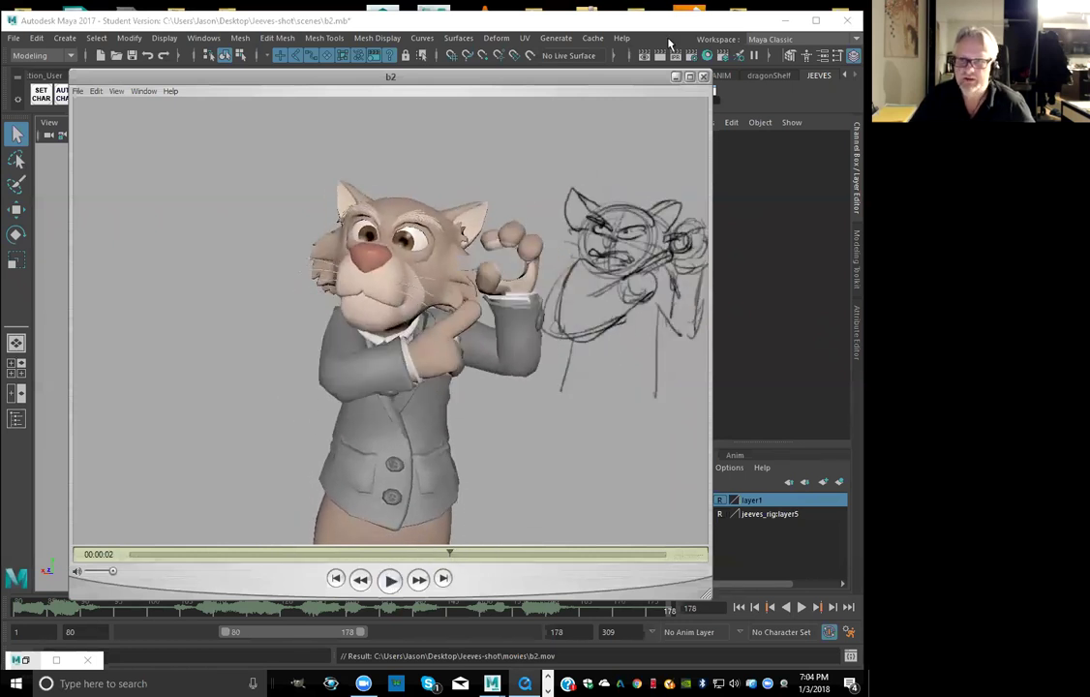
click(676, 78)
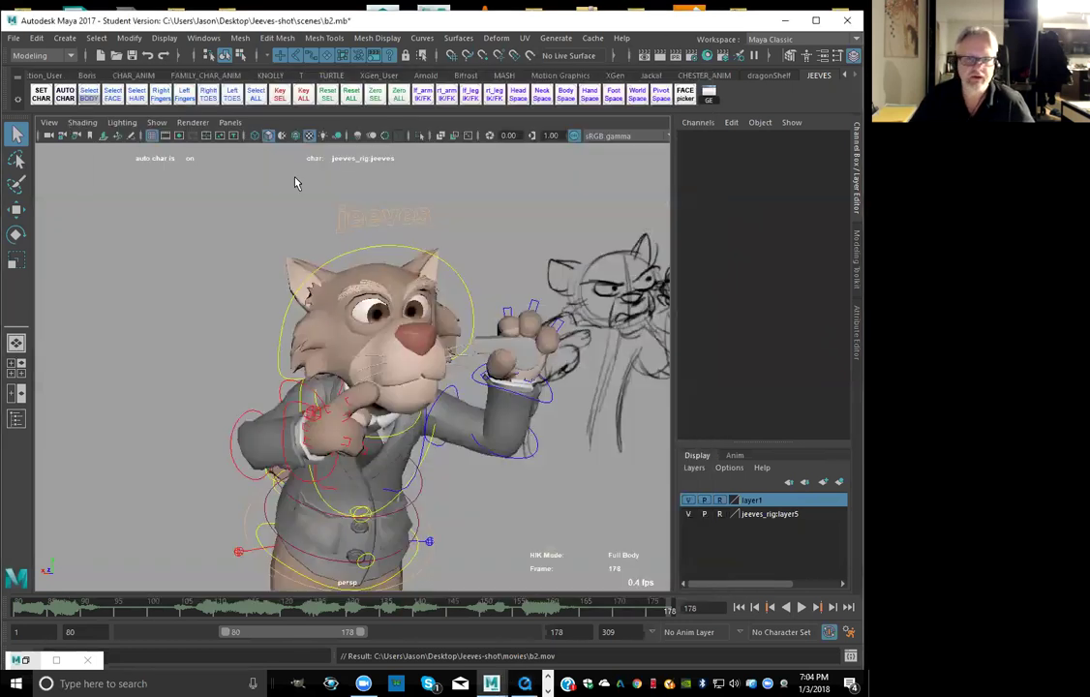
Select all of the rig's controls and play the timeline around frames 134 to 136 to examine the pose's timing
click(254, 94)
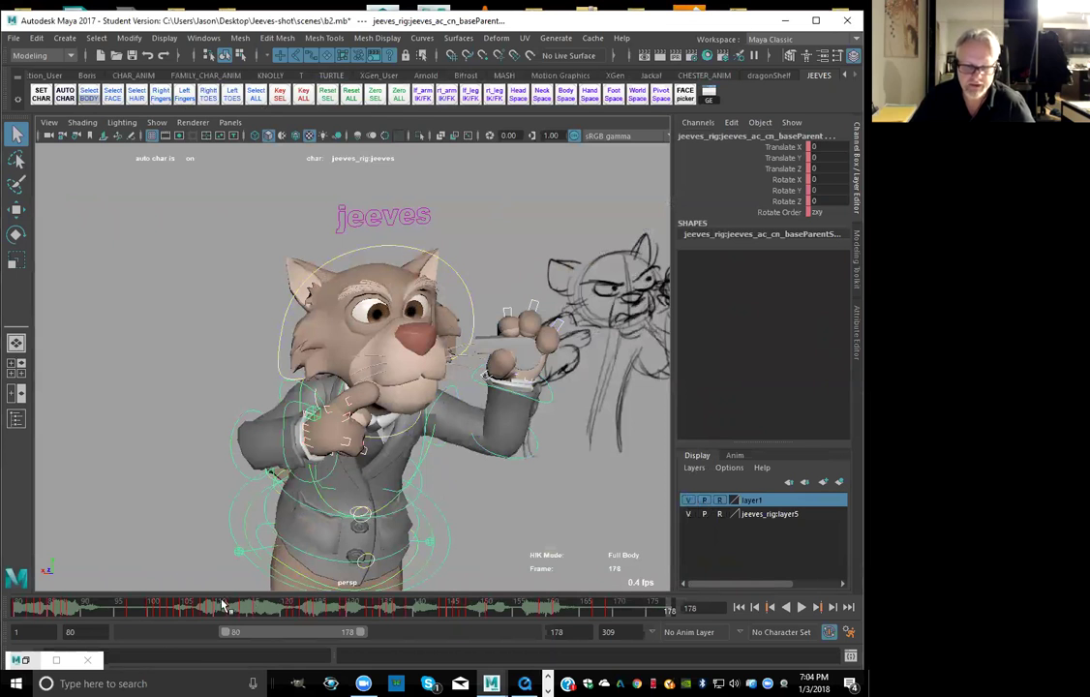
key(alt+v)
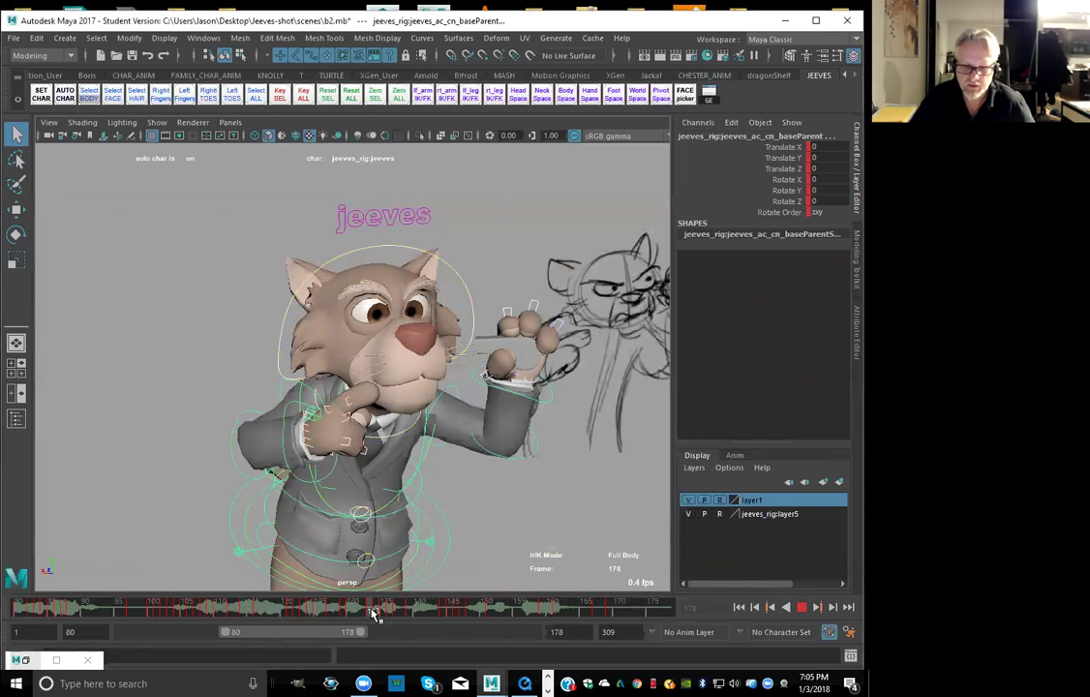
click(378, 609)
key(alt+v)
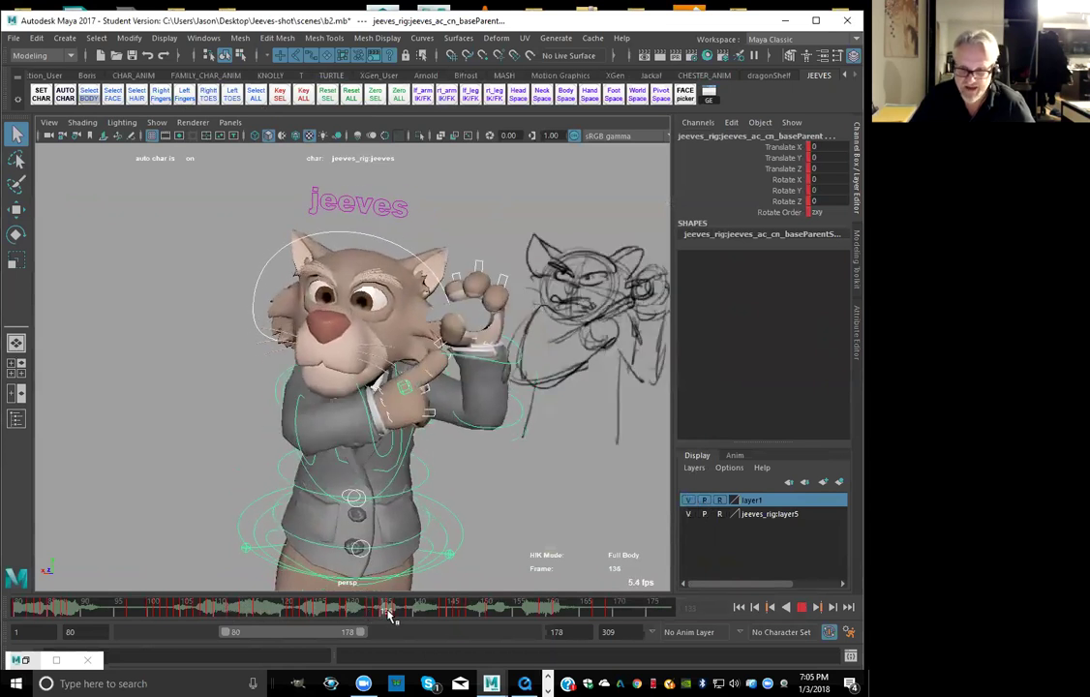
click(390, 611)
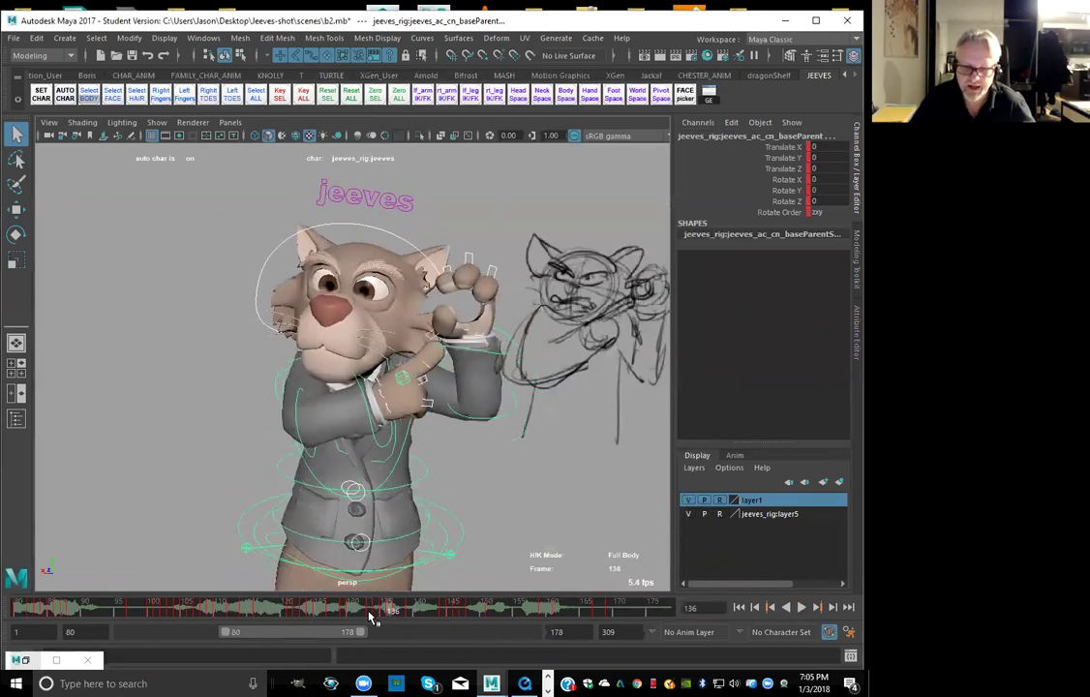
Select the full-body keys between about frames 131 and 140 and shift them slightly earlier on the timeline
click(357, 614)
mouse_move(365, 616)
shift+mouse_down()
mouse_move(413, 623)
mouse_move(386, 618)
shift+mouse_up()
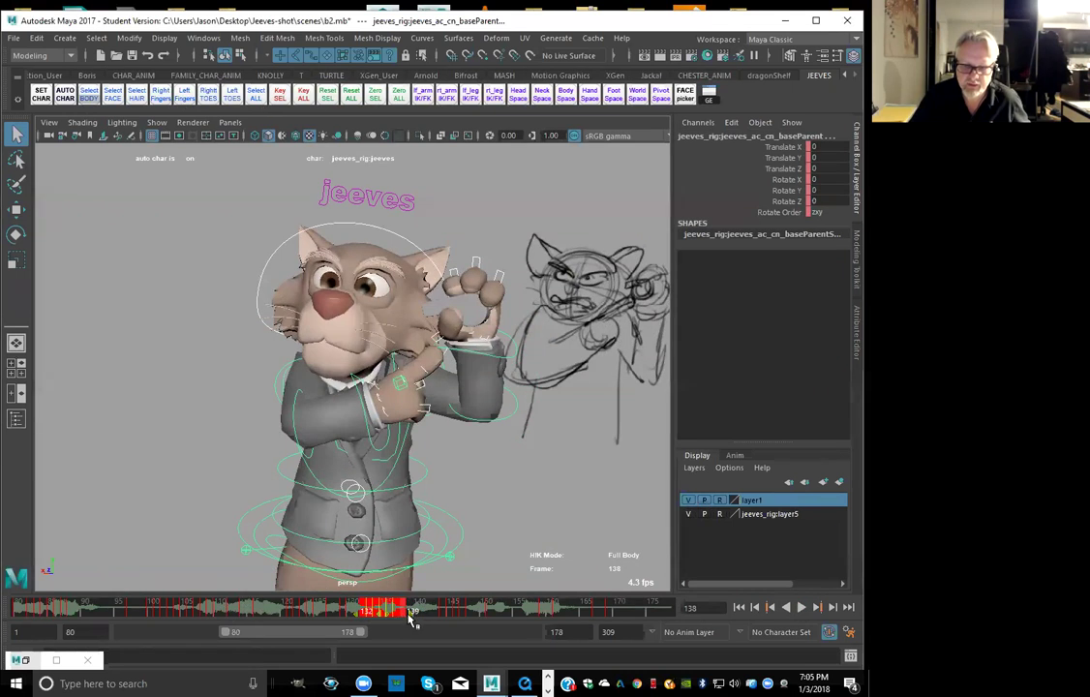
click(440, 613)
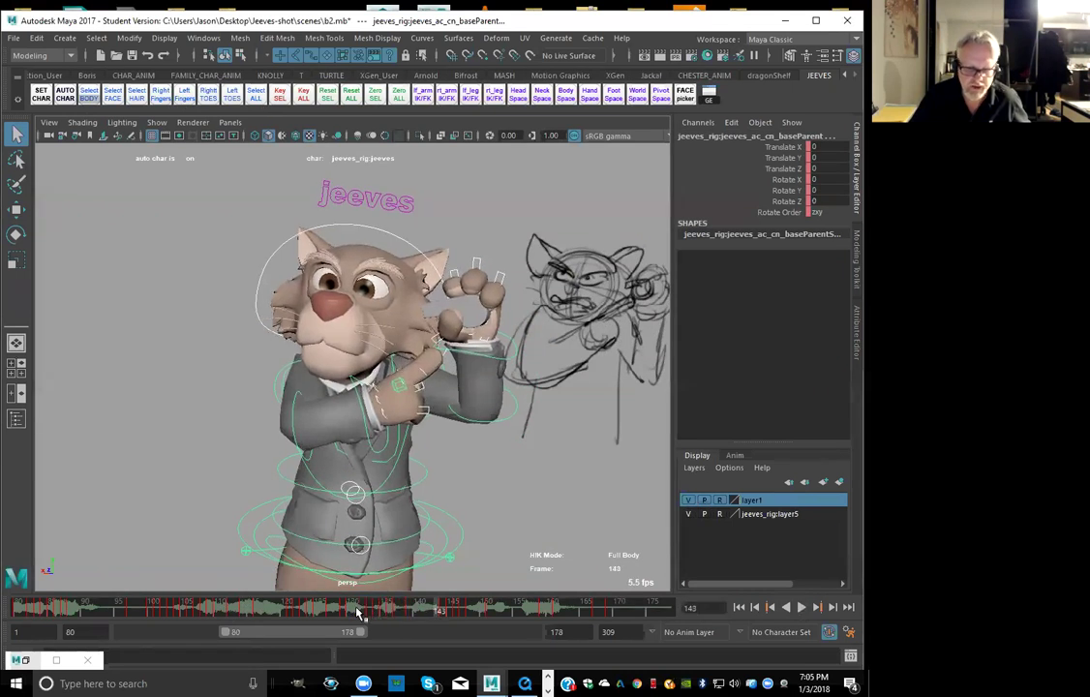
click(364, 613)
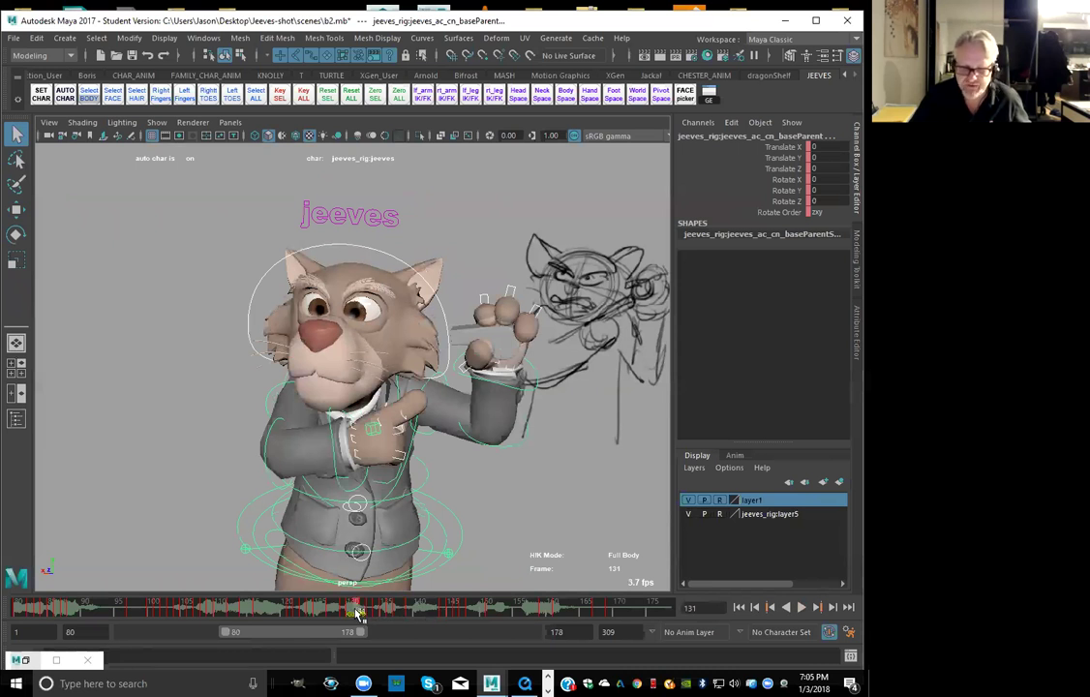
shift+drag(358, 612, 412, 625)
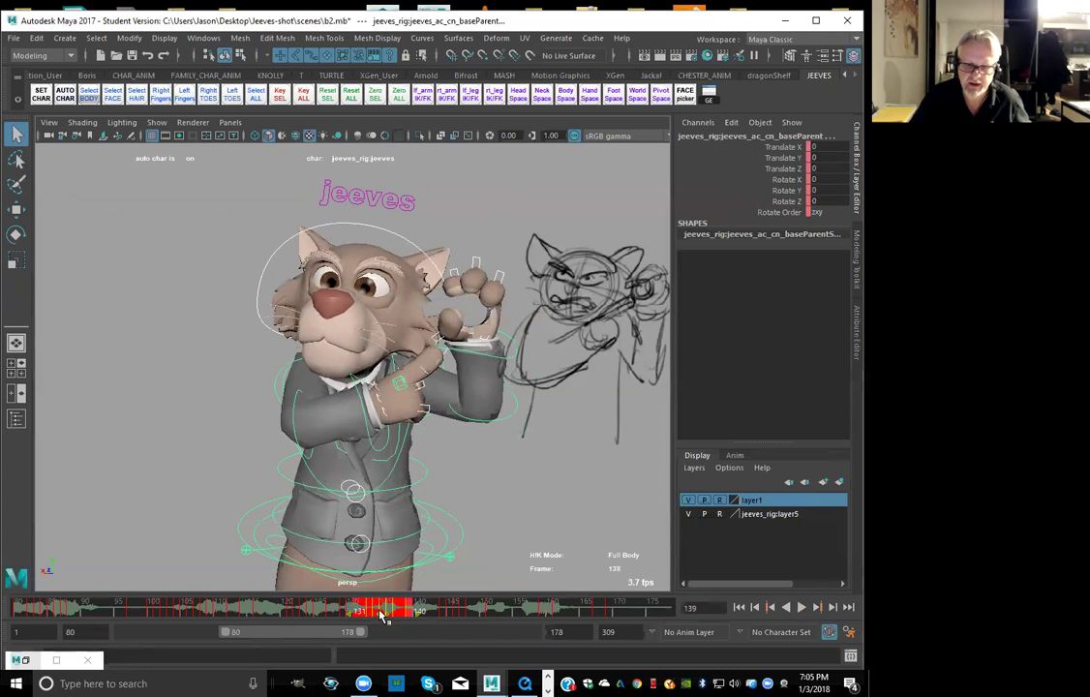
mouse_move(385, 618)
shift+mouse_down()
mouse_move(414, 611)
mouse_move(384, 617)
shift+mouse_up()
click(471, 608)
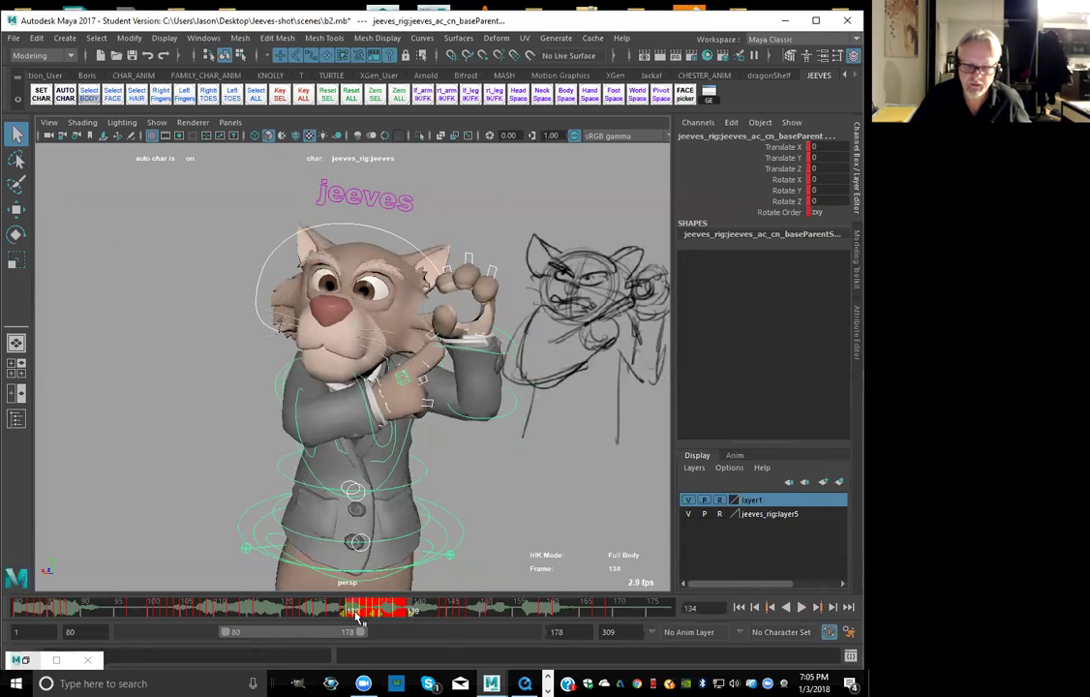
Scrub and play the timeline up to about frame 148 to review the transition between poses
click(460, 609)
drag(292, 610, 367, 613)
click(438, 616)
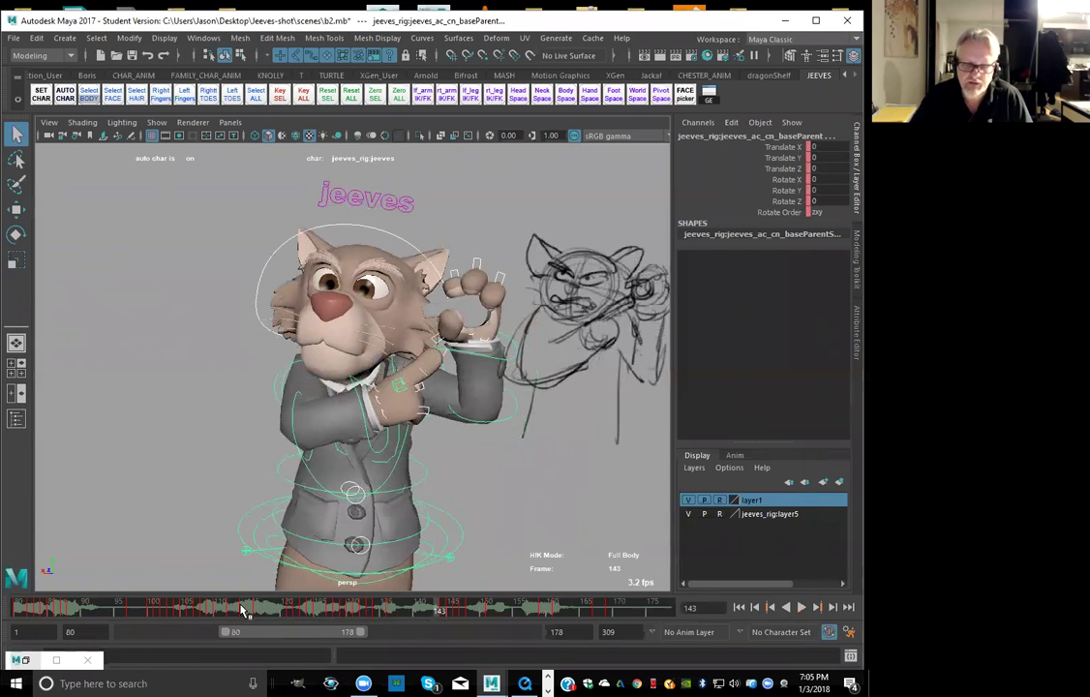
key(alt+v)
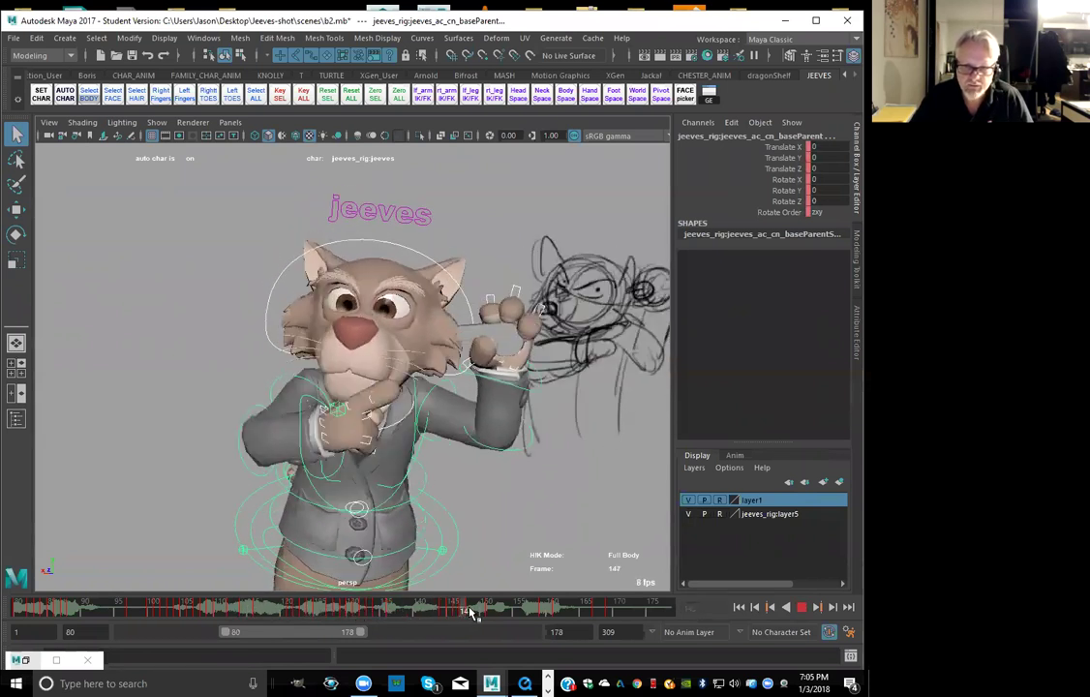
drag(469, 613, 473, 610)
Clear the control selection, replay the existing b2 playblast to review the pose timing, and close the player
click(223, 447)
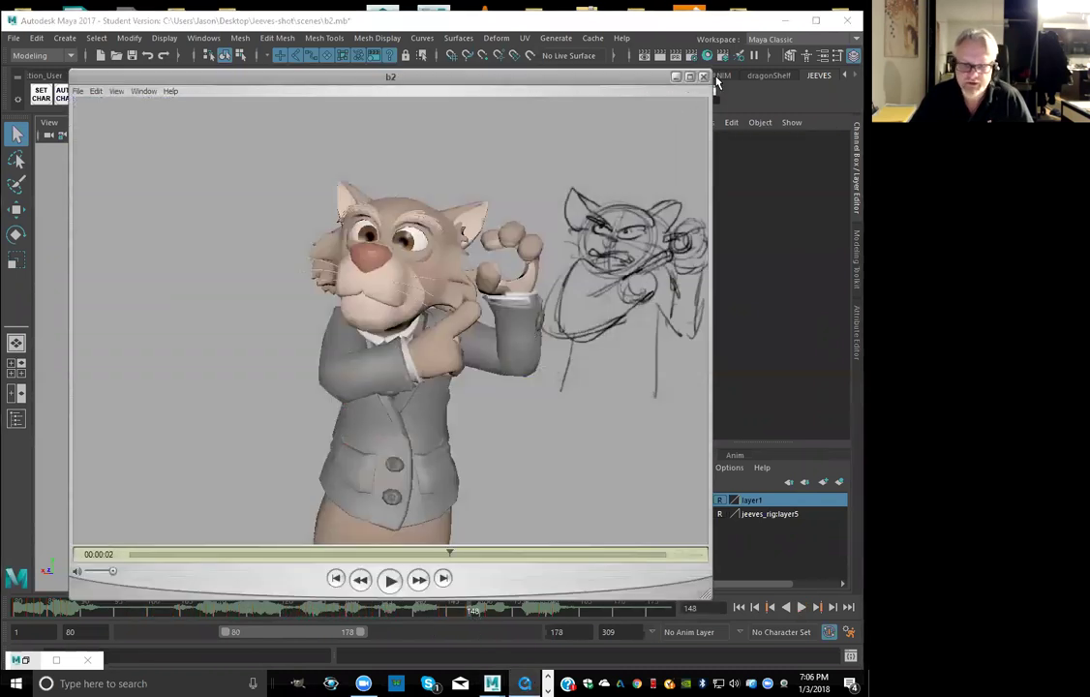
click(390, 580)
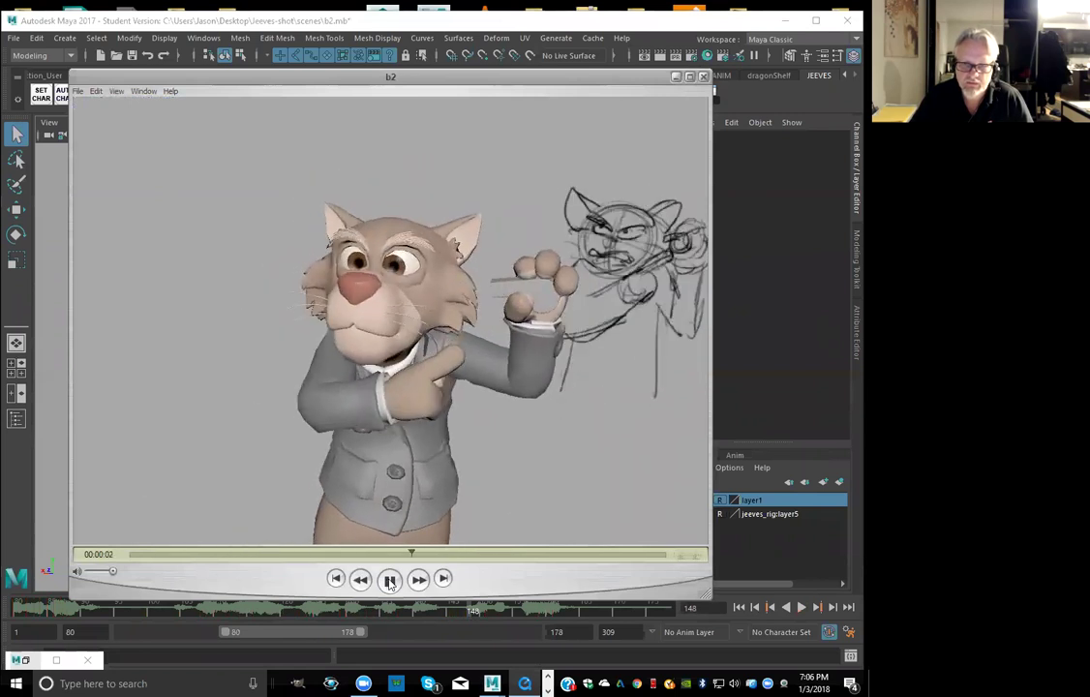
click(389, 579)
click(704, 77)
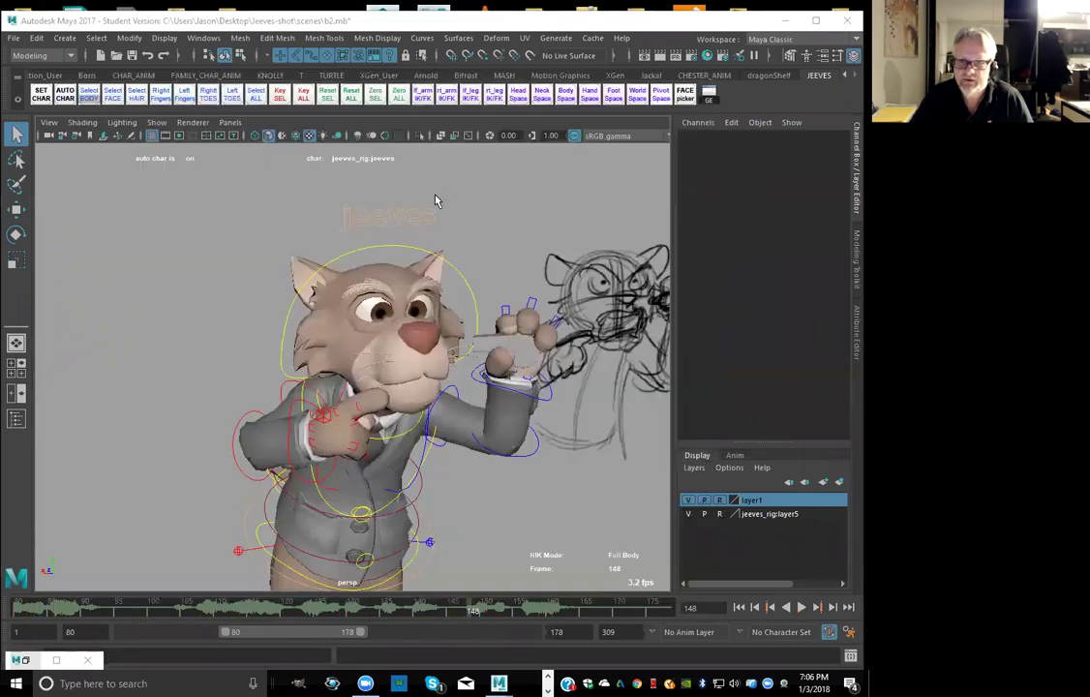
Render a new playblast of the current playback range, frames 80 to 178, as b2.mov
right_click(237, 606)
click(261, 589)
click(415, 344)
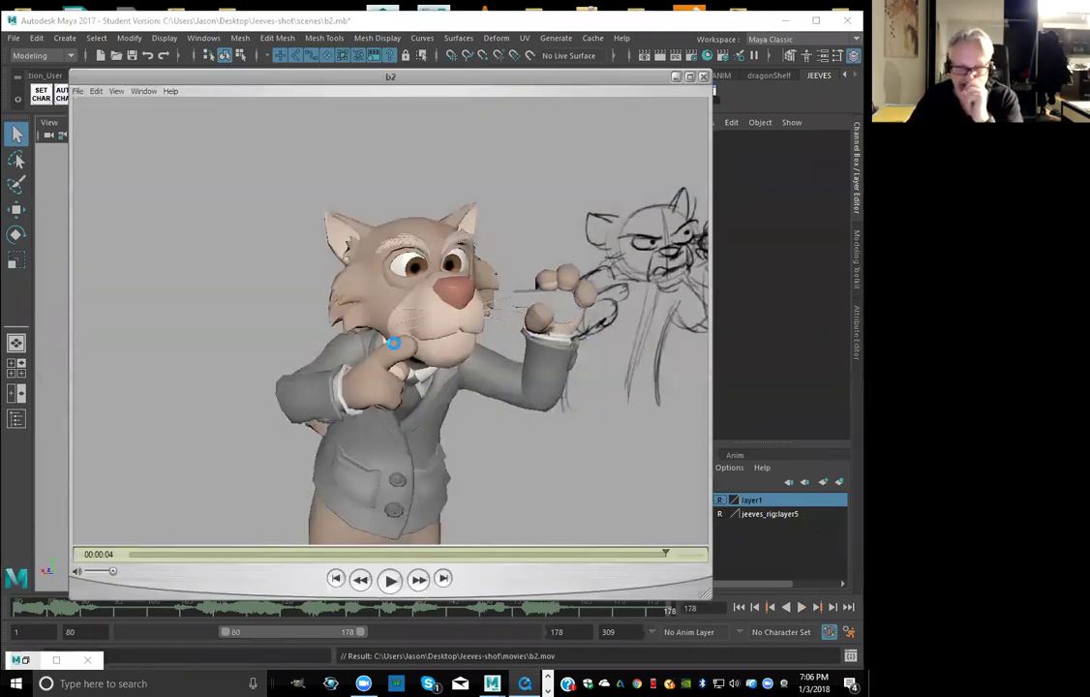
Play the new b2 playblast repeatedly from the start, scrub back through it to check the motion, and close the player
click(332, 575)
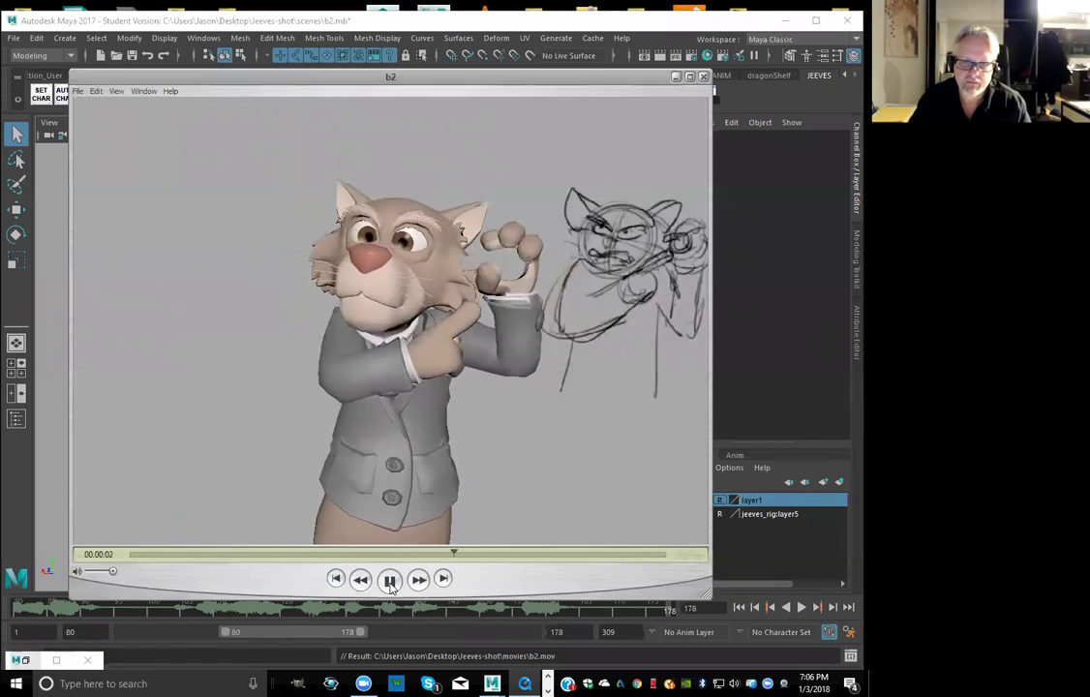
click(390, 579)
click(338, 579)
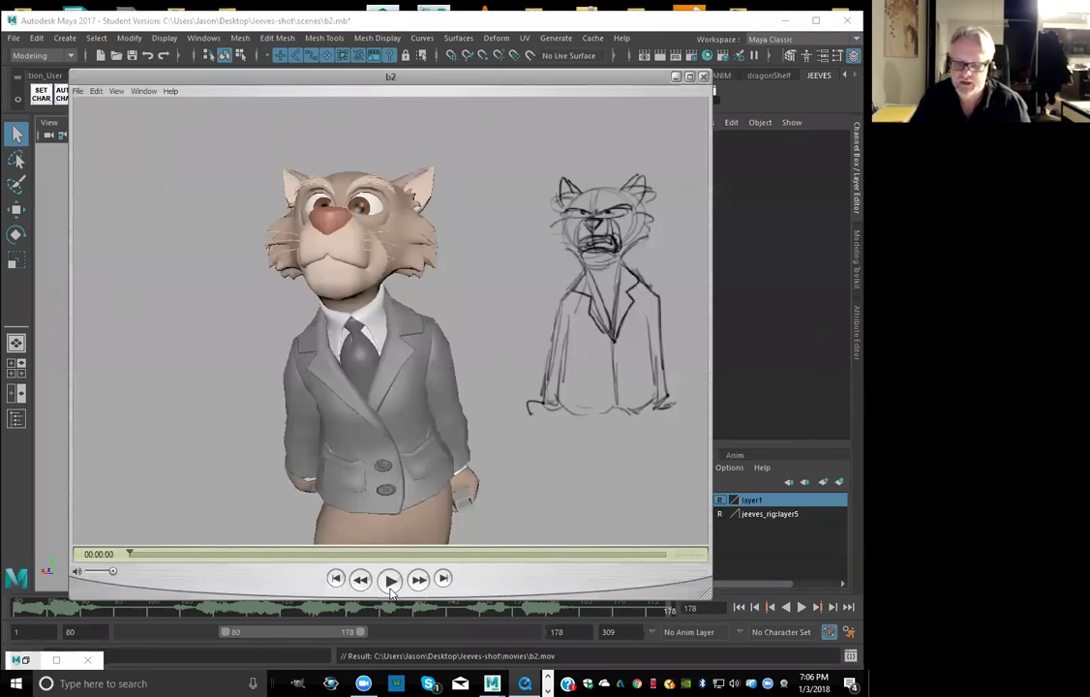
click(390, 579)
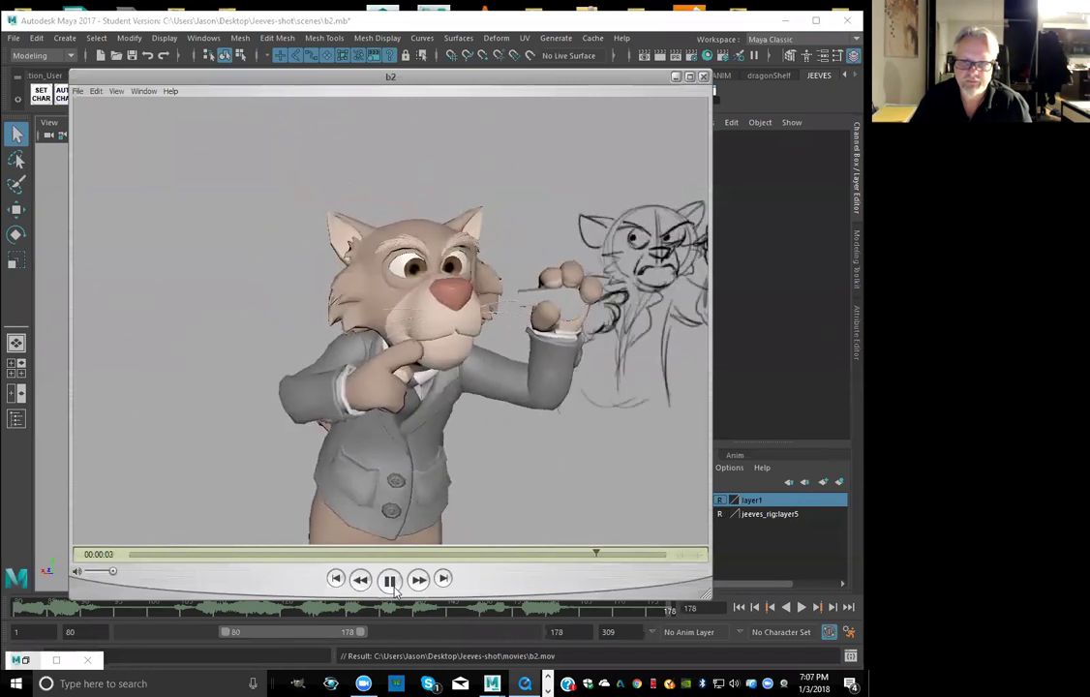
click(389, 584)
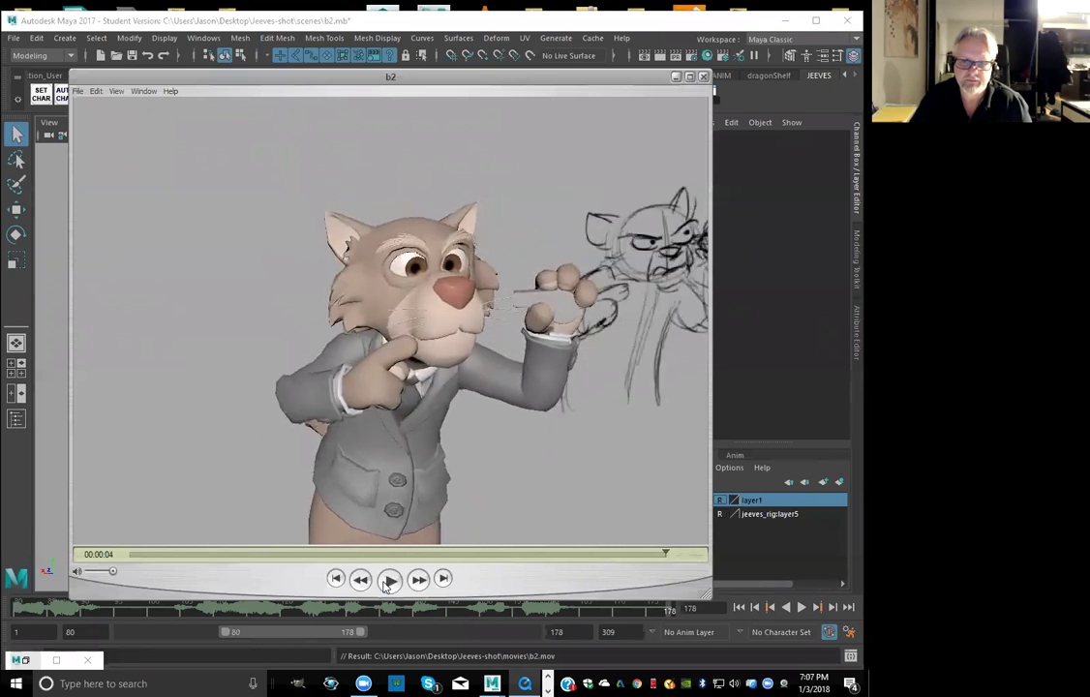
click(388, 581)
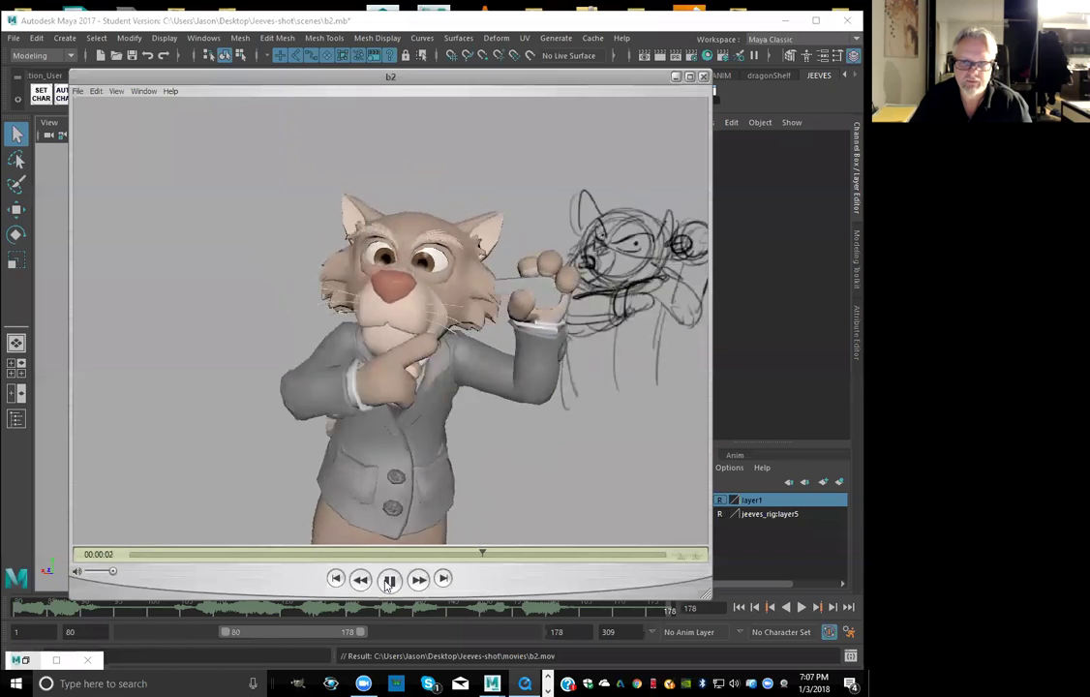
click(388, 580)
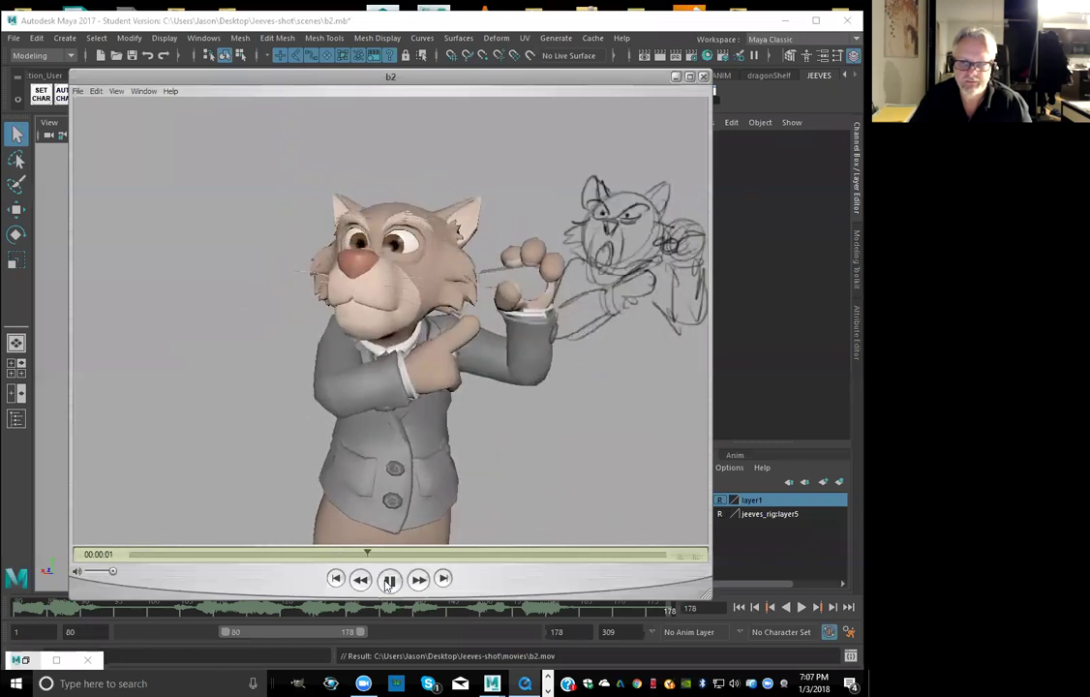
click(389, 580)
drag(440, 557, 133, 506)
mouse_move(134, 554)
mouse_down()
mouse_move(304, 559)
mouse_move(127, 554)
mouse_up()
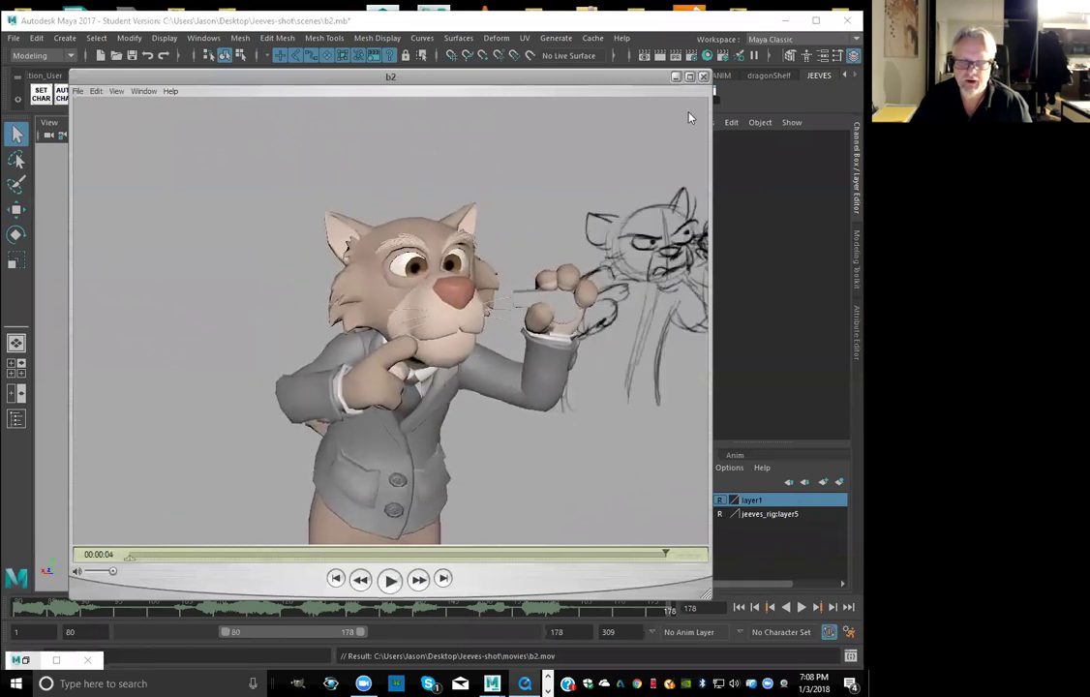
click(704, 76)
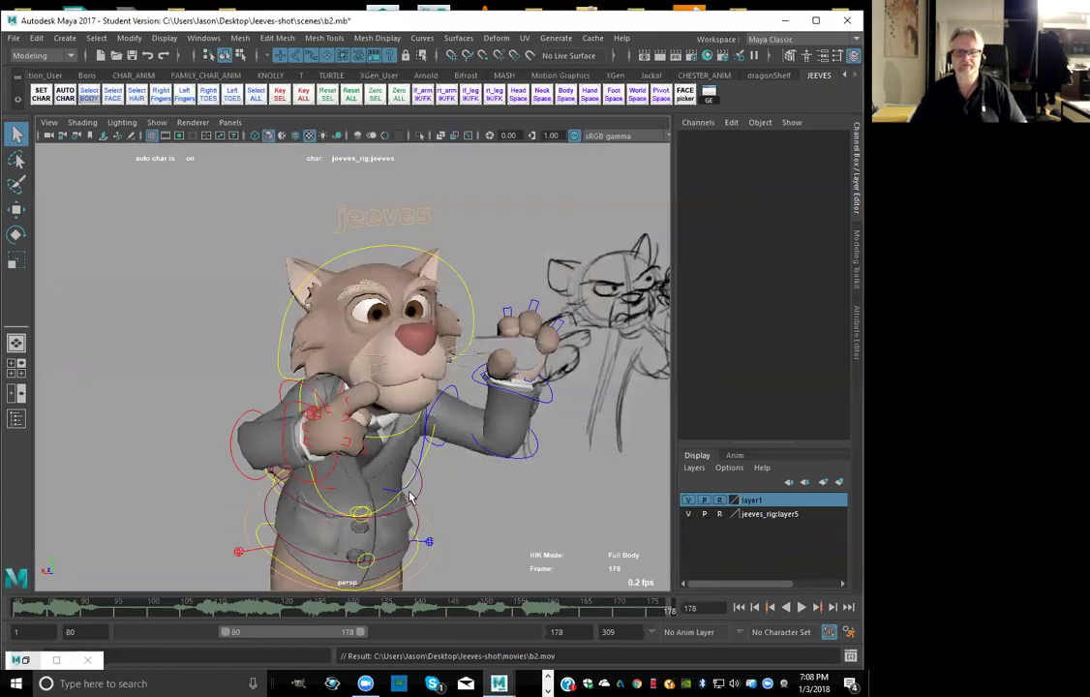
Extend the playback range's end to frame 309, and play and scrub the poses between about frames 184 and 234
drag(364, 637, 537, 636)
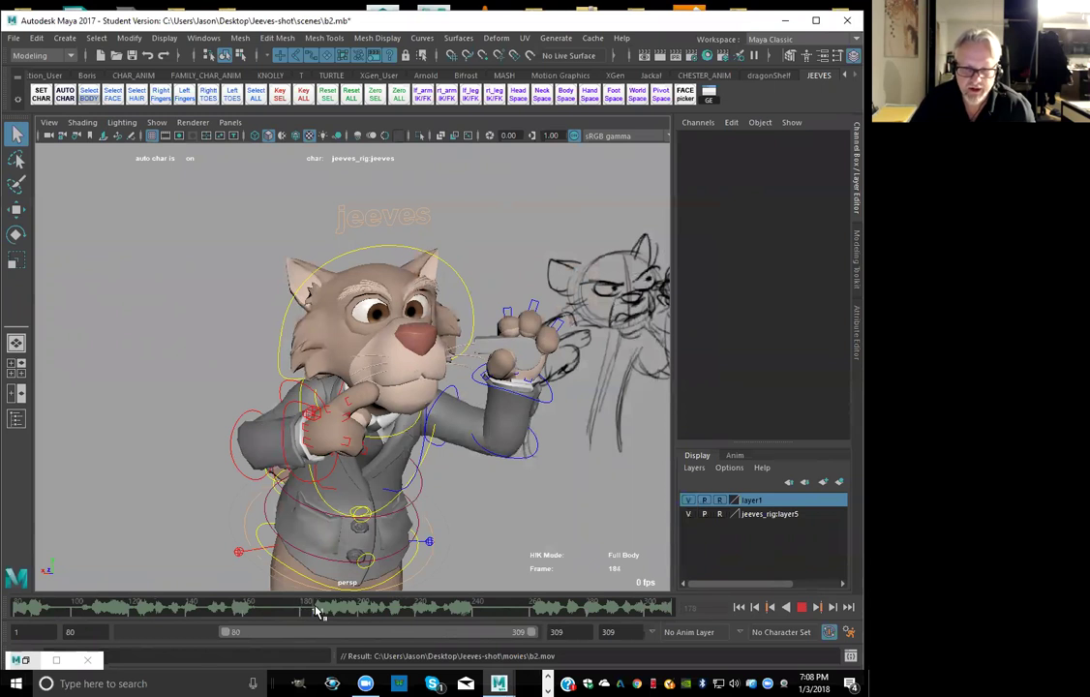
key(alt+v)
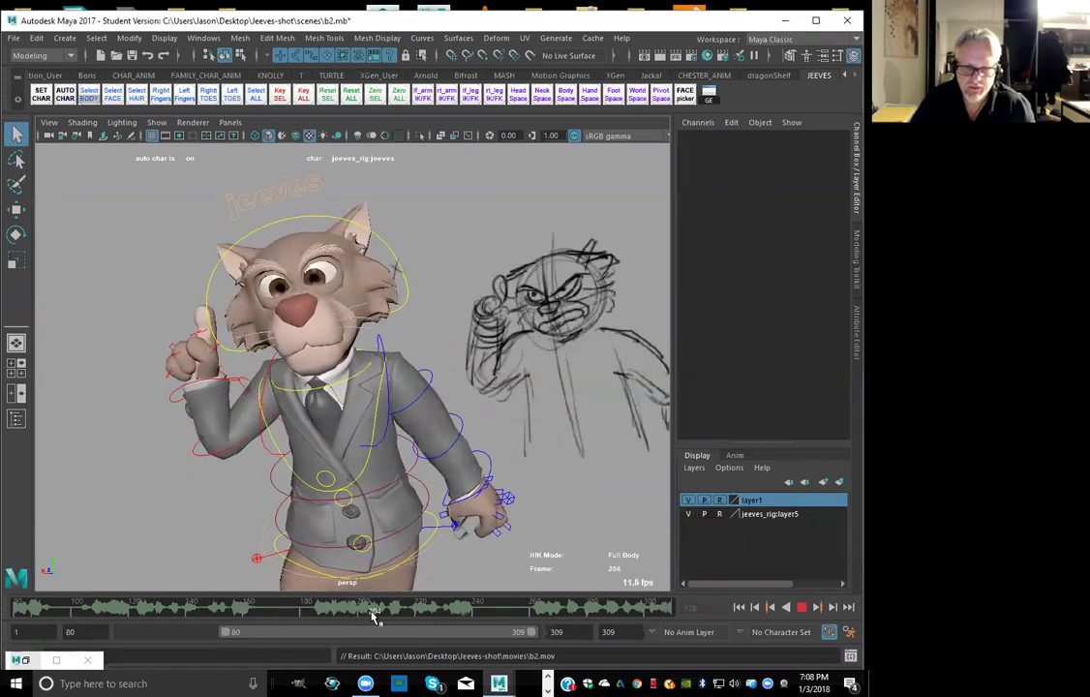
mouse_move(360, 616)
mouse_down()
mouse_move(337, 614)
mouse_move(387, 618)
mouse_move(331, 616)
mouse_move(358, 610)
mouse_up()
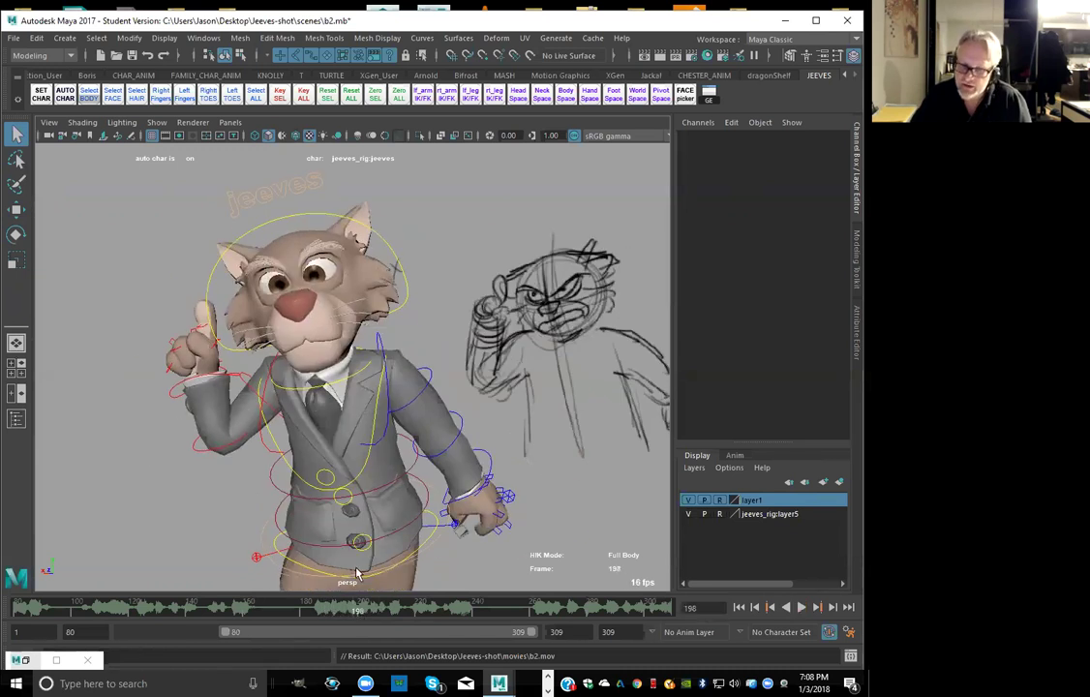
key(alt+v)
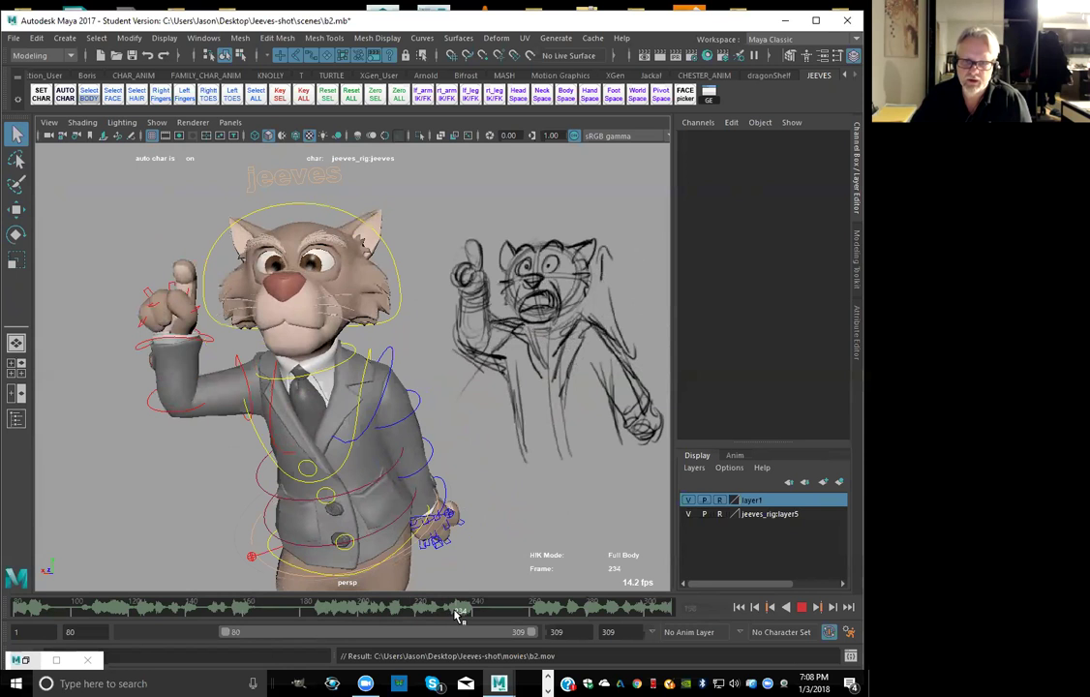
drag(308, 615, 340, 617)
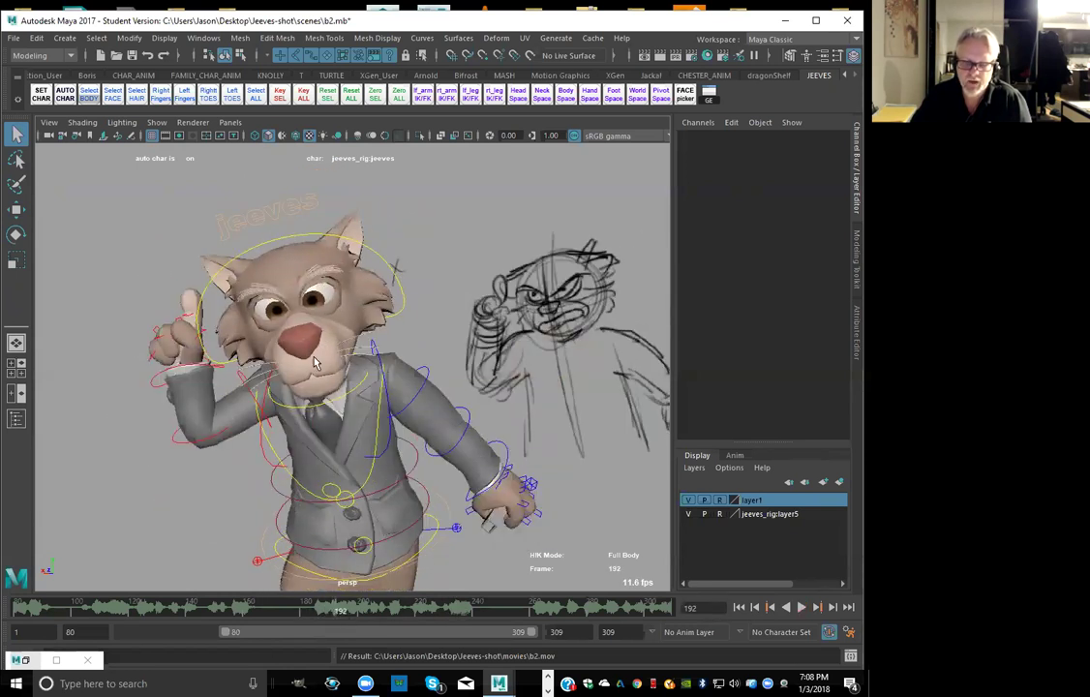
Select all of the rig's controls and step through their keyed poses from frame 192 to frame 212
click(256, 95)
key(.)
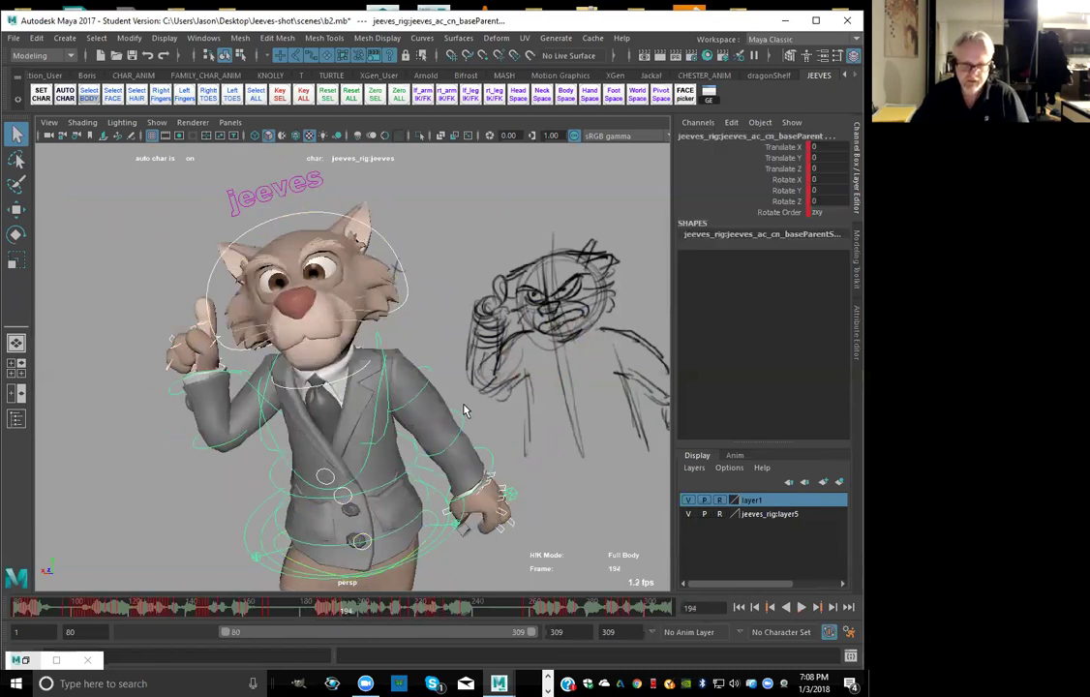
key(.)
key(.)
key(.)
key(.)
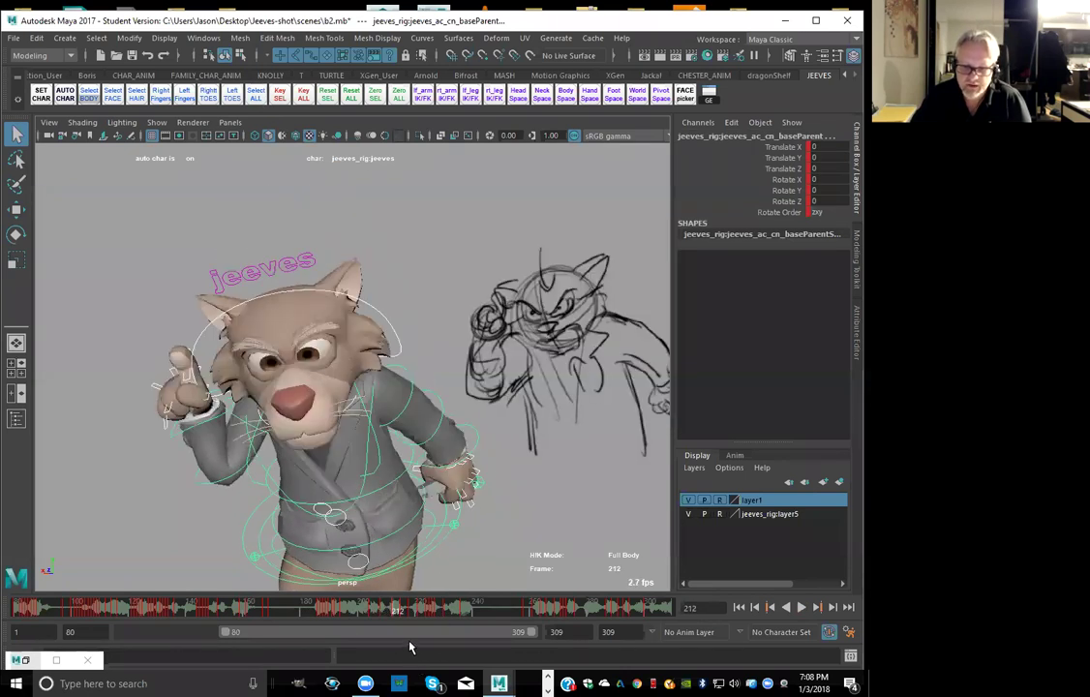
Step back and forth through the character's keyed poses between frames 204 and 224 to examine the lean-in against the sketches
click(383, 618)
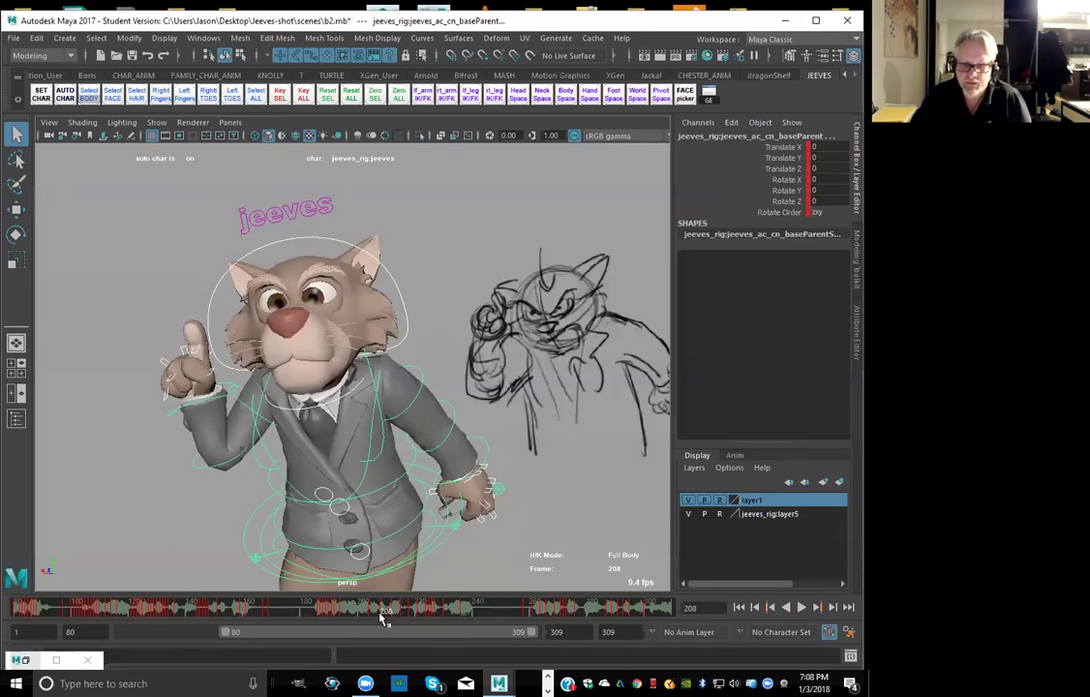
key(comma)
key(period)
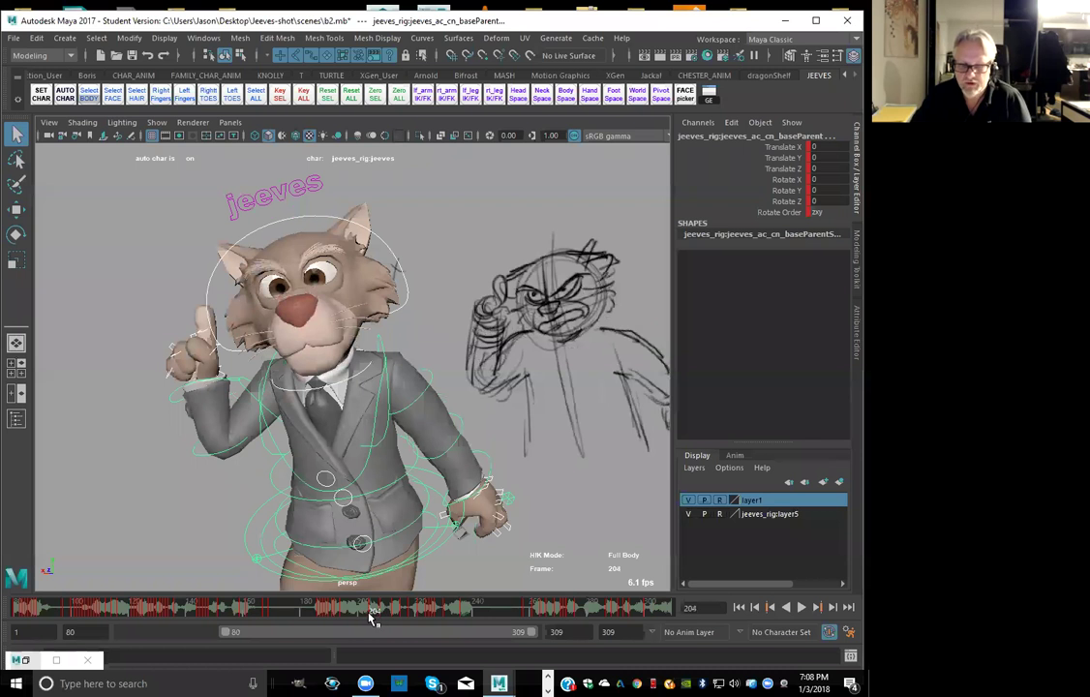
key(period)
key(comma)
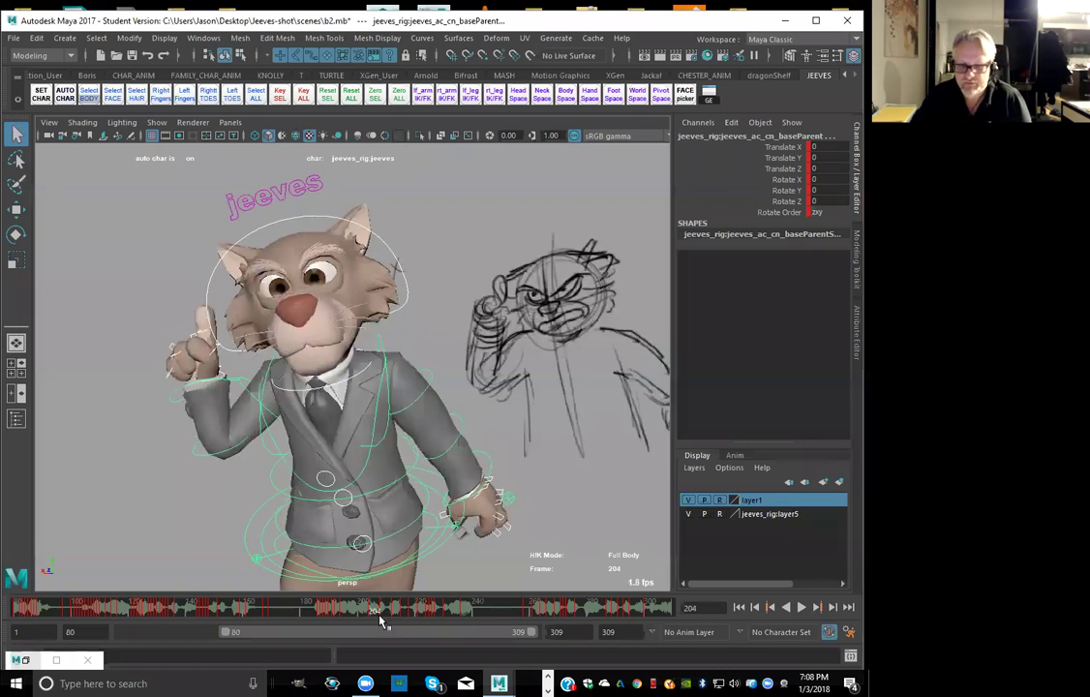
key(period)
key(period)
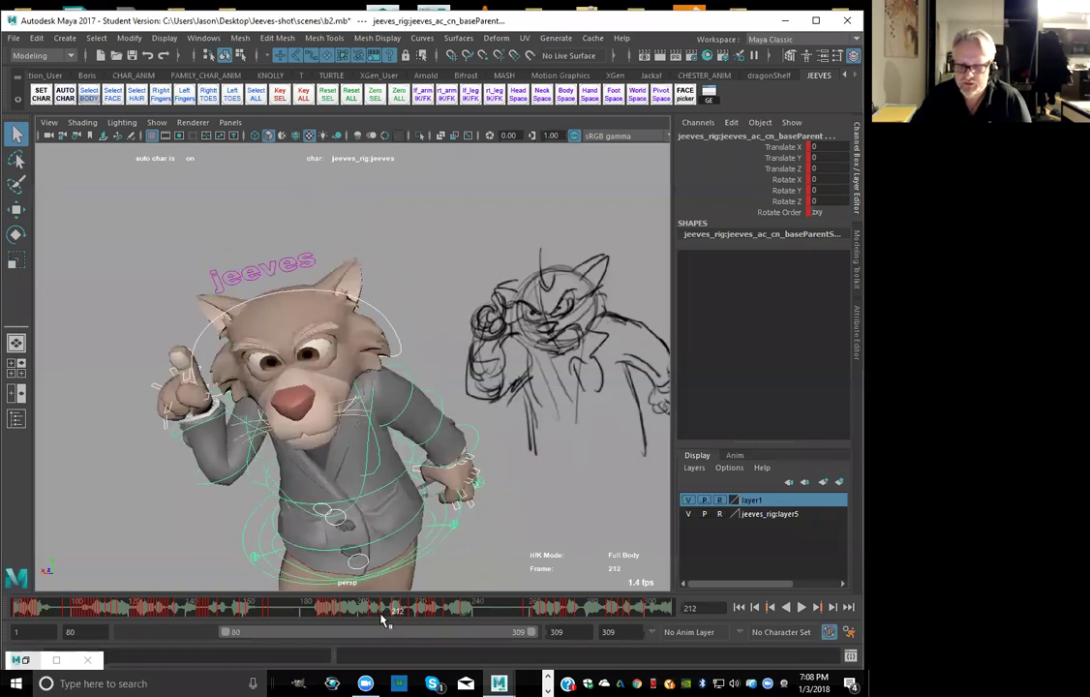
key(period)
key(period)
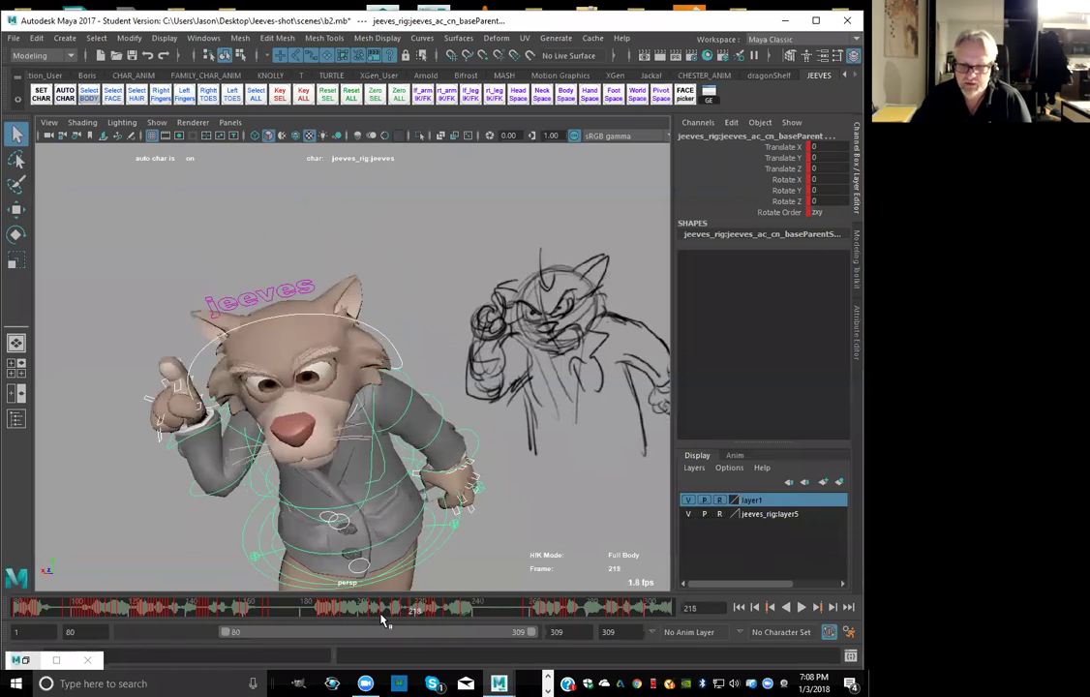
key(period)
key(period)
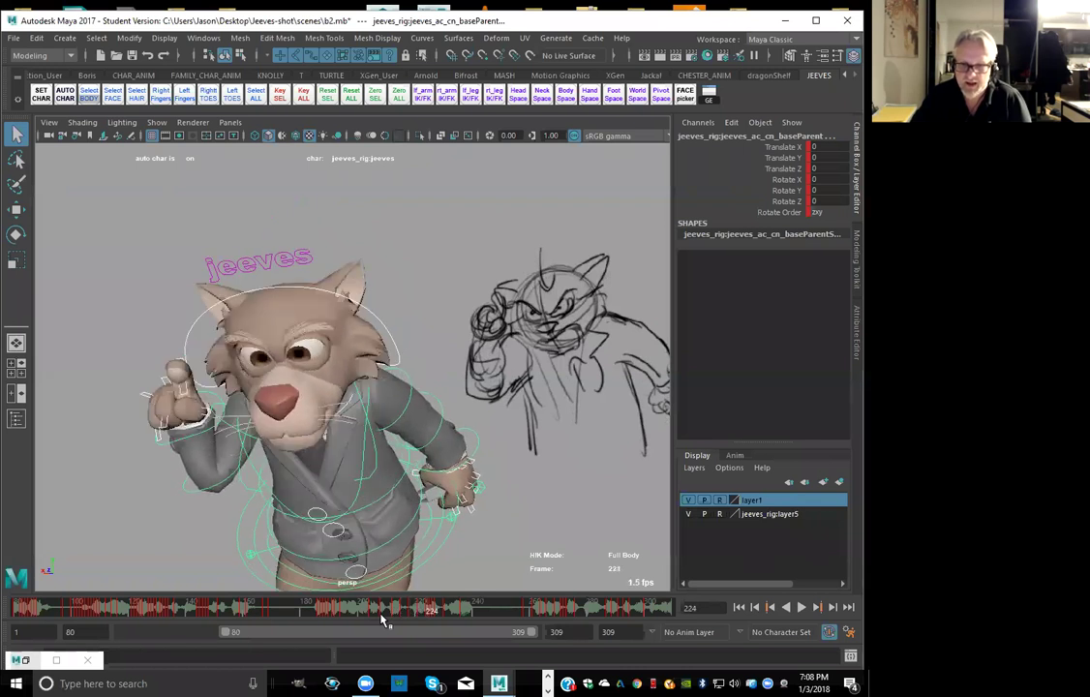
key(period)
key(period)
key(comma)
key(comma)
key(comma)
key(comma)
key(comma)
key(comma)
key(comma)
key(comma)
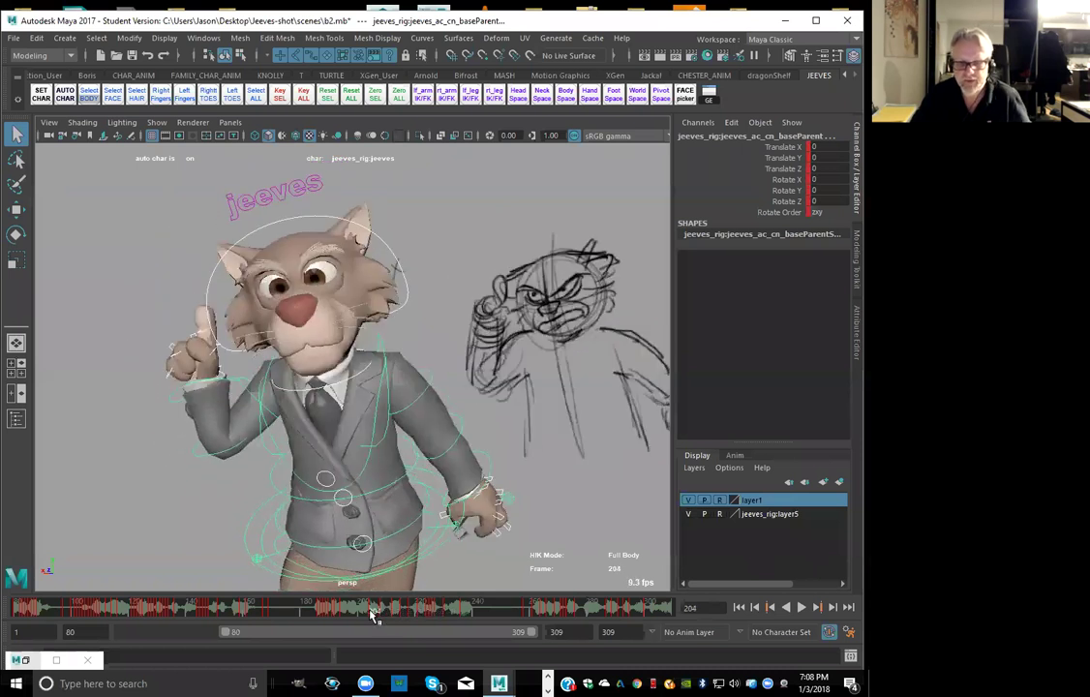
Move the key blocks at the start of the lean-in slightly later, to ranges 204–210 and 205–214, and play the result
key(alt+v)
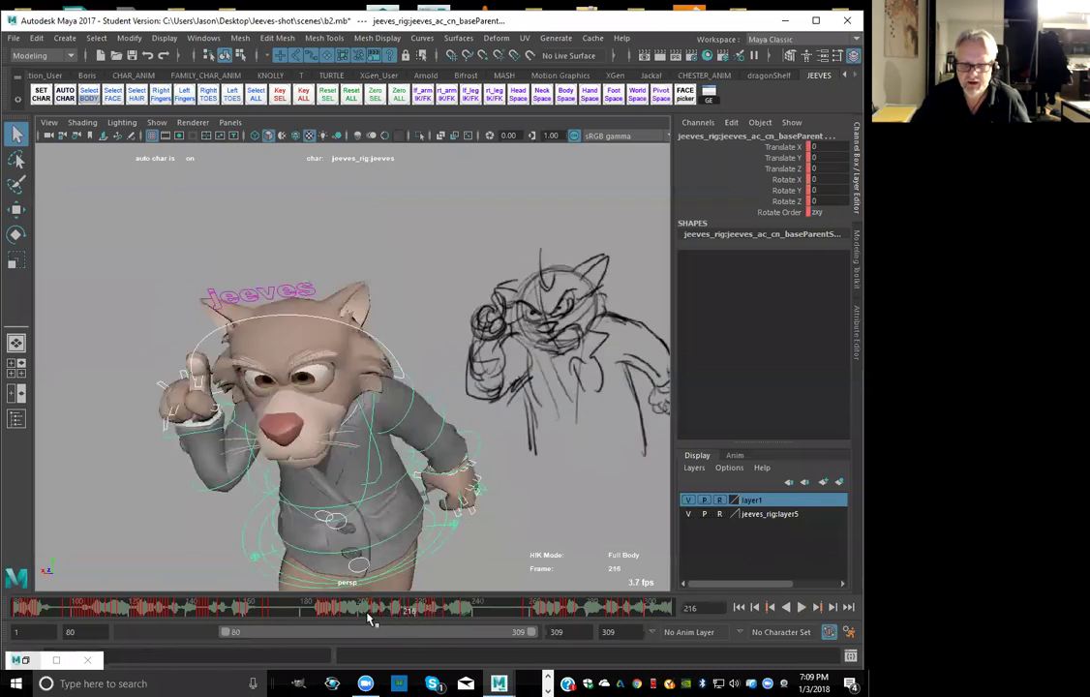
click(371, 616)
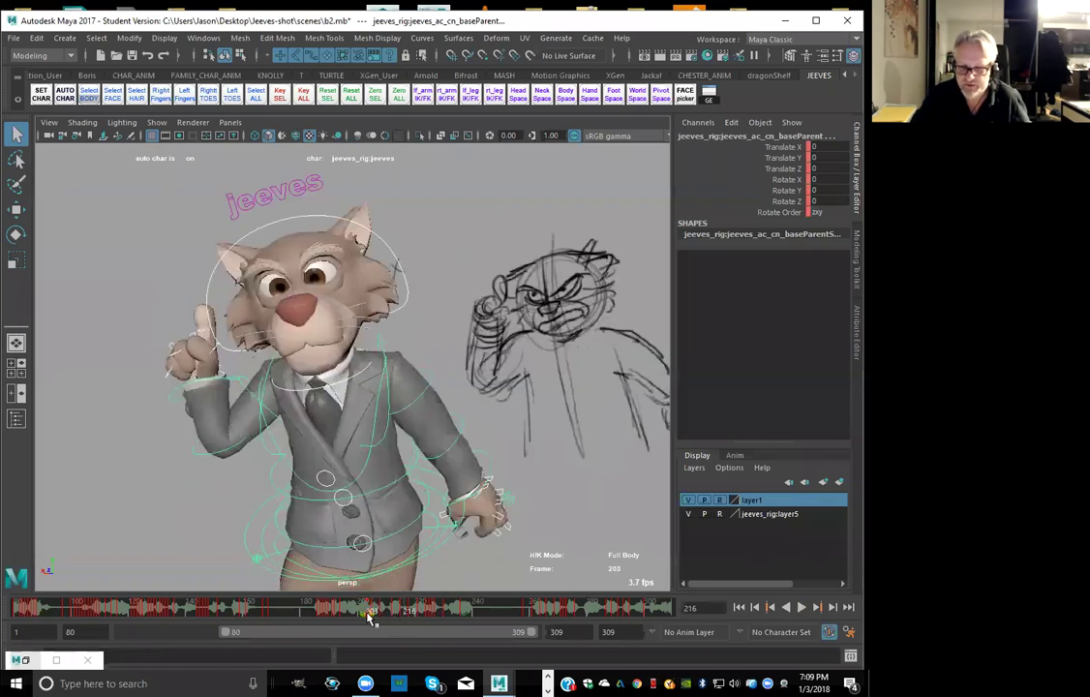
key(alt+v)
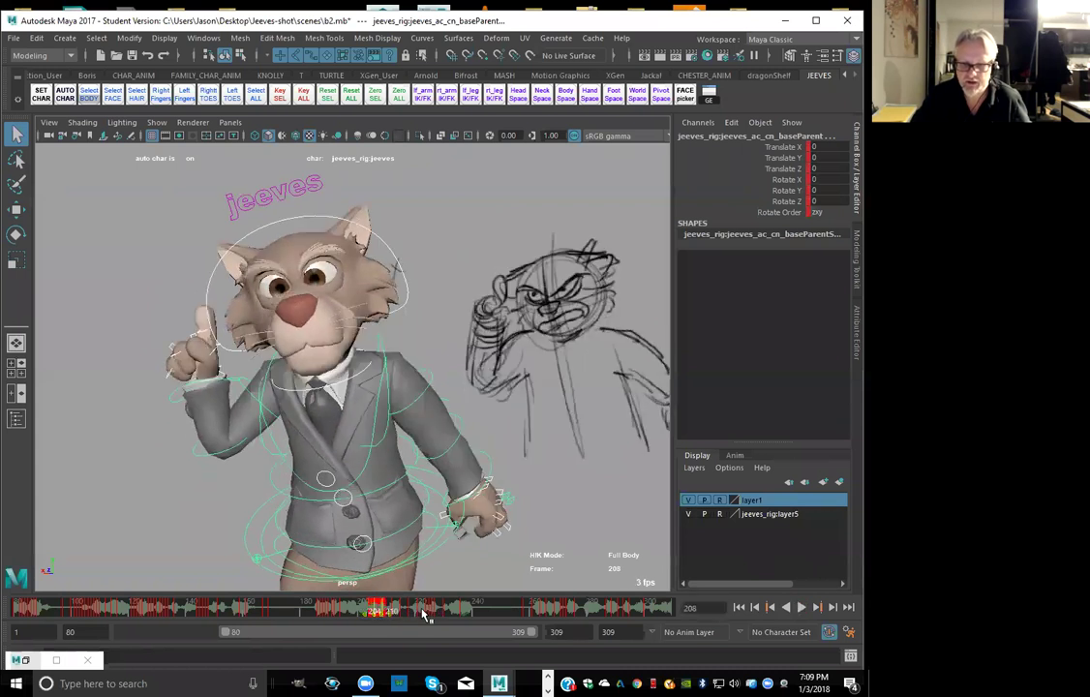
click(423, 616)
shift+drag(372, 614, 396, 617)
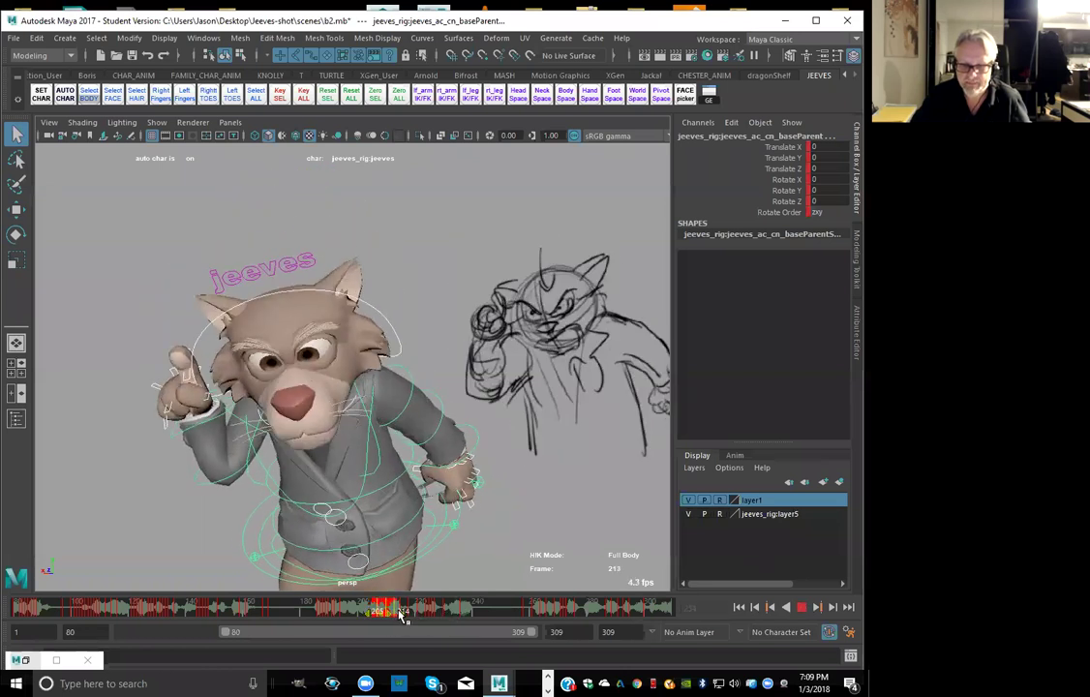
key(alt+v)
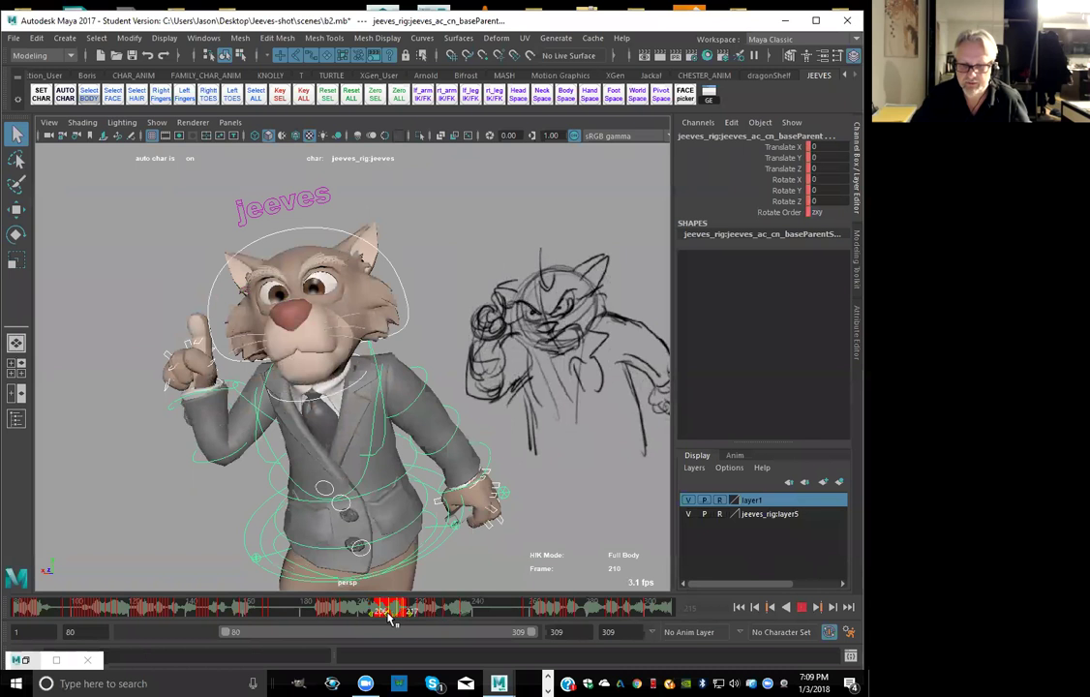
Move the lean-in's longer key block slightly later, to range 206–220, play it back, and clear the range selection
click(464, 612)
shift+drag(376, 616, 408, 614)
key(alt+v)
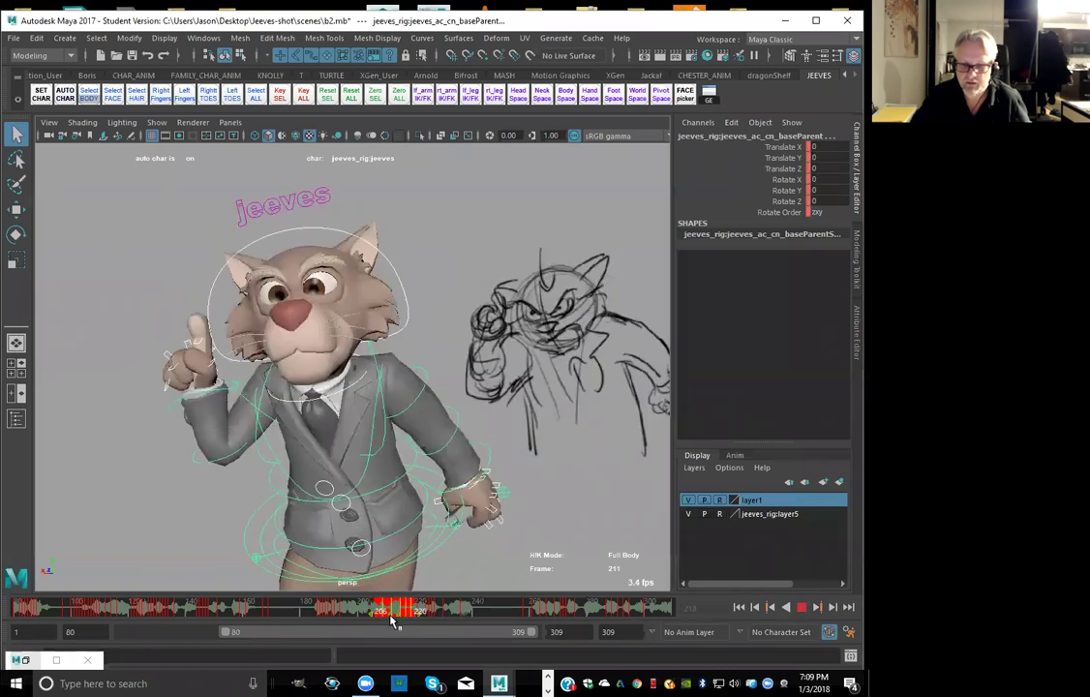
click(481, 613)
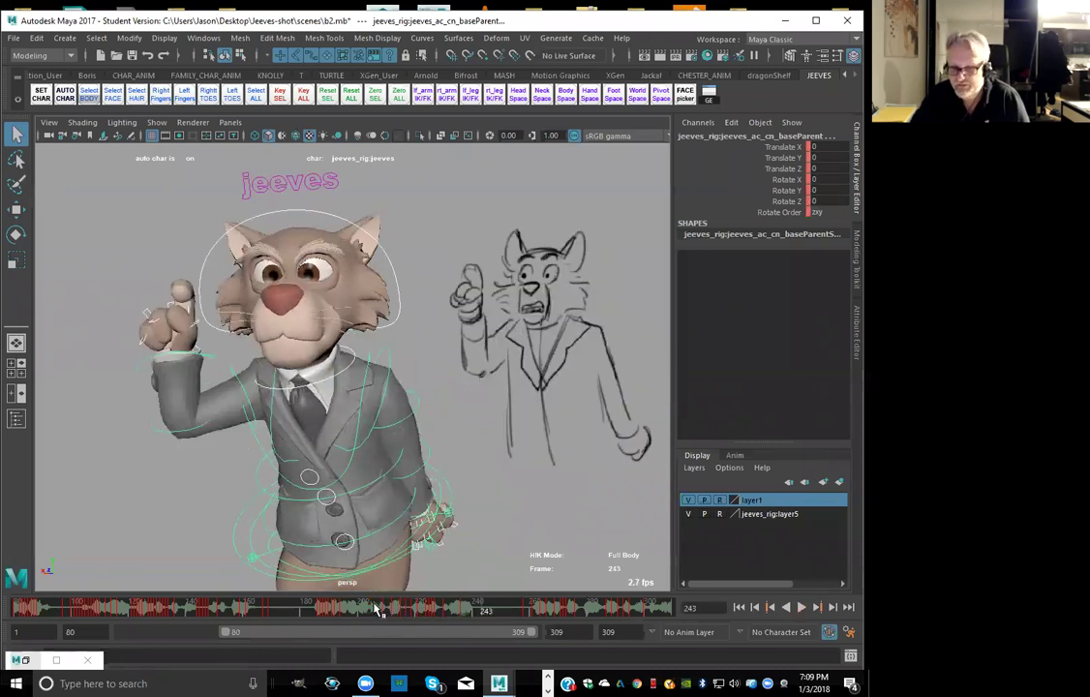
Play the whole animation from start frame 80 to review the retimed lean-in
click(321, 610)
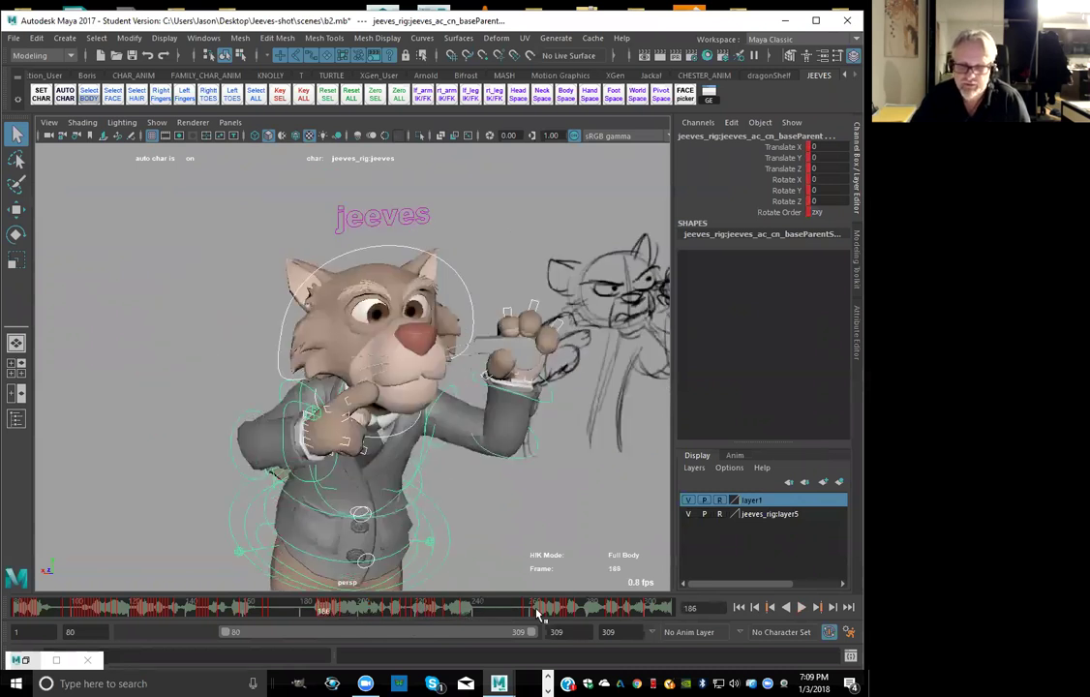
click(739, 608)
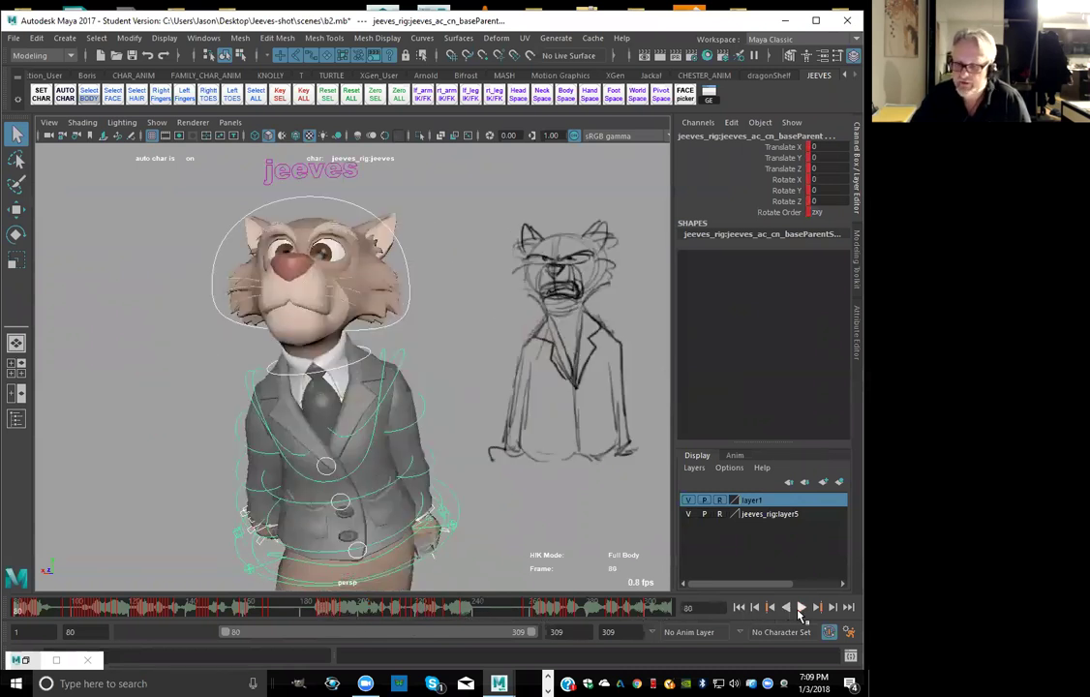
click(801, 608)
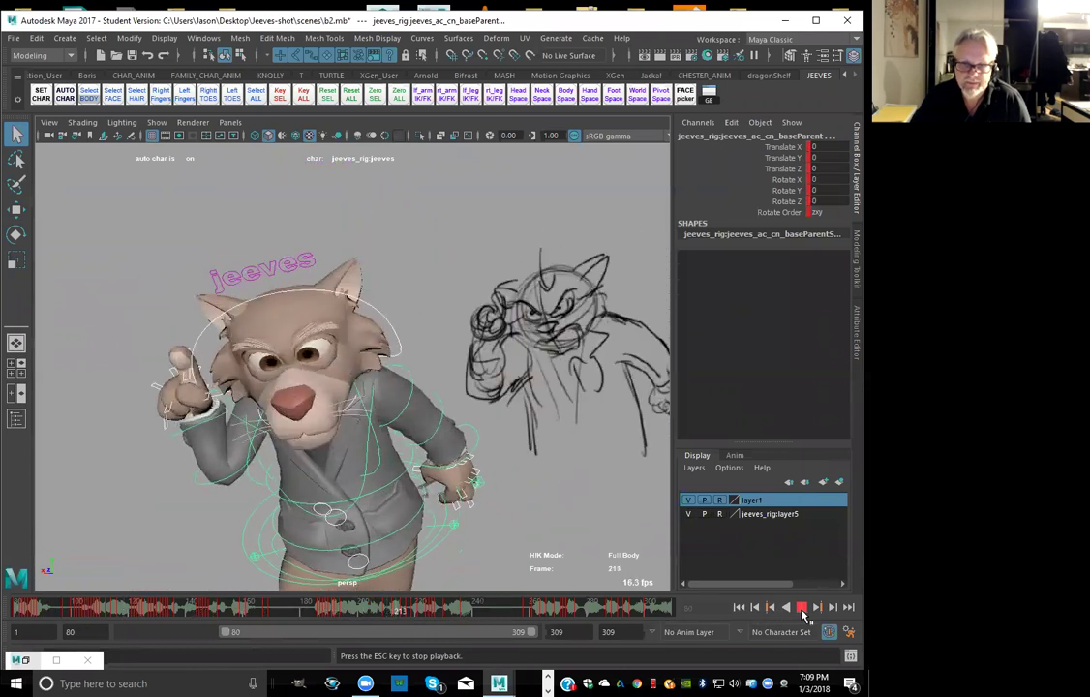
click(802, 608)
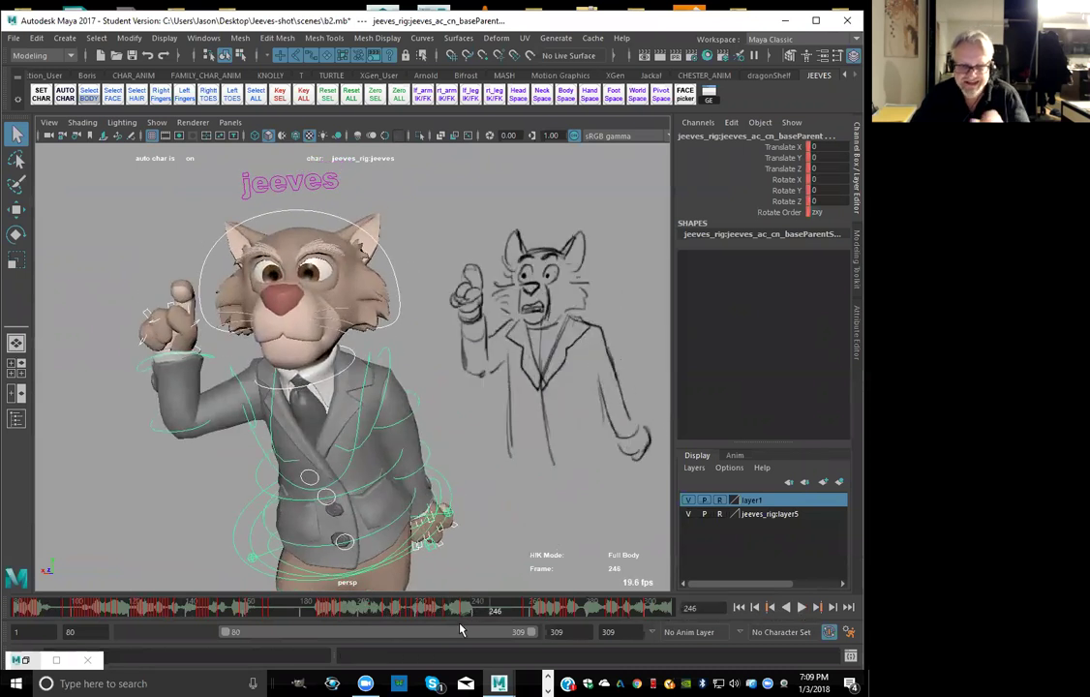
Set the playback range to start at frame 174 and review the swing from the chin pose to the raised finger
drag(226, 634, 353, 637)
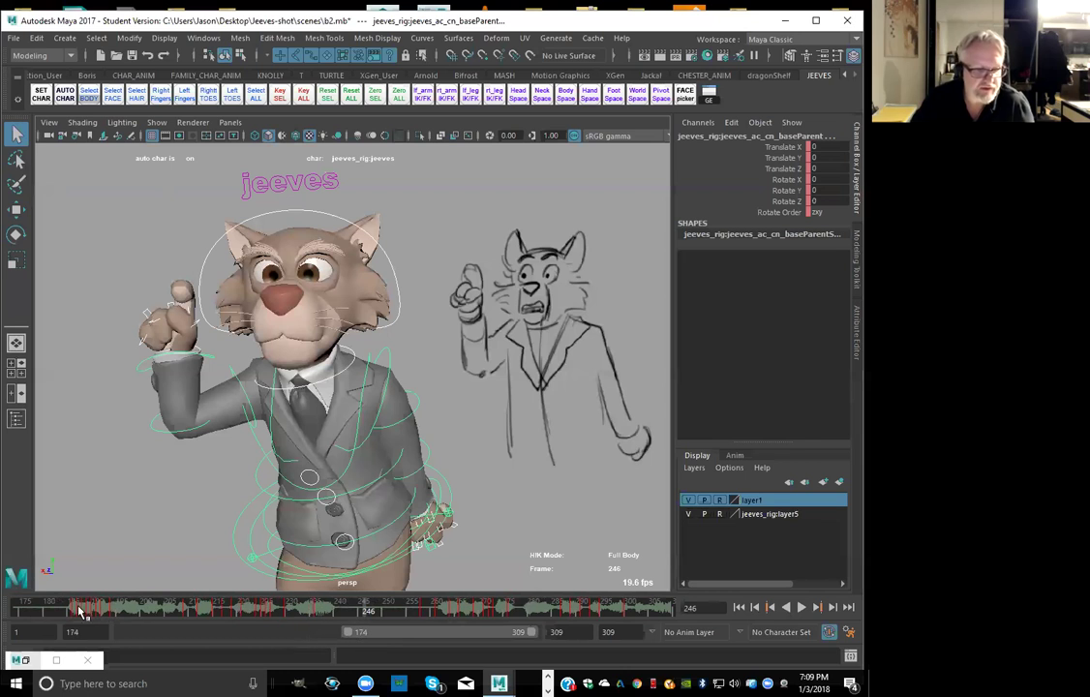
drag(79, 612, 45, 610)
key(alt+v)
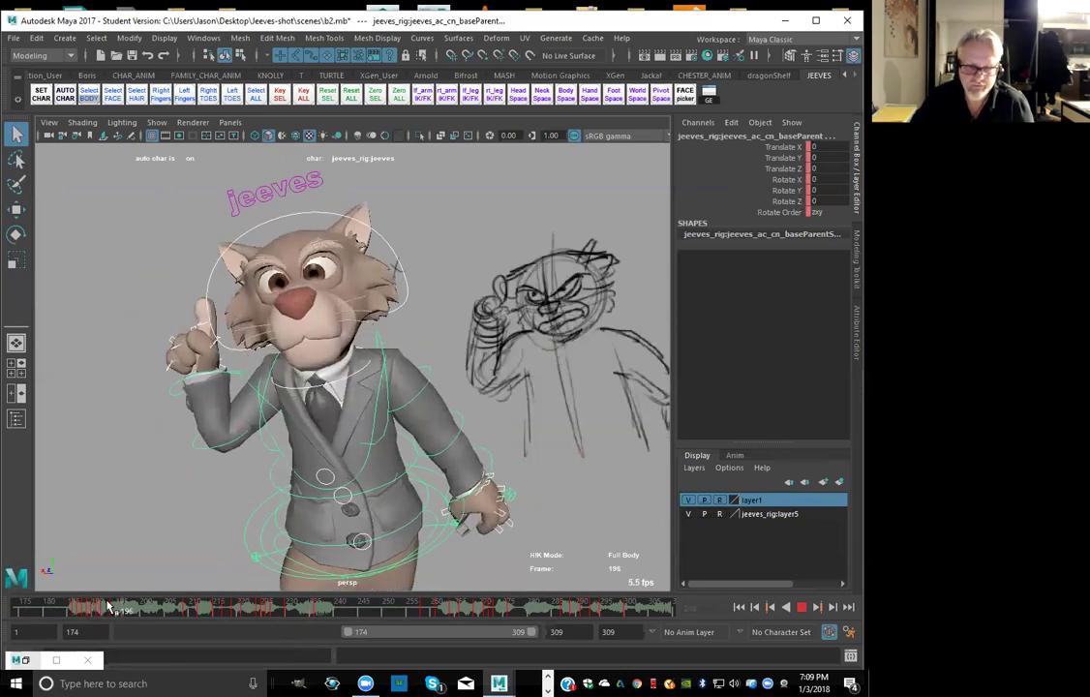
drag(109, 608, 42, 607)
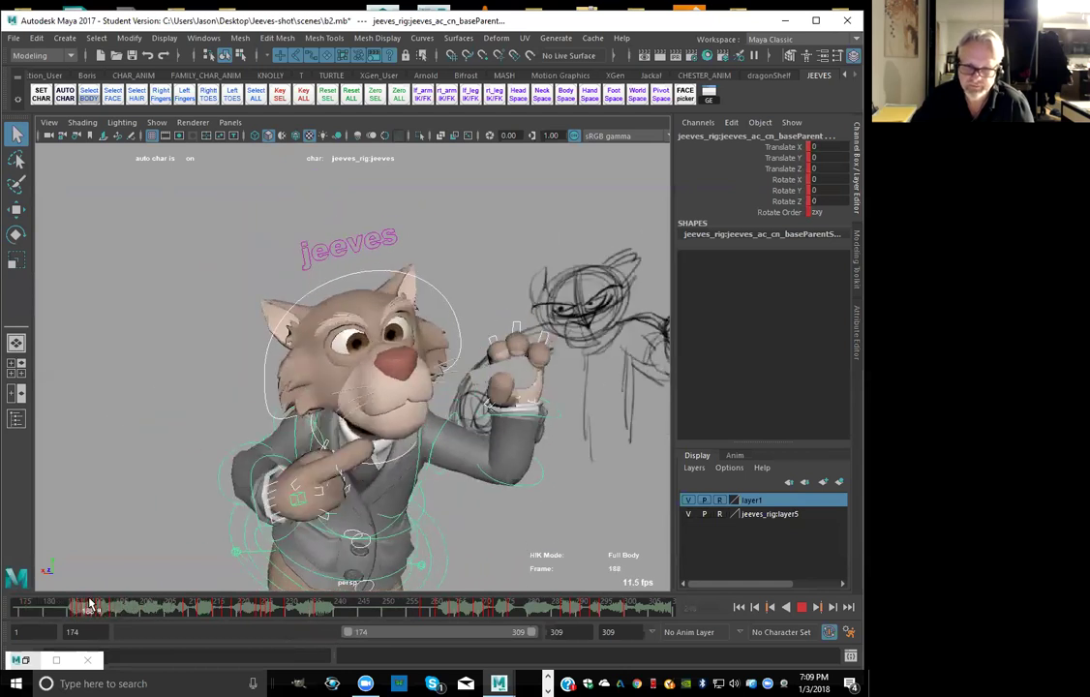
click(71, 608)
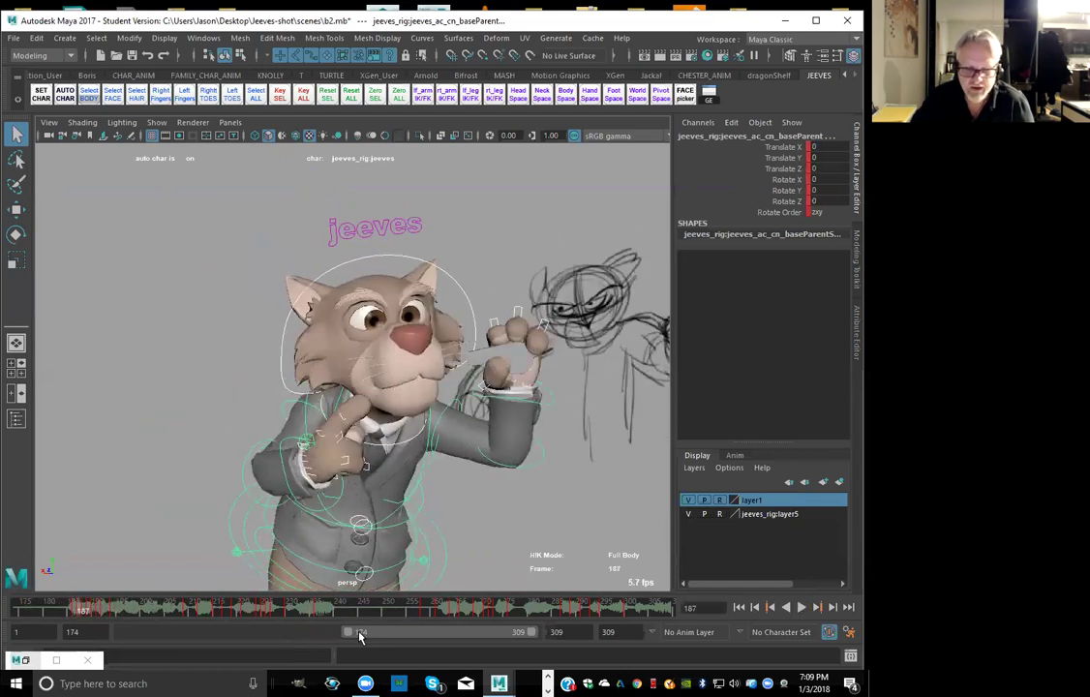
Set the playback range to start at frame 158 and play up to the keys near frame 185
drag(350, 636, 327, 636)
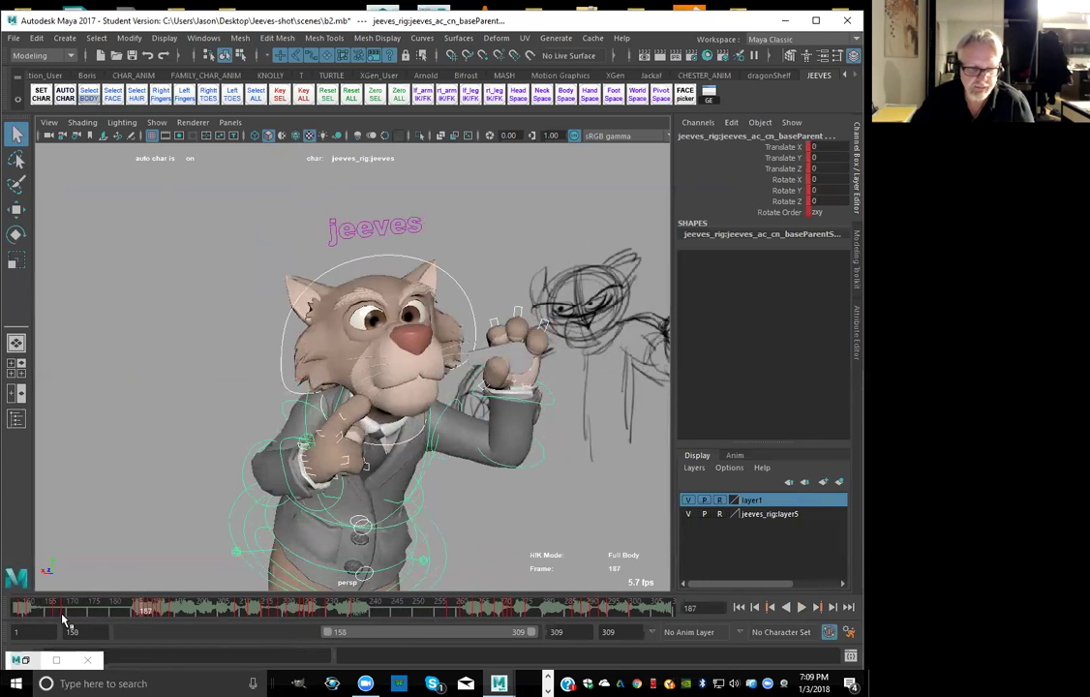
key(alt+v)
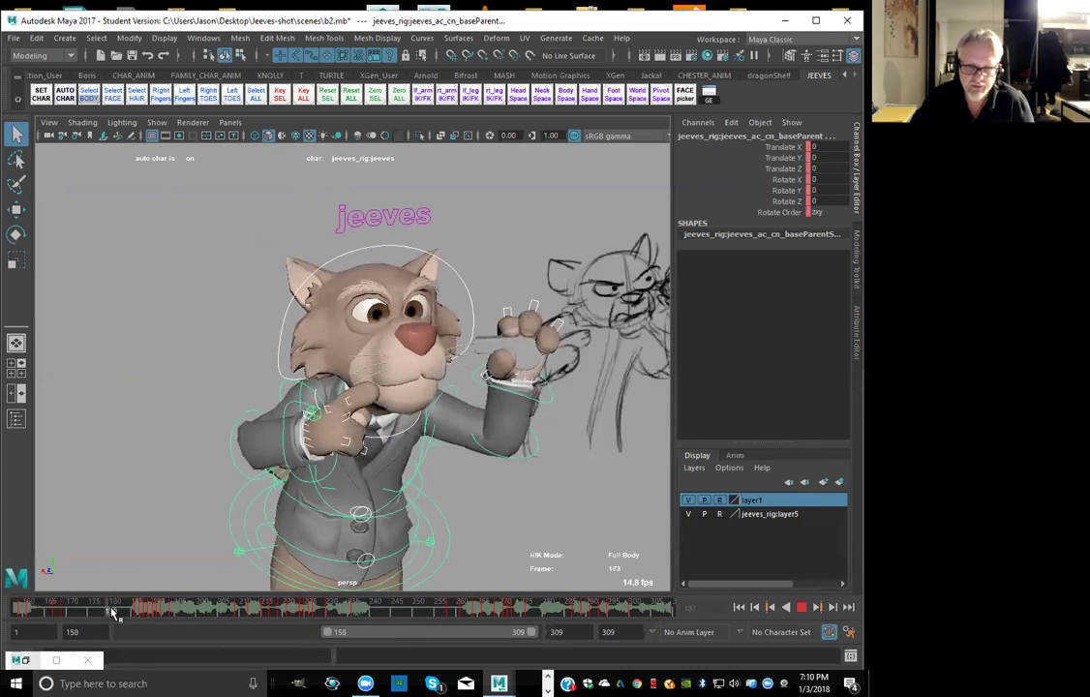
mouse_move(140, 613)
mouse_down()
mouse_move(170, 616)
mouse_move(119, 619)
mouse_move(139, 625)
mouse_up()
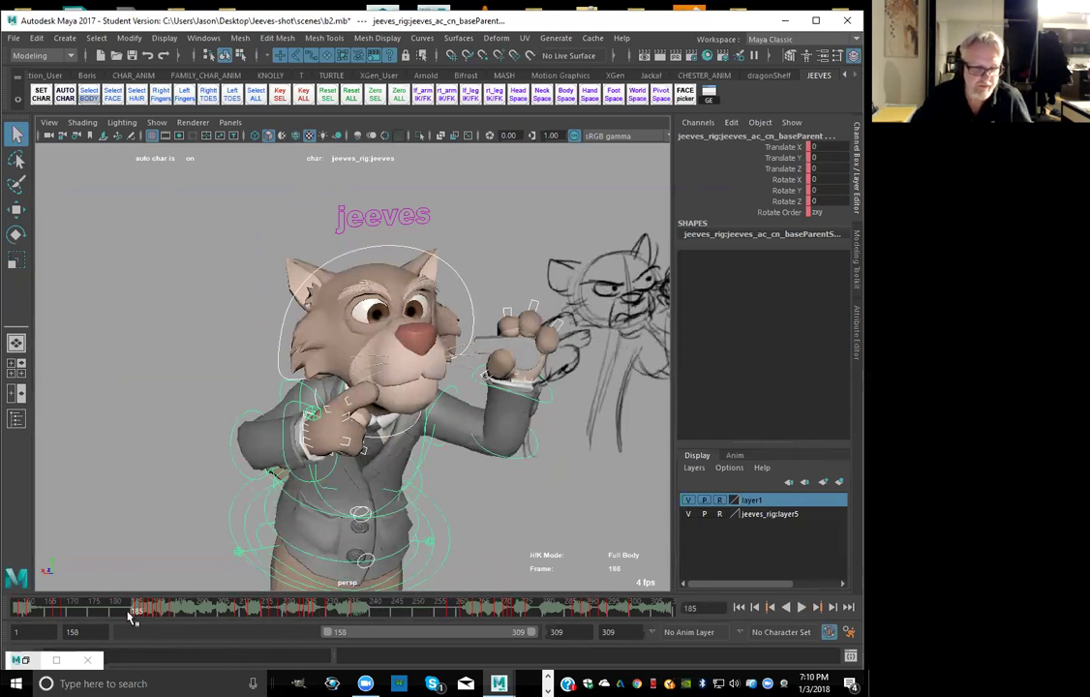
Move the block of keys near frame 185 earlier so its range spans frames 182 to 194, and play the swing back
mouse_move(129, 618)
shift+mouse_down()
mouse_move(177, 620)
mouse_move(143, 620)
shift+mouse_up()
key(alt+v)
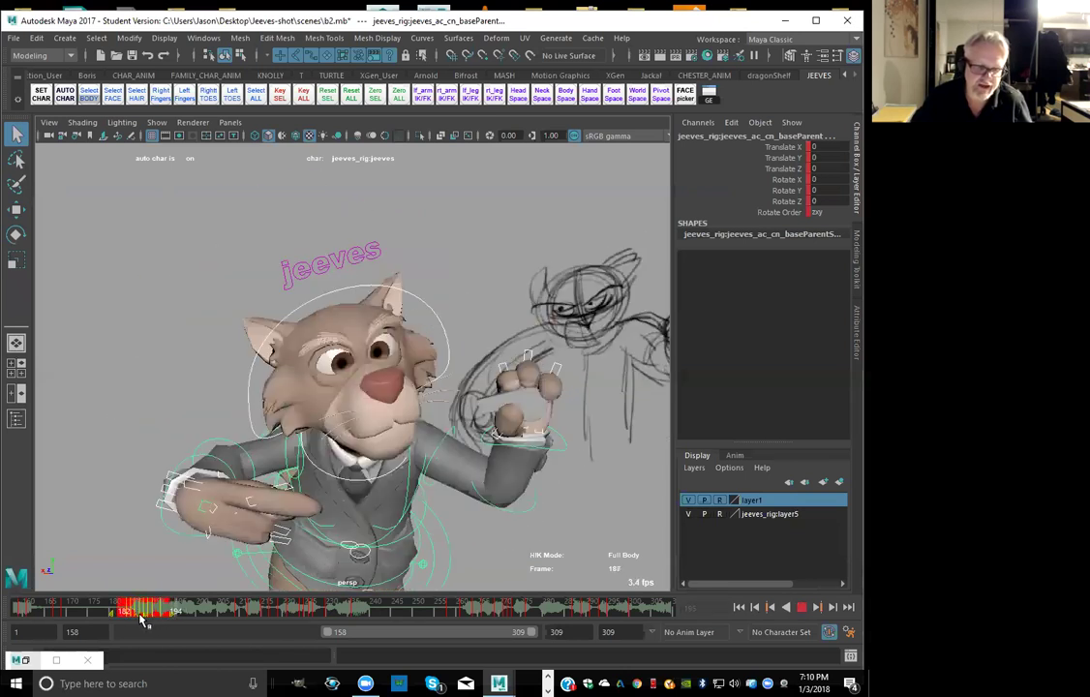
click(232, 617)
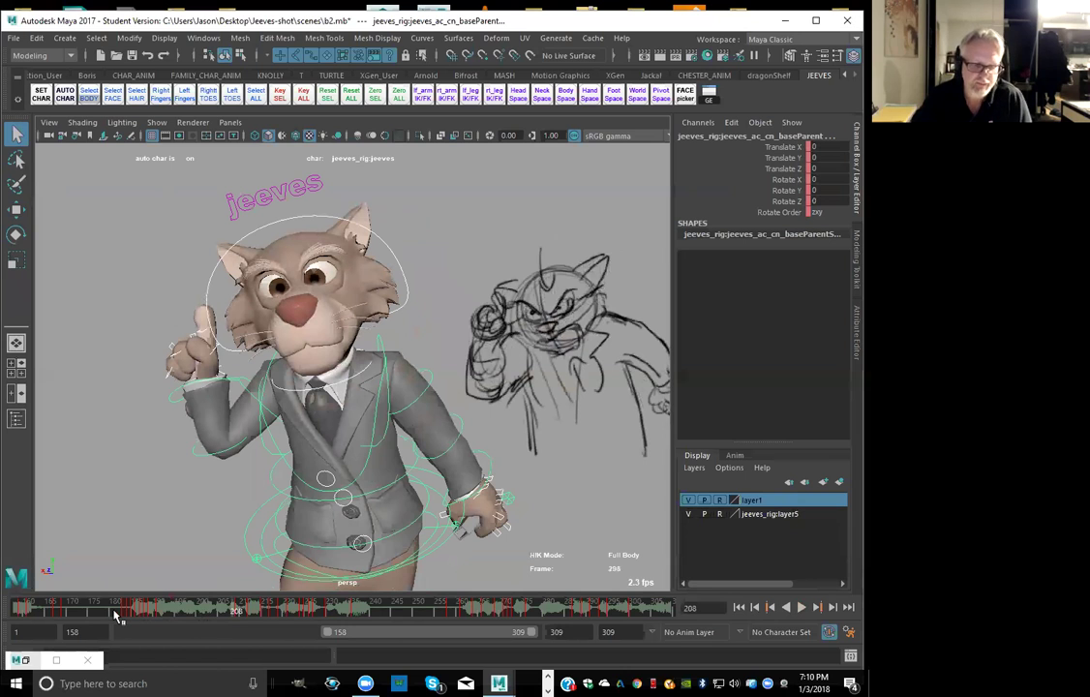
key(alt+v)
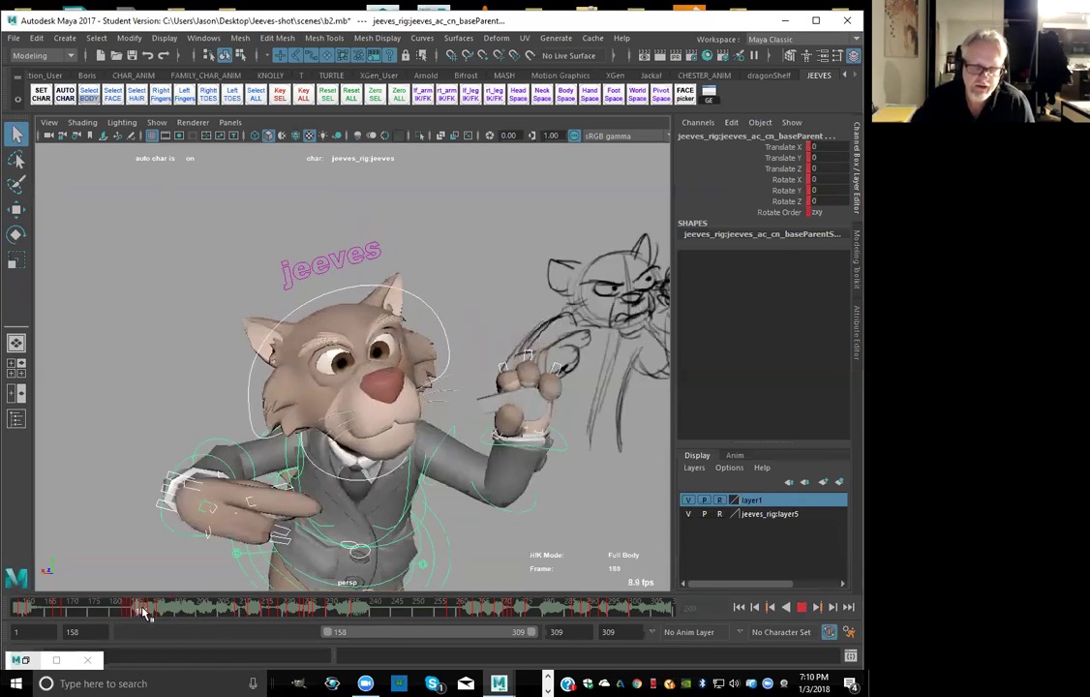
click(117, 616)
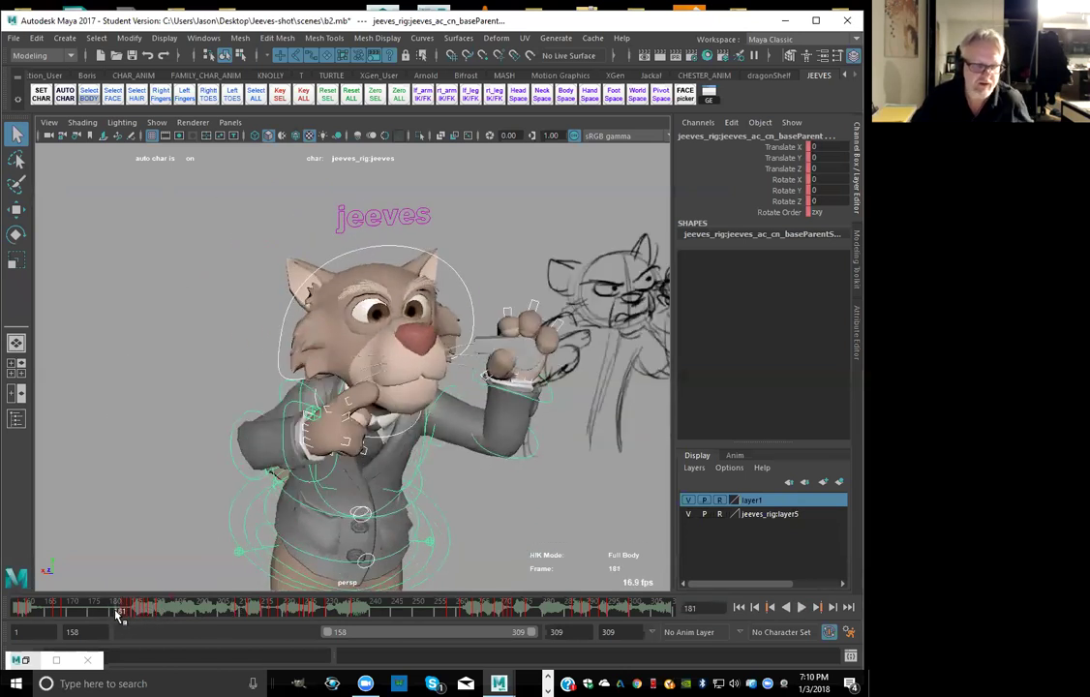
Move the same swing keys one frame earlier so their range spans frames 180 to 193, and replay the transition
shift+drag(117, 616, 169, 616)
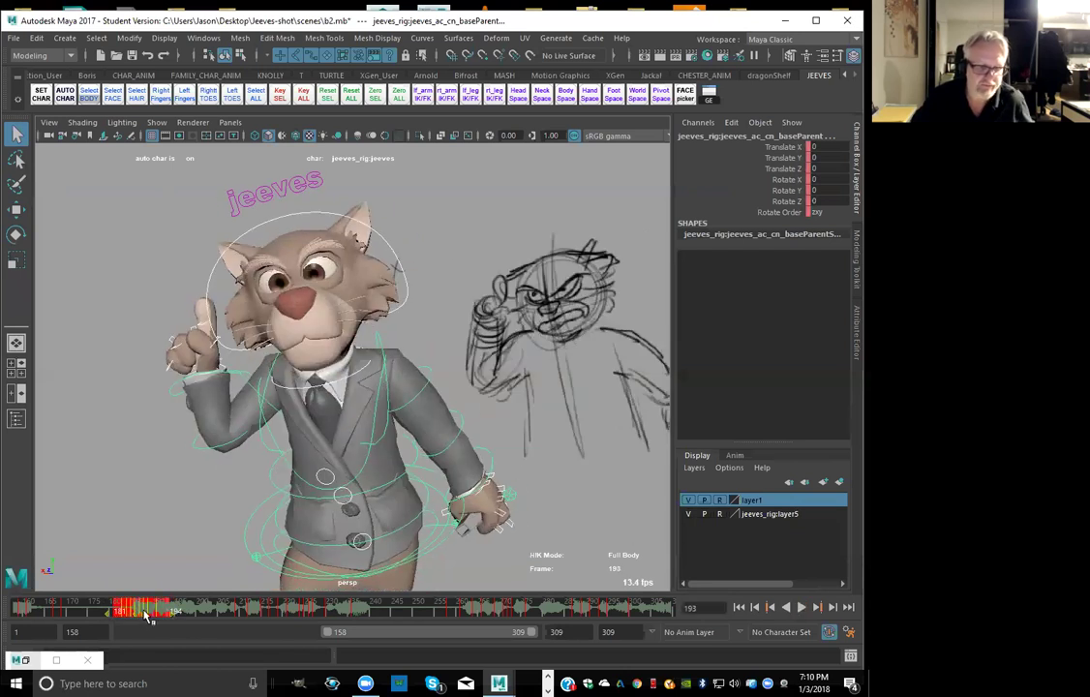
key(alt+v)
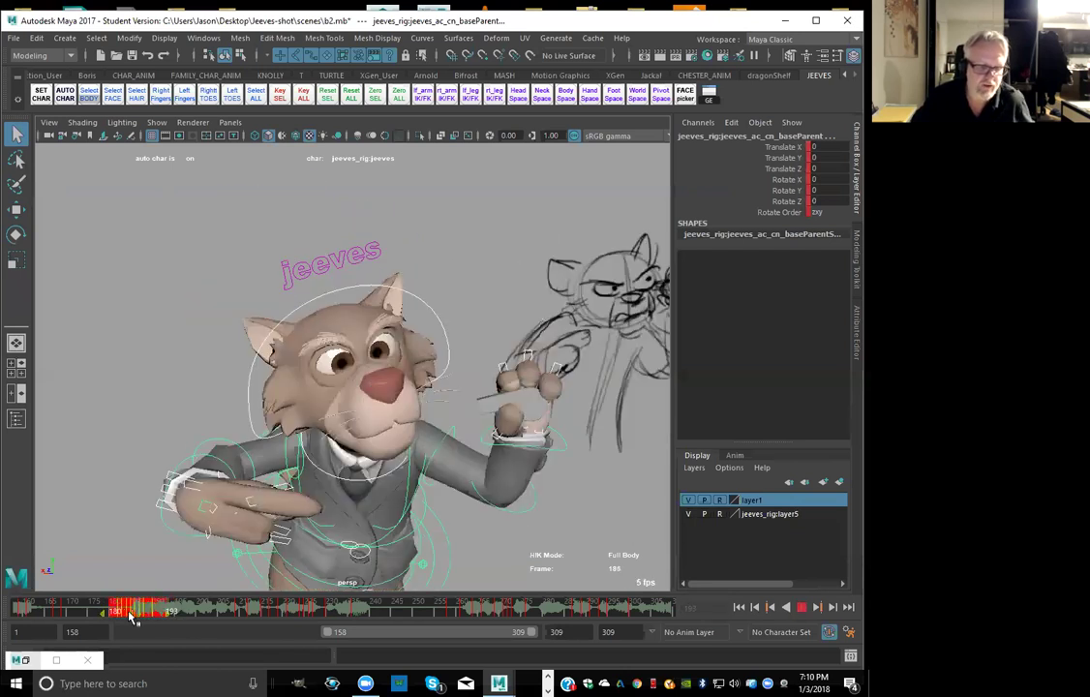
key(alt+v)
click(213, 616)
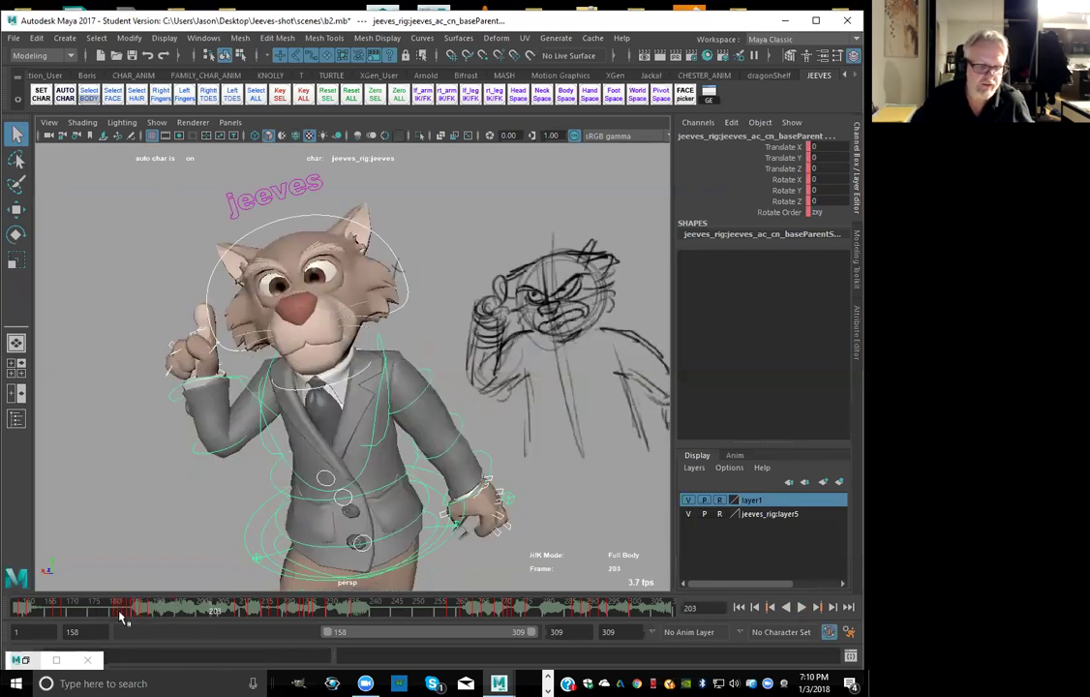
key(alt+v)
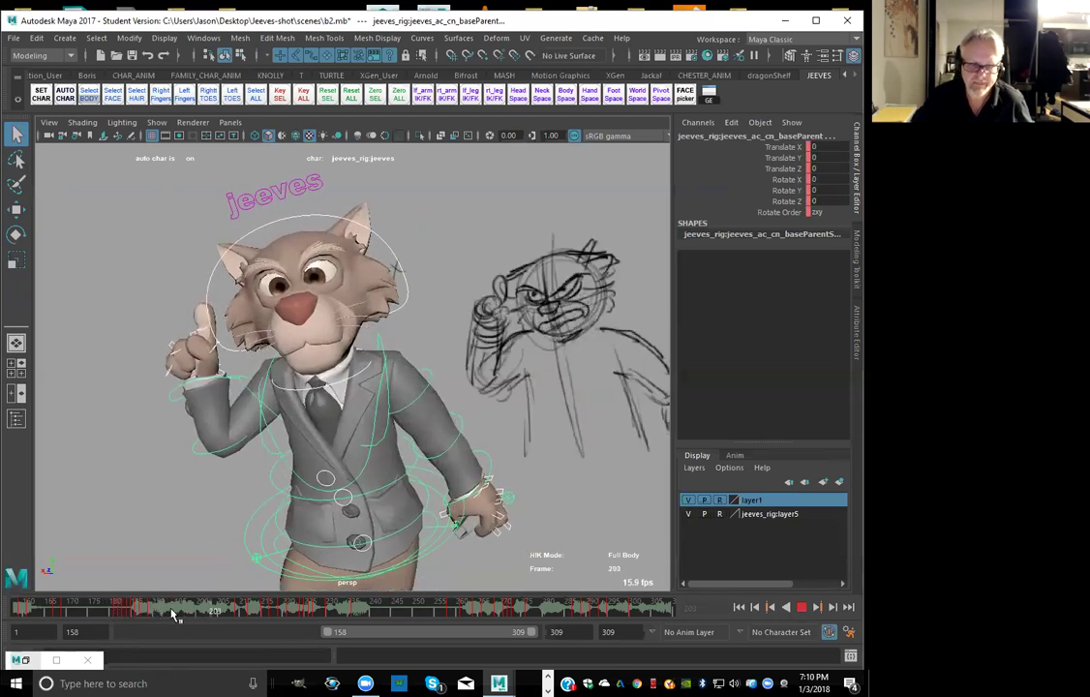
click(110, 614)
key(alt+v)
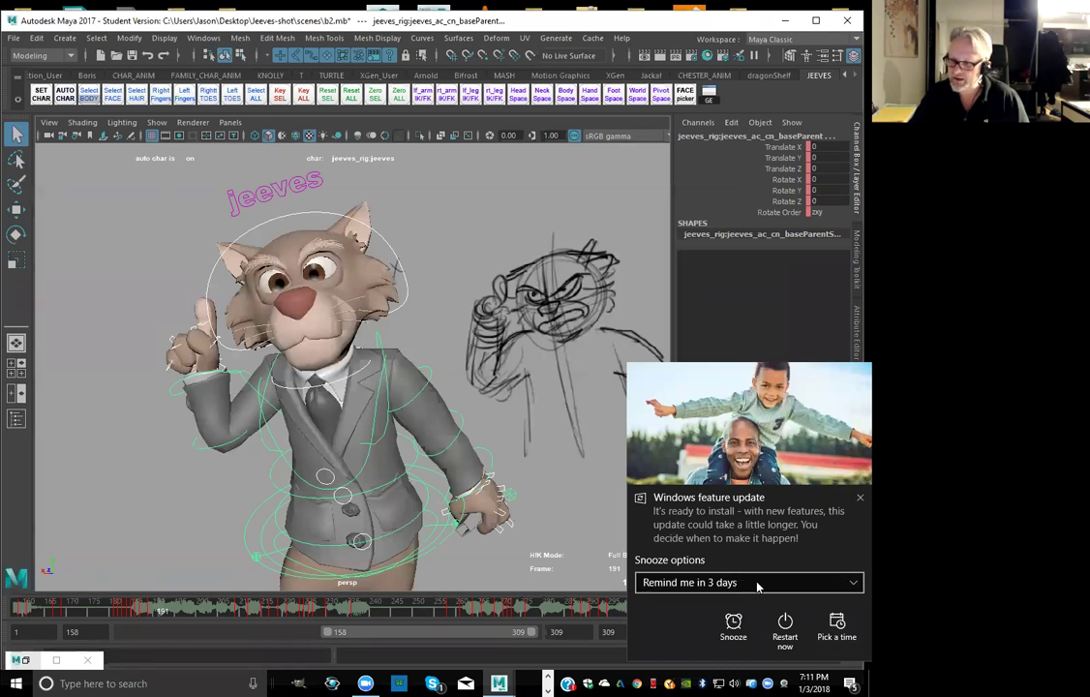
Leave the Windows feature update reminder at 3 days and dismiss the notification
click(843, 585)
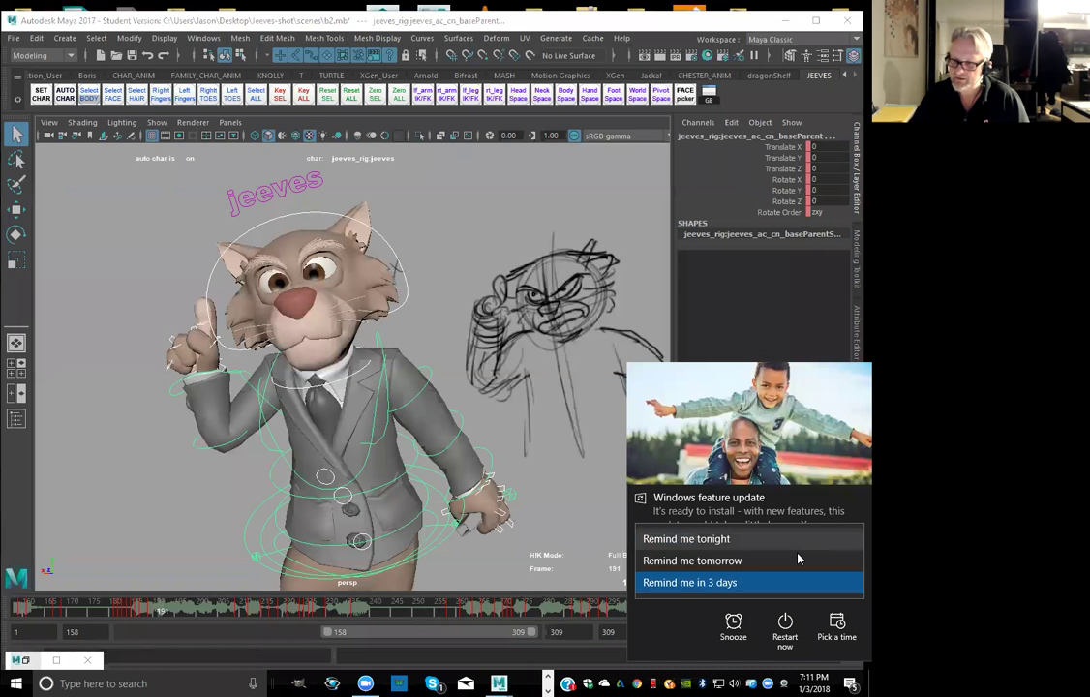
click(790, 585)
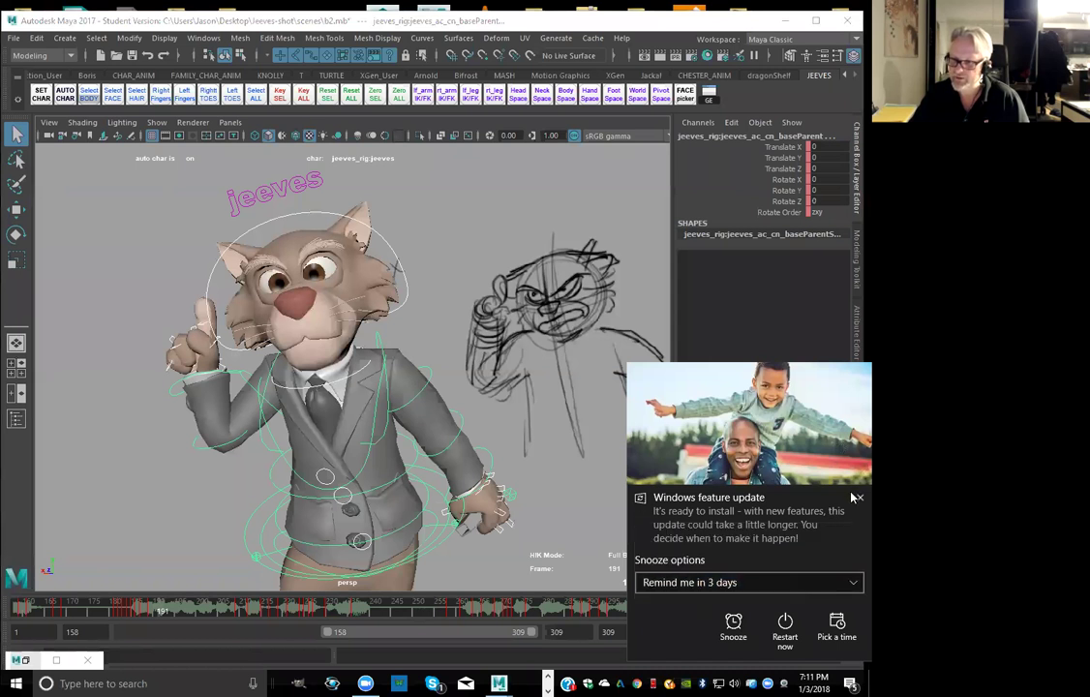
click(858, 499)
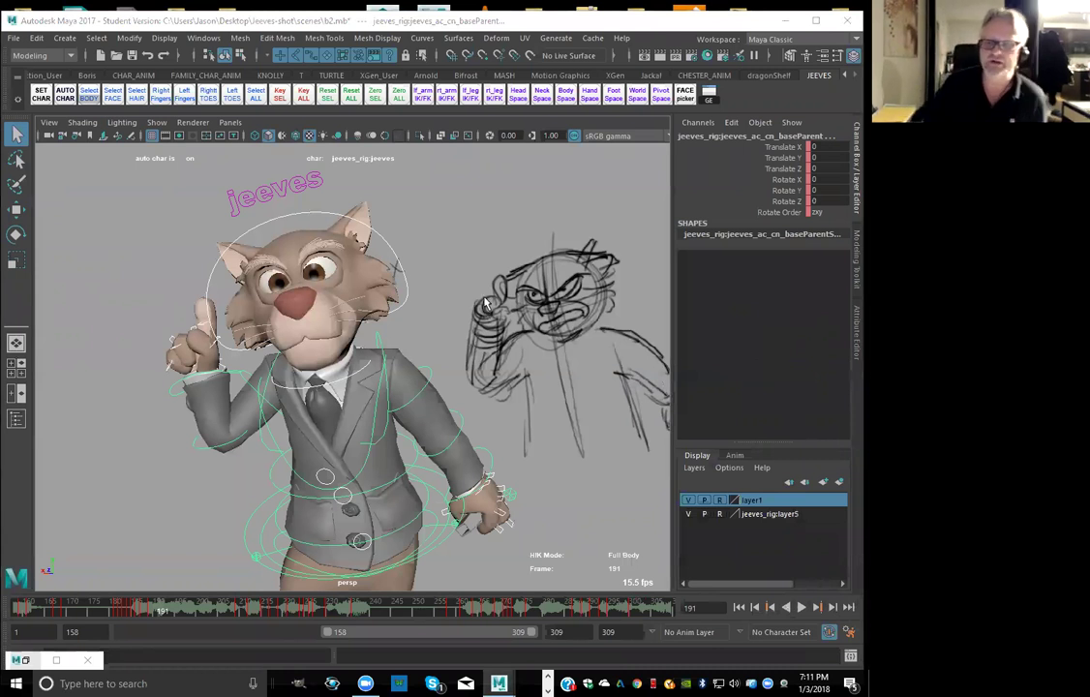
Select the head control and examine the swing from the chin pose to the raised finger across frames 181 to 187
click(417, 301)
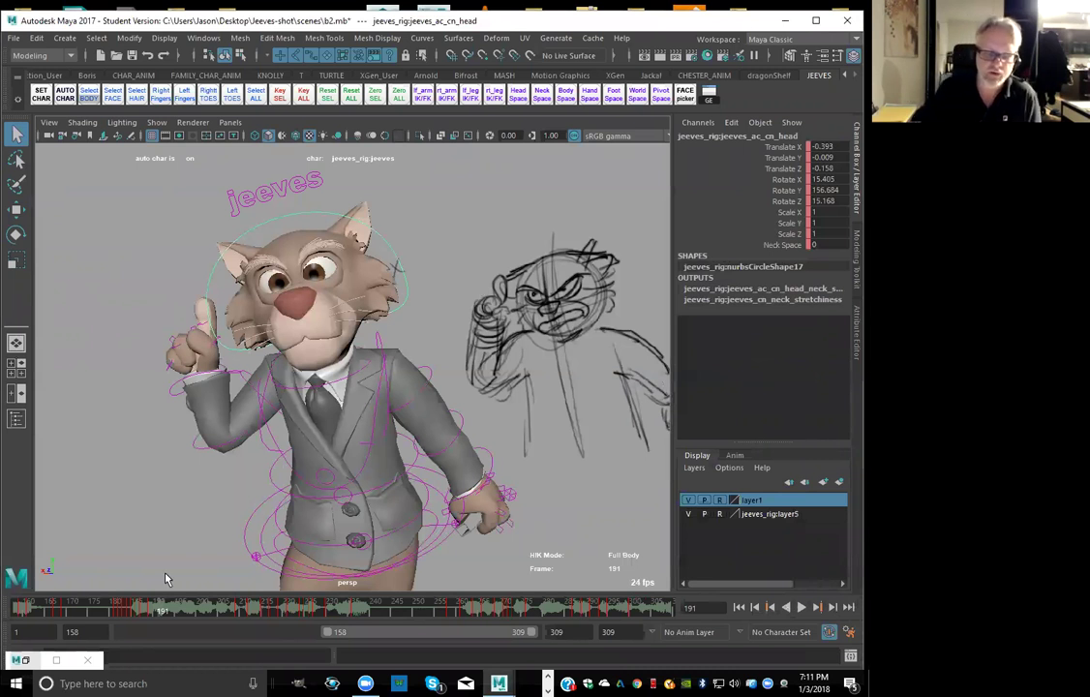
click(128, 608)
key(alt+v)
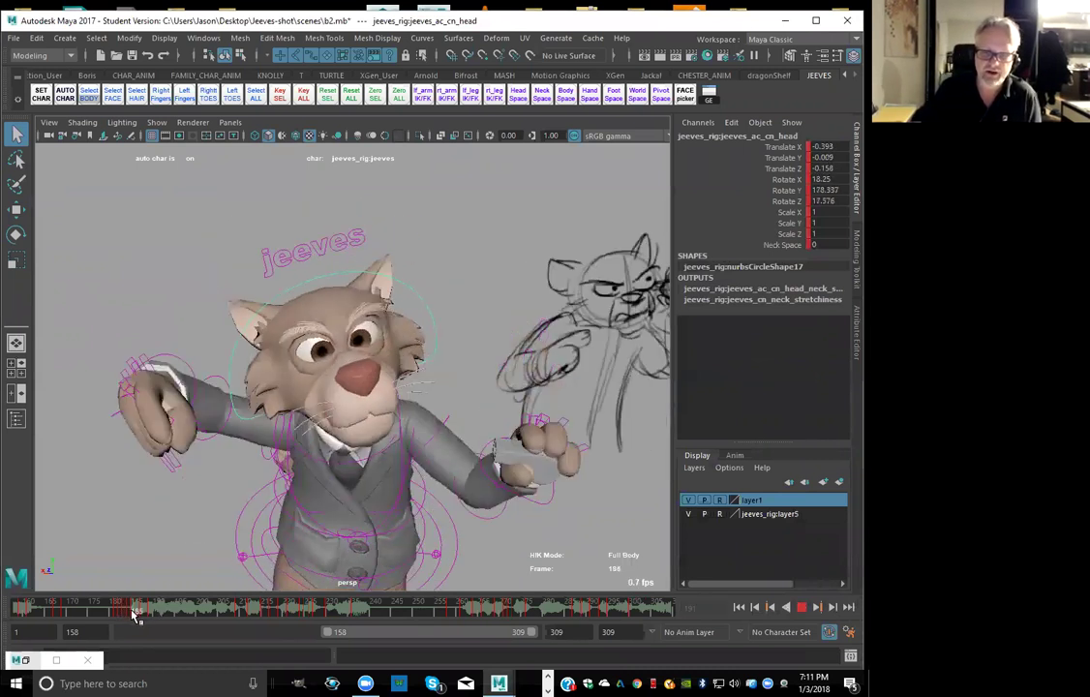
click(128, 609)
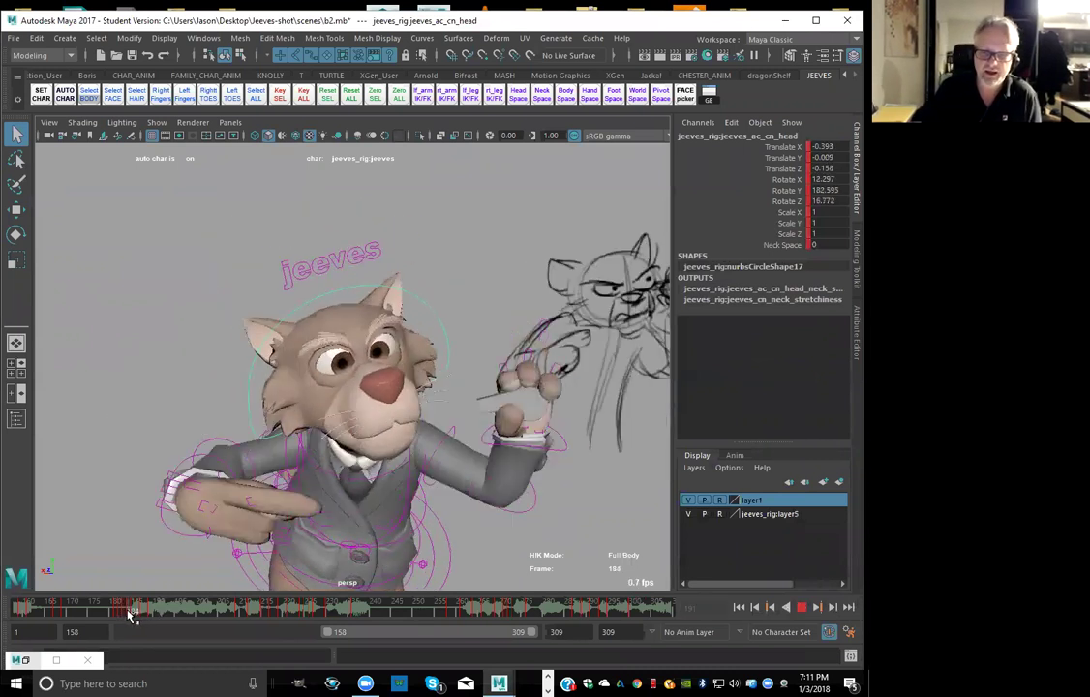
click(123, 612)
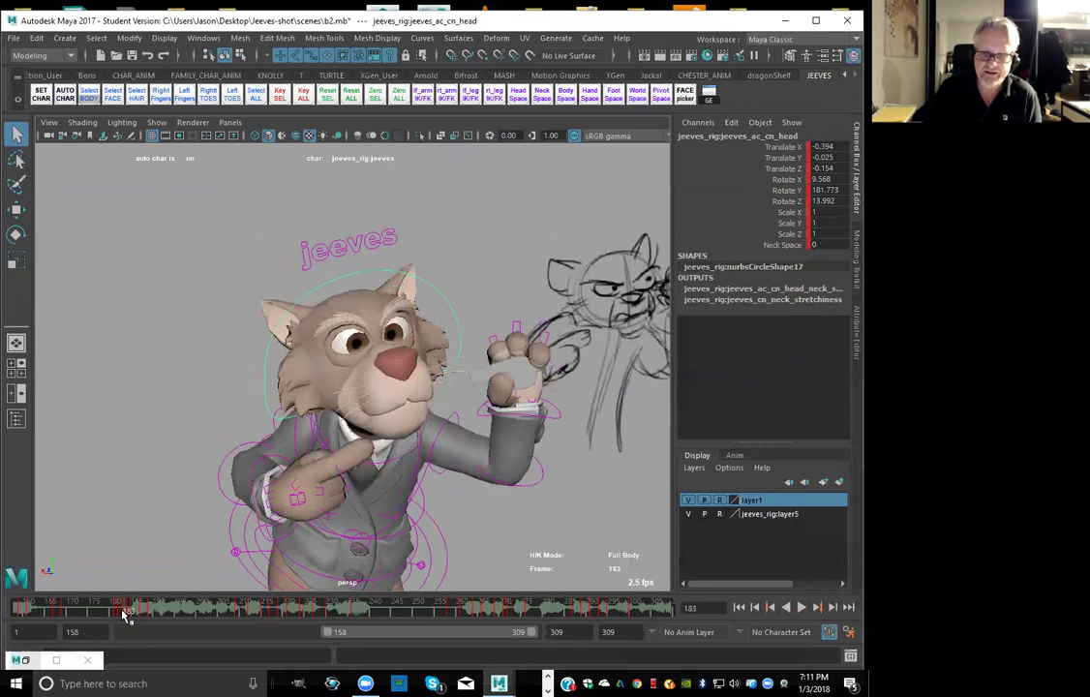
click(120, 612)
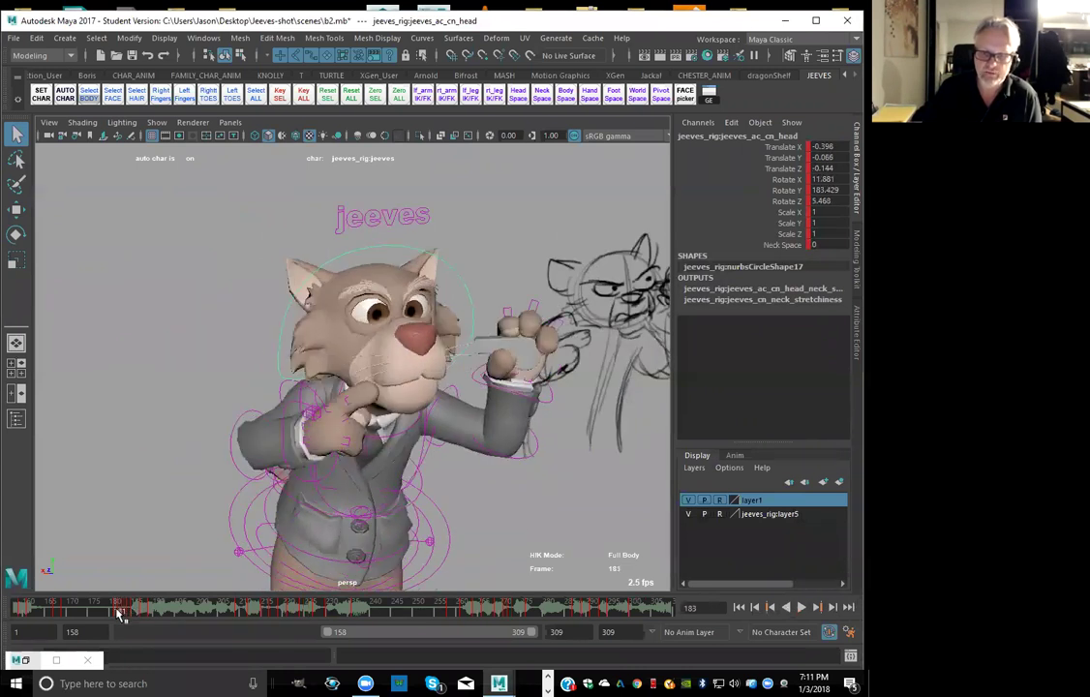
key(alt+v)
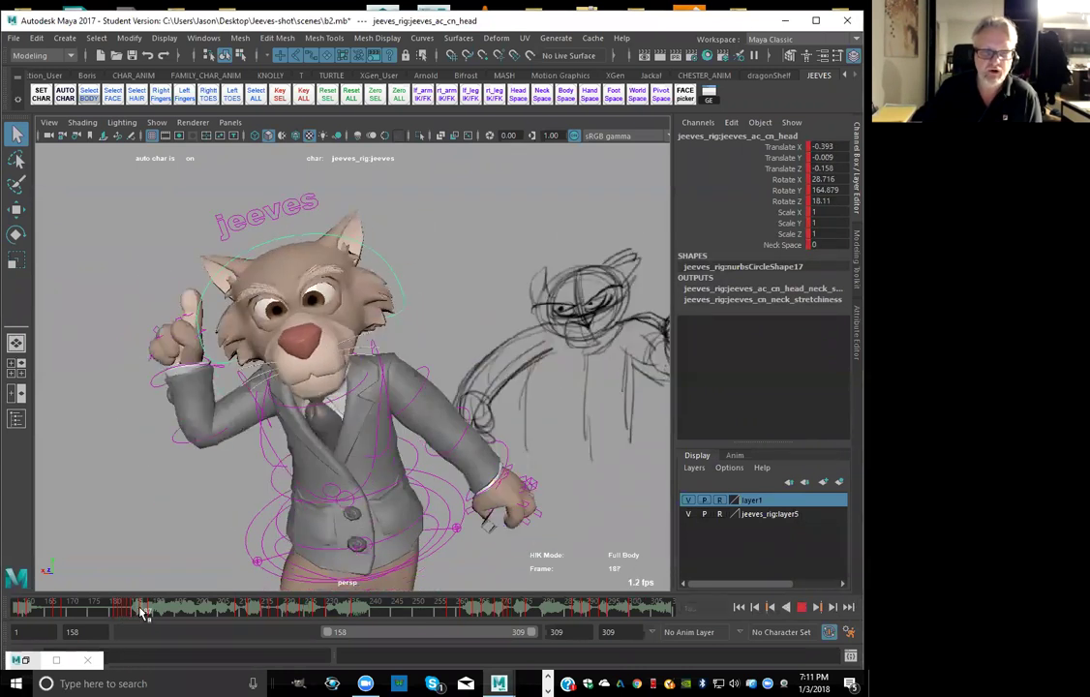
key(alt+v)
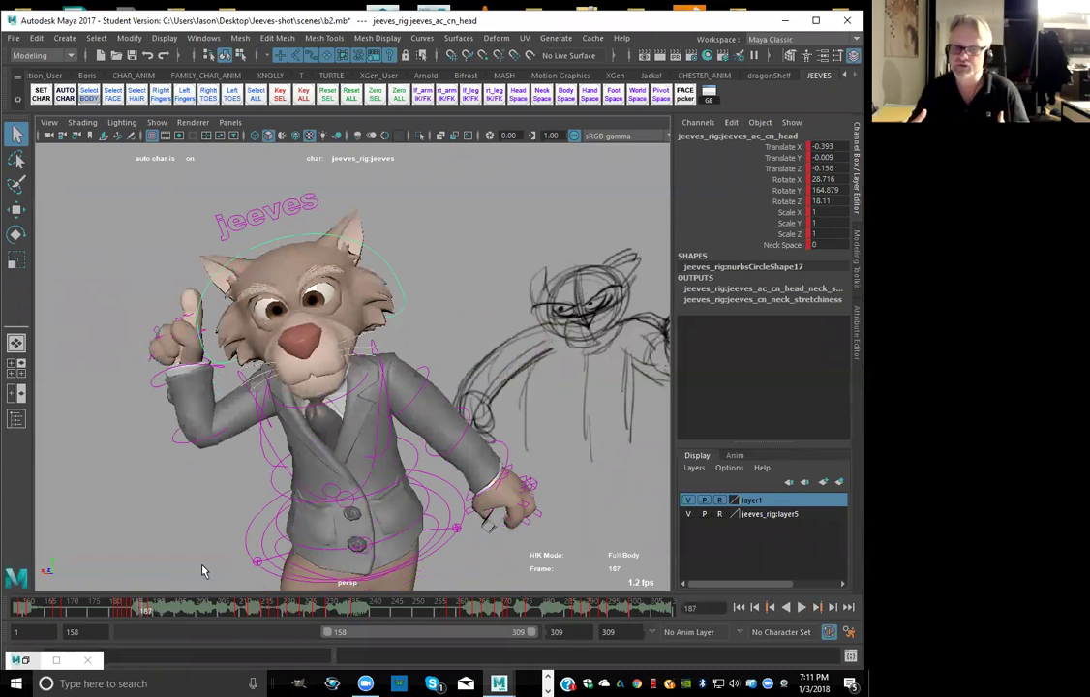
Select the right arm settings control and raise its Hand Scale Y to 1.7 at frame 183
click(120, 610)
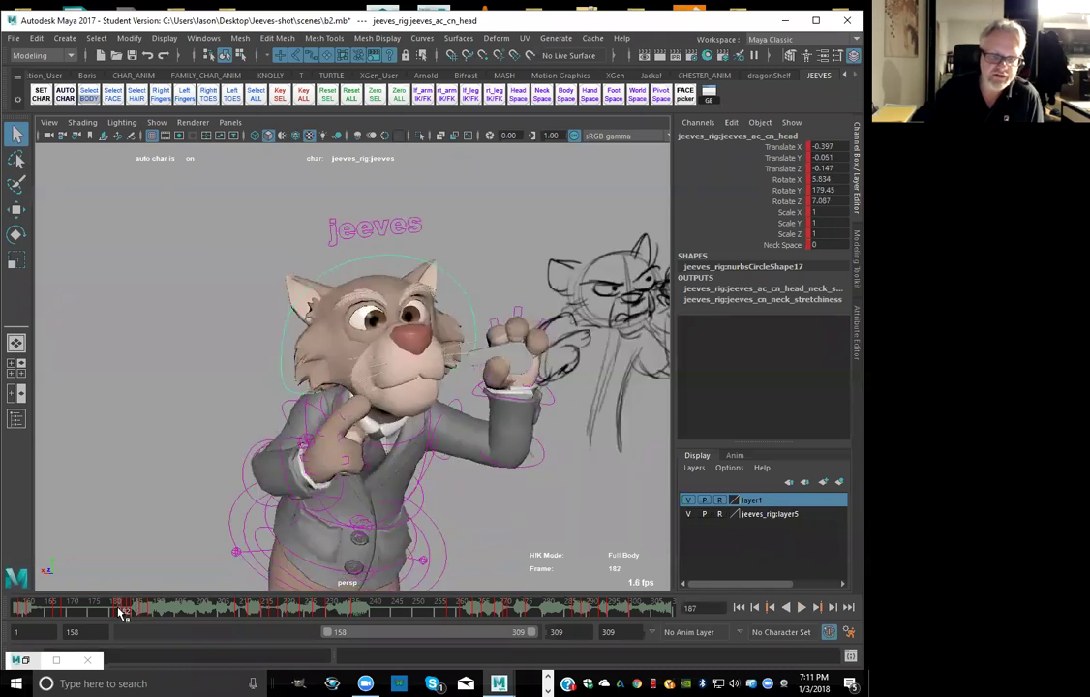
click(330, 512)
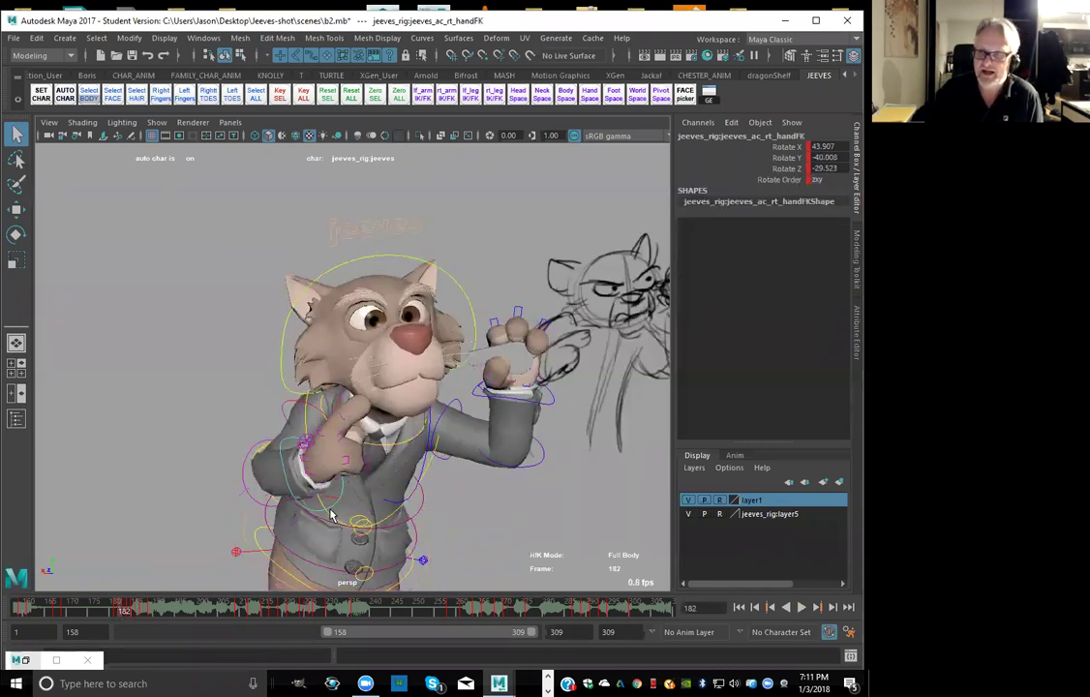
click(306, 447)
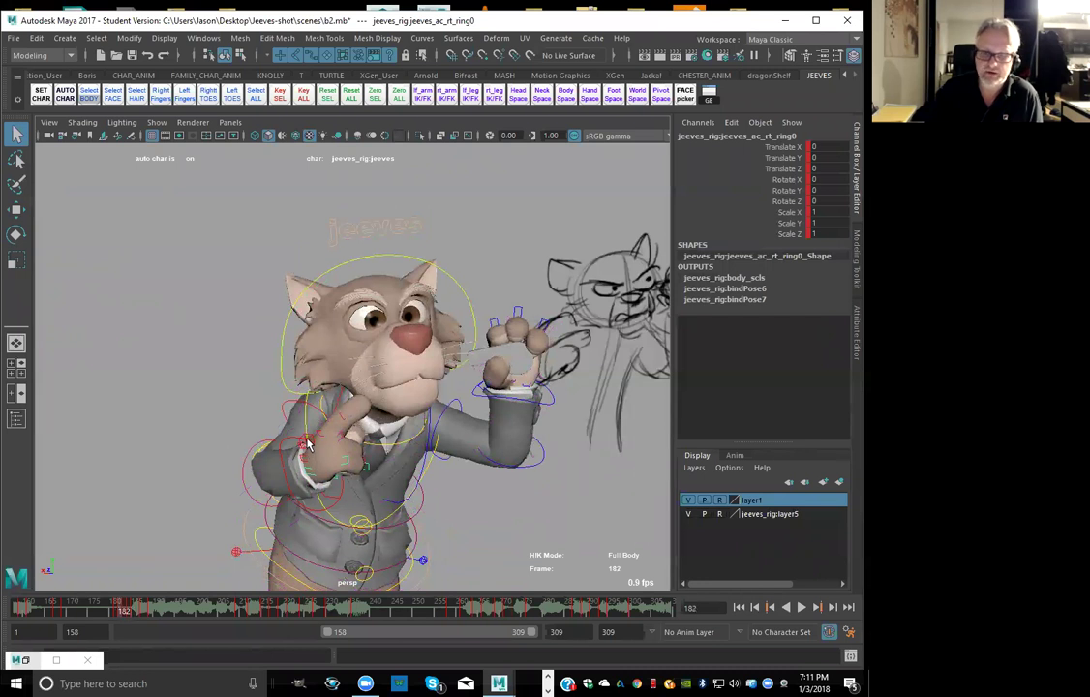
click(308, 441)
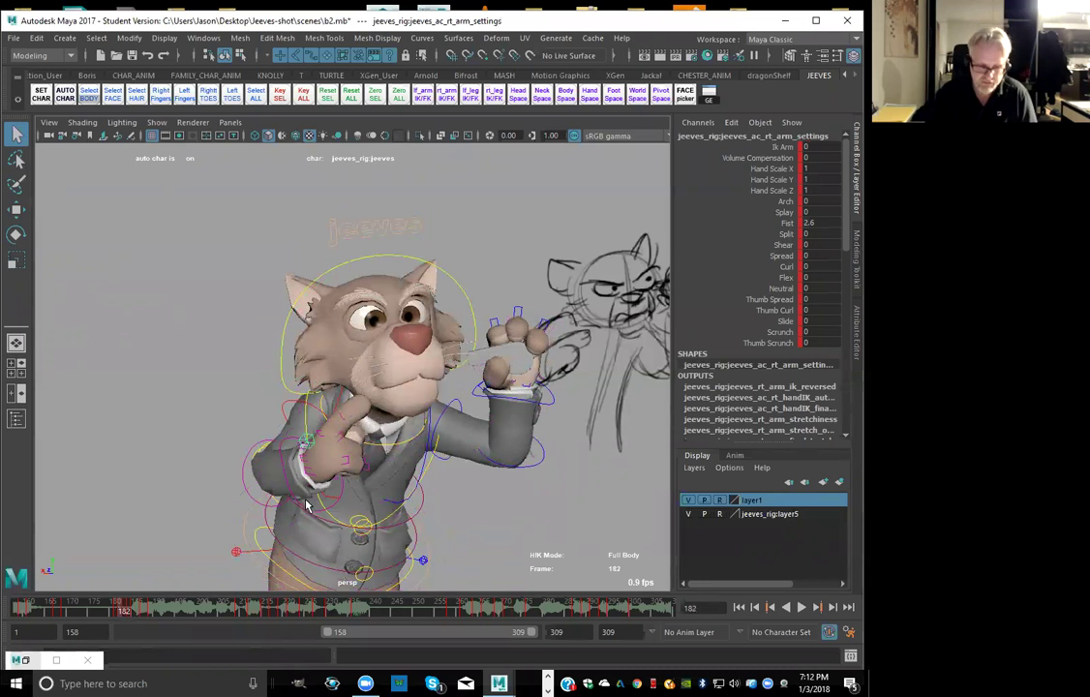
key(alt+period)
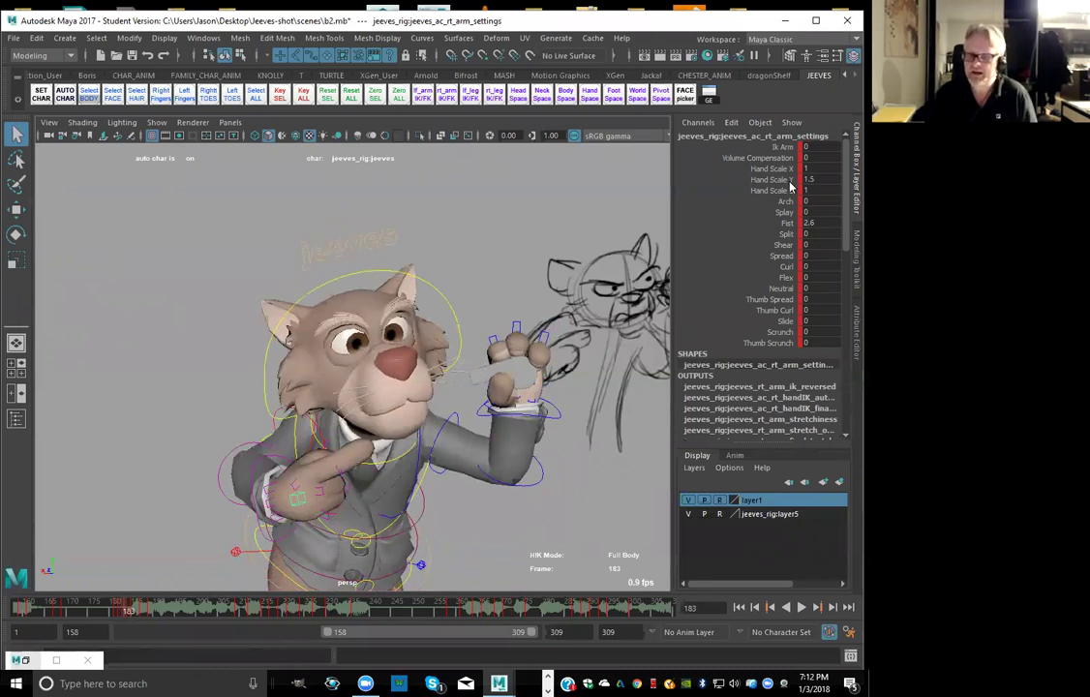
click(787, 181)
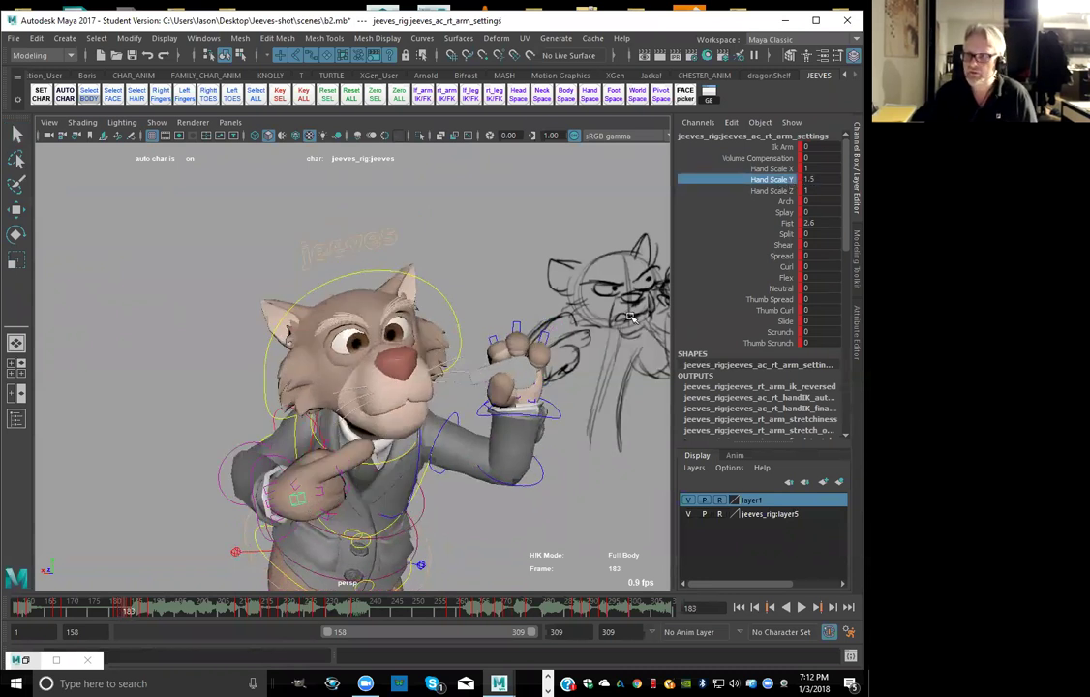
middle_drag(385, 446, 399, 446)
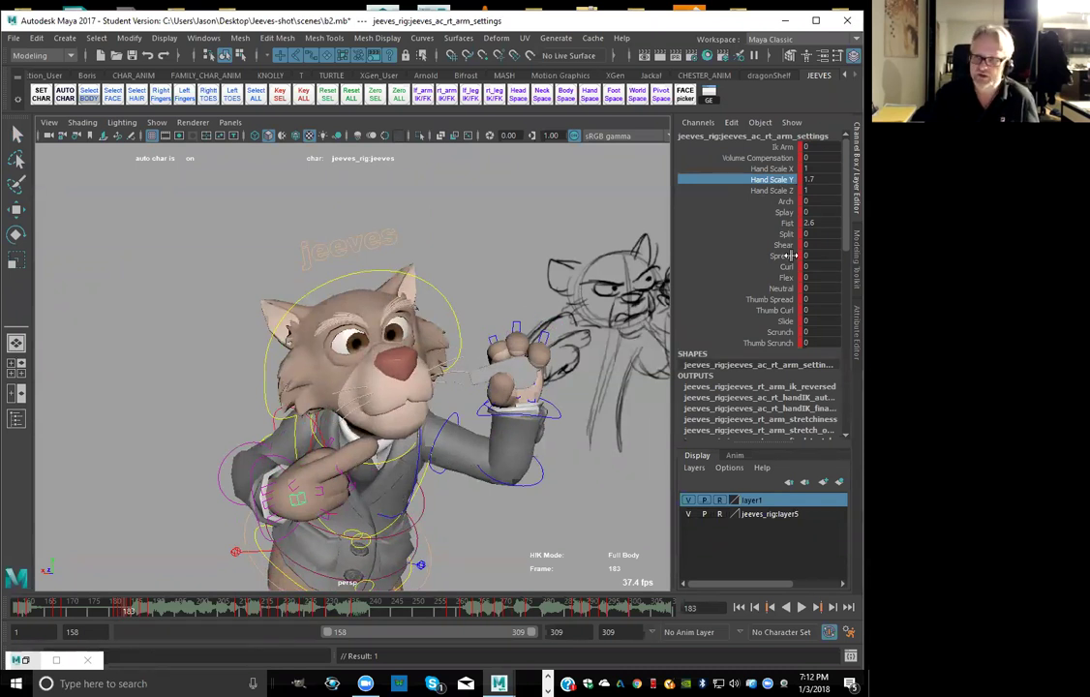
Try smaller and larger Hand Scale Y values on the right hand at frame 183, undoing the changes
middle_drag(447, 356, 472, 344)
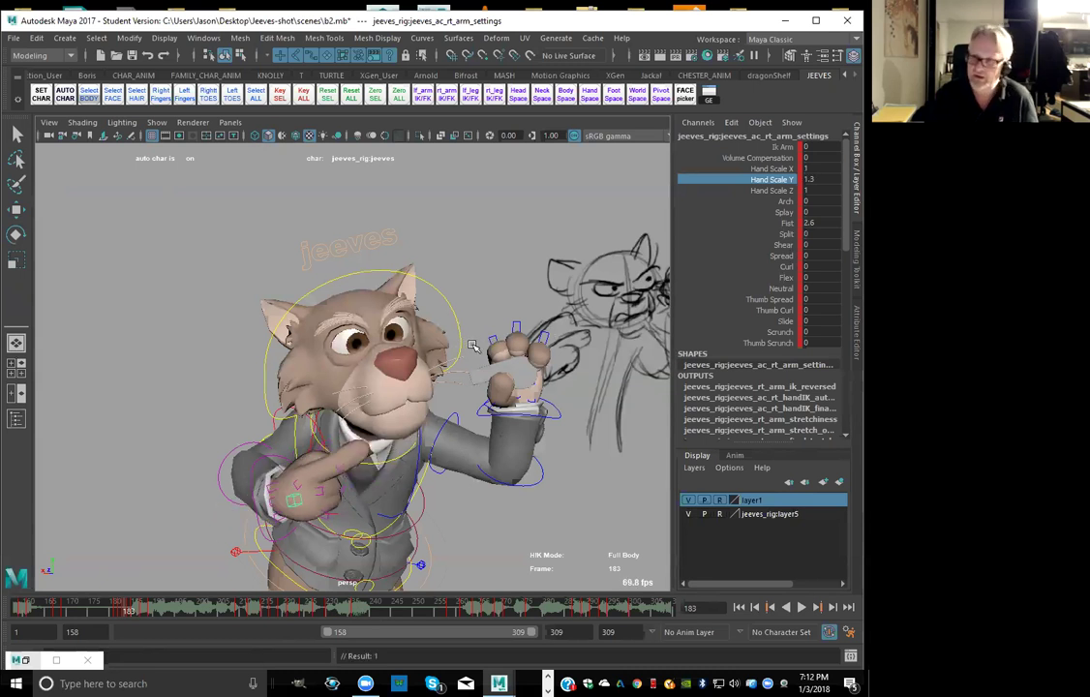
key(ctrl+z)
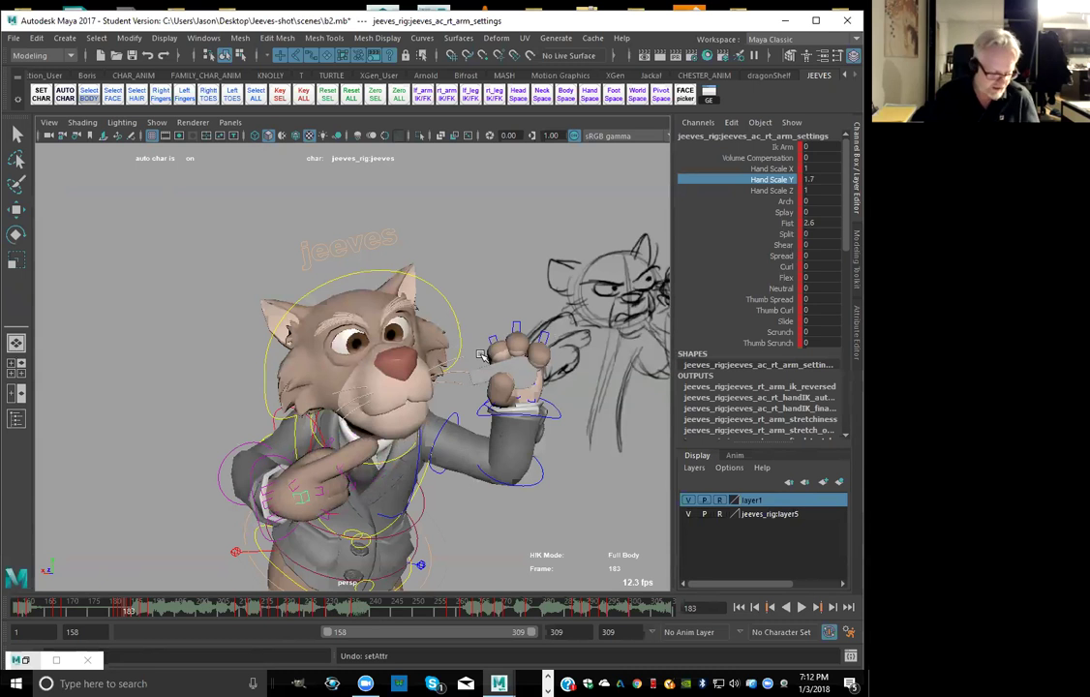
key(ctrl+z)
key(ctrl+z)
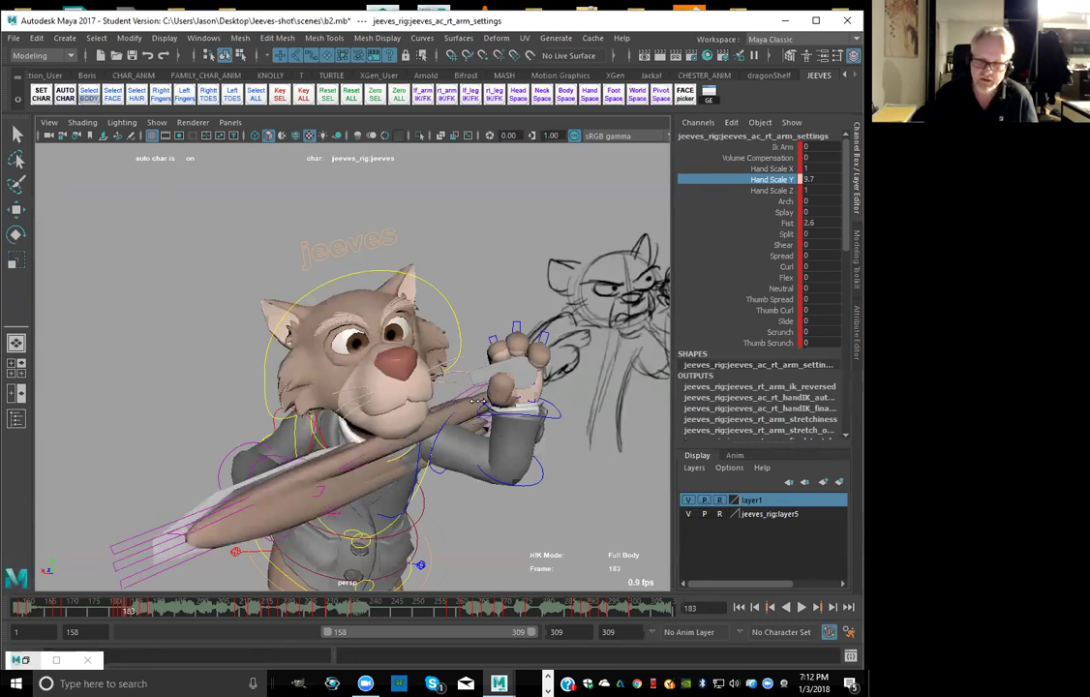
text(1.87)
key(Return)
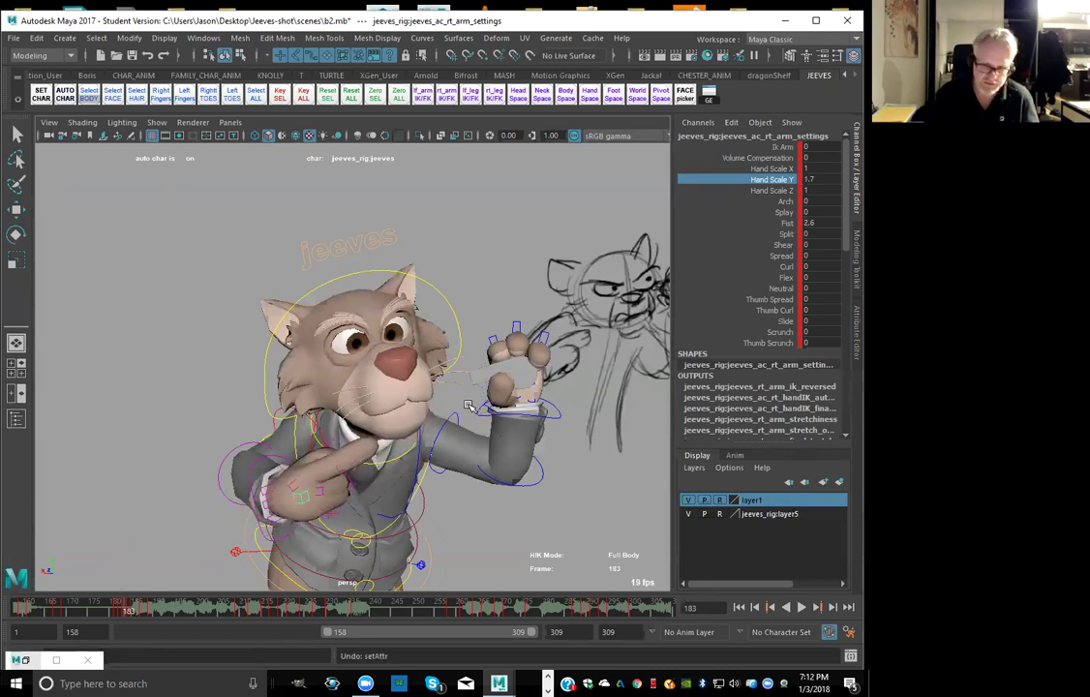
Fine-tune the right hand's Hand Scale Y to 1.78 at frame 183
mouse_move(481, 403)
middle_down()
mouse_move(511, 397)
mouse_move(484, 389)
middle_up()
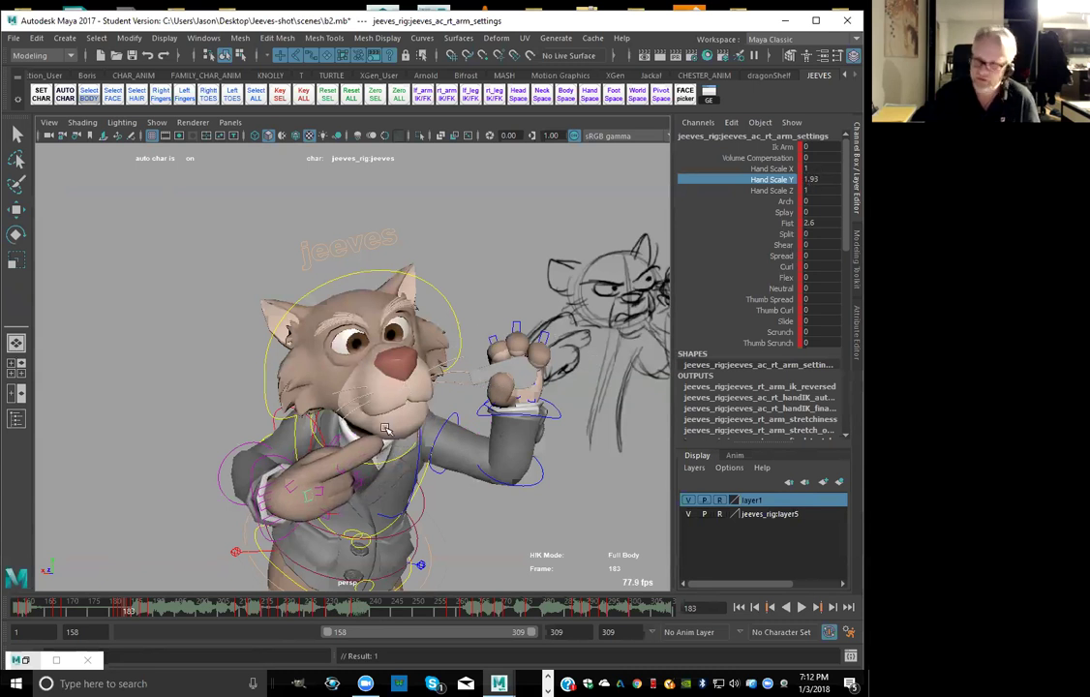
middle_drag(385, 429, 367, 434)
key(s)
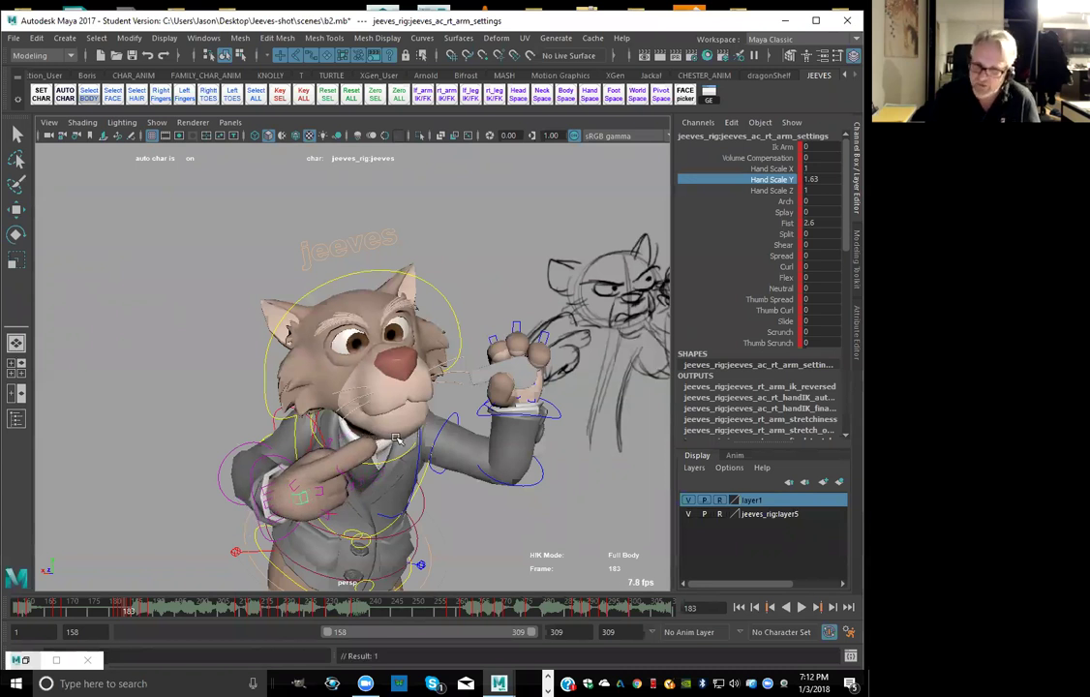
mouse_move(419, 438)
ctrl+middle_down()
mouse_move(386, 437)
mouse_move(407, 428)
ctrl+middle_up()
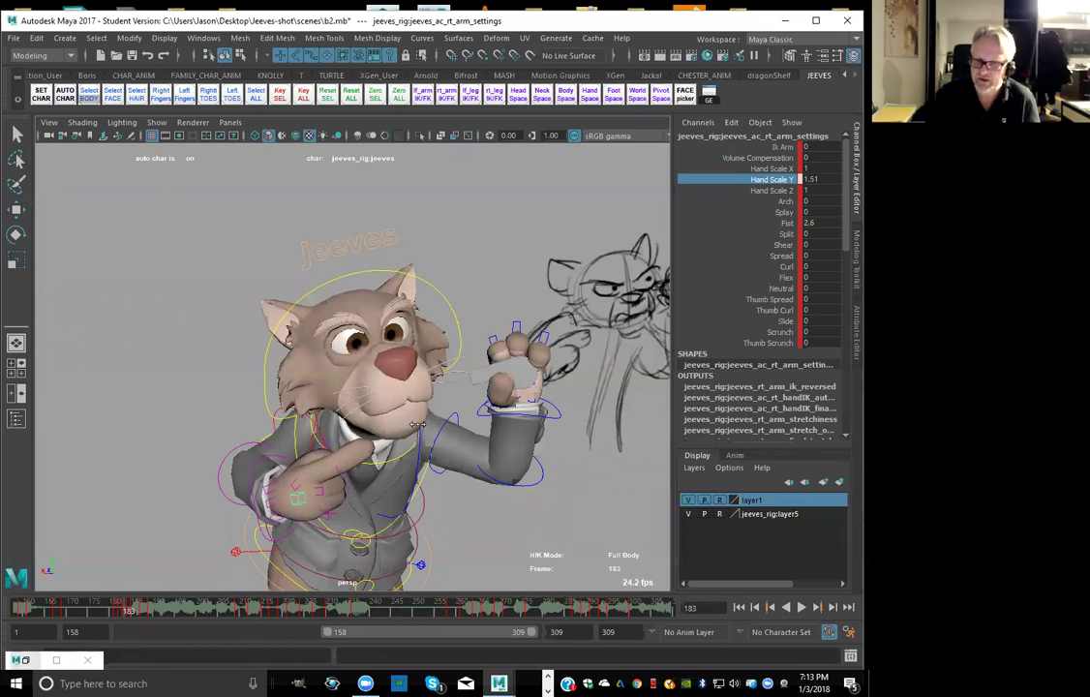
middle_drag(384, 430, 427, 426)
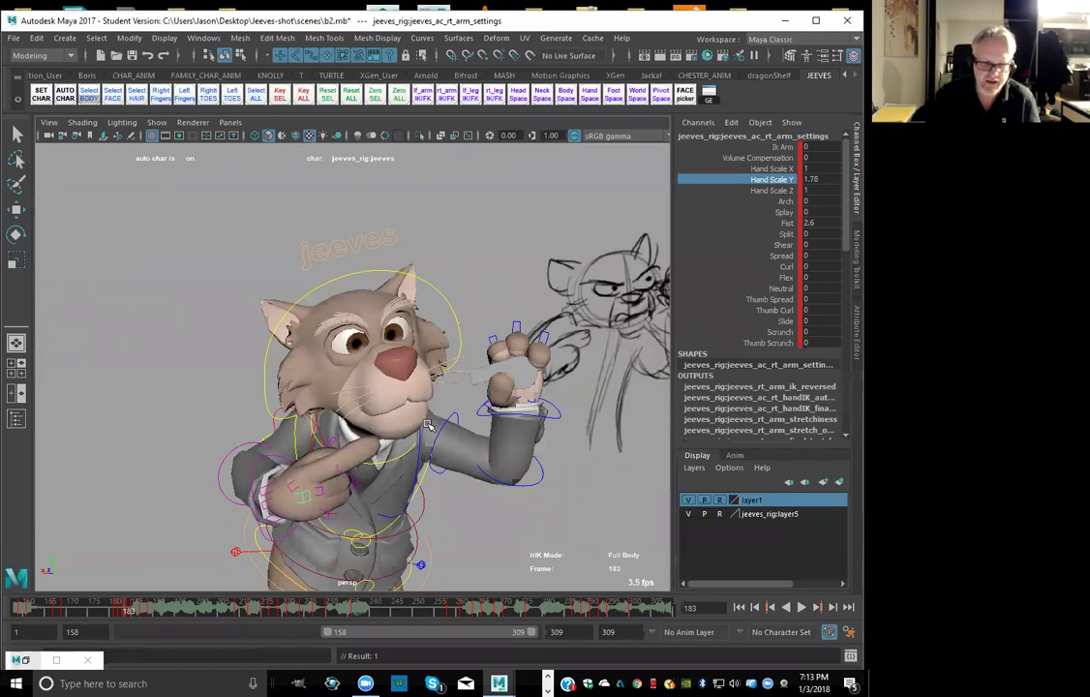
Step through the keys around frame 183 to check the stretched right hand within the swing
key(alt+comma)
key(alt+comma)
key(alt+period)
key(alt+period)
key(alt+period)
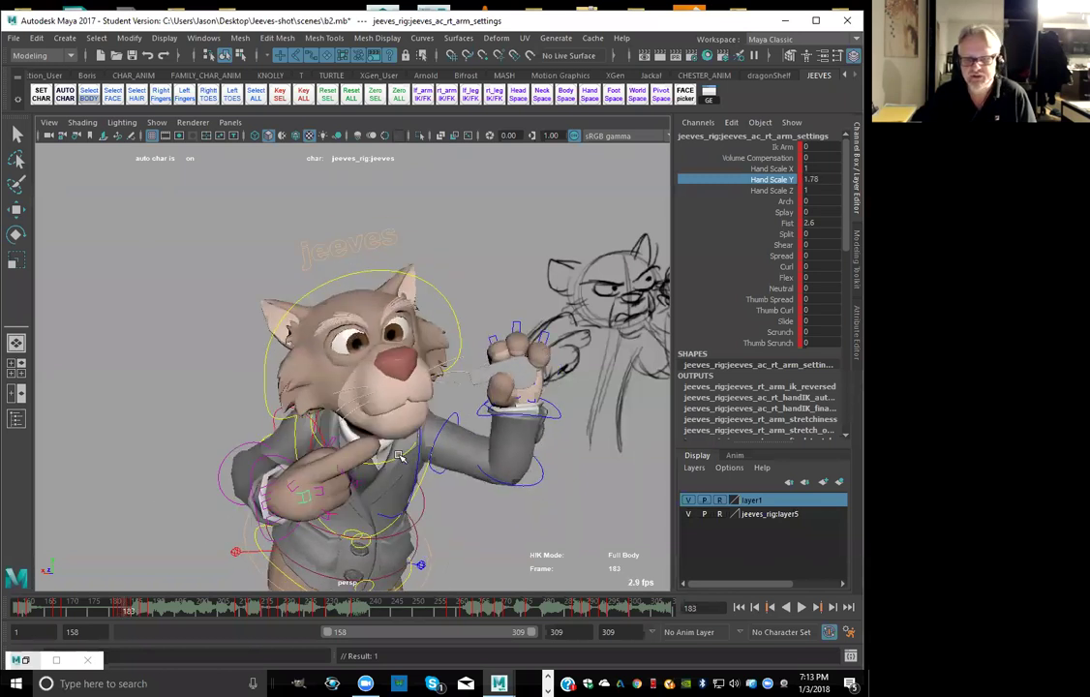
key(alt+period)
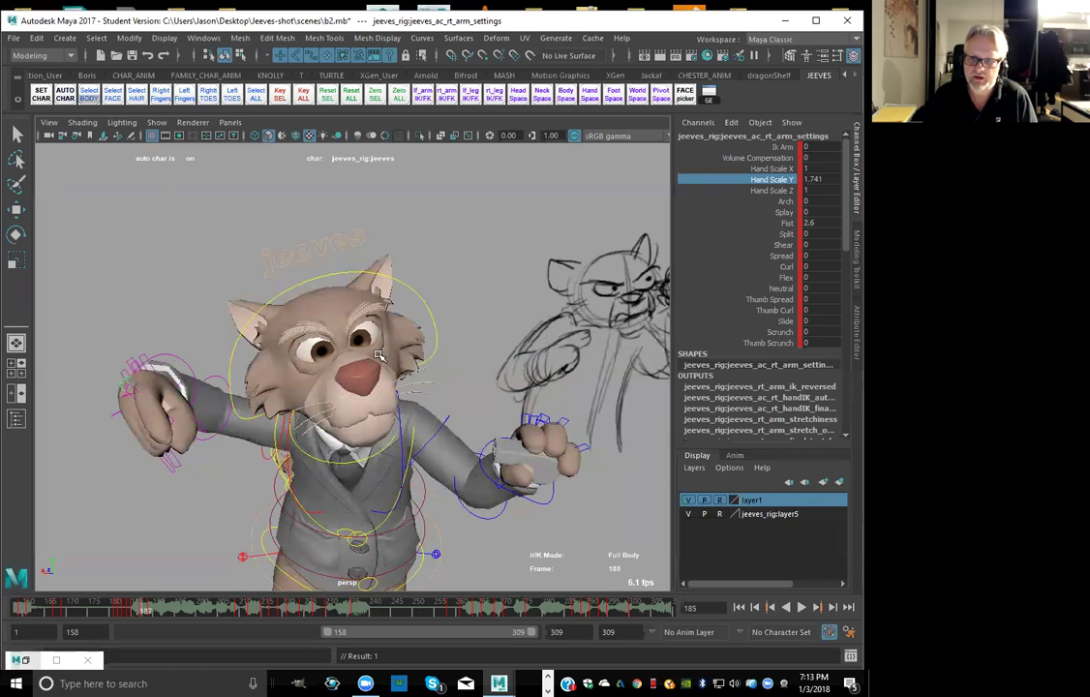
Rotate the head control at frame 185 to about X 22.2, Y 162.6, Z 12.1 and key the rotation
click(424, 301)
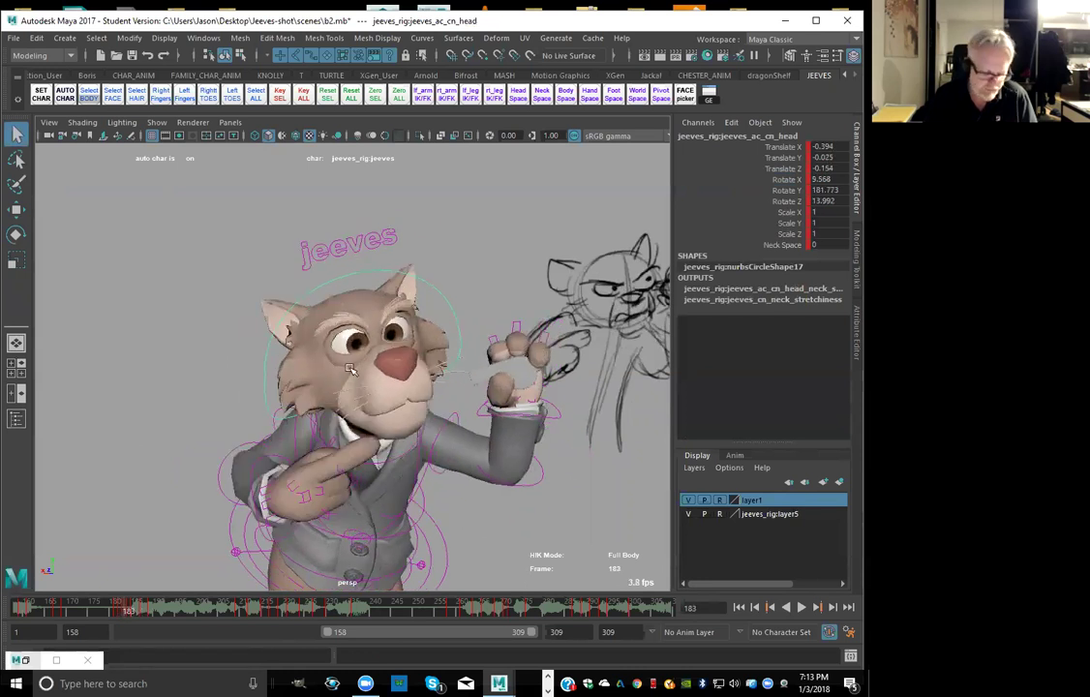
key(e)
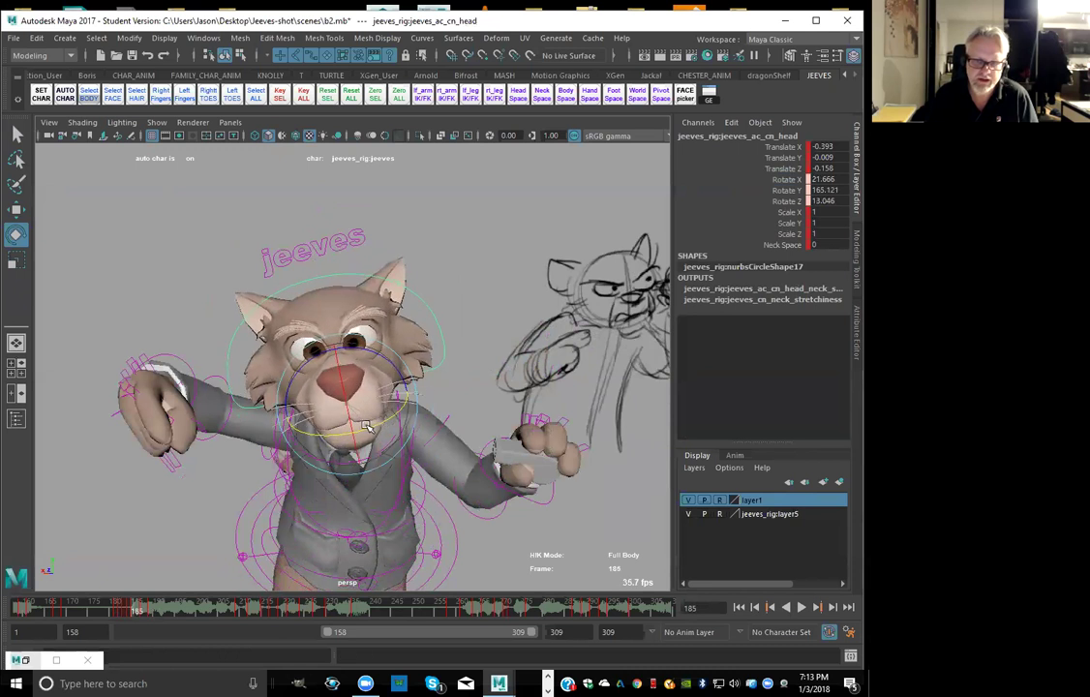
key(shift+e)
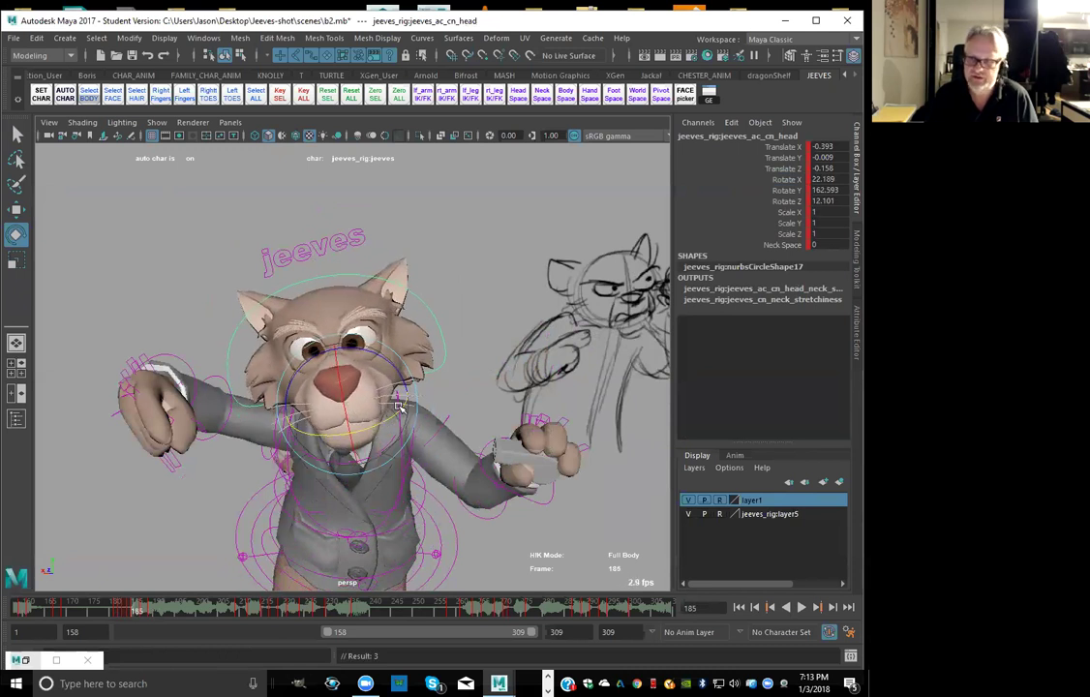
Stretch the head control to about 1.3 in Scale X at frame 185 and flip through the neighbouring keys
key(r)
drag(412, 392, 424, 391)
key(comma)
key(comma)
key(period)
key(period)
key(period)
key(comma)
key(comma)
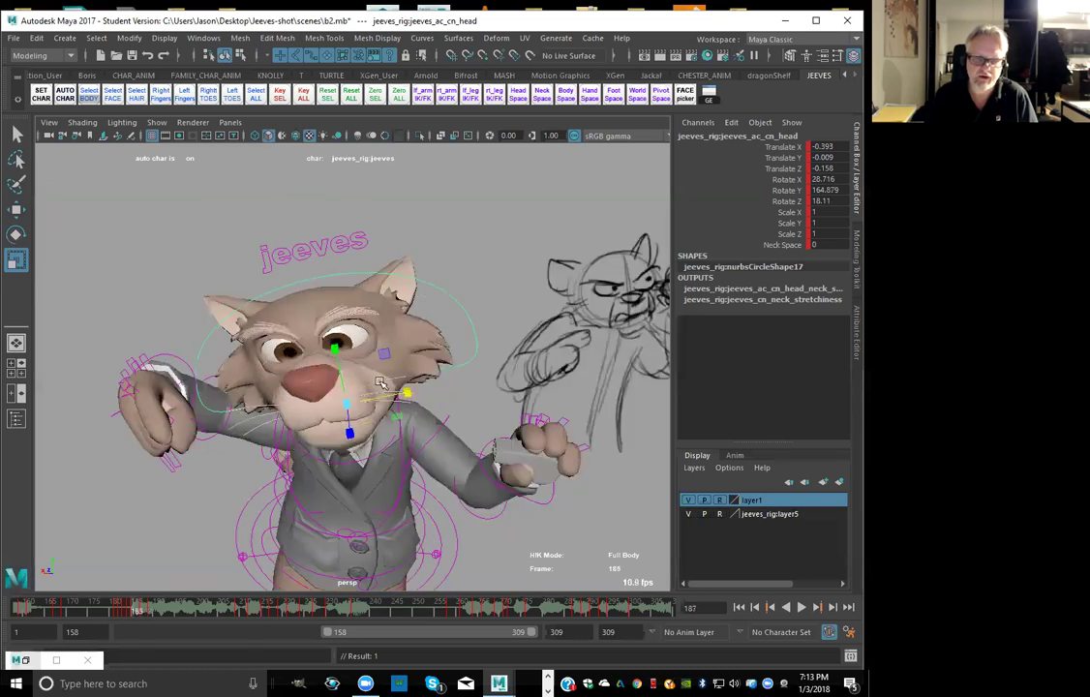
key(period)
key(period)
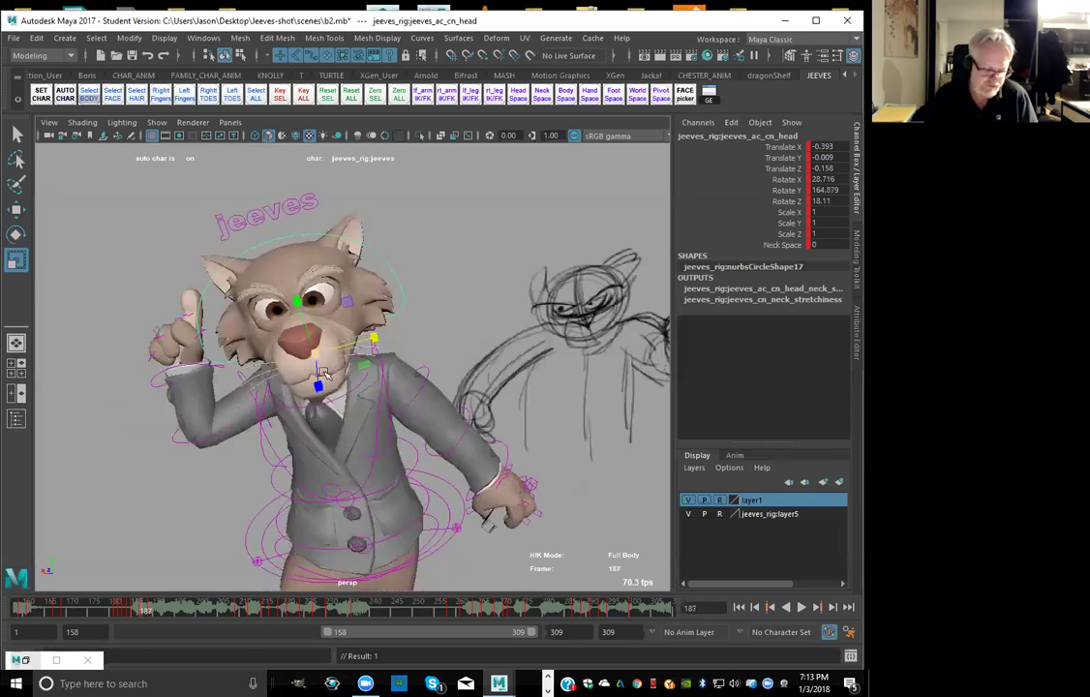
Rotate the head at frame 187, key its rotation at frame 185 to about X 20.9, Y 168.6, Z 14.3, and compare the keys
key(e)
drag(324, 373, 331, 405)
key(comma)
key(comma)
key(comma)
key(shift+e)
key(comma)
key(comma)
key(period)
key(comma)
key(comma)
key(period)
key(period)
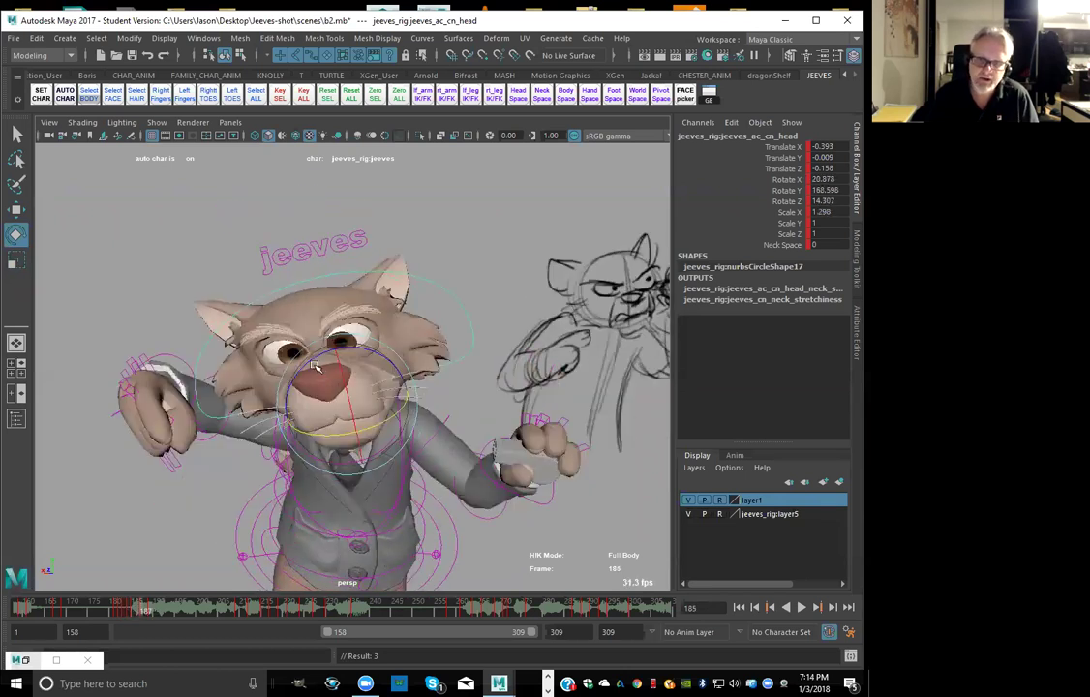
Key the head's rotation at frame 187 to about X 18.2, Y 154, Z 14.2 and check it against the adjacent keys
drag(298, 339, 297, 336)
key(shift+e)
key(period)
key(period)
key(period)
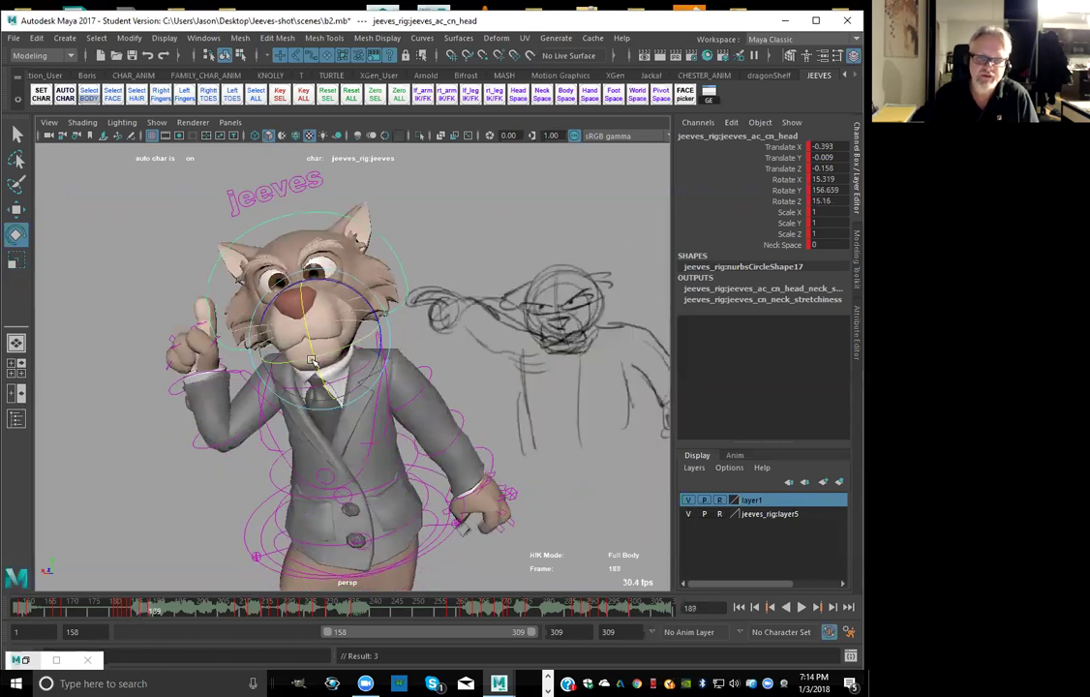
key(comma)
key(comma)
key(comma)
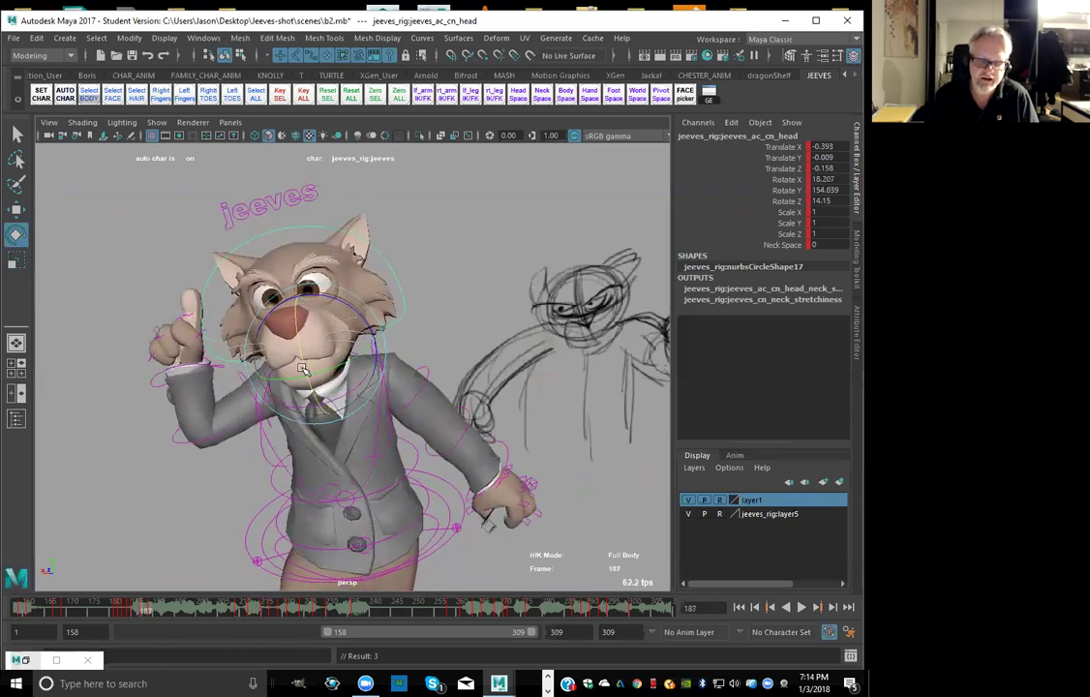
Flip through the keys between frames 184 and 187 to examine the head swing
key(period)
key(period)
key(comma)
key(comma)
key(comma)
key(period)
key(period)
key(comma)
key(comma)
key(comma)
key(period)
key(comma)
key(comma)
key(comma)
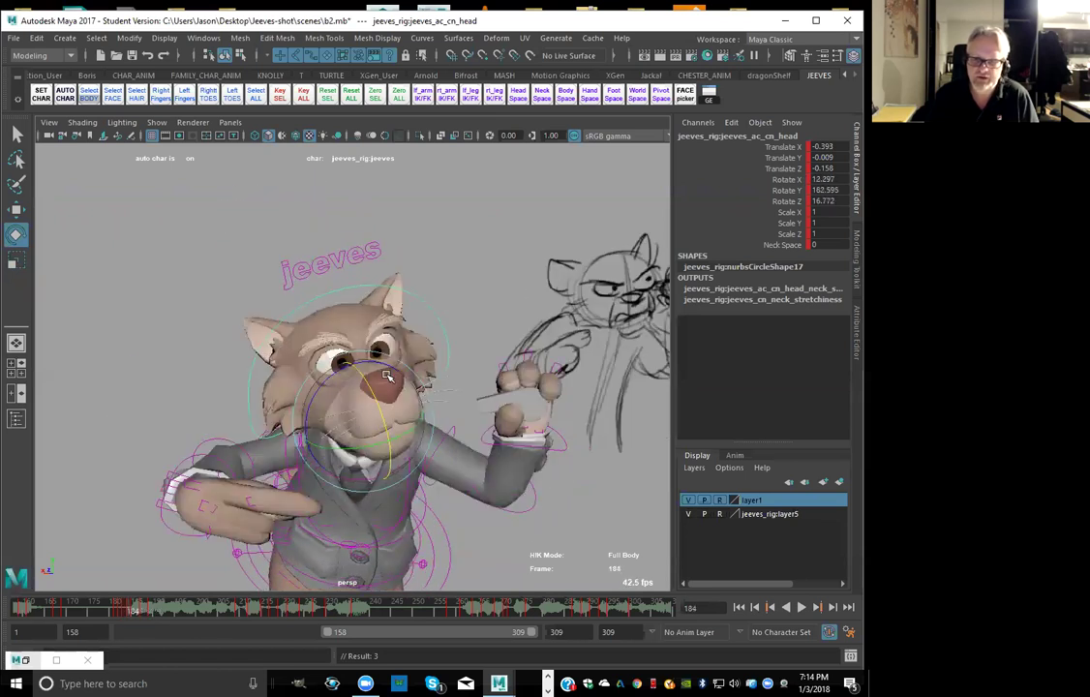
key(period)
Scale the head control at frame 185 to about 1.057 in X and 0.946 in Y and Z, checking the neighbouring keys
drag(427, 385, 423, 403)
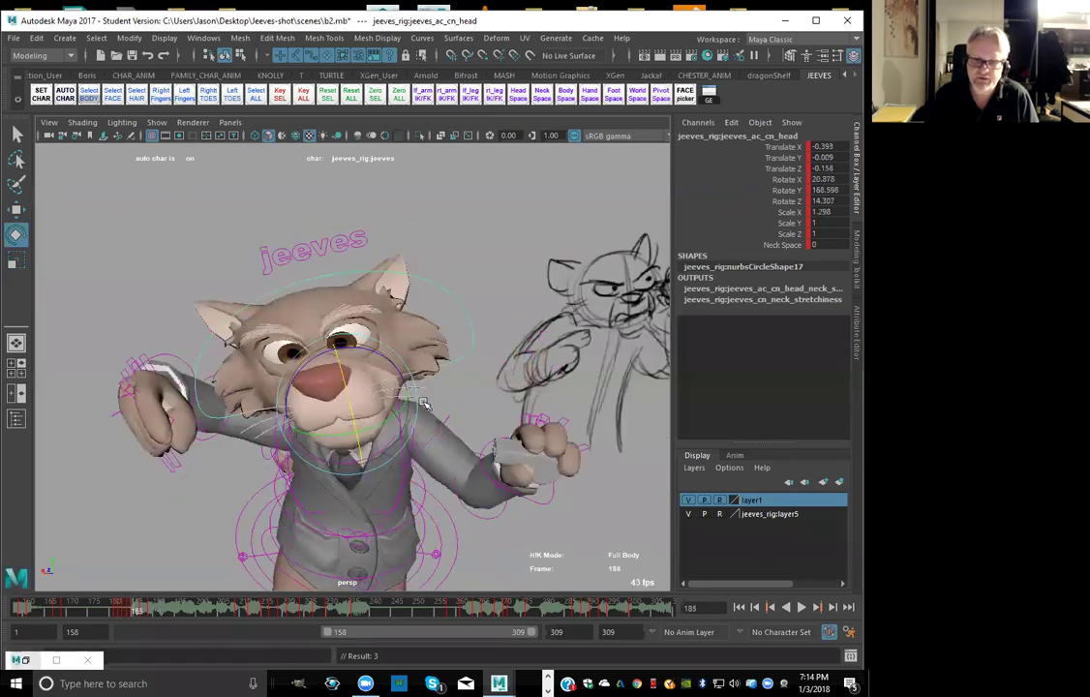
click(786, 212)
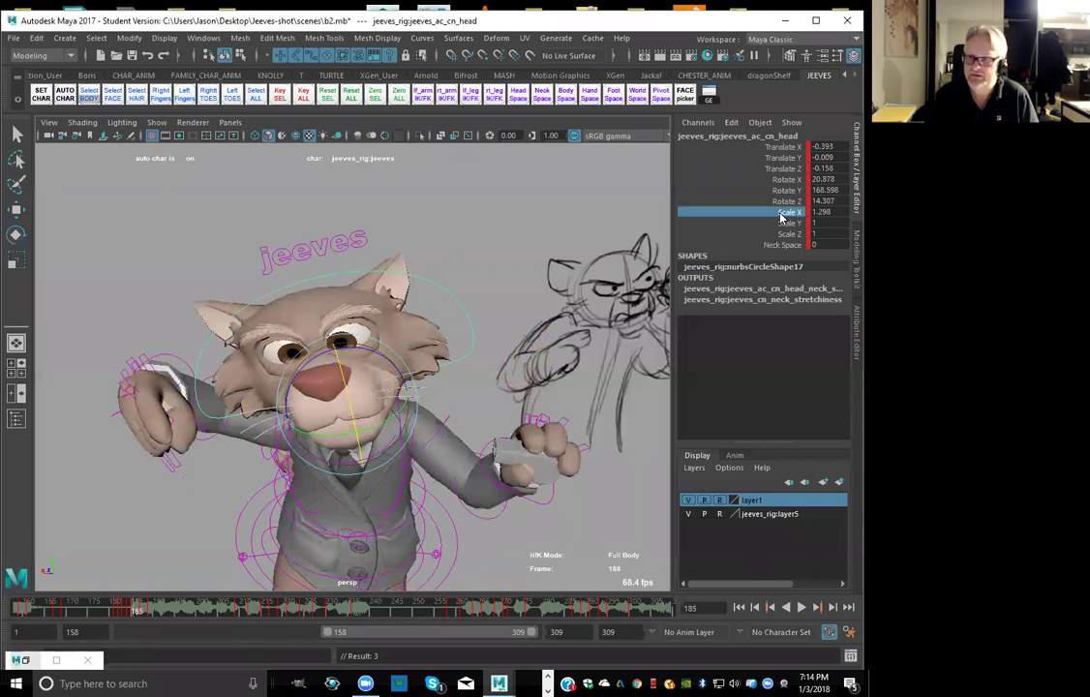
ctrl+drag(404, 390, 404, 391)
key(comma)
key(comma)
key(period)
key(period)
drag(407, 391, 402, 392)
Move the head control at frame 183 to about X -0.991, Y 0.09, Z -0.336 and compare it with the adjacent keys
key(w)
key(comma)
key(comma)
key(comma)
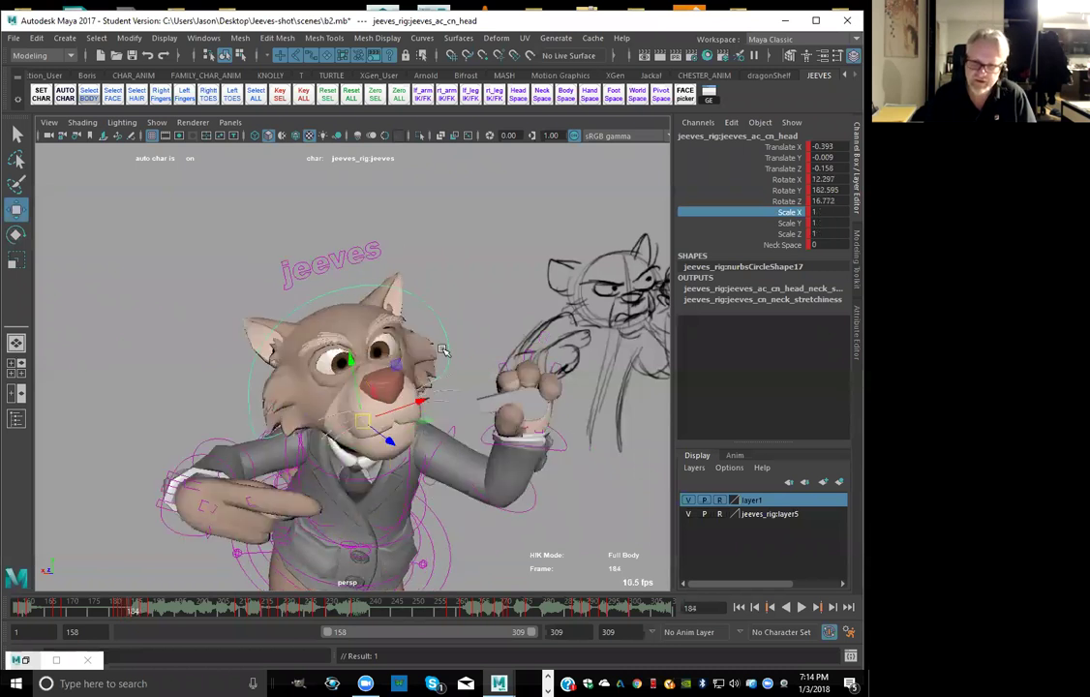
key(period)
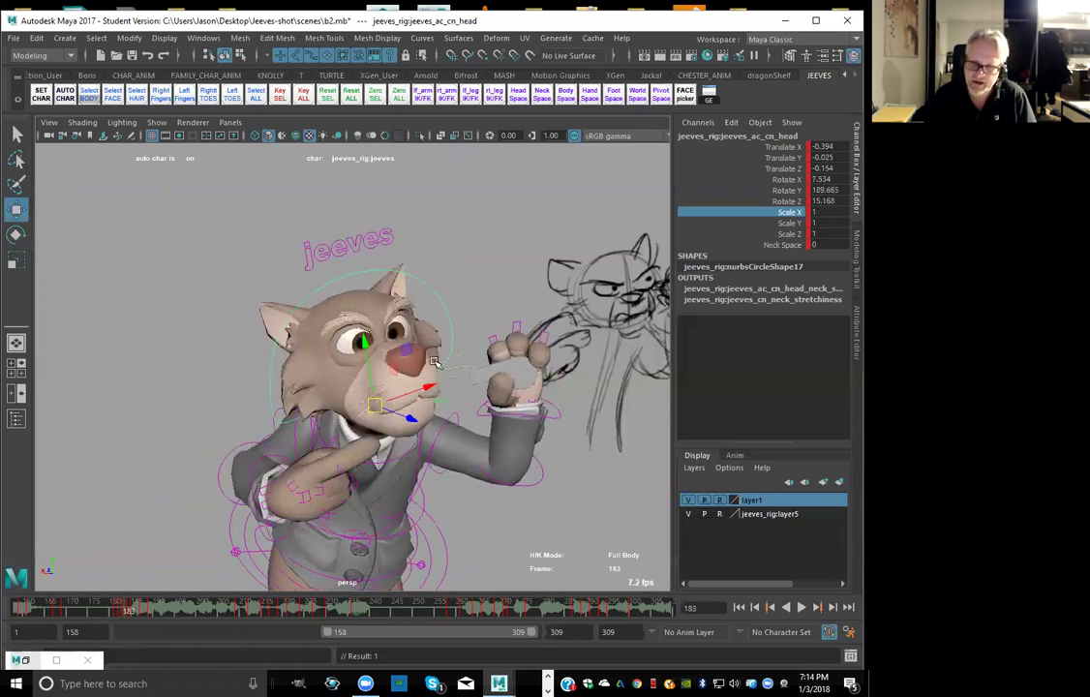
drag(432, 386, 423, 417)
key(comma)
key(comma)
key(period)
key(period)
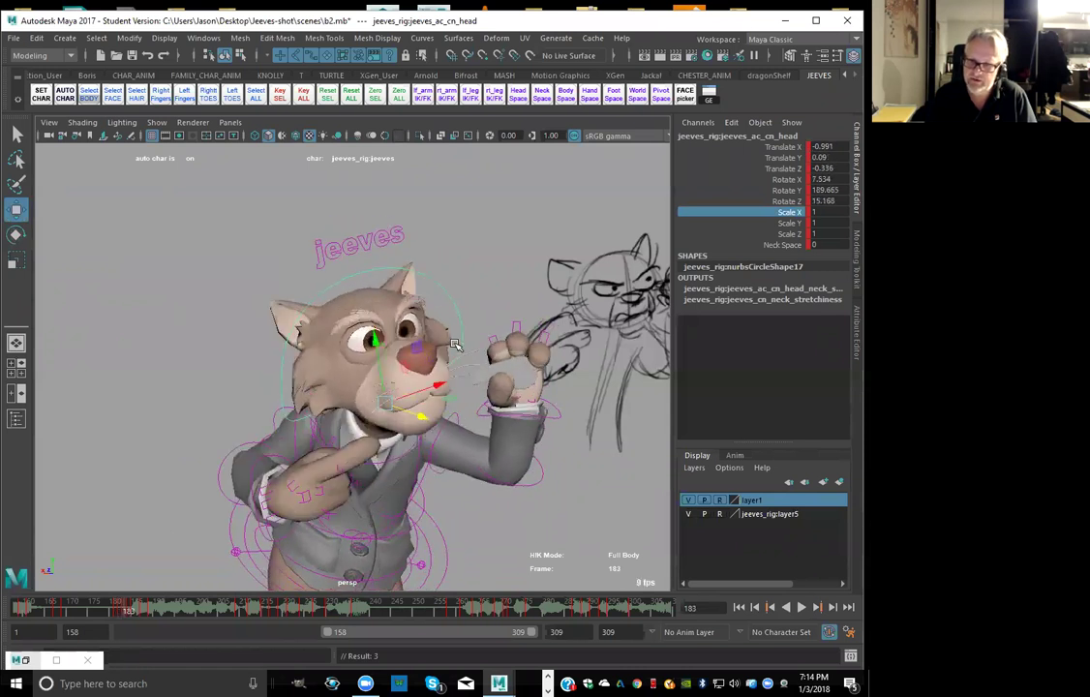
Rotate the head at frame 183 to about X 9.1, Y 183.8, Z 14.3 and key the rotation
key(e)
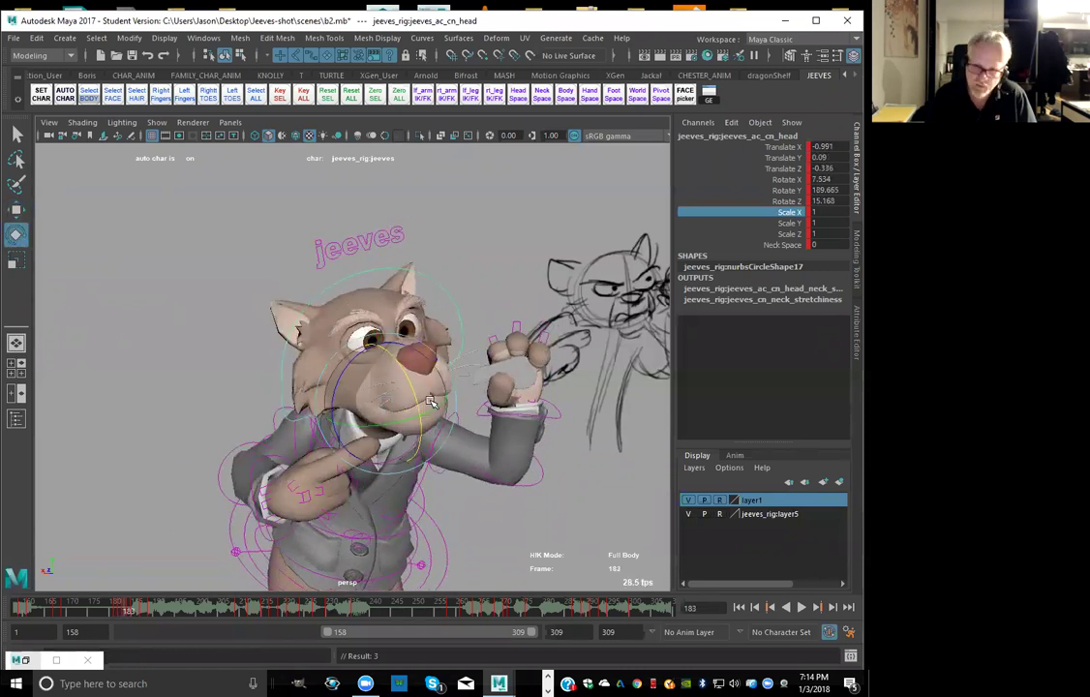
drag(436, 406, 427, 411)
key(shift+e)
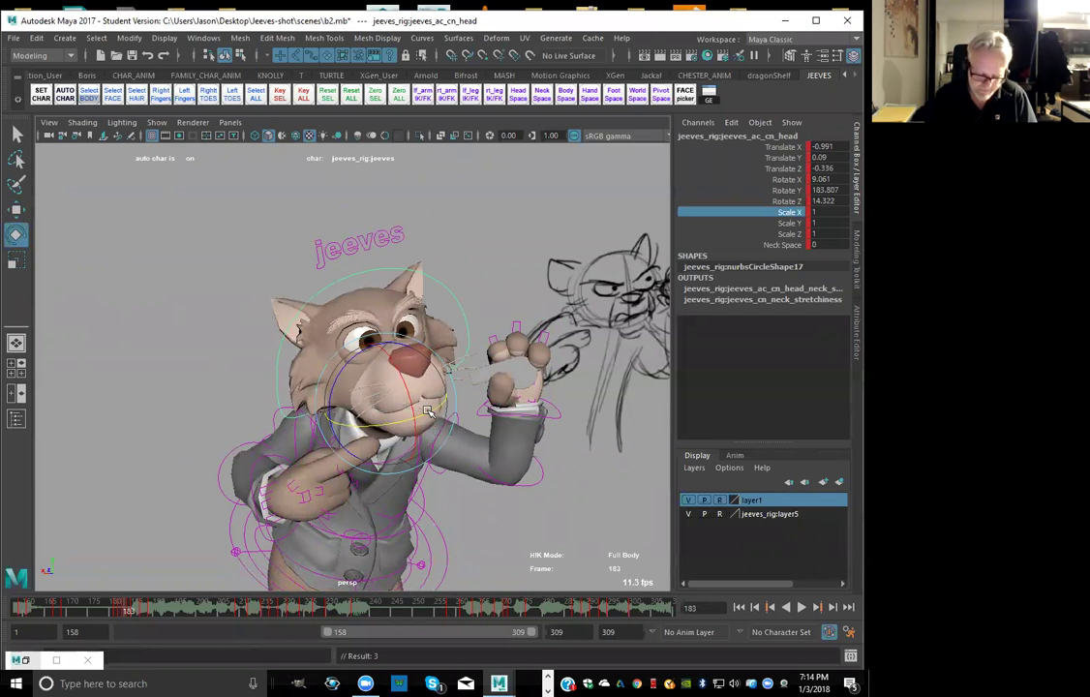
Rotate the head at frame 184 to about X 13.3, Y 179.1, Z 16, key it and check the neighbouring frames
key(comma)
key(alt+period)
key(alt+period)
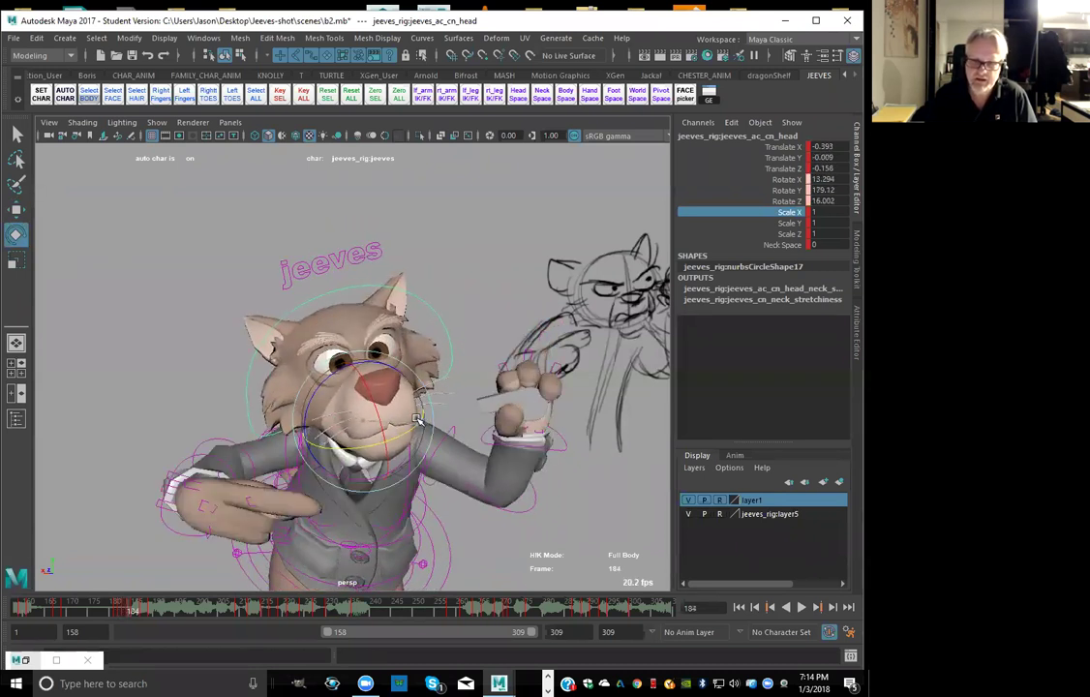
key(alt+period)
key(alt+comma)
key(alt+comma)
key(alt+period)
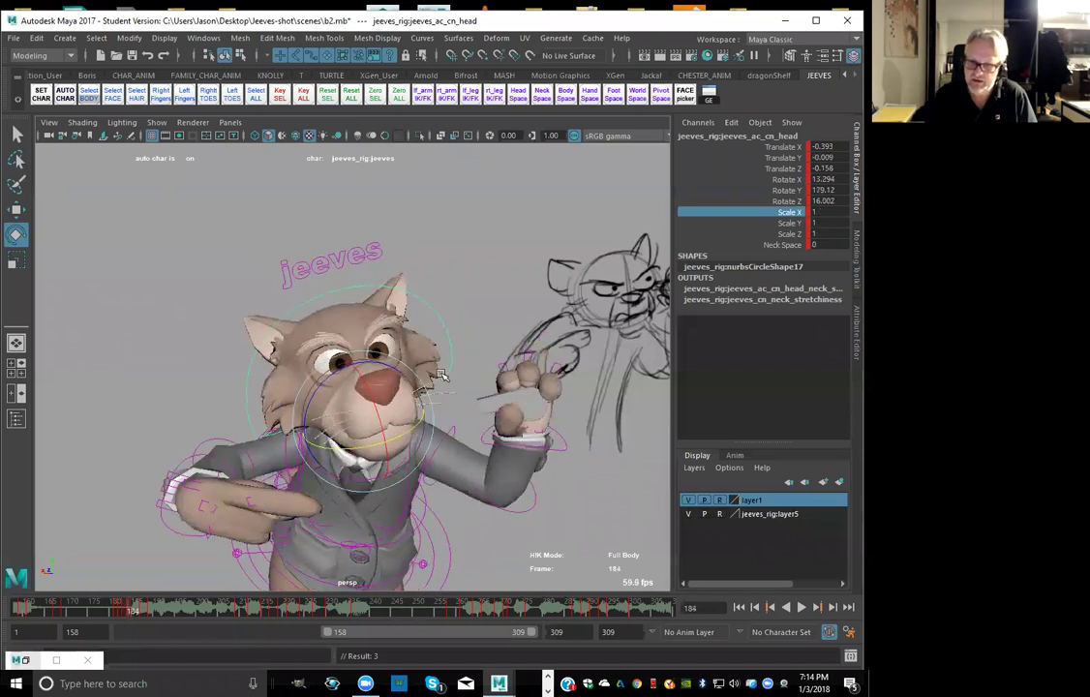
Step back and forth between frames 184 and 187 to examine the head's rotation and stretch through the swing
key(alt+period)
key(alt+period)
key(alt+period)
key(alt+comma)
key(alt+comma)
key(alt+period)
key(alt+period)
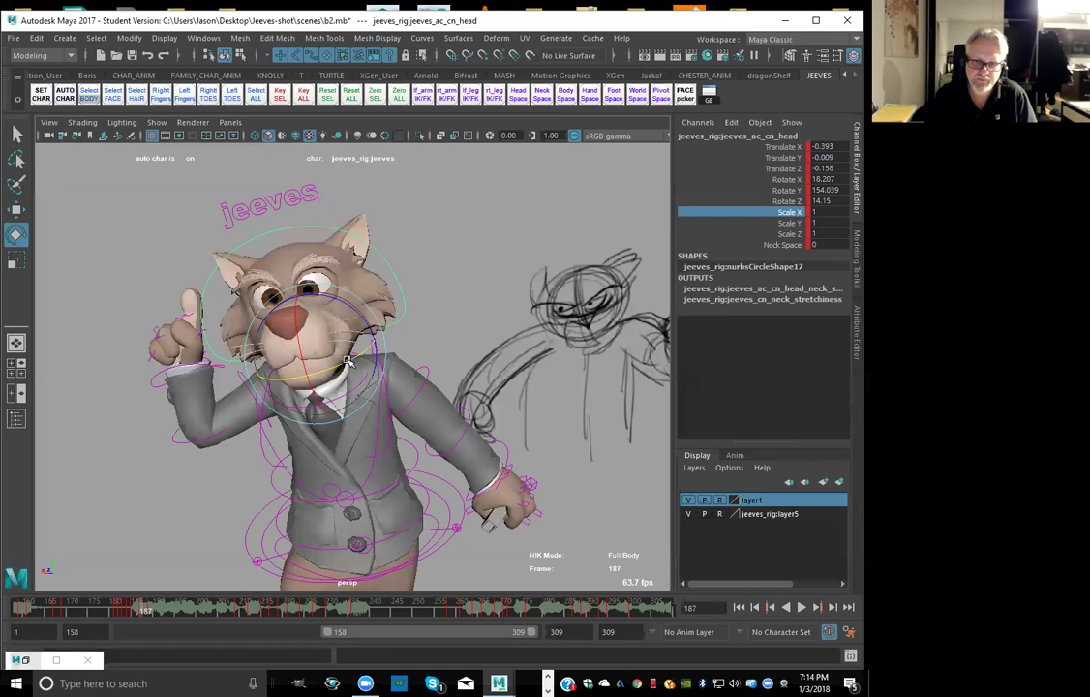
key(alt+comma)
key(alt+comma)
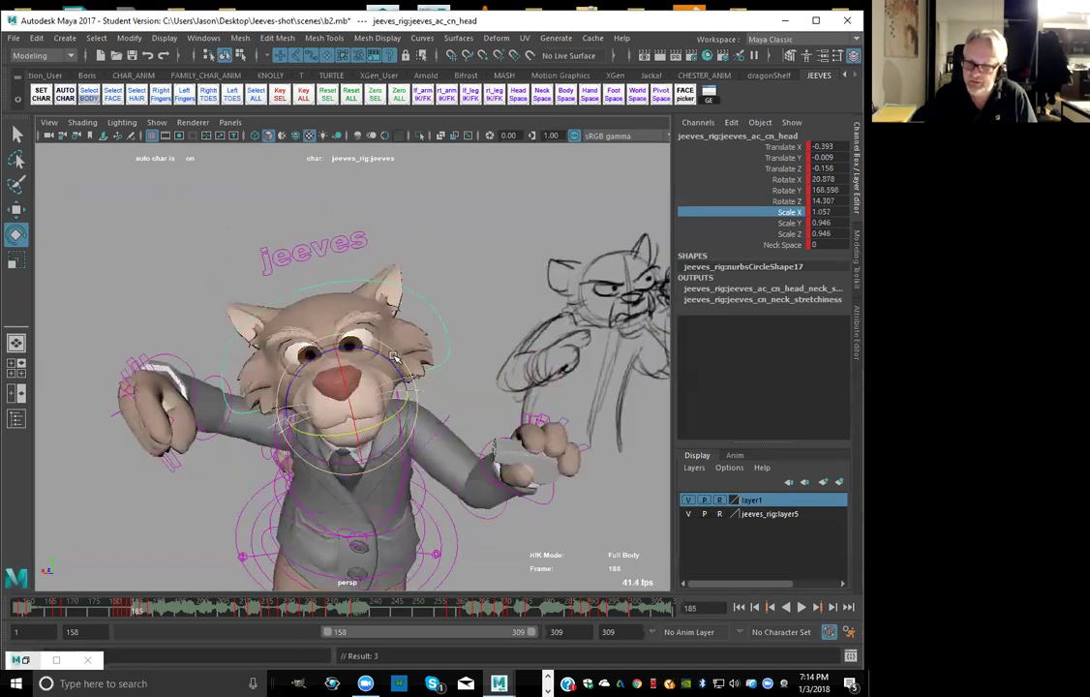
key(alt+period)
key(alt+period)
key(period)
key(comma)
key(comma)
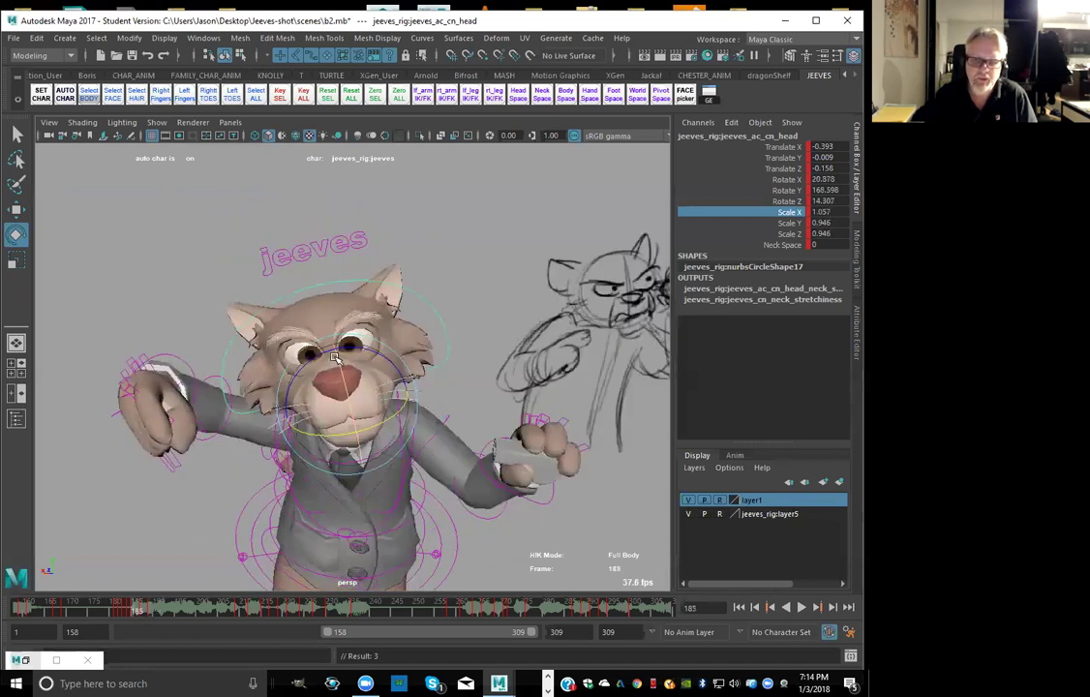
Key the head's rotation at frame 187 to about X 18.4, Y 145.6, Z 11.5 and compare it with the adjacent keys
key(period)
drag(295, 355, 323, 369)
key(shift+e)
key(comma)
key(comma)
key(comma)
key(period)
key(period)
key(period)
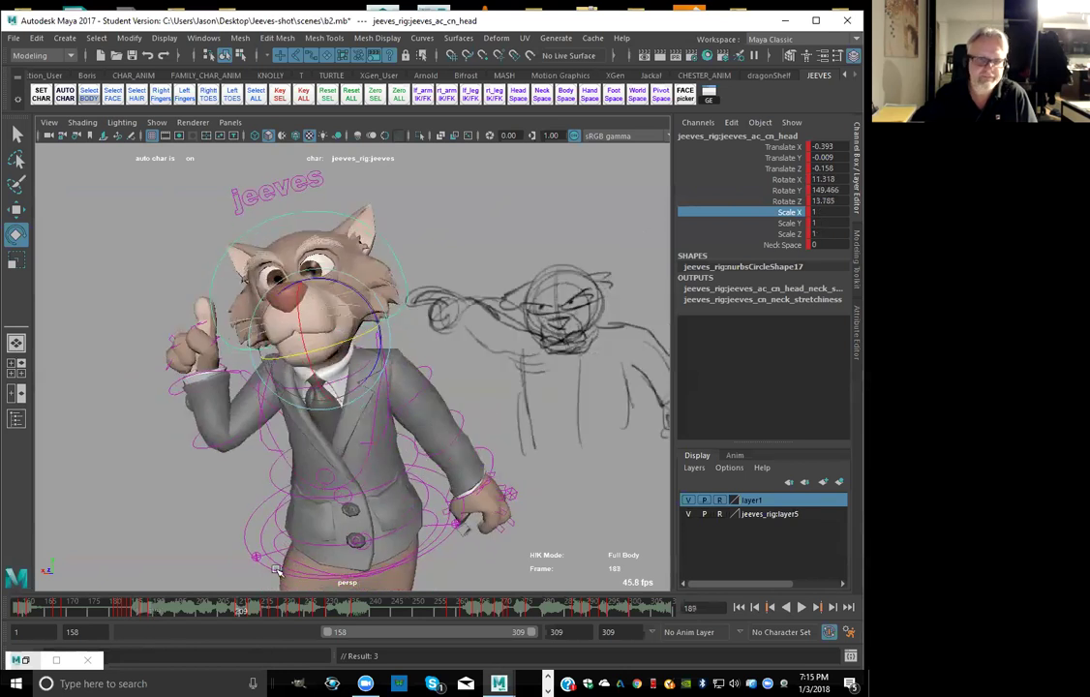
Review the swing up to frame 189, select all the body controls and key them at frame 192
drag(99, 614, 144, 610)
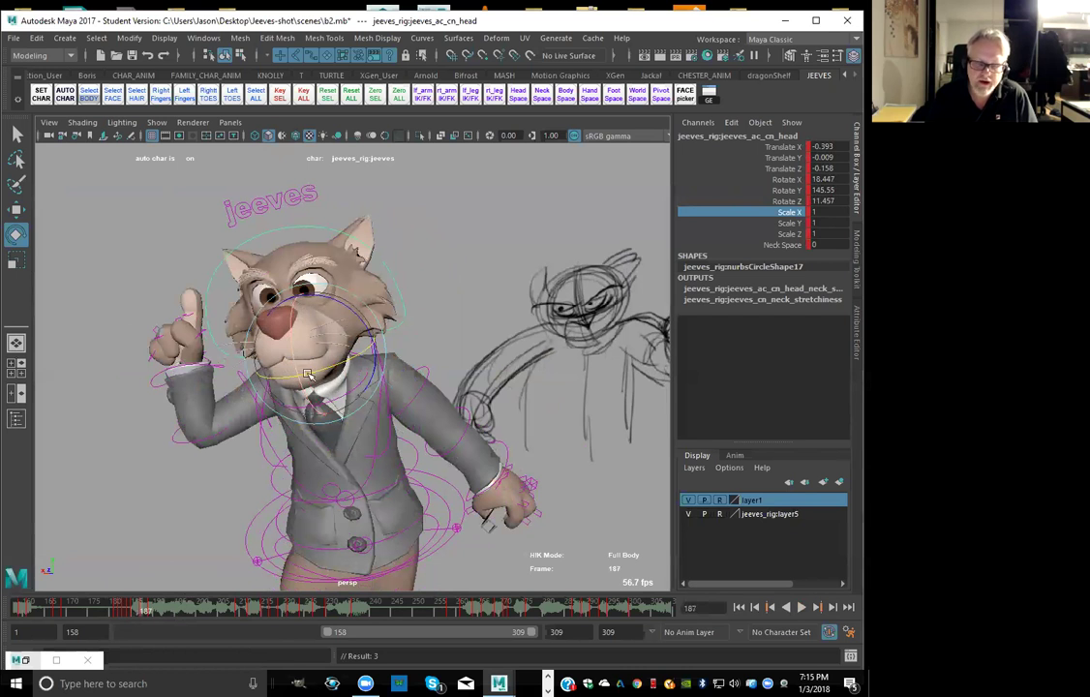
key(period)
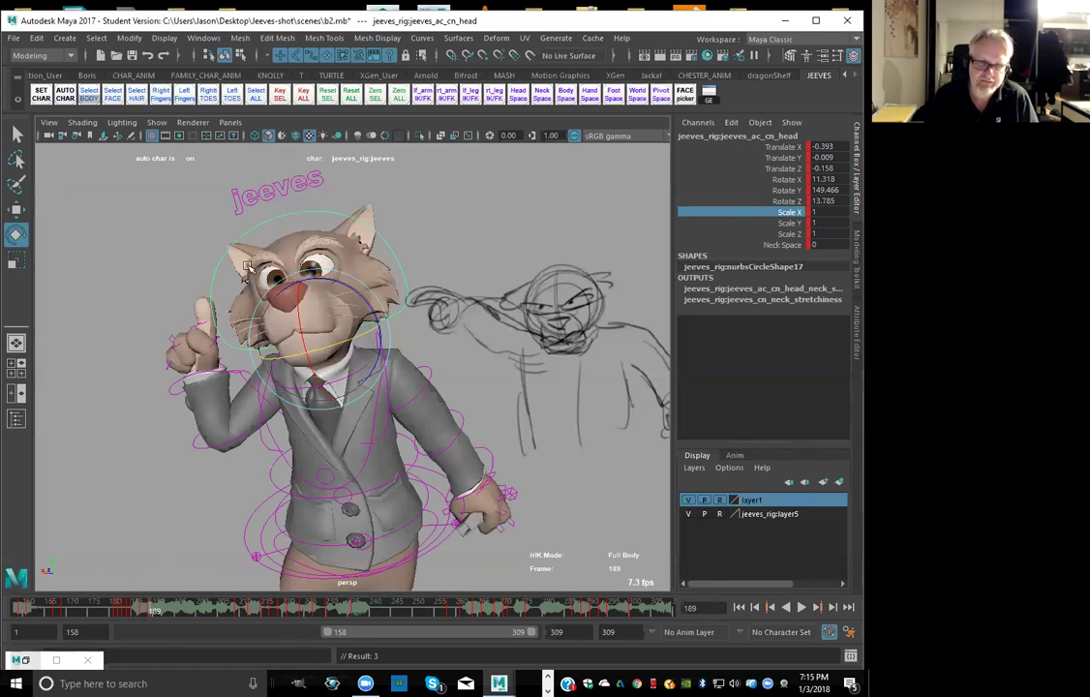
key(g)
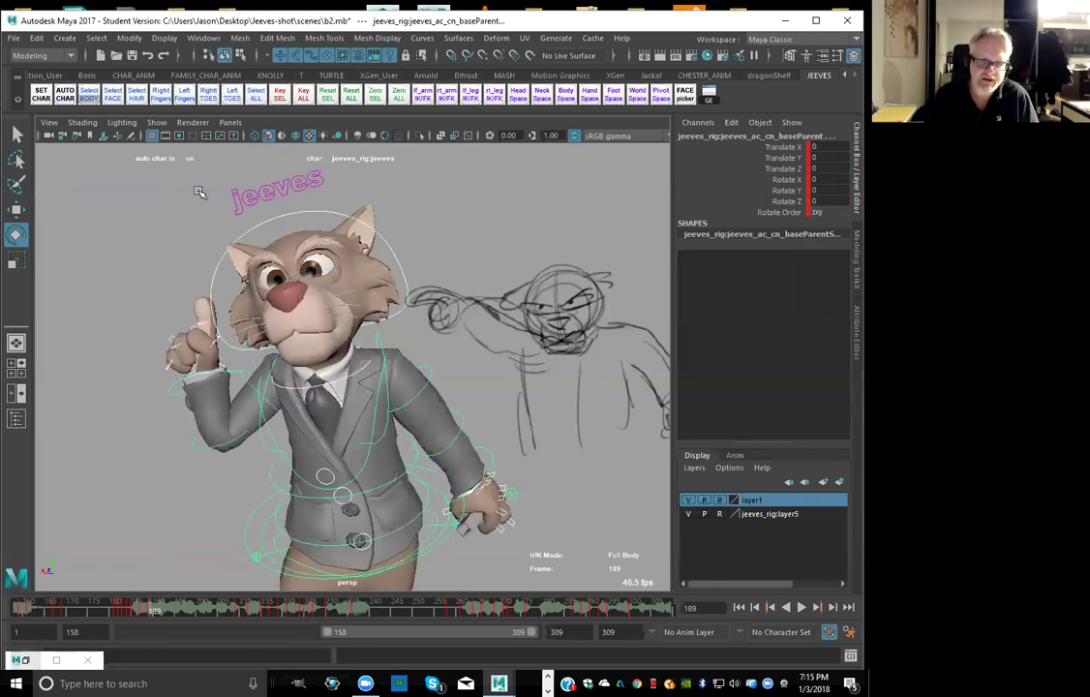
click(166, 613)
key(s)
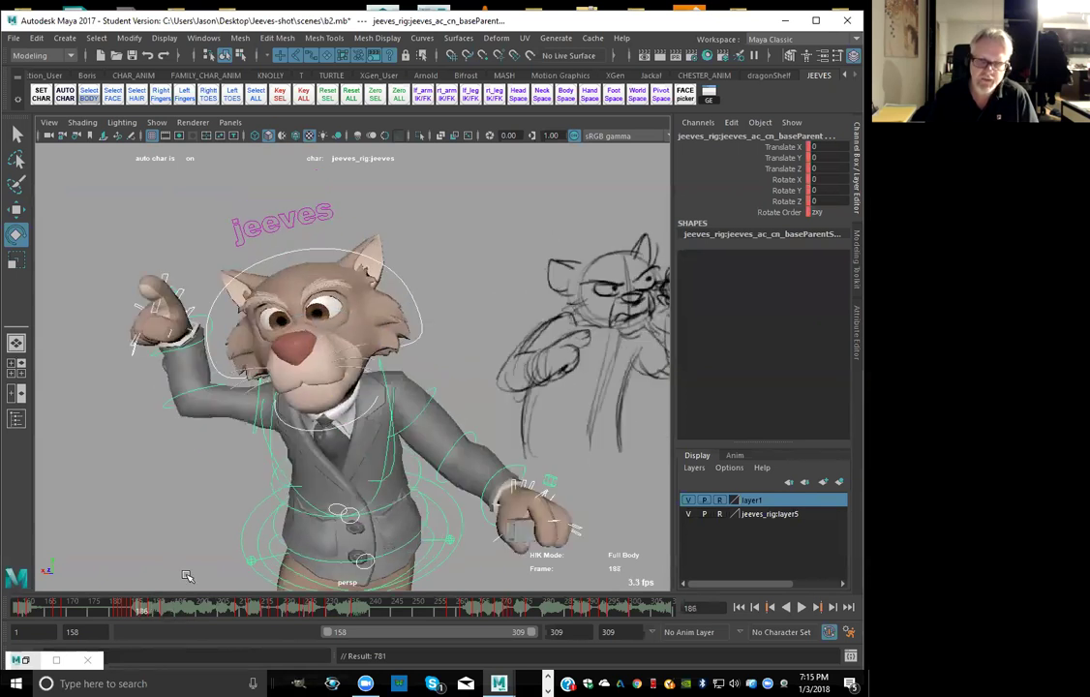
Raise the upper body control slightly at frame 189 and compare the pose with the surrounding keys
click(364, 468)
key(w)
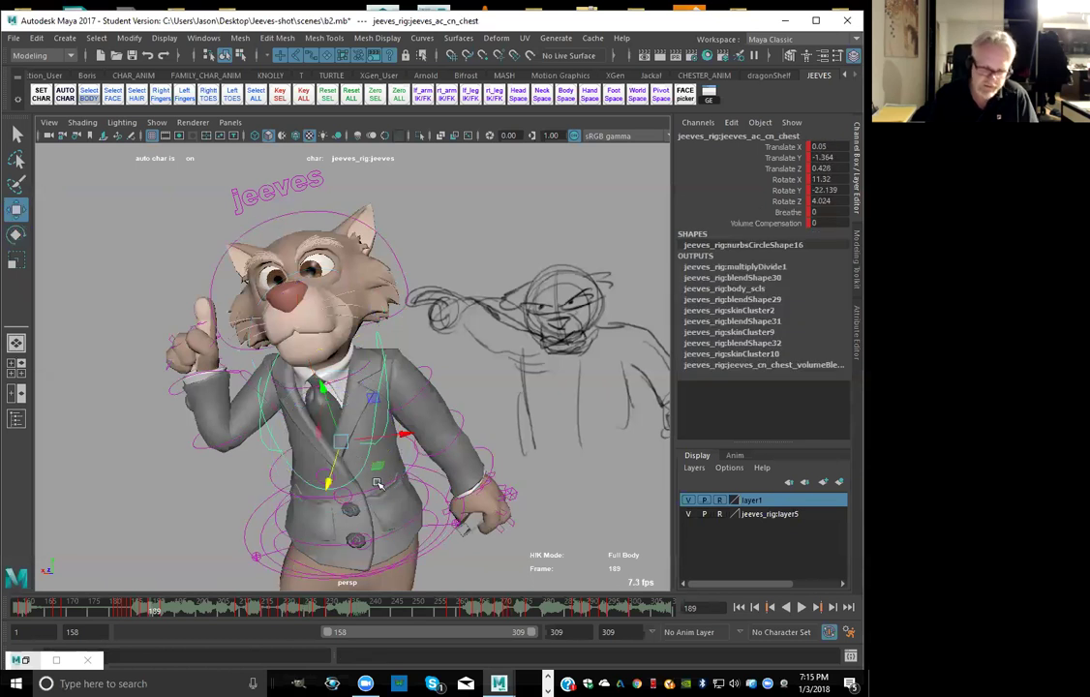
click(337, 479)
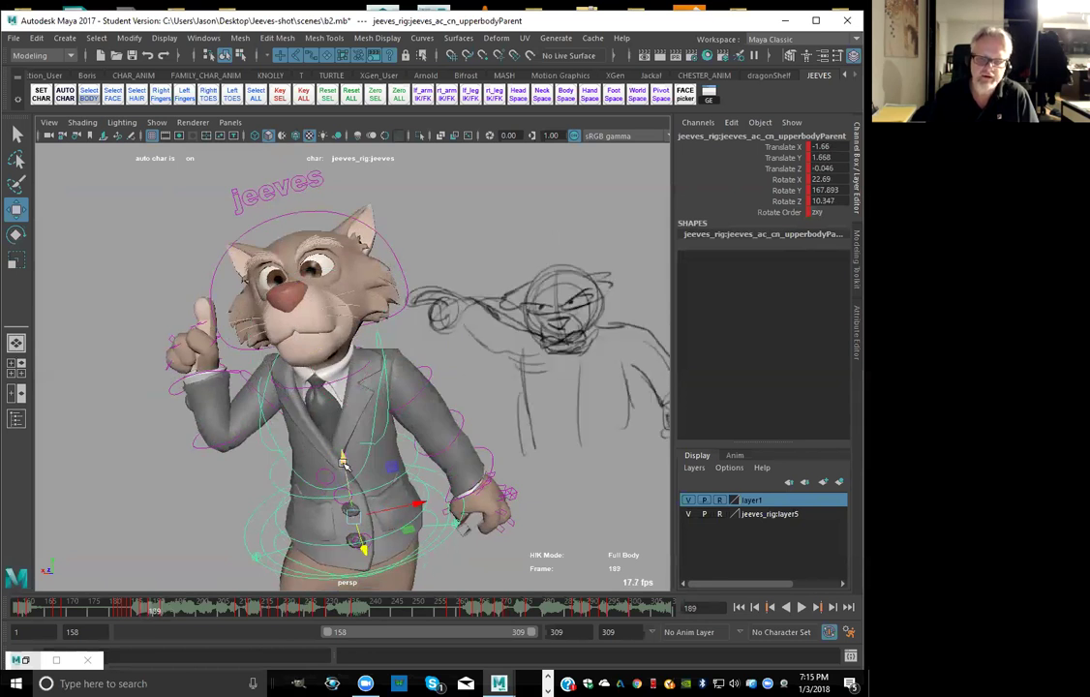
drag(345, 463, 343, 453)
key(comma)
key(comma)
key(period)
key(alt+period)
key(alt+period)
key(period)
key(comma)
key(comma)
key(period)
Rotate the head at frame 189 to about X 4.2, Y 147.7, Z 13.5 and compare it with frame 187
click(275, 208)
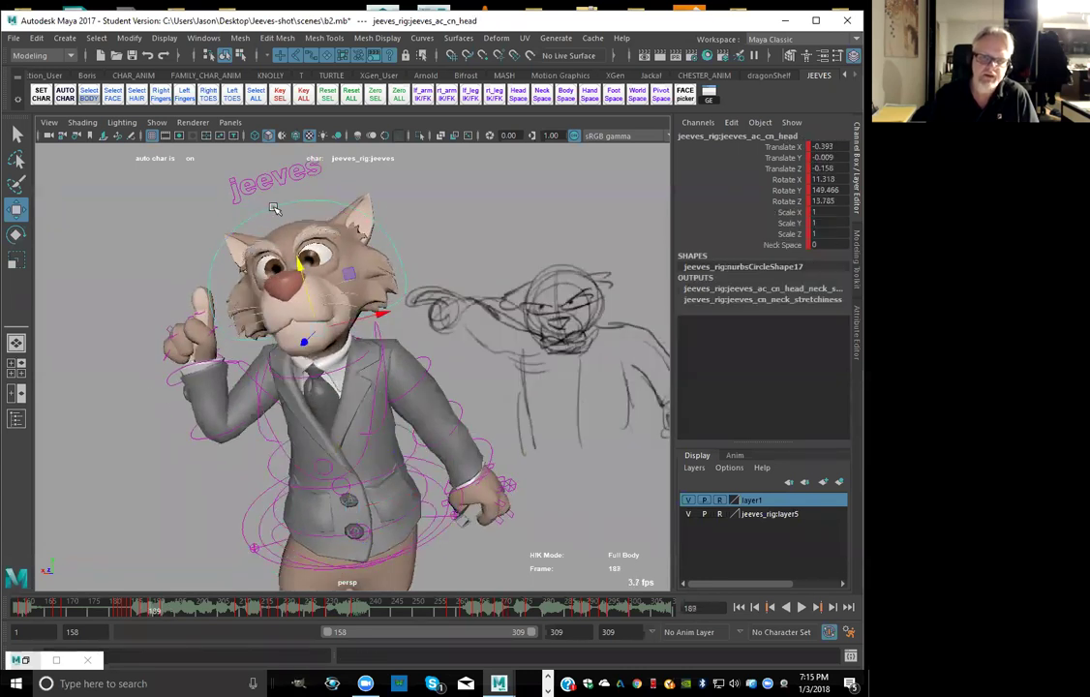
key(e)
drag(296, 310, 297, 306)
key(comma)
key(comma)
key(period)
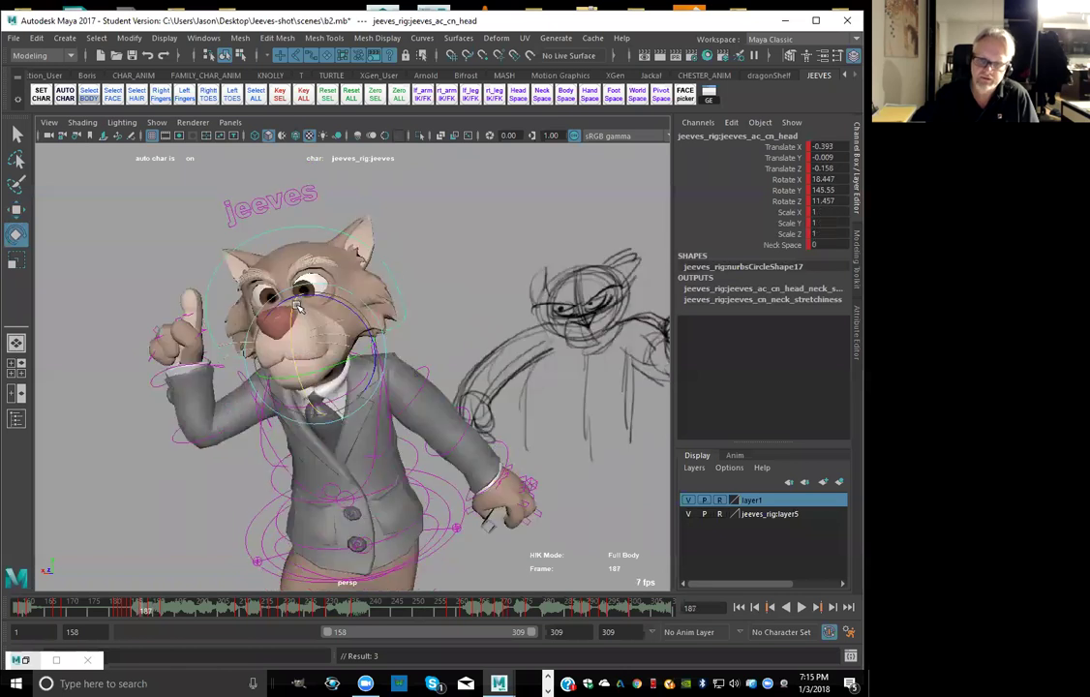
key(alt+period)
key(alt+period)
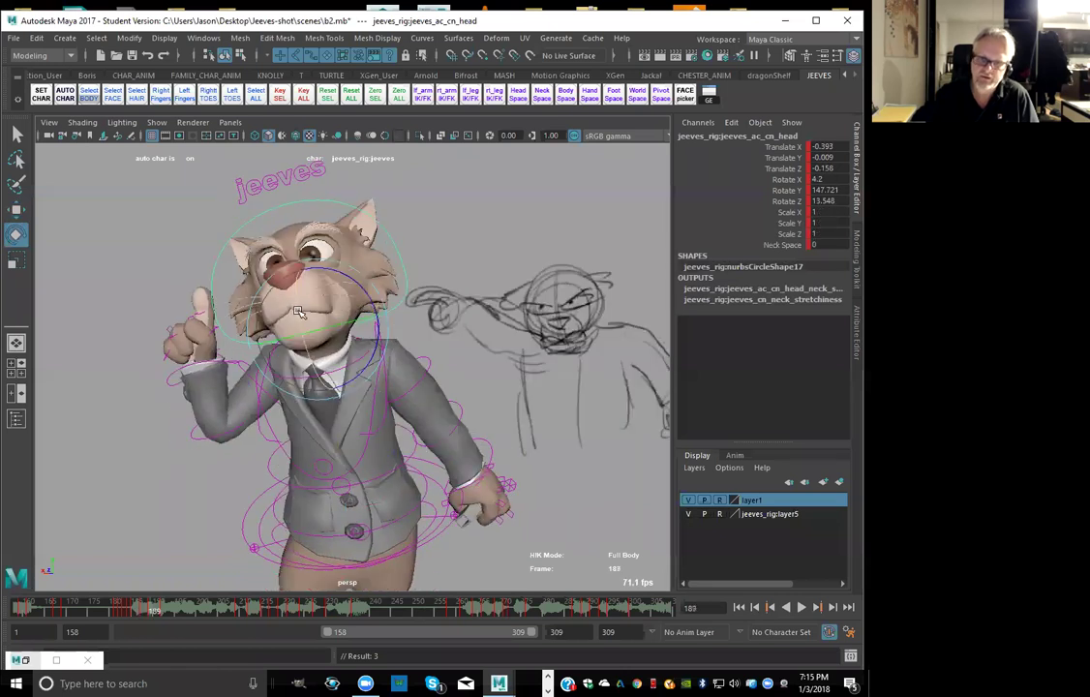
Flip through the keys from frame 184 to 189 to examine the head and arm motion
key(alt+comma)
key(alt+comma)
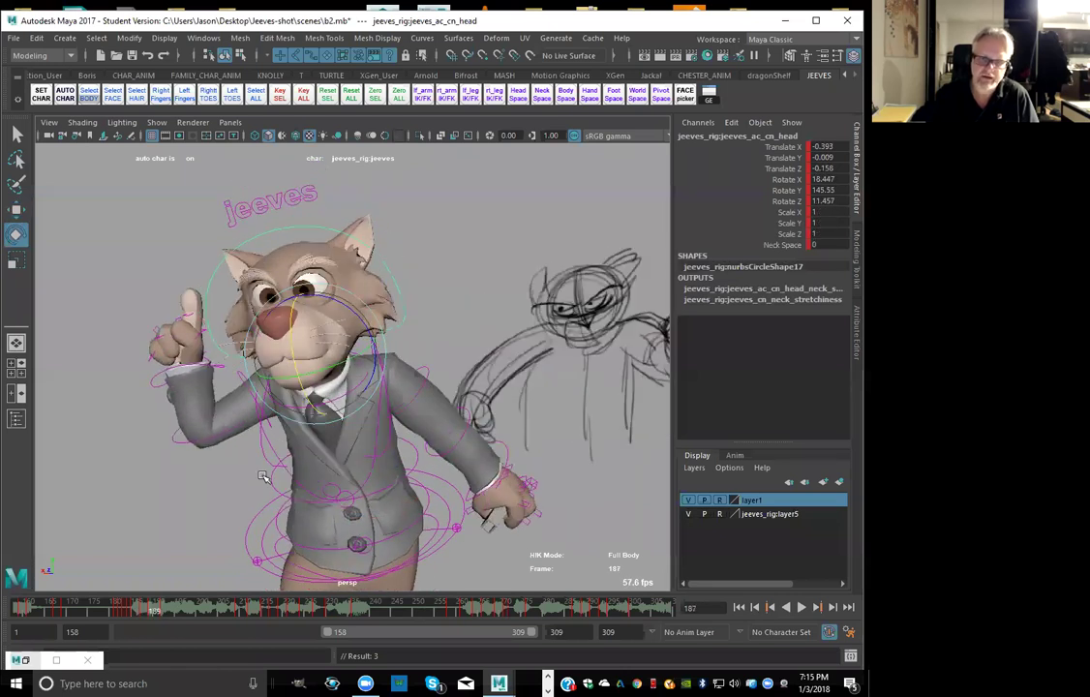
key(alt+period)
key(alt+period)
key(period)
key(comma)
key(comma)
key(comma)
key(comma)
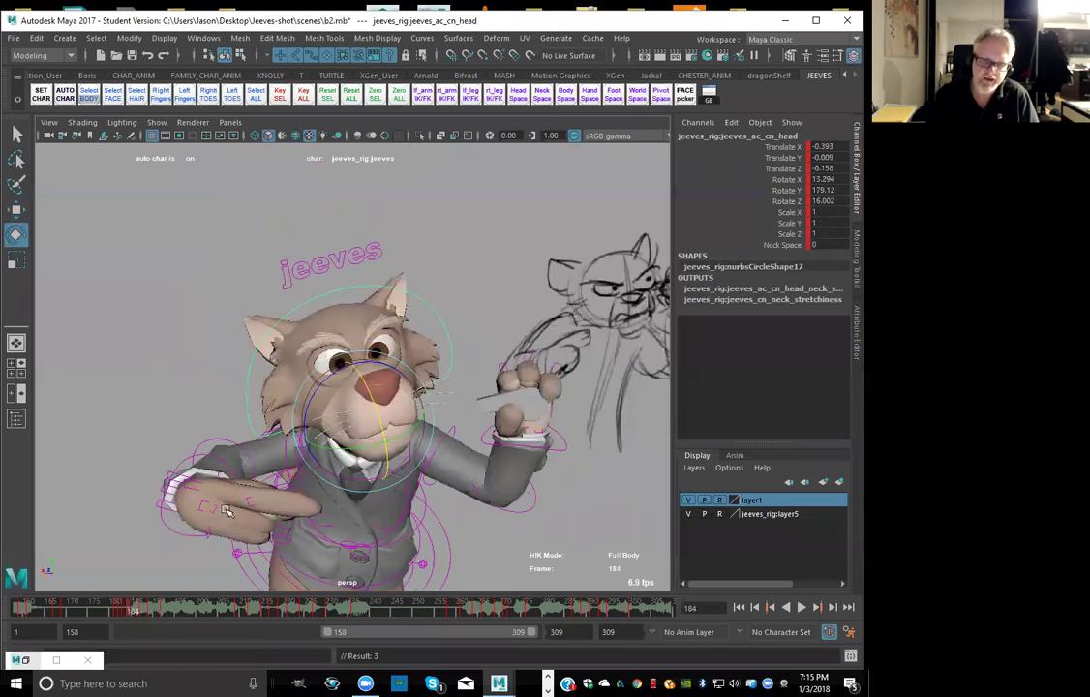
key(period)
key(period)
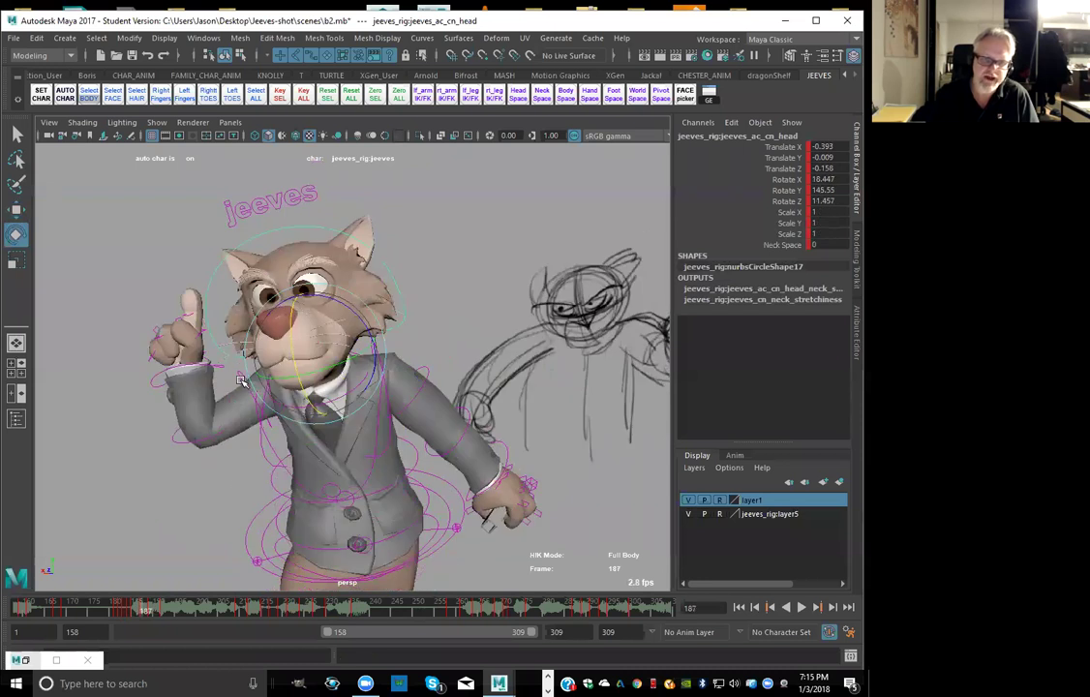
Rotate the right upper arm at frame 187 to lift the pointing hand higher and outward, checking it against the neighbouring keys
click(241, 382)
drag(226, 355, 158, 337)
click(164, 399)
key(comma)
key(comma)
key(period)
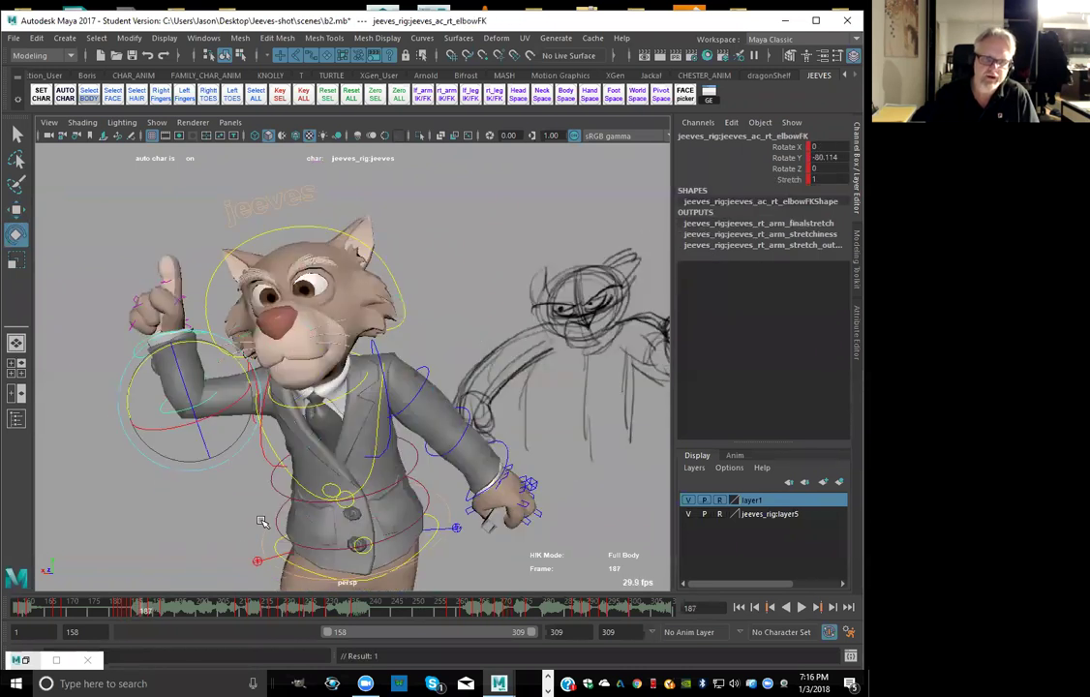
key(comma)
key(comma)
key(comma)
key(period)
key(period)
Rotate the right clavicle control slightly at frame 189 and check the shoulder against frame 187
click(143, 557)
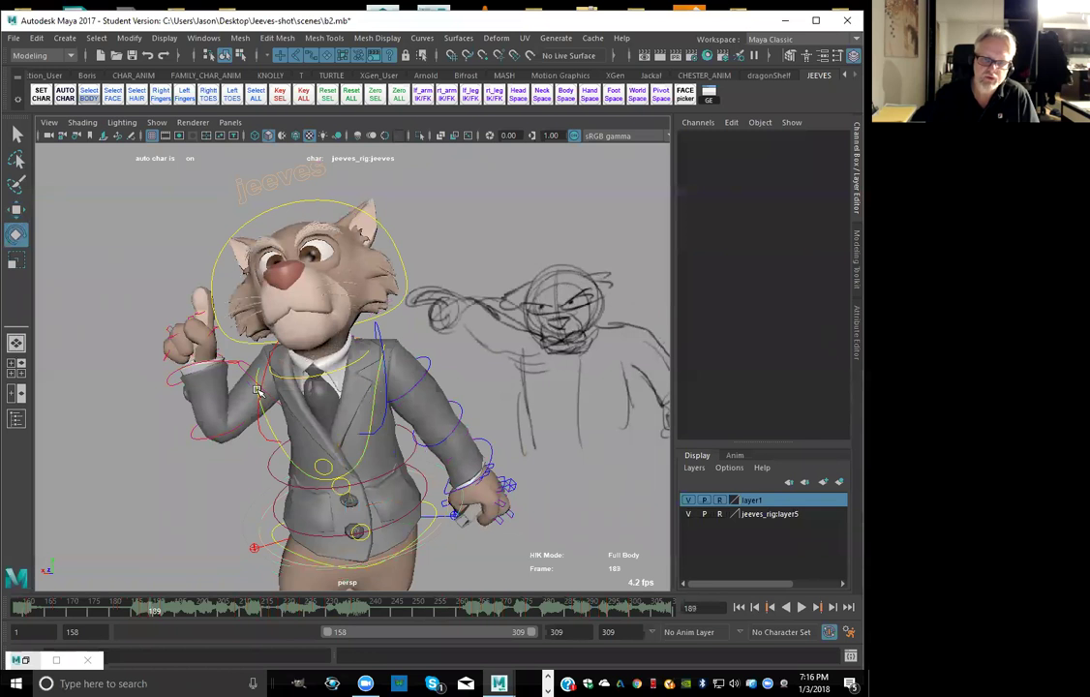
click(261, 417)
click(254, 451)
click(265, 435)
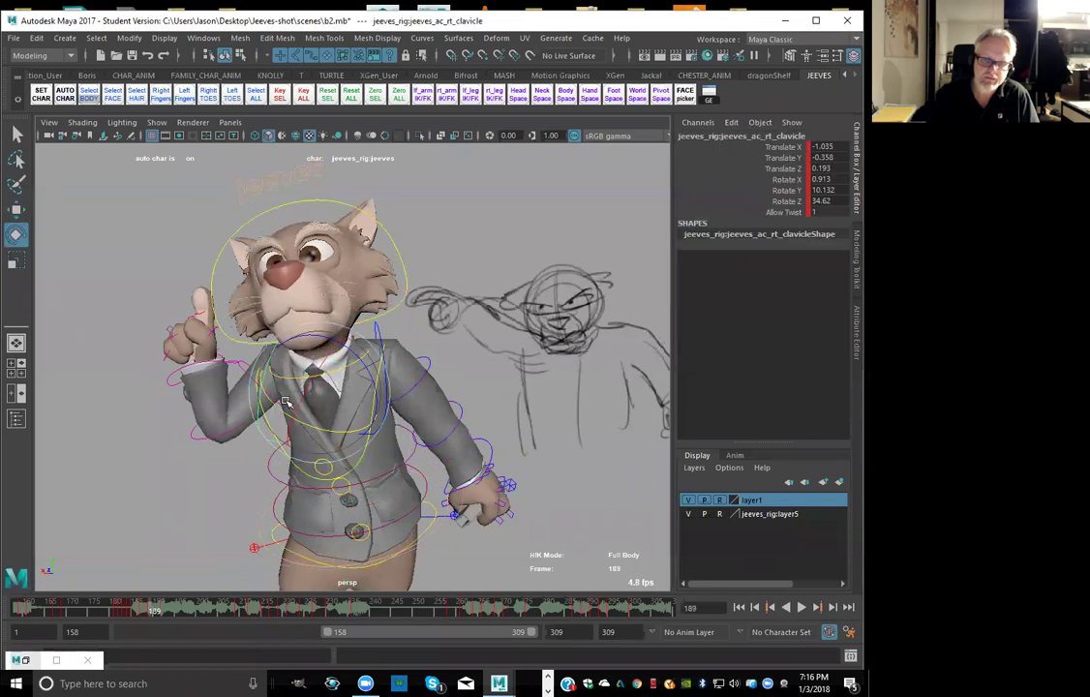
drag(358, 357, 332, 406)
key(comma)
key(comma)
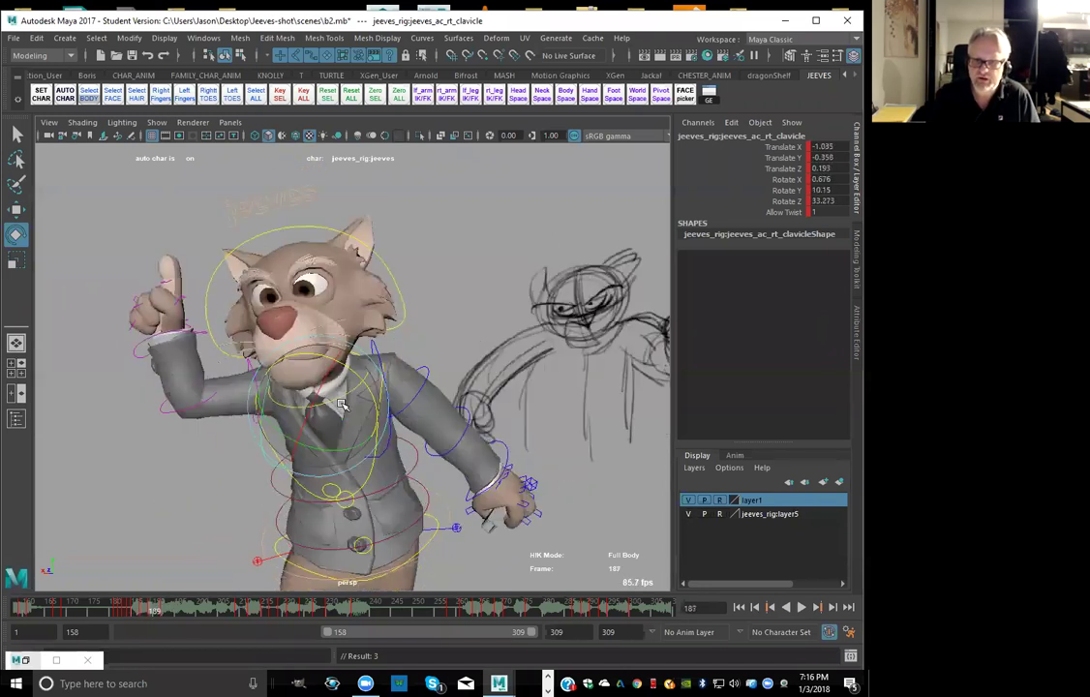
click(424, 364)
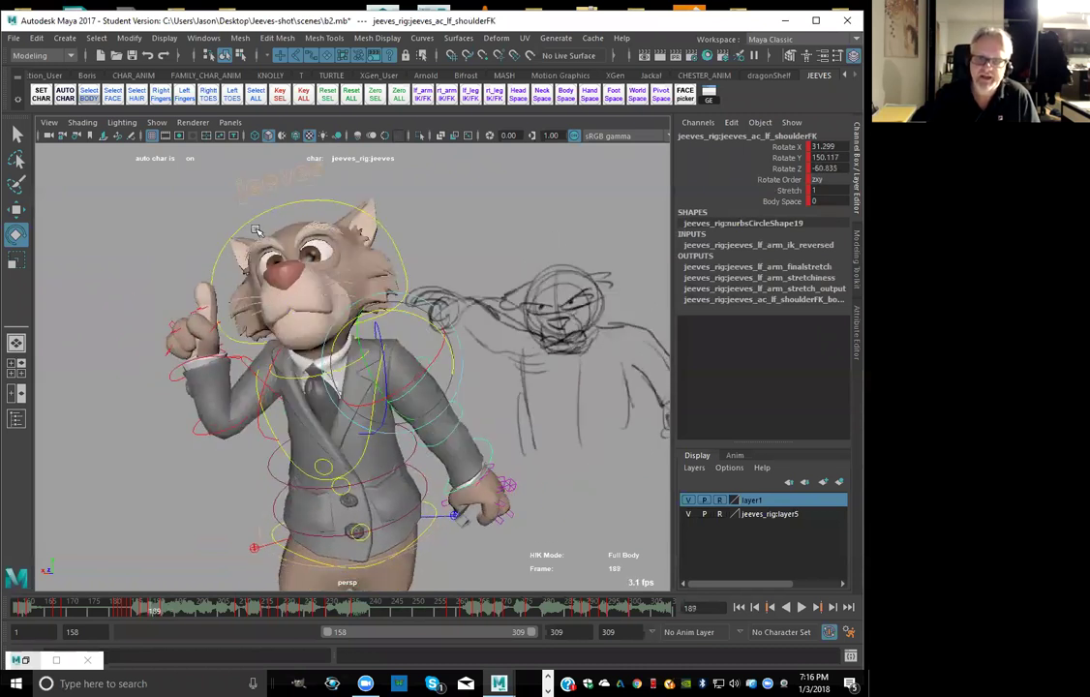
Rotate the head at frame 192 to about X 1.6, Y 141.7, Z 13.4
click(289, 259)
drag(299, 301, 298, 299)
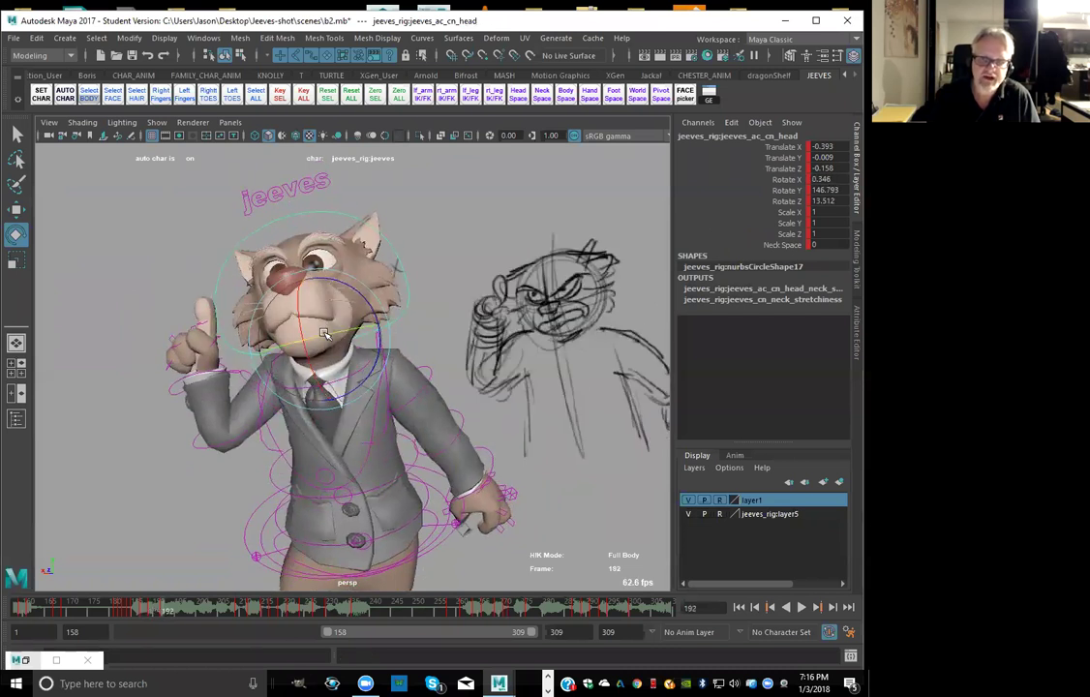
drag(322, 333, 316, 334)
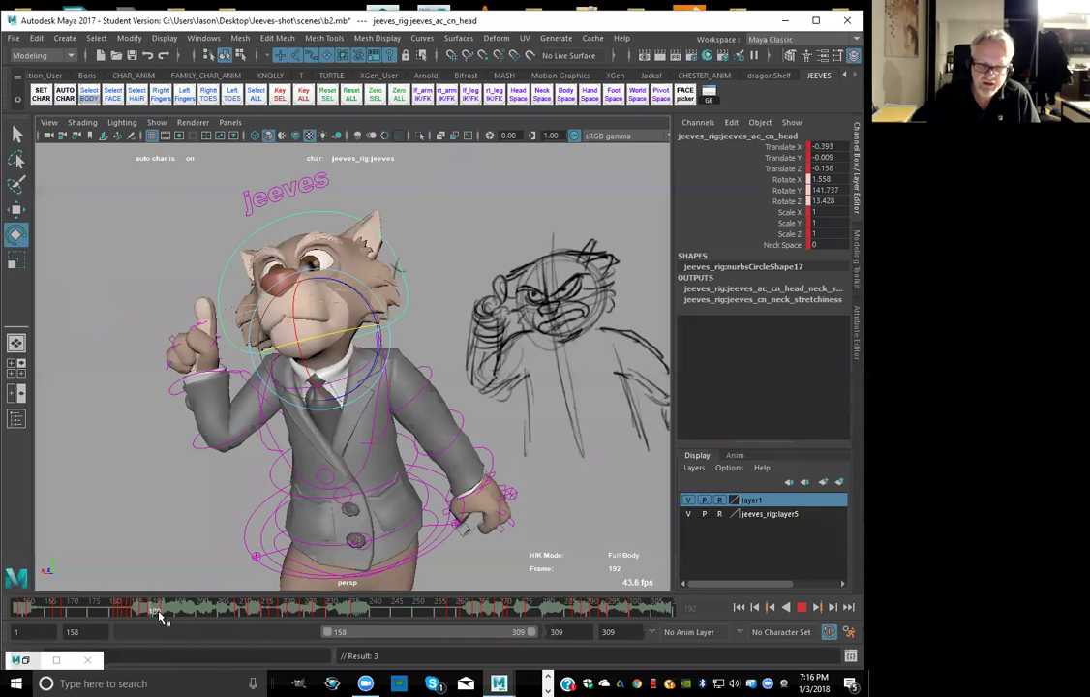
Flip through the keys around frames 187 to 192 to examine how the head settles
key(comma)
key(comma)
key(comma)
key(period)
key(period)
key(comma)
key(comma)
key(period)
key(alt+period)
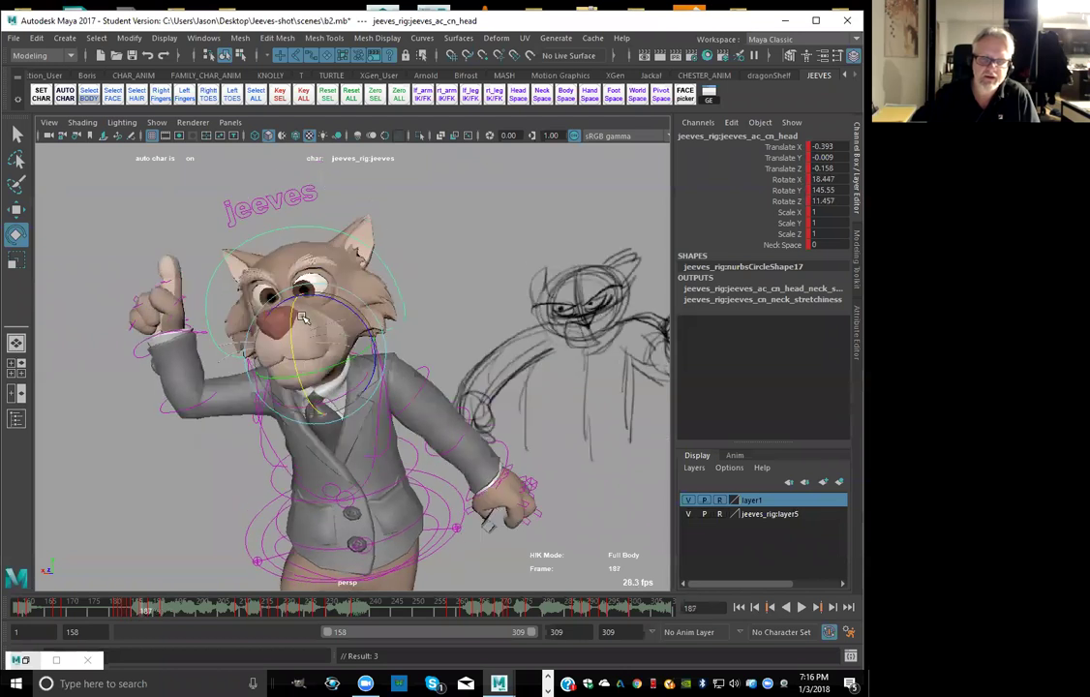
Rotate the left elbow on the swing breakdown around frame 184, key its rotation and check it against the preceding keys
click(426, 366)
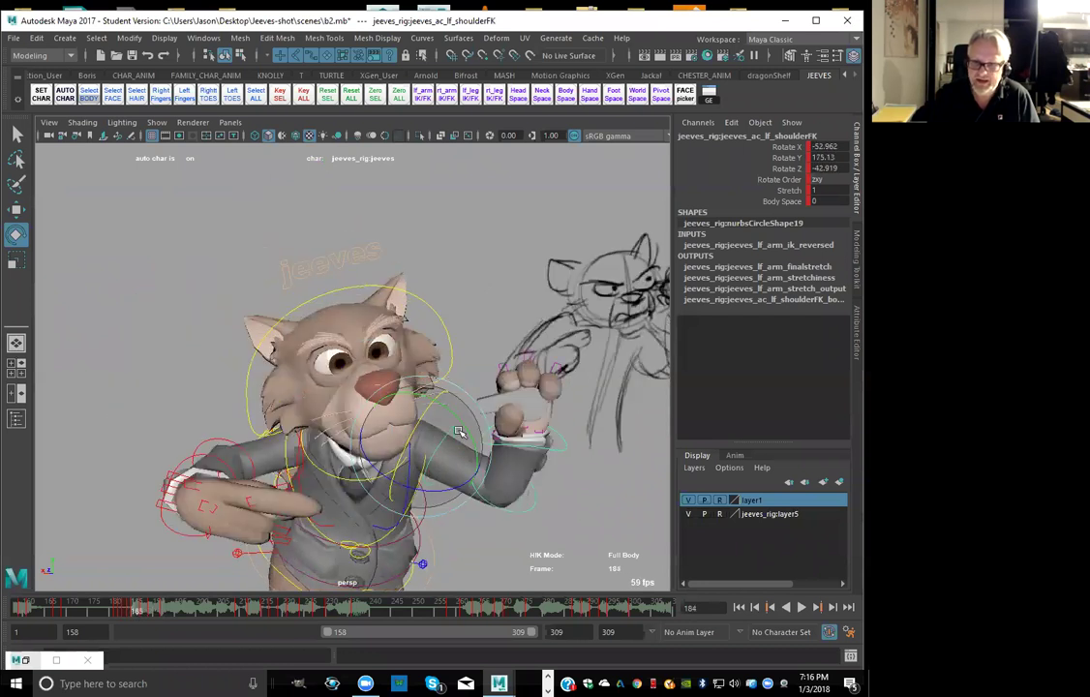
click(507, 487)
drag(501, 463, 528, 482)
key(shift+e)
key(comma)
key(comma)
key(period)
key(period)
Adjust and key the left elbow rotation on the following key, checking the arm's swing through to frame 192
key(period)
drag(476, 474, 500, 492)
key(shift+e)
key(comma)
key(comma)
key(period)
key(period)
key(period)
key(period)
key(period)
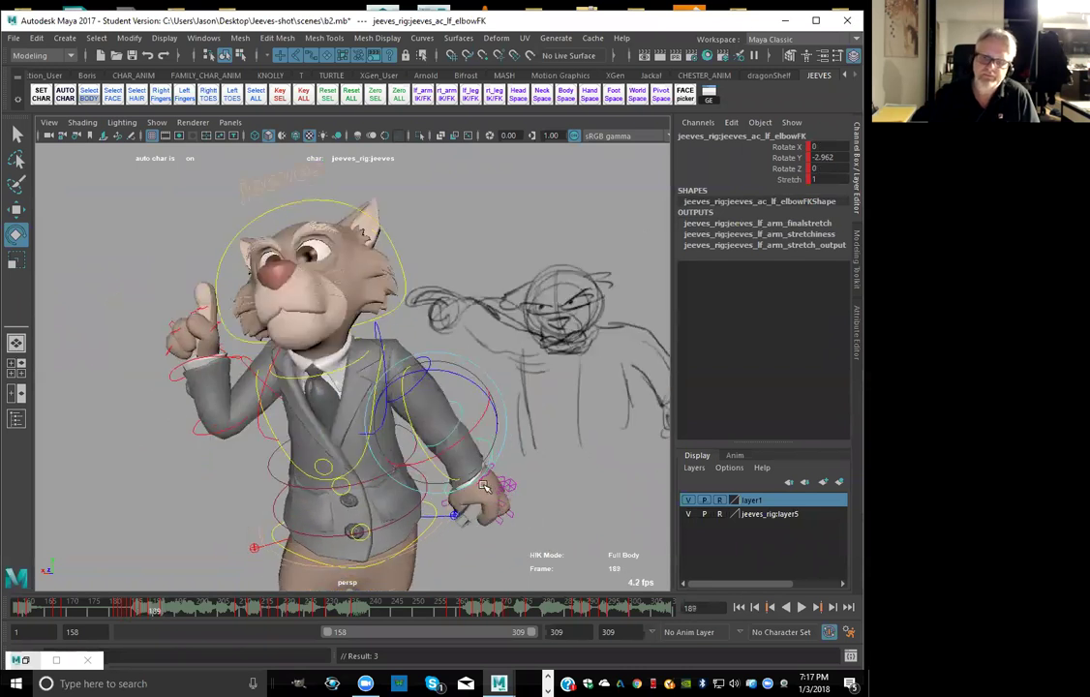
key(period)
key(period)
key(period)
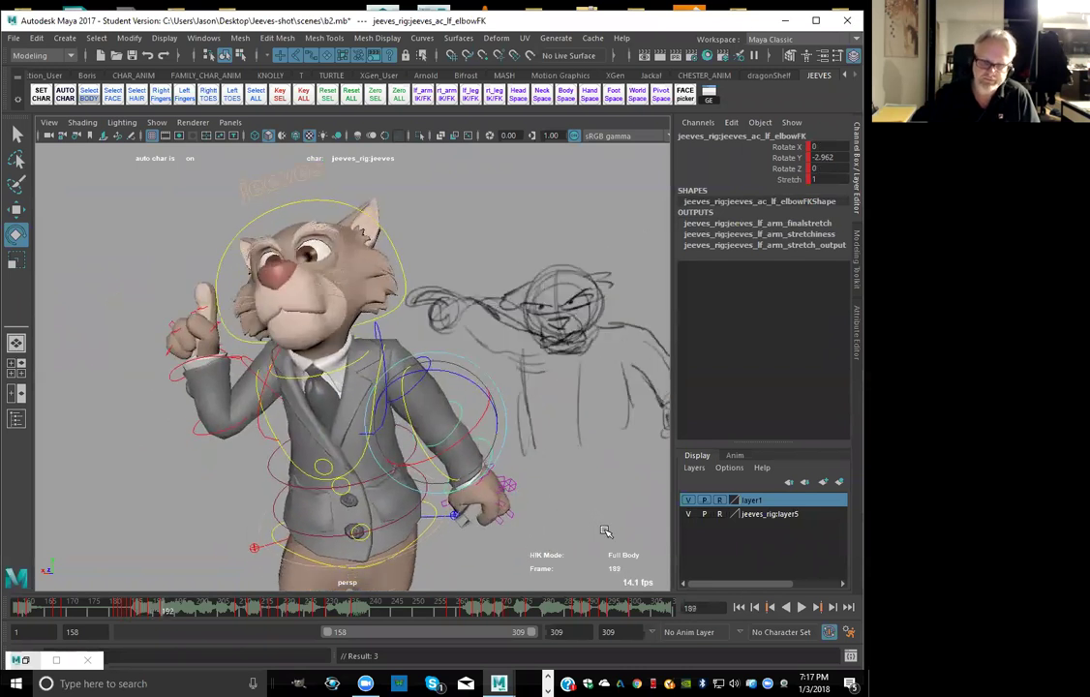
Rotate the left upper arm at frame 192 to about Z -67 so the hand hangs closer to the body, comparing neighbouring keys
click(494, 425)
click(431, 373)
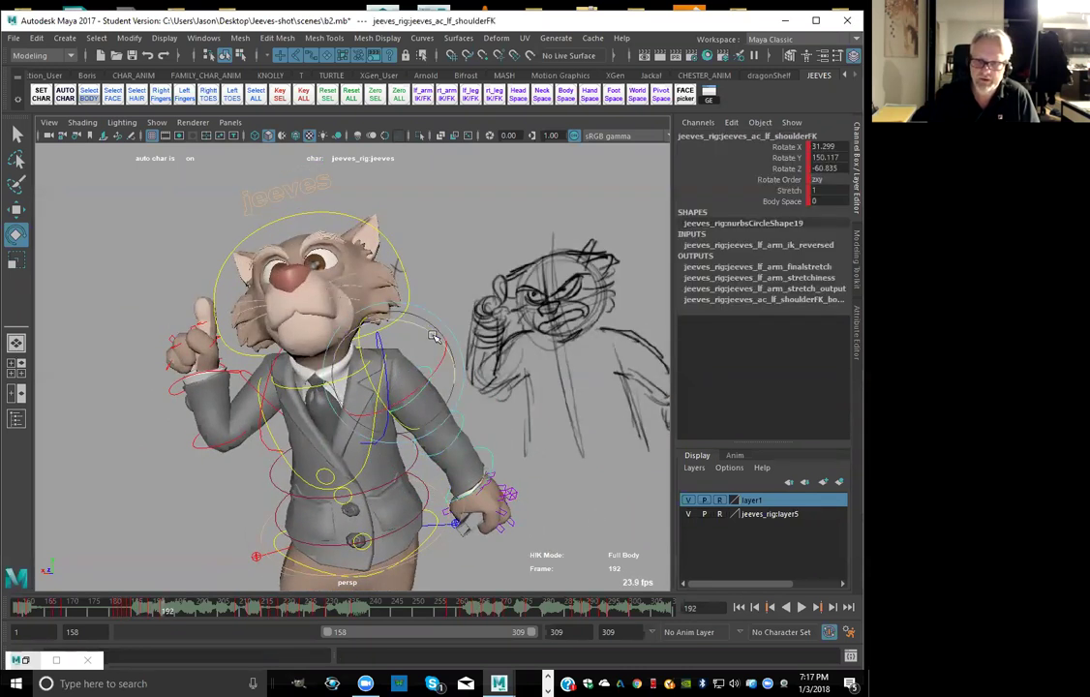
key(comma)
key(comma)
key(period)
key(period)
key(period)
key(comma)
key(comma)
key(period)
key(period)
key(comma)
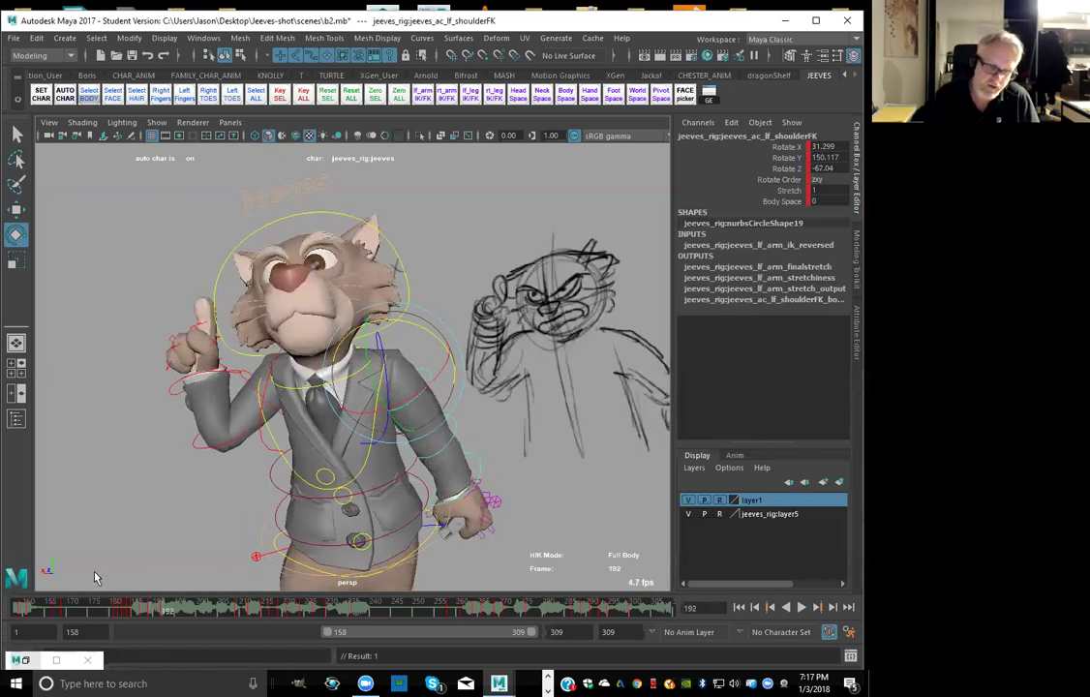
key(period)
key(comma)
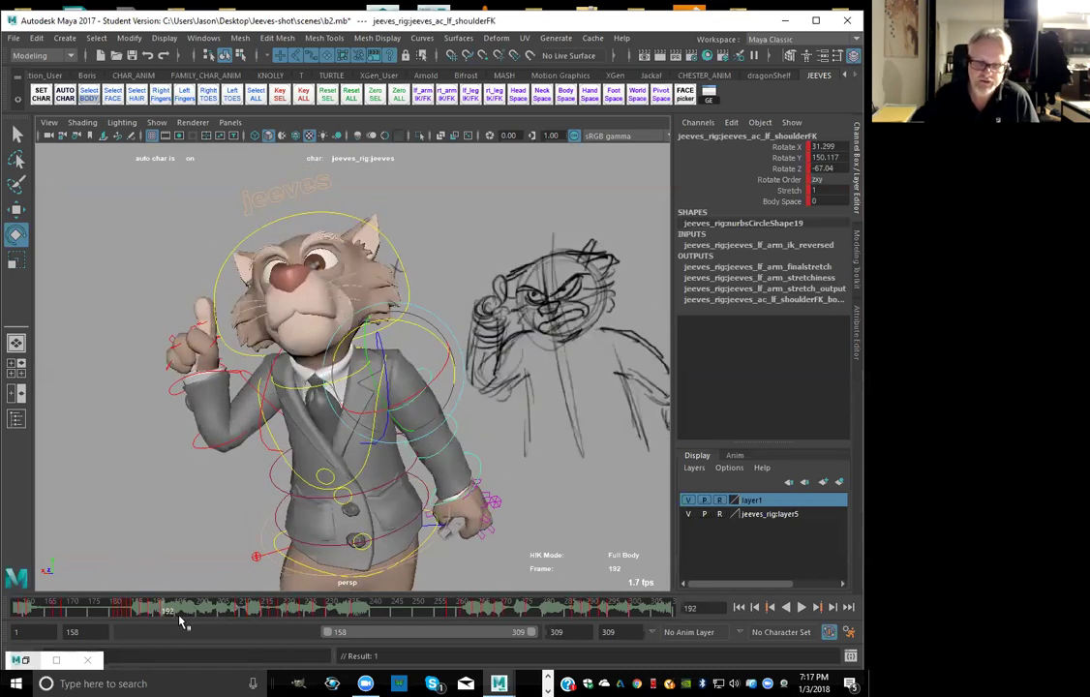
Flip through the keys before and after frame 192 to examine how the left arm settles
key(comma)
key(comma)
key(comma)
key(comma)
key(period)
key(period)
key(period)
key(period)
key(period)
key(comma)
Rotate the right upper arm at frame 192 to about X -153.4, Y 87.1, Z -253.5
click(245, 383)
key(period)
key(period)
key(comma)
key(comma)
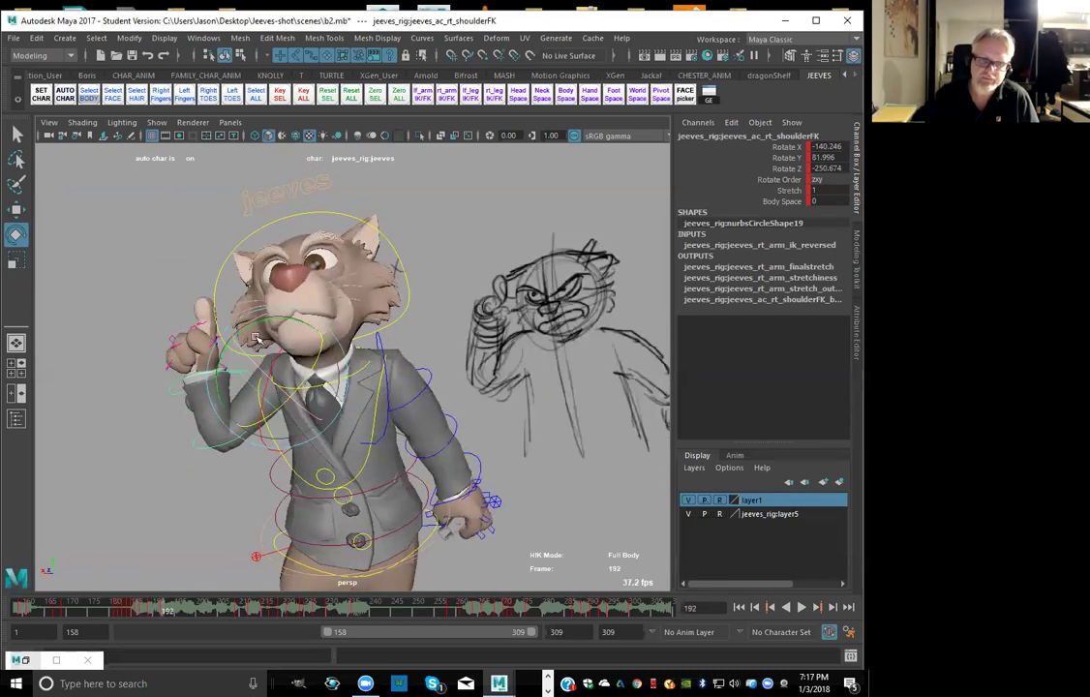
drag(258, 321, 251, 320)
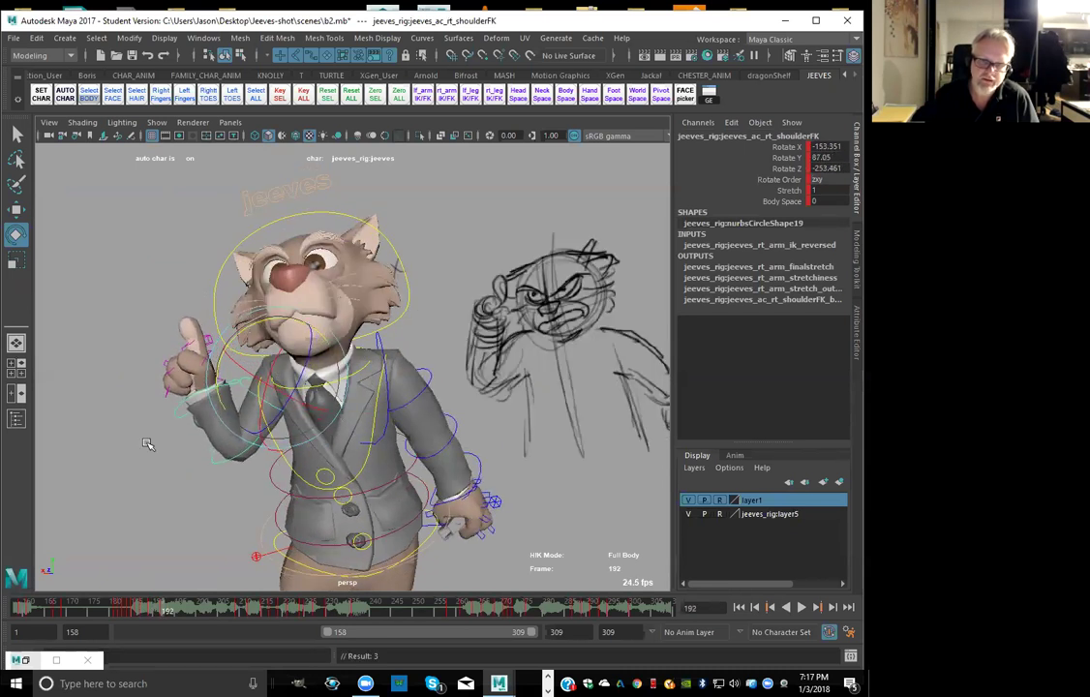
Bend the right elbow at frame 192 to about Y -131 and compare the pose with the neighbouring keys
click(198, 463)
click(221, 460)
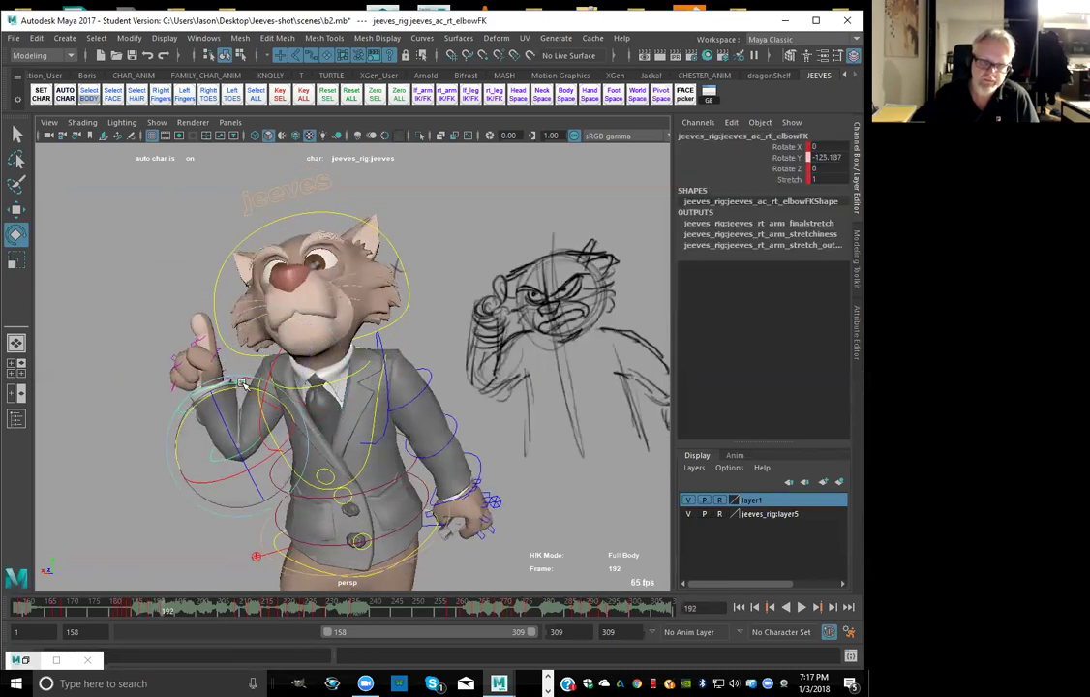
key(comma)
key(comma)
key(comma)
key(period)
key(period)
key(period)
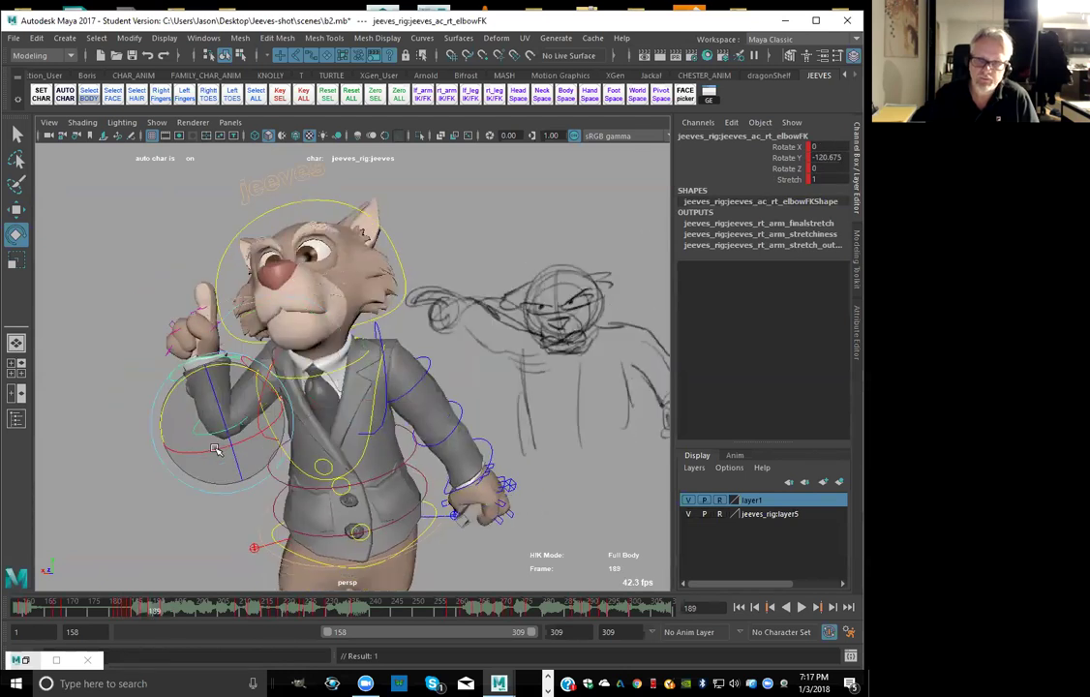
key(period)
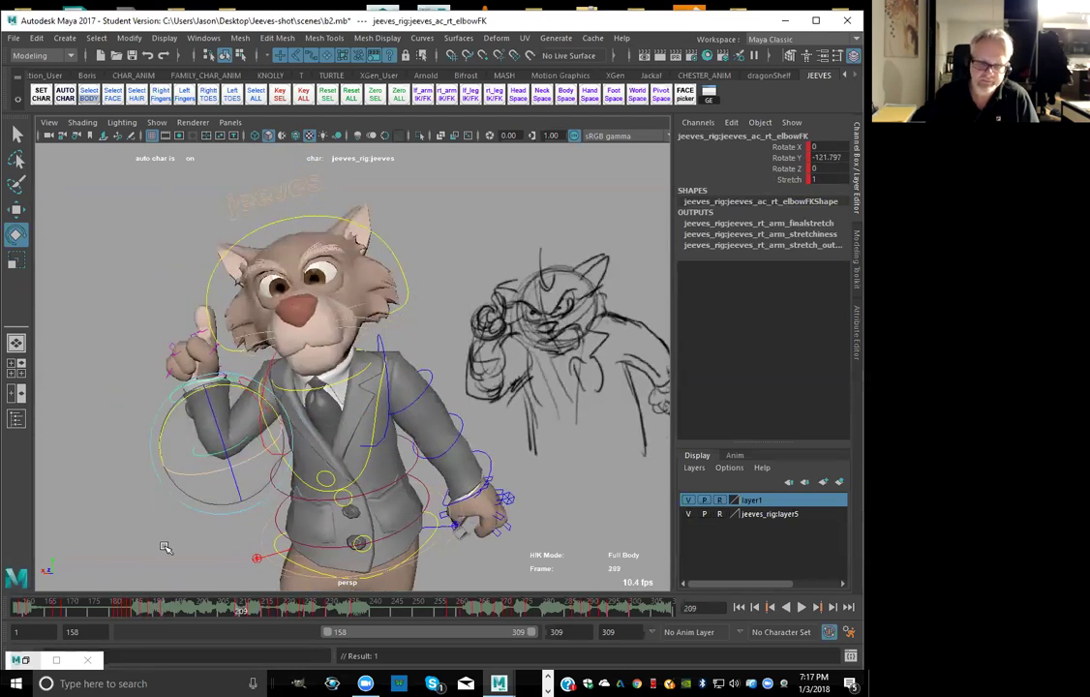
Flip repeatedly between the keys at frames 189, 192 and 209 to examine the overshoot and settle of both arms
key(comma)
key(comma)
key(comma)
key(period)
key(period)
key(period)
key(comma)
key(period)
key(comma)
key(comma)
key(period)
key(period)
key(comma)
key(comma)
key(period)
key(period)
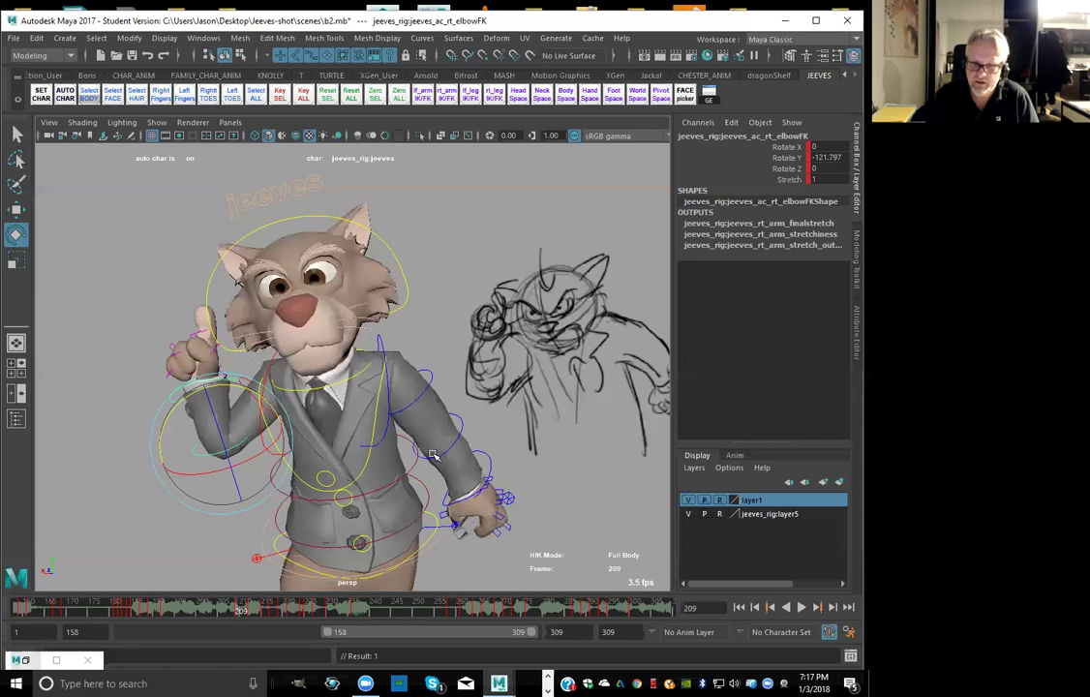
key(comma)
key(period)
key(comma)
key(comma)
key(period)
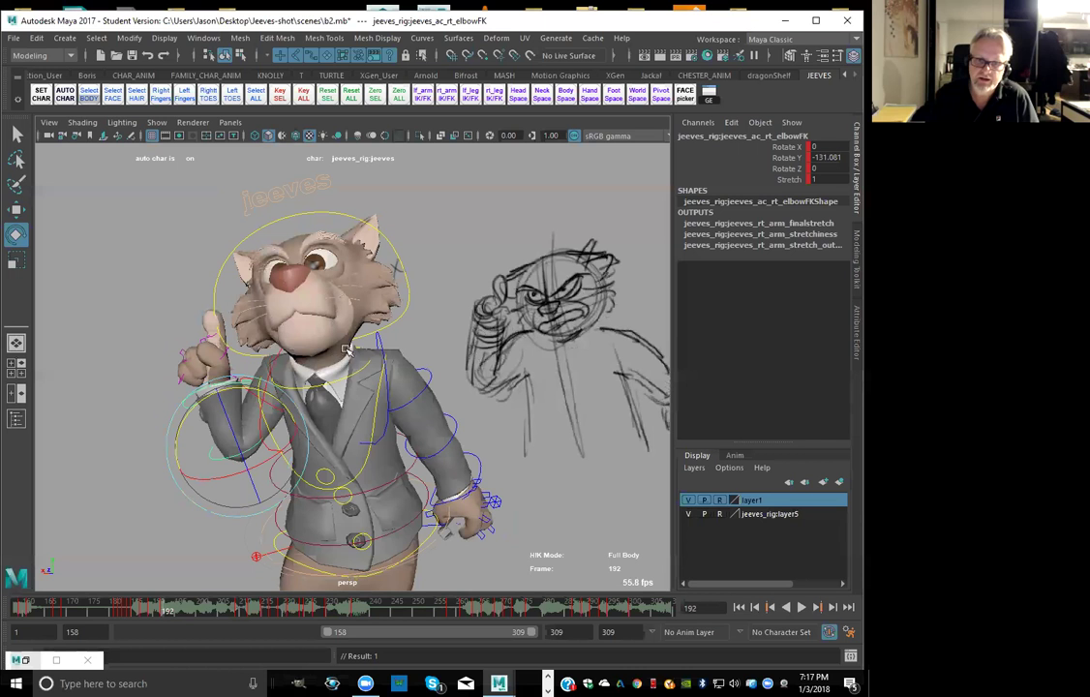
key(period)
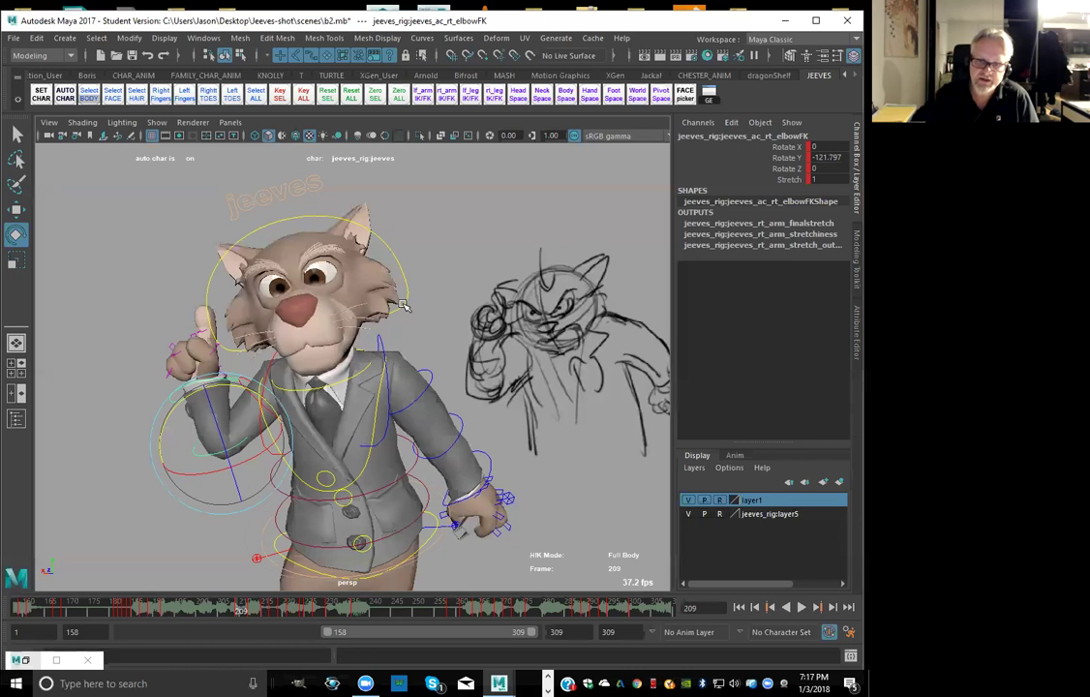
Rotate the head at frame 209 to about X 11.5, Y 149, Z 12.7, key its rotation and compare with the previous key
click(360, 327)
key(period)
key(comma)
drag(339, 357, 306, 325)
key(shift+e)
key(comma)
key(period)
key(comma)
key(period)
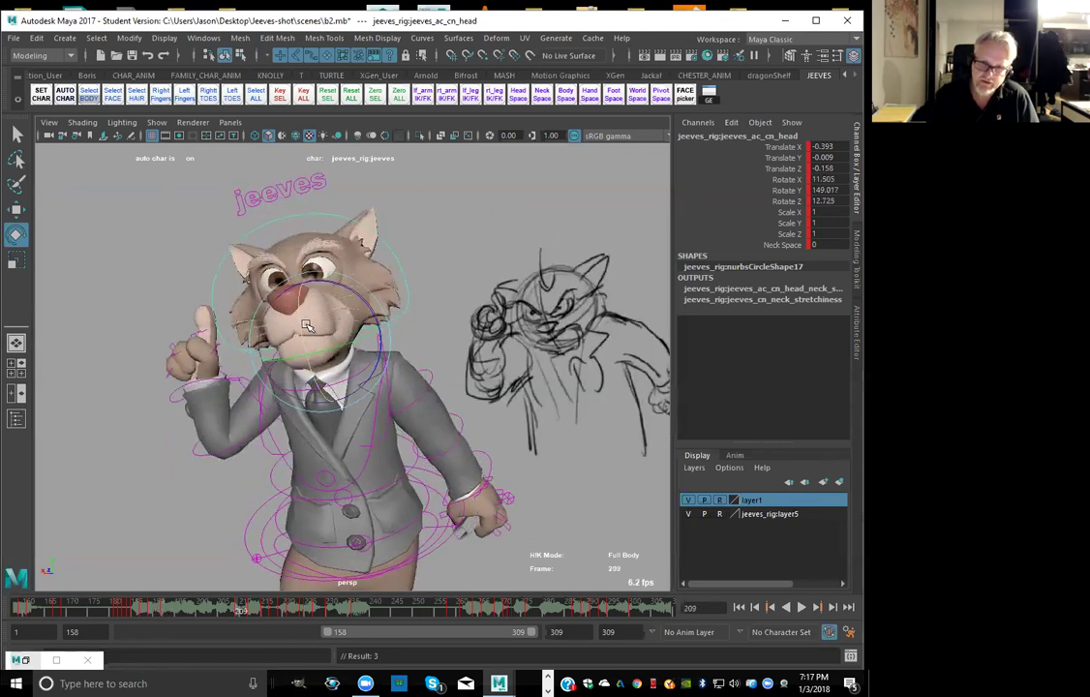
Flip through the keys from frame 209 up to 236 and back to 189 to examine the head's movement across the poses
key(period)
key(period)
key(period)
key(comma)
key(comma)
key(comma)
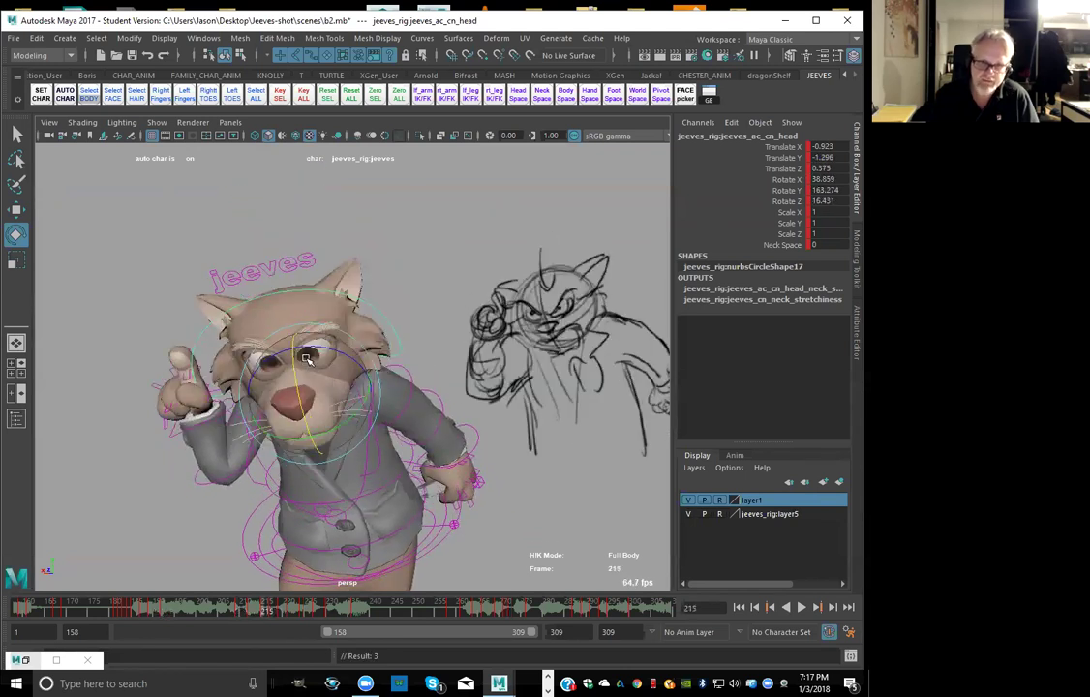
key(period)
key(period)
key(period)
key(period)
key(period)
key(period)
key(period)
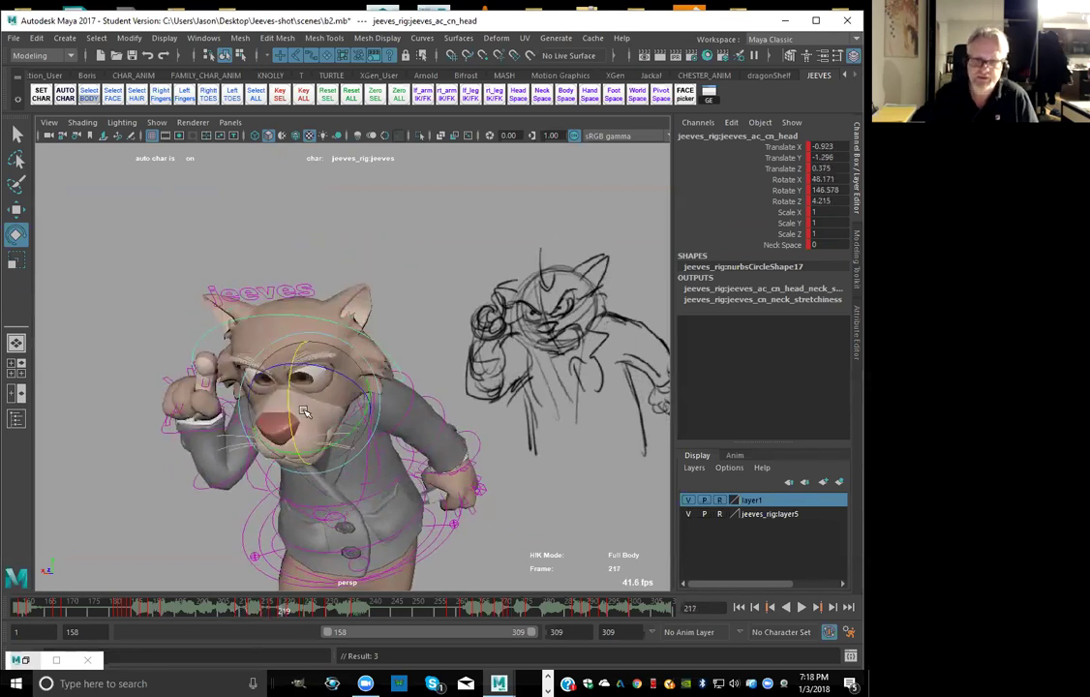
key(period)
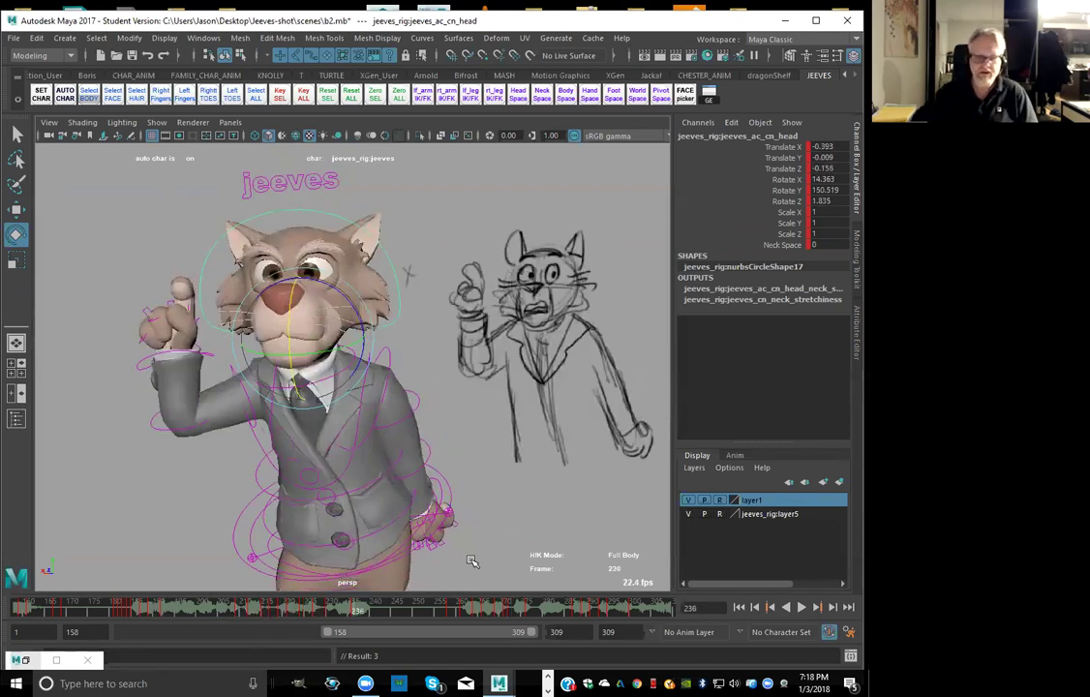
key(comma)
key(comma)
key(comma)
key(comma)
key(comma)
key(comma)
key(comma)
key(comma)
key(comma)
key(comma)
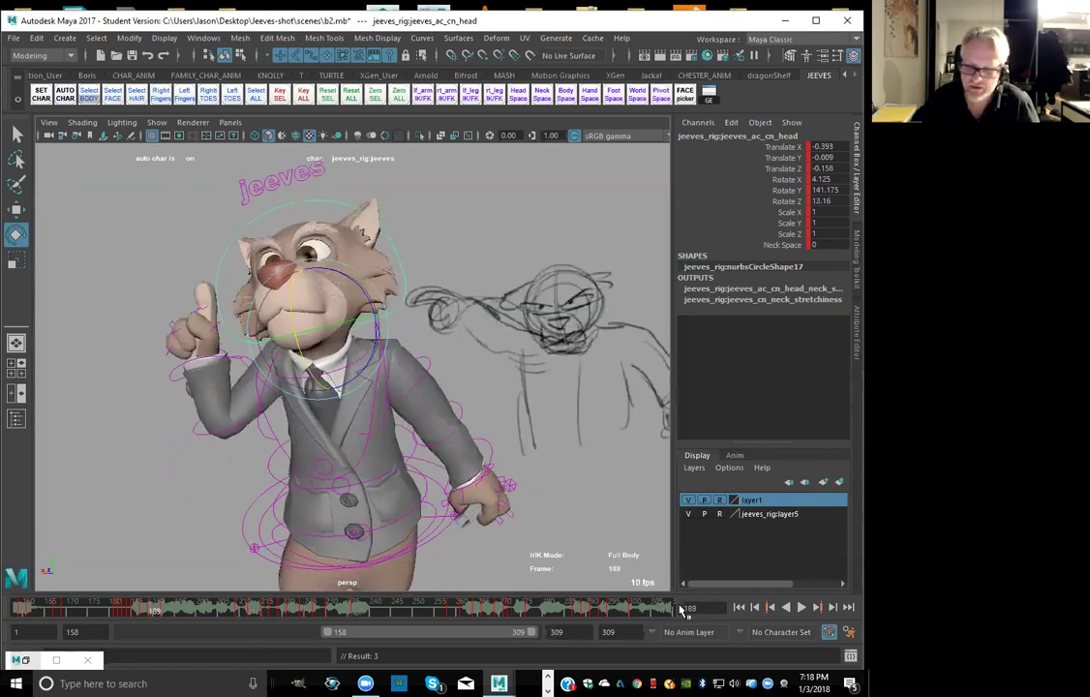
Shorten the playback range to frames 158 to 243 and play the animation to review the swing
click(739, 608)
drag(531, 636, 444, 636)
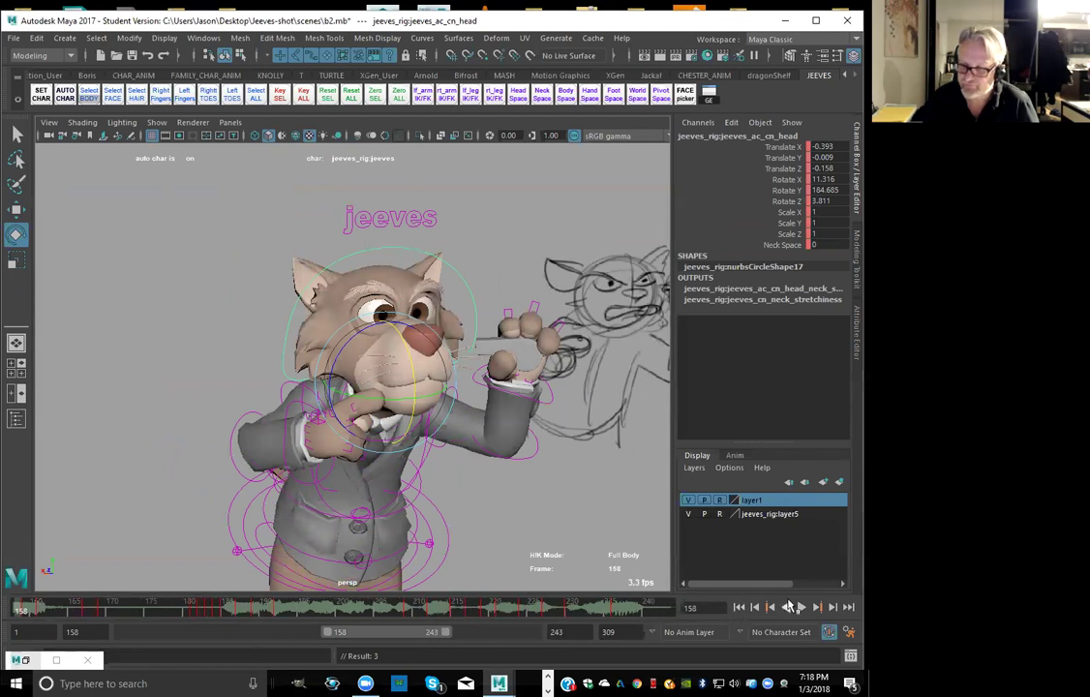
click(800, 608)
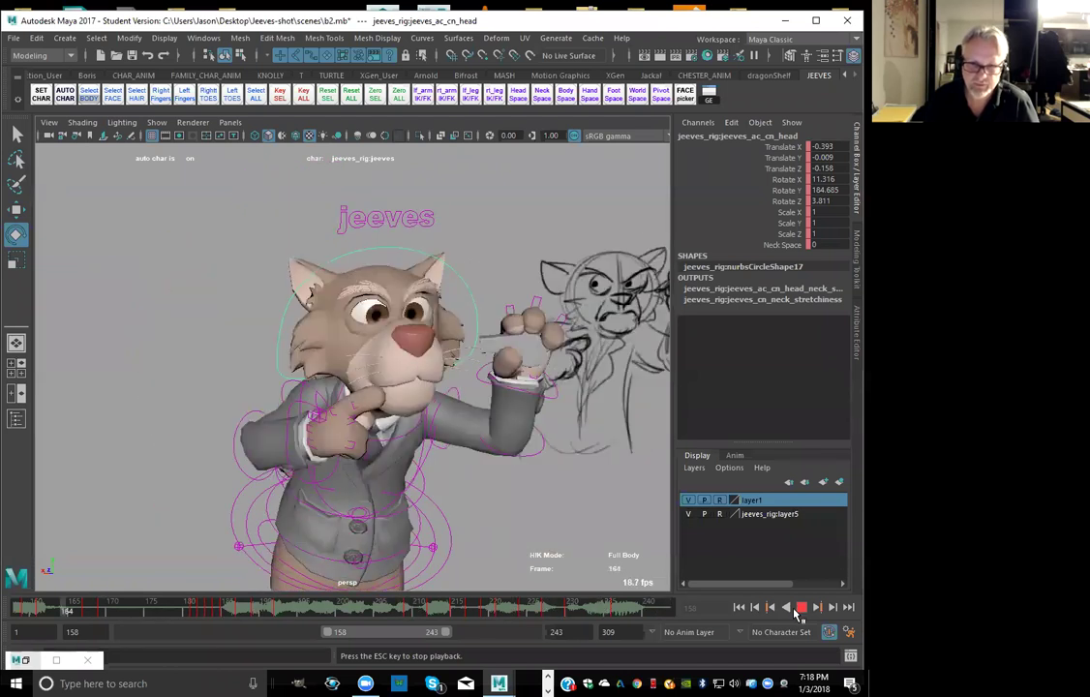
key(Escape)
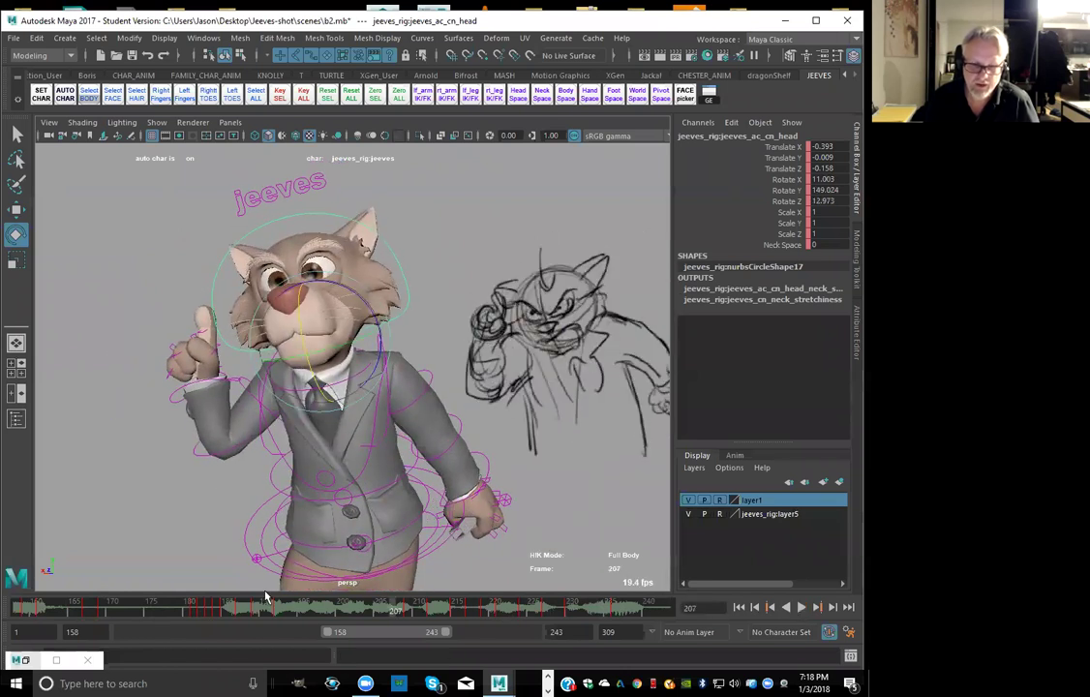
key(alt+v)
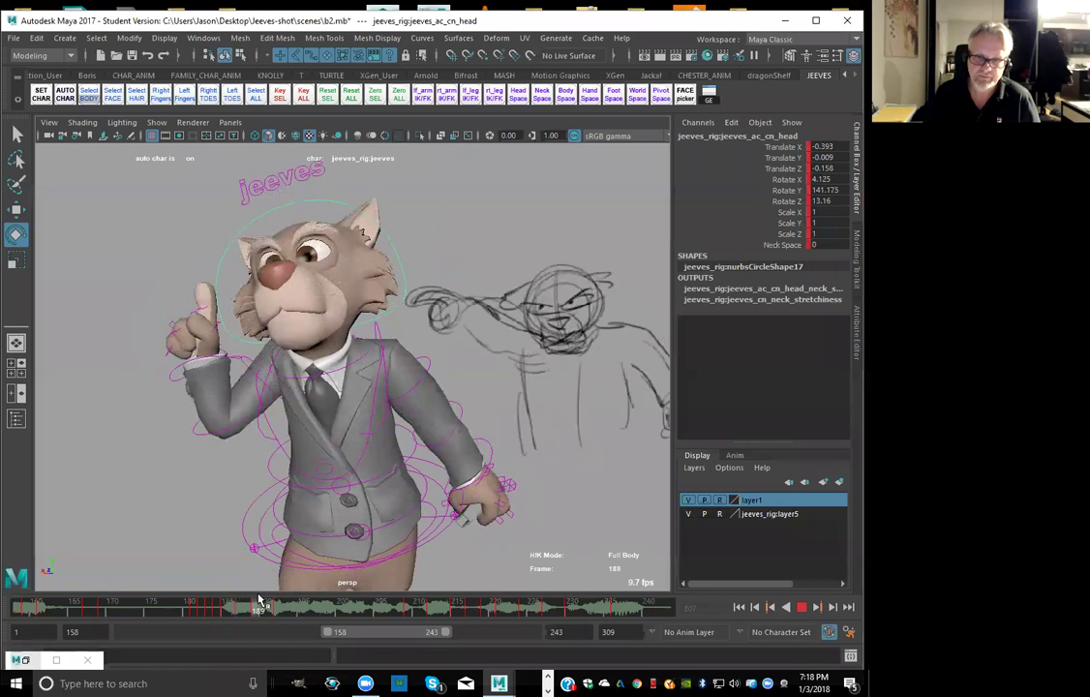
Move the upper body control at frame 195 up to about X -1.58, Y 1.95, Z -0.15
click(300, 602)
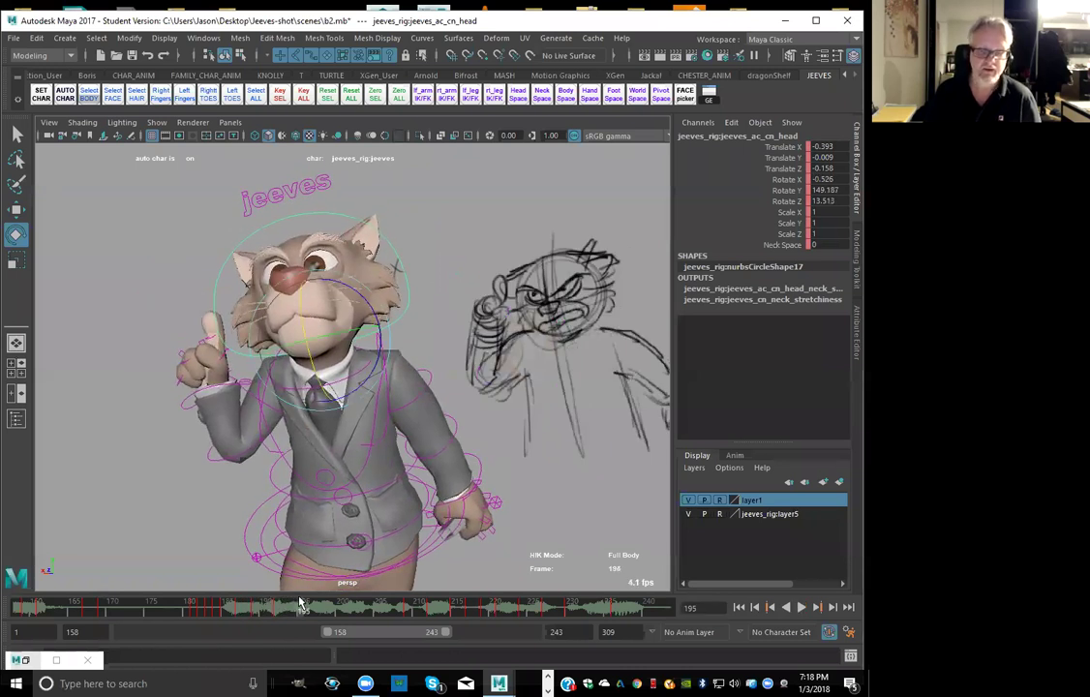
click(242, 533)
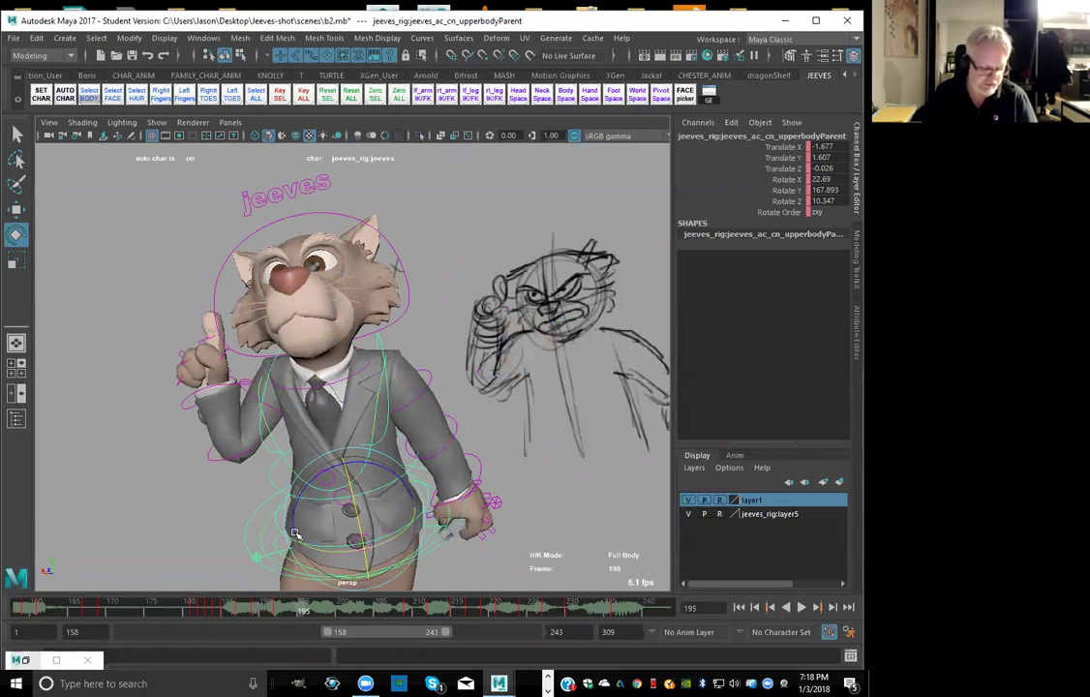
key(w)
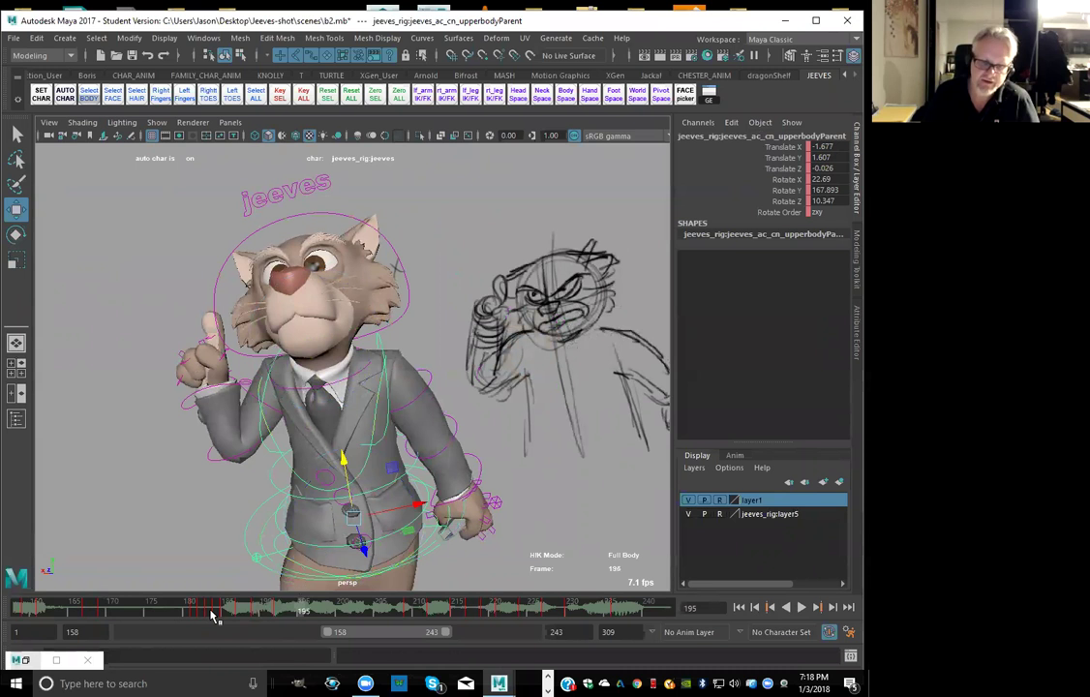
drag(341, 463, 375, 332)
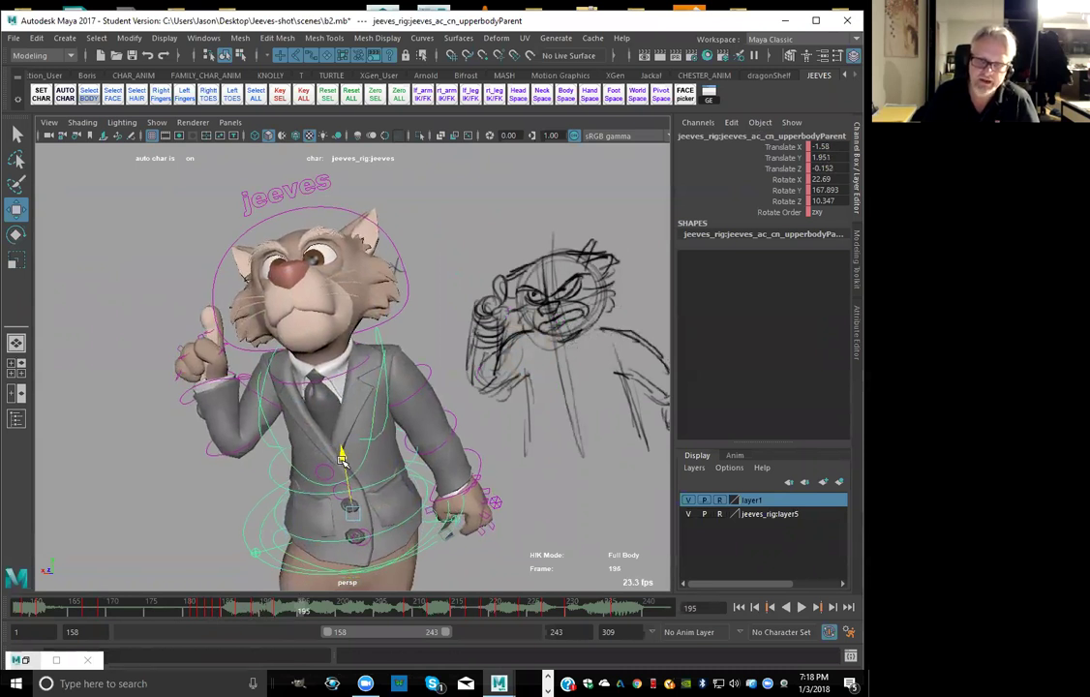
Key all of the character's controls at frame 195 and compare the raised pose with frame 192
click(391, 322)
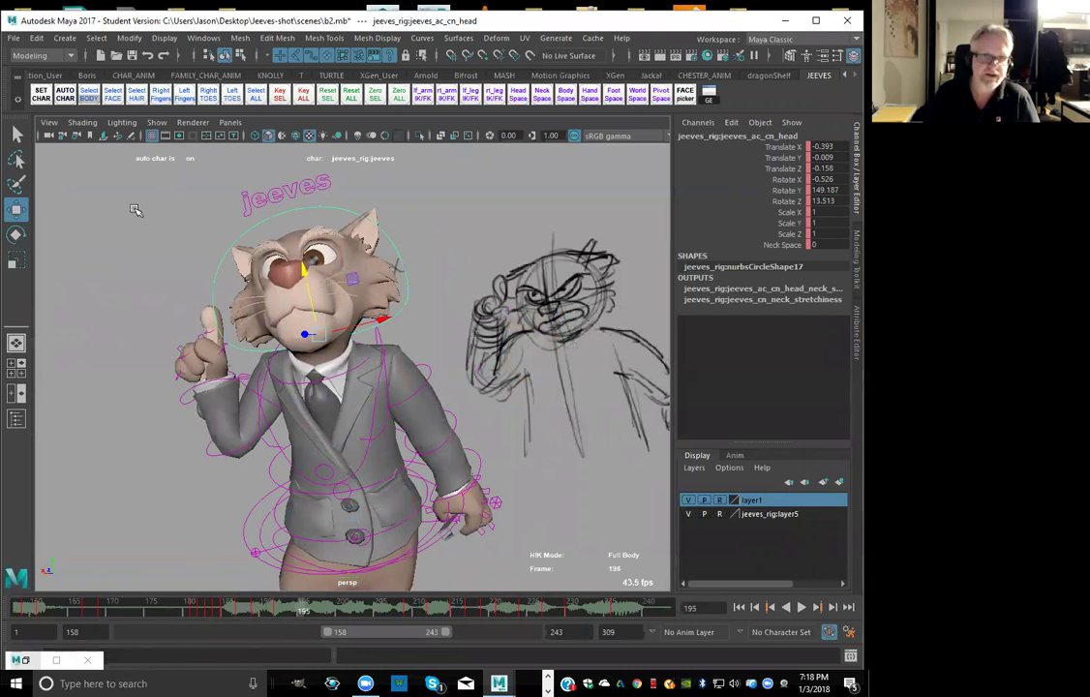
click(142, 209)
click(256, 98)
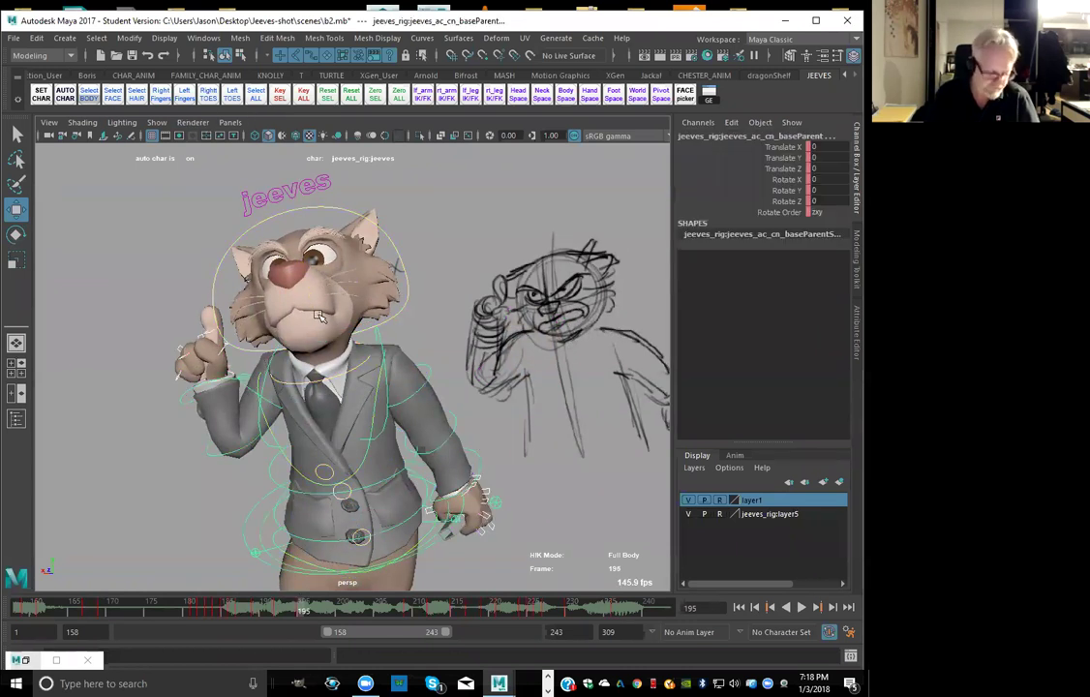
key(s)
key(comma)
key(comma)
key(period)
key(period)
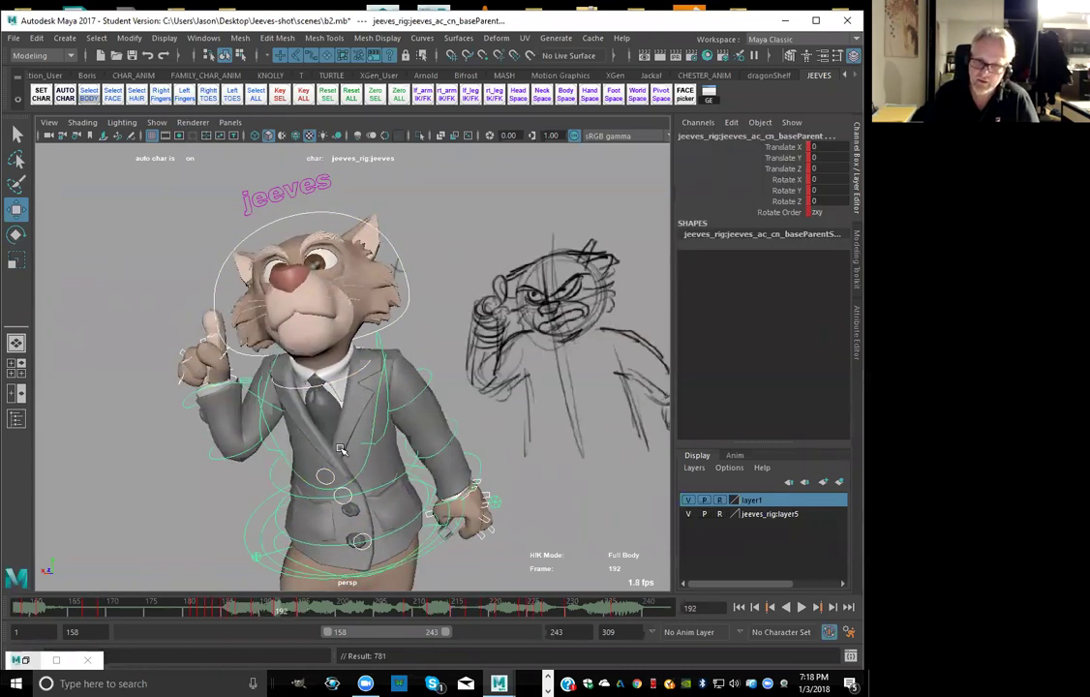
Rotate the head at frame 195 so the nose tips down and the sideways tilt is reduced, checking the preceding key
click(382, 336)
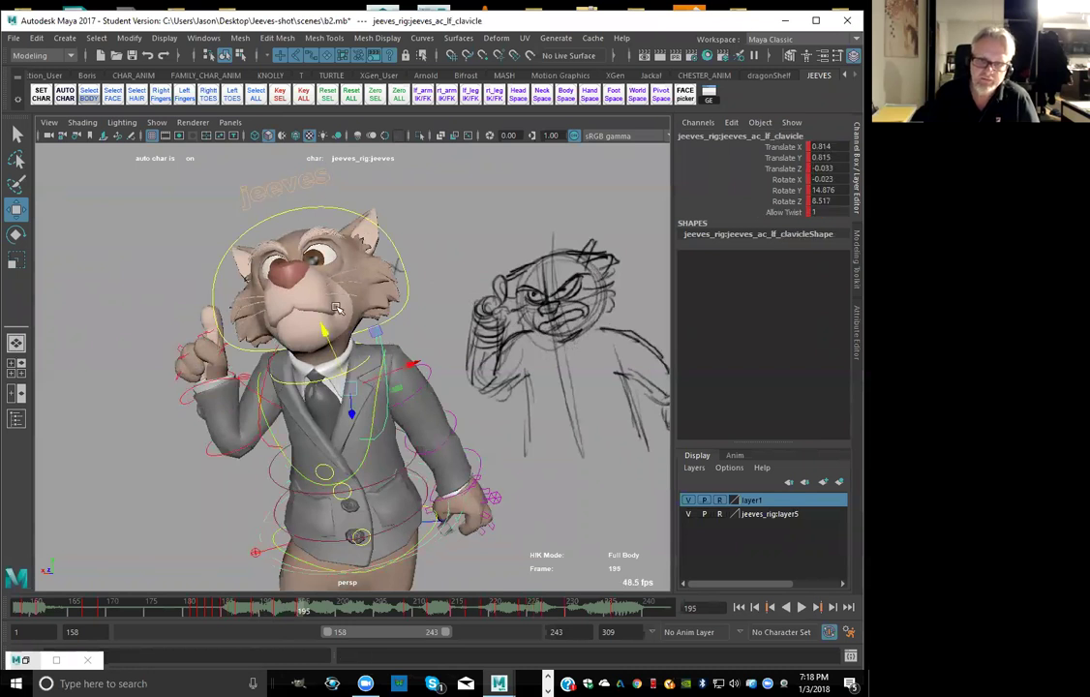
click(299, 211)
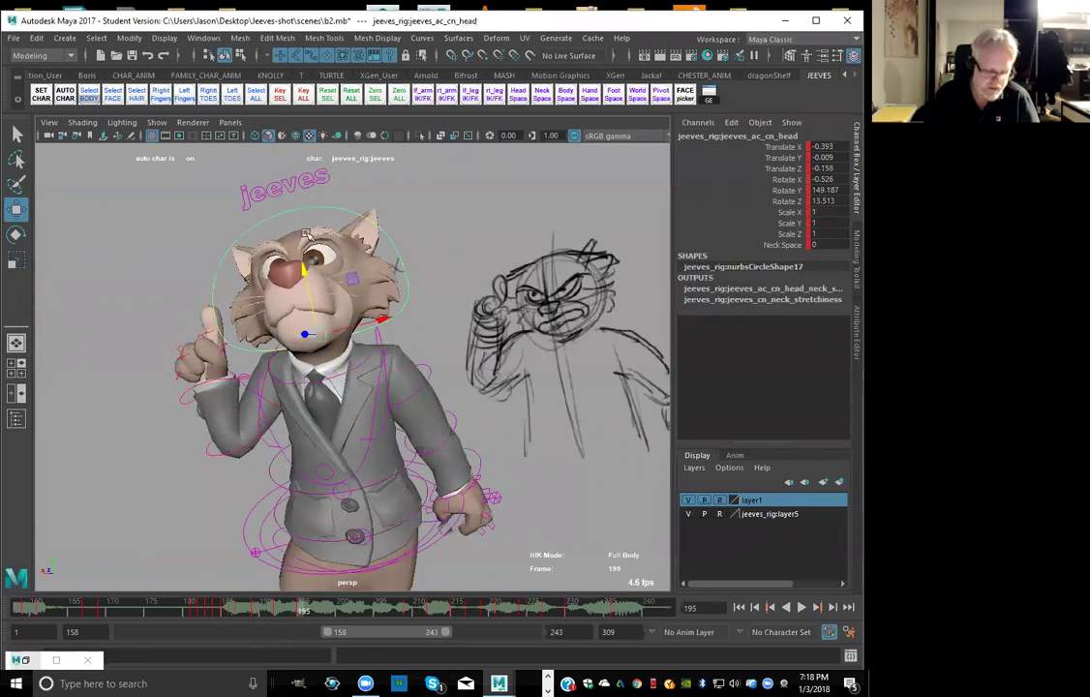
key(e)
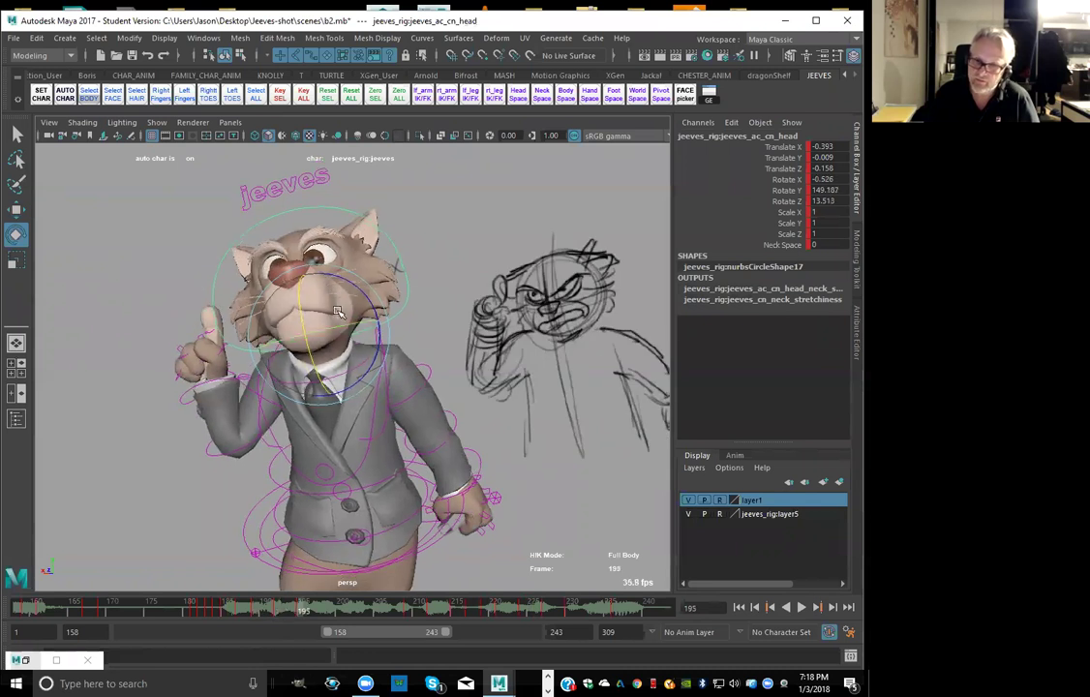
mouse_move(337, 310)
mouse_down()
mouse_move(336, 280)
mouse_move(347, 293)
mouse_up()
key(comma)
key(comma)
key(period)
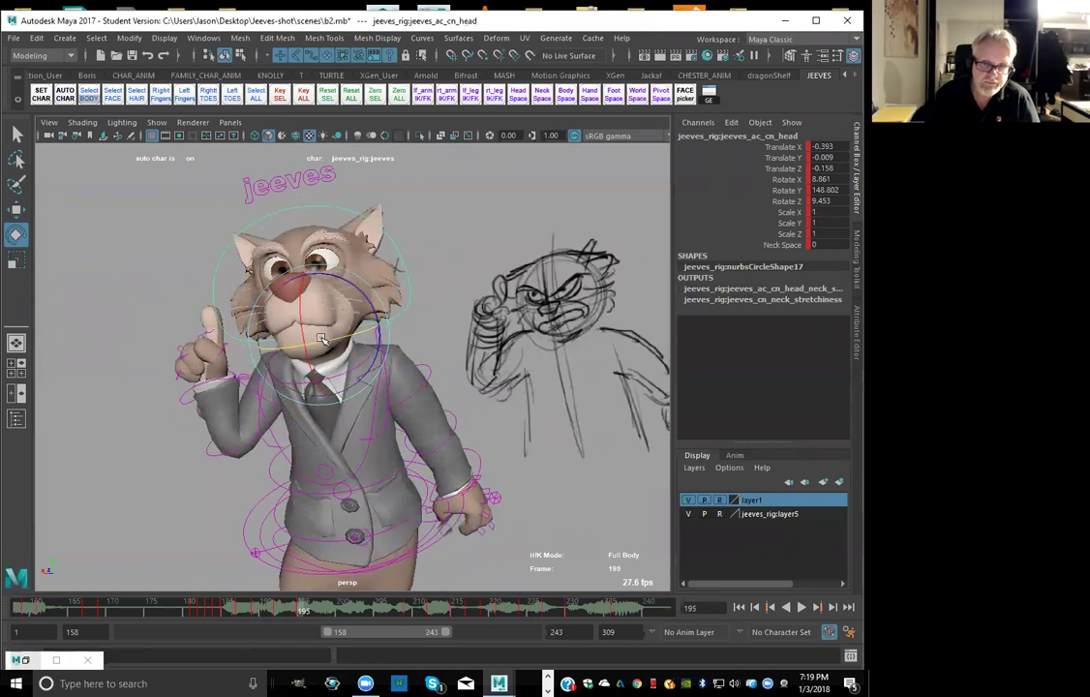
drag(302, 323, 339, 279)
Step back and forth through the frames around 195 to examine the new head and body pose, leaving nothing selected
key(alt+comma)
key(alt+comma)
key(alt+comma)
key(alt+period)
key(alt+period)
key(alt+period)
key(alt+comma)
key(alt+period)
key(alt+comma)
key(alt+period)
key(alt+comma)
key(alt+comma)
key(alt+period)
key(alt+period)
click(194, 523)
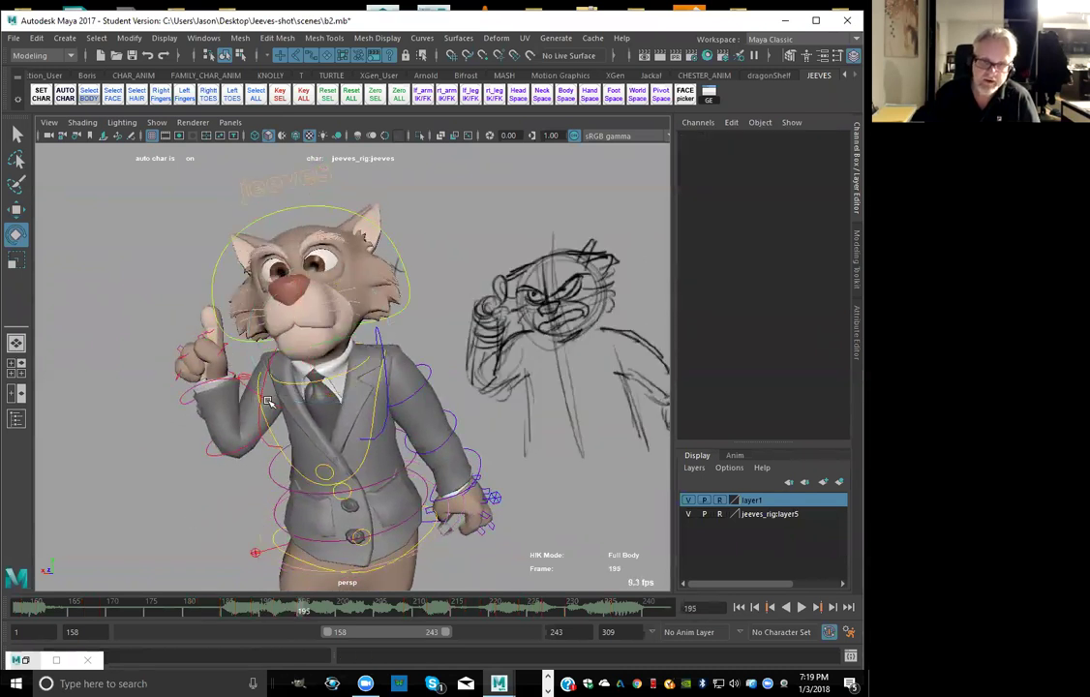
Rotate the right clavicle at frame 195 to lower that shoulder, comparing the pose with the neighbouring keys
click(266, 441)
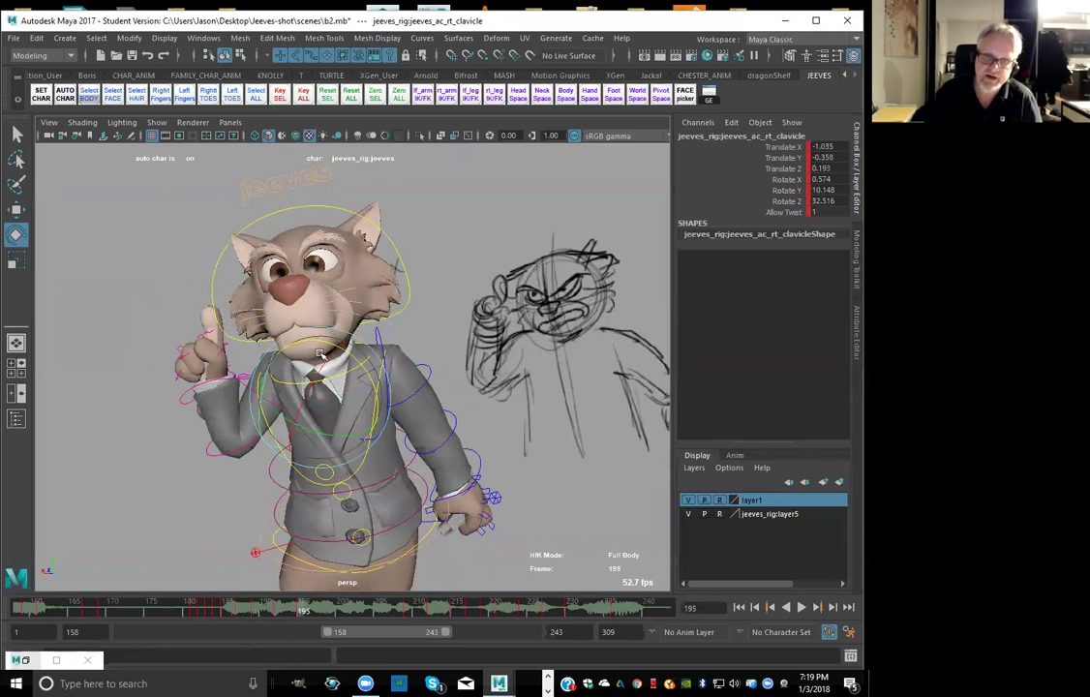
key(comma)
key(comma)
key(period)
key(period)
key(comma)
key(alt+period)
key(alt+period)
key(alt+period)
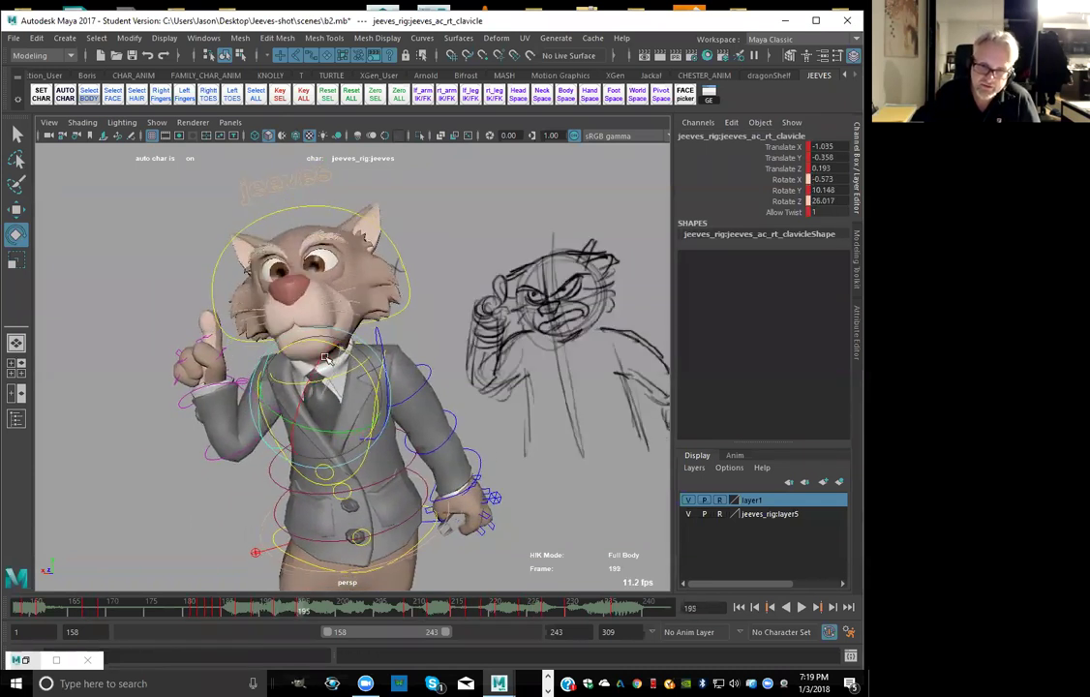
Rotate the right upper arm at frame 195 so the raised hand drops slightly, compare it with frame 192 and deselect
click(248, 392)
click(288, 320)
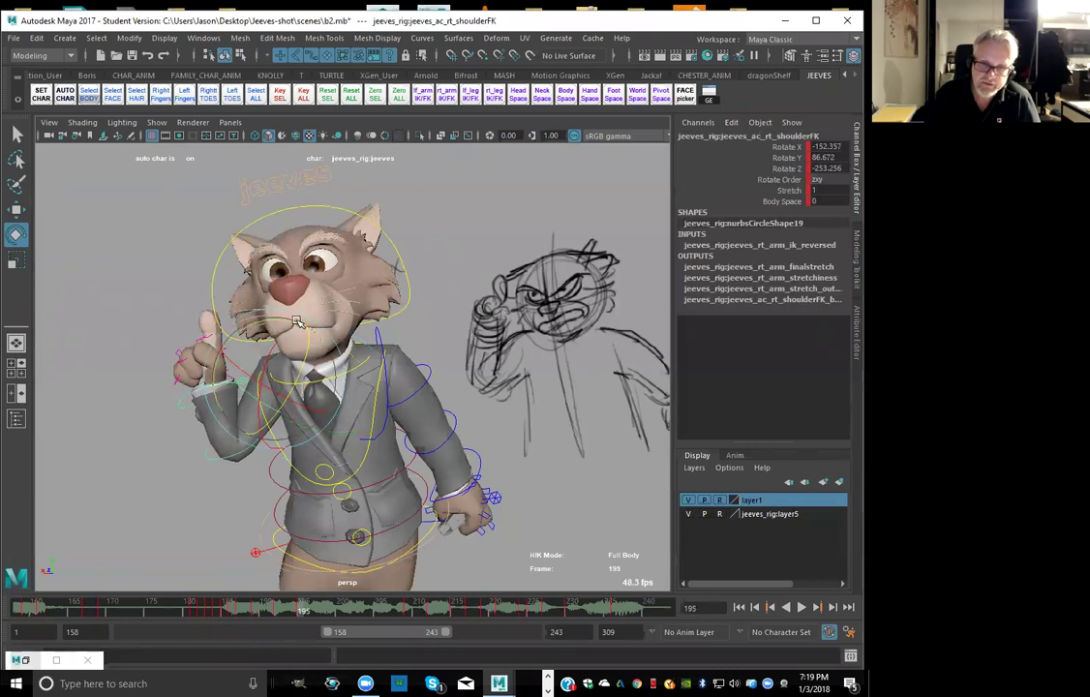
key(alt+comma)
key(alt+comma)
key(alt+comma)
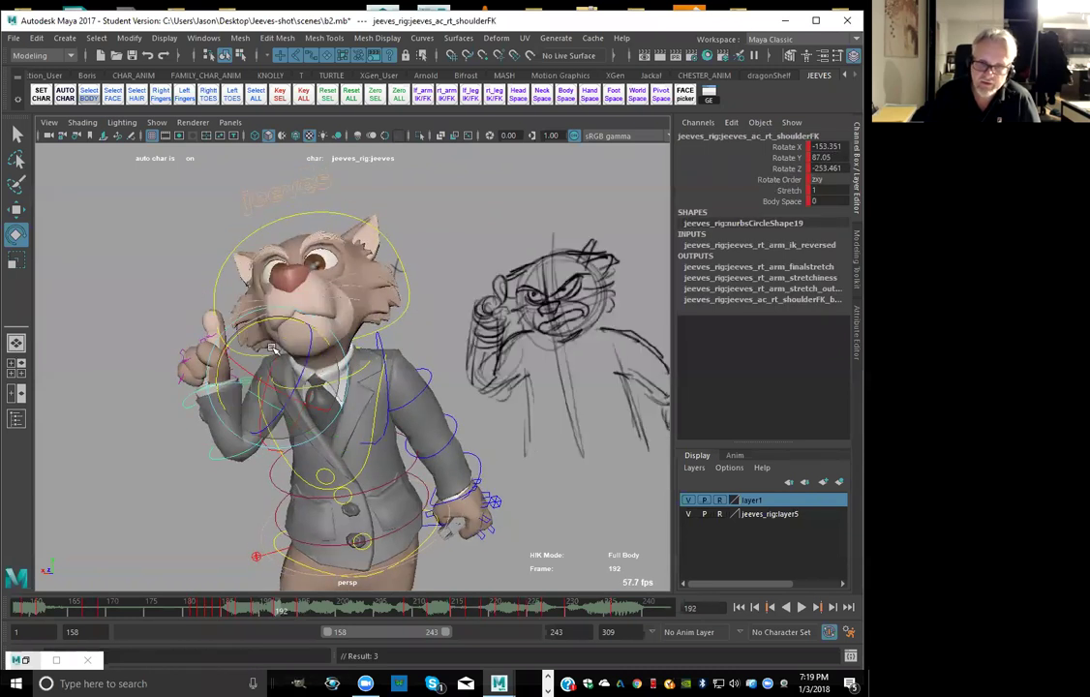
key(period)
click(158, 444)
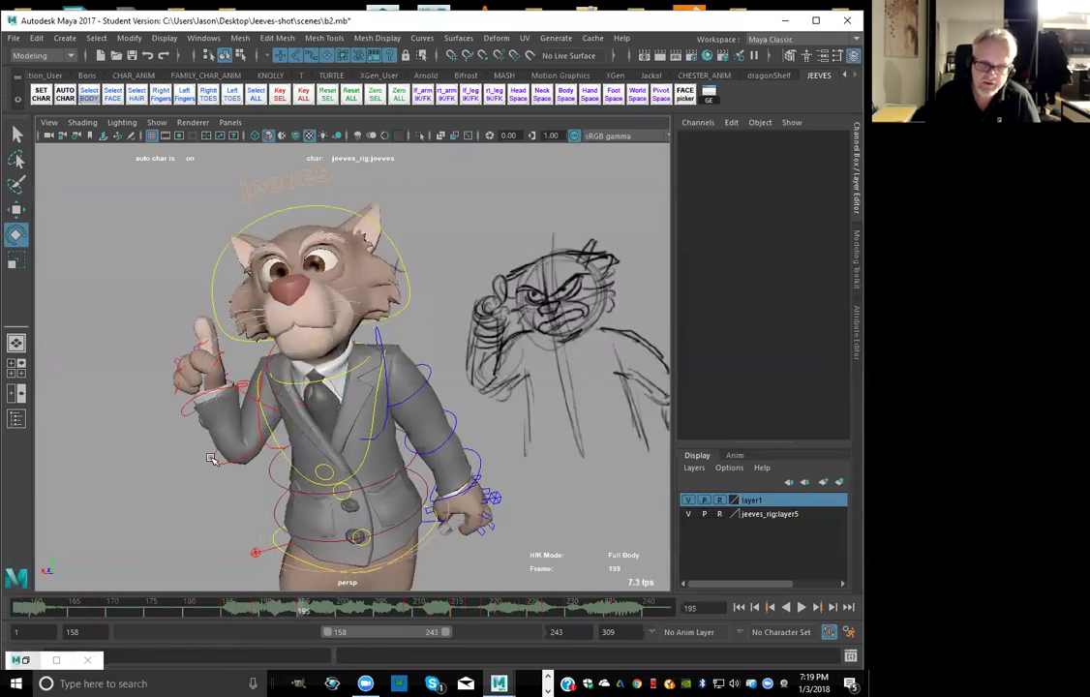
Bend the right elbow at frame 195 to about Rotate Y -136.8 and compare it with the preceding keys
click(213, 458)
drag(254, 390, 260, 395)
key(comma)
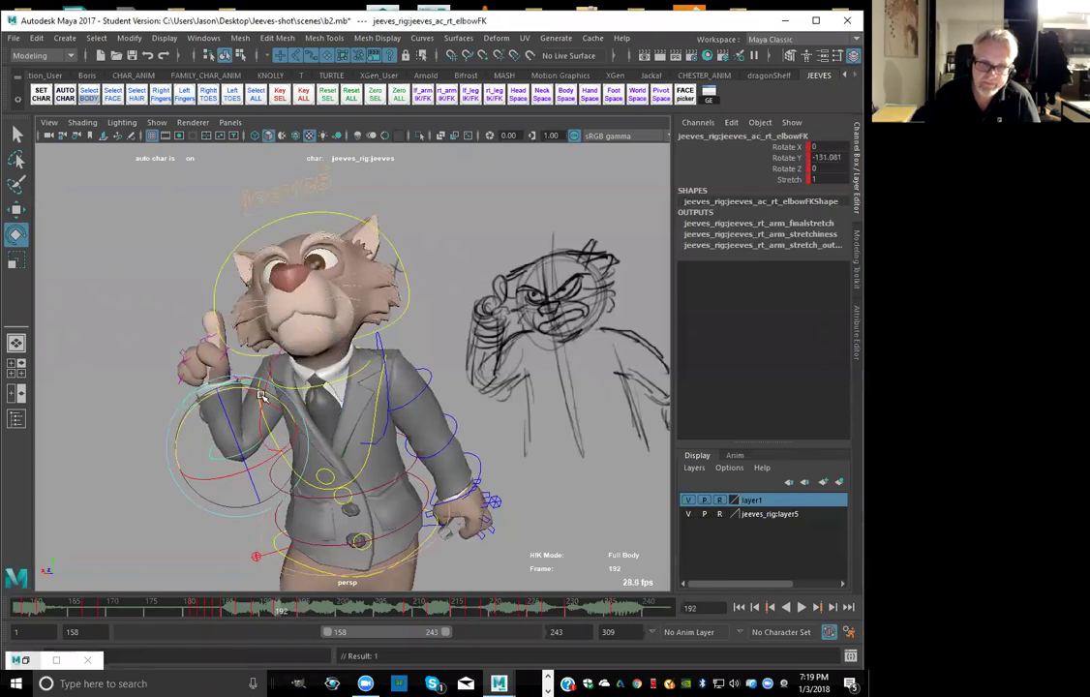
key(period)
key(comma)
key(comma)
key(period)
key(period)
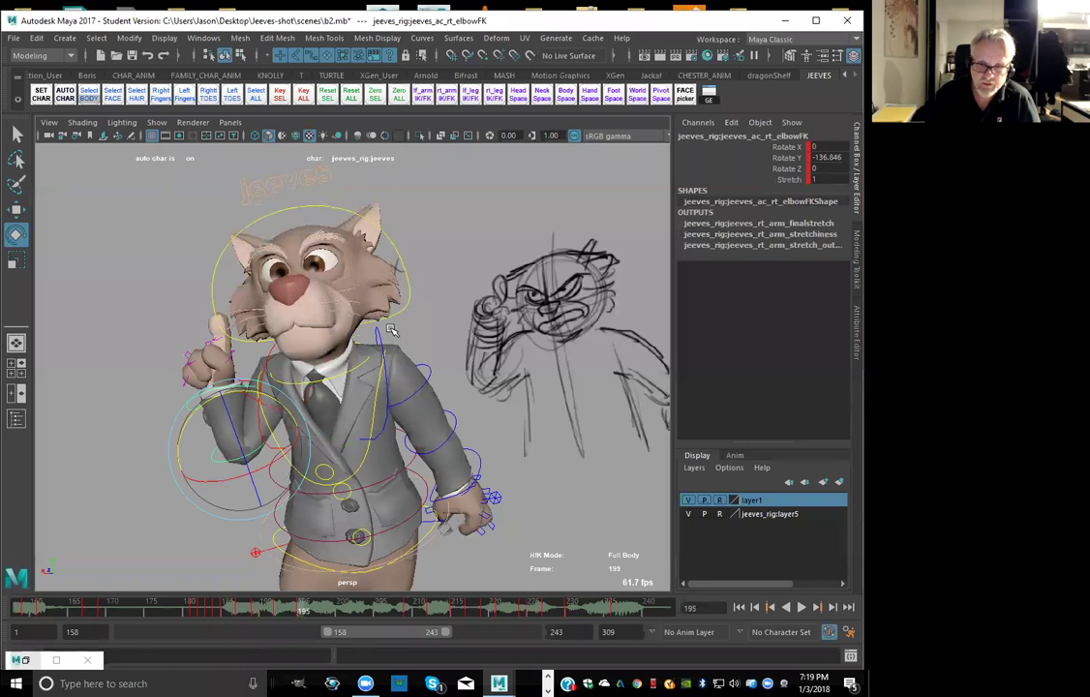
Adjust the left clavicle's rotation slightly at frame 195, comparing it with frame 192
click(391, 330)
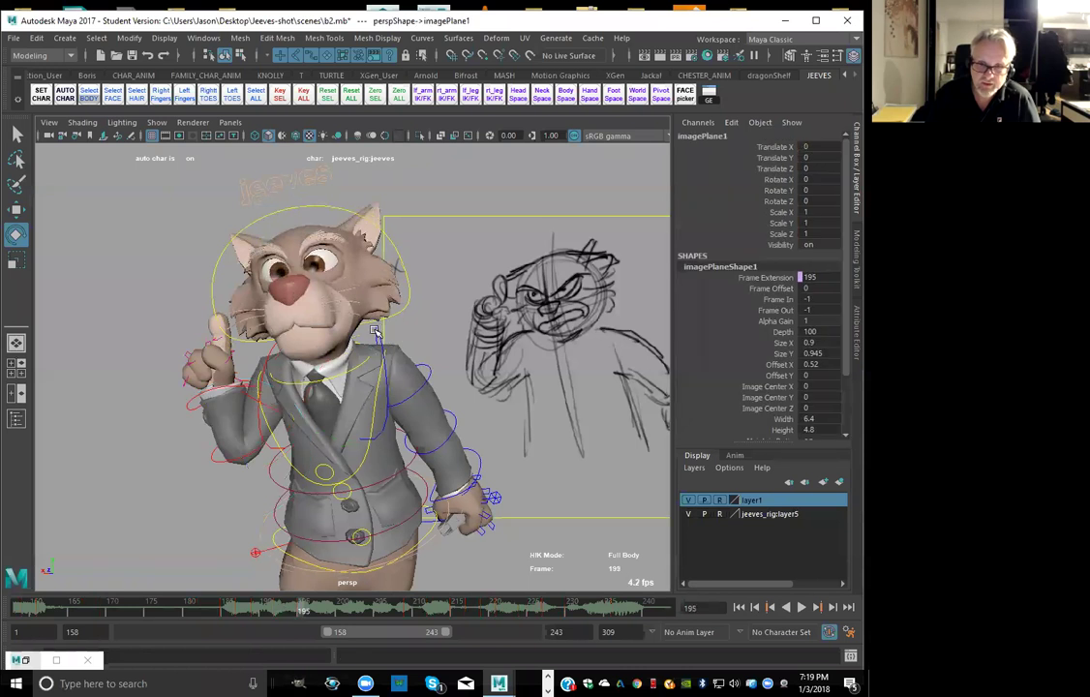
click(380, 348)
key(comma)
key(comma)
key(alt+period)
key(alt+period)
key(alt+period)
key(alt+period)
key(alt+period)
key(alt+period)
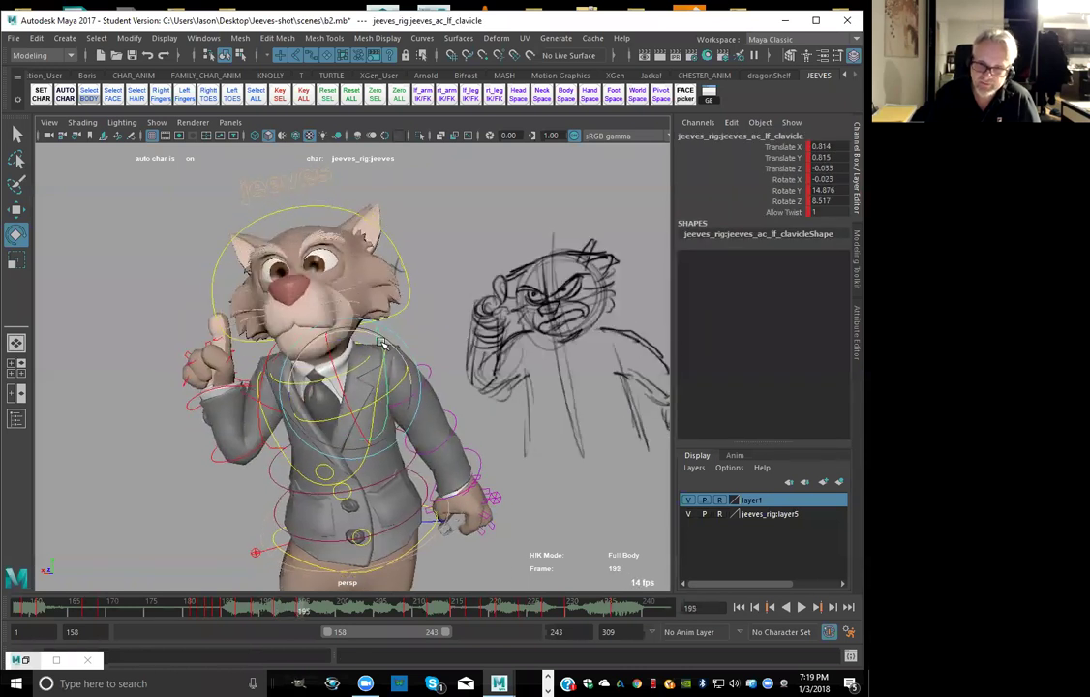
drag(380, 337, 383, 341)
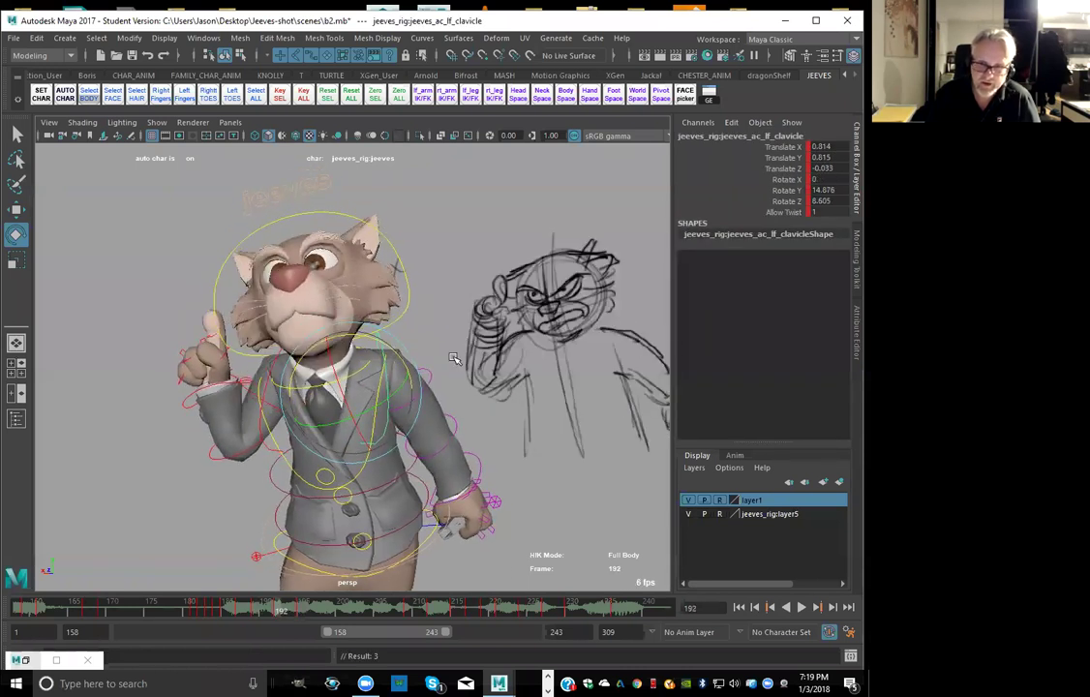
Swing the left upper arm in toward the body at frame 195, to about Rotate Z -71.8, and compare with the preceding key
click(440, 367)
click(433, 365)
drag(433, 363, 438, 332)
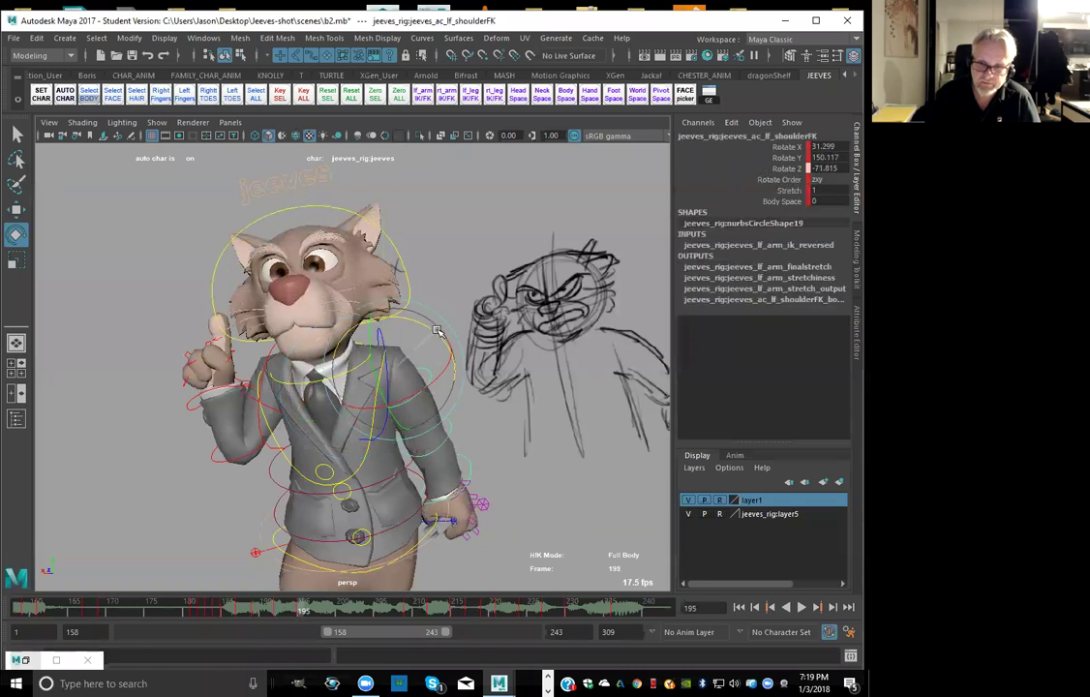
key(comma)
key(comma)
key(period)
key(period)
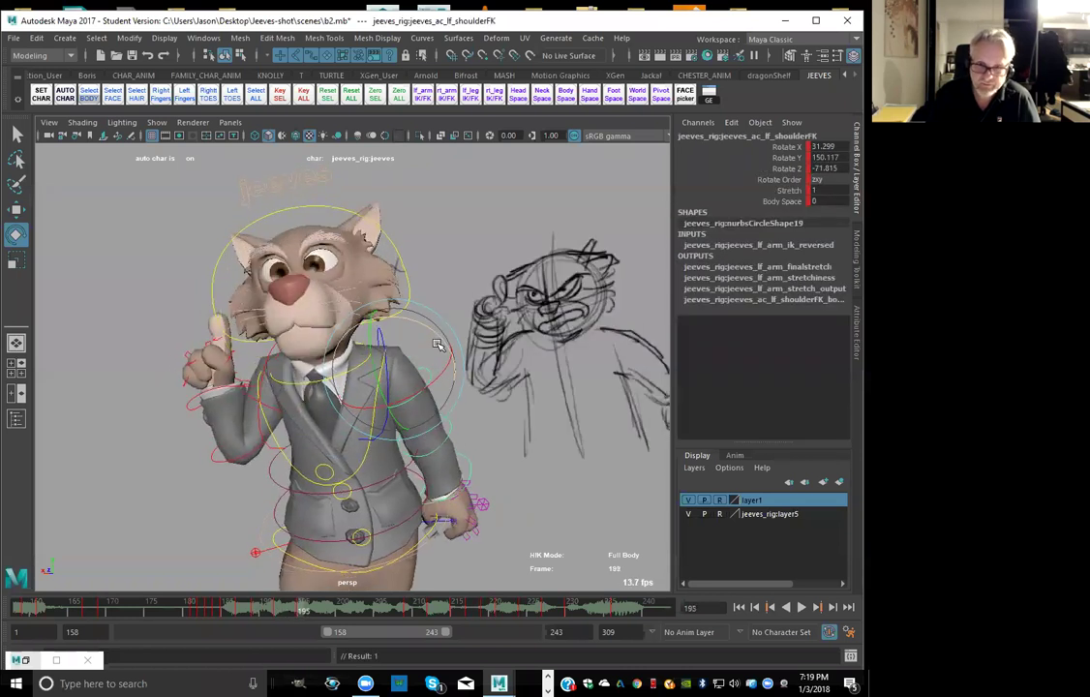
Raise the upper body control at frame 198 to about X -1.52, Y 2.16, Z -0.24 and key its translation
drag(235, 610, 328, 610)
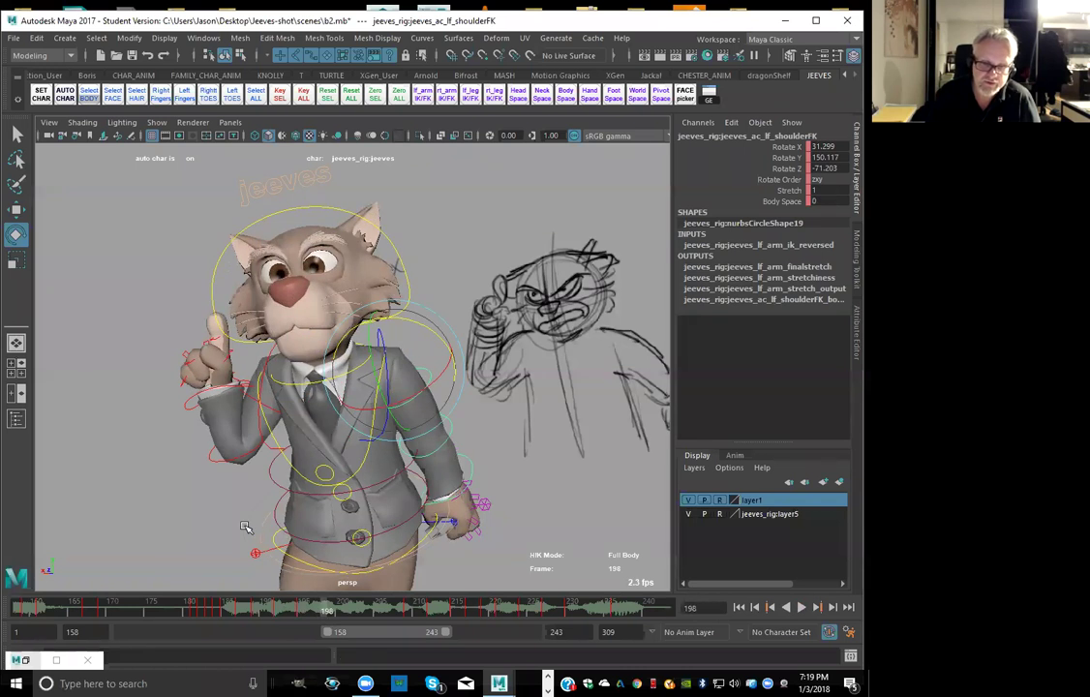
click(292, 500)
key(w)
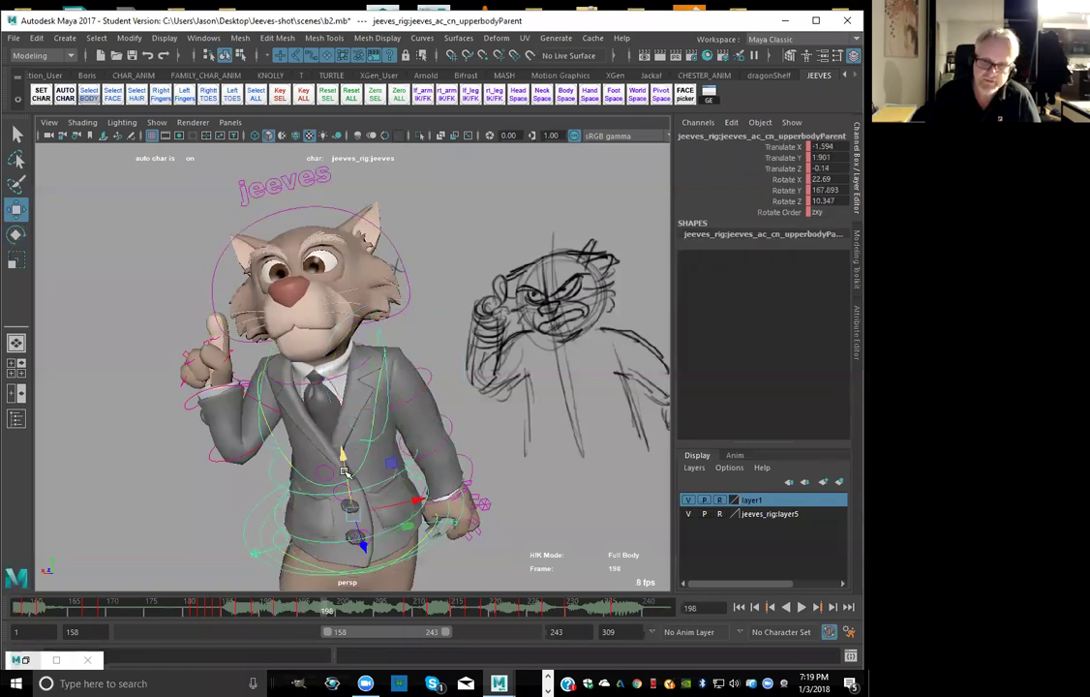
drag(344, 470, 343, 463)
key(shift+w)
key(comma)
key(comma)
key(period)
key(period)
key(period)
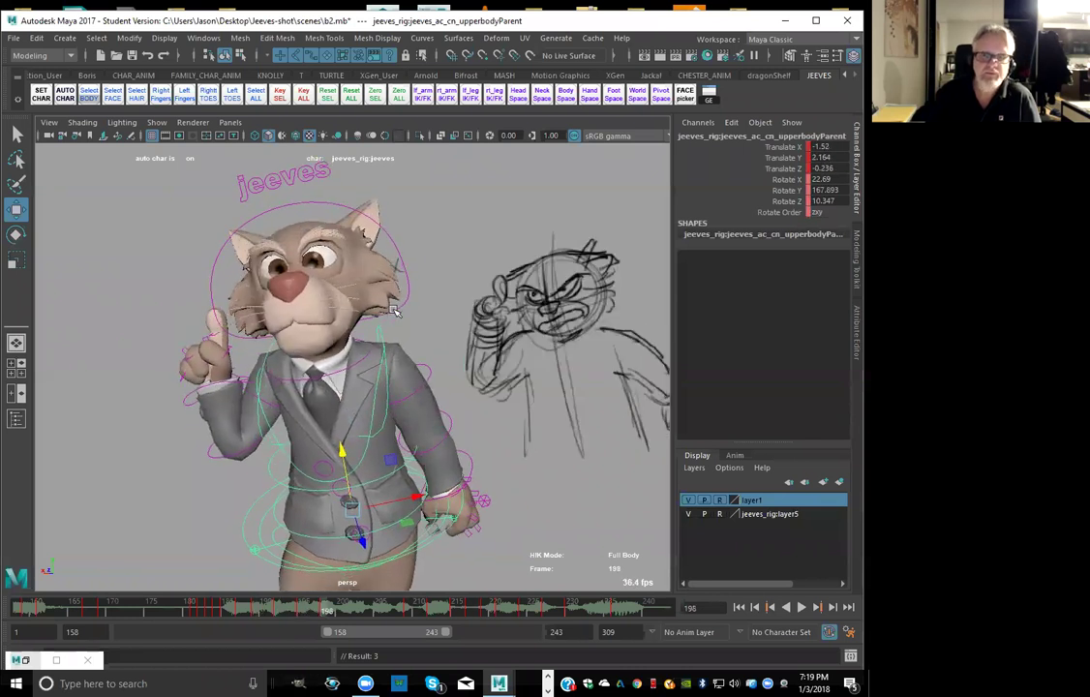
Tilt the head up at frame 198 to about Rotate X 7.4, Y 148.4, Z 10.6, stepping through the neighbouring frames
click(394, 307)
drag(302, 319, 303, 312)
key(comma)
key(alt+comma)
key(alt+comma)
key(alt+comma)
key(alt+comma)
key(alt+comma)
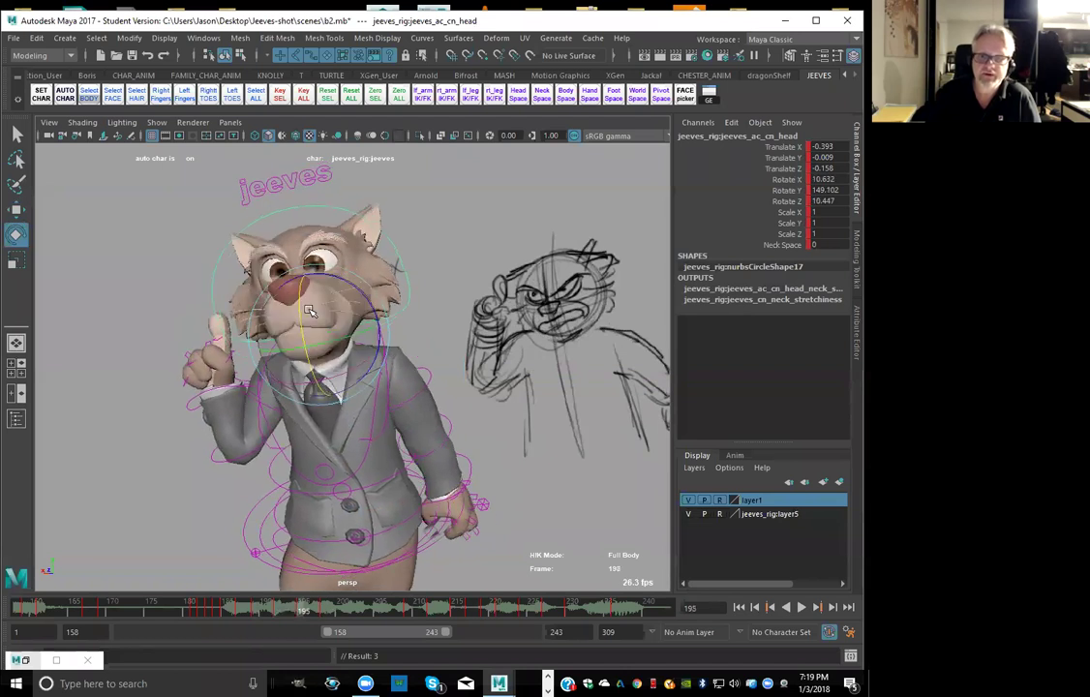
key(alt+period)
key(alt+period)
key(alt+period)
key(alt+period)
key(alt+period)
key(alt+period)
key(alt+period)
key(alt+period)
key(alt+period)
key(alt+period)
key(alt+period)
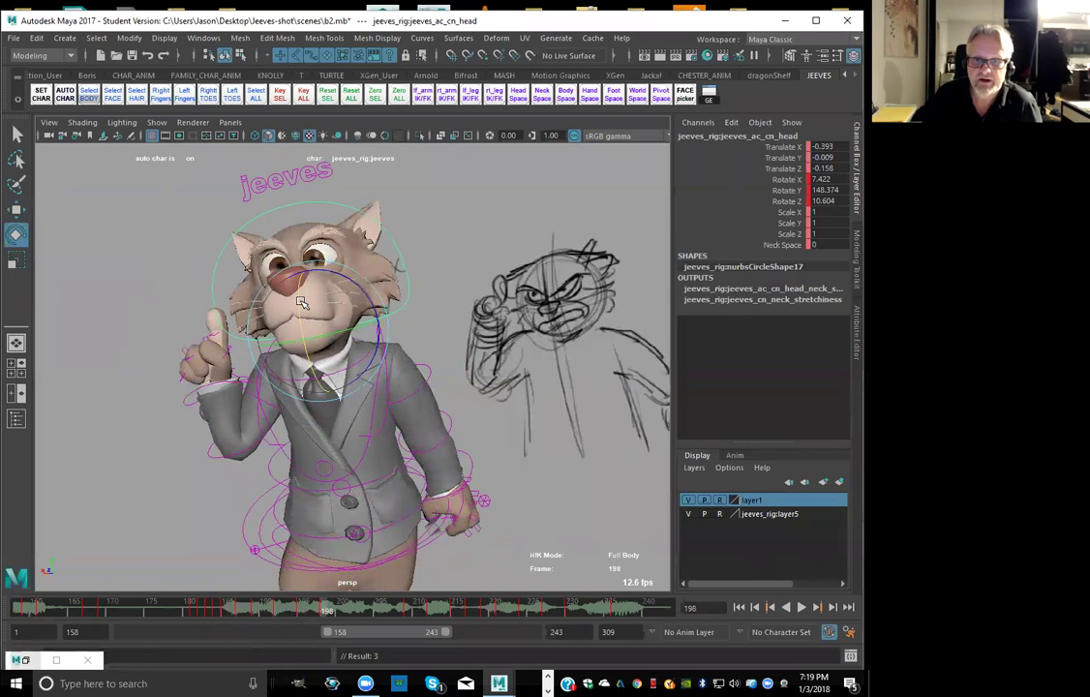
Ease the head tilt at frame 198 to about Rotate X 8.1, Y 148.5, Z 10.6 and compare it with frame 195
drag(302, 303, 339, 280)
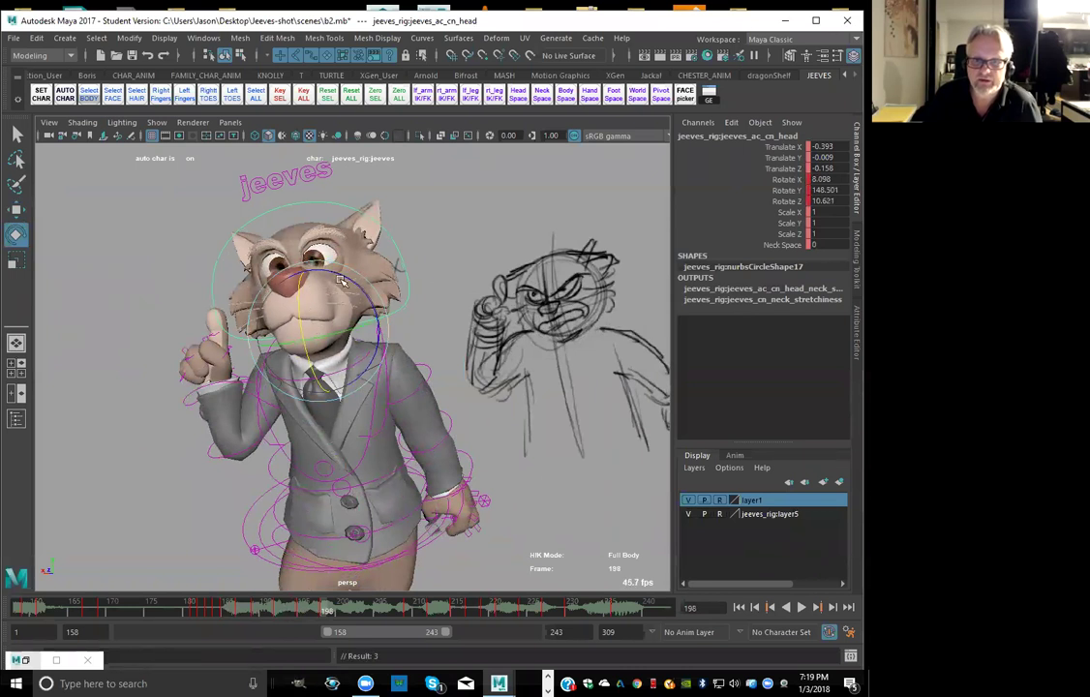
key(comma)
key(comma)
key(period)
key(comma)
key(period)
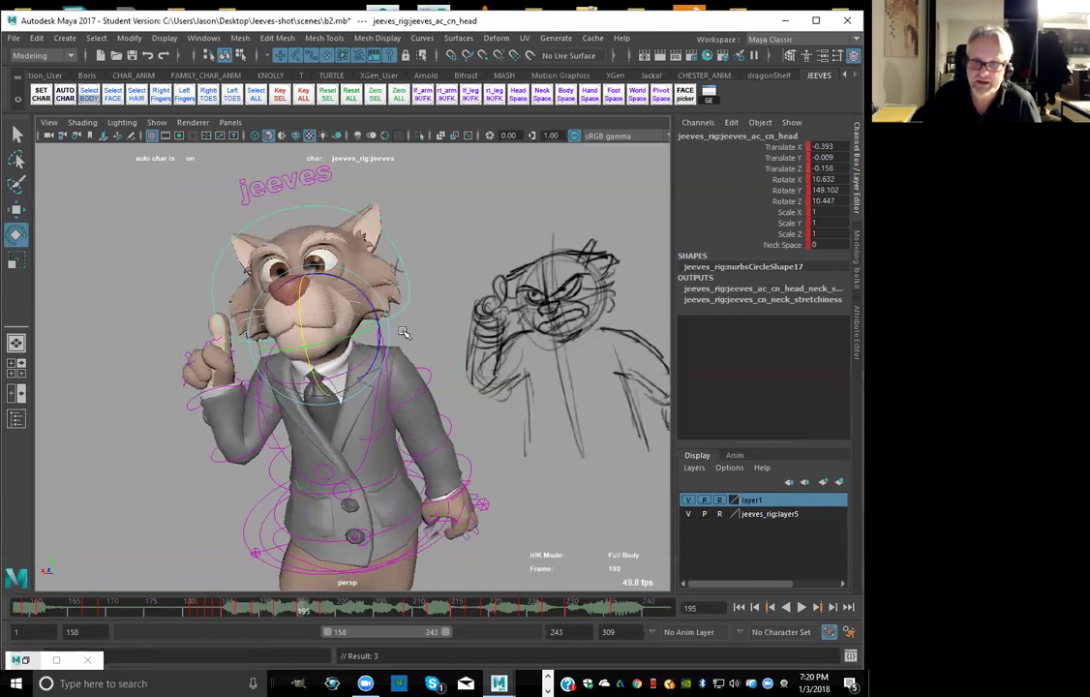
Step back and forth between frames 192 and 198 to examine how the head and body rise through the move
key(comma)
key(comma)
key(comma)
key(comma)
key(period)
key(period)
key(alt+period)
key(alt+period)
key(alt+period)
key(alt+period)
key(alt+period)
key(alt+period)
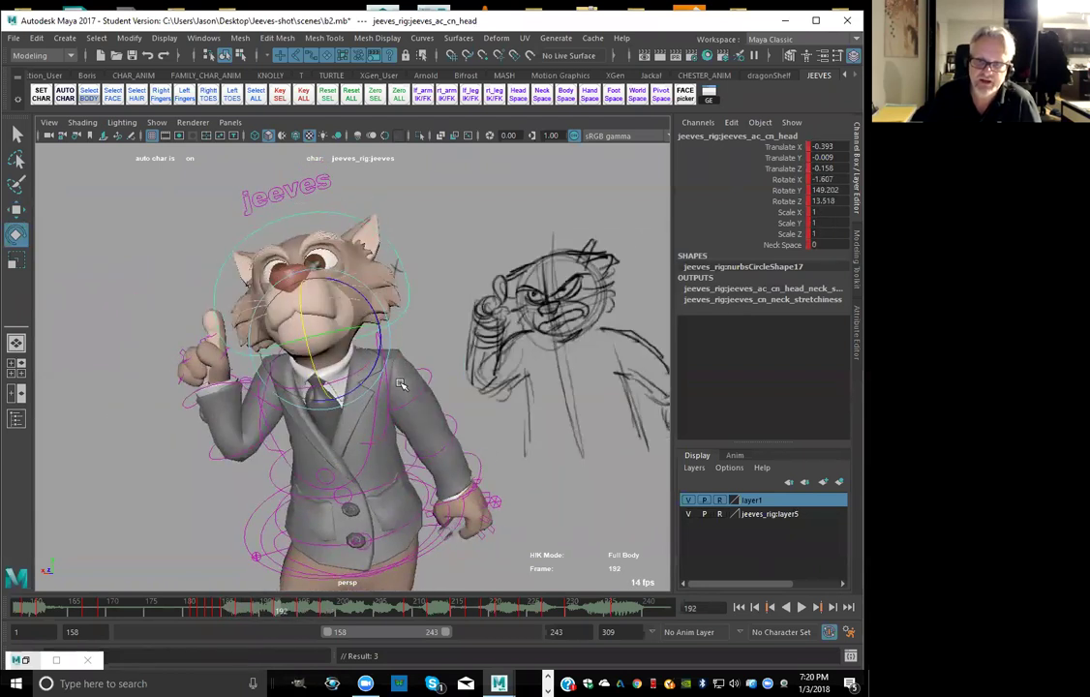
key(period)
key(period)
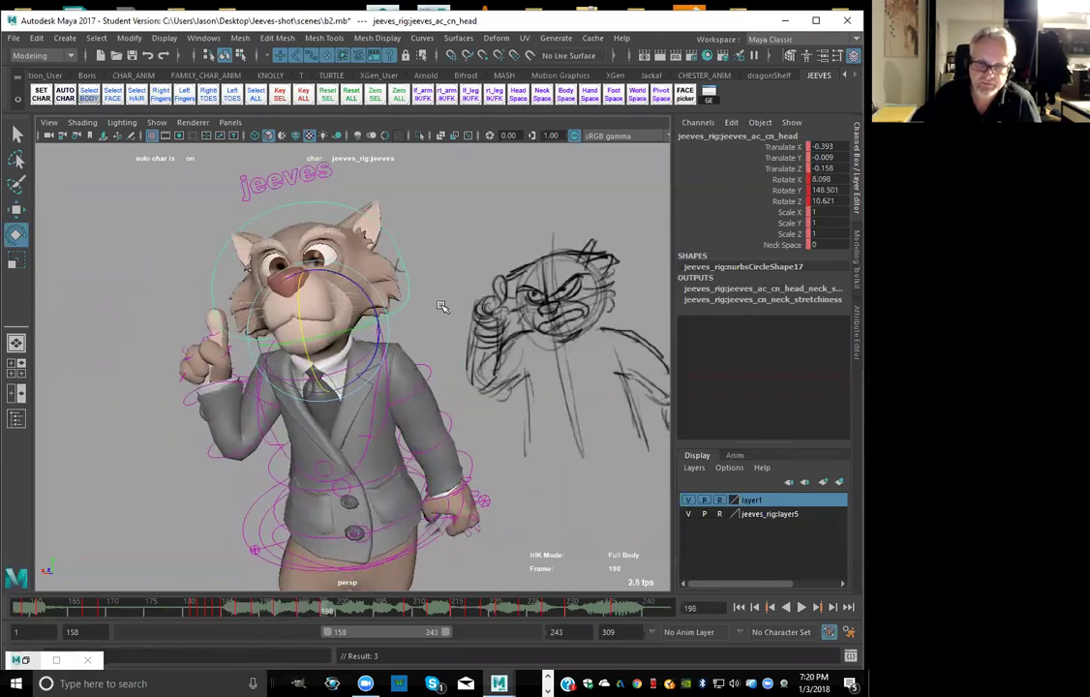
key(comma)
key(comma)
key(alt+period)
key(alt+period)
key(alt+period)
Rotate the right clavicle at frame 198 to about X -1.0, Y 10.1, Z 23.3 and deselect it
click(270, 373)
click(268, 352)
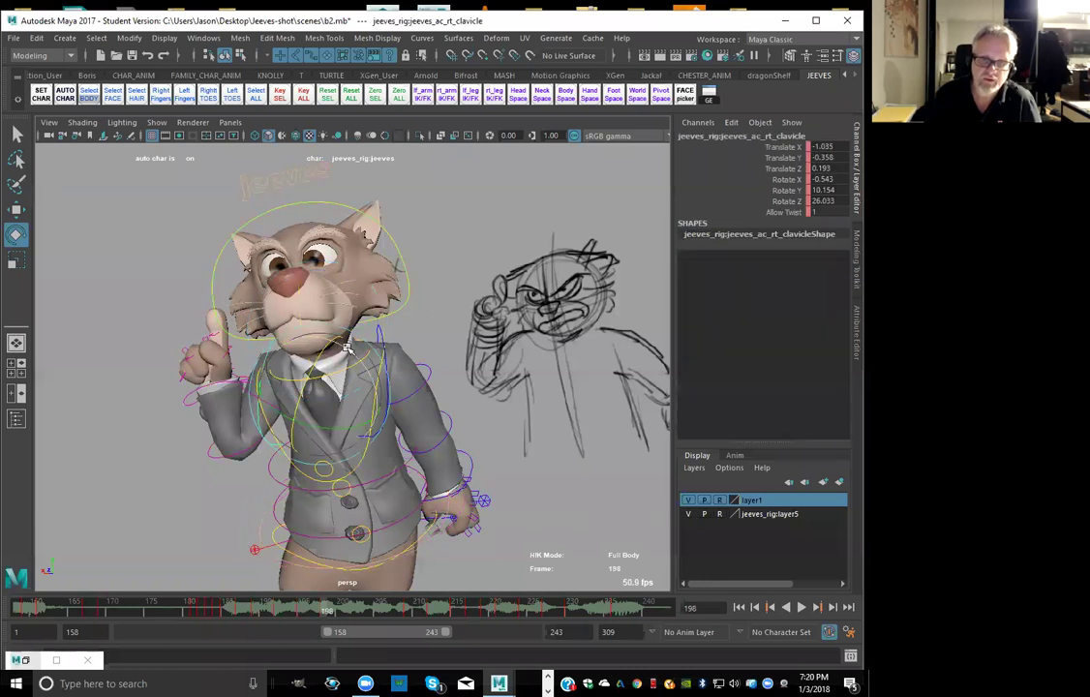
key(alt+comma)
key(alt+period)
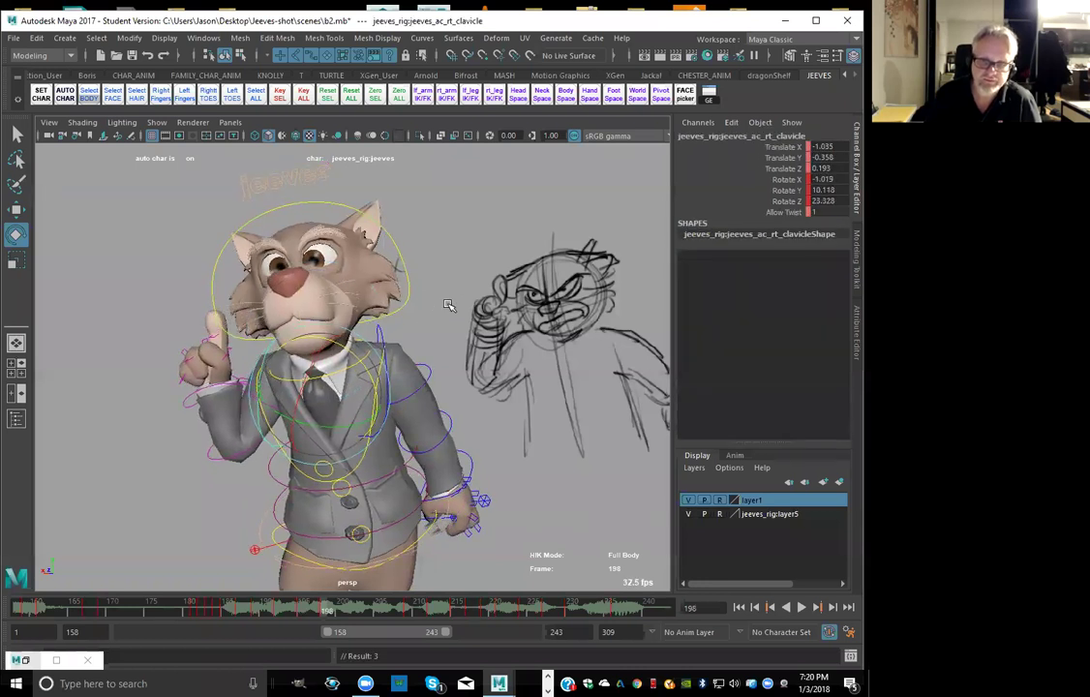
click(450, 305)
Rotate the right upper arm at frame 198 to about X -151.1, Y 86.1, Z -252.9, checking it against the earlier keys
click(240, 348)
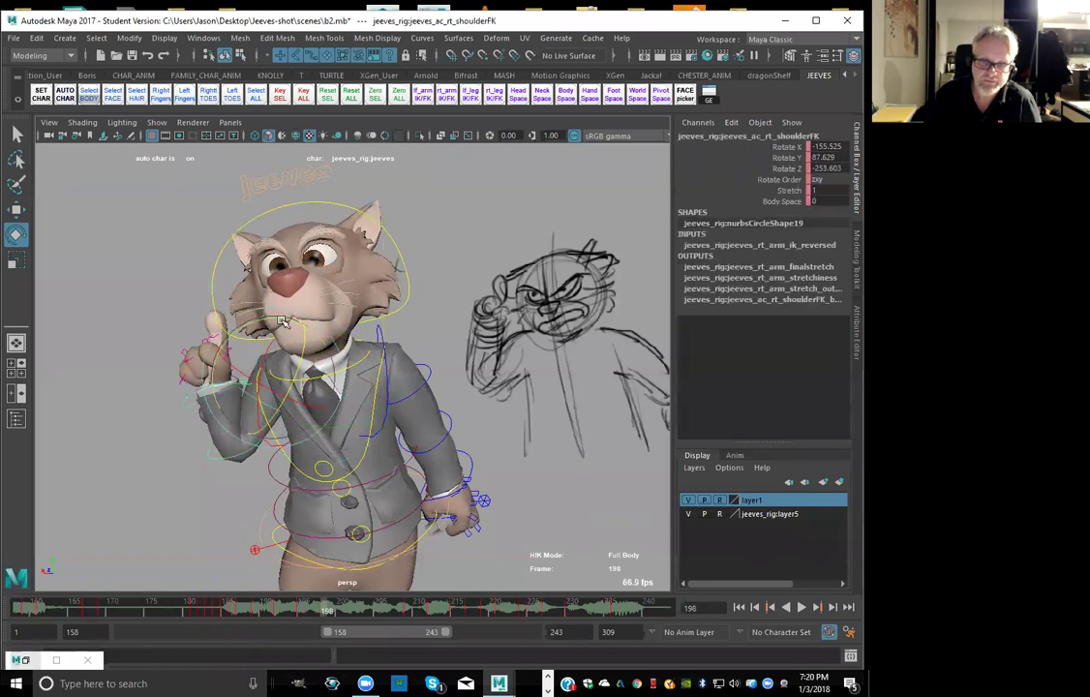
key(comma)
key(comma)
key(period)
key(period)
key(period)
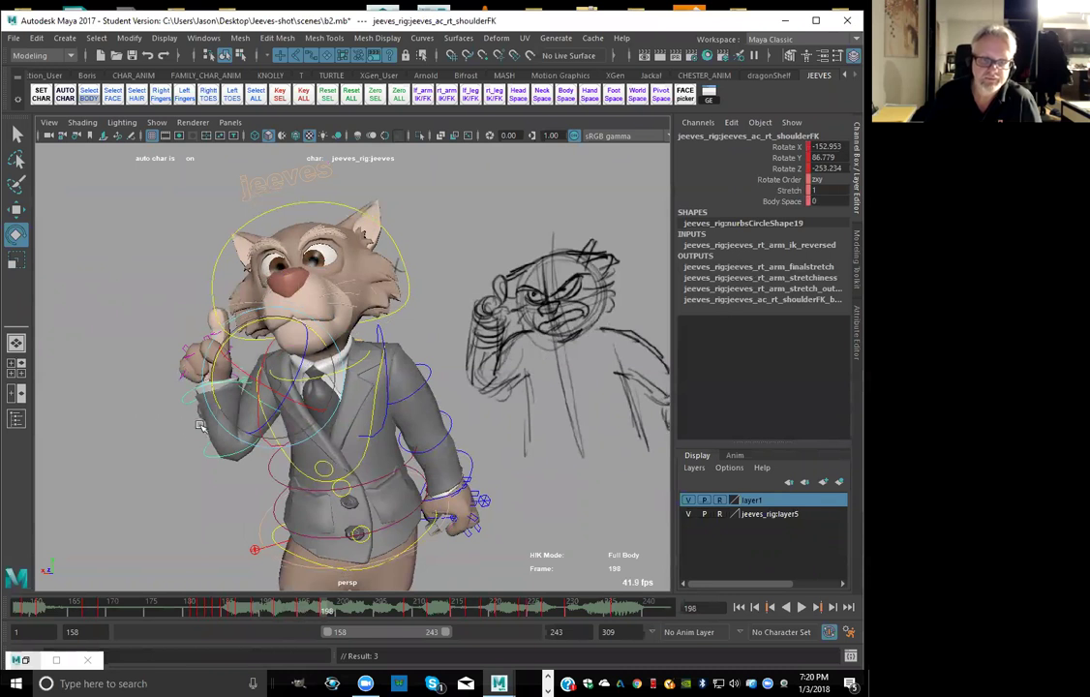
drag(248, 327, 252, 327)
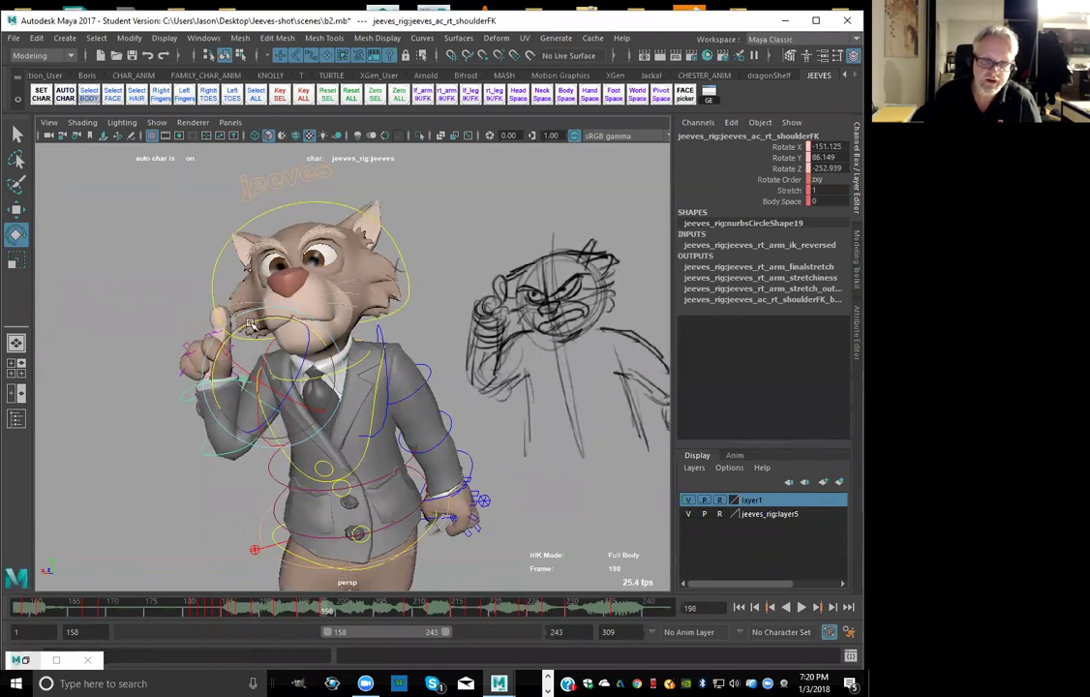
Open the right elbow slightly at frame 198 in two adjustments, keying each and comparing with the preceding keys
click(221, 392)
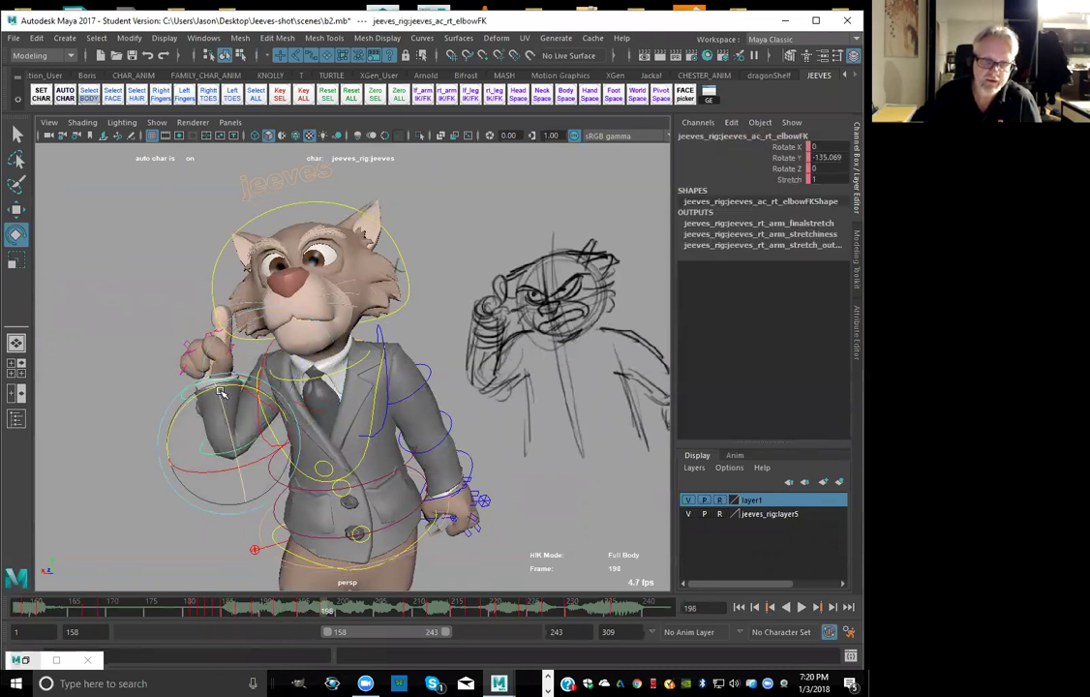
drag(228, 385, 226, 383)
key(s)
key(comma)
key(comma)
key(period)
key(period)
key(period)
drag(230, 385, 226, 383)
key(s)
key(comma)
key(comma)
key(period)
key(period)
key(period)
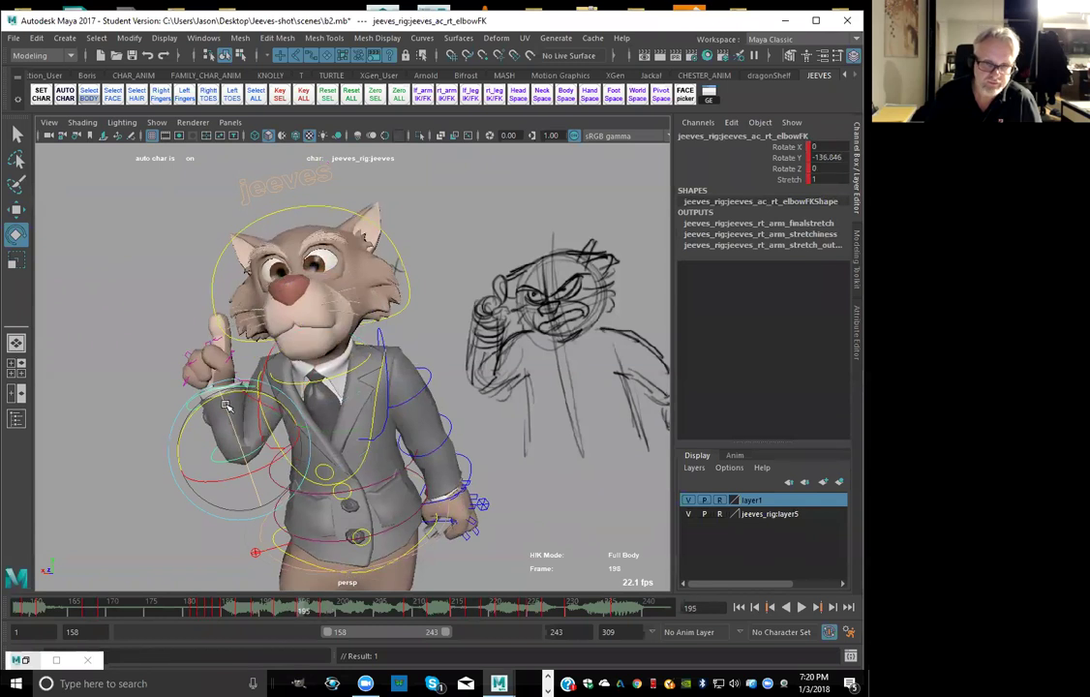
Step through the key poses from frame 192 to frame 230 and back to examine the crouch and raised-finger action
key(period)
key(period)
key(period)
key(period)
key(period)
key(period)
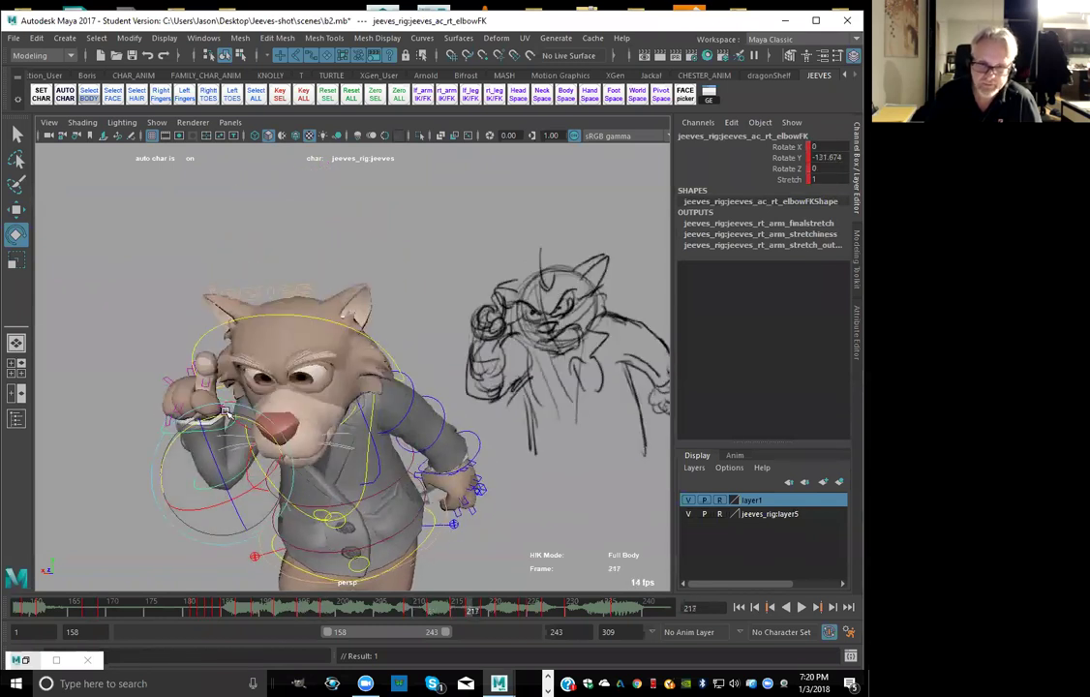
key(comma)
key(comma)
key(comma)
key(comma)
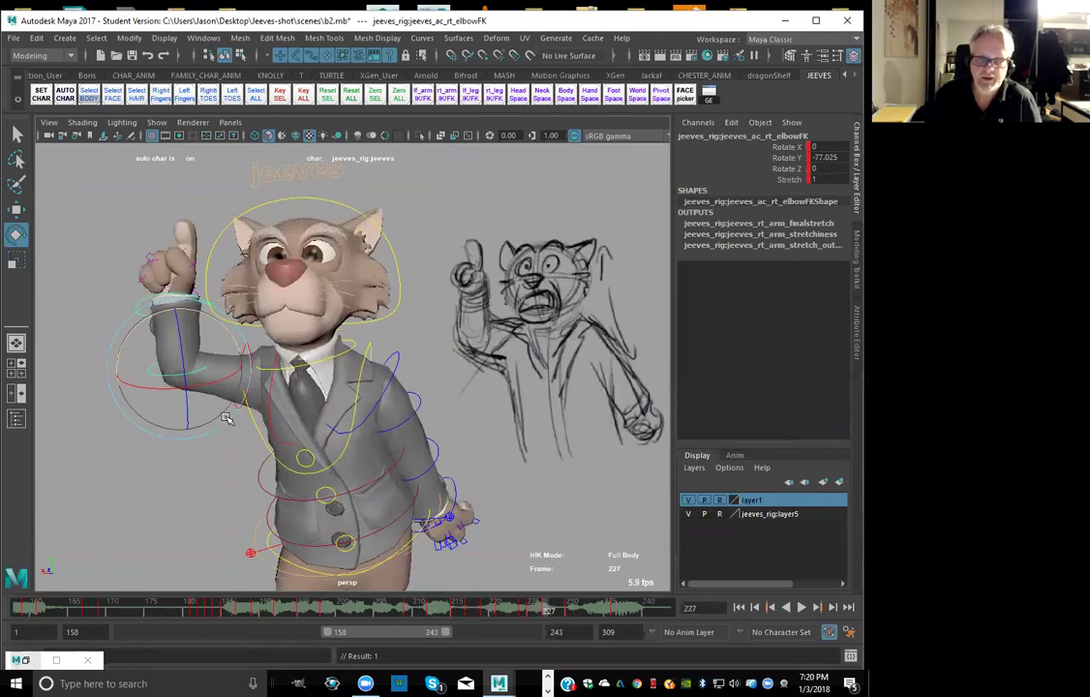
key(comma)
key(comma)
key(comma)
key(period)
key(period)
key(period)
key(period)
key(comma)
key(comma)
key(comma)
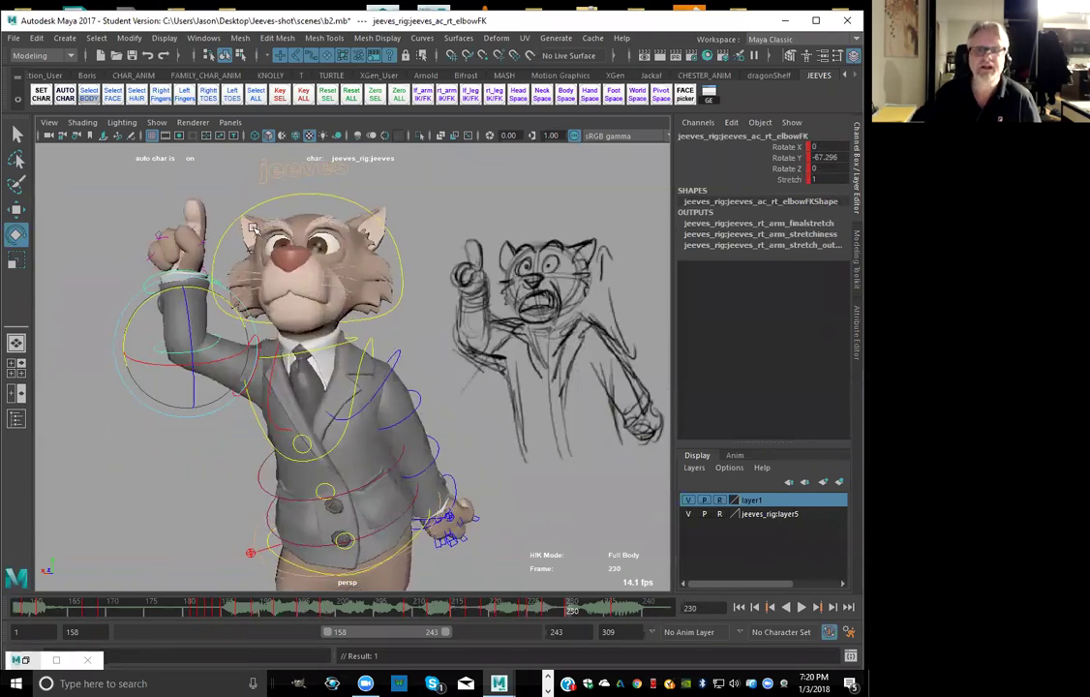
key(period)
key(period)
key(period)
key(period)
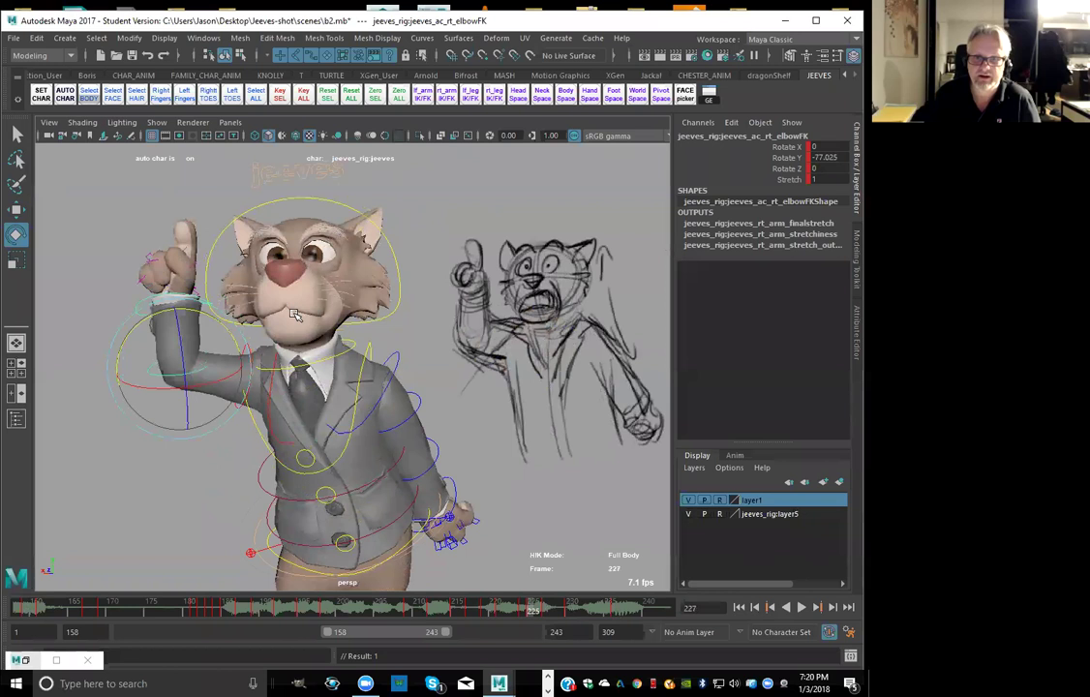
key(comma)
key(comma)
key(comma)
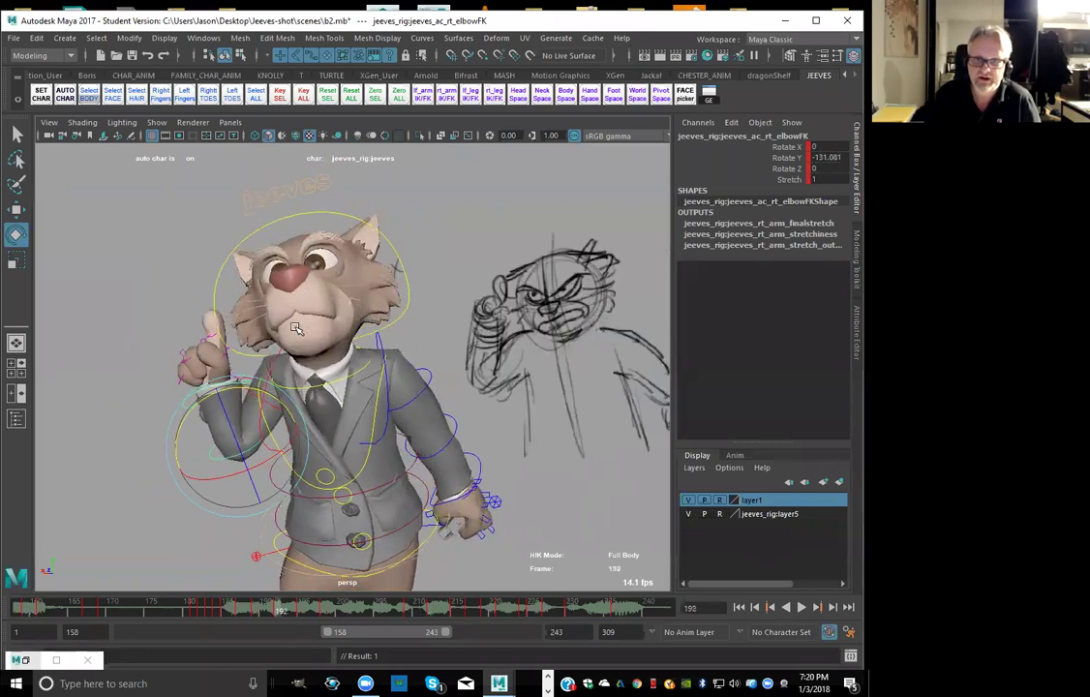
Bend the right elbow at frame 198 a little more, to about Rotate Y -132.7
key(period)
key(period)
key(period)
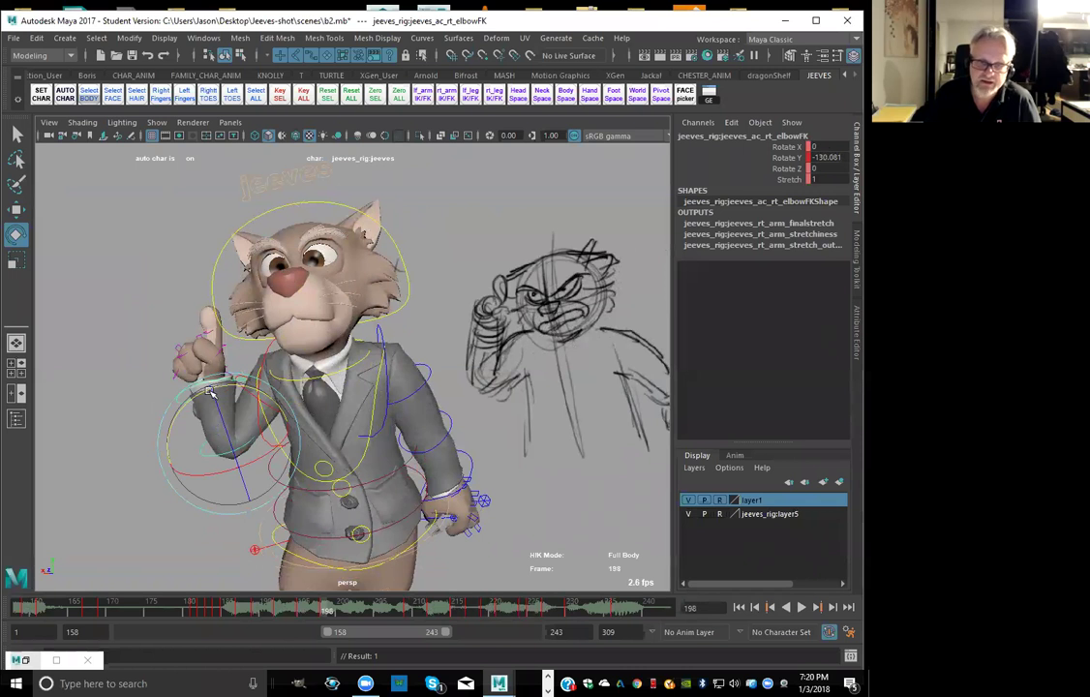
drag(232, 381, 233, 381)
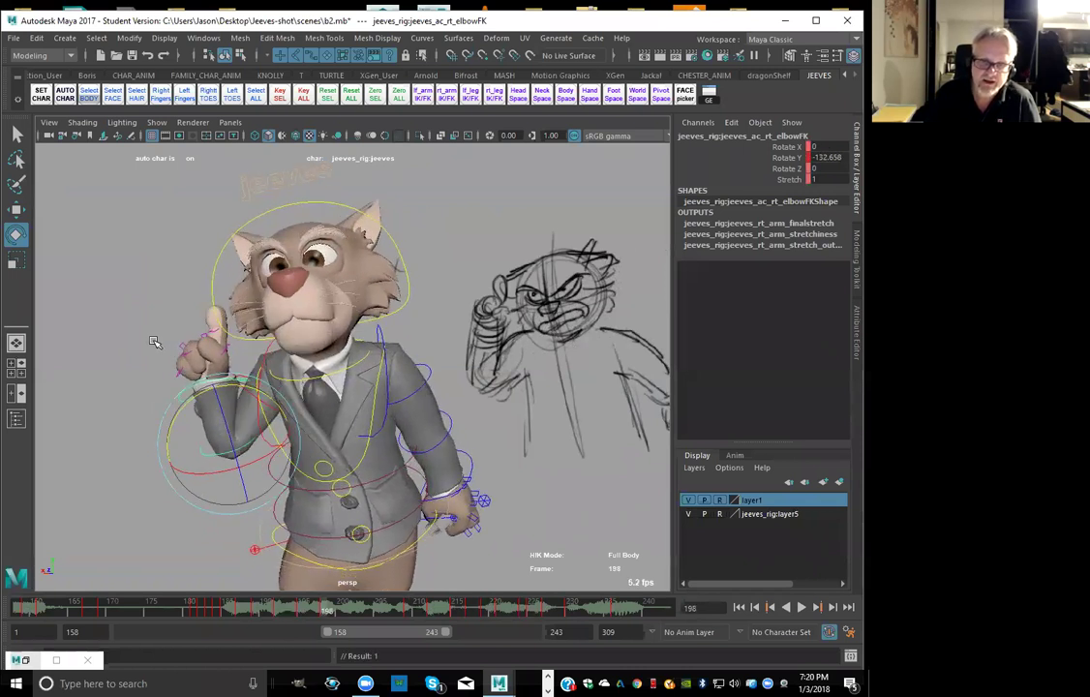
Adjust the right clavicle at frame 198 to about Rotate X -1.4, Y 10.1, Z 21.2, key it and compare with the preceding keys
click(122, 316)
click(232, 334)
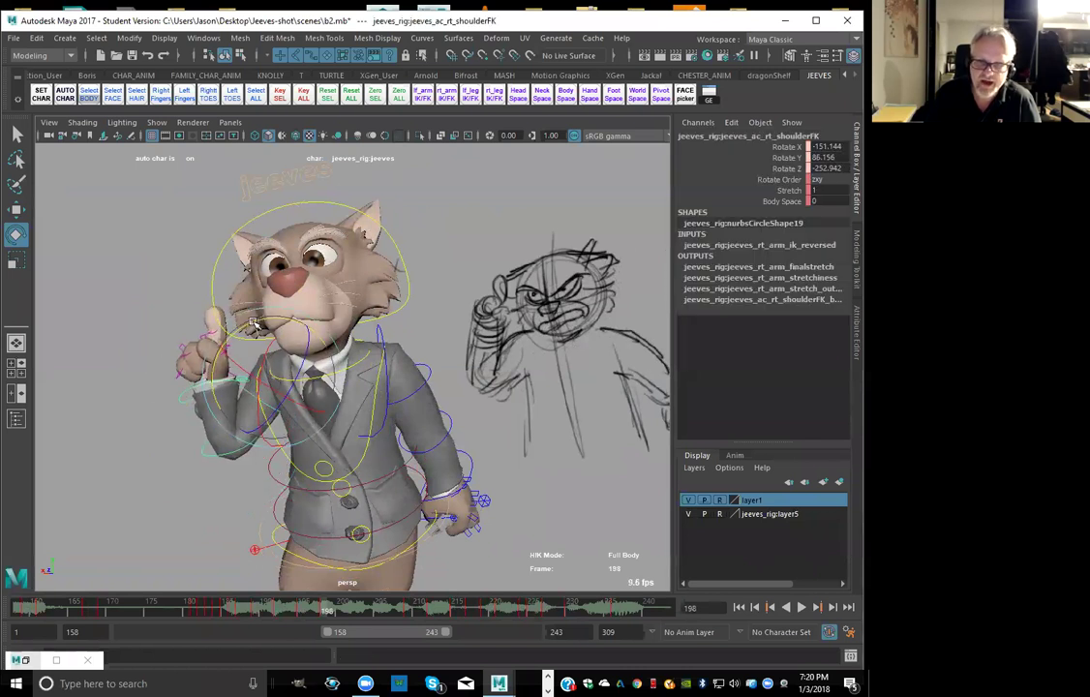
click(122, 365)
click(306, 334)
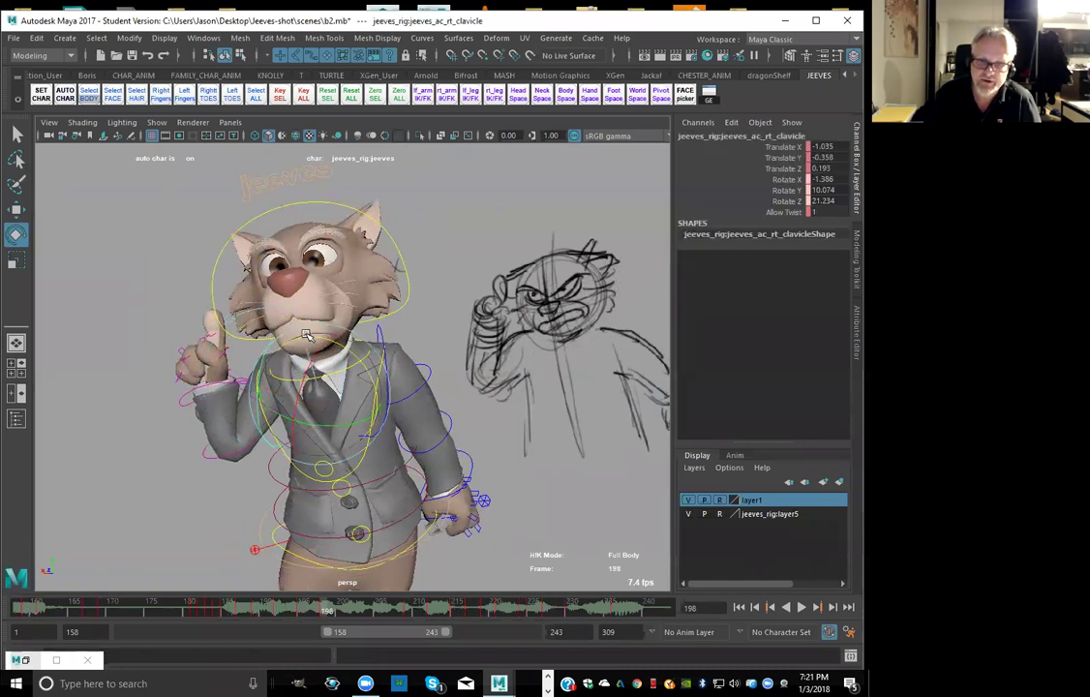
key(s)
key(comma)
key(comma)
key(period)
key(period)
click(451, 205)
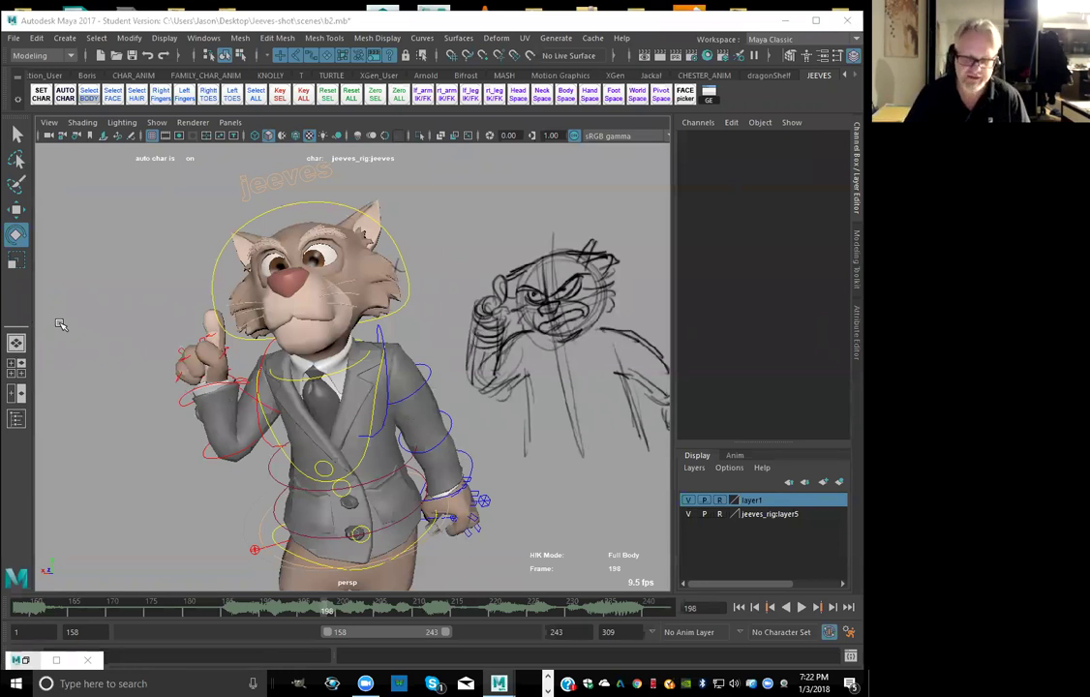
Examine the head's key poses between frames 187 and 198, stepping through, scrubbing and playing back the swing
click(403, 302)
key(comma)
key(comma)
key(period)
key(period)
key(period)
key(comma)
key(period)
key(comma)
key(comma)
key(comma)
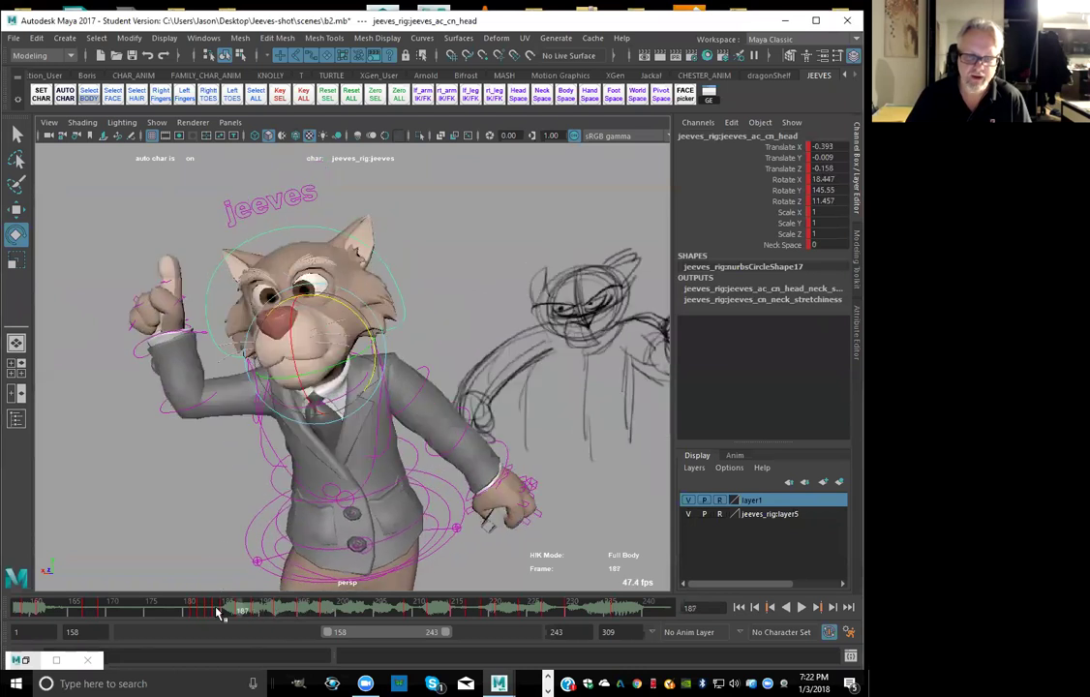
key(period)
key(period)
drag(224, 614, 336, 612)
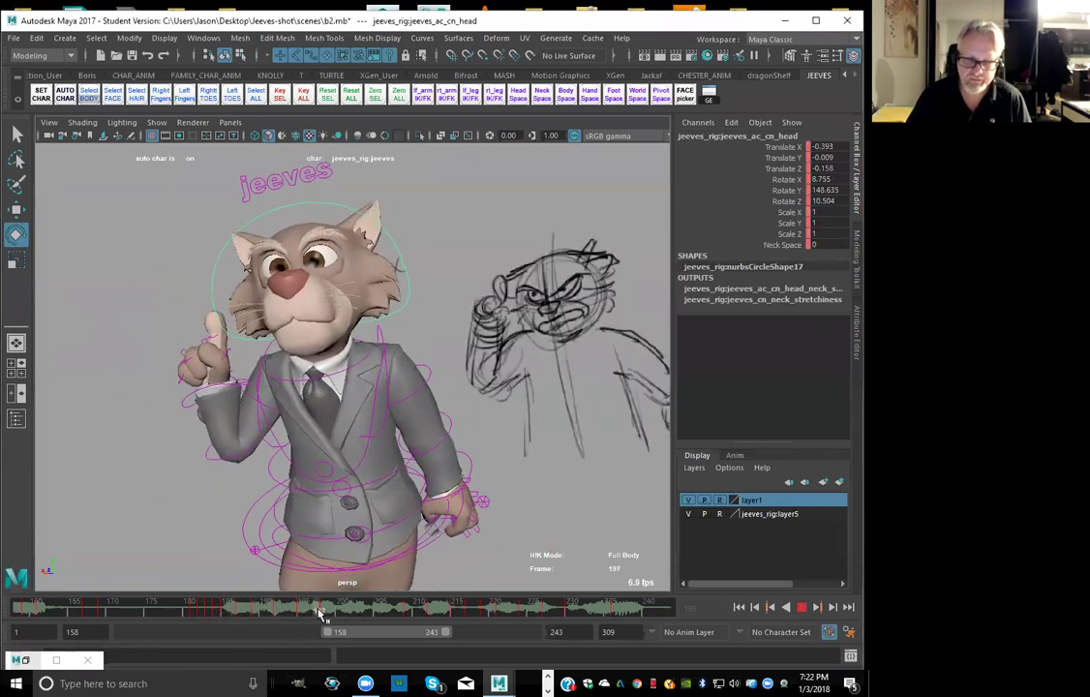
key(alt+v)
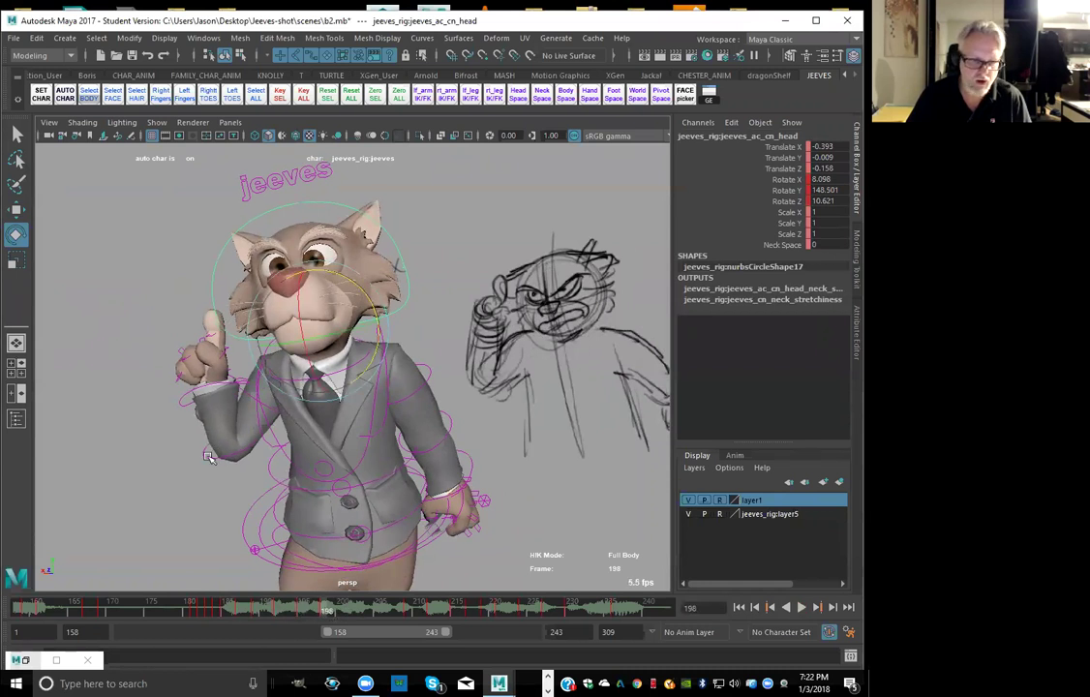
Bend the right elbow at frame 198 to about Rotate Y -135.2 and rotate the right upper arm slightly
click(255, 391)
drag(255, 391, 258, 398)
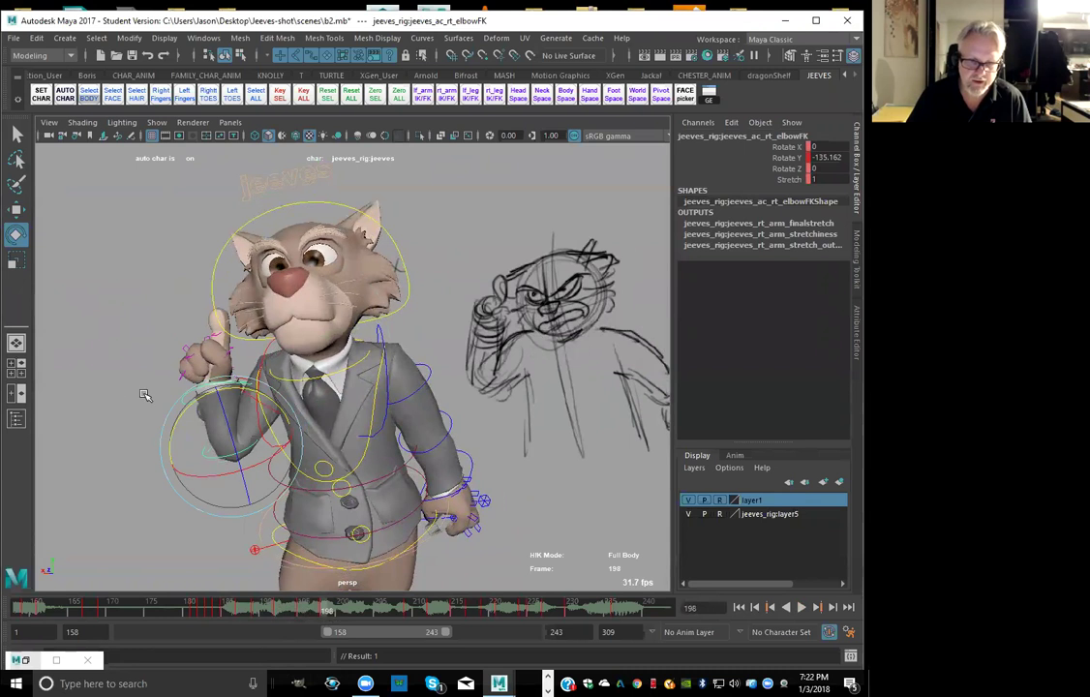
click(229, 391)
click(250, 399)
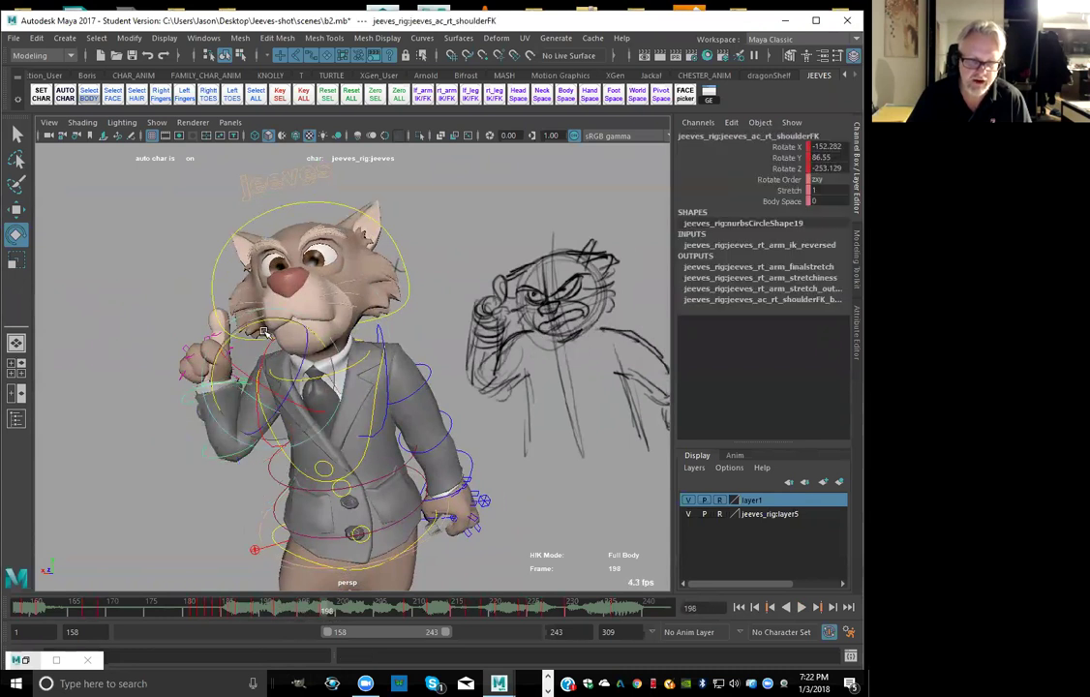
middle_drag(262, 332, 260, 326)
click(141, 401)
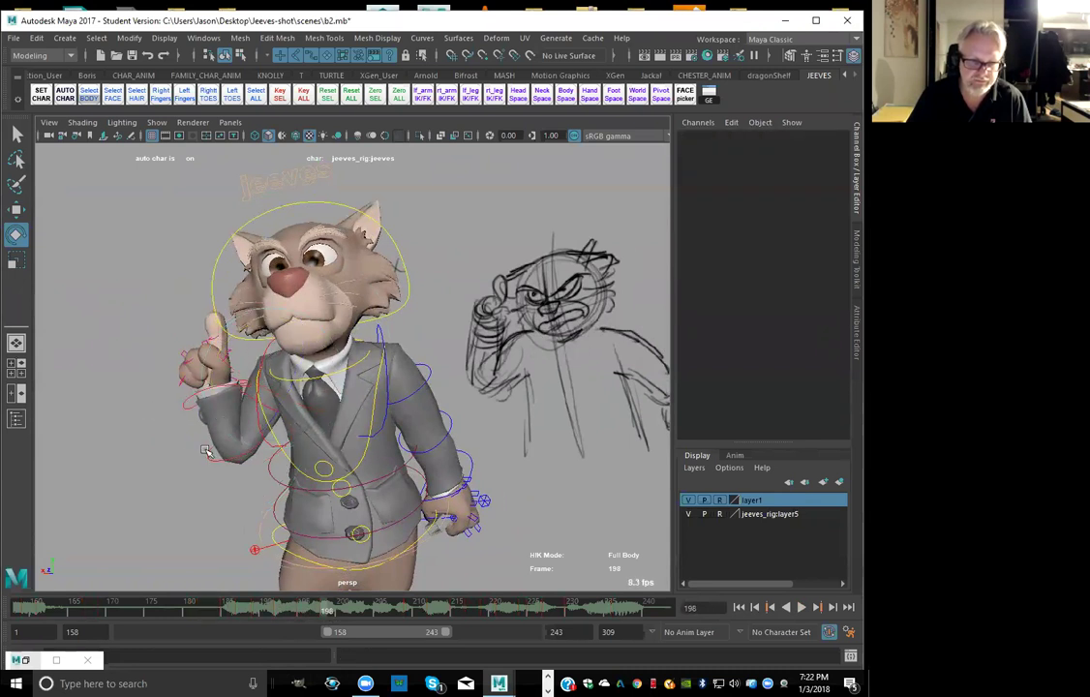
Refine the right elbow's bend at frame 198 and compare the arm pose with the neighbouring keys
click(240, 390)
drag(242, 389, 239, 390)
key(comma)
key(comma)
key(period)
key(period)
key(period)
key(comma)
key(comma)
key(period)
key(comma)
key(period)
click(88, 384)
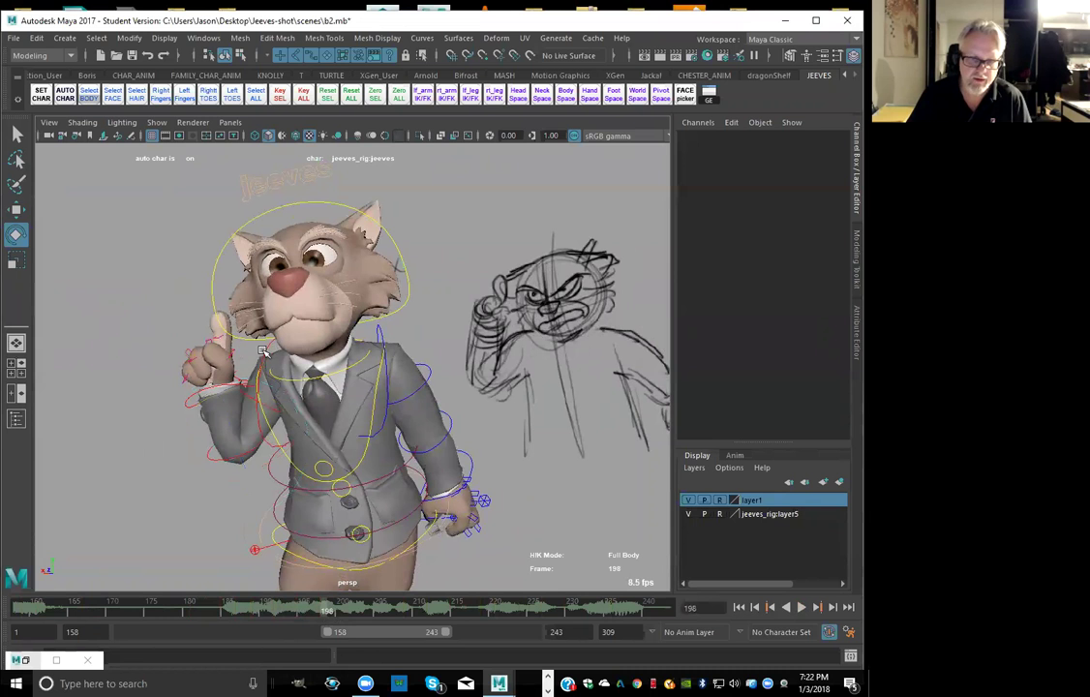
Rotate the right clavicle at frame 198 to about X -0.5, Y 10.2, Z 26.5, comparing it with the neighbouring keys
click(261, 351)
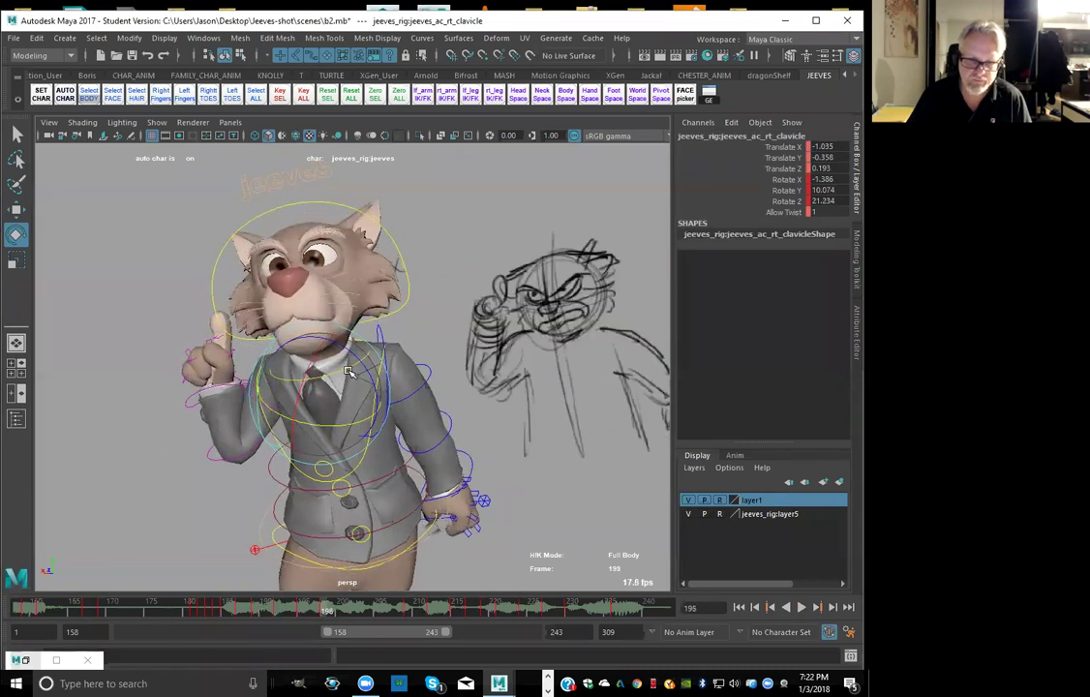
drag(352, 362, 350, 357)
key(comma)
key(period)
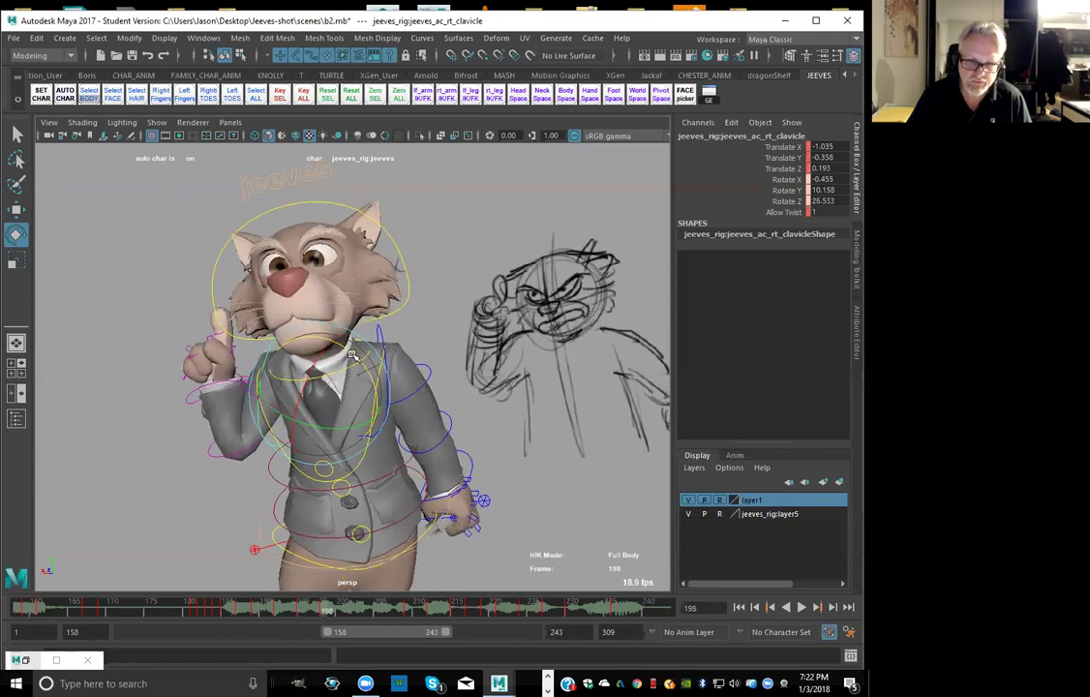
key(comma)
key(comma)
key(period)
key(period)
key(period)
key(comma)
key(comma)
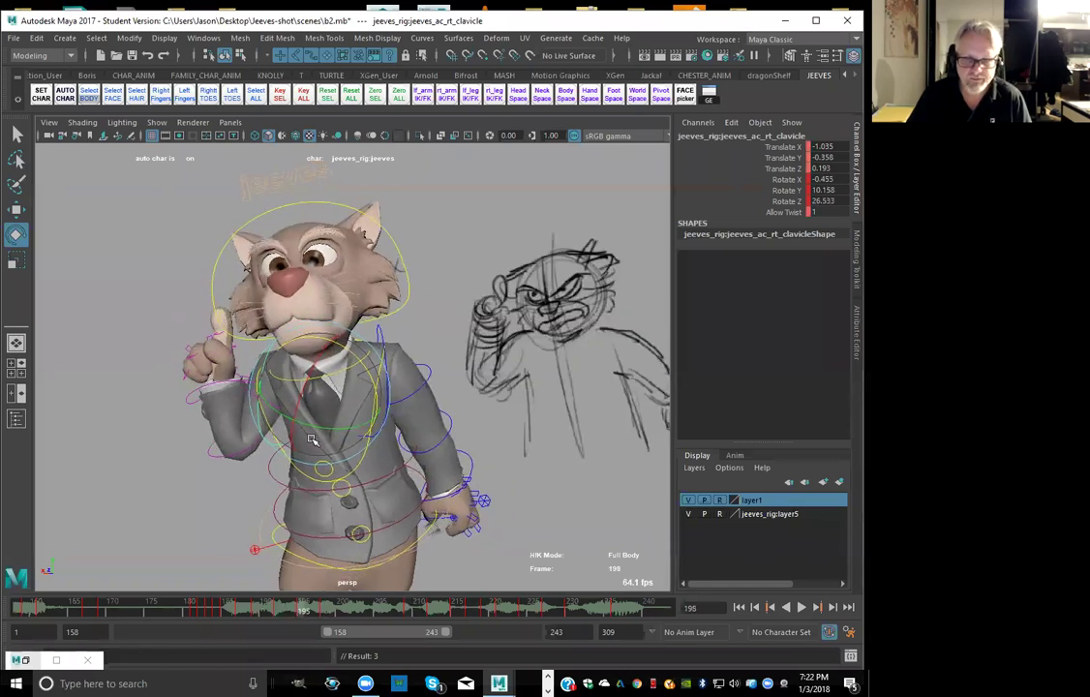
Play back the swing and step through the keys around frame 198 to examine the arm's settle
key(alt+v)
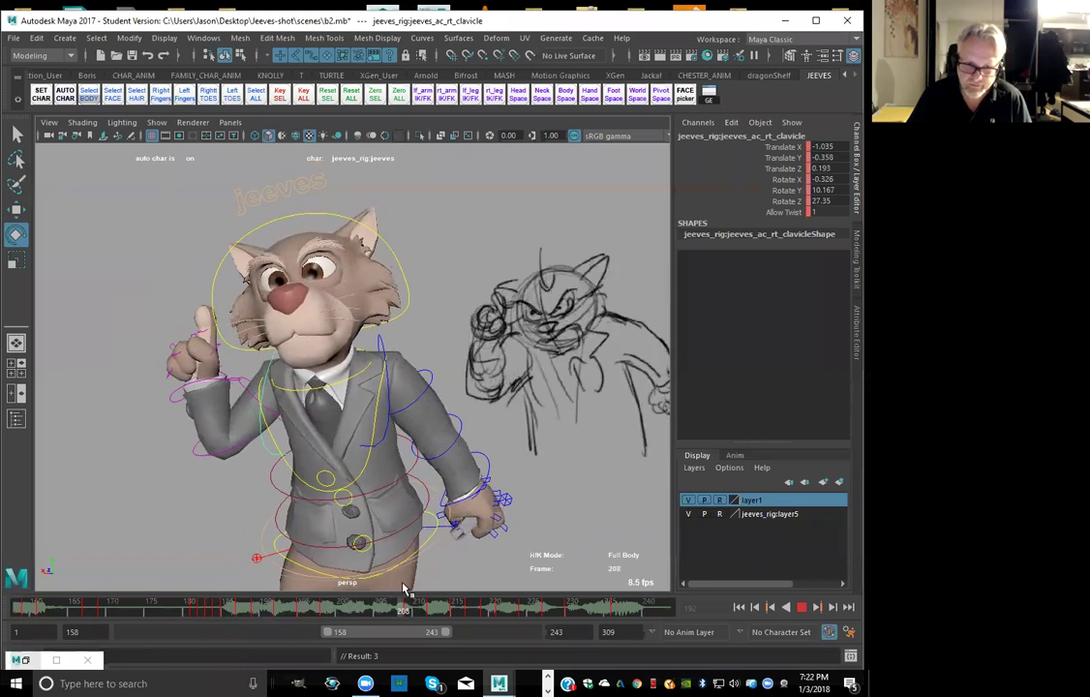
key(alt+v)
key(comma)
key(period)
key(comma)
key(period)
key(period)
key(comma)
key(period)
key(period)
key(period)
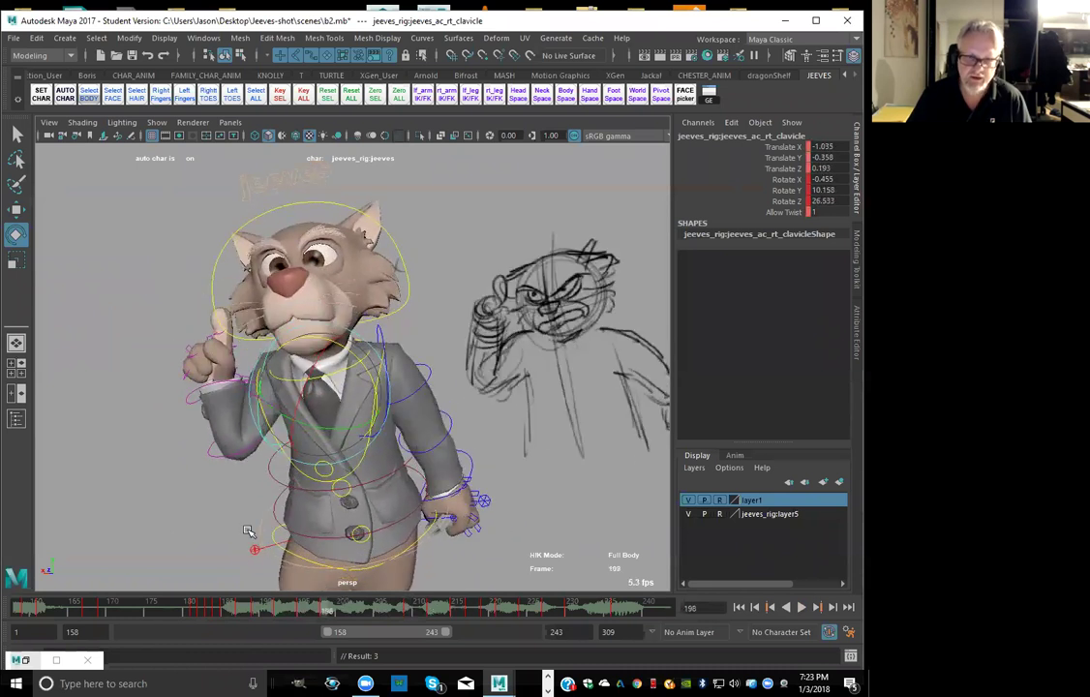
Select all of Jeeves's controls, key the pose at frame 198 and play back the result
click(89, 94)
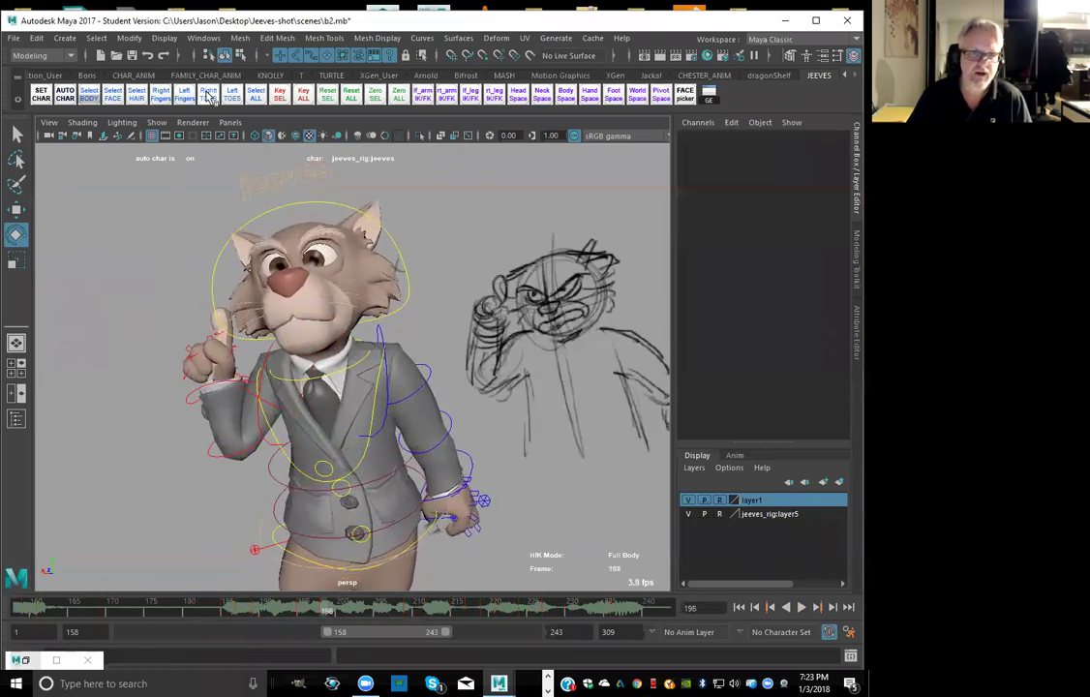
drag(337, 618, 331, 616)
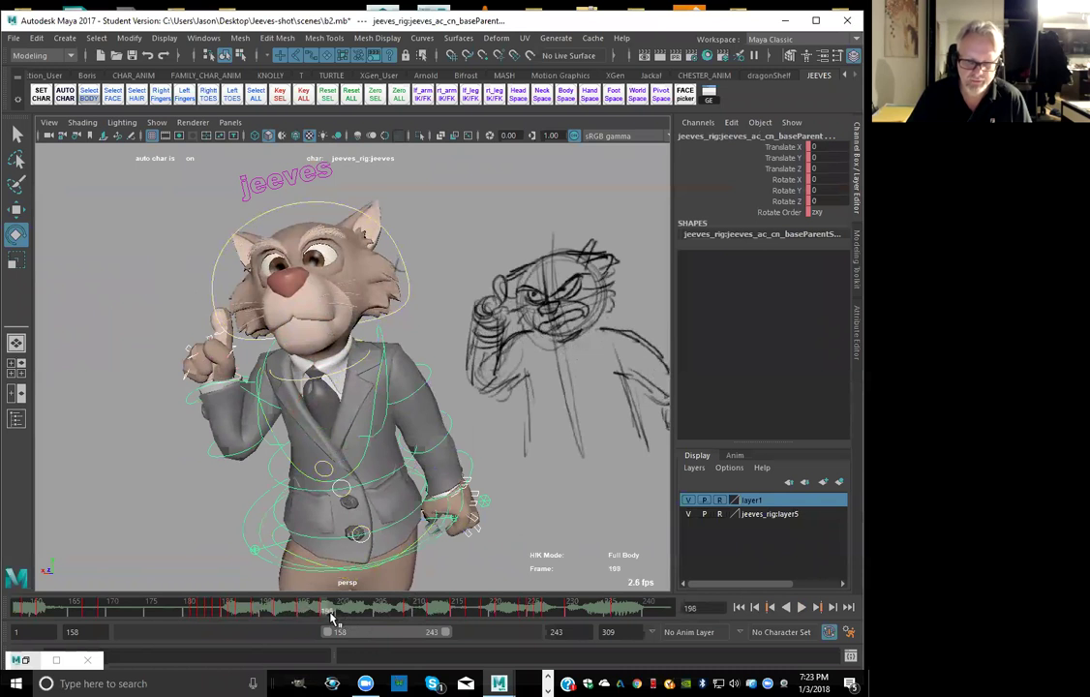
key(period)
key(comma)
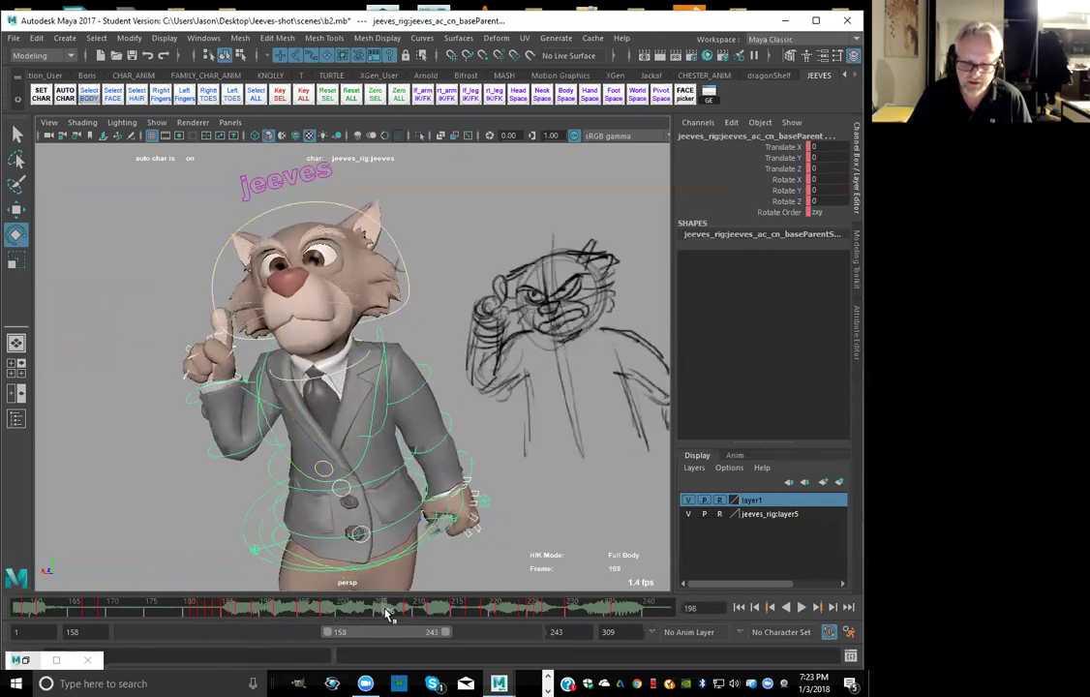
key(s)
key(comma)
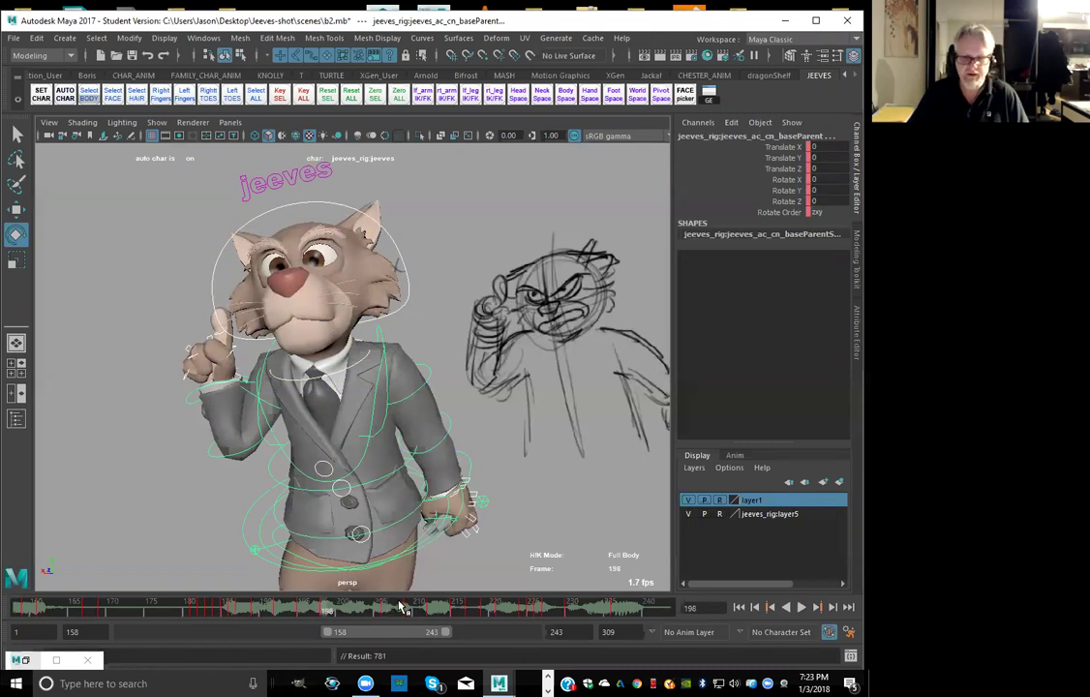
key(period)
key(alt+v)
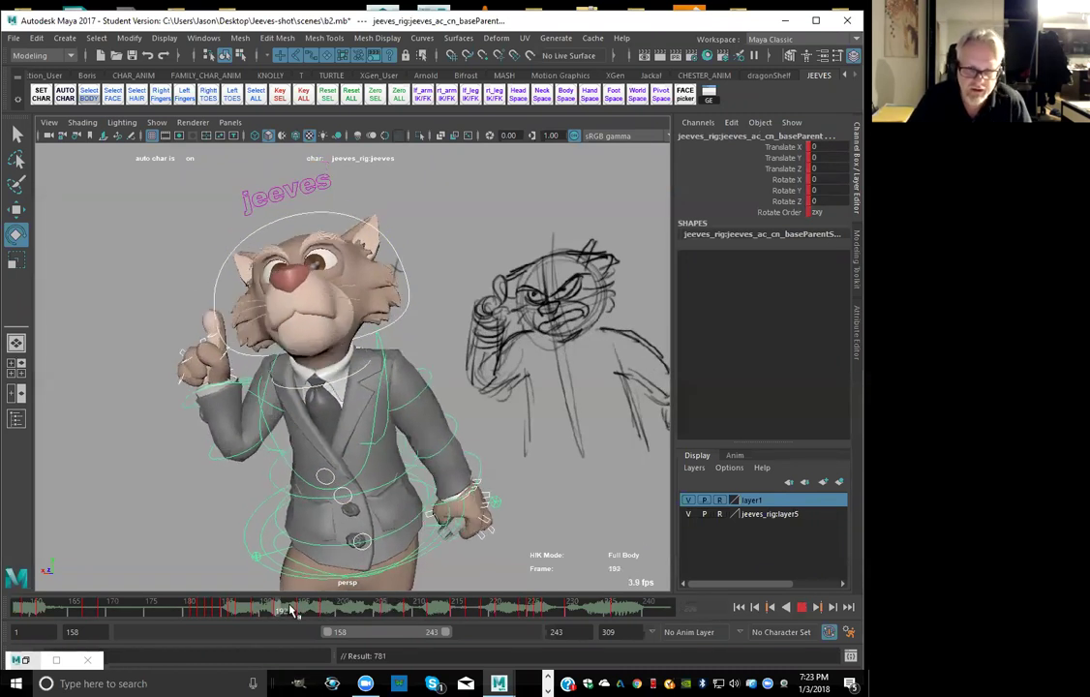
Shift the pose key near frame 212 earlier to about frame 209, checking the action against frame 198
drag(396, 619, 433, 618)
key(comma)
key(period)
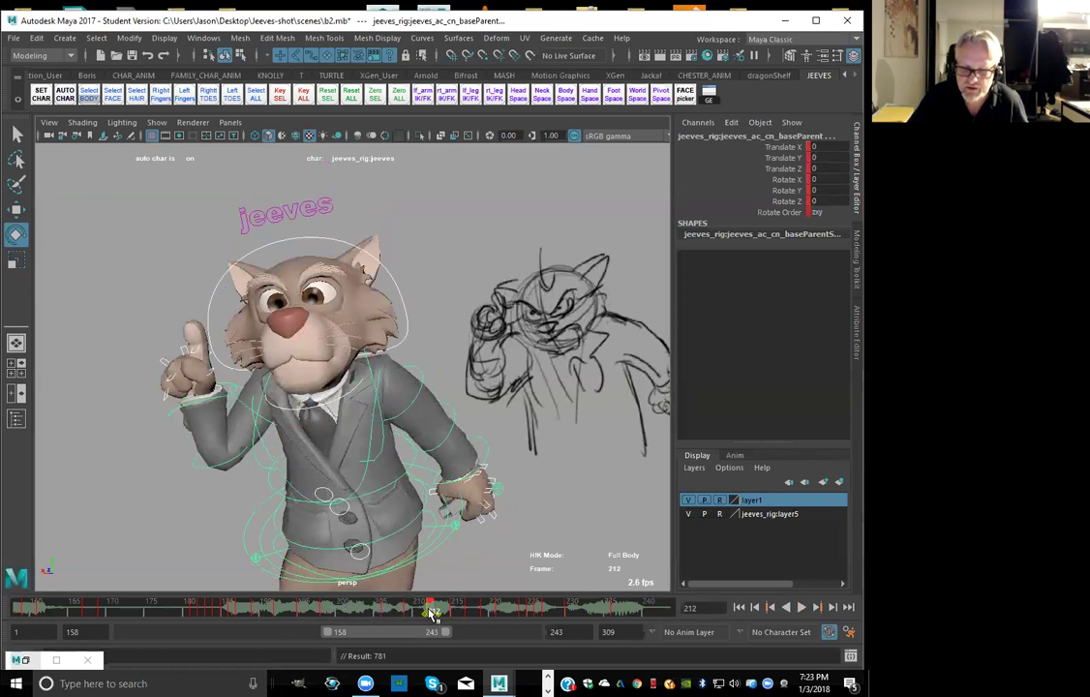
mouse_move(433, 615)
mouse_down()
mouse_move(411, 613)
mouse_move(419, 609)
mouse_up()
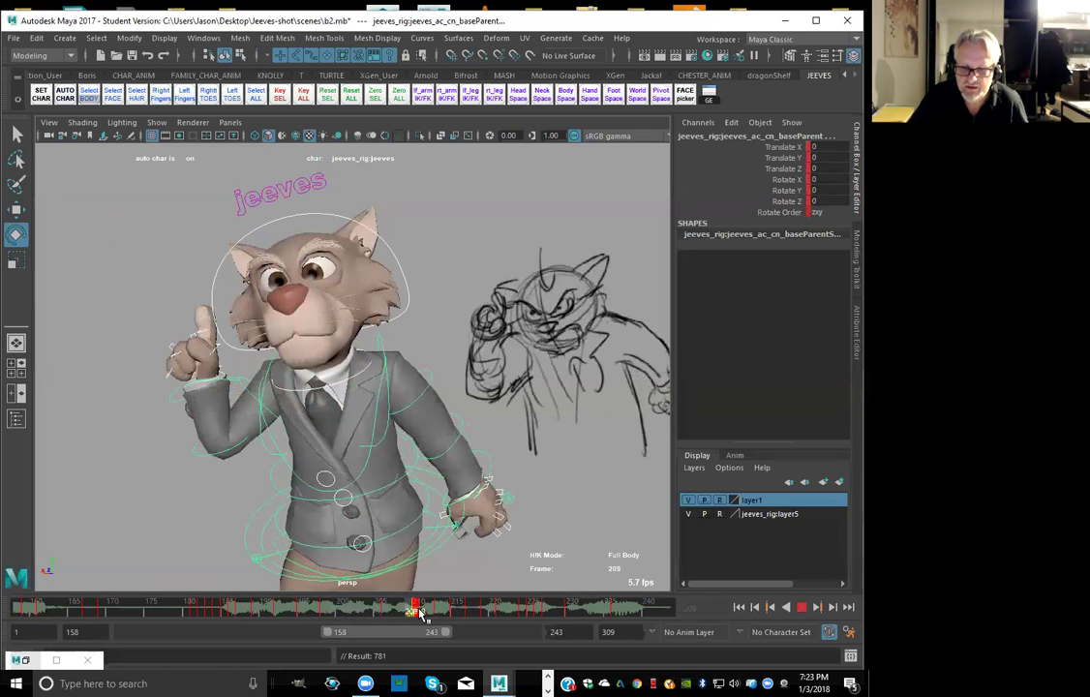
click(386, 614)
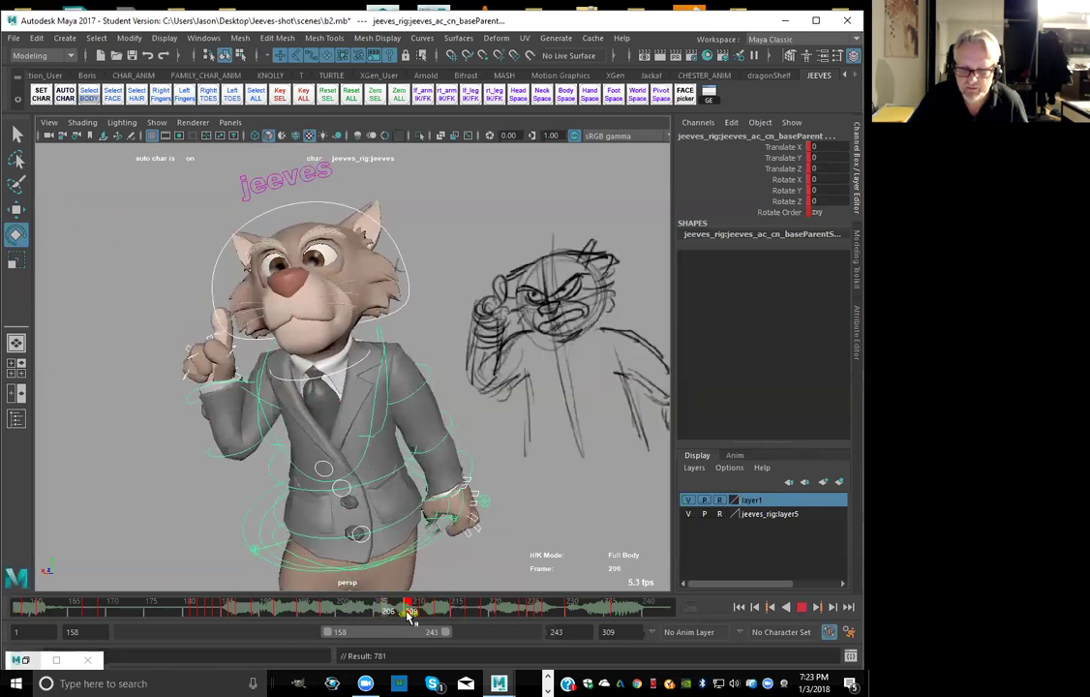
click(327, 612)
key(comma)
key(comma)
key(period)
key(period)
key(comma)
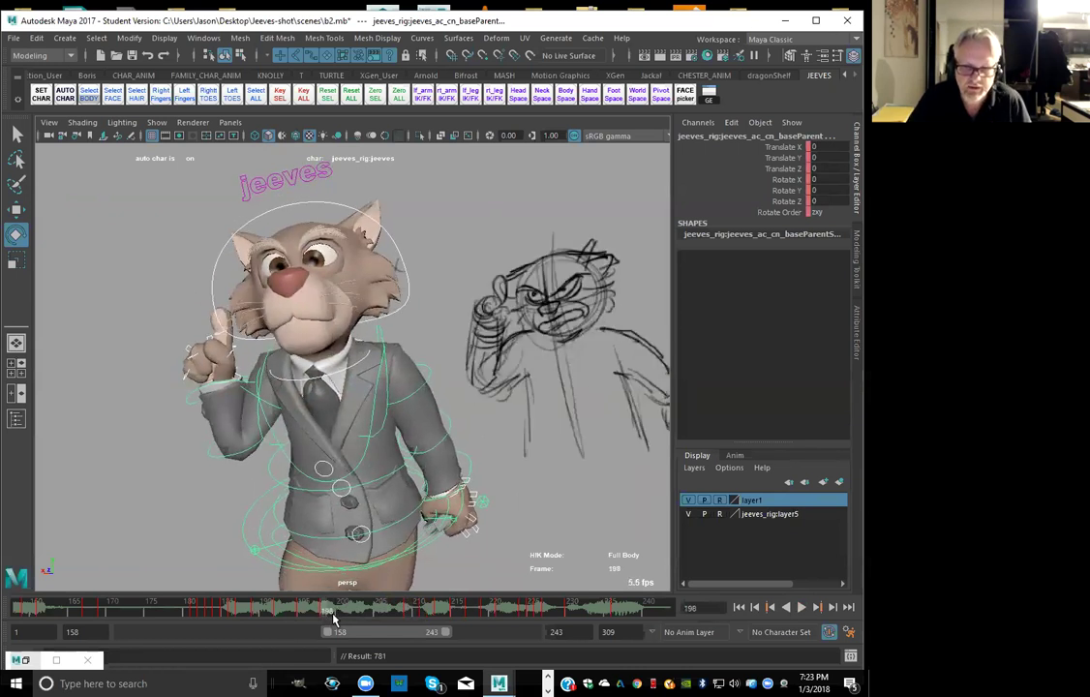
Copy the full-body pose from frame 198 to frame 209 to form a hold, and scrub through it
mouse_move(330, 614)
mouse_down()
mouse_move(406, 615)
mouse_move(366, 616)
mouse_move(395, 626)
mouse_up()
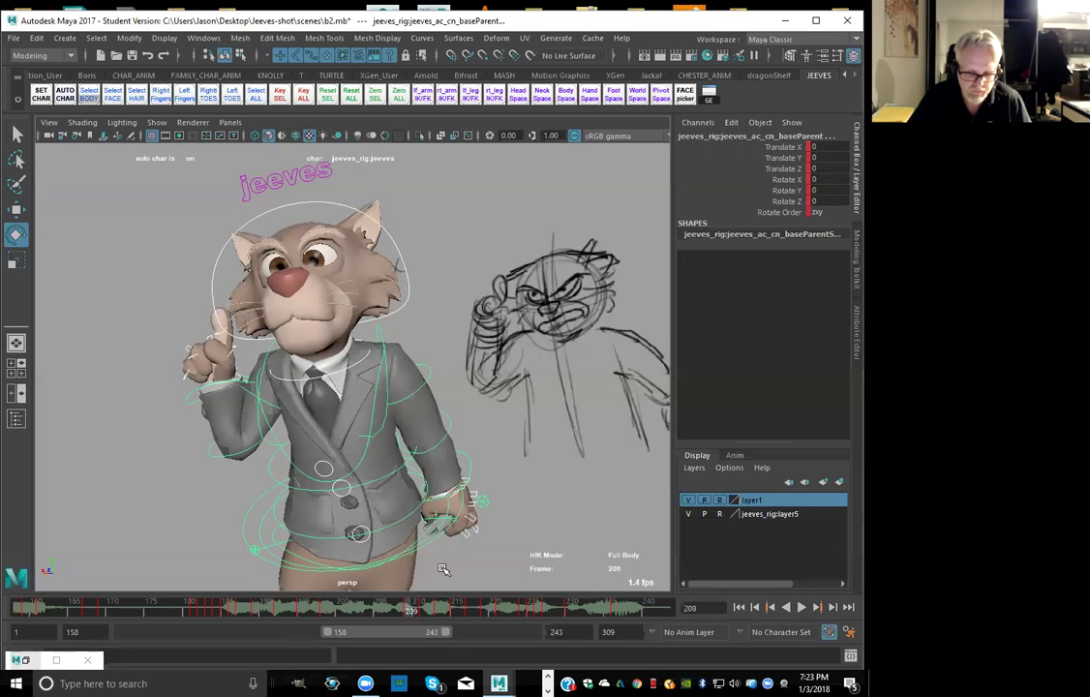
key(alt+period)
key(alt+comma)
key(alt+period)
mouse_move(327, 614)
mouse_down()
mouse_move(411, 613)
mouse_move(270, 617)
mouse_move(382, 613)
mouse_move(341, 614)
mouse_move(371, 614)
mouse_up()
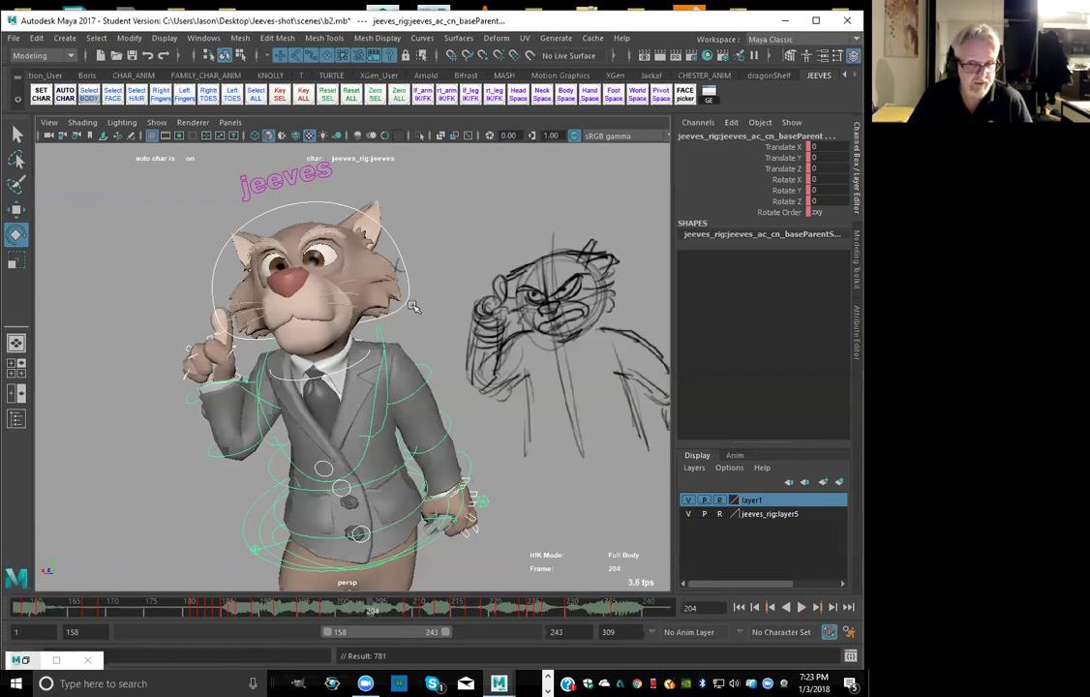
Rotate the head at frame 209 to about X 5.2, Y 148, Z 10.6, comparing it with the frame 198 pose
click(404, 309)
key(comma)
key(comma)
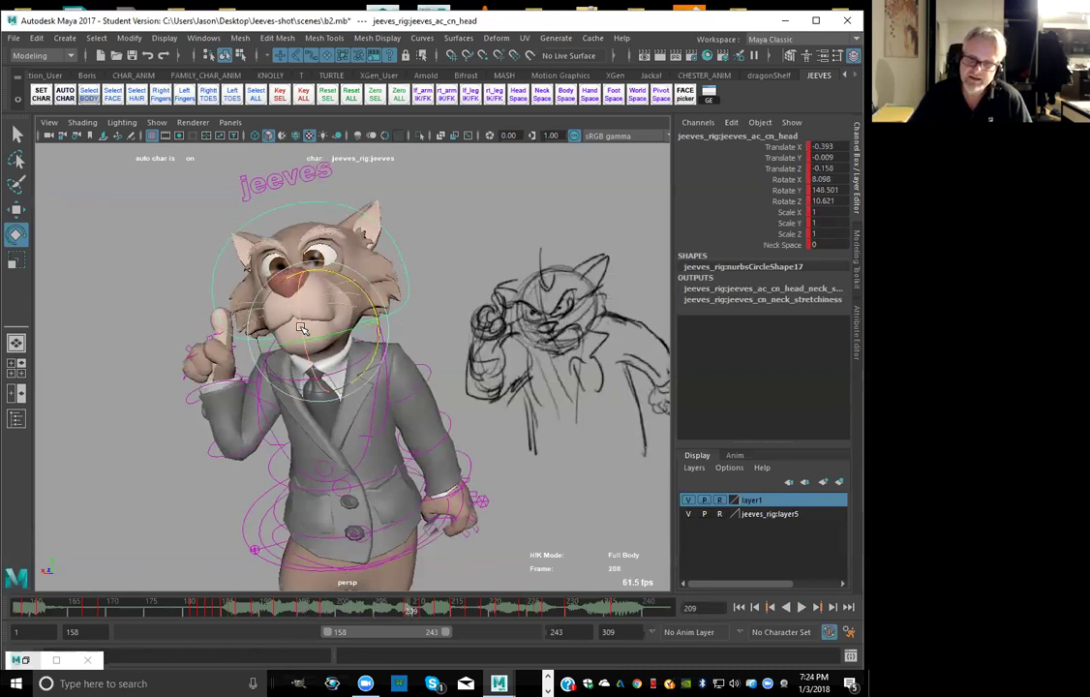
drag(300, 328, 304, 337)
key(comma)
key(comma)
key(period)
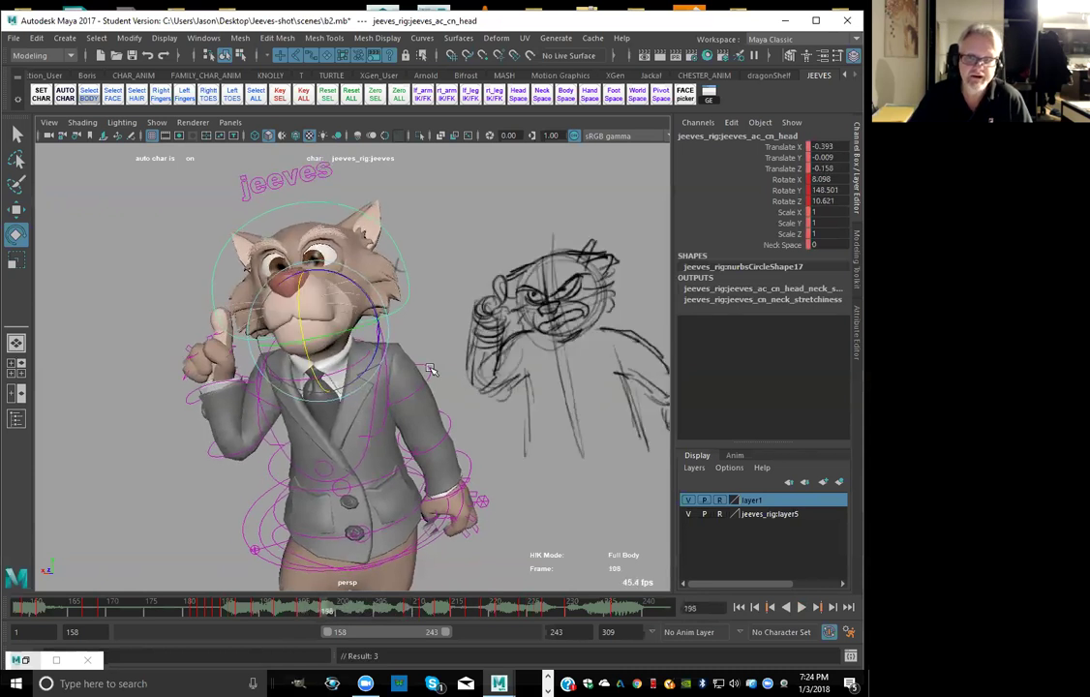
Refine the head's rotation at frame 209 a little further and step between keys to check the drift
click(384, 317)
click(397, 313)
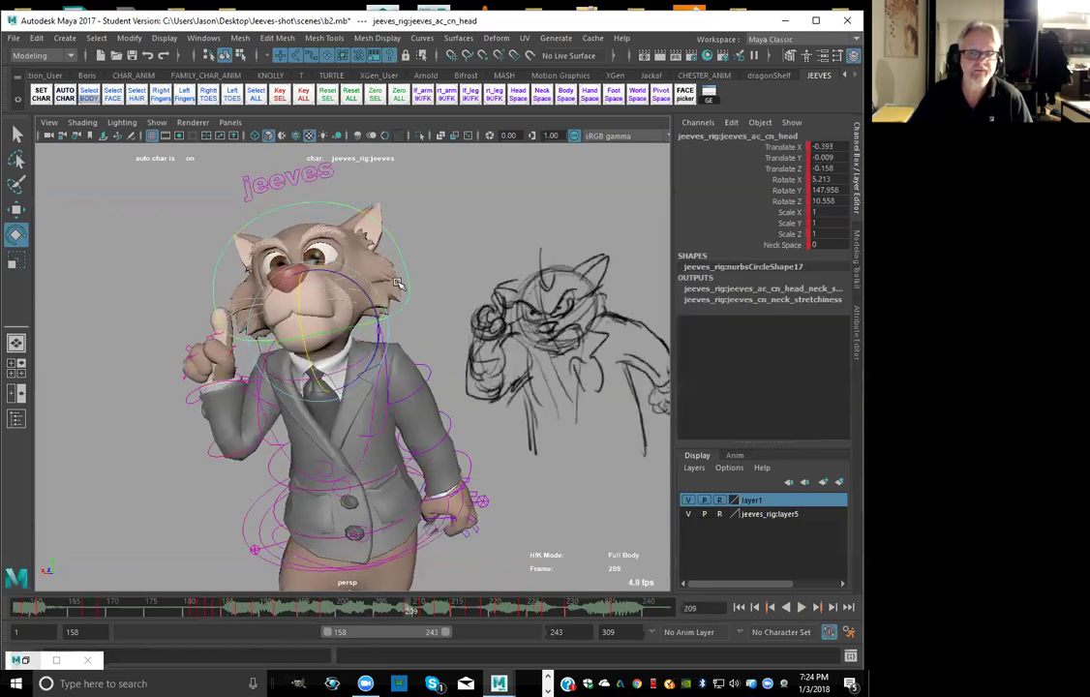
key(comma)
key(comma)
key(period)
key(period)
click(431, 323)
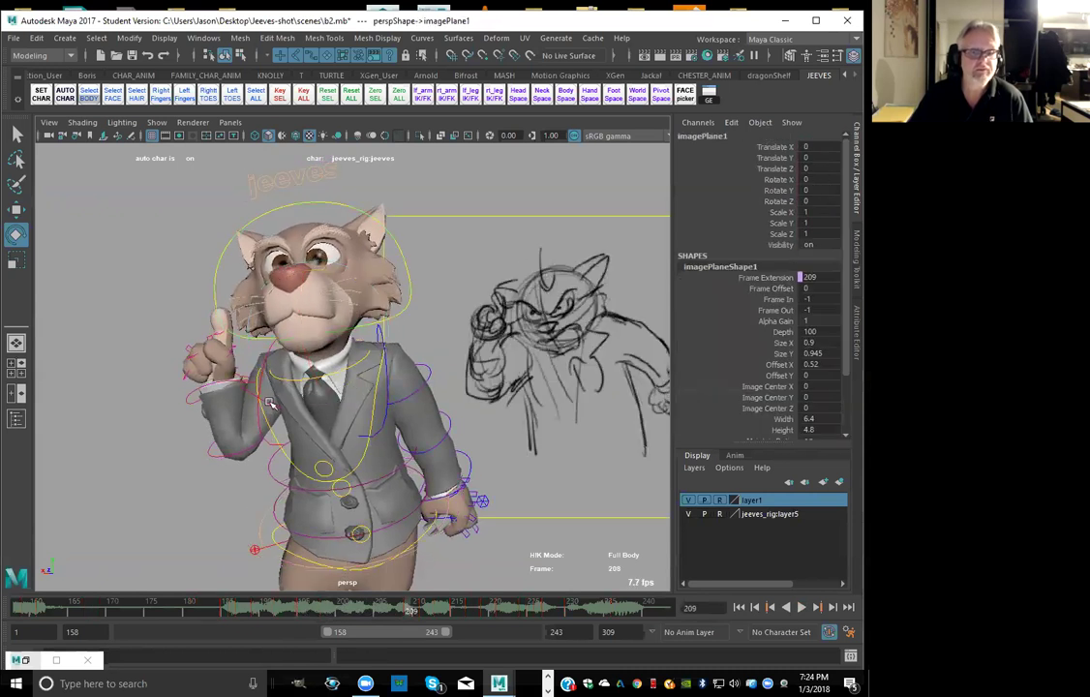
Rotate the right upper arm slightly at frame 209, key its rotation and compare with the frame 198 pose
click(283, 351)
drag(278, 321, 258, 323)
key(shift+e)
key(comma)
key(period)
Rotate the right clavicle at frame 209 to about X -0.9, Y 10.1, Z 24.2, key its rotation and play back
click(291, 354)
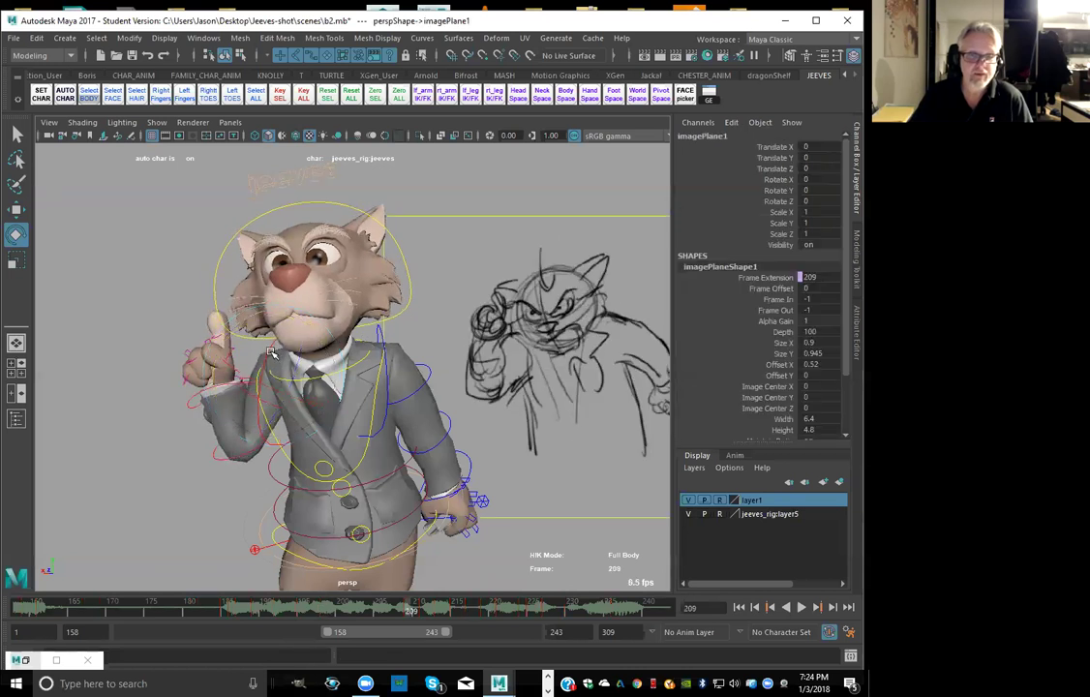
click(299, 335)
key(shift+e)
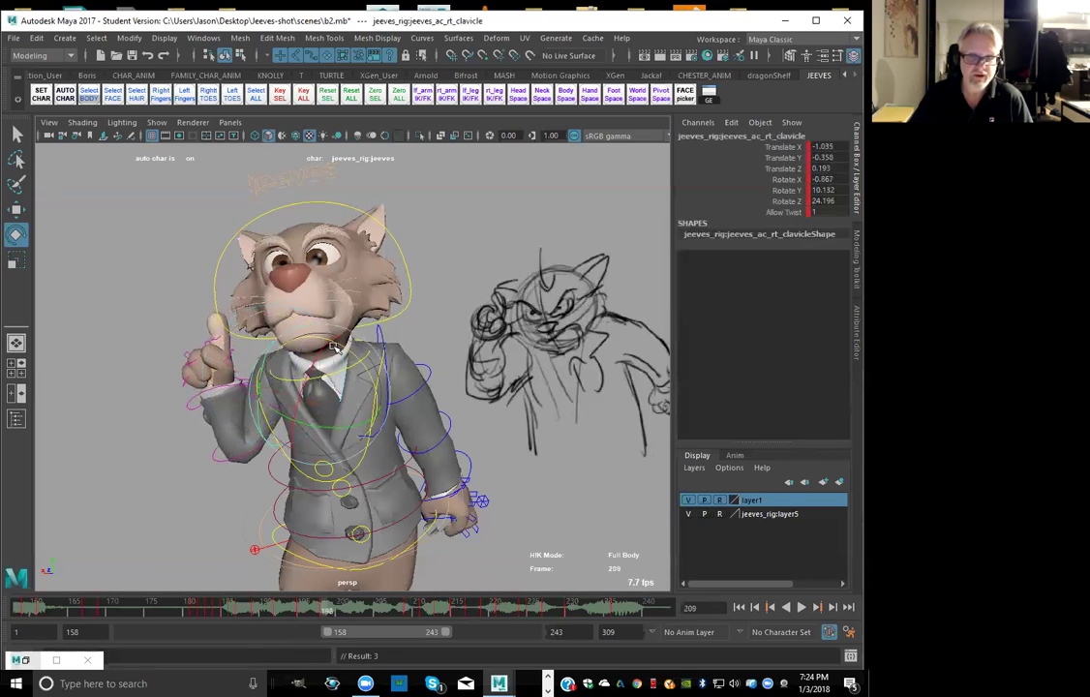
key(alt+v)
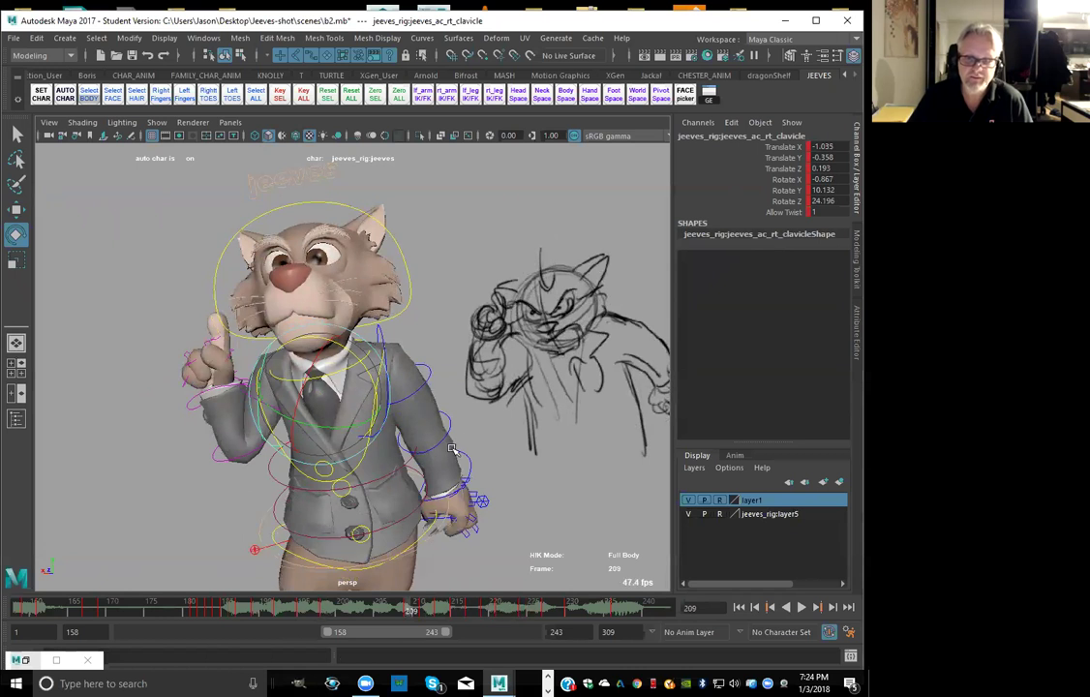
Select all of the character's controls and key them at frame 198
click(354, 466)
click(316, 410)
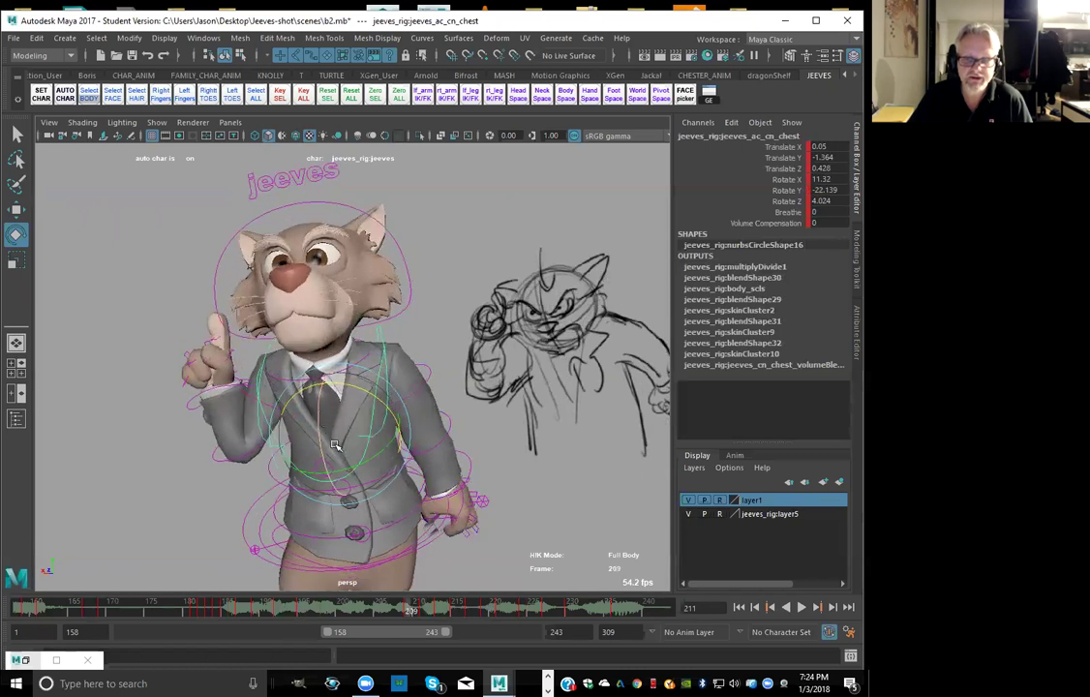
click(257, 94)
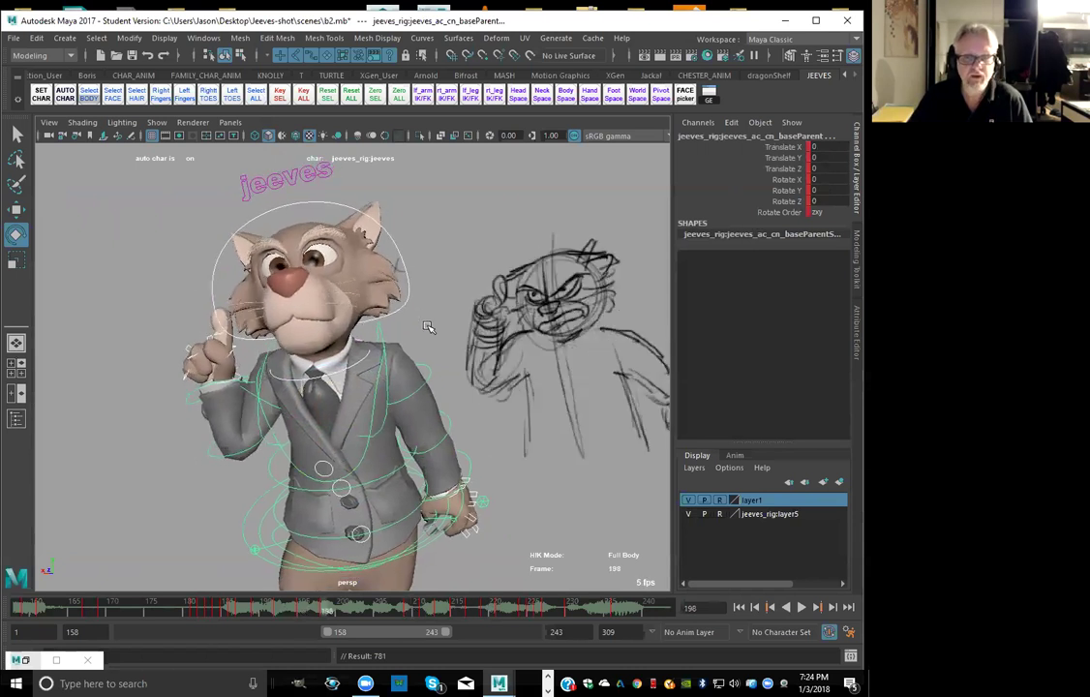
Rotate the left clavicle slightly at frame 209 and compare the pose with frame 198
click(386, 332)
click(374, 330)
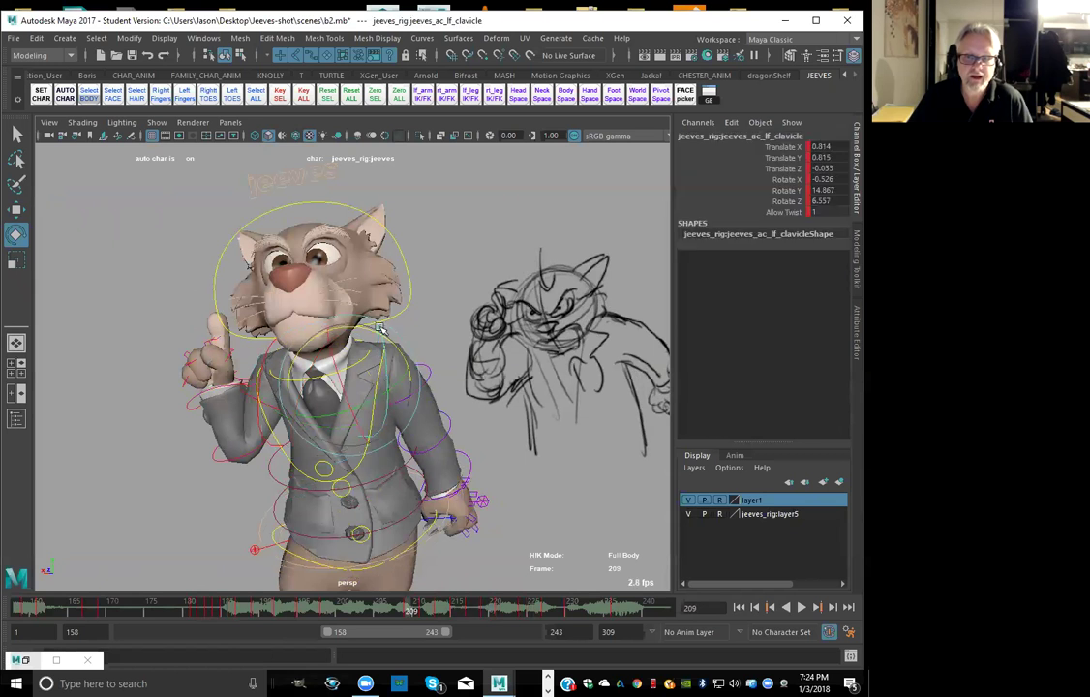
drag(374, 329, 382, 335)
key(comma)
key(comma)
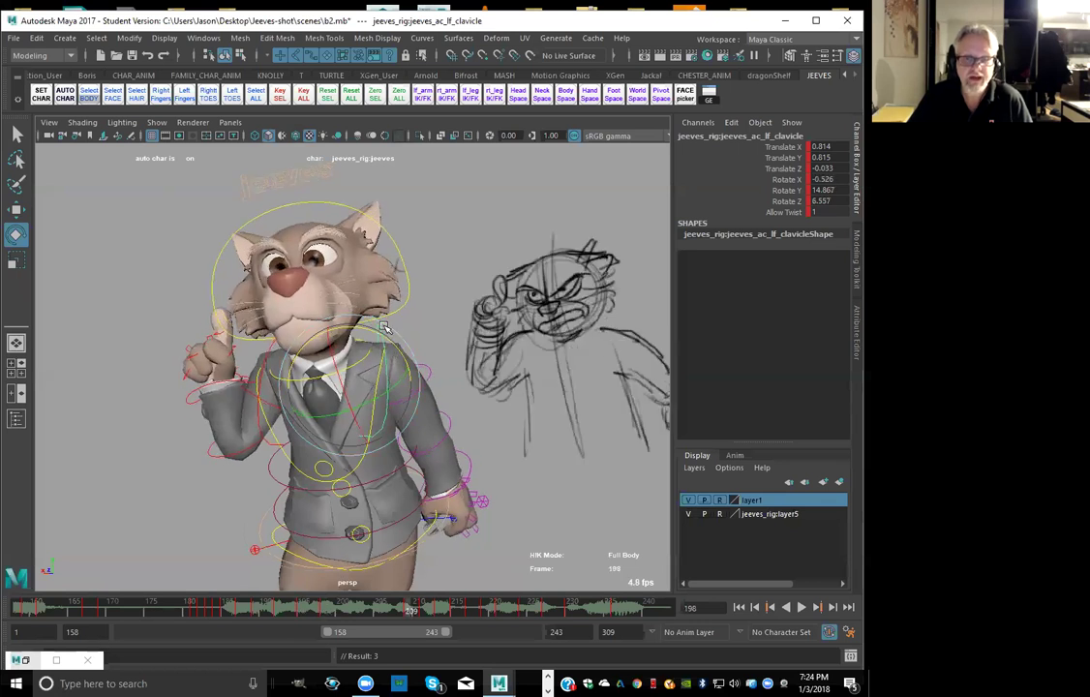
click(373, 392)
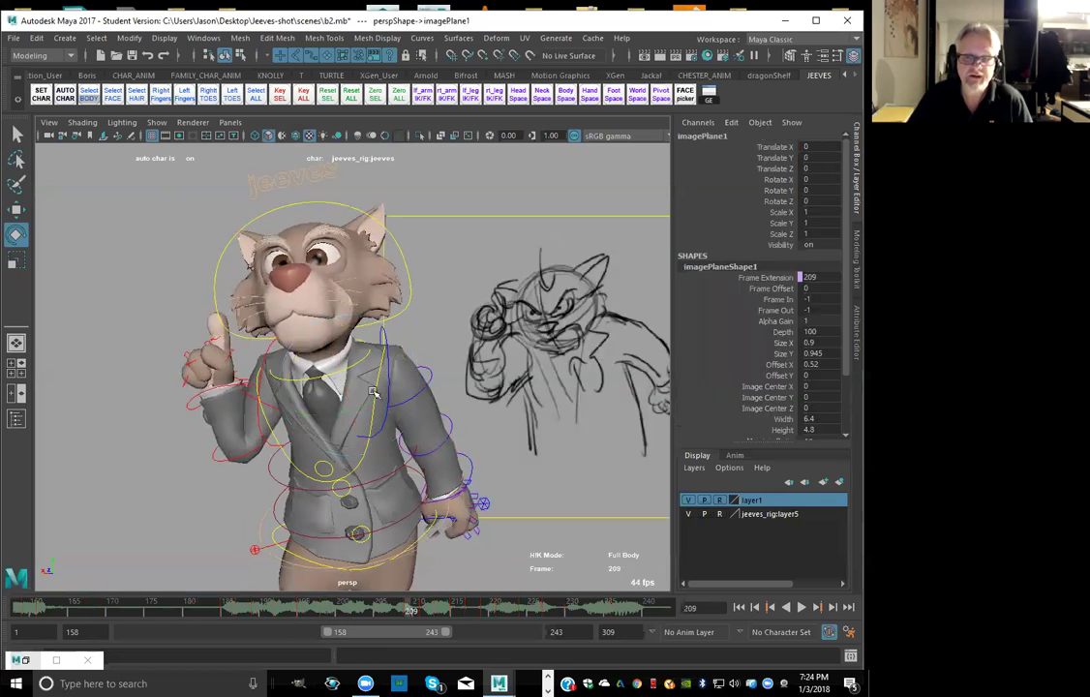
Rotate the upper body control at frame 209 to about Z 9.6 and compare it with the preceding keys
click(431, 540)
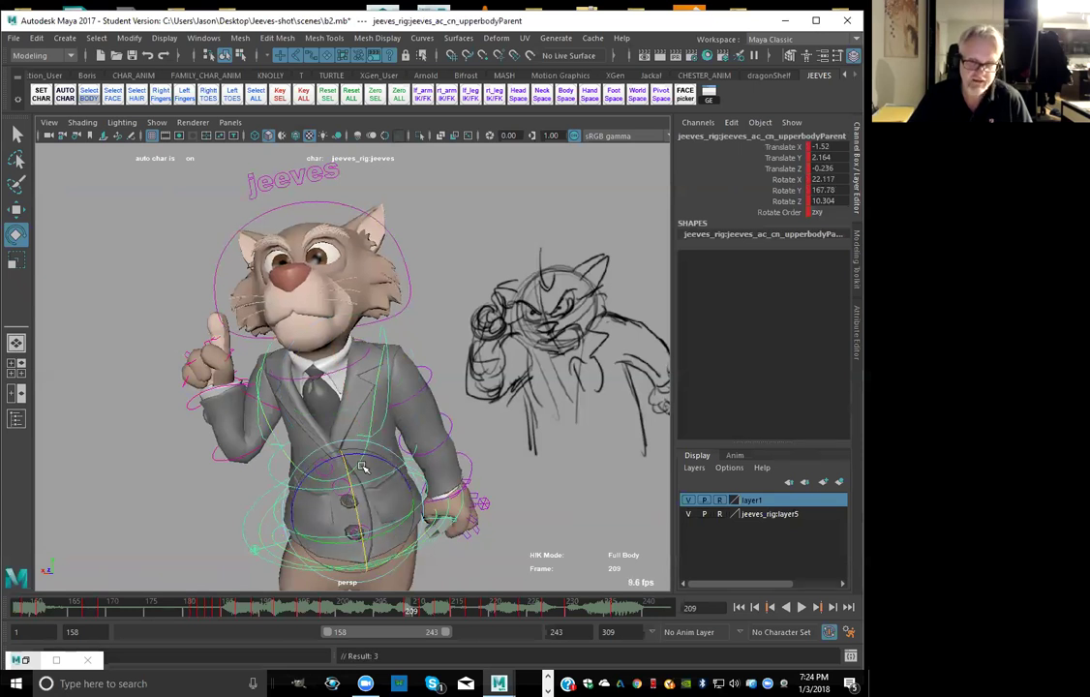
drag(323, 403, 364, 458)
key(comma)
key(comma)
key(period)
key(period)
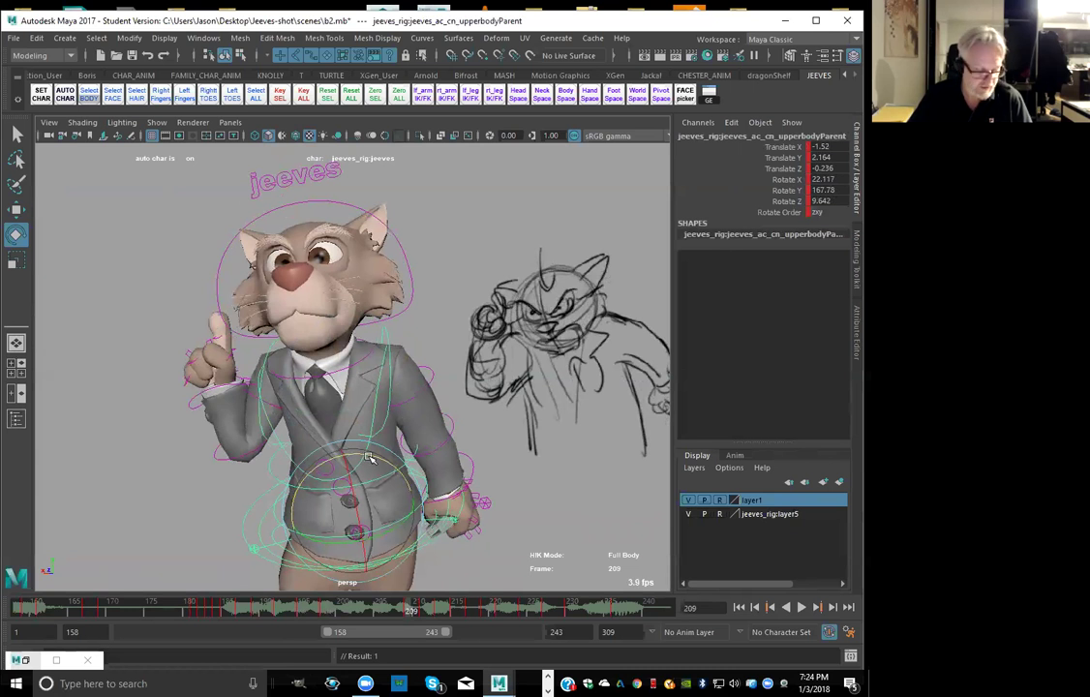
Move the upper body control at frame 209 to about X -1.40, Y 2.28, Z -0.26, comparing it with the previous key
key(w)
drag(385, 502, 384, 502)
key(comma)
key(period)
drag(346, 455, 344, 453)
key(comma)
key(period)
key(comma)
key(period)
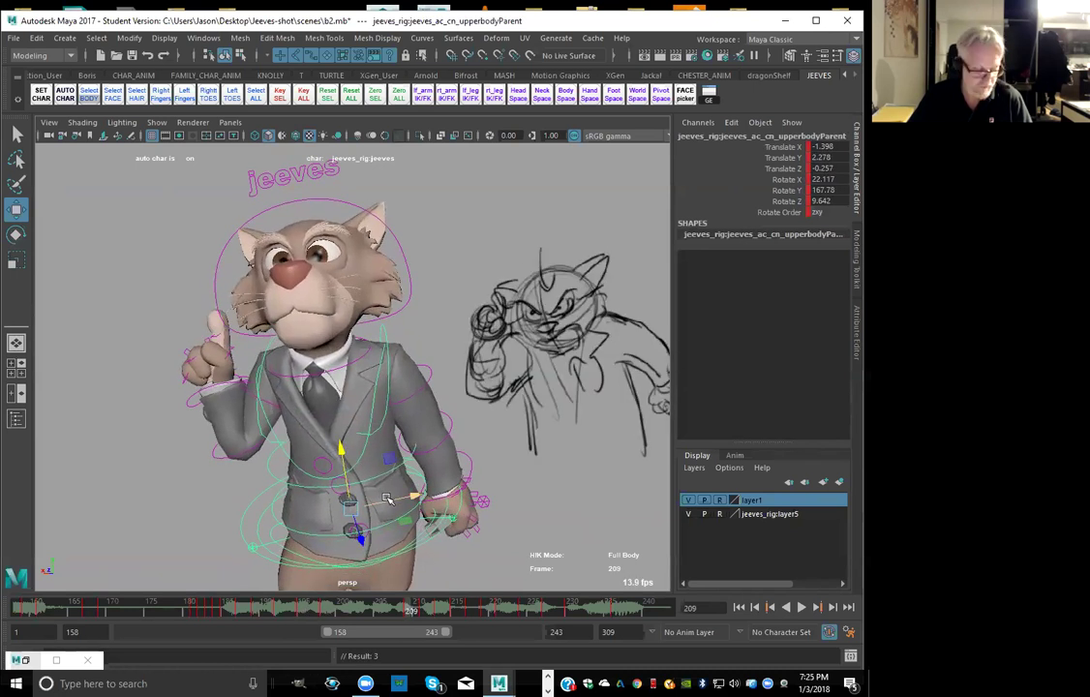
Nudge the upper body control at frame 209 to about X -1.44, Y 2.29, Z -0.27 and compare it with the previous key
drag(380, 498, 383, 502)
key(comma)
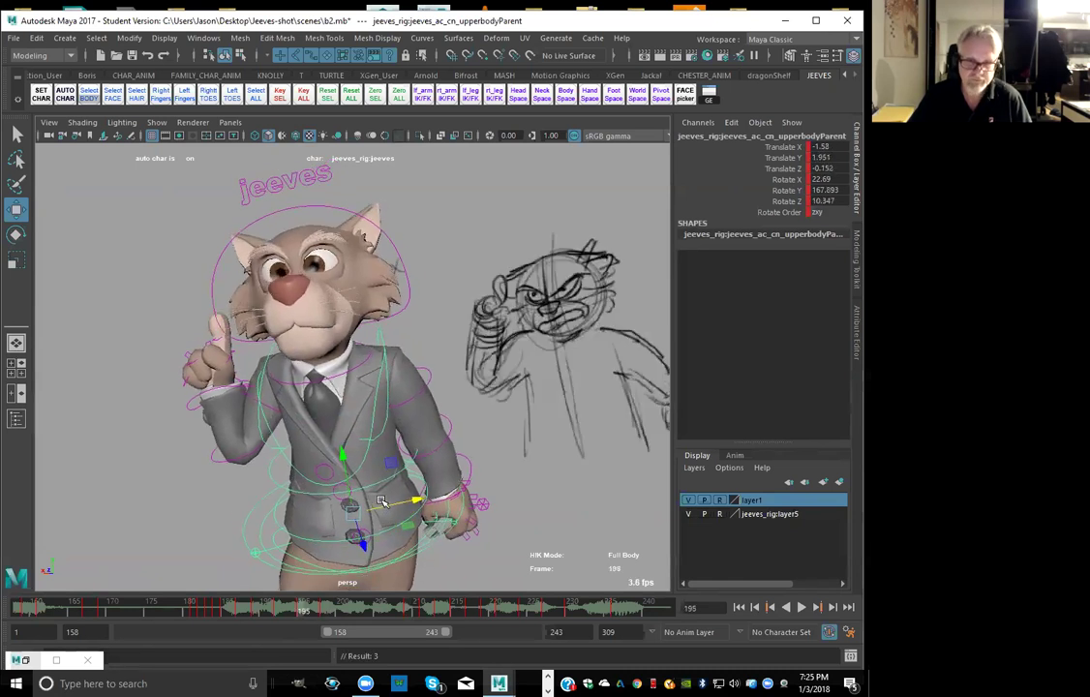
key(period)
key(comma)
key(period)
key(comma)
key(period)
Step through the keys between frames 211 and 195 and play back the moving hold
key(period)
key(period)
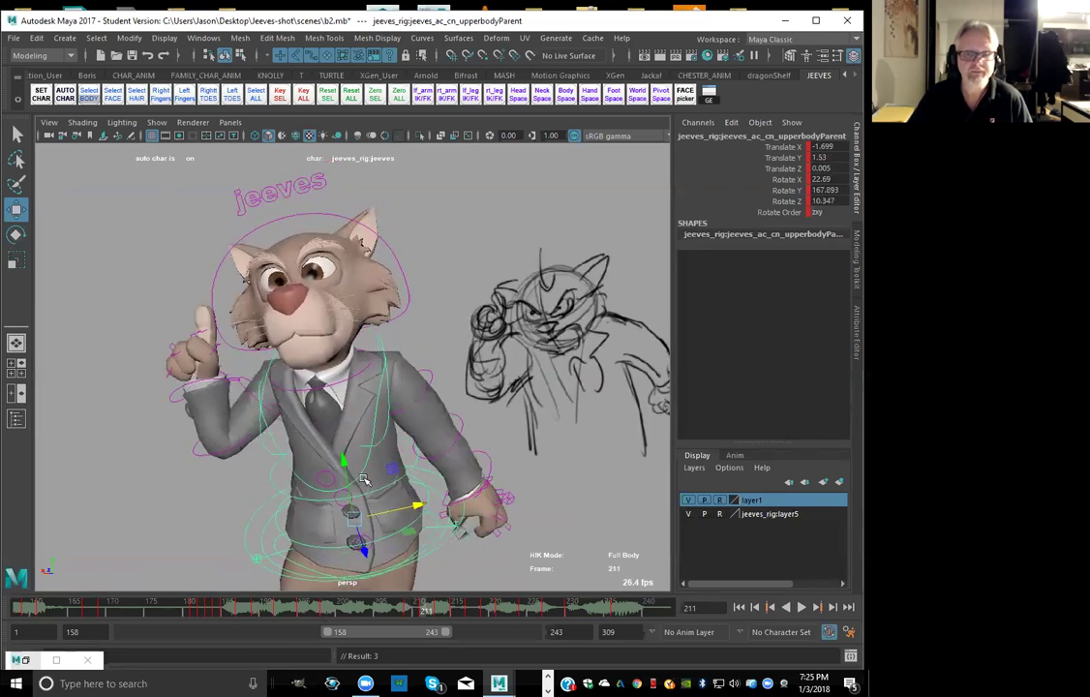
key(comma)
key(comma)
key(comma)
key(comma)
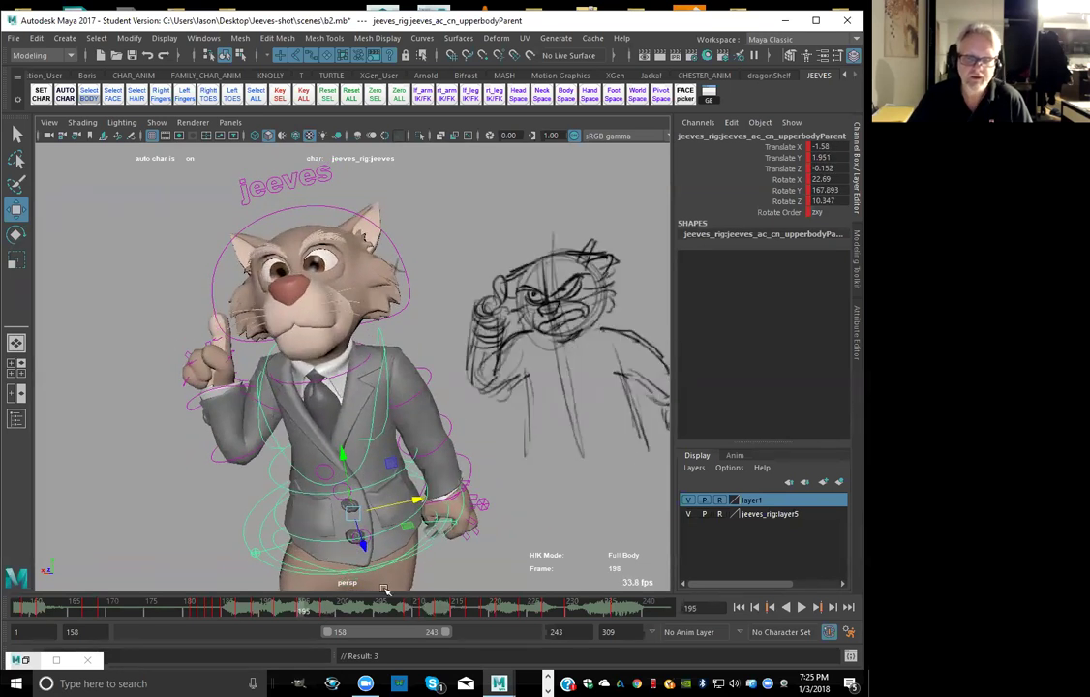
key(alt+v)
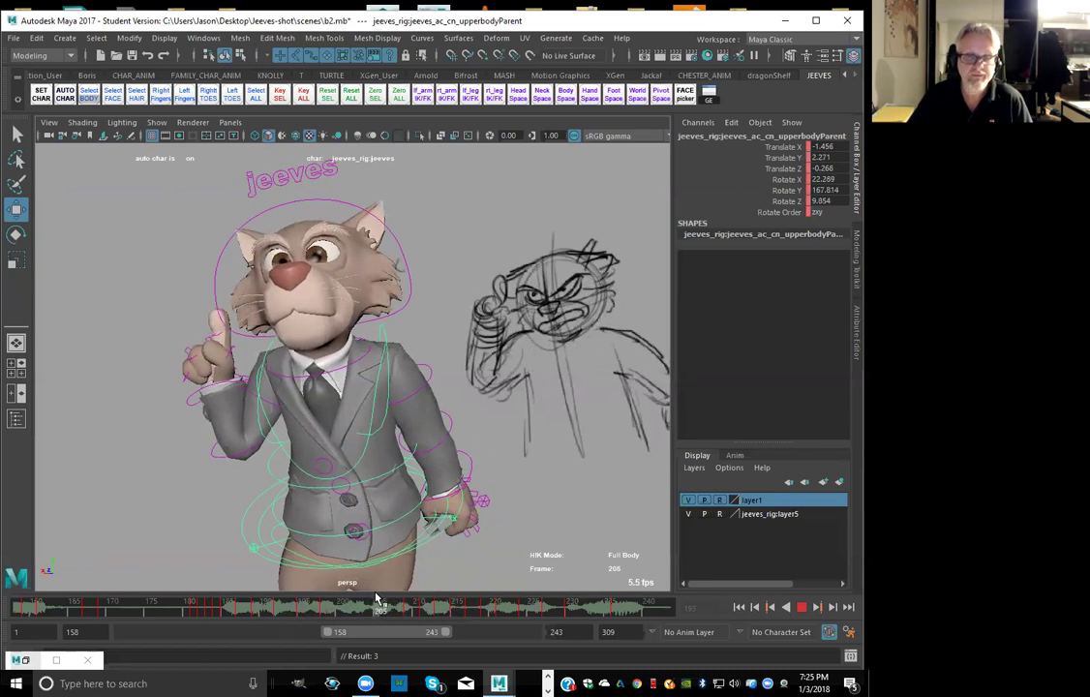
key(Escape)
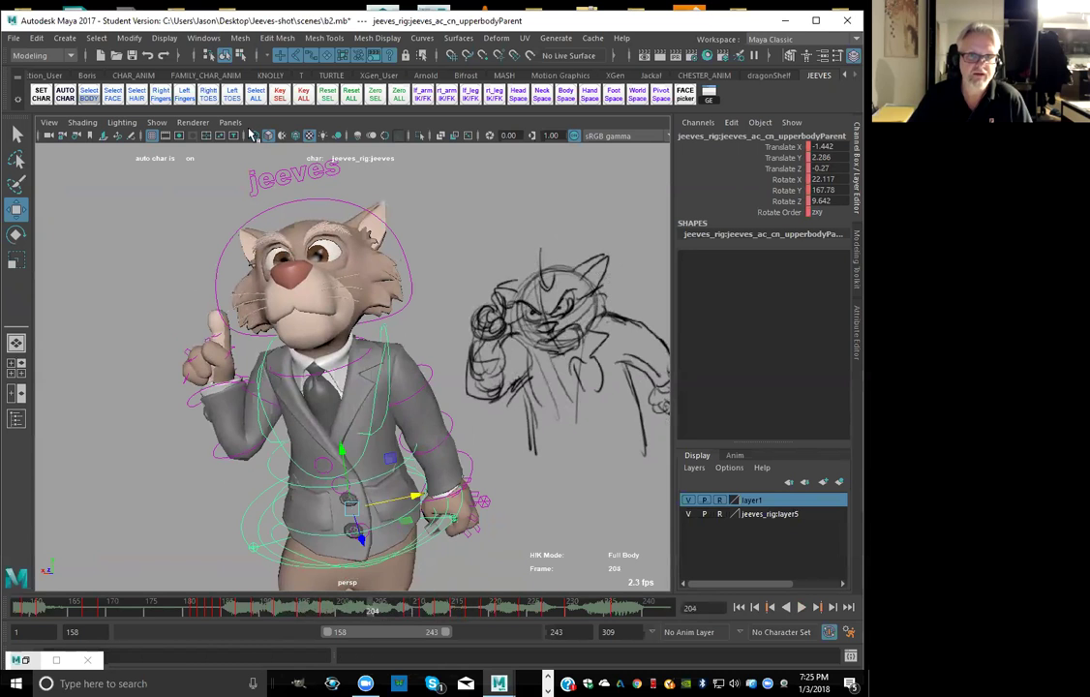
Key all of the character's controls at frame 204, rotate the right clavicle slightly there and compare with frame 198
click(375, 535)
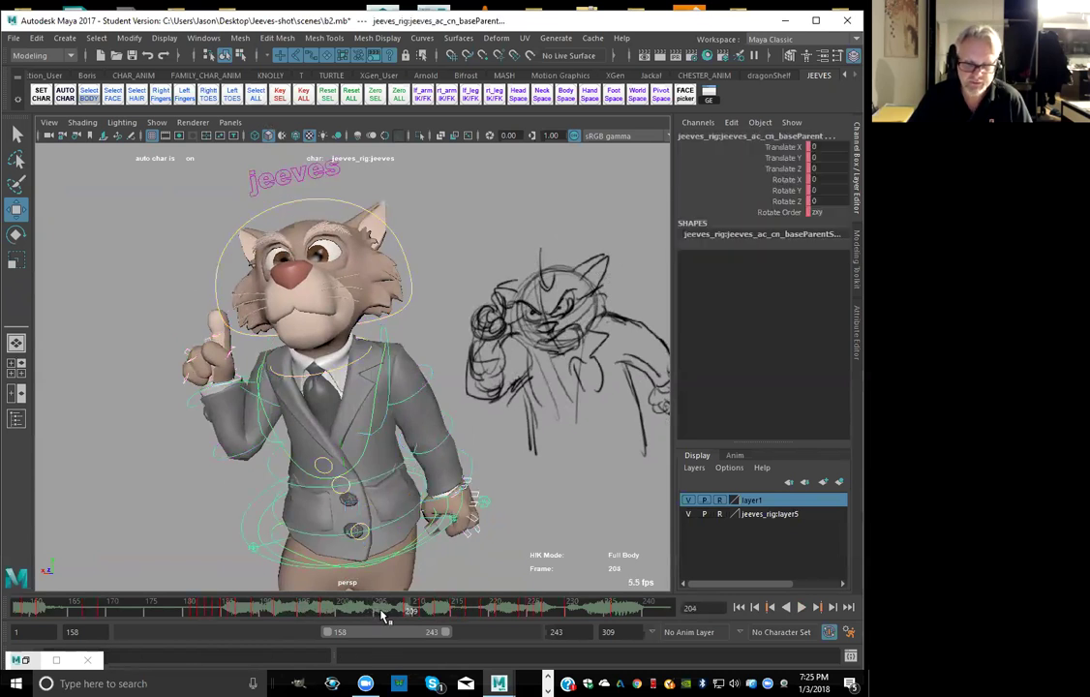
key(s)
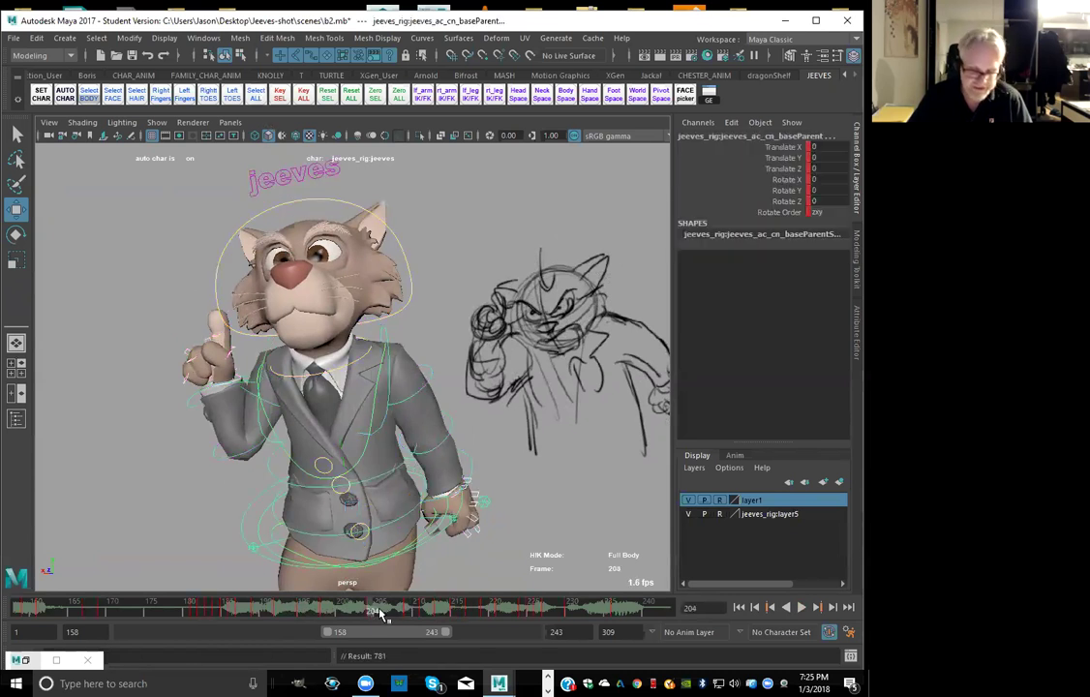
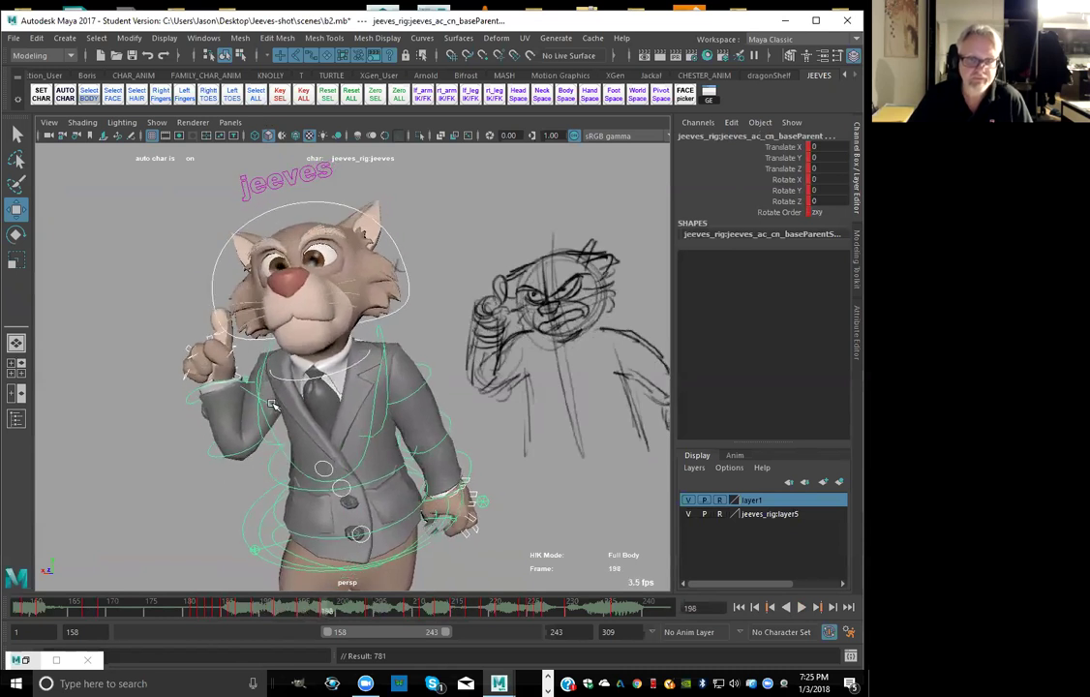
click(272, 407)
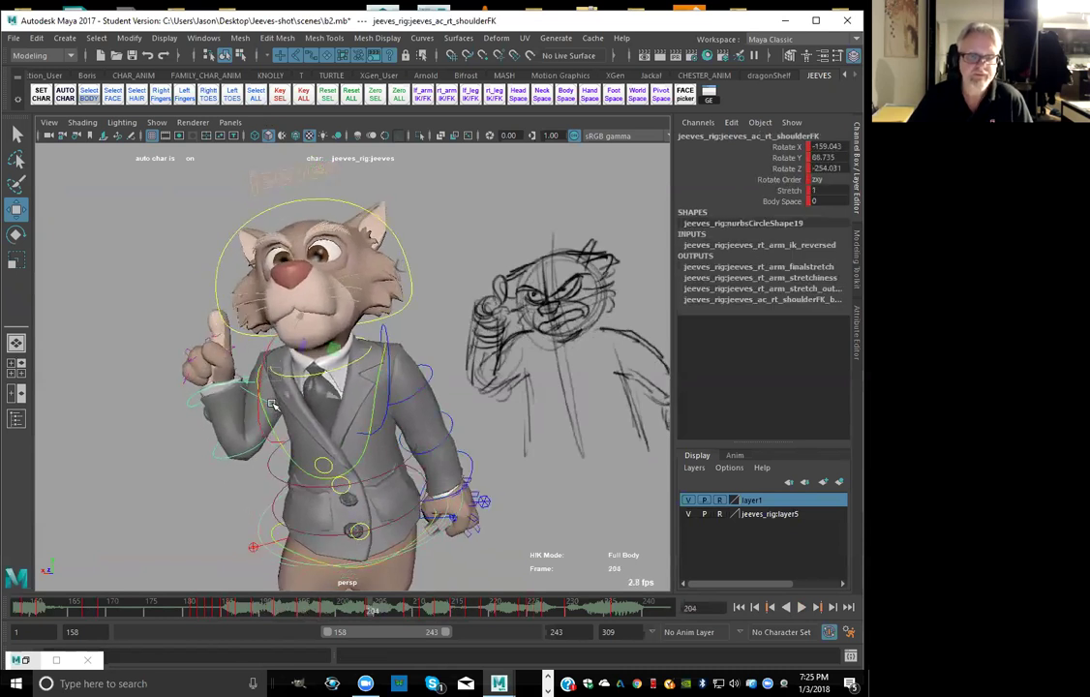
click(272, 346)
key(e)
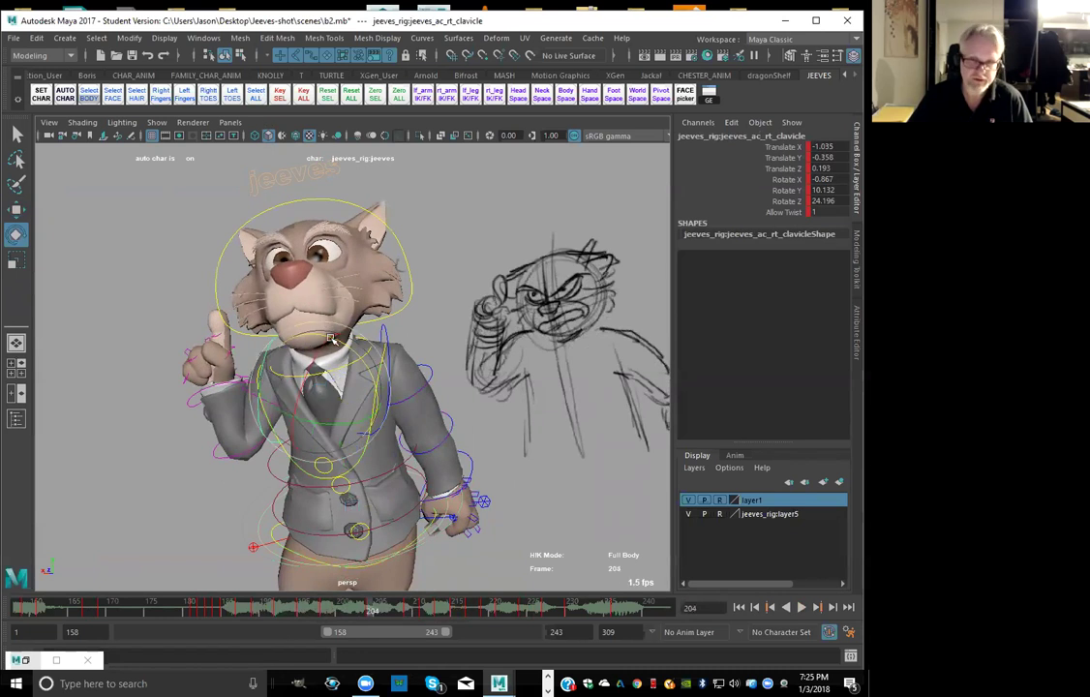
drag(337, 341, 335, 338)
key(shift+e)
key(comma)
key(comma)
key(period)
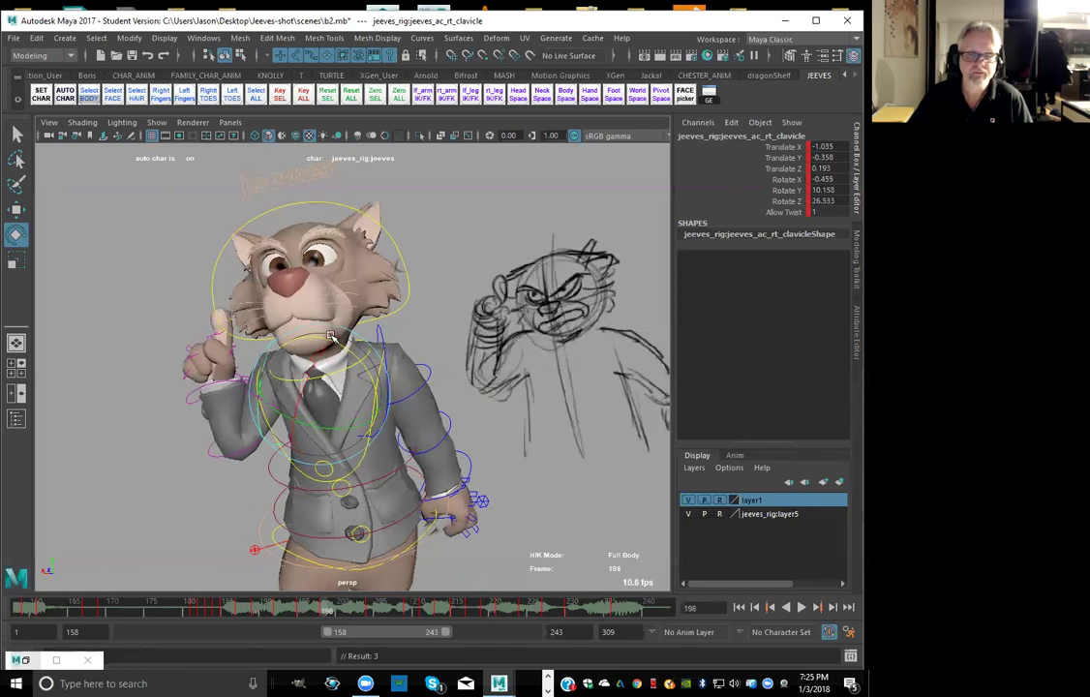
Rotate the left clavicle at frame 204 to about X -1.4, Y 14.8, Z 3.0 and recheck the right clavicle against neighbouring keys
click(300, 308)
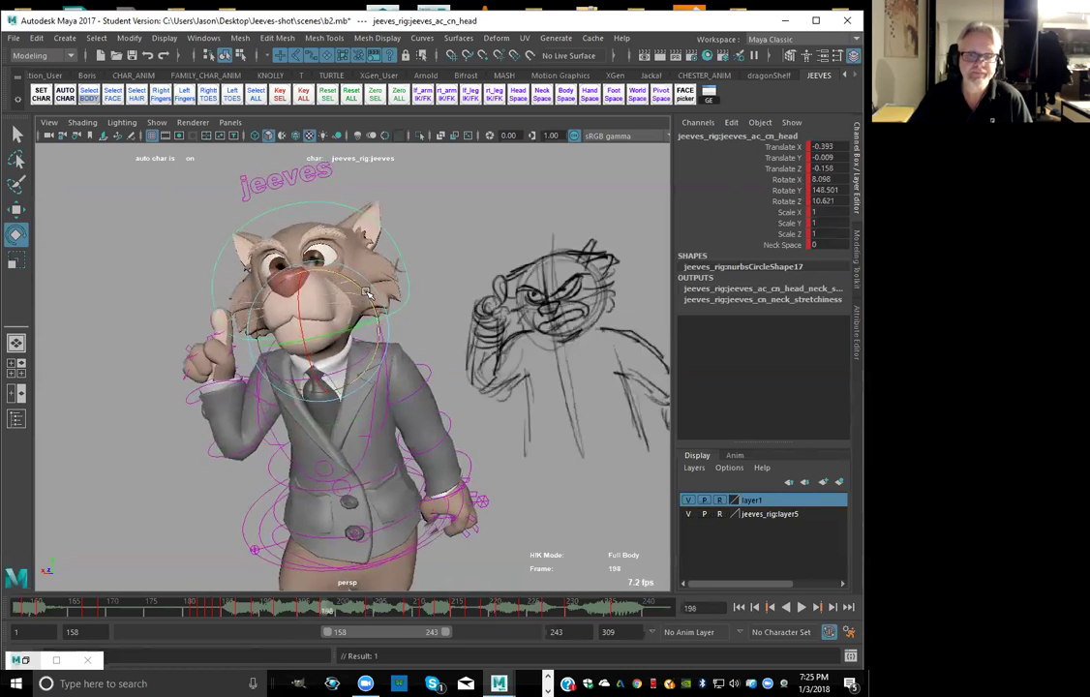
click(383, 376)
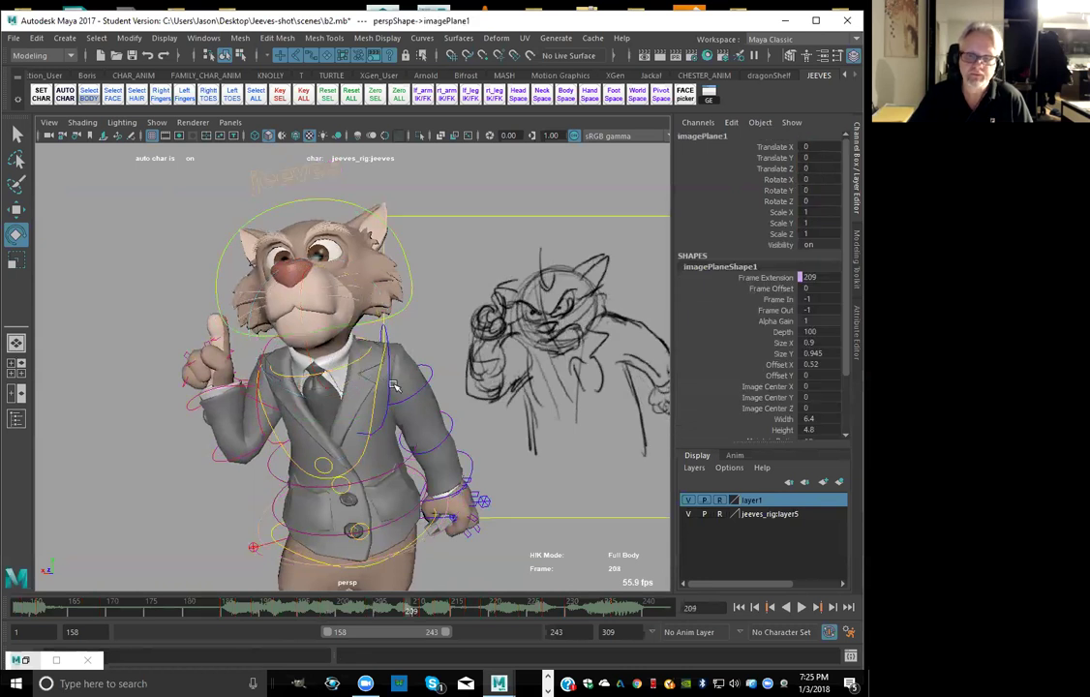
click(392, 376)
click(459, 296)
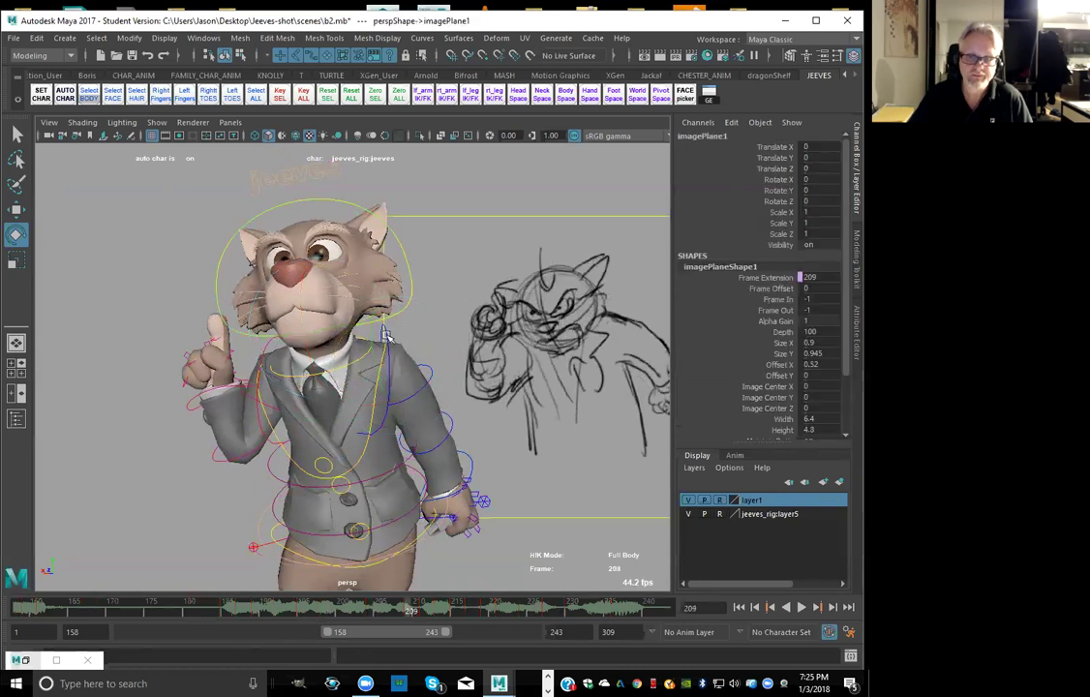
click(386, 336)
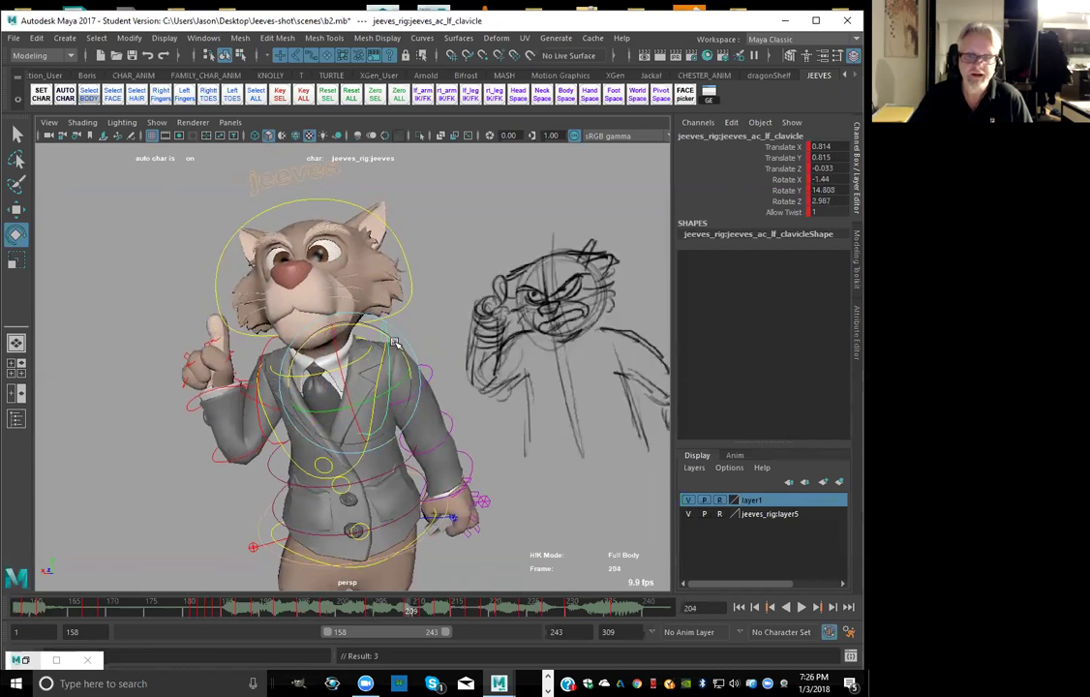
click(281, 349)
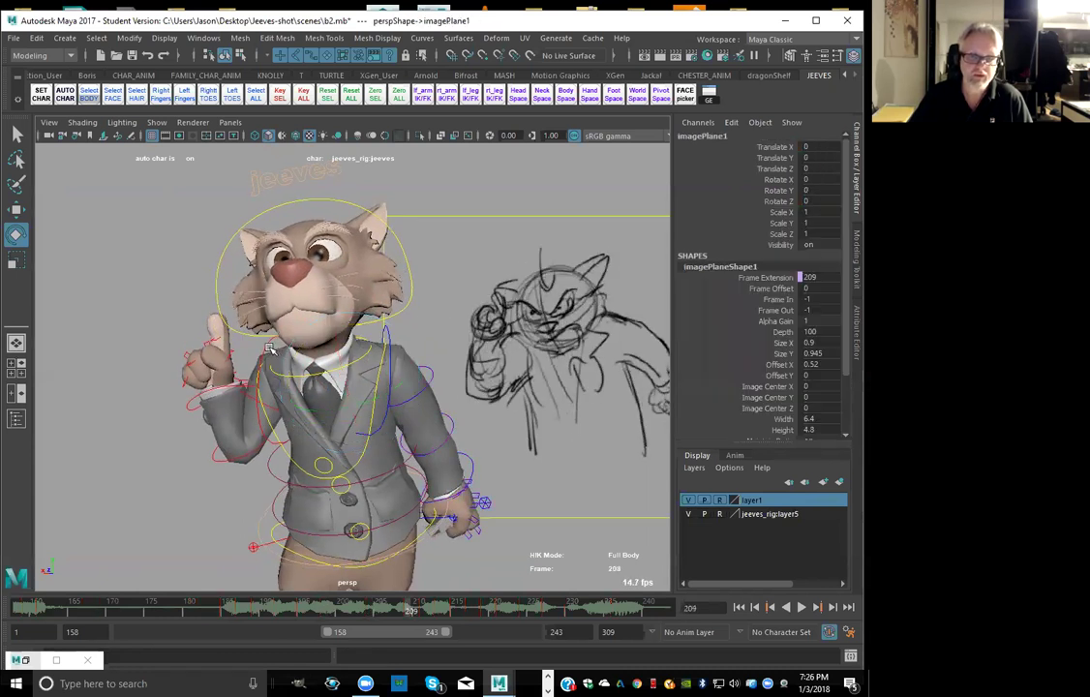
click(291, 338)
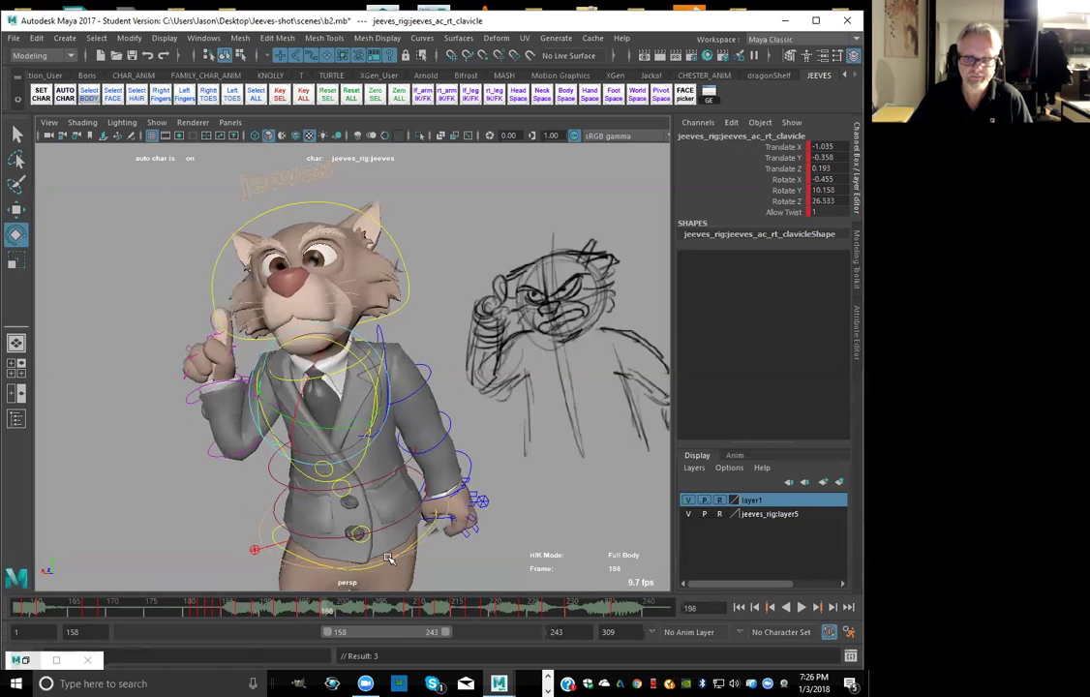
Raise the upper body control slightly at frame 204, compare the neighbouring keys and play back the hold
click(274, 564)
key(w)
drag(353, 494, 350, 490)
key(comma)
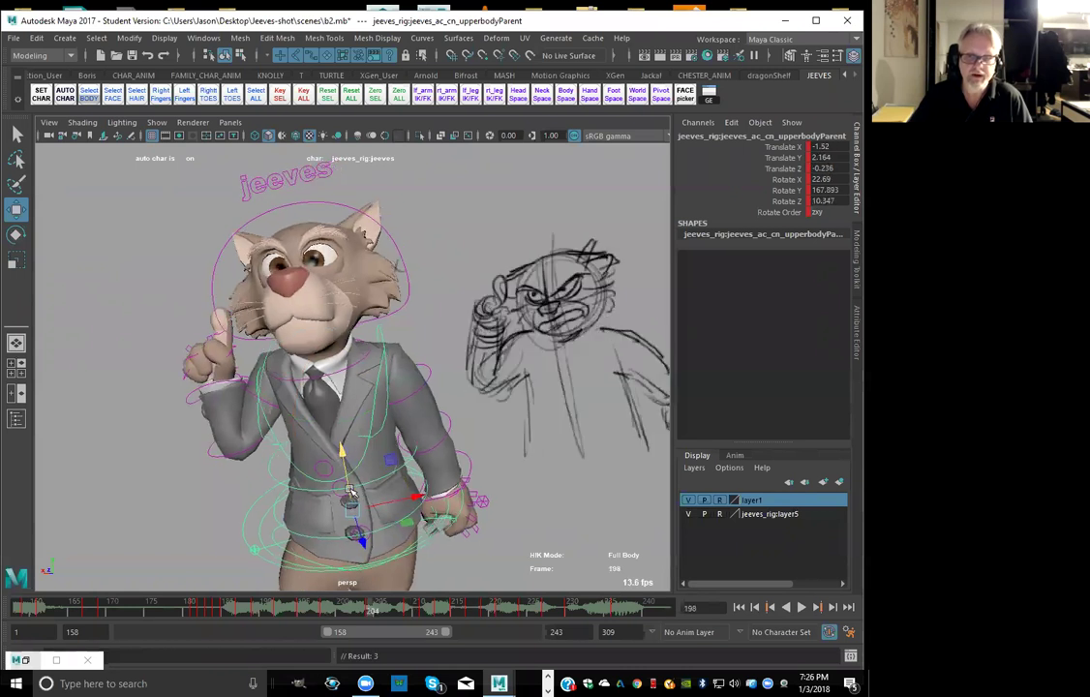
key(period)
key(period)
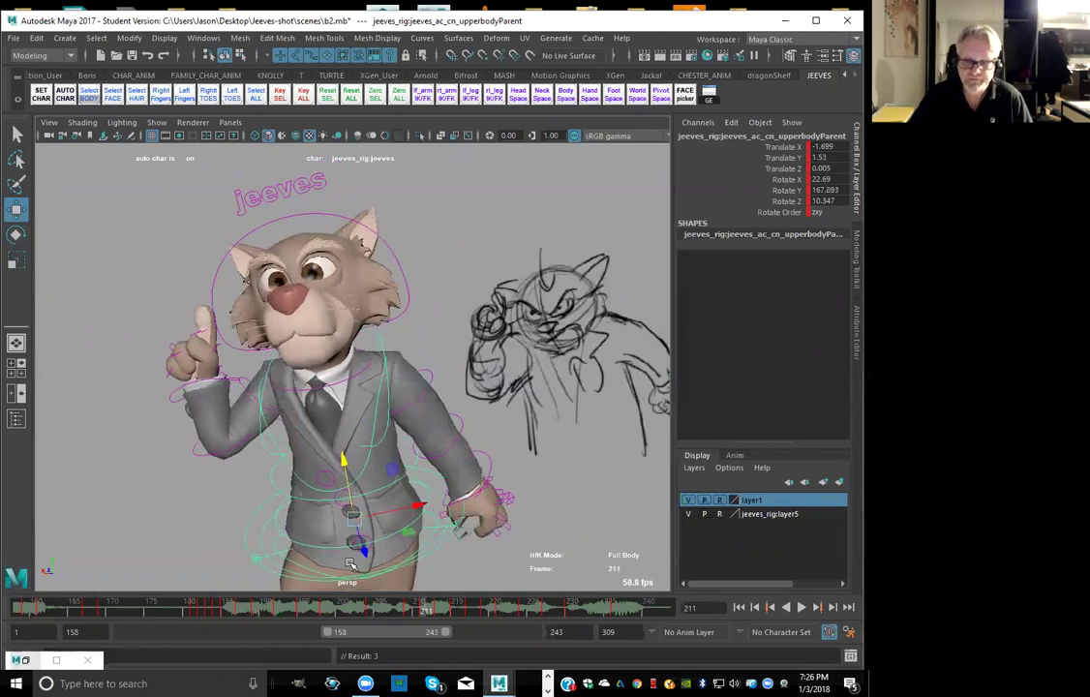
key(alt+v)
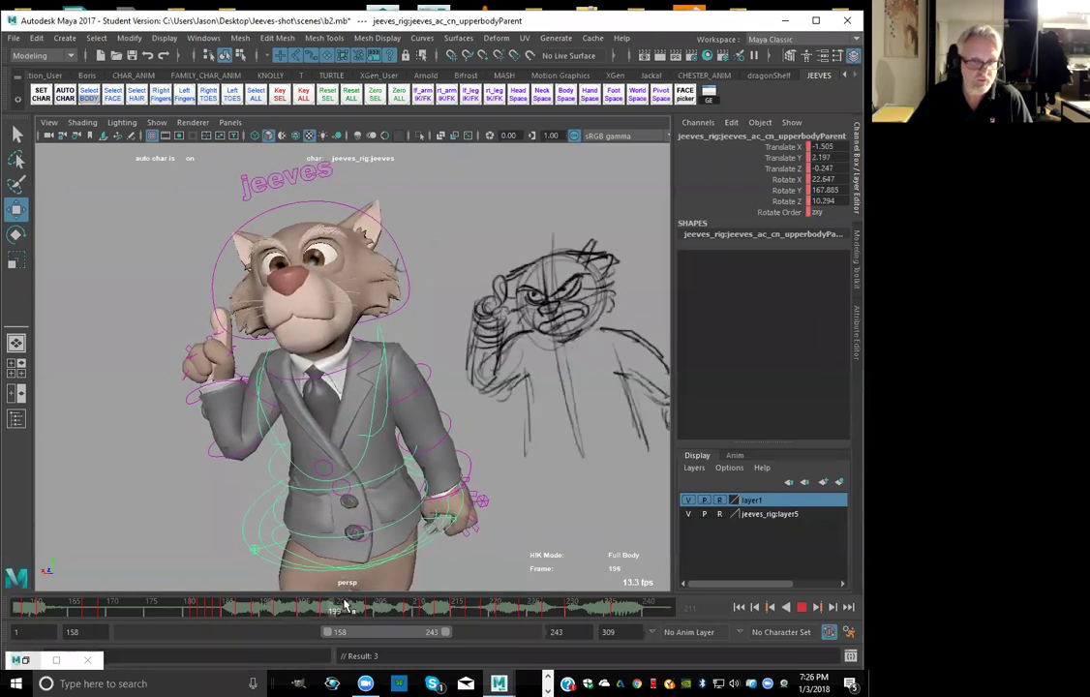
key(alt+v)
key(alt+v)
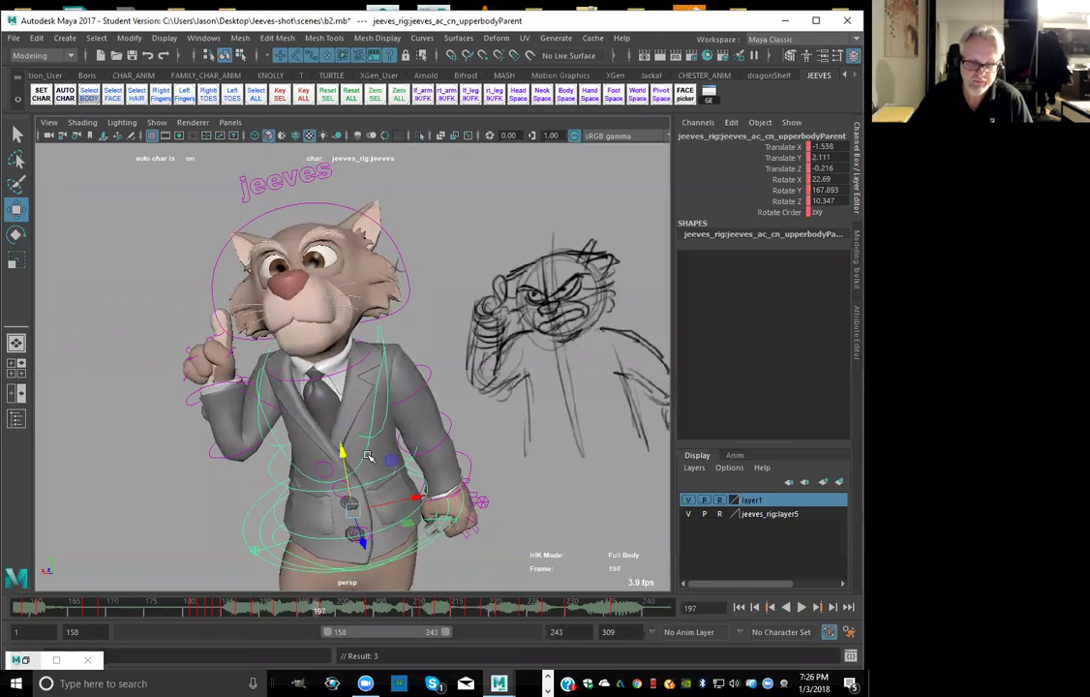
Rotate the head slightly around frame 195, comparing it with the keys at frames 192 and 198
click(304, 608)
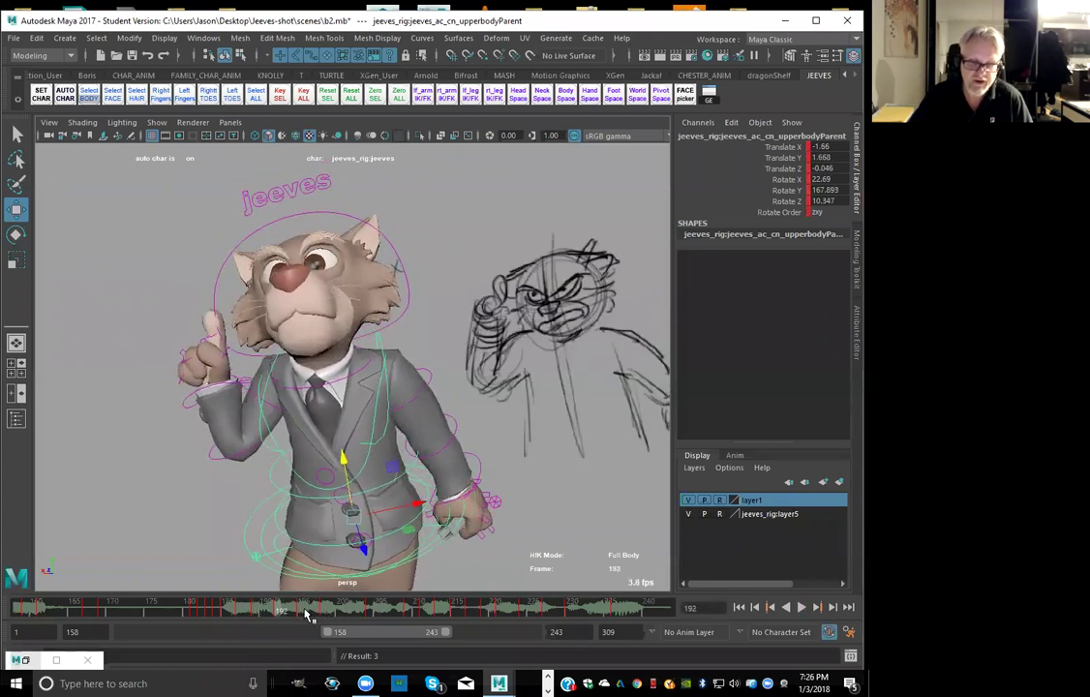
click(401, 308)
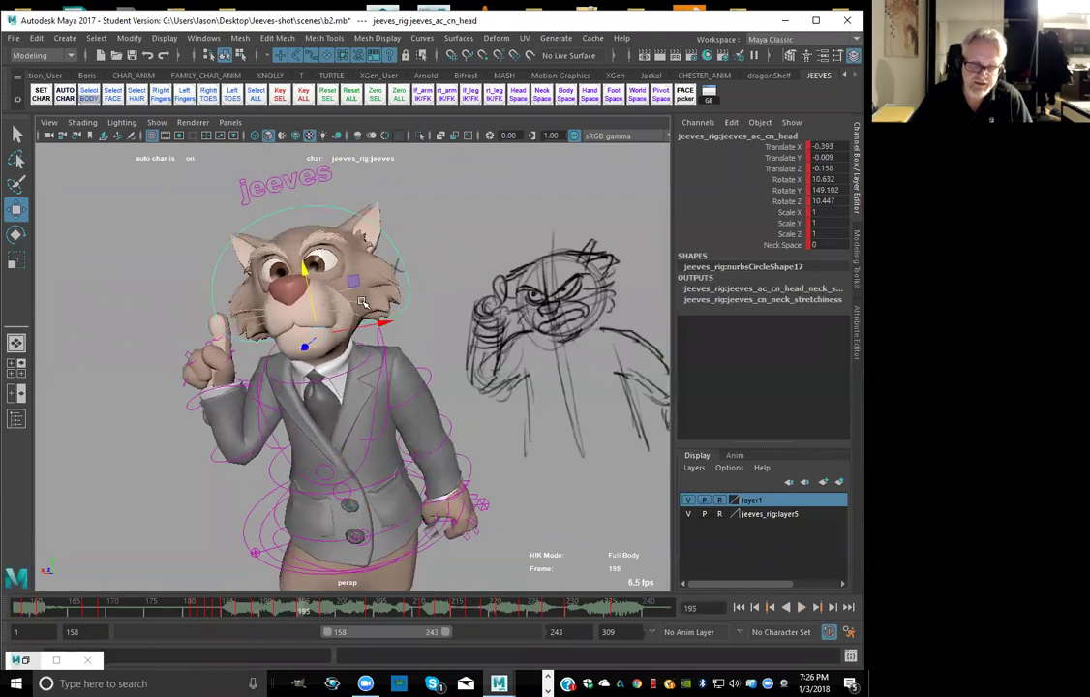
key(e)
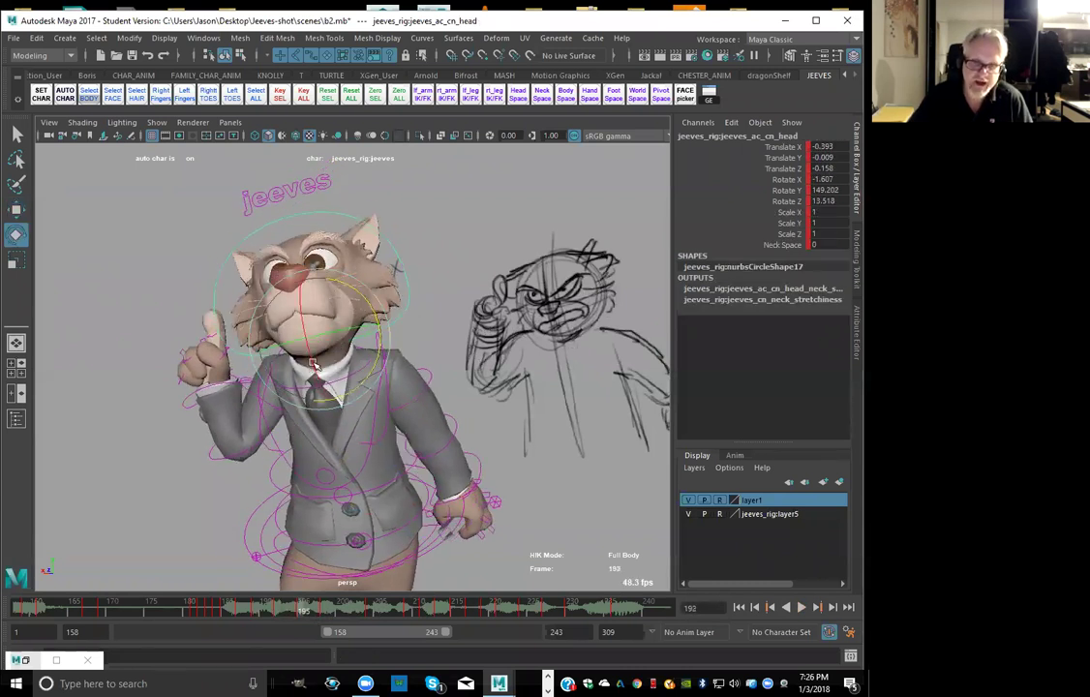
drag(305, 338, 309, 342)
key(comma)
key(period)
drag(322, 407, 319, 394)
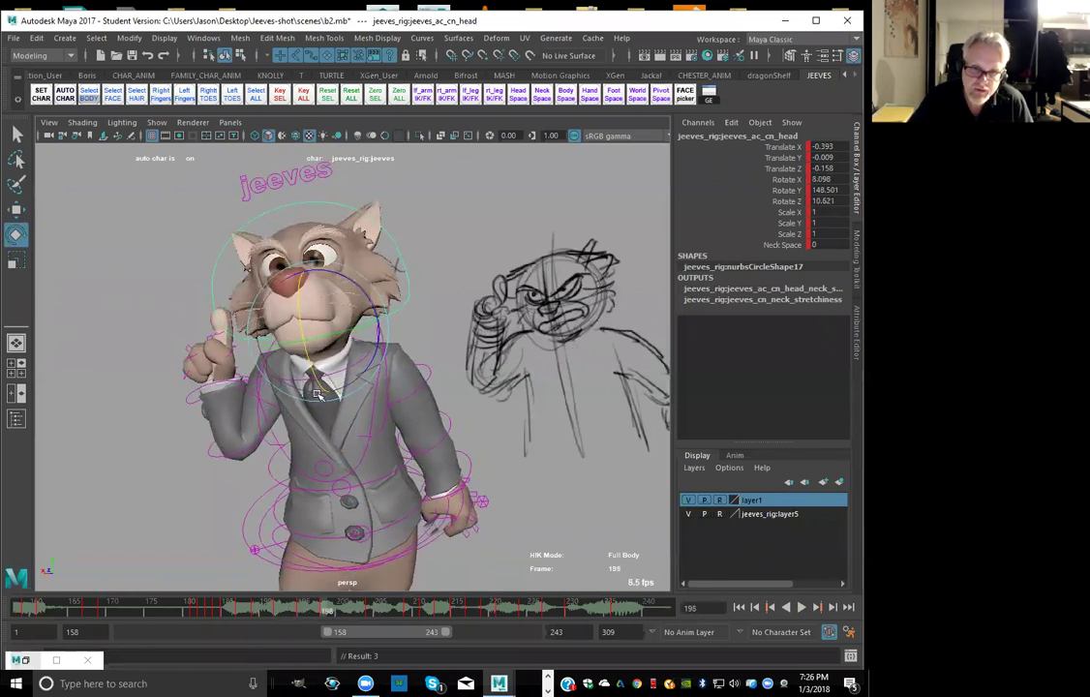
Adjust the head's tilt at frame 211 and step back through the keys to check the head motion
drag(294, 612, 328, 613)
key(comma)
key(period)
mouse_move(310, 361)
mouse_down()
mouse_move(315, 369)
mouse_move(307, 348)
mouse_up()
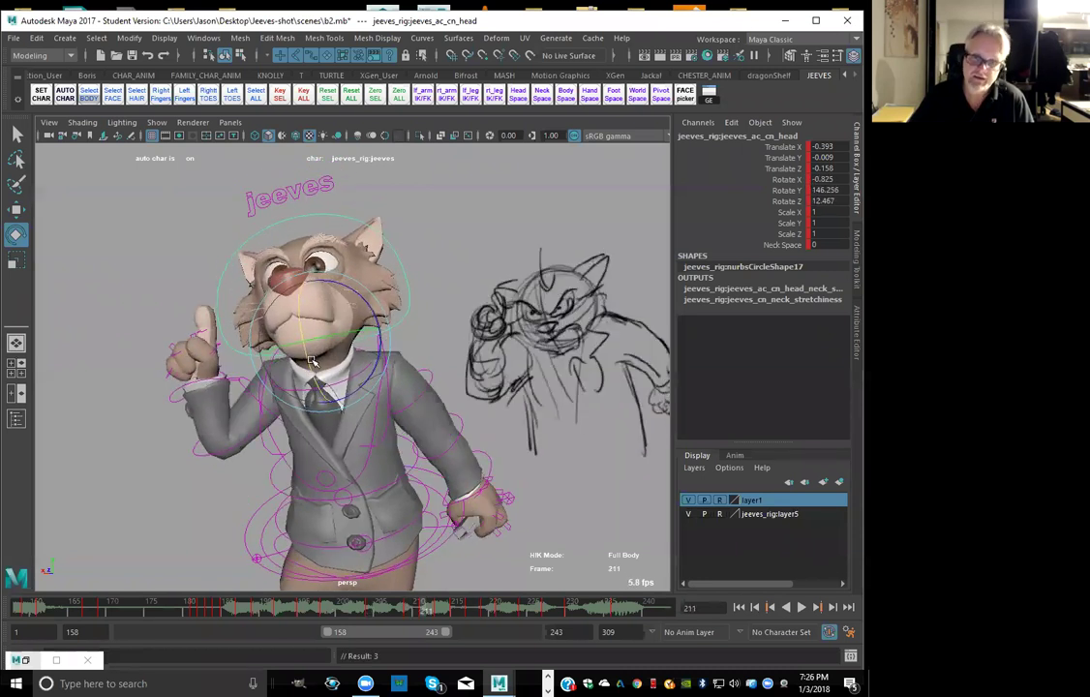
key(comma)
key(comma)
key(comma)
key(comma)
key(comma)
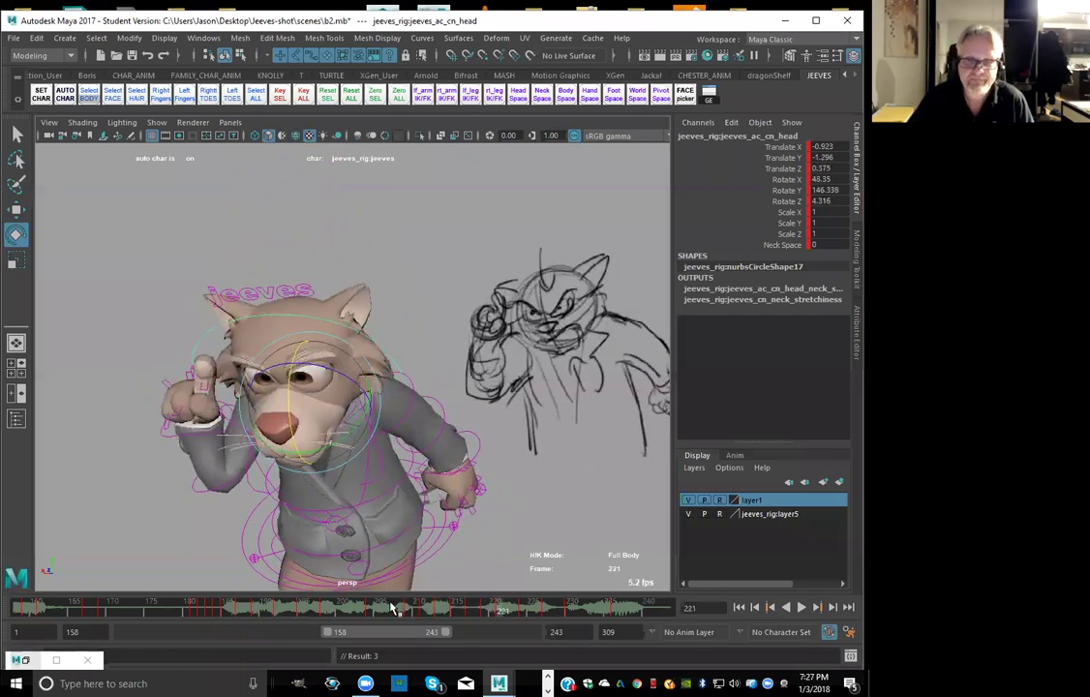
Play back and scrub the hold, then turn the head at frame 198 to about X 11.5, Y 159.7, Z 13.0
click(271, 605)
key(alt+v)
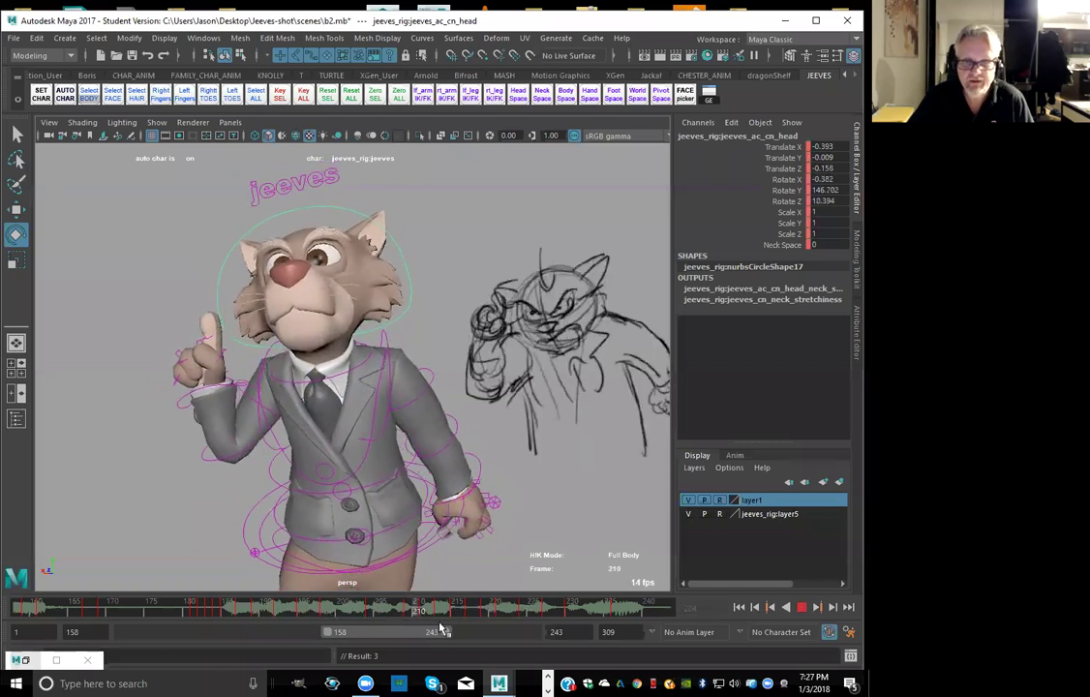
click(267, 614)
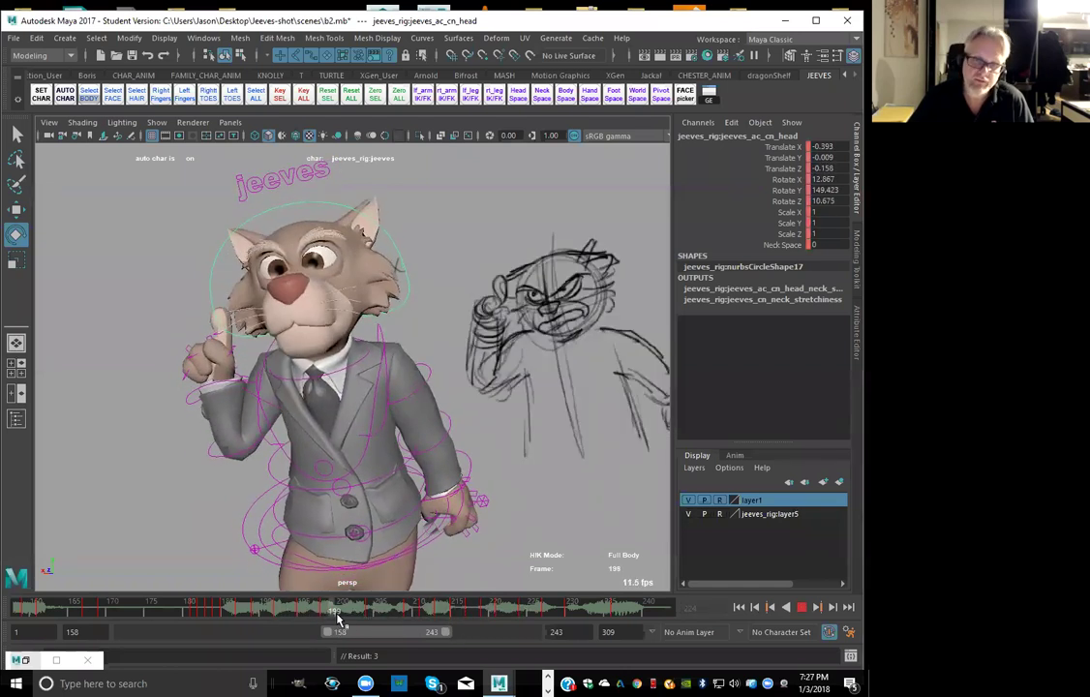
click(295, 613)
click(262, 609)
drag(263, 609, 317, 619)
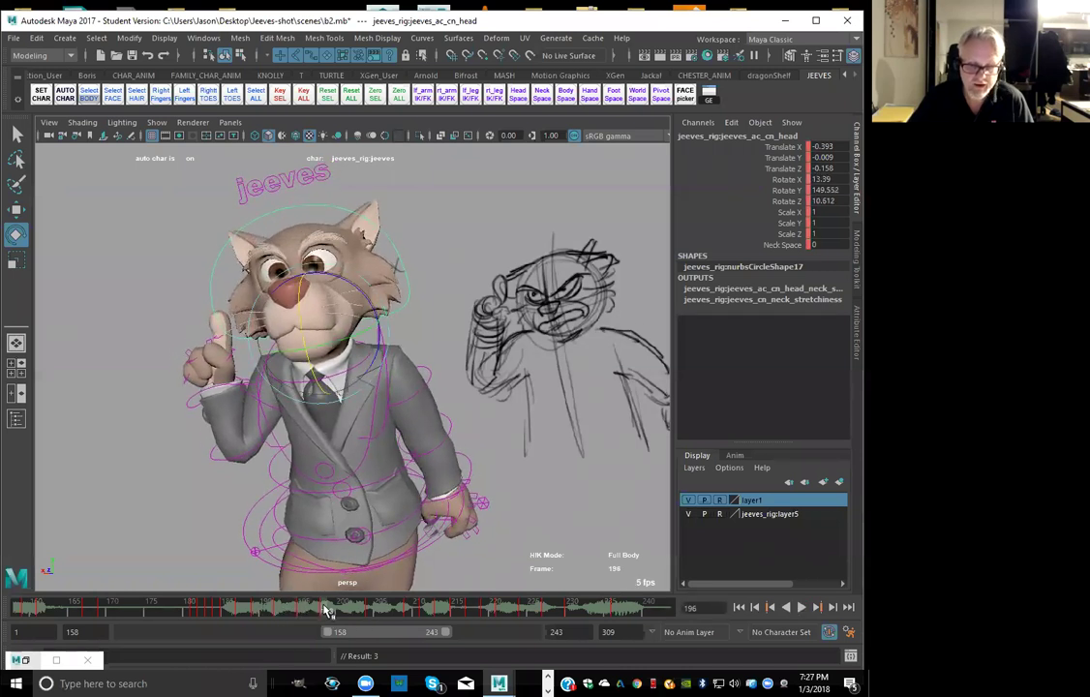
click(325, 610)
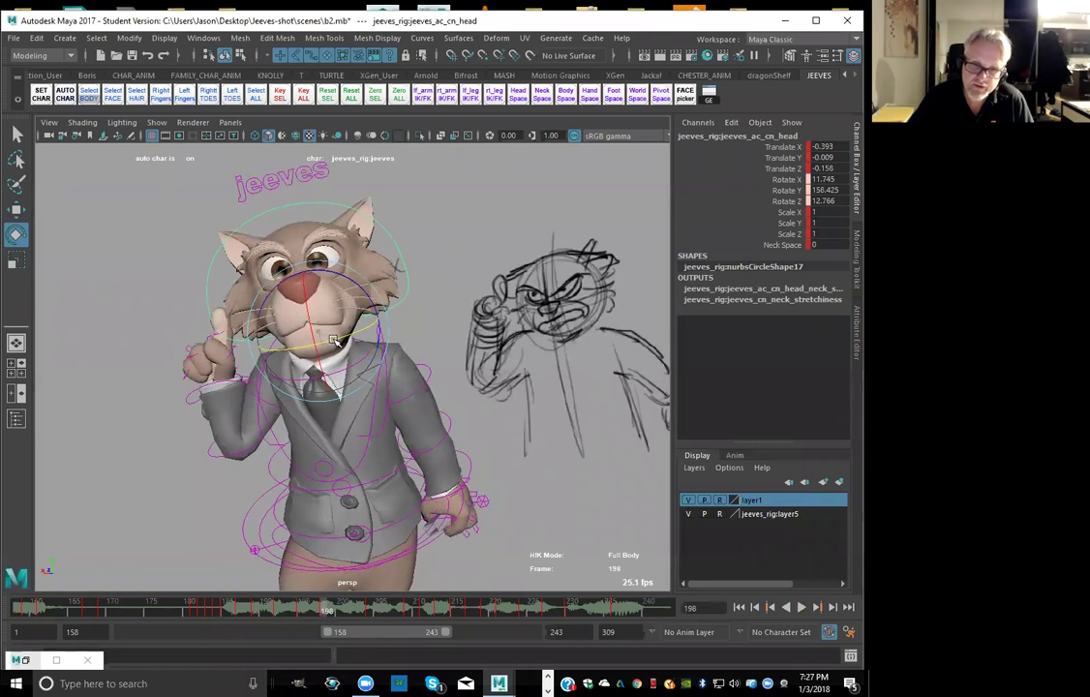
key(comma)
key(period)
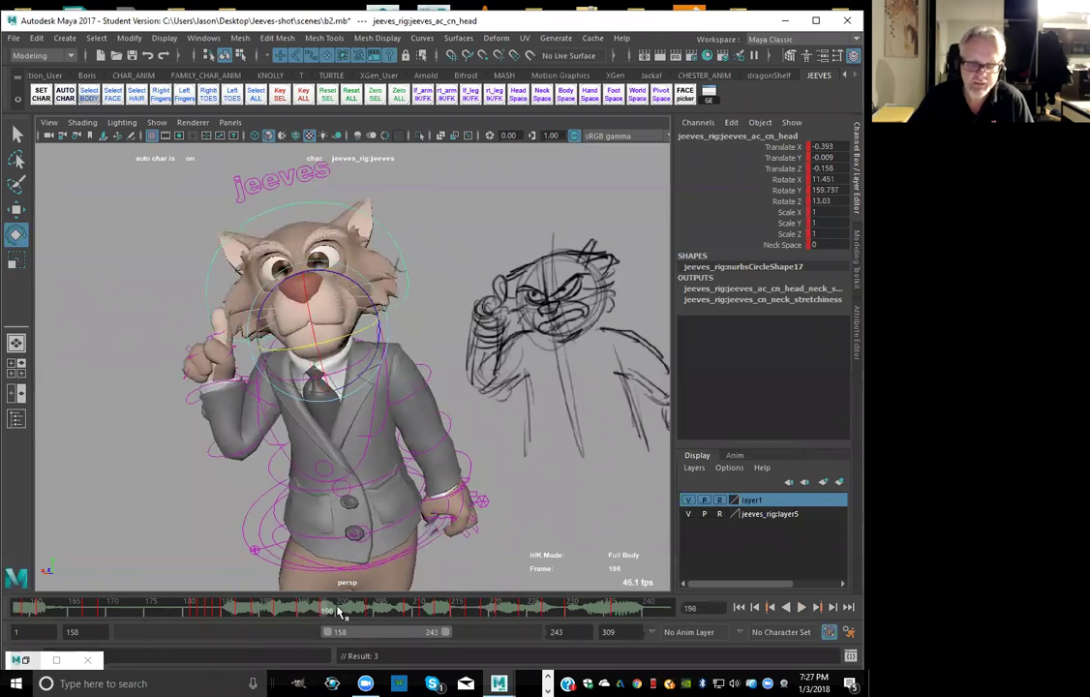
Rotate the head at frame 201 to about X 1.9, Y 139.4, Z 9.0 and compare it with neighbouring keys
click(348, 610)
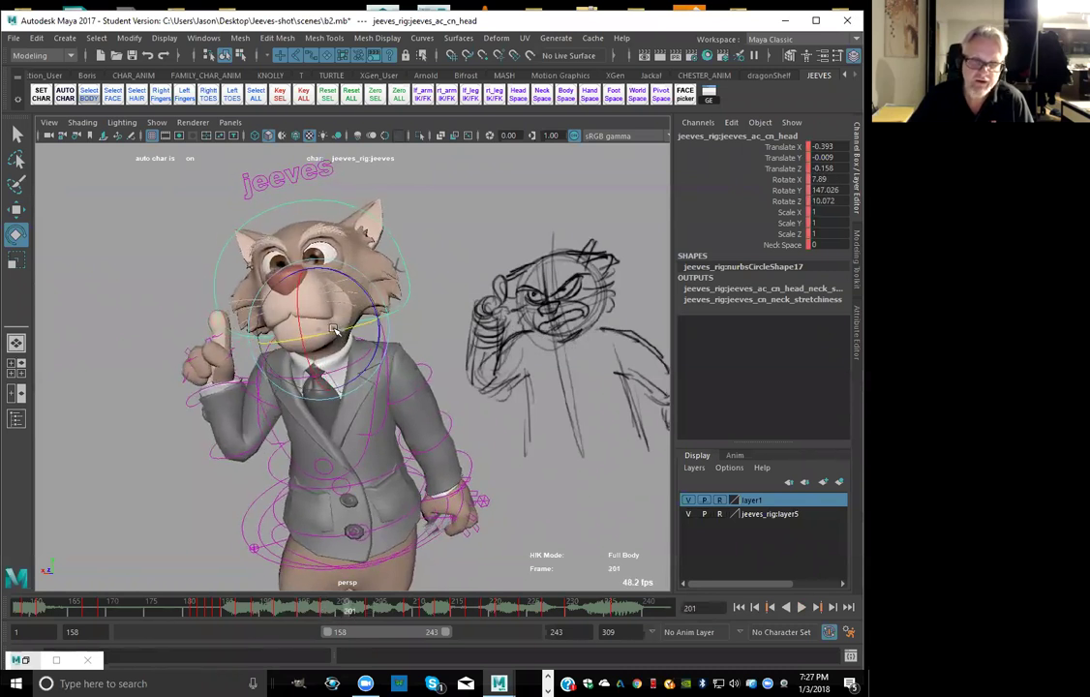
drag(293, 313, 288, 290)
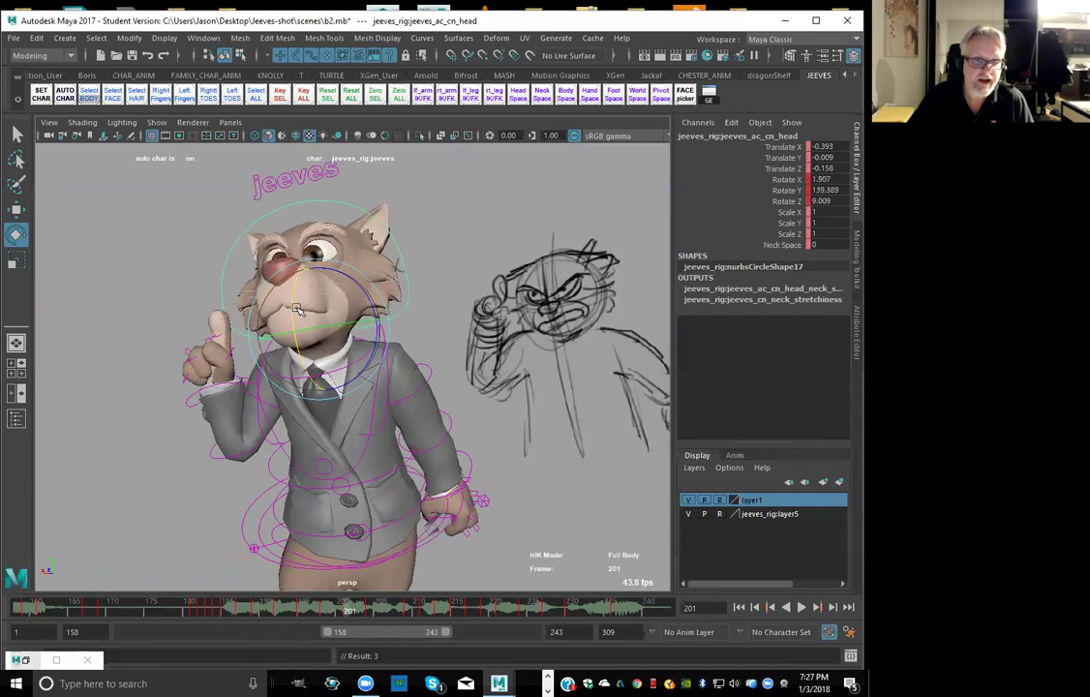
key(comma)
key(comma)
key(period)
key(period)
key(period)
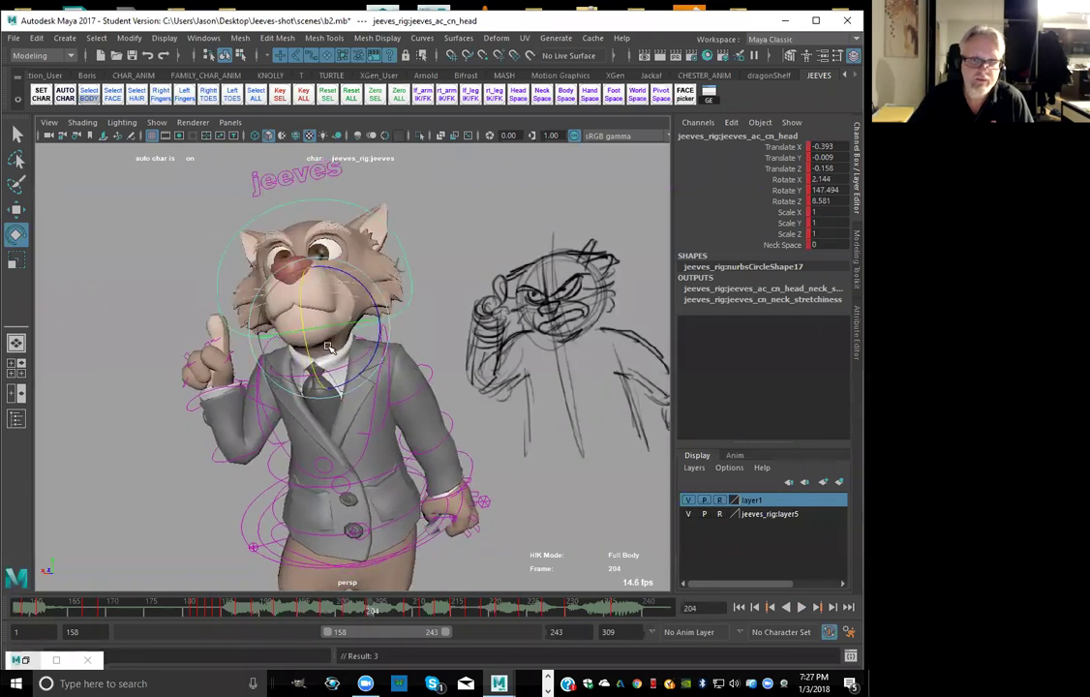
Rotate the head at frame 204 to about X 0.7, Y 149.6, Z 8.7 and check it against neighbouring keys
mouse_move(324, 323)
mouse_down()
mouse_move(301, 307)
mouse_move(318, 321)
mouse_up()
key(period)
key(comma)
key(comma)
key(comma)
key(period)
key(period)
key(period)
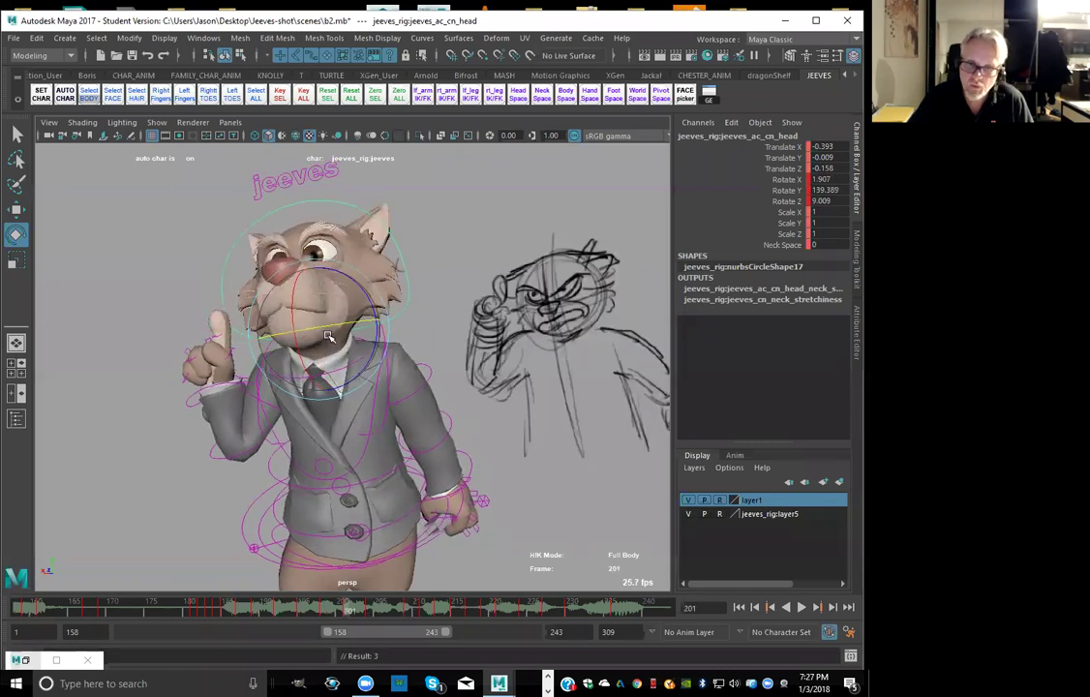
Rotate the head at frame 209 to about X -0.5, Y 140.2, Z 8.2 and step through the keys to frame 211
key(comma)
key(comma)
key(comma)
key(comma)
key(comma)
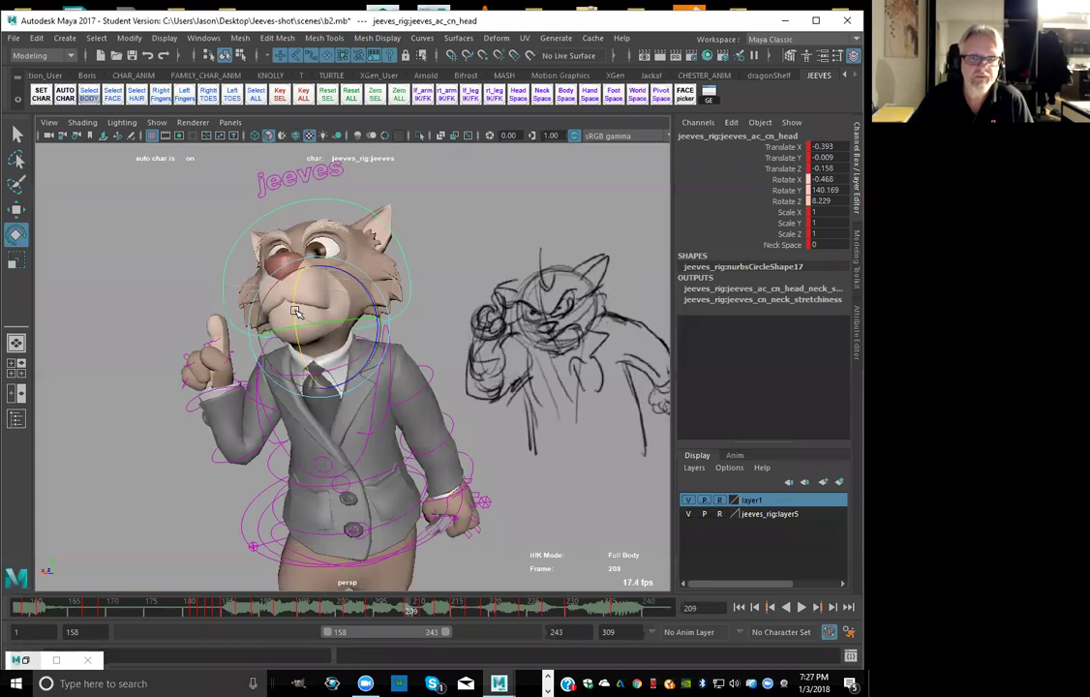
key(period)
key(period)
key(period)
key(period)
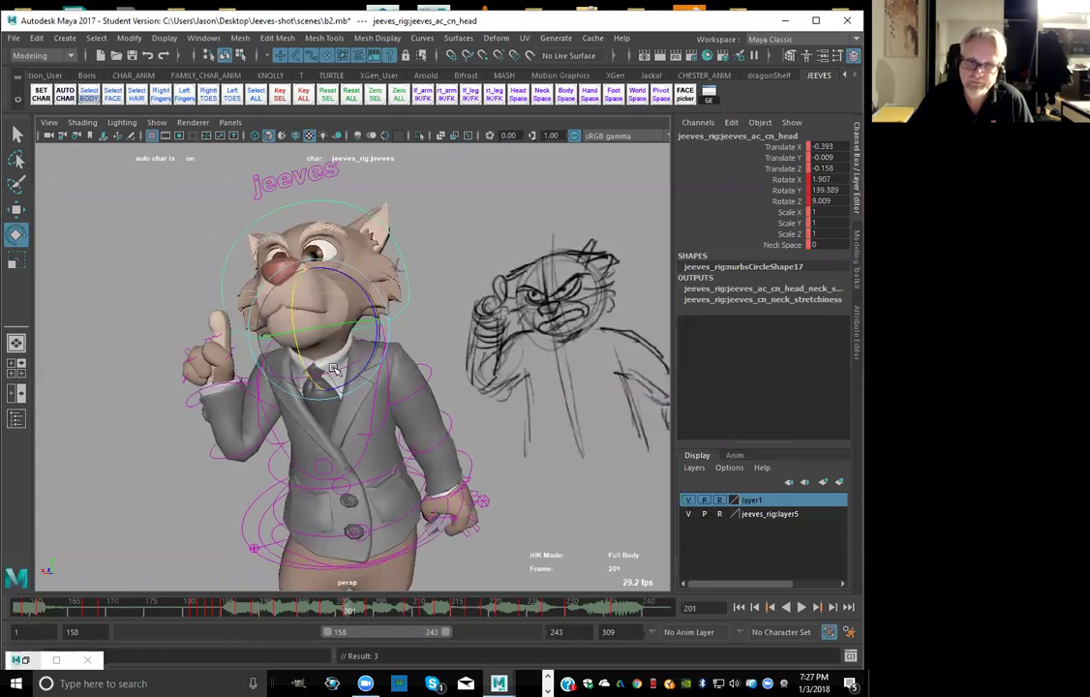
key(period)
key(period)
key(period)
key(period)
key(period)
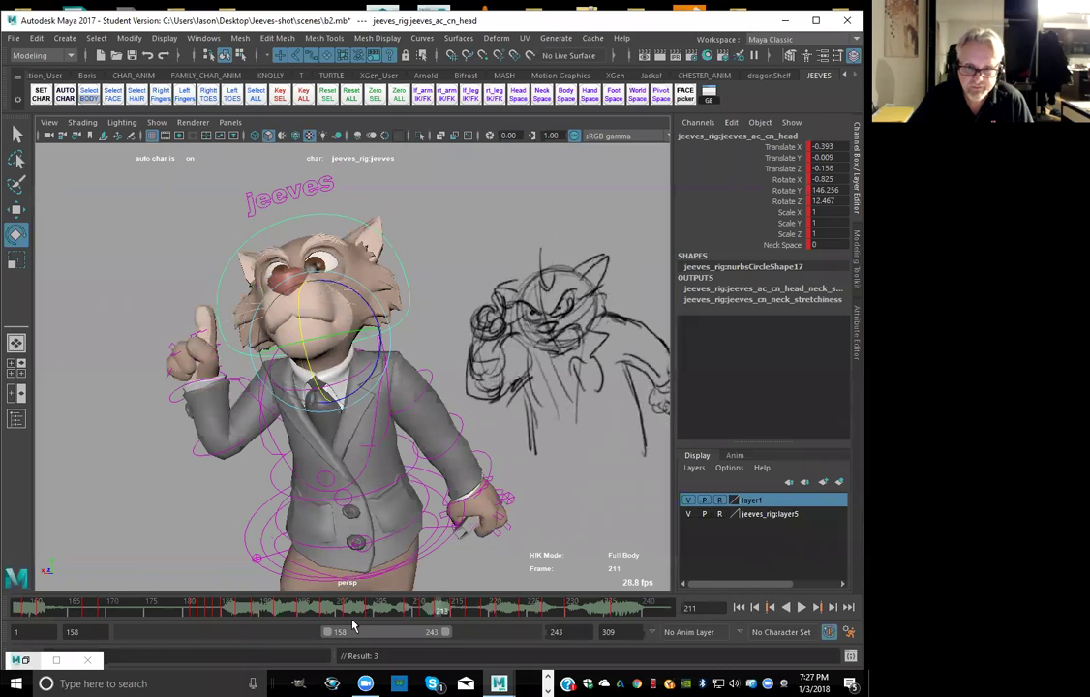
Turn the head slightly at frame 209 to about X -1.8, Y 144.7, Z 8.2, comparing it with frame 204
drag(293, 616, 411, 608)
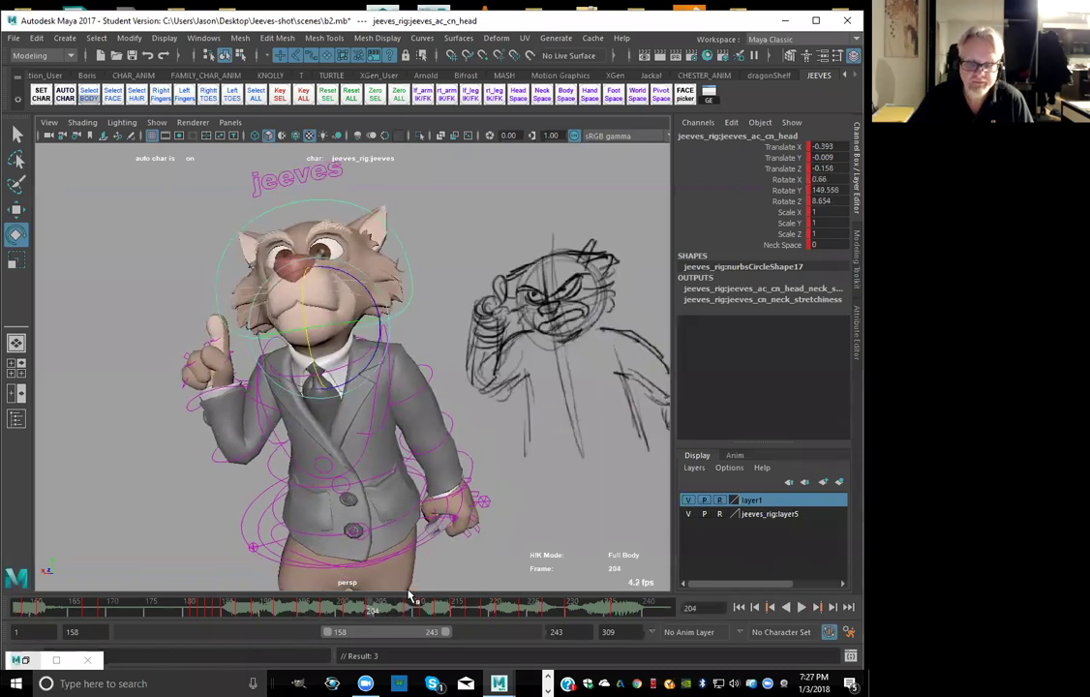
drag(318, 323, 322, 323)
key(comma)
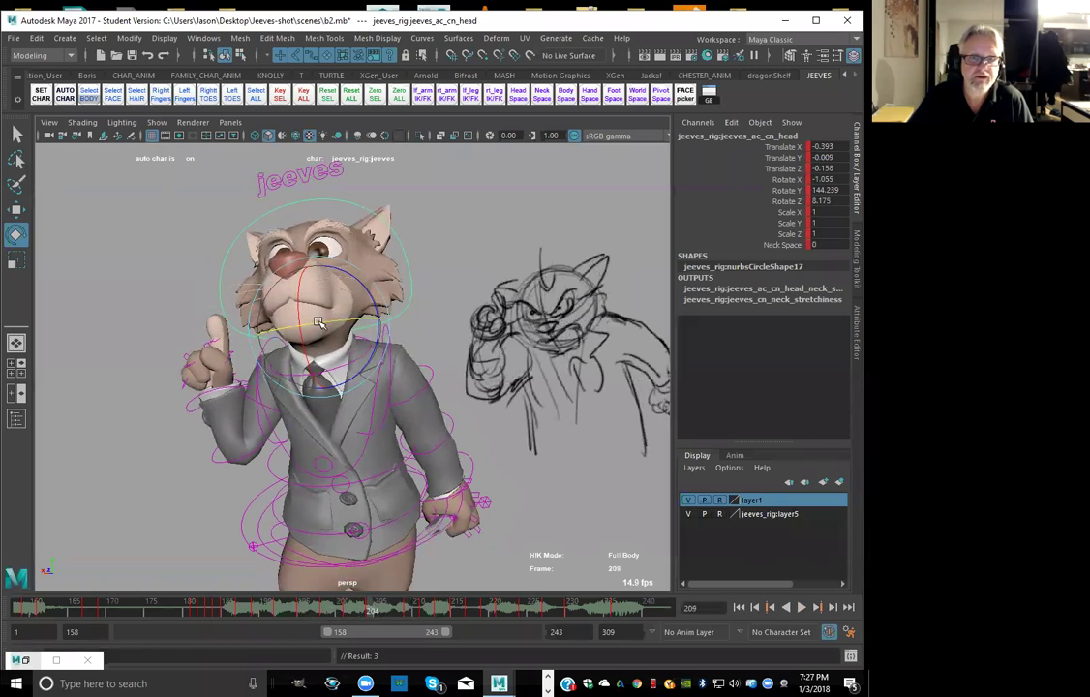
key(period)
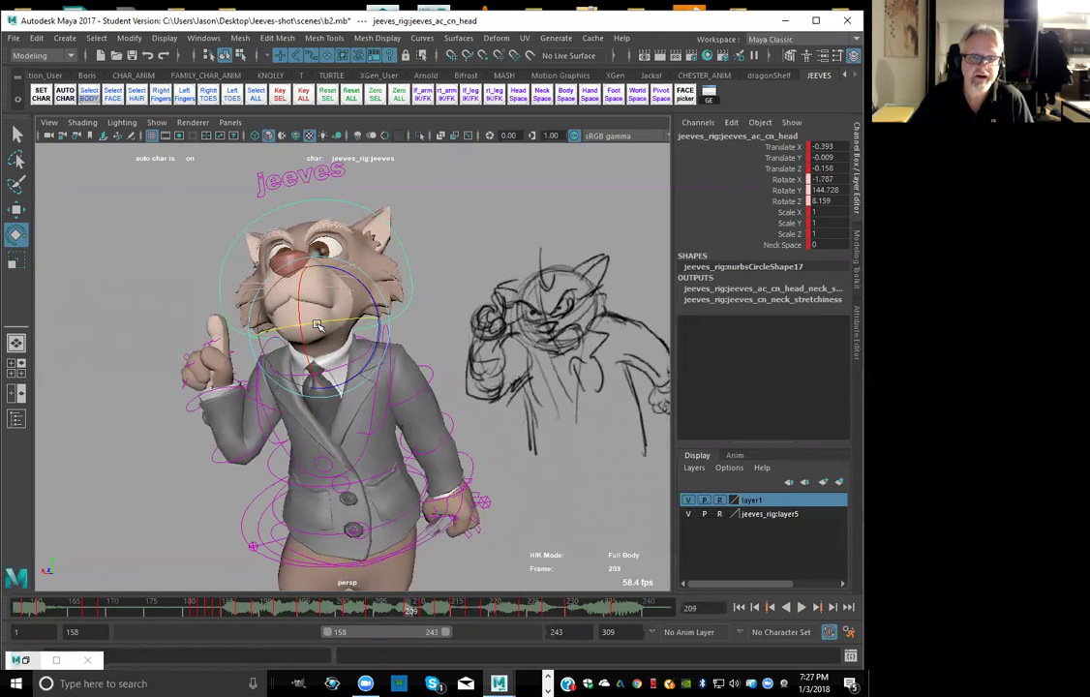
Step through the head keys across the hold and on to frame 217, and play back the motion
key(comma)
key(comma)
key(comma)
key(comma)
key(period)
key(period)
key(period)
key(period)
key(period)
key(period)
key(period)
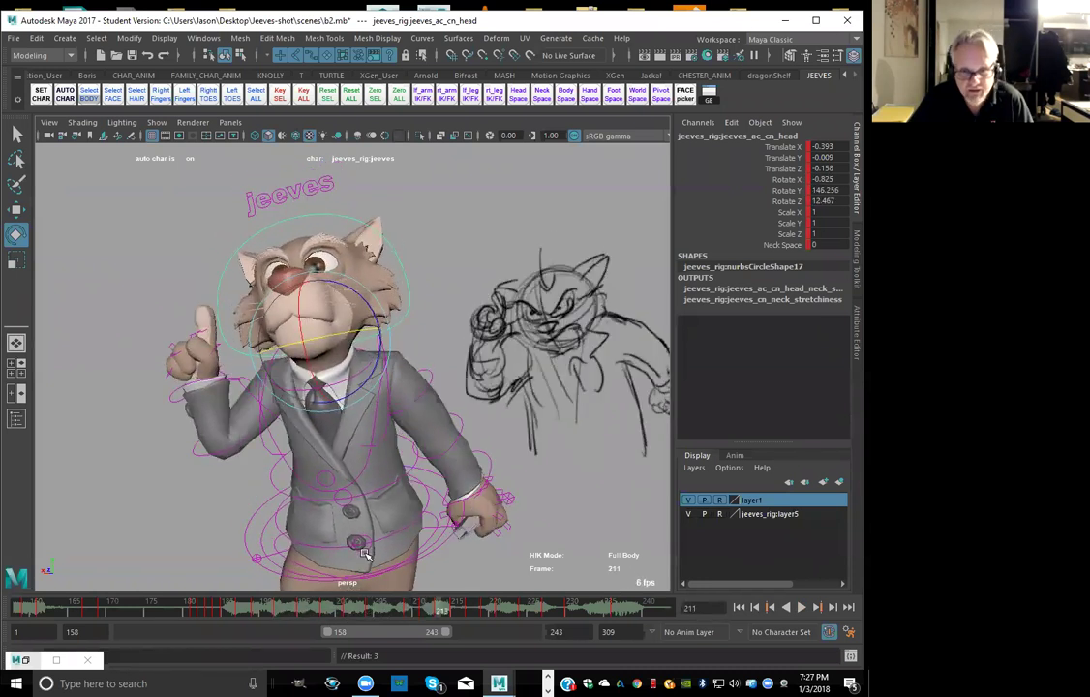
key(period)
key(period)
key(period)
key(period)
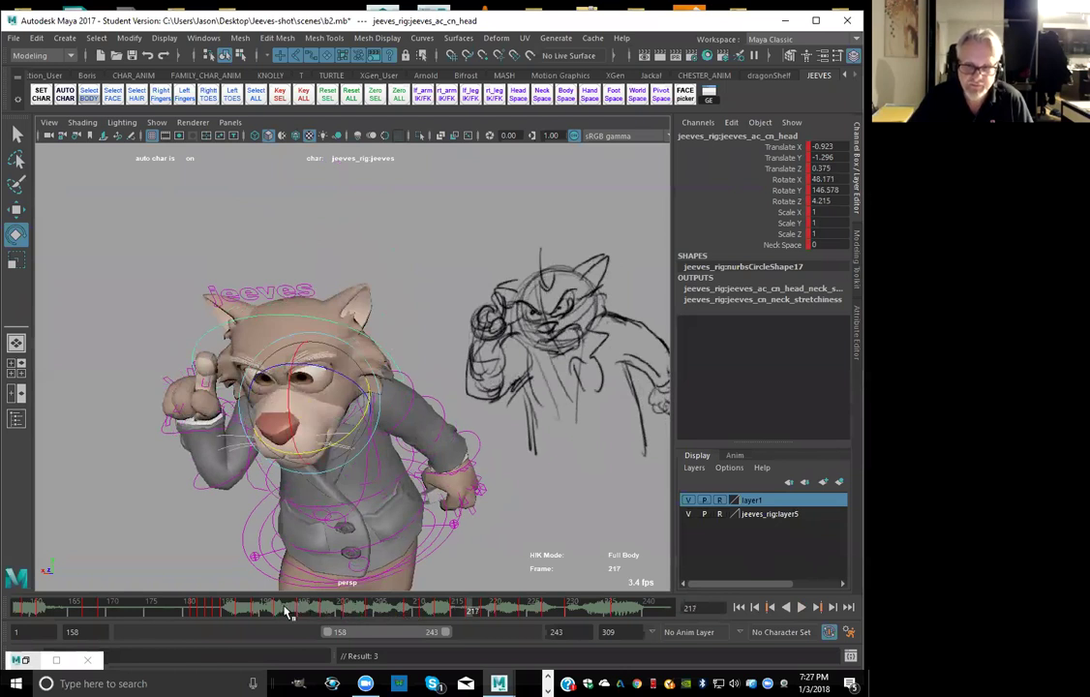
key(alt+v)
Try tilting the head up at frame 213 to about X -6.6, Y 147.6, Z 8.9 and play back the result
drag(481, 620, 433, 613)
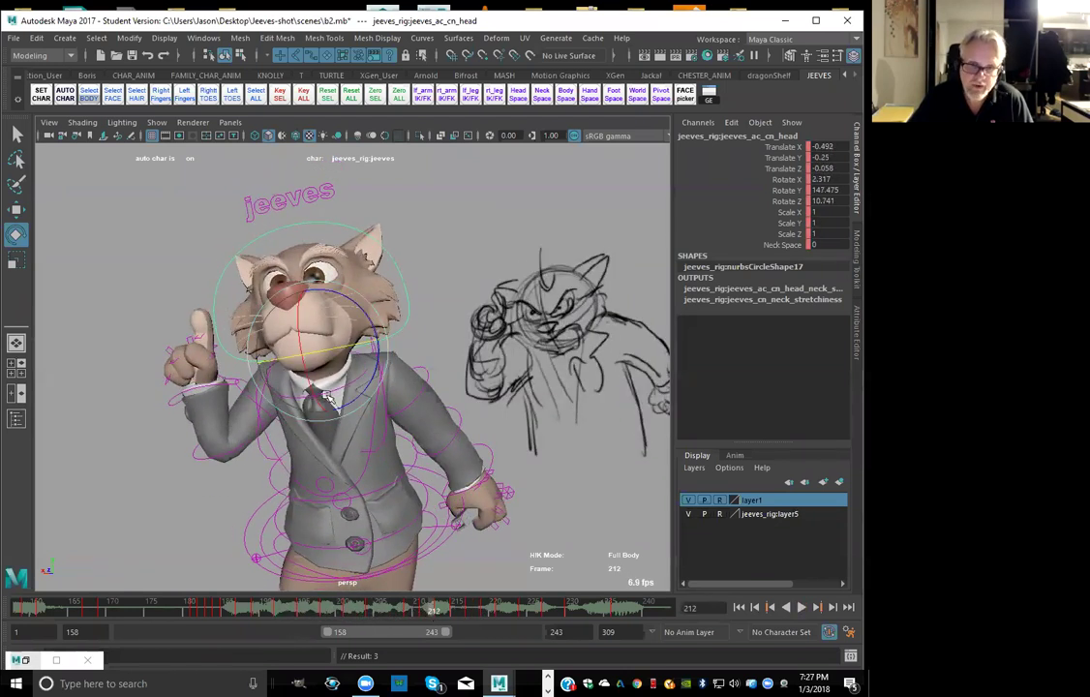
key(period)
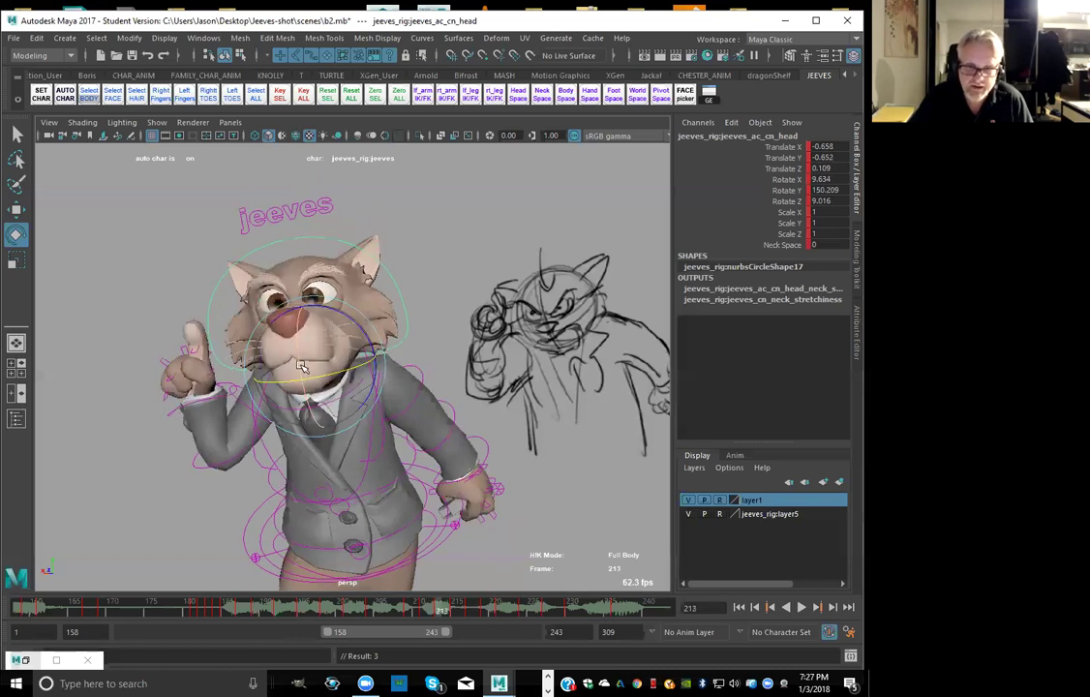
drag(299, 345, 301, 348)
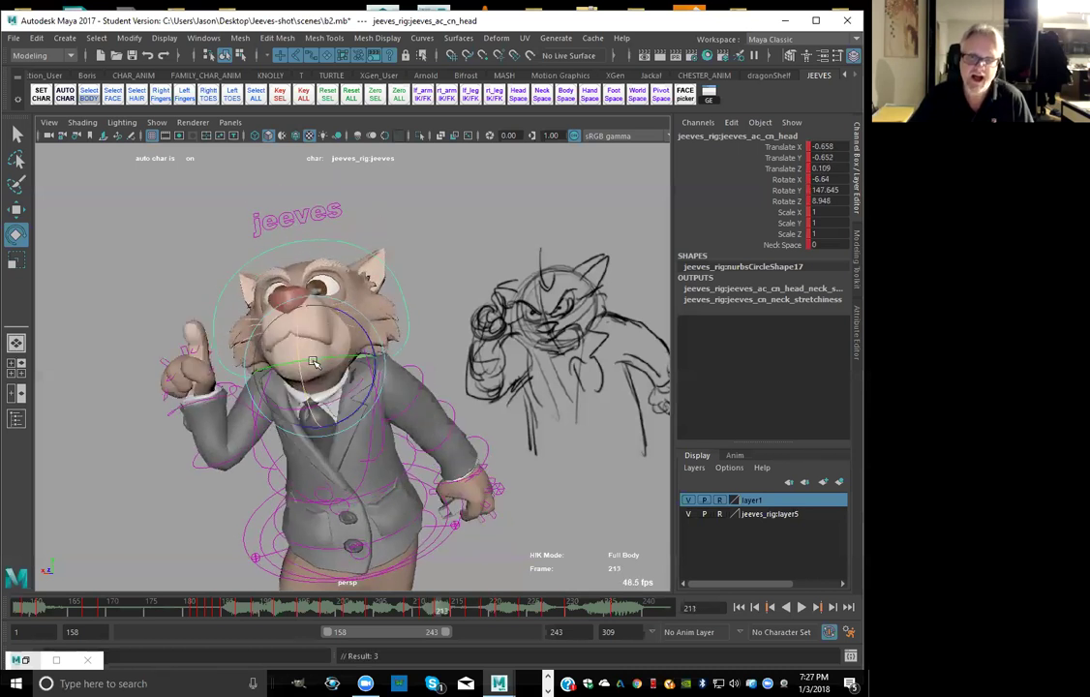
key(alt+v)
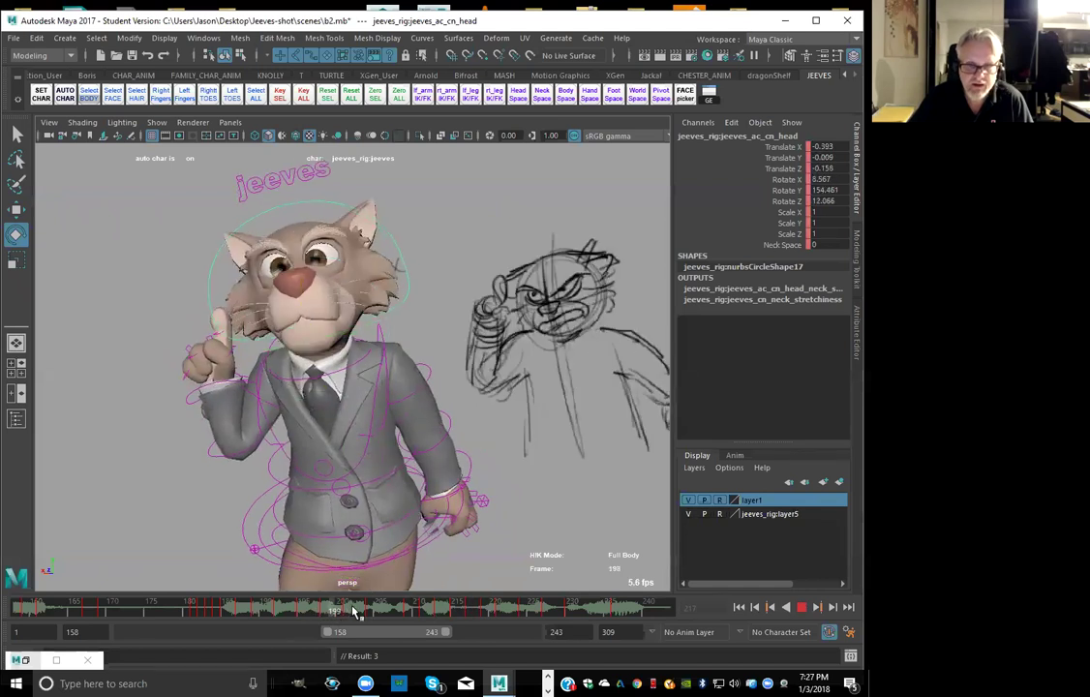
Tilt the head down at frame 213 to about X 27.0, Y 153.7, Z 10.2 and compare it with neighbouring keys
drag(494, 608, 431, 600)
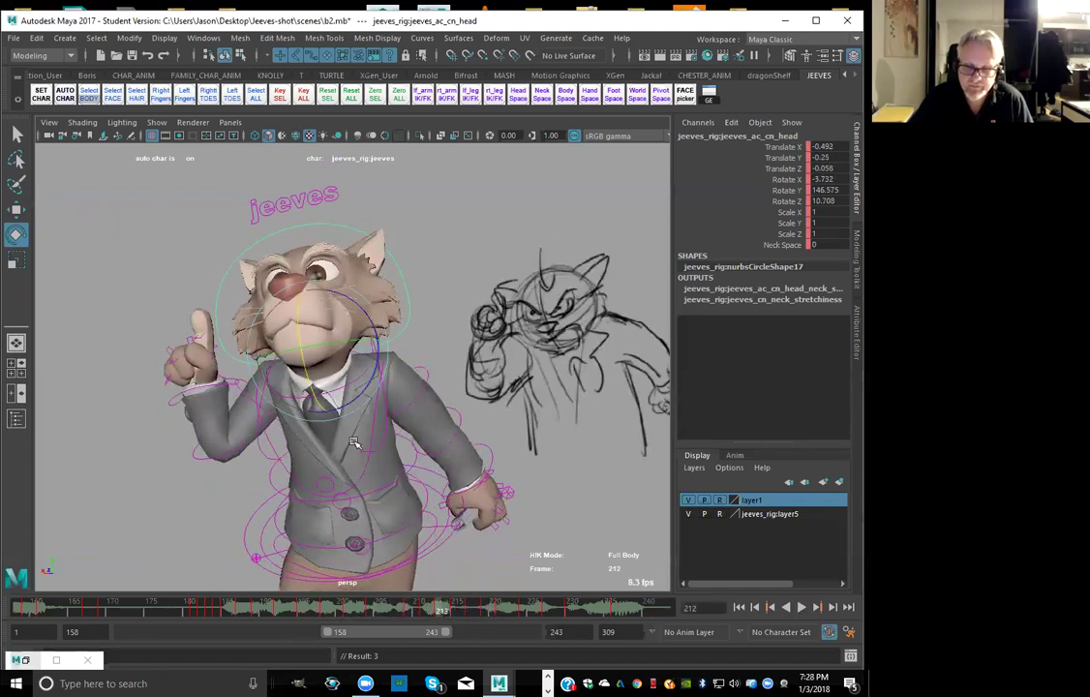
key(period)
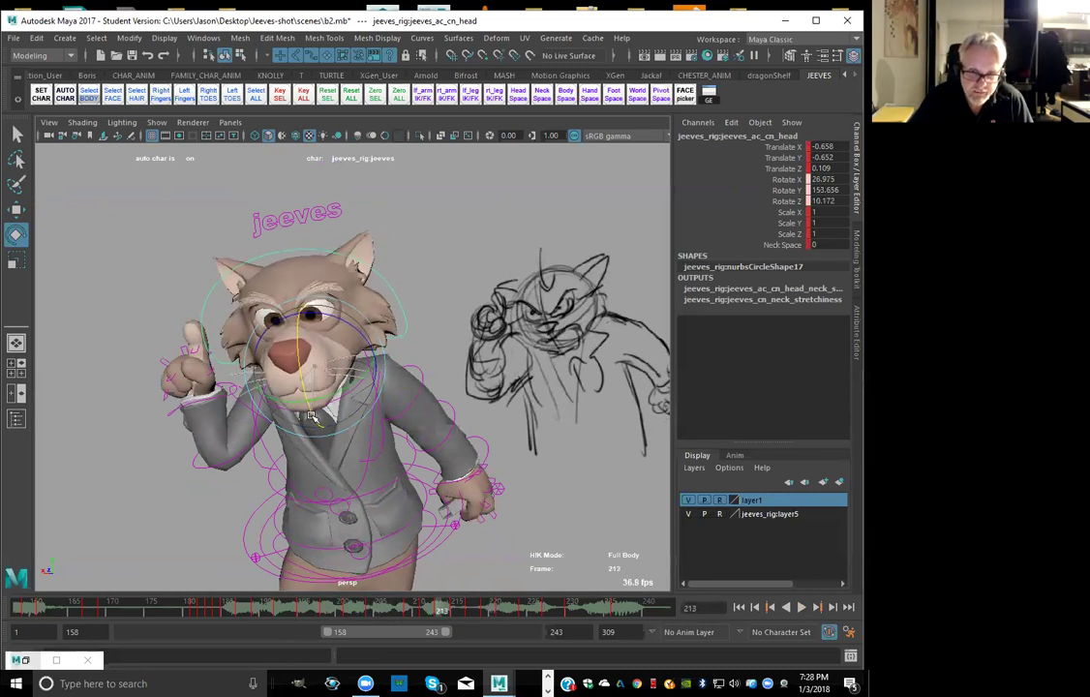
key(comma)
key(comma)
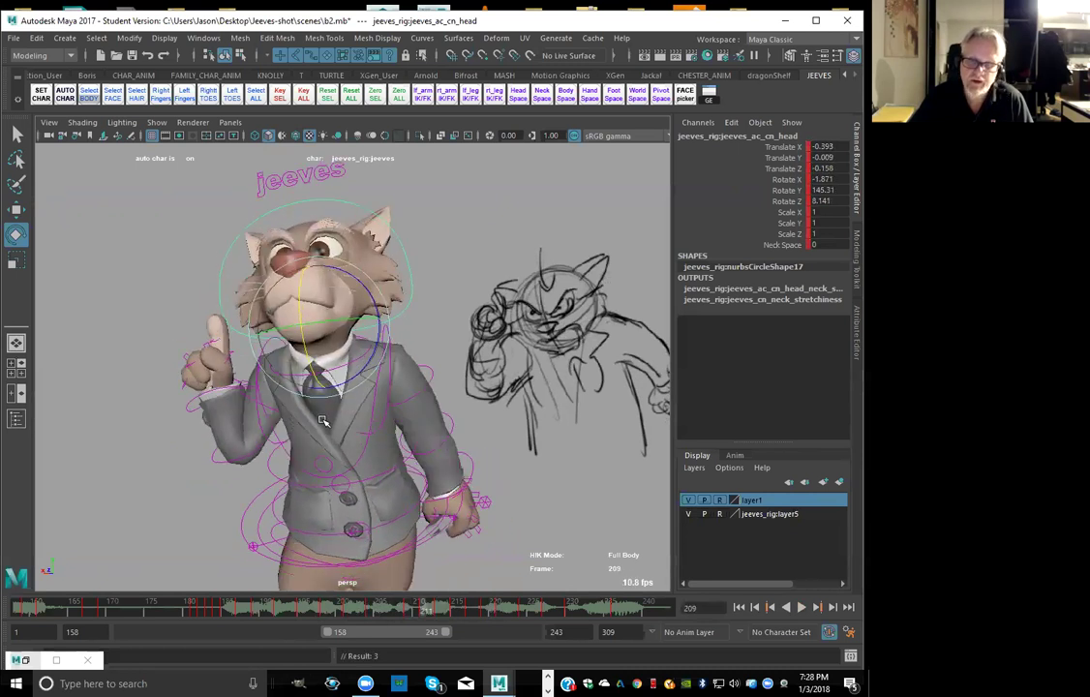
key(period)
key(period)
key(period)
key(period)
key(period)
Tilt the head further down at frame 213 to about X 30.2, Y 153.9, Z 10.3 and recheck the preceding keys
drag(318, 612, 432, 598)
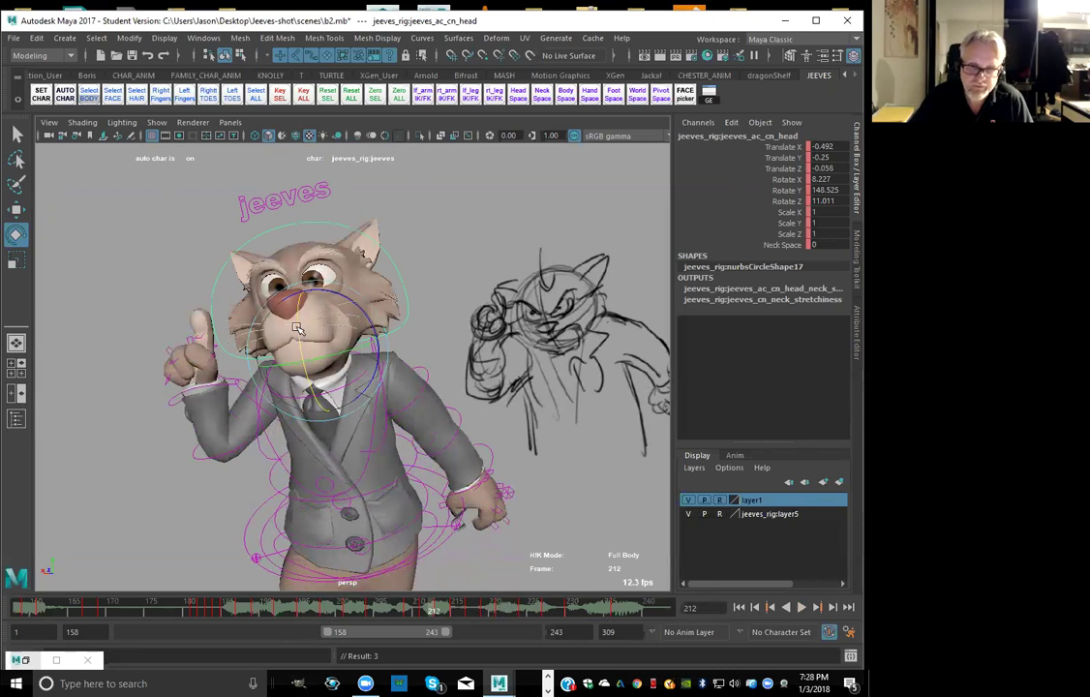
key(alt+comma)
key(alt+comma)
key(alt+period)
key(alt+period)
key(alt+period)
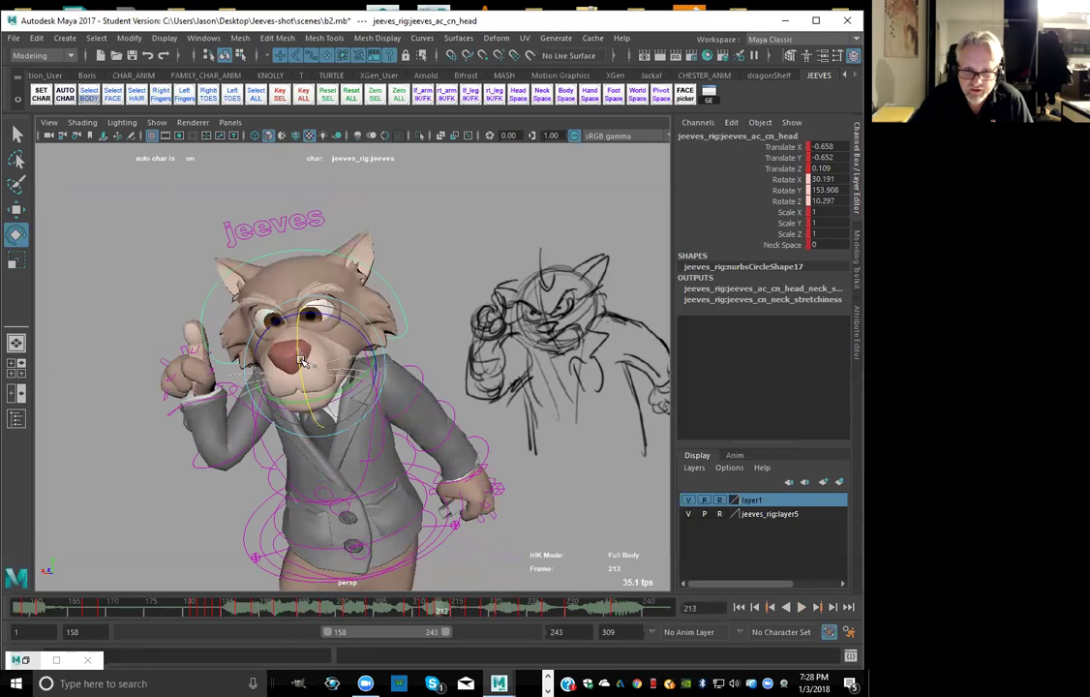
key(alt+comma)
key(alt+comma)
Rotate the head at frame 215 to about X 41.7, Y 164.4, Z 17.2 and check the keys up to frame 221
key(alt+period)
key(alt+period)
key(alt+period)
key(alt+period)
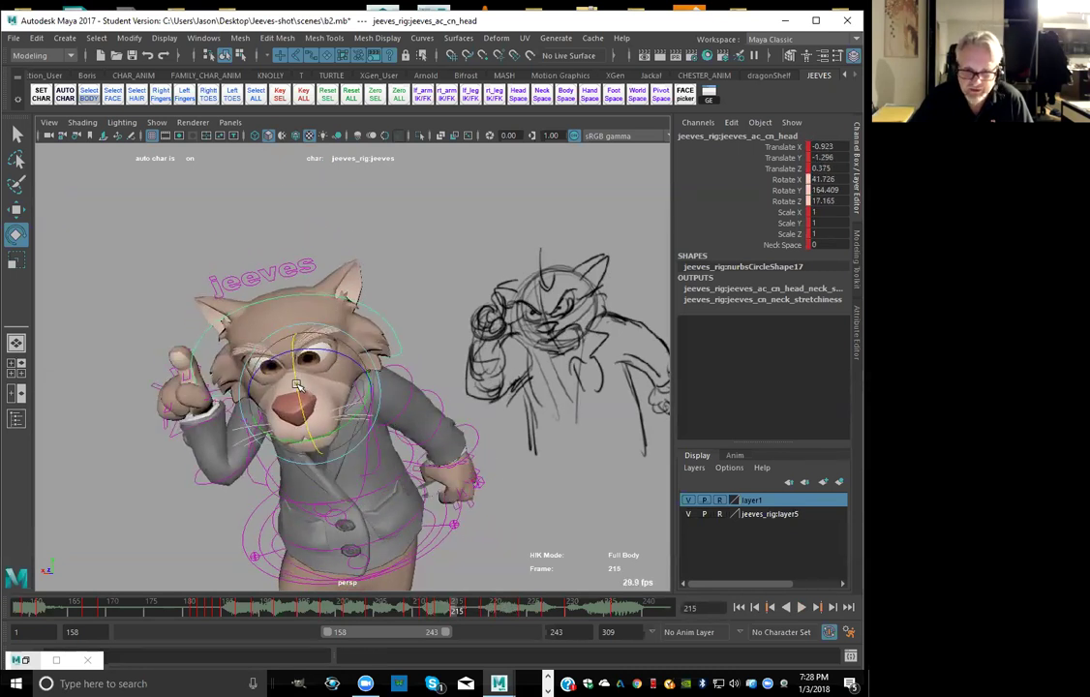
key(alt+period)
key(alt+period)
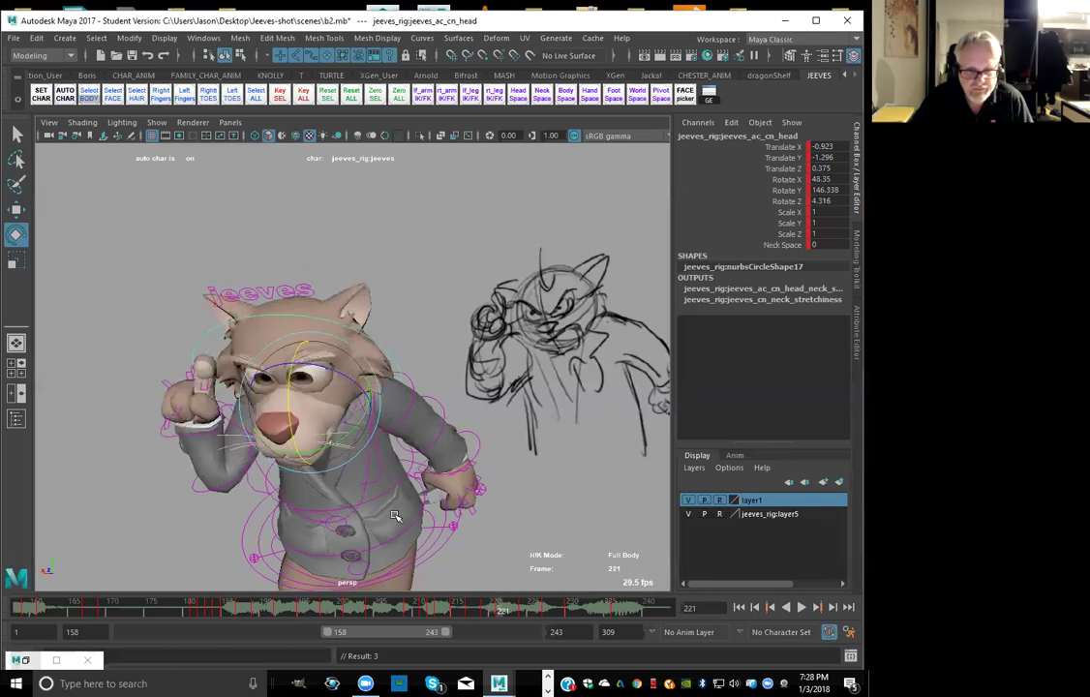
Turn the head at frame 213 to about X 31.5, Y 175.4, Z 22.4 and compare it with the adjacent frames
drag(402, 617, 438, 597)
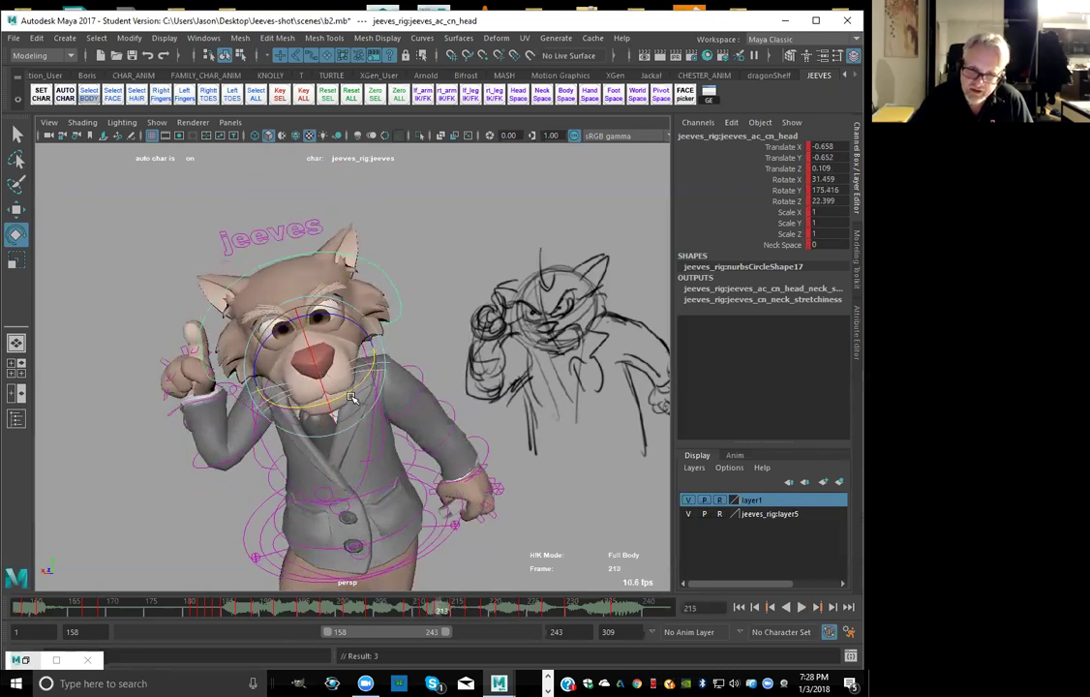
key(alt+comma)
key(alt+comma)
key(alt+period)
key(alt+period)
key(alt+comma)
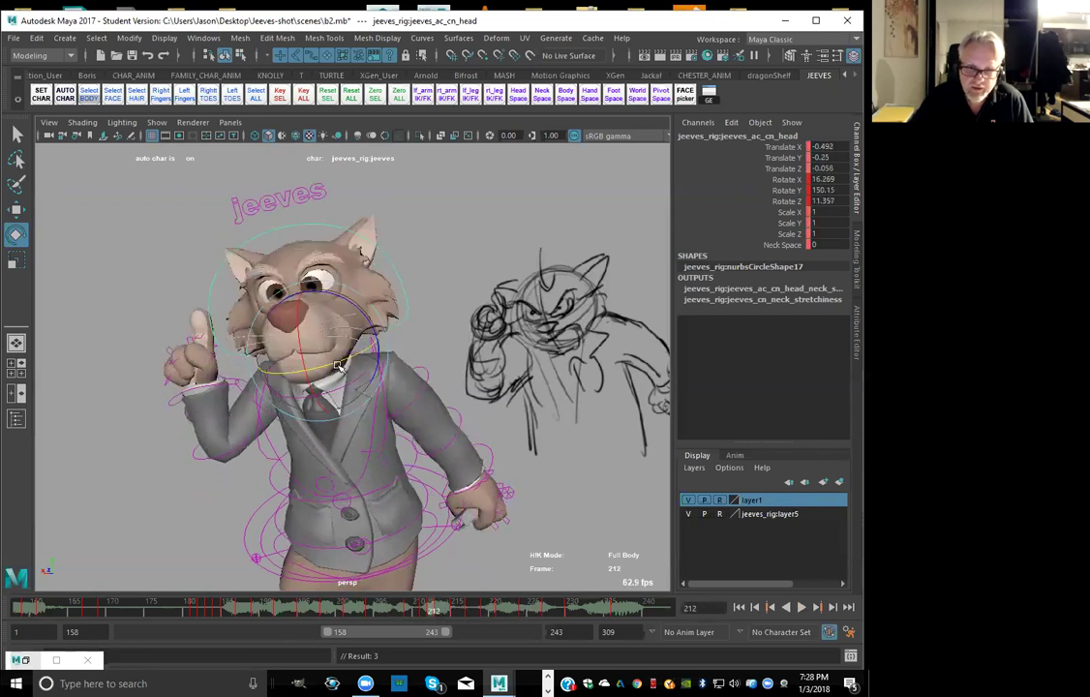
Rotate the head at frame 215 to about X 48.4, Y 144.4, Z 2.3, and at frame 217 to X 42.3, Y 176.9, Z 26.0
key(alt+period)
key(alt+period)
key(alt+period)
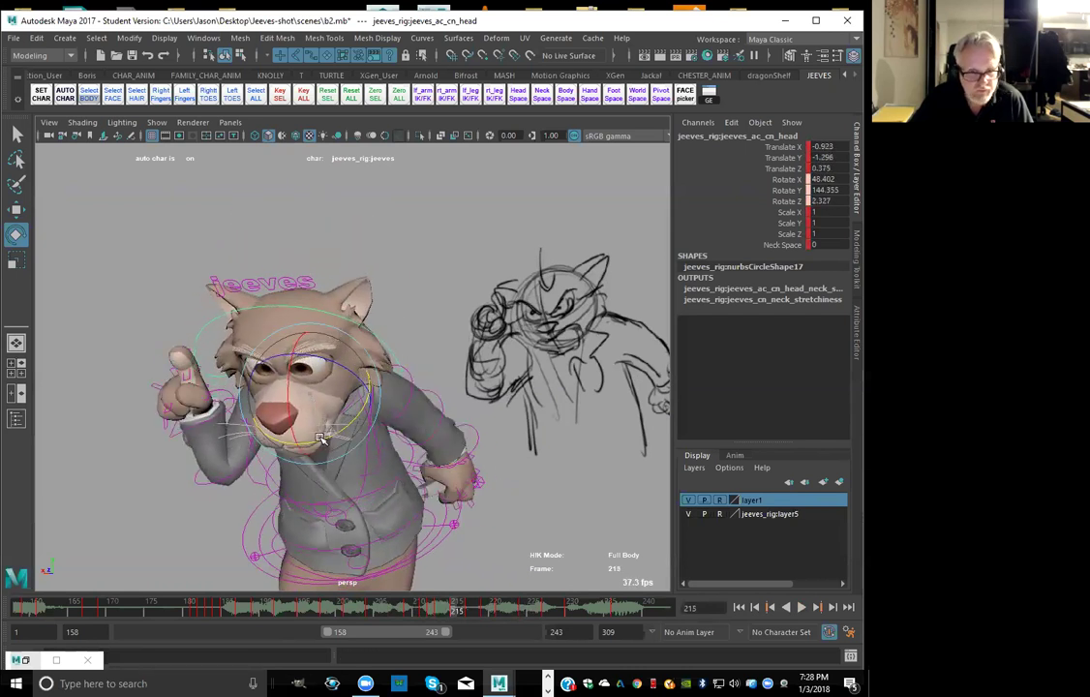
key(alt+period)
key(alt+period)
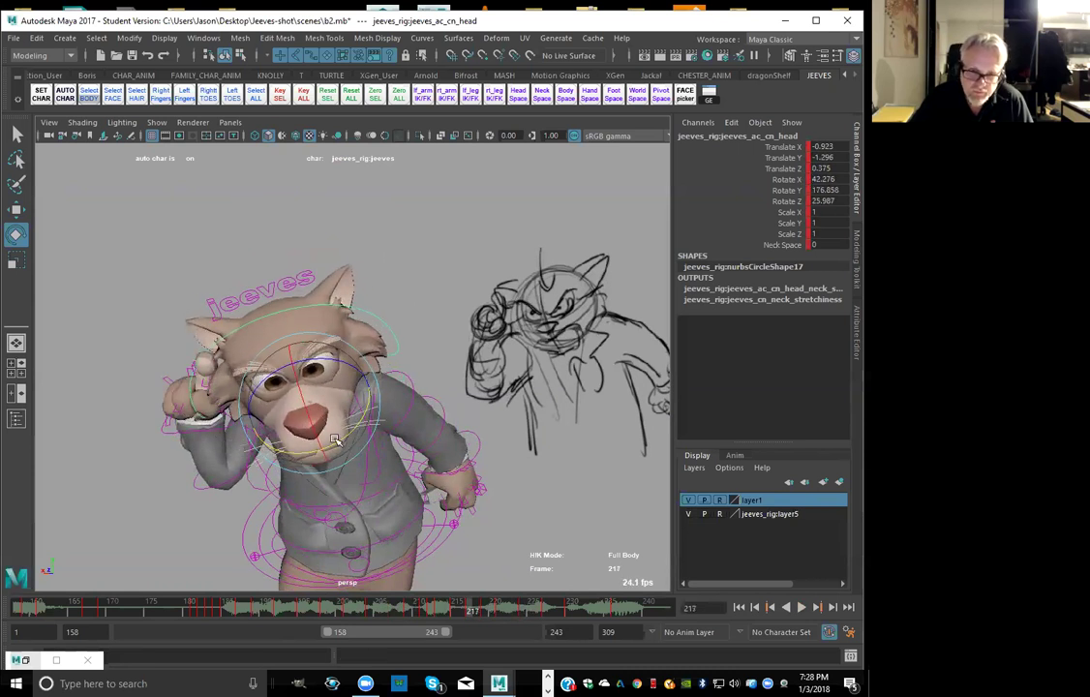
Step through the keys after frame 217 to examine the head motion coming out of the downward pose
key(alt+period)
key(alt+period)
key(alt+period)
key(alt+period)
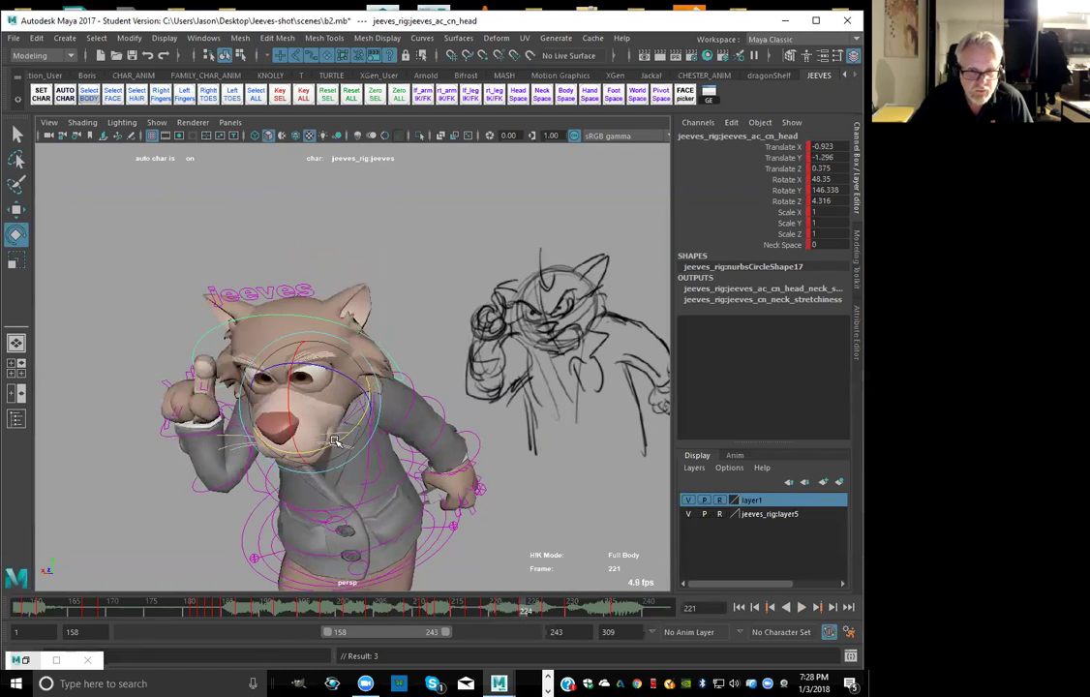
key(alt+period)
key(alt+period)
key(alt+period)
key(alt+period)
key(alt+period)
key(alt+period)
Tilt the head up at frame 230 to about X -3.8, Y 149.9, Z 1.8
mouse_move(311, 610)
mouse_down()
mouse_move(579, 609)
mouse_move(637, 585)
mouse_move(533, 587)
mouse_move(557, 585)
mouse_up()
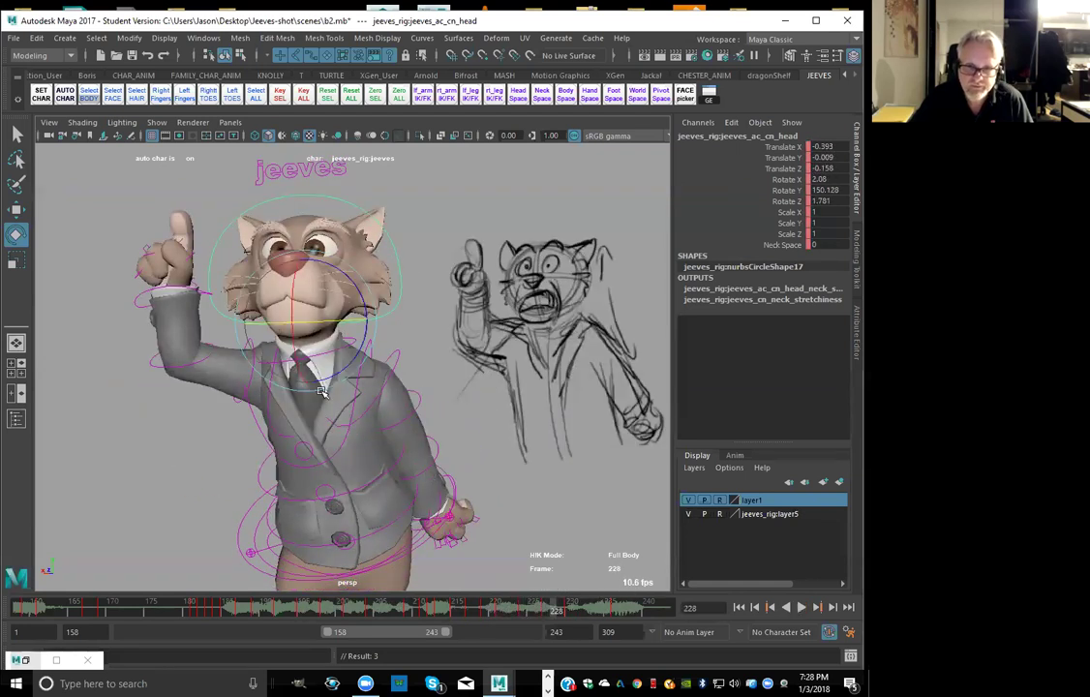
key(alt+period)
key(alt+period)
drag(294, 337, 295, 333)
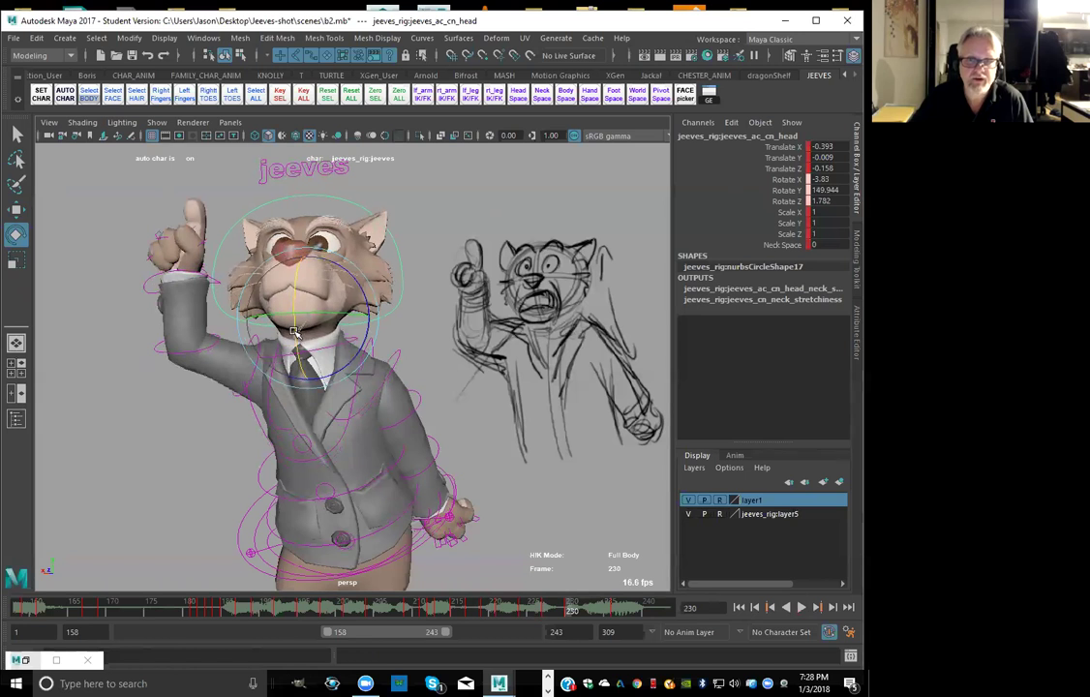
Step through the keys around frames 224 to 236 and play them back to examine the head tilt into the raised-finger pose
key(comma)
key(comma)
key(comma)
key(period)
key(period)
key(period)
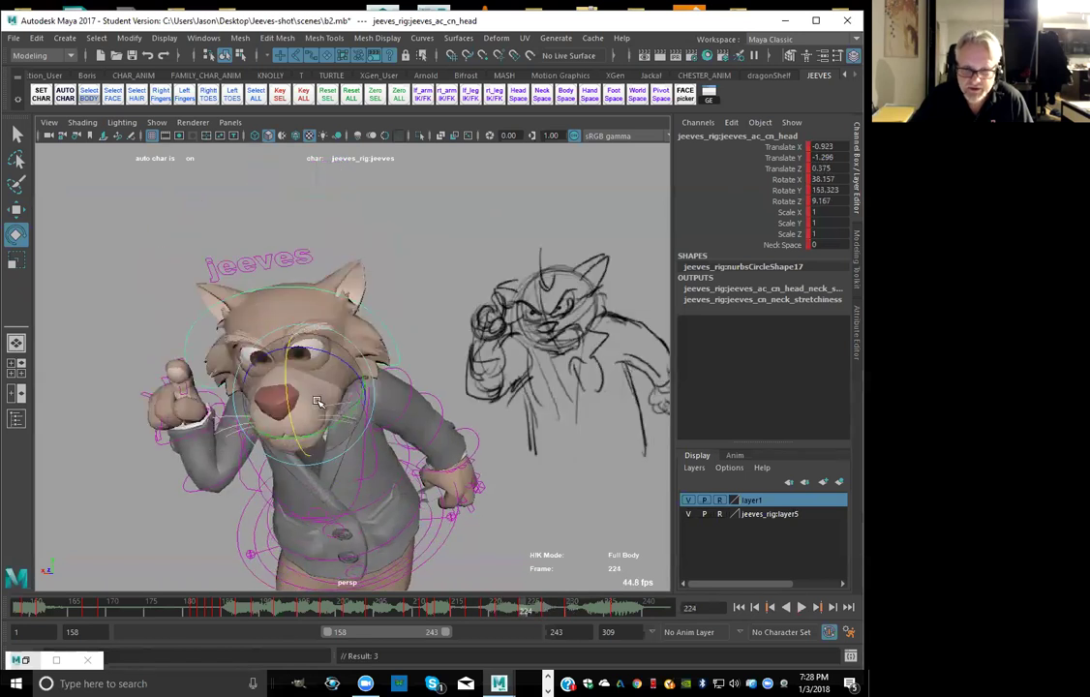
key(period)
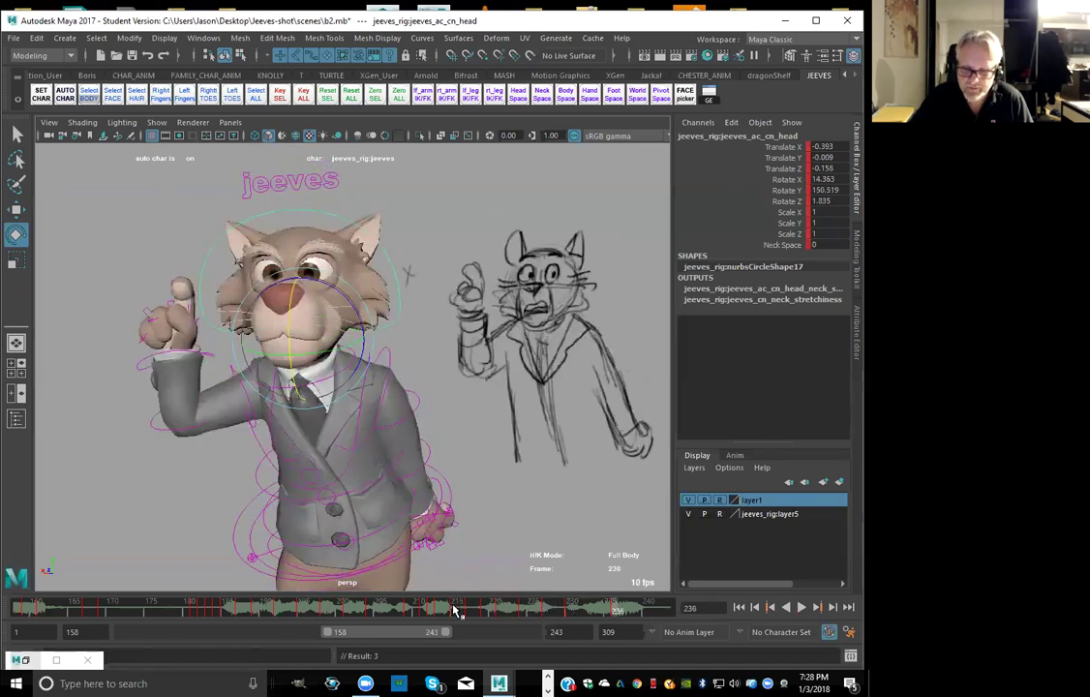
key(alt+v)
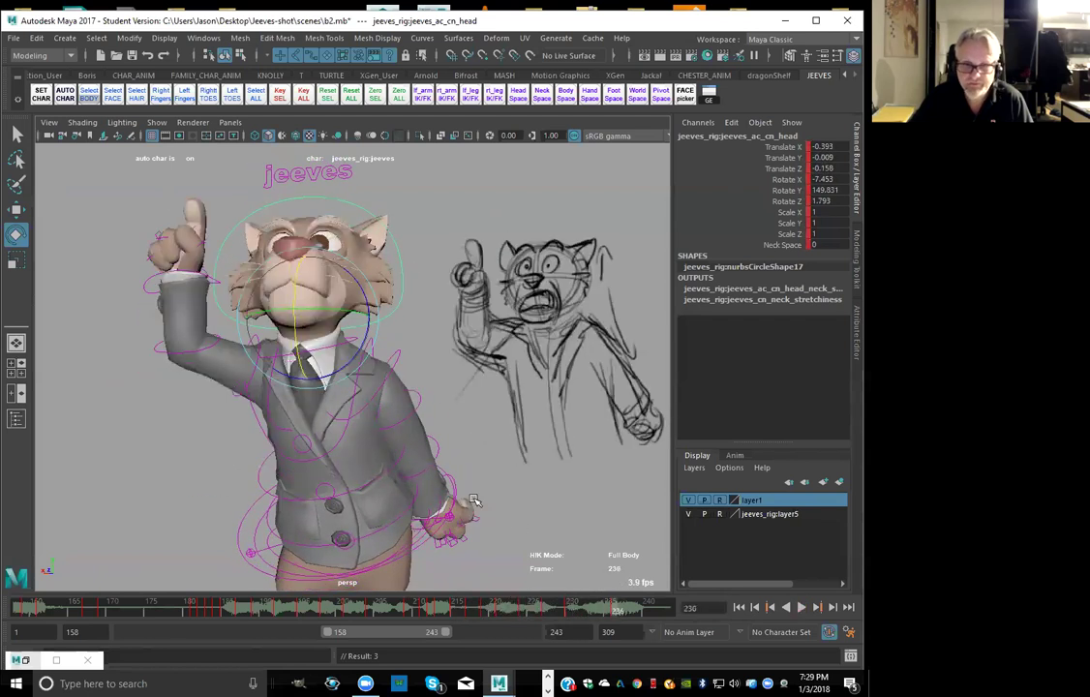
key(alt+v)
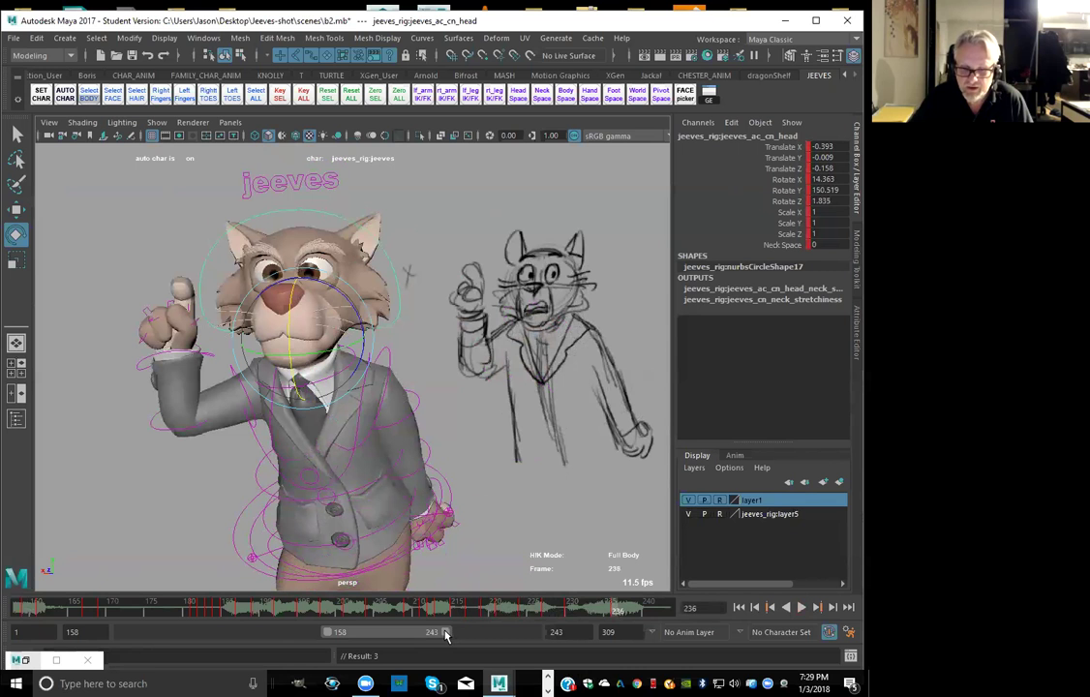
Extend the playback range to end at frame 274 and check the keys that follow frame 236
drag(446, 633, 488, 633)
key(period)
key(comma)
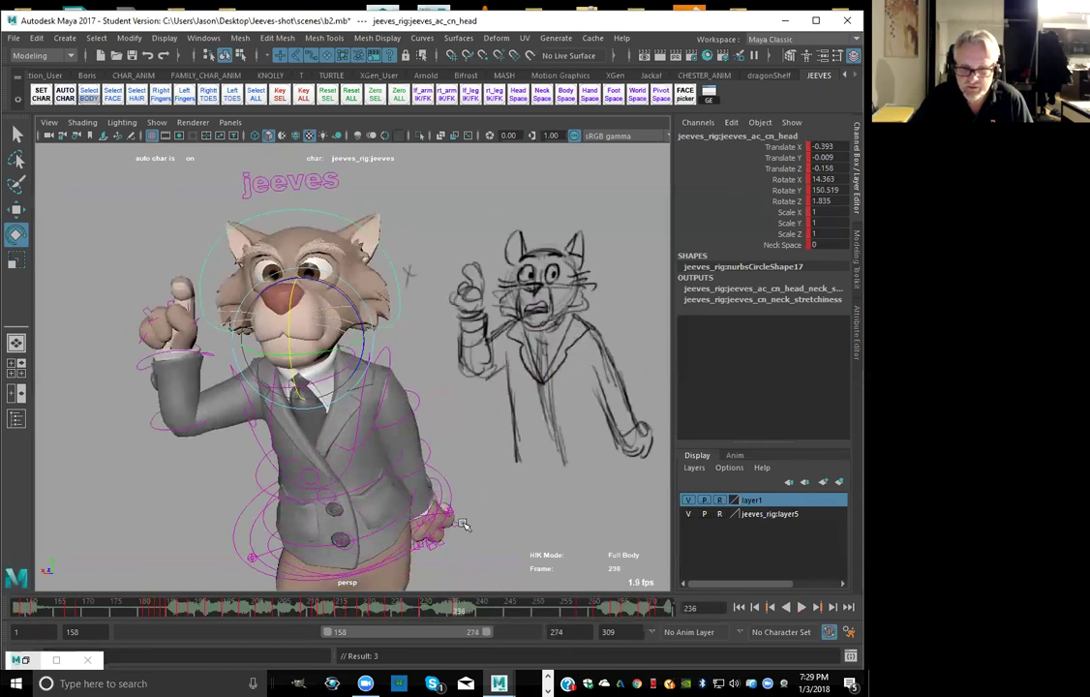
key(period)
key(comma)
key(period)
key(comma)
key(comma)
key(period)
key(period)
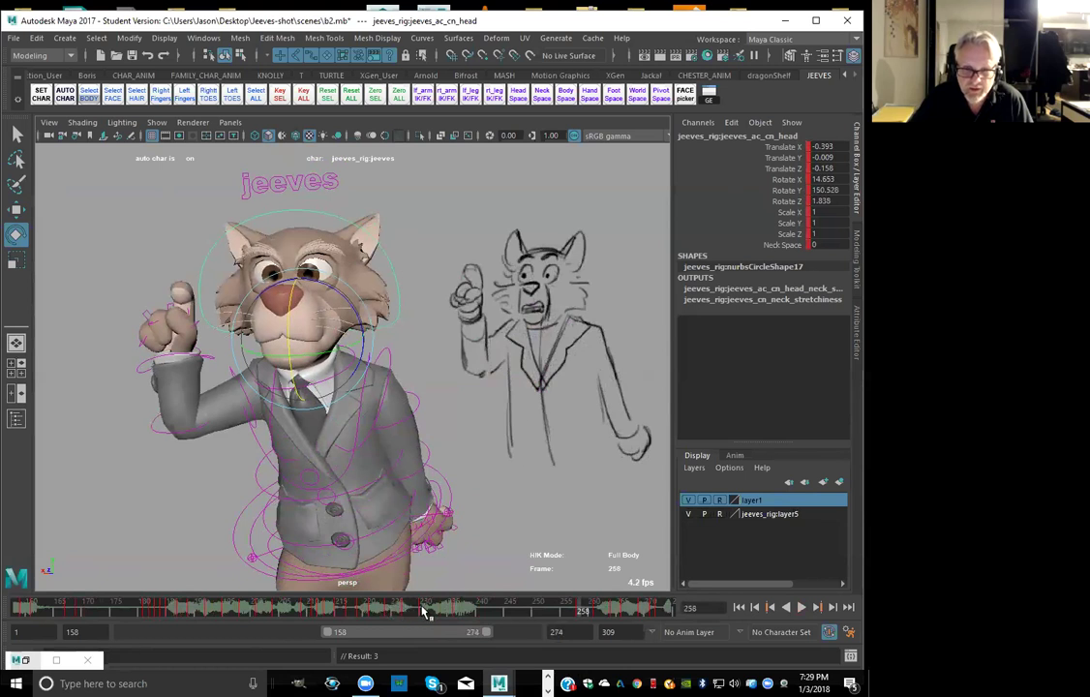
Play the shot from frame 158 and check the keys around frames 187 to 198 to review the swing
key(alt+v)
mouse_move(659, 613)
mouse_down()
mouse_move(380, 589)
mouse_move(6, 534)
mouse_up()
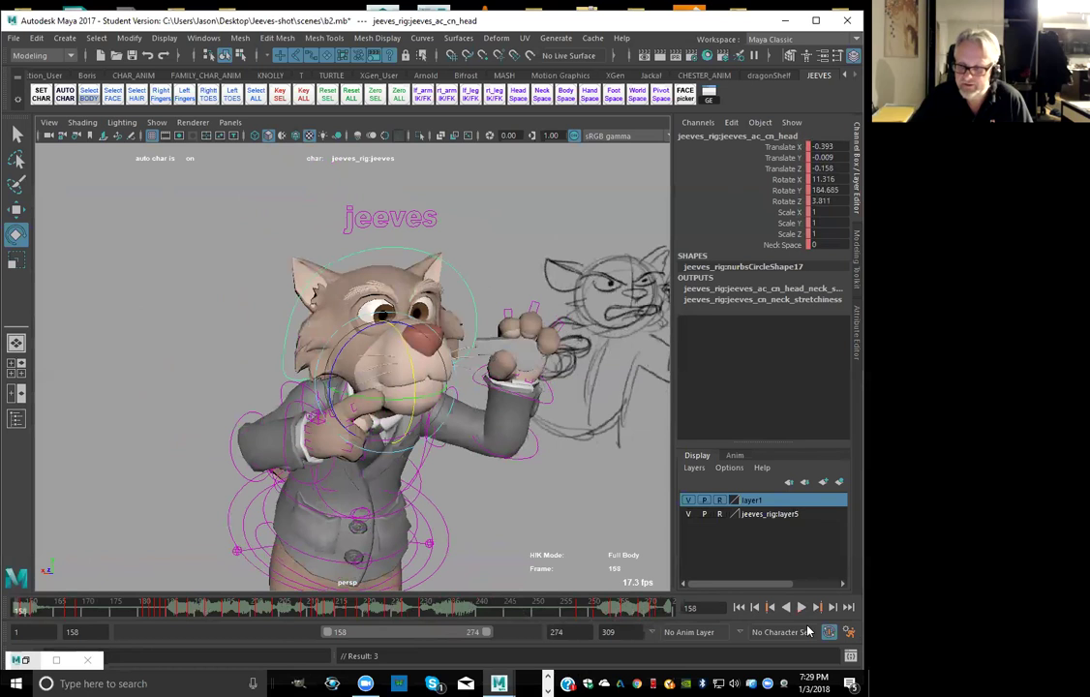
click(803, 607)
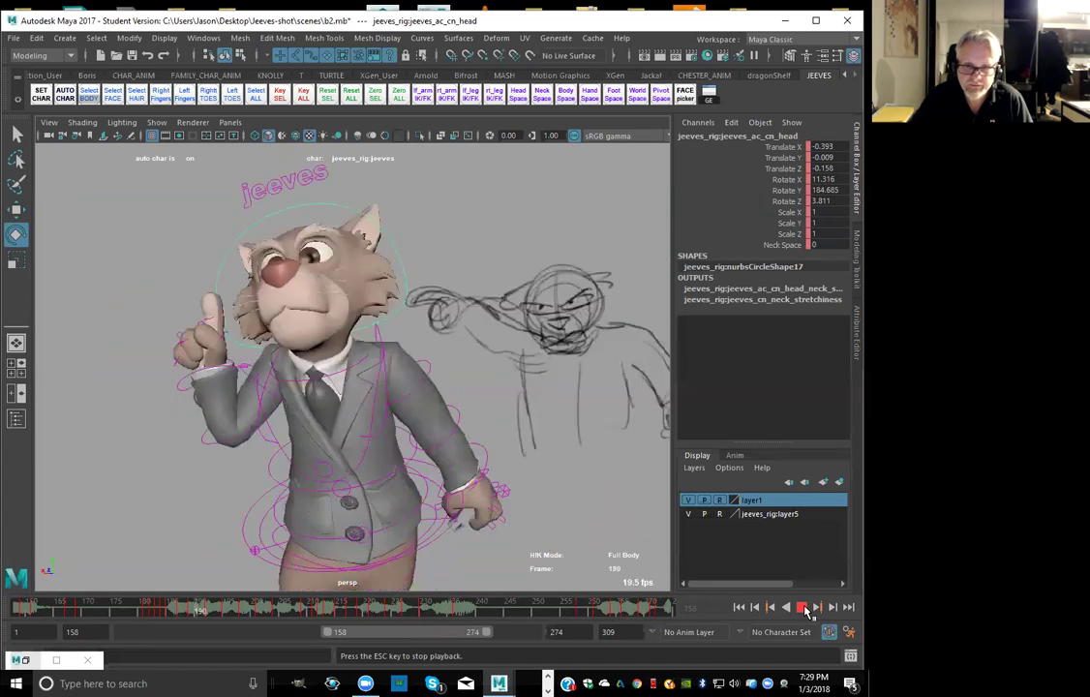
click(803, 607)
mouse_move(172, 607)
mouse_down()
mouse_move(280, 614)
mouse_move(259, 622)
mouse_up()
key(comma)
key(period)
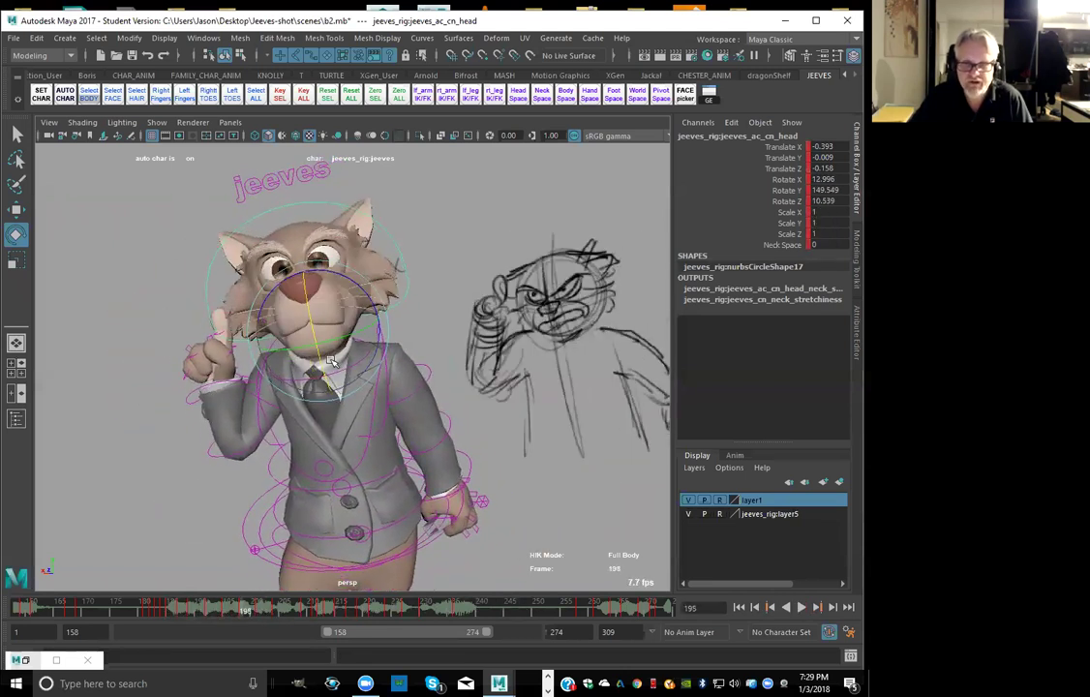
key(period)
key(period)
key(alt+v)
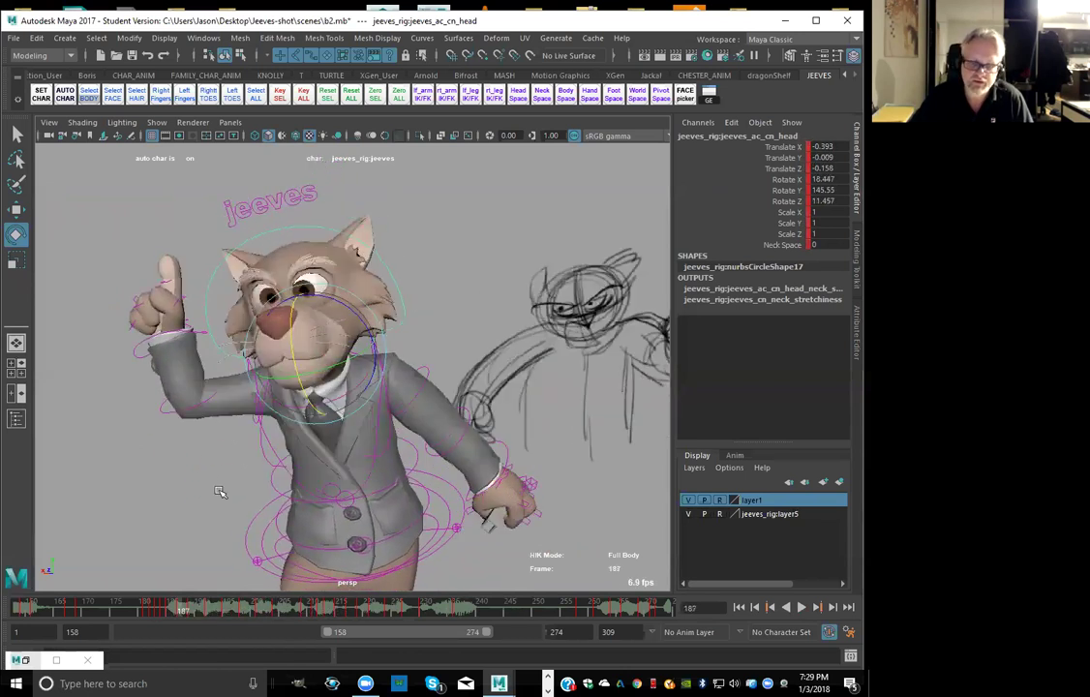
Turn the head farther sideways at frame 204, and counter-turn it at frame 198 to about X 11.5, Y 159.7, Z 13.0
drag(144, 607, 267, 626)
key(comma)
key(comma)
key(period)
key(period)
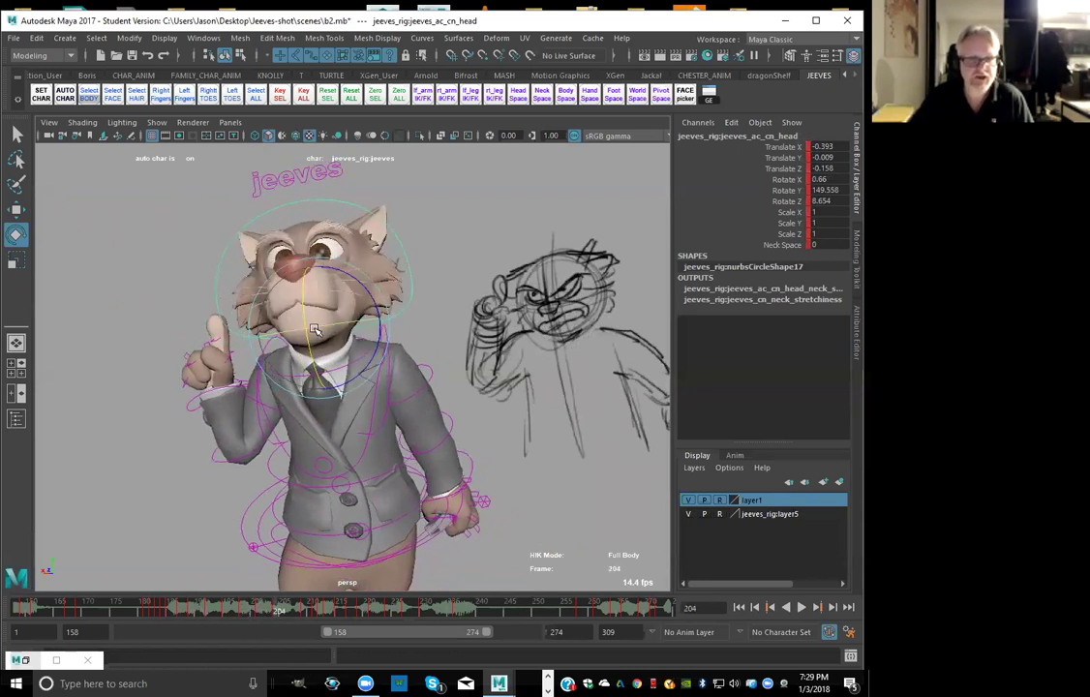
drag(374, 326, 339, 323)
key(comma)
key(comma)
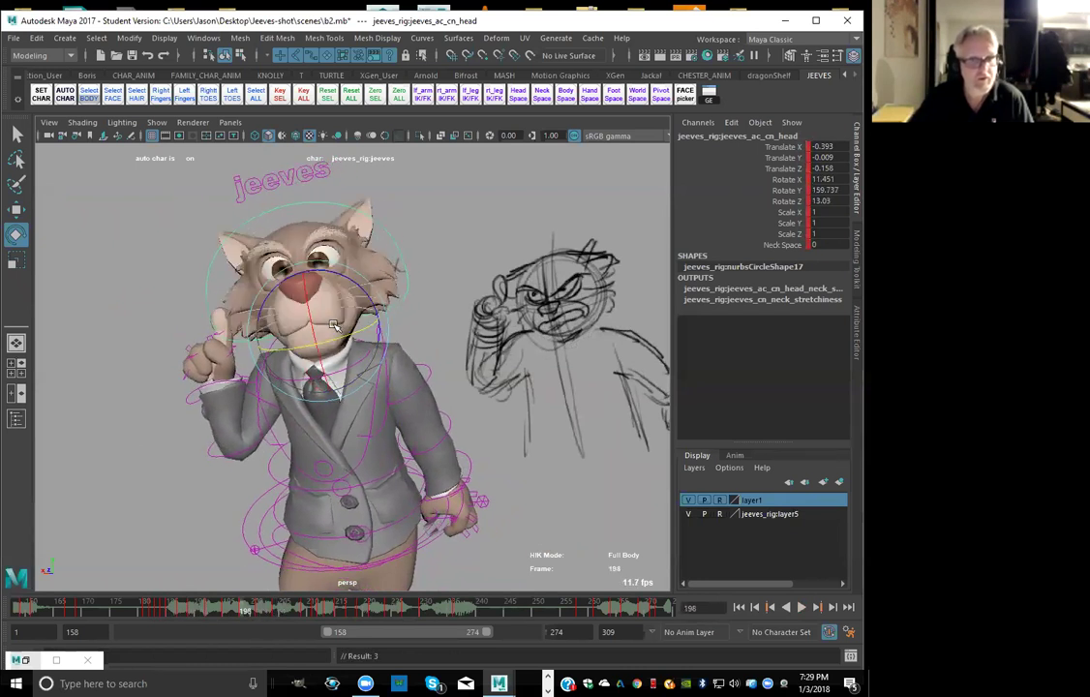
Tilt the head at frame 204 to about X 2.0, Y 139.5, Z 8.5, and turn it at frame 209 to about X -0.8, Y 137.7, Z 6.9
key(period)
key(period)
mouse_move(364, 297)
mouse_down()
mouse_move(333, 320)
mouse_move(372, 304)
mouse_up()
key(comma)
key(comma)
key(period)
key(period)
key(period)
key(comma)
key(comma)
key(period)
key(period)
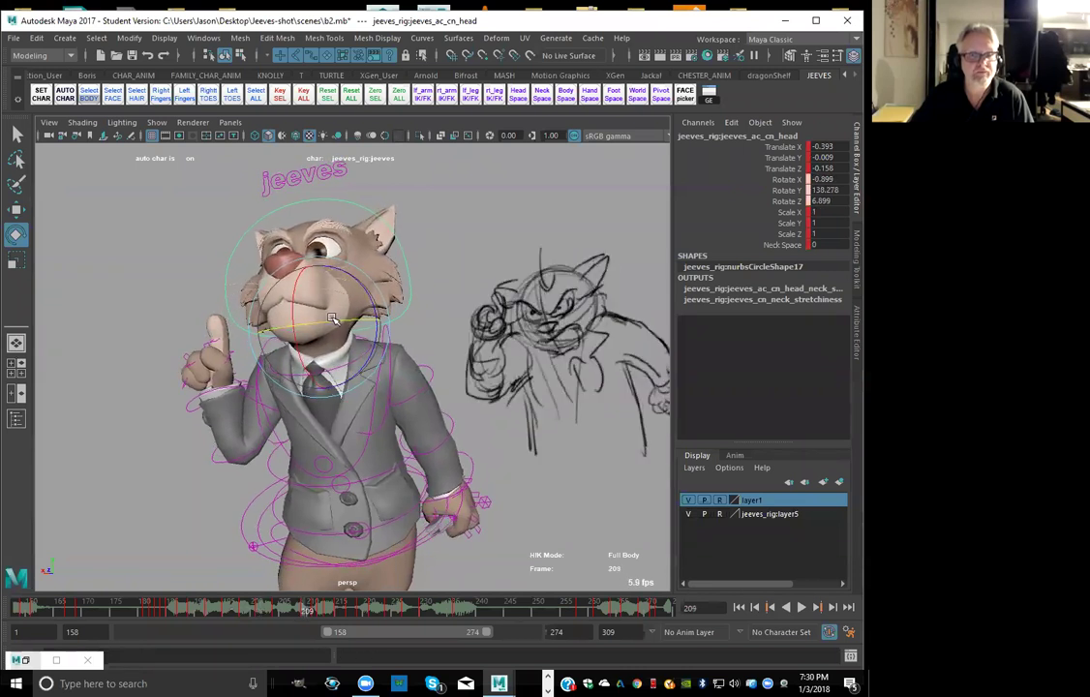
key(.)
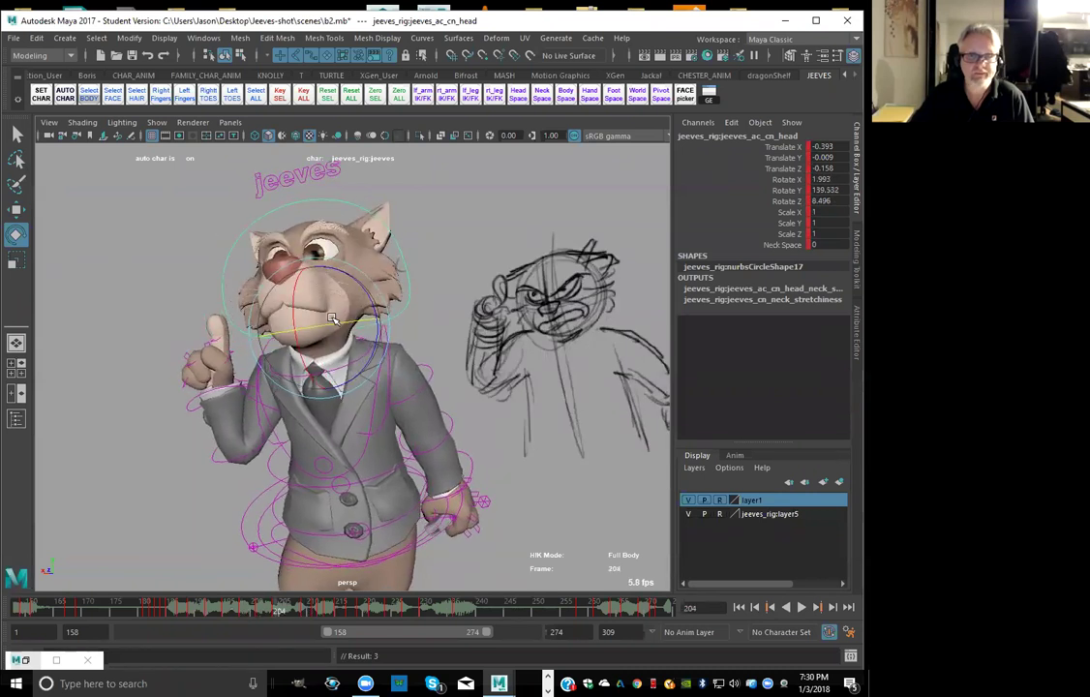
Add a head rotation of about X 1.9, Y 139.4, Z 9.0 at frame 201 and play back the turn
key(.)
key(.)
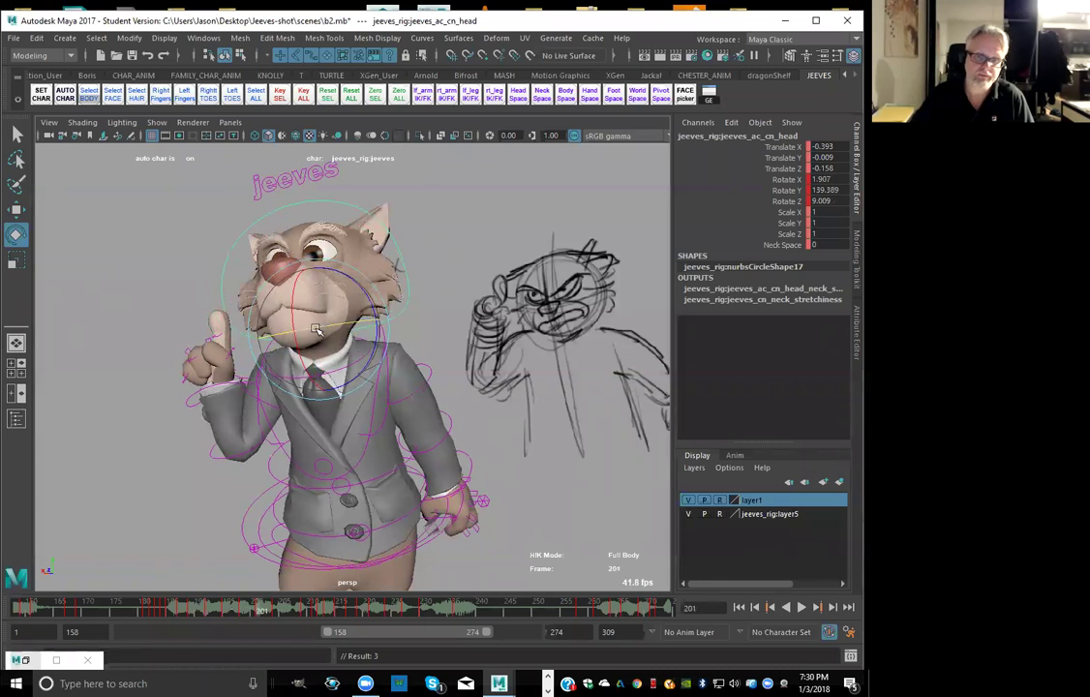
drag(200, 607, 240, 611)
key(alt+v)
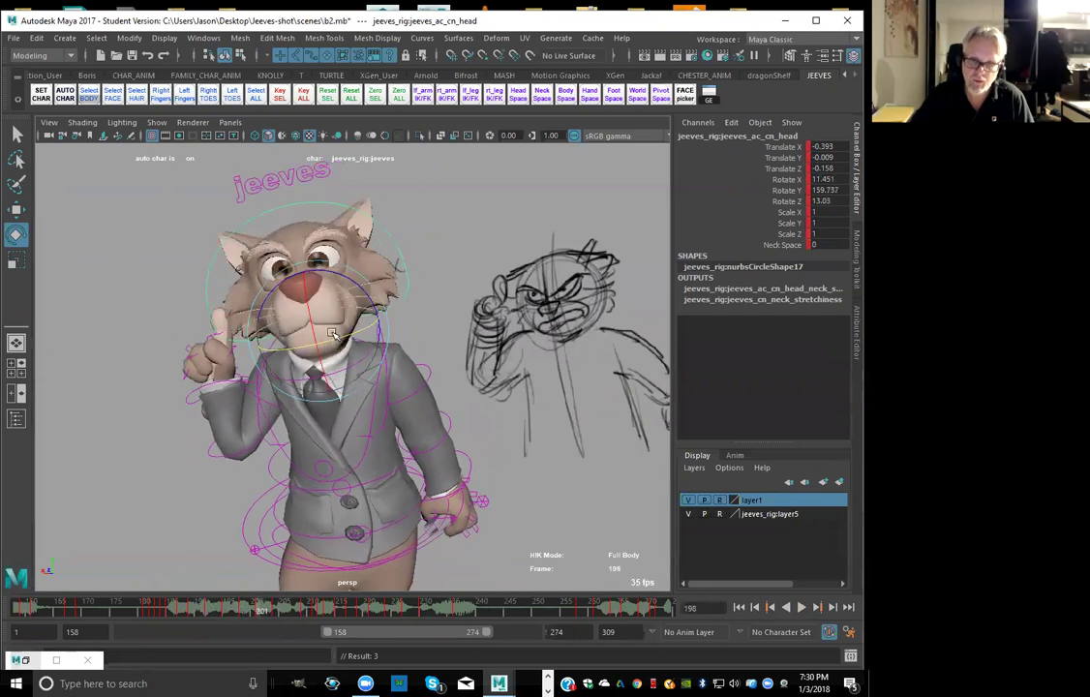
key(.)
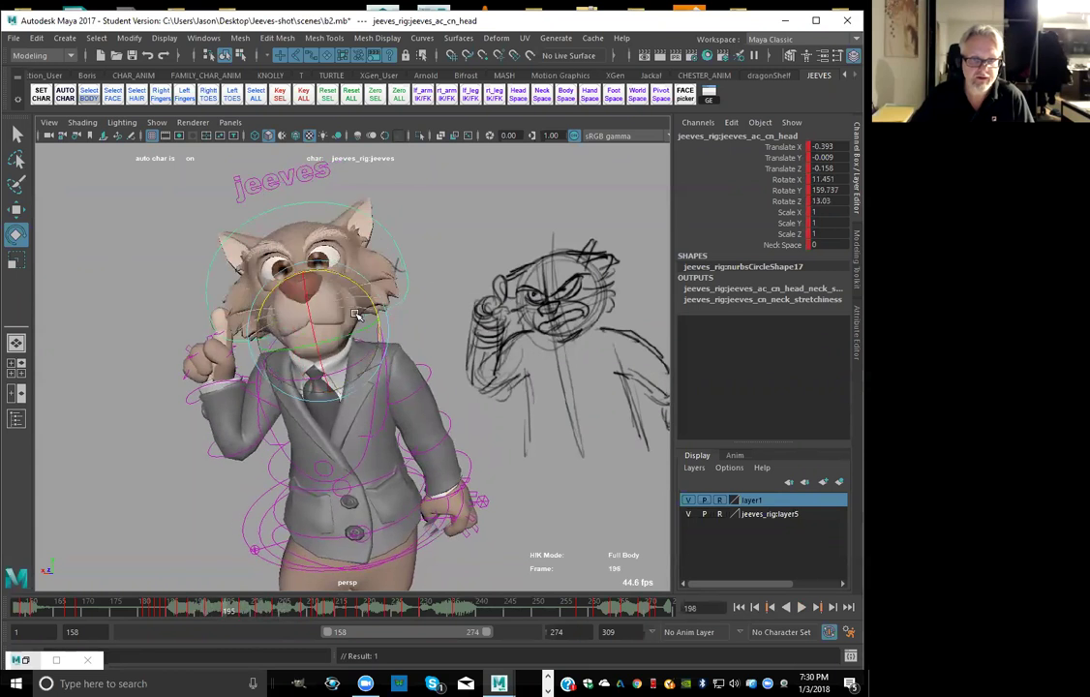
Lower the head at frame 209 to about X 4.8, Y 138.4, Z 6.9, and give frame 204 the same rotation
key(.)
key(.)
key(.)
key(.)
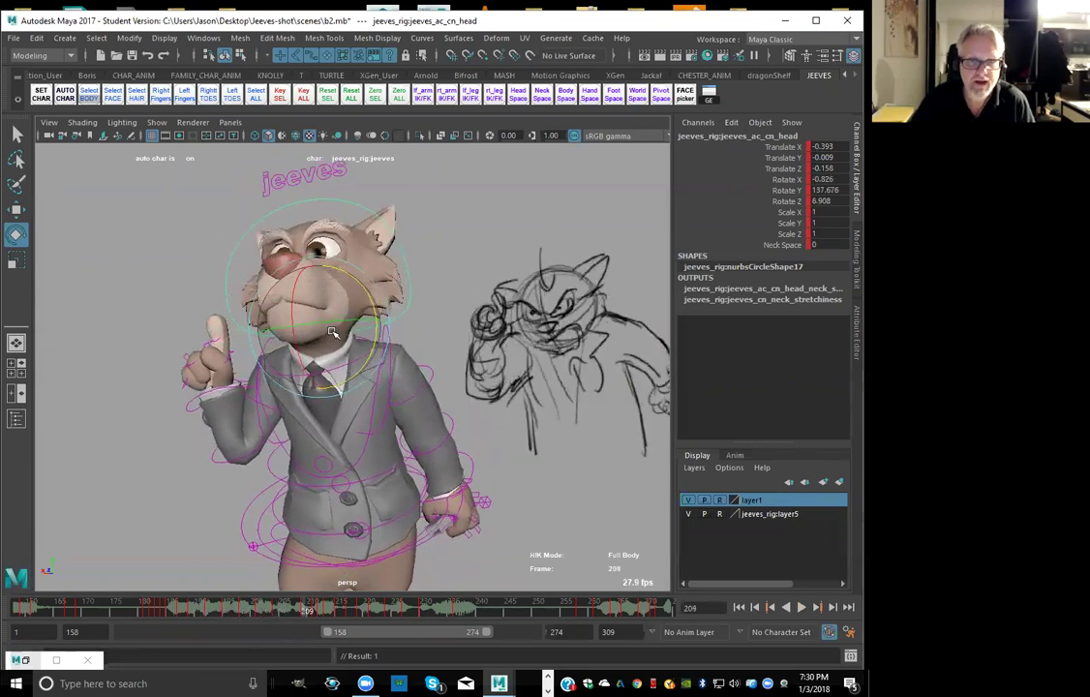
key(.)
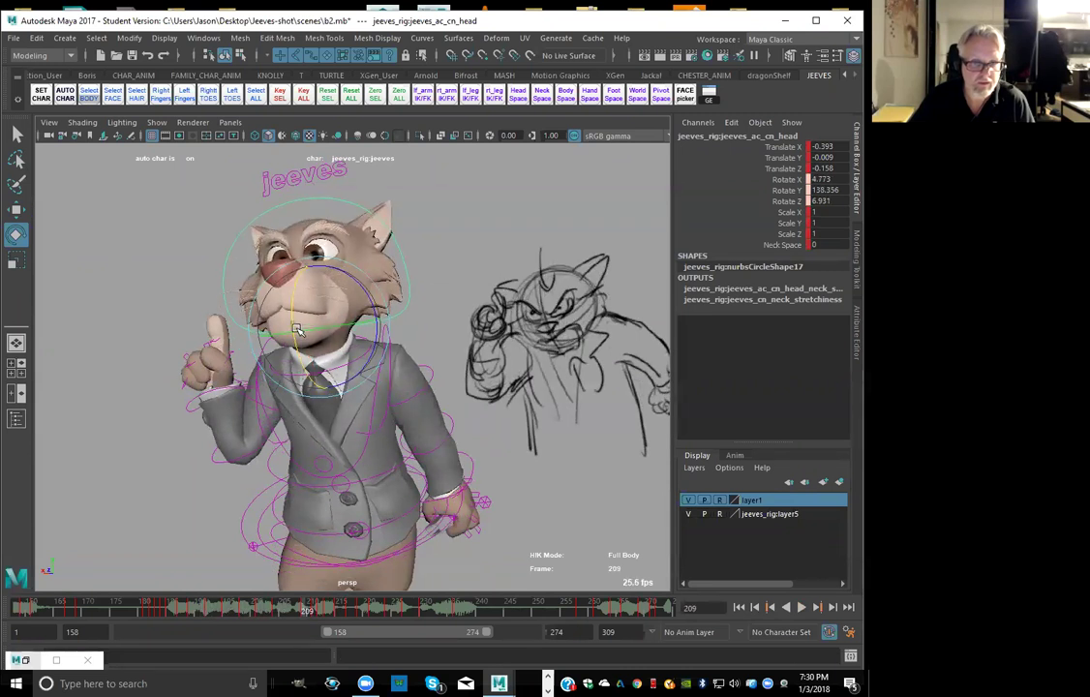
key(.)
key(.)
key(.)
key(comma)
key(comma)
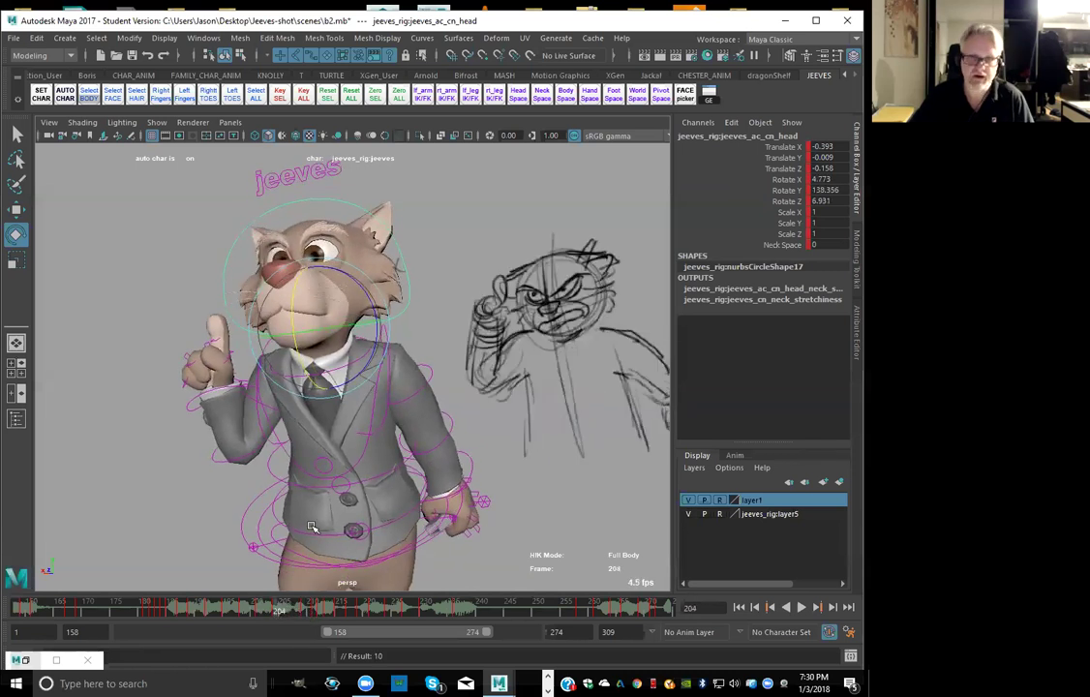
Rotate the head at frame 201 to about X 2.6, Y 135.3, Z 6.1 and compare it with the neighbouring keys
key(comma)
key(comma)
key(comma)
key(period)
key(period)
key(period)
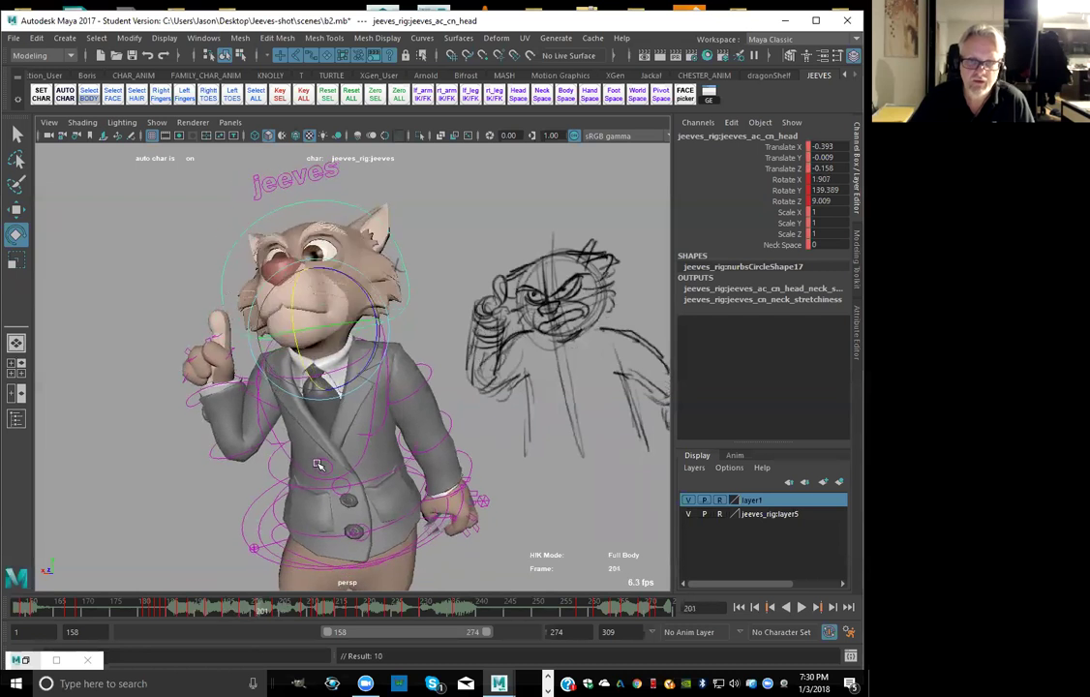
drag(305, 393, 372, 319)
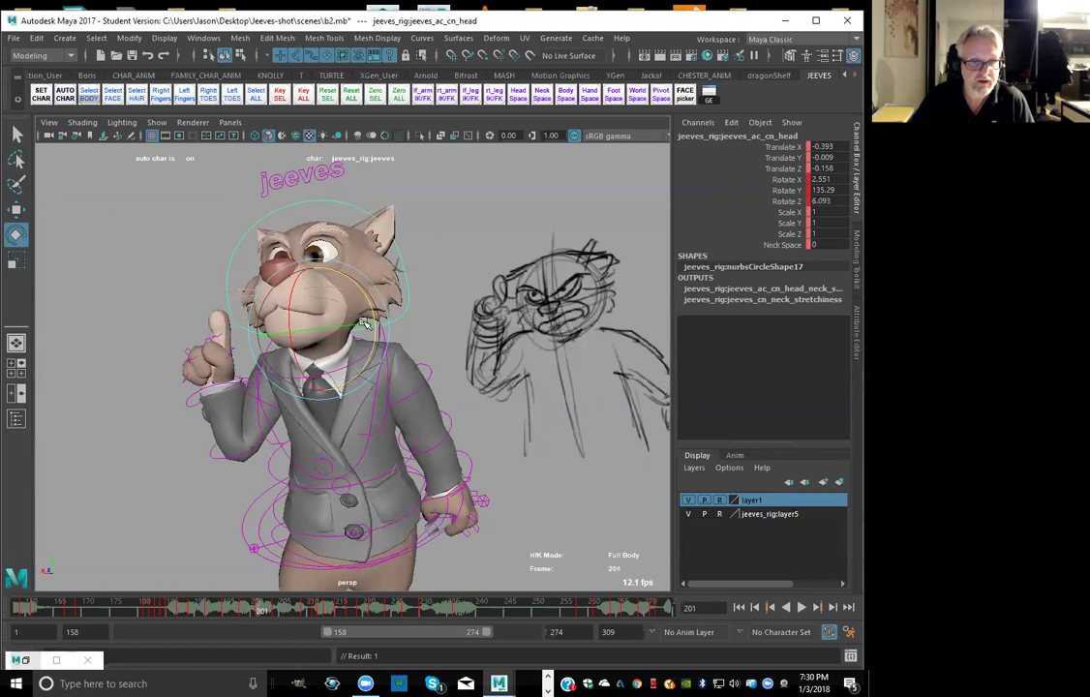
key(comma)
key(comma)
key(period)
key(period)
key(period)
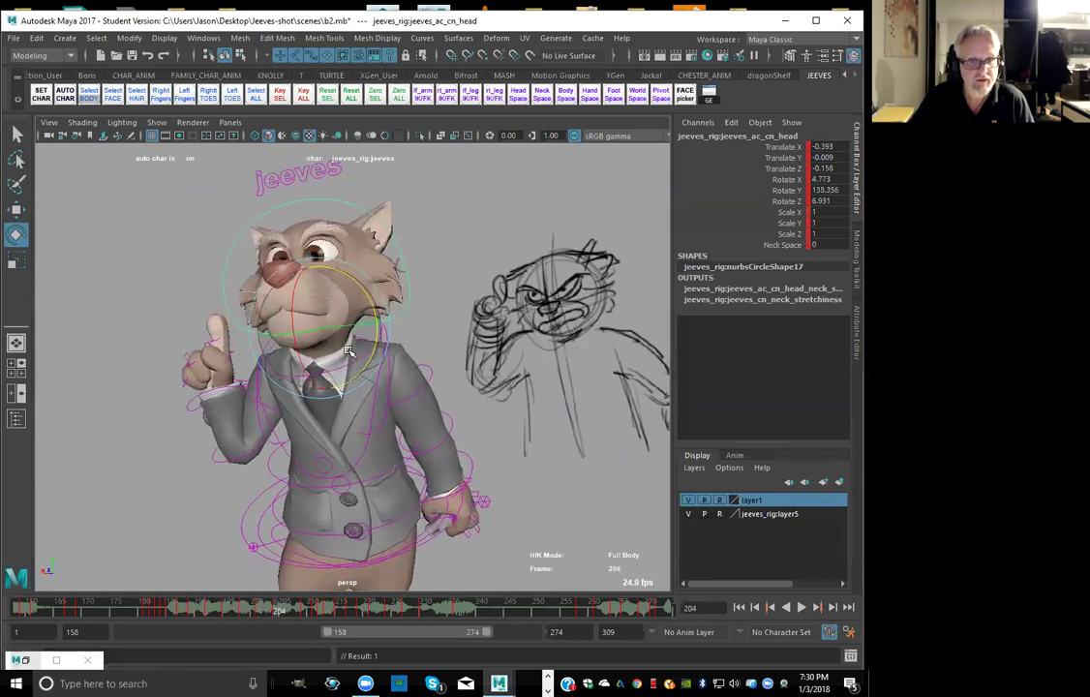
Tilt the head down at frame 201 to about X 6.7, Y 136.8, Z 7.8, and set frame 209 to about X 2.4, Y 138.1, Z 6.9
mouse_move(228, 612)
mouse_down()
mouse_move(307, 597)
mouse_move(240, 600)
mouse_move(267, 603)
mouse_up()
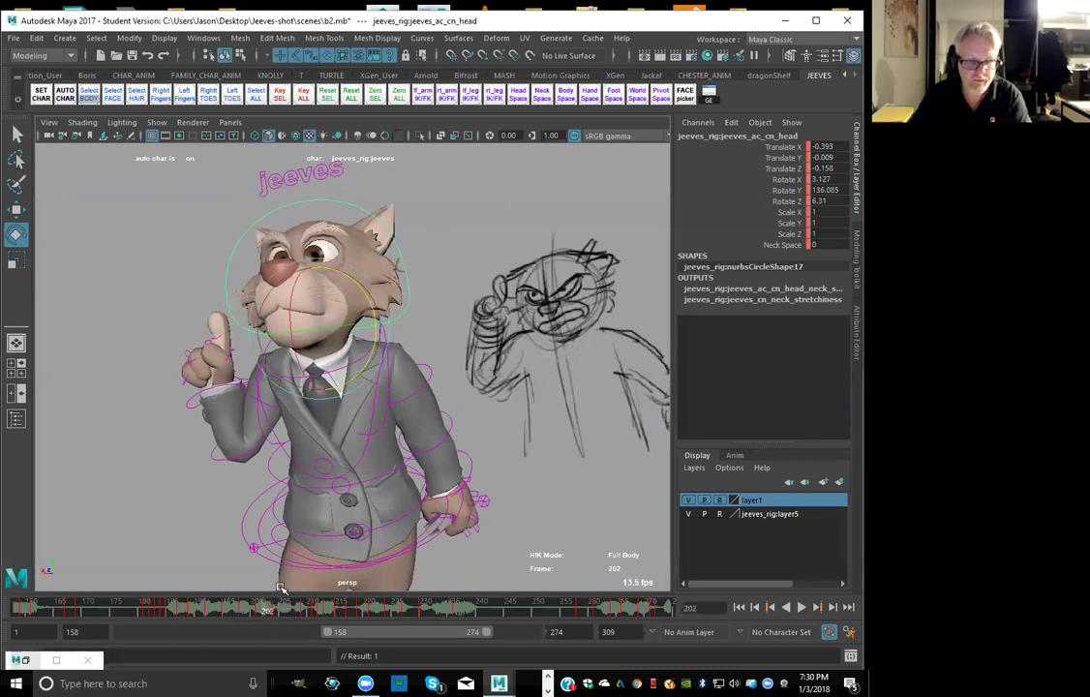
key(comma)
key(comma)
key(period)
drag(319, 312, 321, 323)
key(comma)
key(period)
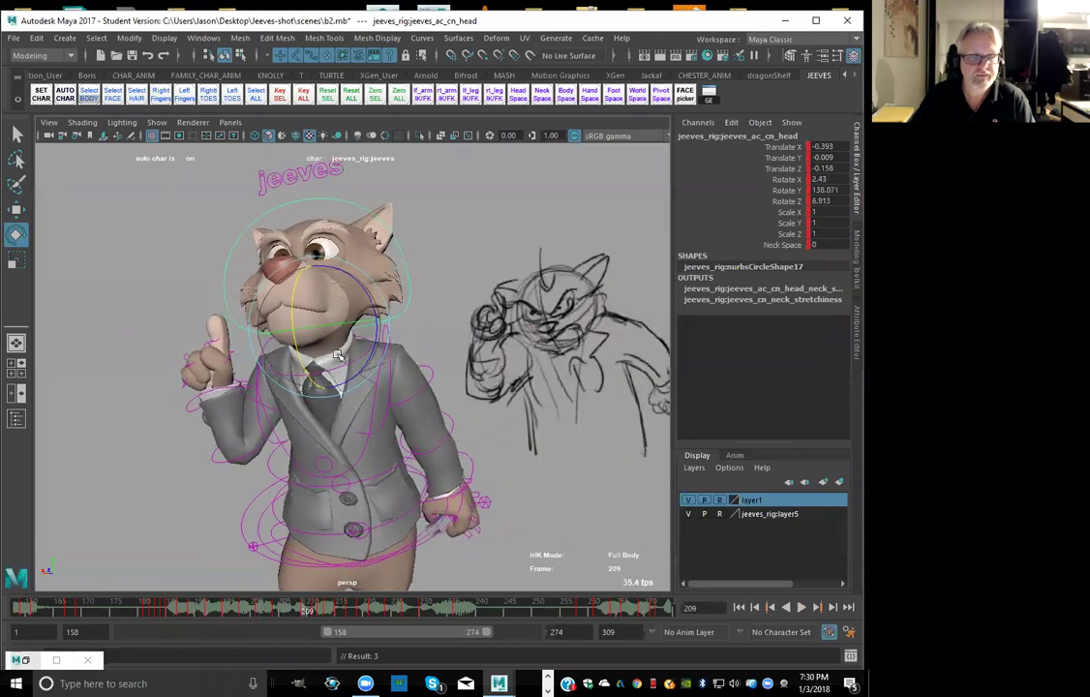
Play the animation from the hold and again from frame 158 to review the revised head motion
click(281, 608)
key(alt+v)
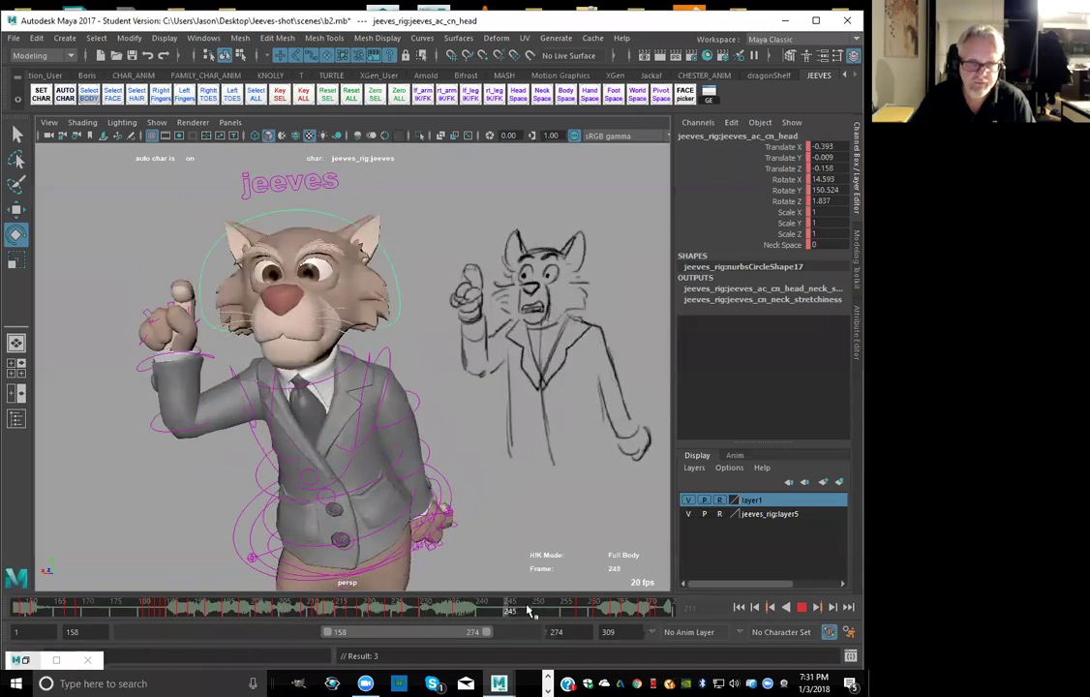
click(740, 607)
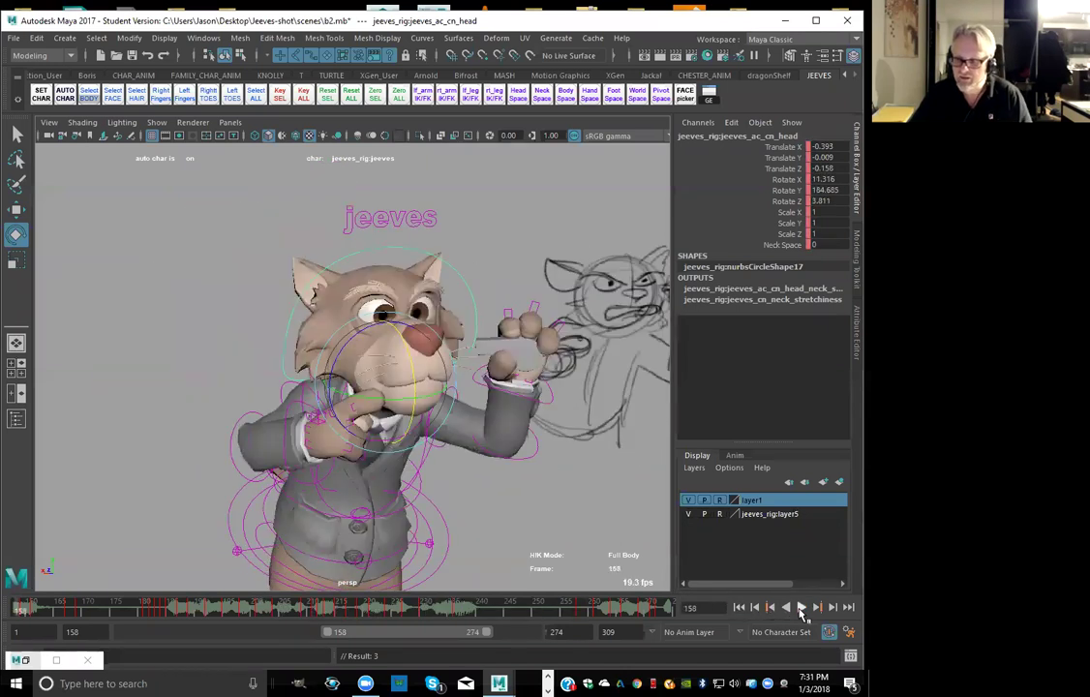
click(802, 607)
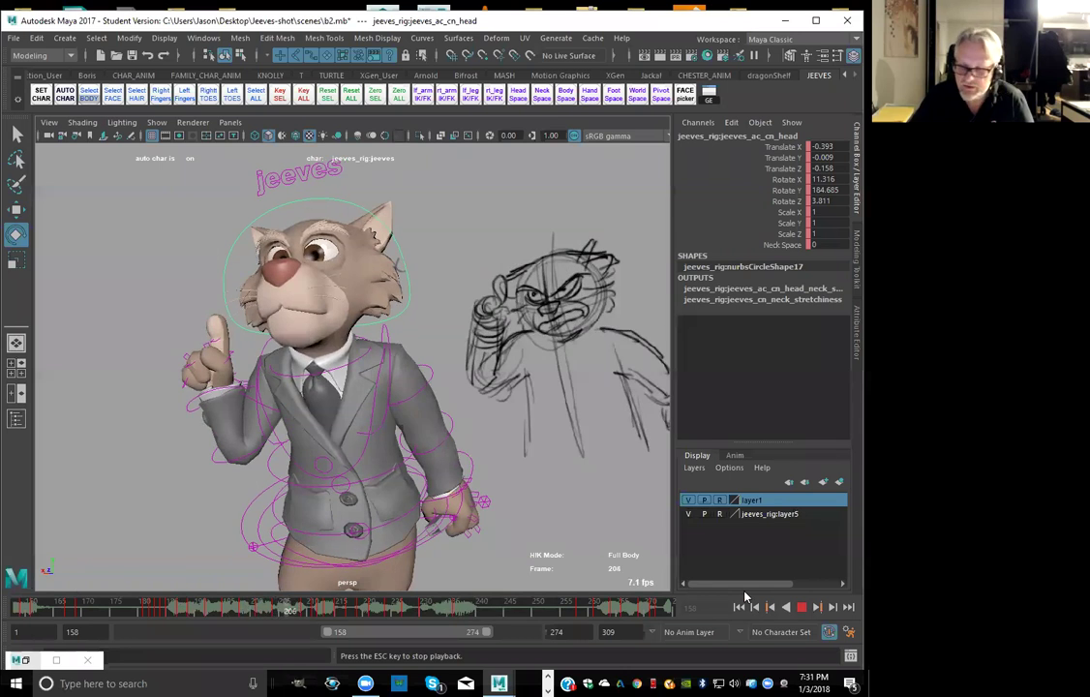
key(Escape)
Scrub and step through the frames around 198 to 204 to examine how the head turns into the hold
drag(215, 608, 274, 608)
key(alt+comma)
key(alt+comma)
key(alt+comma)
key(alt+comma)
key(alt+comma)
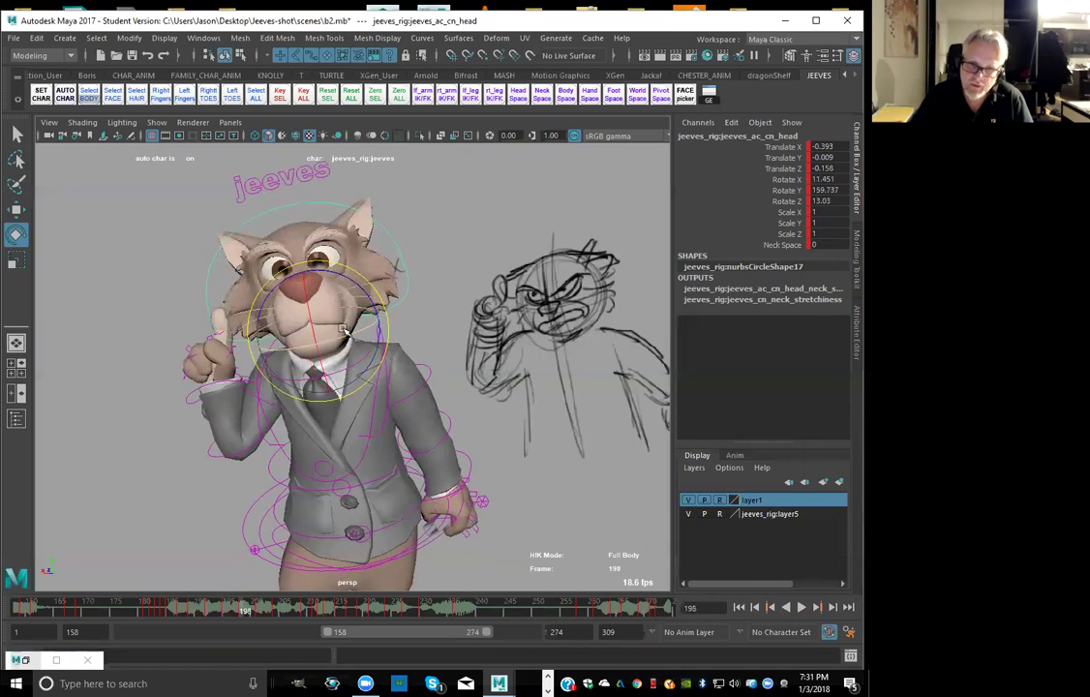
key(alt+period)
key(alt+period)
key(alt+period)
key(alt+period)
key(alt+period)
key(alt+period)
key(alt+comma)
key(alt+comma)
key(alt+comma)
key(alt+comma)
key(alt+comma)
key(alt+comma)
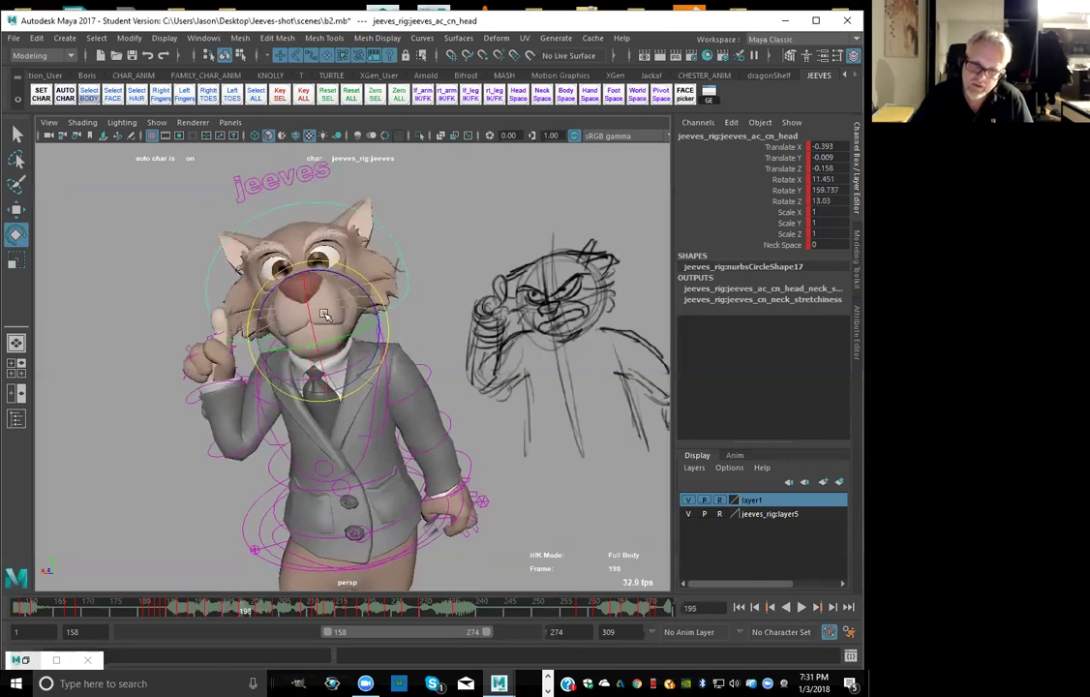
Rotate the head at frame 198 to about X 6.8, Y 149.0, Z 17.1 and compare it with the surrounding frames
key(shift+e)
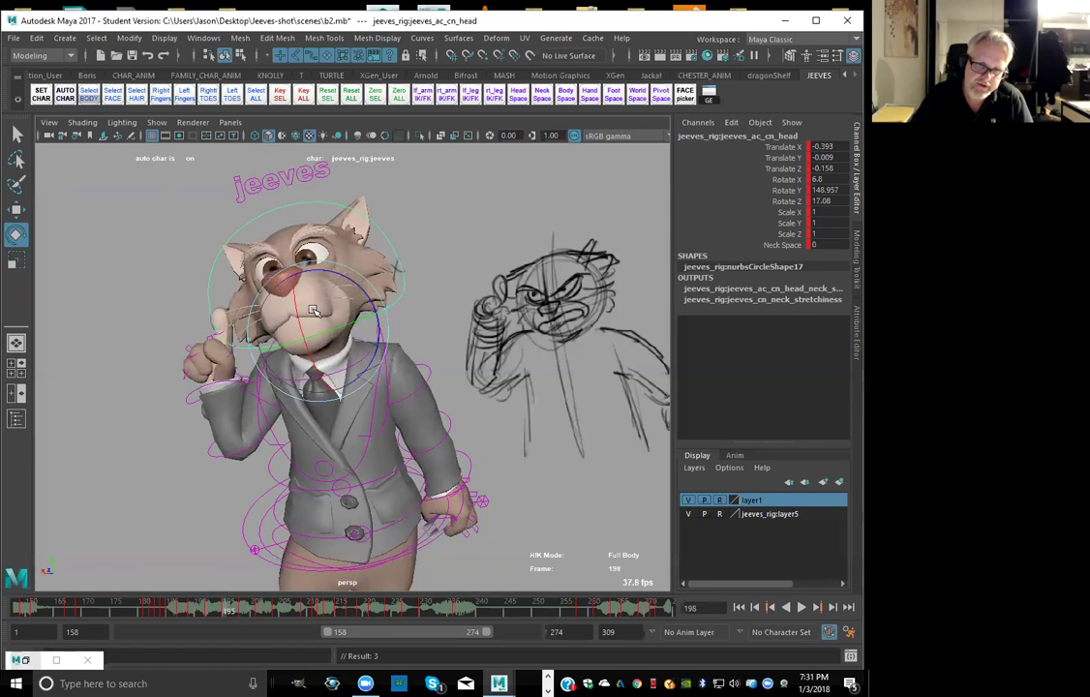
key(alt+comma)
key(alt+comma)
key(alt+comma)
key(alt+comma)
key(alt+comma)
key(alt+period)
key(alt+period)
key(alt+period)
key(alt+period)
key(alt+comma)
key(alt+comma)
key(alt+period)
key(alt+period)
key(alt+period)
key(alt+period)
key(alt+period)
key(alt+period)
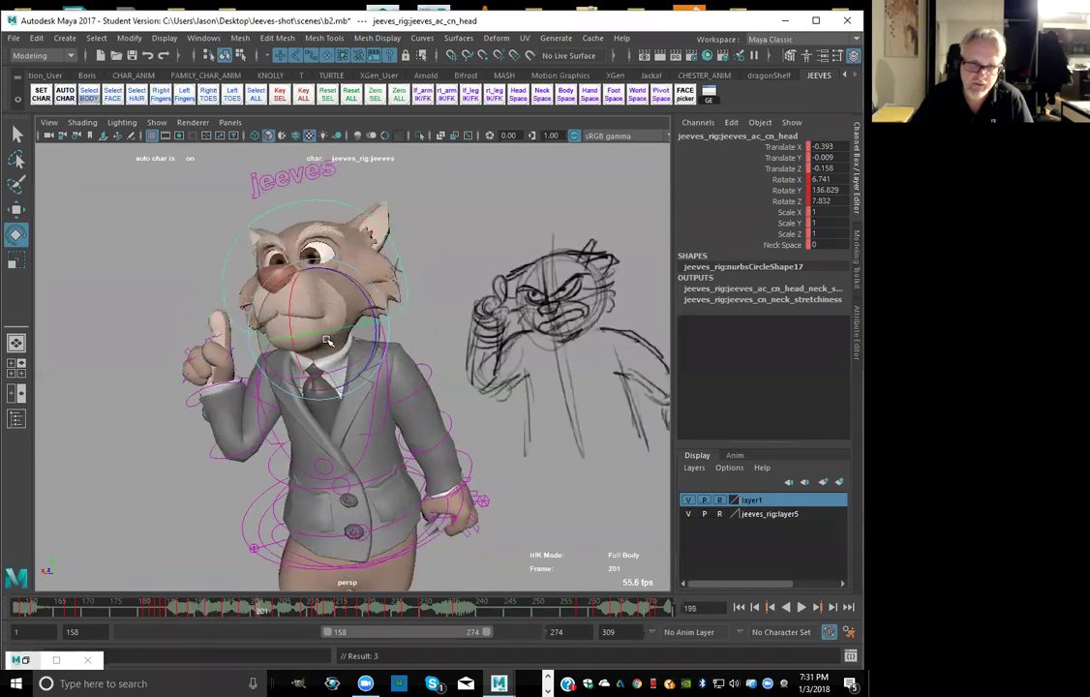
Reduce the head's side tilt at frame 198 to about Z 12.2 and check it against the key at frame 192
key(alt+comma)
key(alt+comma)
key(alt+comma)
key(alt+comma)
key(alt+comma)
key(alt+comma)
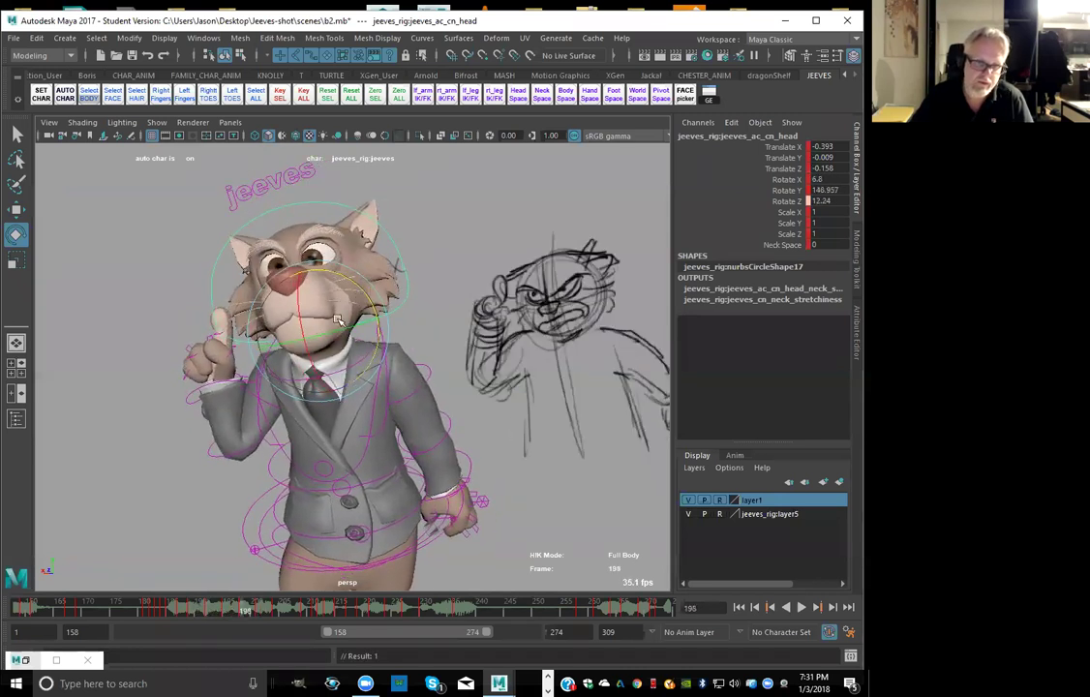
key(alt+period)
key(alt+period)
key(alt+period)
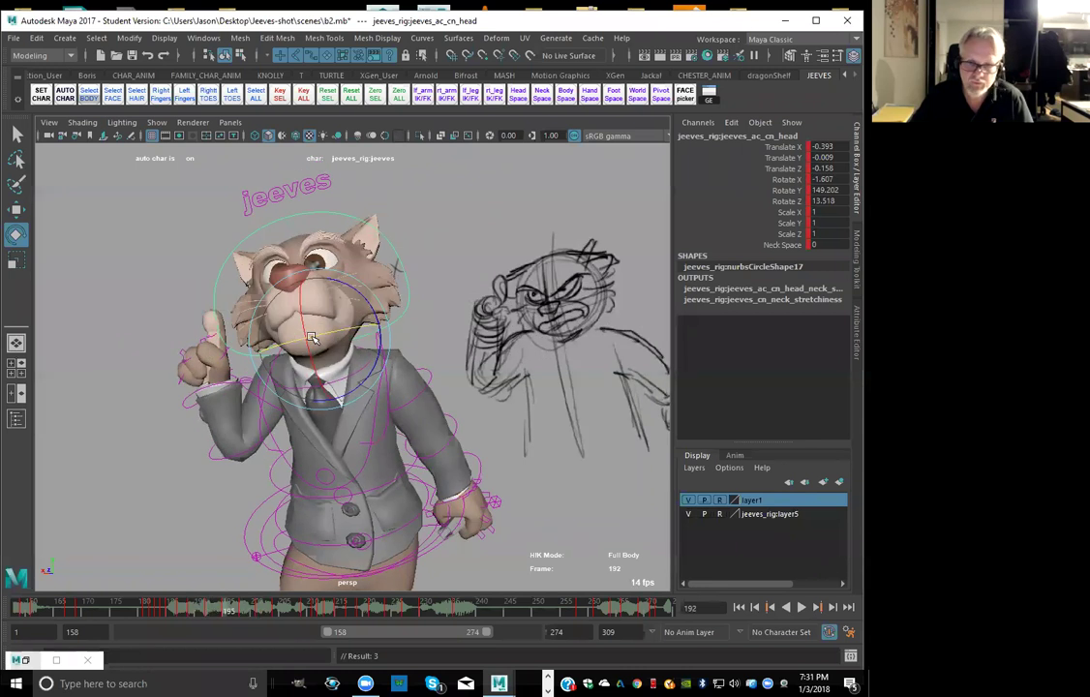
Step back and forth through the keys from frame 192 to 204 to examine the head's path into the hold
key(alt+period)
key(alt+period)
key(alt+period)
key(comma)
key(comma)
key(comma)
key(period)
key(period)
key(alt+period)
key(alt+period)
key(alt+period)
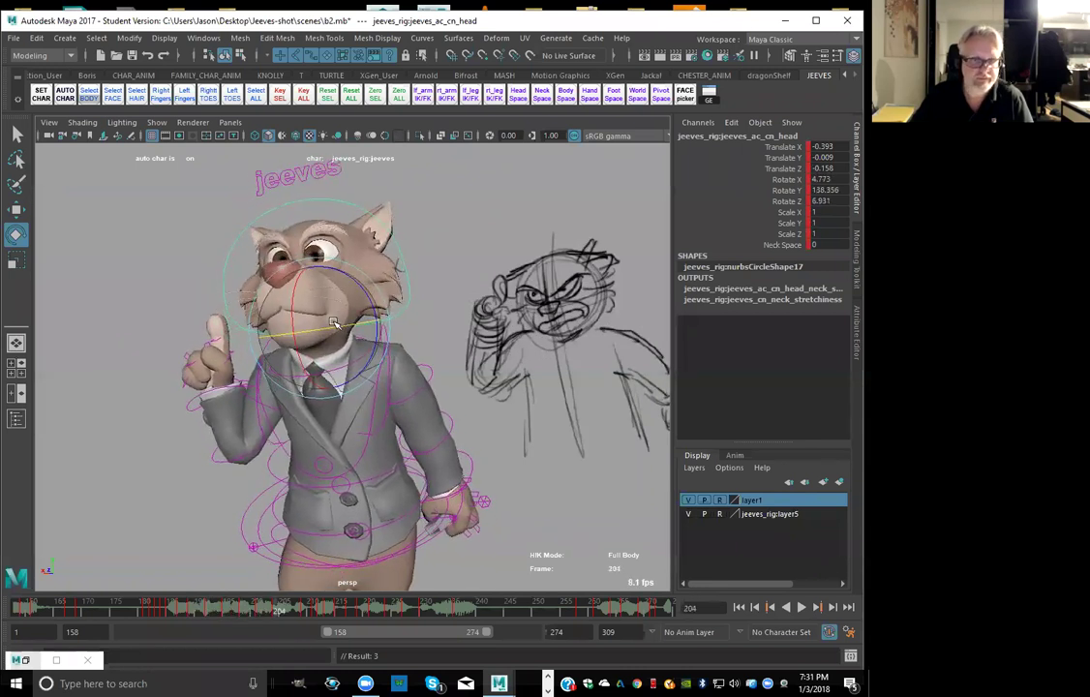
Step through the frames and keys around 195 to 204 to examine how the head settles into the hold
key(alt+comma)
key(alt+comma)
key(alt+comma)
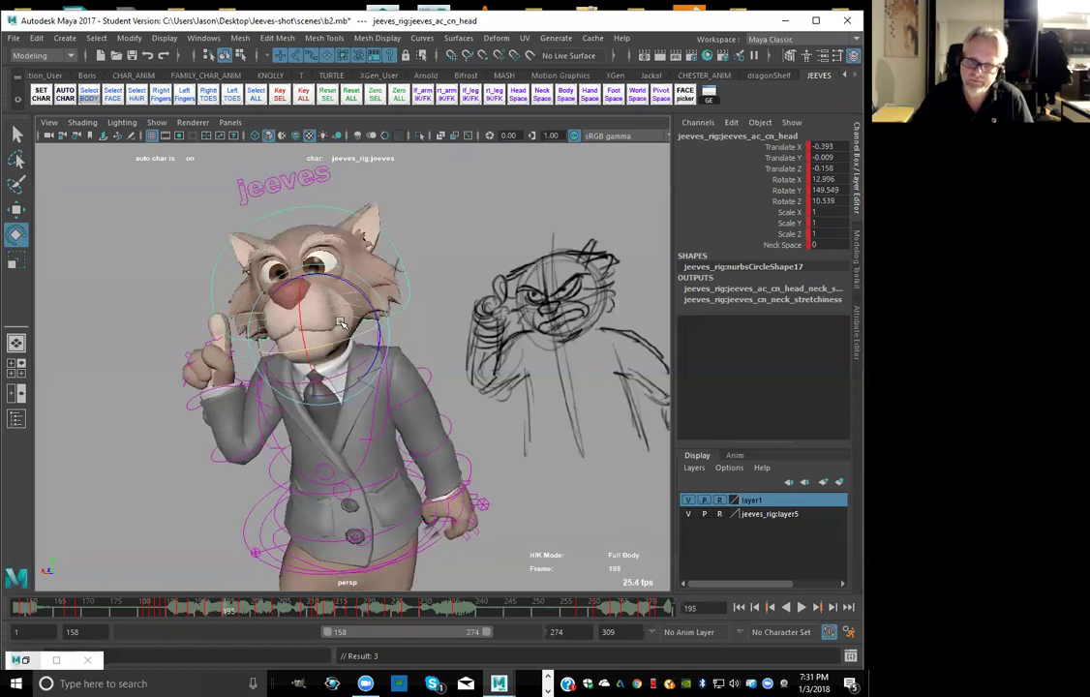
key(alt+comma)
key(alt+comma)
key(alt+comma)
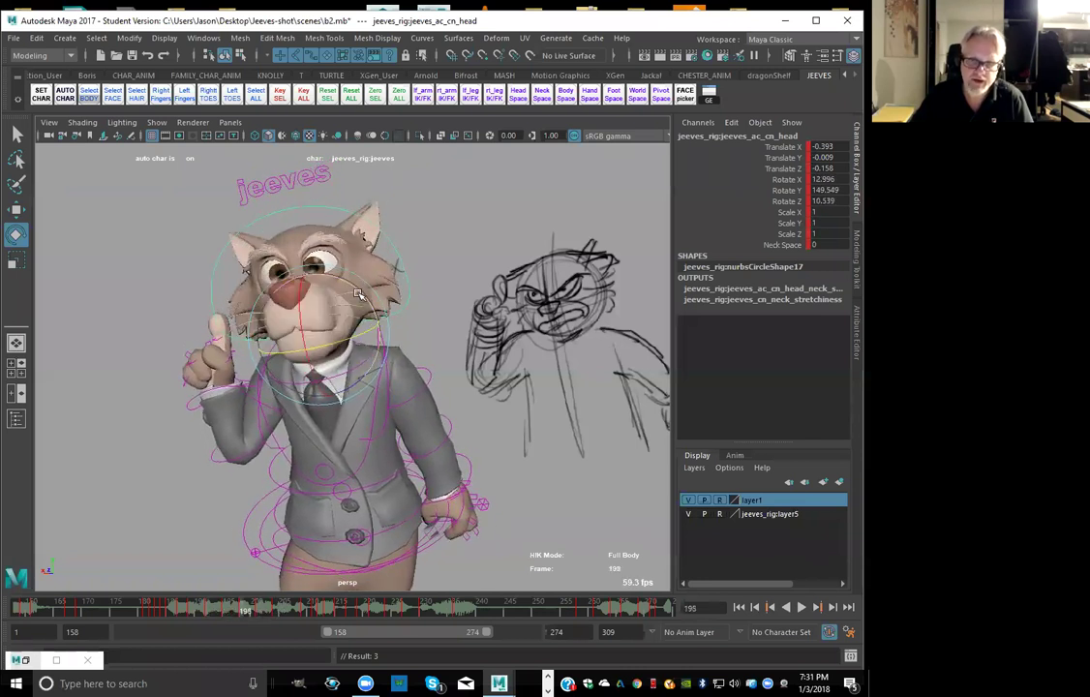
key(comma)
key(comma)
key(period)
key(period)
key(period)
key(comma)
key(comma)
key(period)
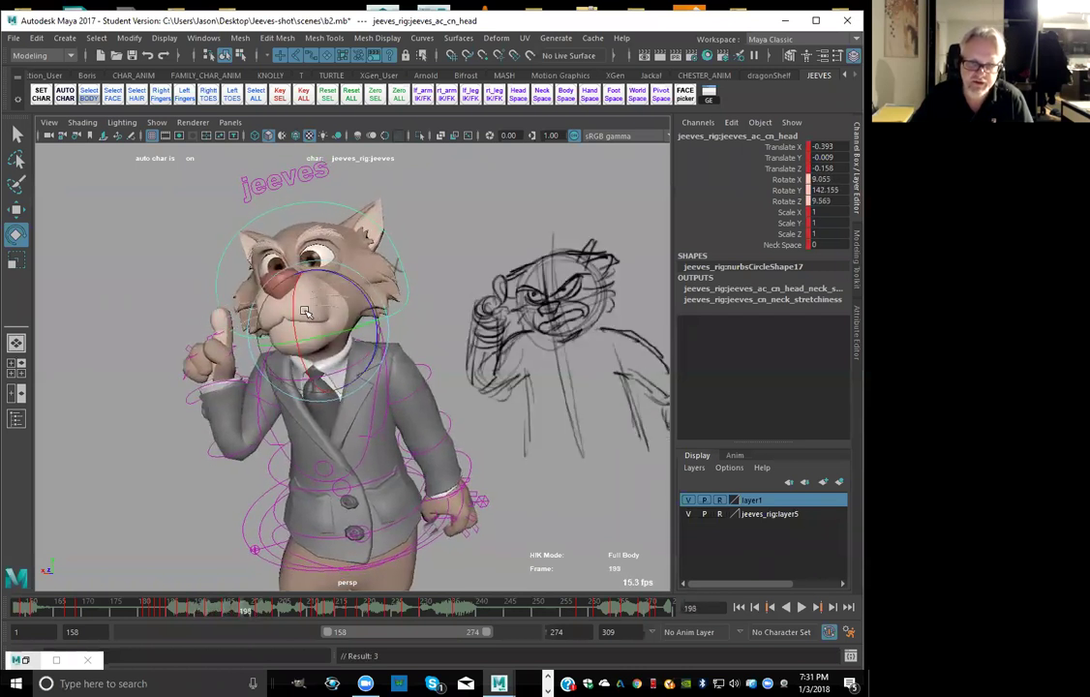
Rotate the head at frame 198 to about X 9.1, Y 142.2, Z 9.6 and compare it with the neighbouring keys
drag(292, 310, 302, 293)
key(comma)
key(comma)
key(comma)
key(period)
Step forward frame by frame to frame 211 to examine the head's drift through the hold
key(alt+period)
key(alt+period)
key(alt+period)
key(alt+period)
key(alt+period)
key(alt+period)
key(alt+period)
key(alt+period)
key(alt+period)
key(alt+period)
key(alt+period)
key(alt+period)
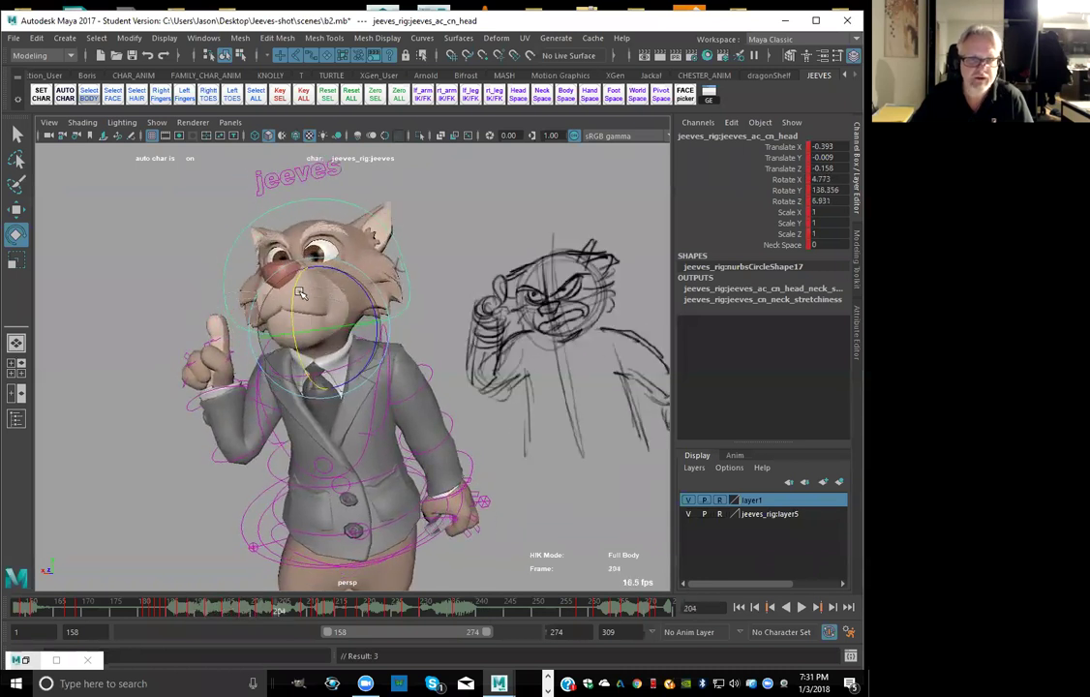
key(alt+period)
key(alt+period)
key(alt+period)
key(alt+period)
key(alt+period)
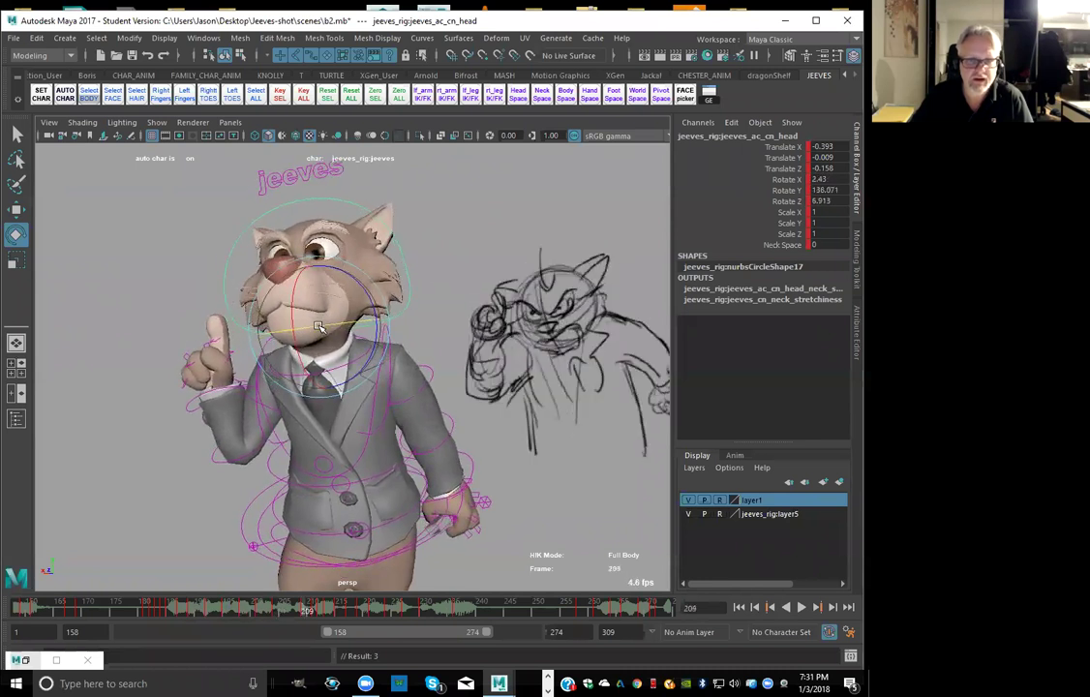
key(alt+period)
key(alt+period)
key(alt+period)
key(alt+period)
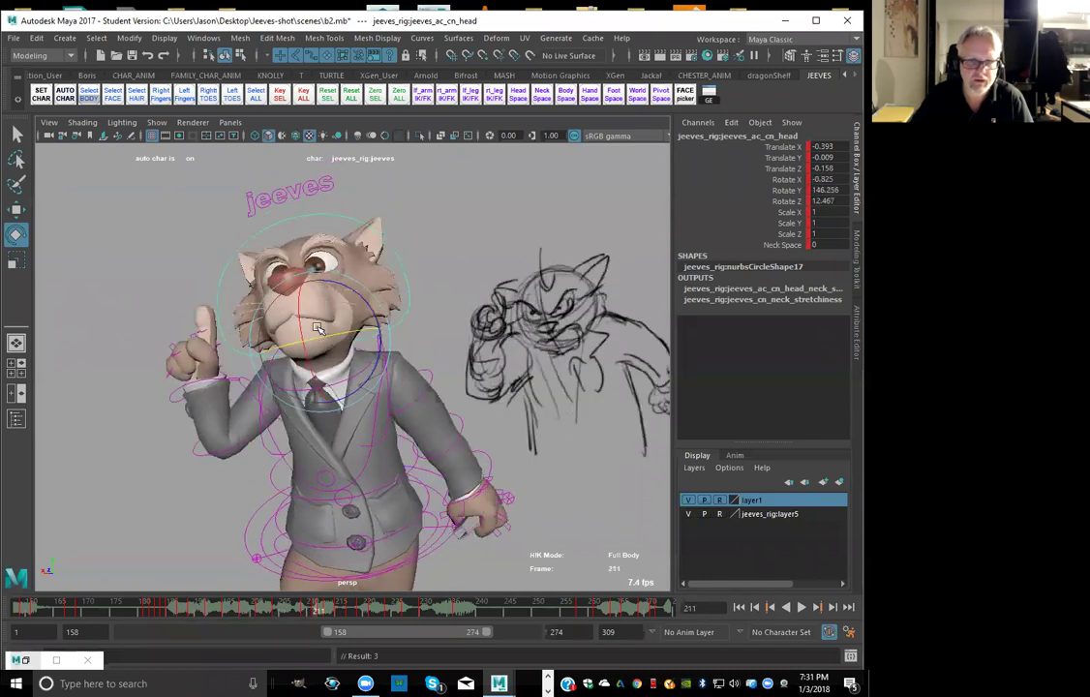
Go back through the head turn and rotate the head at frame 201 to about X 4.1, Y 136.5, Z 7.8
mouse_move(245, 610)
mouse_down()
mouse_move(302, 613)
mouse_move(203, 608)
mouse_move(272, 612)
mouse_up()
key(alt+comma)
key(alt+comma)
key(alt+comma)
key(alt+comma)
key(alt+comma)
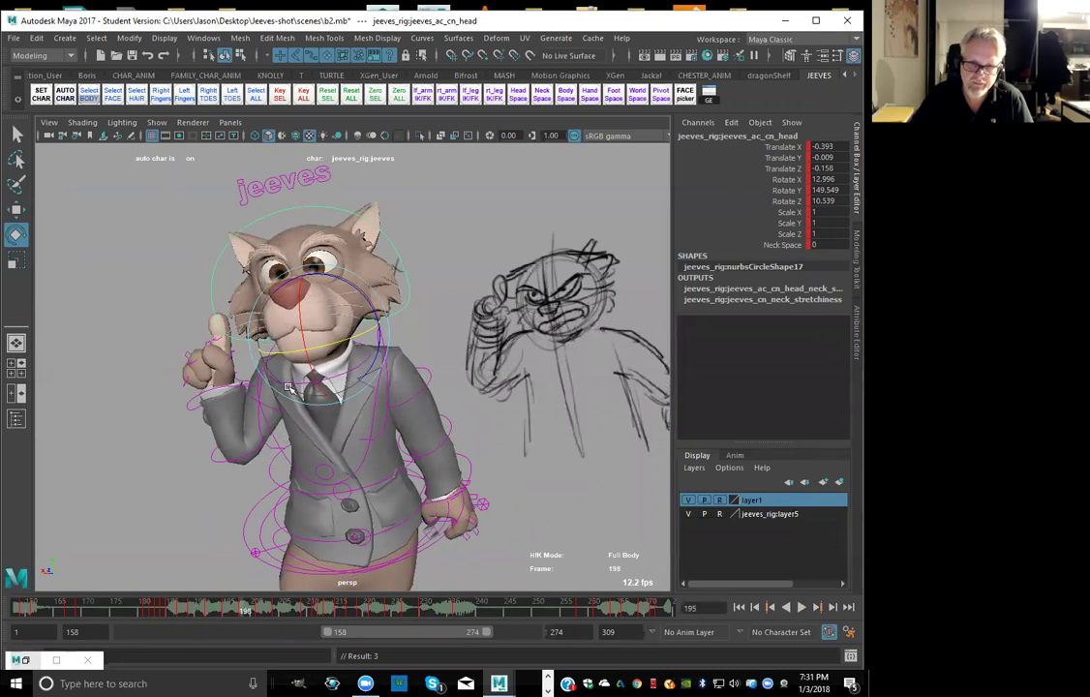
key(period)
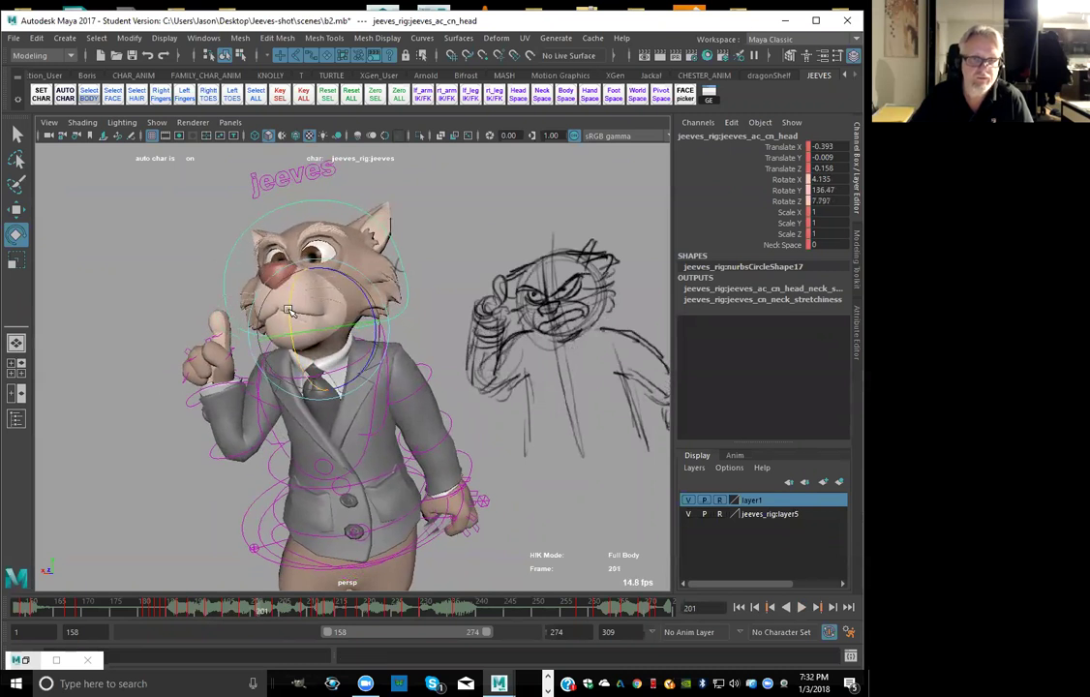
Play back and scrub the head turn, and compare the keys around frame 192
key(alt+period)
key(alt+period)
key(alt+period)
key(alt+v)
drag(339, 620, 222, 606)
key(period)
key(comma)
key(comma)
key(period)
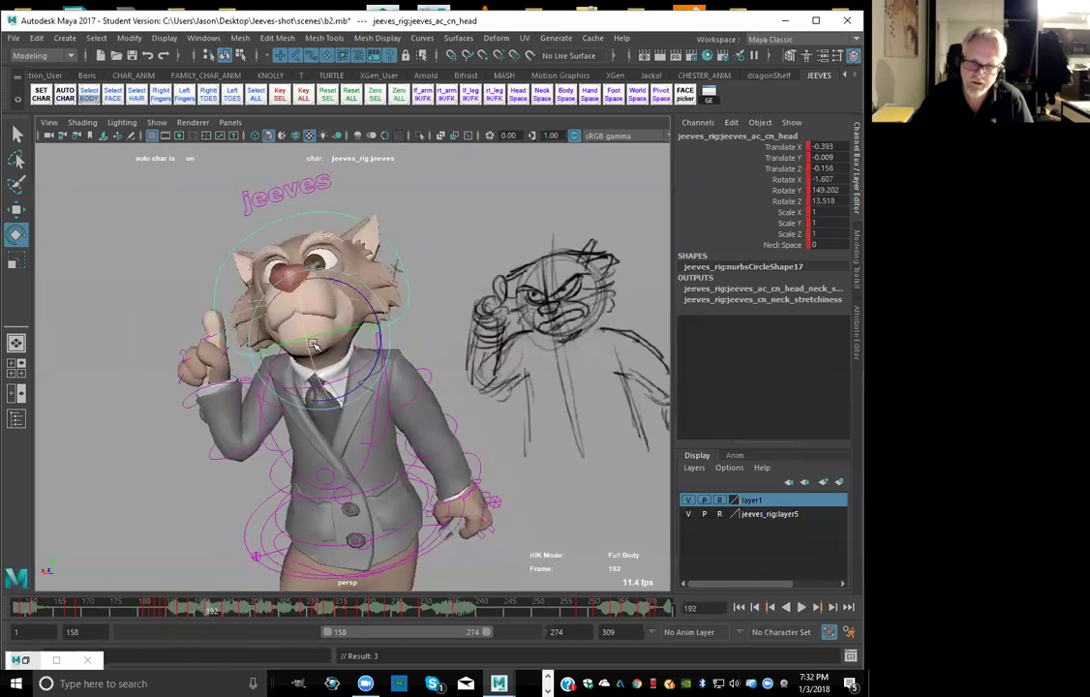
Rotate the head at frame 198 to about X 13.0, Y 144.3, Z 10.0 and review the turn in playback
key(period)
drag(313, 345, 297, 334)
key(period)
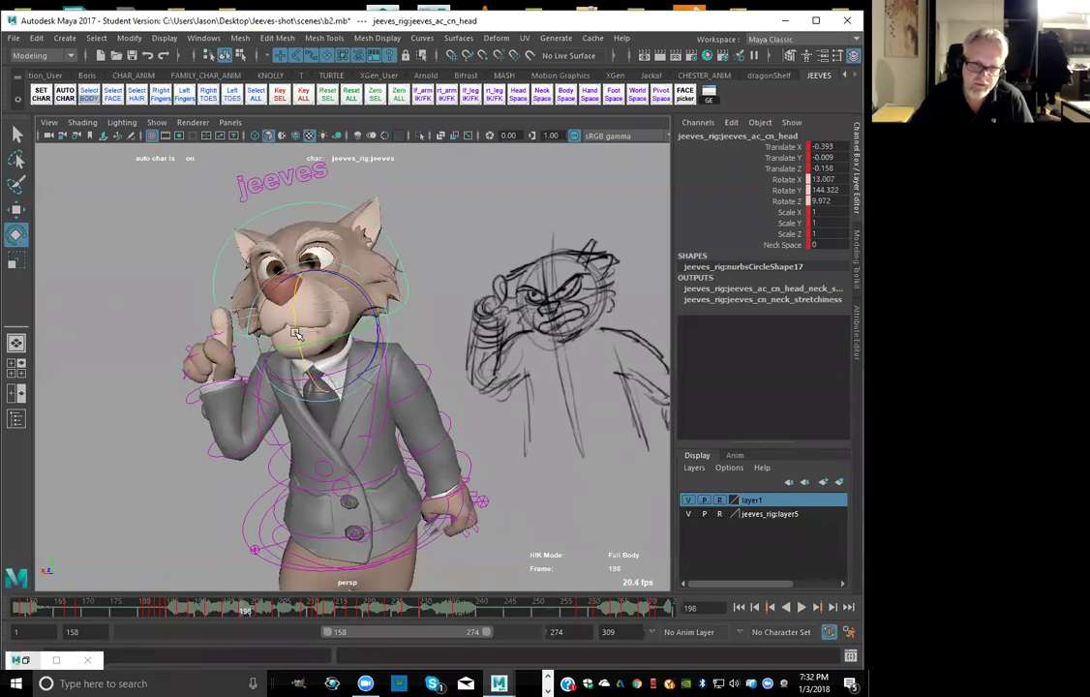
key(period)
key(period)
key(period)
drag(193, 611, 255, 606)
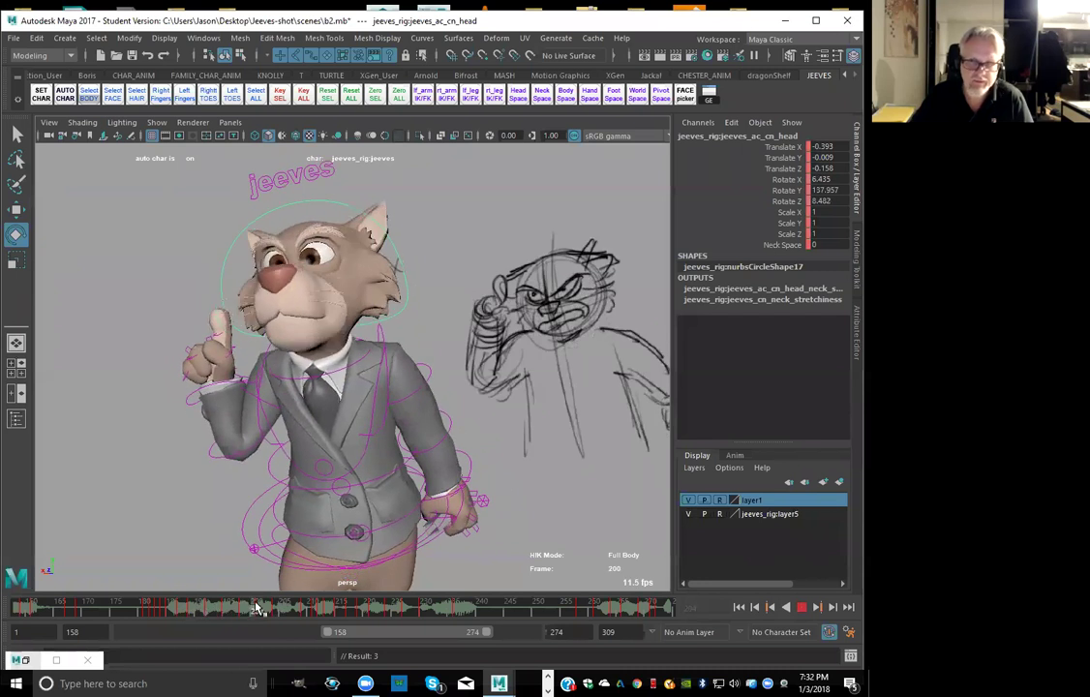
key(alt+v)
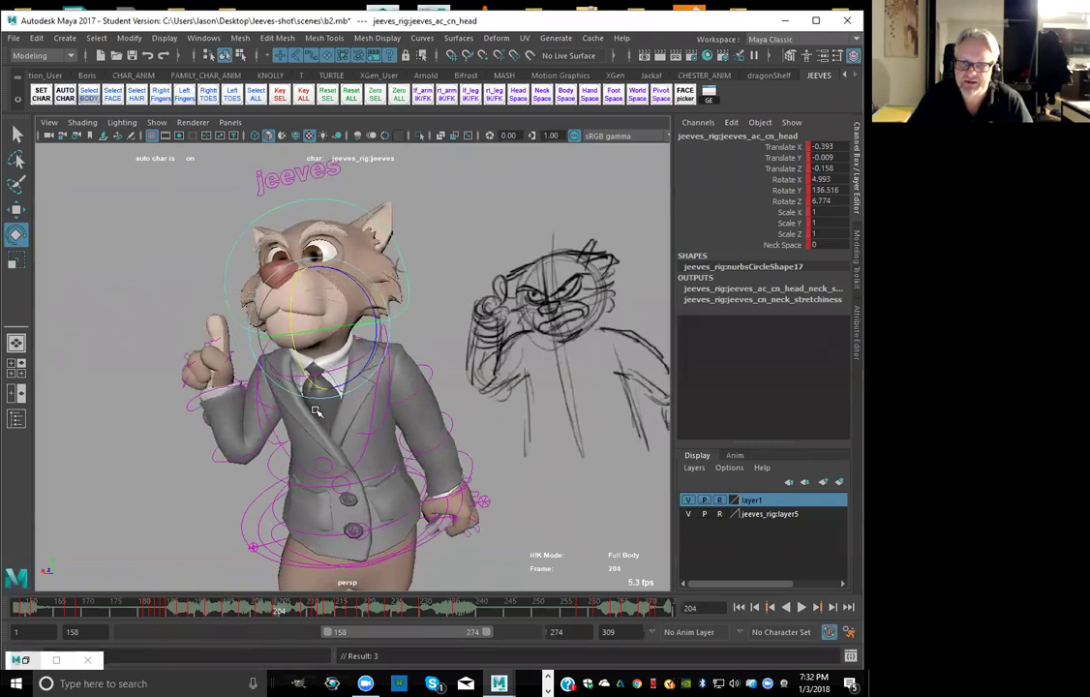
Select all of the character's controls, key them at frame 196, and compare the surrounding keys
click(256, 94)
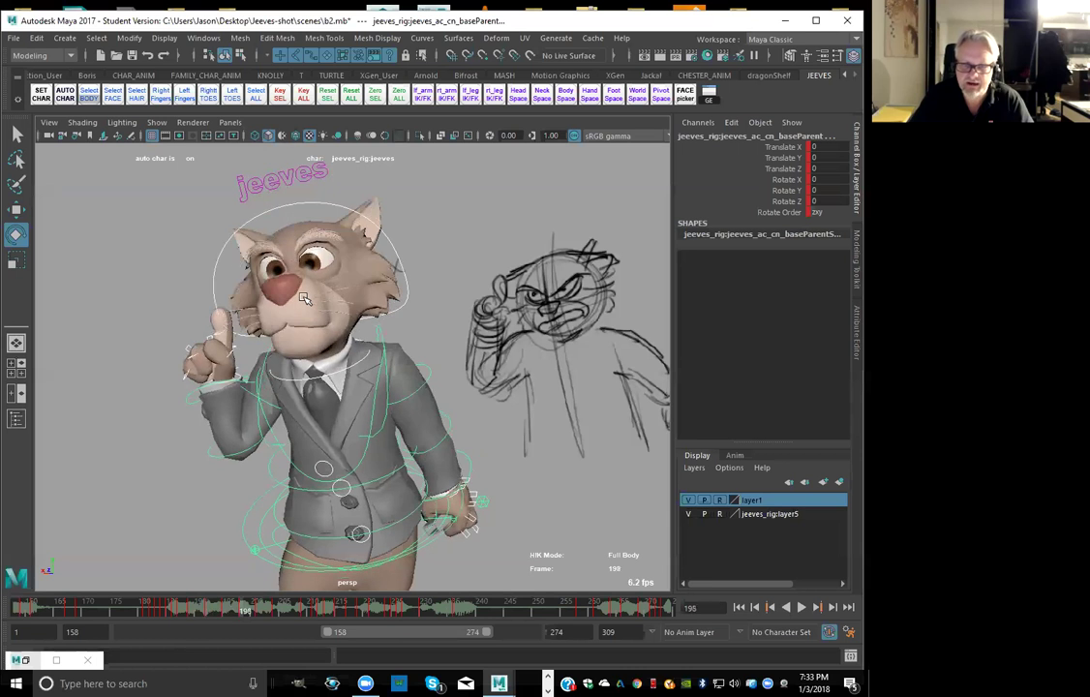
drag(182, 612, 232, 617)
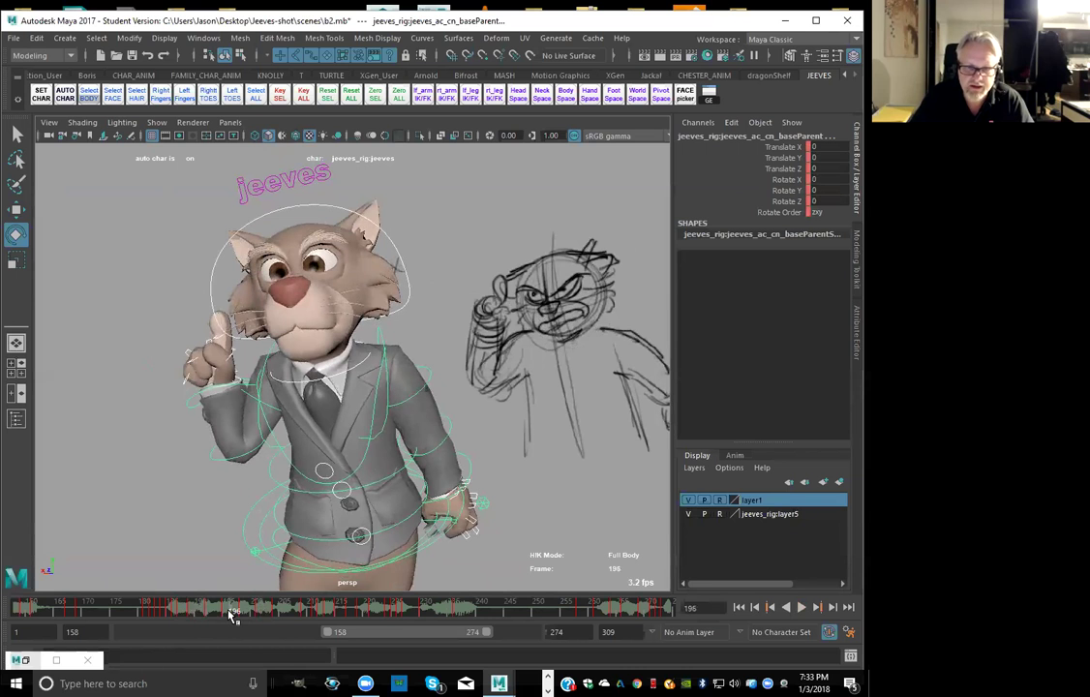
key(s)
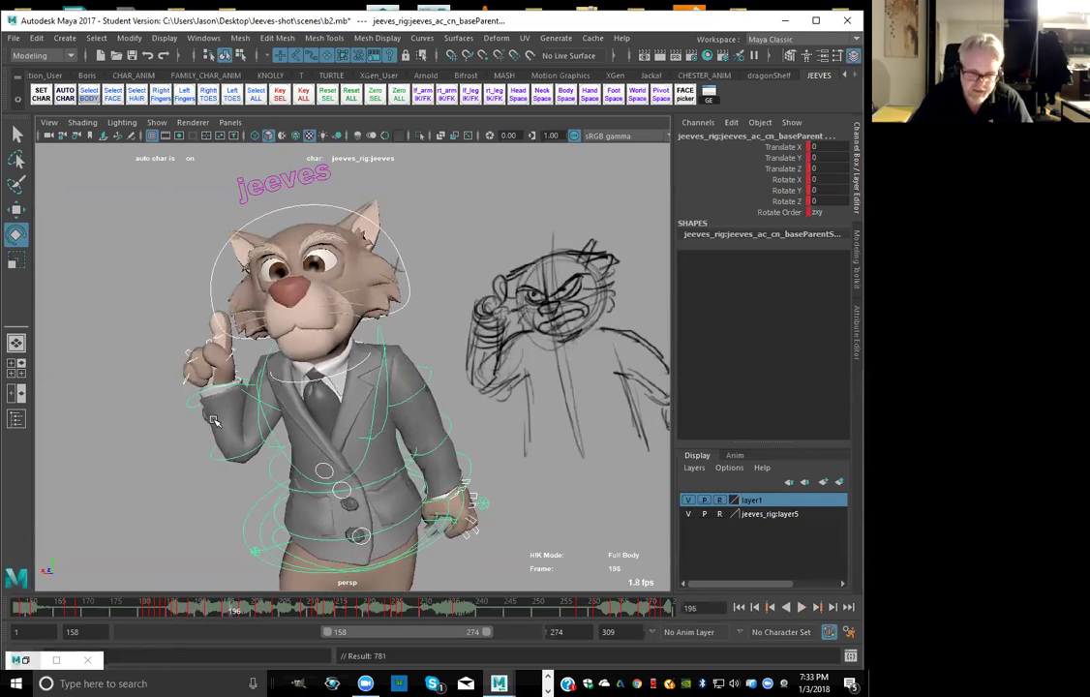
key(comma)
key(comma)
key(comma)
key(period)
key(period)
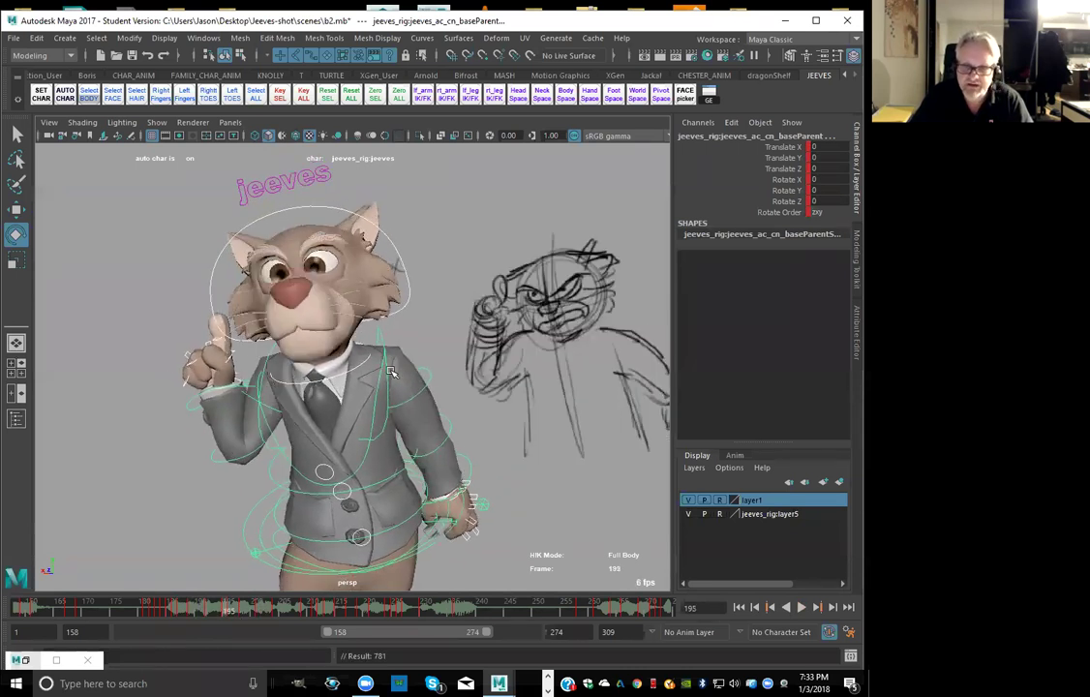
key(period)
Select the left clavicle control and rotate it at frame 195 to about X -1.1, Y 14.8, Z 4.2
click(382, 335)
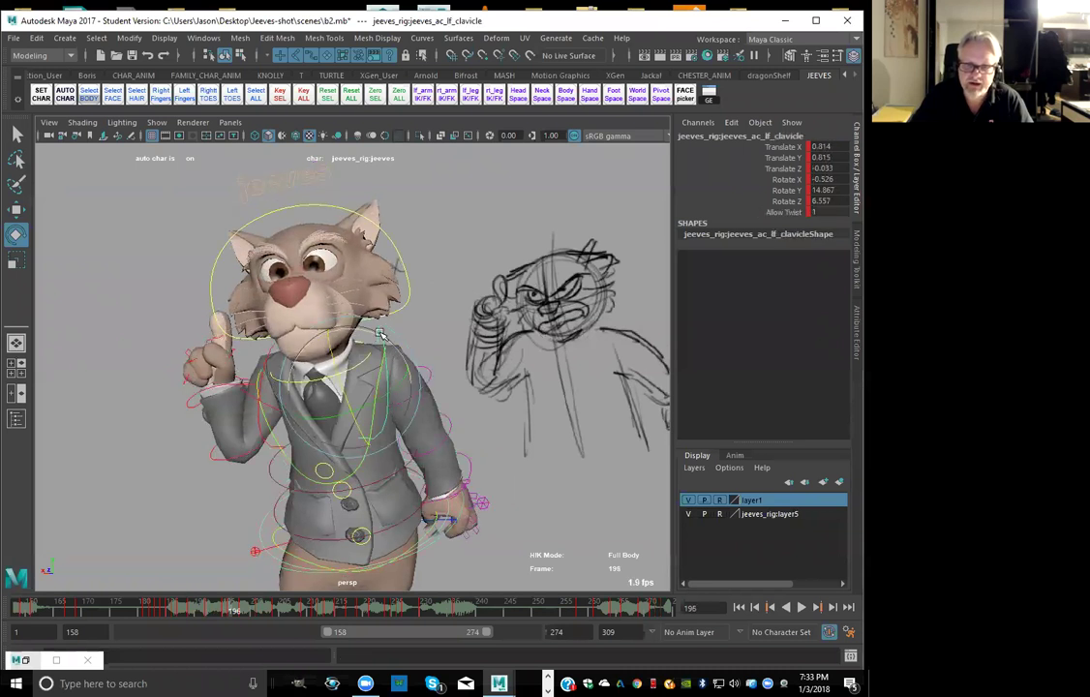
key(comma)
key(comma)
key(comma)
key(comma)
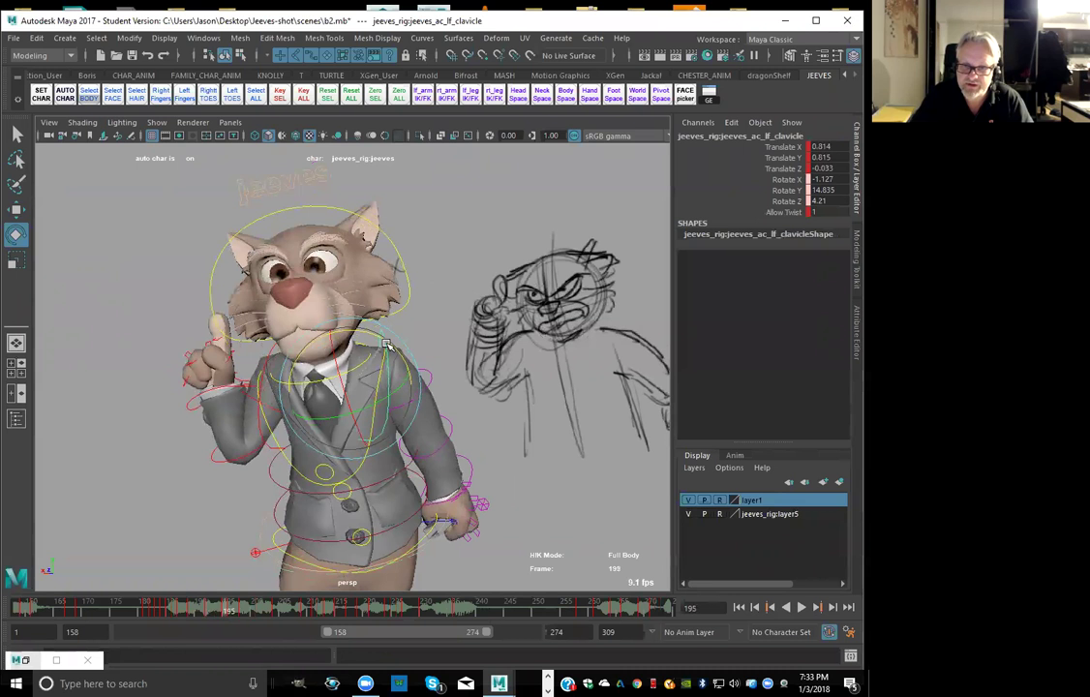
Rotate the left clavicle at frame 196 to about X -1.5, Y 14.8, Z 2.8, comparing it with frame 198
key(period)
key(period)
key(period)
key(period)
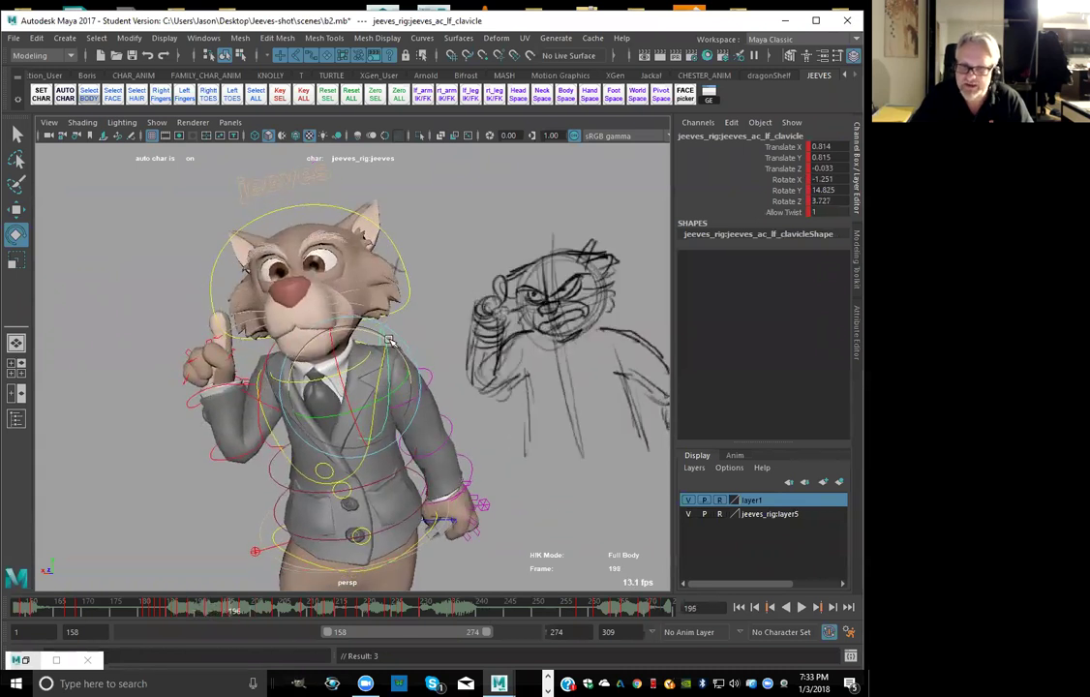
key(period)
key(period)
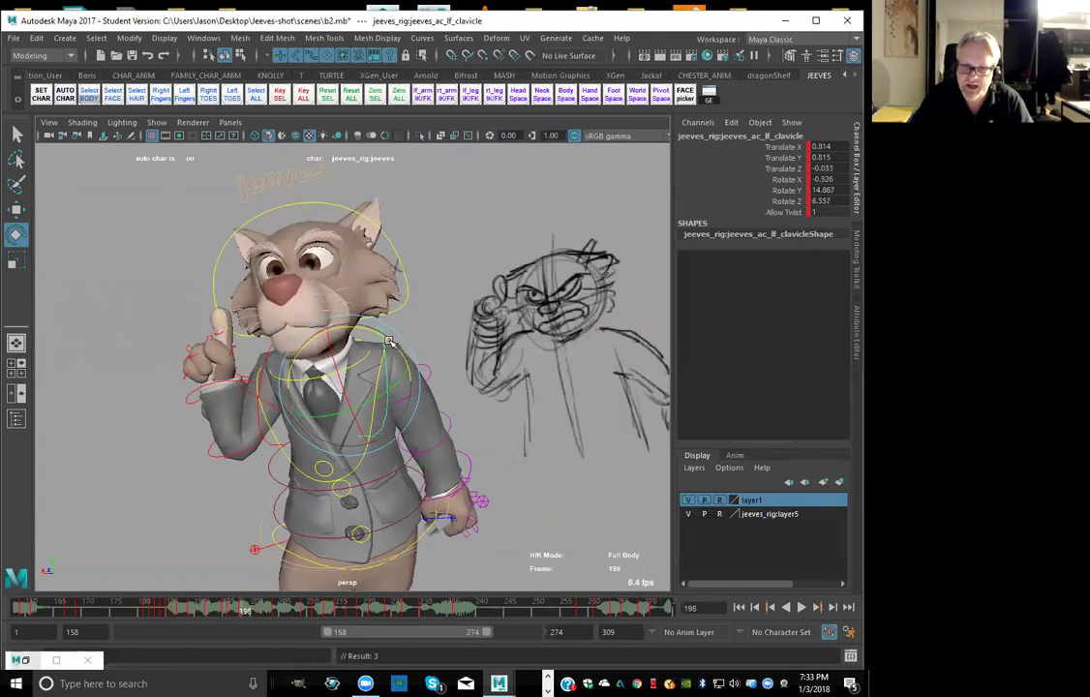
key(comma)
key(comma)
key(period)
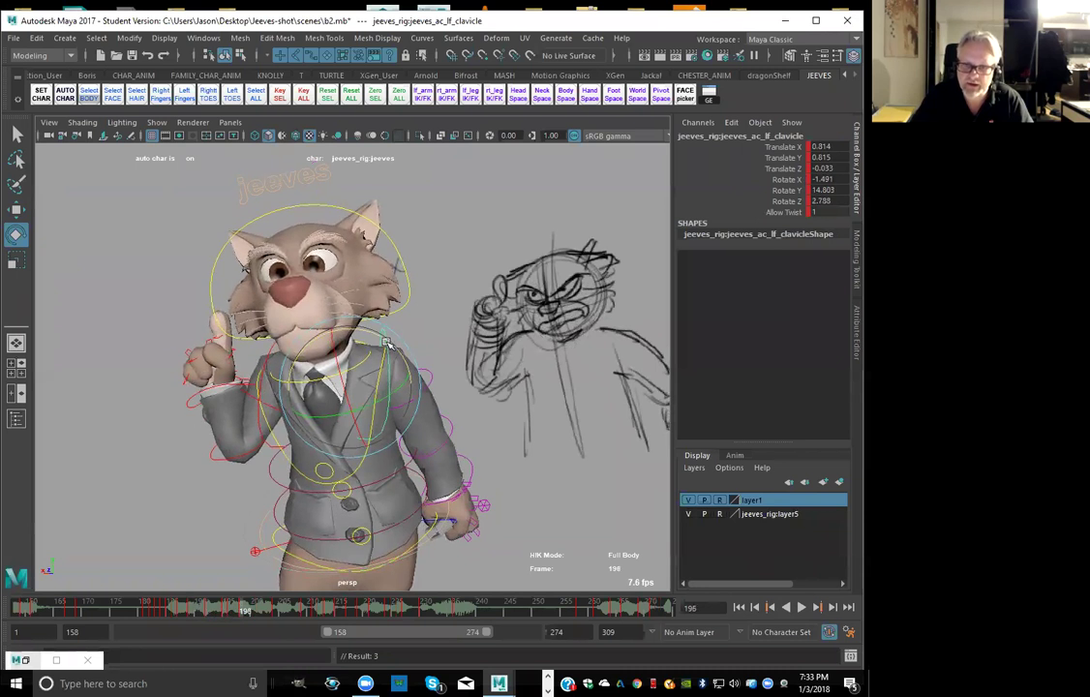
Rotate the left clavicle at frame 195 further to about X -1.9, Y 14.8, Z 1.3, checking against frame 192
key(period)
key(comma)
key(comma)
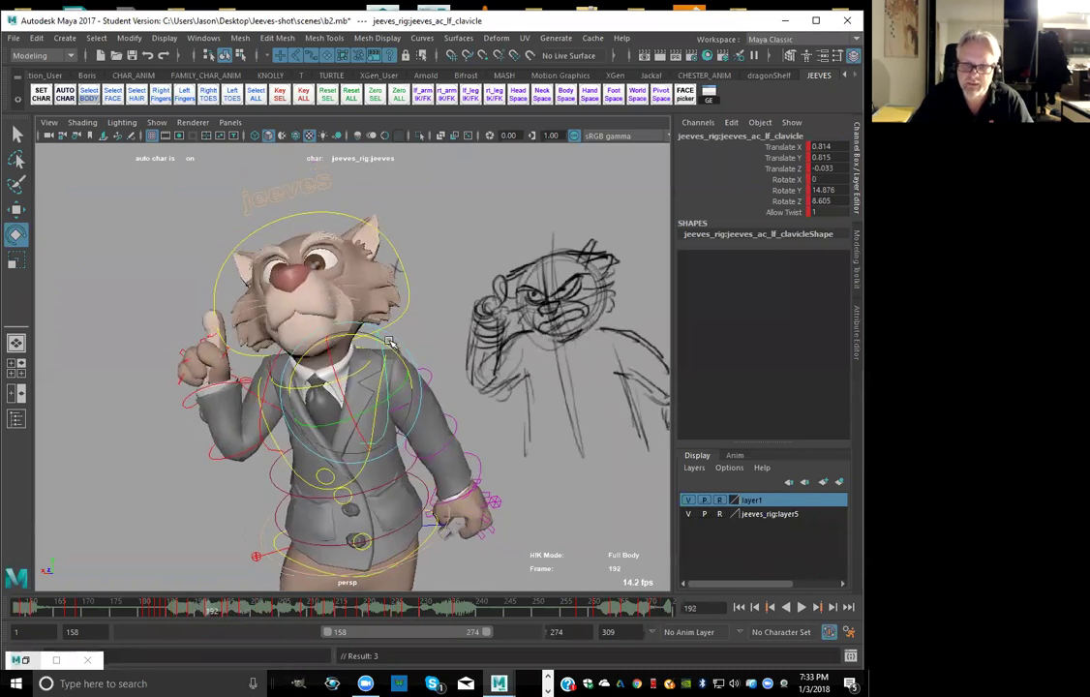
key(comma)
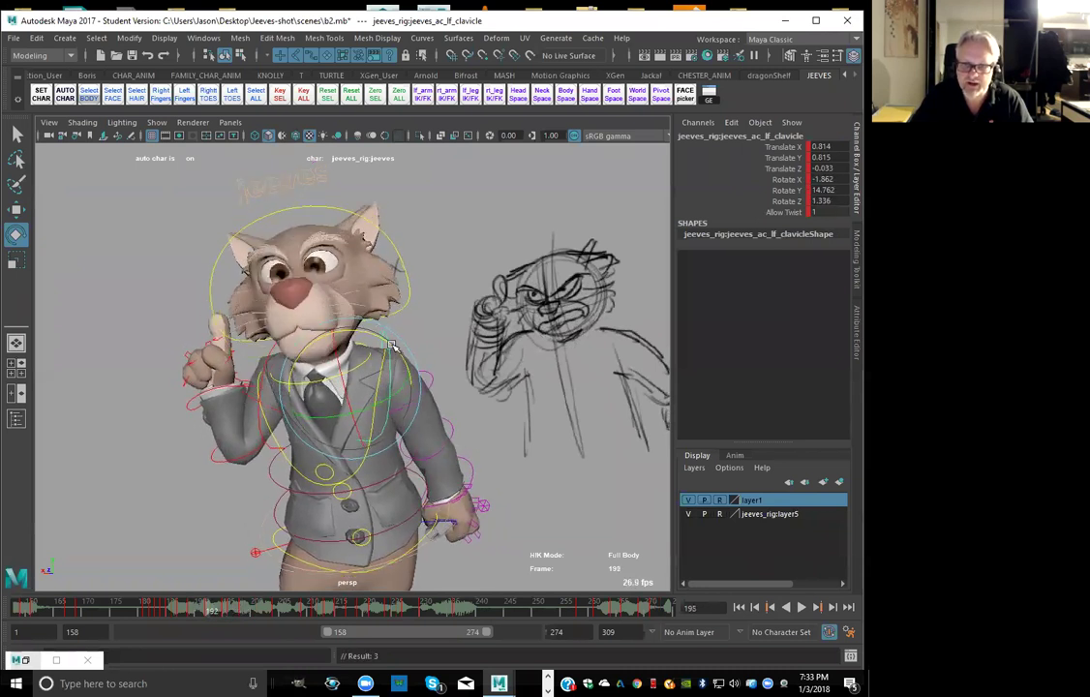
Rotate the left clavicle at frame 196 to about X -2.3, Y 14.7, Z -0.3 and check the shoulder's path across the keys
key(comma)
key(comma)
key(comma)
key(period)
key(period)
key(period)
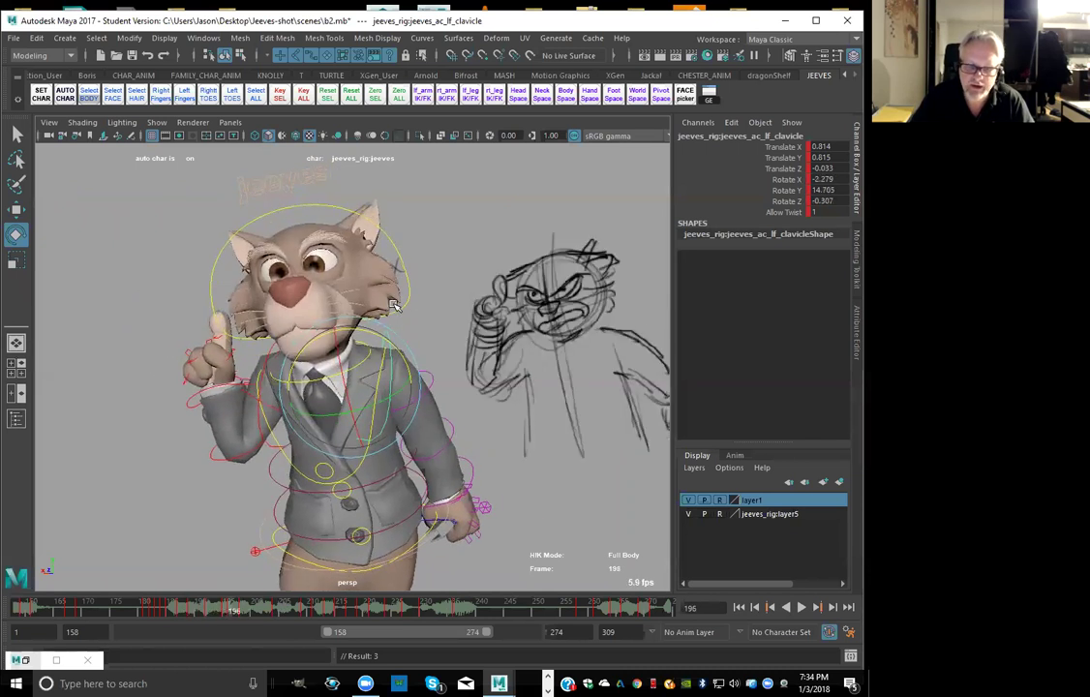
Select the head control, play back the swing, and scrub to the hold at frame 204
click(393, 246)
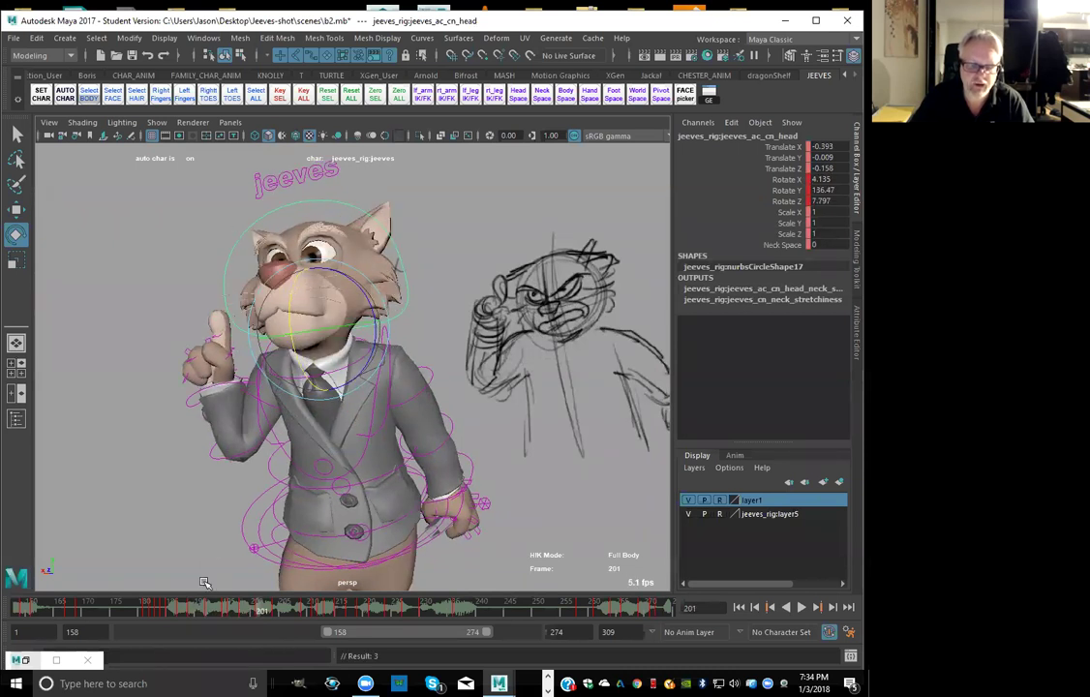
click(205, 608)
key(alt+v)
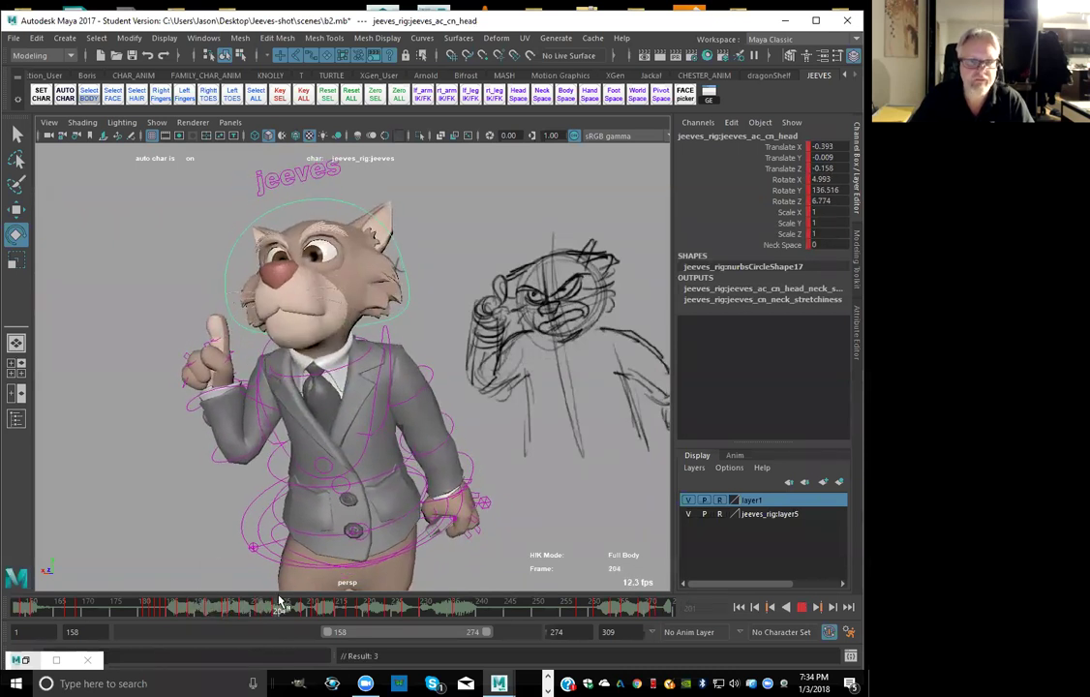
mouse_move(261, 600)
mouse_down()
mouse_move(178, 594)
mouse_move(292, 588)
mouse_move(243, 609)
mouse_move(289, 608)
mouse_move(274, 608)
mouse_up()
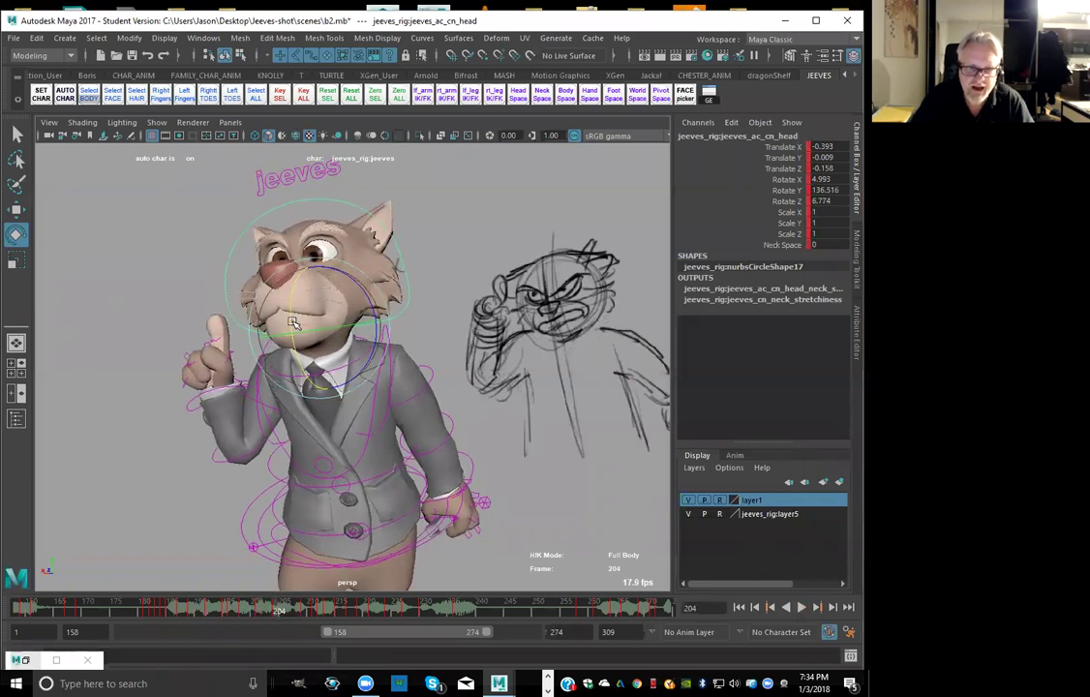
Tilt the head at frame 204 to about X 9.7, Y 137.1, Z 6.8 and review the turn in playback
drag(294, 322, 295, 337)
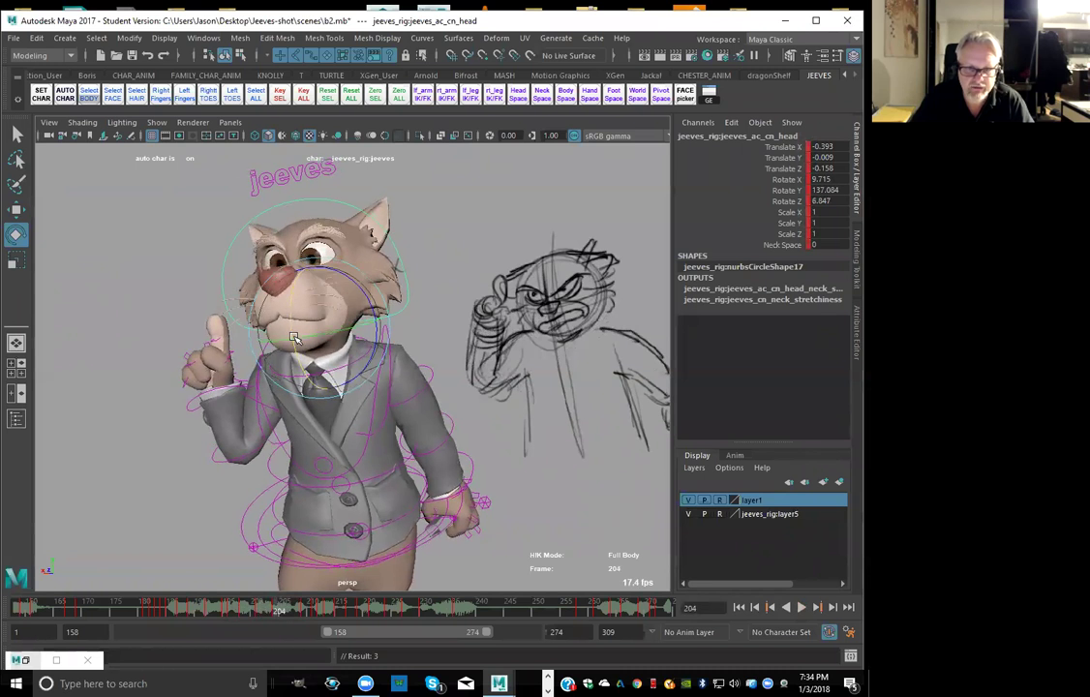
drag(246, 535, 283, 540)
key(alt+v)
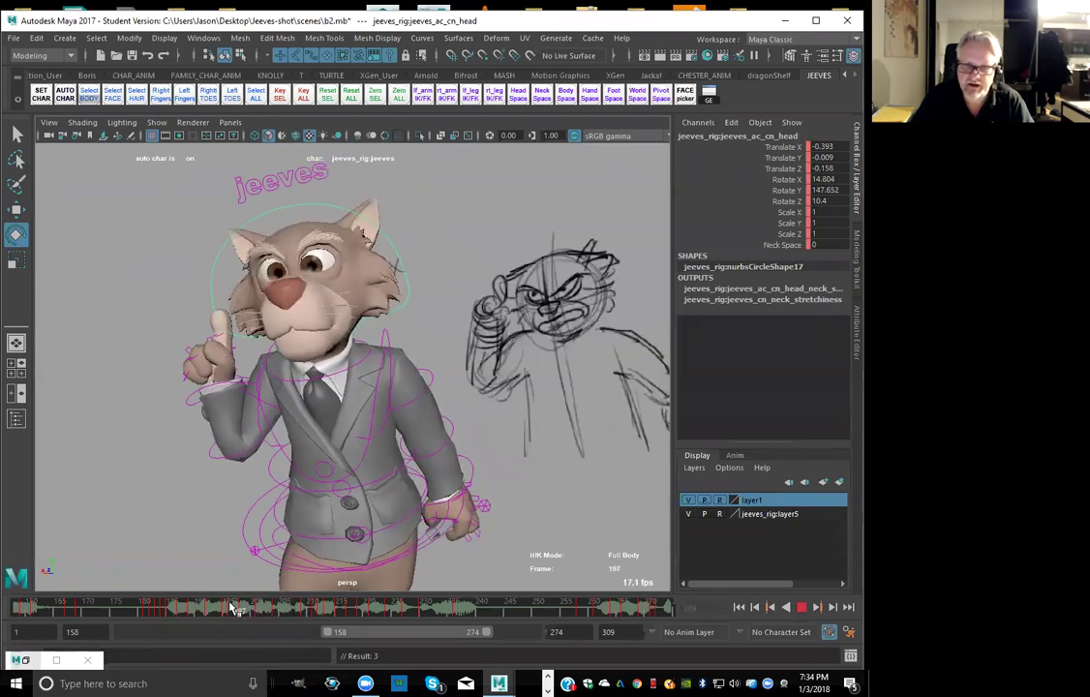
drag(296, 601, 270, 616)
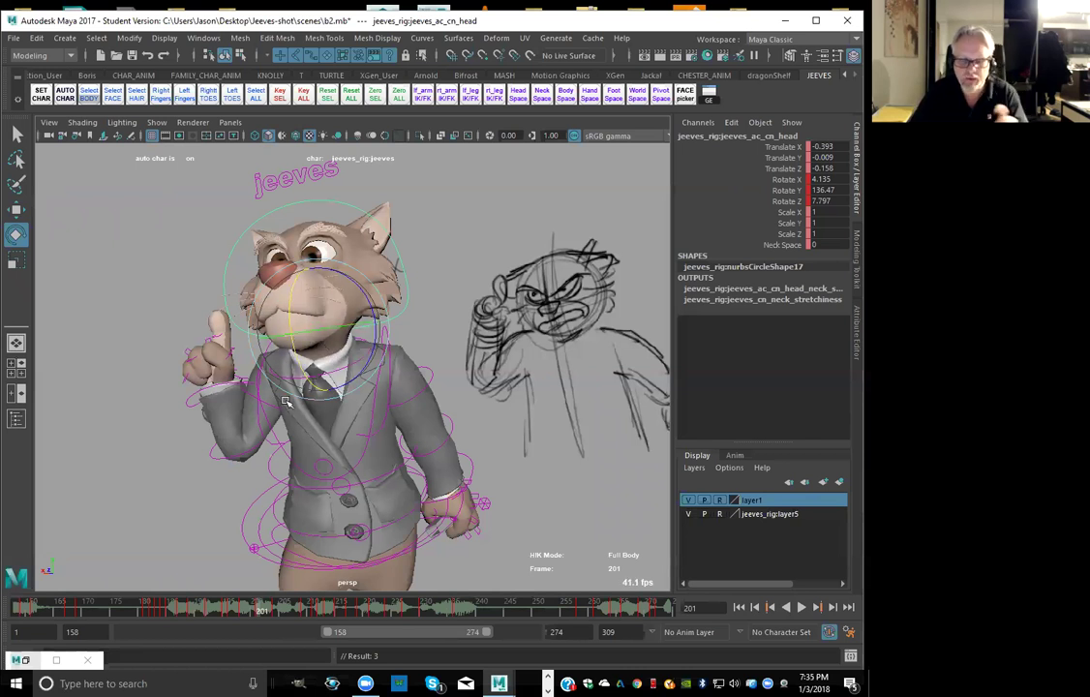
Play back and step between frames 198 and 202 to examine the head's settle into the hold
key(comma)
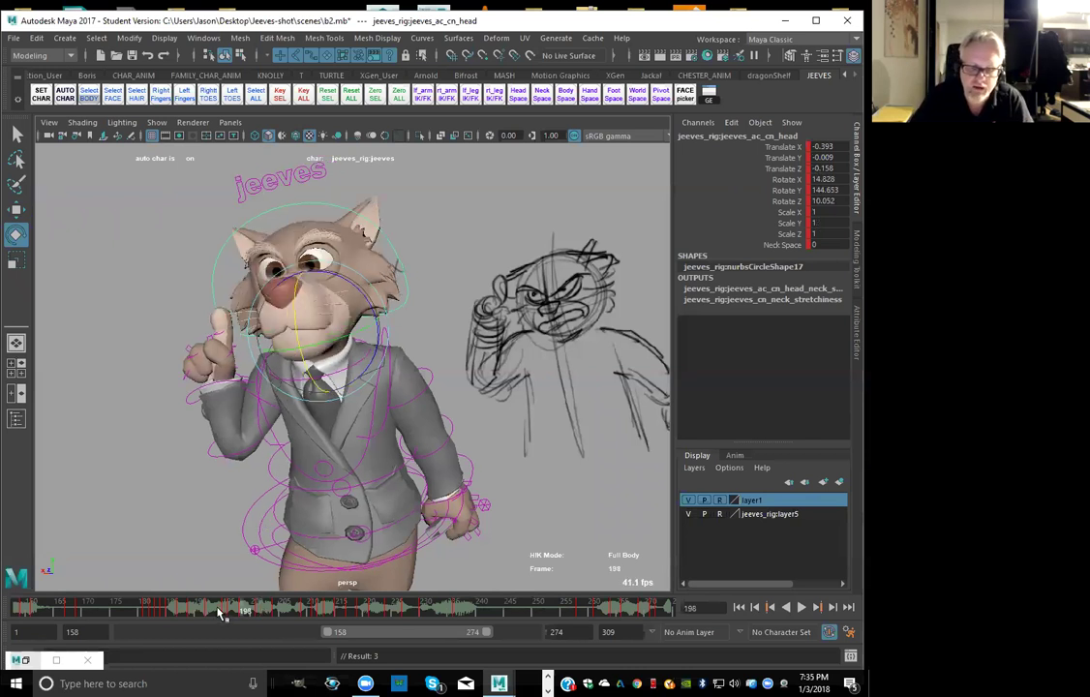
key(alt+v)
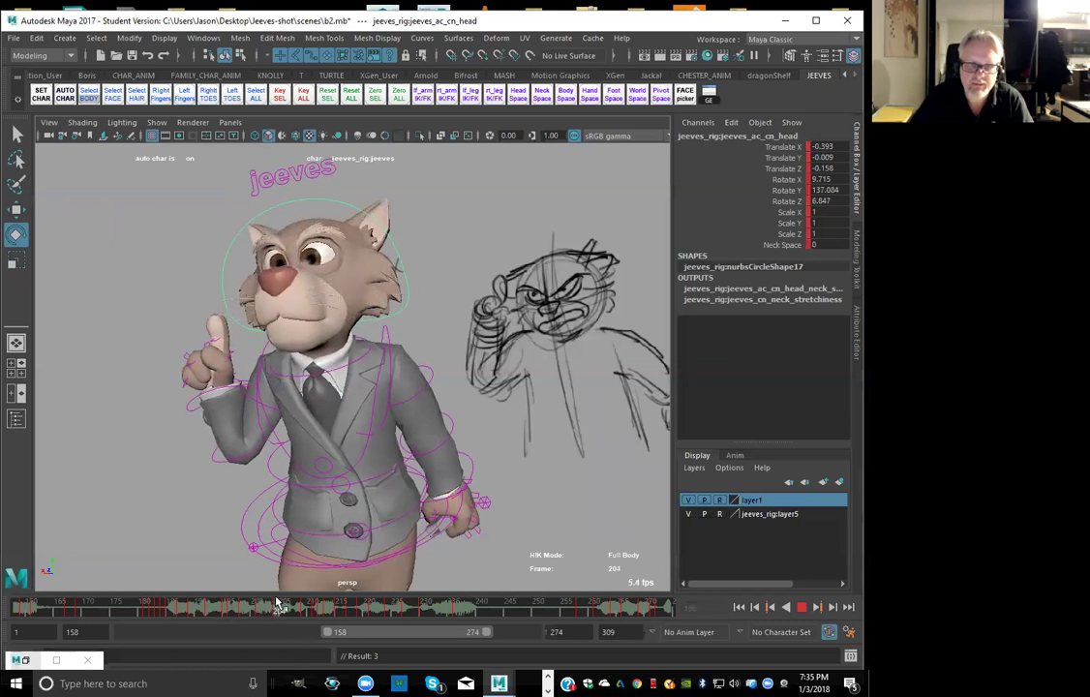
drag(268, 603, 263, 602)
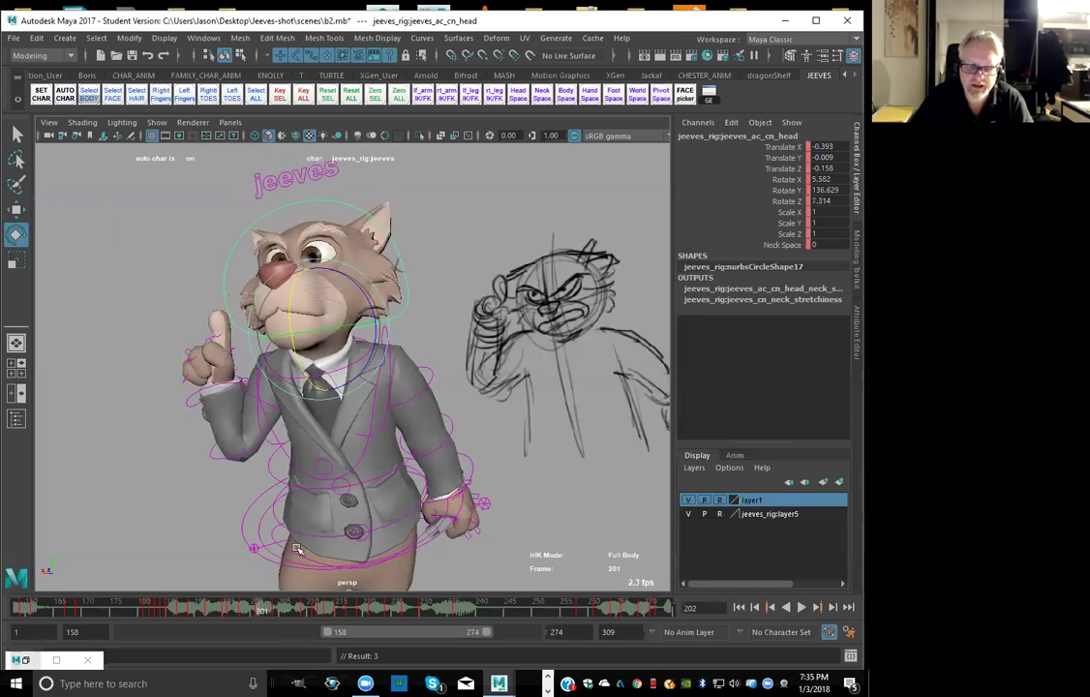
key(comma)
key(period)
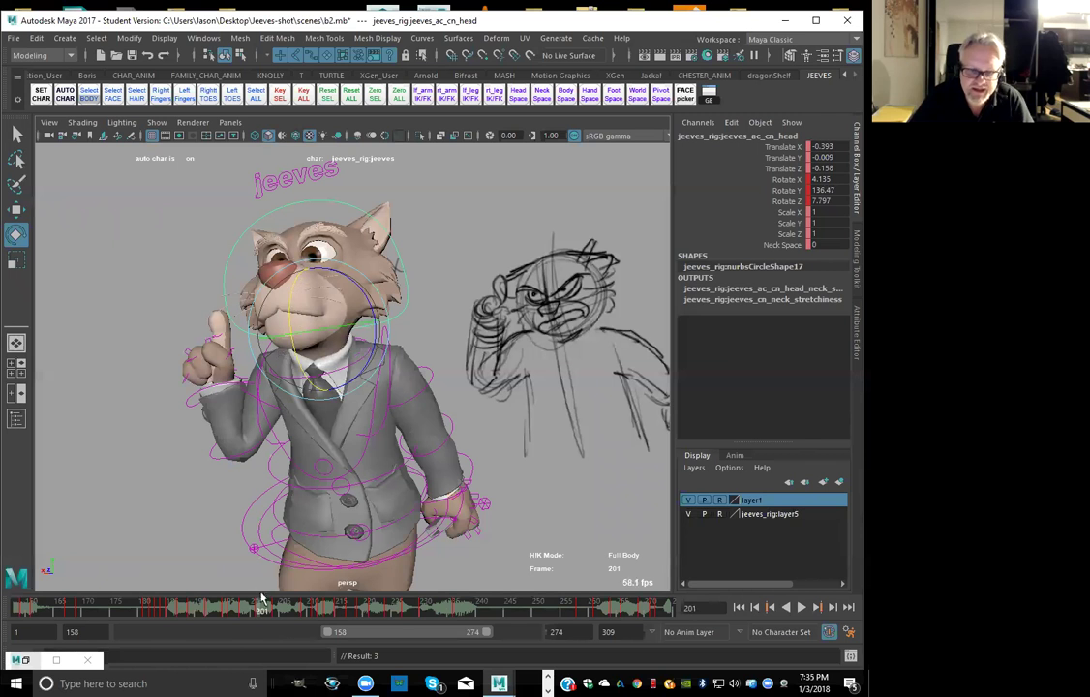
drag(266, 610, 267, 608)
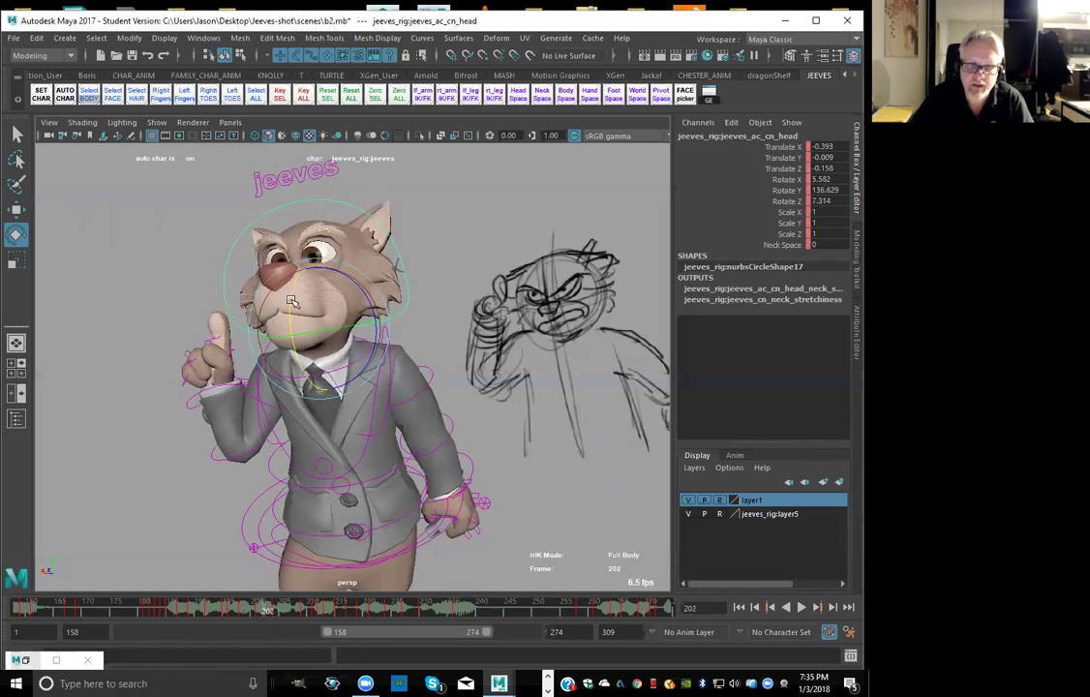
Rotate the head at frame 202 to about X 2.7, Y 136.3, Z 7.3, key its rotation, and check the transition
drag(291, 301, 293, 301)
key(shift+e)
key(comma)
key(comma)
key(.)
drag(293, 302, 293, 306)
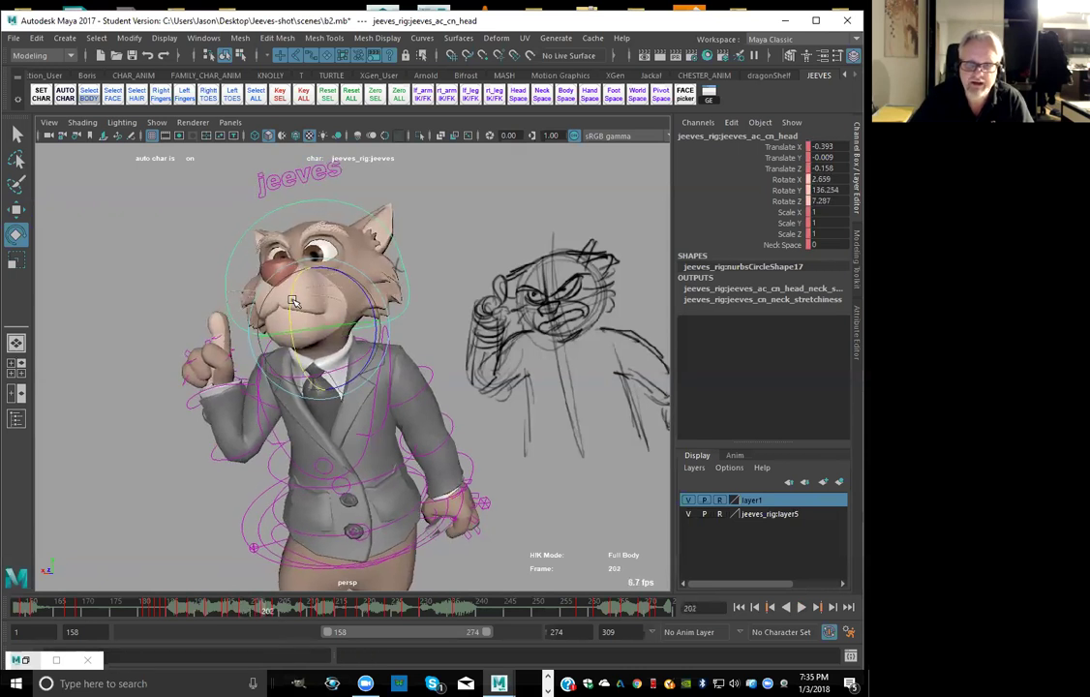
key(shift+e)
key(comma)
drag(268, 608, 224, 609)
key(period)
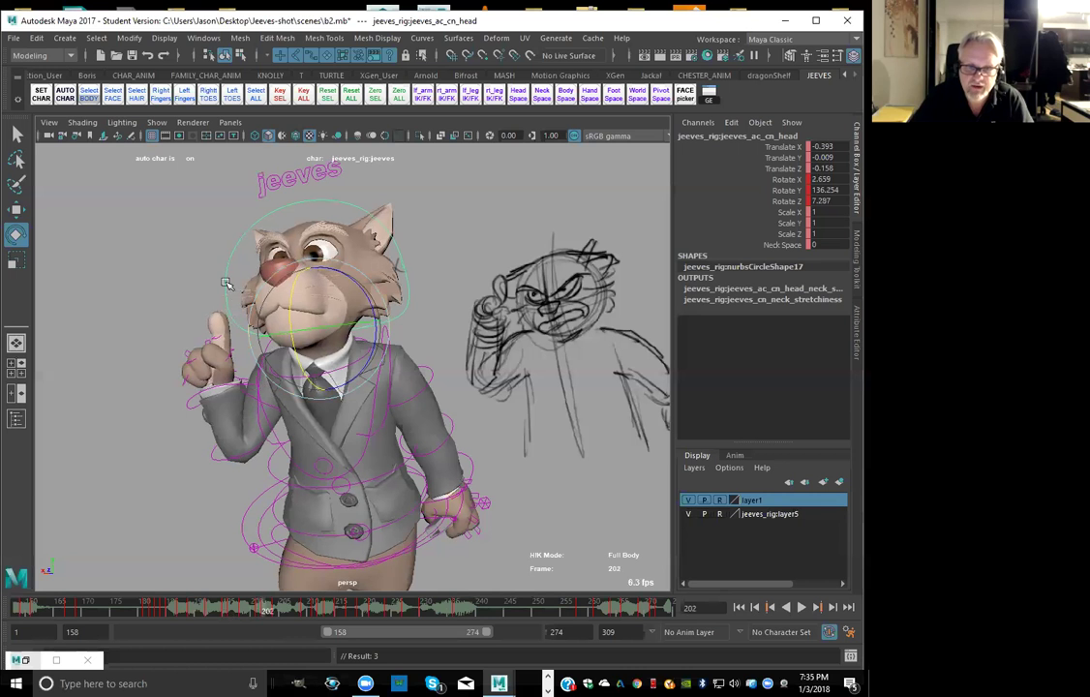
Select all of the character's controls at frame 202
click(255, 95)
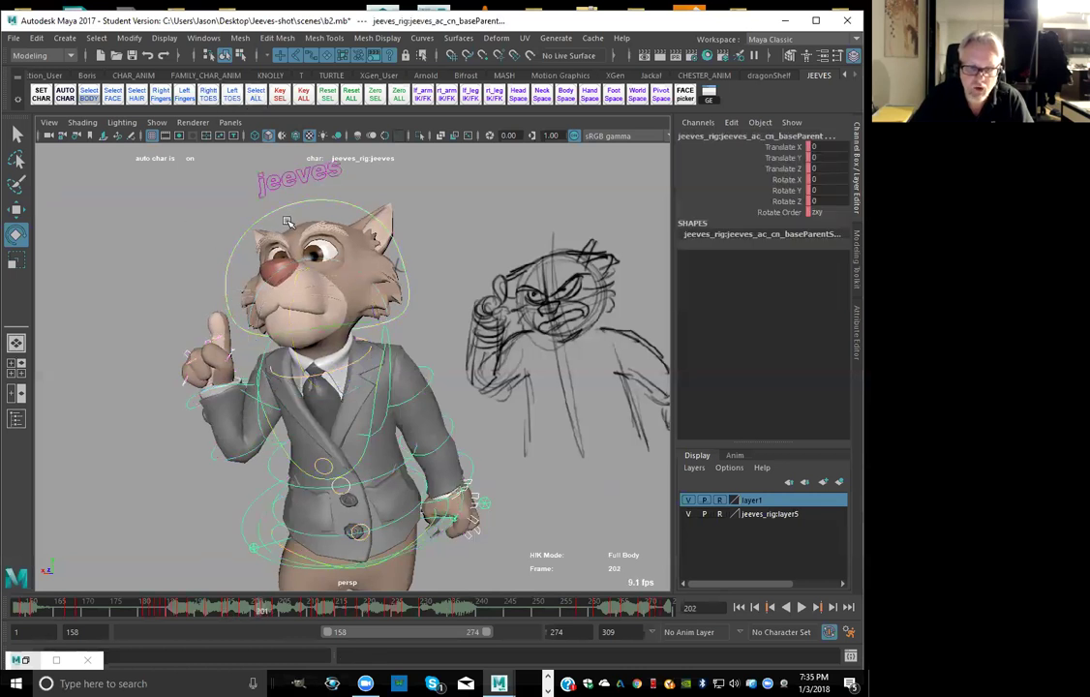
Key all of the character's controls at frame 202 and check the pose against the neighbouring keys
key(s)
key(comma)
key(comma)
key(comma)
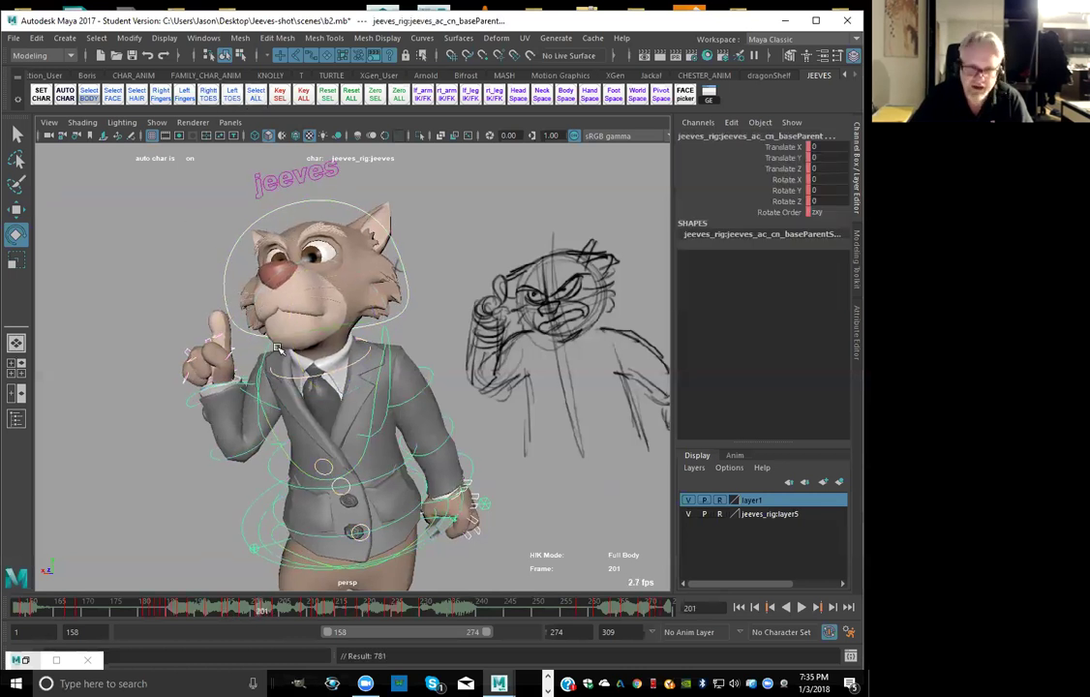
key(period)
key(comma)
key(comma)
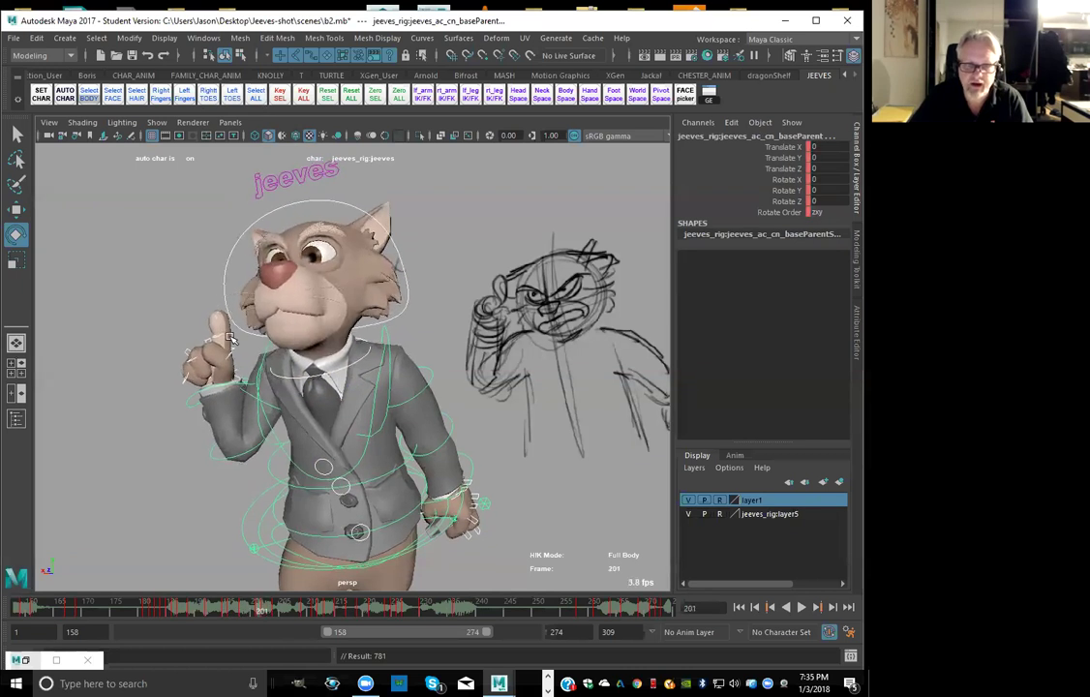
Compare the character's poses between frames 198 and 202, checking how the raised arm and body move
key(period)
key(period)
key(period)
key(period)
key(period)
key(period)
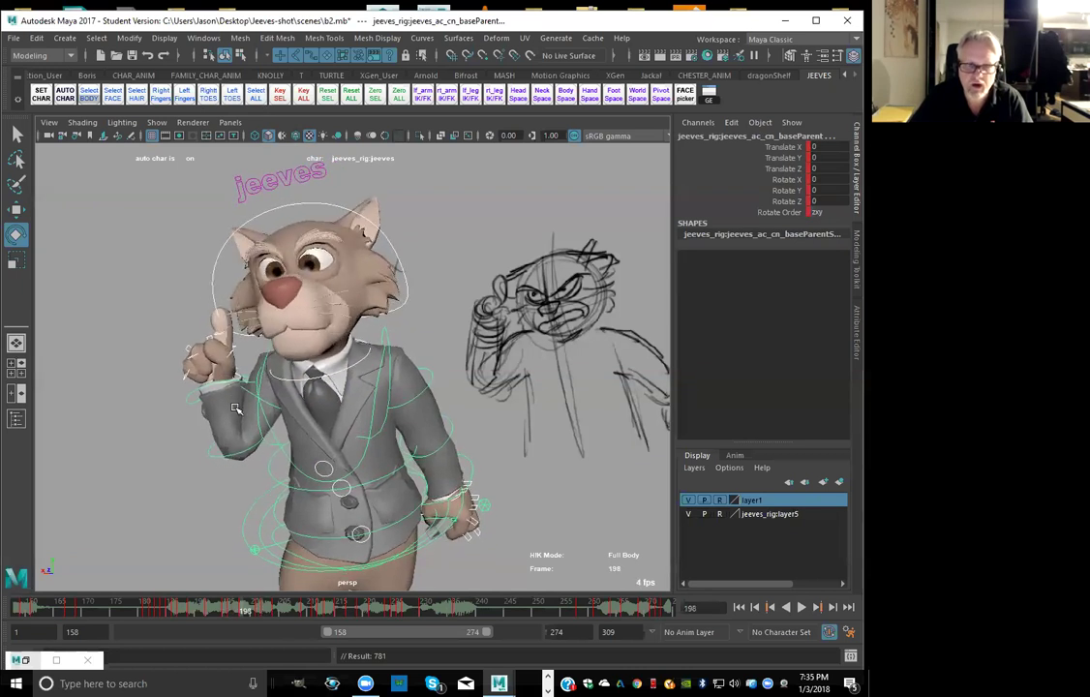
key(alt+comma)
key(alt+comma)
key(alt+comma)
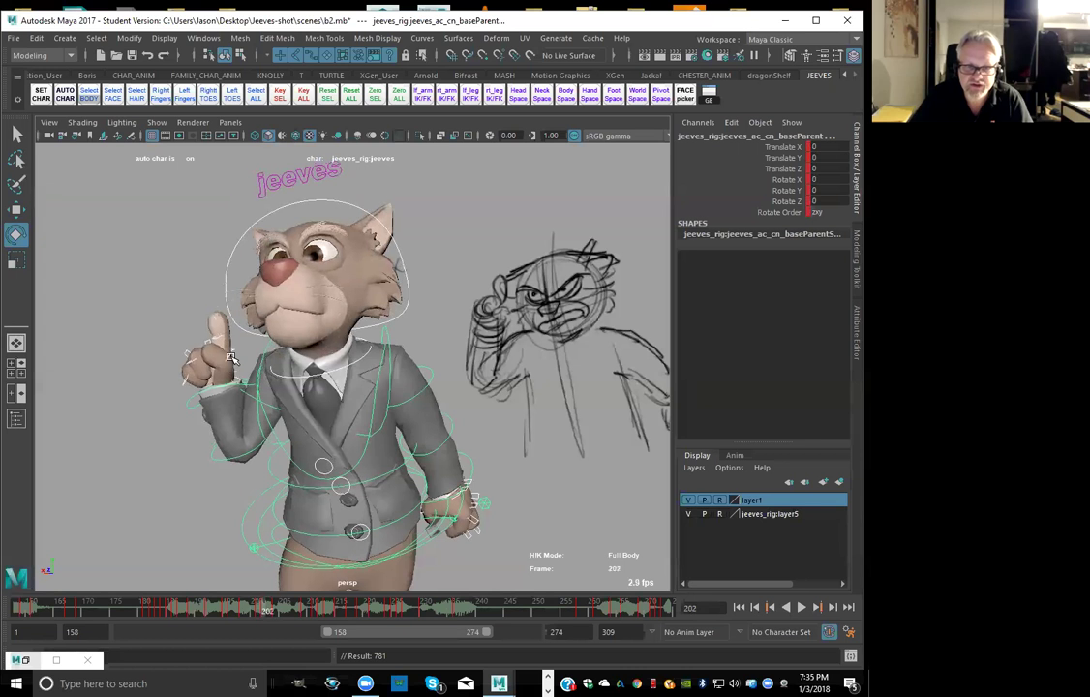
key(alt+period)
key(alt+period)
key(period)
key(comma)
key(period)
key(comma)
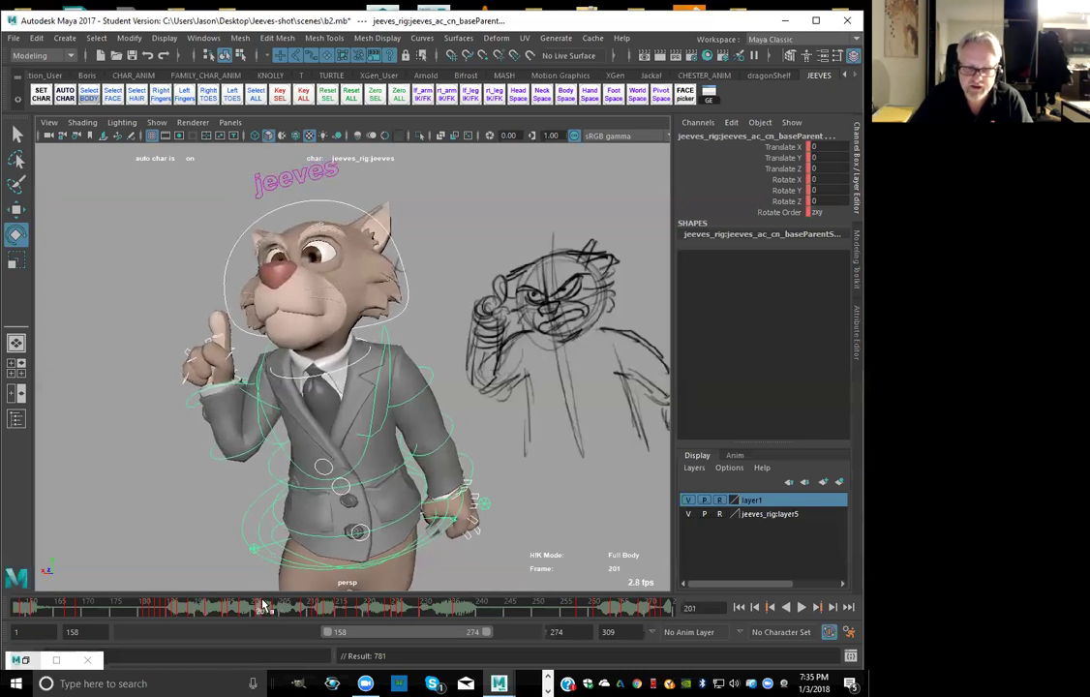
mouse_move(265, 613)
mouse_down()
mouse_move(236, 613)
mouse_move(259, 609)
mouse_up()
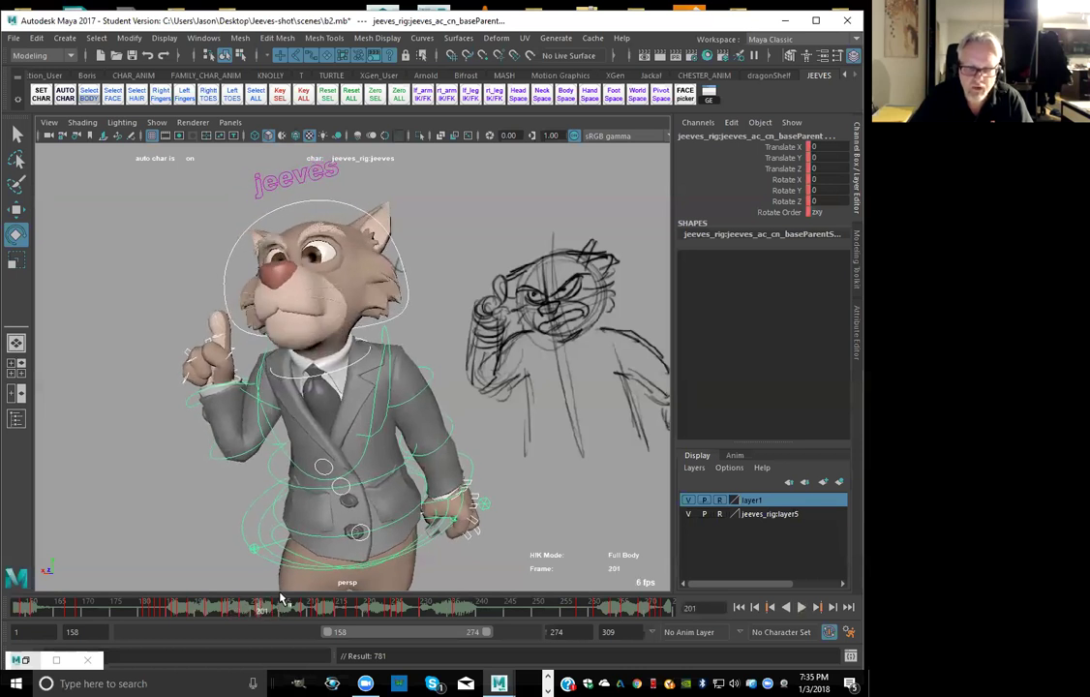
key(period)
key(period)
key(period)
Rotate the right clavicle control at frame 202 to -1.251, 10.069, 21.996 and key its rotation, checking it against the surrounding keys
click(274, 410)
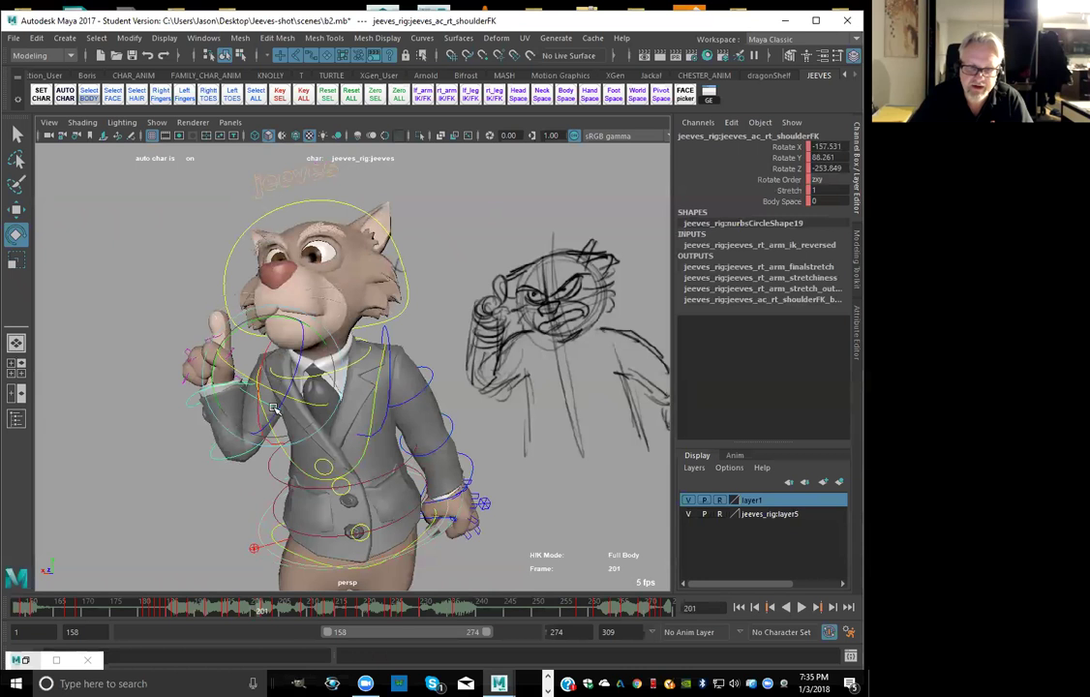
click(249, 438)
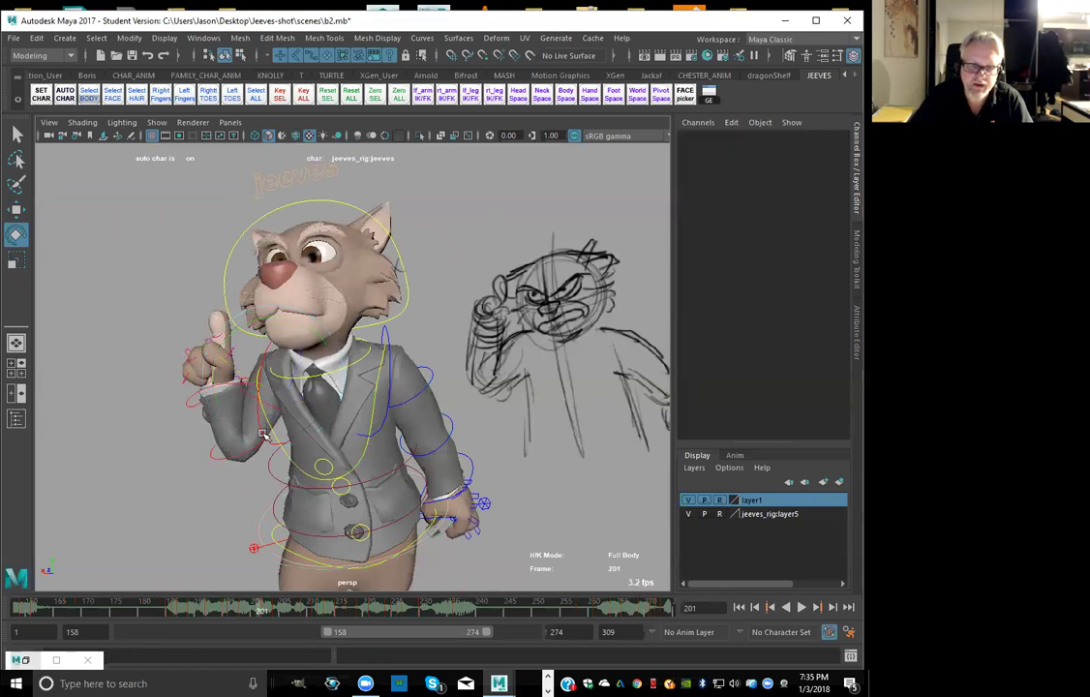
click(261, 433)
key(comma)
key(comma)
key(comma)
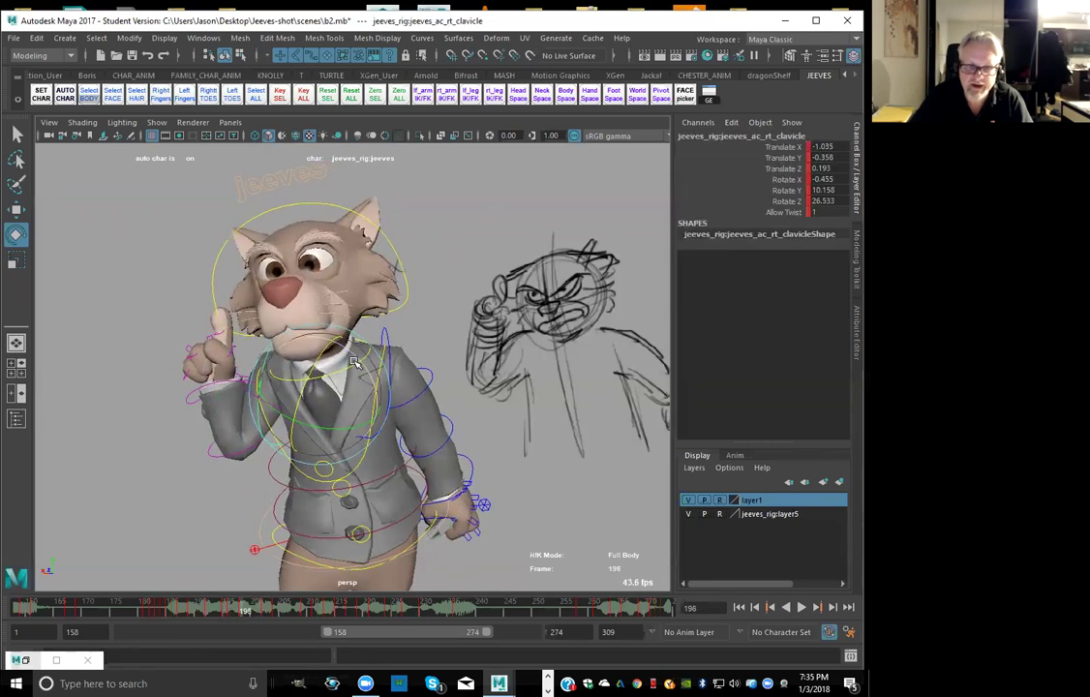
key(period)
key(period)
key(period)
key(period)
key(comma)
key(comma)
key(comma)
key(comma)
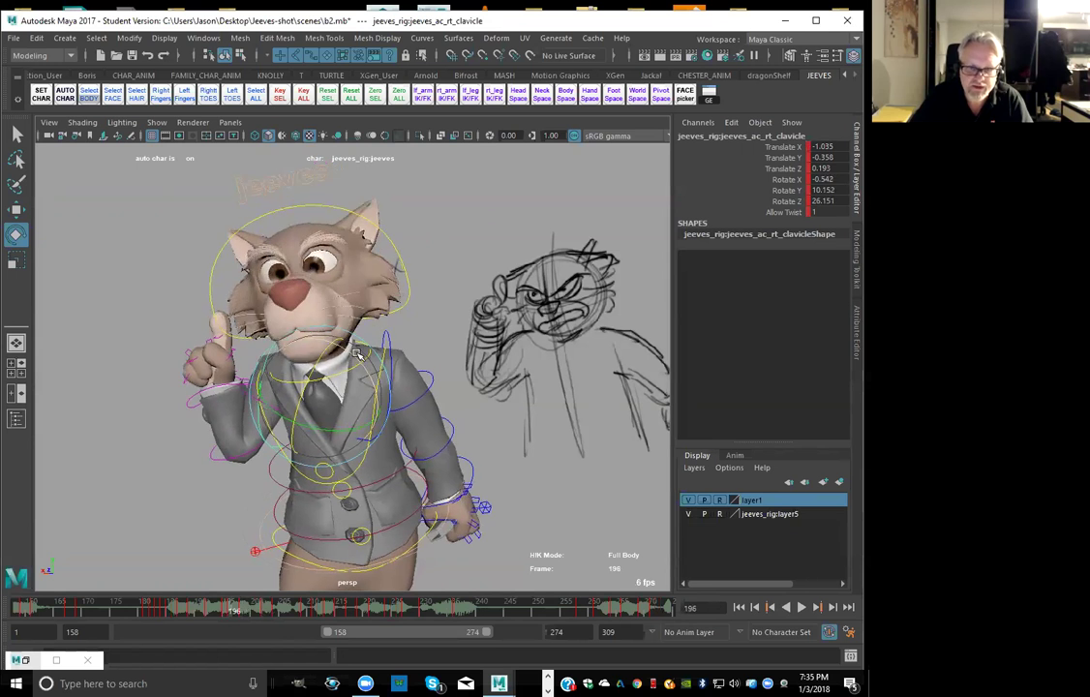
key(period)
key(period)
key(period)
key(period)
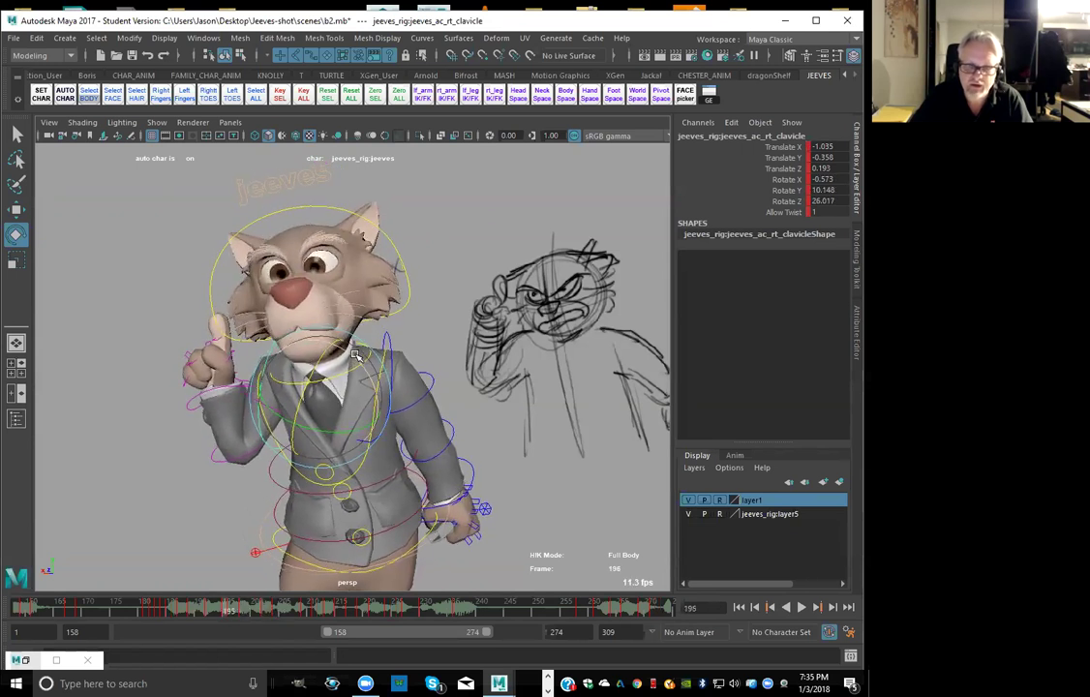
key(comma)
key(comma)
key(comma)
key(comma)
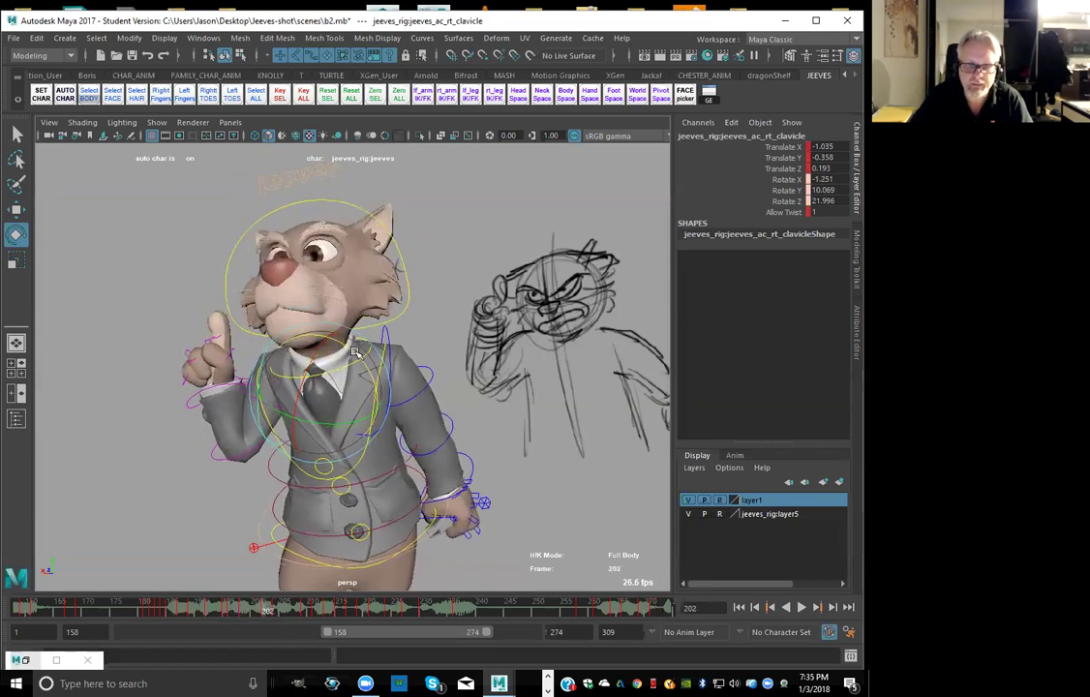
key(period)
key(period)
key(period)
key(period)
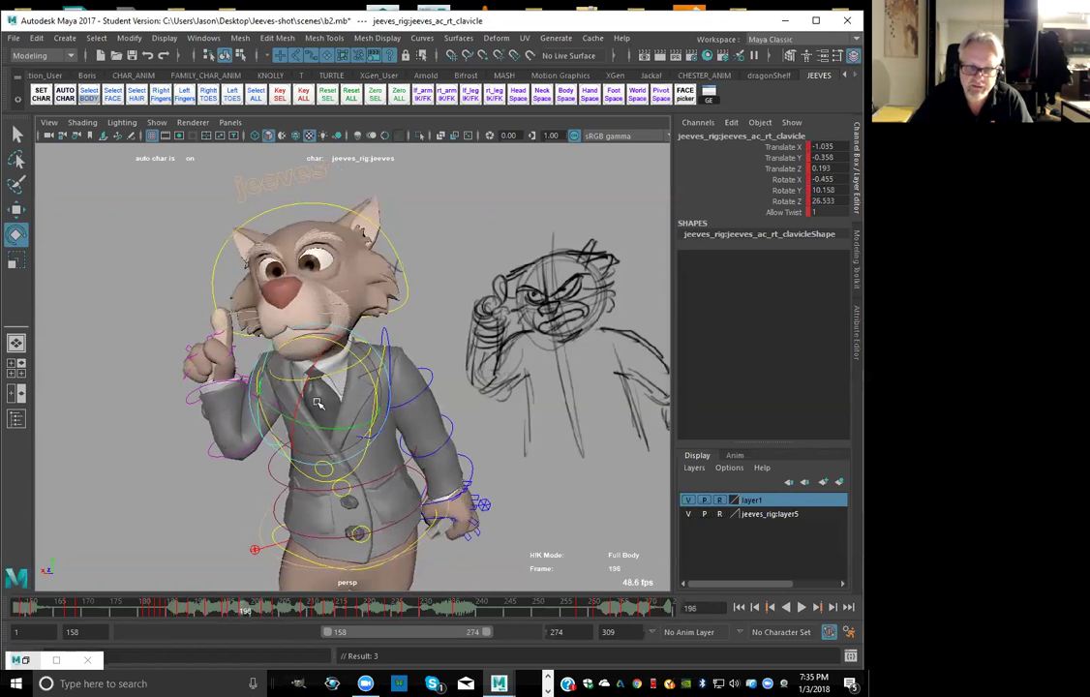
Rotate the right shoulder FK control at frame 202 to -155.781, 87.706, -253.63 and key its rotation
click(229, 442)
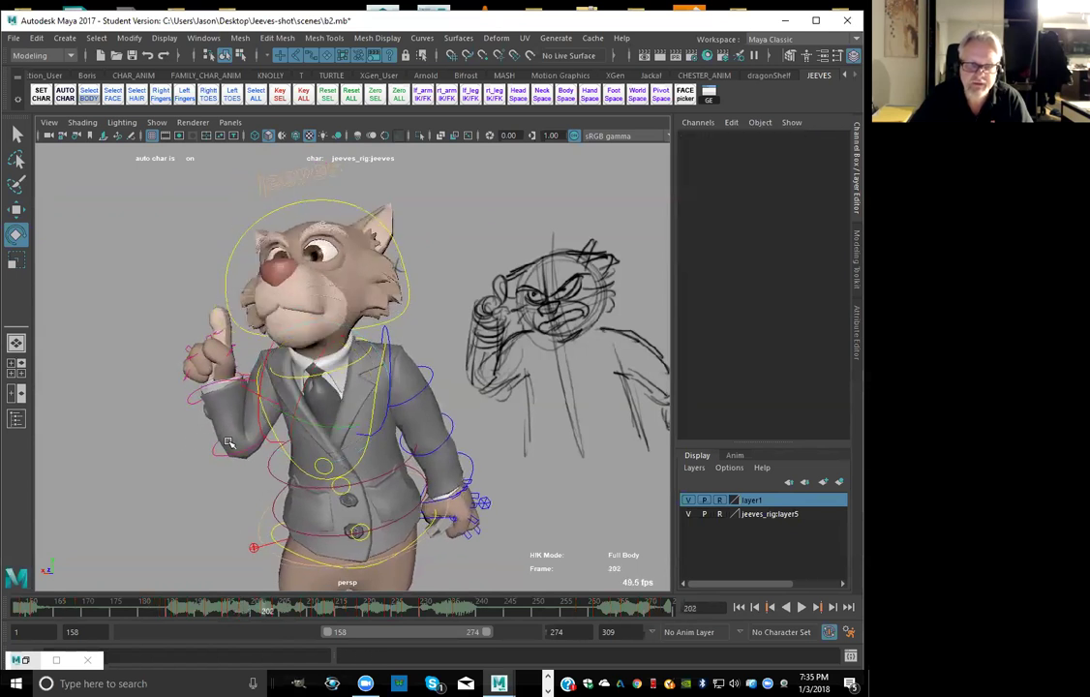
click(276, 405)
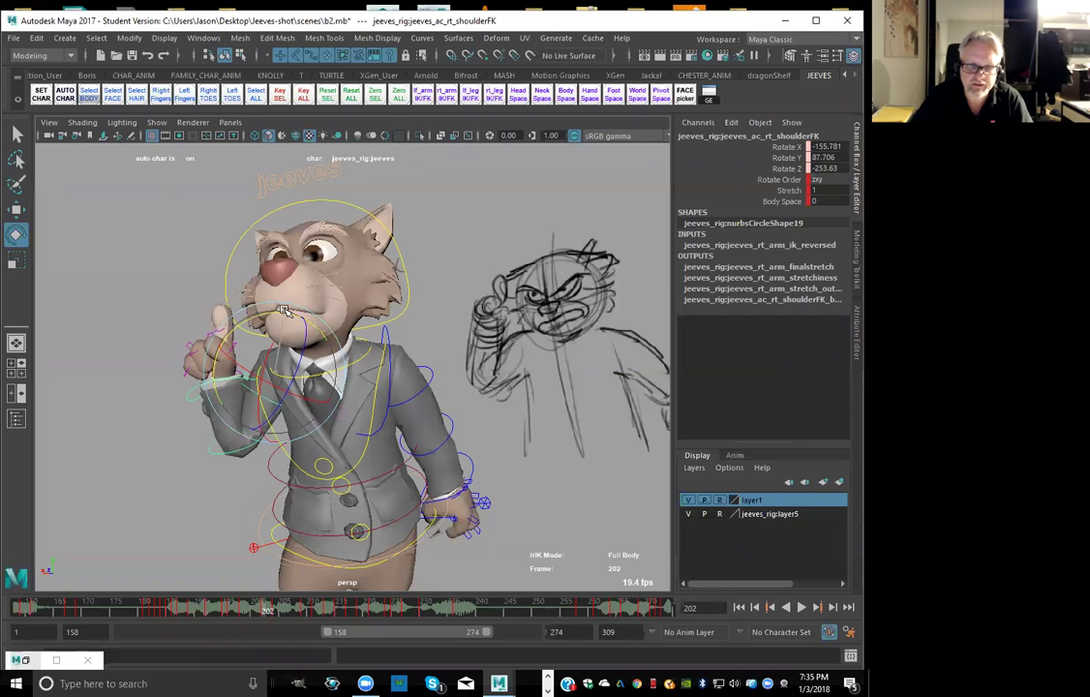
key(shift+e)
key(comma)
key(comma)
key(period)
key(period)
key(period)
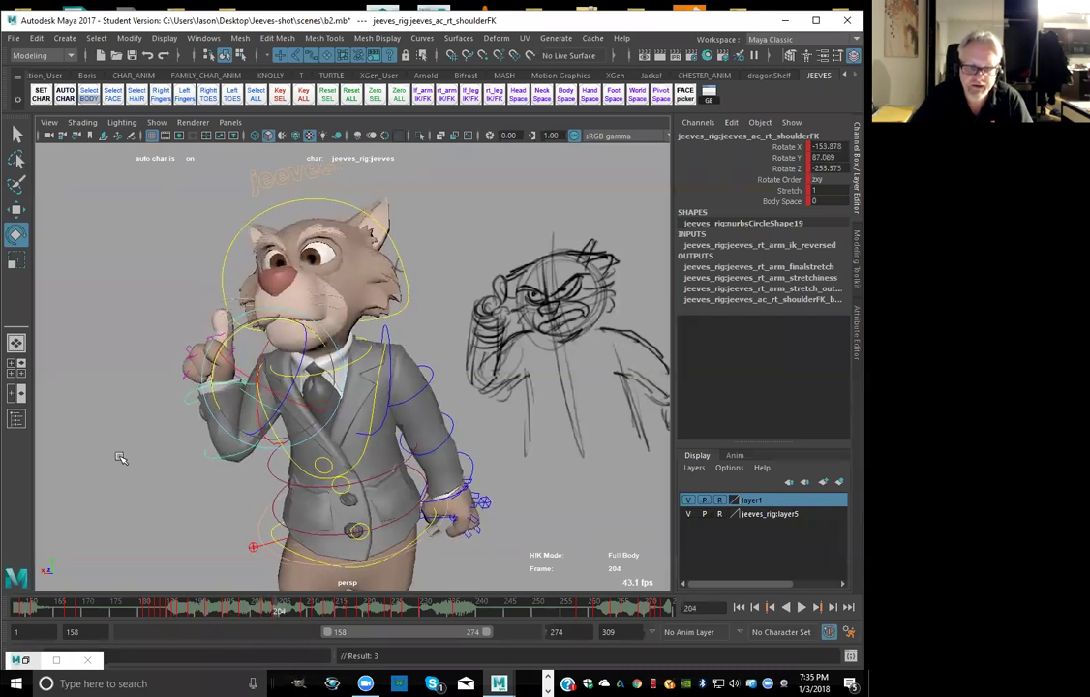
Select the right clavicle control at frame 204, key its rotation, and check the motion through frame 209
click(266, 426)
click(279, 441)
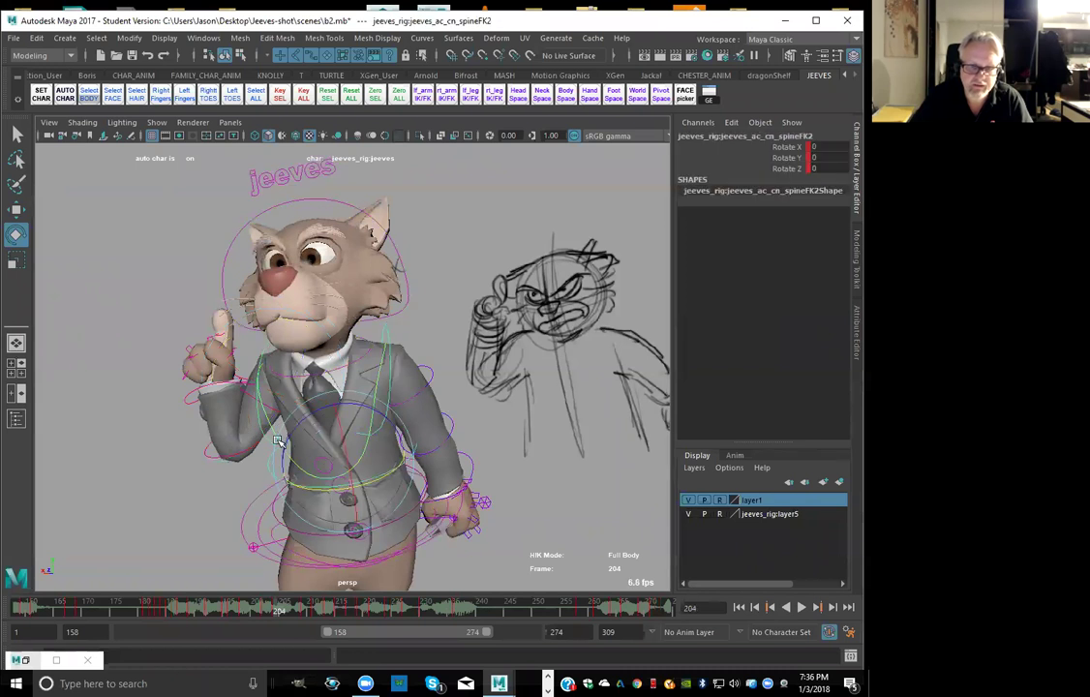
click(260, 438)
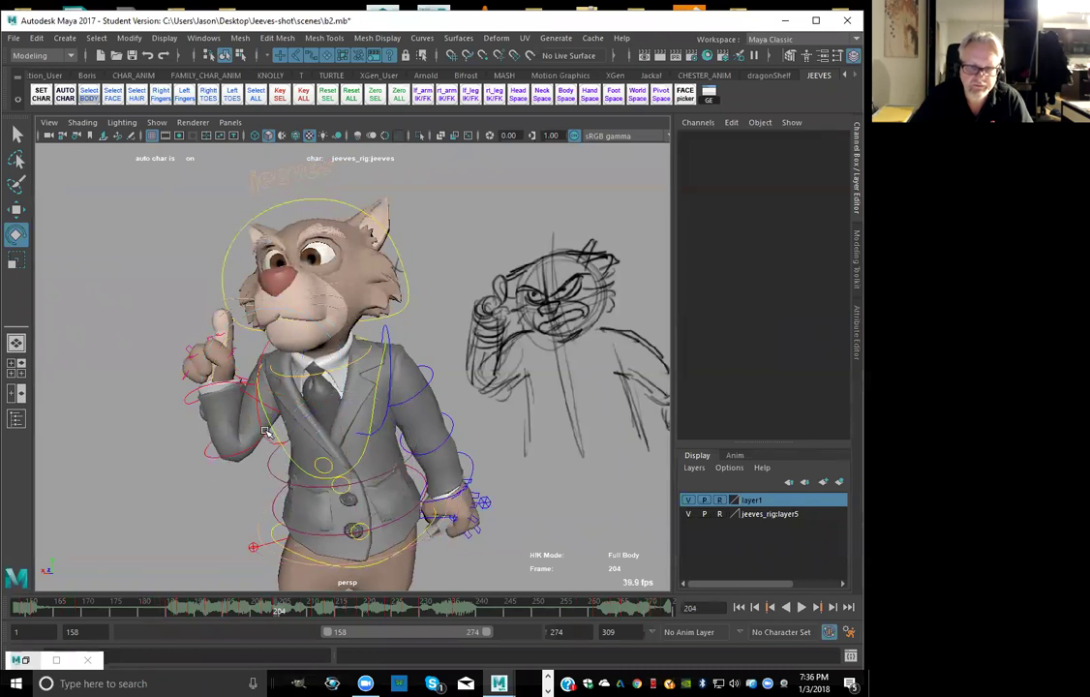
click(344, 343)
key(shift+e)
key(comma)
key(comma)
key(comma)
key(period)
key(period)
key(period)
key(period)
key(period)
key(period)
key(period)
key(period)
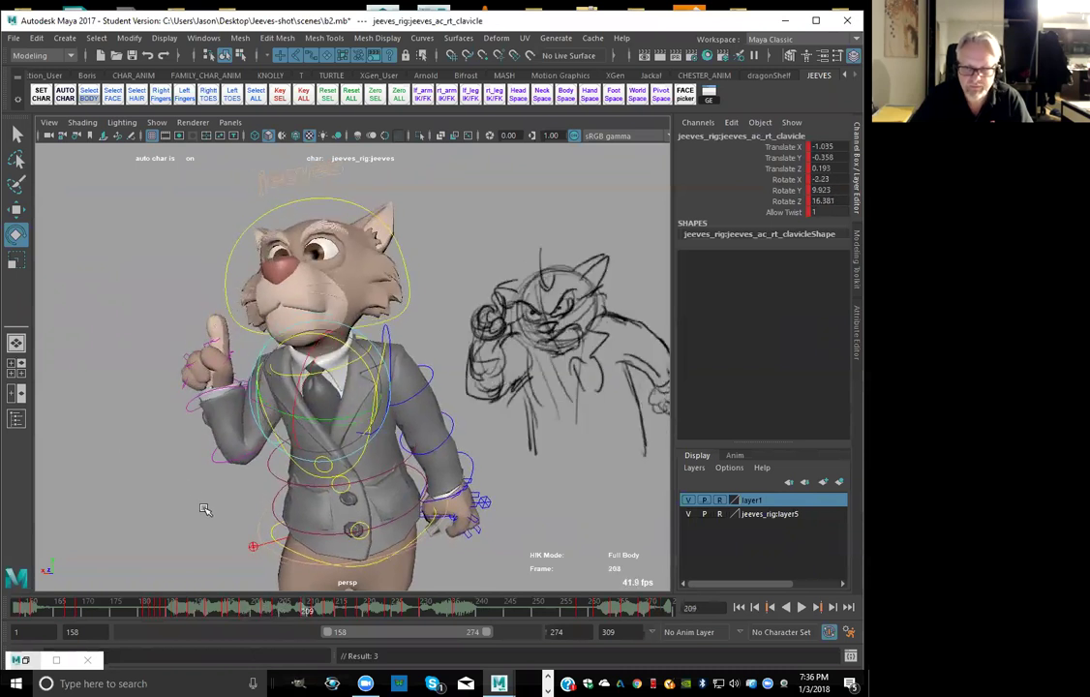
Examine the arm and head motion around frames 209 to 211, going back through the poses to frame 187
key(comma)
key(period)
key(period)
key(comma)
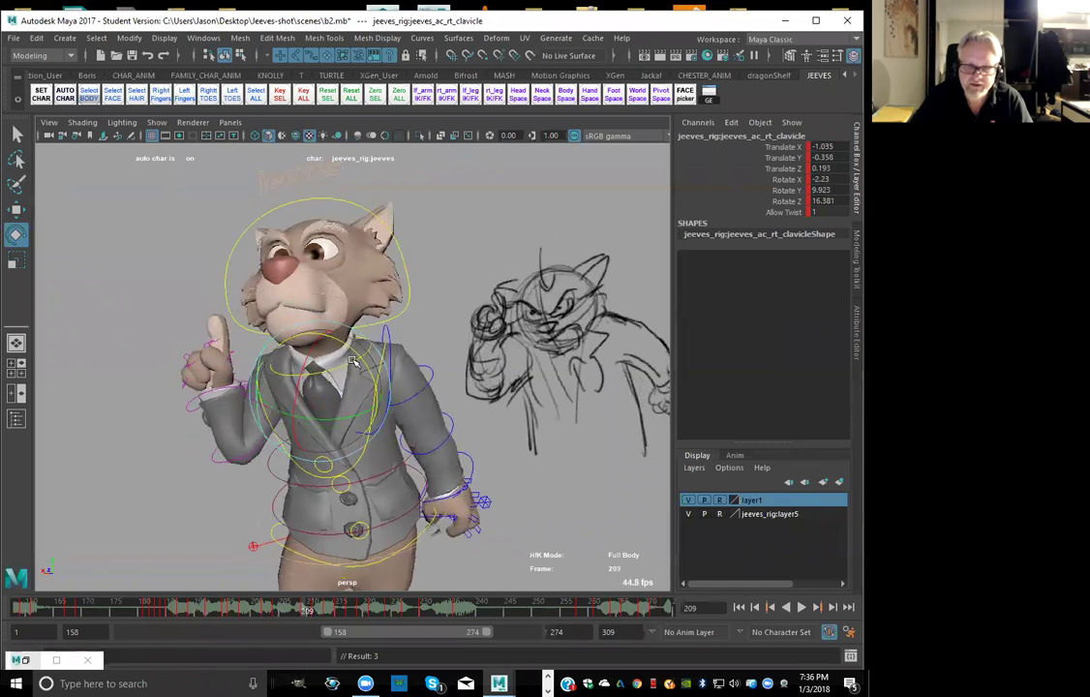
key(comma)
key(period)
key(period)
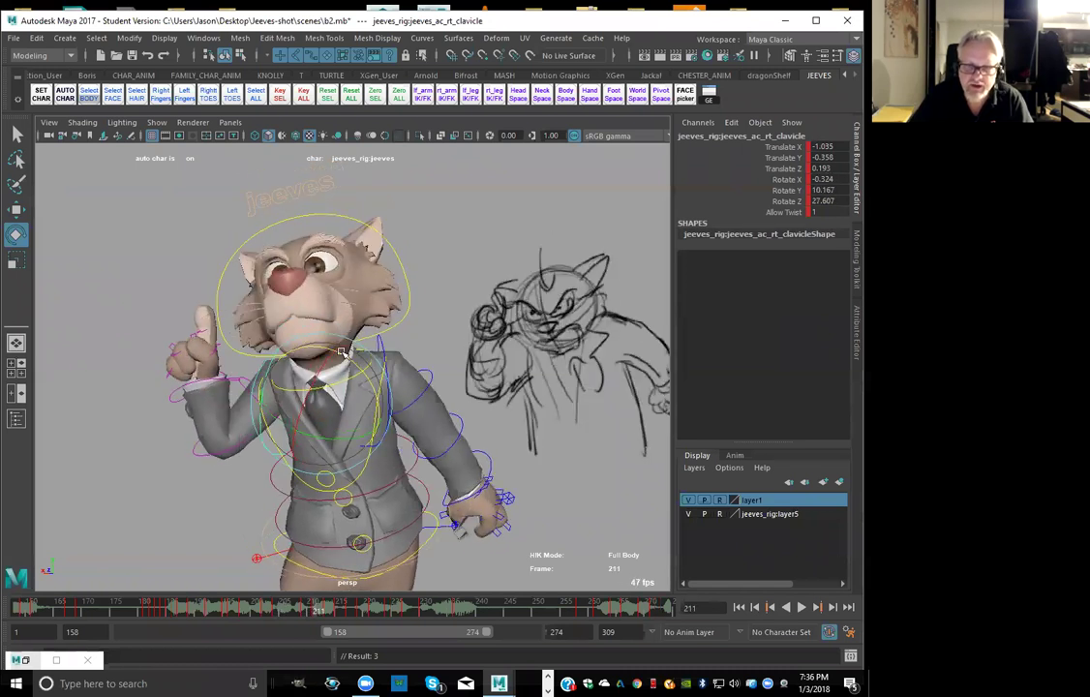
key(comma)
key(comma)
key(comma)
key(comma)
key(comma)
key(comma)
key(comma)
key(comma)
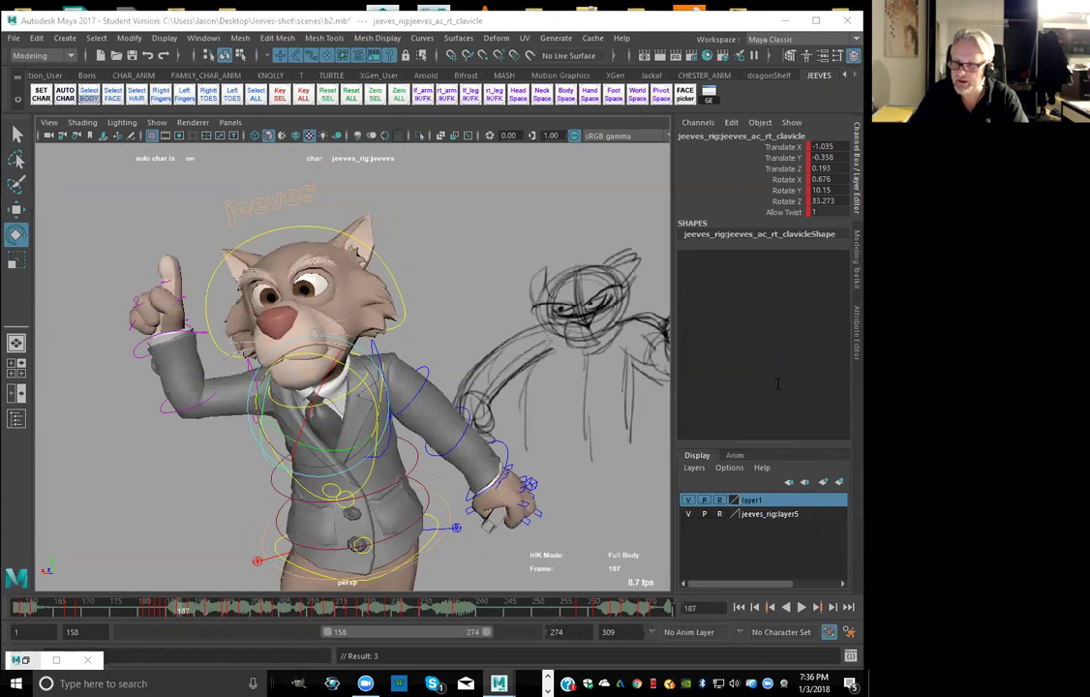
Scrub the timeline between about frames 167 and 187 to examine the hold and the start of the arm move
click(436, 313)
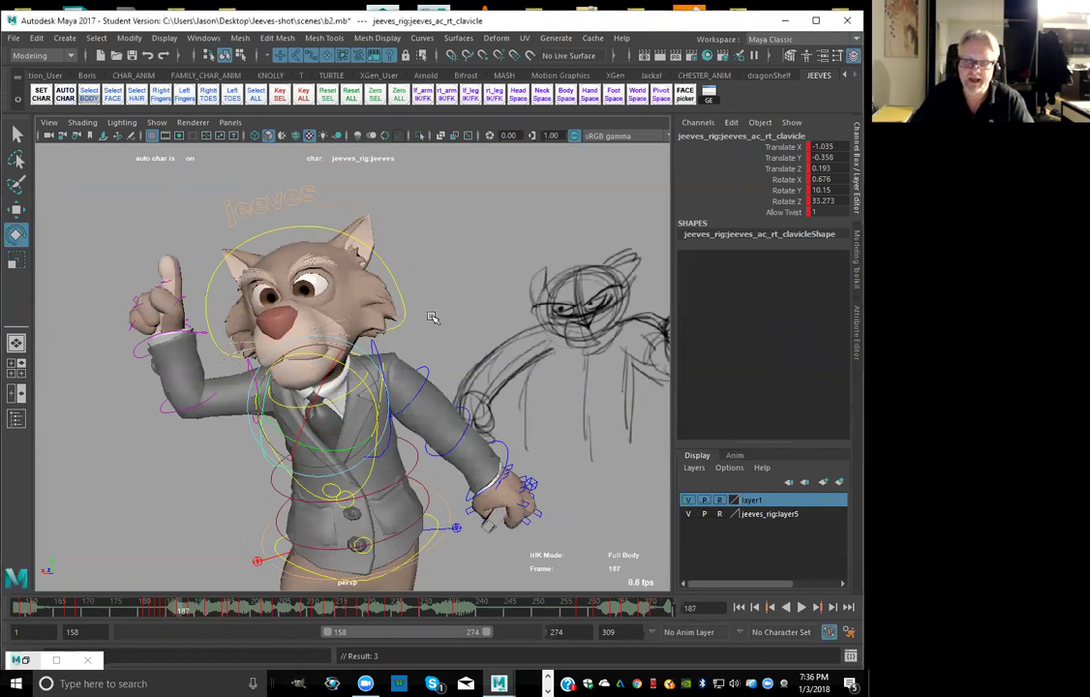
click(263, 394)
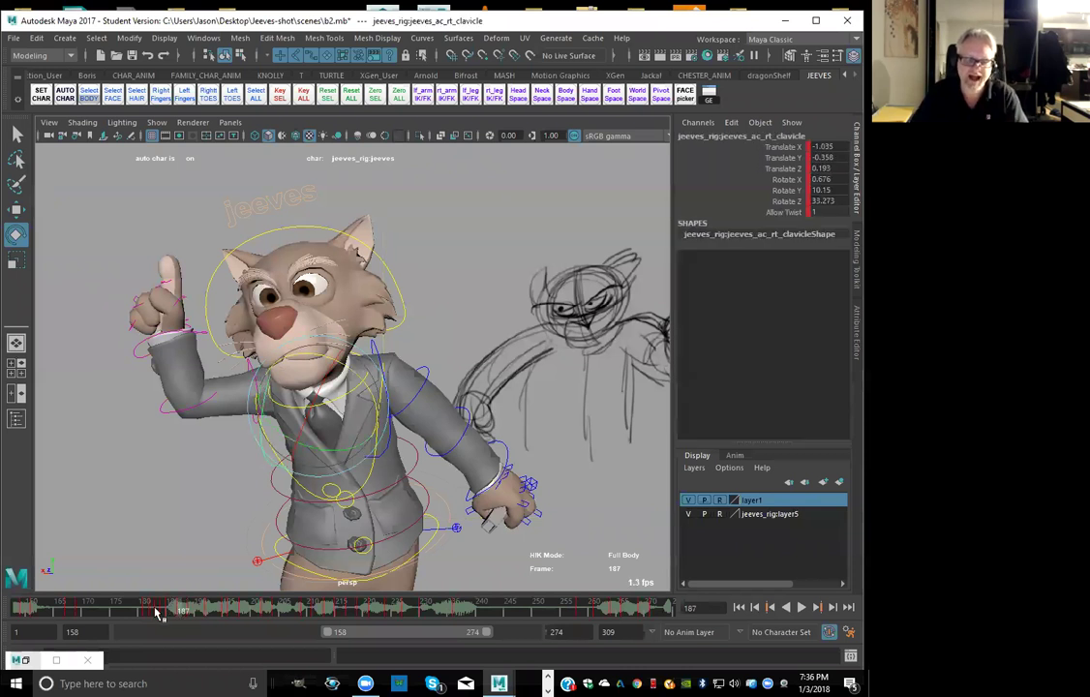
drag(139, 614, 168, 622)
mouse_move(150, 621)
mouse_down()
mouse_move(126, 618)
mouse_move(150, 621)
mouse_up()
drag(69, 616, 138, 628)
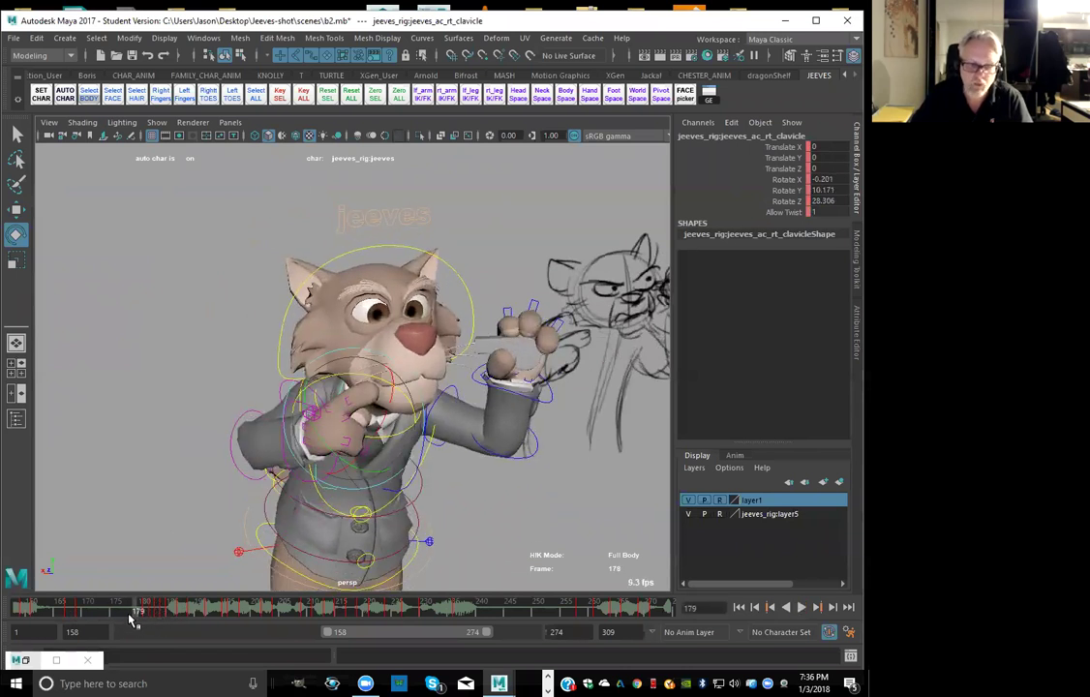
click(143, 617)
drag(139, 614, 133, 615)
key(period)
key(comma)
key(period)
key(comma)
click(134, 617)
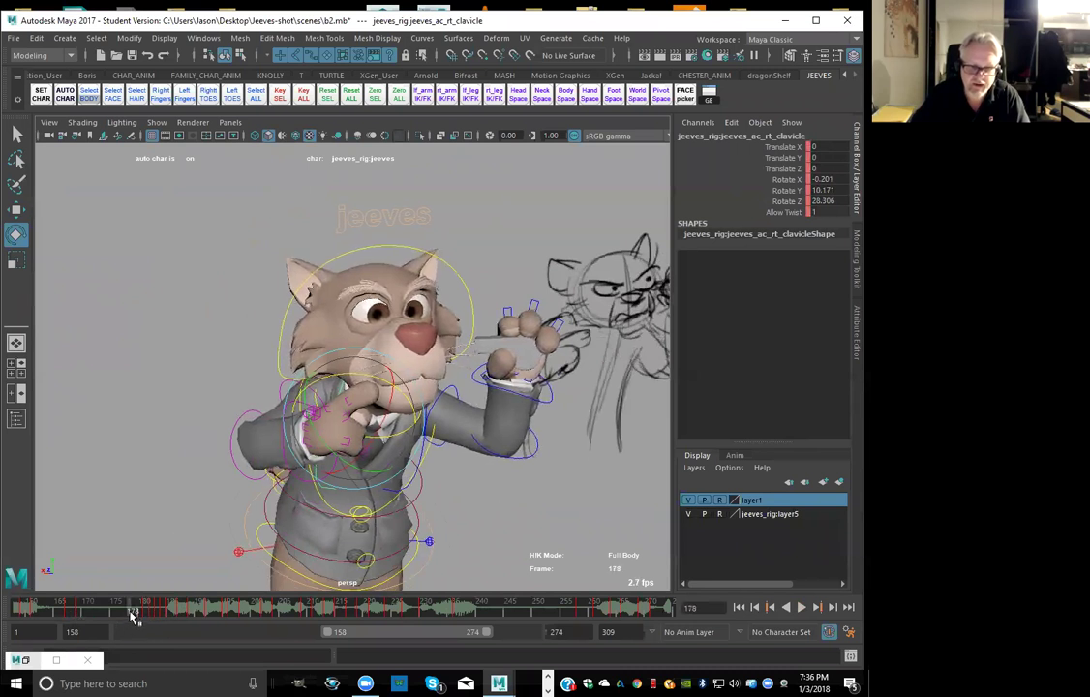
Select all of the character's controls, key them at frame 178, and move on to frame 181
click(171, 301)
click(257, 95)
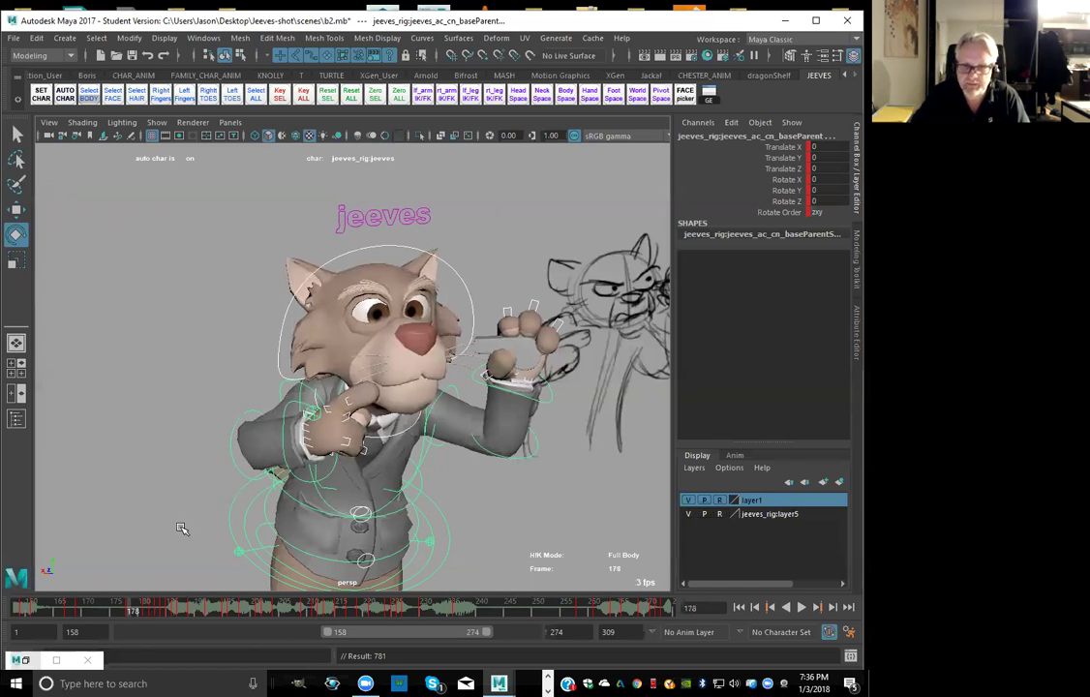
key(.)
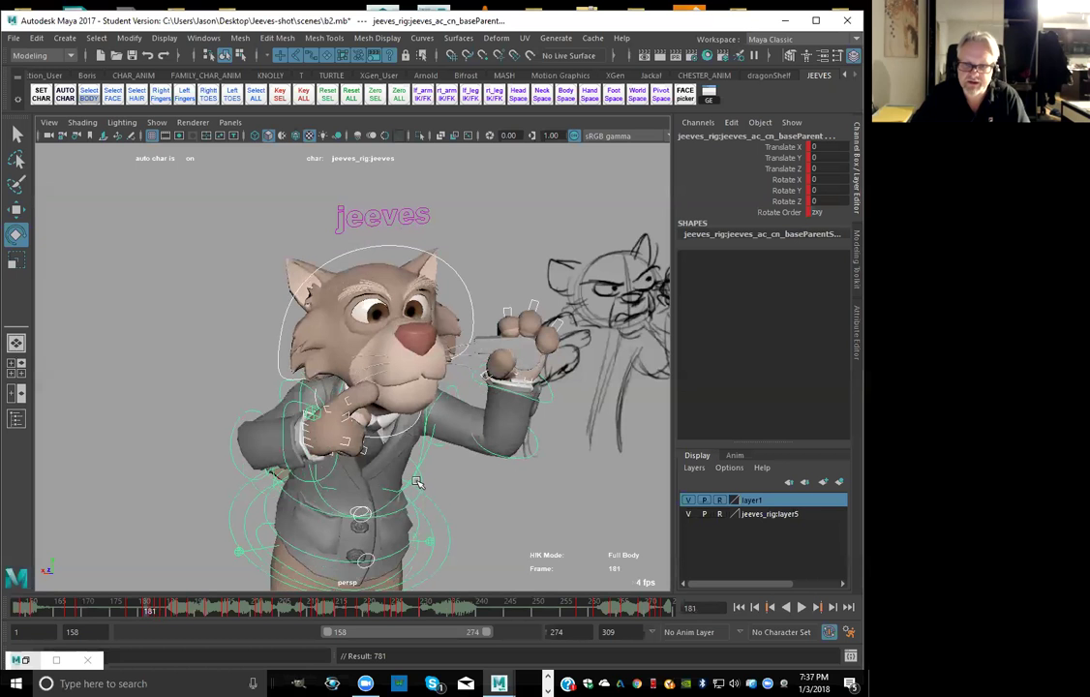
Rotate the chest control at frame 181 to a Rotate X of 25.261 and compare it with frame 182
click(366, 411)
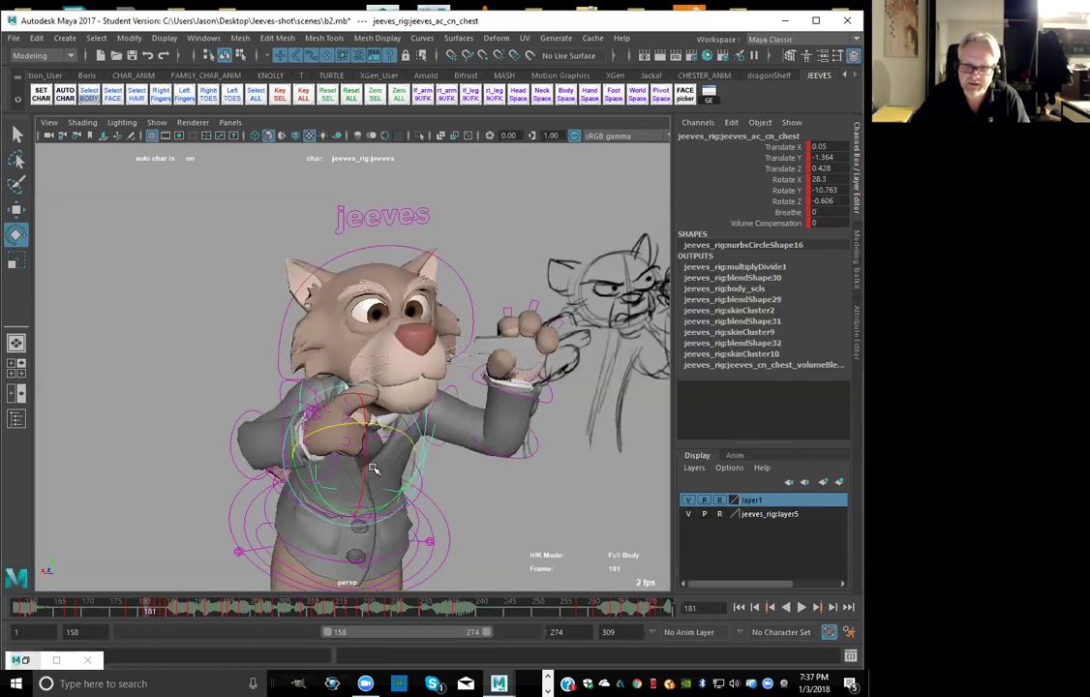
drag(366, 466, 366, 464)
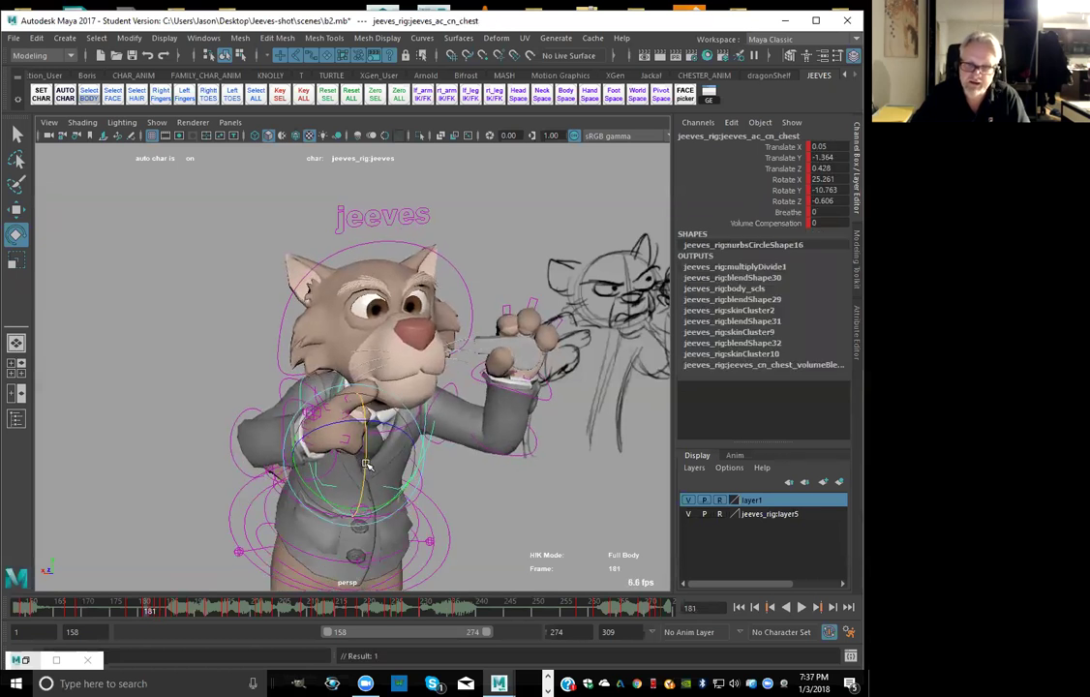
key(.)
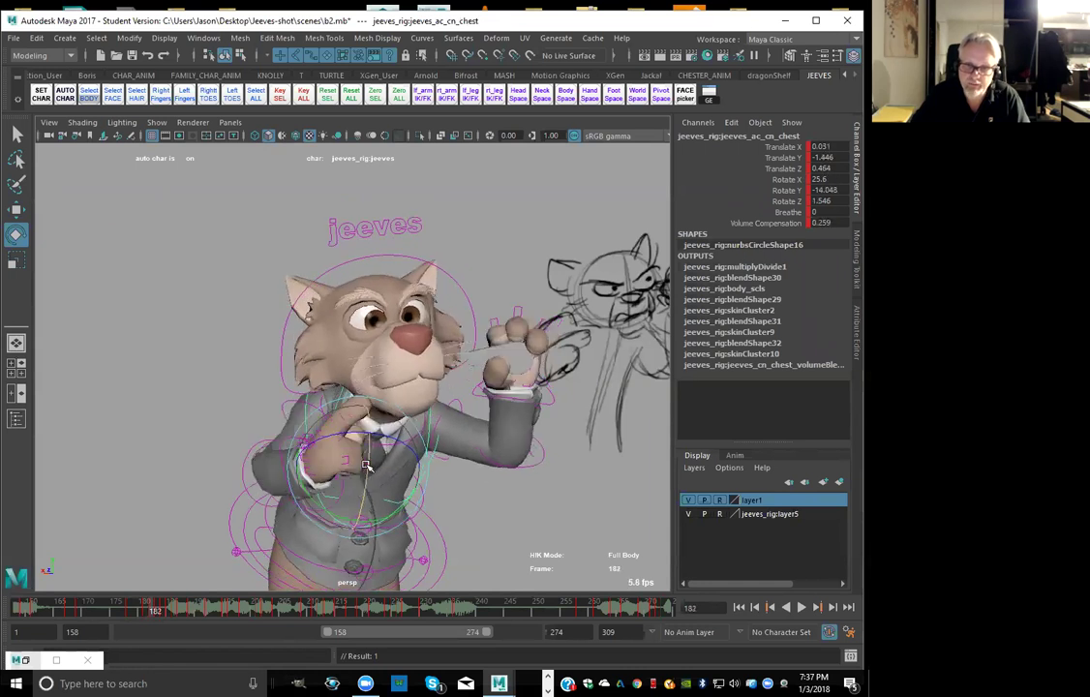
key(.)
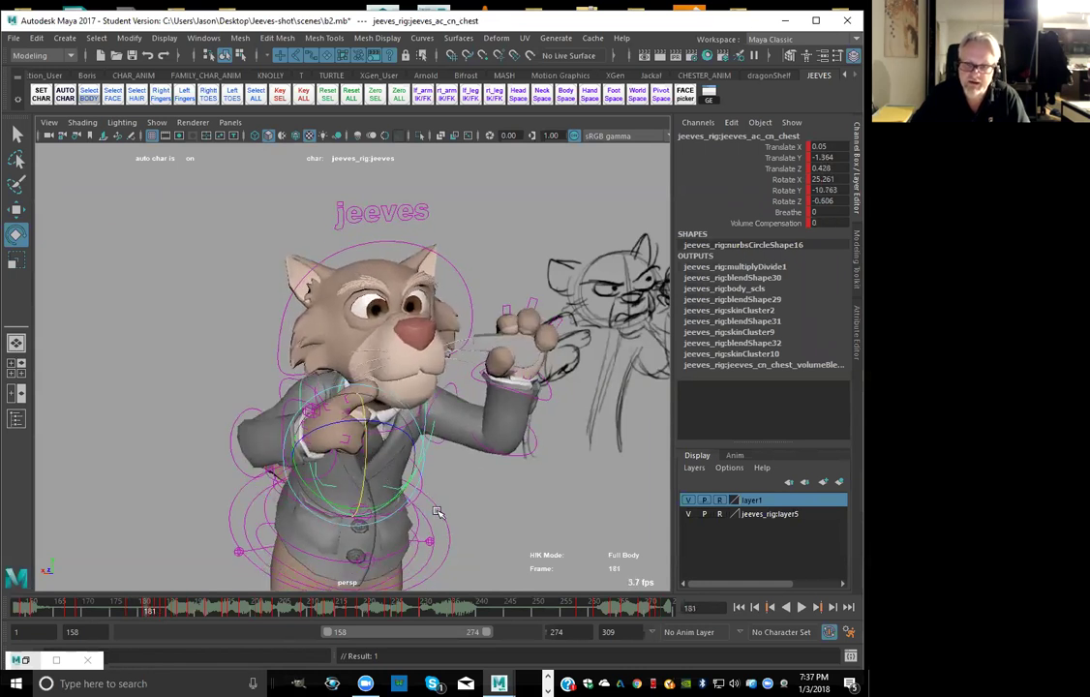
Rotate the upper body parent control at frame 181 to 33.449, 179.963, 1.571 and key its rotation
click(437, 513)
key(.)
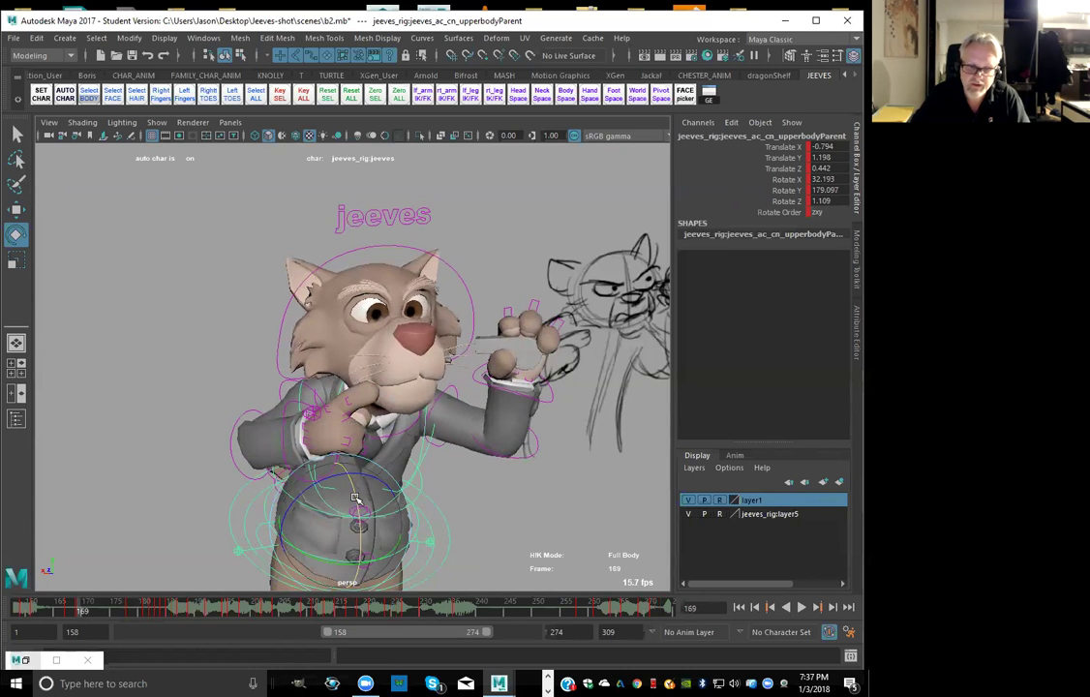
key(.)
key(.)
drag(354, 497, 355, 502)
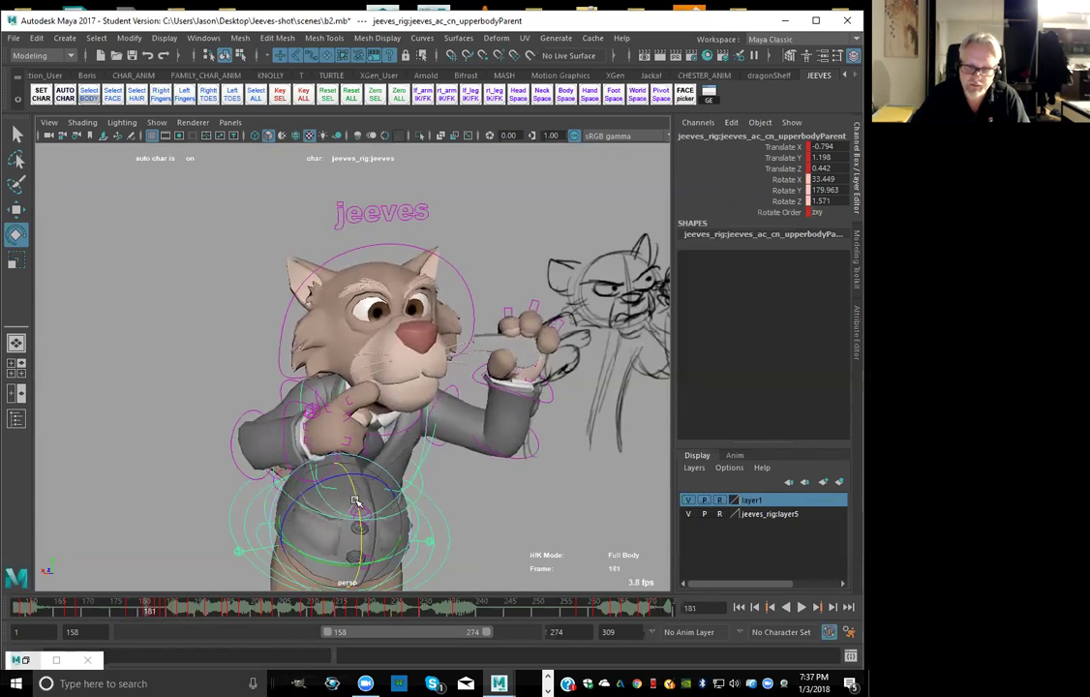
key(.)
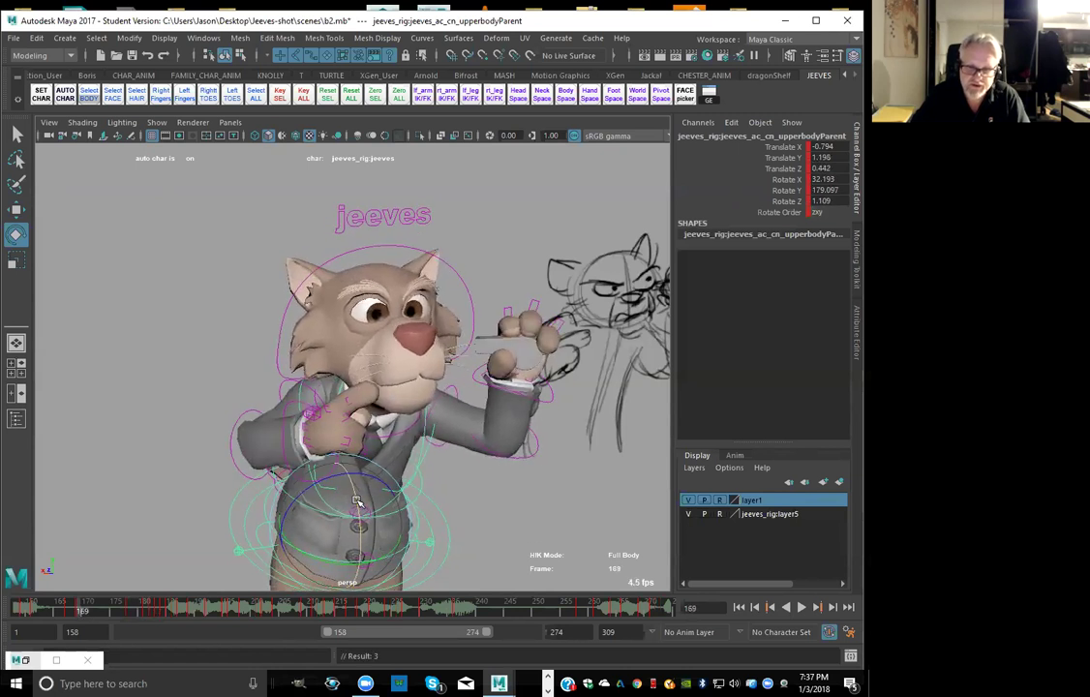
At frame 181, rotate the upper body parent control to 32.788, 179.942, 1.559 and the head control to 6.268, 183.079, 5.407
drag(357, 497, 357, 495)
key(.)
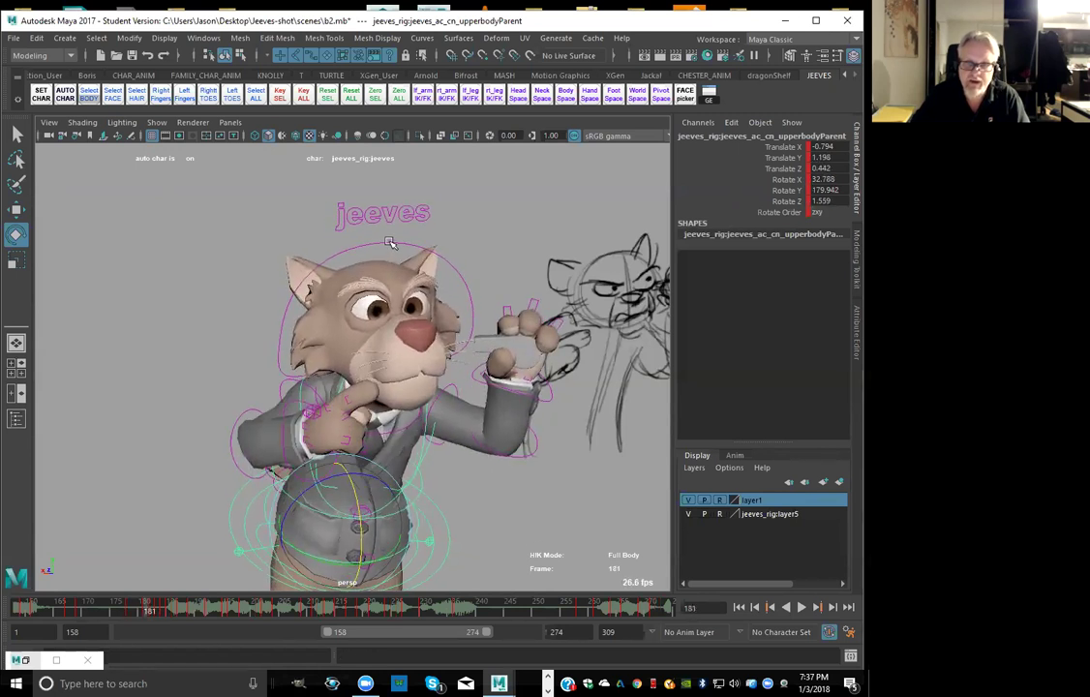
click(394, 280)
key(.)
key(.)
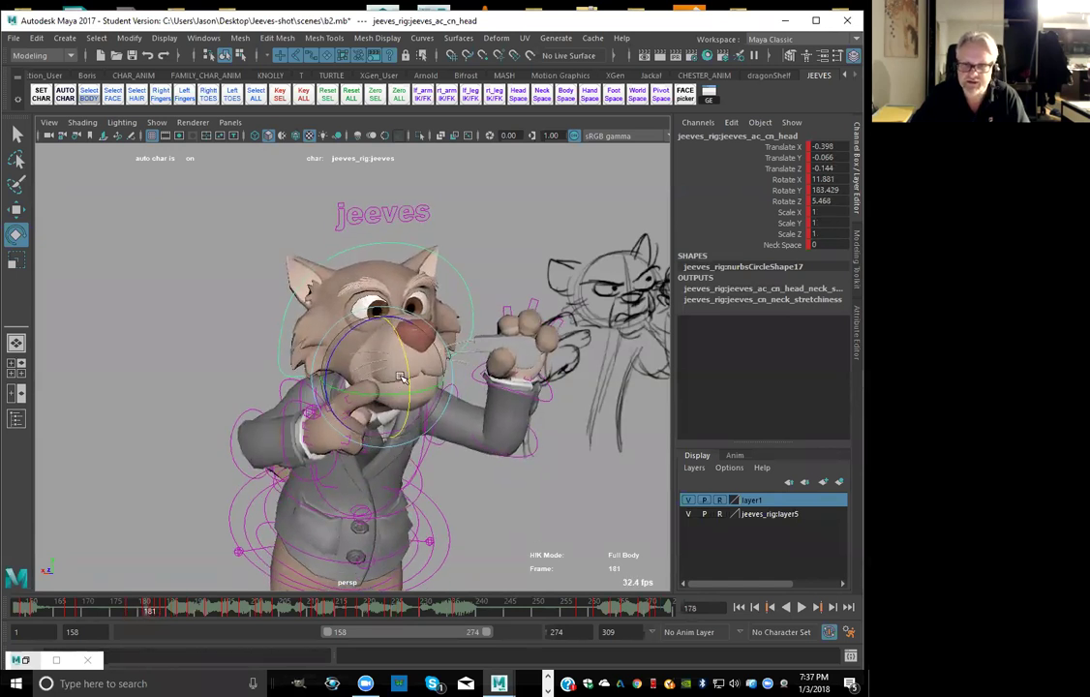
drag(408, 370, 369, 386)
key(.)
key(.)
key(.)
key(.)
key(.)
key(.)
key(.)
key(.)
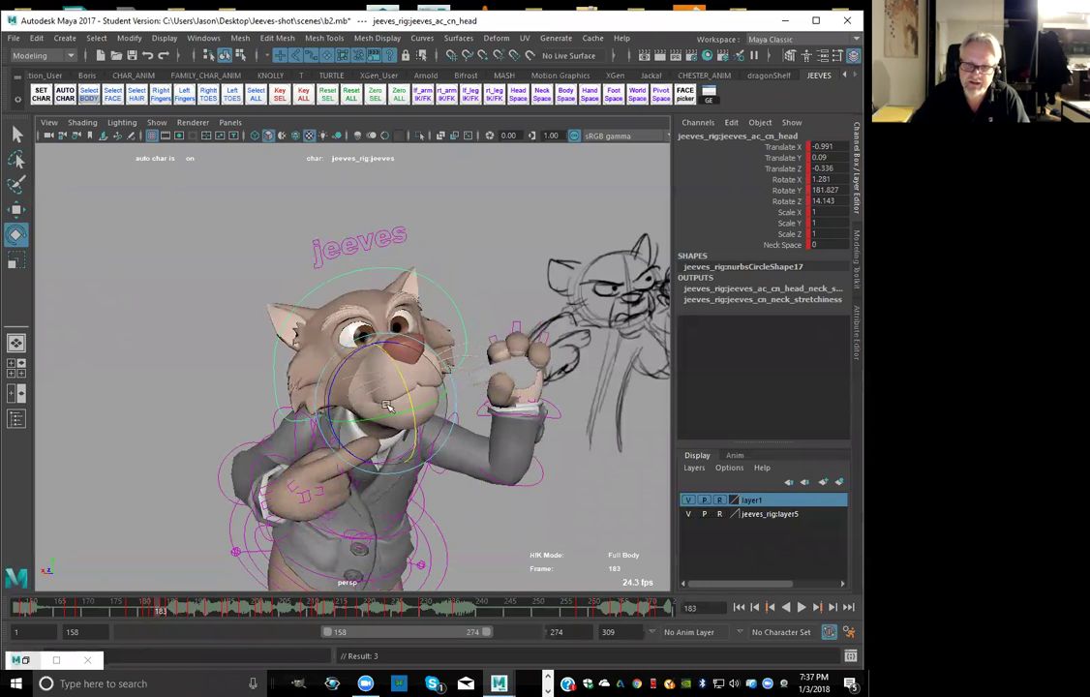
Rotate the head control at frame 183 to 0.43, 185.199, 14.193, comparing it with the surrounding keys
drag(391, 412, 394, 413)
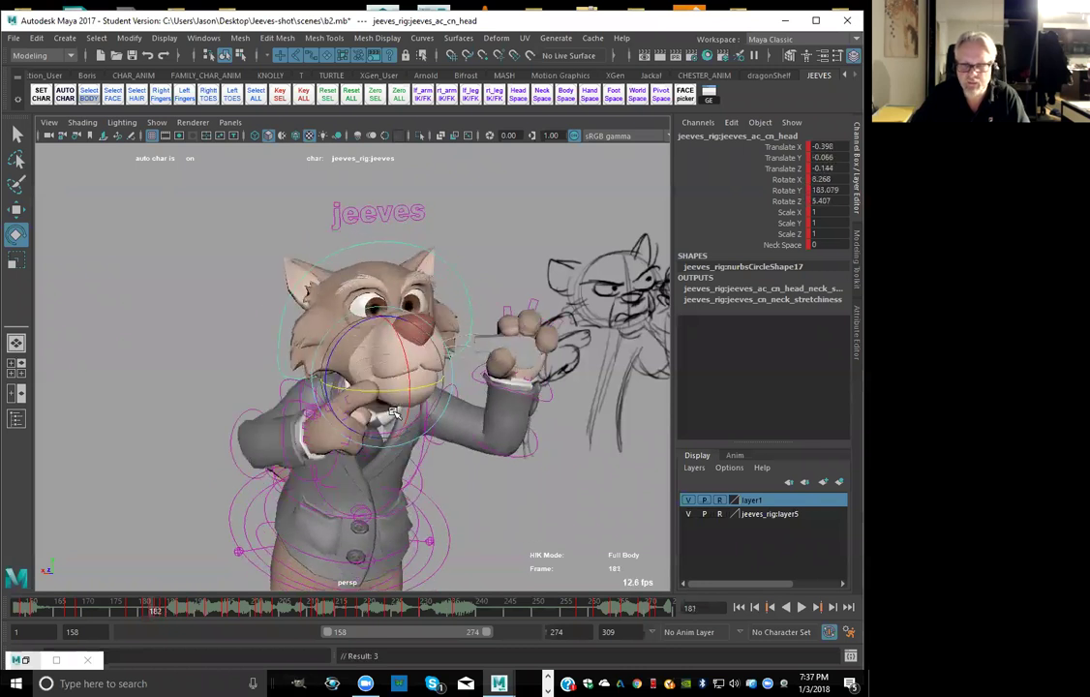
key(.)
key(.)
key(.)
drag(401, 431, 387, 408)
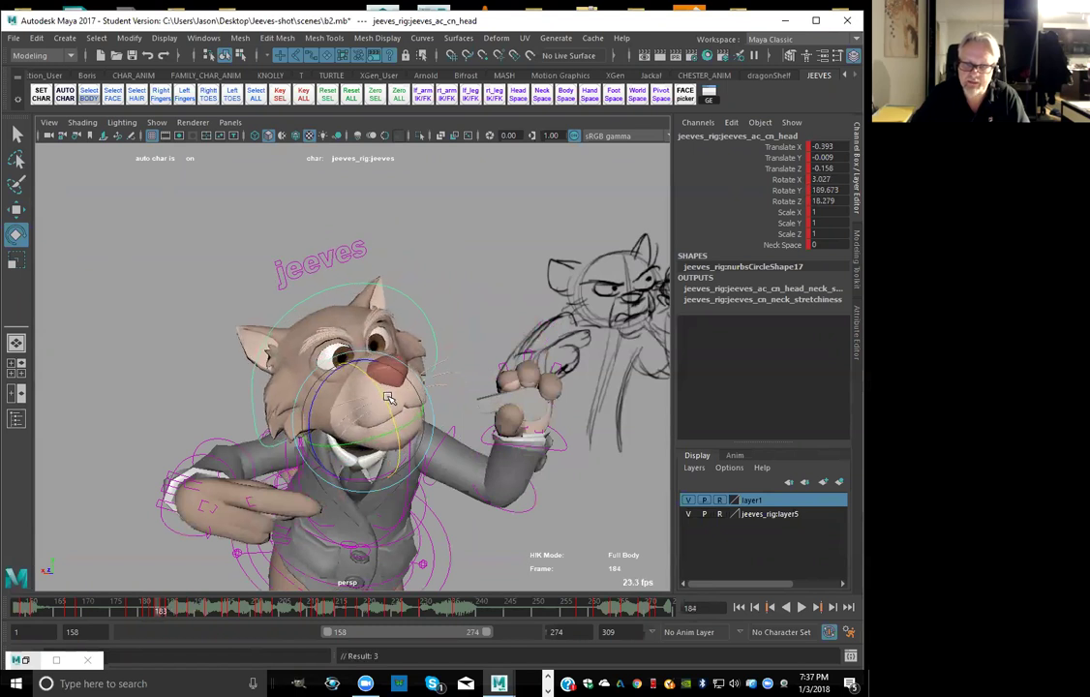
Step between the keys from frame 183 to 187 to examine the head and arms through the pose change
key(.)
key(.)
key(.)
key(.)
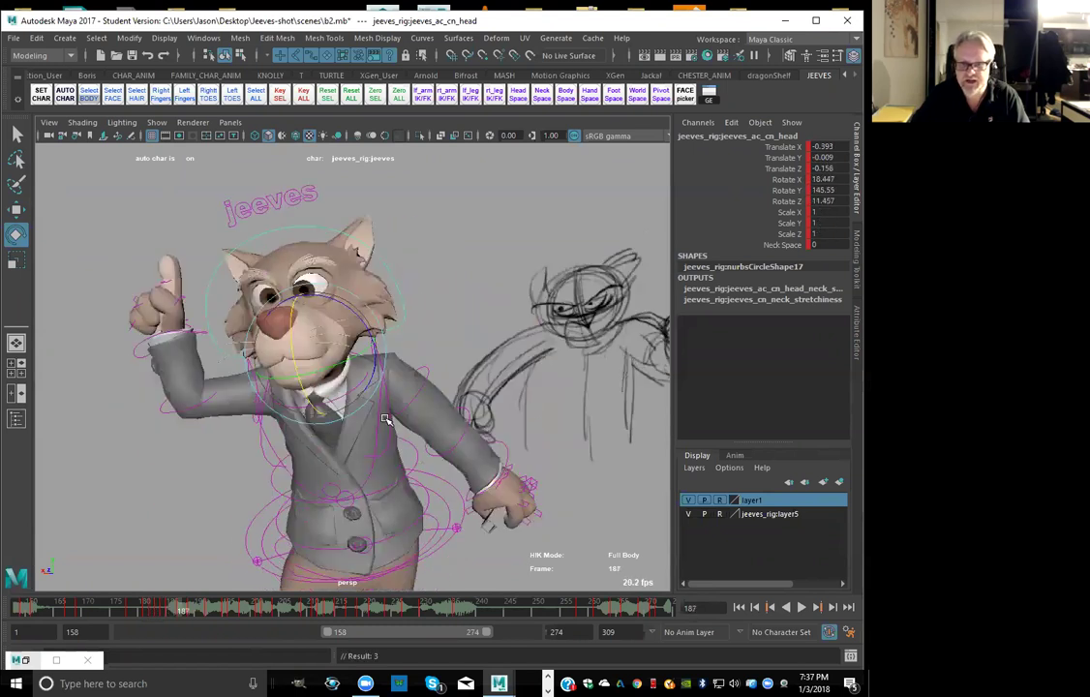
key(.)
key(.)
key(.)
key(.)
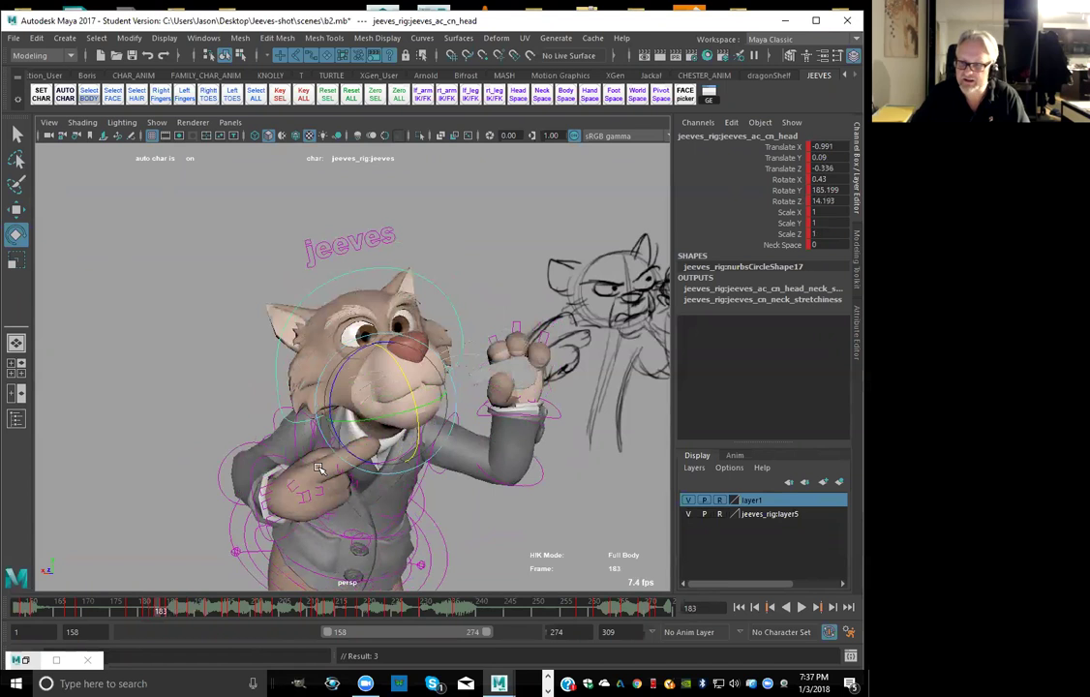
key(.)
key(.)
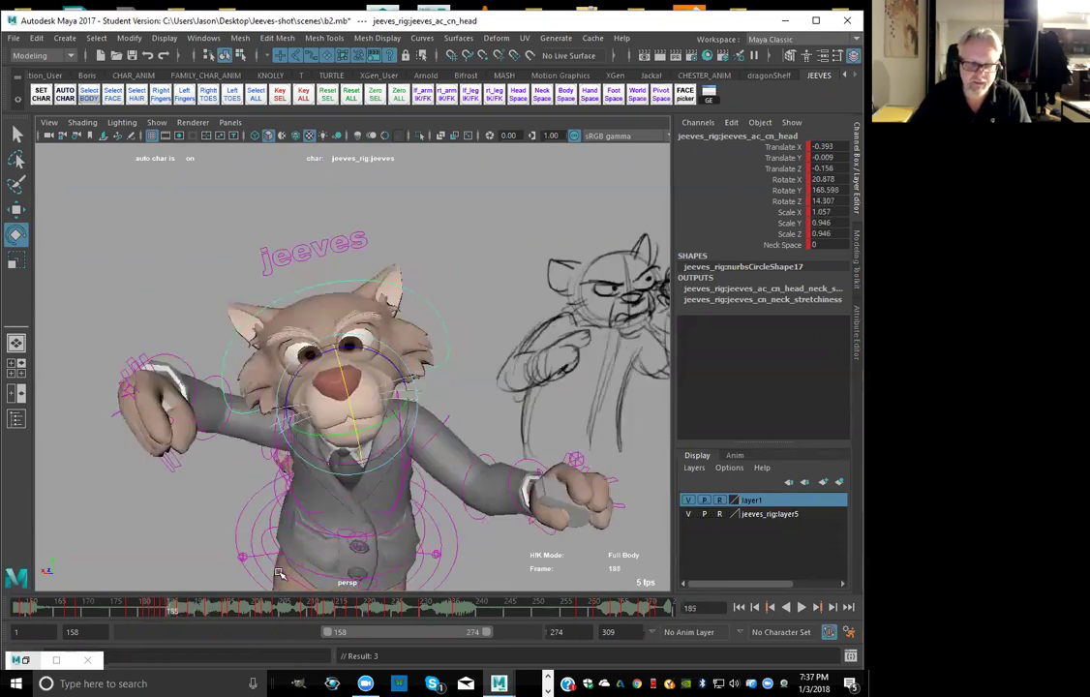
key(comma)
key(comma)
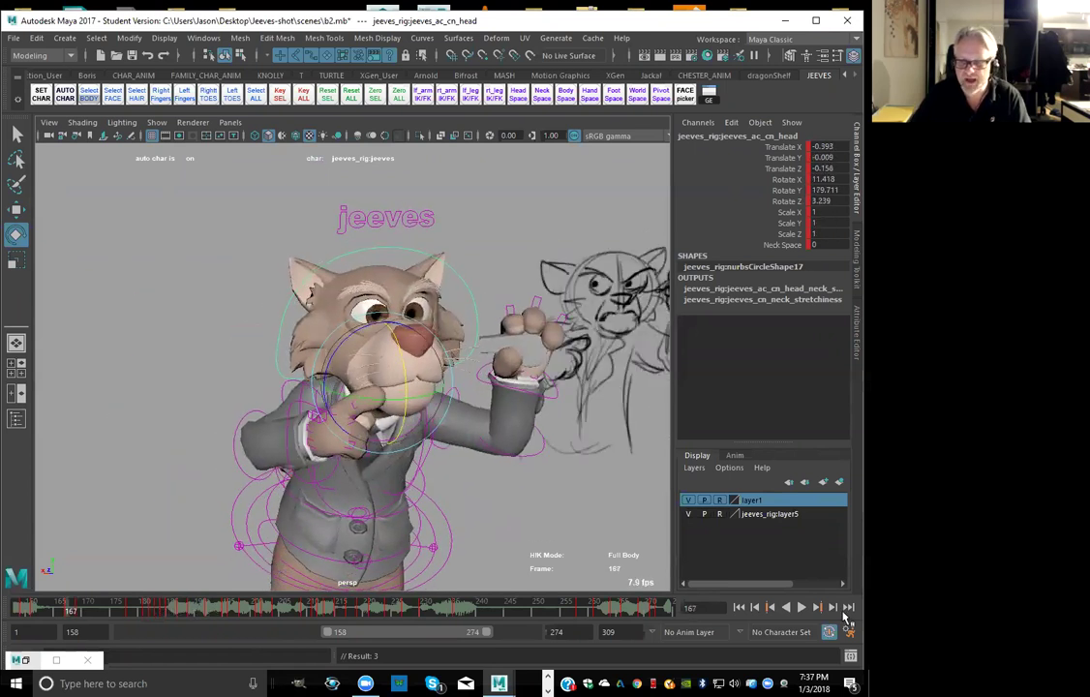
Rewind to frame 158 and play back the animation to review the hold and the transition
click(739, 608)
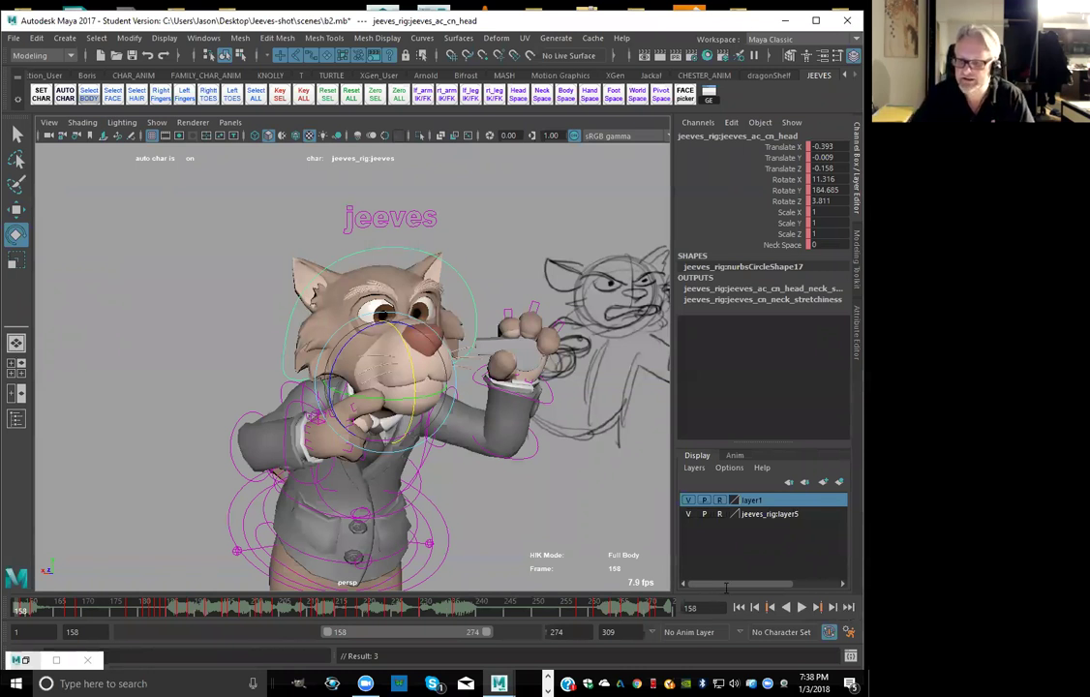
click(801, 607)
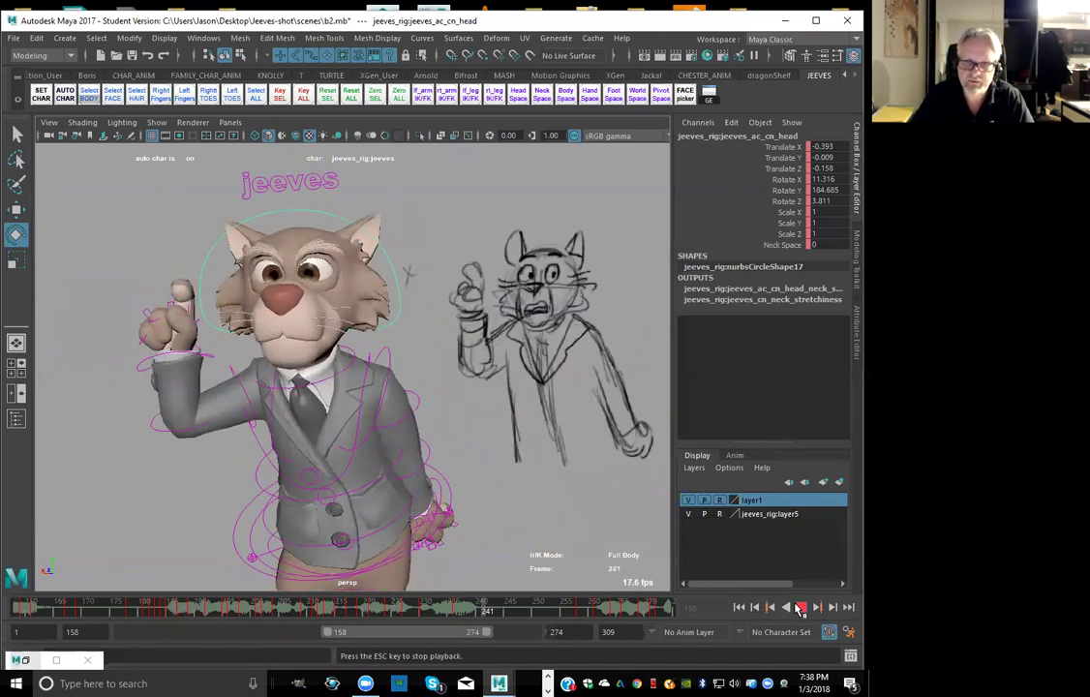
click(739, 607)
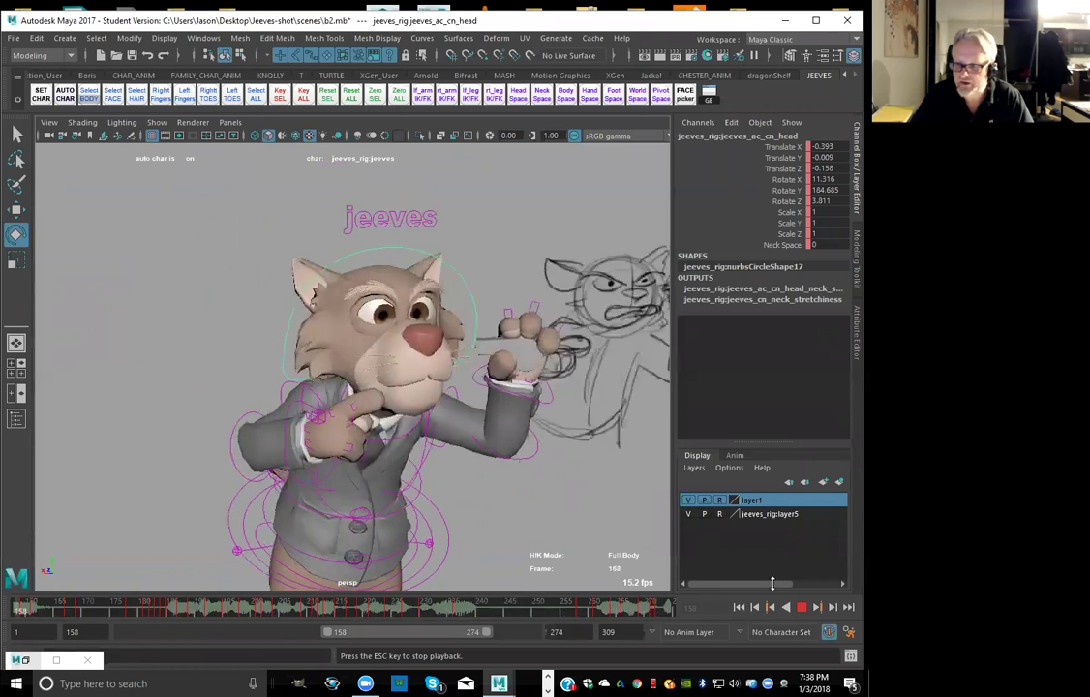
key(Escape)
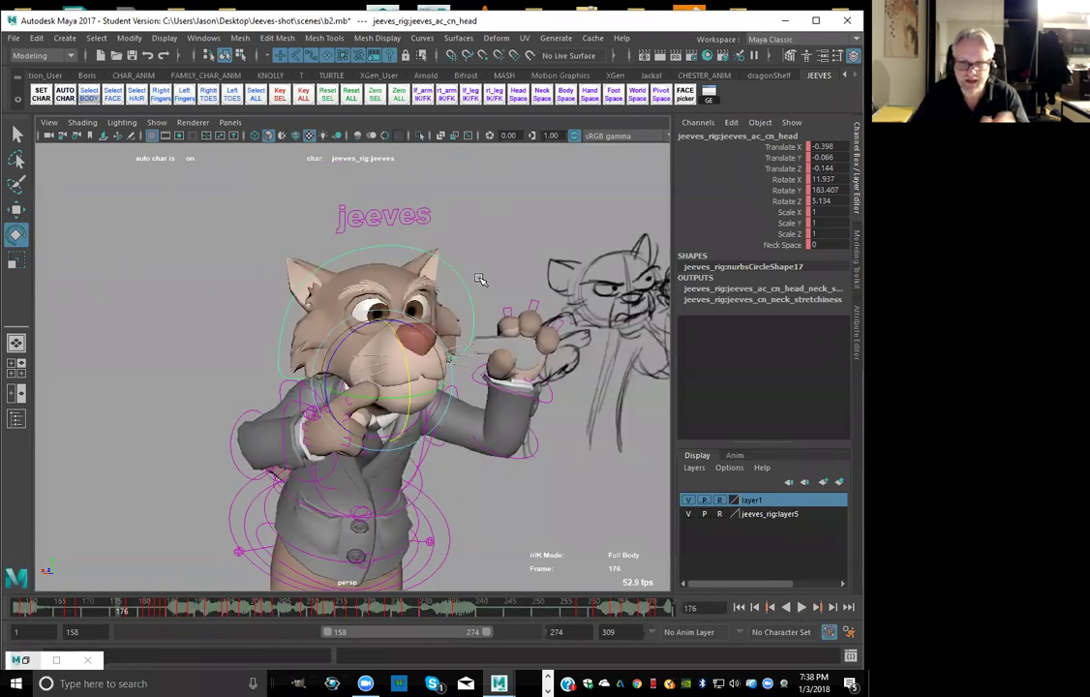
Rotate and key the head control around frames 201 and 202, using 9.922, 137.194, 7.39 at frame 202
click(229, 608)
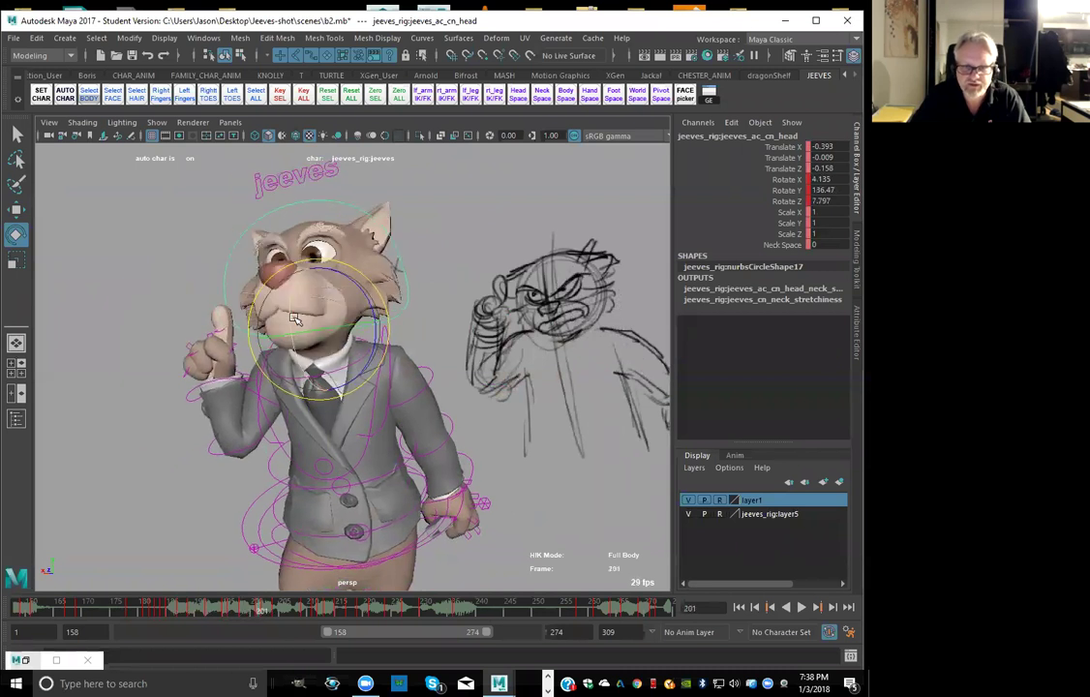
drag(293, 319, 316, 322)
key(shift+e)
key(comma)
key(period)
key(comma)
key(period)
key(shift+e)
key(comma)
key(period)
key(period)
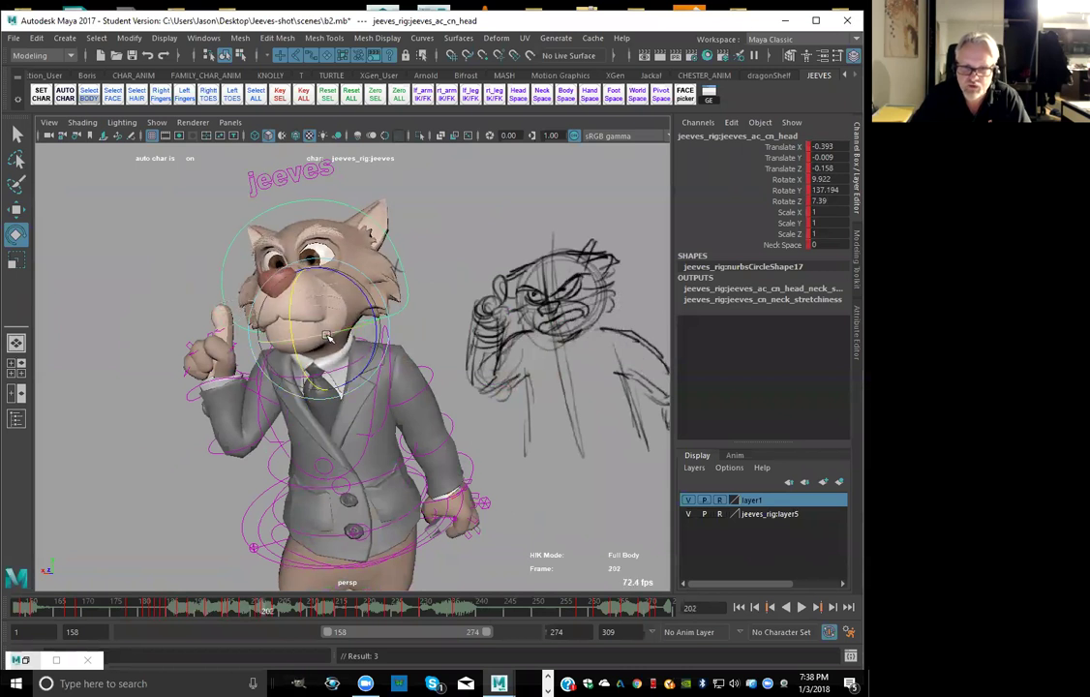
Key the head control's rotation at frame 202 and compare the neighbouring keys up to frame 209
key(shift+e)
key(comma)
key(comma)
key(period)
key(period)
key(period)
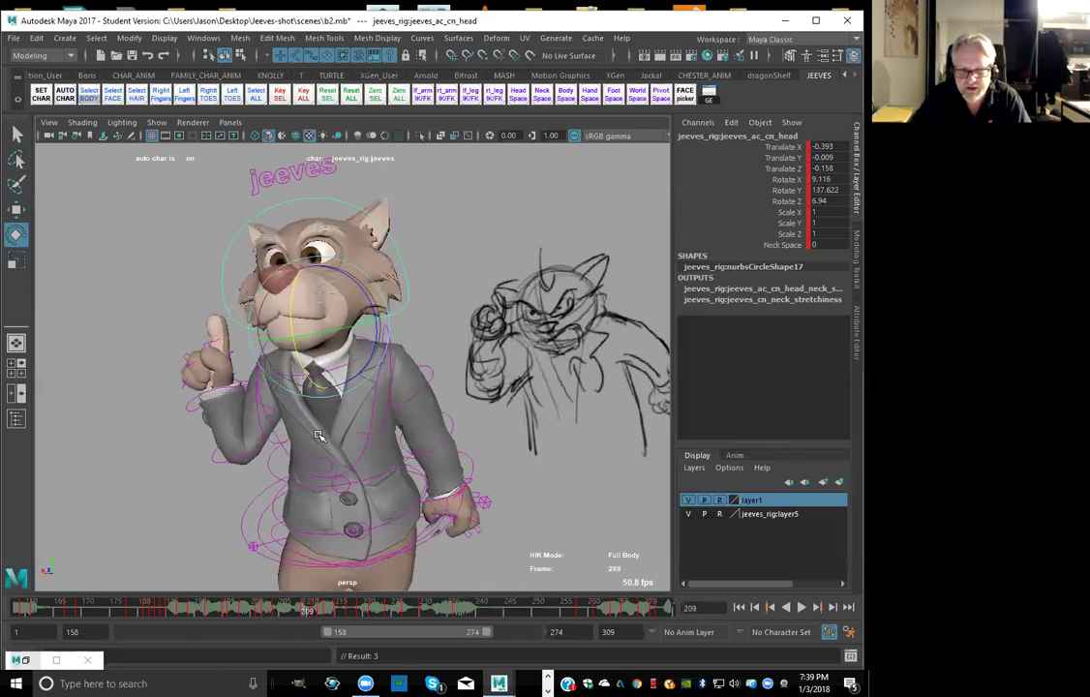
Rotate the head control at frame 207 to 10.752, 142.631, 7.858 and compare it with the neighbouring keys
mouse_move(246, 610)
mouse_down()
mouse_move(310, 612)
mouse_move(255, 613)
mouse_move(293, 617)
mouse_up()
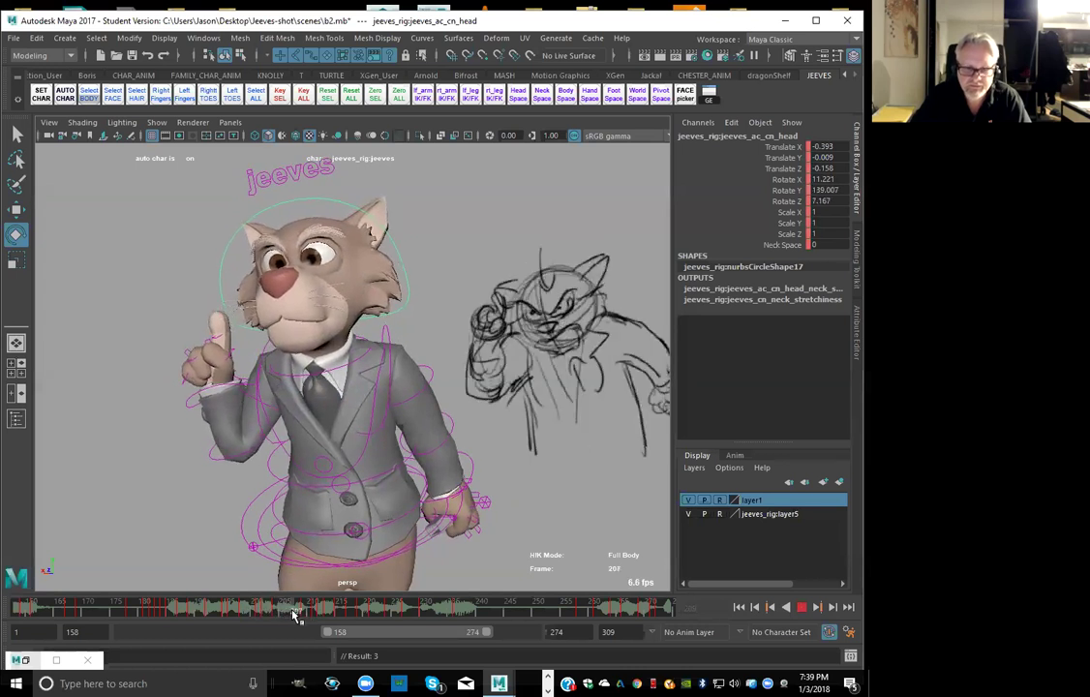
drag(336, 335, 335, 338)
key(comma)
key(comma)
key(period)
key(period)
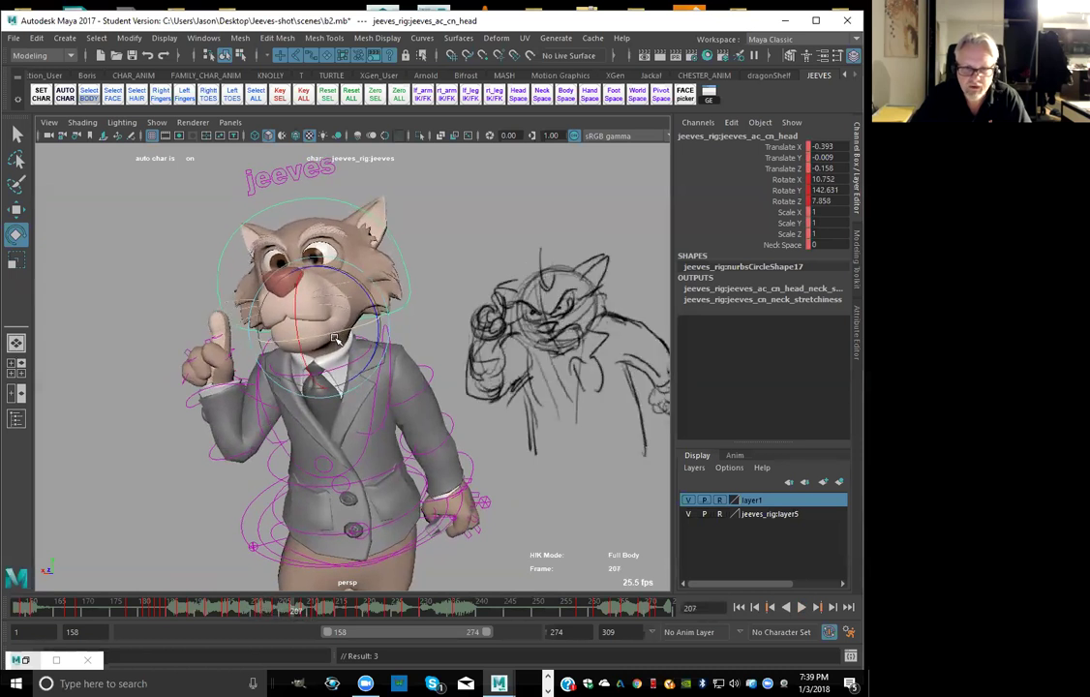
Step back and forth around frames 204 to 207 to examine the head motion in the raised-finger pose
key(period)
key(period)
key(comma)
key(comma)
key(period)
key(alt+comma)
key(alt+comma)
key(alt+comma)
key(alt+comma)
key(alt+comma)
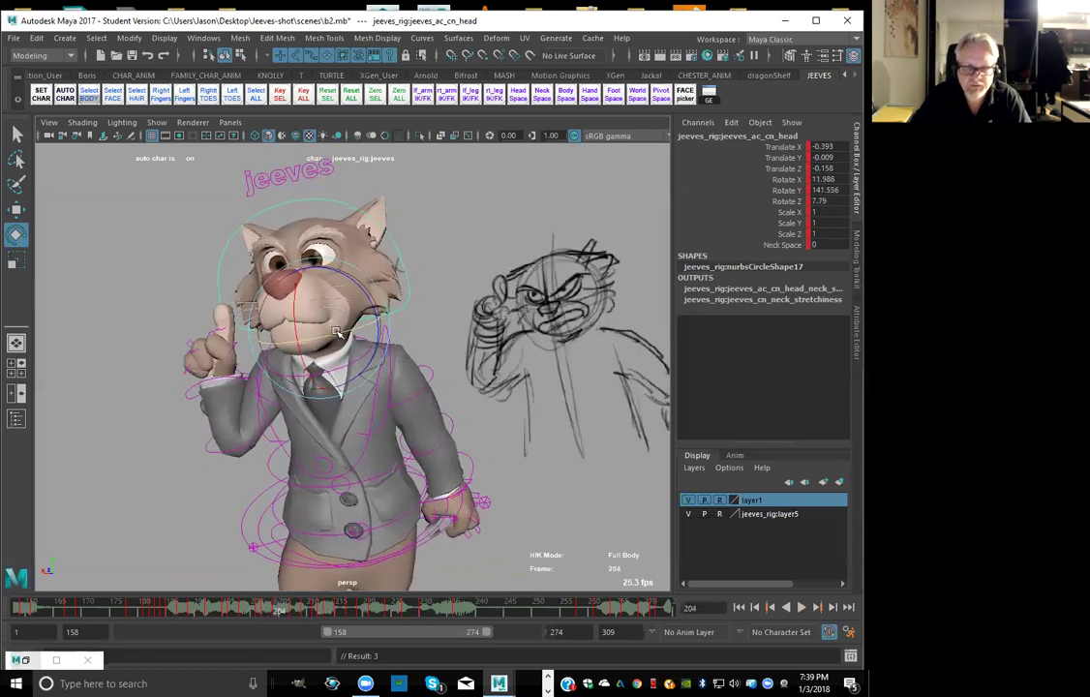
key(alt+period)
key(alt+period)
key(alt+period)
key(alt+period)
key(alt+period)
key(alt+period)
key(alt+period)
mouse_move(321, 552)
mouse_down()
mouse_move(289, 571)
mouse_move(310, 581)
mouse_move(320, 572)
mouse_up()
key(alt+comma)
key(alt+comma)
key(alt+comma)
key(alt+comma)
key(alt+period)
key(alt+period)
key(alt+period)
key(alt+period)
Step backwards through frame 196 to frame 187 to examine how the head settles into the raised-finger pose
key(alt+comma)
key(alt+comma)
key(alt+comma)
key(alt+comma)
key(alt+comma)
key(alt+comma)
key(alt+comma)
key(alt+comma)
key(alt+comma)
key(alt+comma)
key(alt+comma)
key(alt+comma)
key(alt+comma)
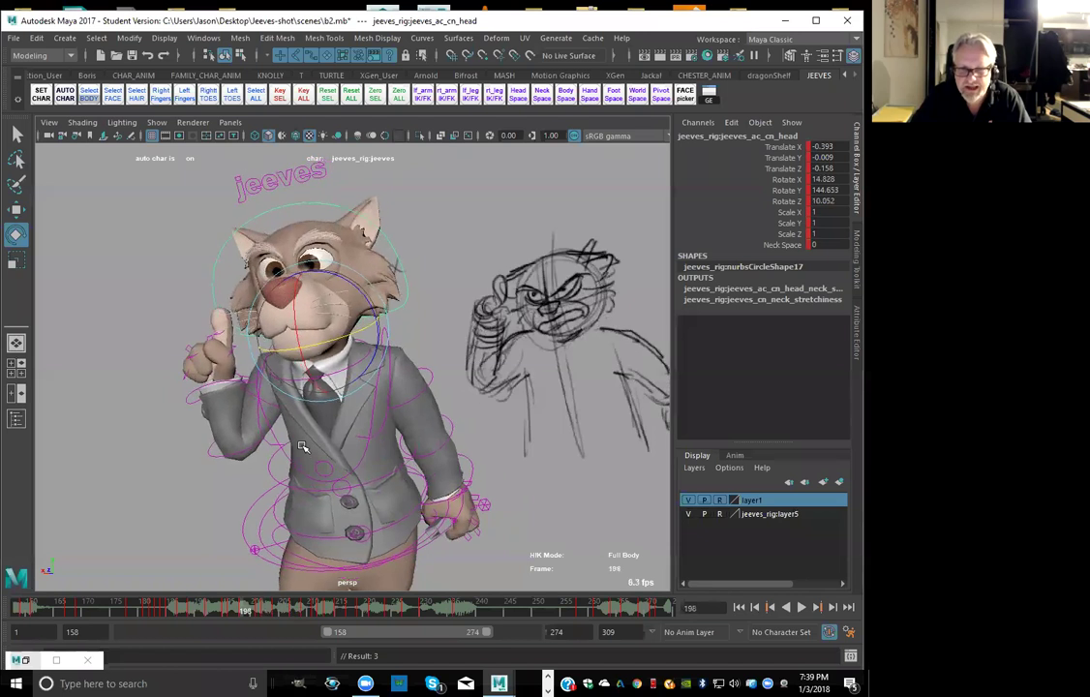
key(alt+comma)
key(alt+comma)
key(alt+comma)
key(alt+comma)
key(alt+comma)
key(alt+comma)
key(alt+comma)
key(alt+comma)
key(alt+comma)
key(alt+comma)
key(alt+comma)
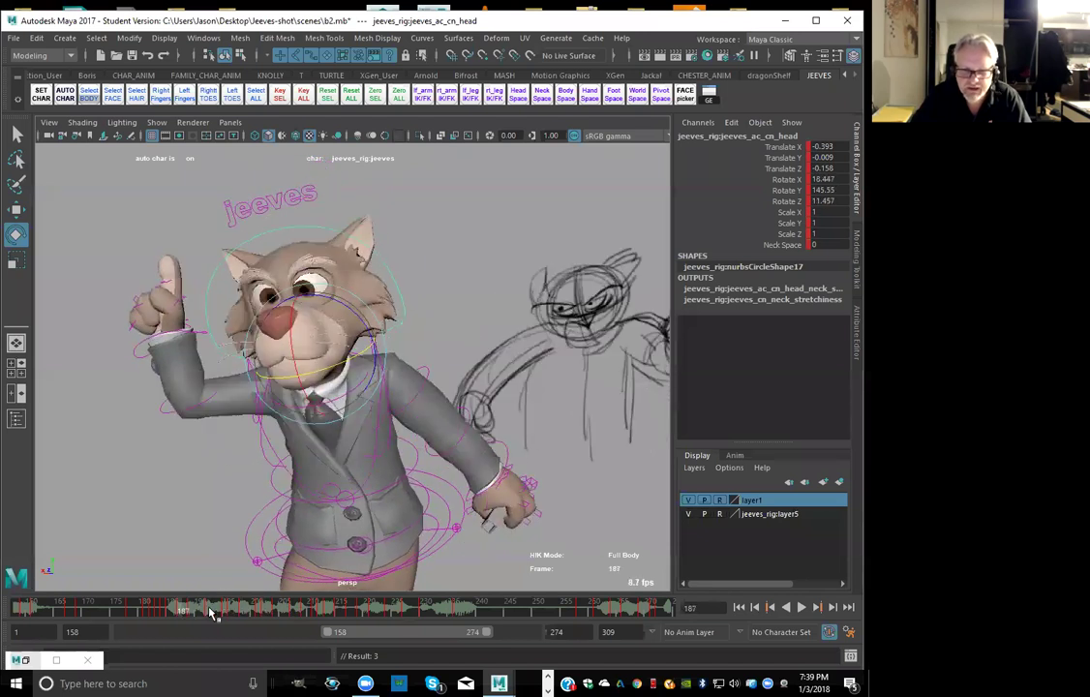
Review the motion in playback and rotate the head control at frame 196 to 17.347, 146.965, 10.736
key(alt+v)
drag(297, 620, 253, 621)
key(alt+comma)
key(alt+comma)
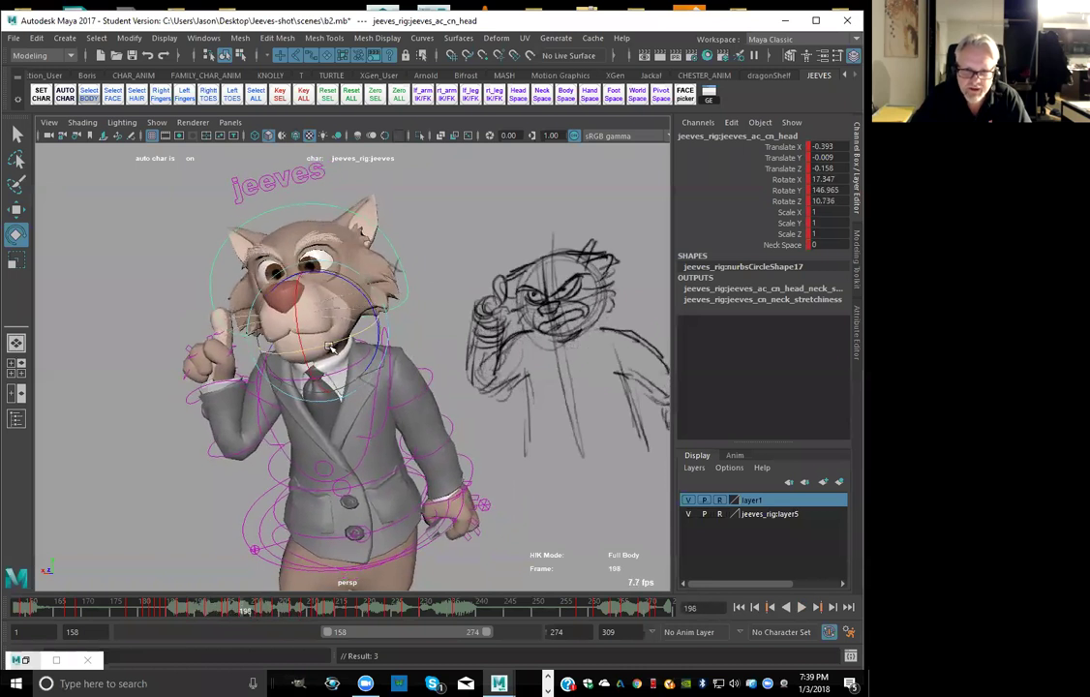
Rotate the head control at frame 201 to 12.821, 147.687, 10.296 and compare it with the adjacent keys
key(alt+period)
key(alt+period)
key(alt+period)
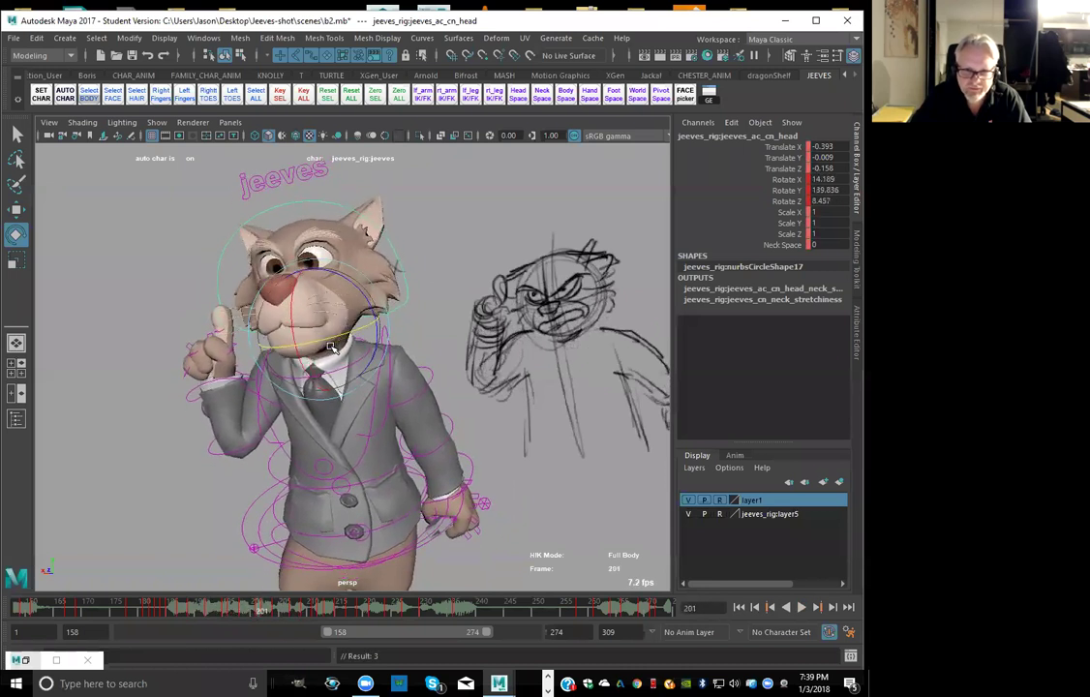
drag(339, 336, 329, 339)
key(shift+e)
key(comma)
key(comma)
key(period)
key(period)
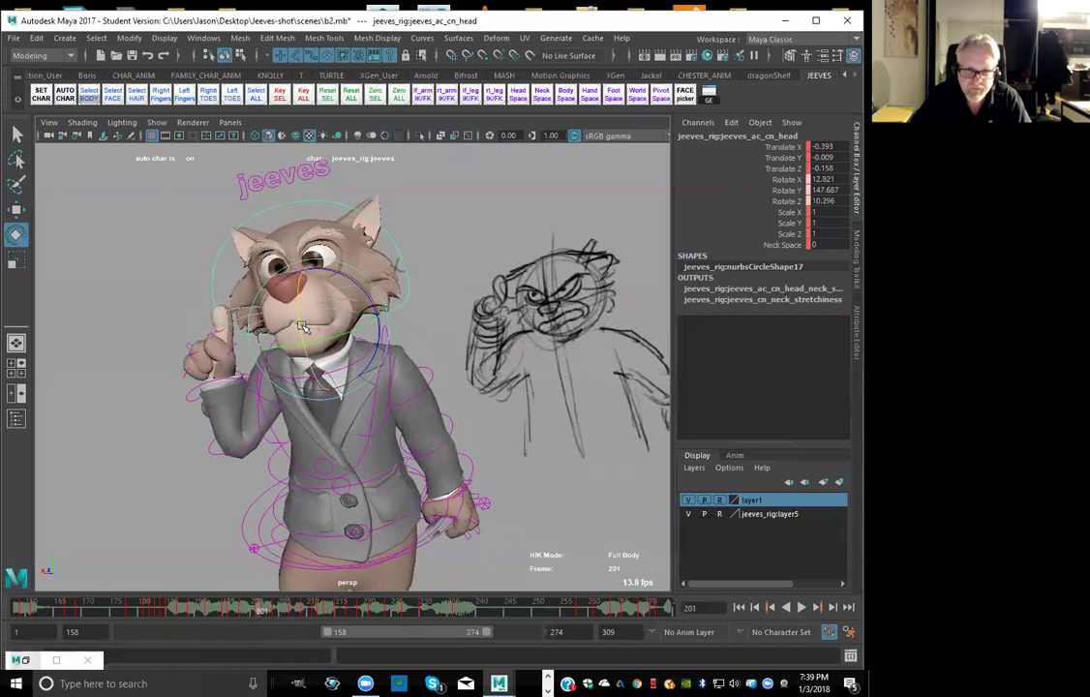
Rotate the head control at frame 202 to 14.841, 144.67, 8.856 after comparing the adjacent keys
key(comma)
key(comma)
key(period)
key(period)
key(period)
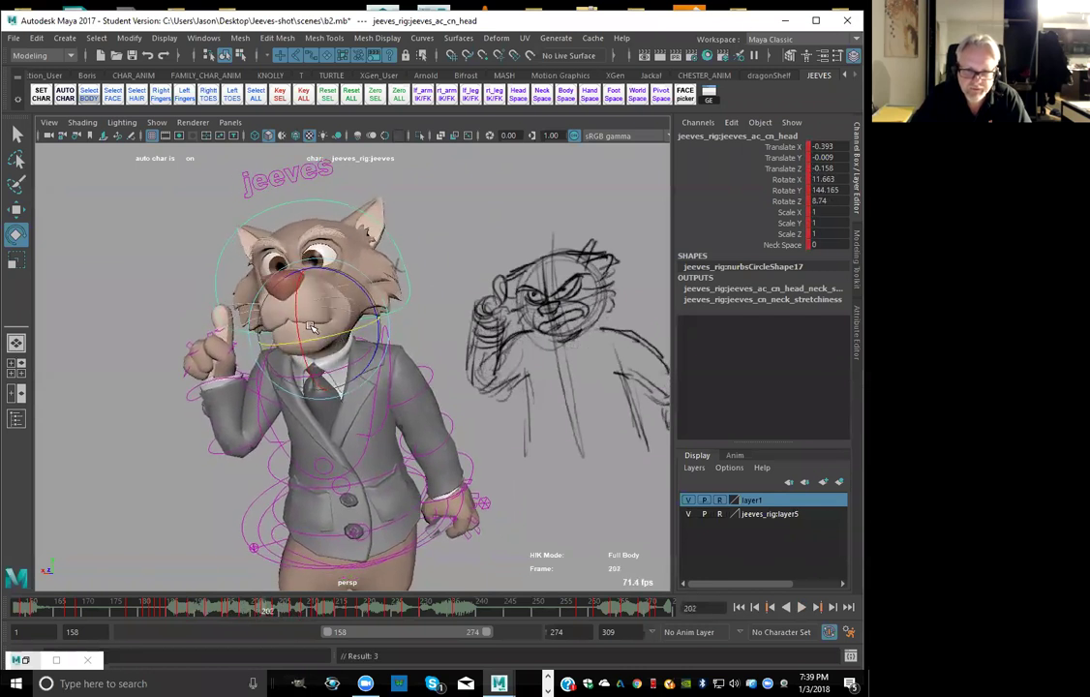
drag(302, 330, 303, 333)
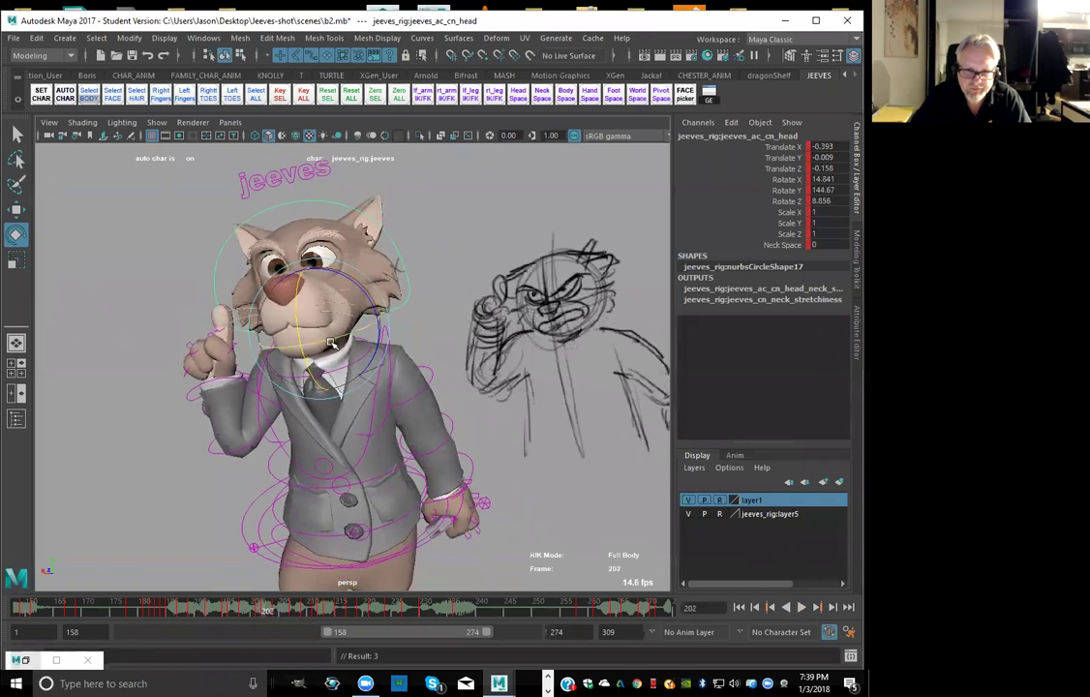
Step forward frame by frame from 202 to 212 to examine the head's movement into the next pose
key(alt+period)
key(alt+period)
key(alt+period)
key(alt+period)
key(alt+period)
key(alt+period)
key(alt+period)
key(alt+period)
key(alt+period)
key(alt+period)
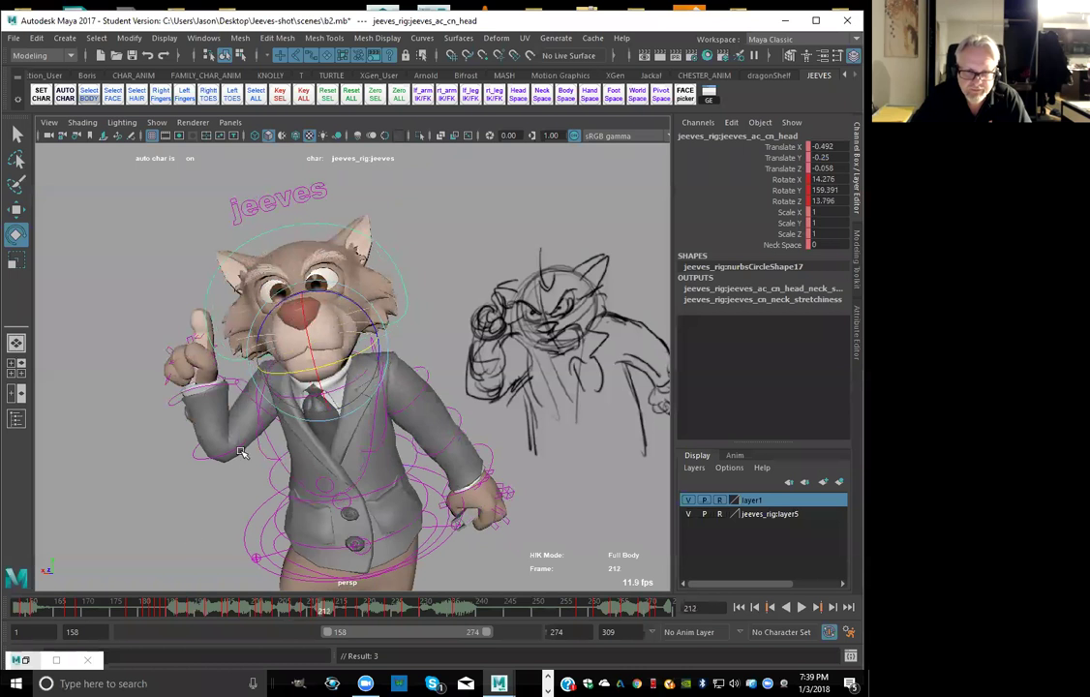
Scrub back over the head turn and rotate the head control at frame 202 to 14.542, 146.6, 9.345
click(245, 612)
drag(245, 612, 269, 609)
key(alt+period)
key(alt+period)
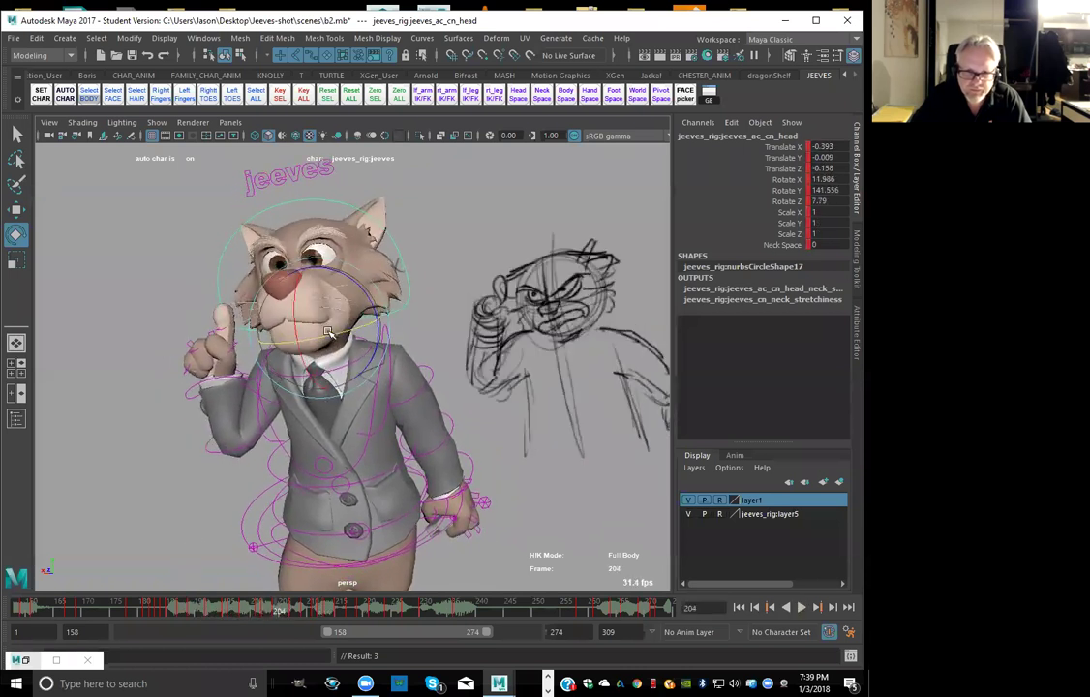
drag(334, 334, 346, 336)
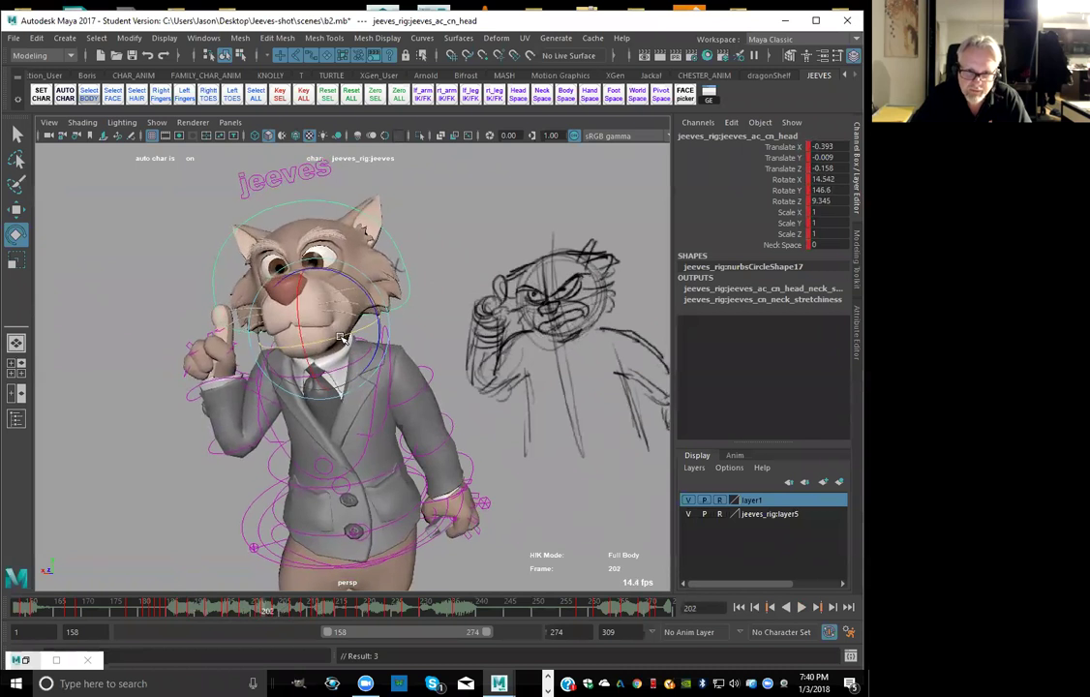
Rotate the head control at frame 207 to 9.633, 150.2, 9.199
key(period)
key(period)
key(period)
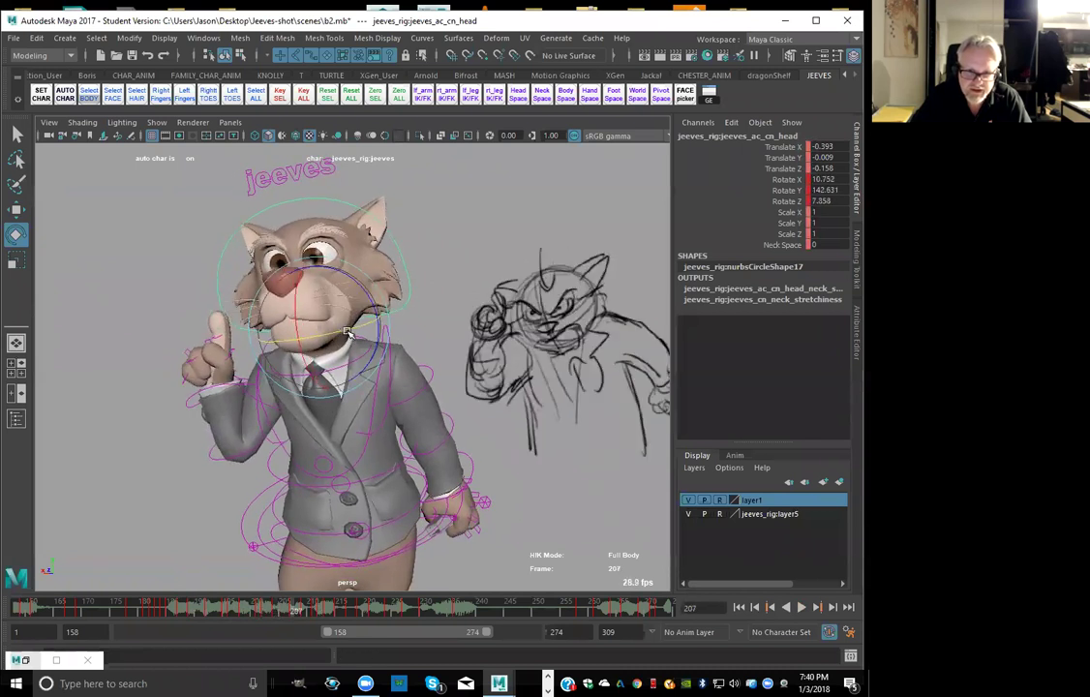
key(period)
key(period)
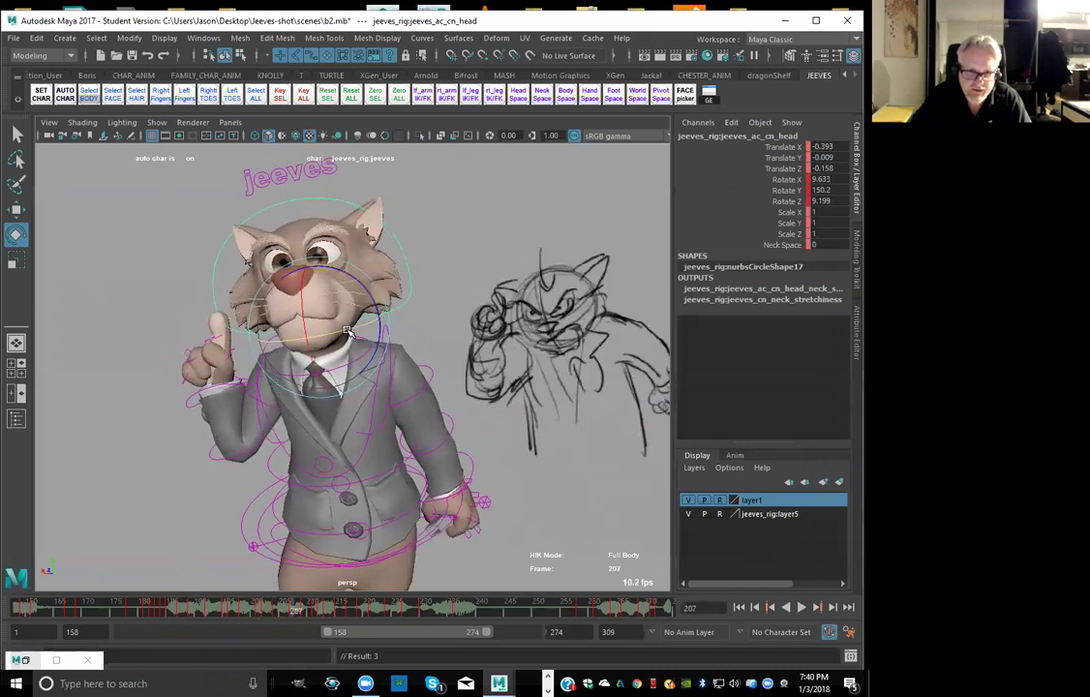
Rotate the head control at frame 209 to 10.991, 145.923, 8.19 and compare it with the keys back to frame 202
drag(232, 605, 298, 610)
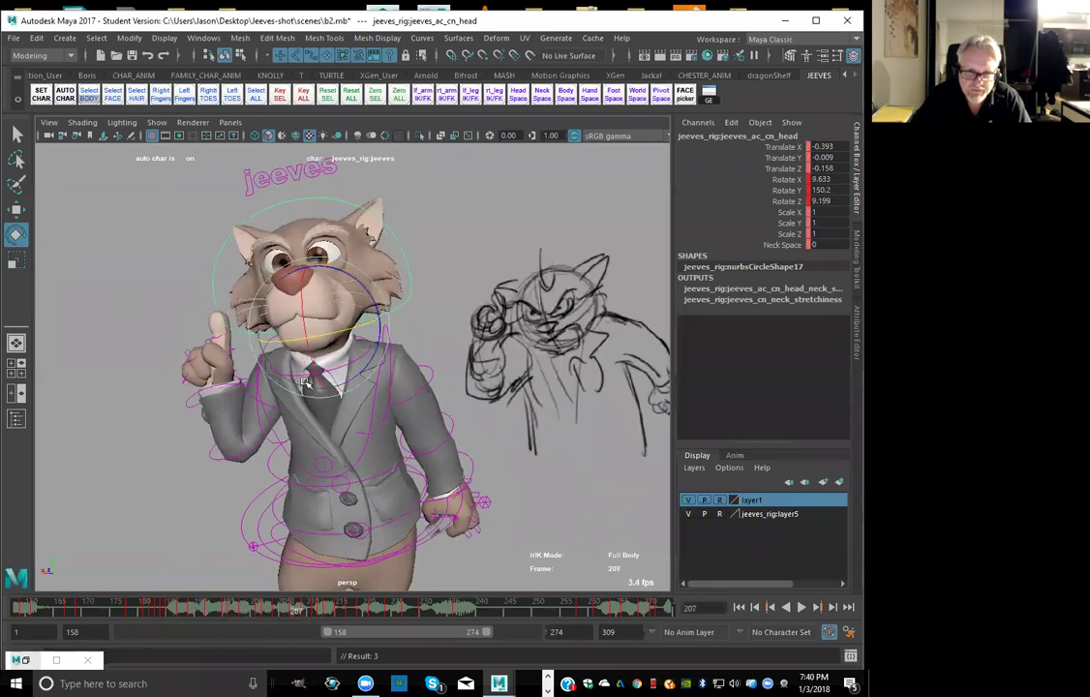
key(period)
key(period)
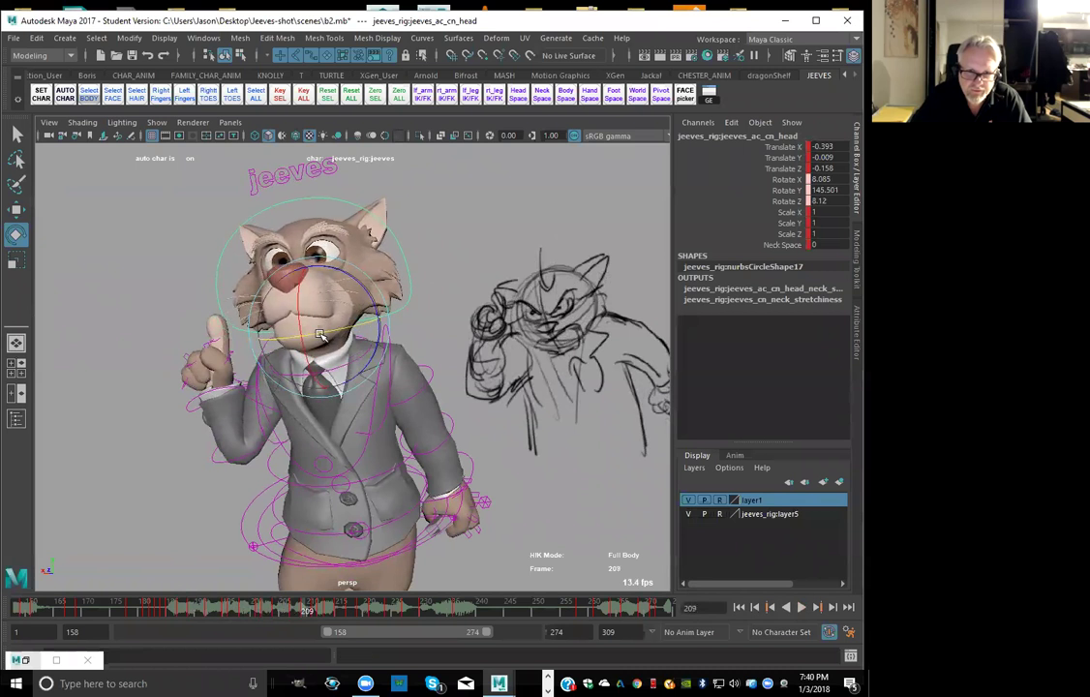
key(comma)
key(comma)
key(alt+period)
key(alt+period)
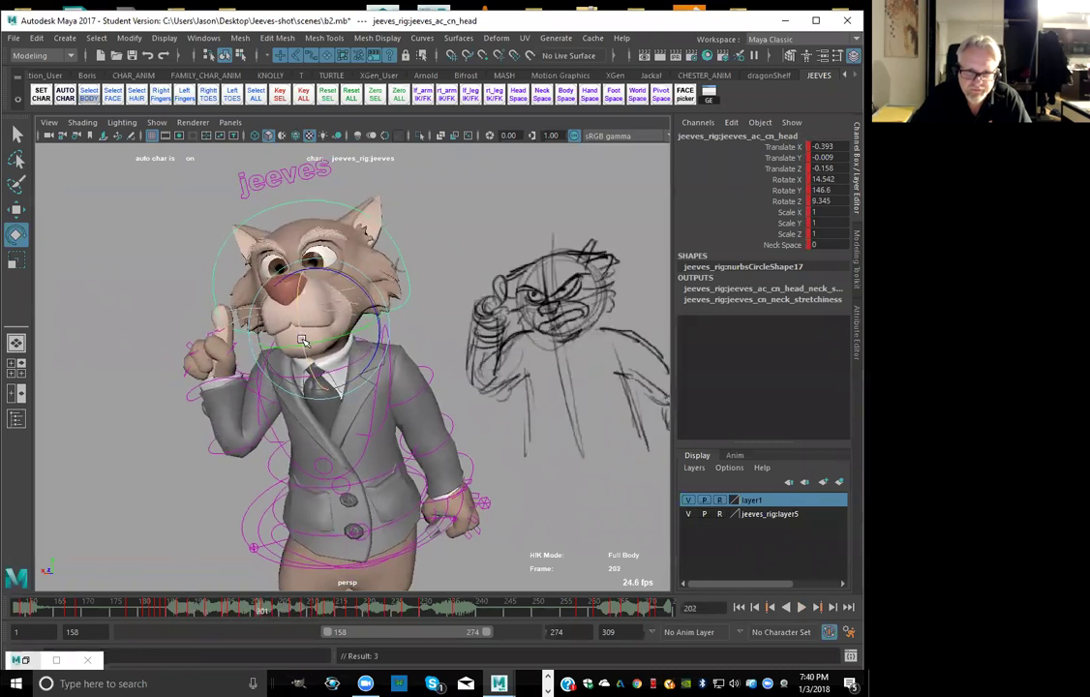
key(alt+comma)
key(alt+comma)
key(period)
key(period)
key(period)
key(period)
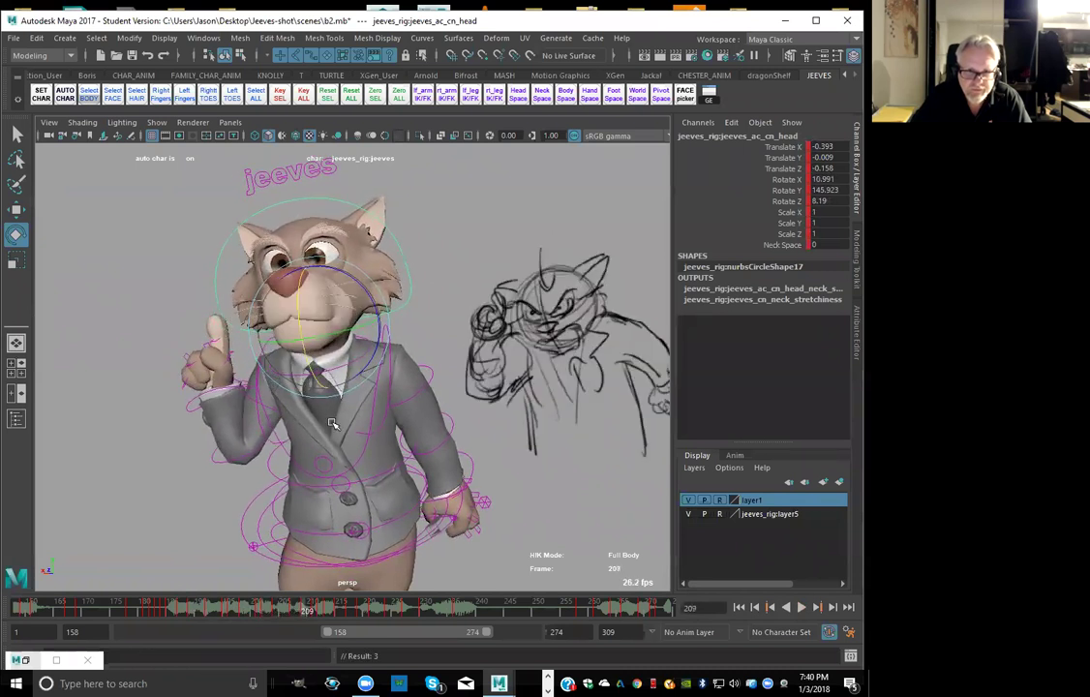
Play back the shot from frame 158 to review the head turn and the pose transitions
drag(228, 617, 329, 607)
click(802, 607)
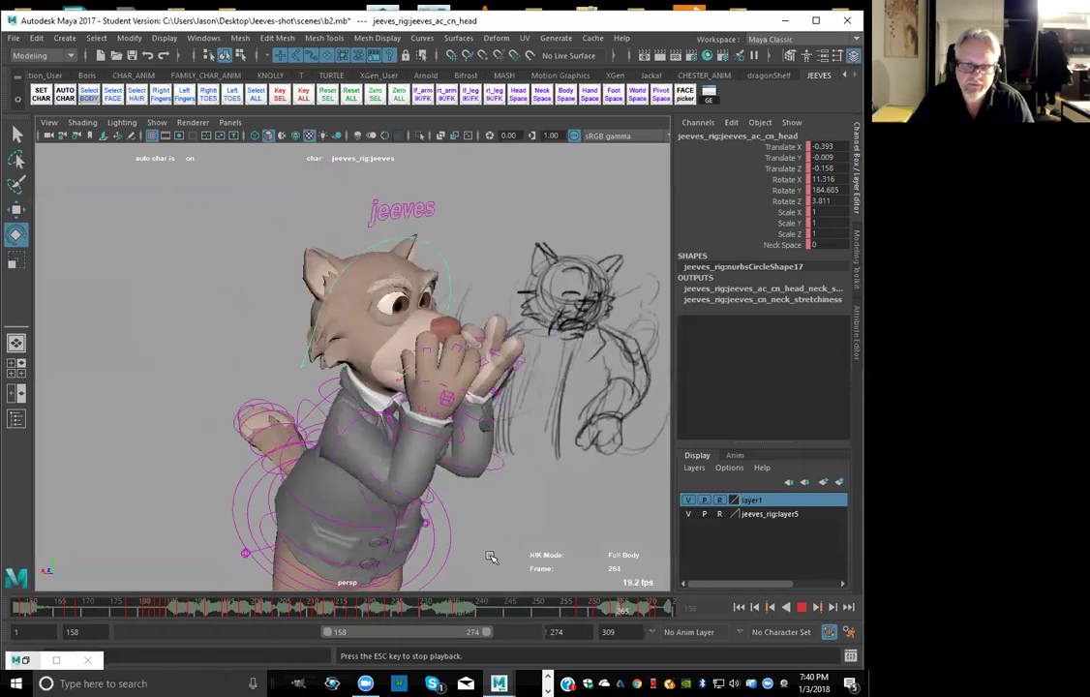
click(802, 608)
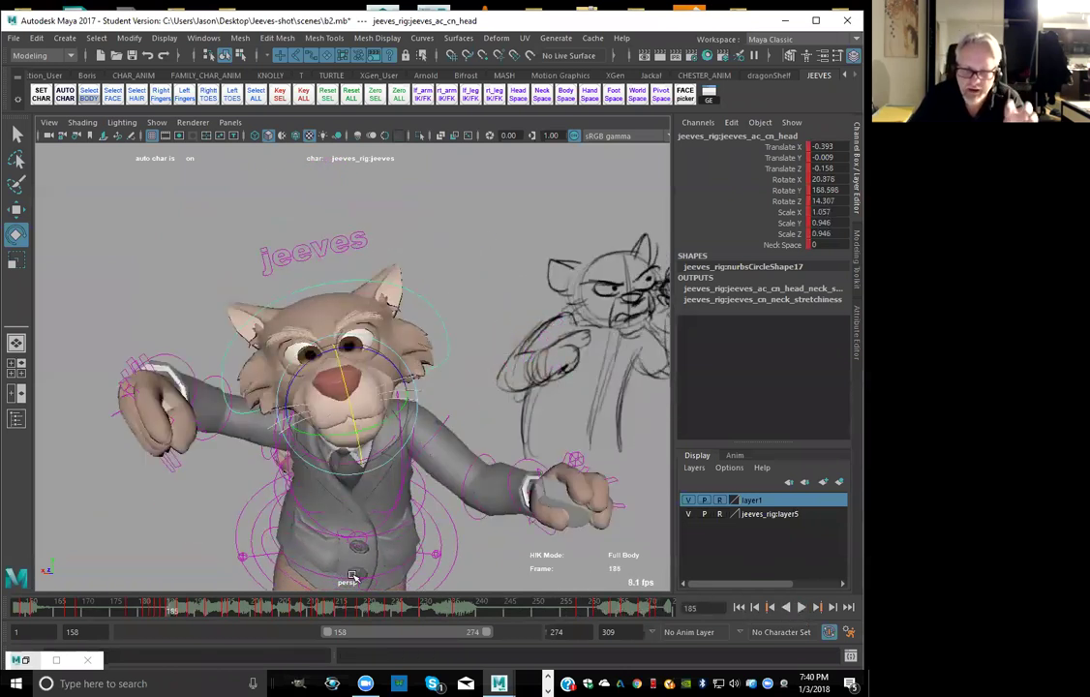
click(738, 607)
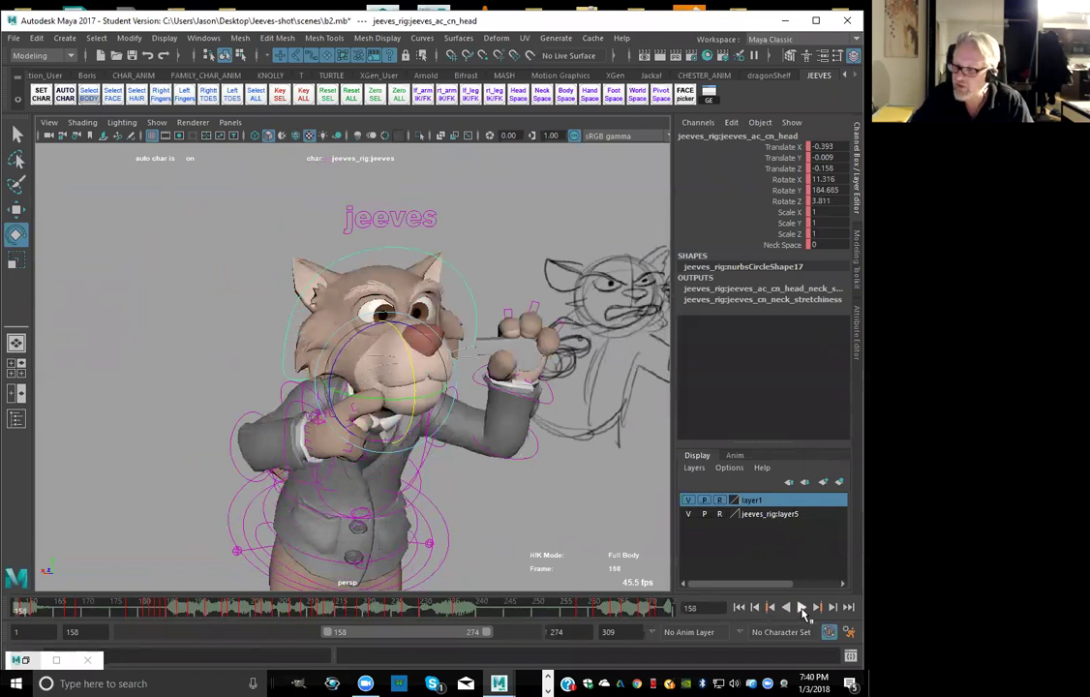
click(802, 608)
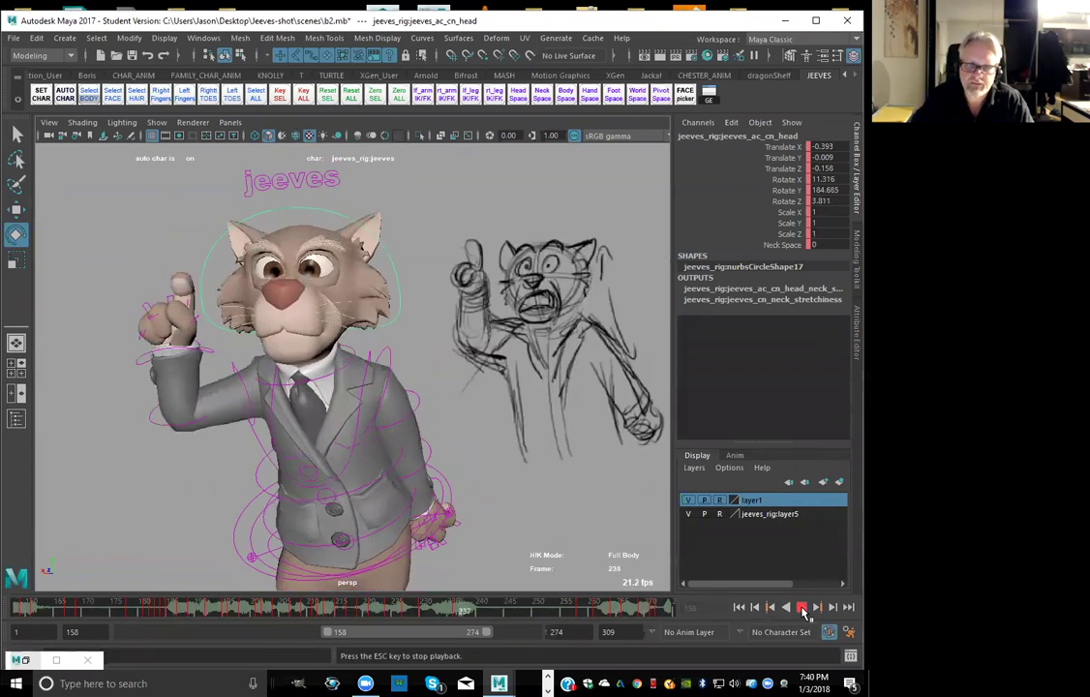
click(802, 609)
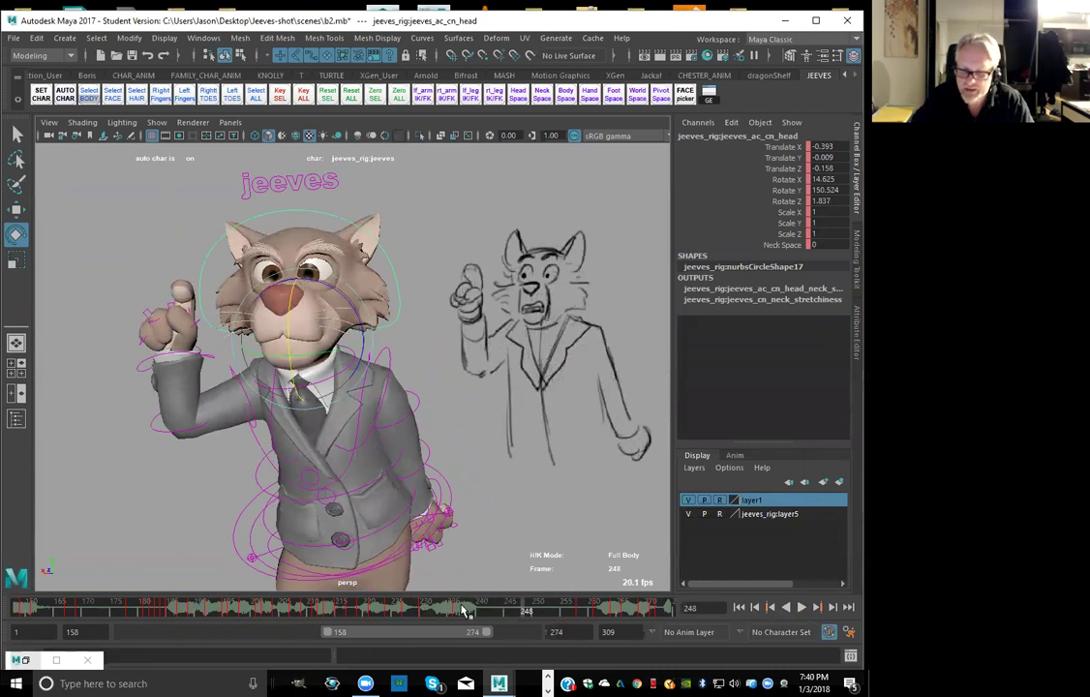
Deselect the rig controls and playblast the 158–274 frame range to b2.mov
click(450, 564)
right_click(397, 608)
click(399, 598)
click(415, 345)
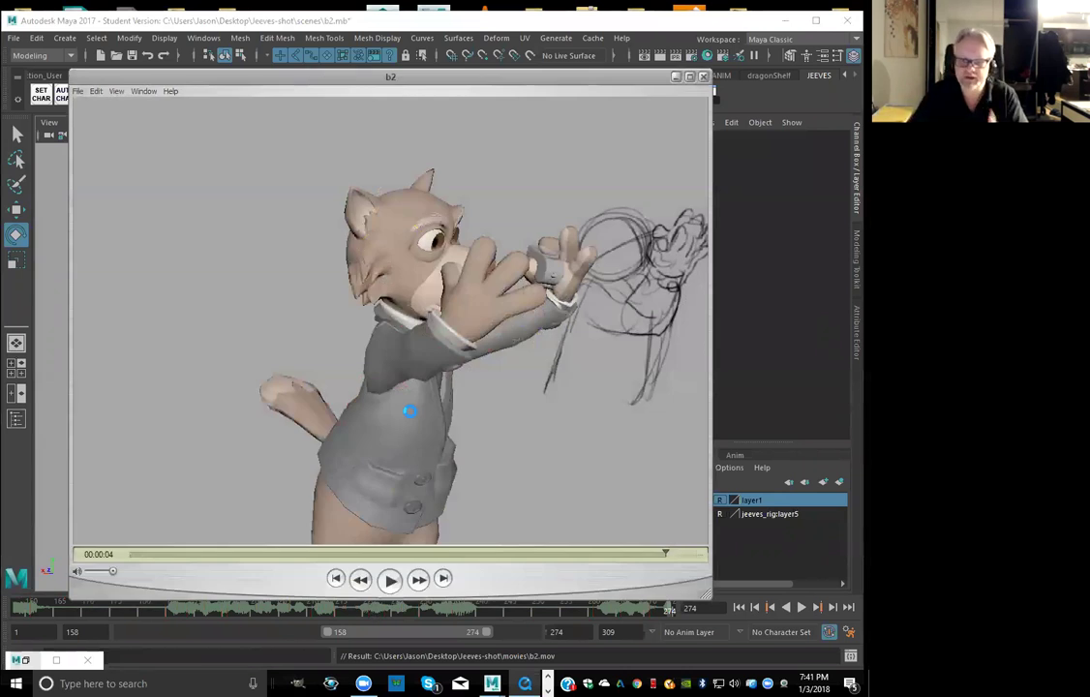
Play the b2 playblast from its start twice and scrub through it to review the pointing poses
click(337, 578)
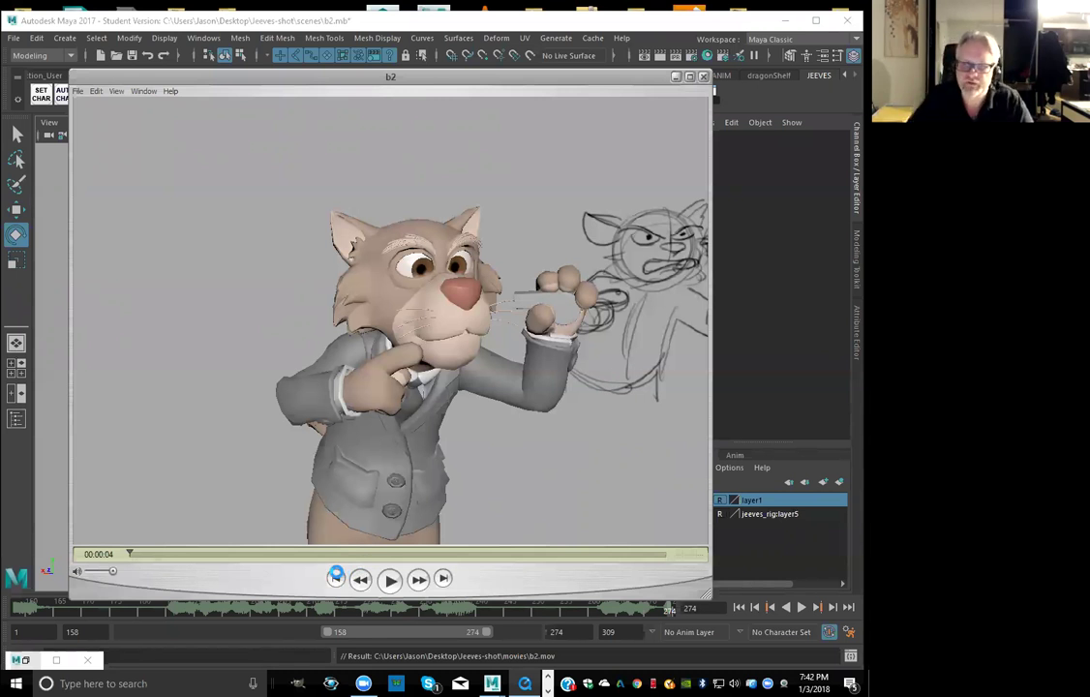
click(389, 579)
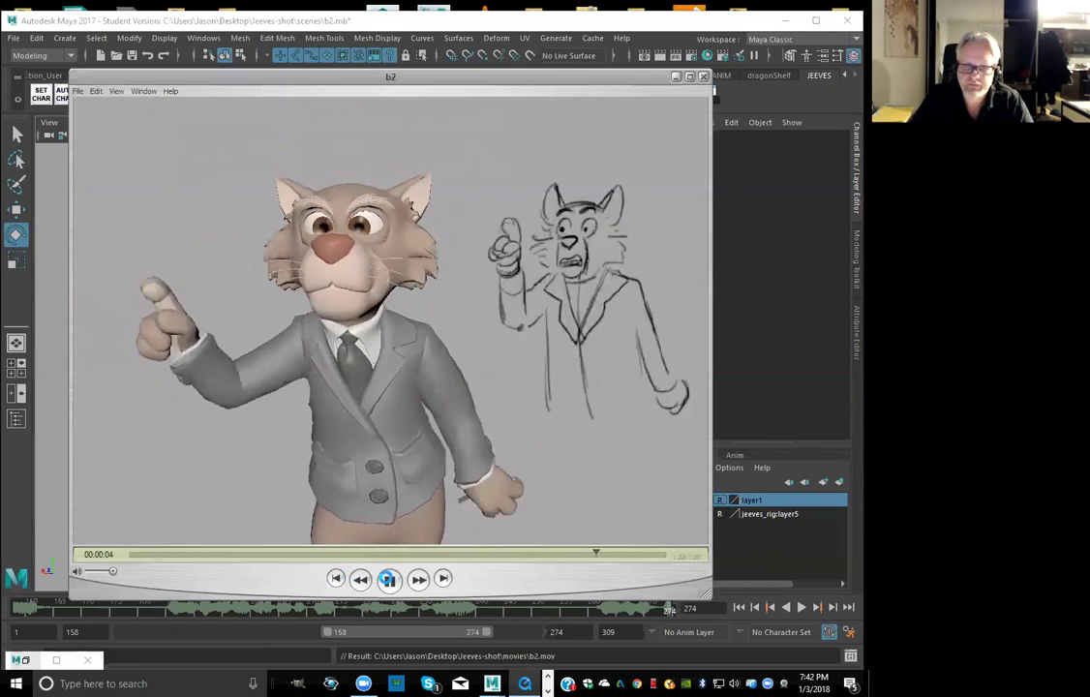
click(336, 579)
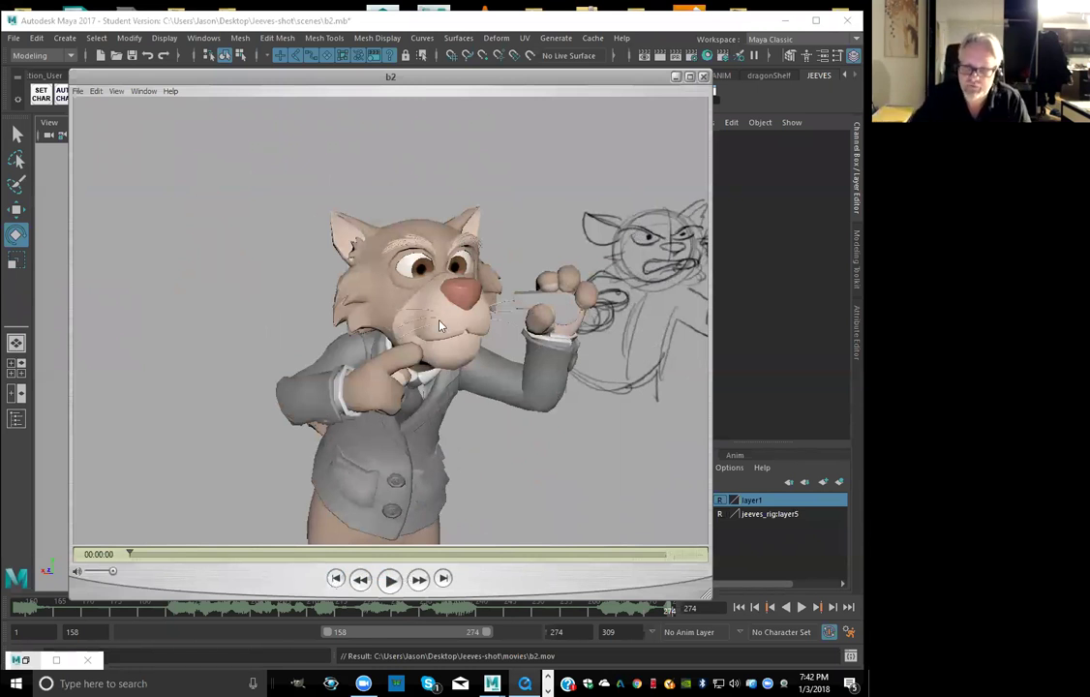
click(390, 579)
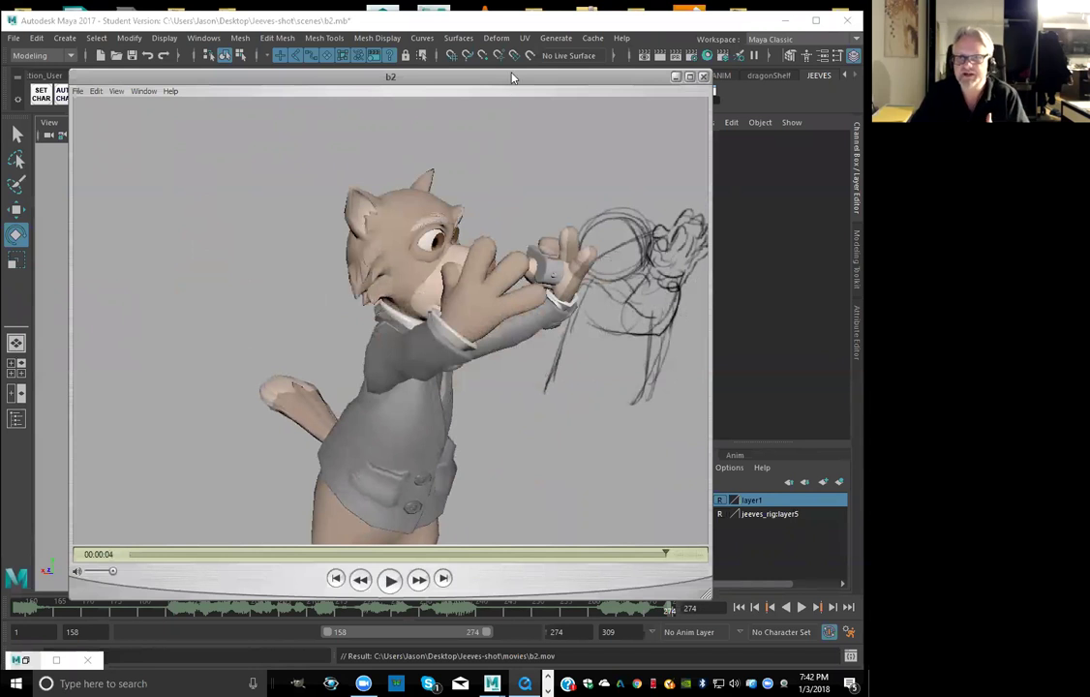
drag(511, 86, 491, 89)
mouse_move(456, 557)
mouse_down()
mouse_move(361, 560)
mouse_move(558, 548)
mouse_move(452, 554)
mouse_move(531, 548)
mouse_up()
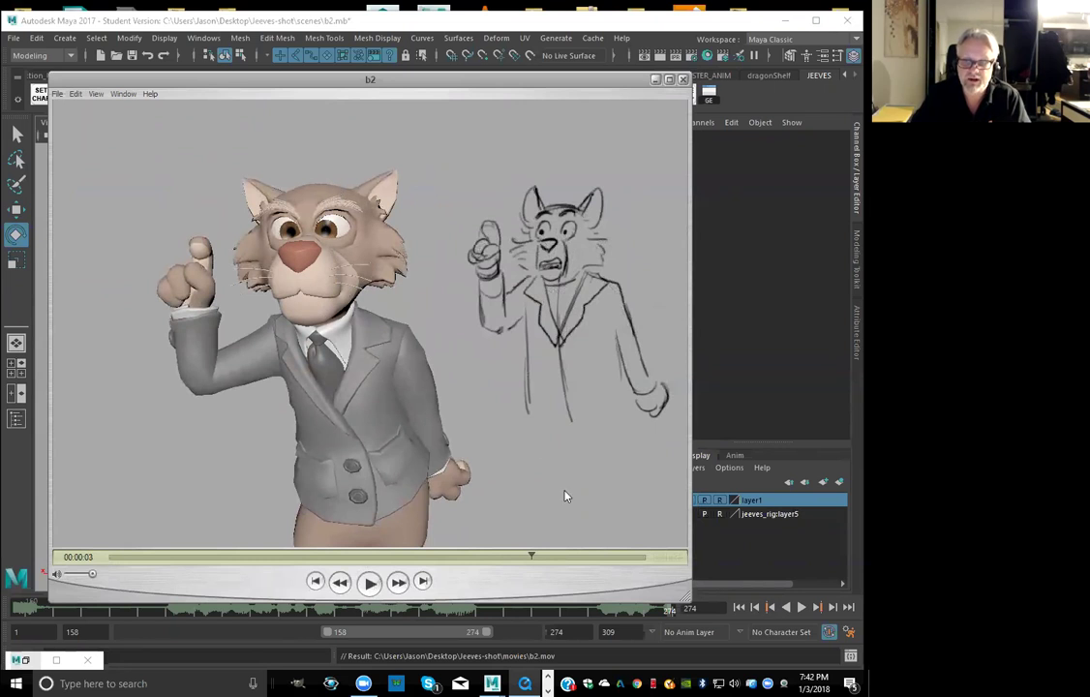
mouse_move(547, 555)
mouse_down()
mouse_move(601, 548)
mouse_move(114, 555)
mouse_up()
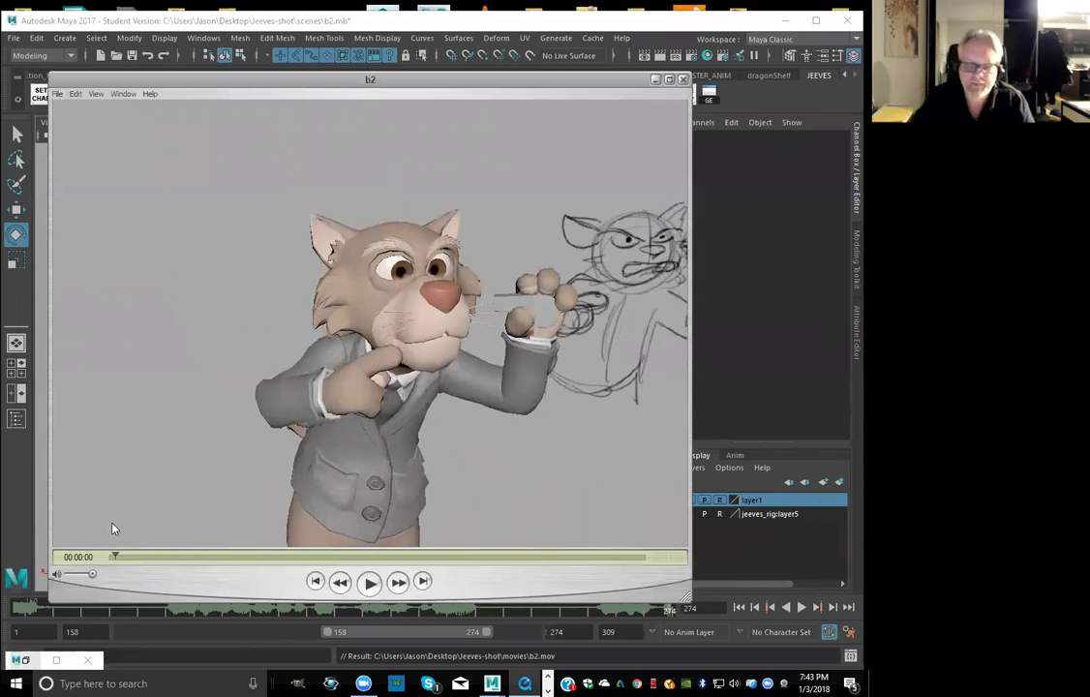
Replay and scrub the playblast to examine the arms moving into the raised-finger pose, and close the movie
click(316, 586)
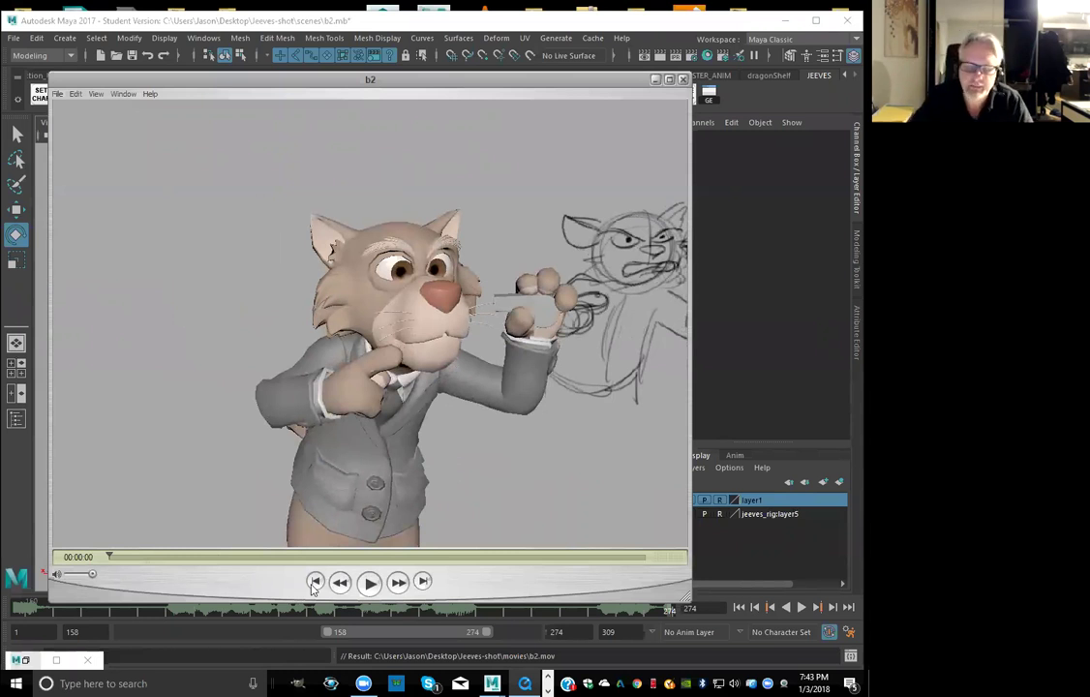
click(369, 583)
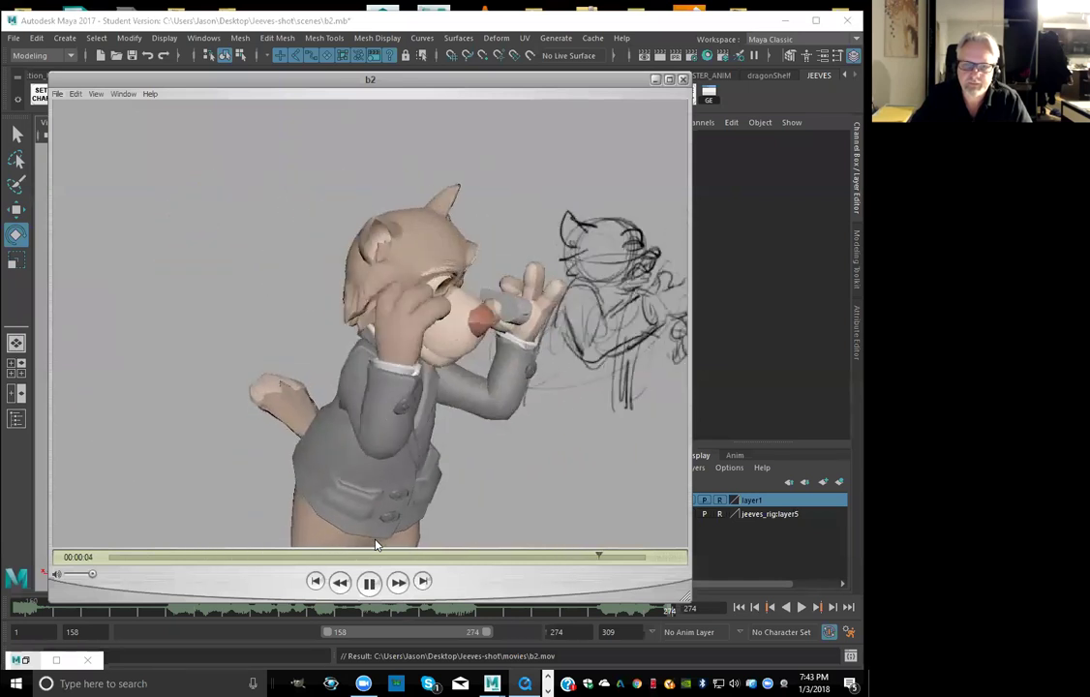
click(371, 583)
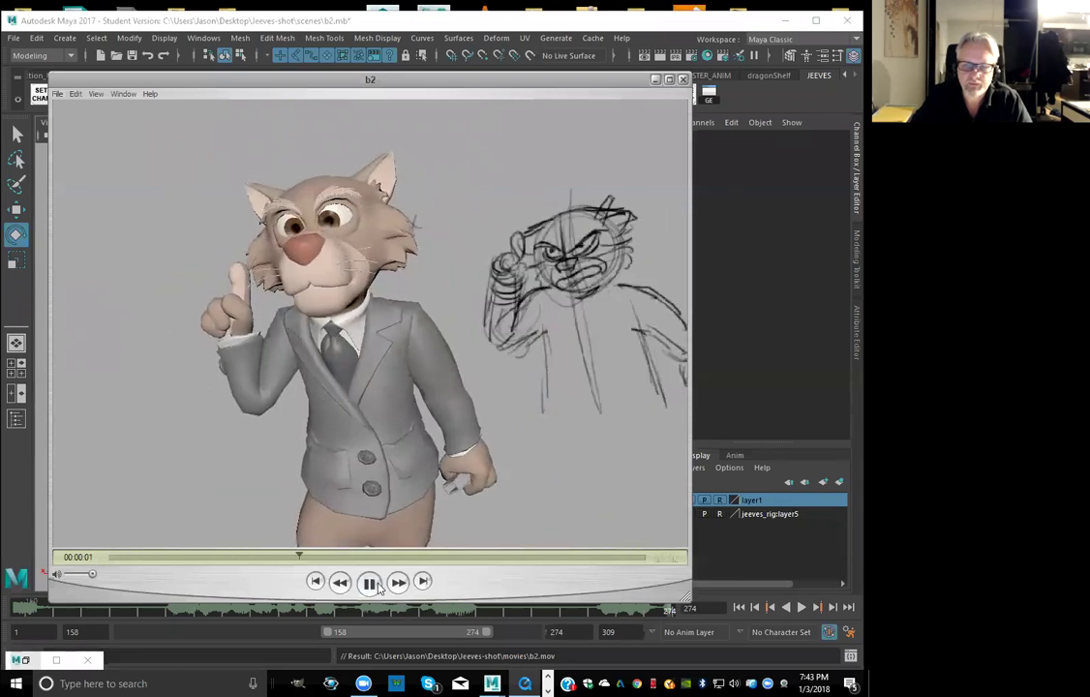
click(378, 585)
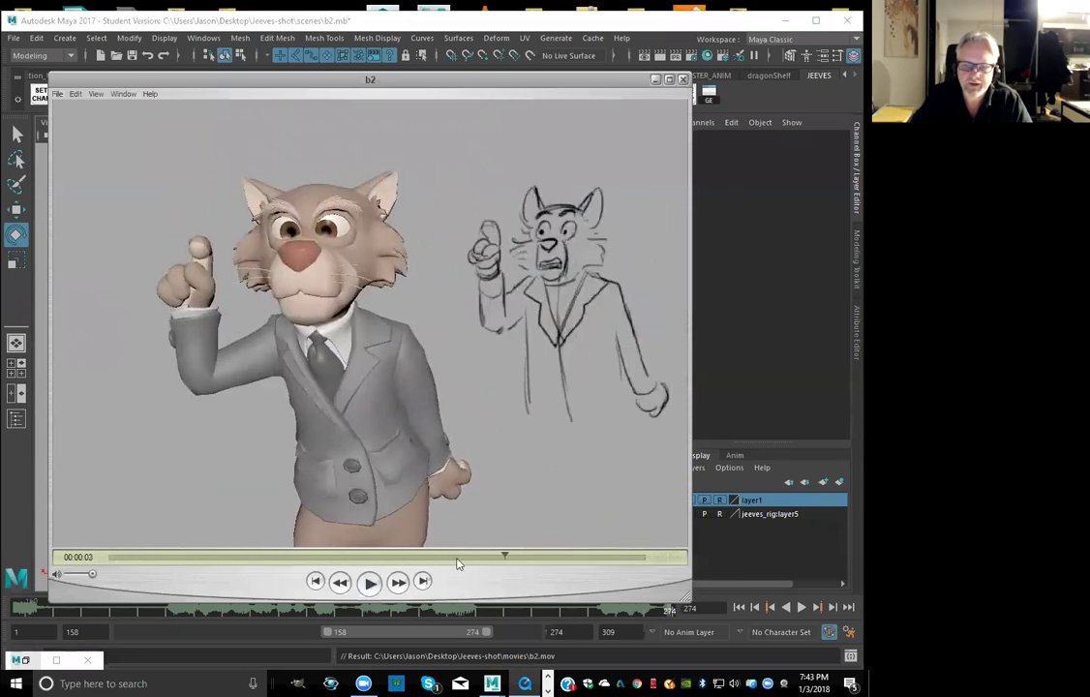
drag(494, 562, 232, 523)
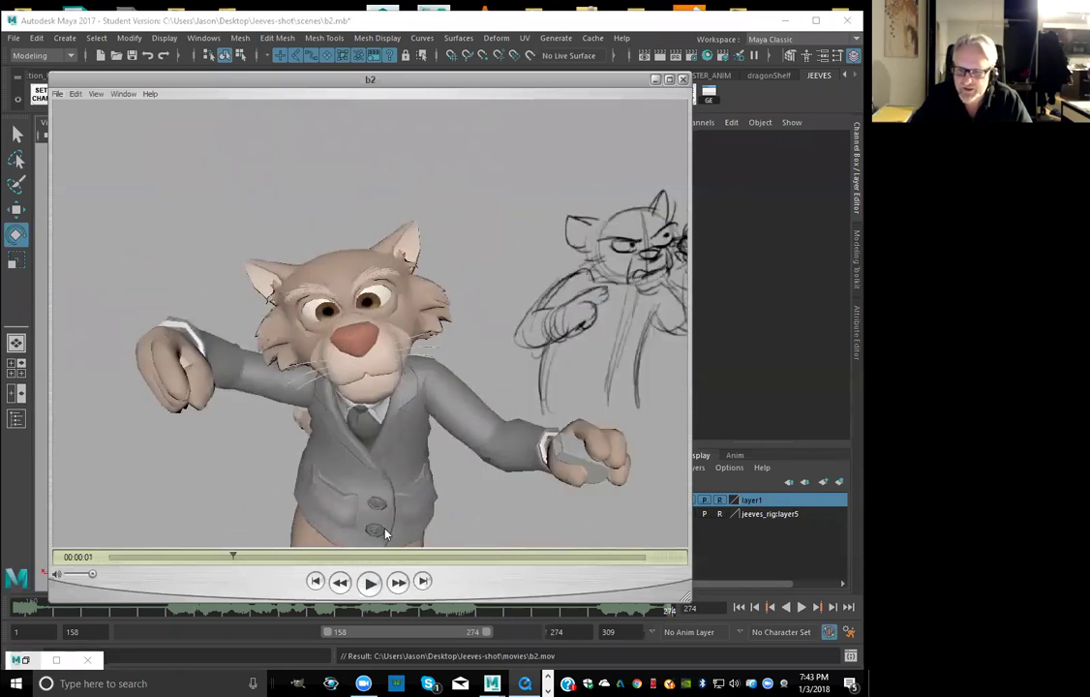
drag(235, 569, 110, 558)
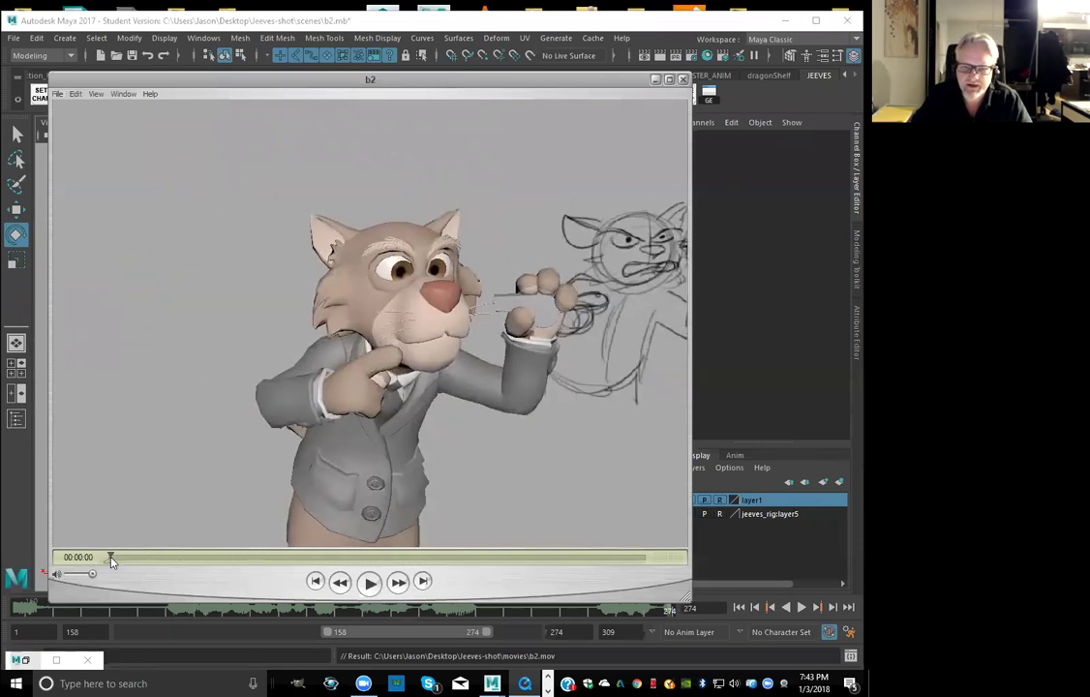
click(369, 583)
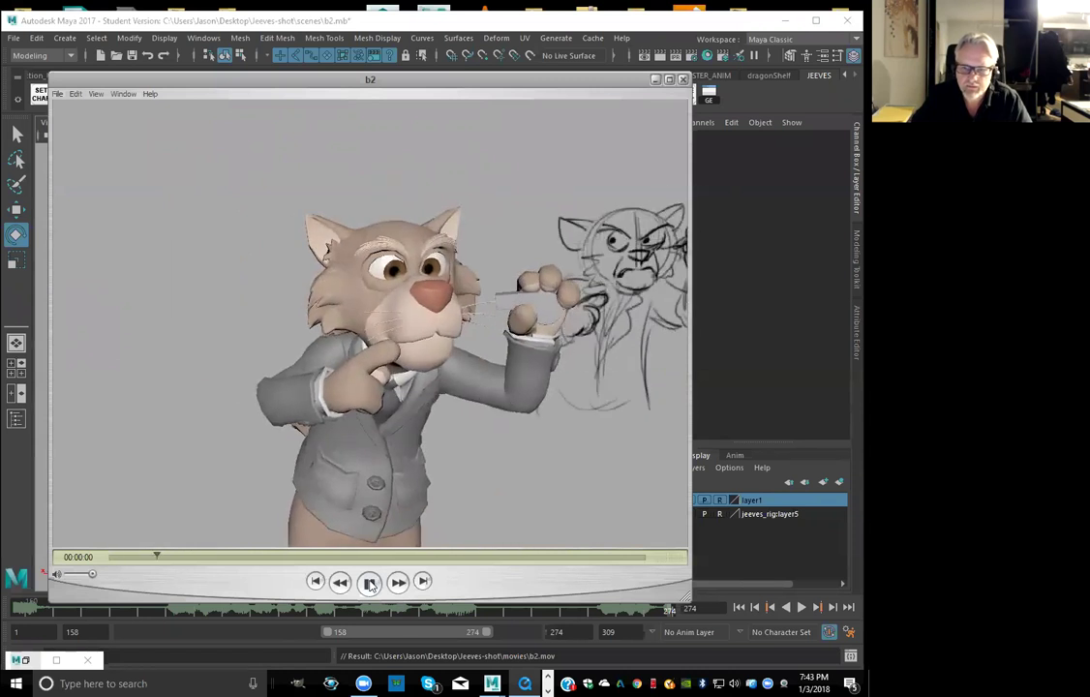
click(369, 583)
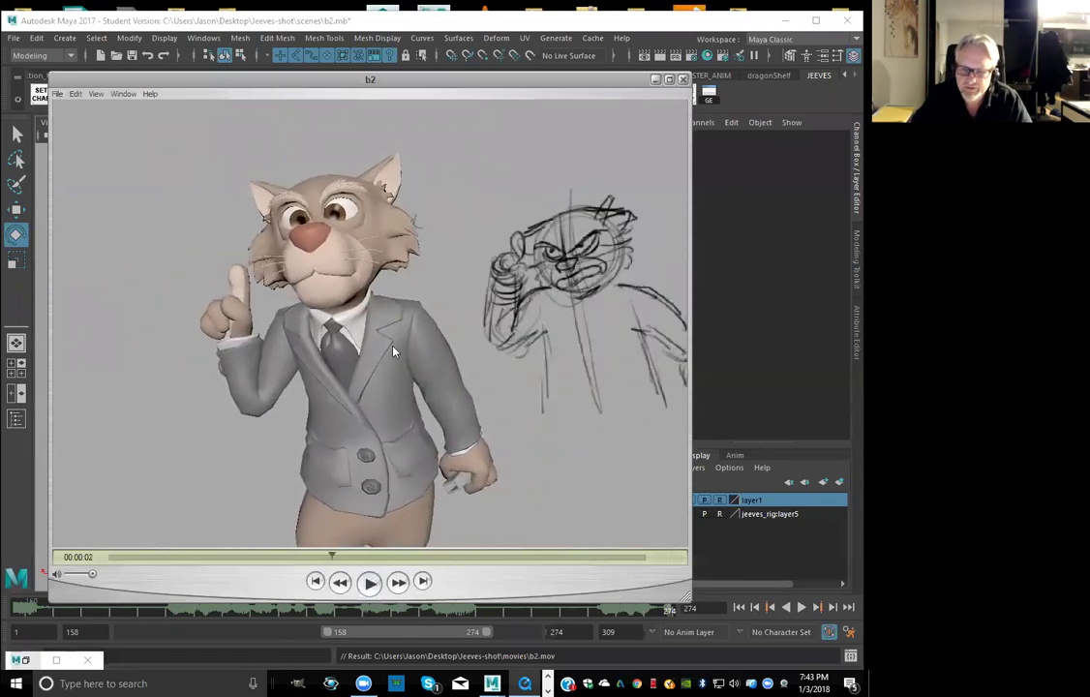
click(683, 78)
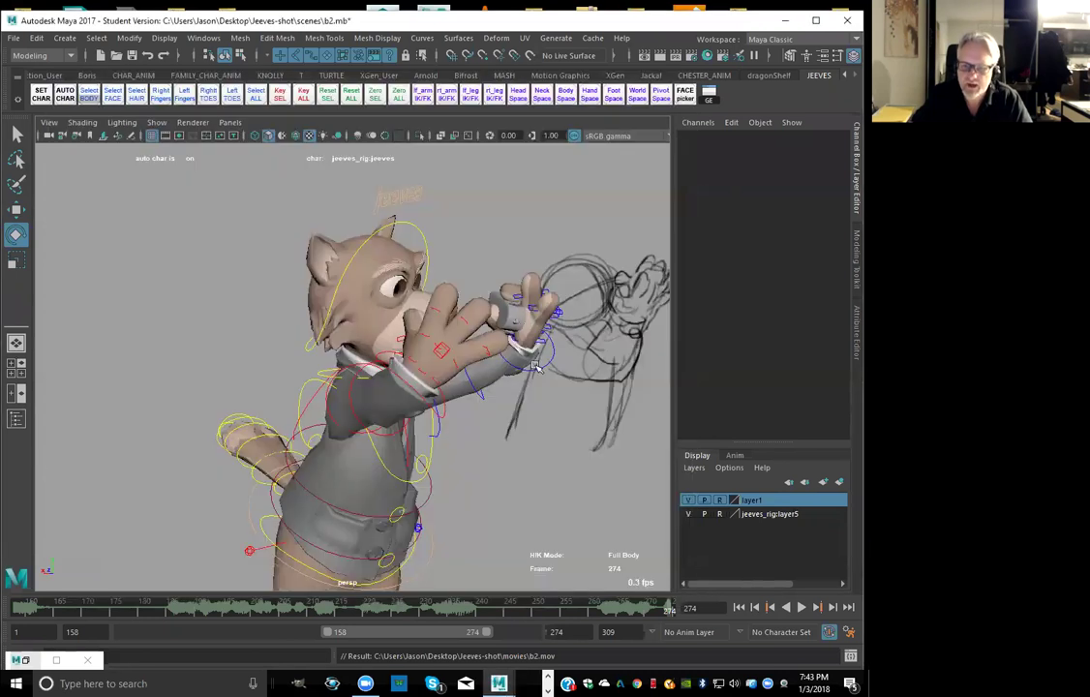
Rotate the left FK shoulder control at frame 187 to a Z value of -56.497 and key it
click(445, 419)
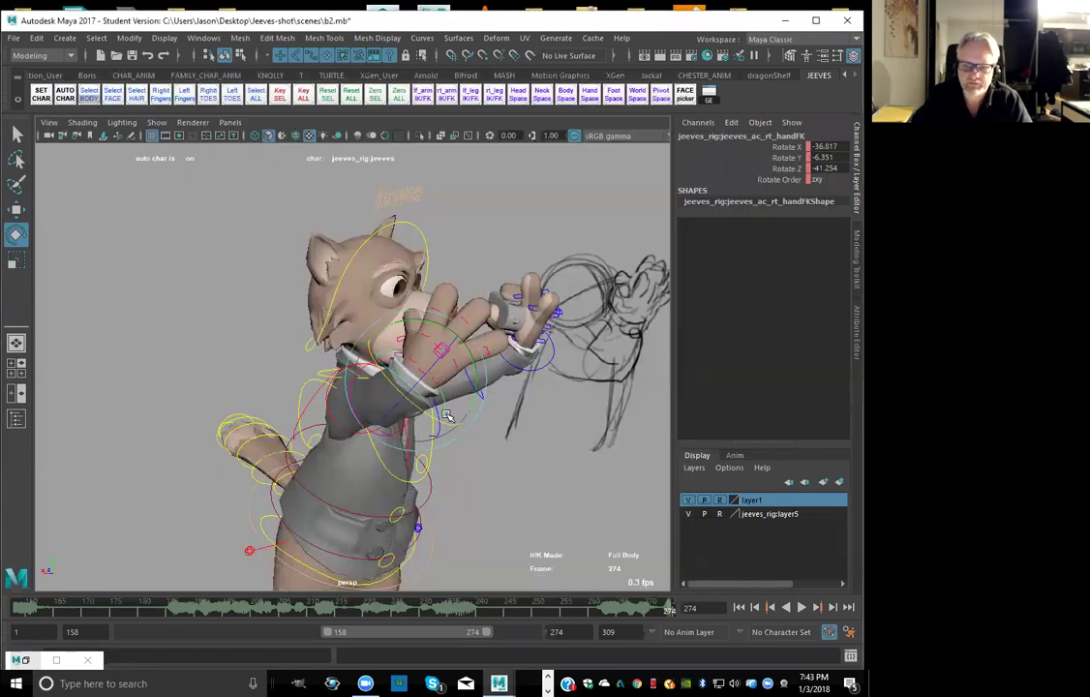
click(475, 468)
click(439, 432)
click(201, 610)
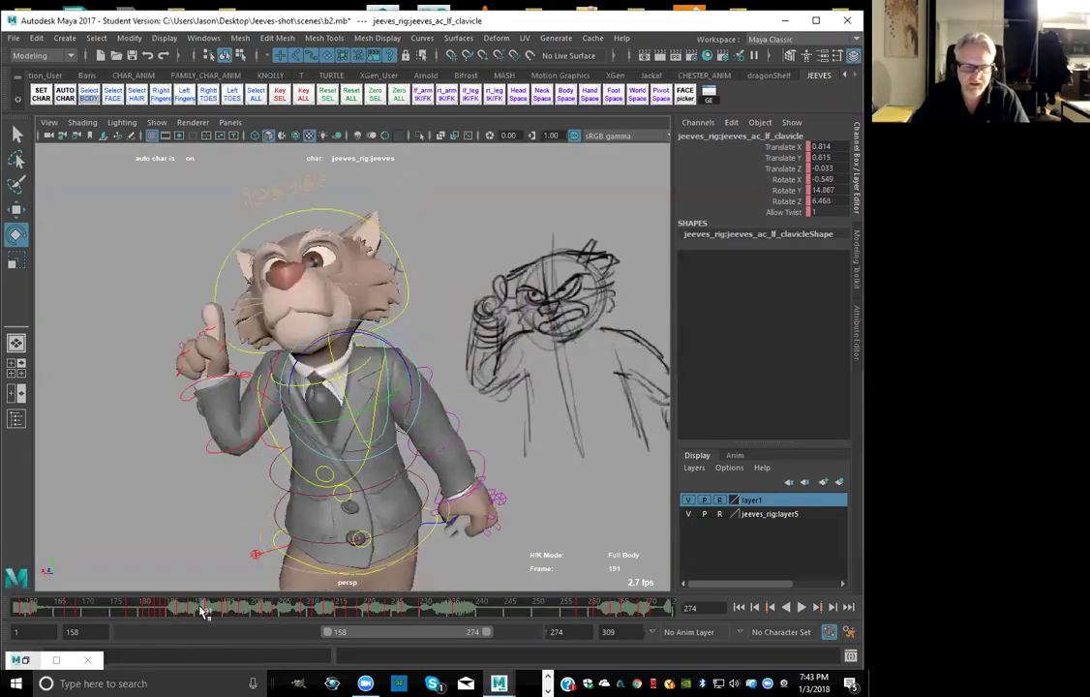
click(433, 370)
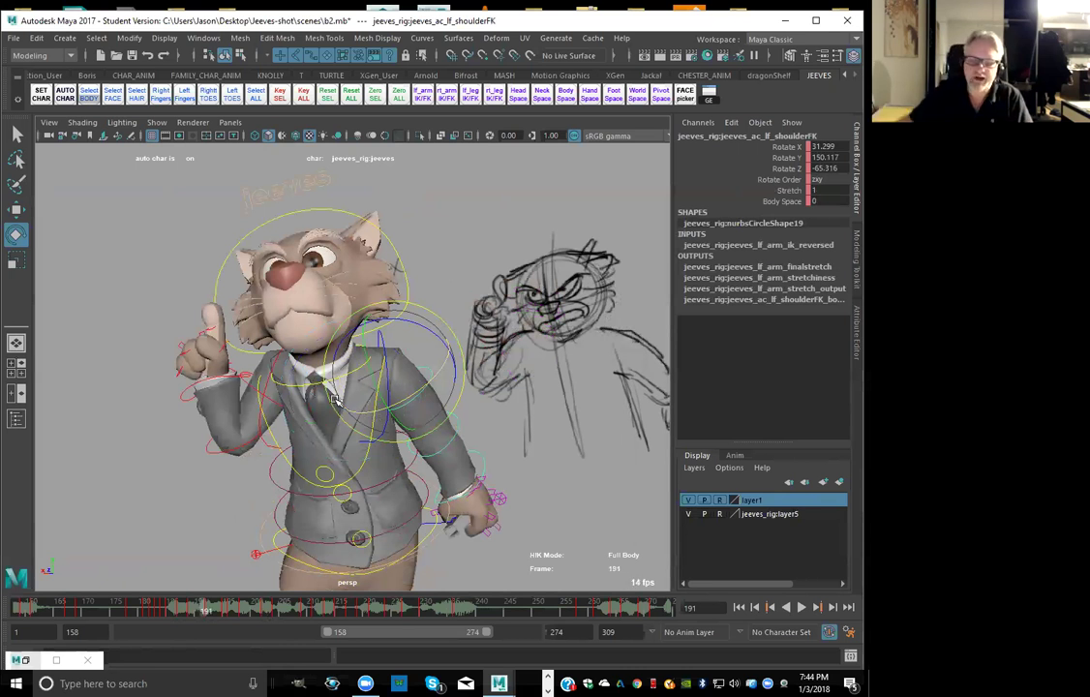
key(alt+v)
key(alt+v)
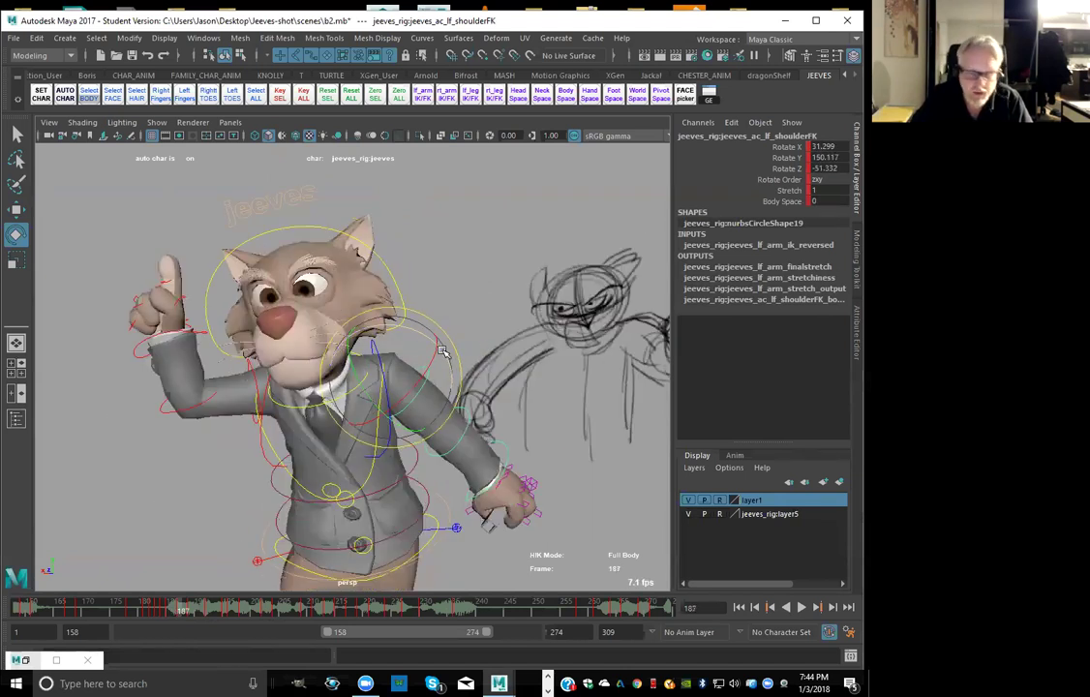
key(comma)
key(period)
key(period)
key(comma)
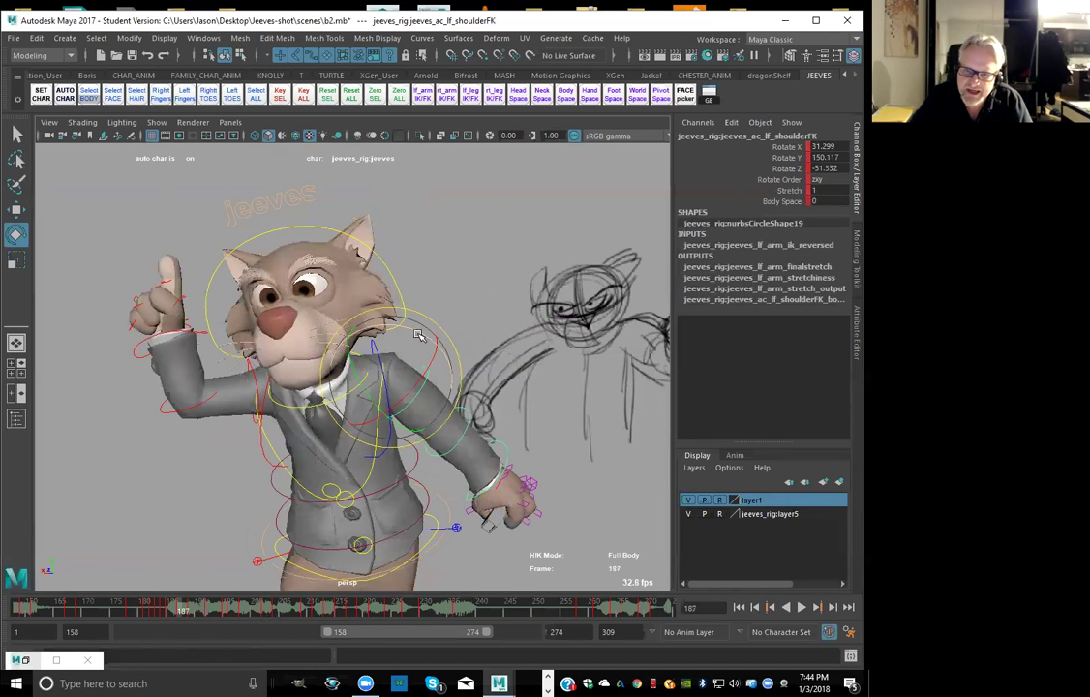
drag(418, 334, 424, 334)
key(s)
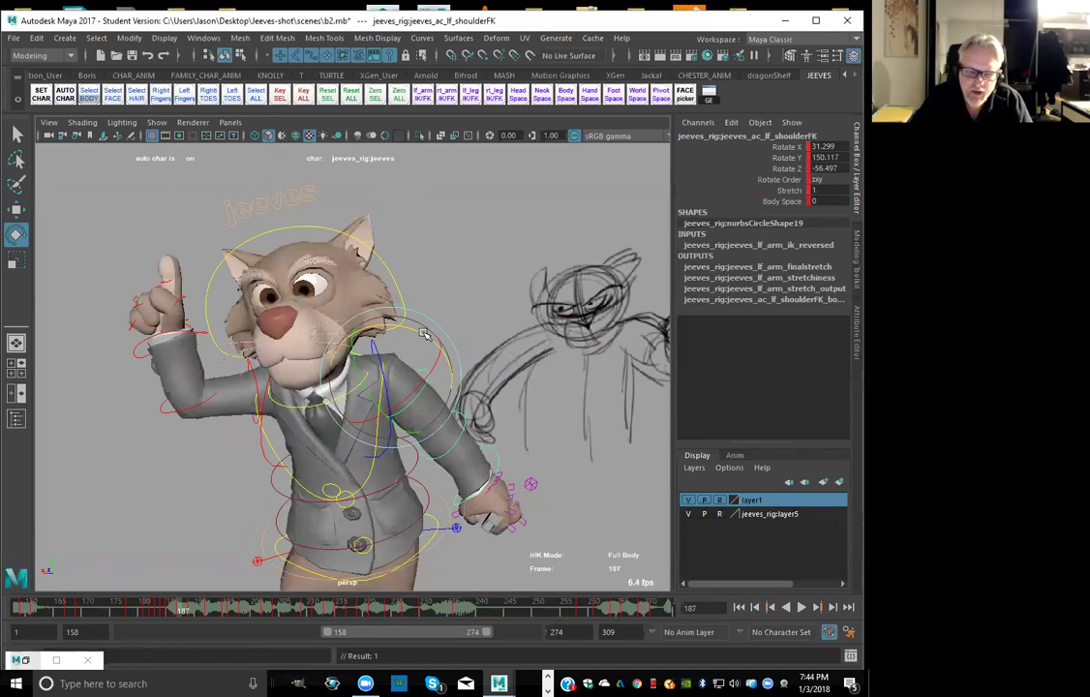
Adjust the left FK shoulder rotation around frame 189 and check the arm through the keys up to frame 195
key(comma)
key(comma)
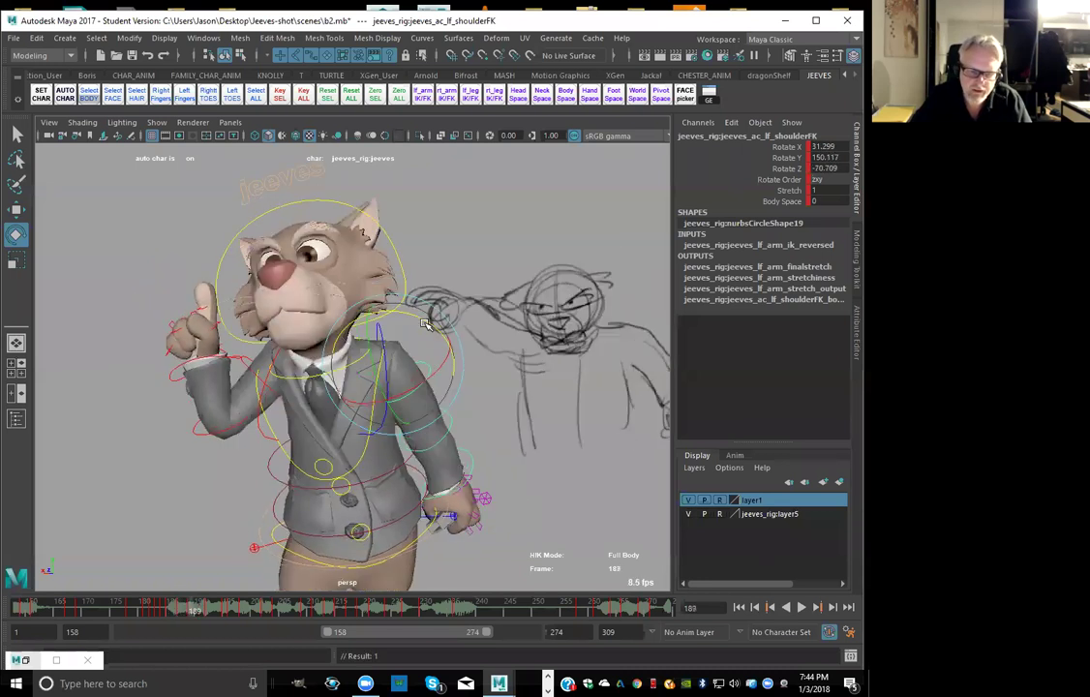
mouse_move(432, 334)
mouse_down()
mouse_move(442, 343)
mouse_move(434, 338)
mouse_up()
key(comma)
key(comma)
key(period)
key(period)
key(comma)
key(period)
key(period)
key(period)
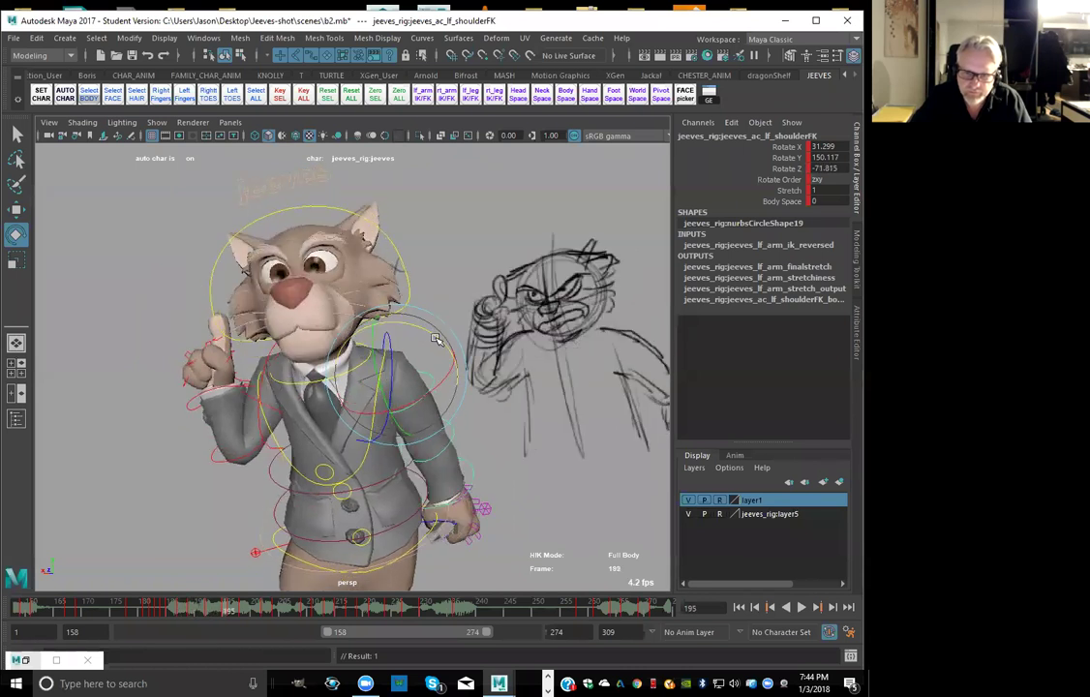
Step repeatedly between frames 187 and 195 to examine how the left arm settles beside the body
key(comma)
key(period)
click(217, 613)
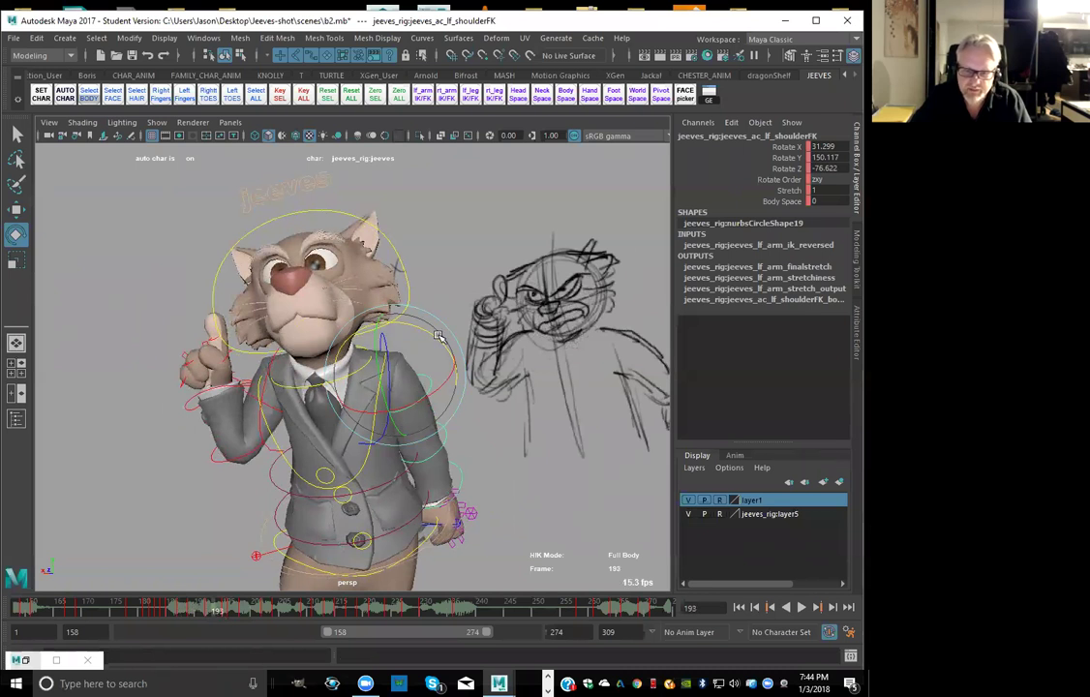
key(comma)
key(comma)
key(comma)
key(comma)
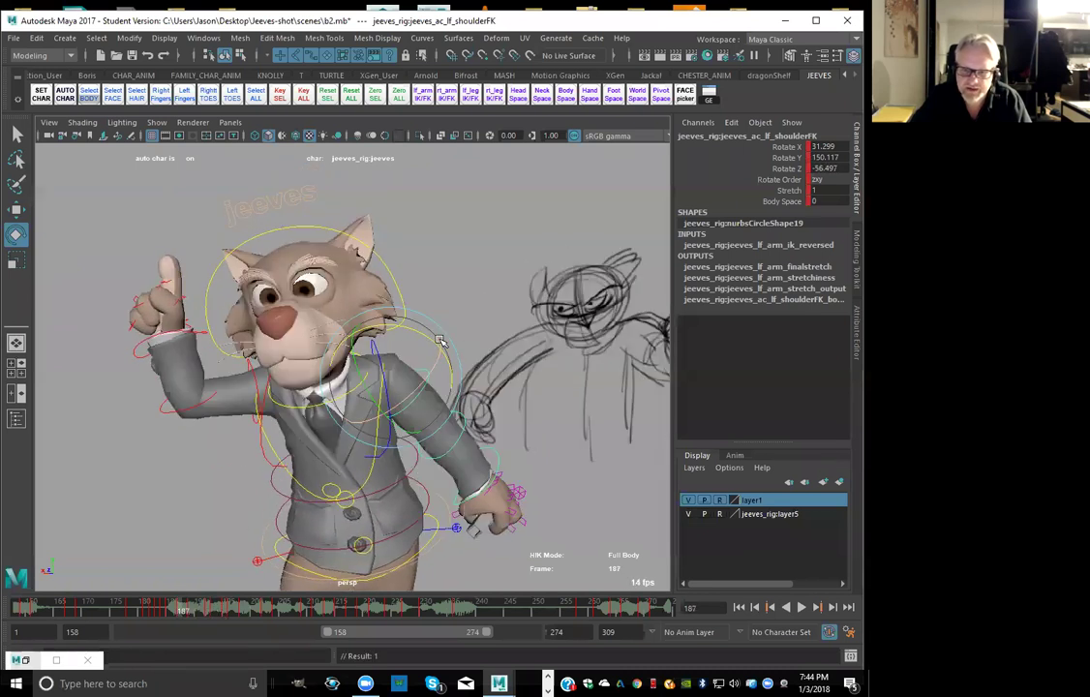
key(period)
key(period)
key(period)
key(period)
key(period)
key(period)
key(comma)
key(period)
key(comma)
key(period)
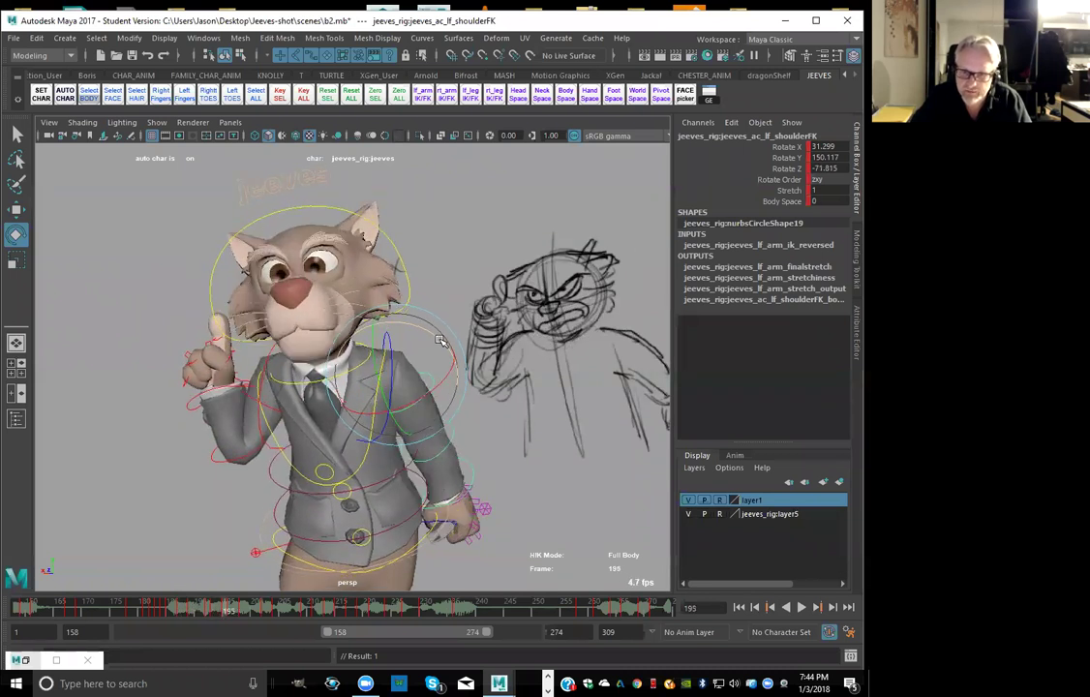
Rotate the left FK shoulder control at frame 195 to Z -76.016 and compare it with the preceding keys
drag(440, 340, 436, 337)
key(comma)
key(comma)
key(period)
key(period)
key(comma)
key(comma)
key(period)
key(period)
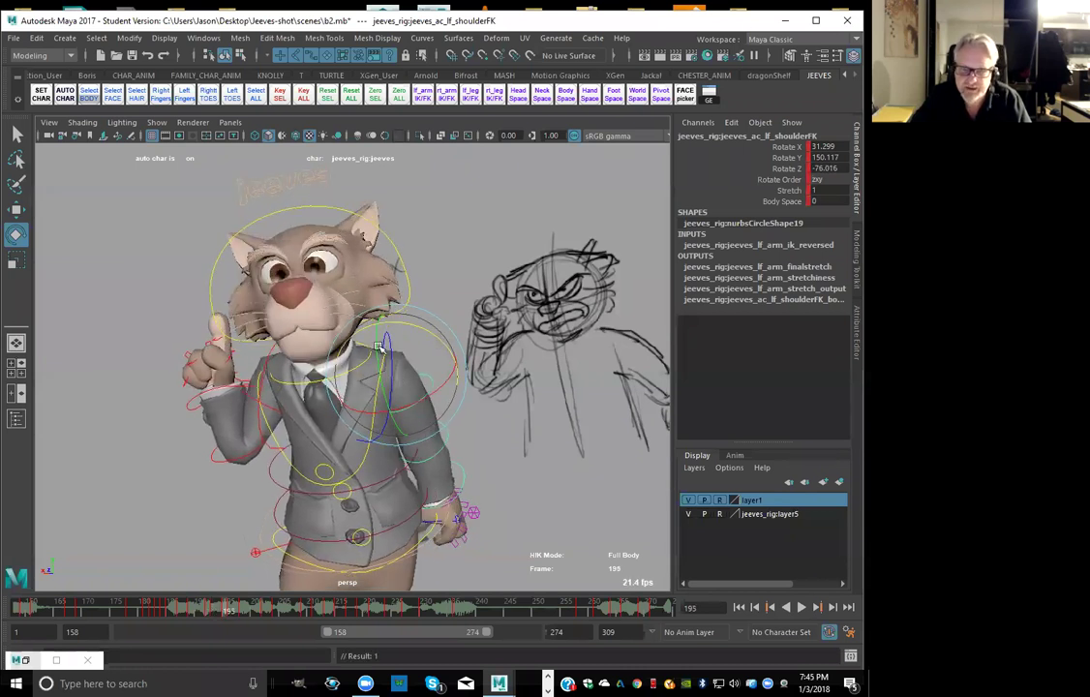
Readjust the left FK shoulder rotation near frame 195 and check the arm on the neighbouring frames up to 198
drag(436, 340, 432, 337)
key(alt+comma)
key(alt+comma)
key(period)
key(period)
key(period)
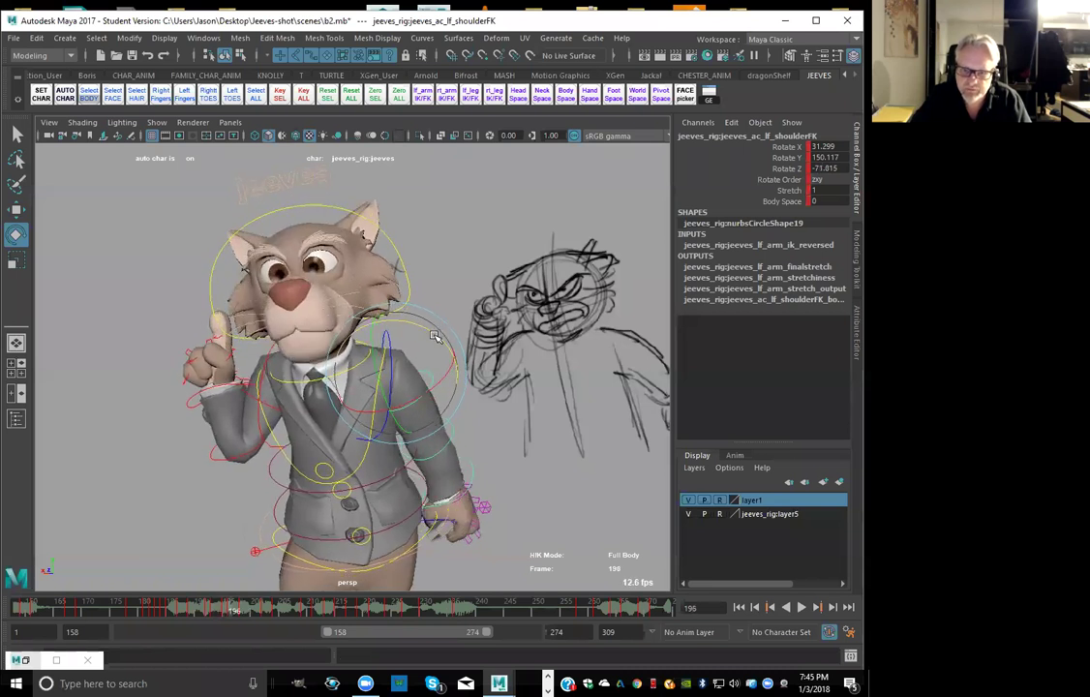
key(comma)
key(comma)
key(period)
key(period)
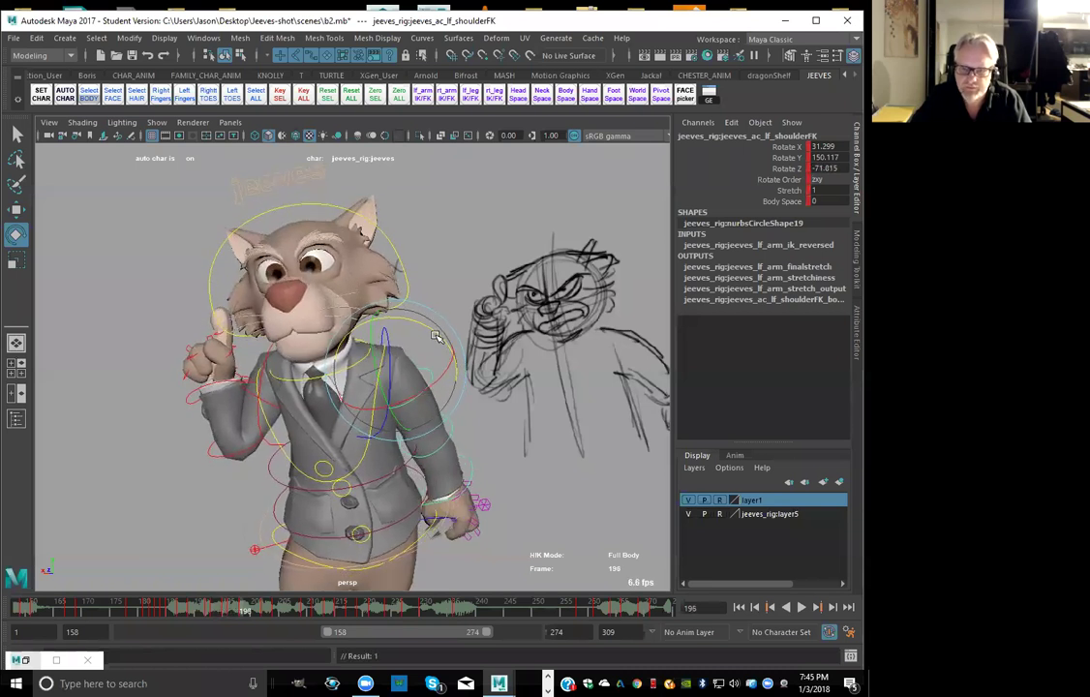
Step repeatedly between frames 195 and 198 to examine how the left arm moves beside the body
key(alt+comma)
key(alt+comma)
key(alt+comma)
key(alt+comma)
key(alt+comma)
key(alt+comma)
key(alt+comma)
key(alt+comma)
key(alt+comma)
key(alt+comma)
key(alt+comma)
key(alt+comma)
key(alt+comma)
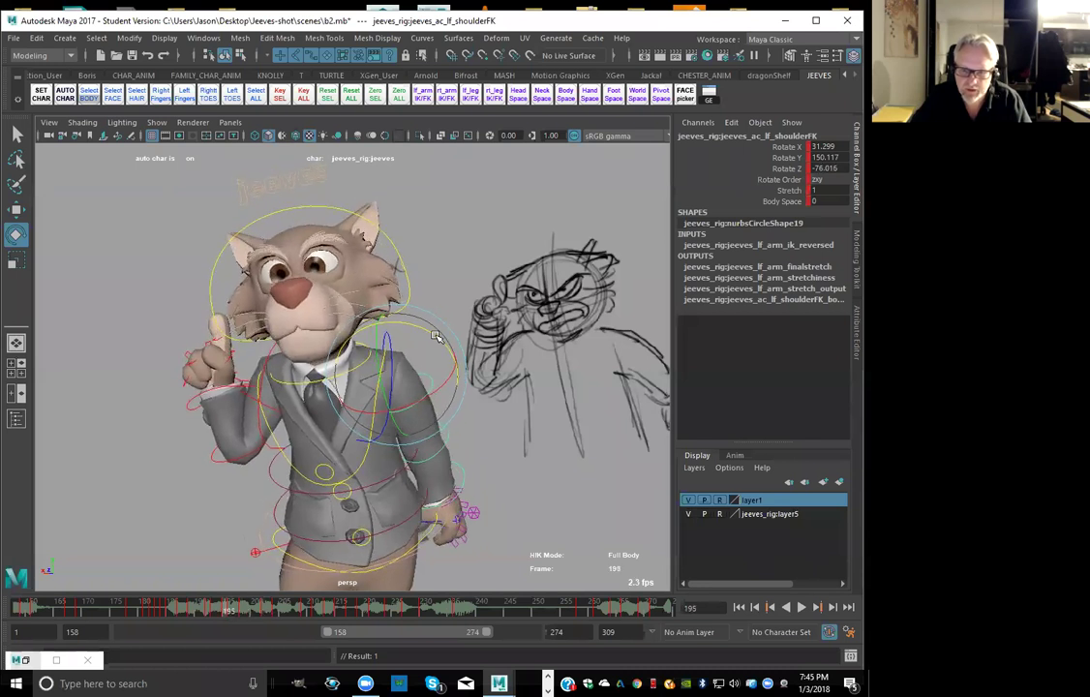
key(period)
key(period)
key(period)
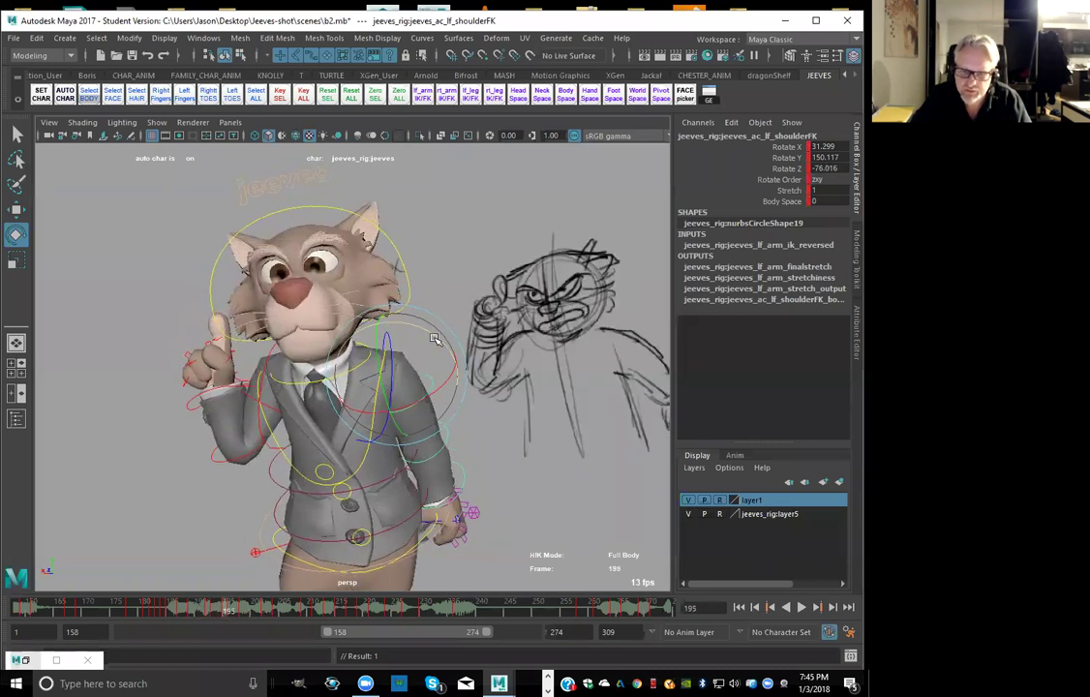
key(comma)
key(period)
key(period)
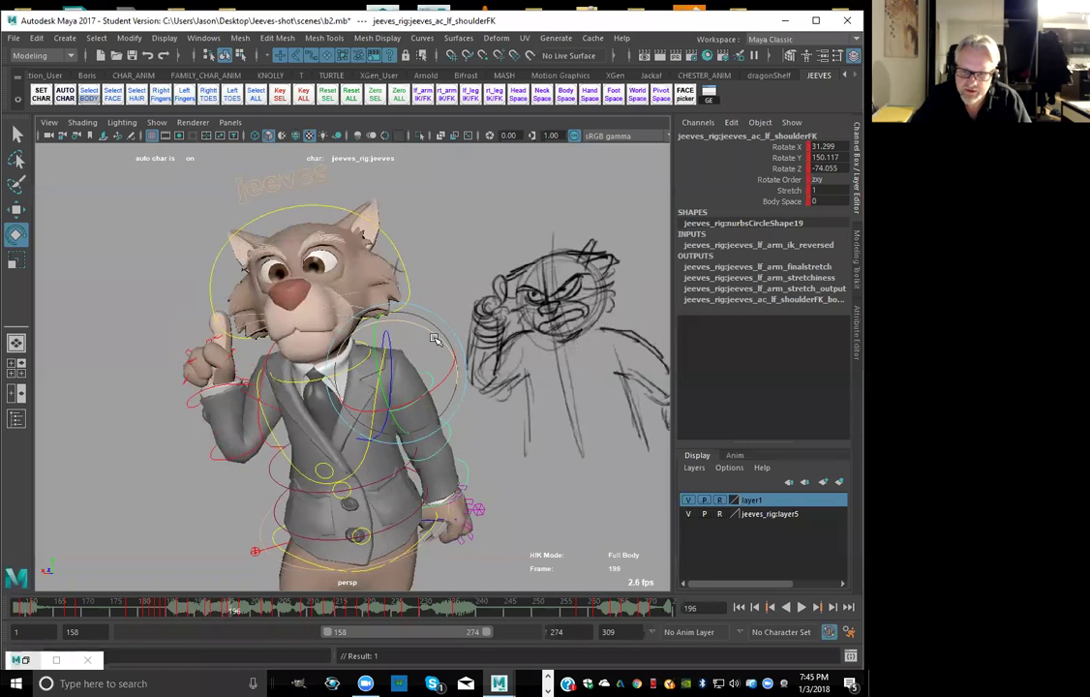
Compare the left arm's pose across the keys from frame 195 to 204 by stepping back and forth
key(period)
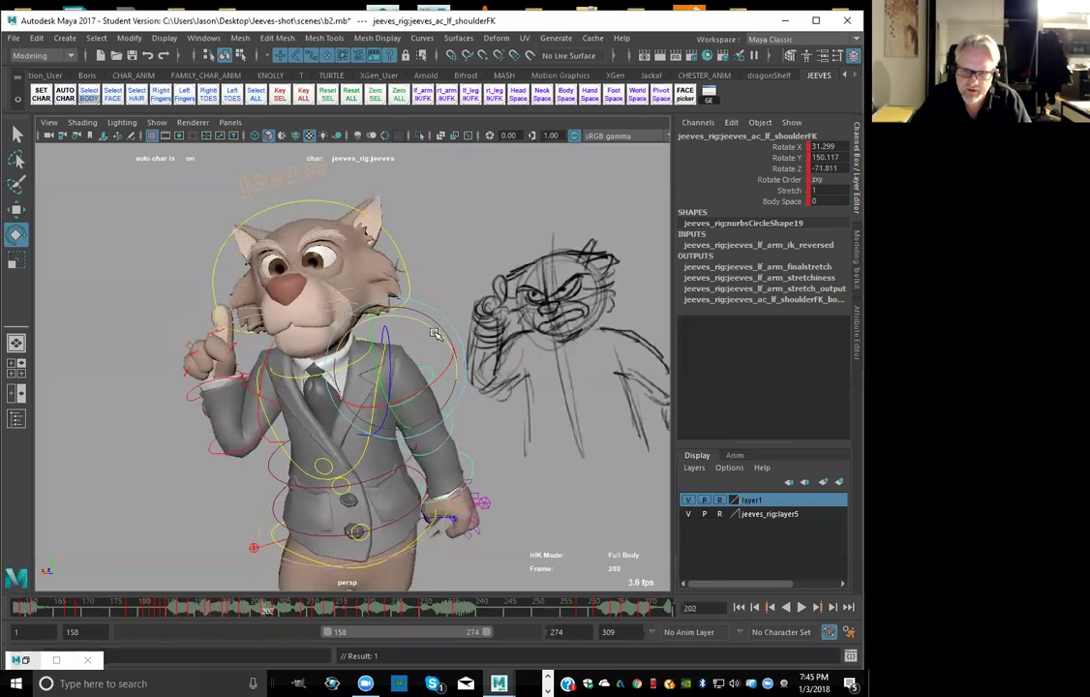
key(period)
key(period)
key(period)
key(period)
key(period)
key(period)
key(comma)
key(comma)
key(comma)
key(comma)
key(comma)
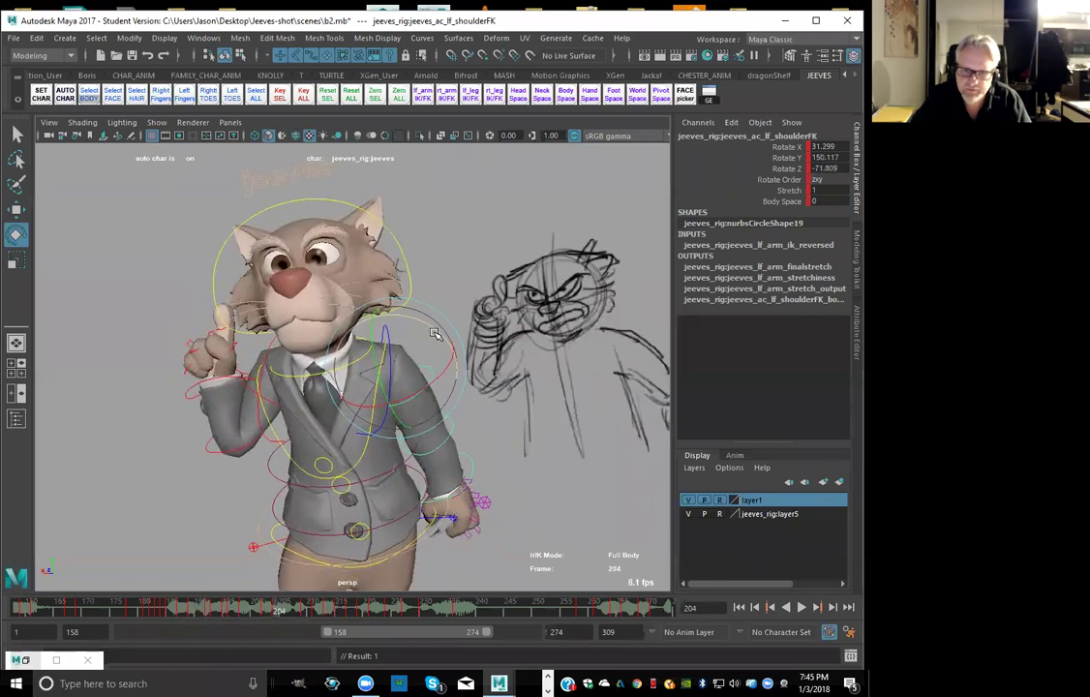
key(period)
key(period)
key(period)
key(period)
key(period)
key(period)
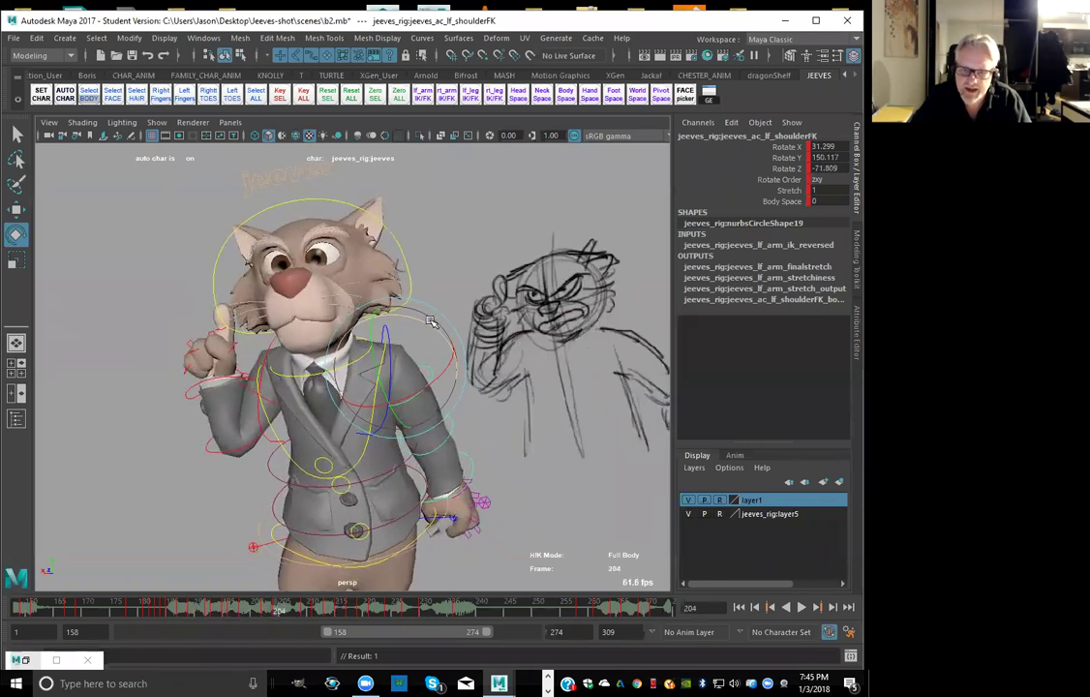
key(comma)
key(comma)
key(comma)
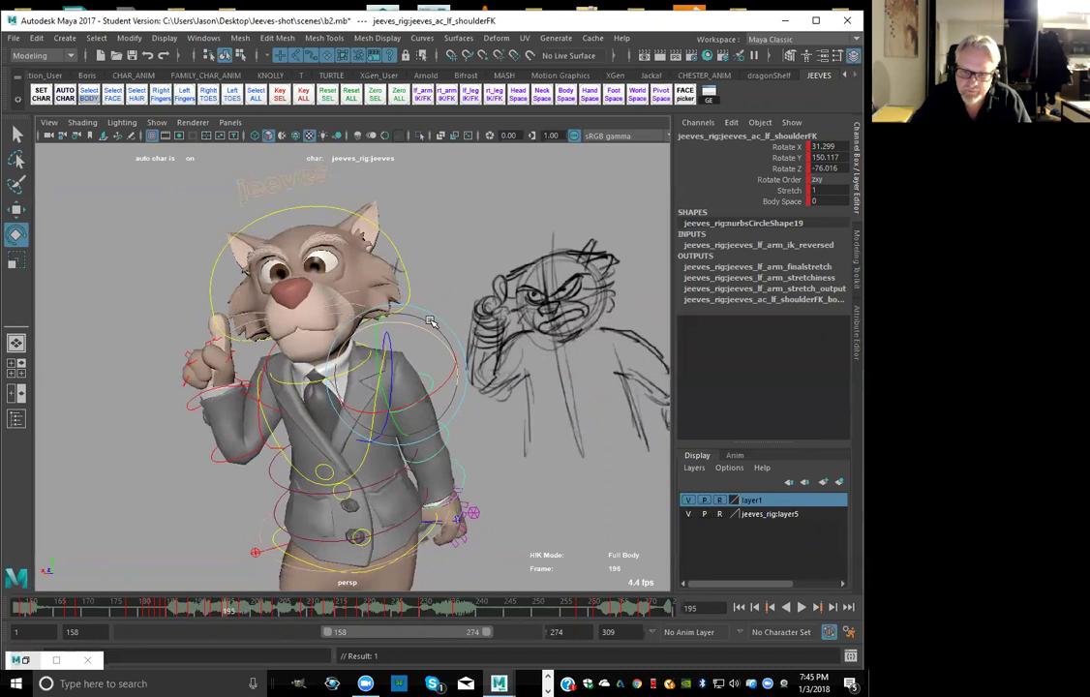
Rotate the left FK shoulder to Z -74.765 at frame 198 and adjust its rotation at the following key
key(period)
drag(426, 327, 428, 330)
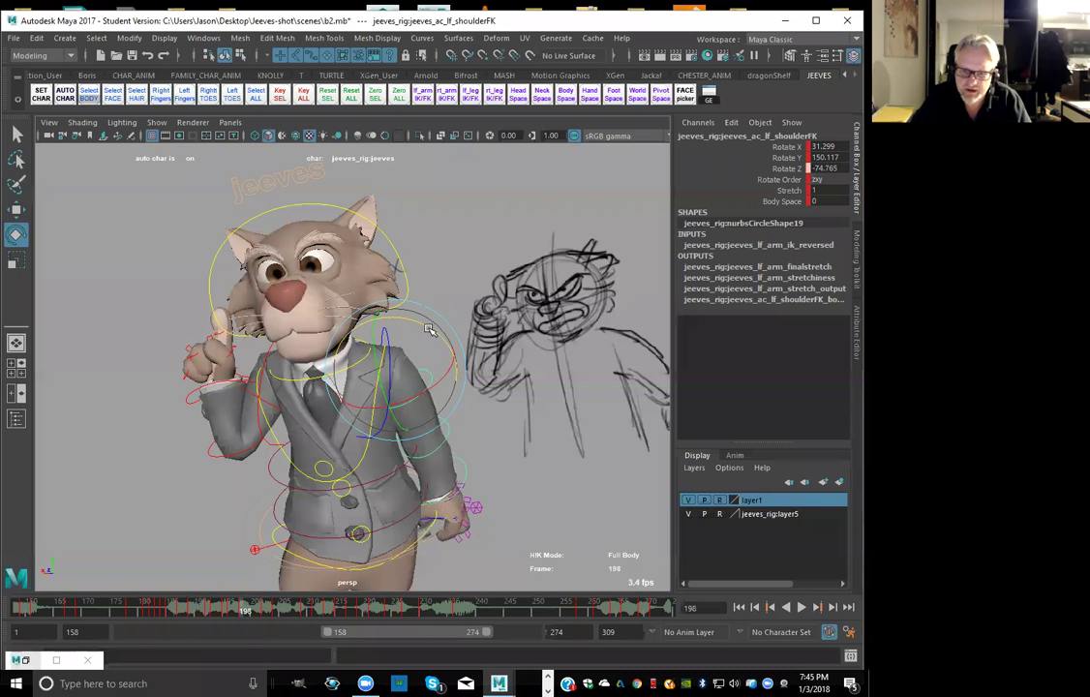
key(period)
drag(426, 330, 432, 330)
key(comma)
Rotate the left FK shoulder to Z -76.109 at frame 204 and Z -74.23 at frame 209
key(period)
key(period)
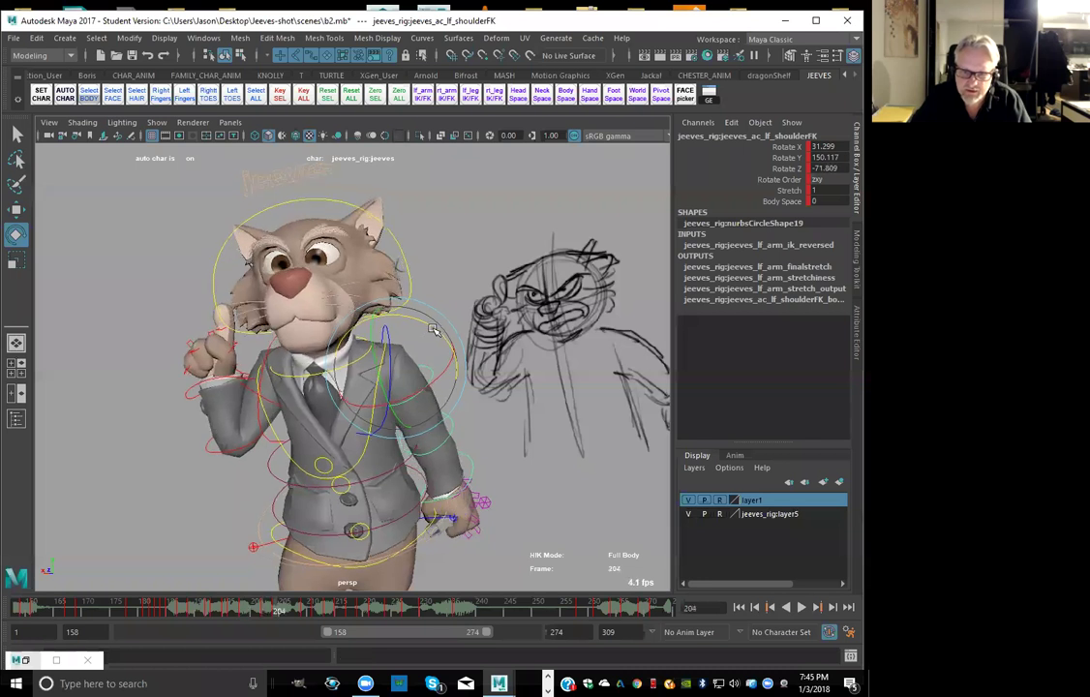
drag(432, 330, 436, 330)
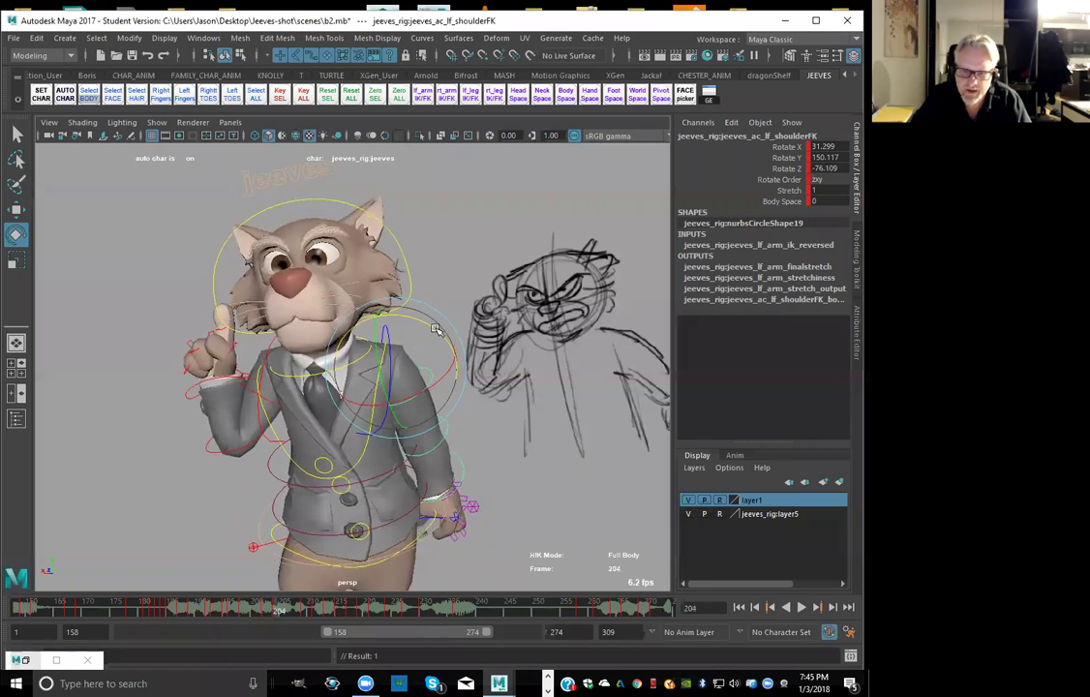
key(period)
drag(437, 330, 440, 331)
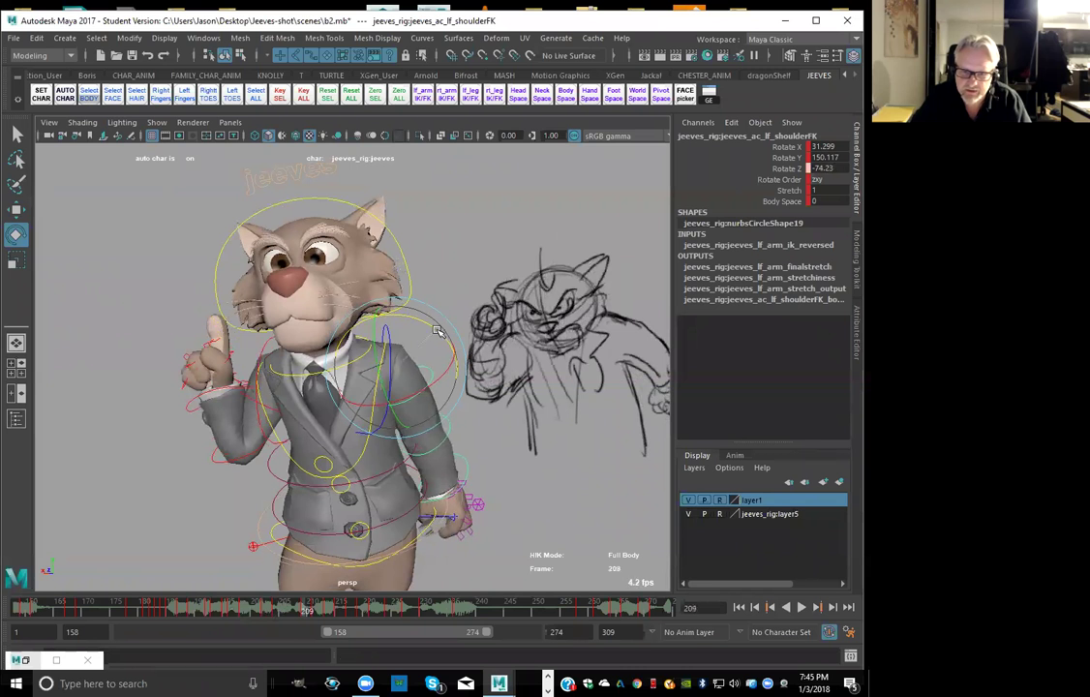
key(comma)
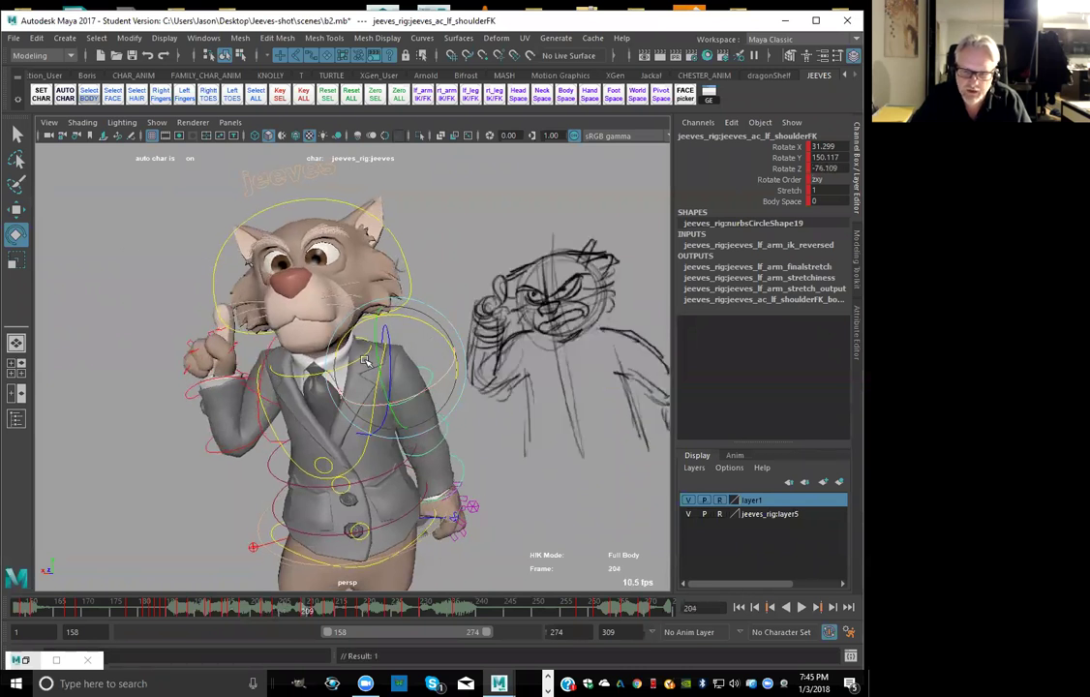
Check the arm on the keys up to frame 213 and rotate the left FK shoulder to Z -65.391 at frame 211
key(period)
key(period)
key(period)
key(period)
key(comma)
key(comma)
key(comma)
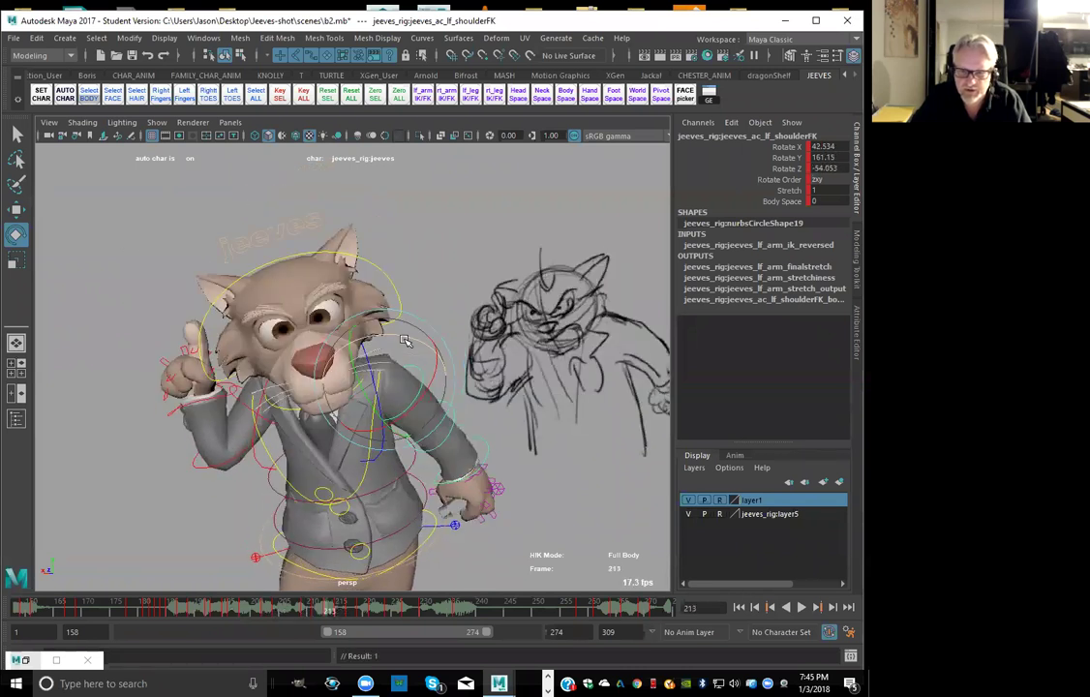
drag(423, 330, 424, 331)
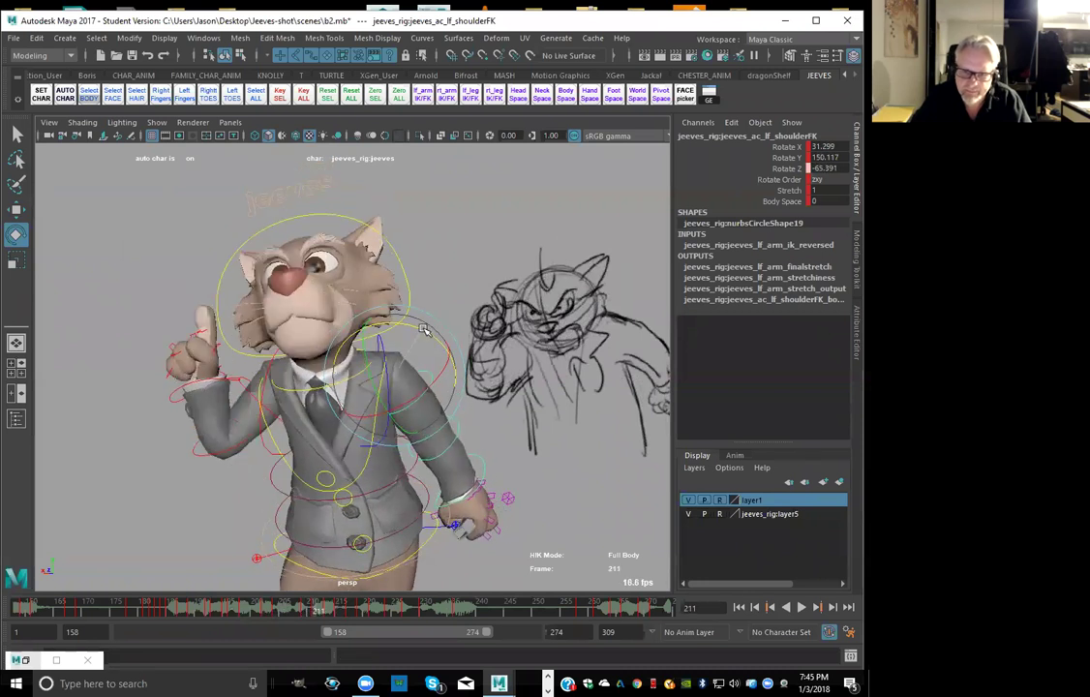
Step through the keys from frame 211 to 236 to examine the left arm during the lean and point poses
key(period)
key(period)
key(period)
key(period)
key(period)
key(period)
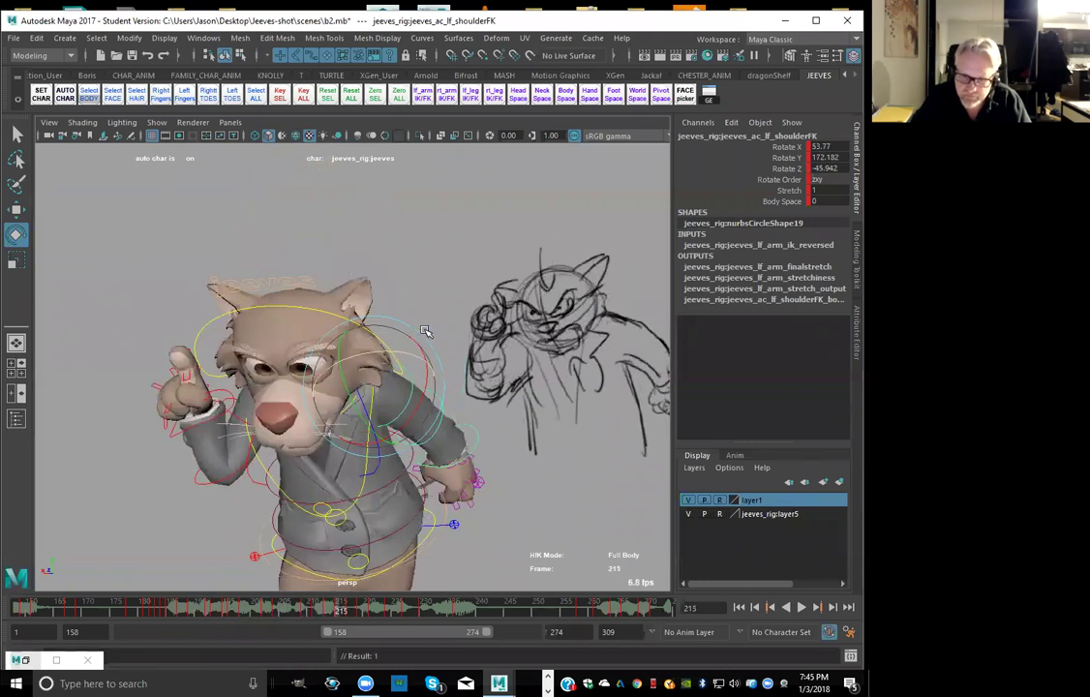
key(period)
key(period)
key(period)
key(period)
key(period)
key(period)
key(period)
key(period)
key(period)
key(period)
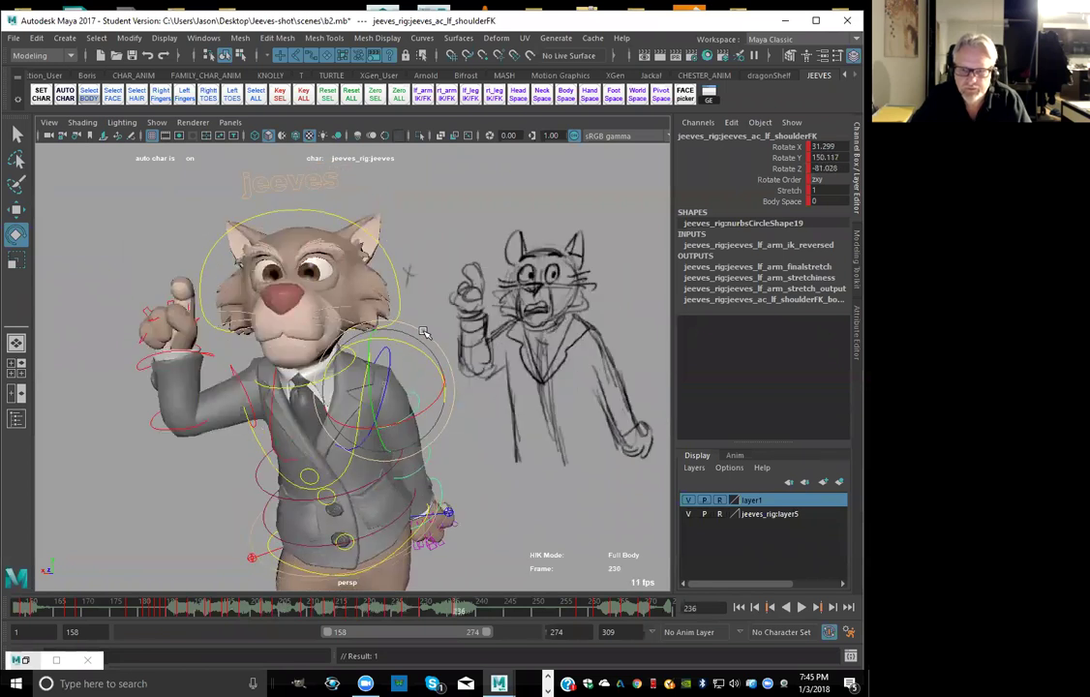
key(comma)
key(comma)
key(comma)
Rotate the left FK shoulder at frame 227 to X 28.456, Y 149.347, Z -76.971
drag(395, 603, 424, 608)
key(alt+comma)
key(alt+comma)
key(alt+comma)
key(alt+comma)
key(alt+comma)
key(period)
key(period)
key(comma)
drag(424, 356, 428, 358)
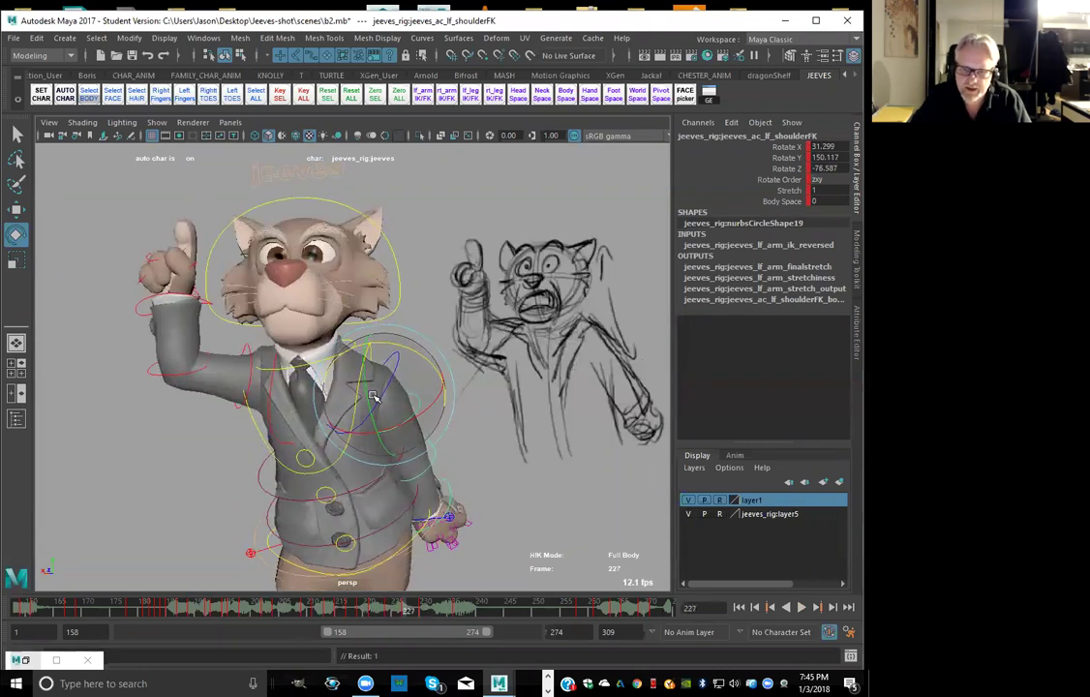
drag(366, 397, 415, 369)
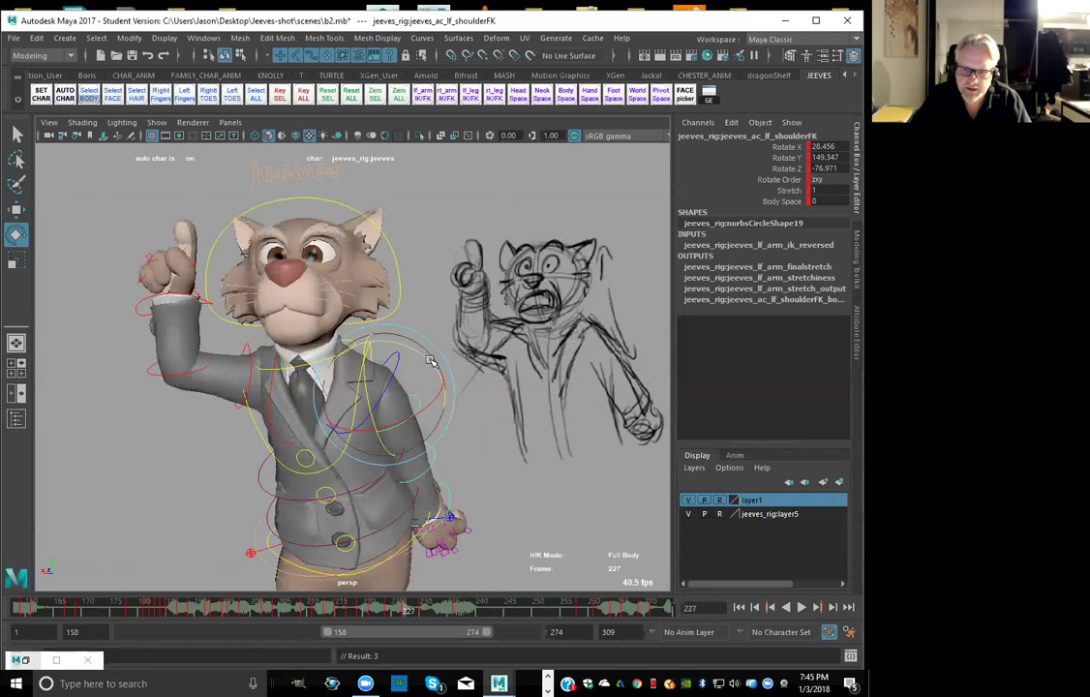
Refine the left FK shoulder at frame 227 to Z -79.746 and compare it with the neighbouring keys
key(comma)
key(comma)
key(period)
key(period)
key(period)
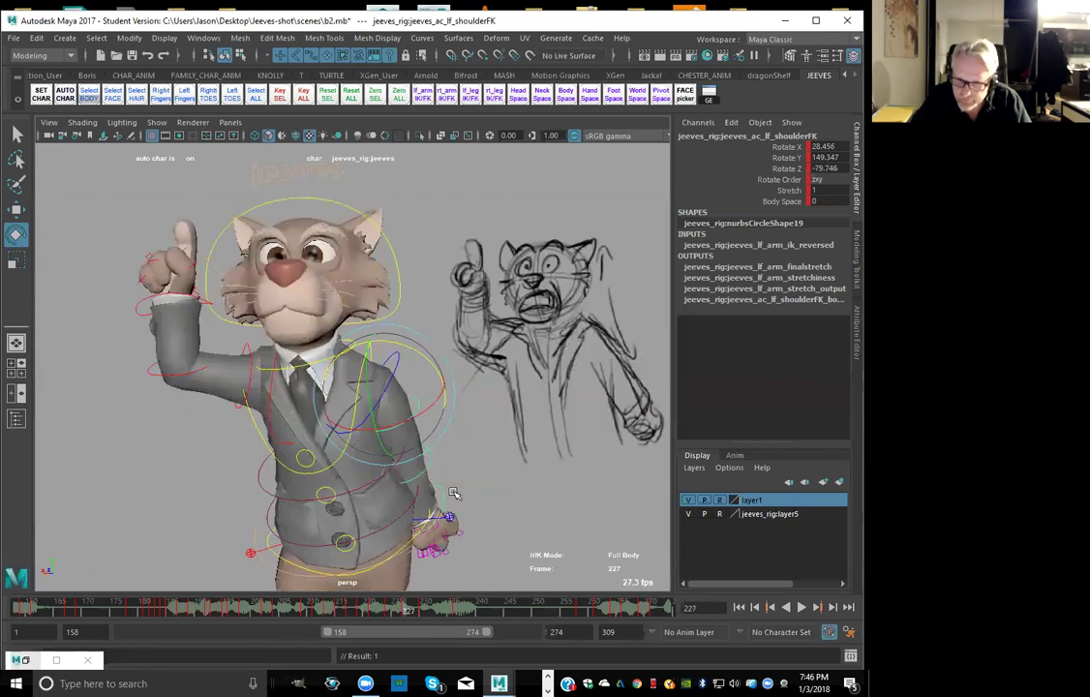
key(comma)
Rotate the left FK shoulder at frame 230 to X 28.201, Y 149.43, Z -79.271 and check the adjacent keys
key(period)
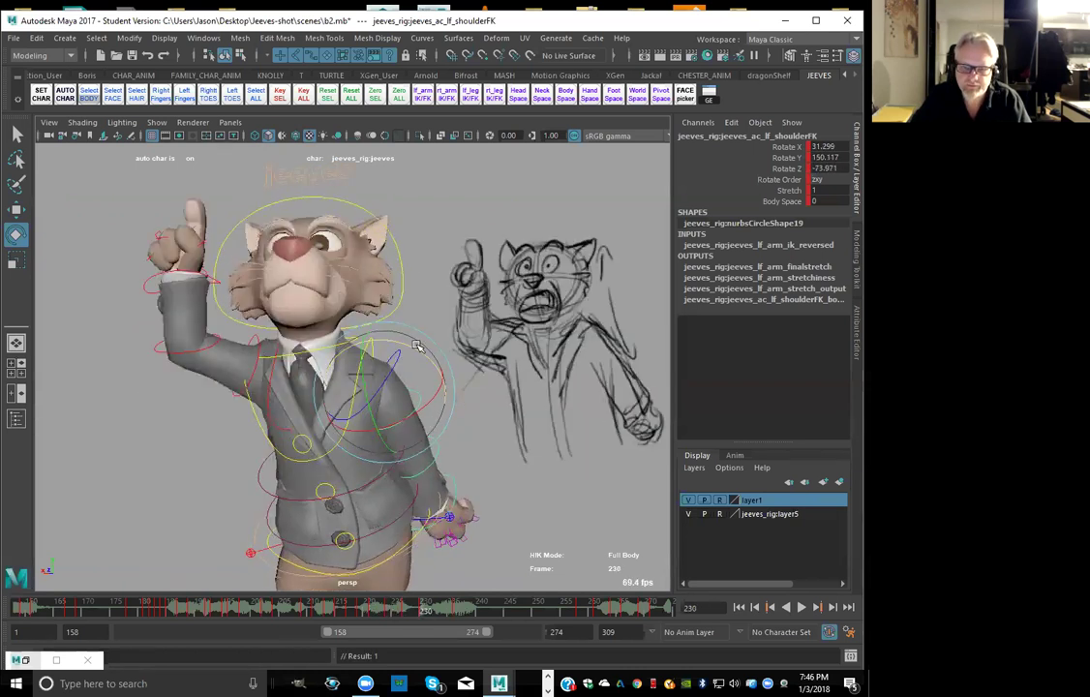
drag(372, 380, 367, 377)
key(comma)
key(period)
key(period)
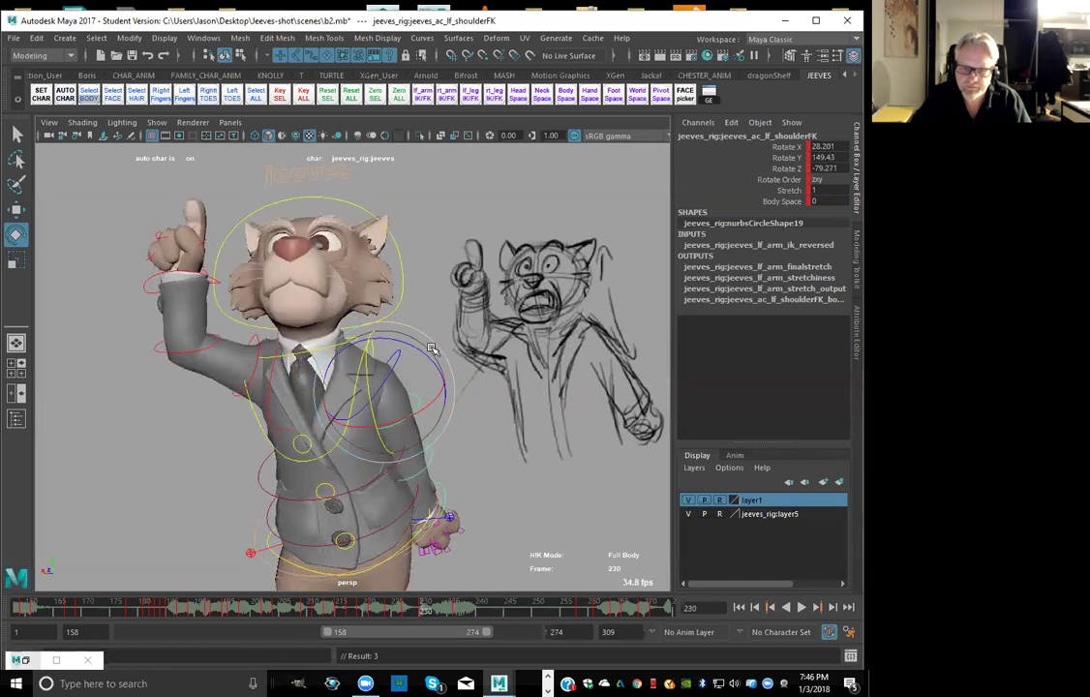
Scrub ahead to frame 265, clear the selection and play back the shot to review the arm motion
key(period)
mouse_move(332, 616)
mouse_down()
mouse_move(433, 596)
mouse_move(476, 605)
mouse_move(616, 590)
mouse_up()
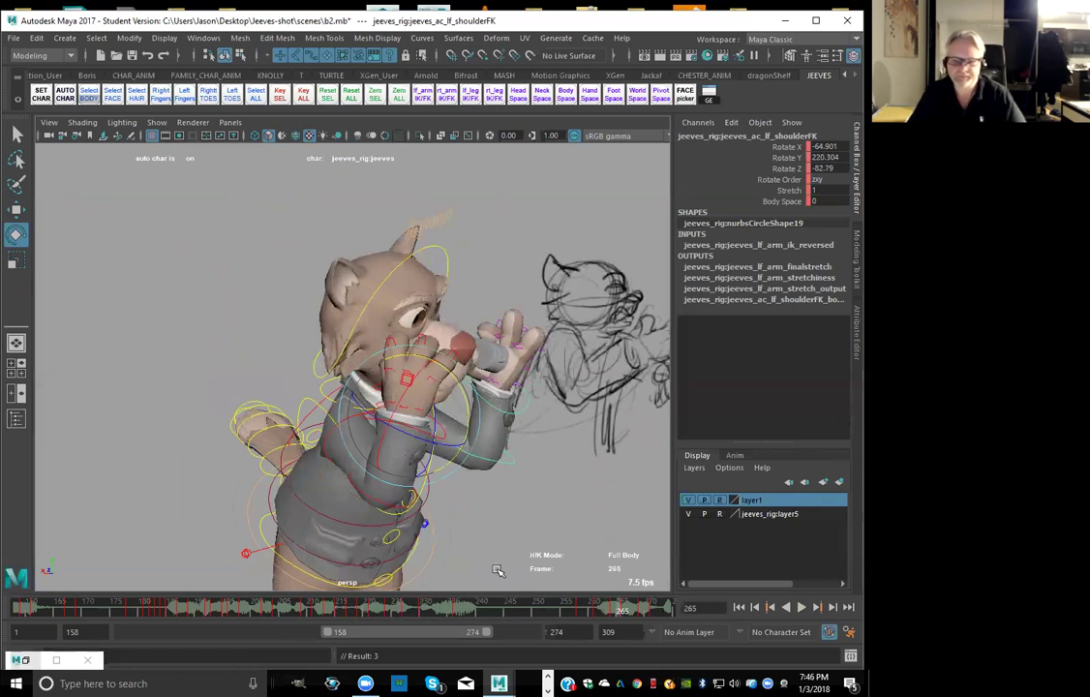
click(462, 543)
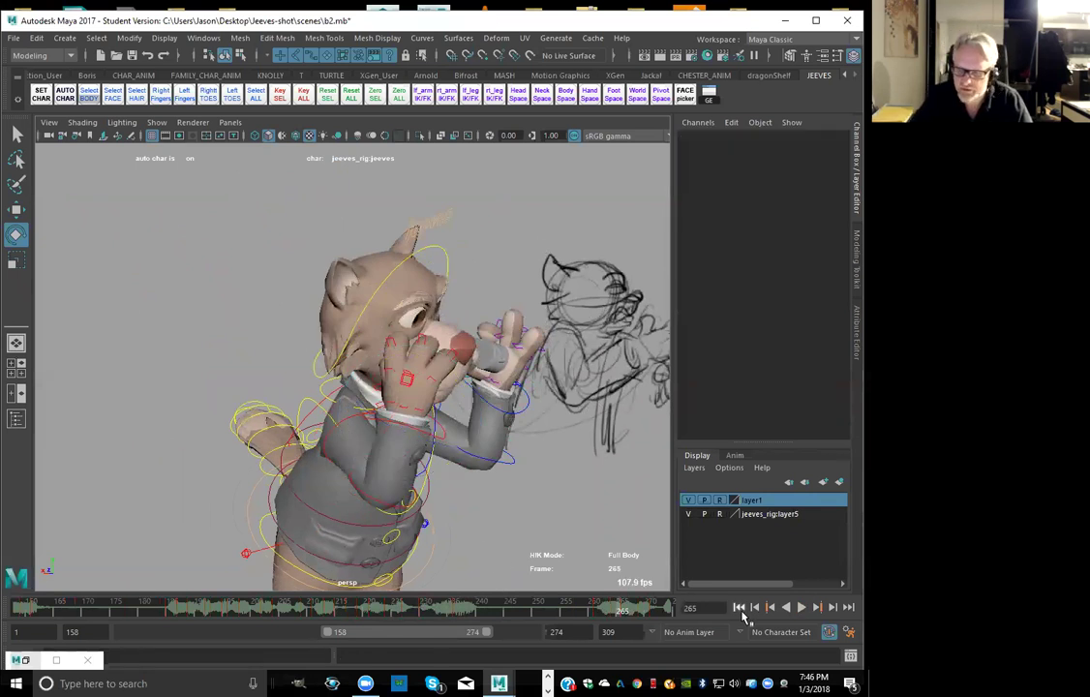
click(801, 607)
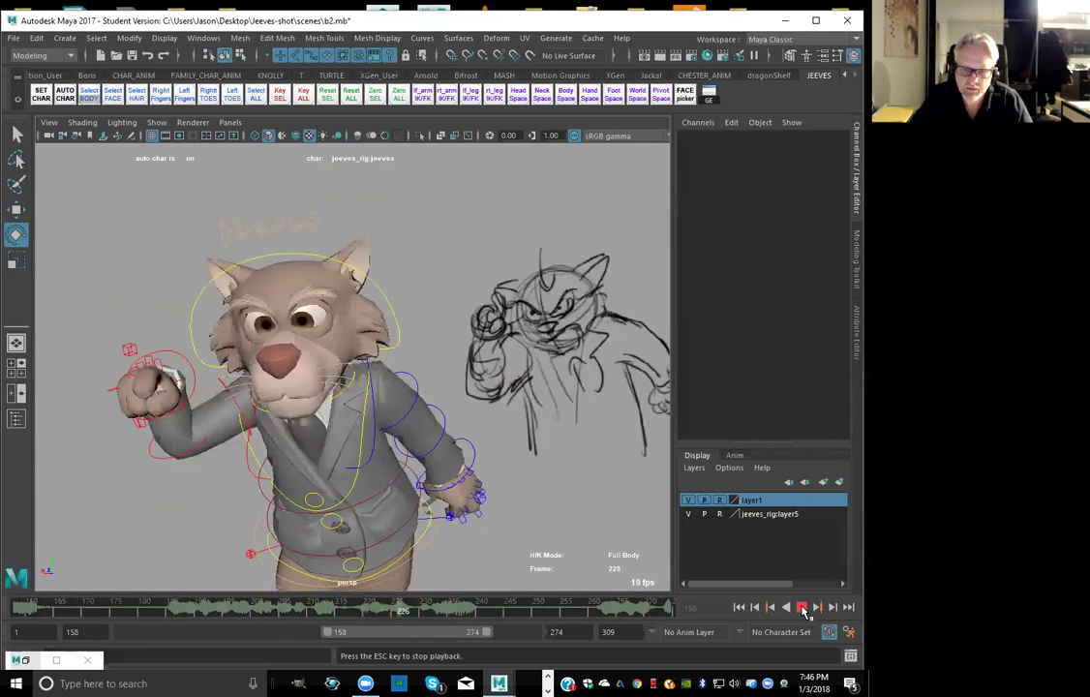
click(213, 610)
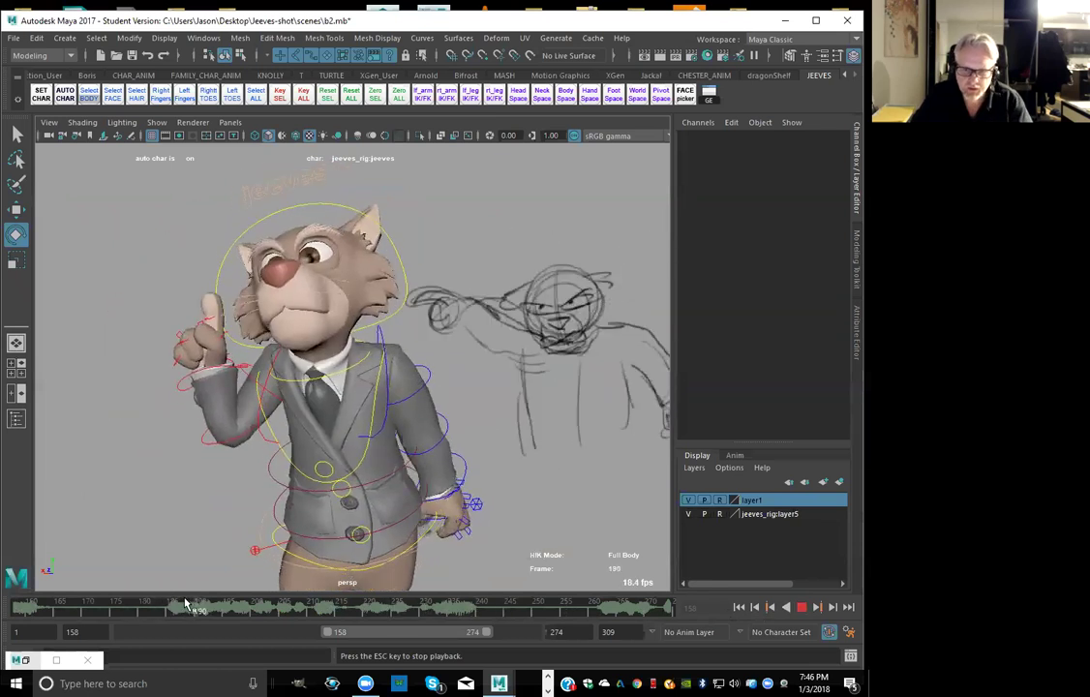
click(798, 608)
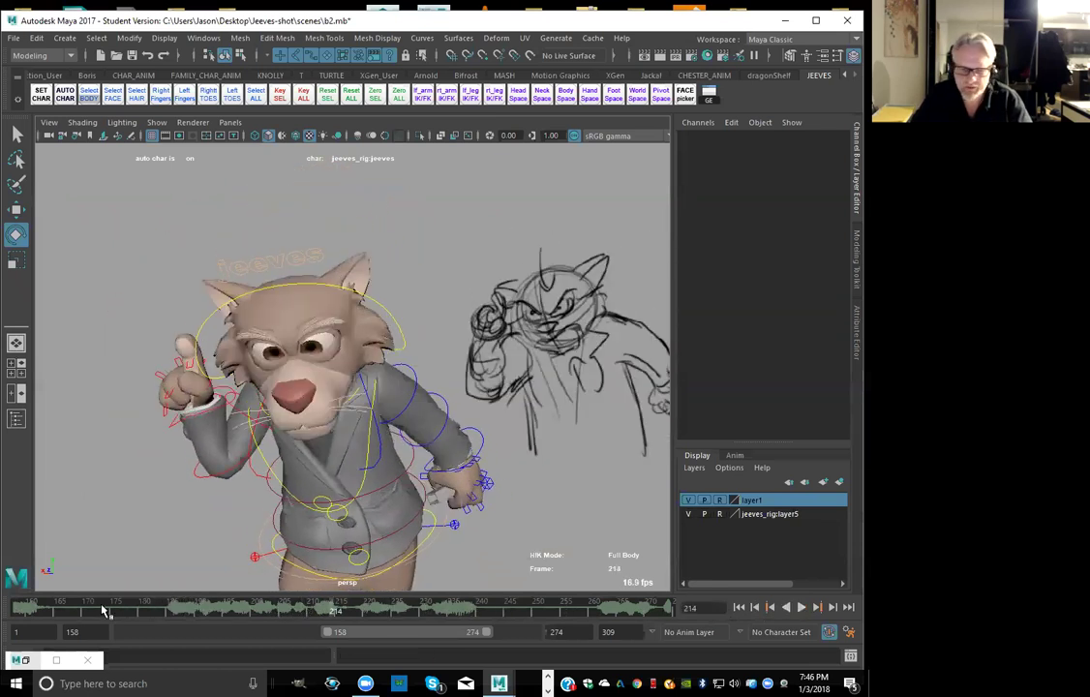
Select the left FK shoulder control, rotate and key it around frame 189, and check the arm up to frame 192
click(138, 607)
click(444, 388)
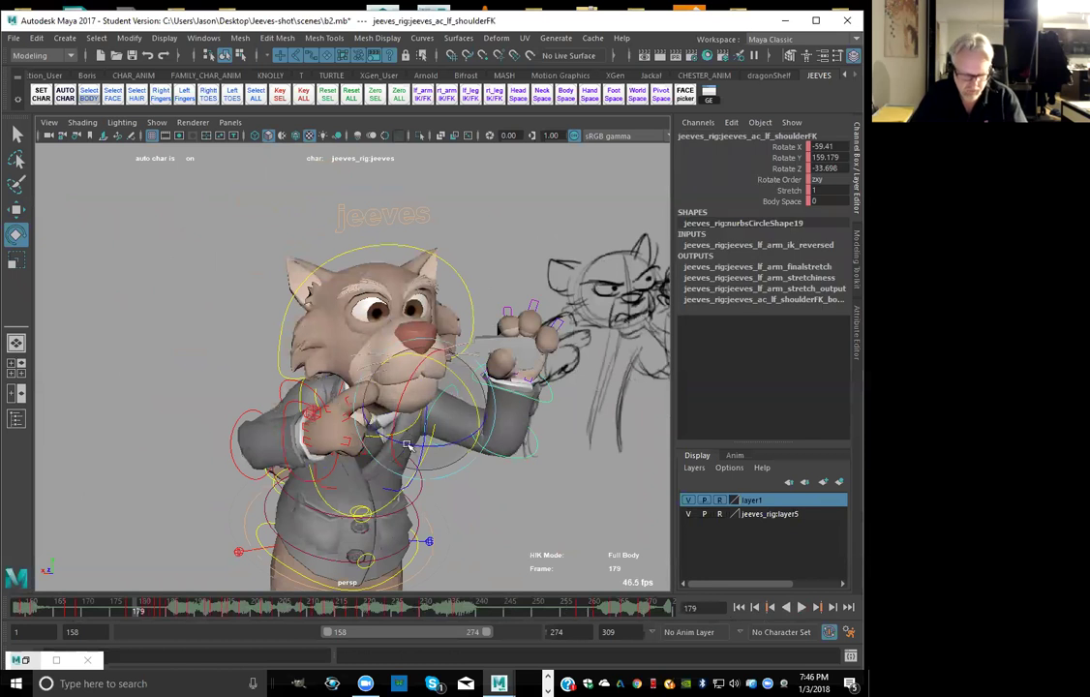
key(alt+period)
key(alt+period)
key(alt+period)
key(alt+period)
key(alt+period)
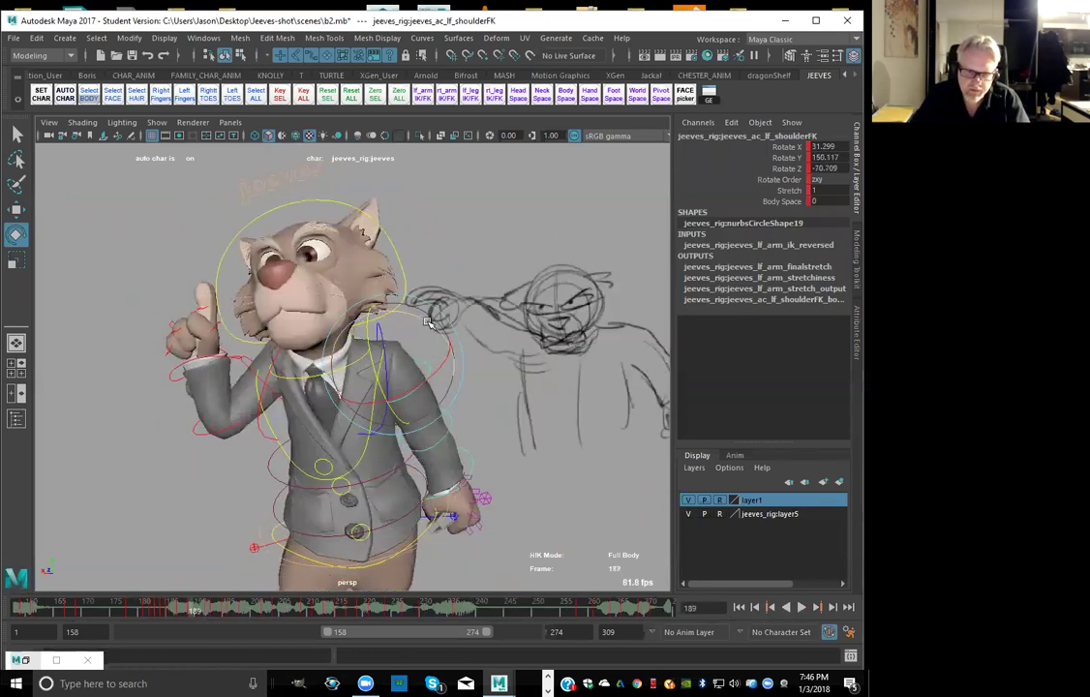
drag(429, 323, 435, 331)
key(s)
drag(432, 378, 430, 378)
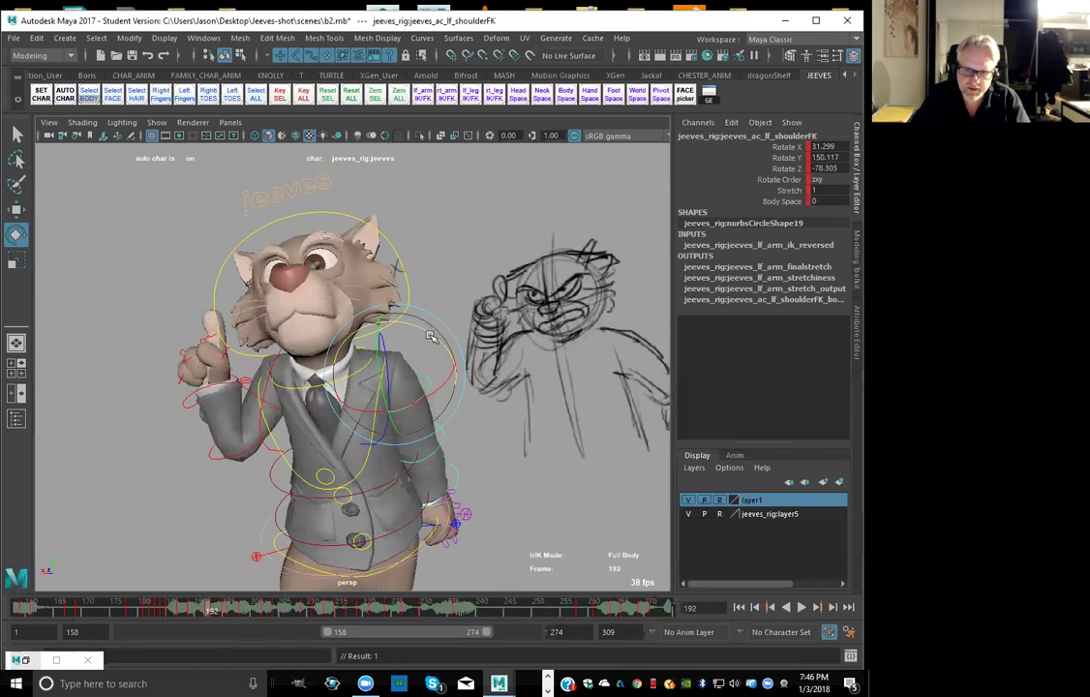
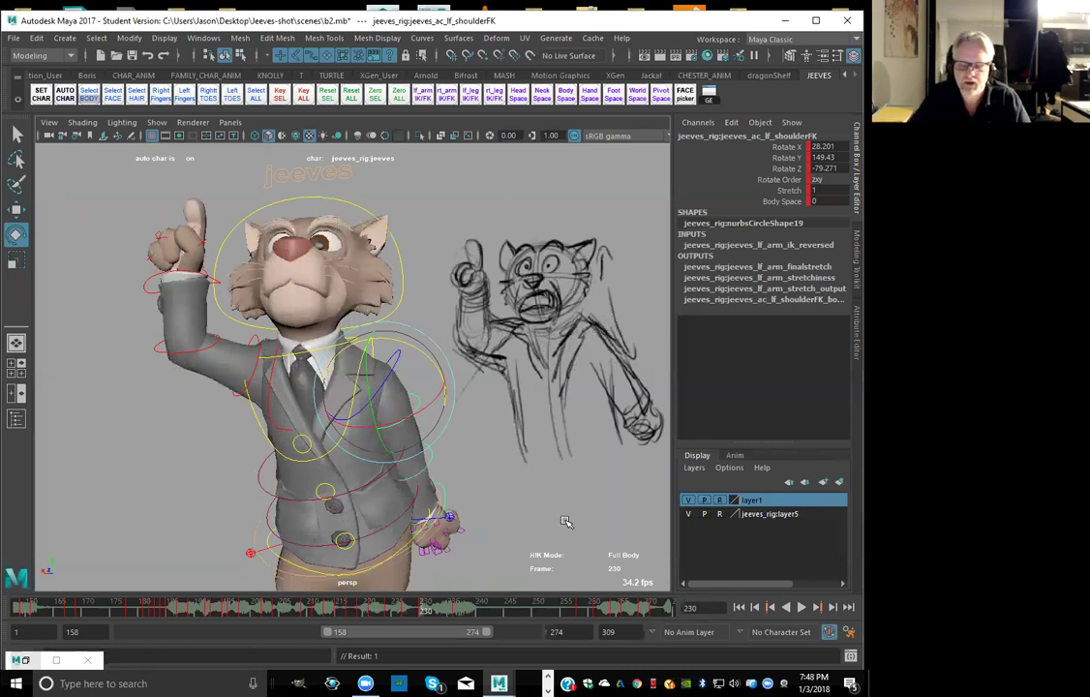
Play the animation from frame 158 to review the revised left arm movement
click(740, 607)
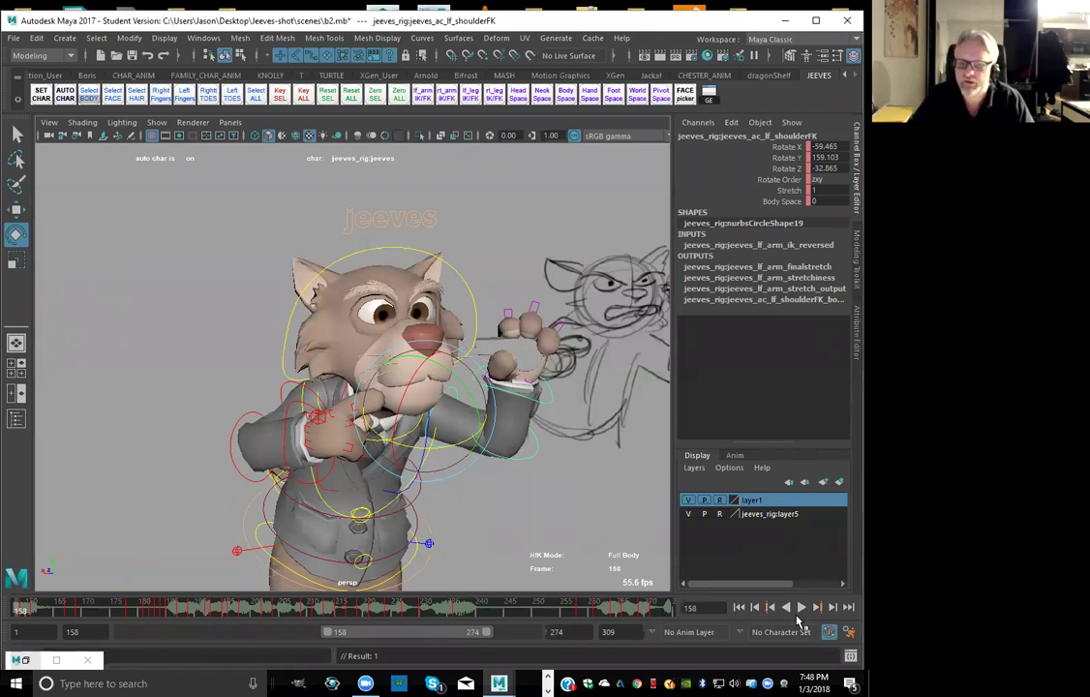
click(803, 607)
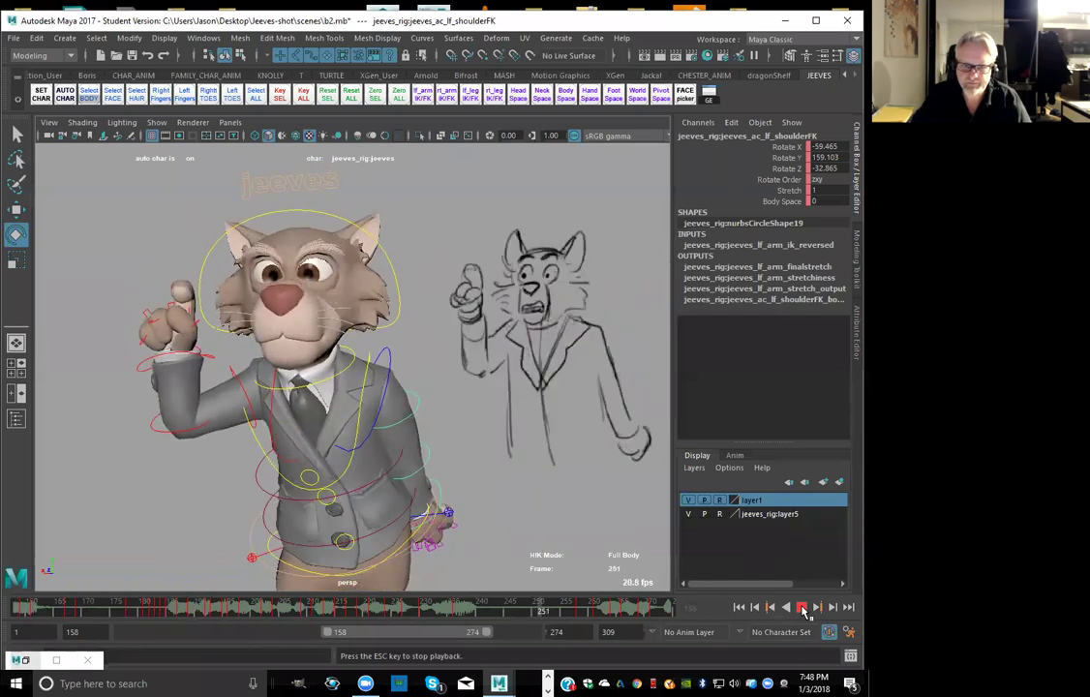
click(803, 607)
Shift the timeline's playback range to frames 193 to 309 and scrub to the outstretched arm pose at frame 261
drag(469, 608, 549, 611)
drag(360, 635, 389, 635)
mouse_move(274, 608)
mouse_down()
mouse_move(492, 609)
mouse_move(452, 613)
mouse_move(451, 637)
mouse_up()
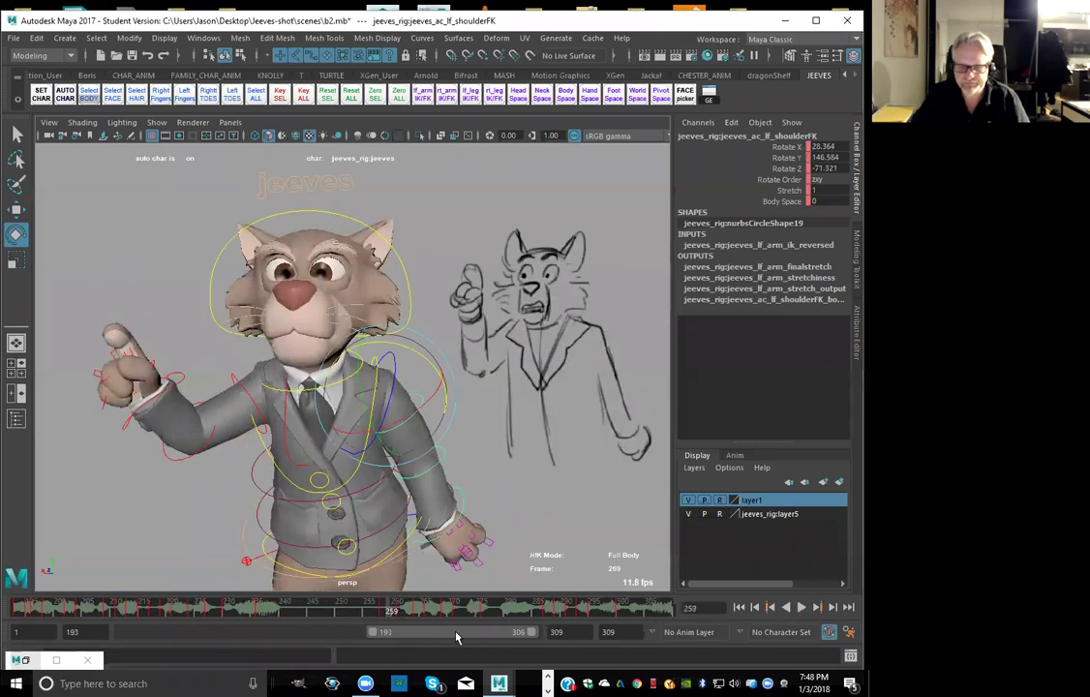
drag(393, 612, 416, 614)
click(376, 612)
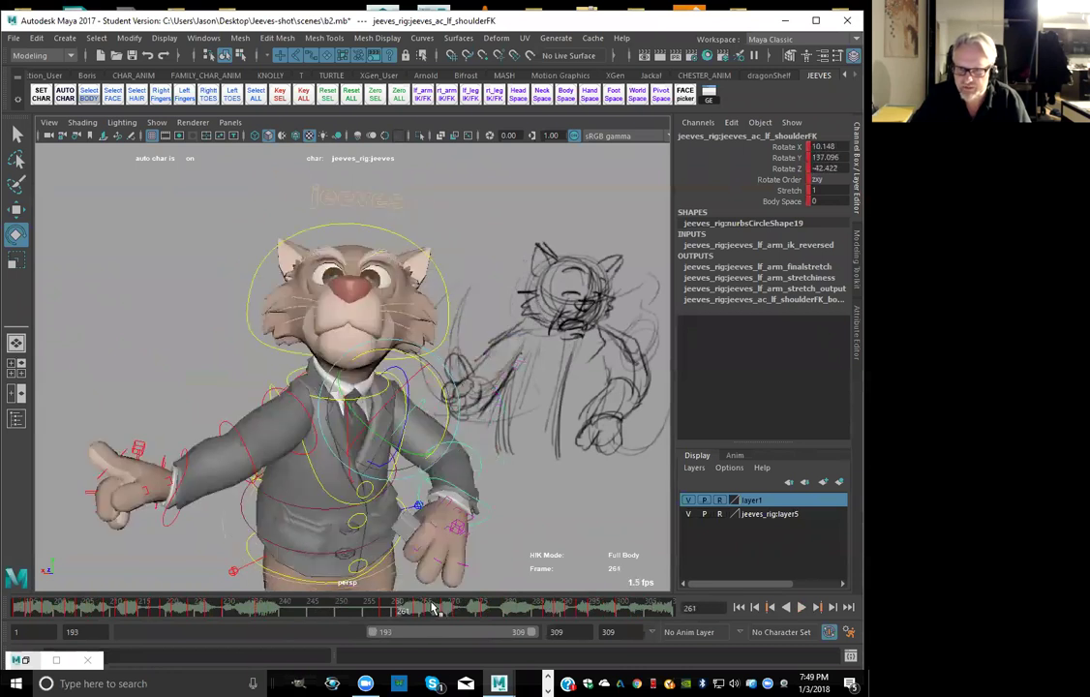
key(comma)
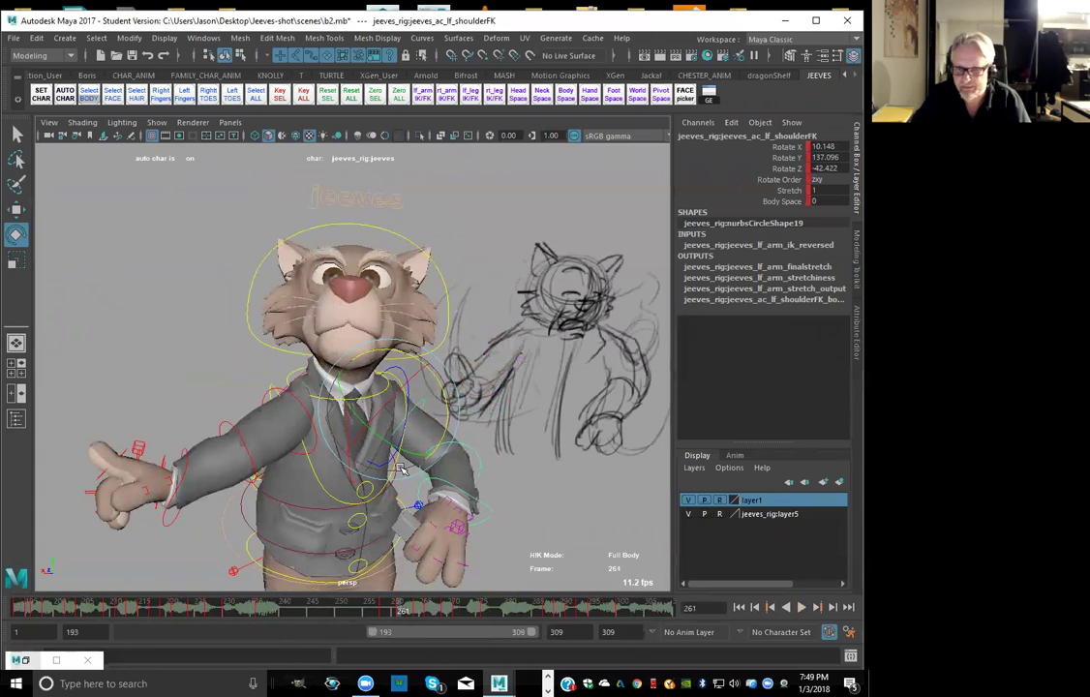
Step through the key poses up to frame 295 and back to frame 276 to review the blocking
key(period)
key(period)
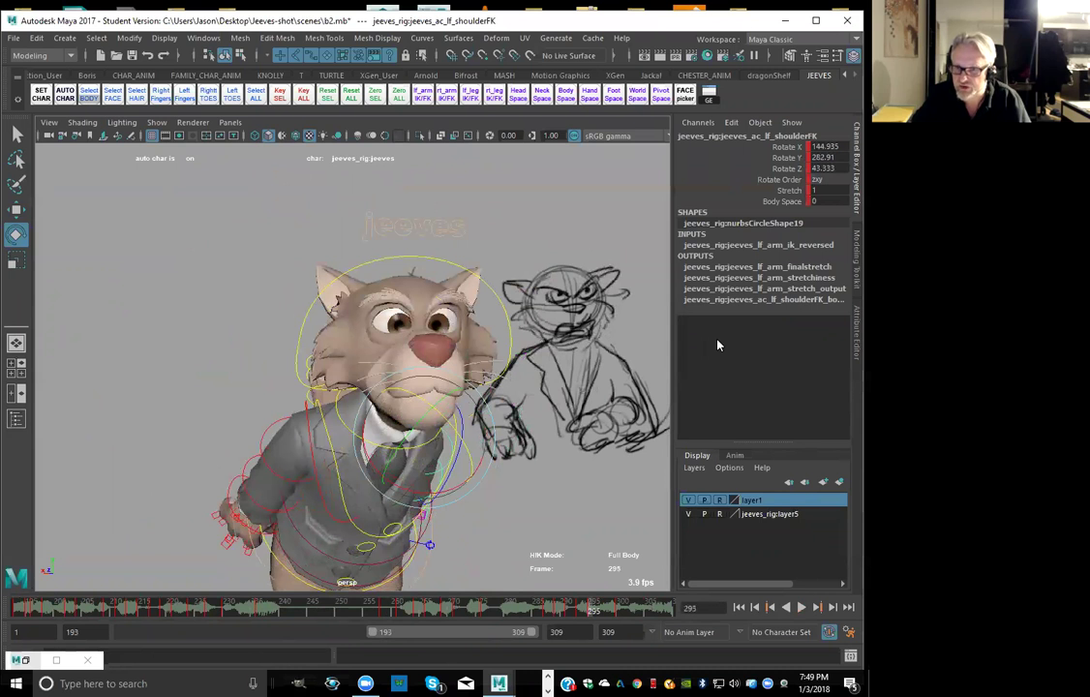
drag(569, 620, 566, 617)
key(comma)
key(comma)
key(comma)
key(comma)
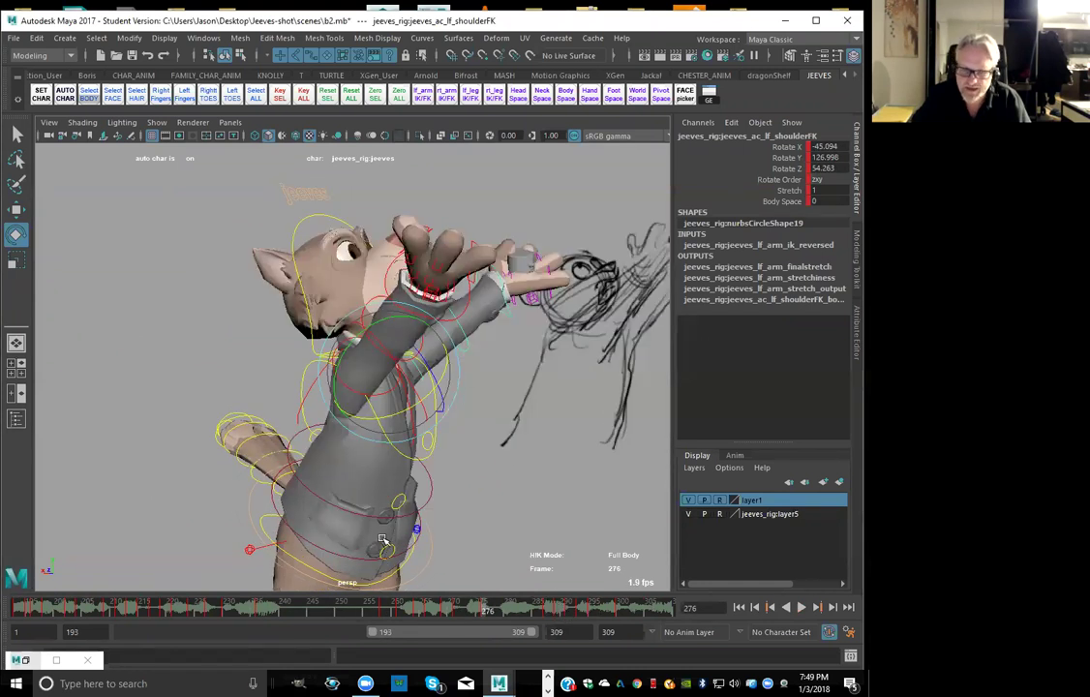
Play back the shot and compare the raised arm pose at frame 258 with the outstretched arm pose at frame 261
key(alt+v)
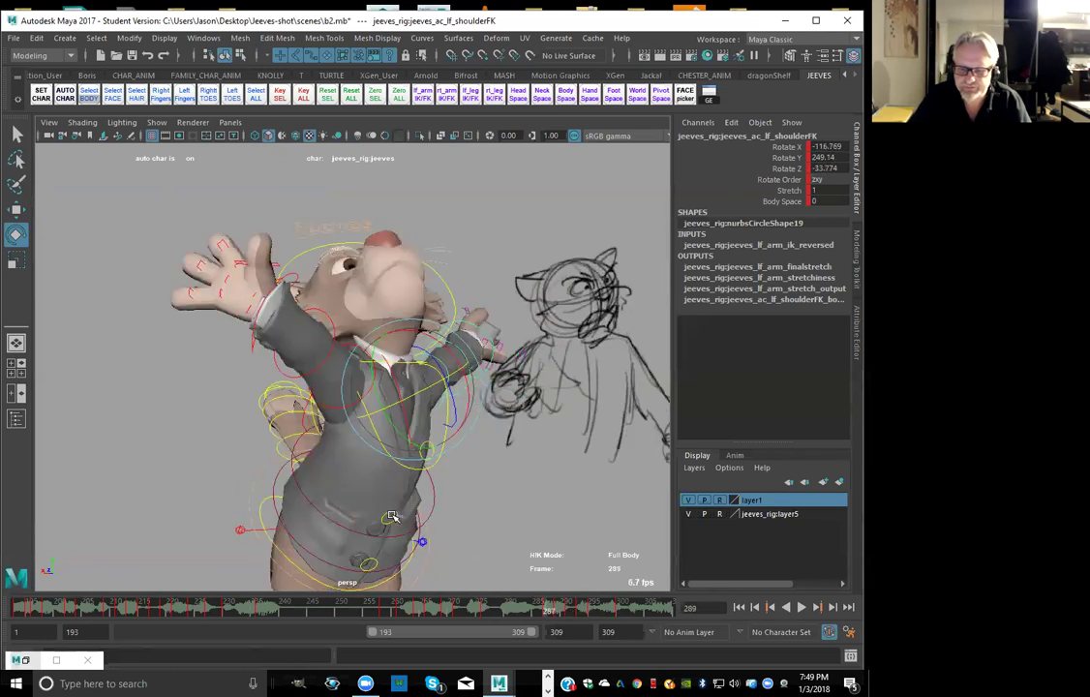
mouse_move(368, 617)
mouse_down()
mouse_move(416, 609)
mouse_move(382, 609)
mouse_move(400, 620)
mouse_move(411, 601)
mouse_up()
key(comma)
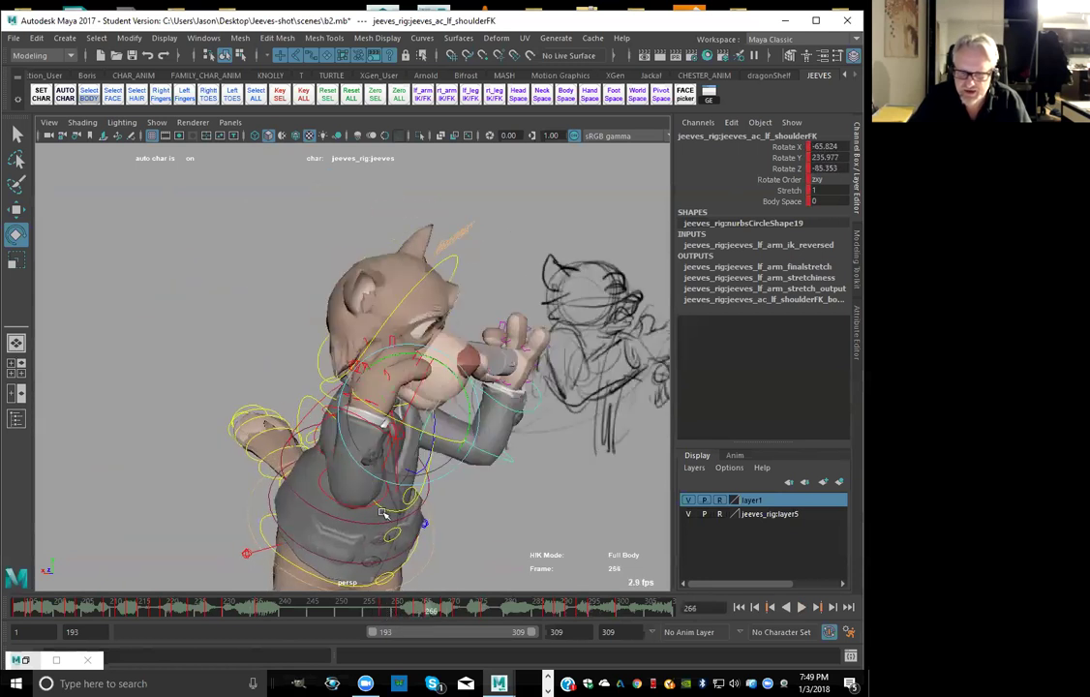
key(period)
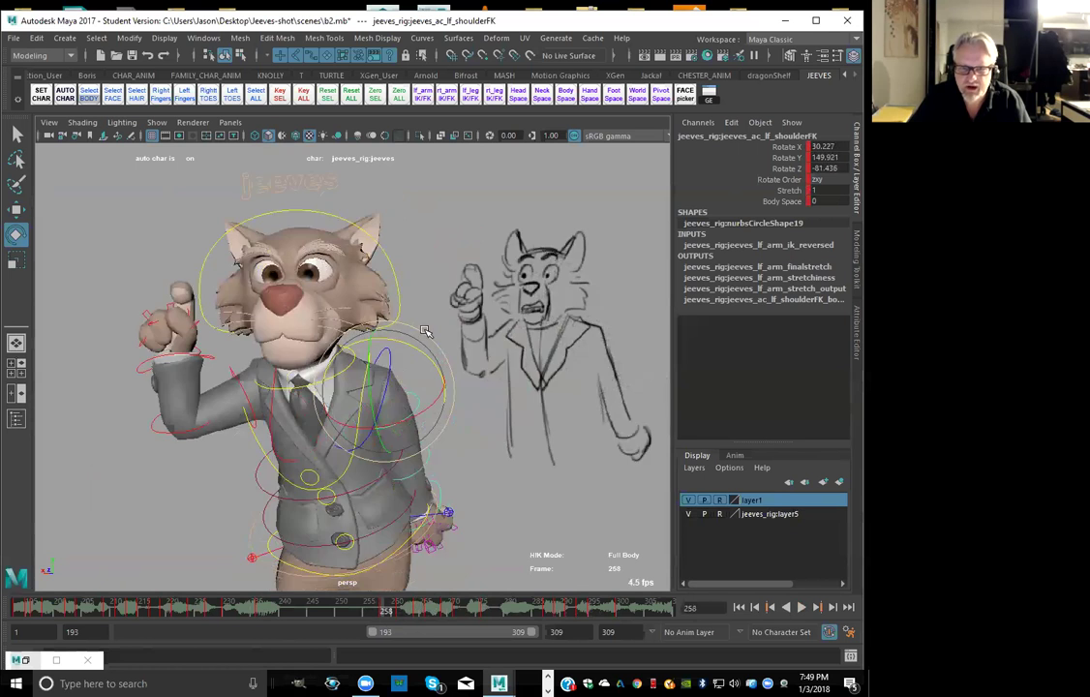
key(.)
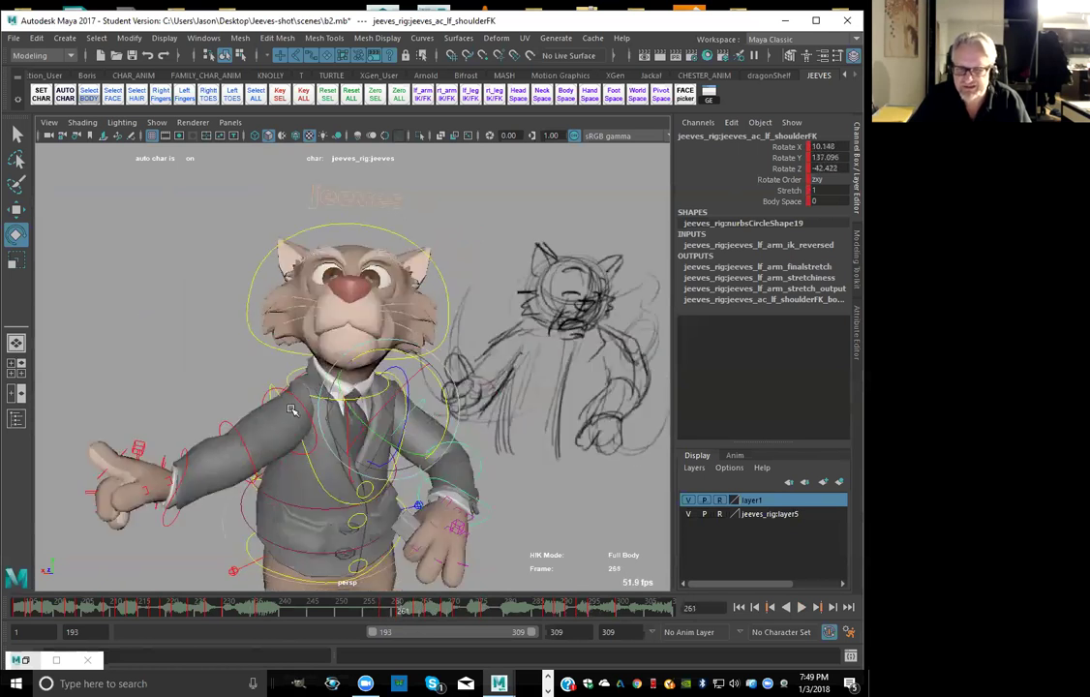
key(comma)
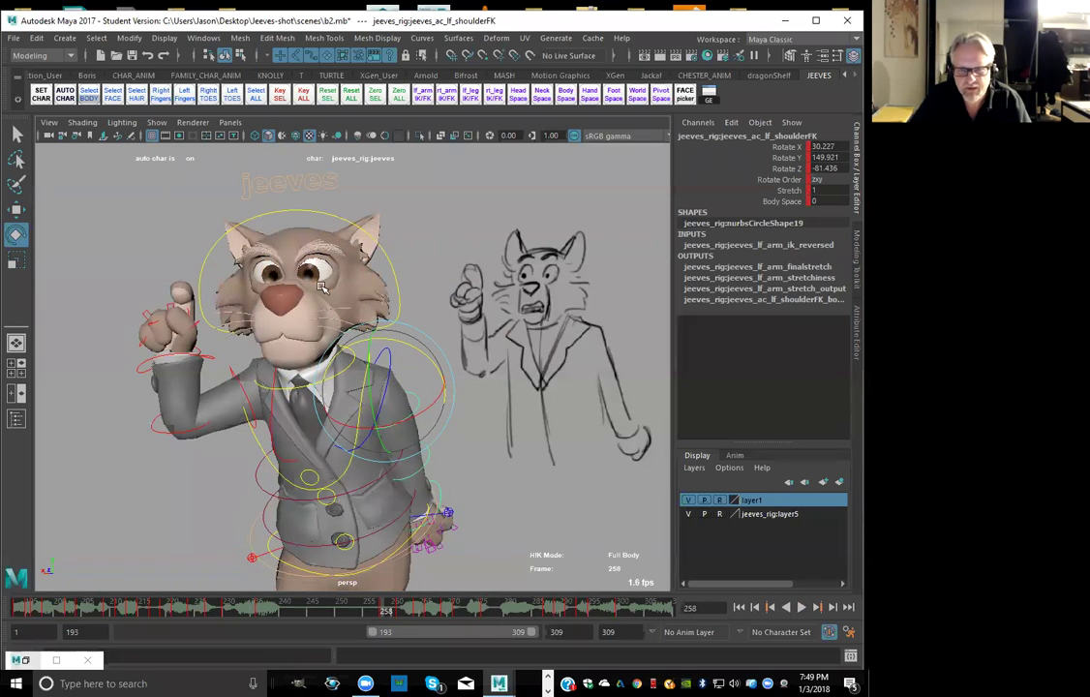
Play the shot again and step through the poses from frame 258 to 268, ending on frame 261
key(alt+v)
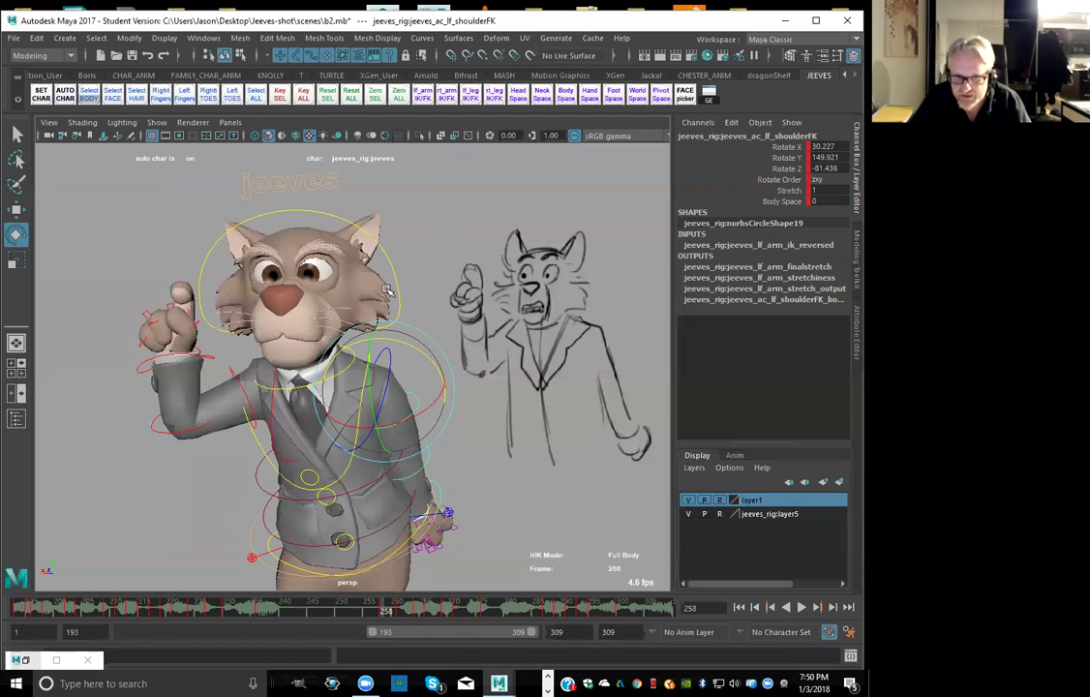
key(comma)
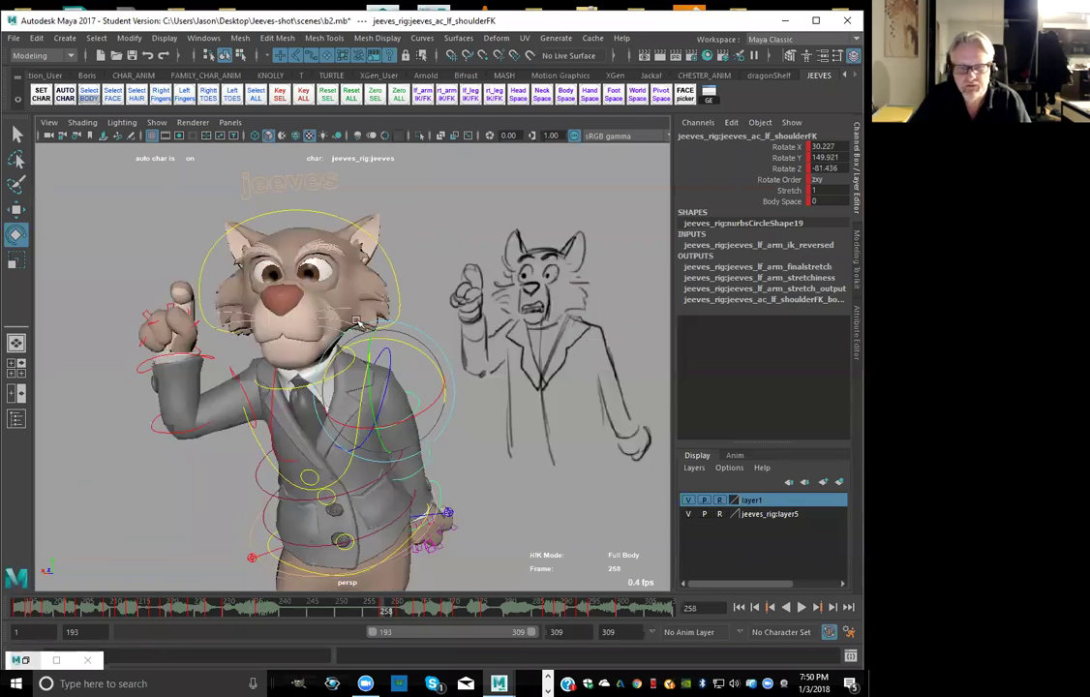
key(period)
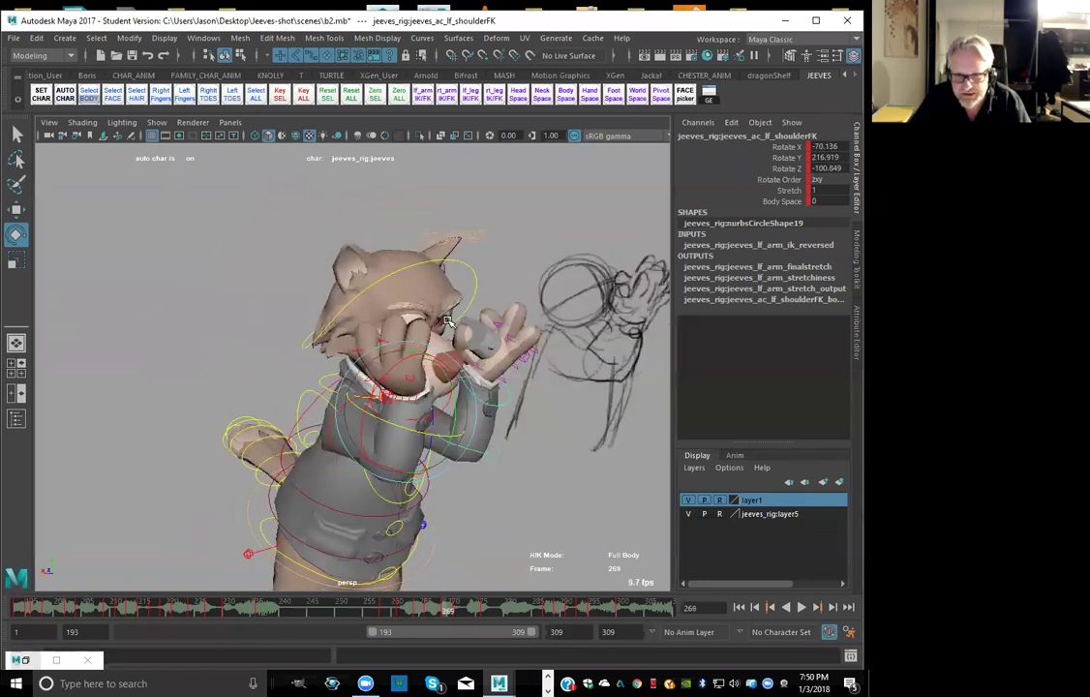
key(comma)
key(comma)
key(comma)
key(comma)
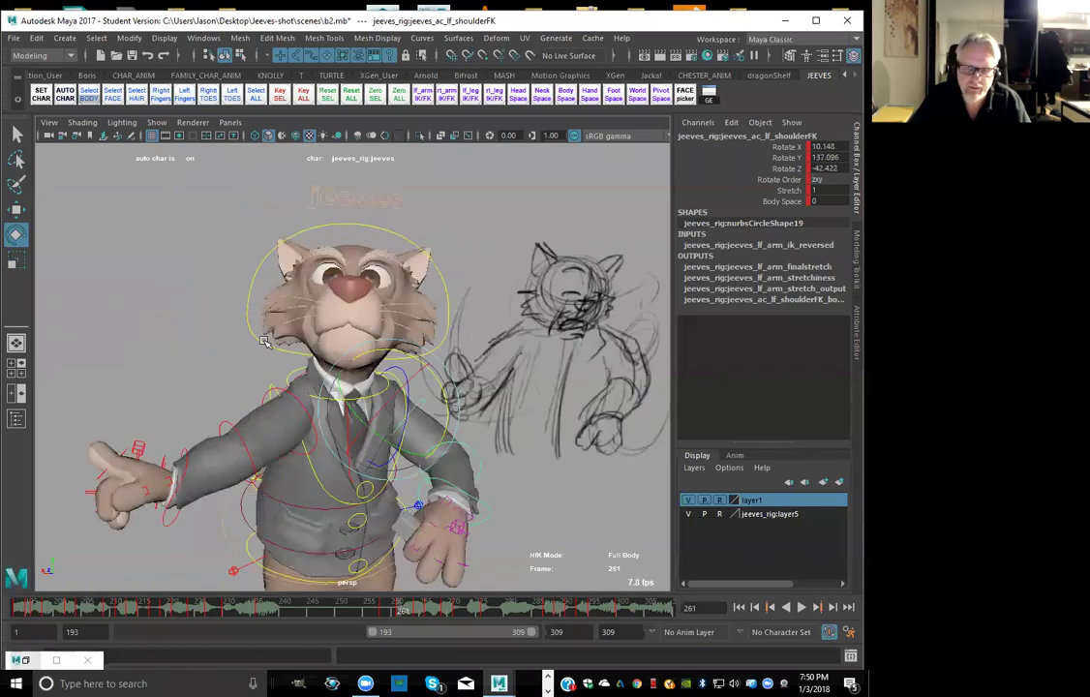
Rotate the head control at frame 261 to about X 6.3, Y 137, Z -6.1, key the rotation and compare neighbouring poses
click(264, 341)
key(comma)
key(period)
drag(346, 336, 312, 361)
key(shift+e)
key(comma)
key(period)
key(period)
key(period)
key(period)
key(comma)
key(comma)
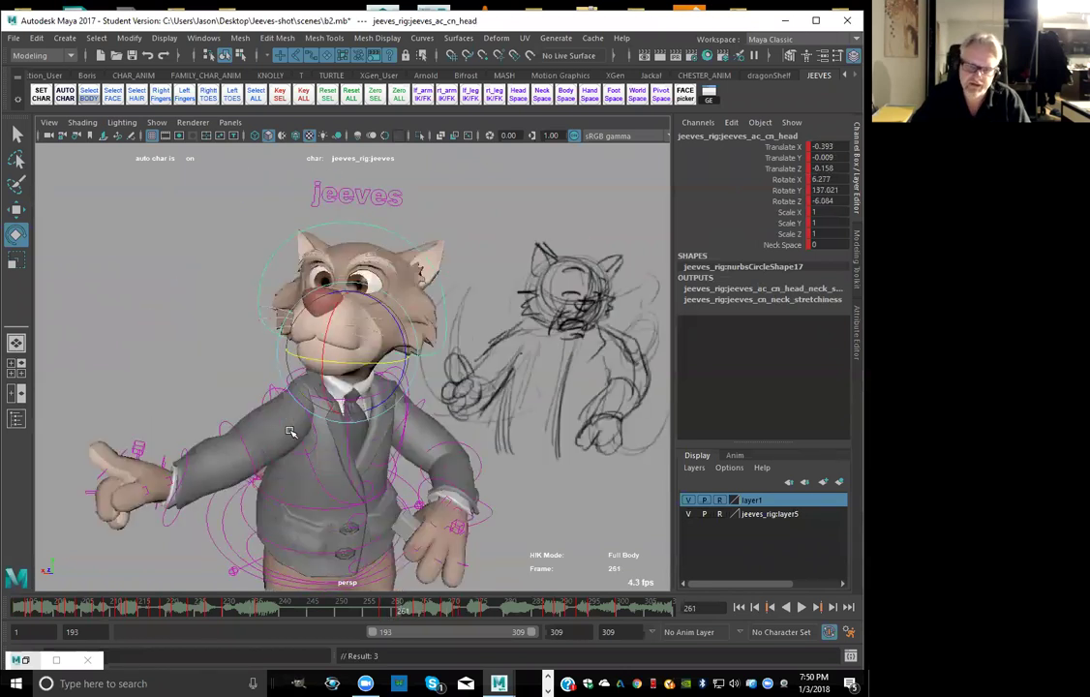
Rotate the chest control at frame 261 to about X 16.3, Y -8.1, Z 3.6 and key its rotation
click(318, 481)
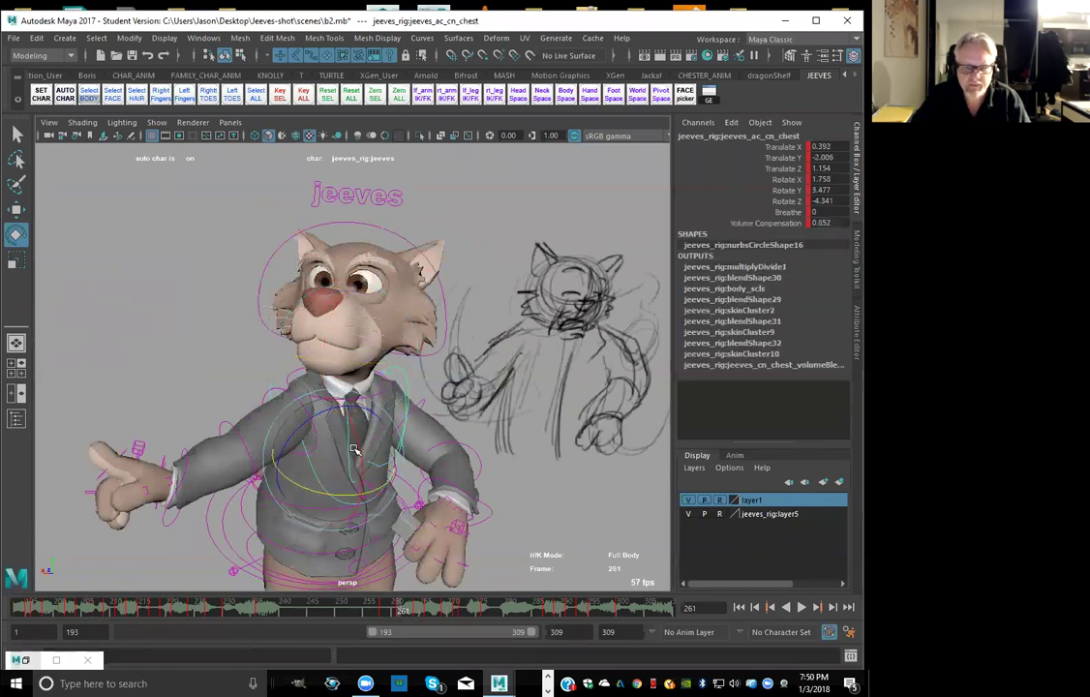
mouse_move(310, 435)
mouse_down()
mouse_move(356, 472)
mouse_move(307, 465)
mouse_up()
key(shift+e)
key(shift+e)
key(comma)
key(comma)
key(period)
key(period)
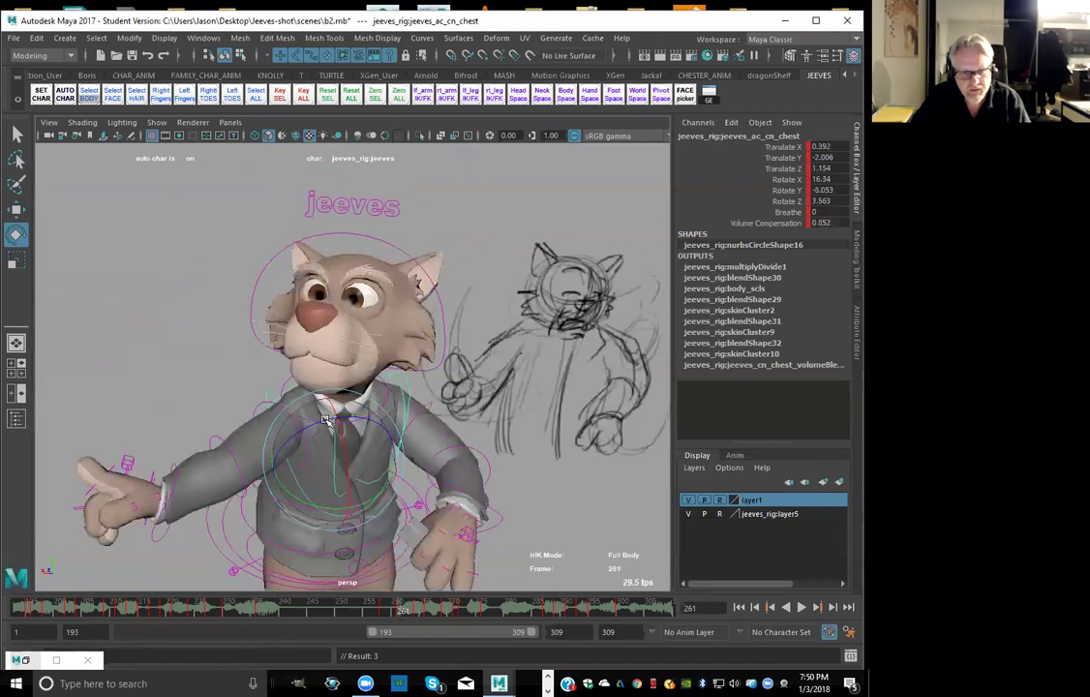
Refine the chest rotation at frame 261, key it and check the transition into the following poses
drag(318, 424, 307, 426)
key(shift+e)
key(comma)
key(period)
key(period)
key(period)
key(comma)
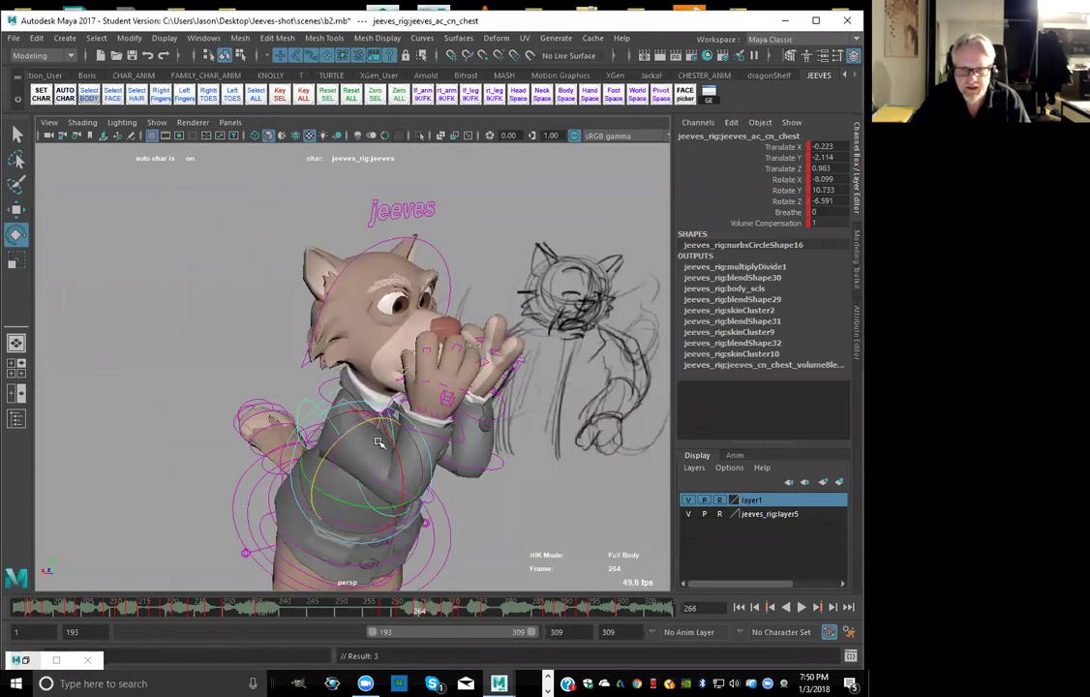
Rotate the chest control at frame 264 to about X 7.5, Y 11.9, Z -2.2, key the rotation and check the neighbouring poses
drag(368, 449, 389, 466)
key(shift+e)
key(period)
key(period)
key(period)
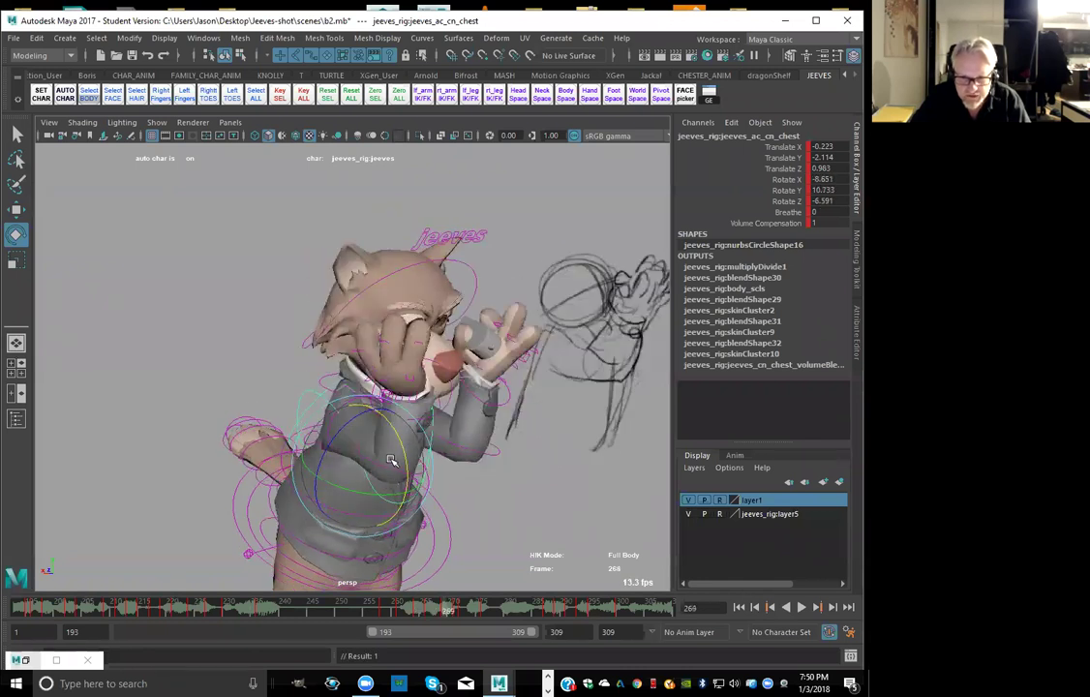
key(comma)
key(comma)
key(comma)
key(comma)
Step frame by frame between frames 264 and 271 to examine the chest motion into the covered-face pose
key(alt+period)
key(alt+period)
key(alt+period)
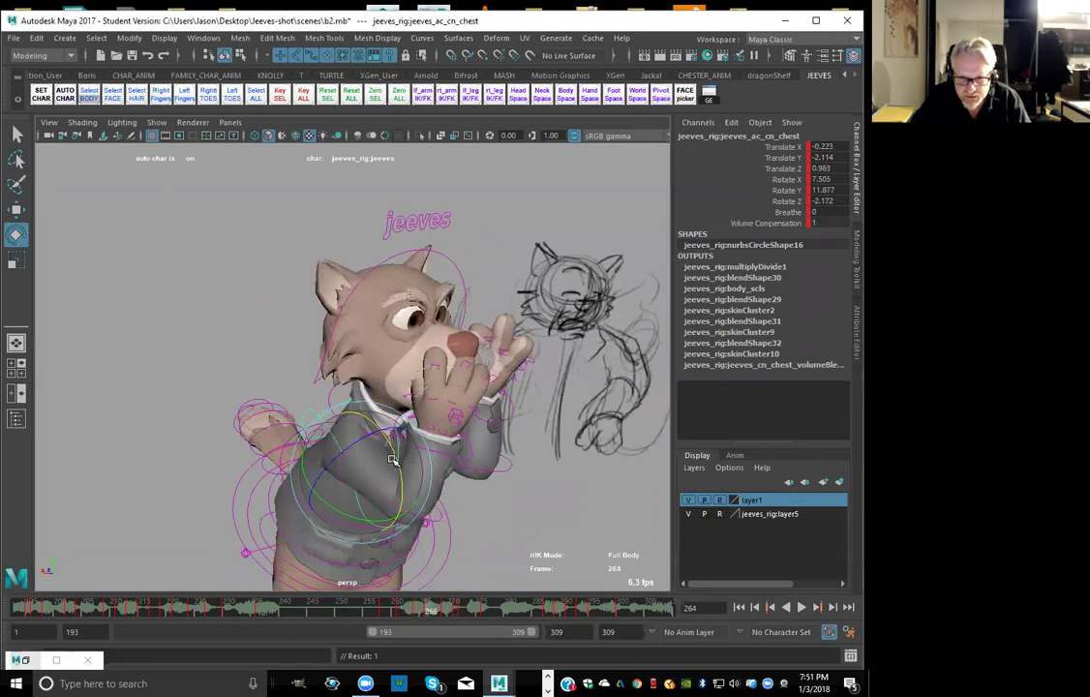
key(alt+period)
key(alt+period)
key(alt+period)
key(alt+period)
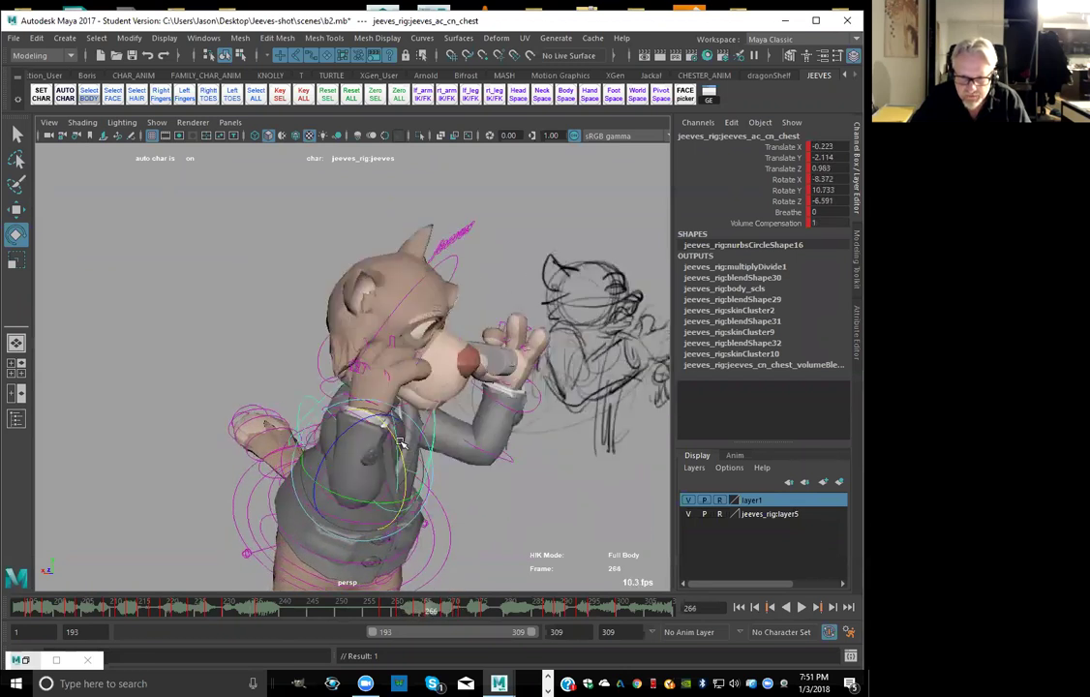
key(alt+period)
key(alt+period)
key(alt+period)
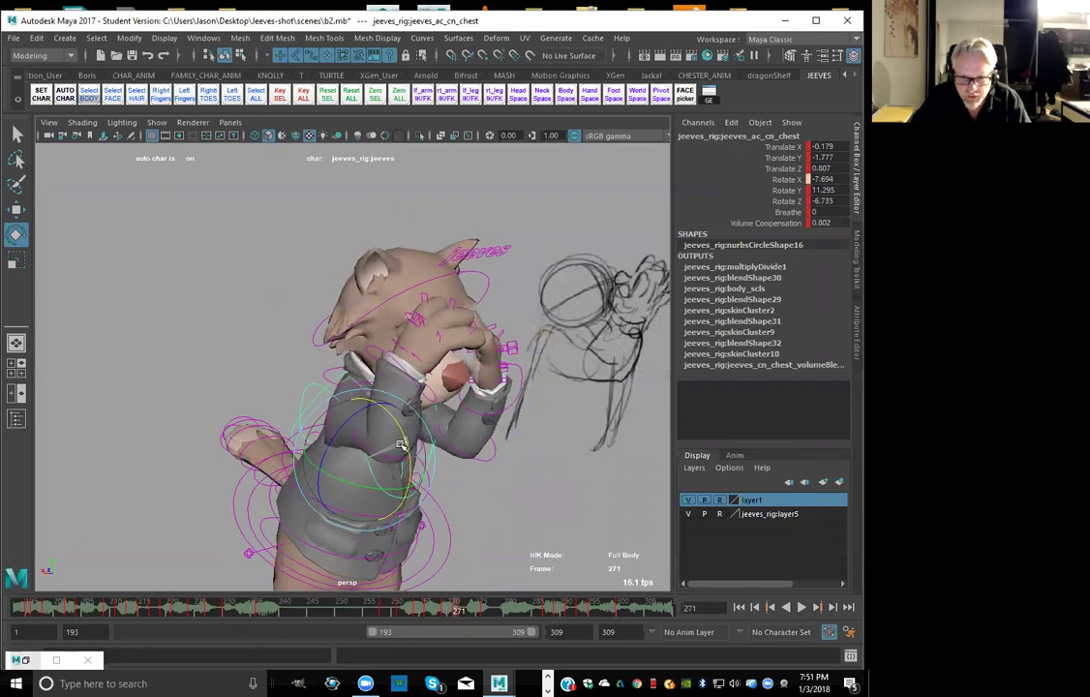
key(alt+comma)
key(alt+comma)
key(alt+comma)
key(alt+comma)
key(alt+period)
key(alt+period)
key(alt+period)
key(alt+comma)
key(alt+comma)
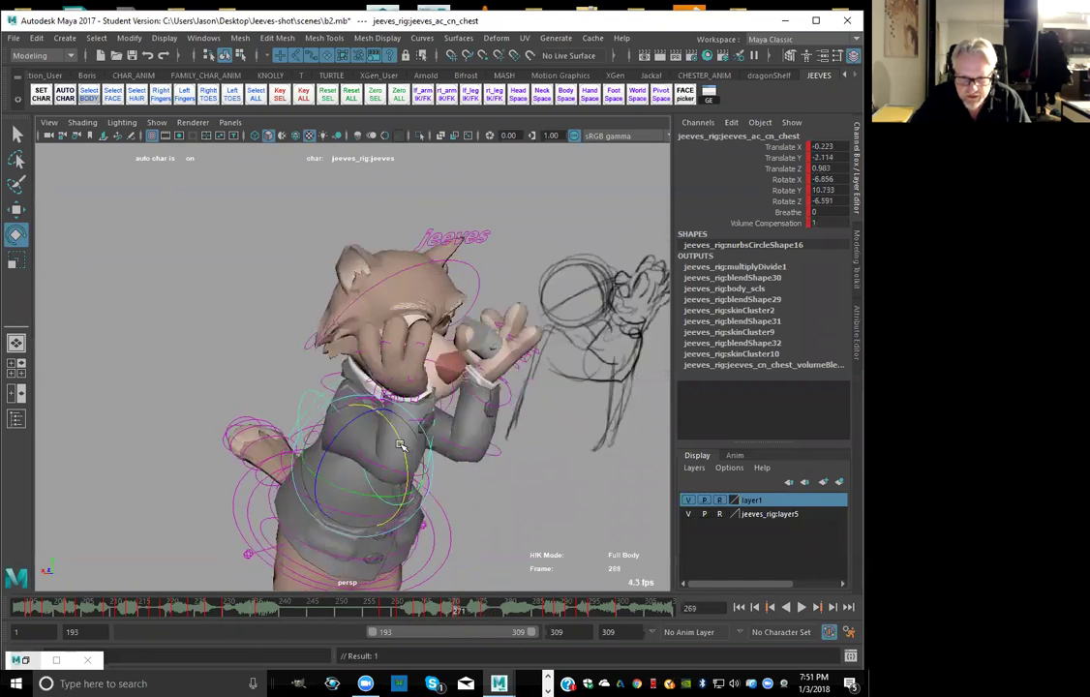
Play back the shot, return to frame 258 and flip between its pose and the next one
key(alt+v)
drag(418, 433, 418, 437)
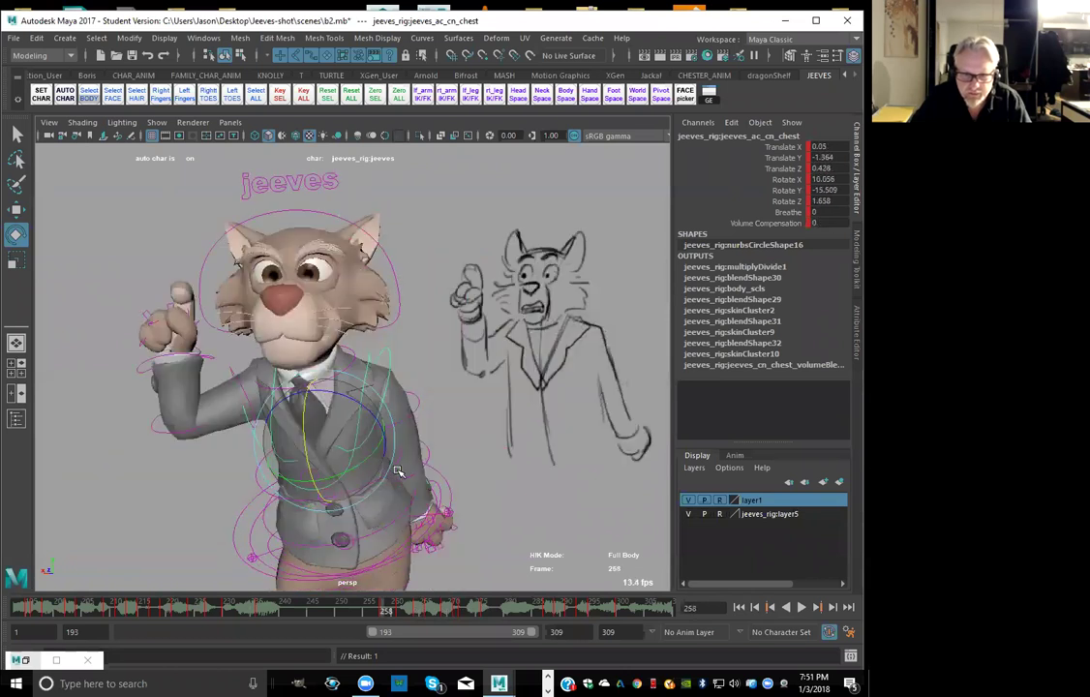
click(383, 613)
key(period)
key(comma)
key(period)
key(comma)
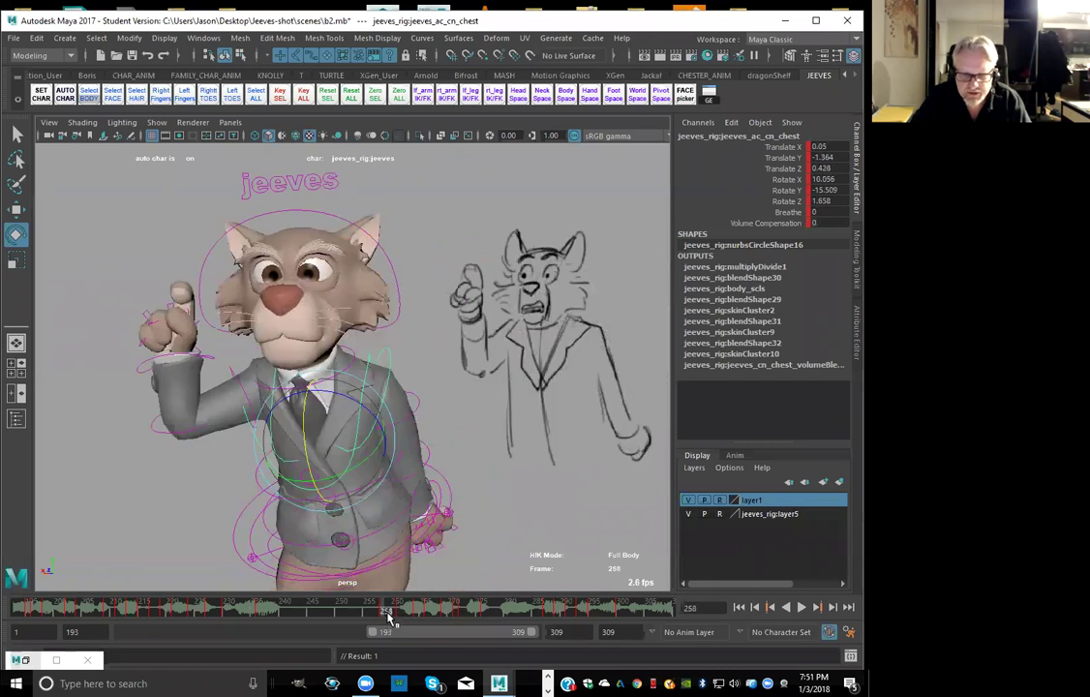
Go to frame 259, select all of the character's controls and key them as a breakdown pose
drag(388, 616, 390, 616)
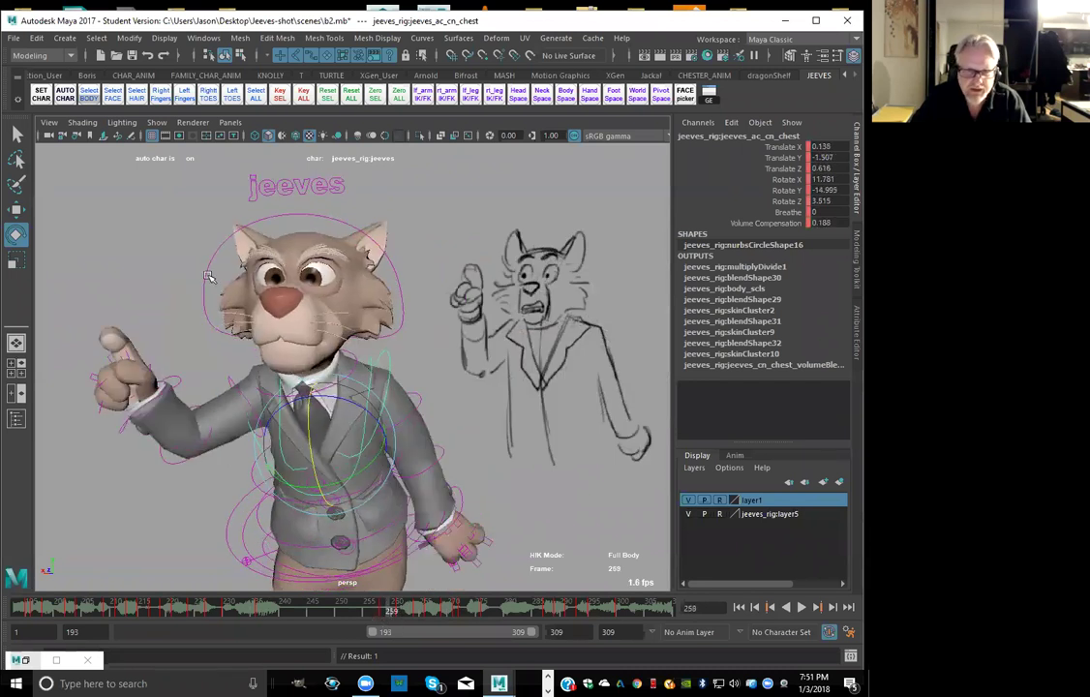
click(165, 224)
click(258, 93)
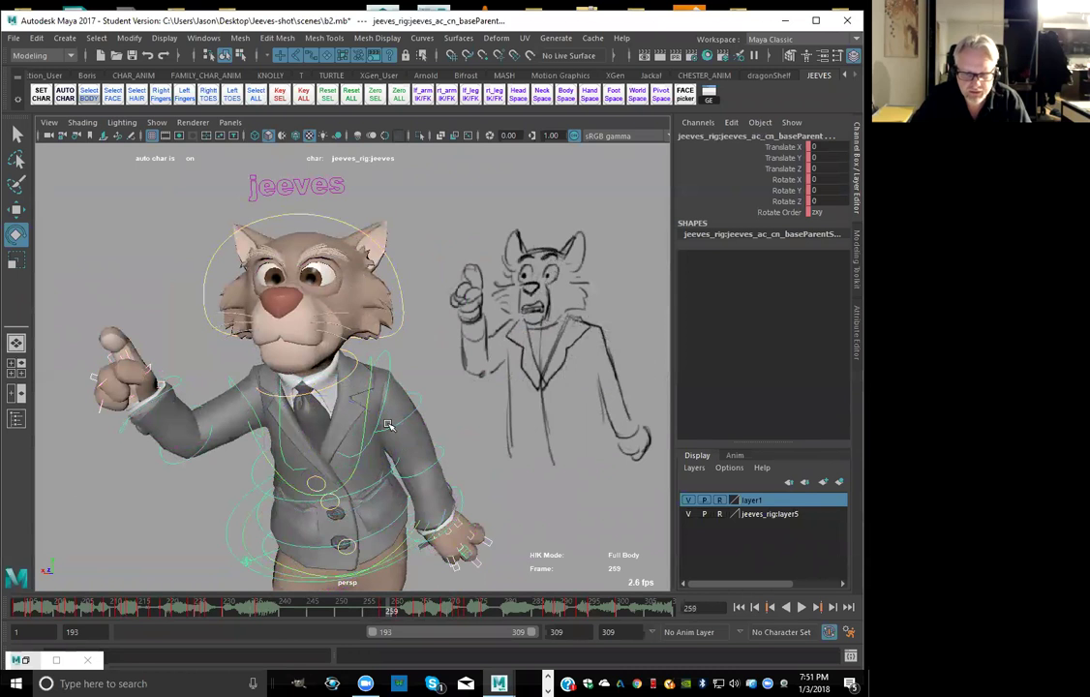
key(s)
key(comma)
key(comma)
key(period)
key(period)
key(alt+comma)
key(alt+period)
Select the upper body parent control and rotate it at frame 259, comparing the pose with frame 258
click(341, 518)
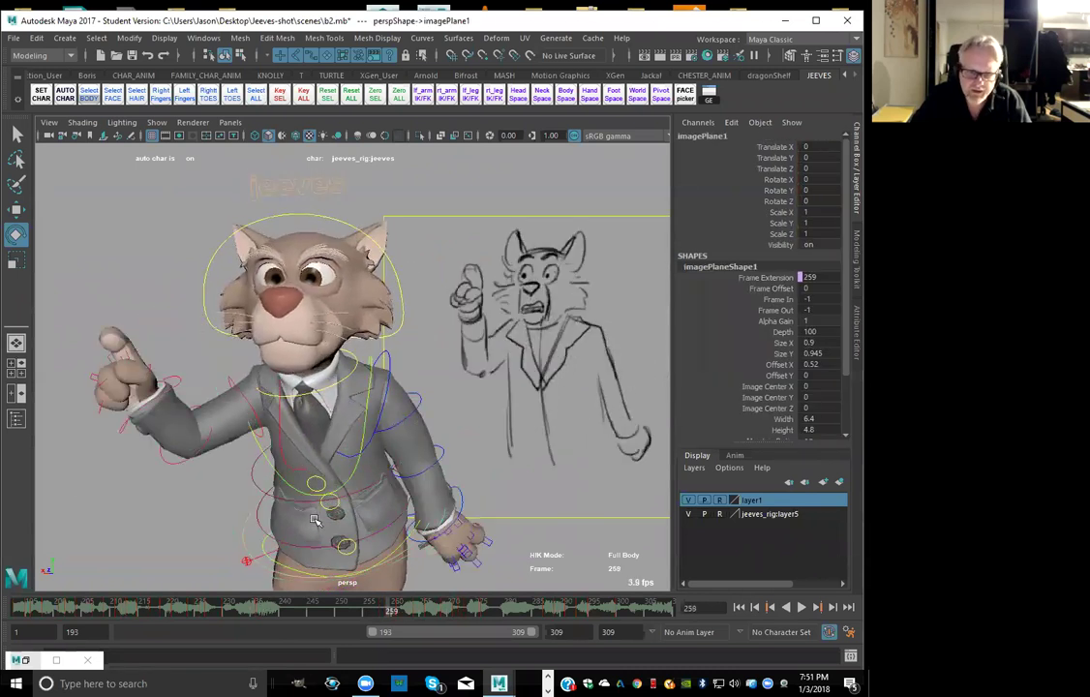
click(259, 519)
key(comma)
key(period)
drag(320, 513, 307, 514)
key(alt+comma)
key(alt+period)
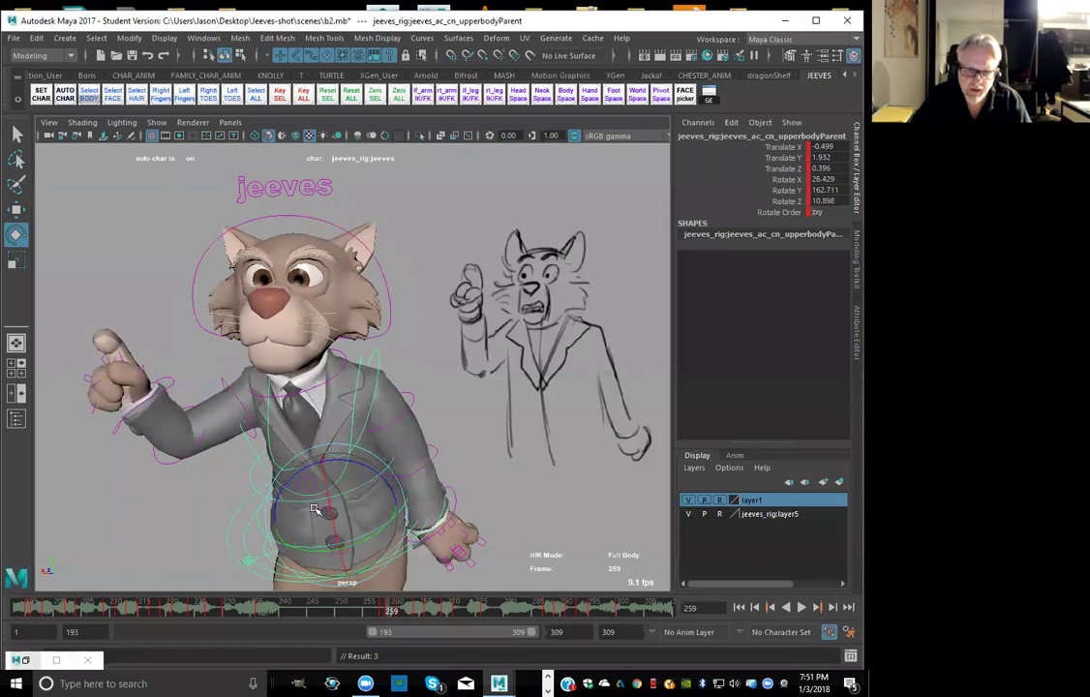
key(alt+comma)
Flip between frame 259 and its neighbouring frames and poses to check the upper body transition
key(period)
key(period)
key(period)
key(comma)
key(comma)
key(alt+comma)
key(alt+period)
key(alt+comma)
key(alt+period)
key(alt+comma)
key(alt+period)
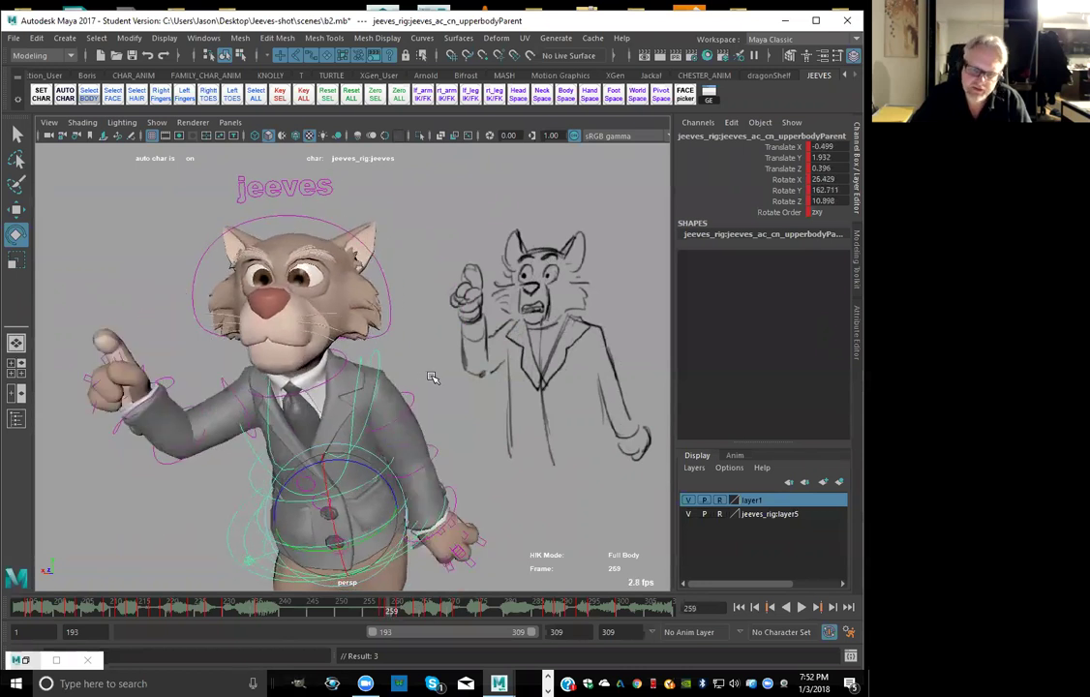
key(alt+comma)
key(alt+period)
Key the chest control at frame 259 and rotate it to about X 4.7, Y -14.6, Z 1.5, checking it against adjacent frames
click(351, 397)
key(alt+comma)
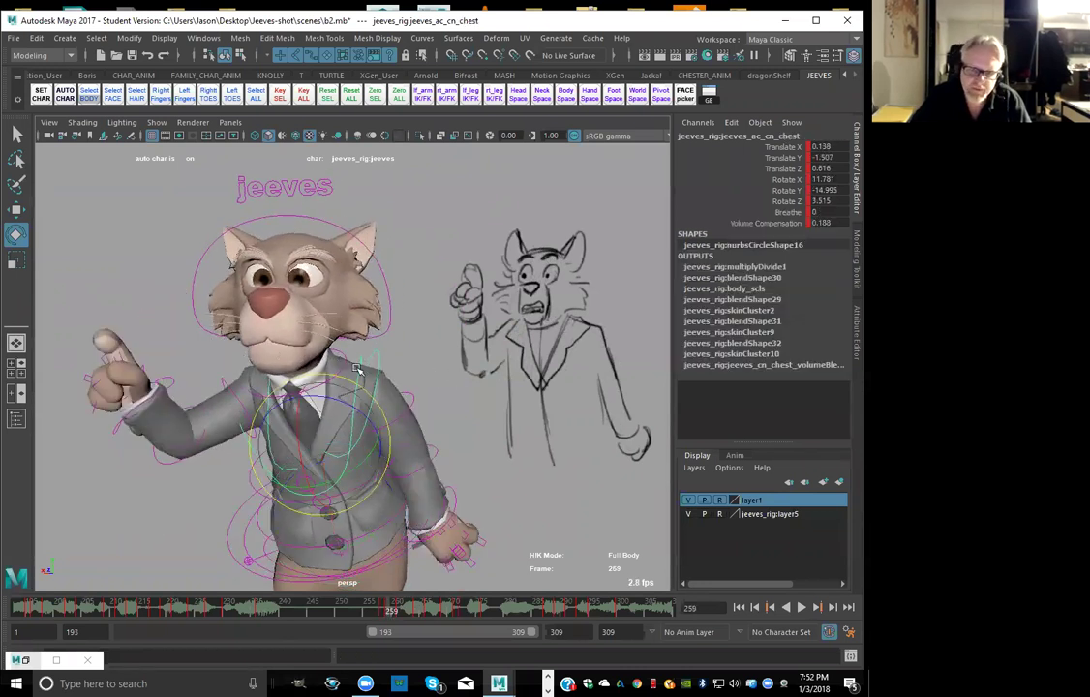
key(alt+period)
key(s)
drag(303, 424, 337, 398)
key(alt+comma)
key(alt+comma)
key(alt+period)
key(alt+comma)
key(alt+period)
key(alt+period)
key(alt+comma)
key(alt+comma)
key(alt+period)
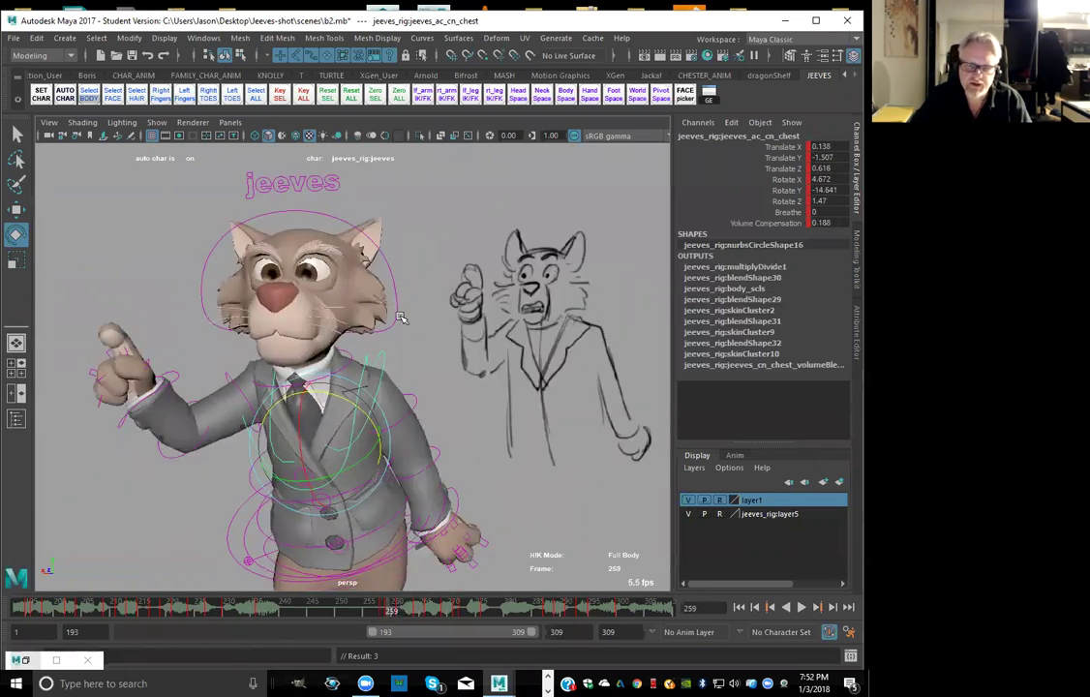
Select the head control and adjust its rotation at frame 259, checking the head turn against frames 258 and 261
click(341, 305)
key(alt+comma)
key(alt+period)
drag(349, 305, 353, 311)
key(alt+comma)
key(alt+period)
drag(319, 352, 323, 353)
key(alt+comma)
key(alt+period)
drag(348, 304, 348, 305)
key(comma)
key(period)
key(period)
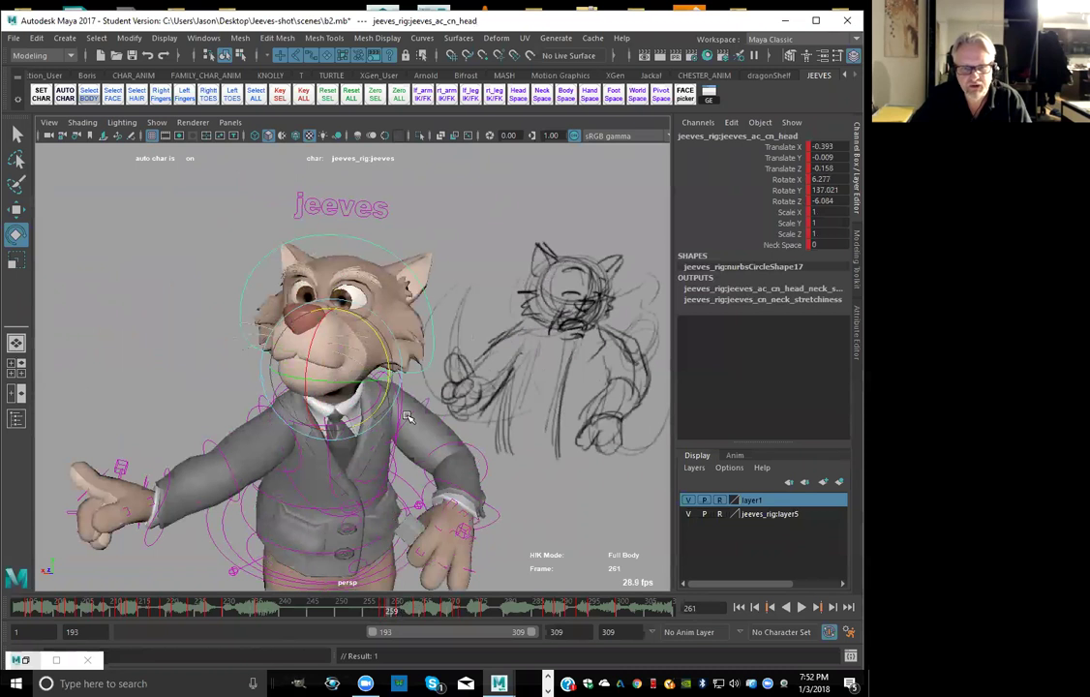
Turn the head further at frame 259 to about X 12.2, Y 145.1, Z -5.9 and compare it with the previous frame
key(comma)
key(comma)
key(period)
drag(325, 356, 318, 355)
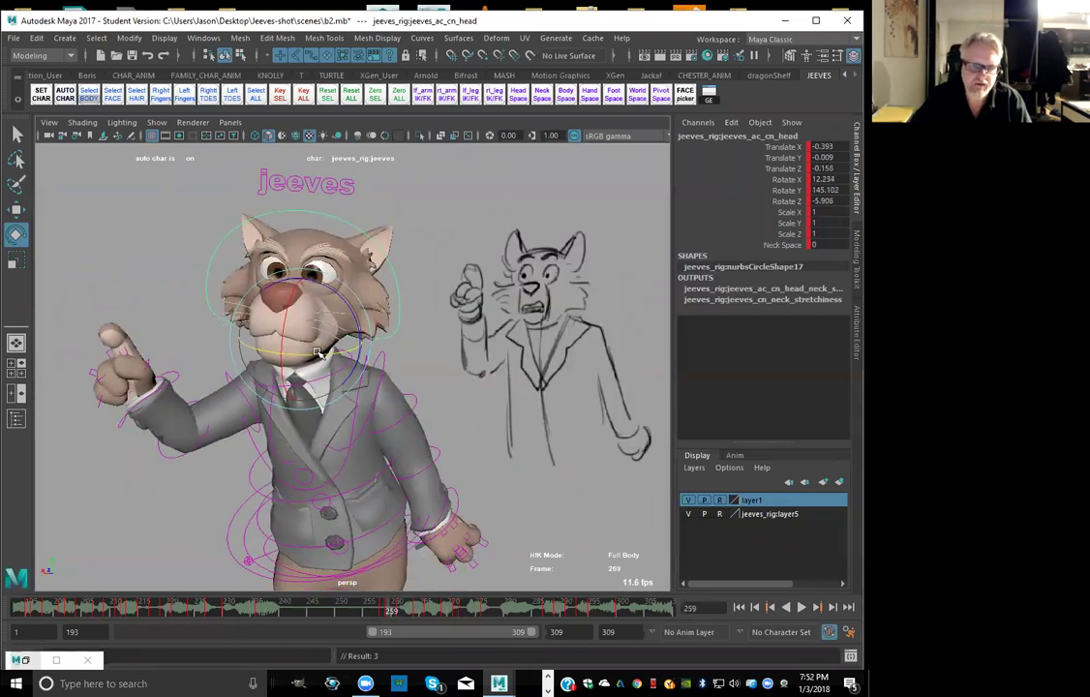
key(alt+comma)
key(alt+period)
key(alt+comma)
key(alt+period)
Step through the poses around frame 259 to review the revised head turn, and deselect the head control
key(comma)
key(period)
key(period)
key(comma)
key(comma)
key(alt+period)
key(alt+period)
key(alt+period)
key(alt+period)
click(414, 407)
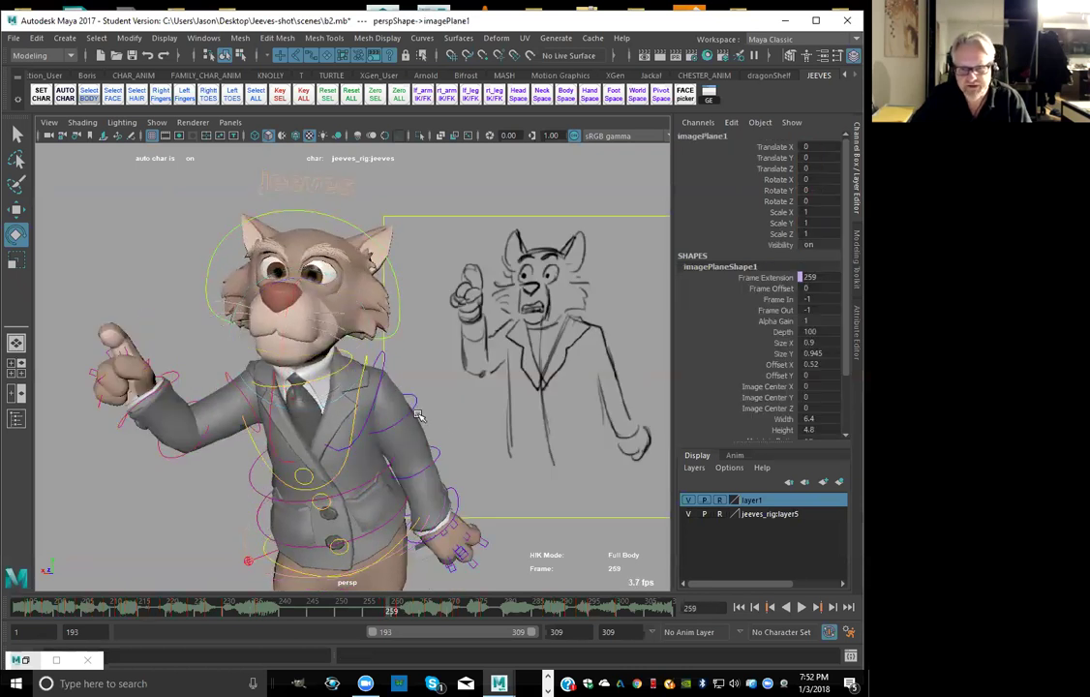
Select the left shoulder FK control and swing the arm outward at frame 259 to about Z -60.4
click(417, 406)
key(comma)
key(period)
key(period)
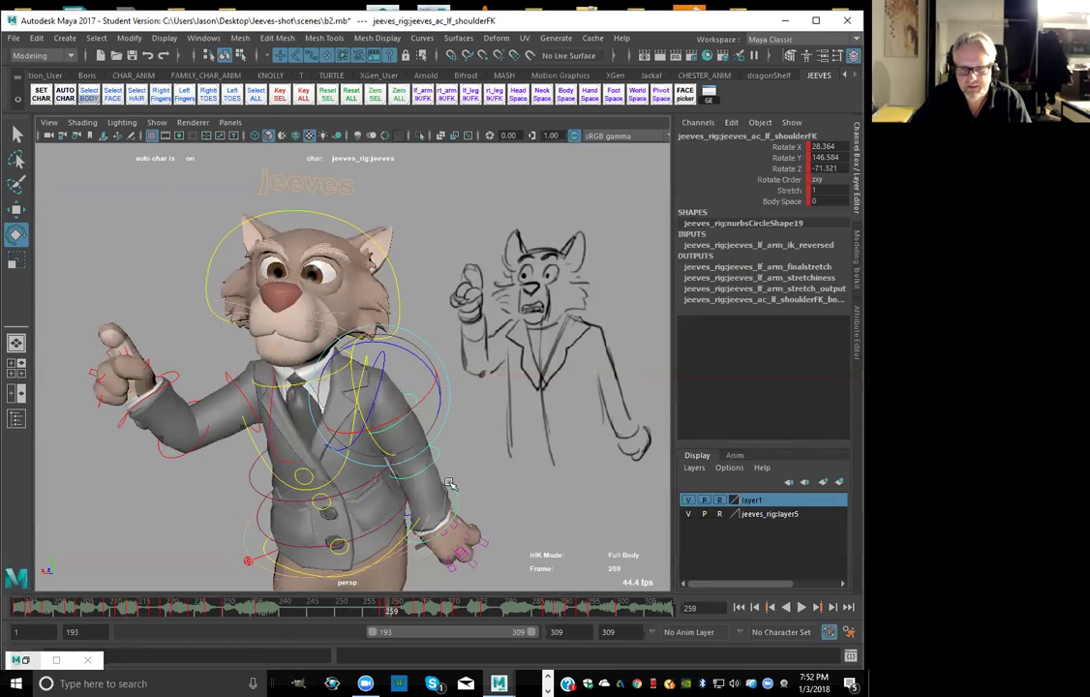
key(alt+comma)
key(alt+comma)
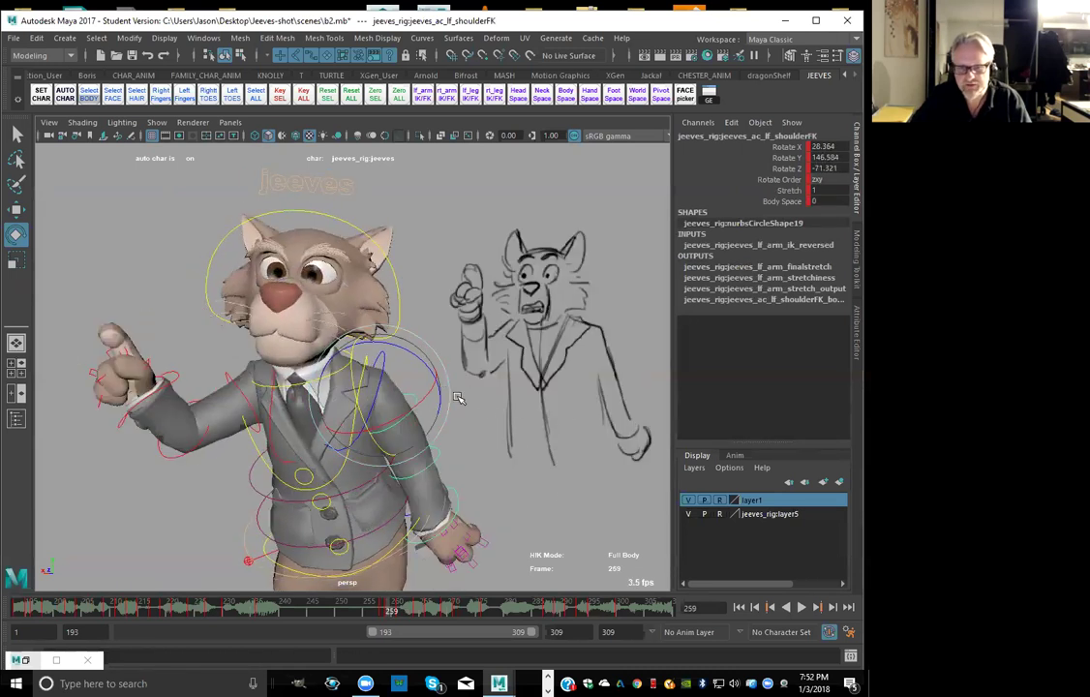
key(alt+comma)
key(alt+period)
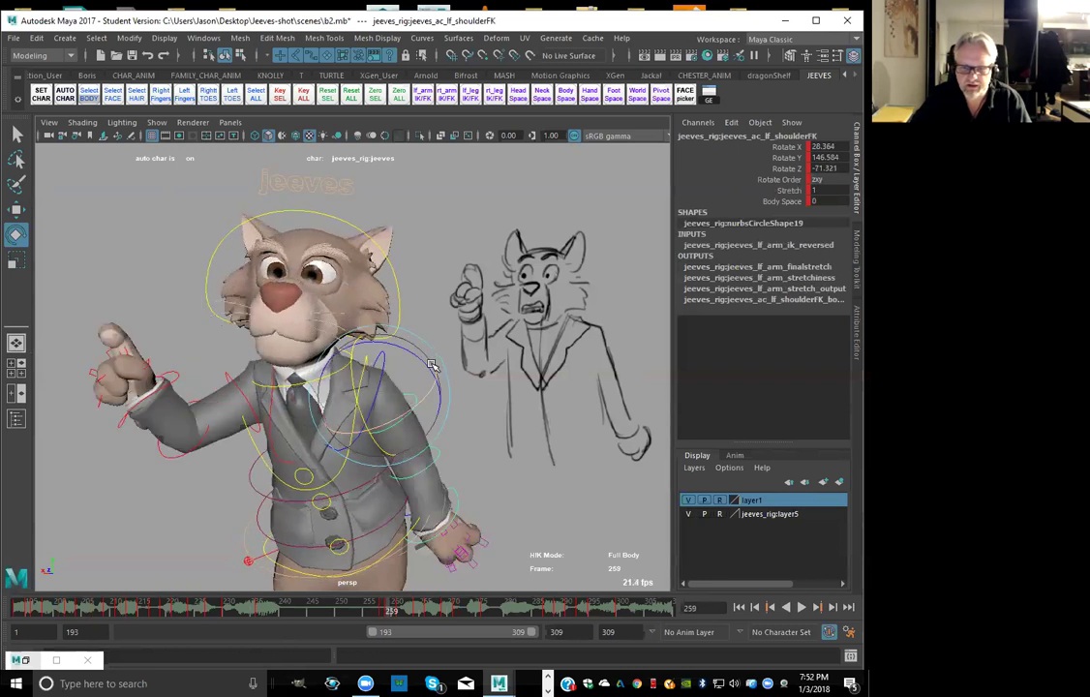
drag(432, 366, 460, 449)
click(461, 449)
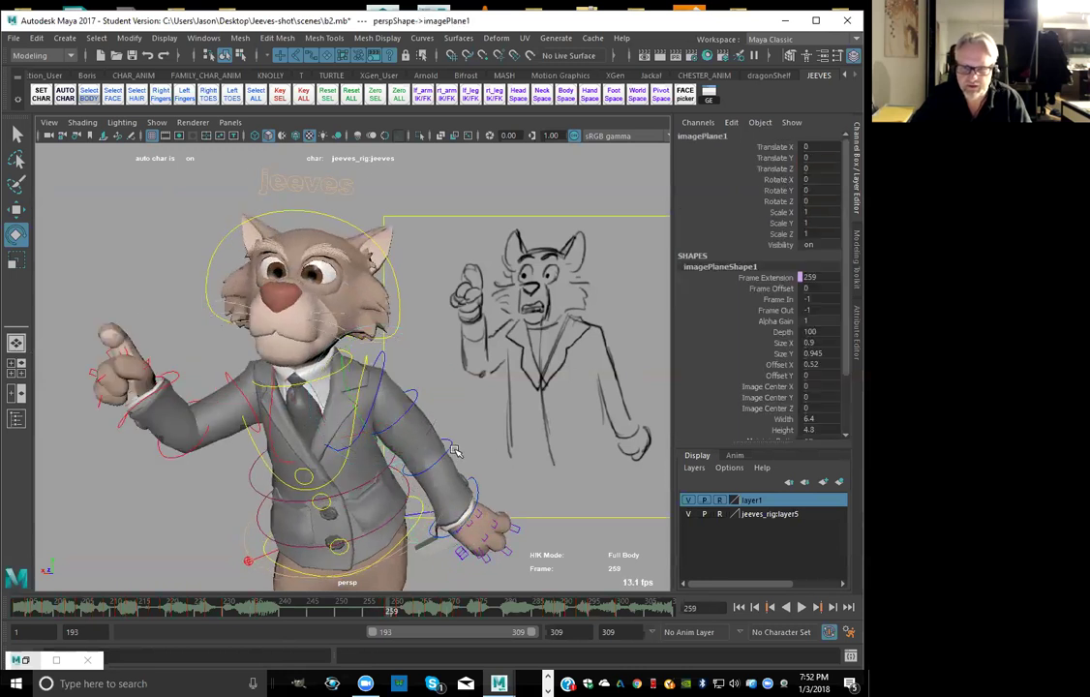
Select the left elbow FK control and straighten it at frame 259 to about Y 9.2, comparing with the previous pose
click(468, 408)
drag(462, 412, 469, 414)
key(ctrl+z)
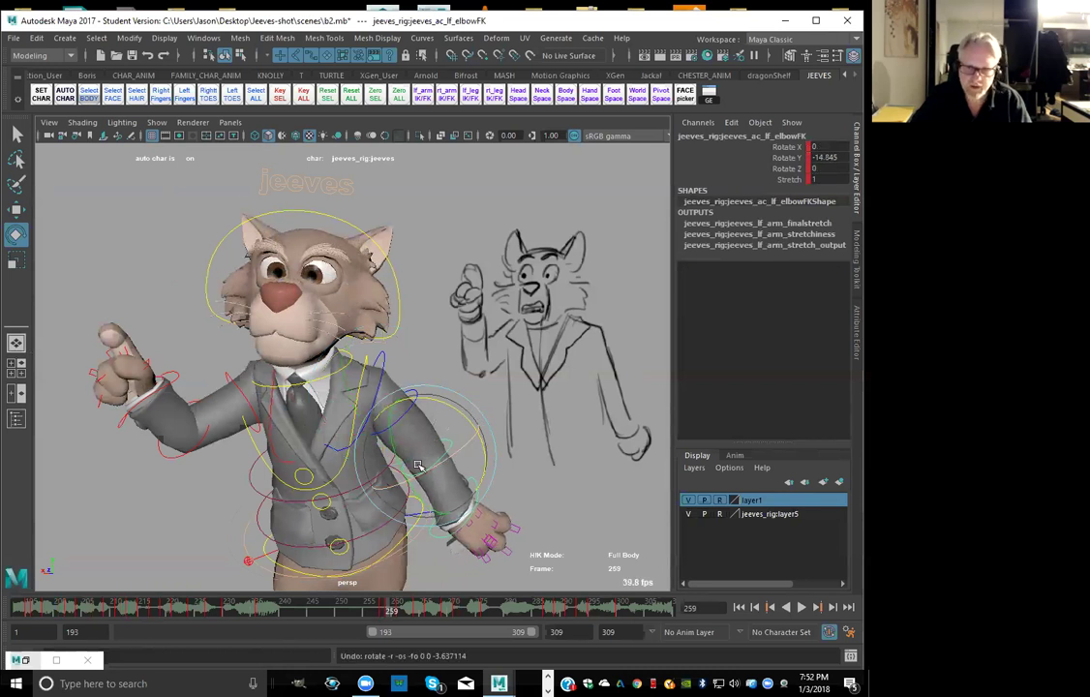
drag(394, 451, 411, 478)
key(comma)
key(period)
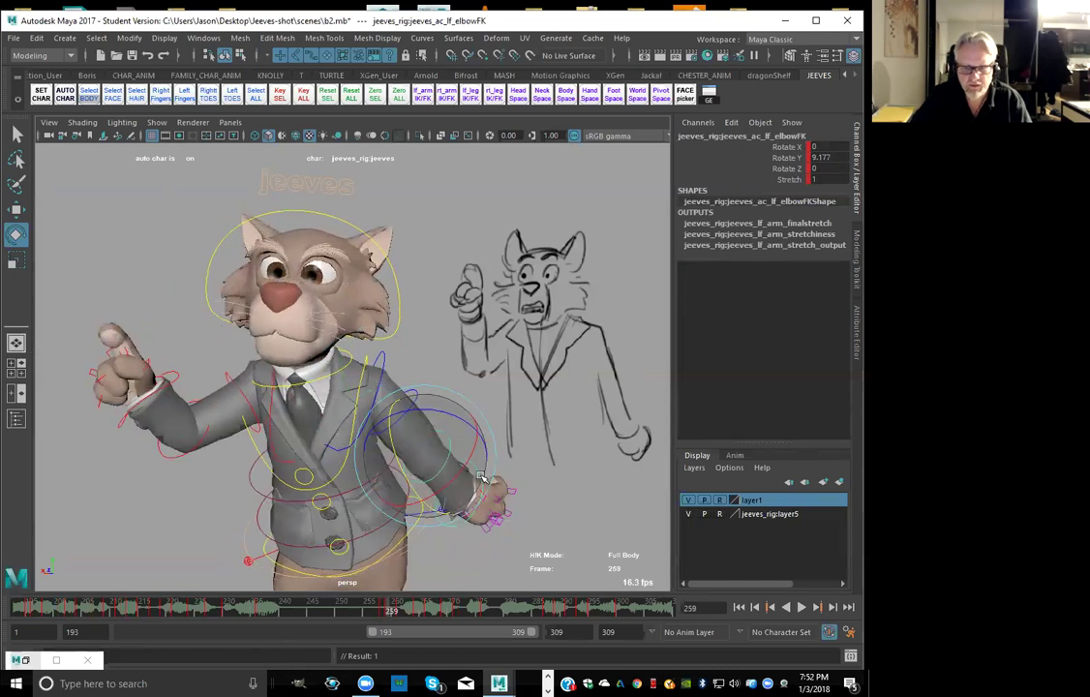
Rotate the left hand FK control at frame 259 to about X 46.6, Y -20.9, Z -50.7 after comparing it with adjacent poses
click(487, 508)
click(488, 481)
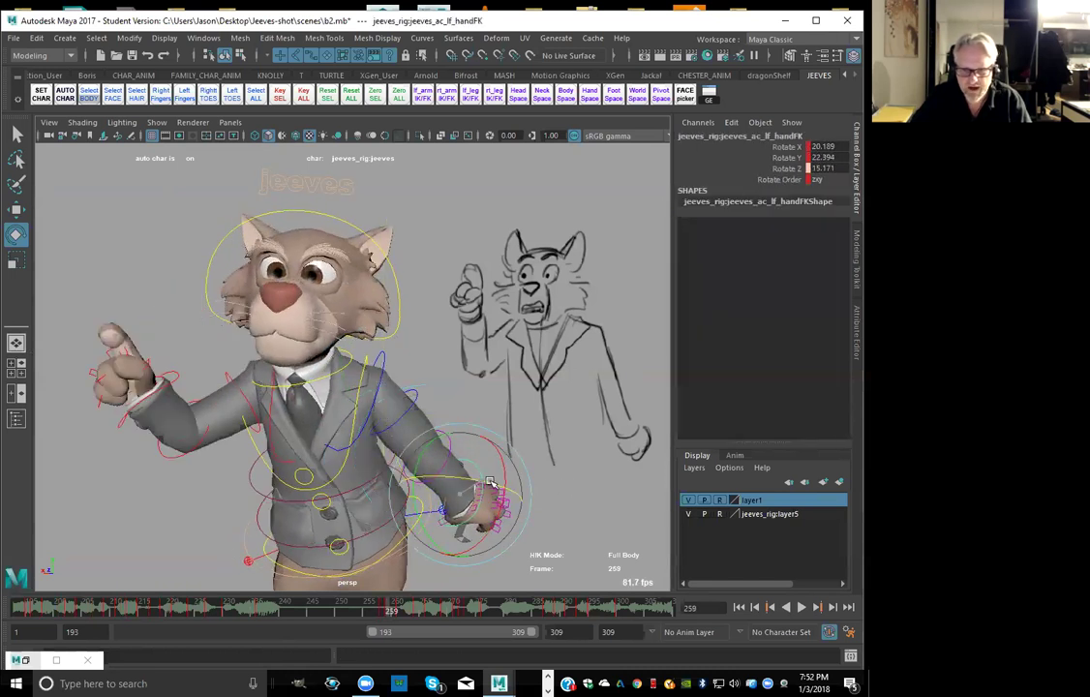
key(comma)
key(period)
key(comma)
key(period)
key(period)
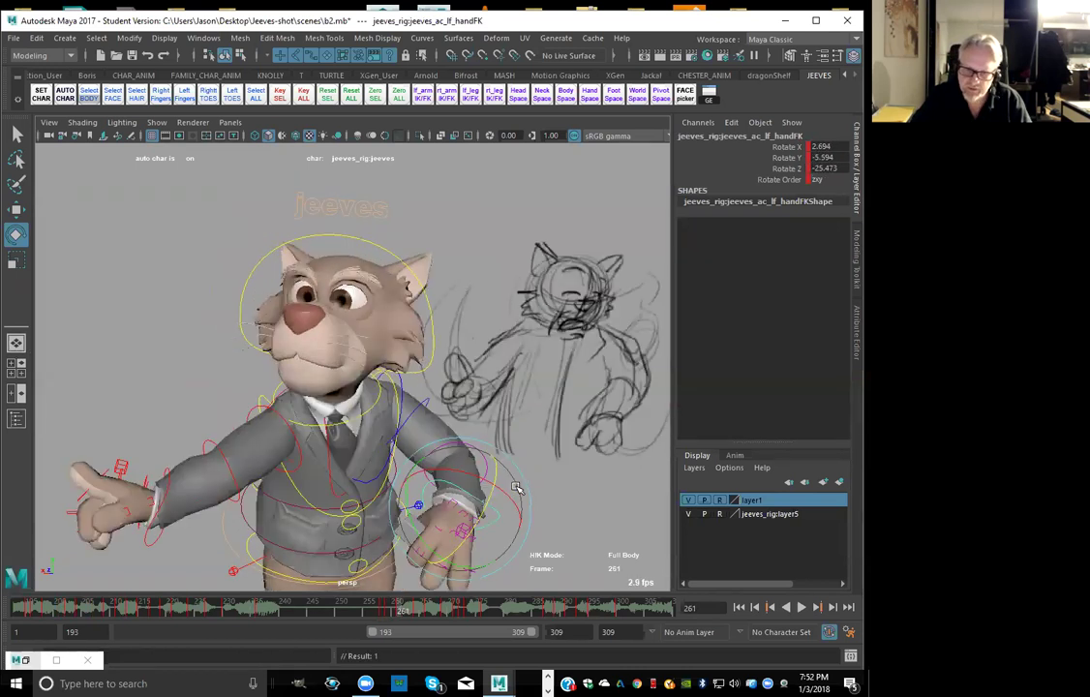
key(comma)
key(comma)
drag(456, 483, 471, 527)
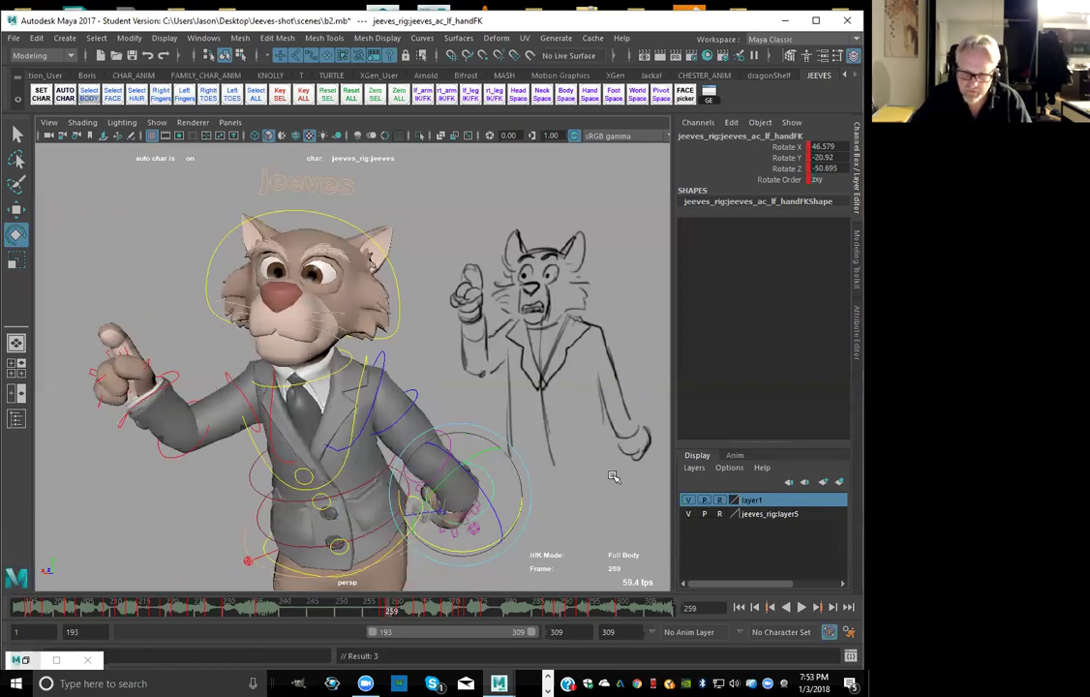
Reselect the left shoulder FK control and refine its rotation at frame 259, comparing it with the previous pose
click(464, 415)
click(417, 390)
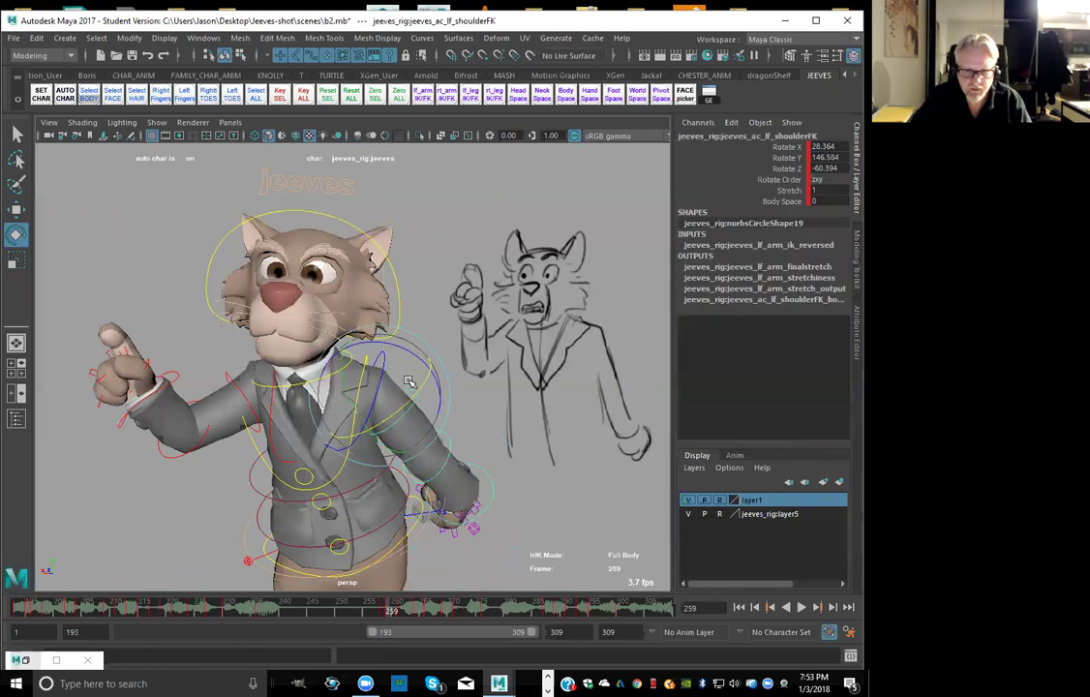
mouse_move(401, 345)
mouse_down()
mouse_move(410, 351)
mouse_move(388, 389)
mouse_up()
key(alt+comma)
key(alt+period)
click(398, 401)
key(comma)
key(period)
Rotate the left shoulder FK control at frame 261 to about X 10.1, Y 137.1, Z -28.2, checking it against adjacent poses
key(period)
key(comma)
key(period)
key(period)
key(comma)
drag(449, 442, 457, 422)
key(comma)
key(.)
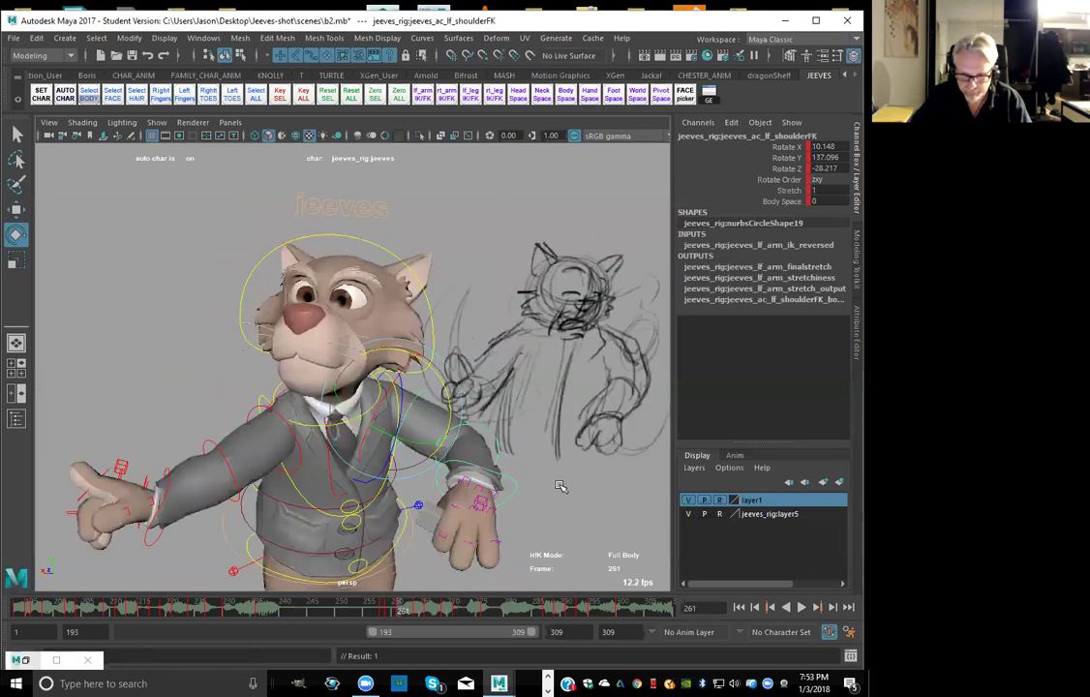
Straighten the left elbow FK control at frame 261 to about Y -24.4 and play back the motion
click(487, 424)
click(497, 449)
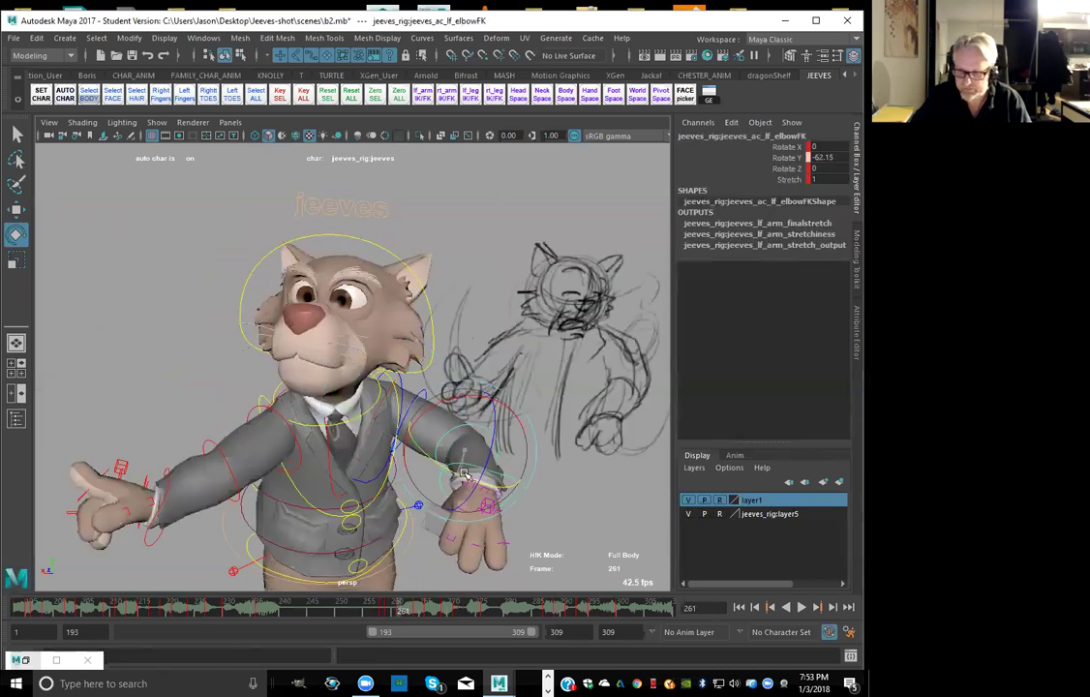
key(.)
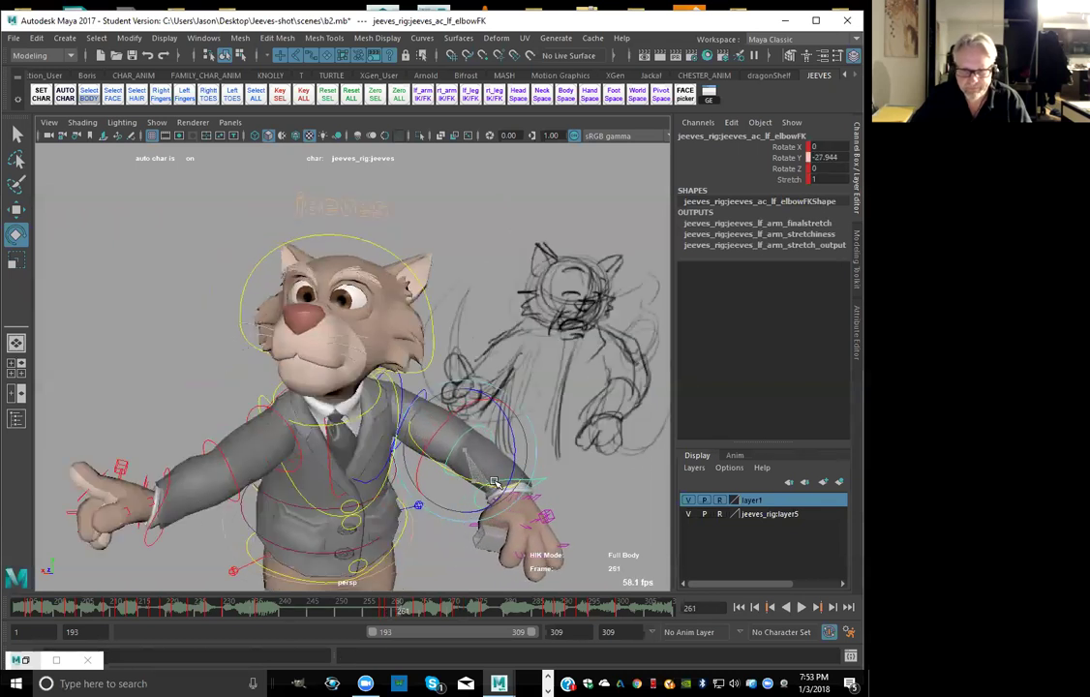
key(.)
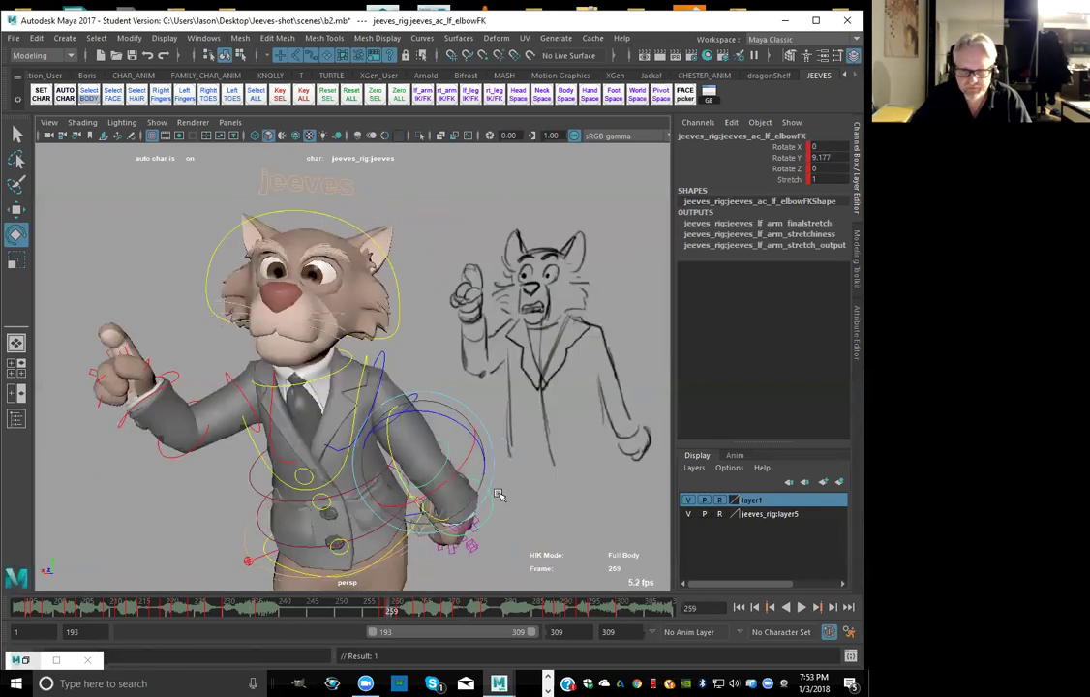
key(.)
key(.)
key(.)
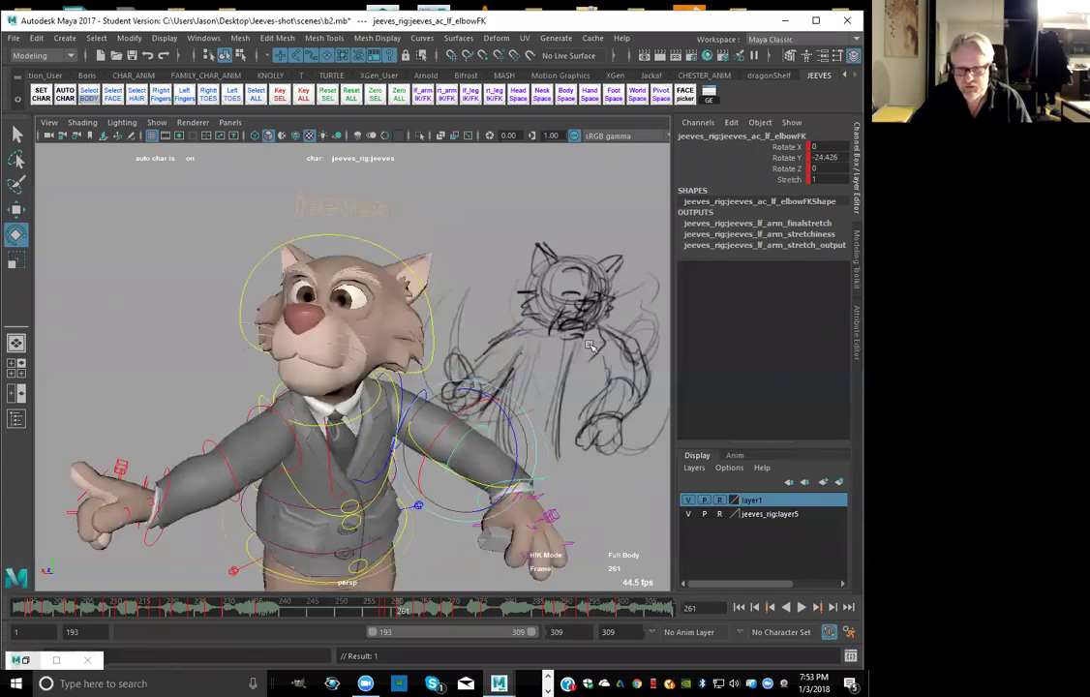
key(alt+v)
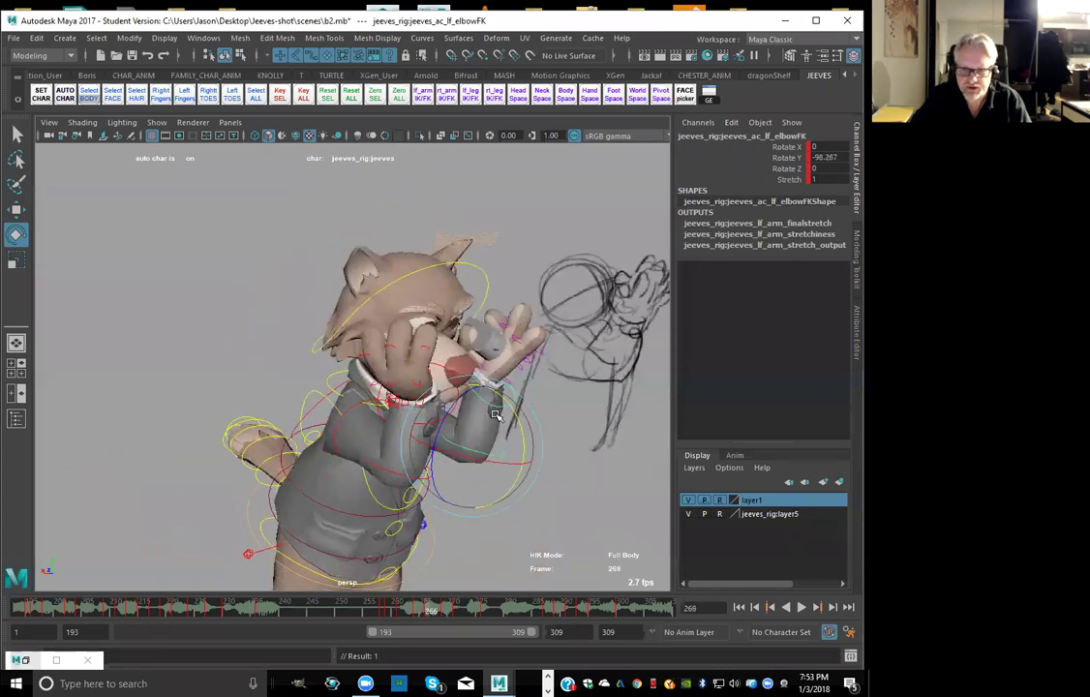
key(Escape)
key(alt+v)
key(Escape)
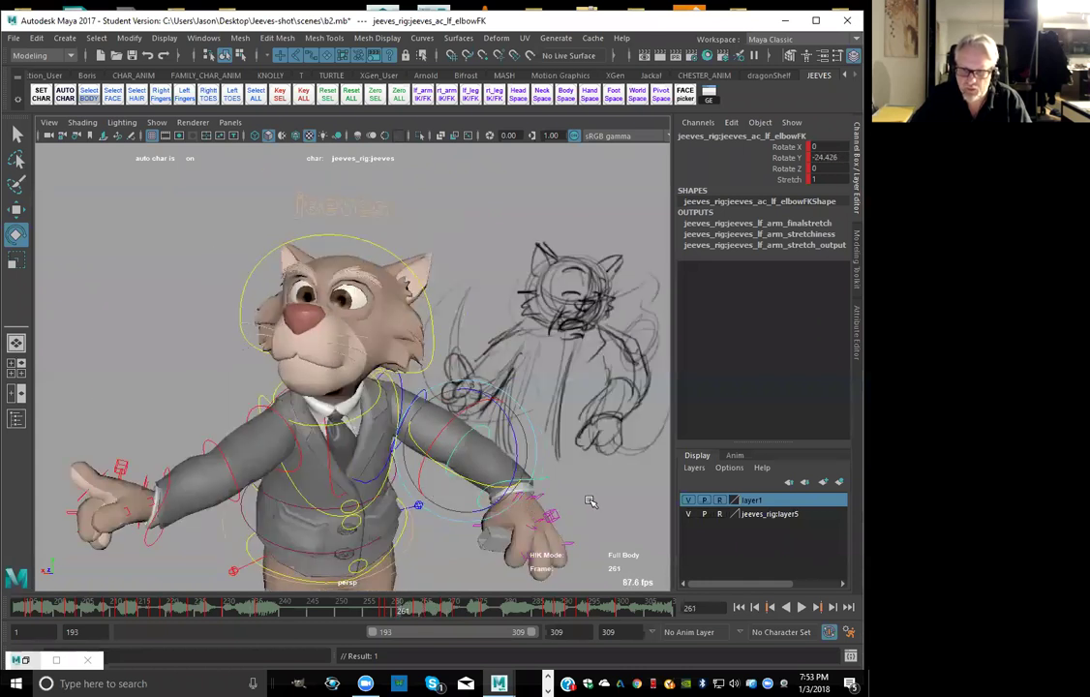
Rotate the left hand FK control at frame 261 to about X 6.8, Y 3.1, Z -24.7 and compare it with frame 264
click(544, 489)
click(531, 509)
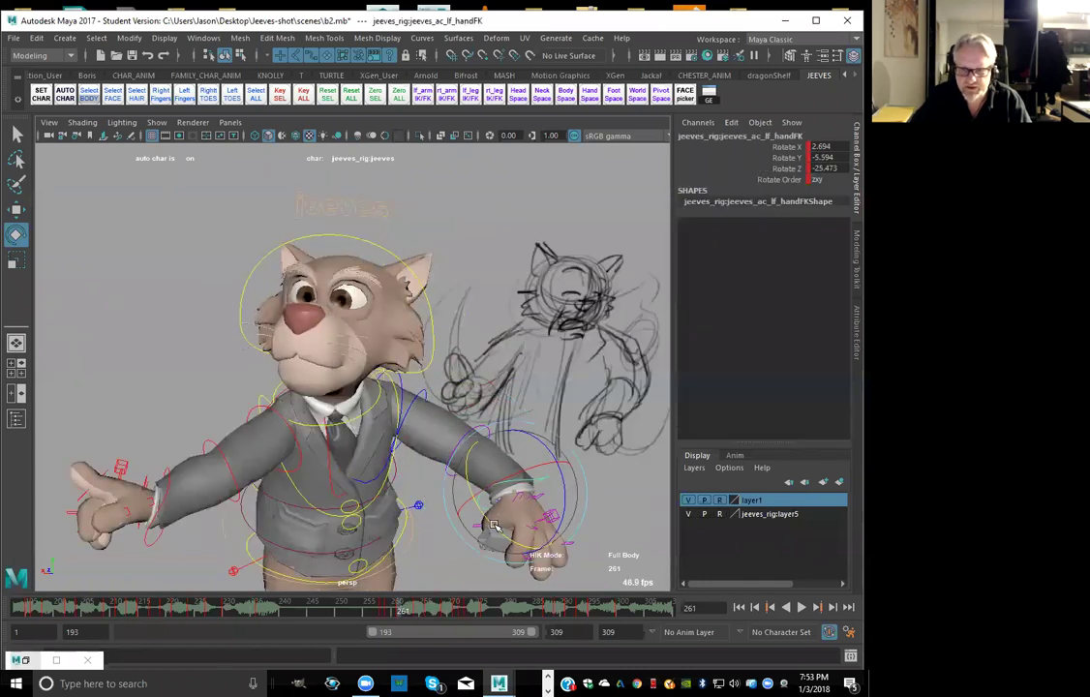
drag(499, 534, 496, 534)
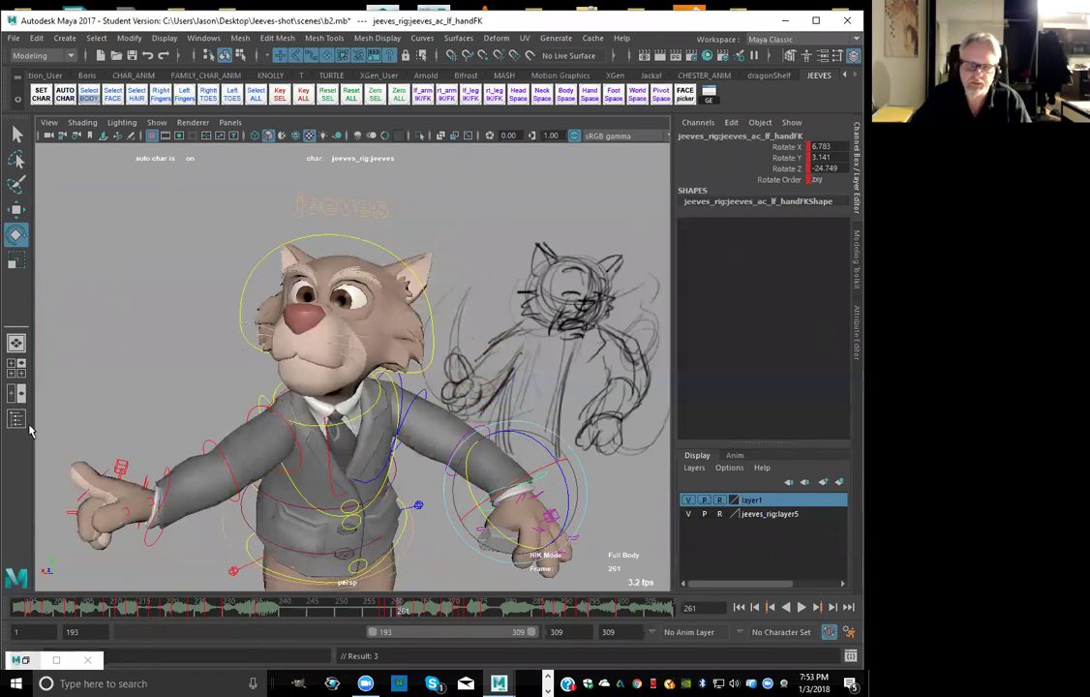
key(period)
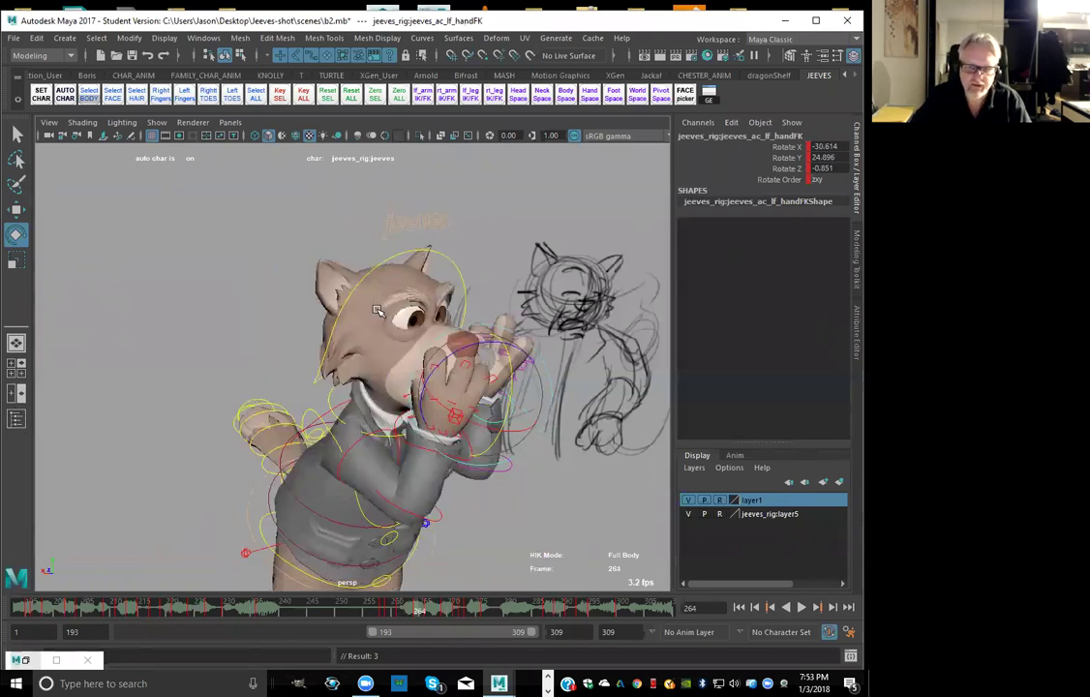
key(comma)
key(comma)
key(comma)
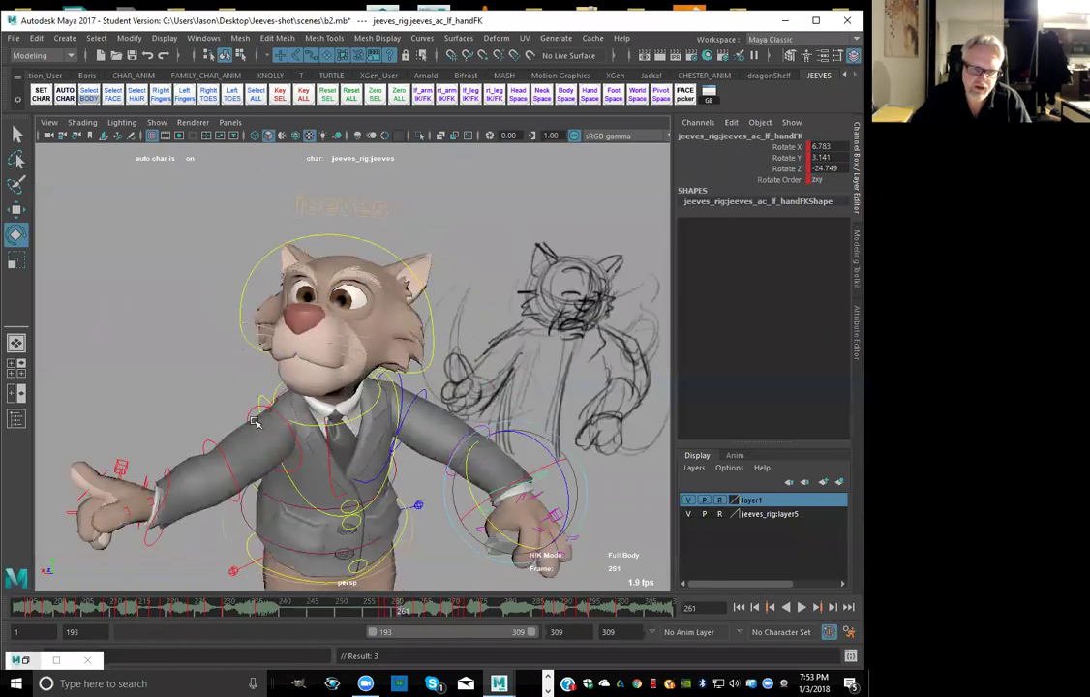
Raise the right arm at frame 261 by rotating its shoulder FK control to about X -11.4, Y 158.4, Z -362.9, and key it
click(239, 418)
drag(239, 409, 249, 388)
key(s)
Step between the poses around frames 261 and 264 to review the raised right arm's transition
key(comma)
key(comma)
key(comma)
key(period)
key(period)
key(period)
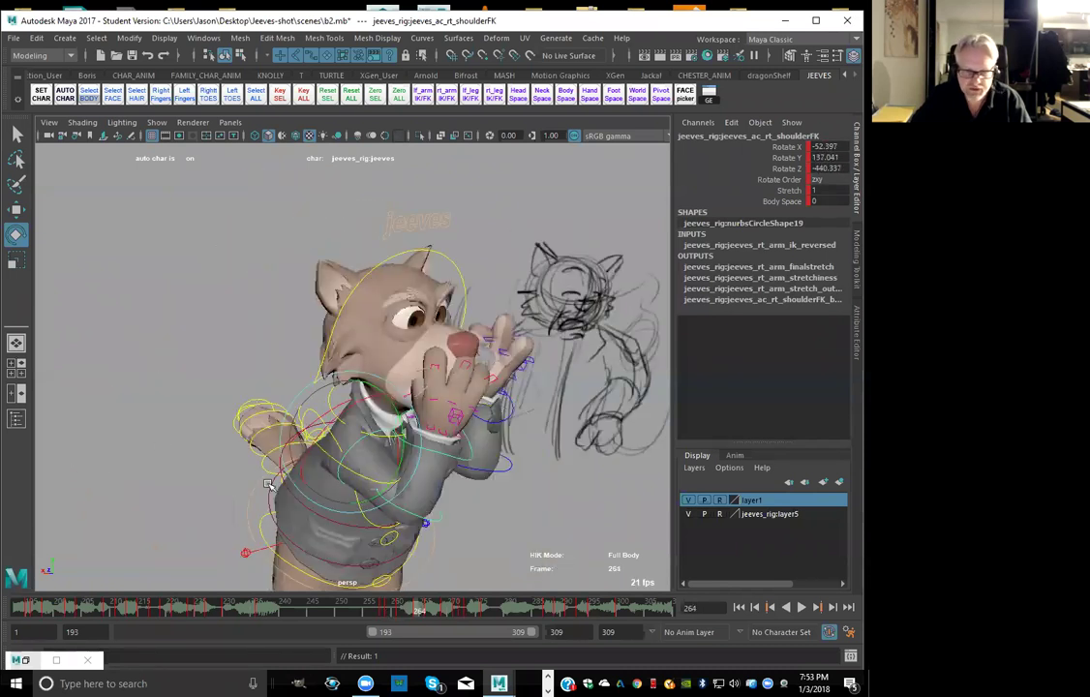
key(comma)
key(comma)
key(period)
key(period)
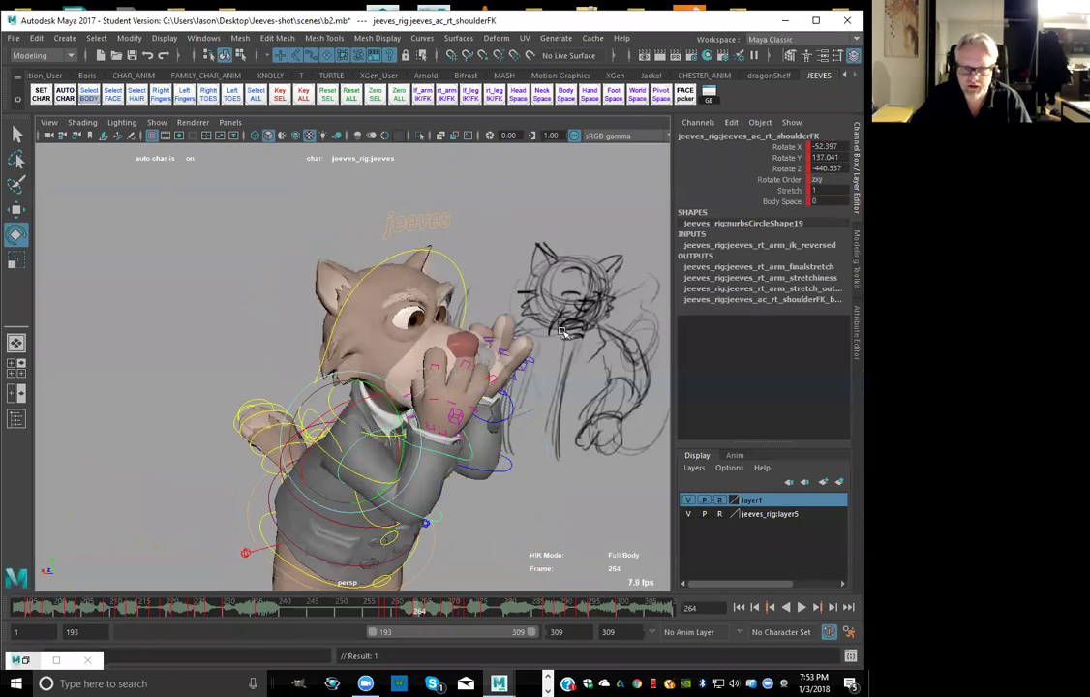
key(period)
key(comma)
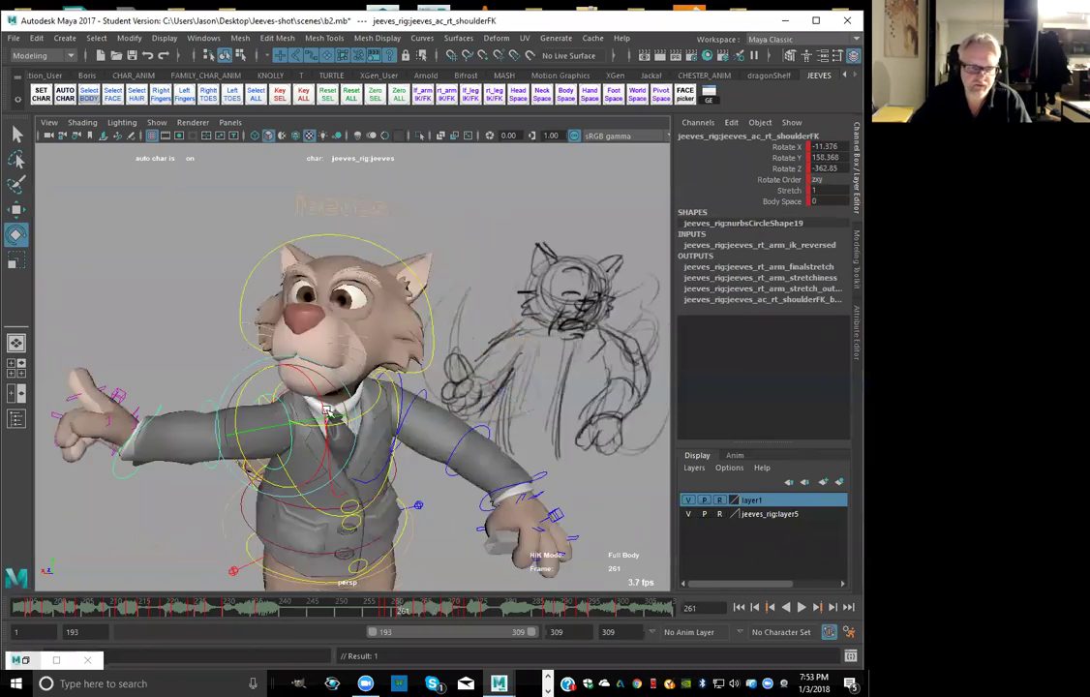
Rotate the right hand FK control at frame 261 to about X -67, Y -59.9, Z 90.2 and key it
click(140, 366)
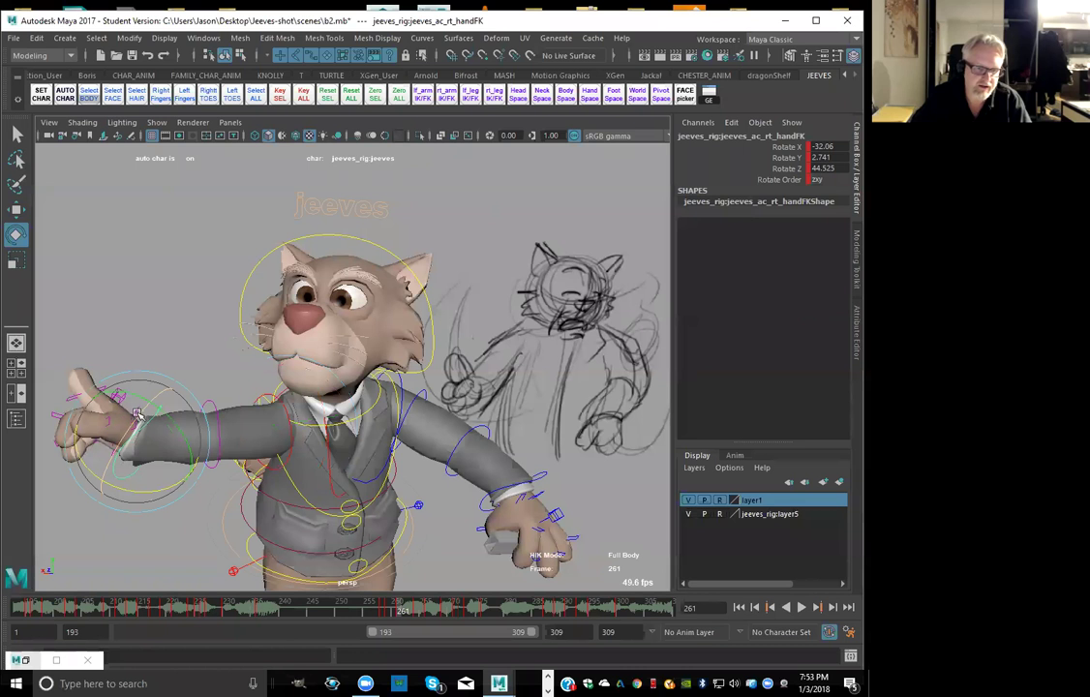
mouse_move(178, 394)
mouse_down()
mouse_move(175, 385)
mouse_move(172, 397)
mouse_up()
key(s)
Compare the right hand's new rotation at frame 261 with the poses before and after it
key(comma)
key(period)
key(period)
key(comma)
key(comma)
key(period)
key(period)
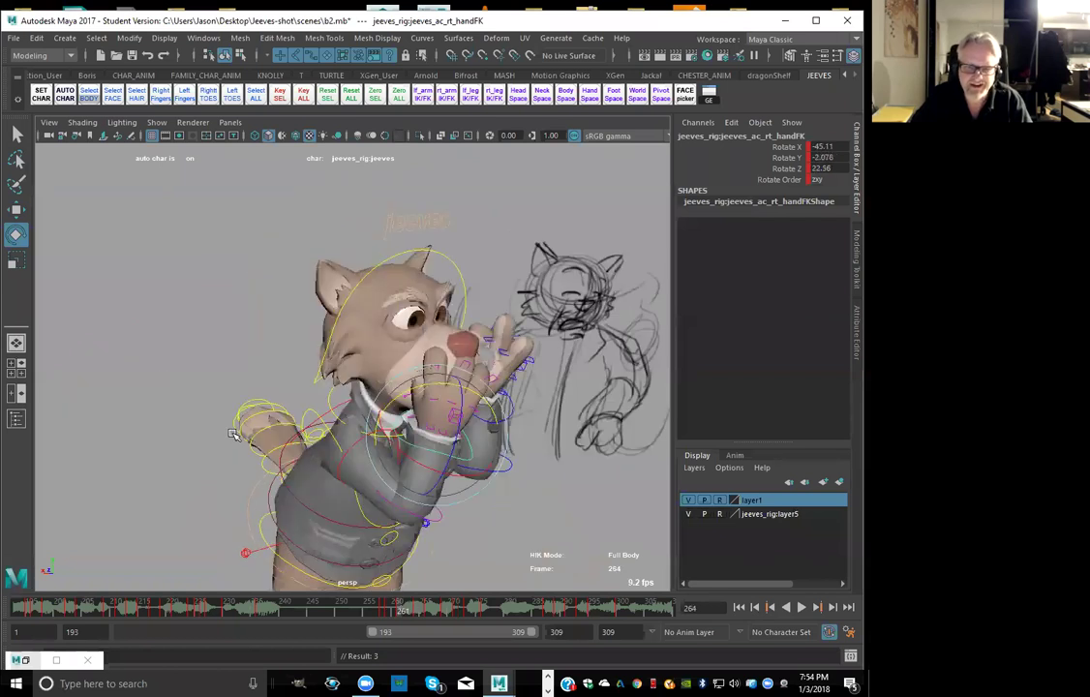
key(comma)
key(comma)
key(period)
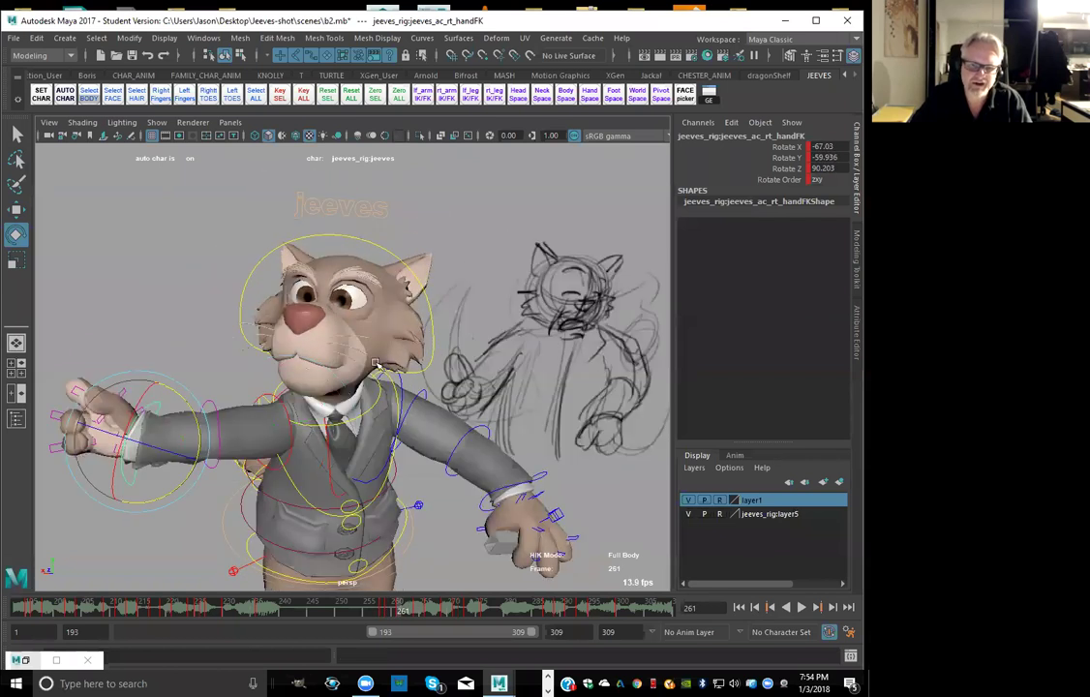
Select the head control and compare the head turn across the poses leading up to frame 264
click(388, 362)
key(comma)
key(comma)
key(period)
key(period)
key(period)
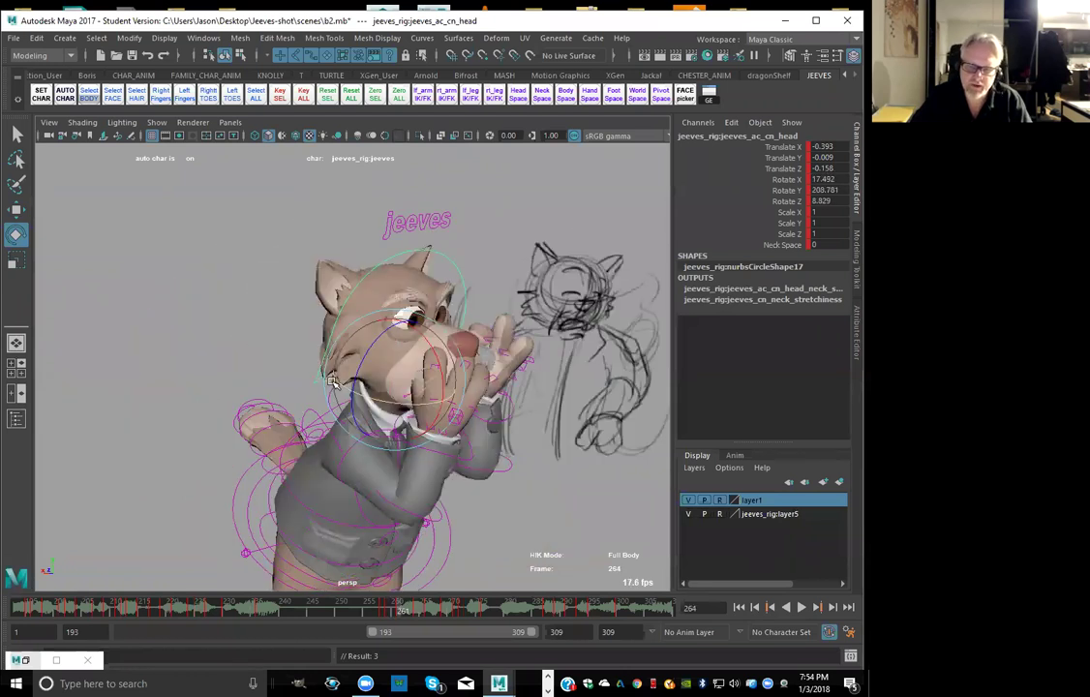
key(comma)
key(comma)
key(comma)
Step forward through the keyed poses to frame 287 to review the overall action
key(period)
key(period)
key(period)
key(period)
key(period)
key(period)
key(period)
key(period)
key(period)
key(period)
key(period)
key(period)
key(period)
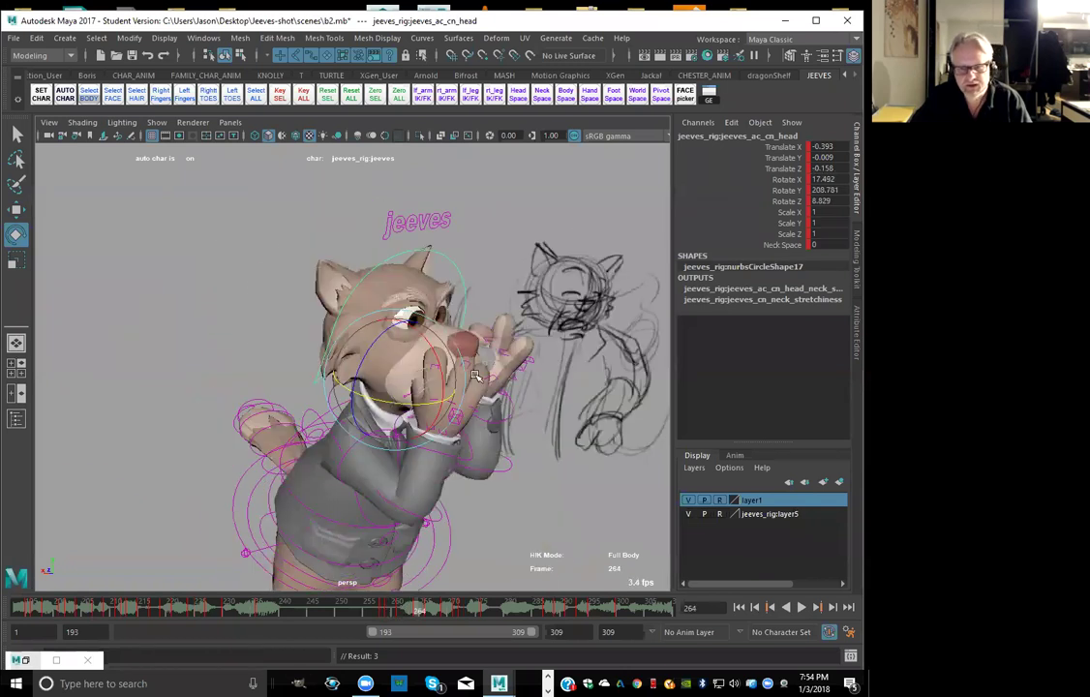
key(period)
key(period)
key(period)
key(period)
key(period)
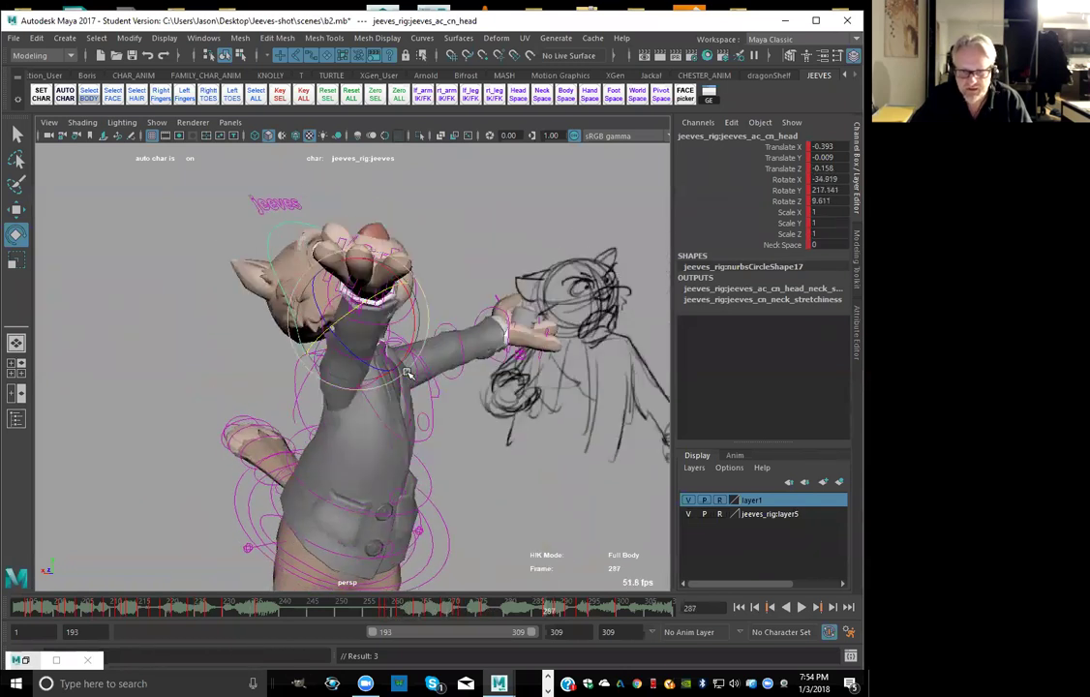
Step back through the poses from frame 287 to frame 264, checking how they flow
key(comma)
key(comma)
key(comma)
key(comma)
key(comma)
key(comma)
key(comma)
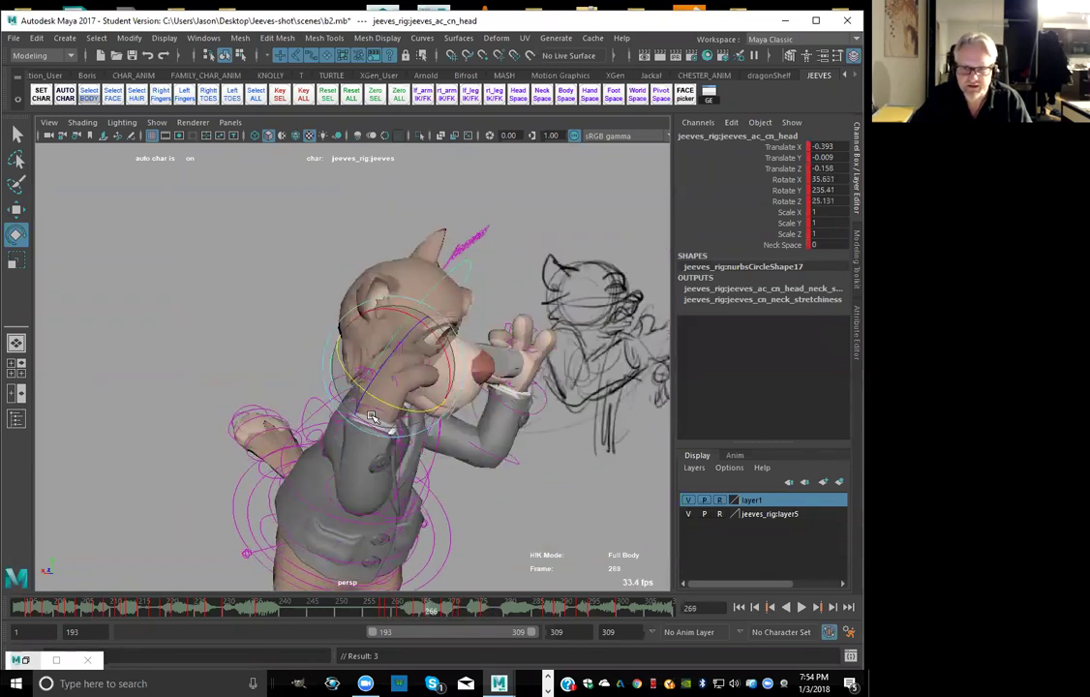
key(comma)
key(comma)
key(comma)
key(comma)
key(comma)
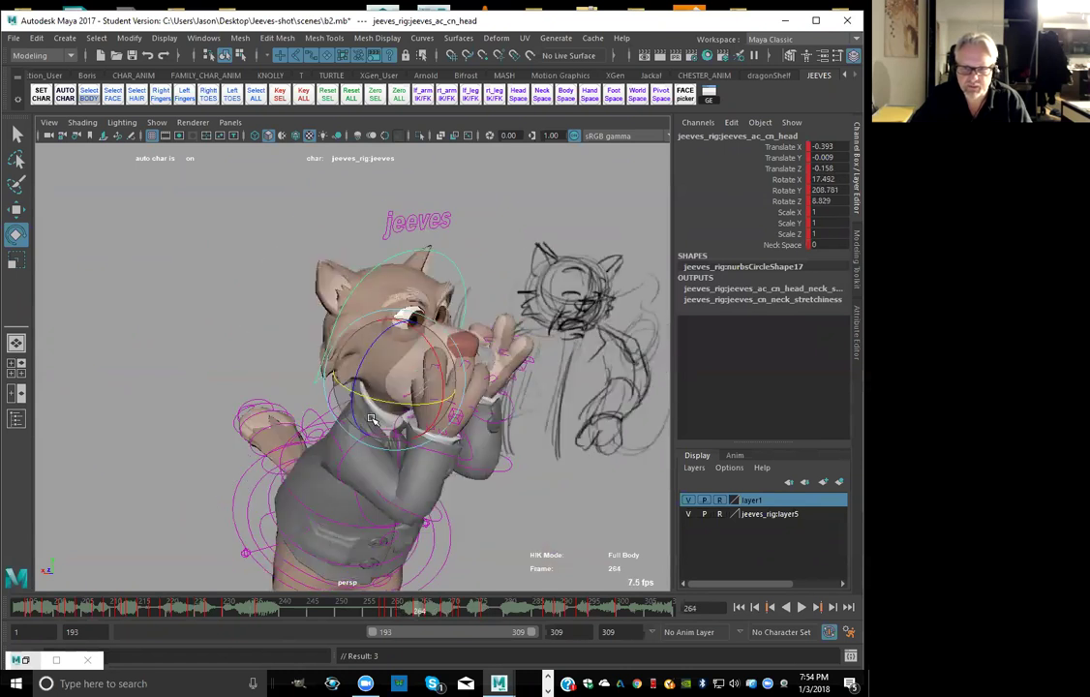
key(comma)
key(period)
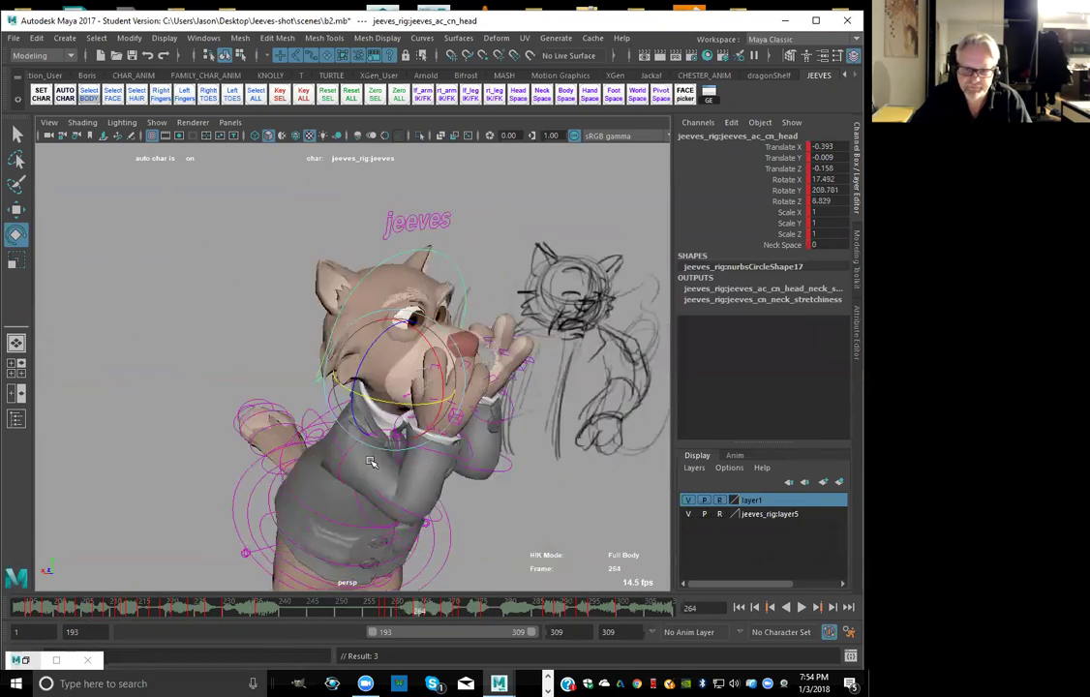
Adjust the right shoulder FK control's rotation at frame 264, compare adjacent poses, and key the shoulder at frame 266
click(342, 455)
drag(334, 452, 316, 466)
drag(388, 438, 388, 449)
key(comma)
key(period)
key(period)
key(comma)
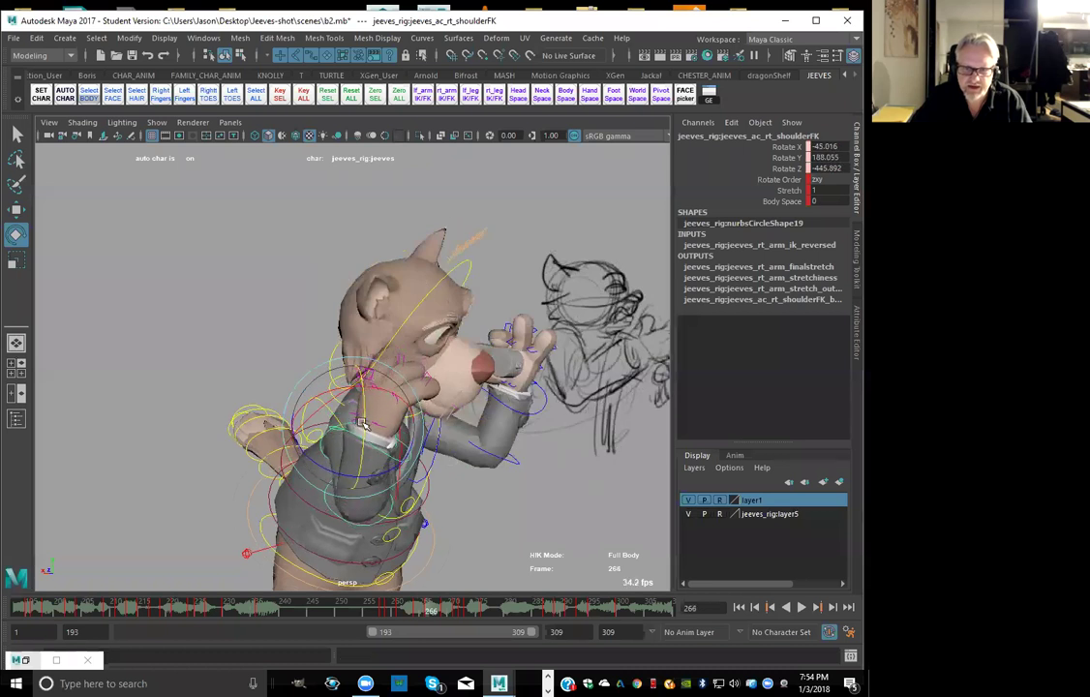
key(s)
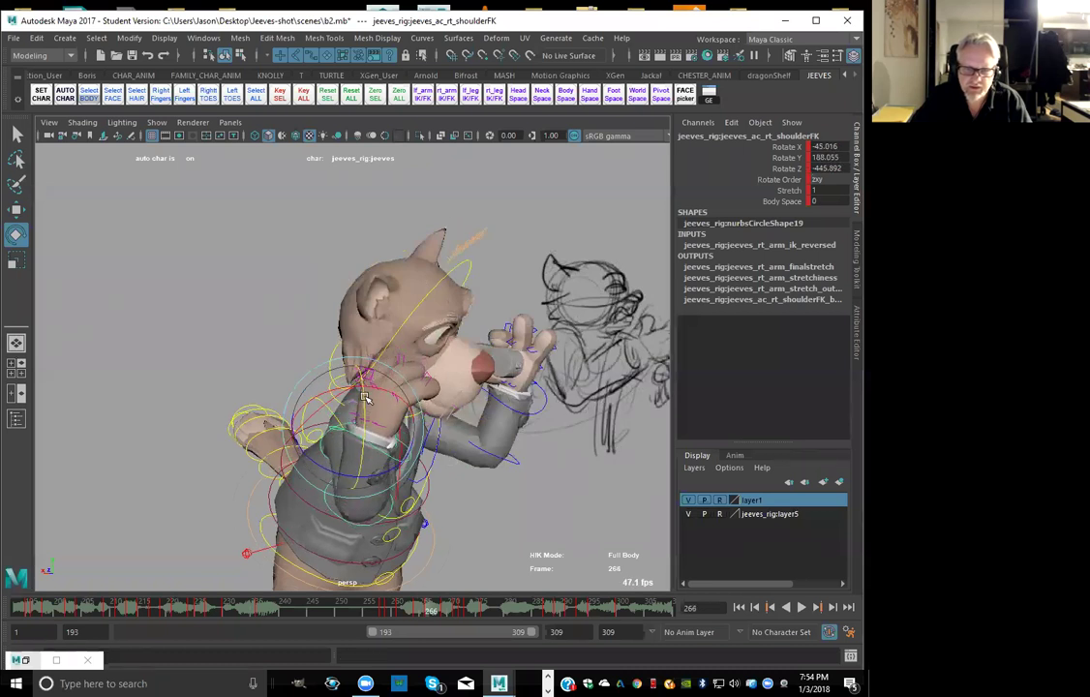
Adjust the right elbow FK control's rotation at frame 266 and compare it with the adjacent keyed poses
click(391, 474)
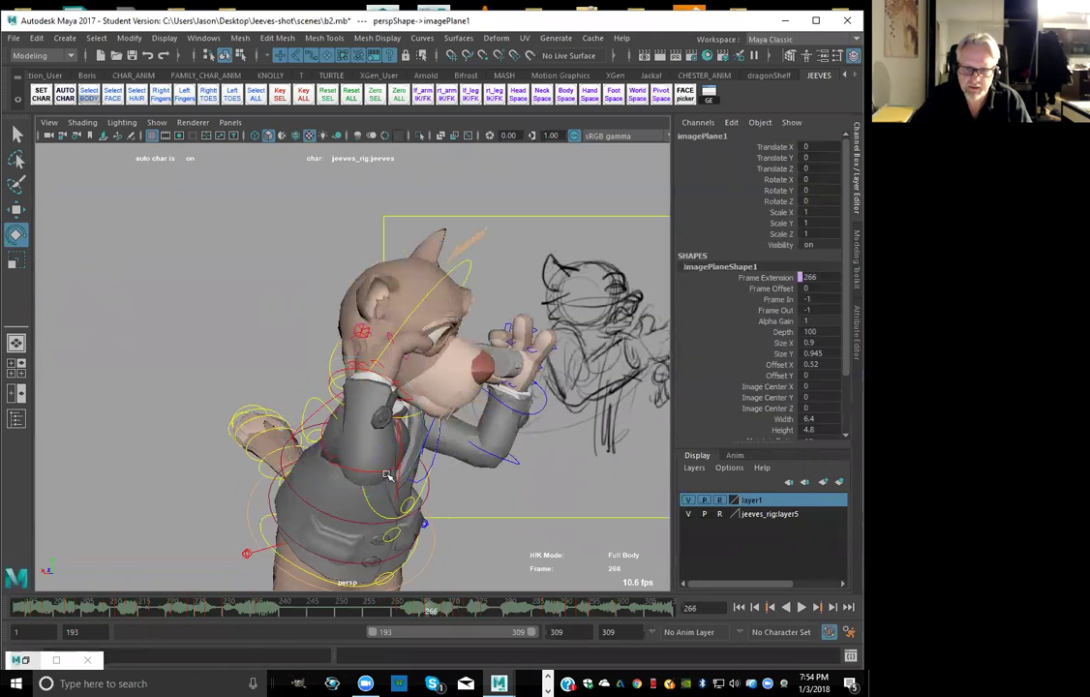
click(366, 472)
drag(378, 433, 380, 471)
key(comma)
key(period)
key(period)
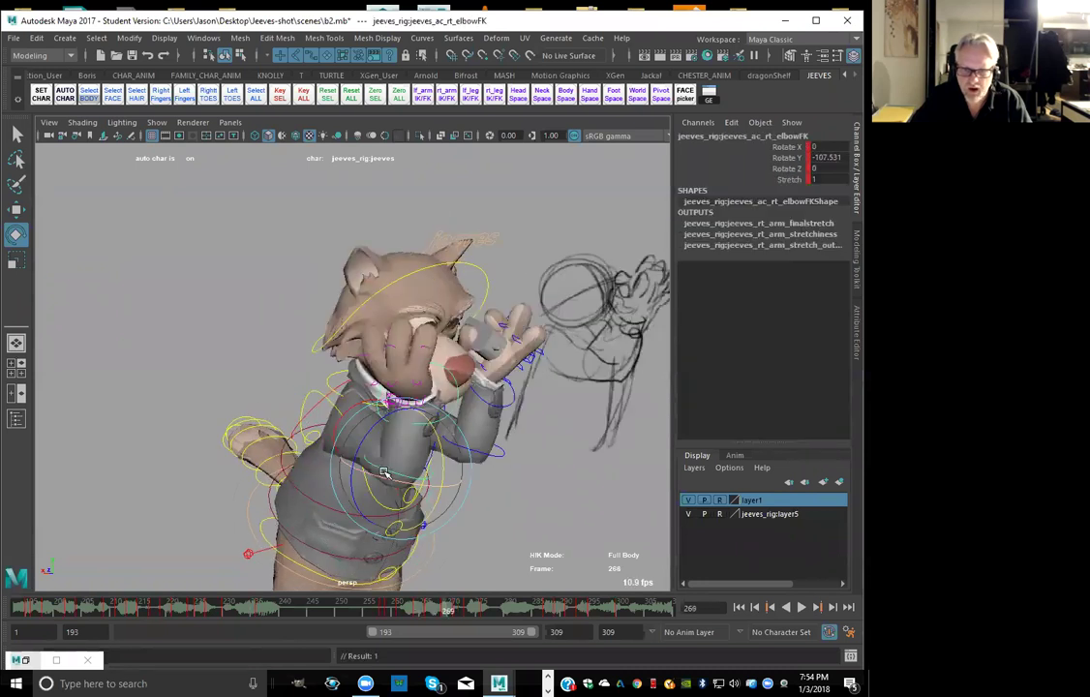
key(comma)
key(period)
key(comma)
key(comma)
key(period)
Rotate the left elbow FK control at frame 266 to about -77.7 in Y and check the neighbouring poses
click(514, 457)
key(comma)
key(comma)
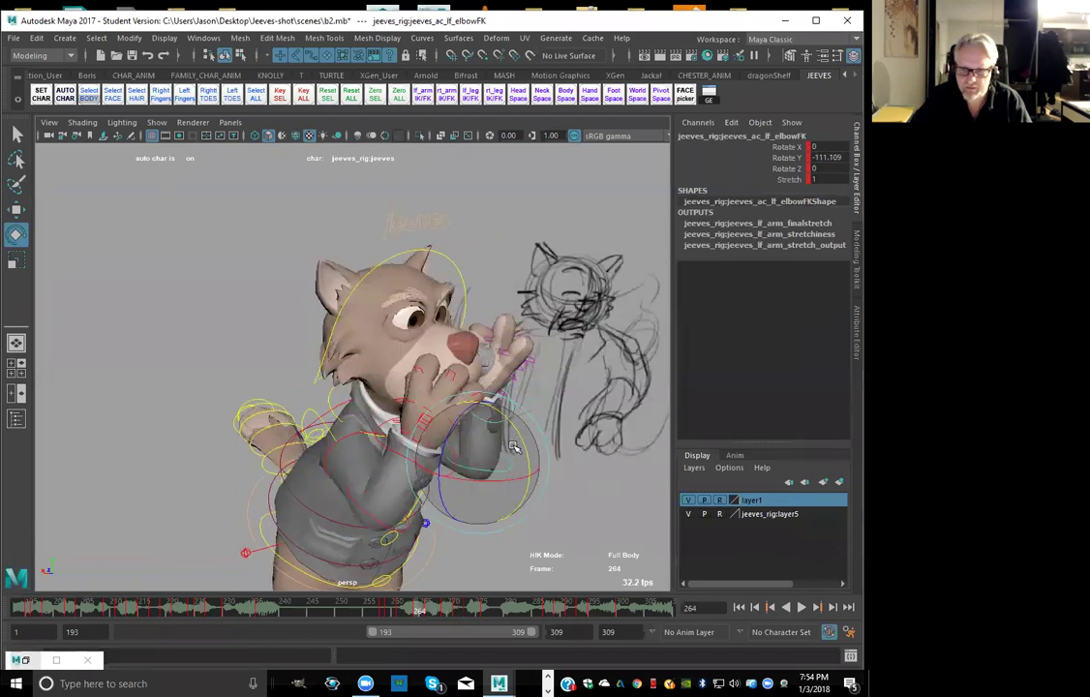
key(period)
key(period)
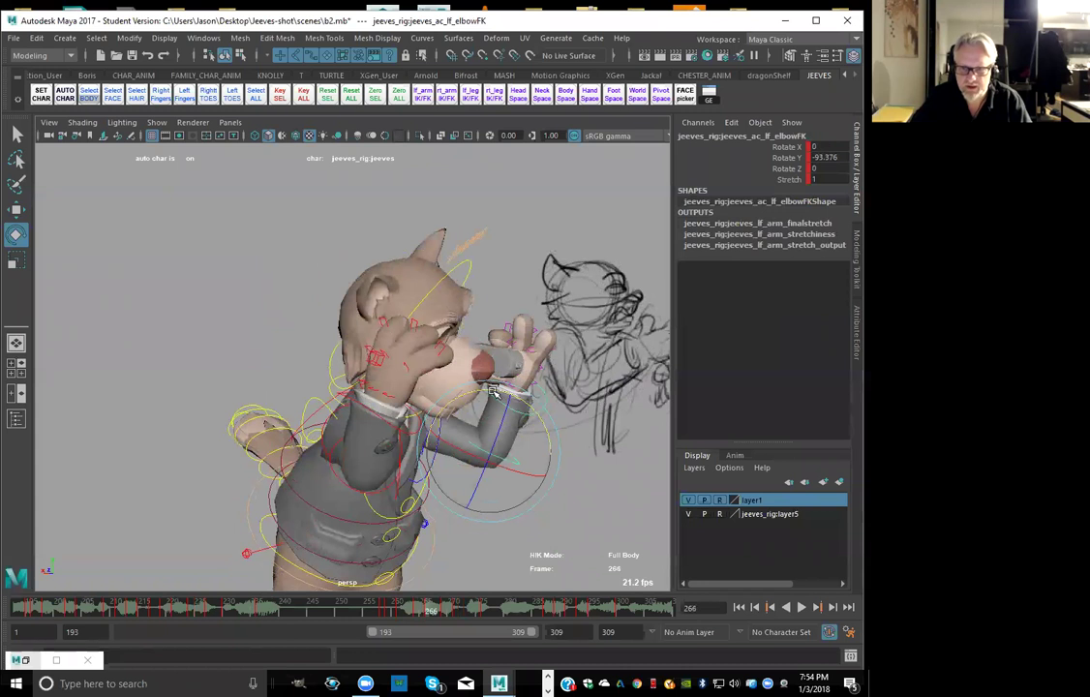
drag(494, 389, 508, 390)
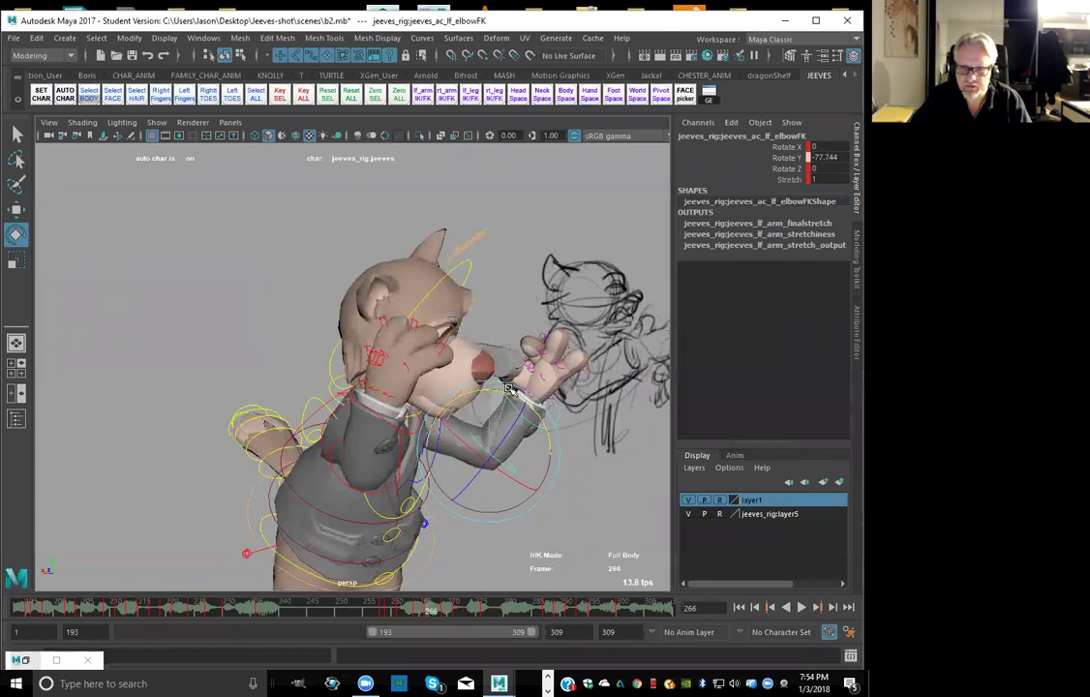
key(comma)
key(period)
key(period)
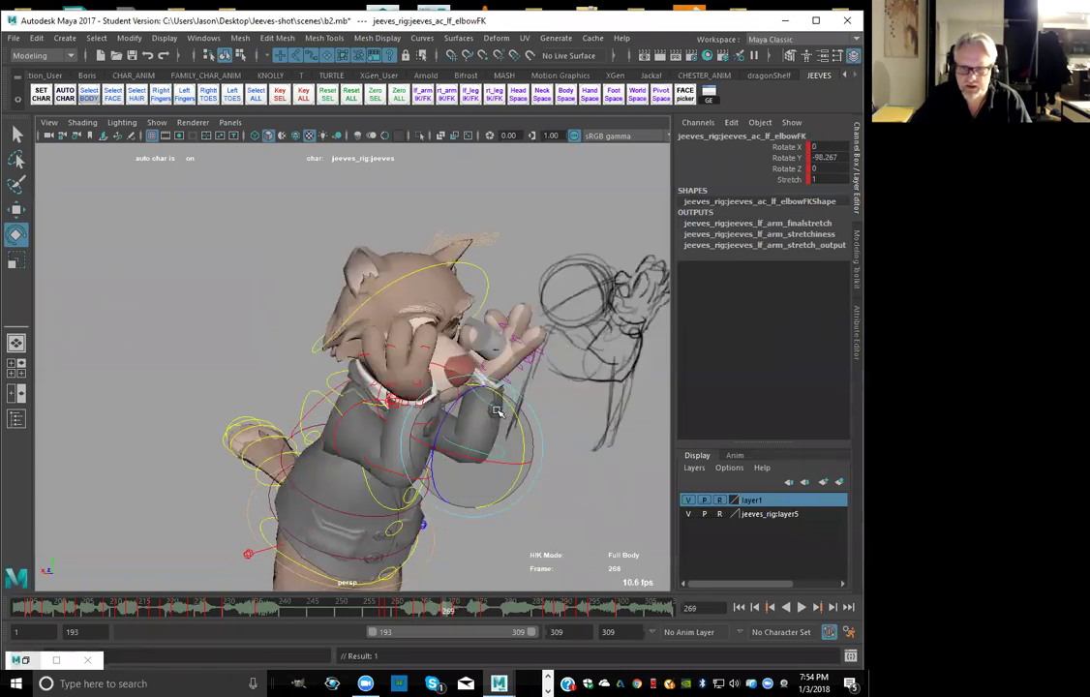
Step back and forth frame by frame between frames 259 and 276 to review the arm motion
key(alt+period)
key(alt+period)
key(alt+period)
key(alt+period)
key(alt+period)
key(alt+period)
key(alt+period)
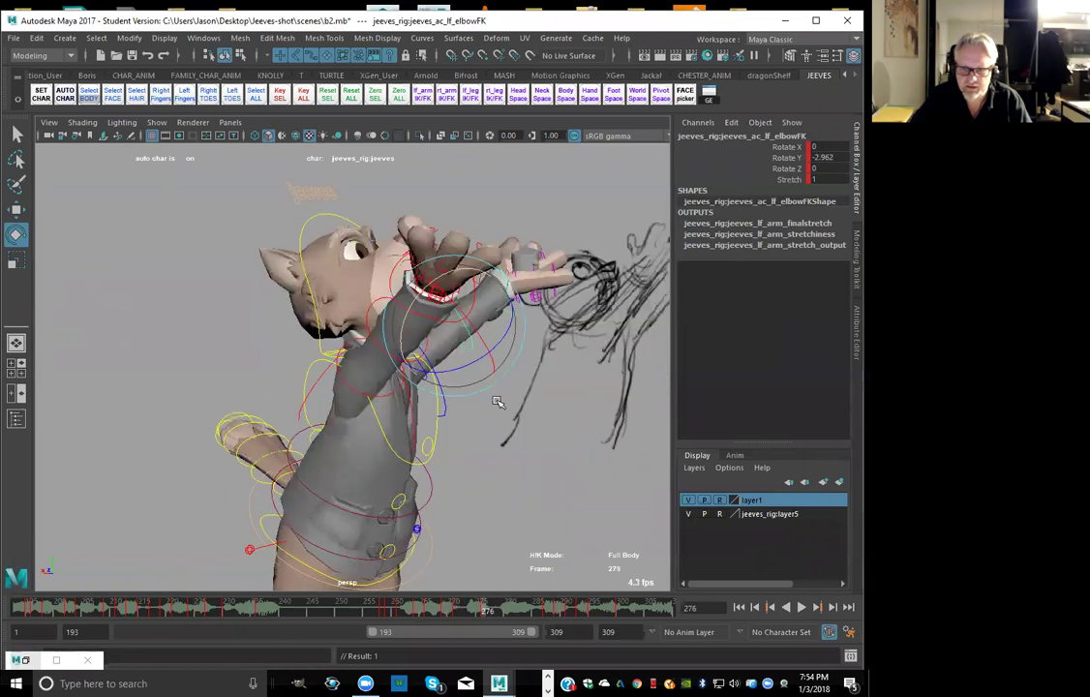
key(alt+comma)
key(alt+comma)
key(alt+comma)
key(alt+comma)
key(alt+comma)
key(alt+comma)
key(alt+comma)
key(alt+comma)
key(alt+comma)
key(alt+comma)
key(alt+comma)
key(alt+comma)
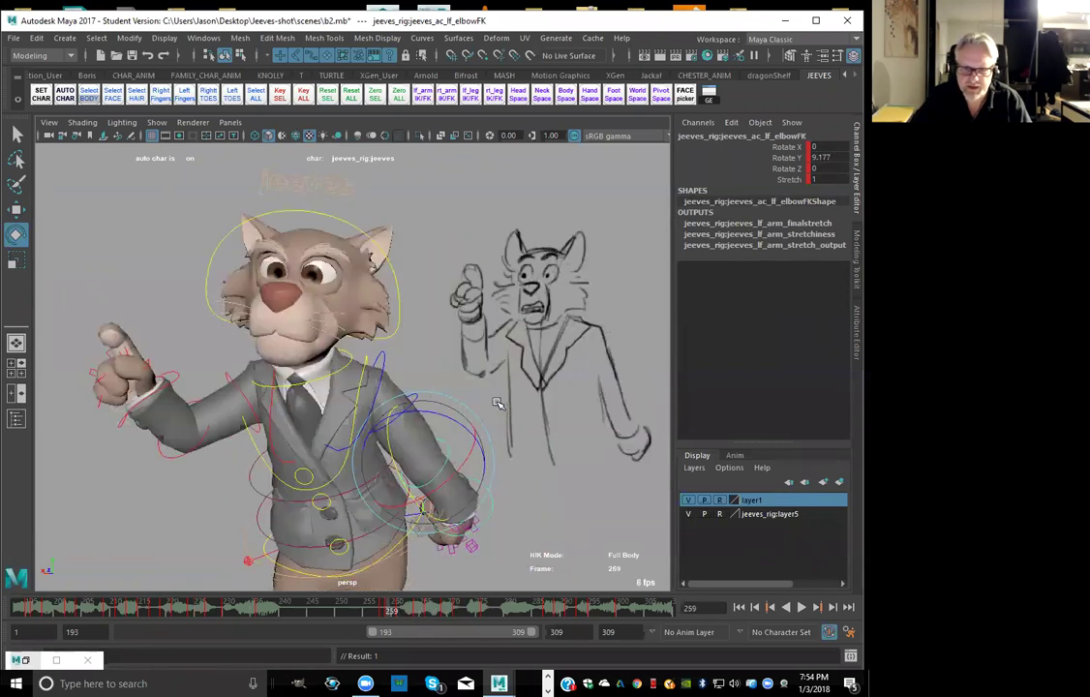
key(alt+period)
key(alt+period)
key(alt+period)
key(alt+period)
key(alt+period)
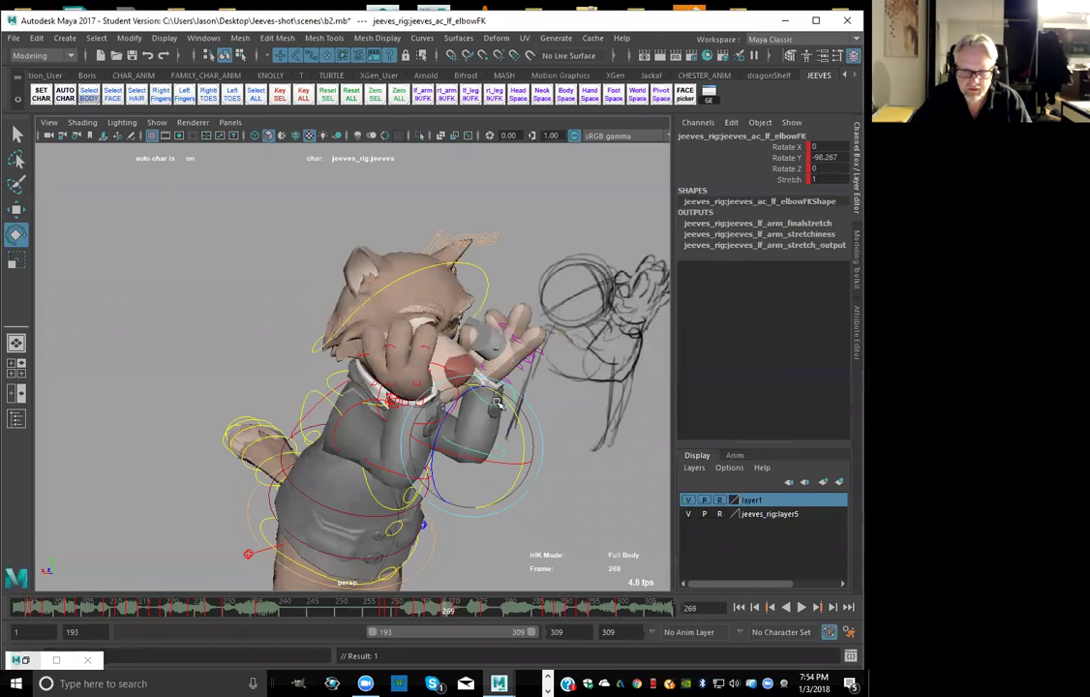
key(alt+period)
key(alt+period)
Open up the left elbow FK control at frame 271 to about -63.4 in Rotate Y and check the motion up to frame 276
key(comma)
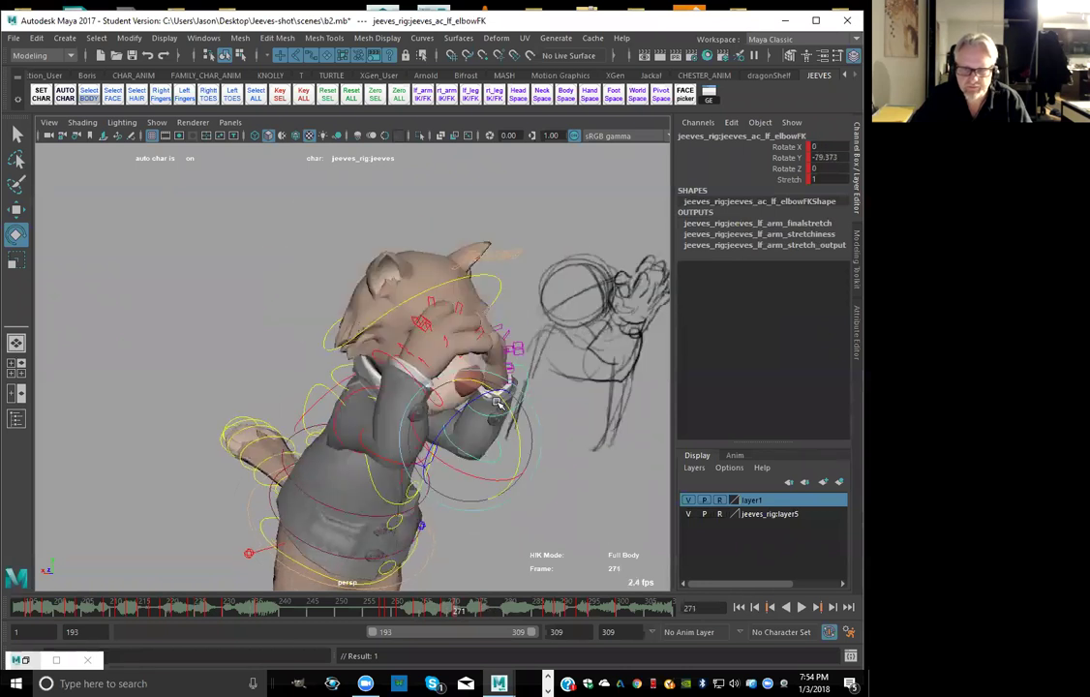
drag(500, 400, 509, 417)
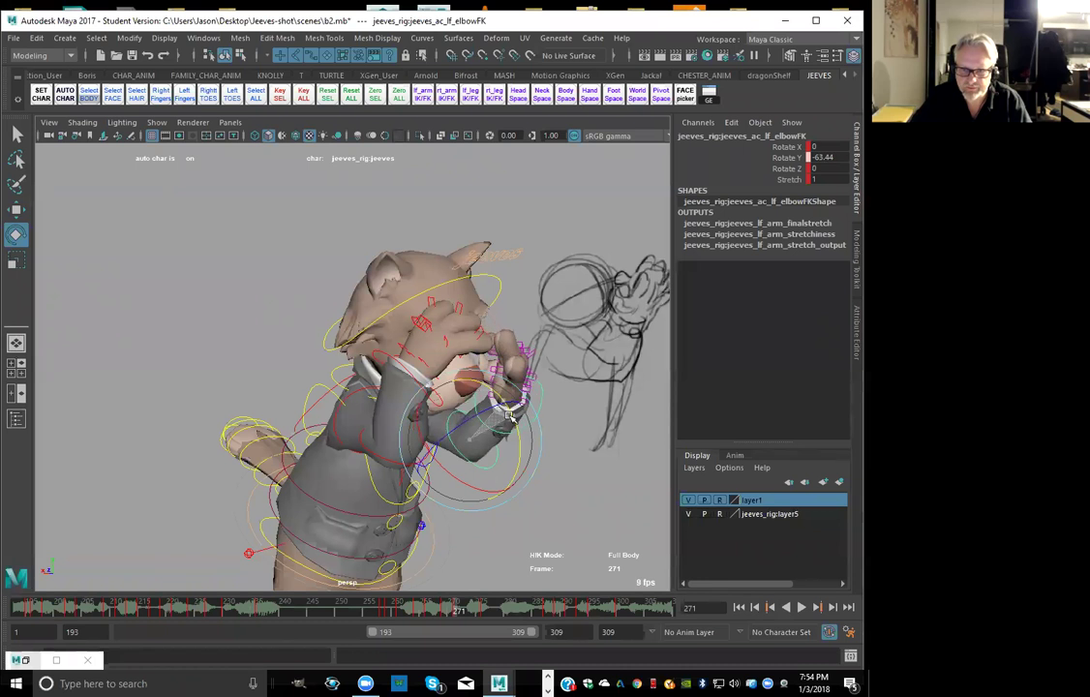
key(alt+period)
key(alt+period)
key(alt+period)
key(alt+period)
key(alt+period)
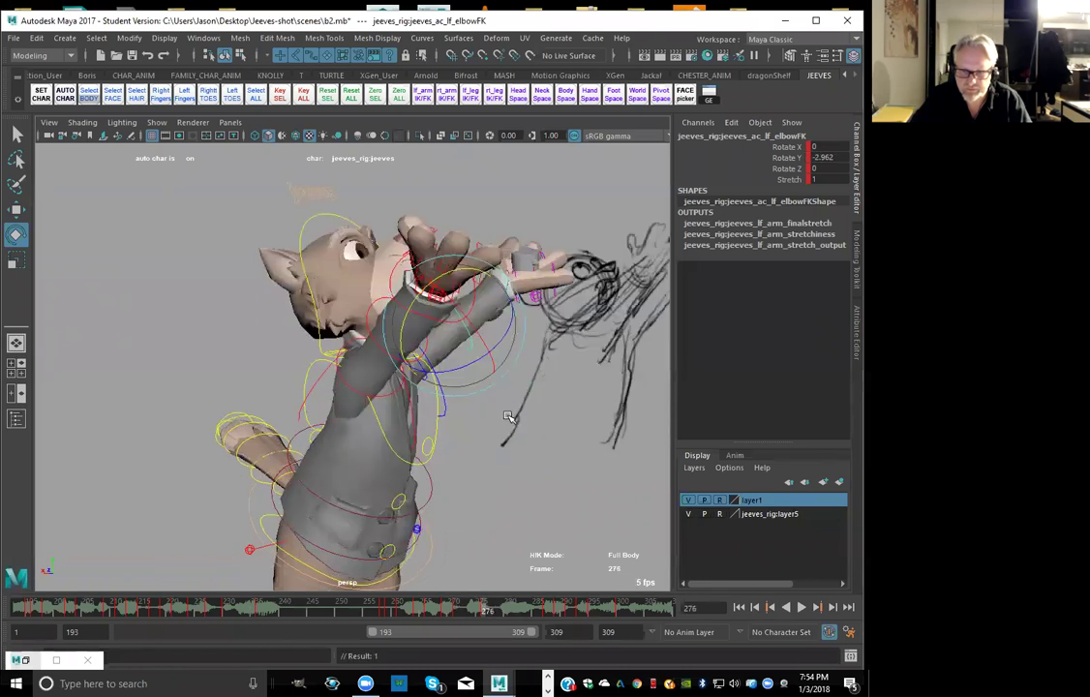
key(comma)
key(comma)
Adjust the right shoulder FK control's rotation at frame 271 and compare the in-between at frame 272 with the surrounding poses
click(592, 465)
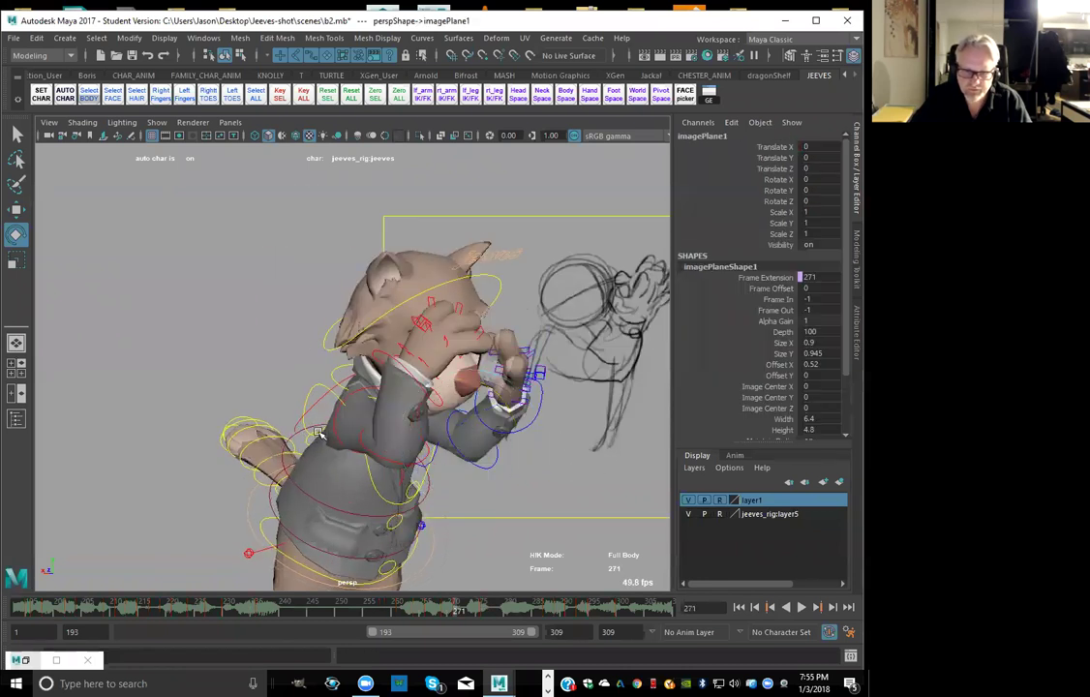
click(339, 419)
drag(378, 394, 385, 405)
key(comma)
key(alt+period)
key(alt+period)
key(alt+period)
key(alt+period)
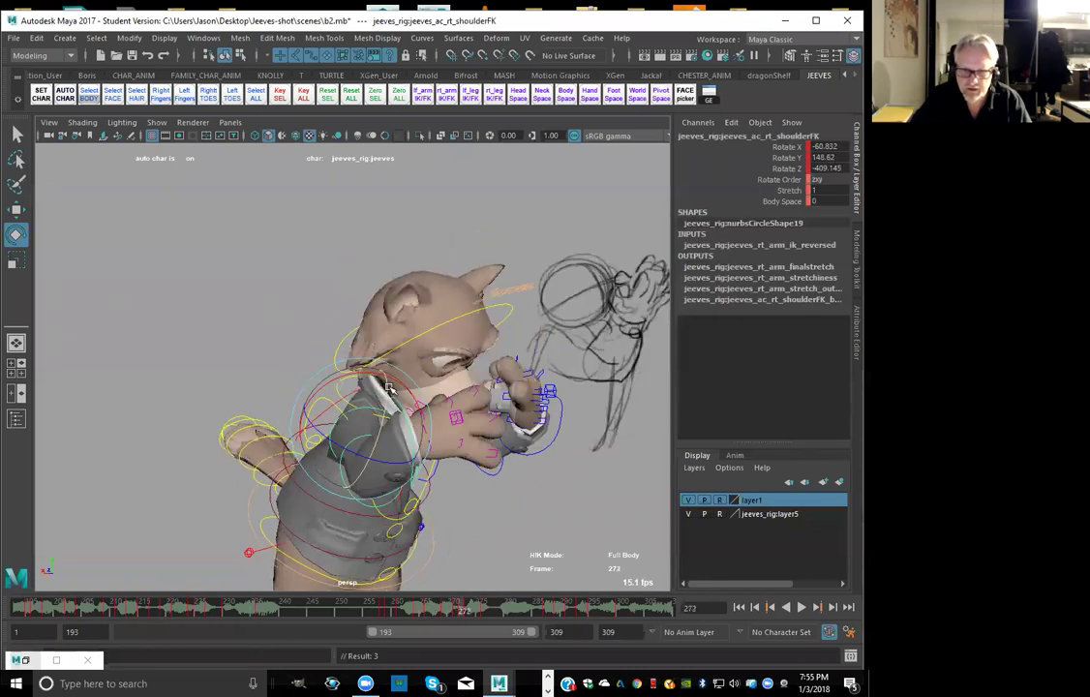
key(comma)
key(comma)
key(period)
key(period)
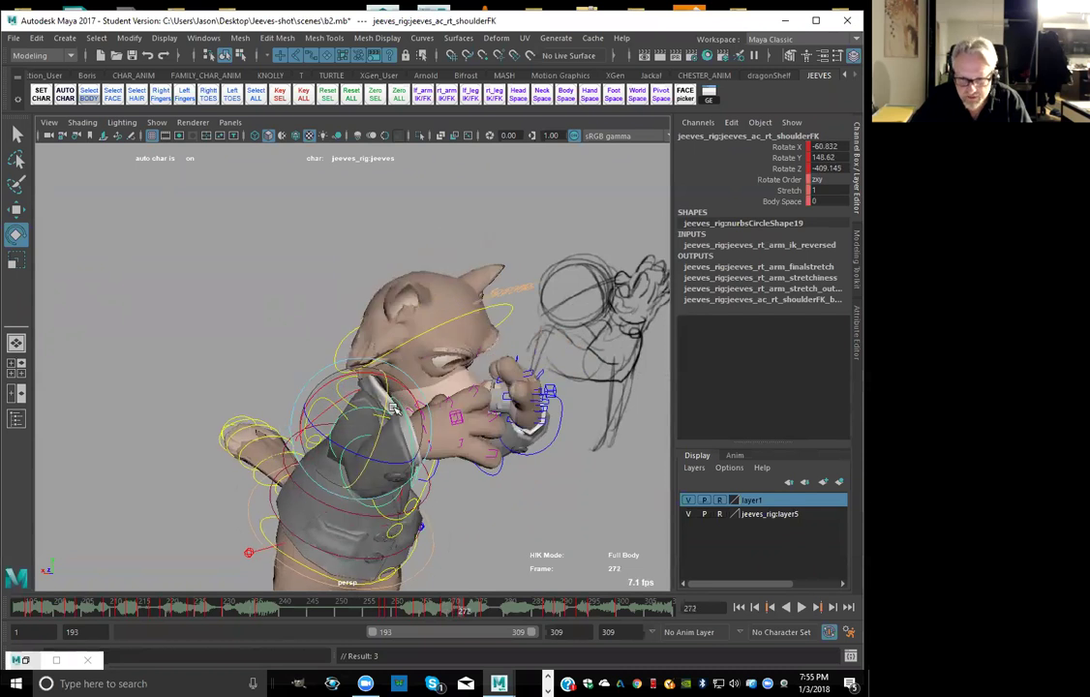
Refine the right shoulder FK rotation at frame 272, key its rotation at frame 273, and check the surrounding frames
drag(381, 413, 382, 421)
key(alt+period)
key(shift+e)
key(comma)
key(comma)
key(period)
key(period)
key(period)
key(alt+comma)
key(alt+comma)
key(alt+comma)
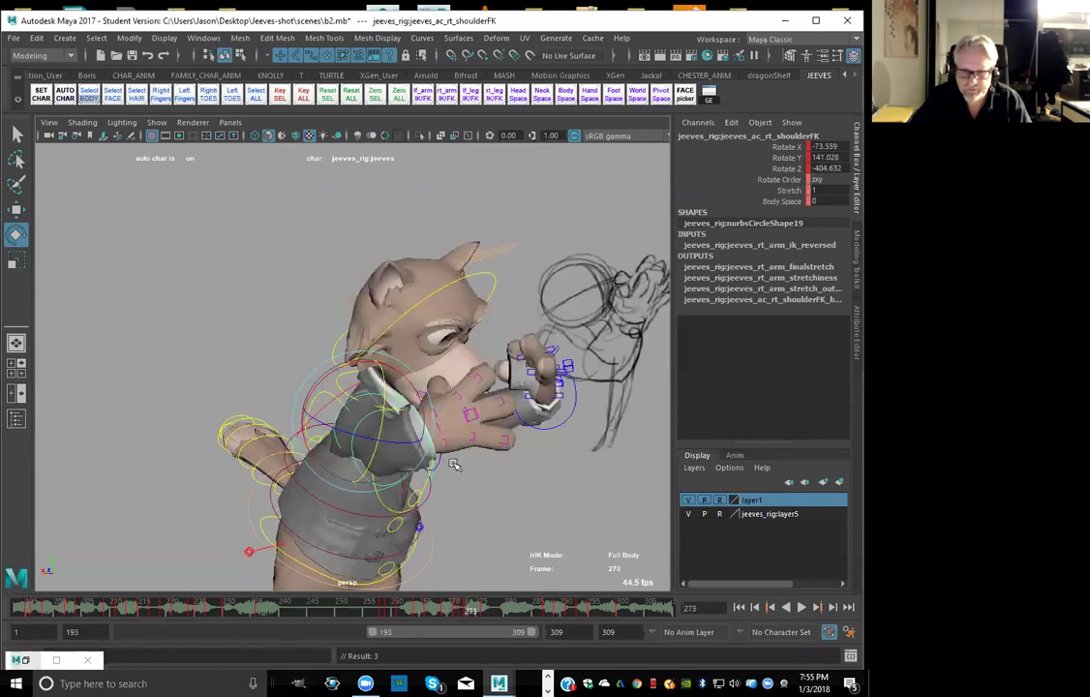
key(alt+period)
key(alt+period)
key(alt+period)
key(alt+comma)
key(alt+comma)
key(alt+comma)
Rotate the right hand FK control at frame 273 to about -63.2, 32.4, -44.7 and compare it with the adjacent poses
click(435, 467)
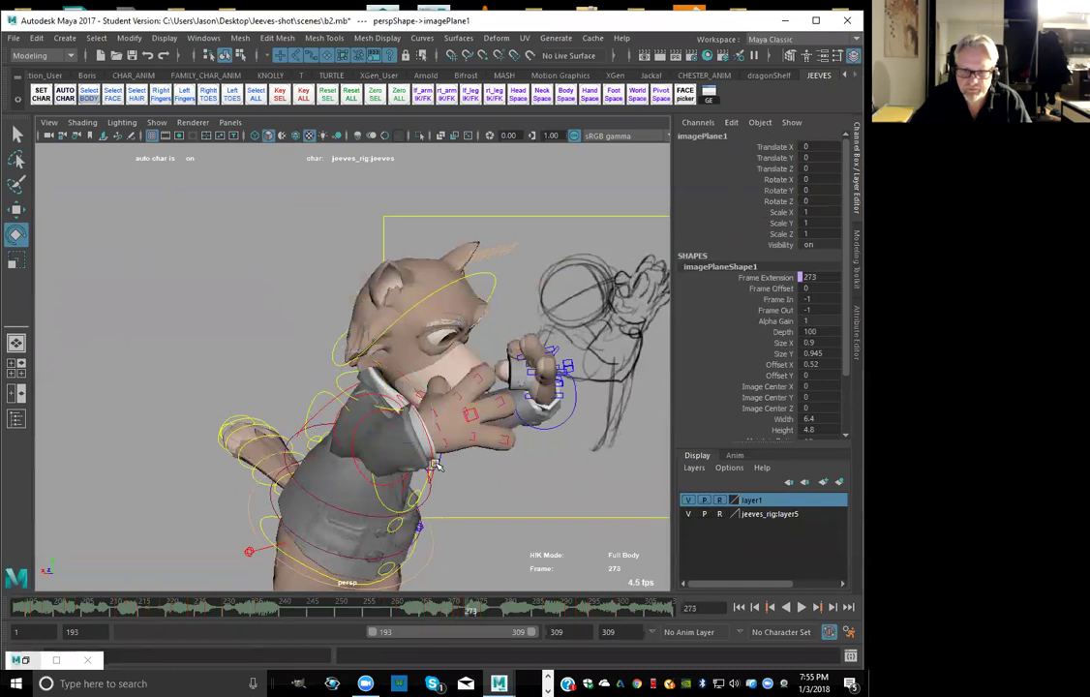
click(433, 453)
click(426, 448)
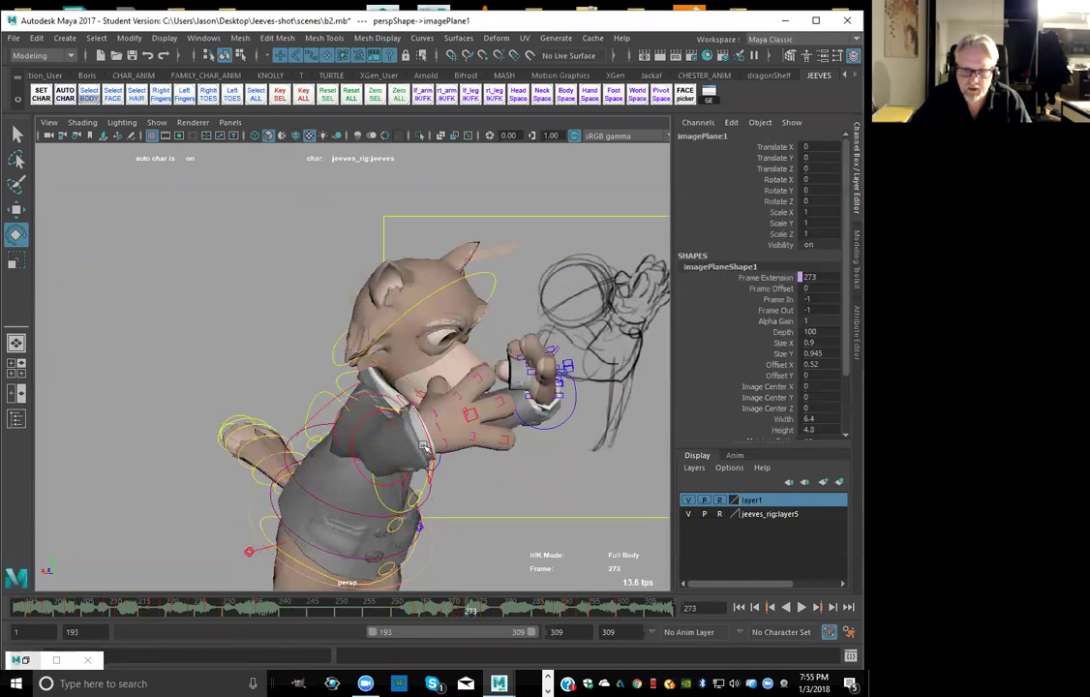
click(424, 426)
drag(439, 430, 392, 479)
key(comma)
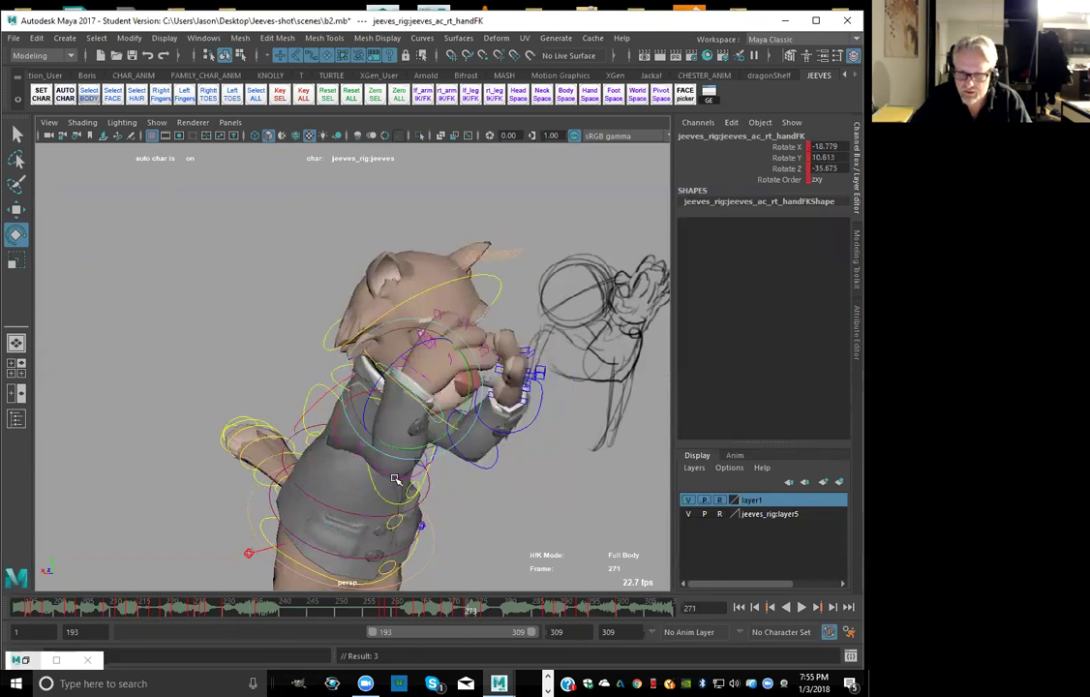
key(period)
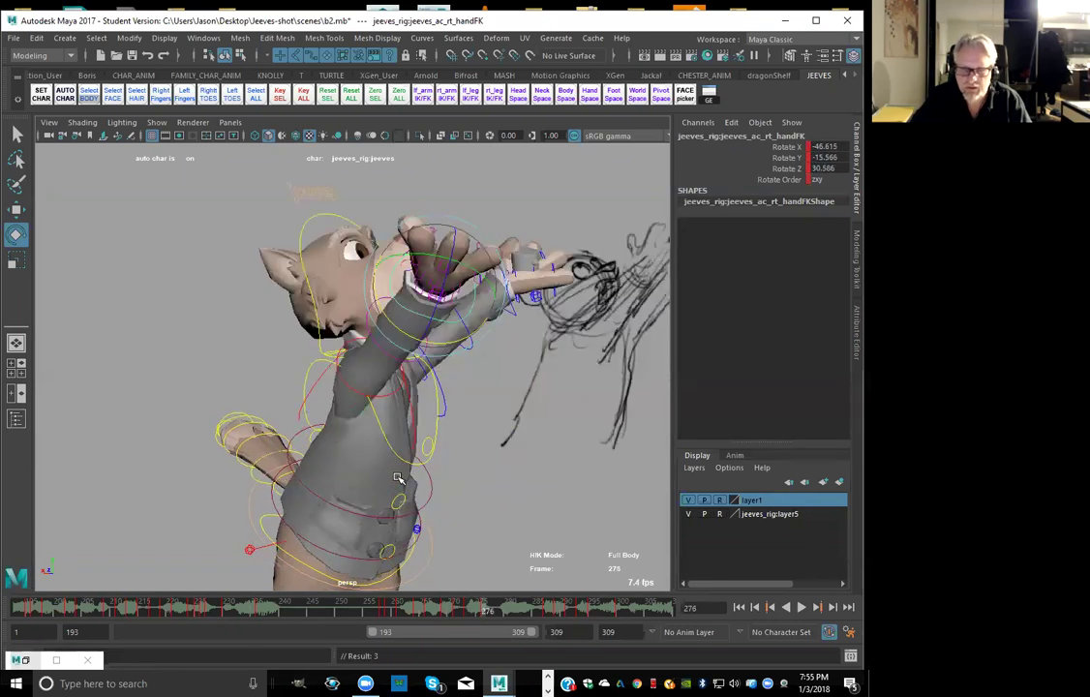
key(comma)
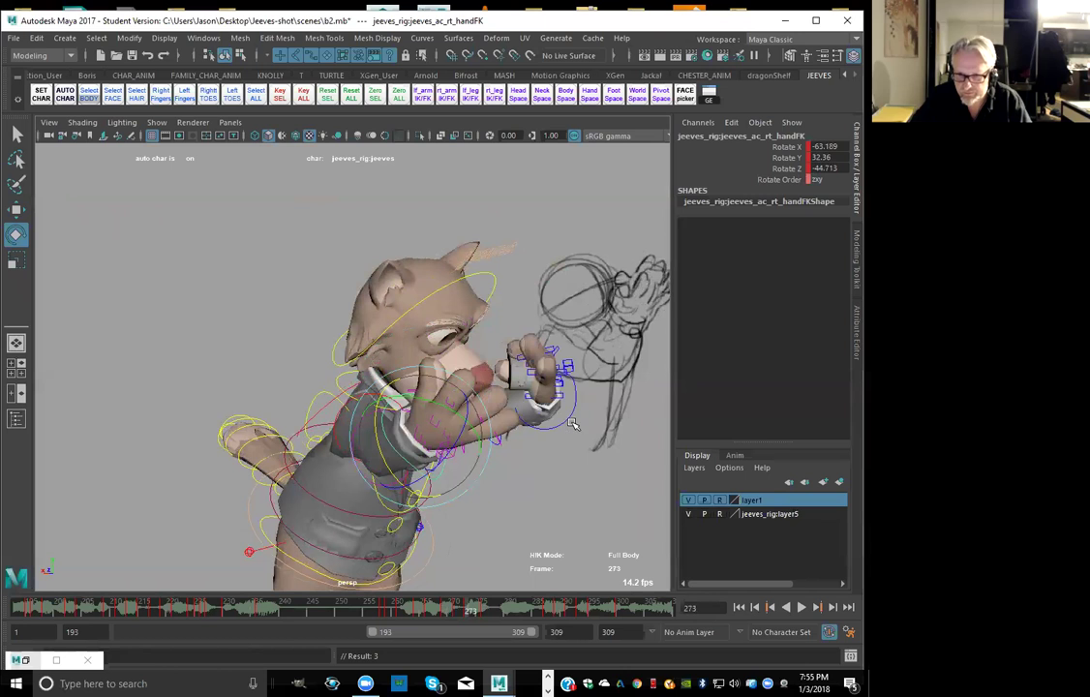
Step back through the poses from frame 273 to frame 261, checking how the action flows
key(comma)
key(comma)
key(comma)
key(comma)
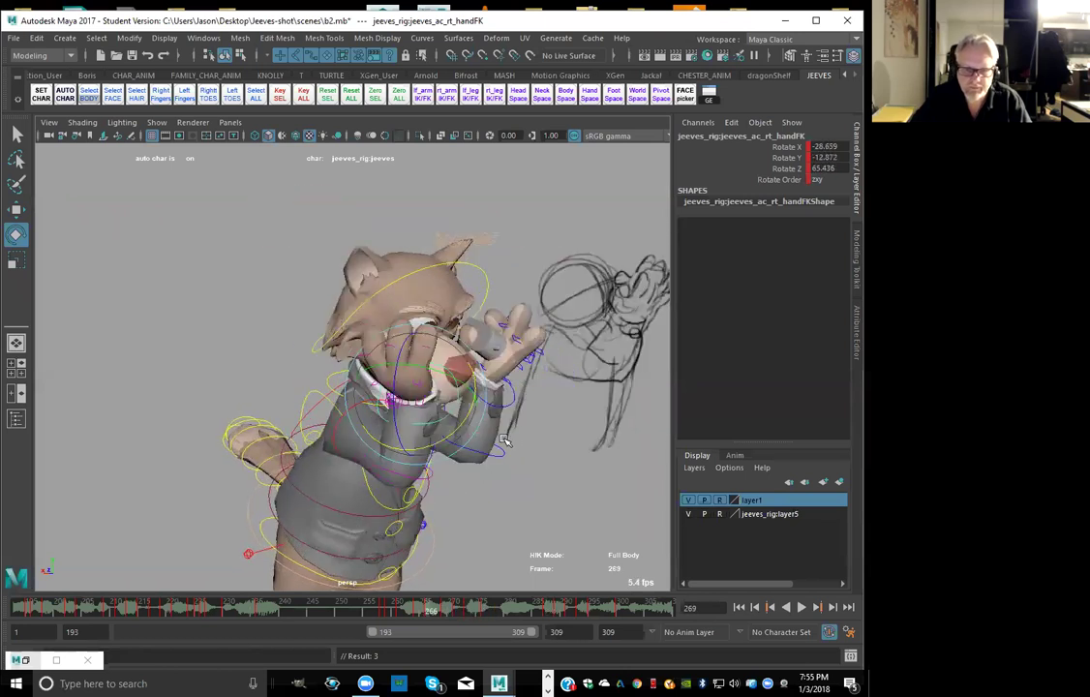
key(comma)
key(comma)
key(comma)
key(comma)
key(comma)
key(comma)
key(comma)
key(comma)
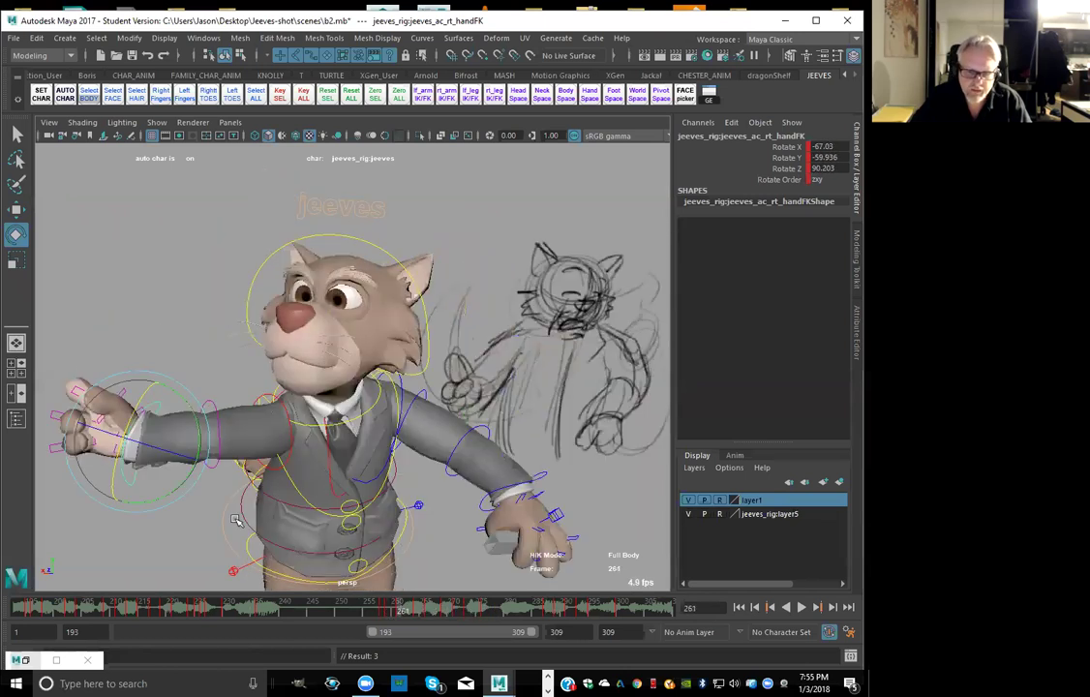
Move the upper-body parent control slightly downward at frame 261
click(224, 528)
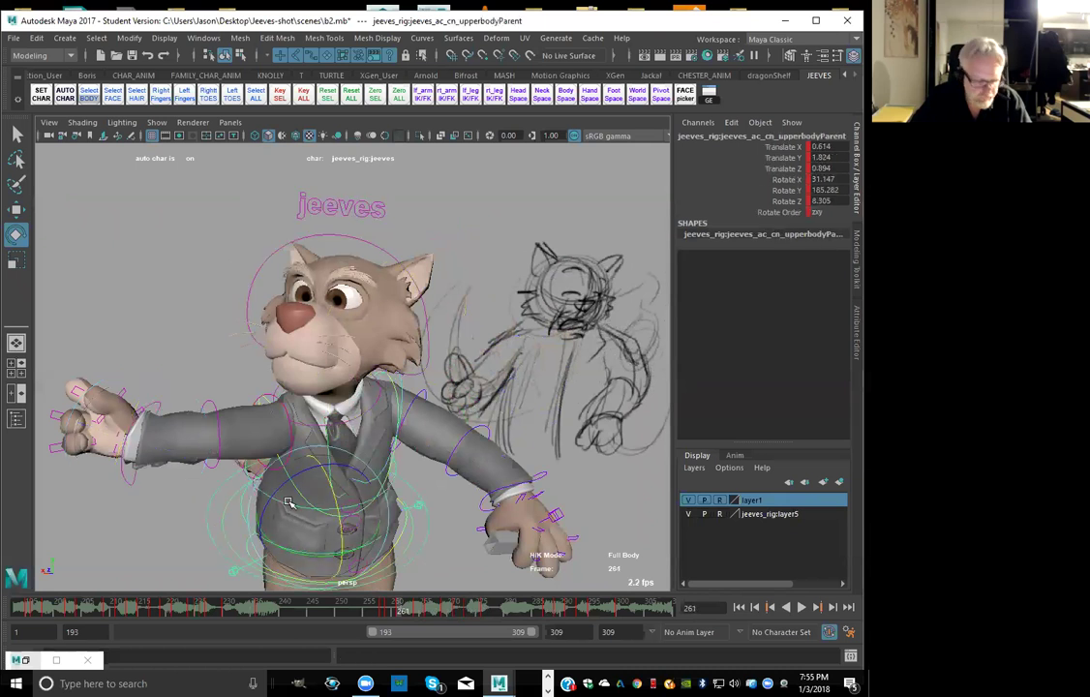
key(w)
drag(317, 515, 315, 538)
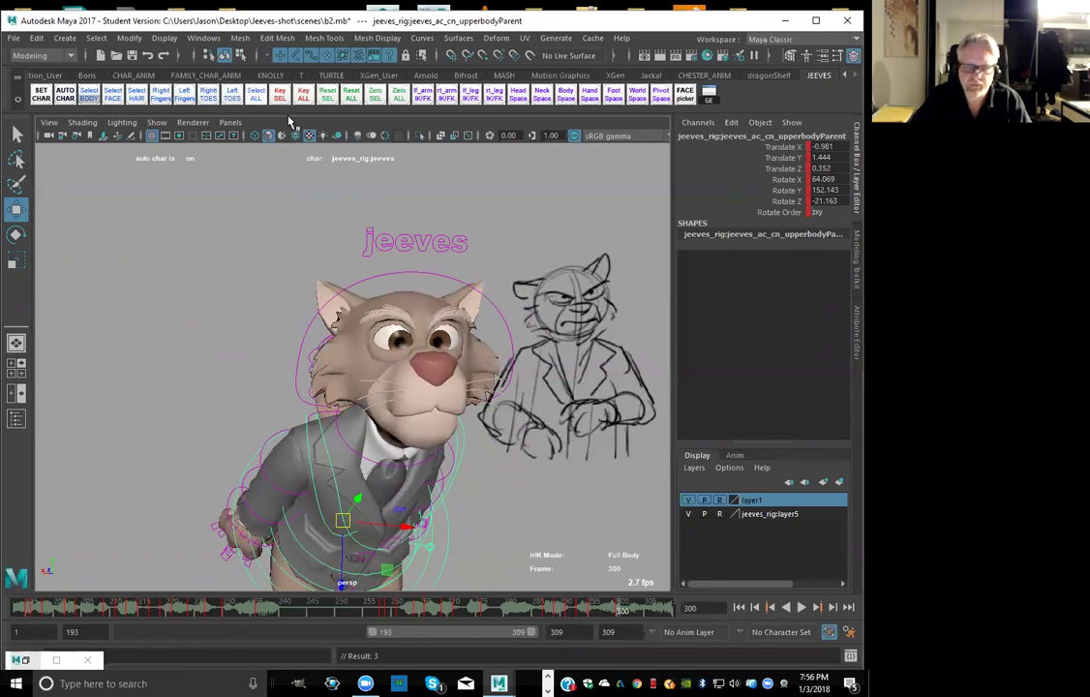
Key all of the character's controls at frame 309 and check the preceding keyed poses
click(256, 94)
click(668, 610)
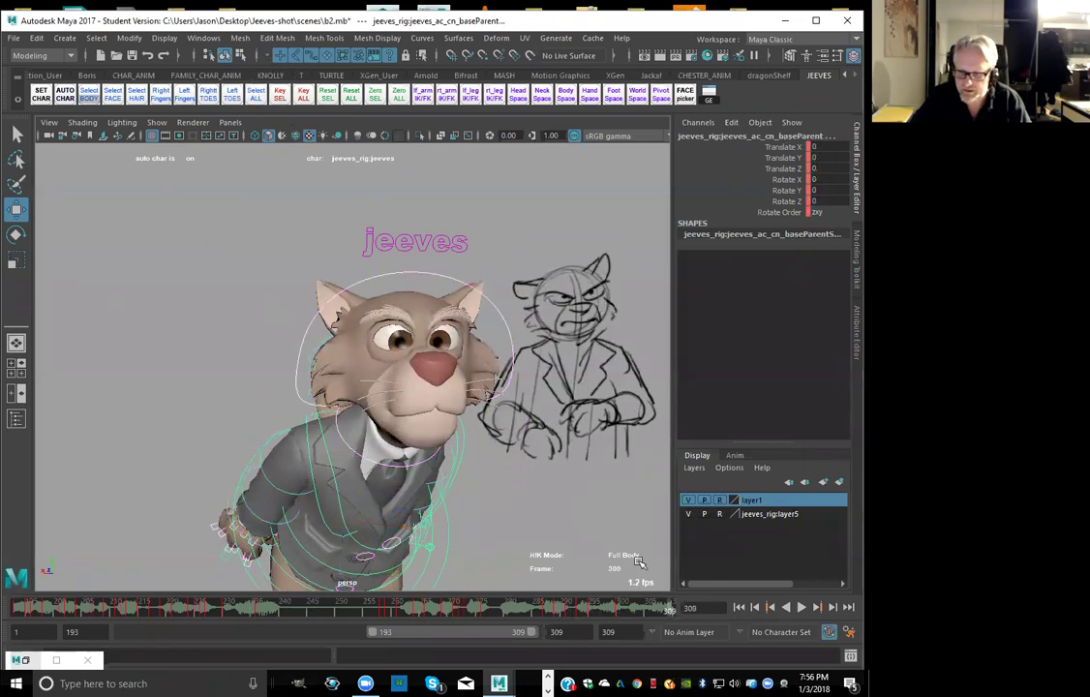
key(s)
key(comma)
key(comma)
key(comma)
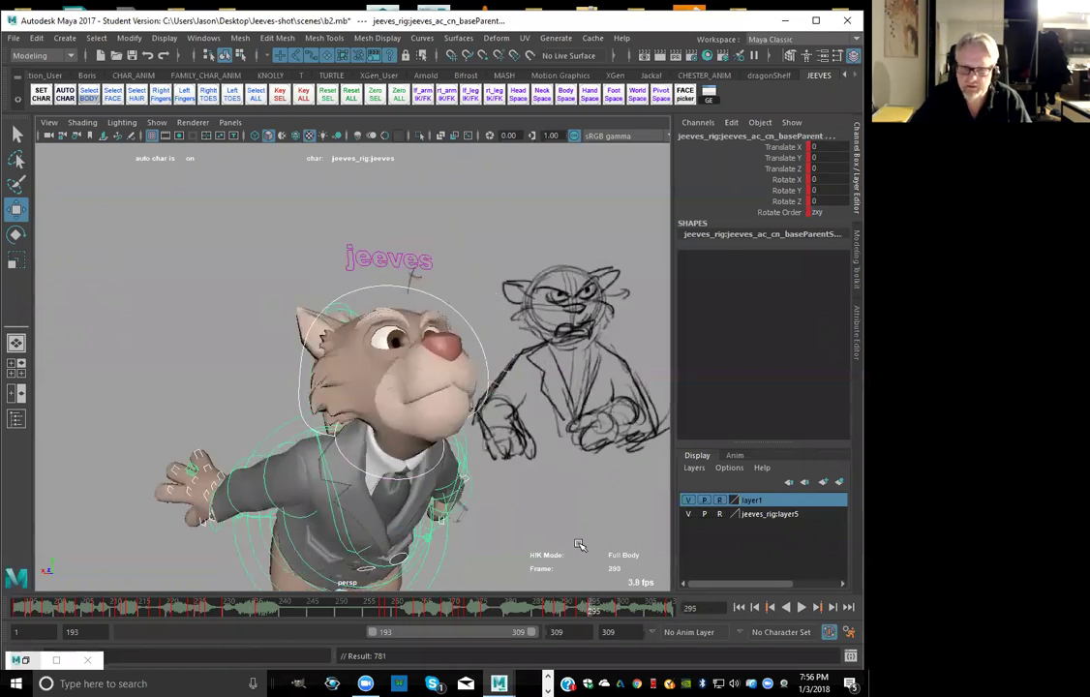
Rotate the chest control slightly at frame 309 and compare it with the previous keyed pose
click(476, 504)
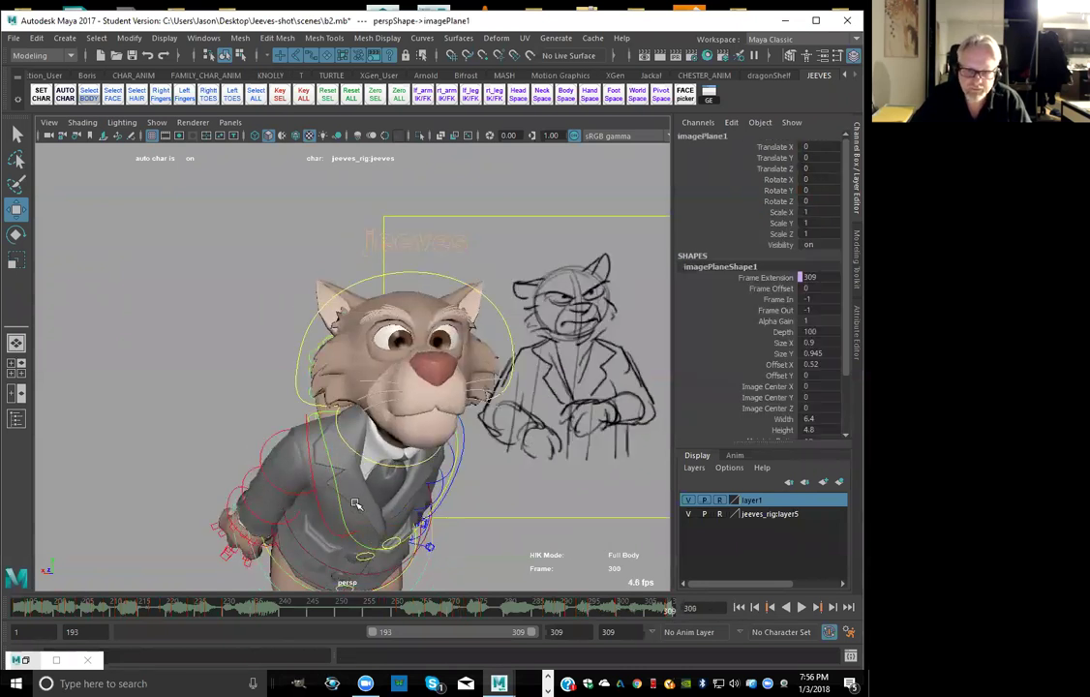
click(340, 502)
key(e)
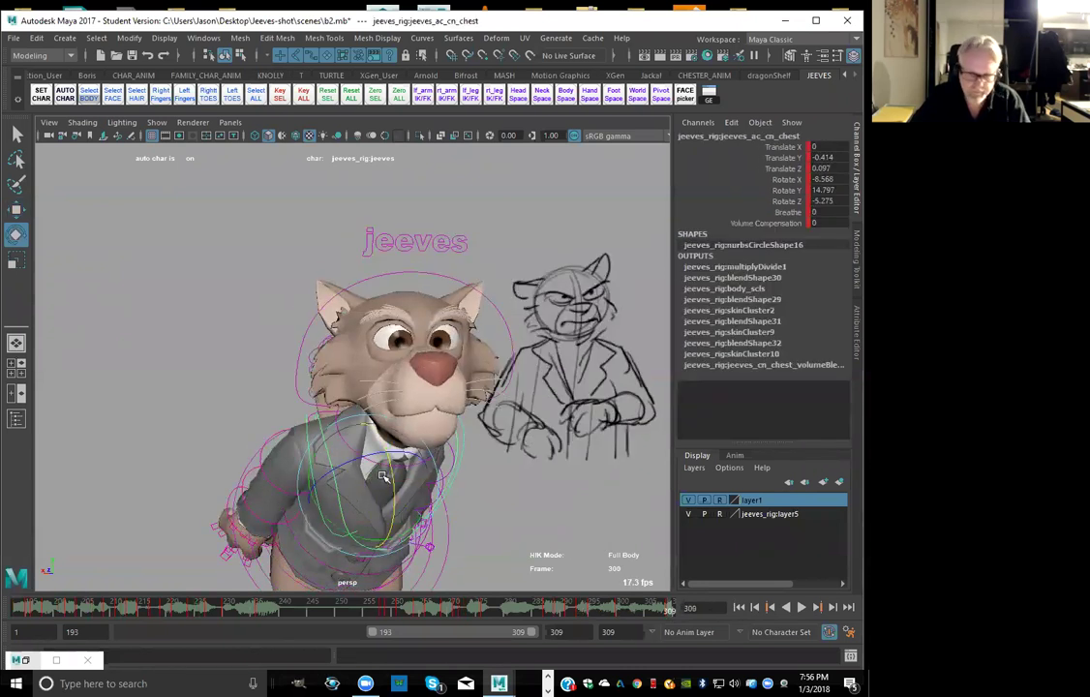
drag(391, 469, 392, 471)
key(comma)
key(period)
Tilt the head control at frame 309 to about 11 in Rotate X and compare it with the preceding poses
click(482, 313)
click(429, 274)
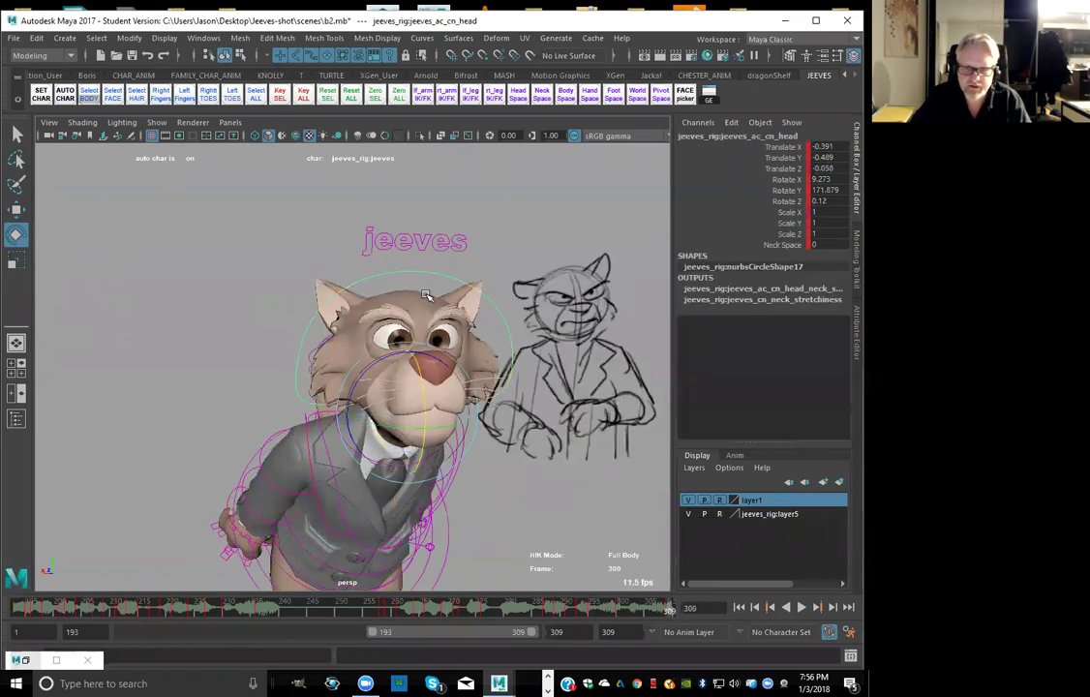
drag(422, 371, 438, 393)
key(comma)
key(comma)
key(period)
key(period)
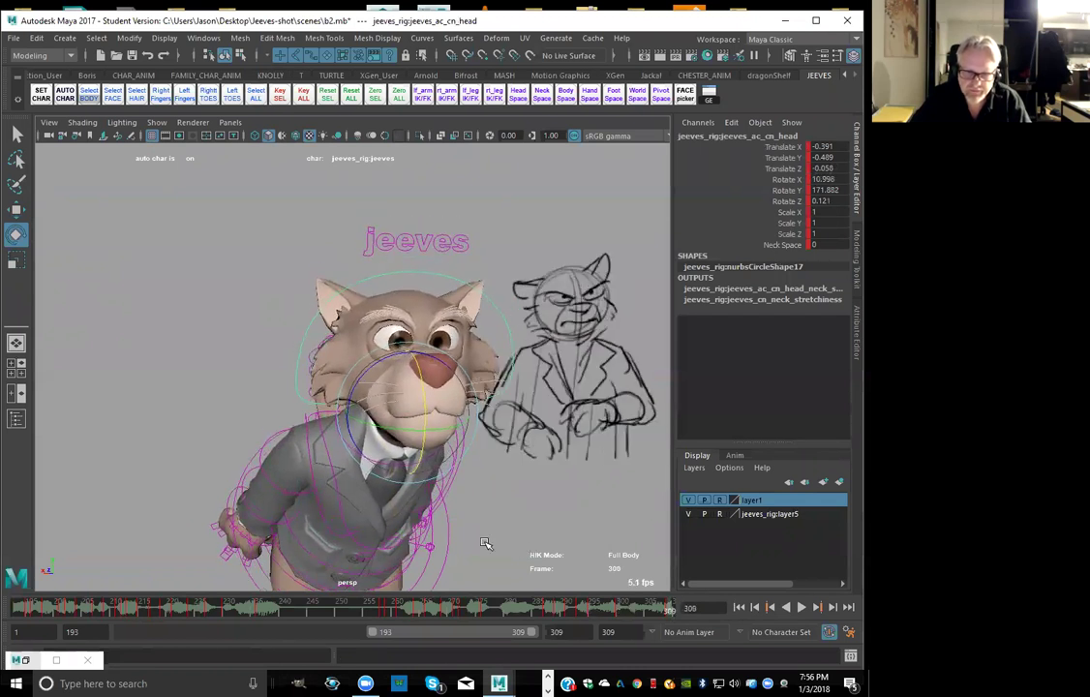
Select the right and left clavicle controls and key them at frame 309
click(514, 548)
click(469, 461)
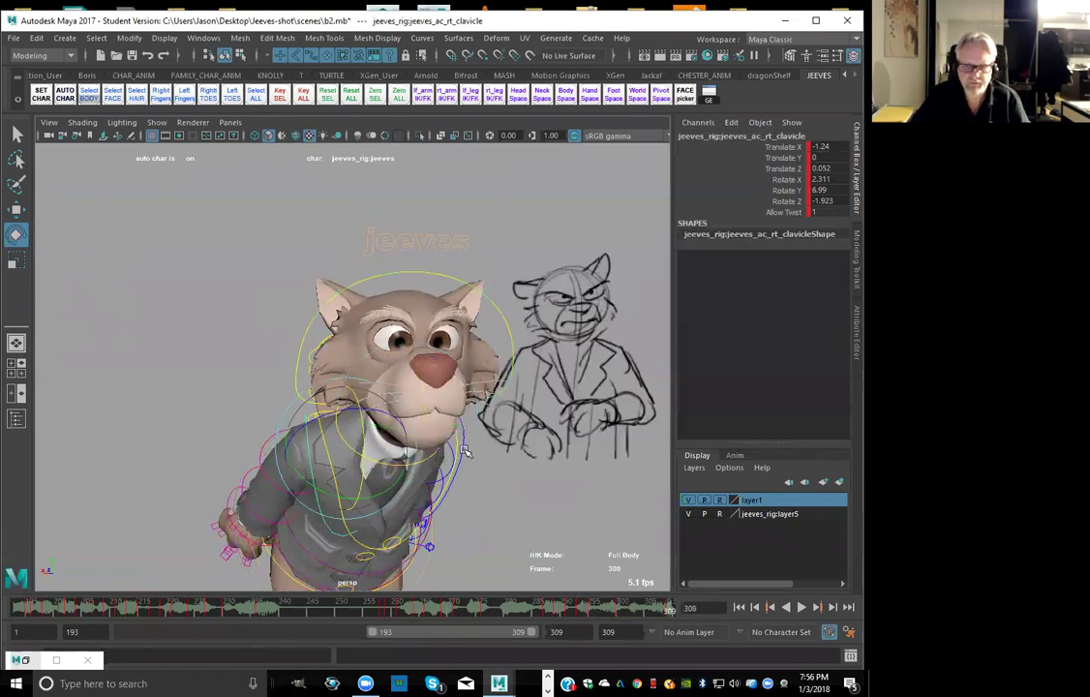
click(402, 471)
key(s)
key(comma)
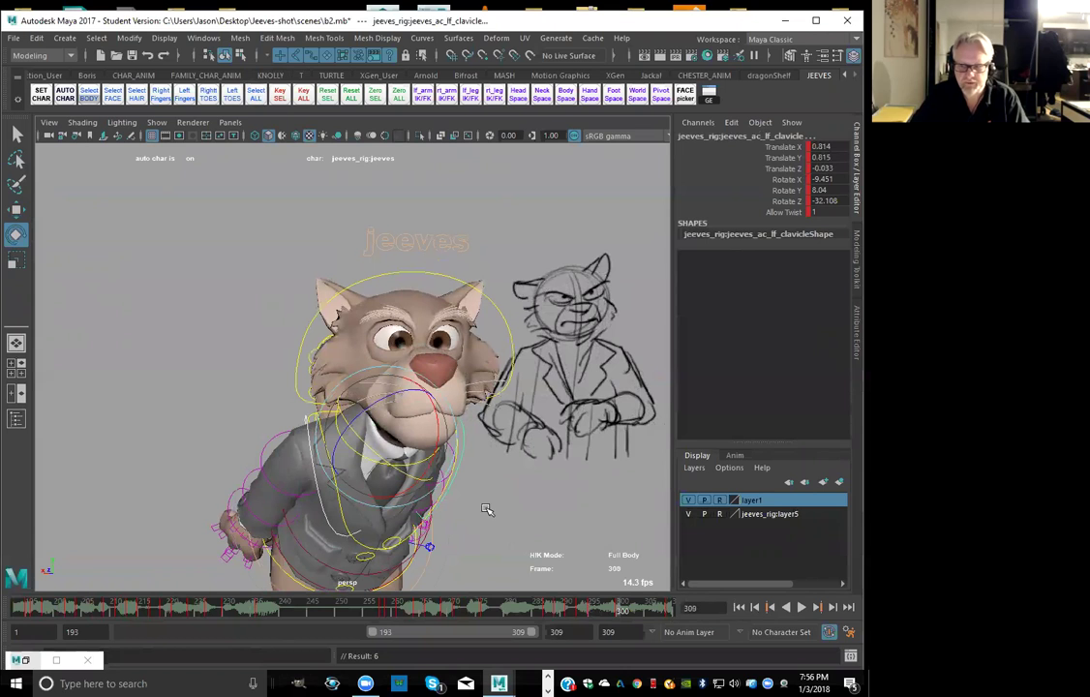
Scrub and step through the earlier keyed poses to review the timing, finishing at frame 255
drag(353, 615, 381, 607)
key(period)
key(comma)
key(period)
key(alt+comma)
key(alt+comma)
key(alt+period)
key(comma)
key(comma)
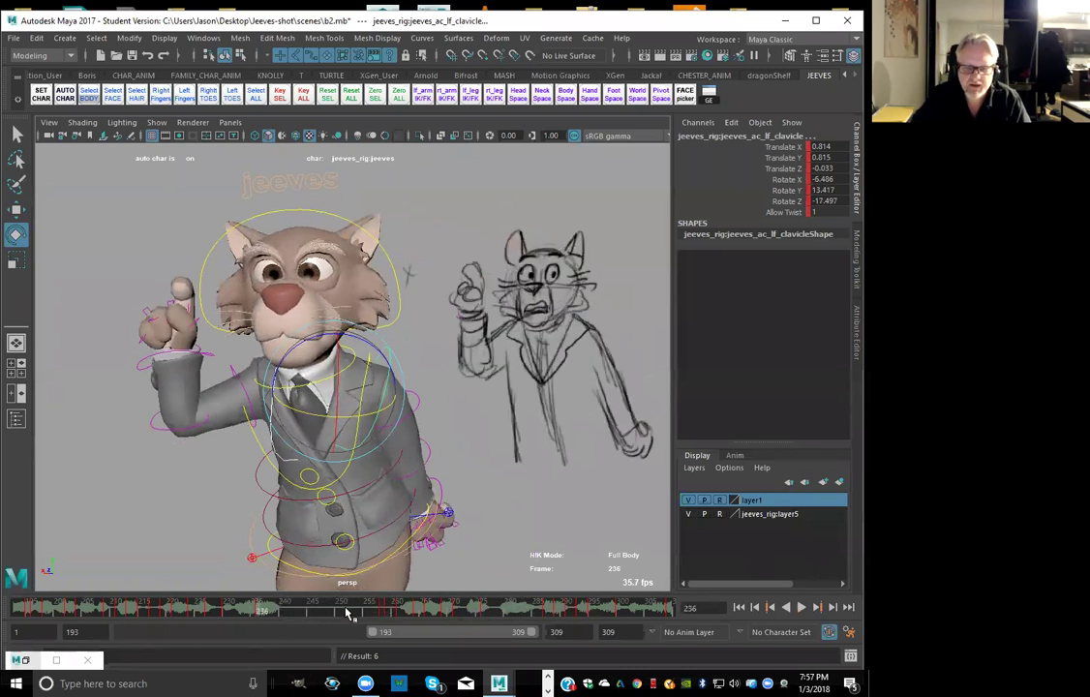
drag(356, 614, 374, 620)
click(366, 616)
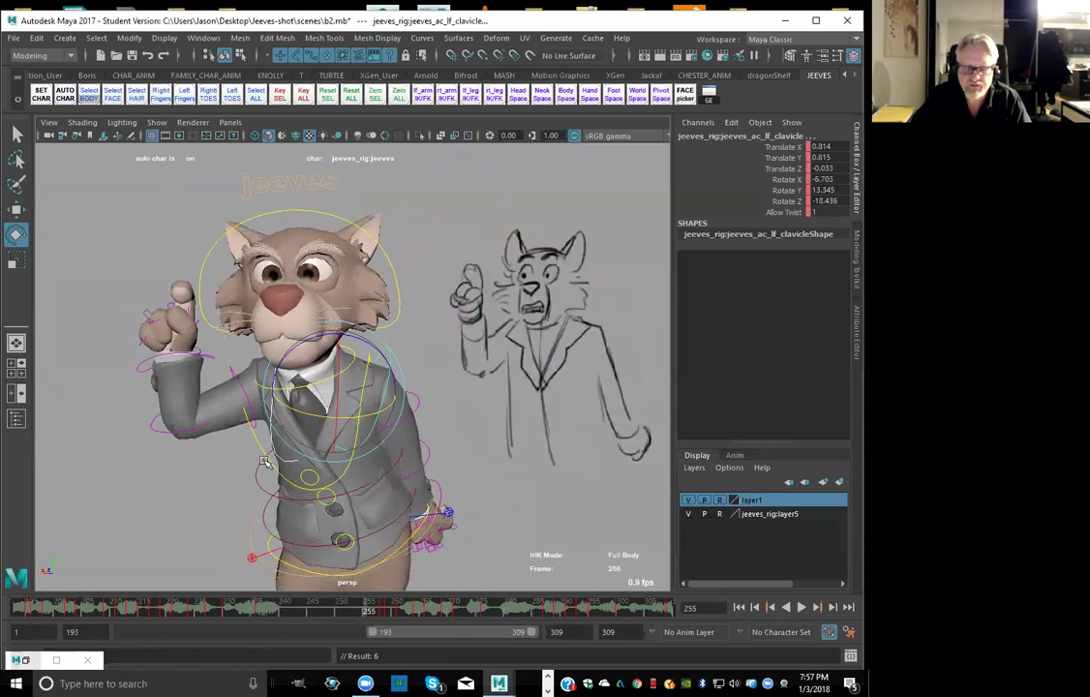
Select all of the character's controls and copy the frame 255 pose to a new key at frame 258
click(214, 187)
click(255, 95)
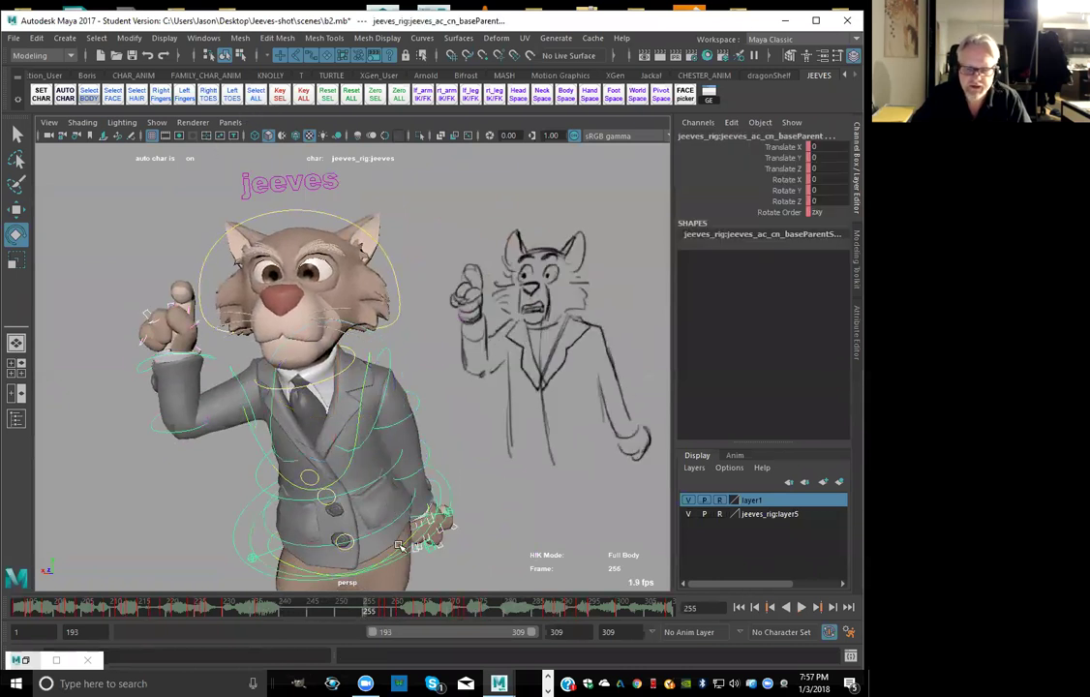
key(comma)
key(period)
key(comma)
key(comma)
key(comma)
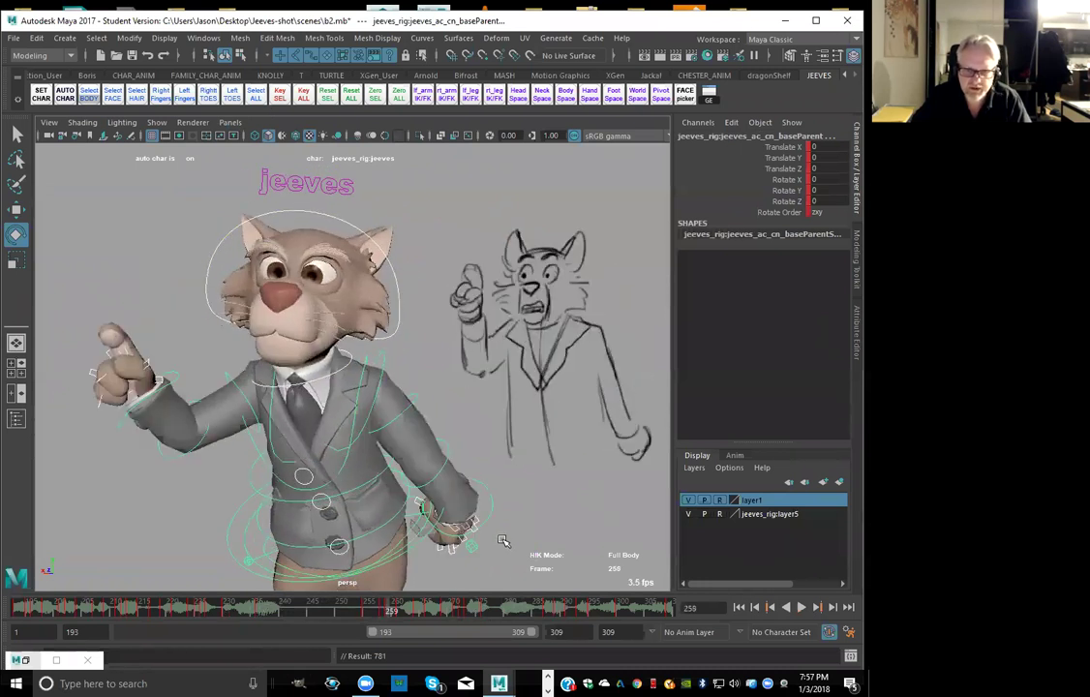
key(comma)
click(510, 544)
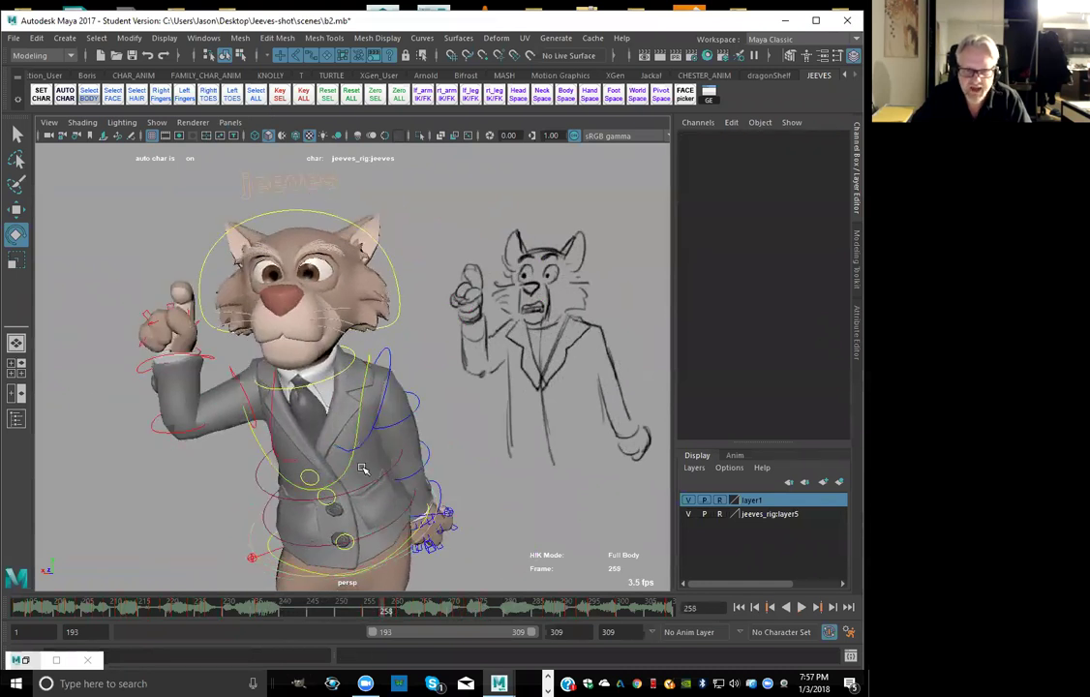
Rotate the chest control forward or back at frame 258, compare it with frame 259, and key it
click(306, 414)
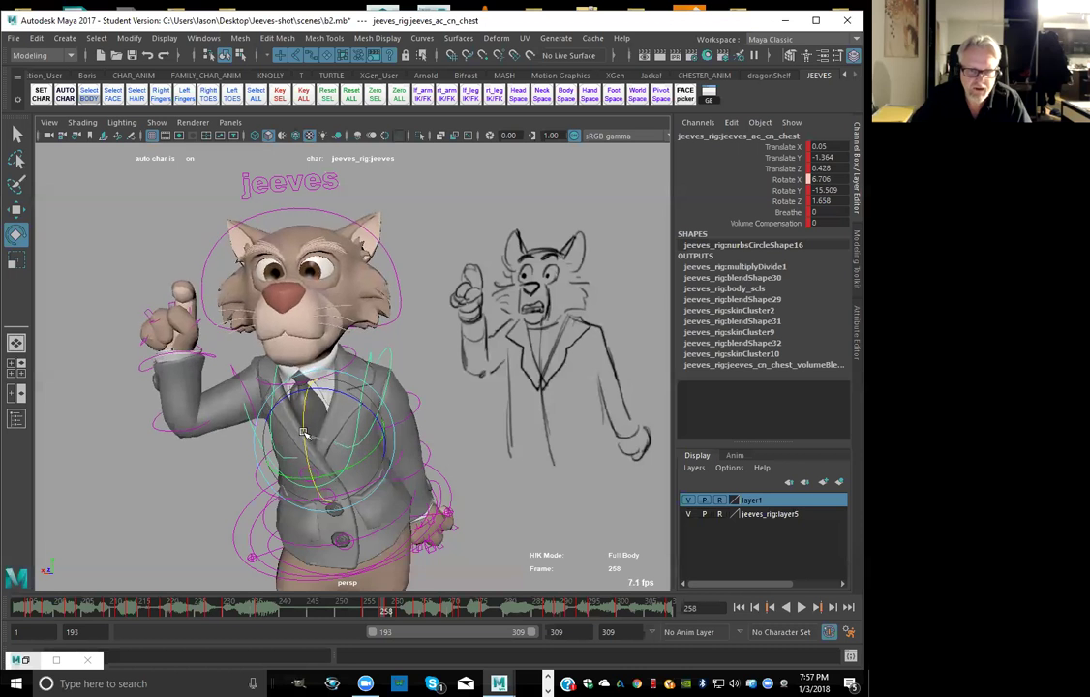
key(s)
key(comma)
key(period)
key(period)
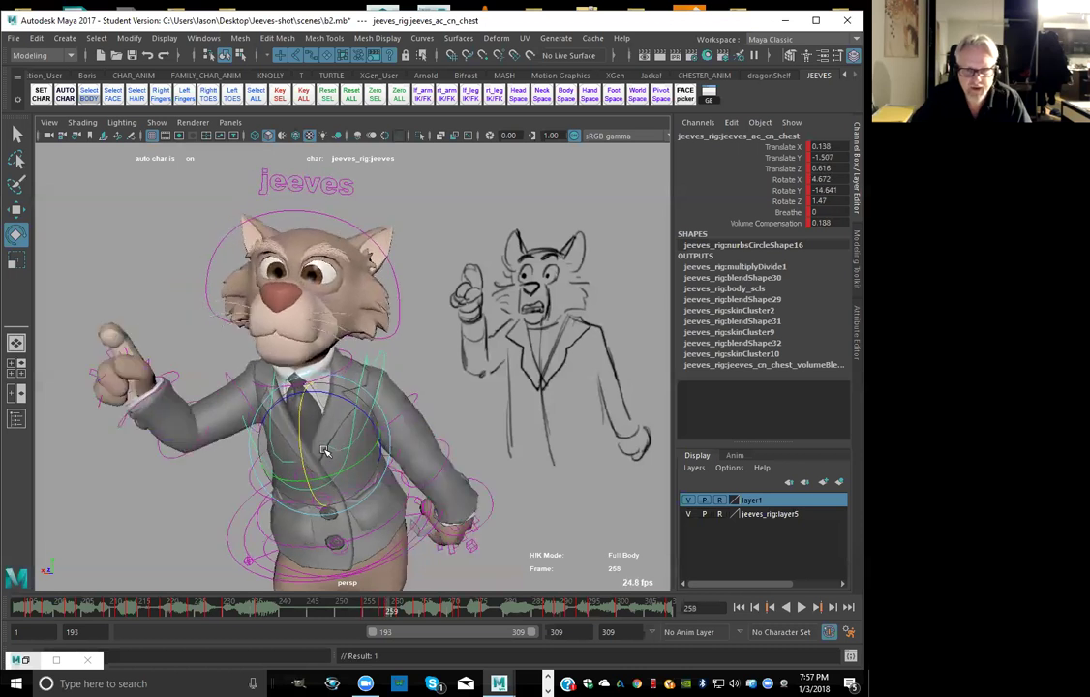
key(comma)
drag(306, 447, 301, 430)
key(s)
Refine the chest's Rotate X to about -0.3 at frame 259 and about 3.1 at frame 258, checking the neighbouring frames
key(period)
key(s)
key(comma)
key(comma)
key(period)
key(period)
key(period)
key(comma)
key(comma)
key(comma)
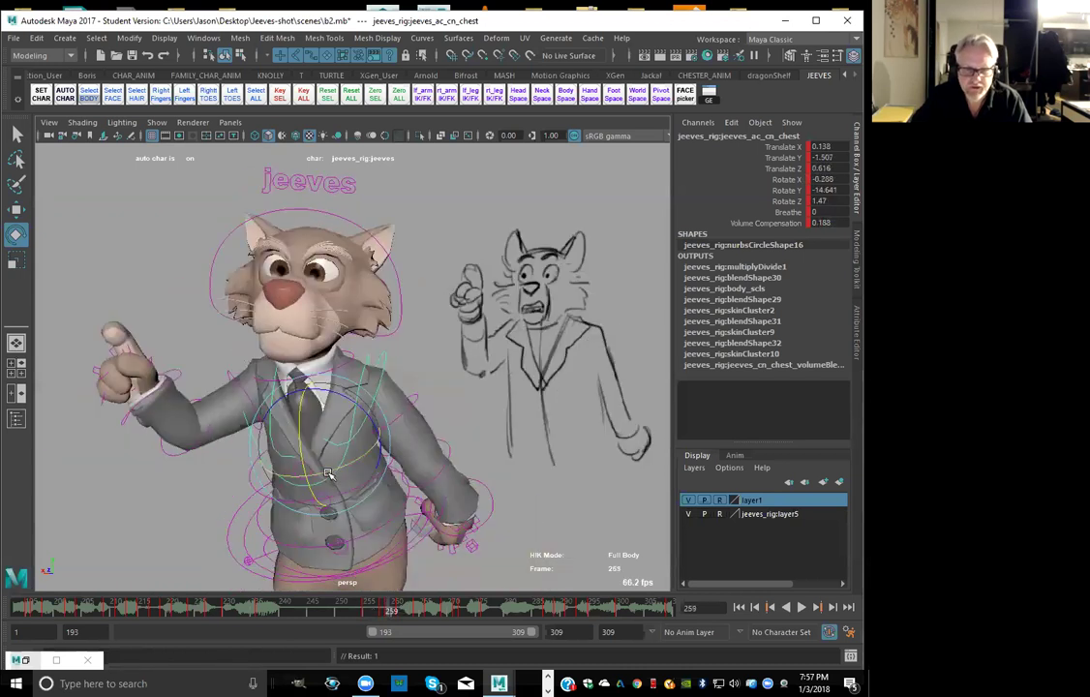
key(period)
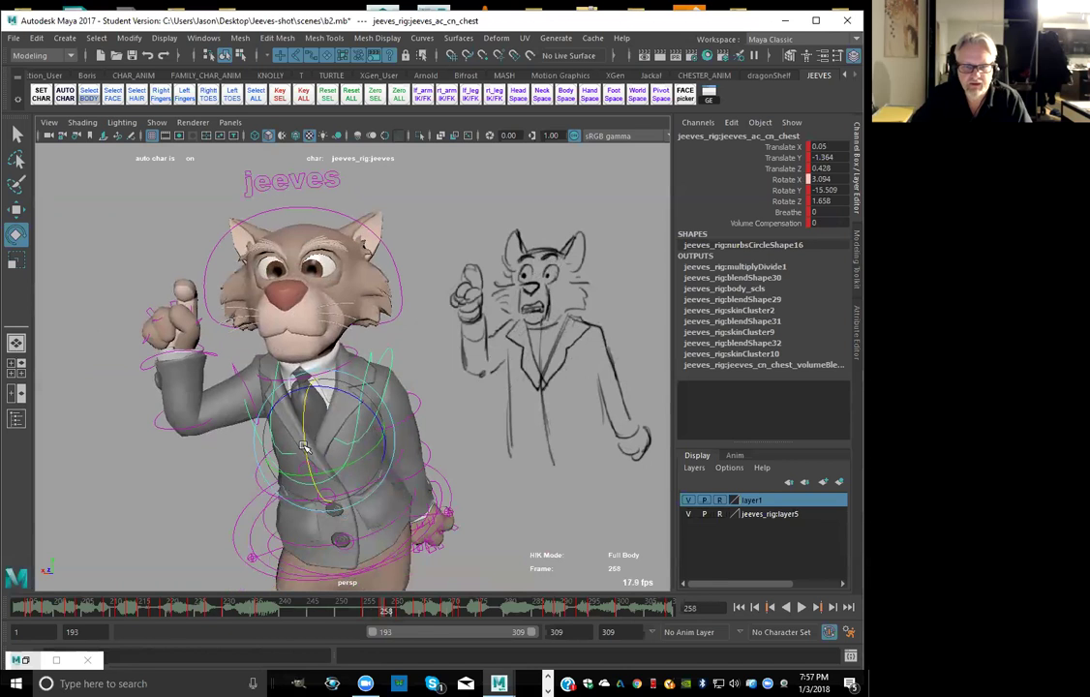
key(period)
key(period)
key(period)
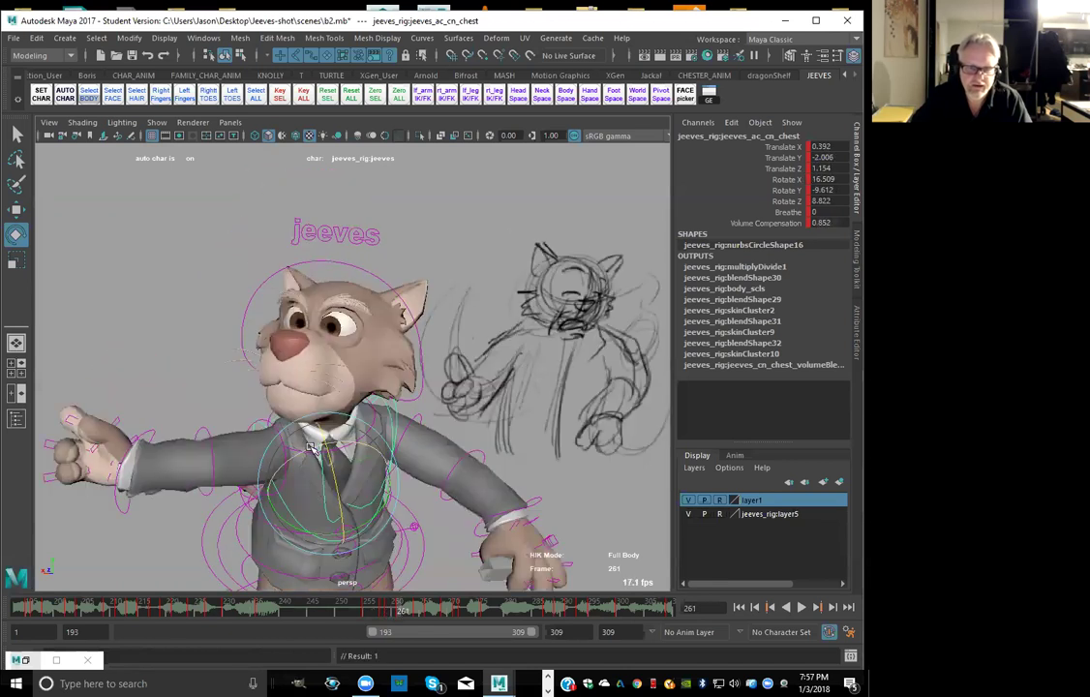
Select the head control and tilt it up at frame 261 to about -7.7 in Rotate X, checking the adjacent frames
mouse_move(424, 613)
mouse_down()
mouse_move(350, 614)
mouse_move(399, 620)
mouse_move(370, 624)
mouse_move(333, 616)
mouse_move(383, 611)
mouse_move(394, 621)
mouse_move(393, 612)
mouse_up()
click(346, 240)
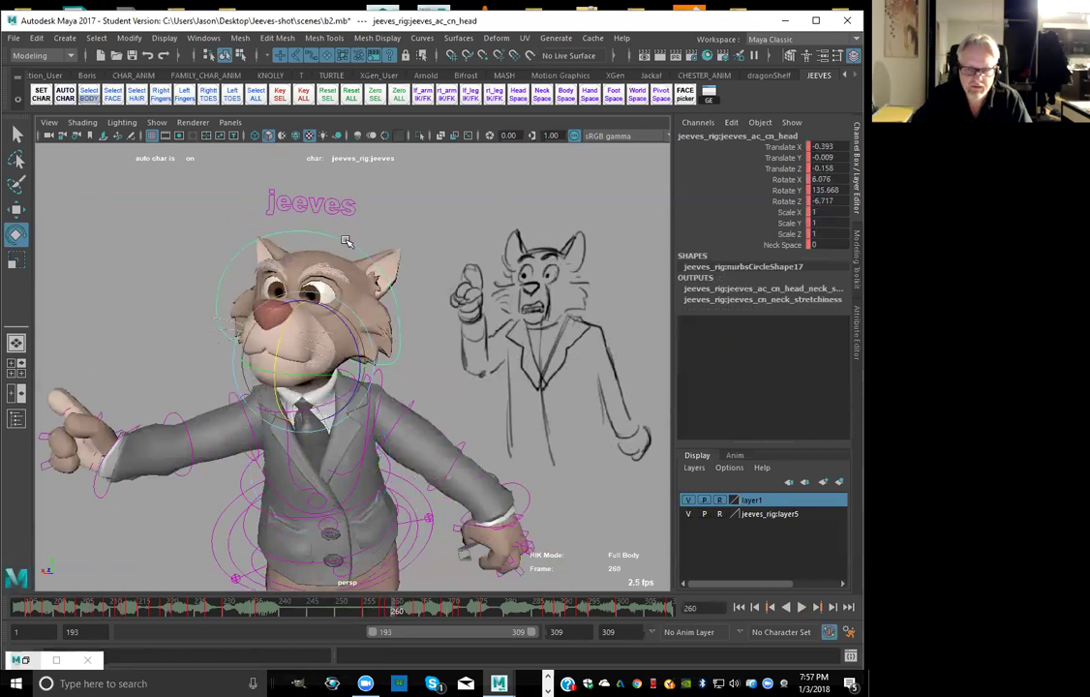
key(comma)
key(period)
drag(304, 357, 310, 349)
key(comma)
key(comma)
key(period)
key(period)
key(period)
key(comma)
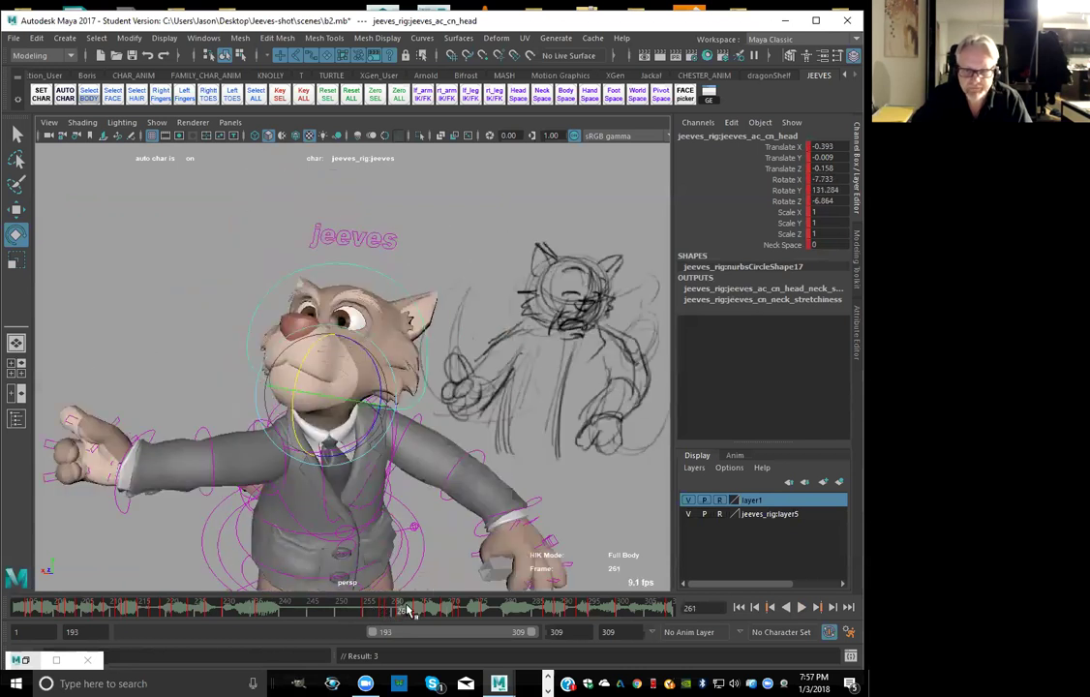
Widen the head control at frame 262 to about 1.245 in Scale X and compare it with the surrounding keys
click(407, 613)
drag(338, 383, 432, 407)
key(r)
key(comma)
key(comma)
key(period)
key(period)
key(period)
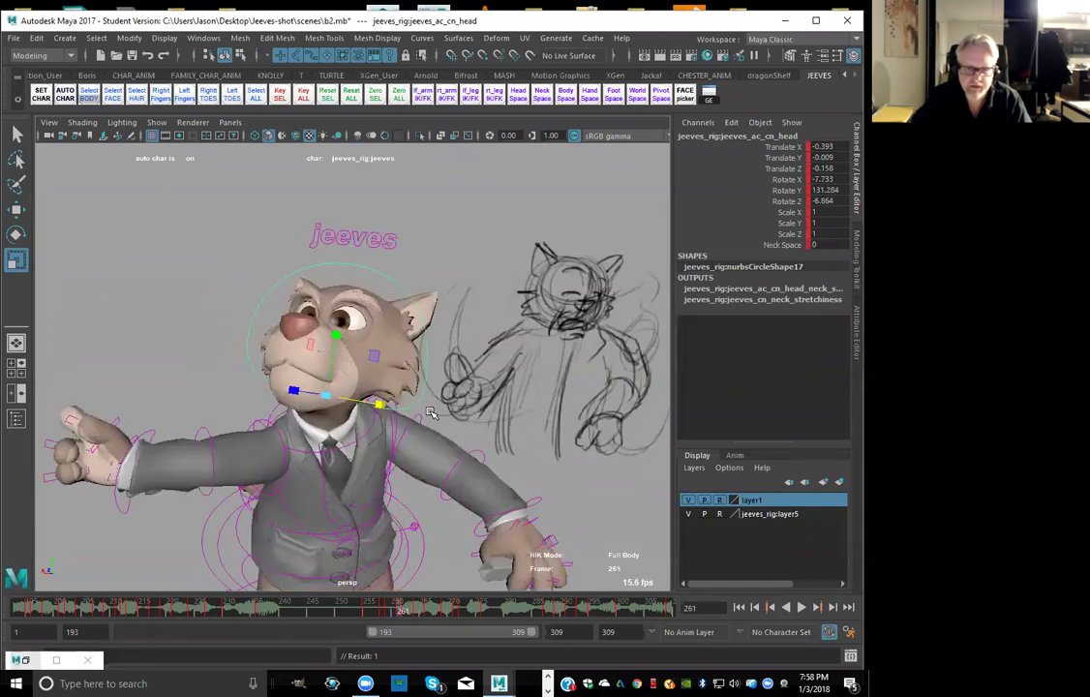
key(alt+comma)
key(alt+comma)
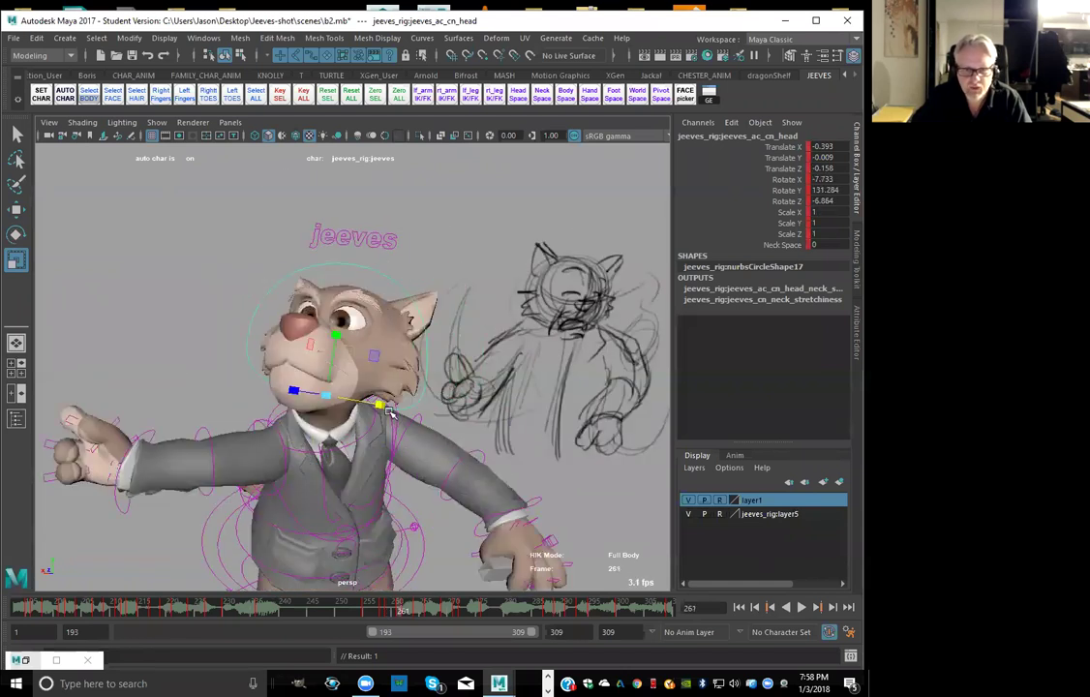
Turn the head at frame 262 to about 161.5 in Rotate Y and shift it to about -1.02 in Translate X
key(e)
drag(372, 411, 427, 406)
key(w)
key(comma)
key(comma)
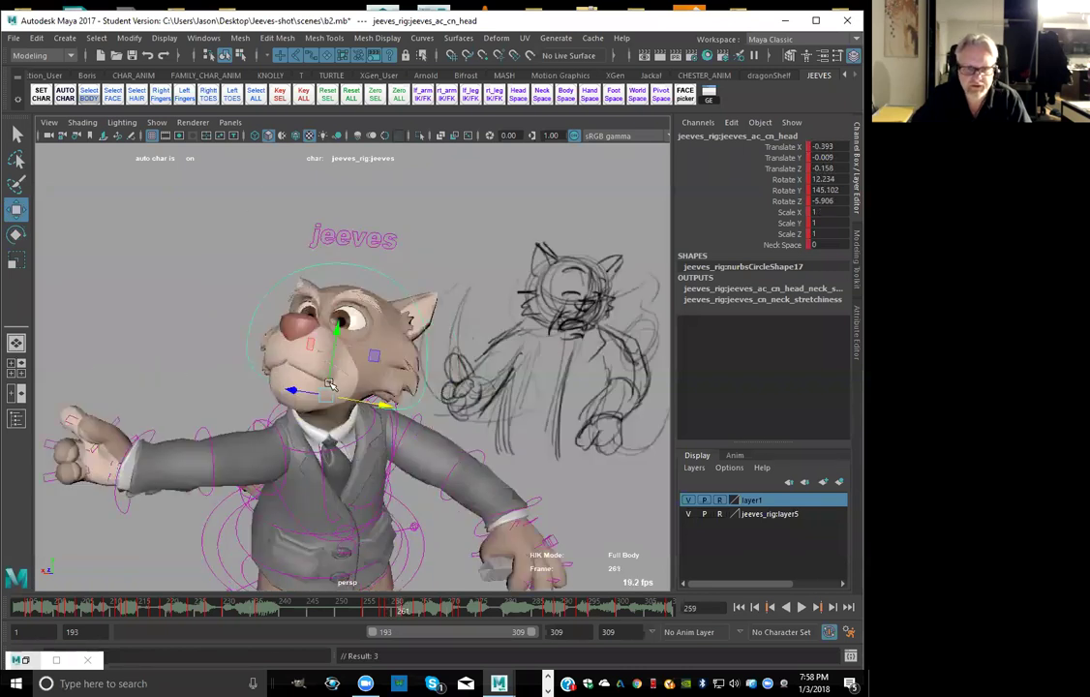
key(alt+period)
key(alt+period)
key(alt+period)
key(alt+comma)
key(alt+comma)
key(alt+comma)
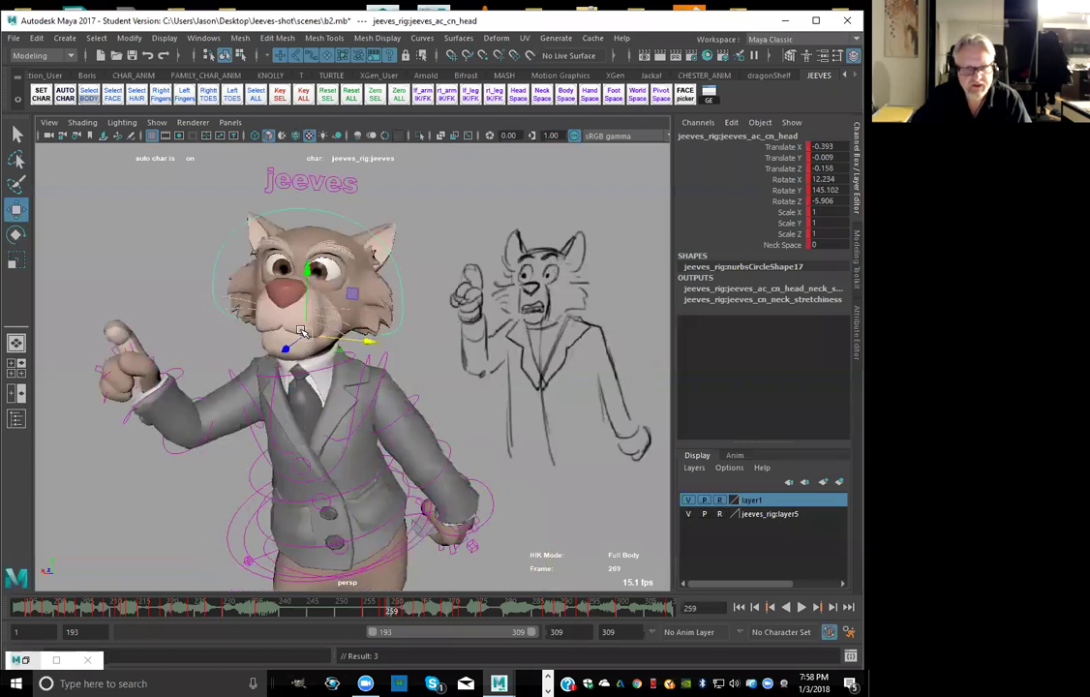
key(alt+period)
key(alt+period)
key(alt+period)
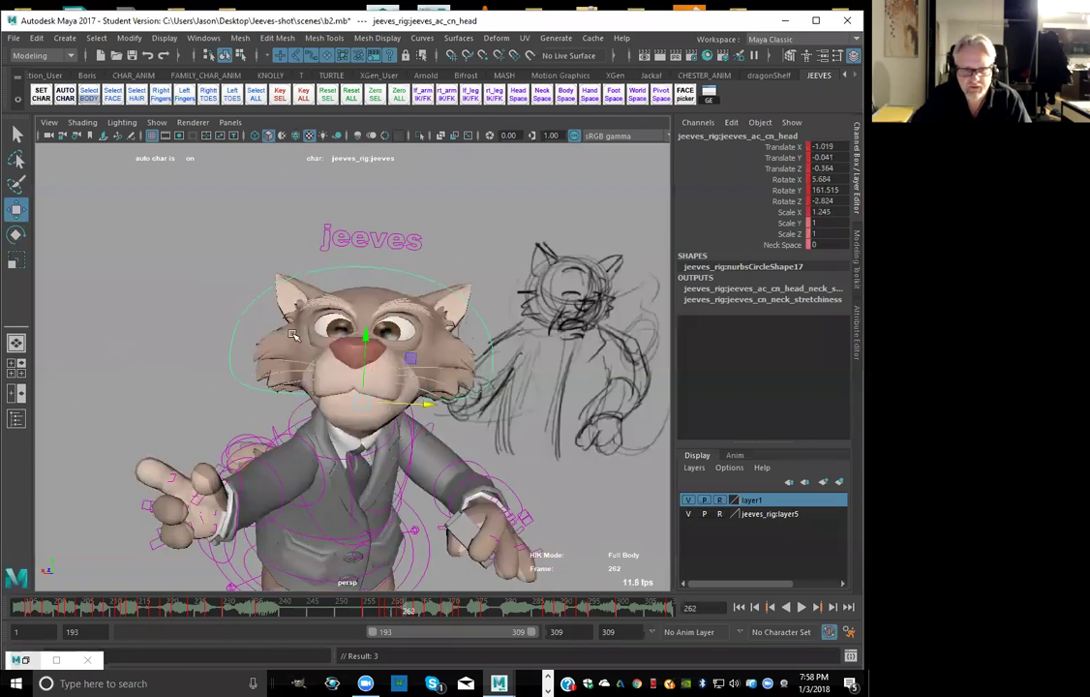
Shift the head control at frame 263 to about -1.3 in Translate X and check the arc through frame 264
key(alt+comma)
key(alt+comma)
key(alt+comma)
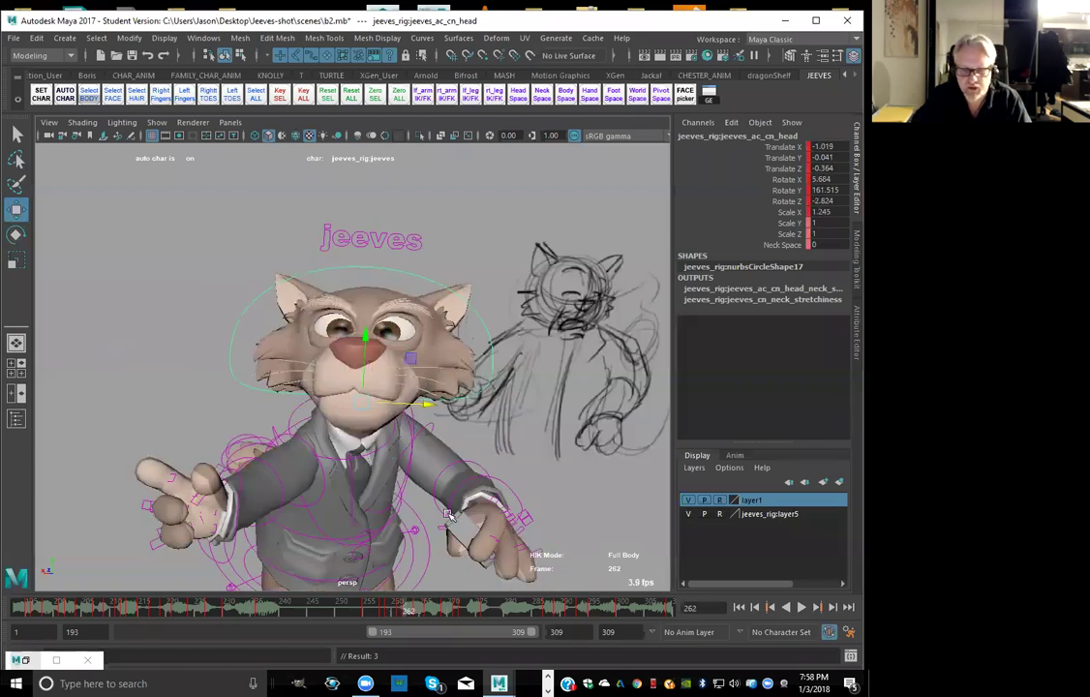
key(alt+period)
key(alt+period)
key(alt+comma)
key(alt+period)
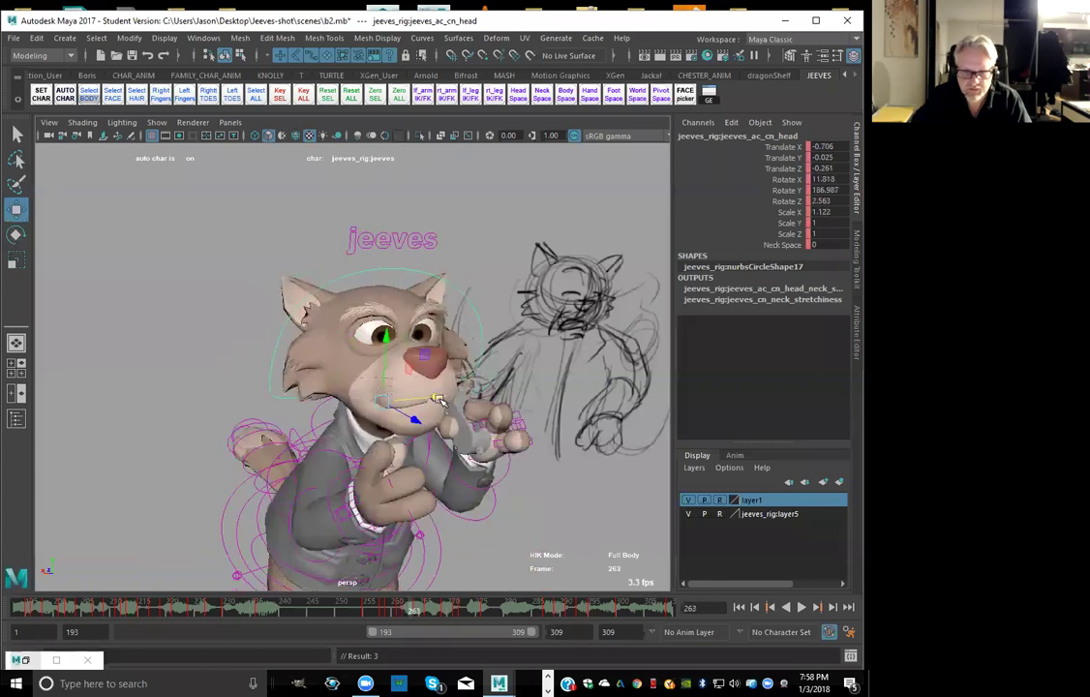
key(alt+comma)
key(alt+comma)
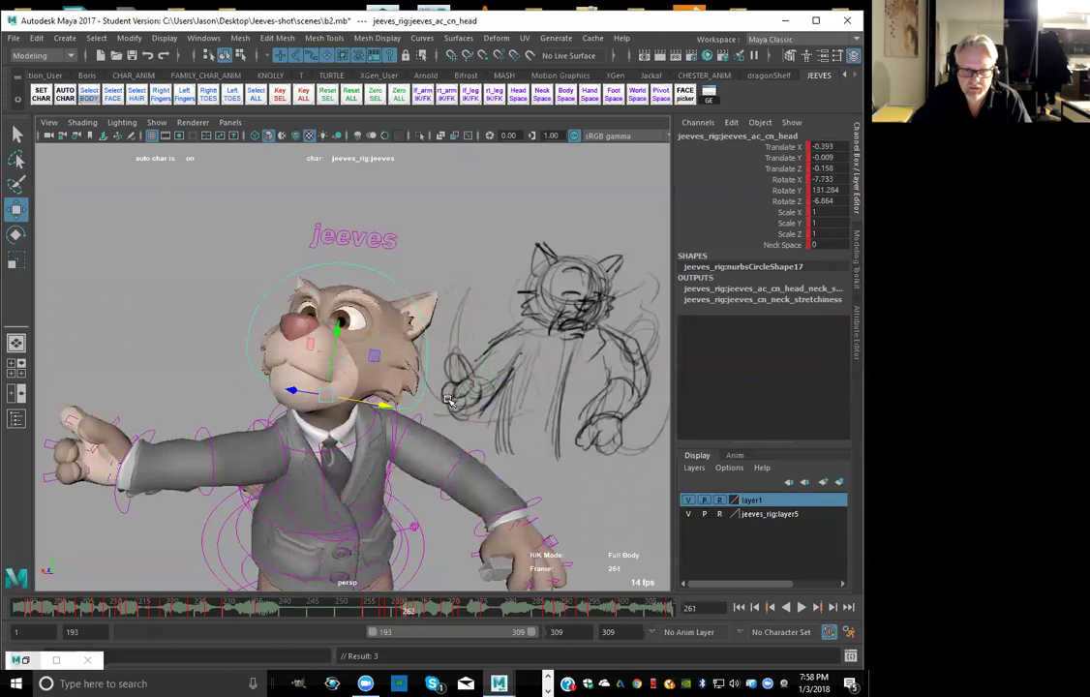
key(alt+period)
key(alt+period)
key(alt+period)
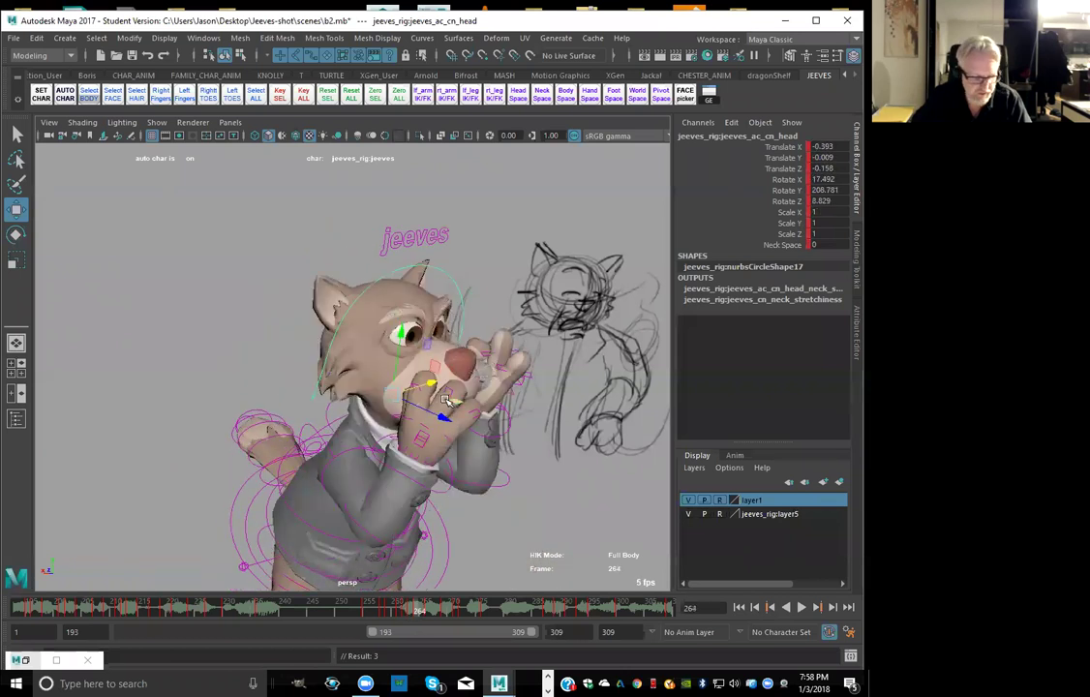
Rotate the head to about 194 in Rotate Y at frame 263 and turn it slightly further at frame 264
key(e)
key(alt+comma)
key(alt+comma)
key(alt+comma)
key(alt+comma)
key(alt+period)
key(alt+period)
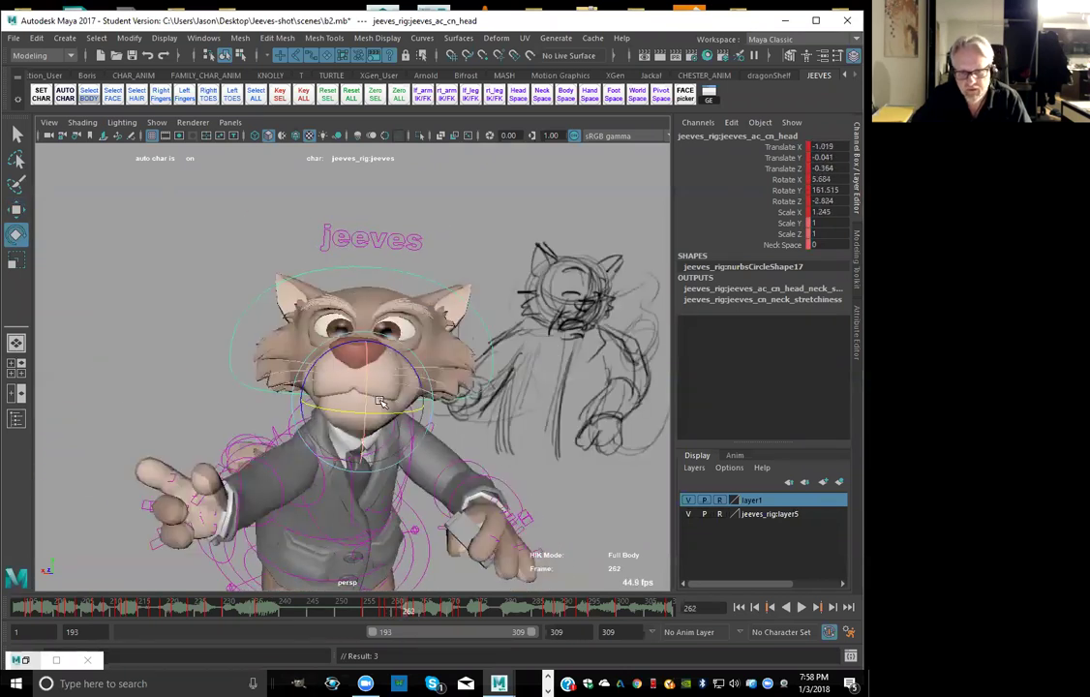
key(alt+period)
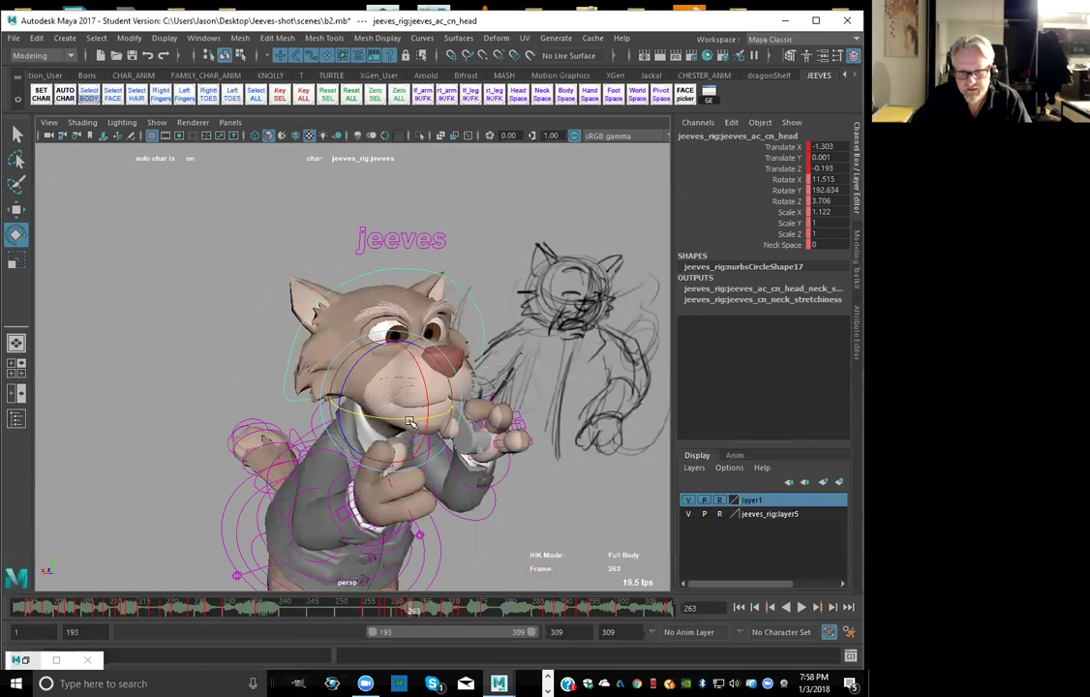
key(alt+period)
key(alt+period)
key(alt+period)
key(alt+comma)
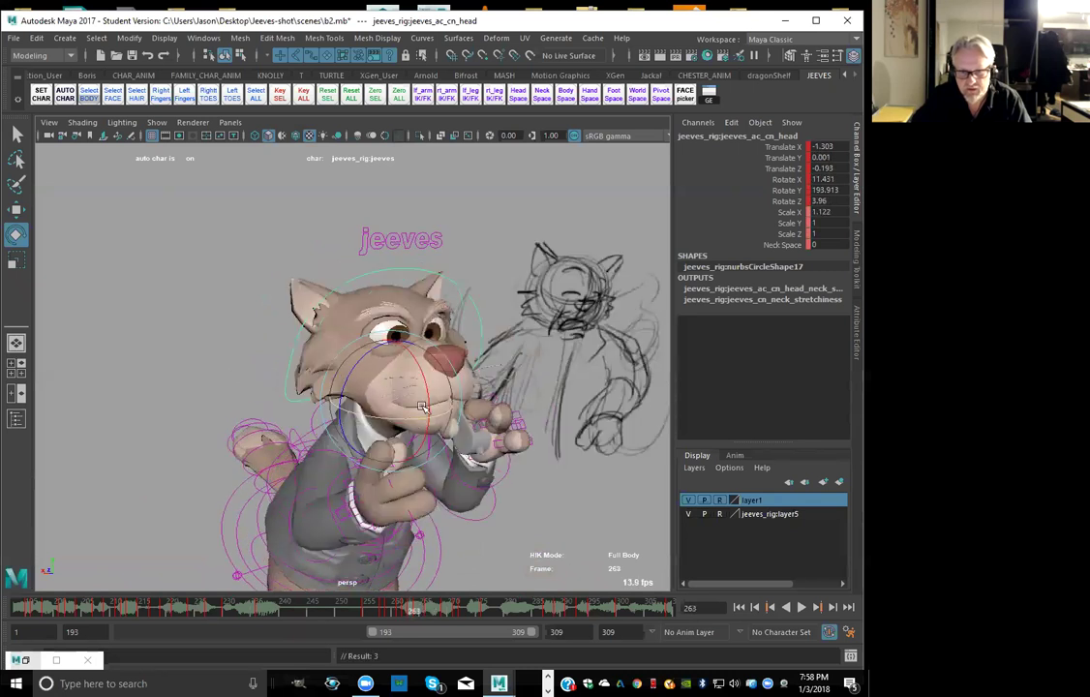
Step back and forth through the keyed poses around frames 258 to 269 to examine the head turn, finishing at frame 262
key(alt+comma)
key(alt+comma)
key(alt+comma)
key(alt+period)
key(alt+period)
key(alt+period)
key(alt+period)
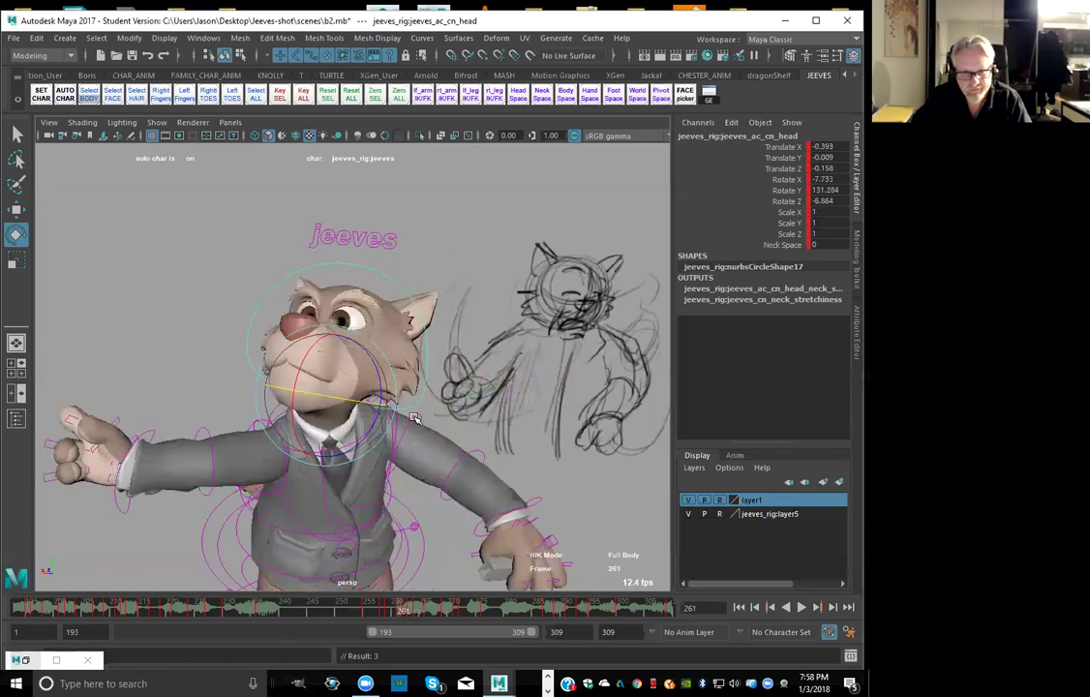
key(alt+period)
key(alt+period)
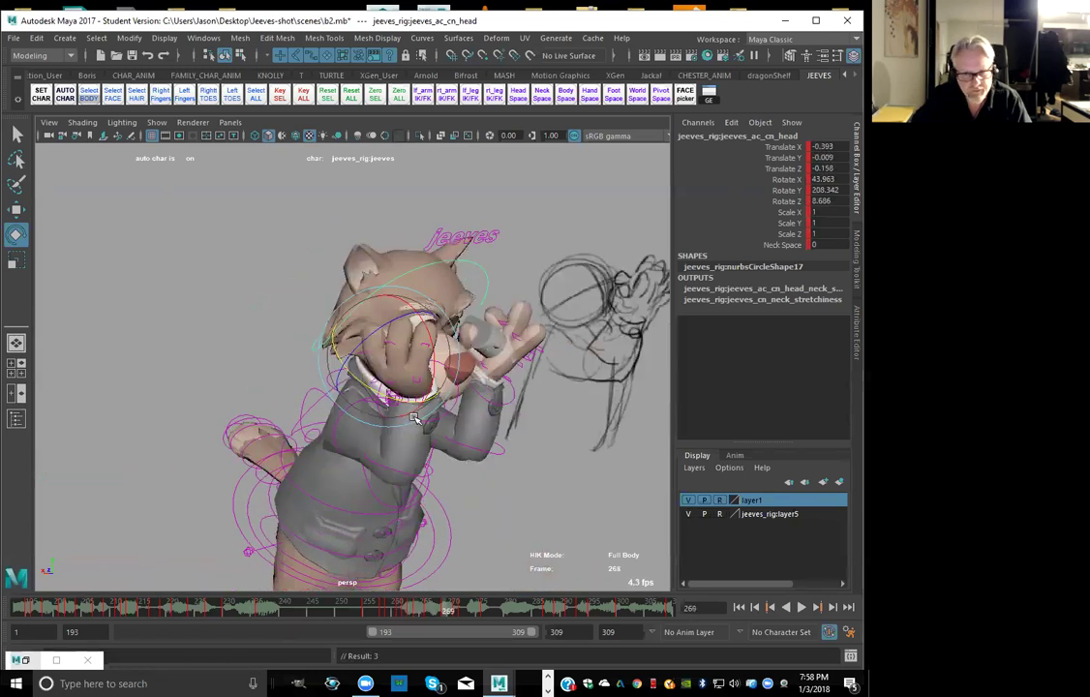
key(alt+comma)
key(alt+comma)
key(alt+comma)
key(alt+comma)
key(alt+comma)
key(alt+comma)
key(alt+comma)
key(alt+comma)
key(alt+comma)
key(alt+comma)
key(alt+comma)
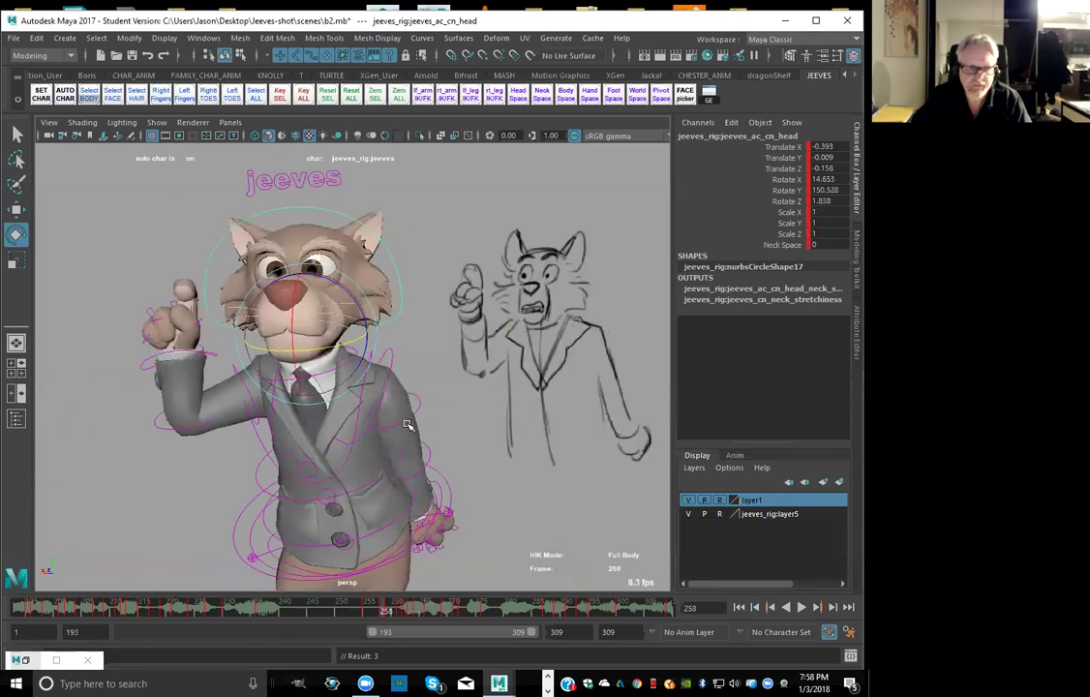
key(alt+period)
key(alt+period)
key(alt+period)
key(alt+period)
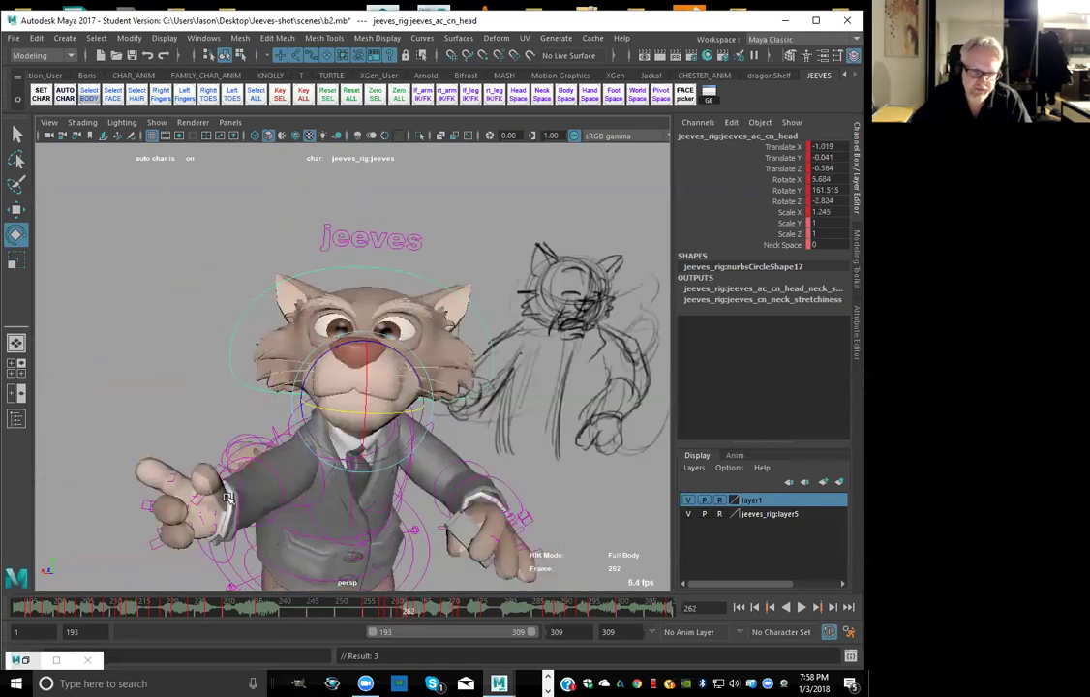
Rotate the right hand FK control at frame 262, select its finger controls, and check the hand pose at frame 264
click(240, 479)
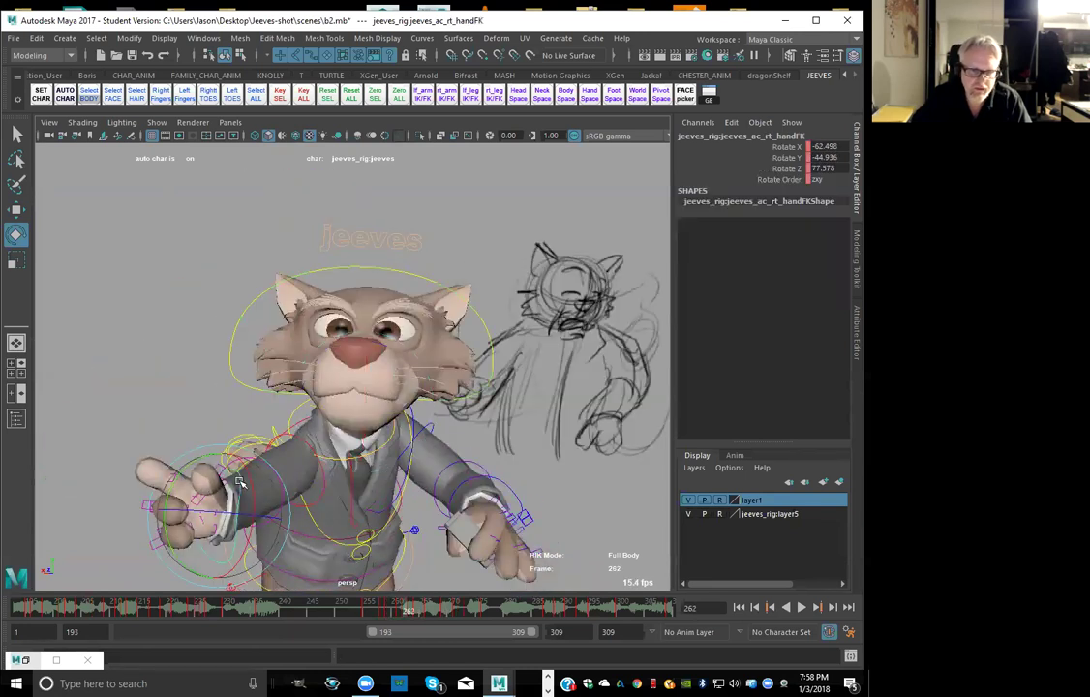
drag(200, 456, 187, 465)
click(134, 445)
drag(109, 480, 184, 545)
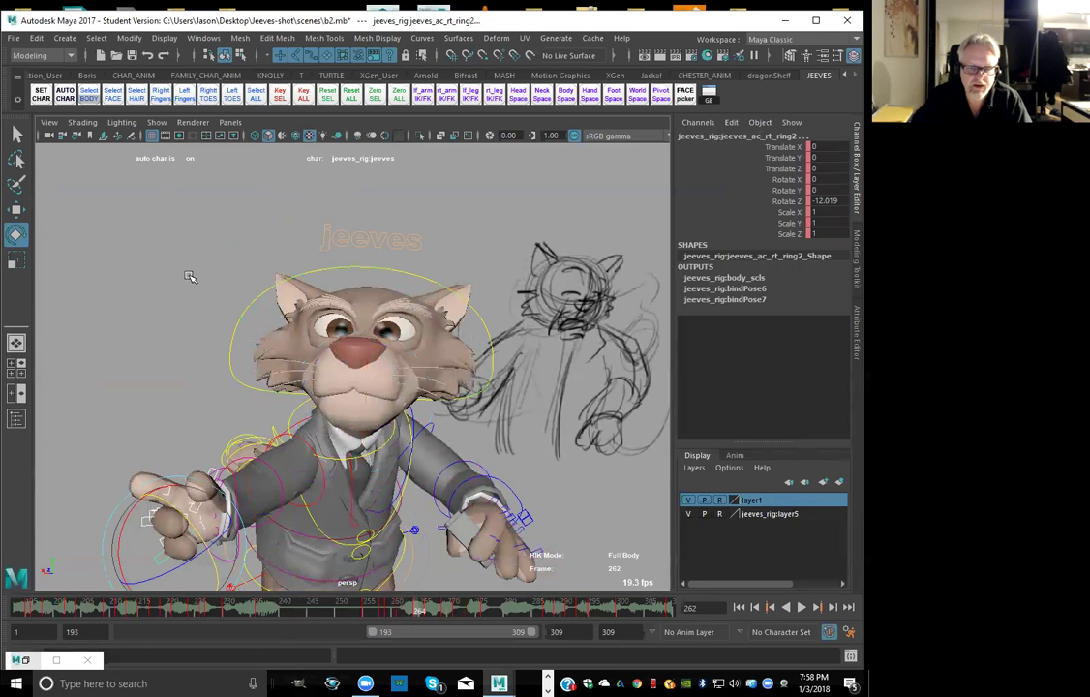
key(.)
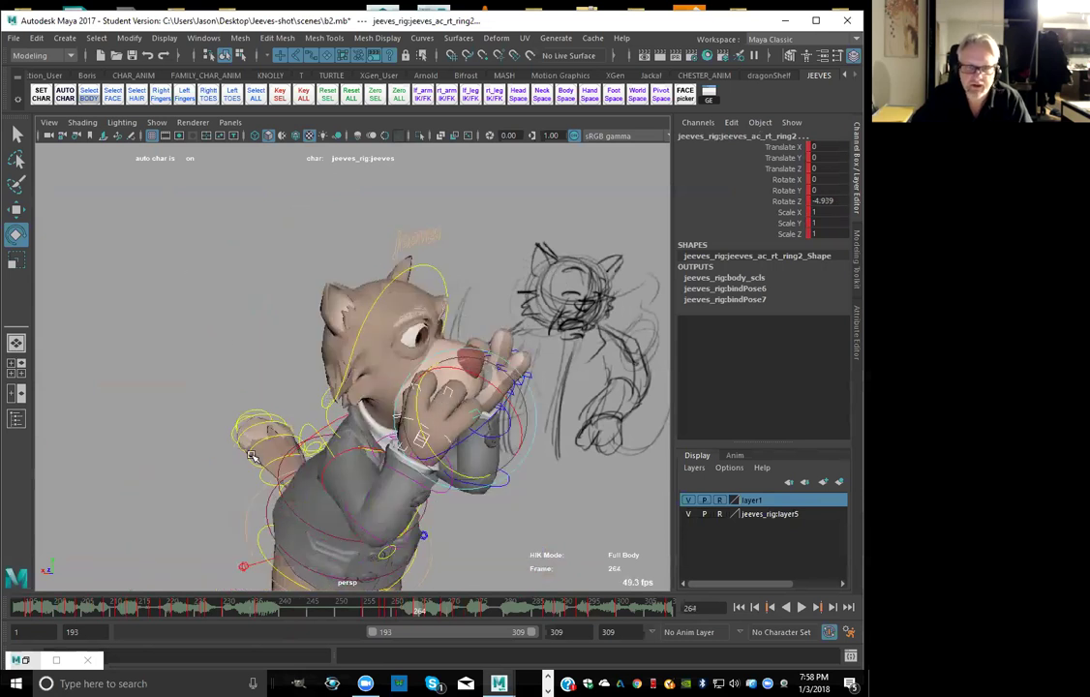
Select all right-hand finger controls and copy their frame 264 pose to frame 262
click(201, 226)
click(163, 94)
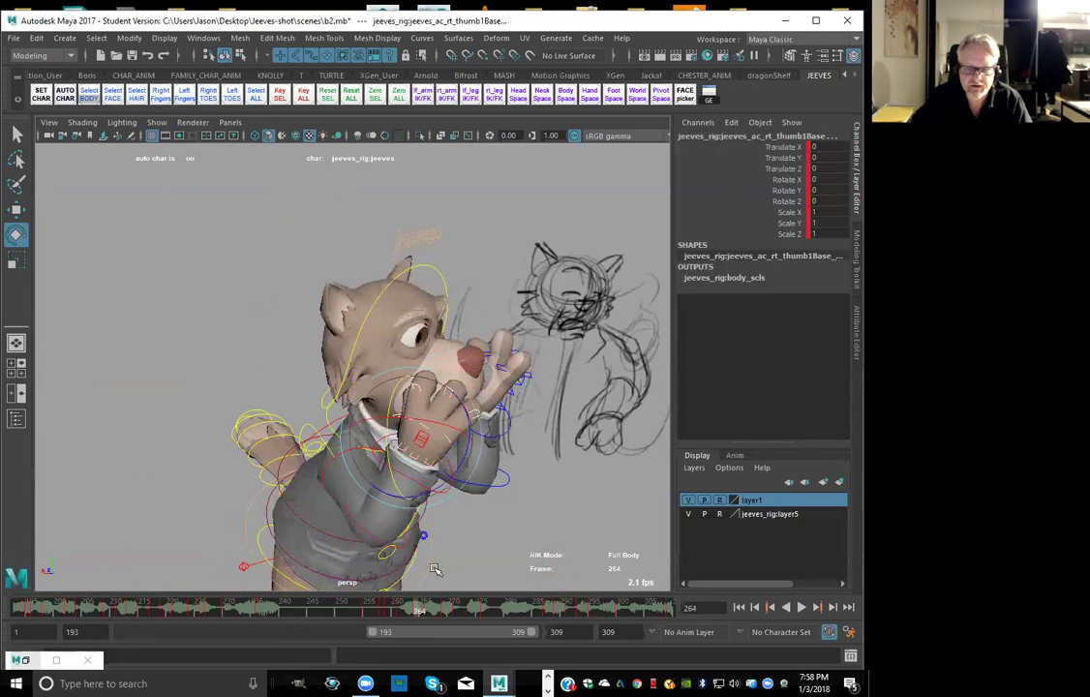
click(401, 608)
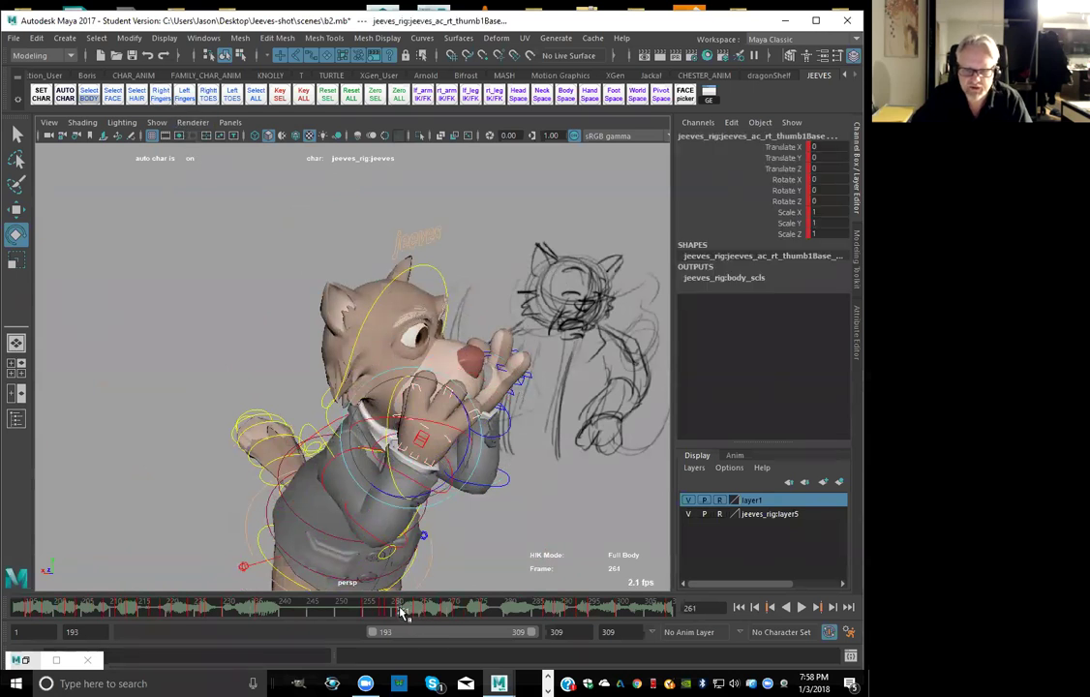
click(405, 613)
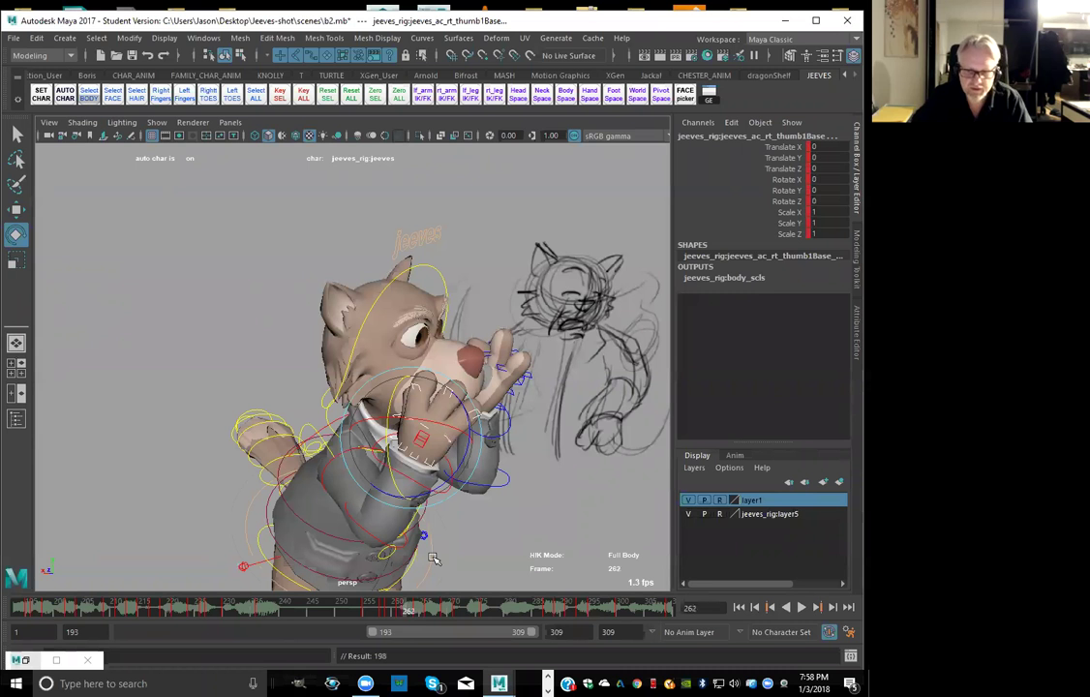
Zero the selected right-hand finger controls at frame 261 and compare the open hand with frame 262
key(alt+comma)
key(comma)
click(400, 607)
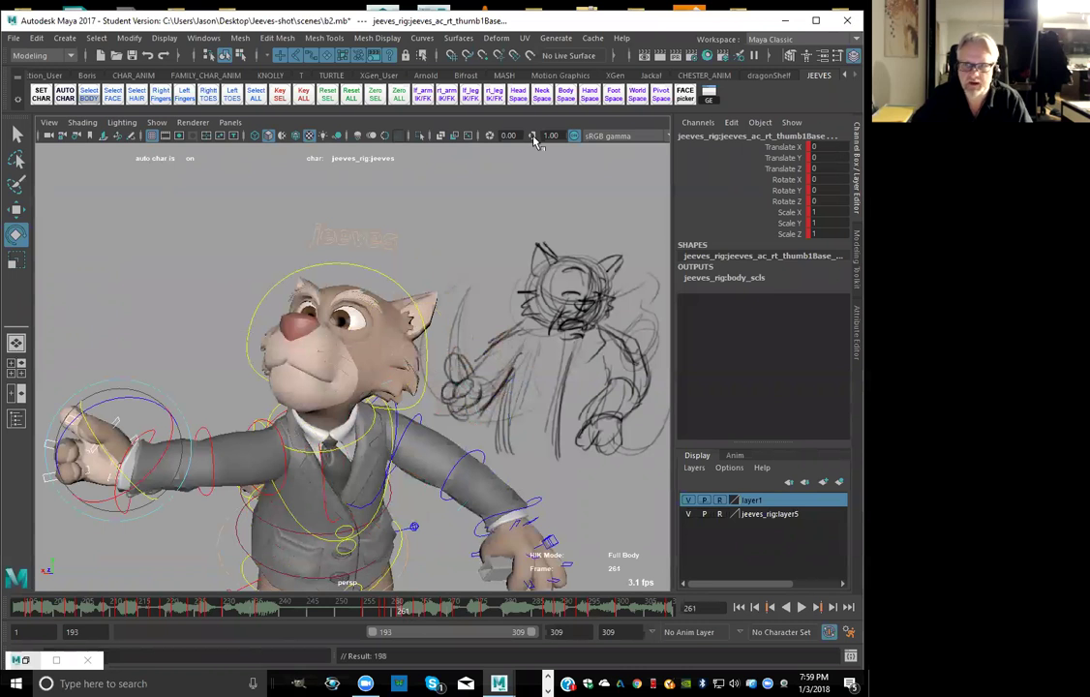
click(383, 103)
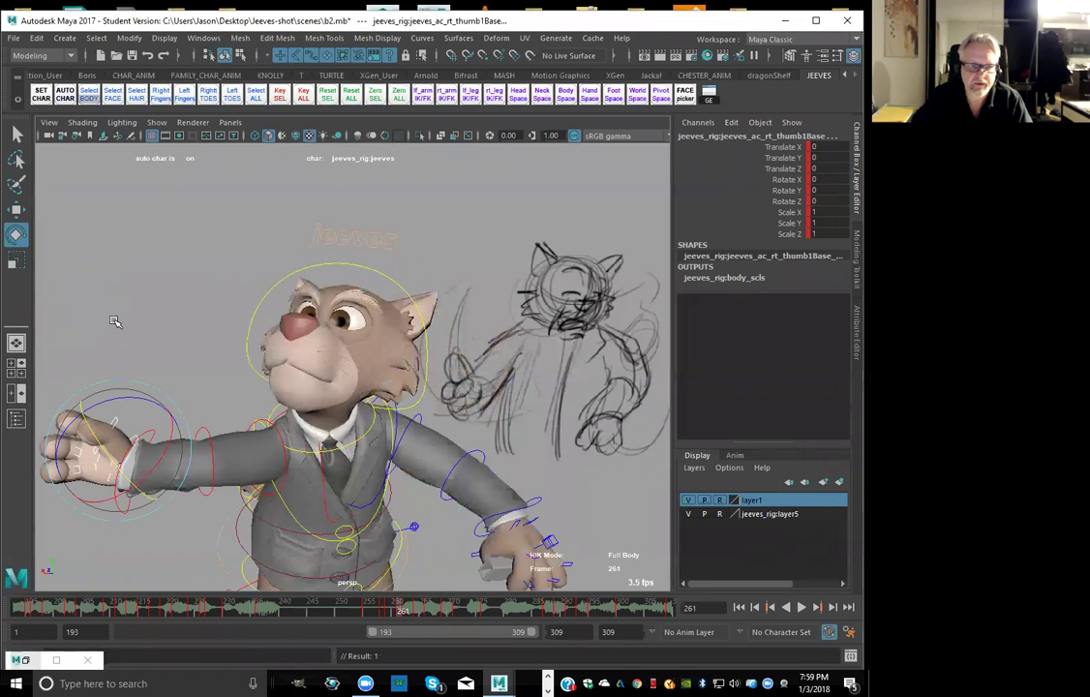
key(alt+period)
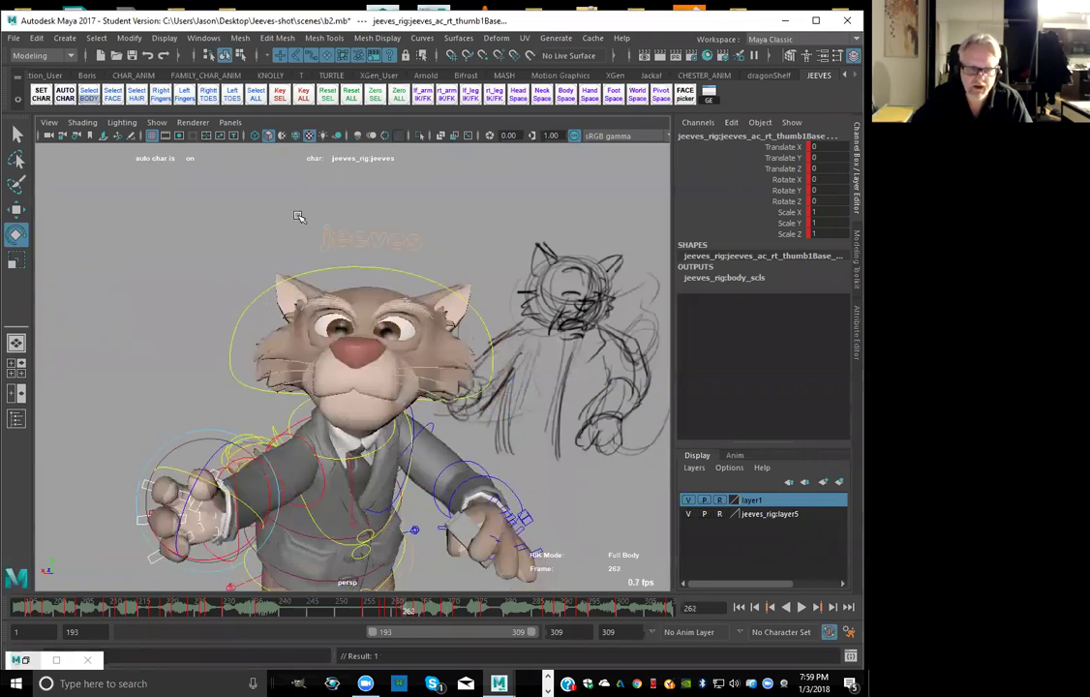
Zero the selected right-hand finger controls at frame 262 and bring up the floating perspective view, framed on the character's right side
click(381, 103)
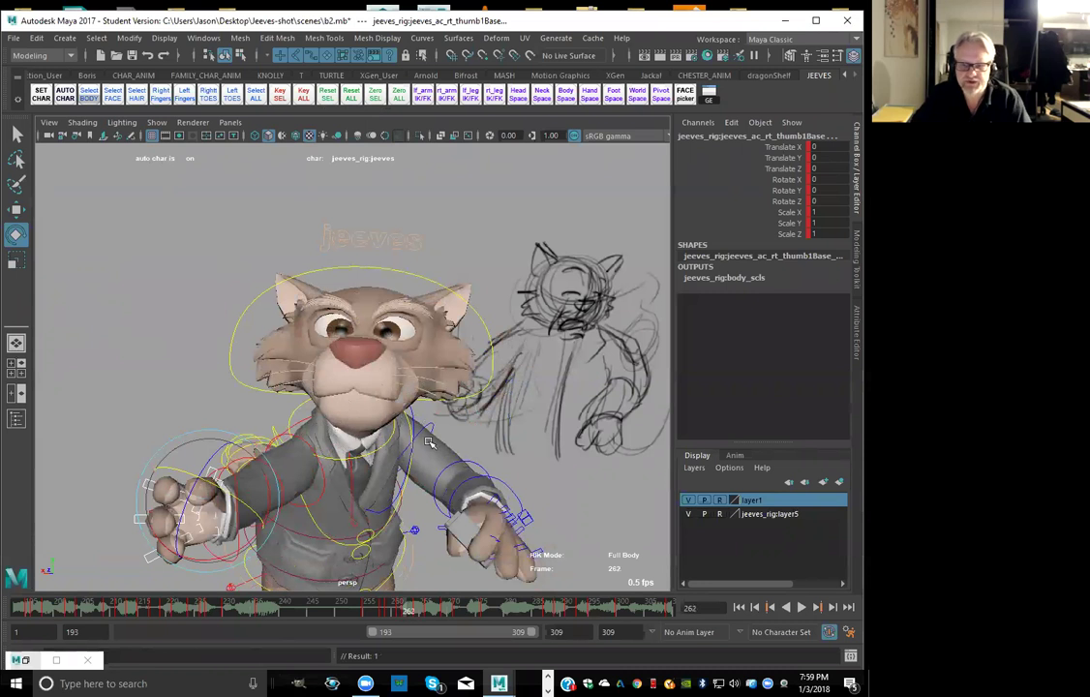
click(535, 524)
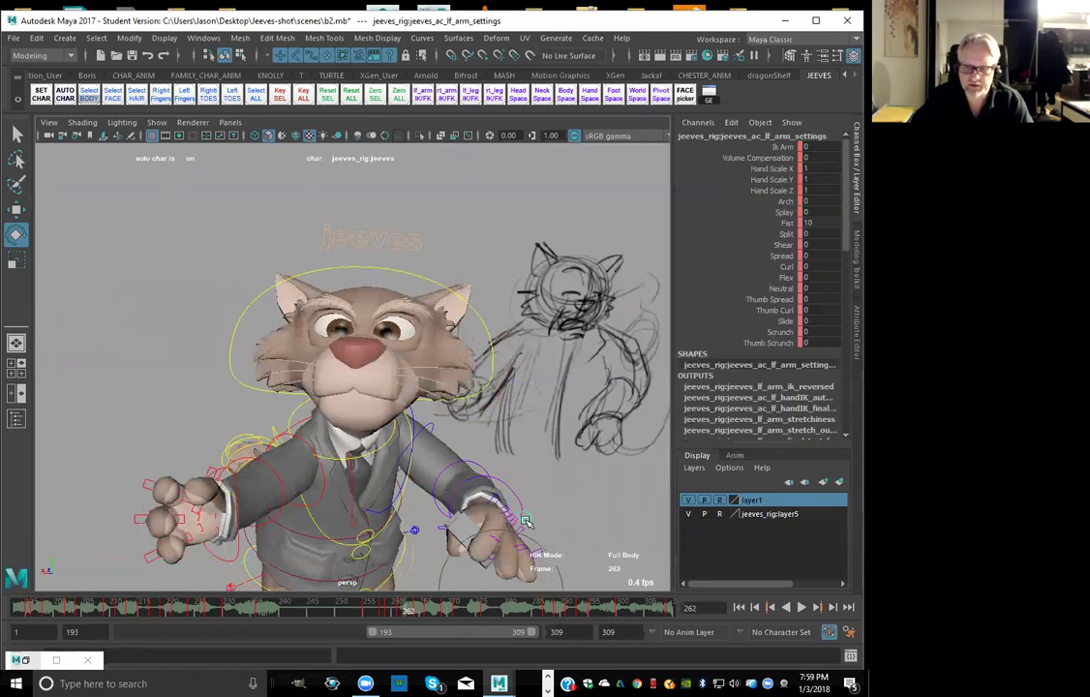
click(30, 660)
alt+right_drag(793, 242, 606, 265)
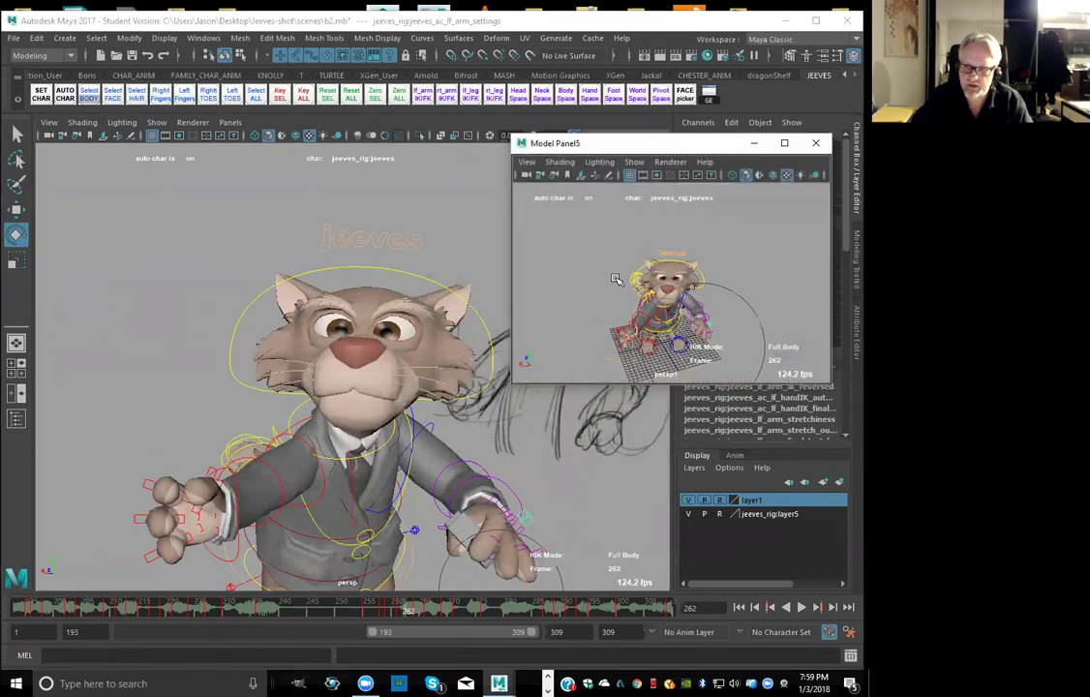
alt+middle_drag(616, 278, 584, 261)
alt+drag(584, 261, 642, 287)
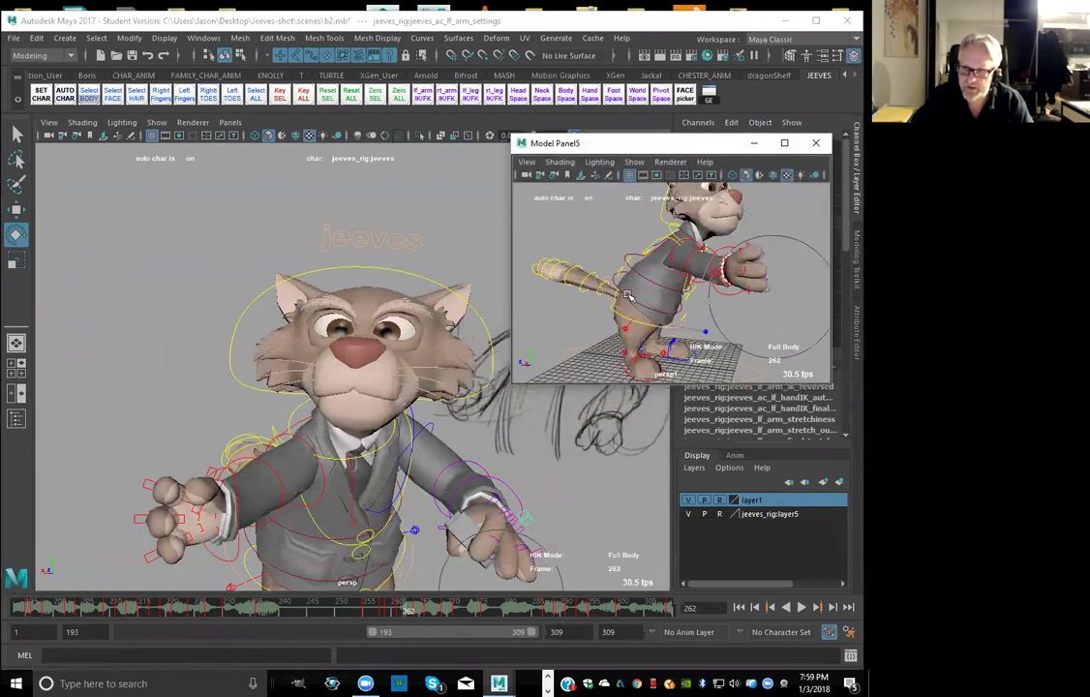
alt+drag(565, 313, 609, 294)
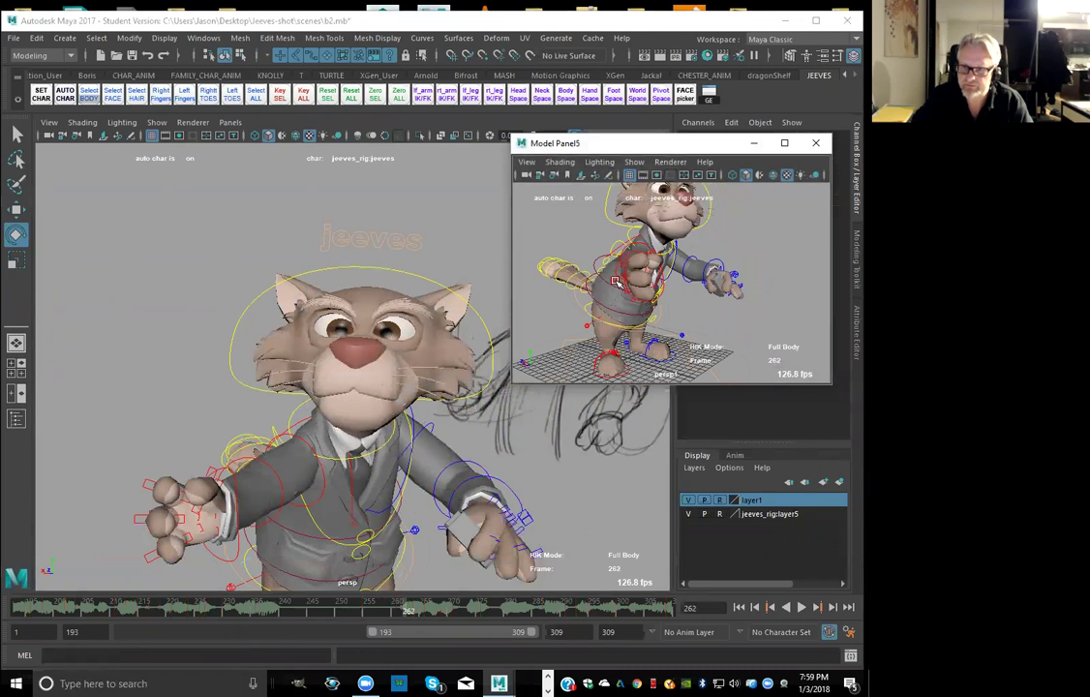
Select the right arm settings control and set its attributes from Fist through Thumb Curl to 0
click(615, 283)
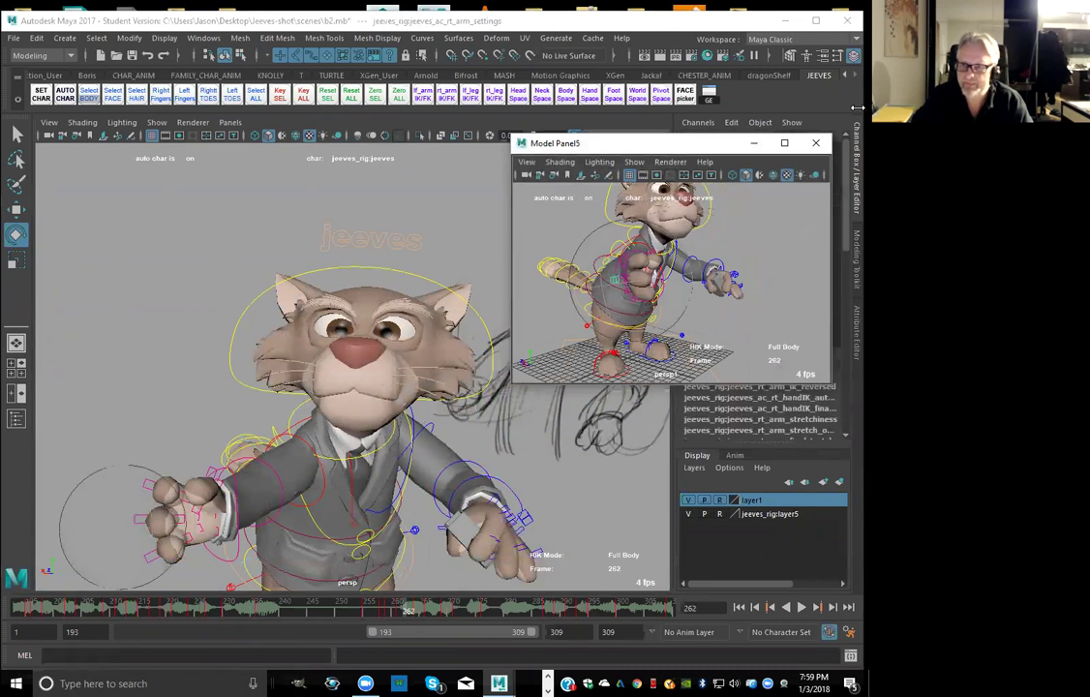
drag(678, 143, 537, 151)
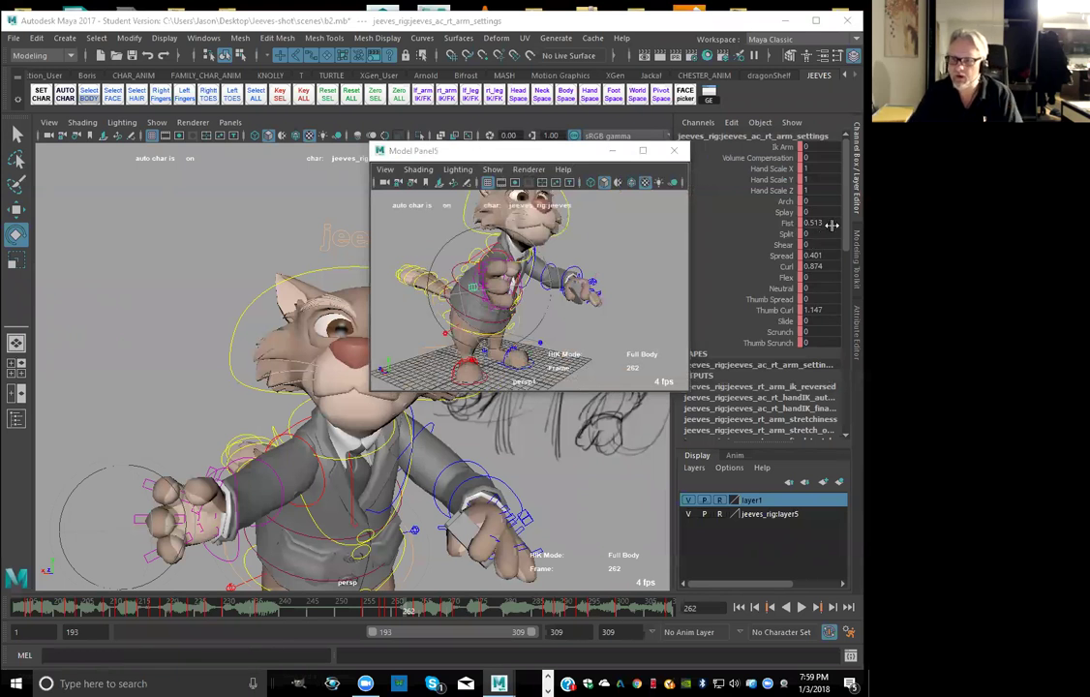
drag(825, 222, 794, 331)
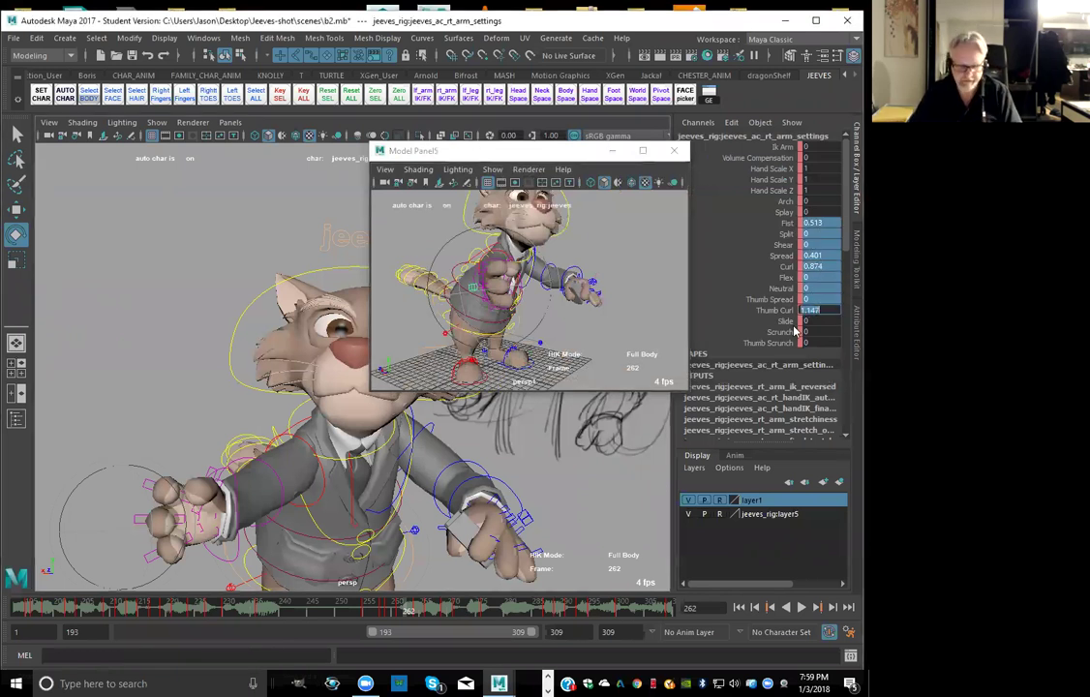
key(Return)
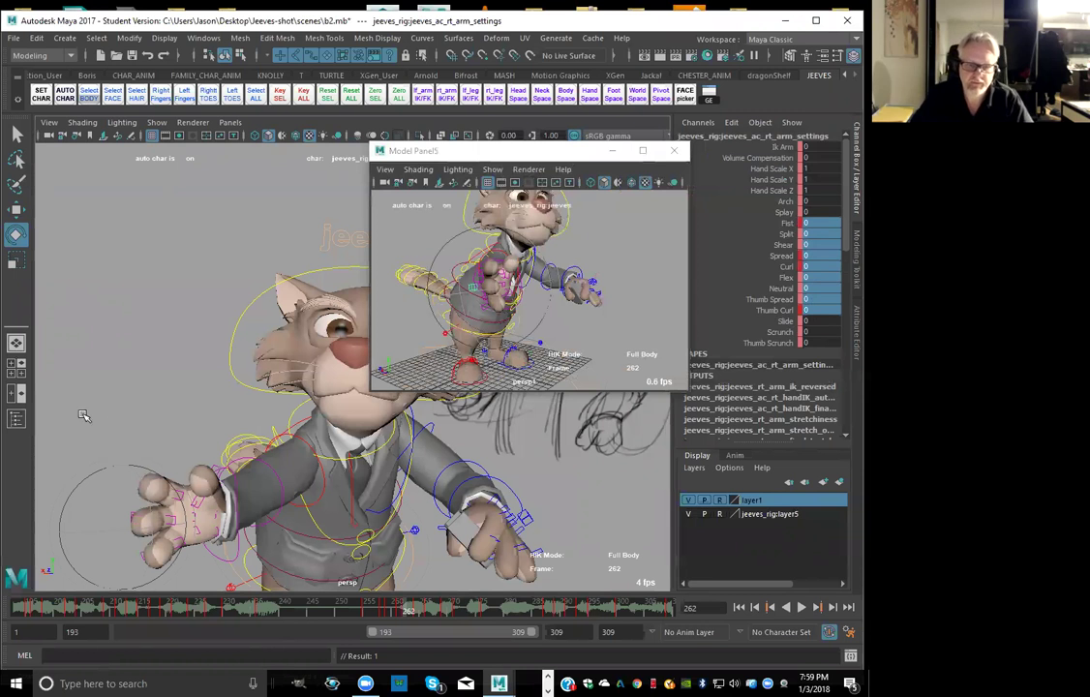
Open the right hand by setting Curl to -3.9, Thumb Curl to -2.8 and Thumb Spread to 0.9
click(765, 267)
mouse_move(191, 473)
middle_down()
mouse_move(183, 470)
mouse_move(203, 465)
middle_up()
click(770, 299)
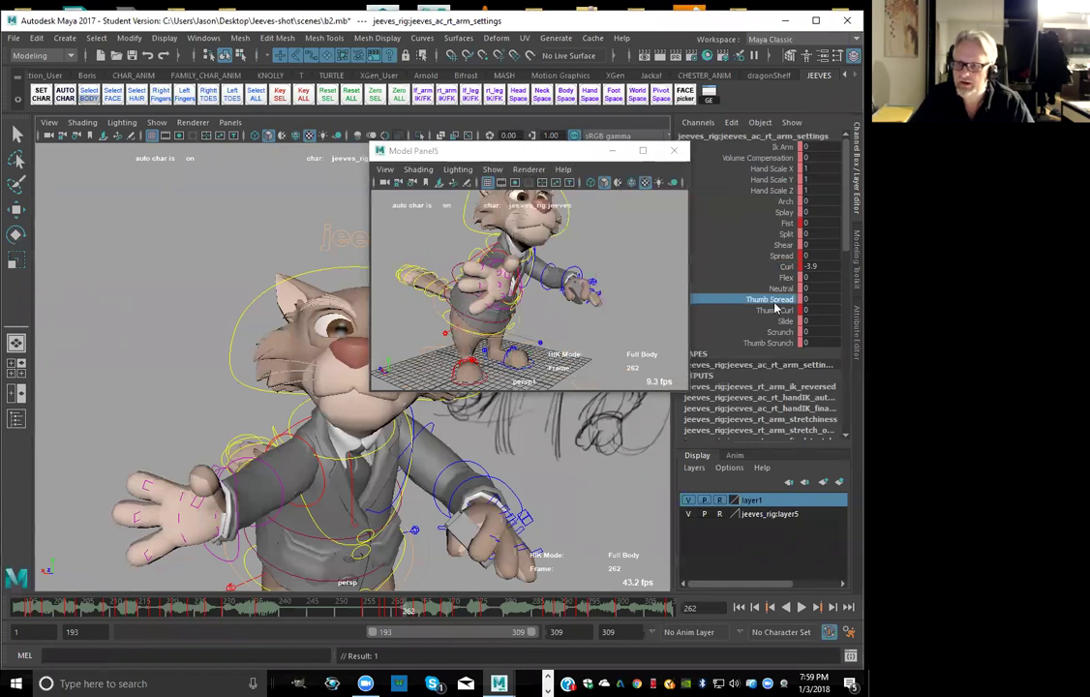
click(765, 312)
middle_drag(564, 462, 544, 462)
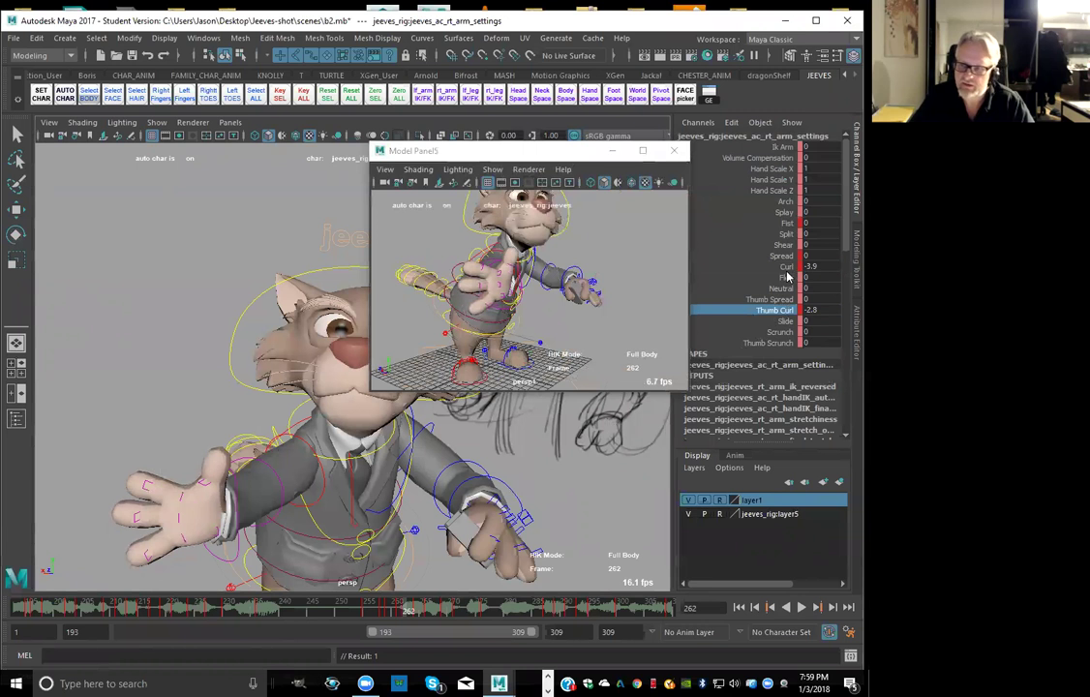
click(770, 300)
middle_drag(513, 422, 518, 498)
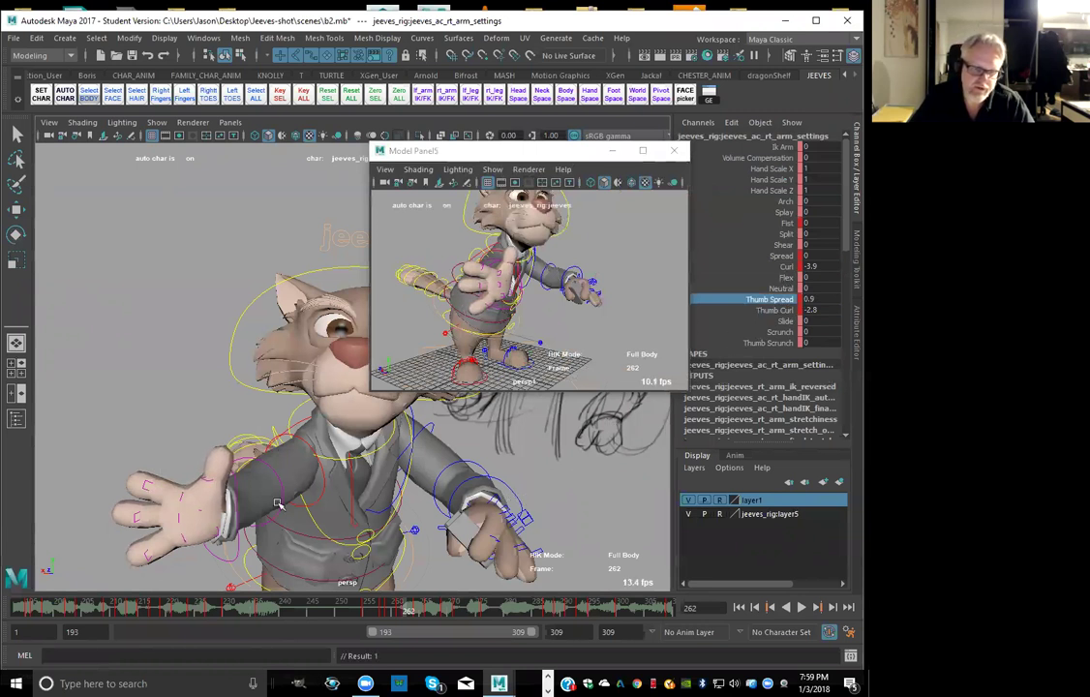
Examine the open right hand from the side and front, and compare it with the neighbouring keyed poses around frame 262
alt+drag(487, 298, 525, 288)
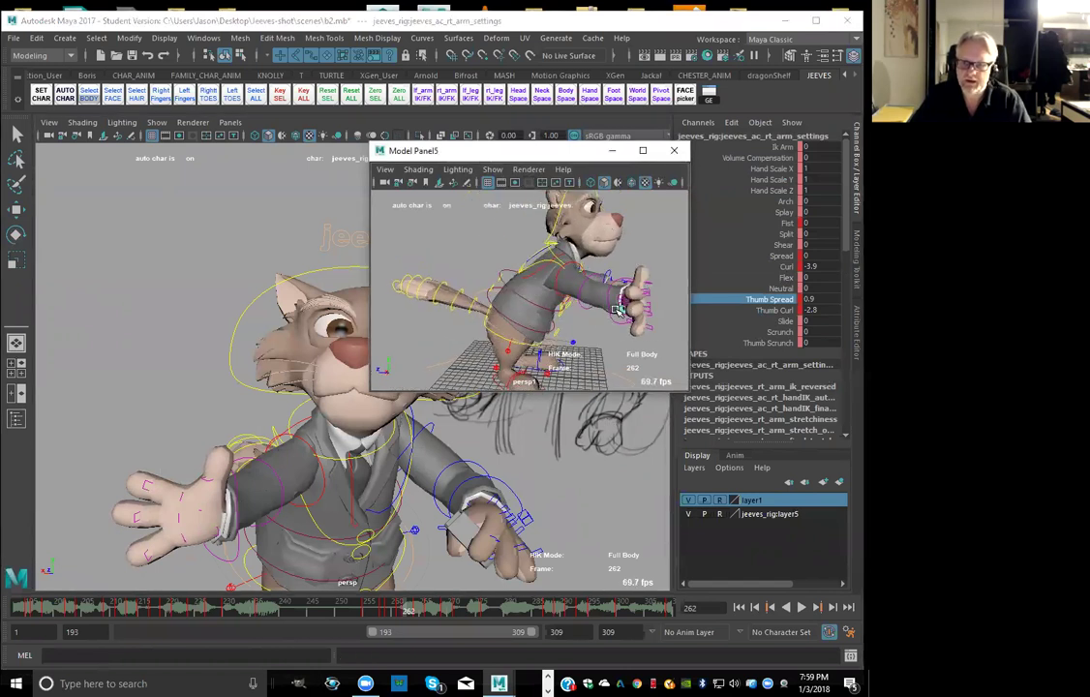
alt+drag(527, 284, 531, 337)
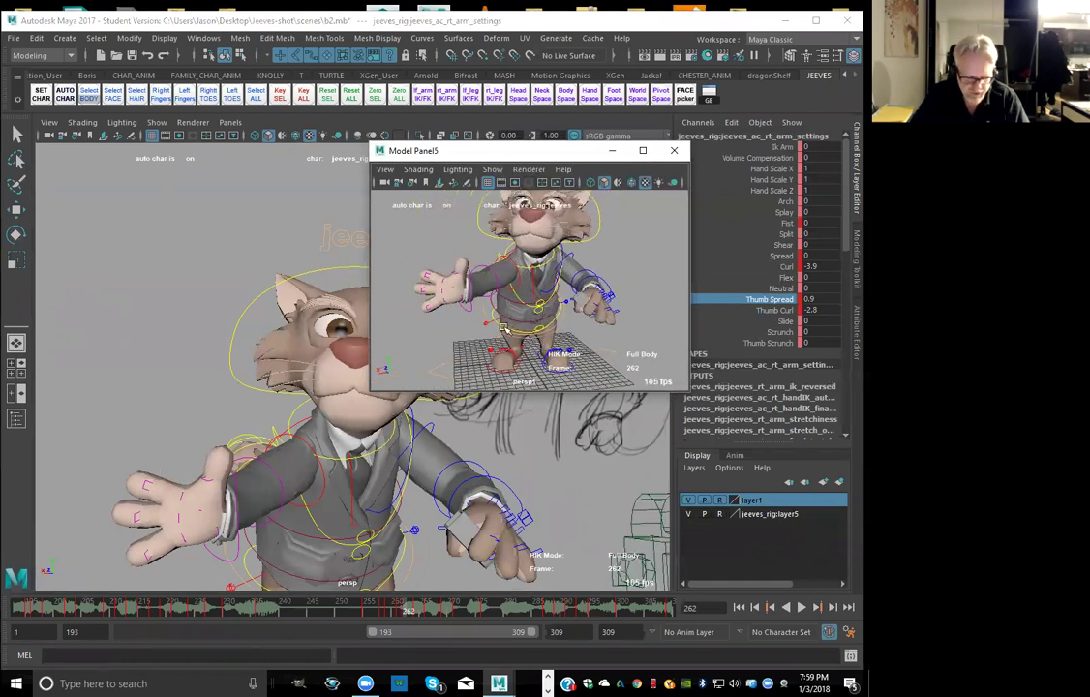
key(alt+comma)
key(alt+period)
key(alt+comma)
key(alt+comma)
key(alt+period)
key(alt+period)
key(alt+period)
key(alt+comma)
key(alt+comma)
key(alt+comma)
key(alt+comma)
key(alt+period)
key(alt+period)
key(alt+period)
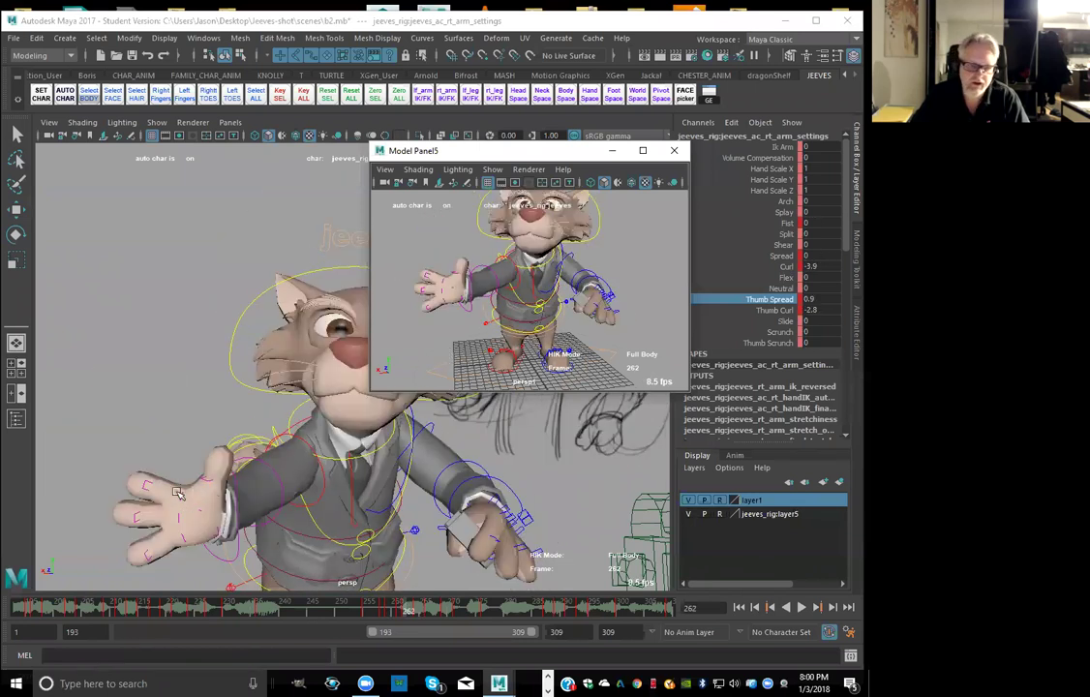
Lengthen the right index, middle and ring fingers by scaling their base controls to about 2.03 in X
click(179, 492)
key(e)
key(q)
click(183, 535)
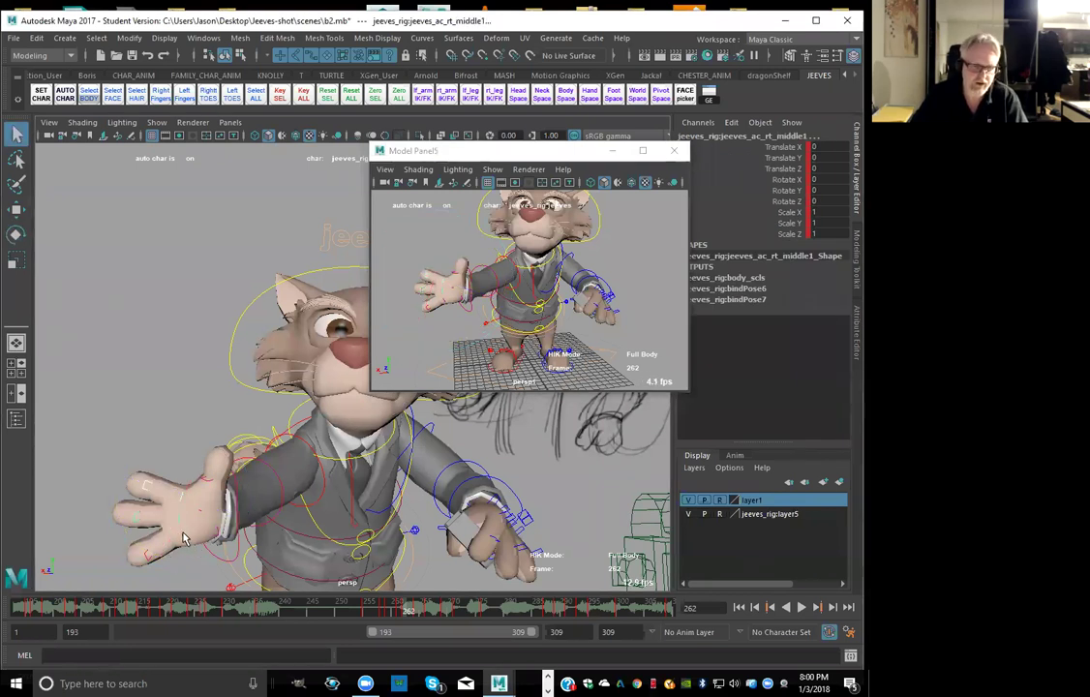
click(184, 543)
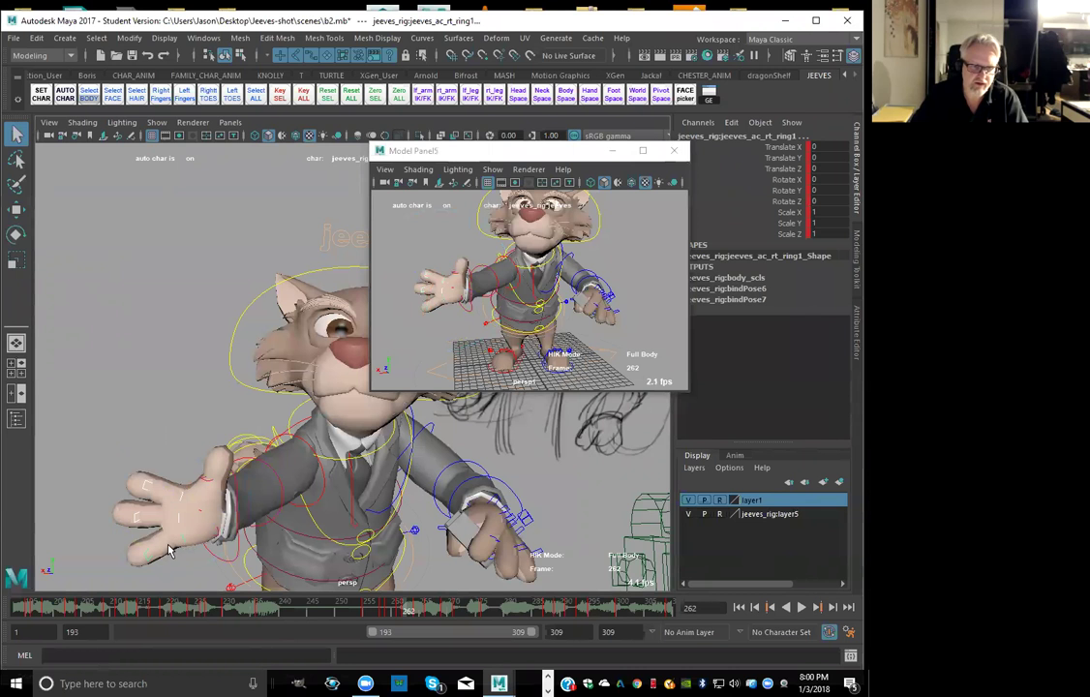
key(r)
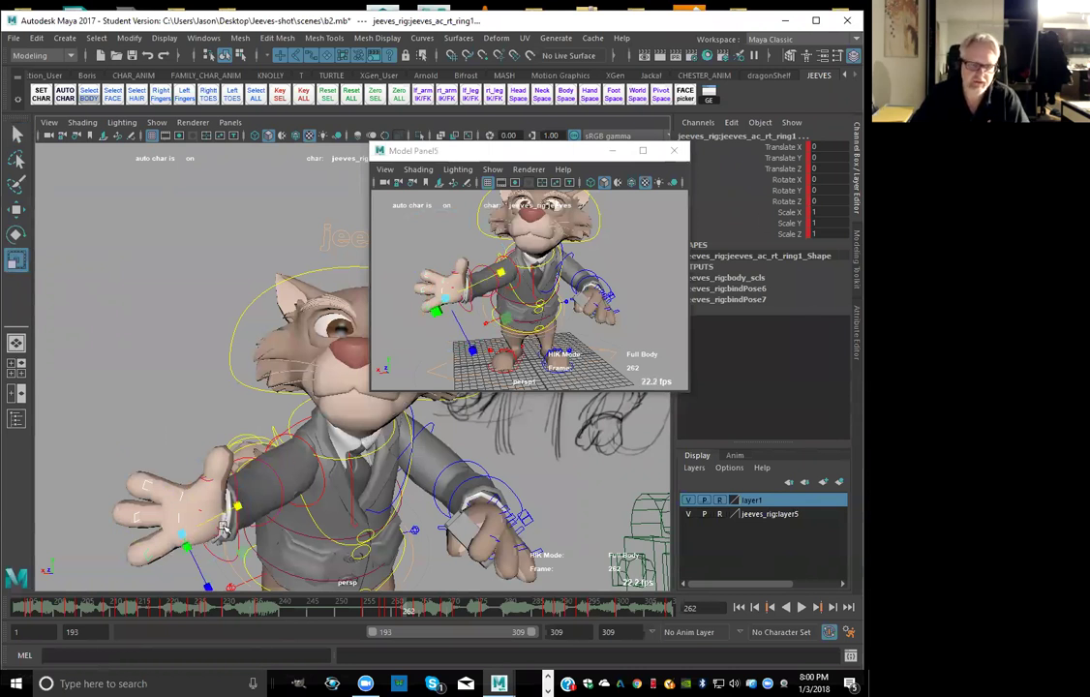
drag(239, 508, 300, 489)
click(177, 552)
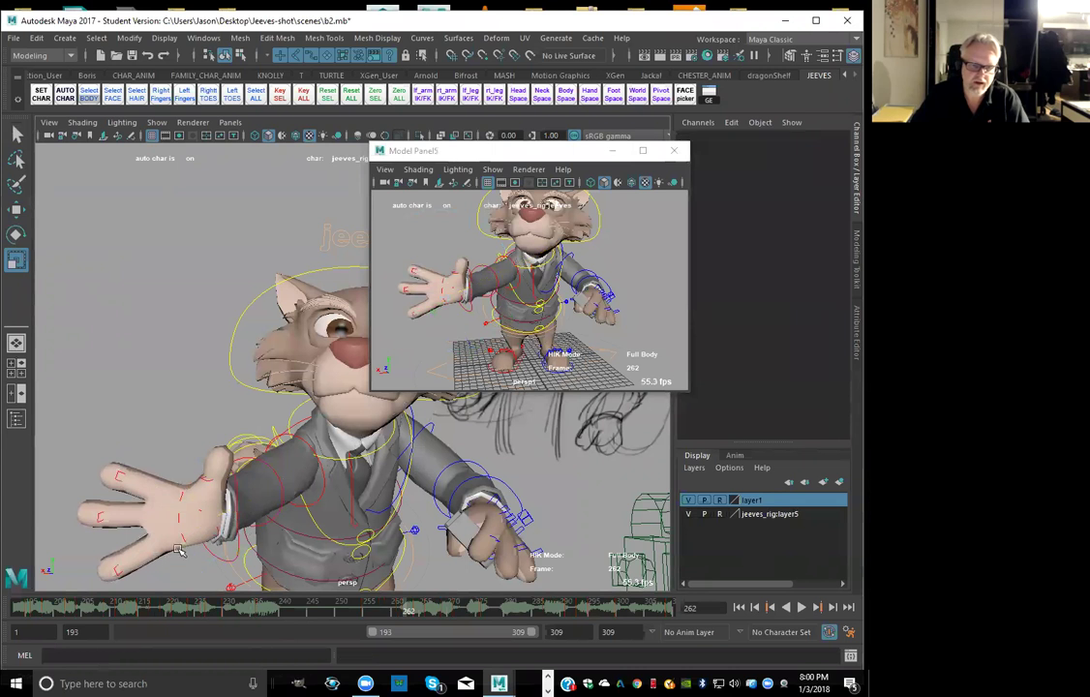
Rotate the right ring finger's base control to about -22.67 in Y so it sits closer to the middle finger
click(182, 543)
key(e)
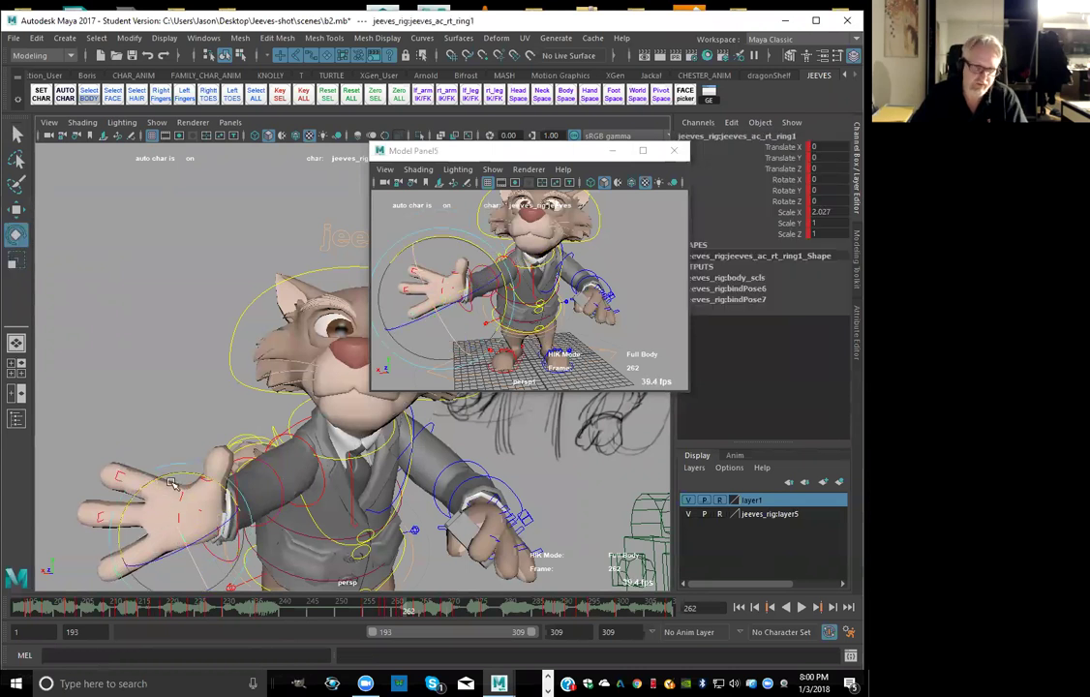
drag(184, 472, 153, 481)
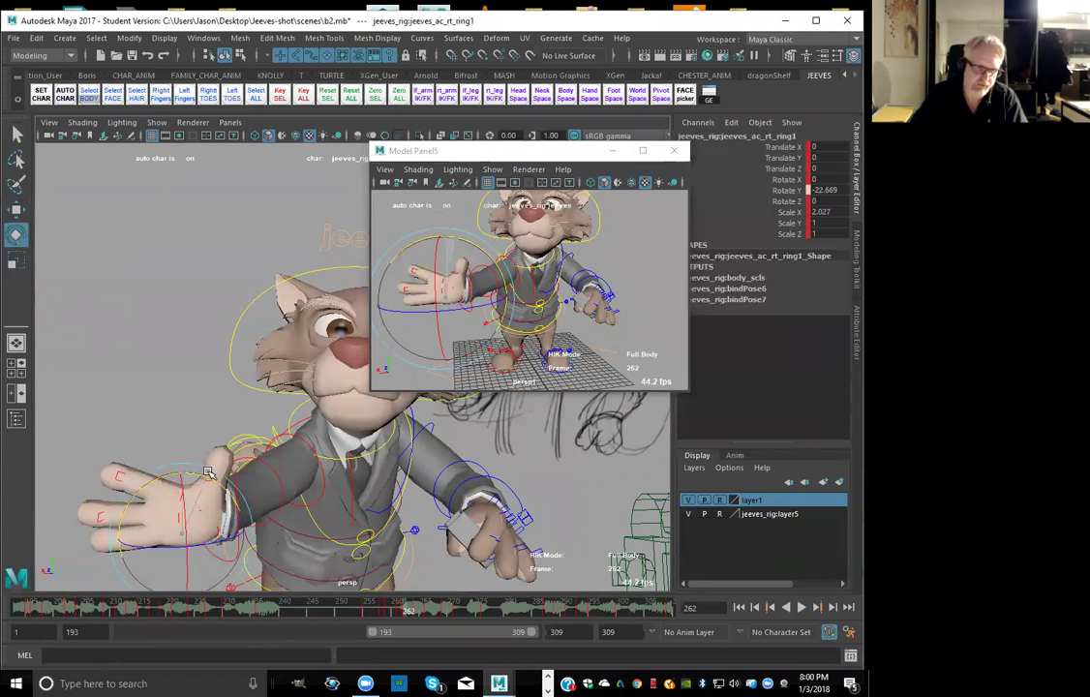
click(138, 391)
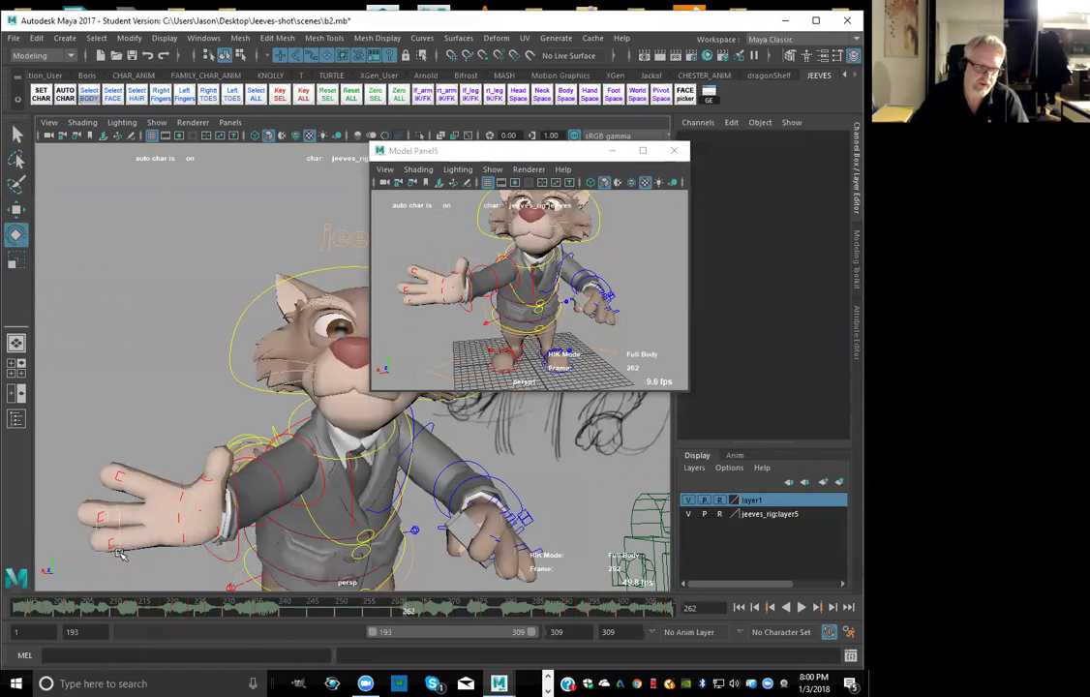
Adjust the right-hand finger fan, rotating the ring finger to about -33.78 and the middle finger to about -13.63 in Y
drag(108, 512, 120, 555)
drag(143, 483, 181, 475)
click(154, 496)
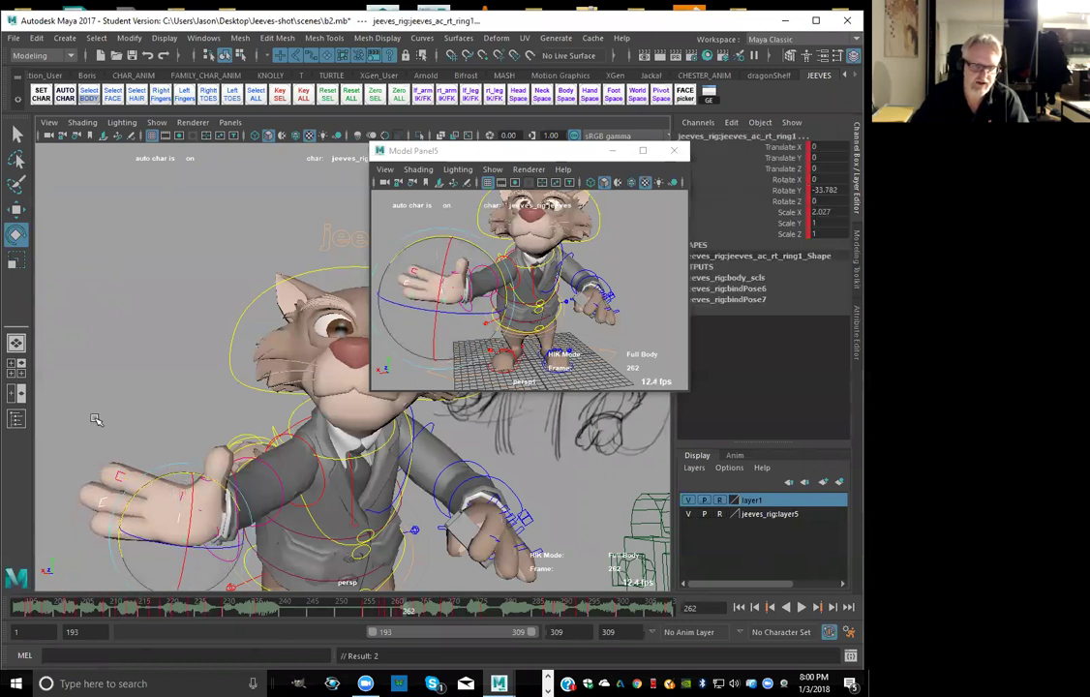
click(117, 472)
drag(166, 434, 173, 438)
click(196, 365)
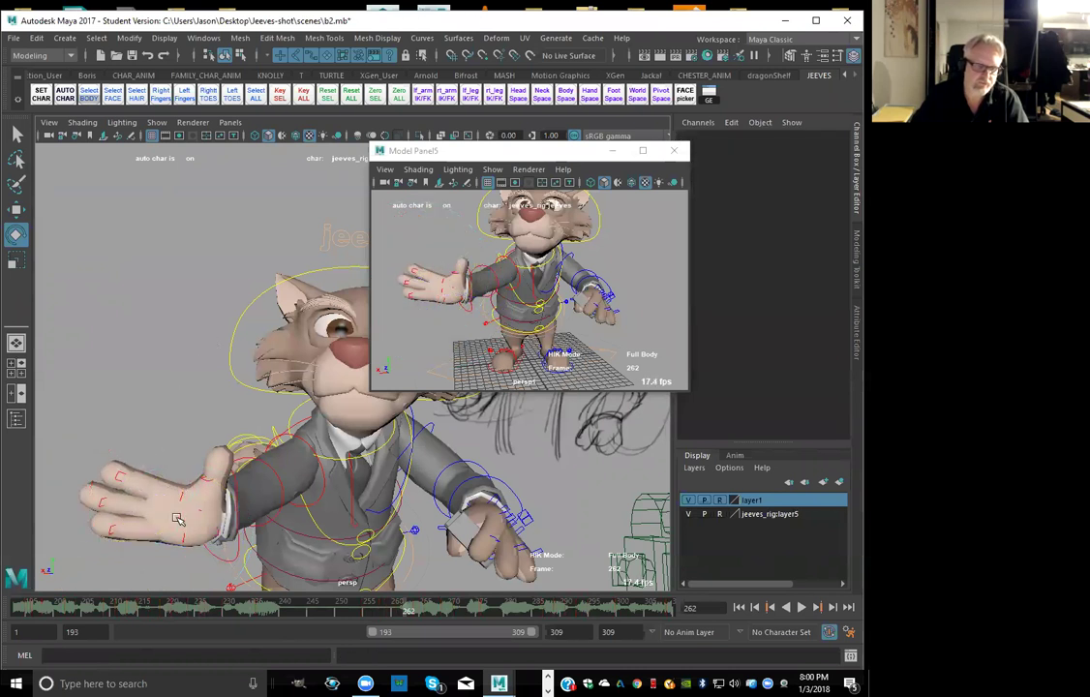
click(176, 452)
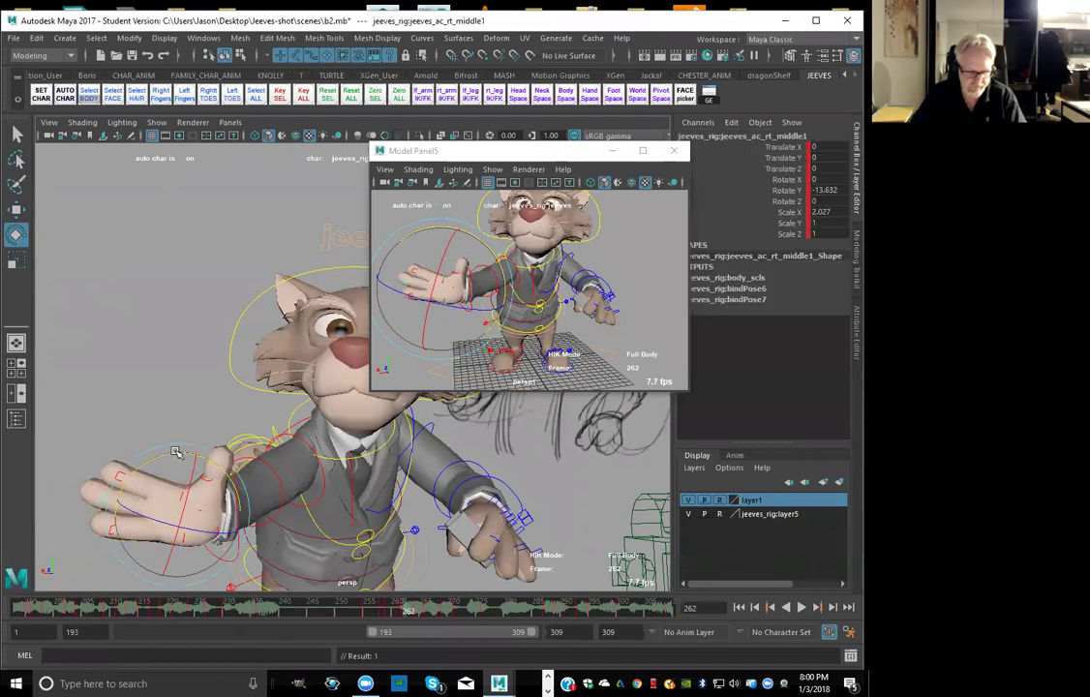
At frame 261, rotate and key the right hand and elbow FK controls, and compare the arm with frame 262
key(comma)
key(comma)
key(period)
click(173, 396)
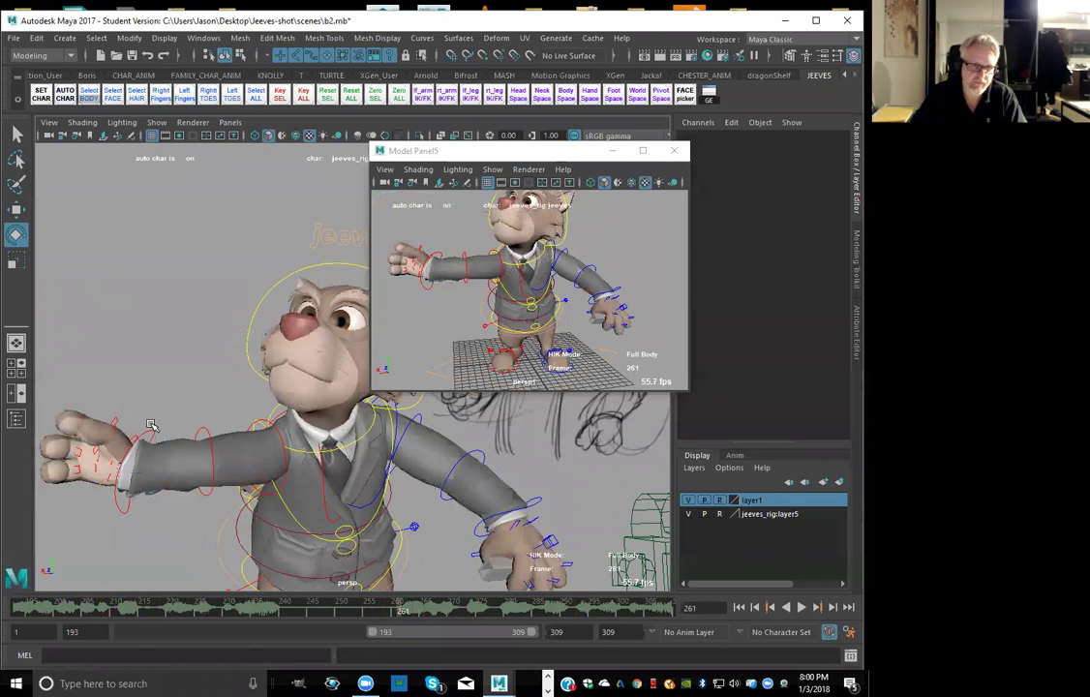
click(152, 426)
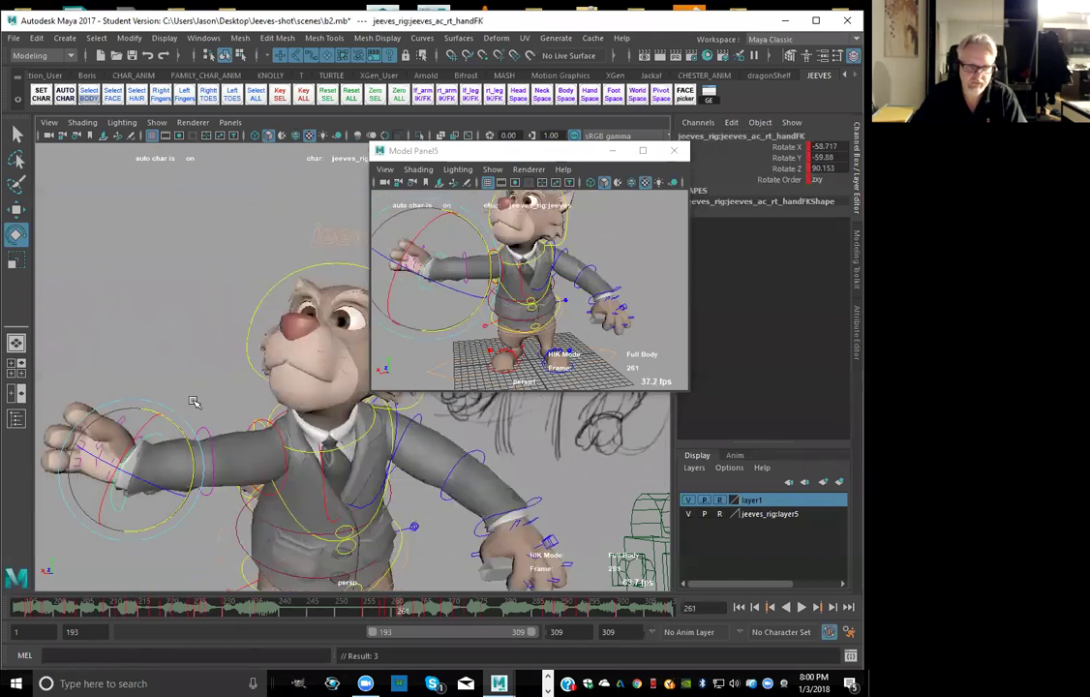
click(186, 403)
drag(177, 400, 189, 399)
key(s)
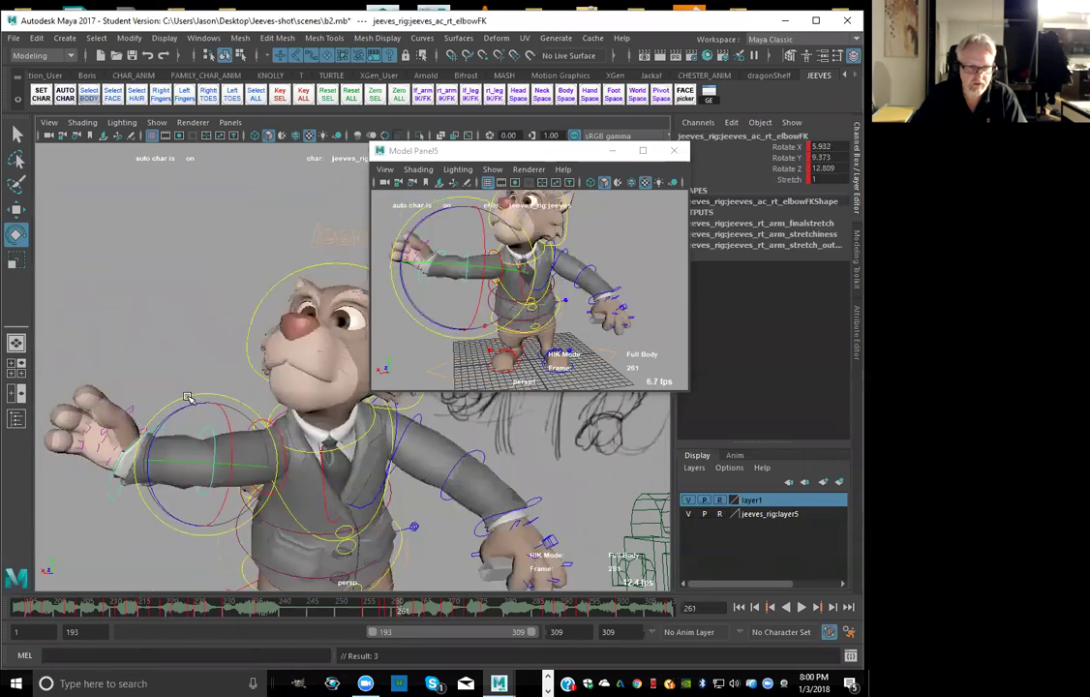
key(period)
key(comma)
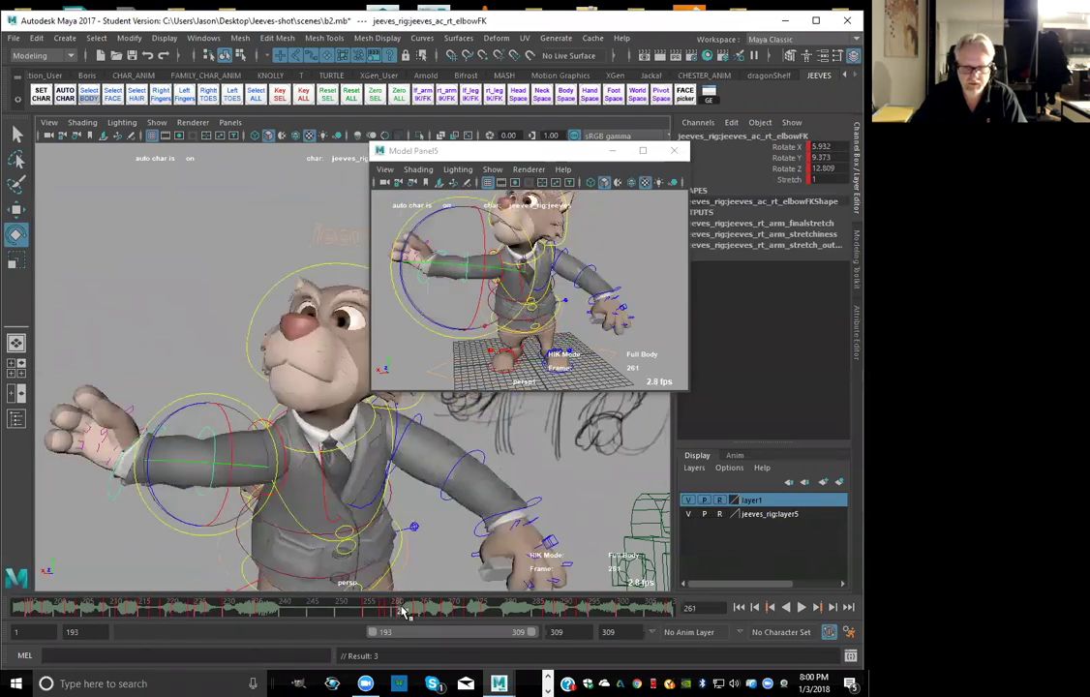
Go to frame 262, select all of the character's controls and key the whole pose
click(406, 610)
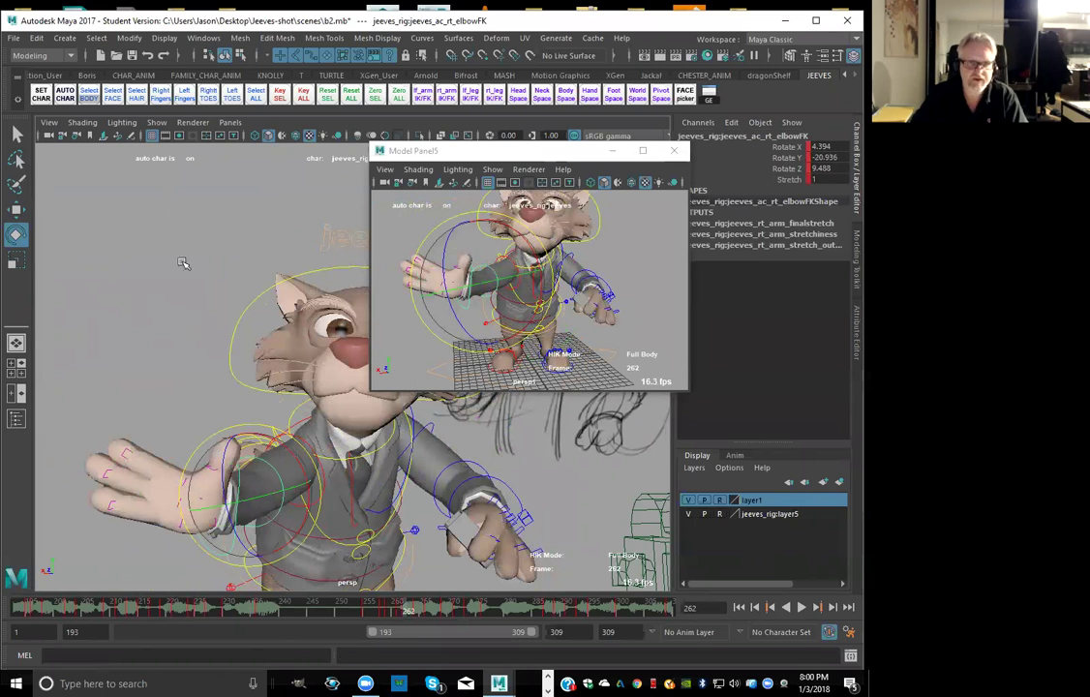
click(187, 295)
click(256, 95)
key(s)
Step back and forth through the frames around 262 to examine how the arm swing and hand flow, finishing at frame 263
key(comma)
key(comma)
key(period)
key(period)
key(period)
key(comma)
key(comma)
key(comma)
key(period)
key(period)
key(alt+period)
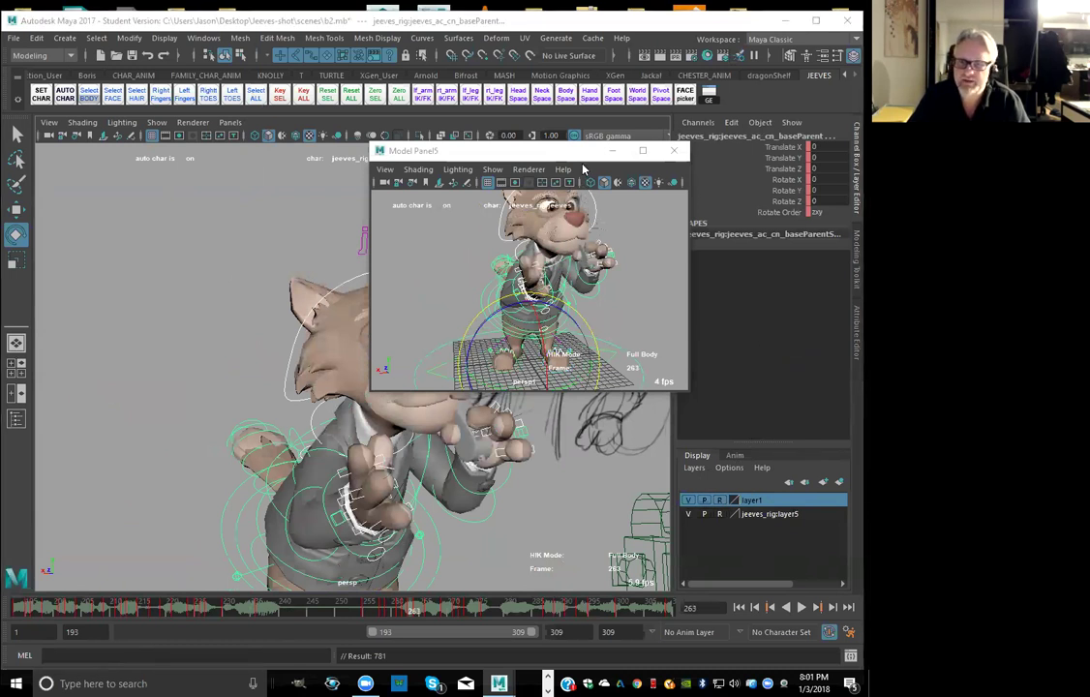
Move the floating view clear of the head and try rotating the left clavicle control at frame 263
drag(582, 155, 676, 70)
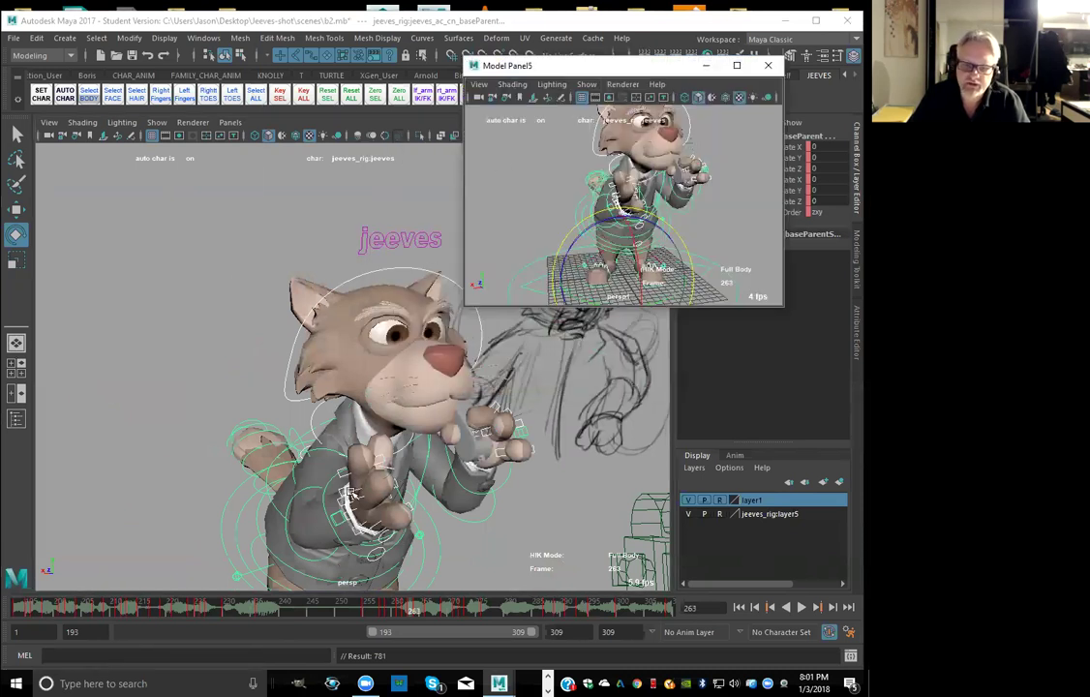
click(491, 569)
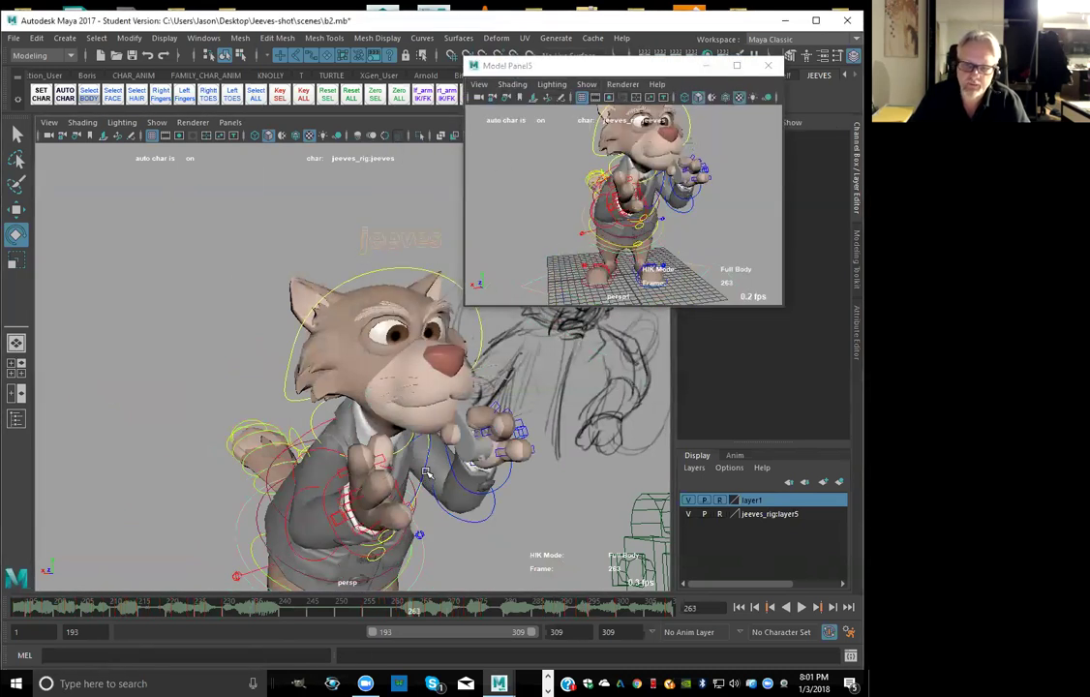
click(426, 473)
mouse_move(315, 422)
mouse_down()
mouse_move(344, 477)
mouse_move(326, 443)
mouse_up()
key(ctrl+z)
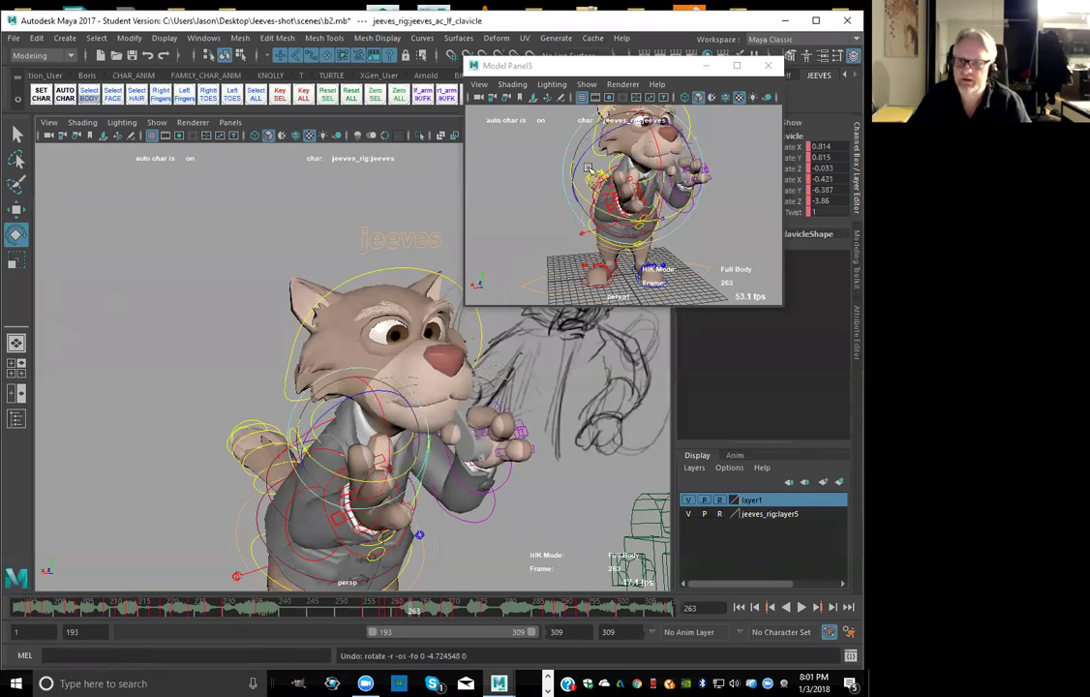
Orbit the floating view to the character's front, select the chest control at frame 263 and undo its trial rotation
click(514, 167)
alt+drag(634, 213, 566, 205)
alt+right_drag(620, 199, 696, 200)
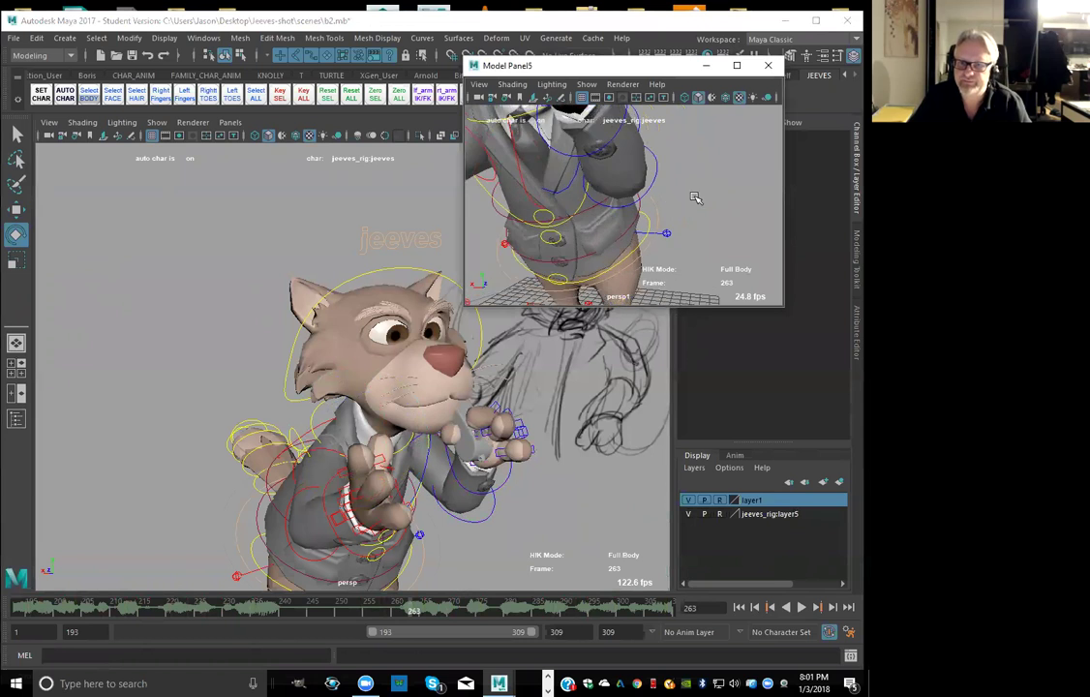
click(587, 204)
alt+right_drag(588, 204, 542, 205)
alt+drag(571, 206, 609, 213)
key(ctrl+z)
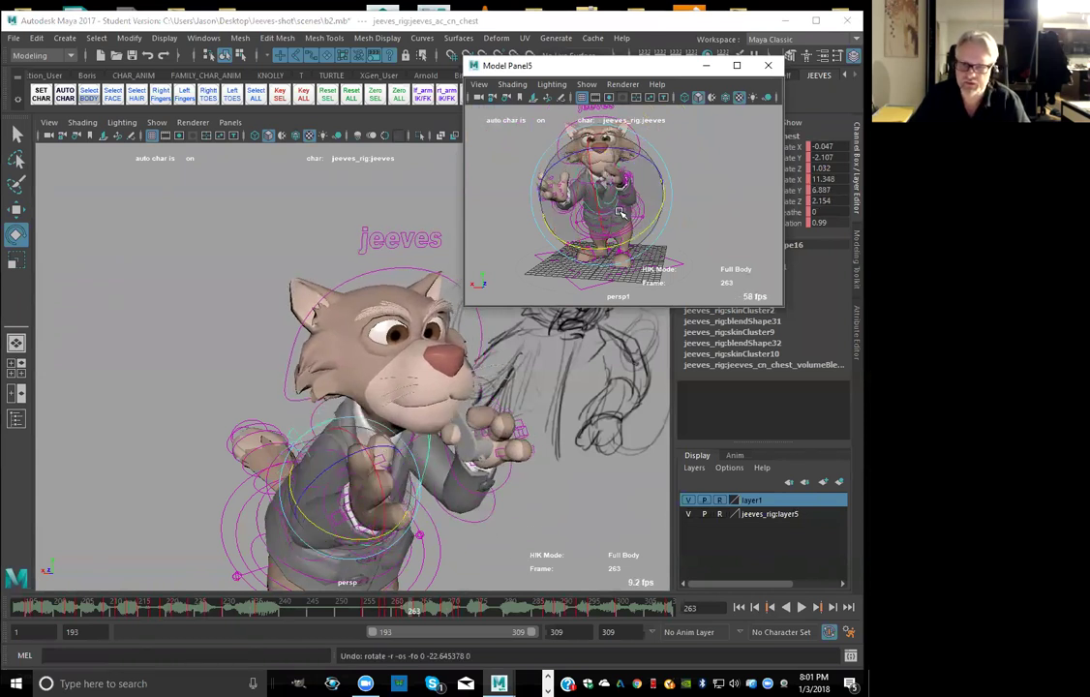
Step through the frames from 259 to 262, then rotate and key the chest control at frame 262
key(alt+comma)
key(alt+comma)
key(alt+comma)
key(alt+comma)
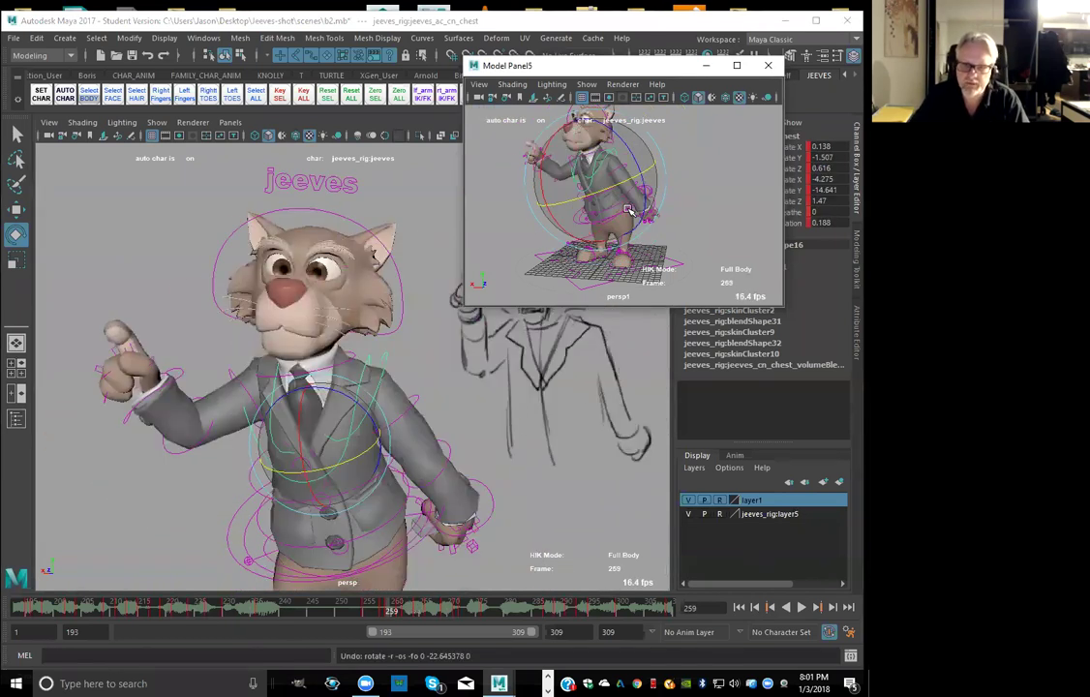
key(alt+comma)
key(alt+period)
key(alt+period)
key(alt+period)
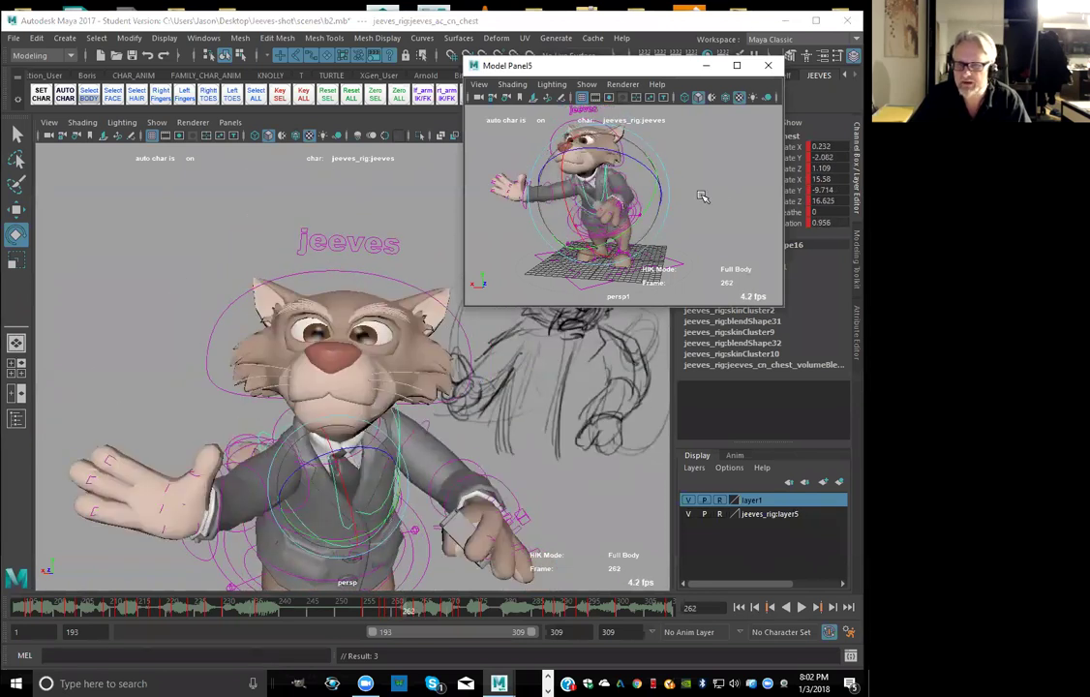
Rotate the head control at frame 262, key its rotation and compare the pose with frame 261
click(633, 161)
click(628, 153)
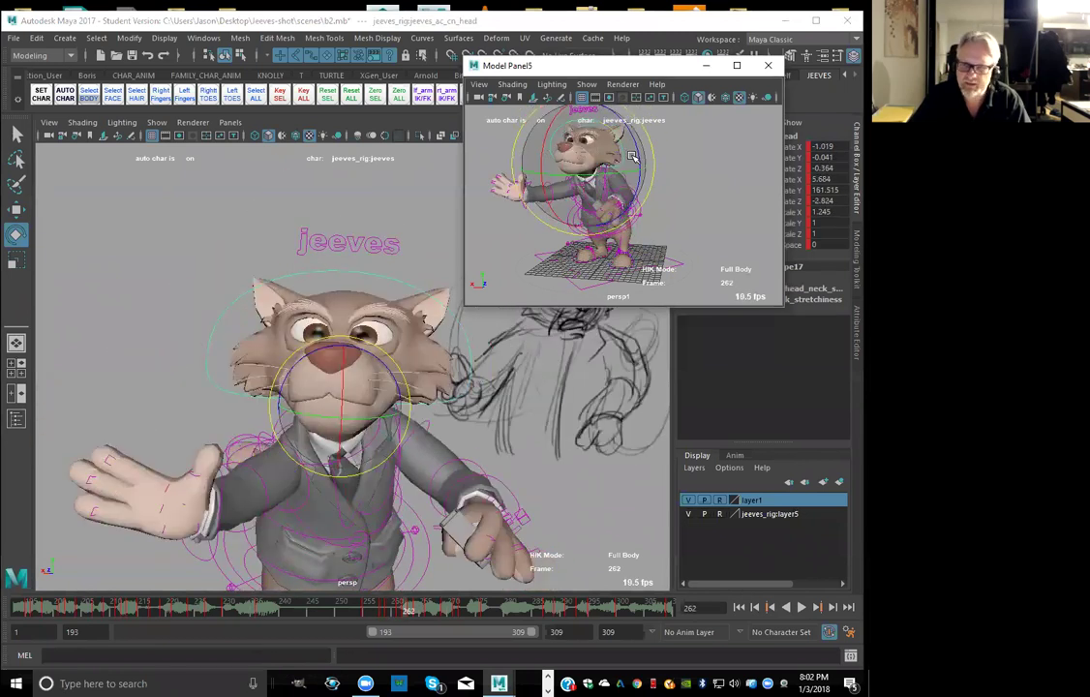
drag(616, 175, 607, 176)
key(shift+e)
key(comma)
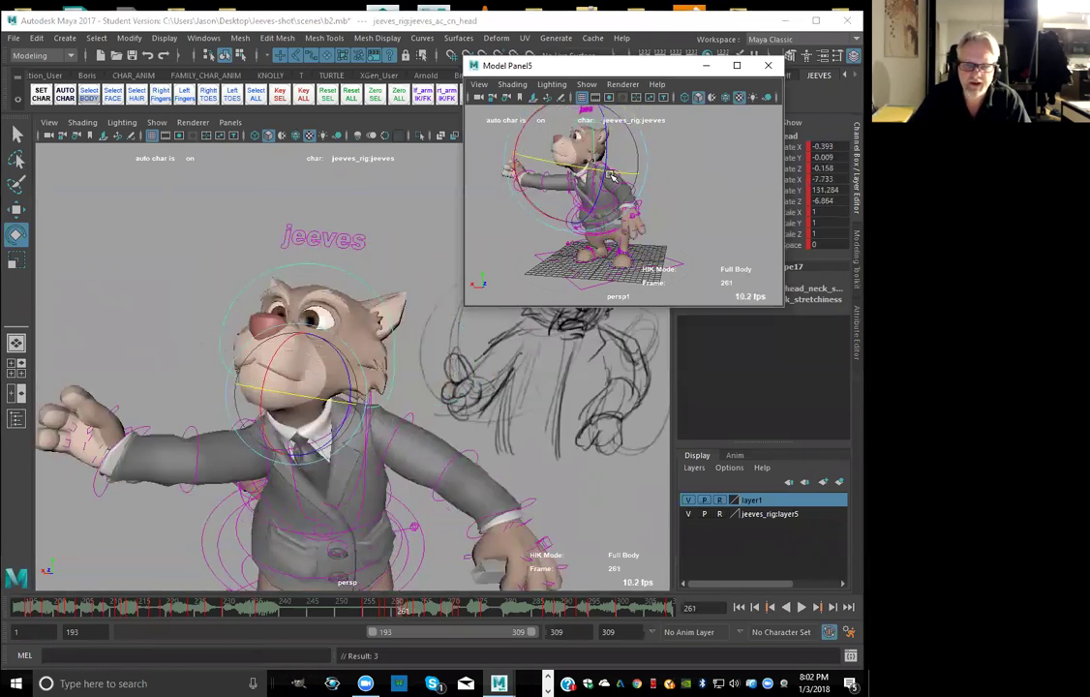
key(period)
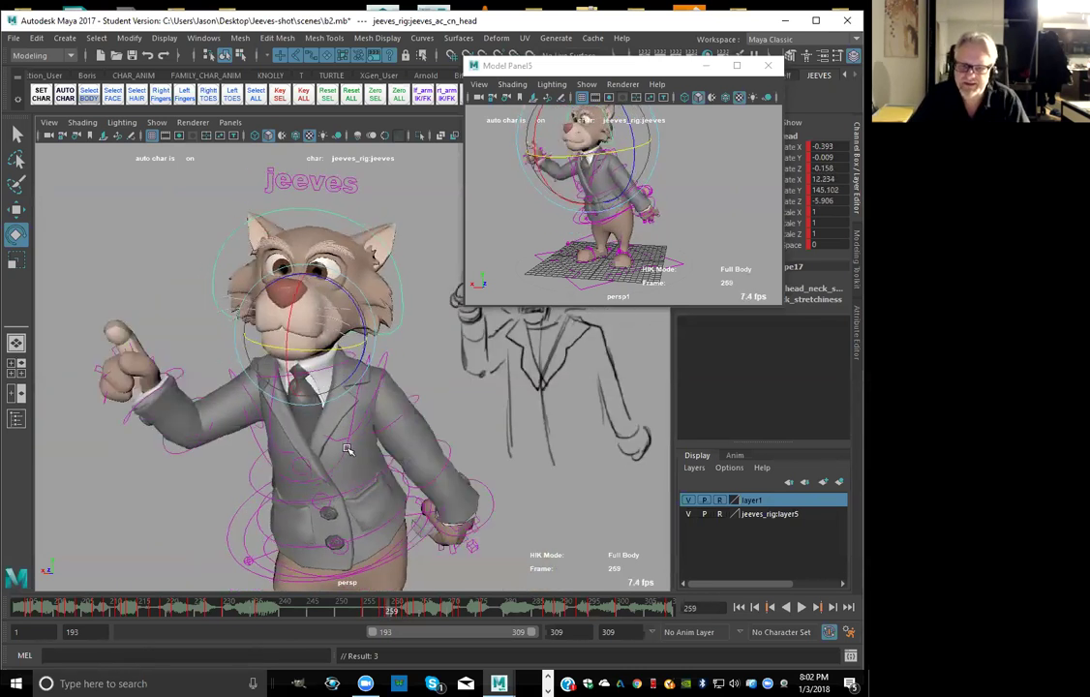
Select the upper-body parent control at frame 259, and rotate and key the left clavicle control at frames 261 and 262
click(229, 550)
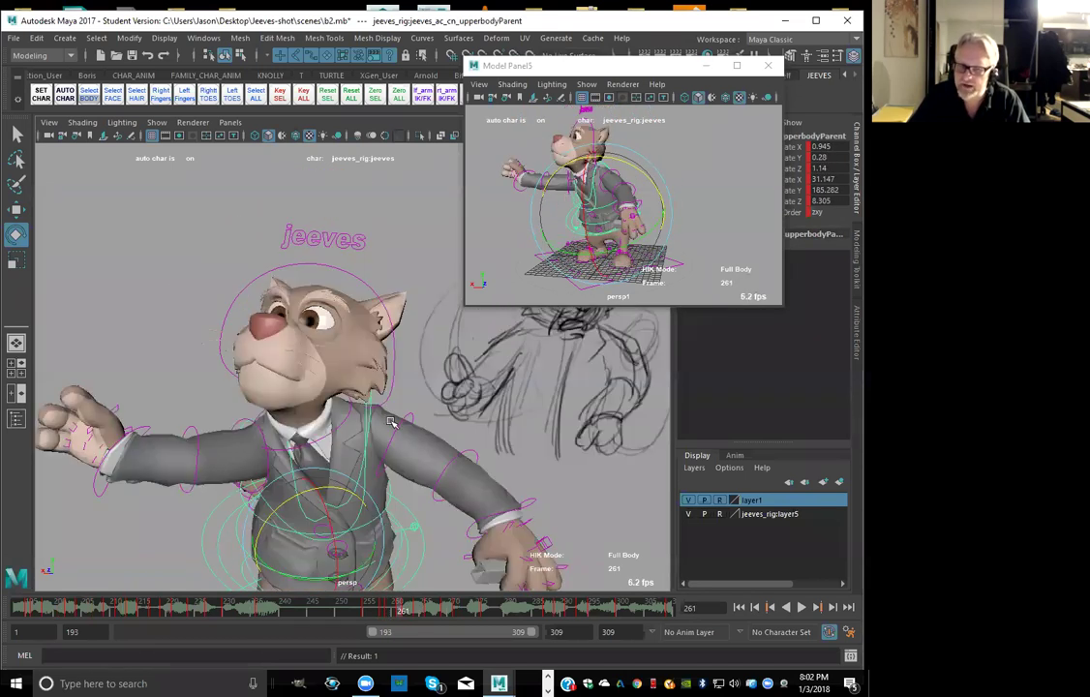
click(358, 450)
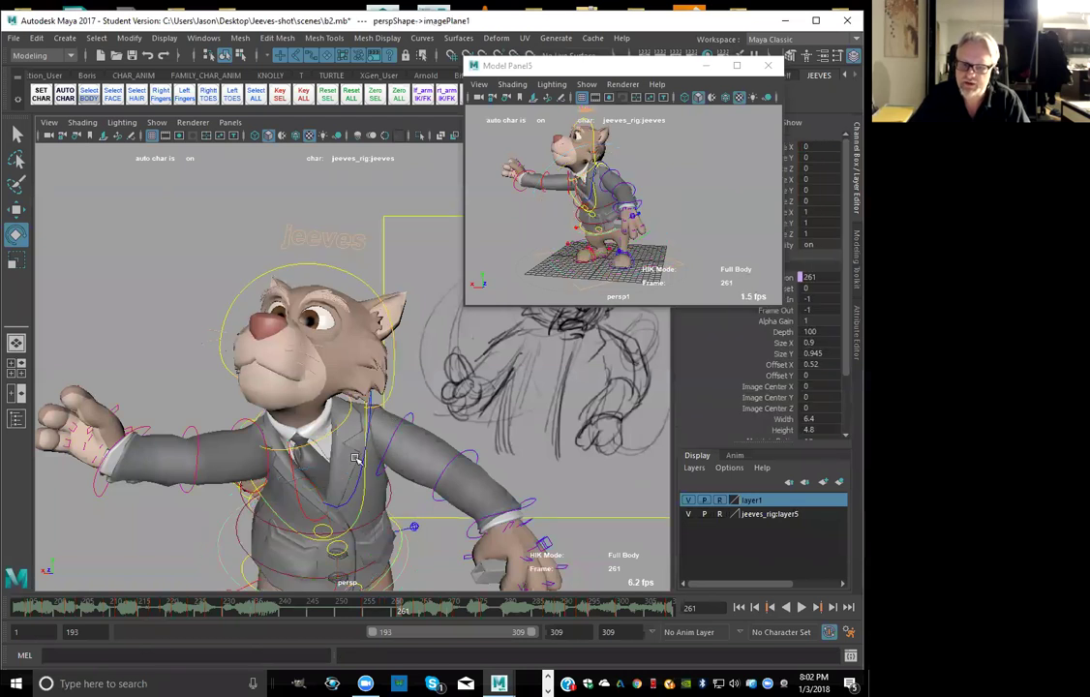
click(357, 494)
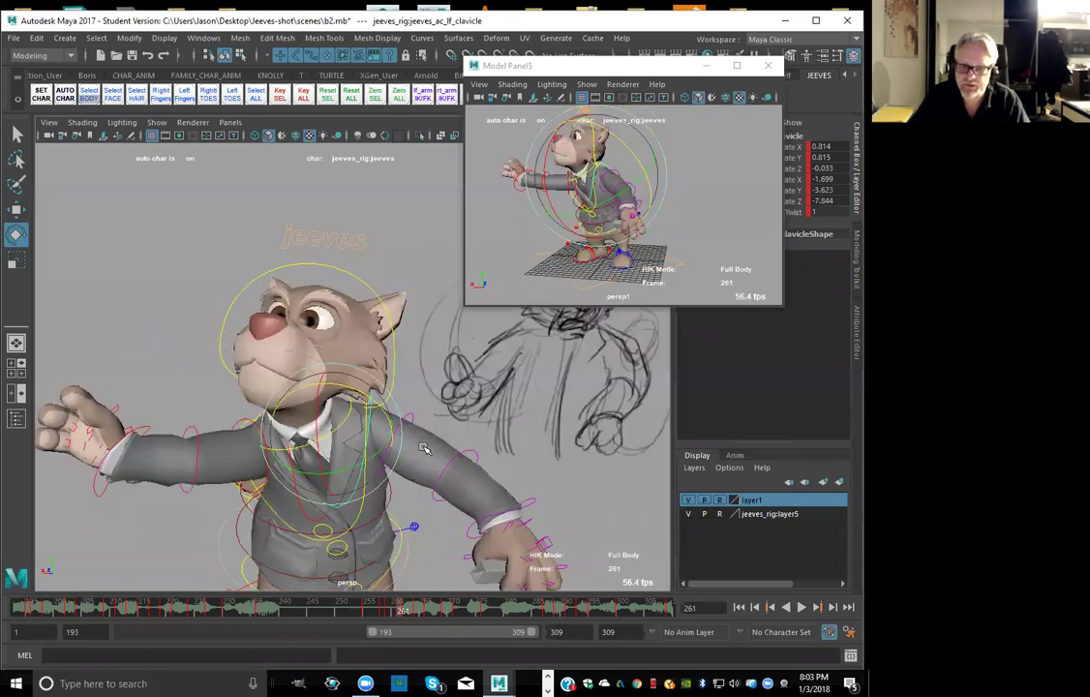
click(379, 458)
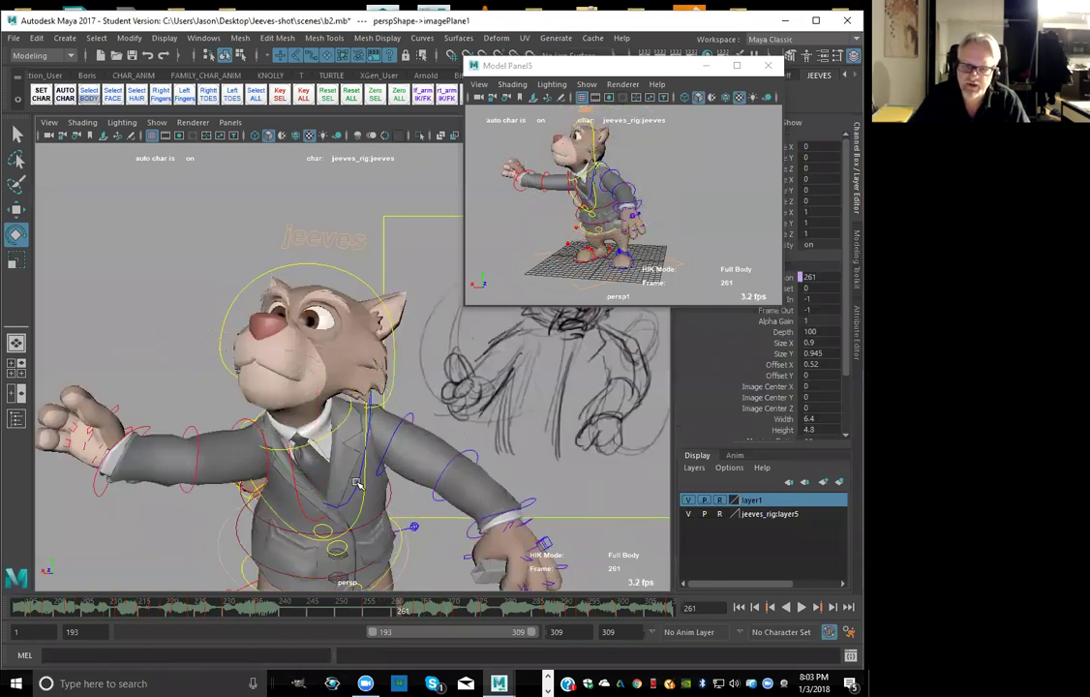
click(384, 388)
drag(374, 397, 384, 412)
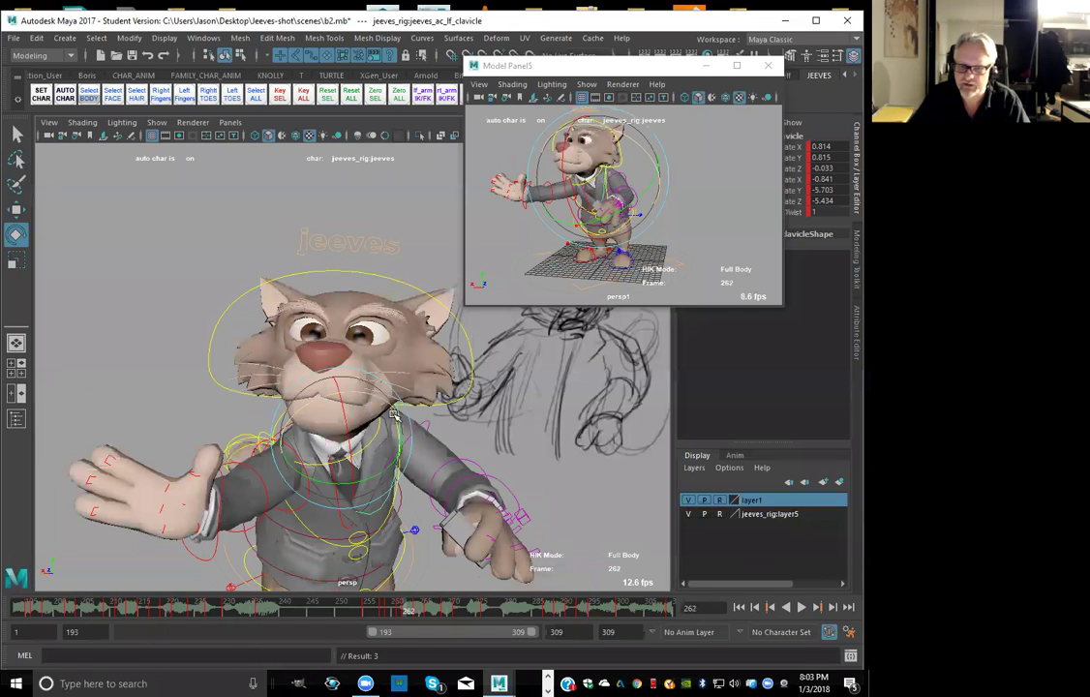
drag(381, 397, 386, 475)
key(s)
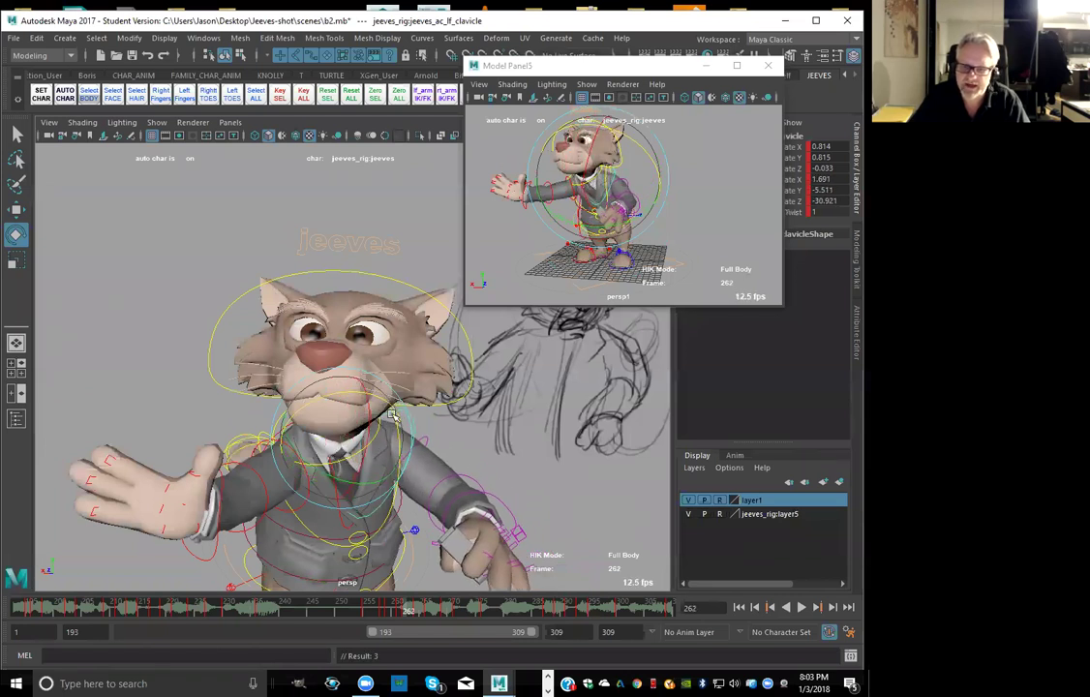
key(alt+comma)
key(alt+period)
key(alt+comma)
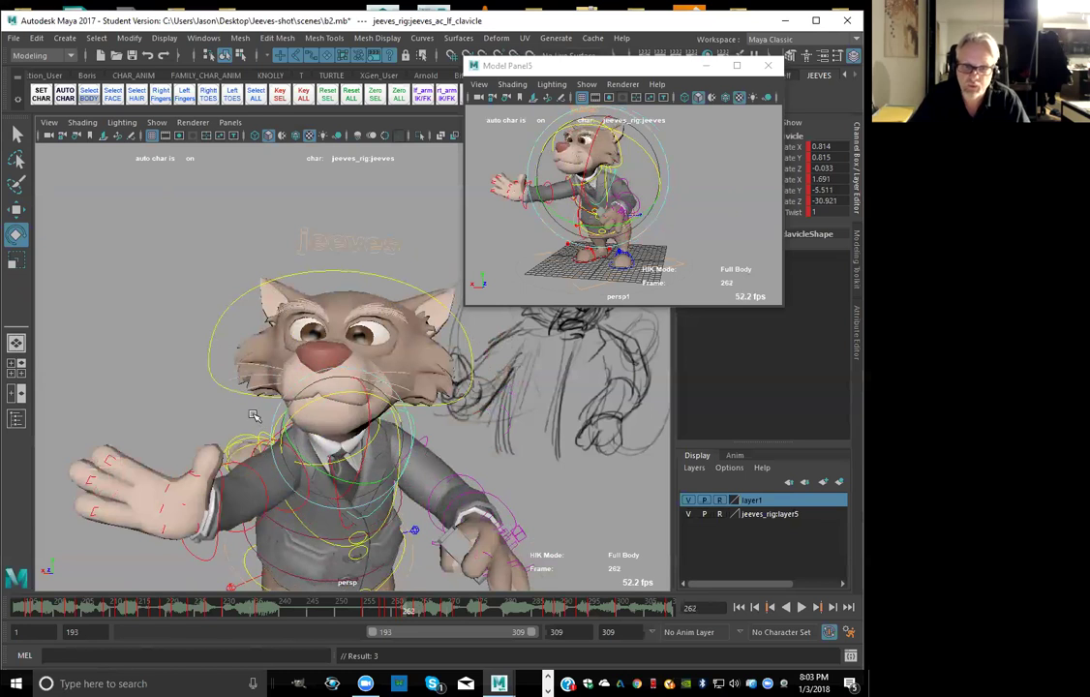
At frame 261, select the right elbow FK control and rotate it to bend the forearm upward, keying the rotation
click(274, 466)
click(306, 501)
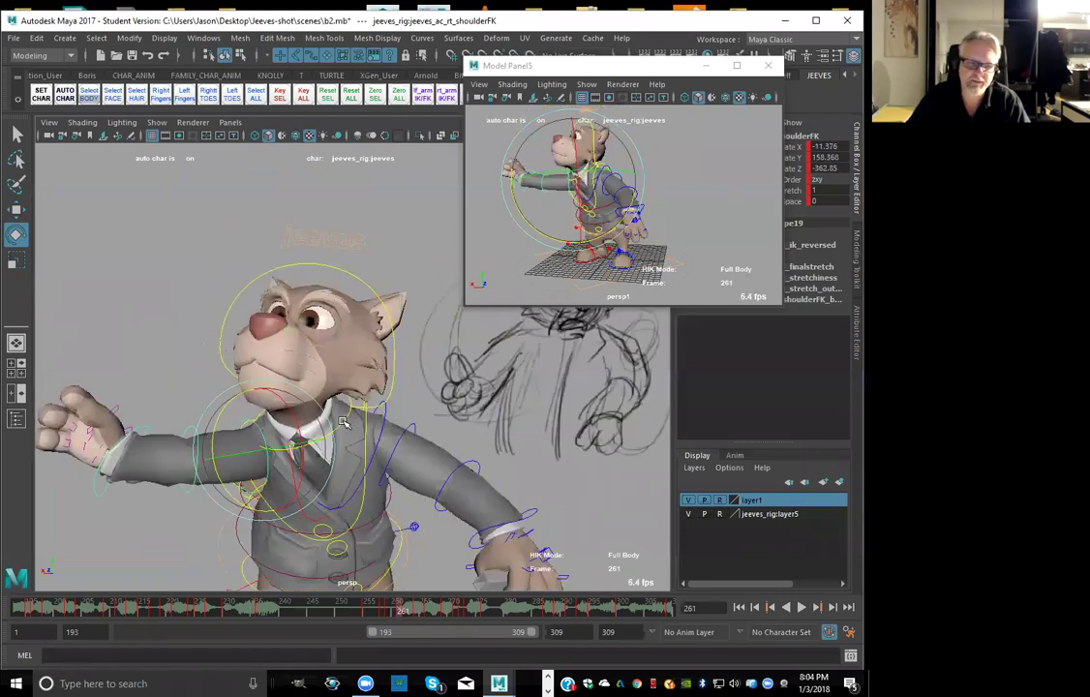
click(163, 448)
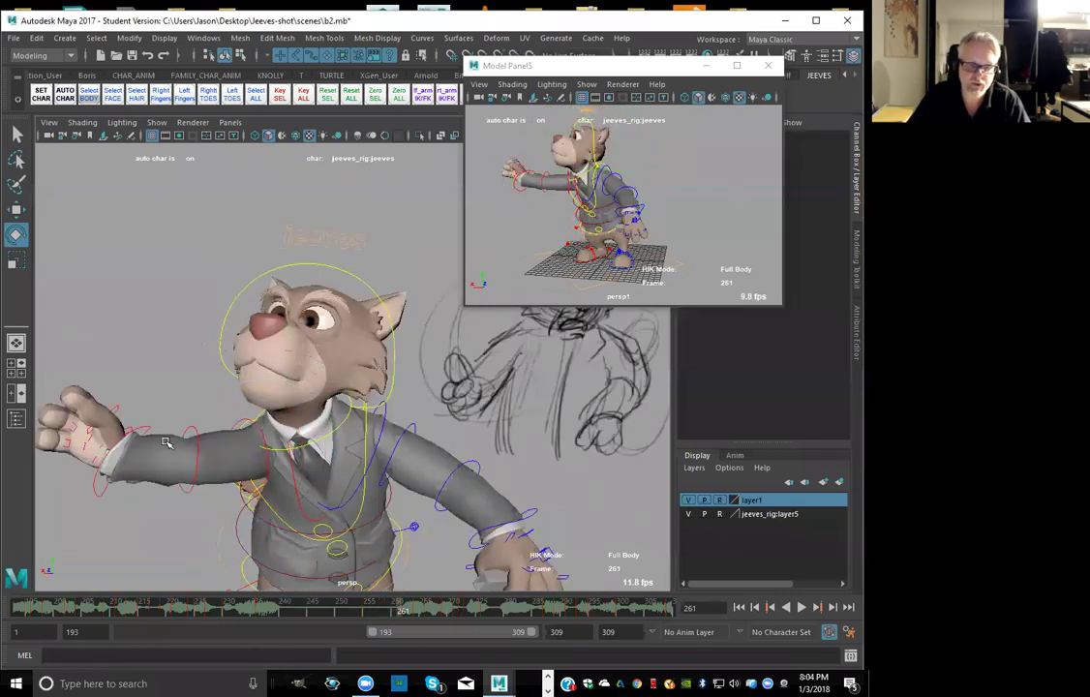
click(184, 429)
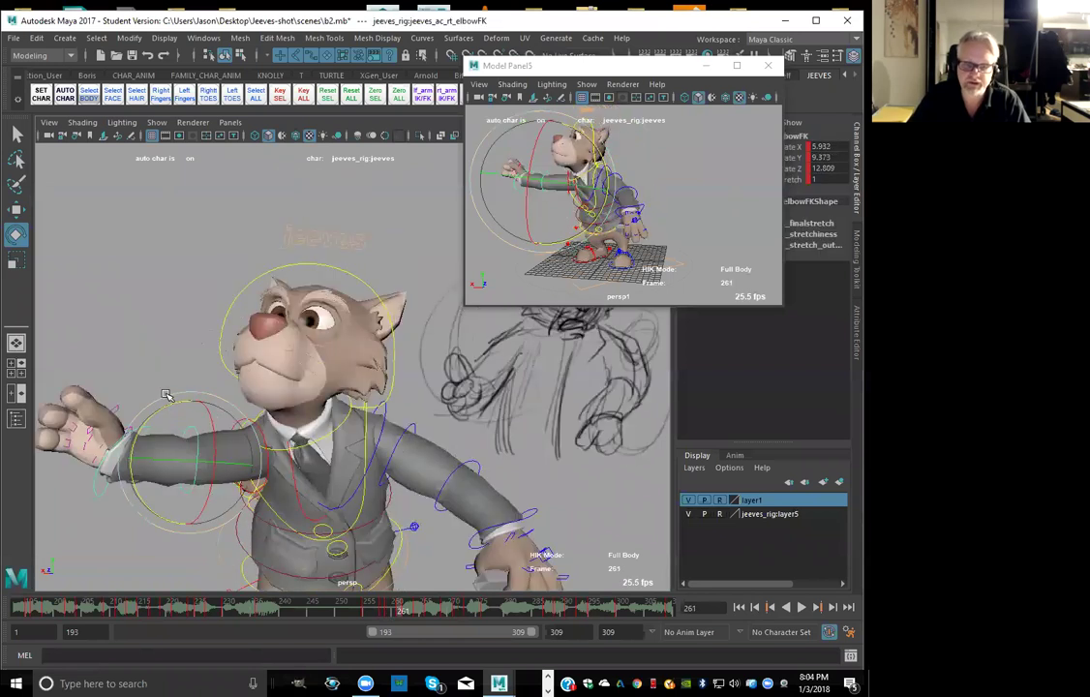
drag(175, 401, 194, 398)
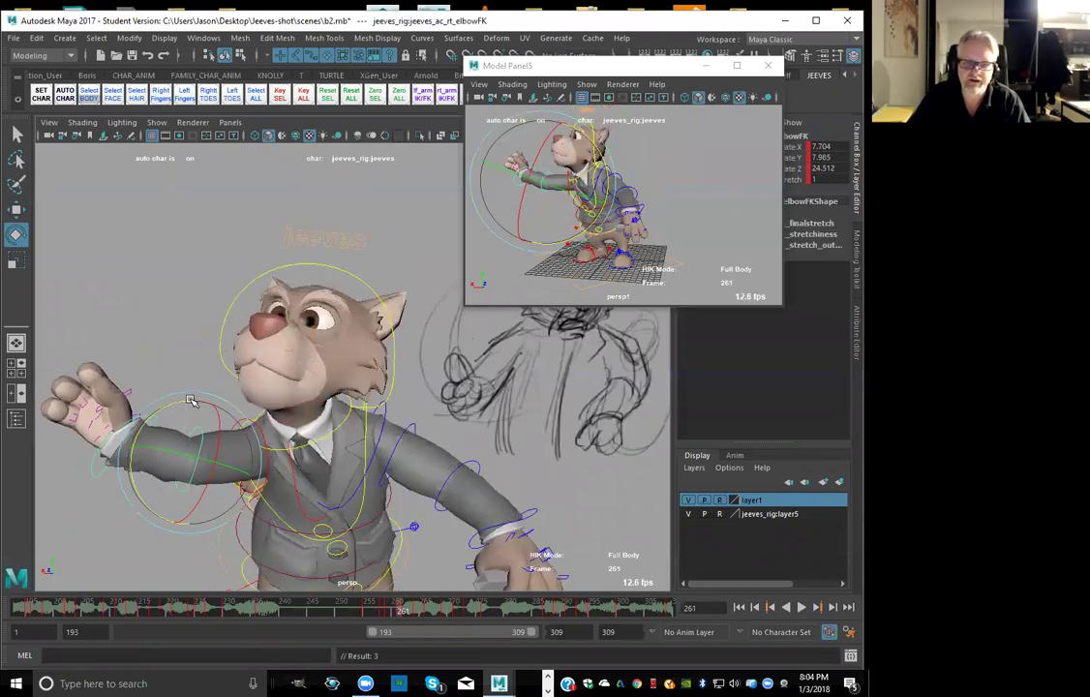
key(comma)
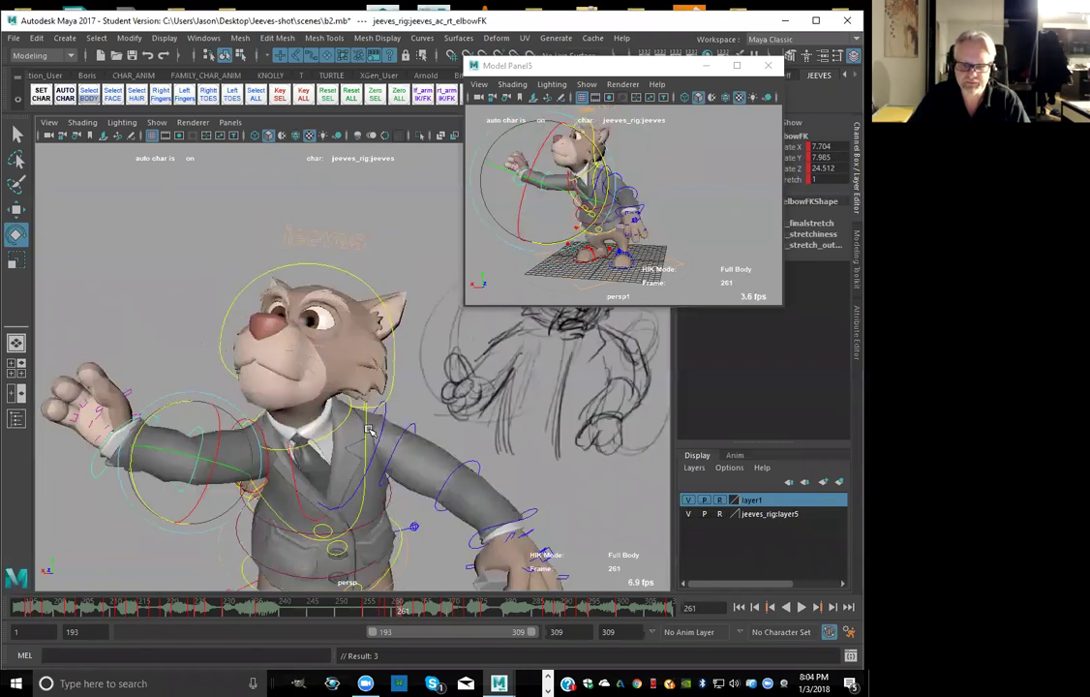
Select the chest control, play the animation from around frame 259 and stop at frame 263
click(364, 429)
click(388, 614)
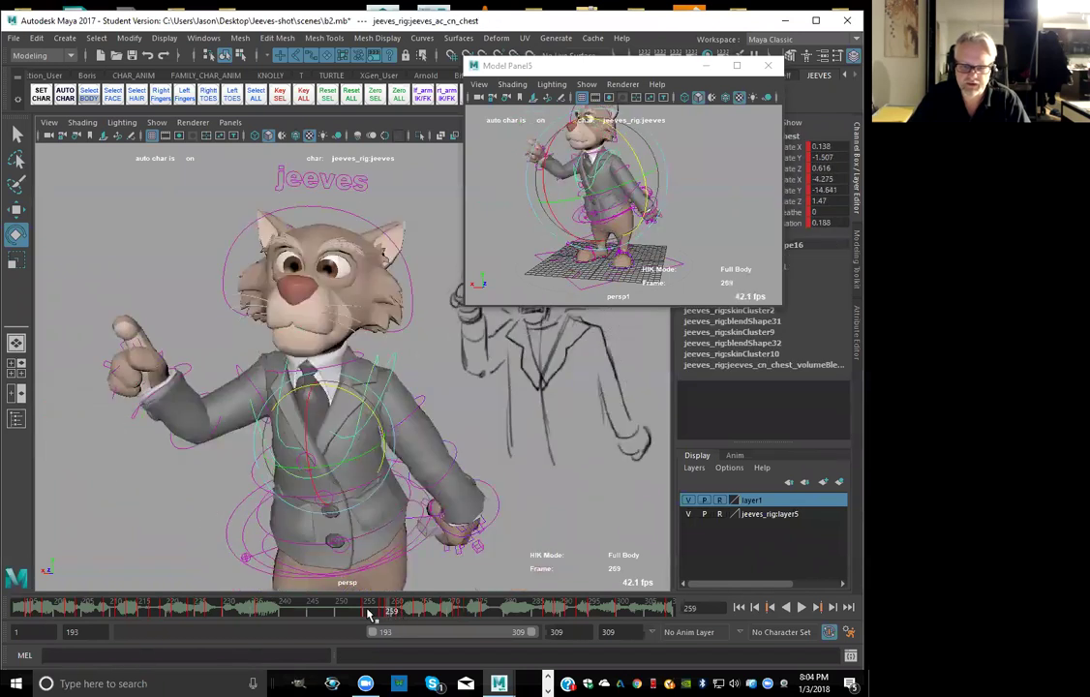
key(alt+v)
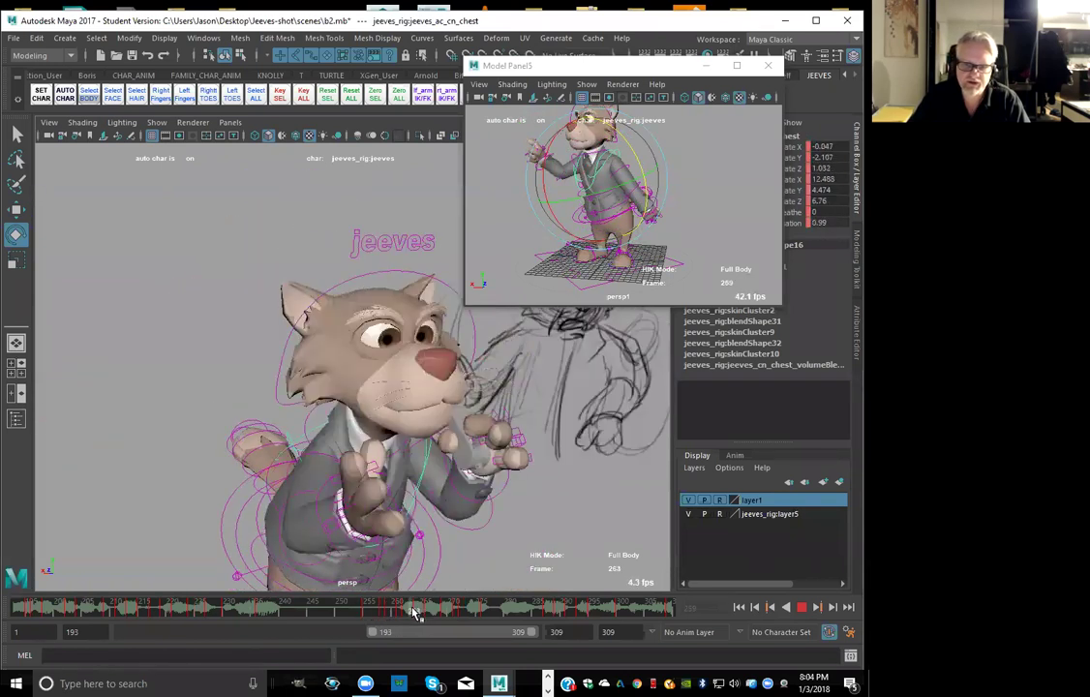
click(413, 614)
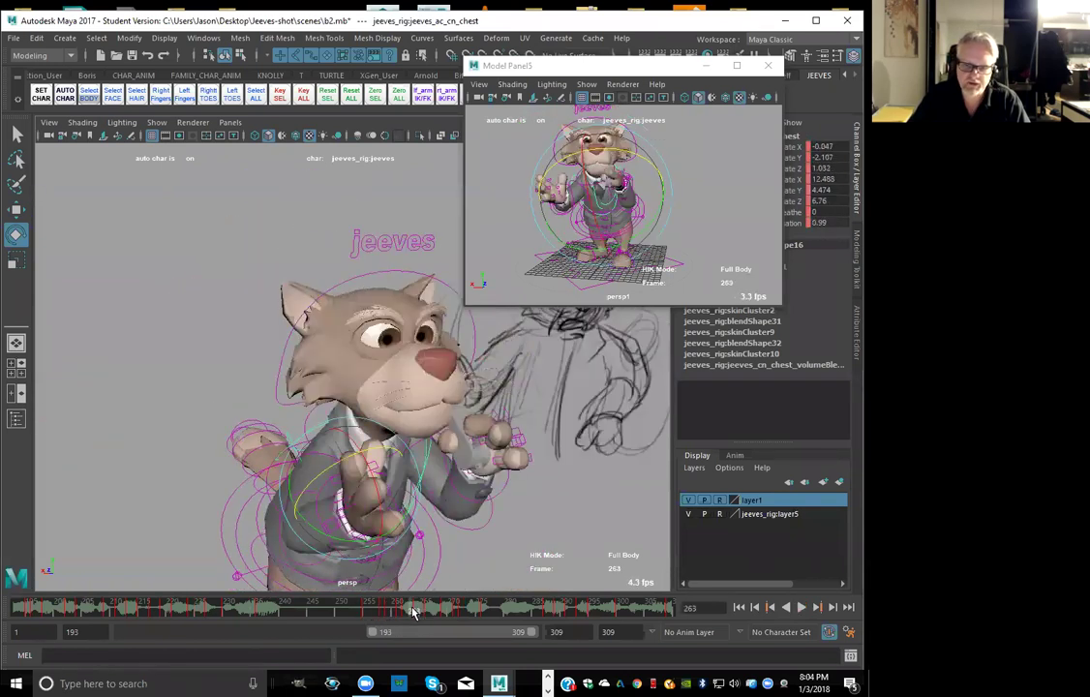
At frame 263, rotate the right hand FK control so the palm opens outward and key it
click(514, 536)
click(330, 545)
drag(331, 535, 307, 523)
key(s)
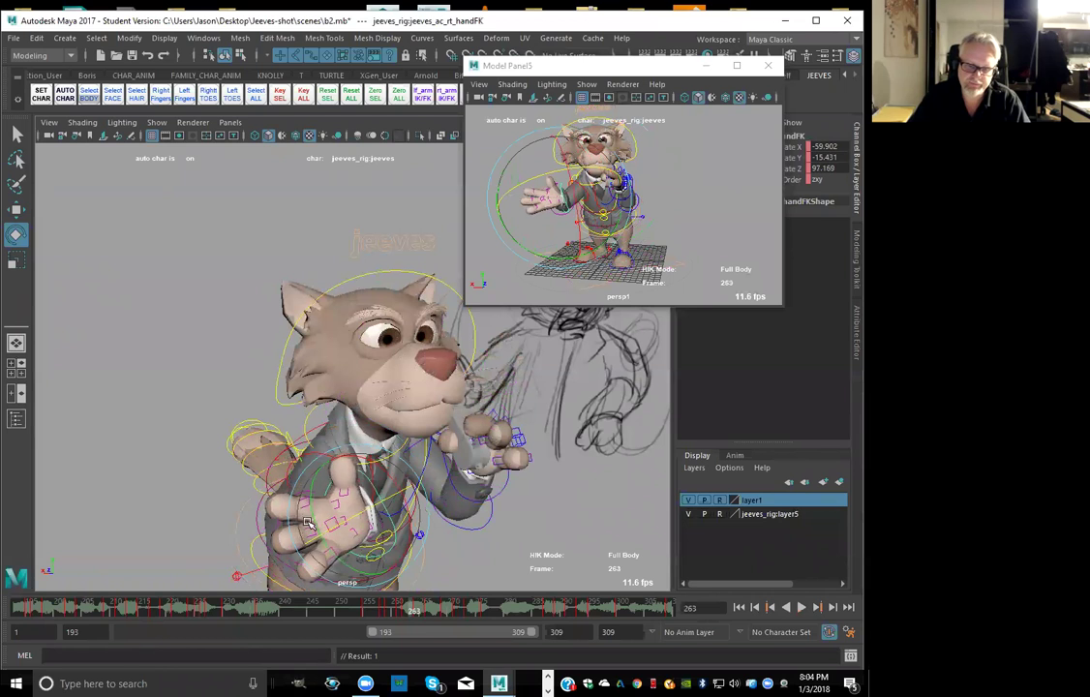
Step back and forth through the keys and frames around 263 to examine how the rotated right hand flows
key(comma)
key(comma)
key(comma)
key(period)
key(period)
key(alt+period)
key(alt+period)
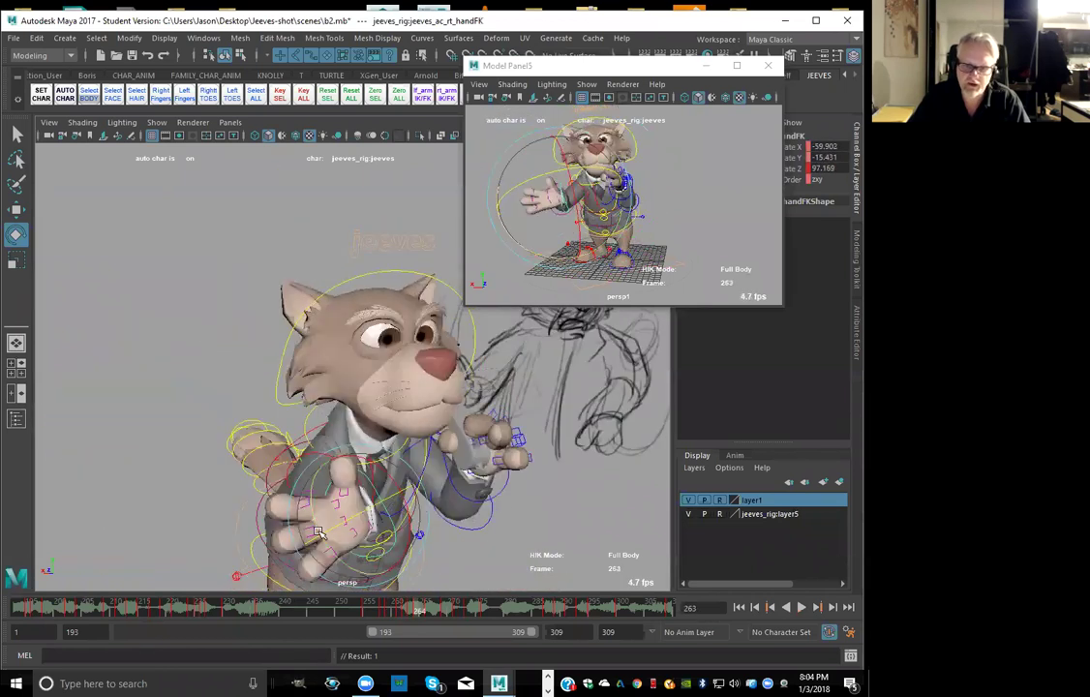
key(alt+period)
key(alt+period)
key(alt+comma)
key(alt+comma)
key(alt+comma)
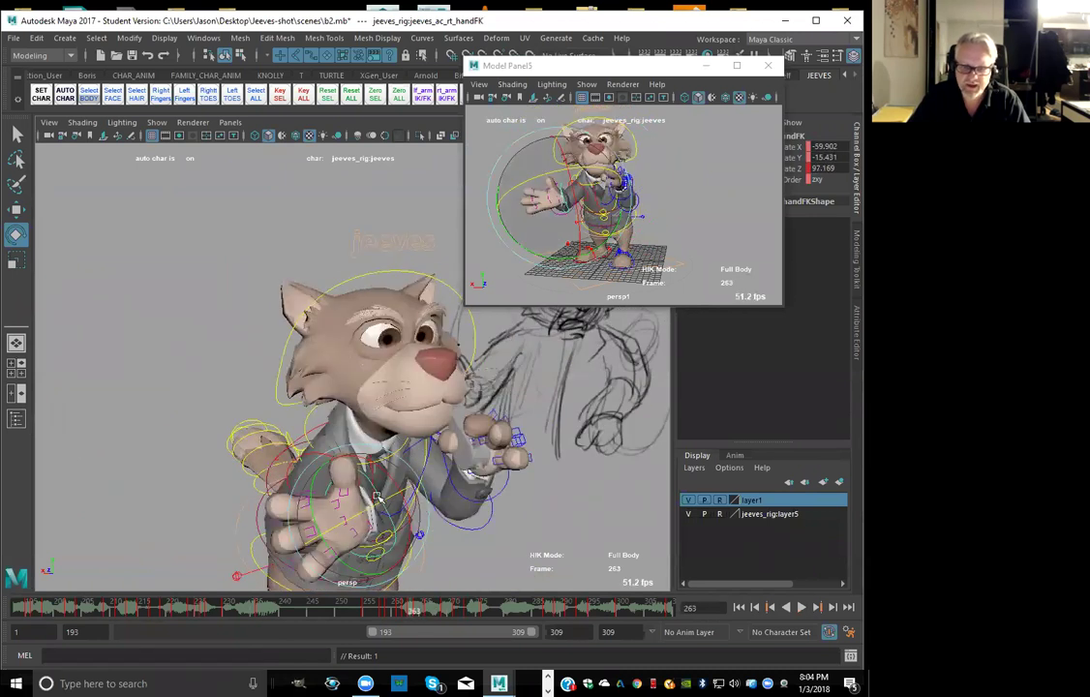
Rotate the right hand FK control at frame 264 to a Rotate Z of about 66, comparing it with frames 263 and 266
key(alt+period)
key(alt+period)
key(alt+period)
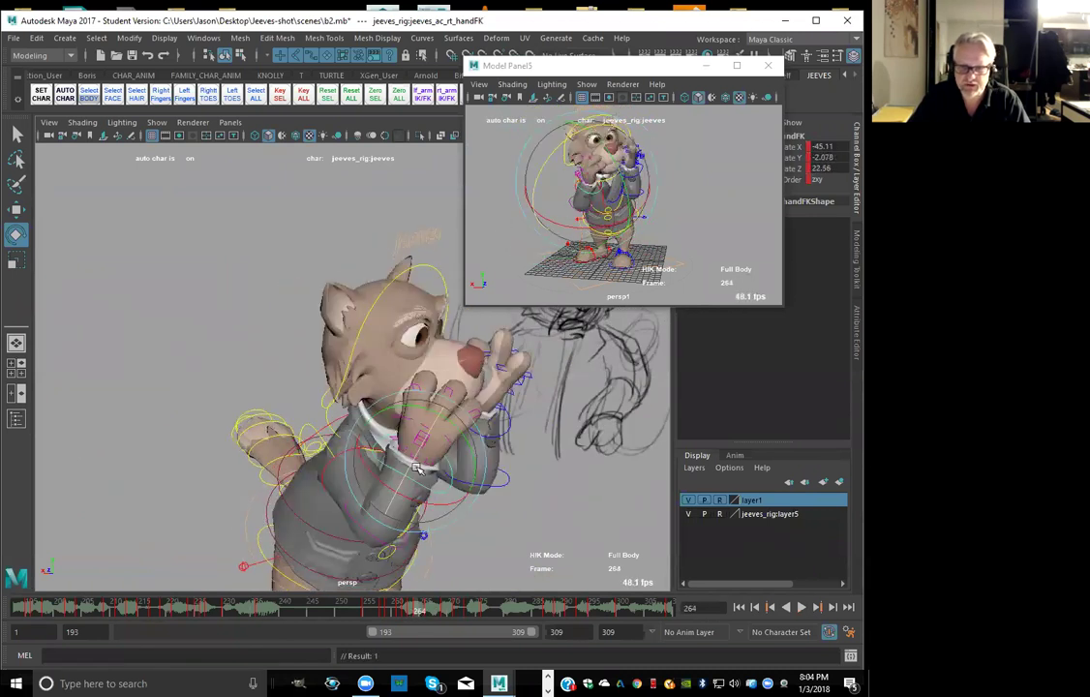
key(alt+comma)
key(alt+comma)
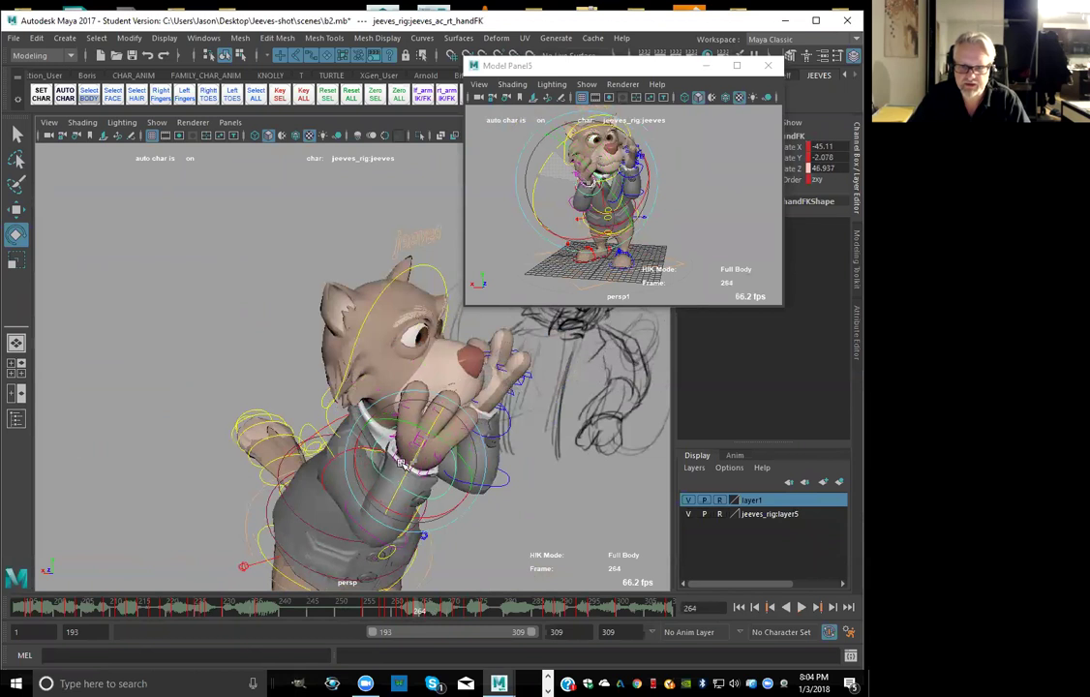
key(alt+period)
key(alt+period)
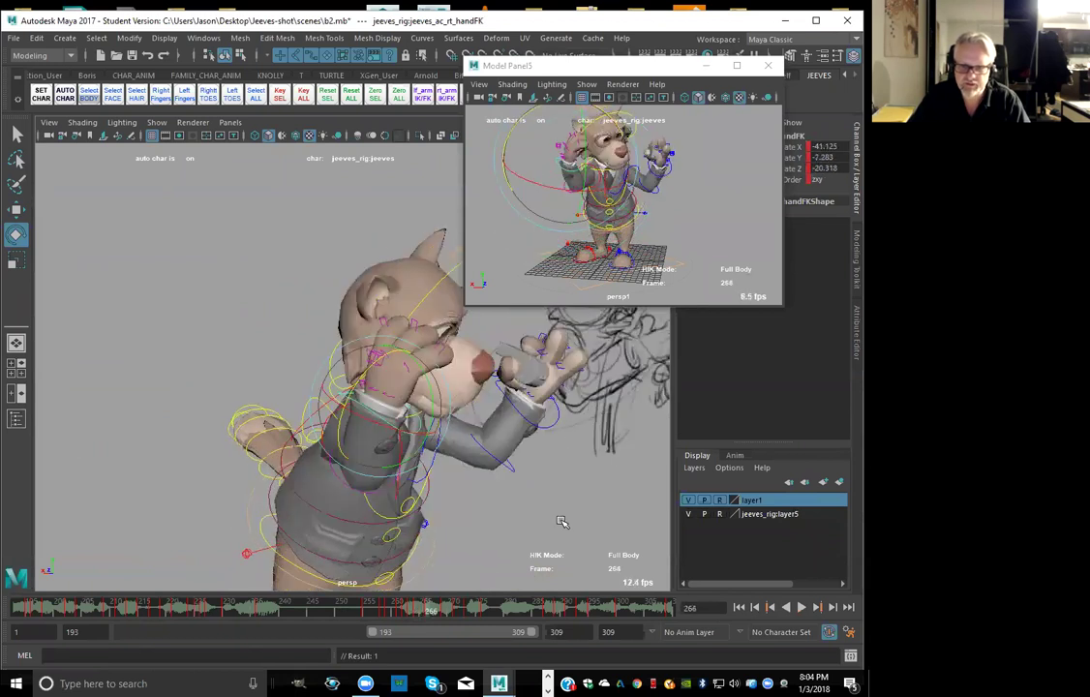
key(alt+comma)
key(alt+comma)
key(alt+comma)
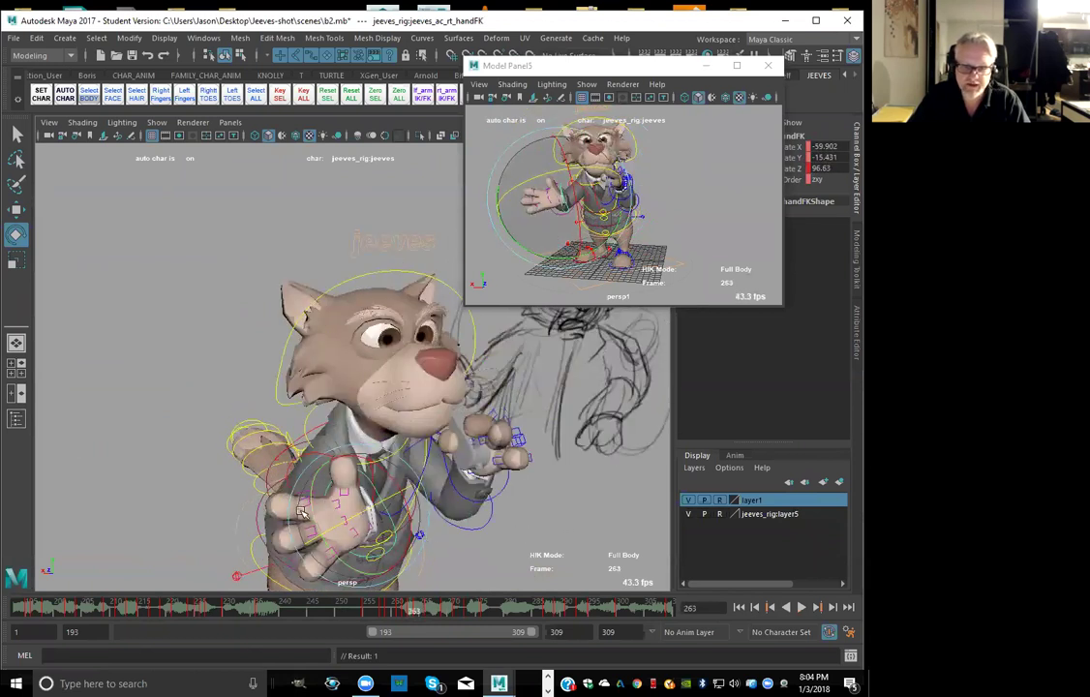
key(alt+comma)
key(alt+period)
key(alt+period)
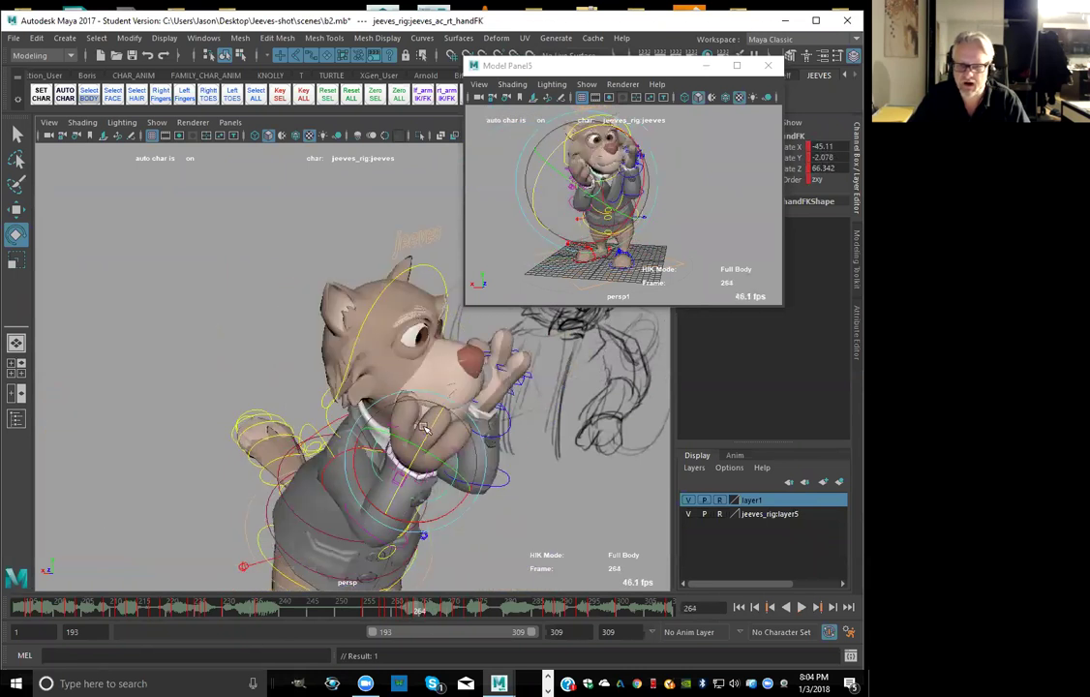
Select the right arm settings control at frame 264 and move the floating view clear of its attribute names
click(427, 465)
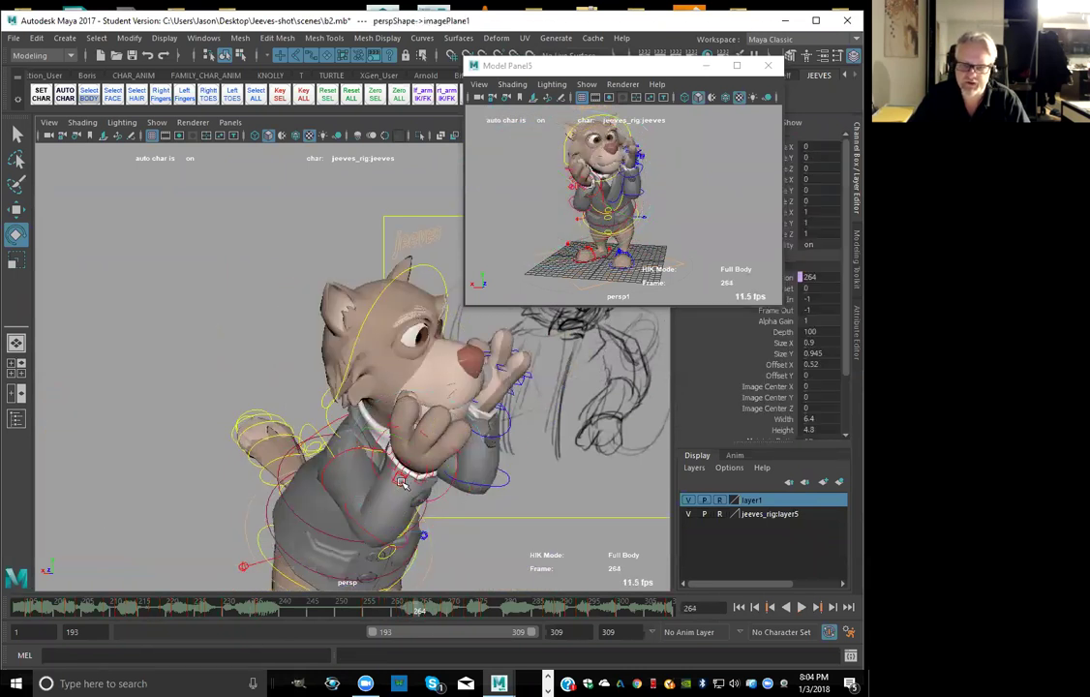
click(402, 482)
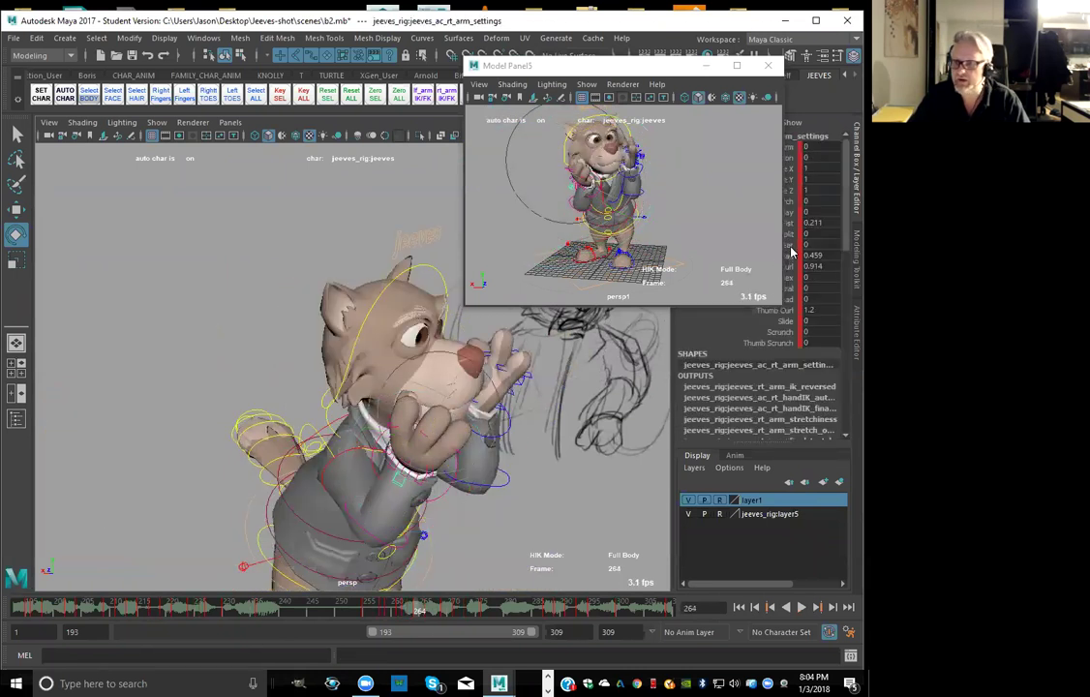
drag(667, 75, 631, 77)
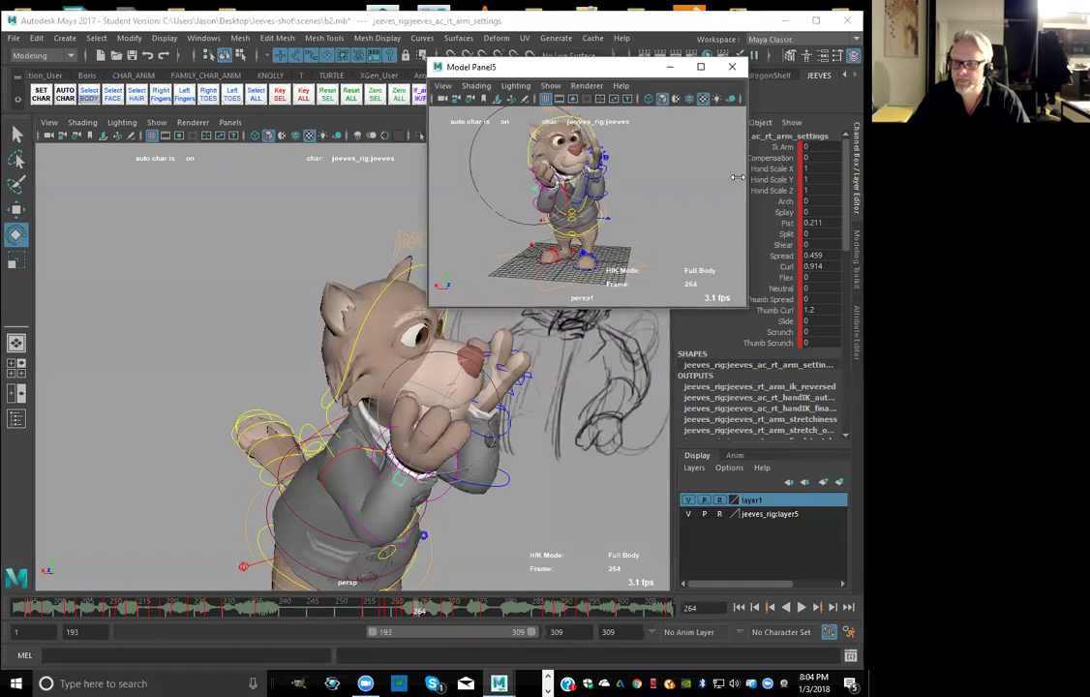
Set the right hand's Curl to about -3.7 at frame 264 and about -4.2 at frame 263 to open the fingers
click(786, 266)
middle_drag(532, 451, 499, 453)
key(comma)
key(comma)
key(comma)
key(period)
key(period)
key(period)
middle_drag(531, 466, 522, 463)
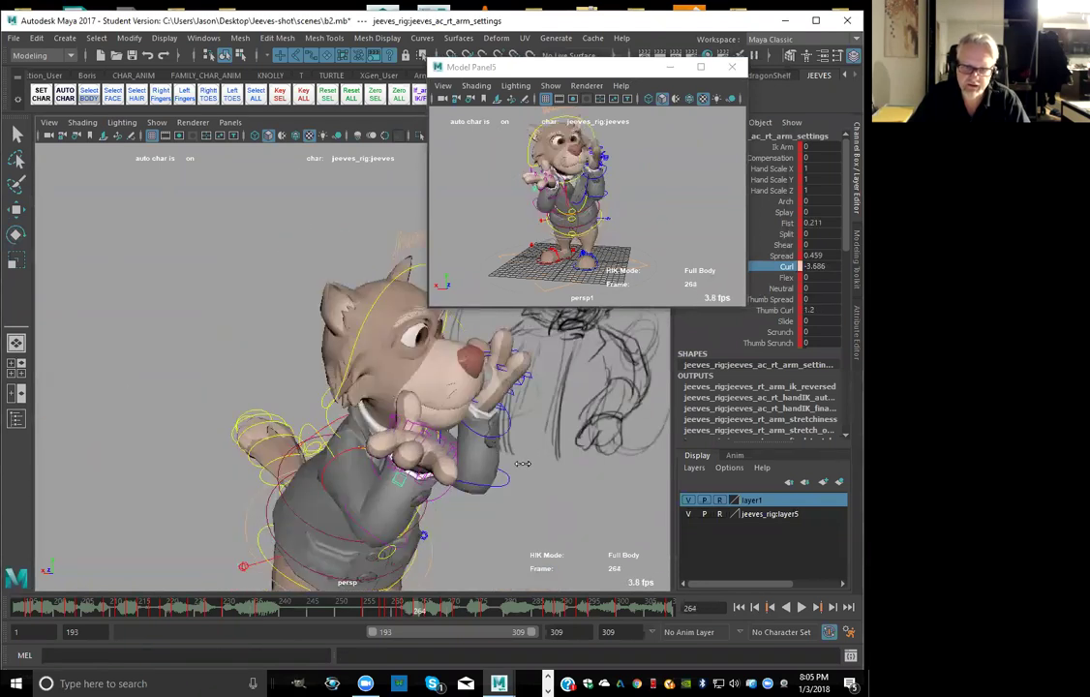
drag(407, 607, 414, 607)
middle_drag(473, 549, 472, 548)
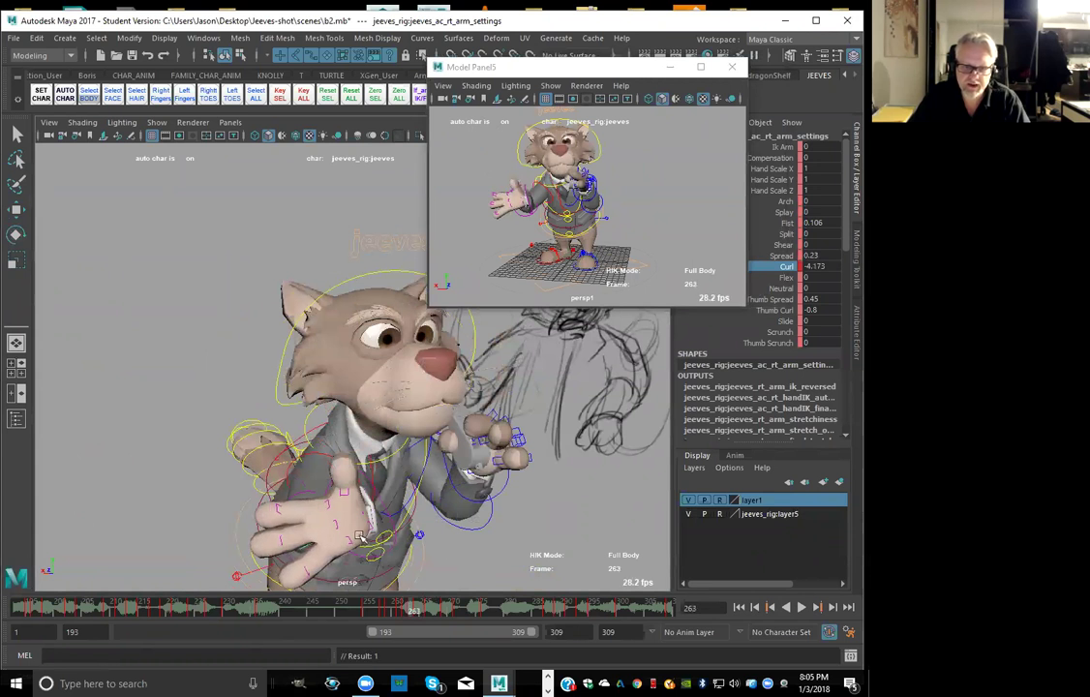
At frame 263, rotate a right-hand finger control and the second right thumb control, and key the thumb
click(345, 539)
key(e)
drag(292, 502, 290, 520)
click(433, 531)
click(346, 497)
drag(344, 472, 344, 441)
key(s)
Step back and forth through frames 262 to 264 to examine the right hand and thumb, finishing at 263 with nothing selected
key(comma)
key(comma)
key(period)
key(period)
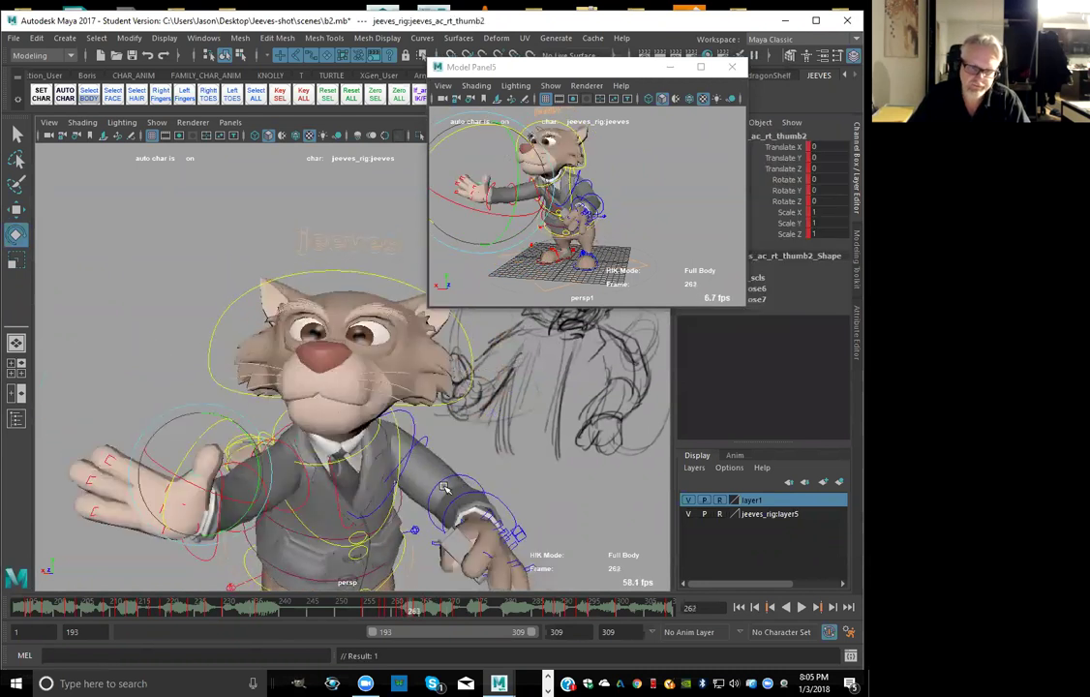
key(period)
key(comma)
key(comma)
key(period)
key(period)
key(alt+comma)
key(comma)
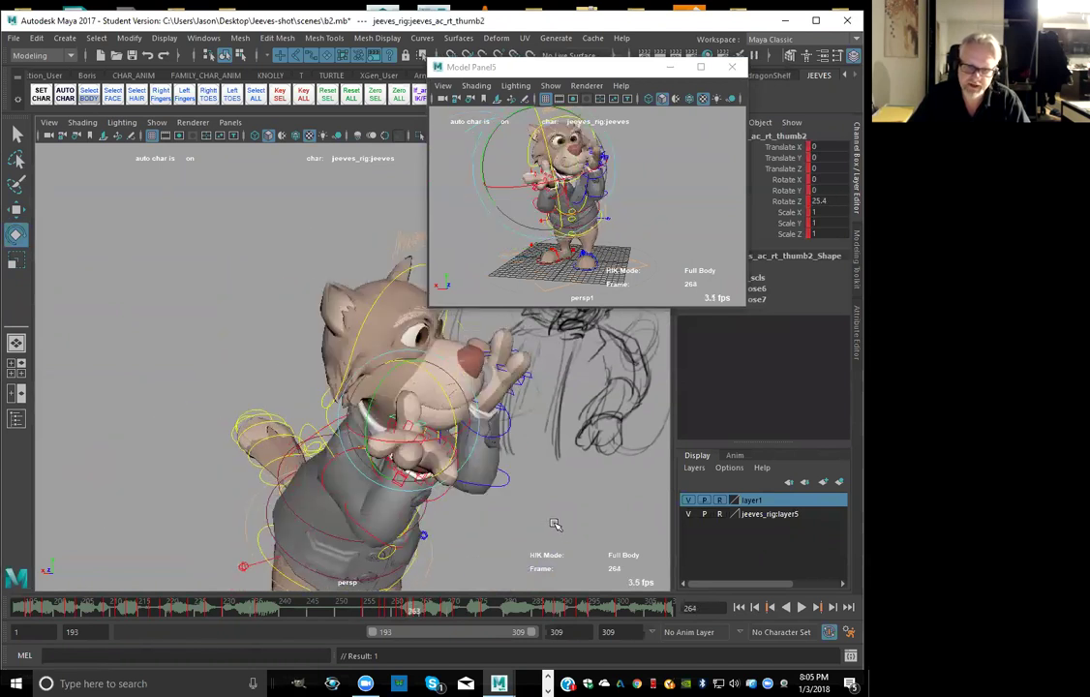
key(period)
click(552, 524)
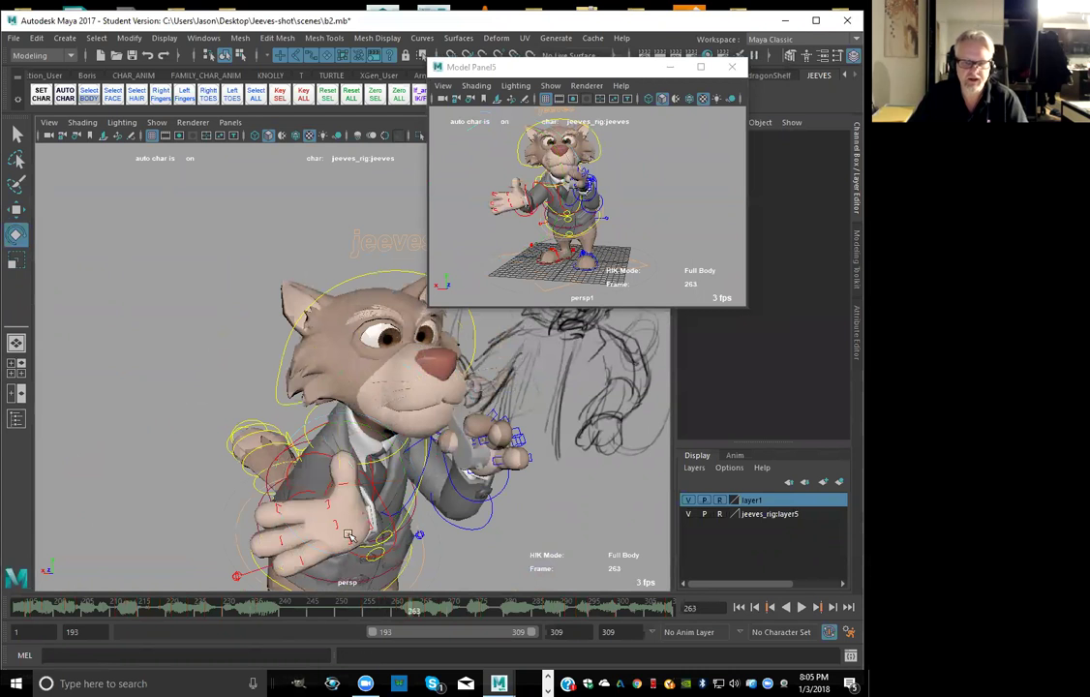
At frame 263, stretch three right-hand finger controls to Scale X of about 2.407 and rotate them to about -5.58 in Y
click(353, 540)
key(q)
shift+click(337, 525)
shift+click(326, 505)
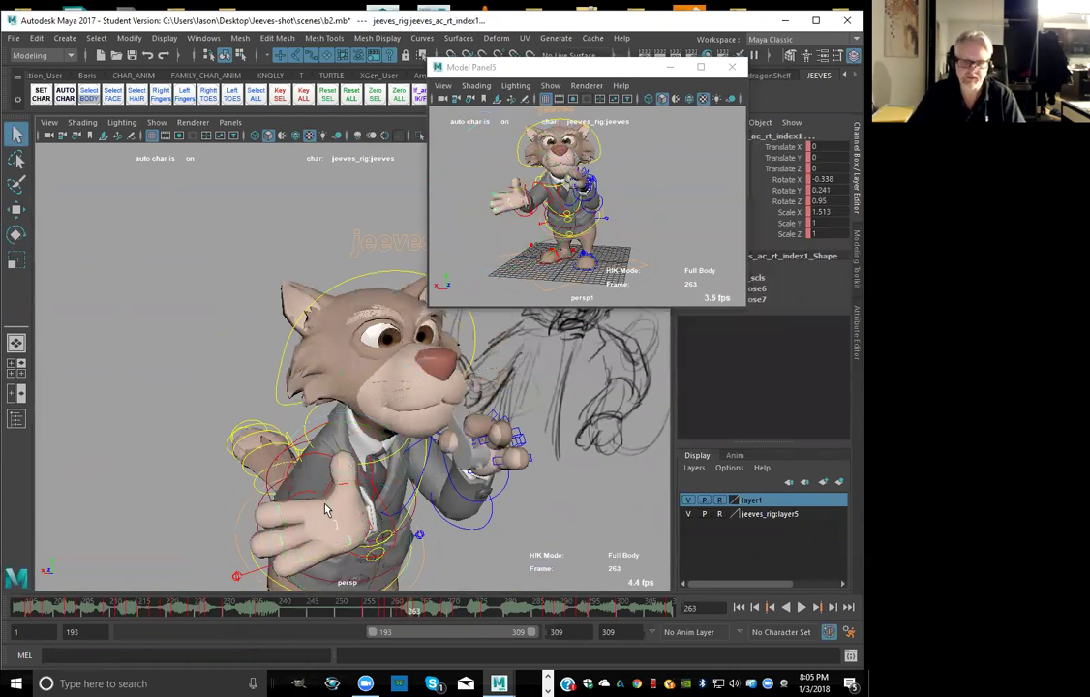
click(796, 212)
key(r)
ctrl+middle_drag(496, 482, 524, 477)
key(ctrl+z)
drag(381, 504, 419, 510)
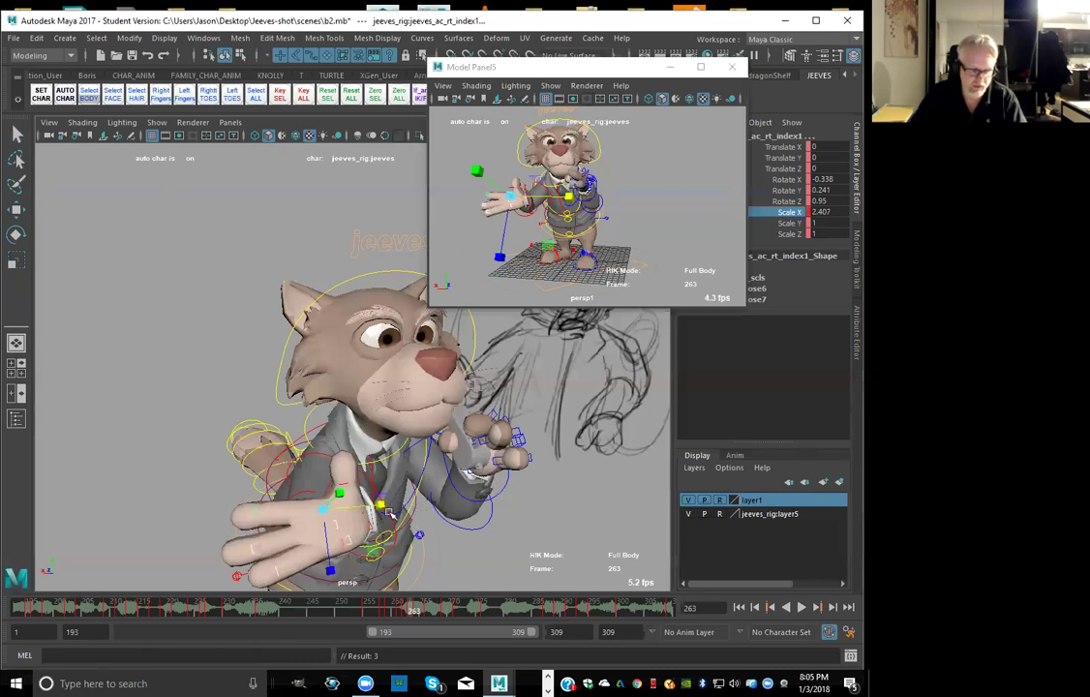
key(e)
drag(274, 540, 271, 536)
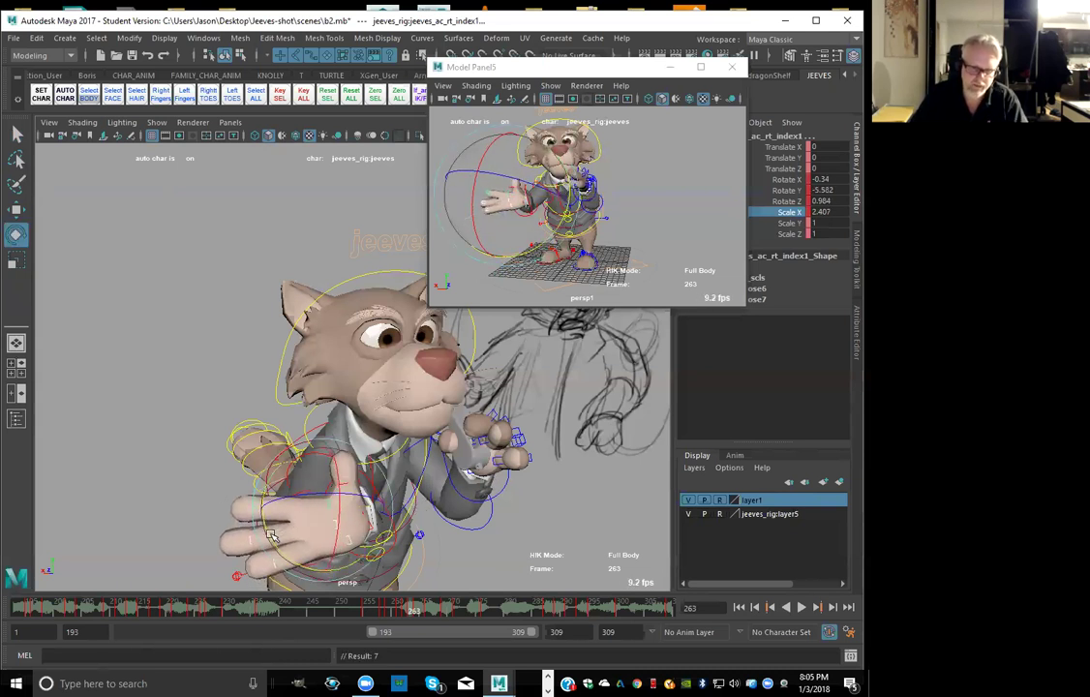
Step back and forth through the frames around 261 to 264 to examine the right hand's motion and finger stretch
key(comma)
key(comma)
key(period)
key(period)
key(period)
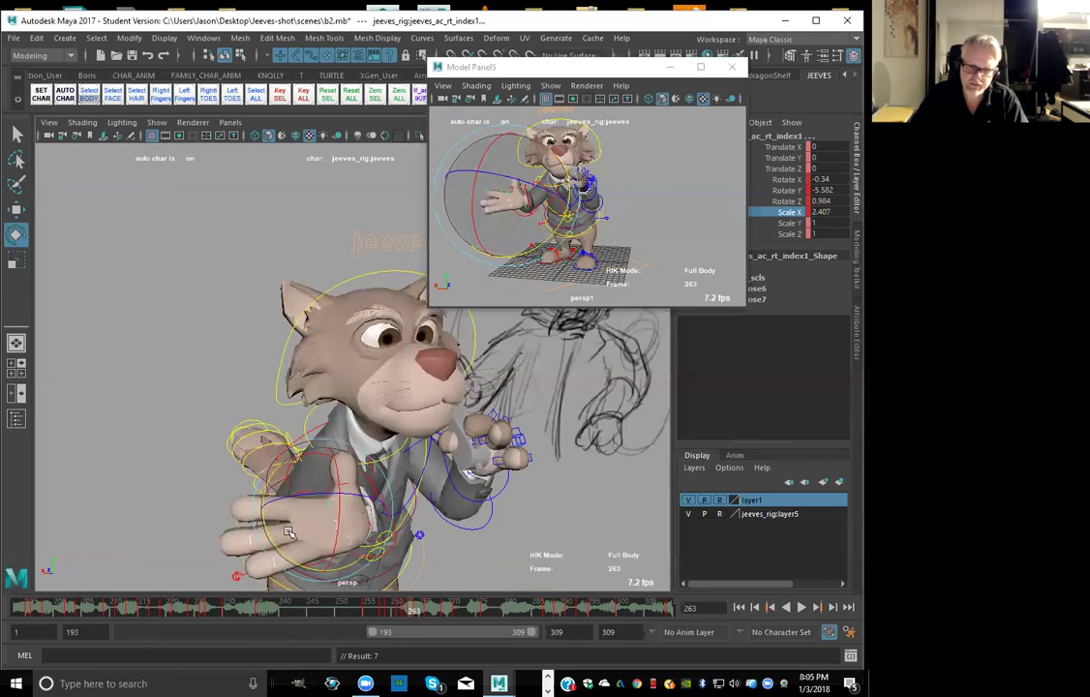
key(comma)
key(comma)
key(comma)
key(period)
key(period)
key(period)
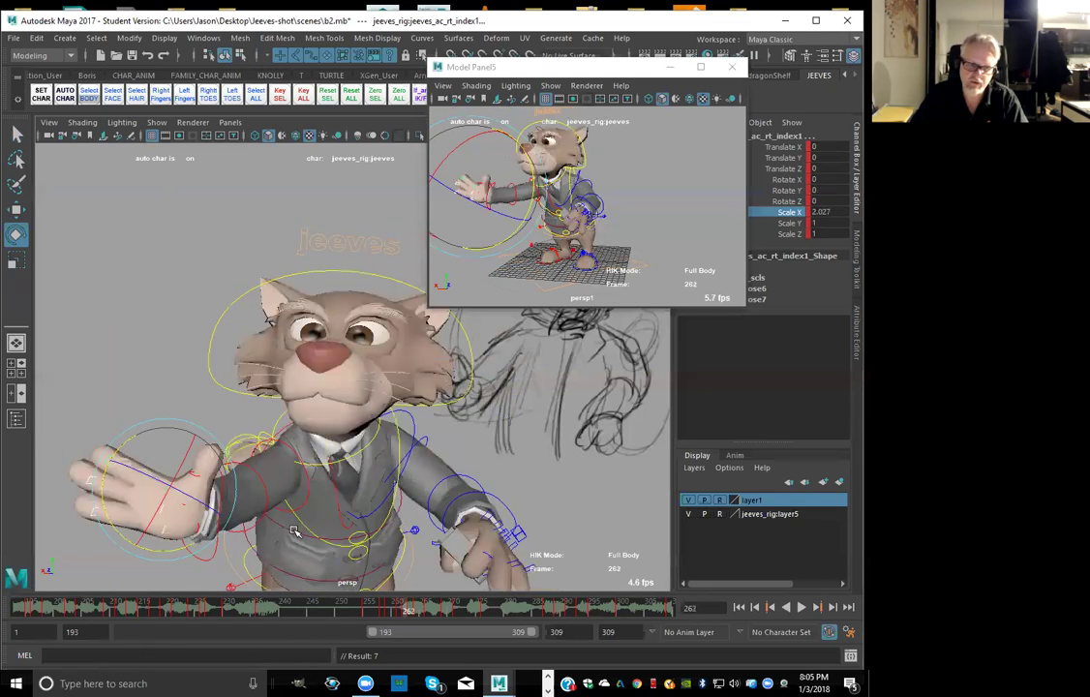
key(comma)
key(comma)
key(comma)
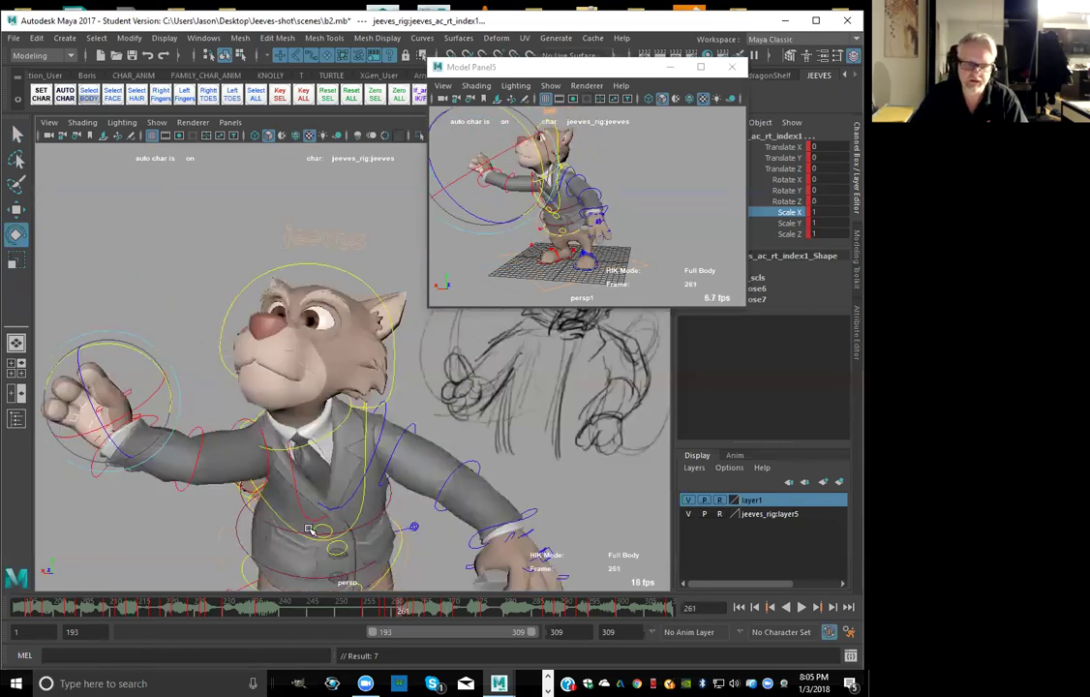
key(period)
key(period)
key(period)
key(period)
key(comma)
key(comma)
key(comma)
key(comma)
key(period)
key(period)
key(period)
key(period)
key(alt+comma)
key(alt+comma)
key(alt+comma)
key(alt+comma)
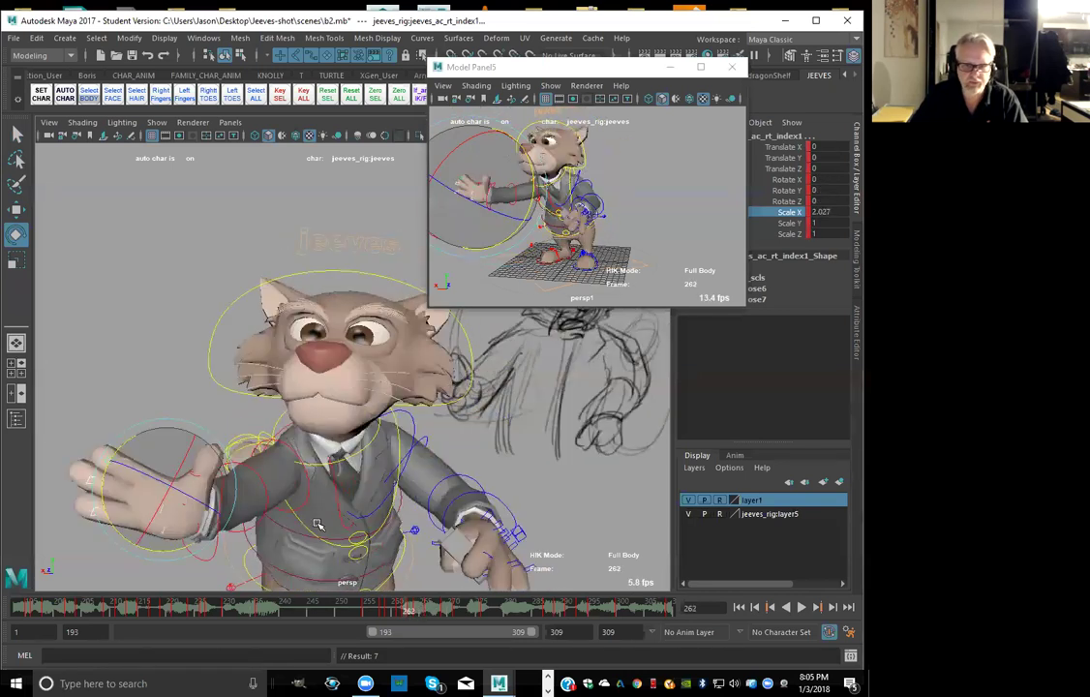
key(alt+period)
key(alt+period)
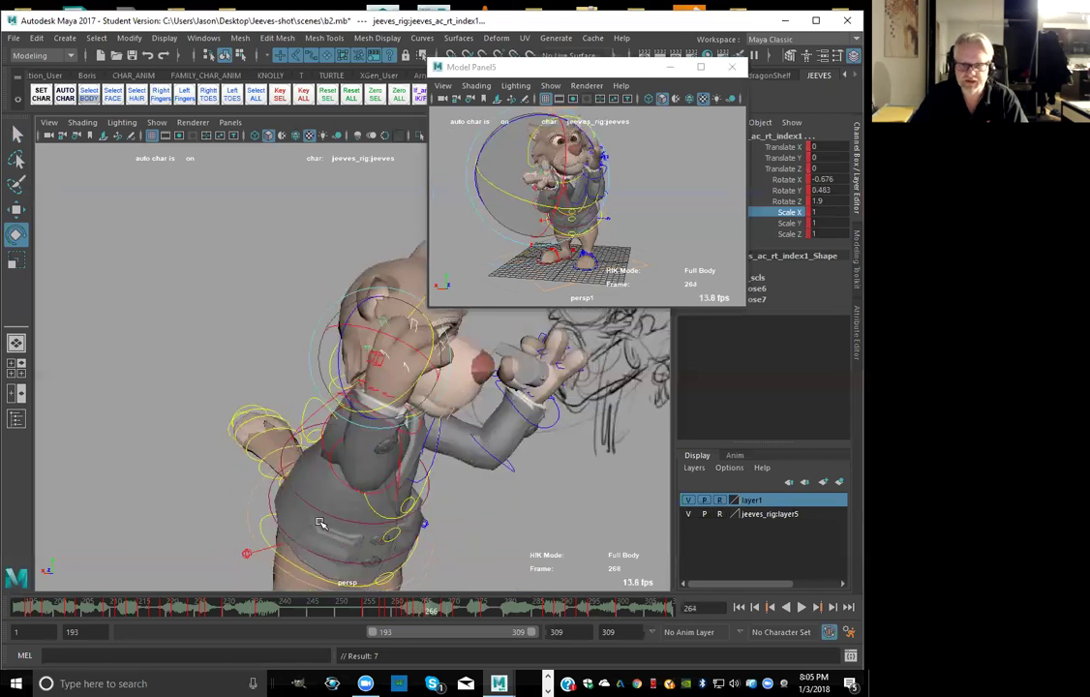
key(comma)
key(comma)
key(comma)
key(comma)
key(period)
key(period)
key(period)
key(period)
key(comma)
key(alt+comma)
key(alt+comma)
key(alt+comma)
key(alt+comma)
key(alt+comma)
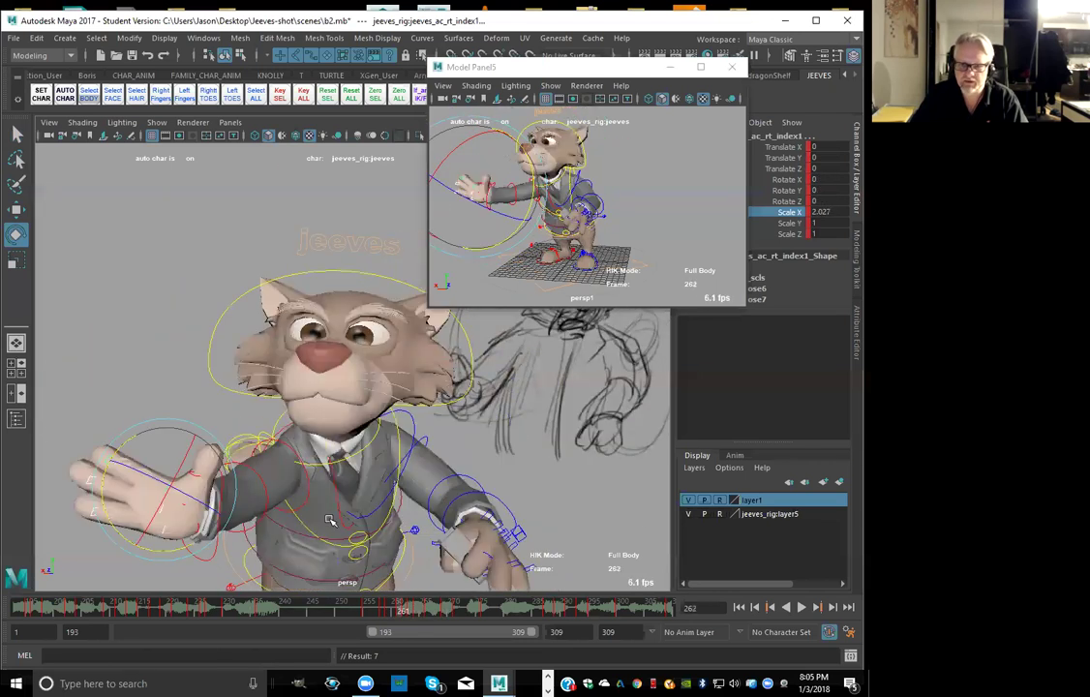
key(alt+period)
key(alt+period)
key(alt+period)
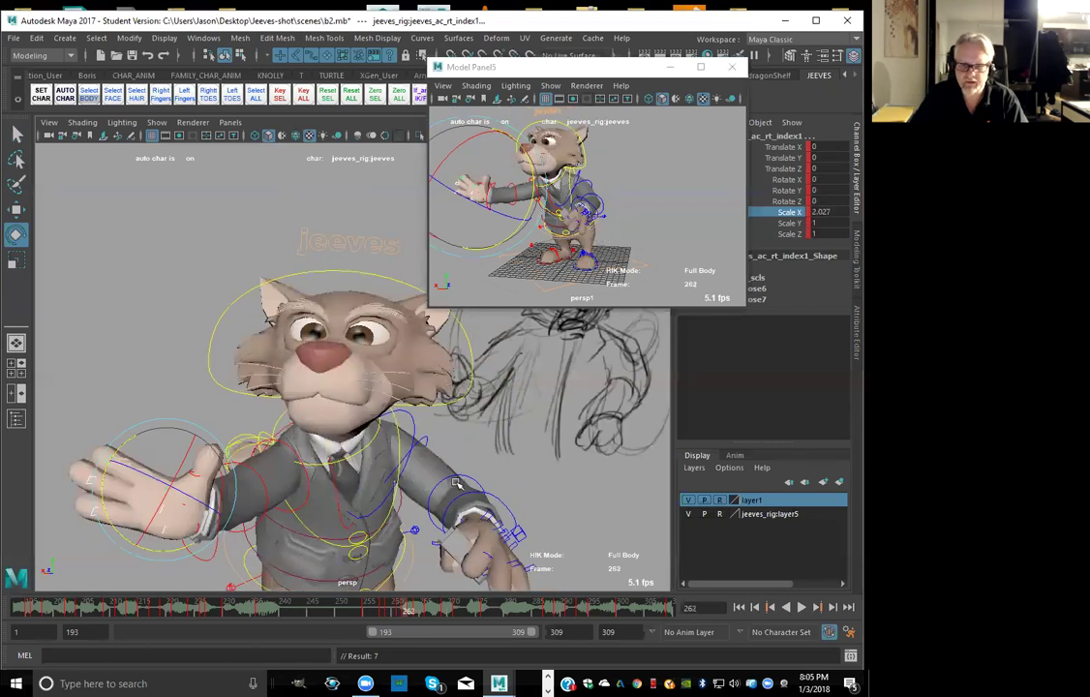
Open up the left elbow FK control at frame 262 to a Rotate Y of about -22.84, comparing it with the preceding poses
click(458, 475)
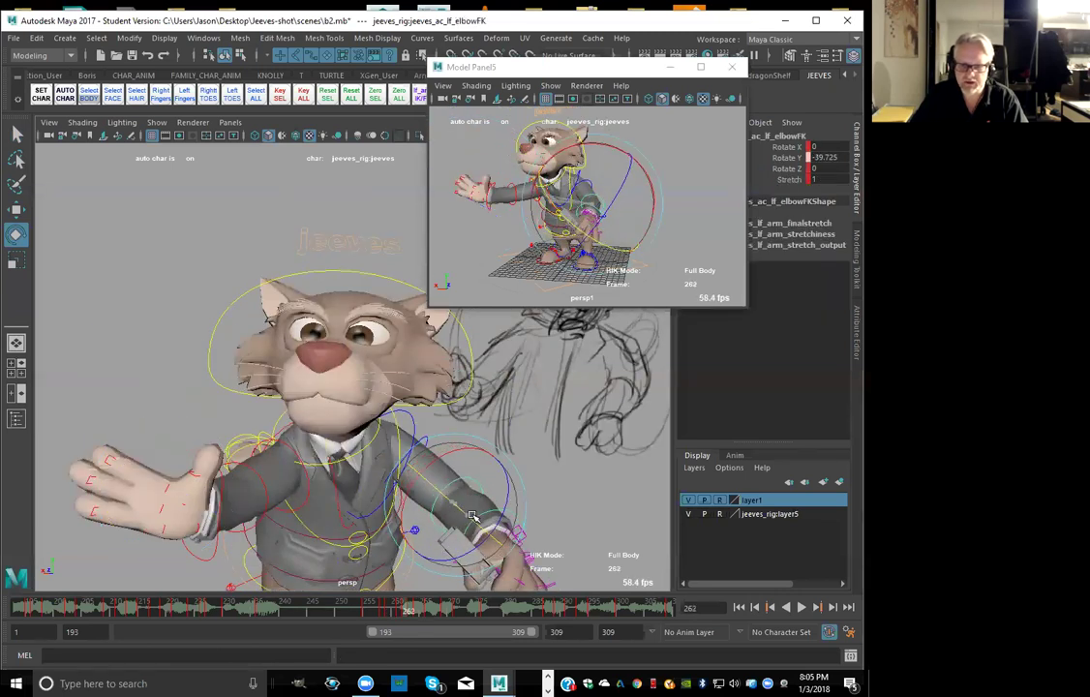
key(alt+comma)
key(alt+comma)
key(alt+comma)
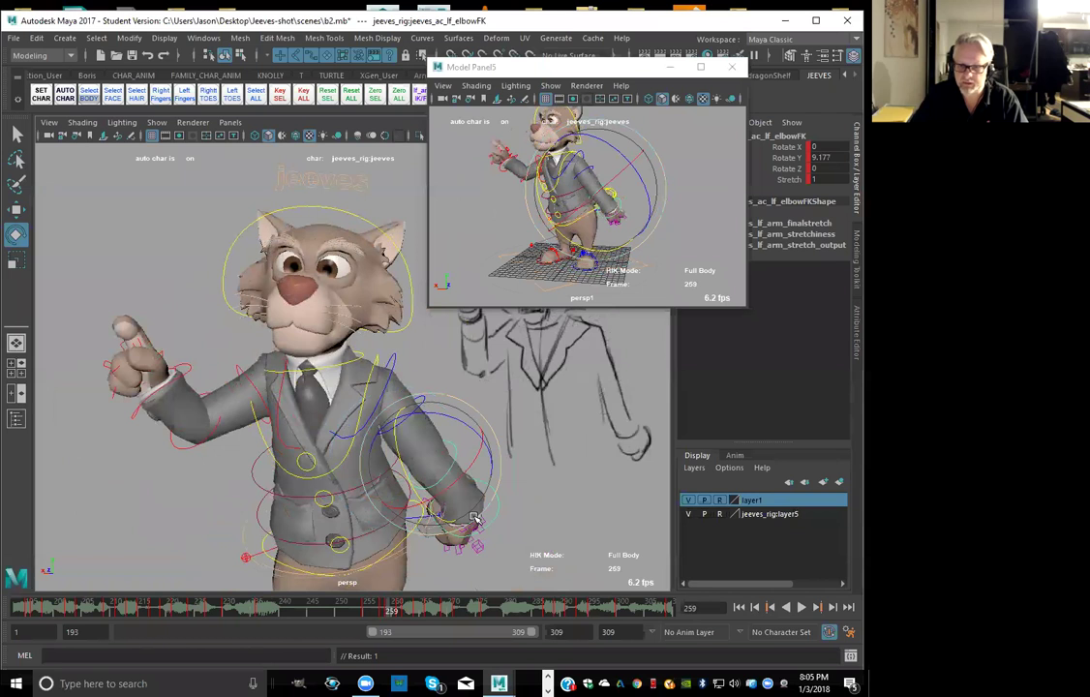
key(alt+period)
key(alt+period)
key(alt+period)
drag(474, 517, 487, 525)
key(alt+comma)
key(alt+comma)
key(alt+comma)
key(alt+period)
key(alt+period)
key(alt+period)
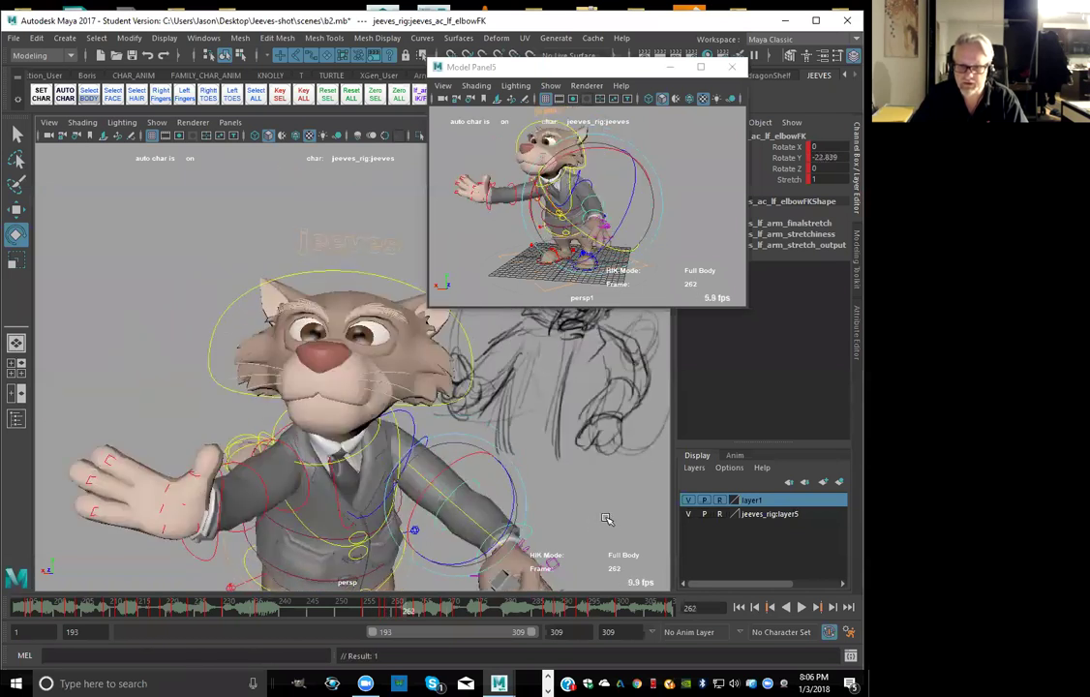
Raise the left shoulder FK control to a Rotate Z of about -24.31 at frame 262 and -19.43 at frame 261
click(428, 445)
click(428, 444)
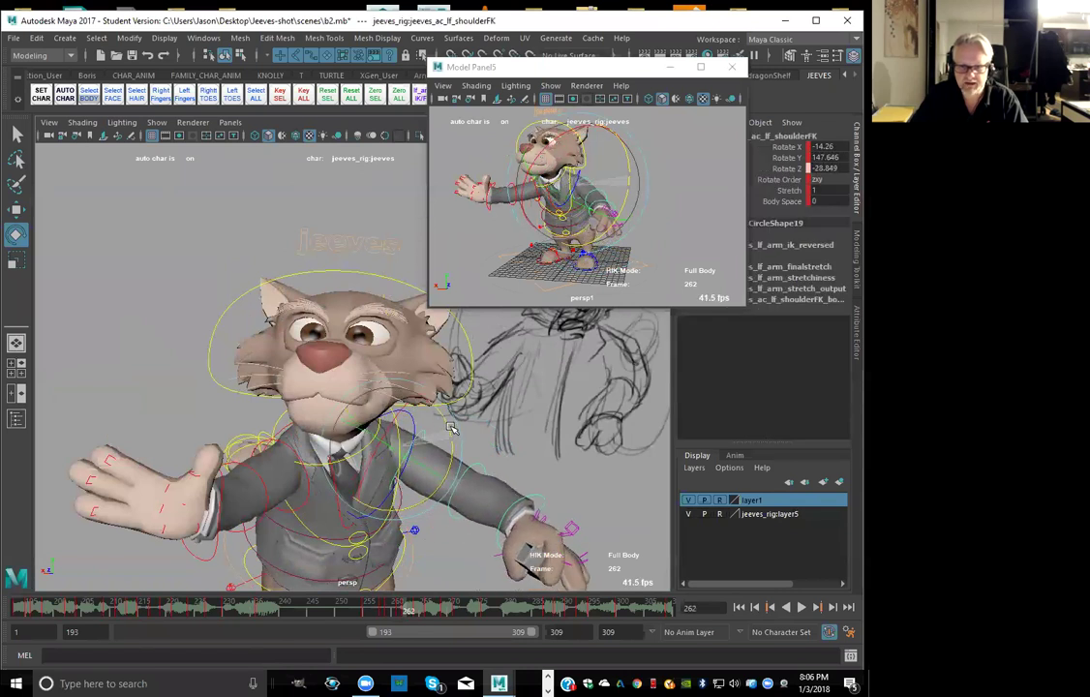
key(alt+comma)
key(alt+period)
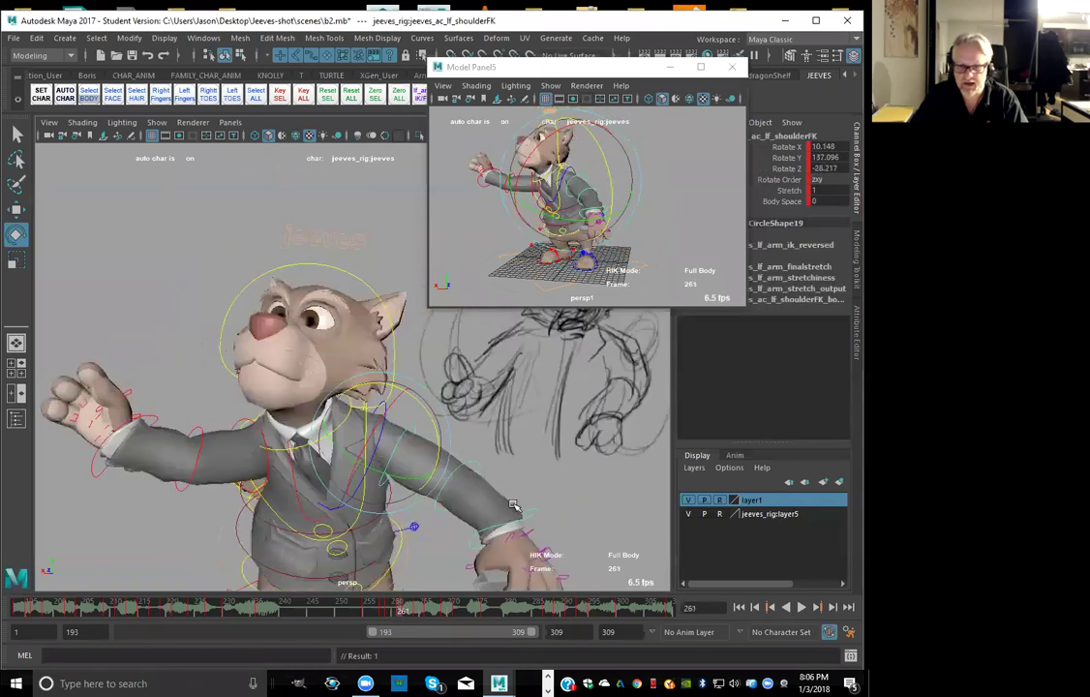
key(alt+comma)
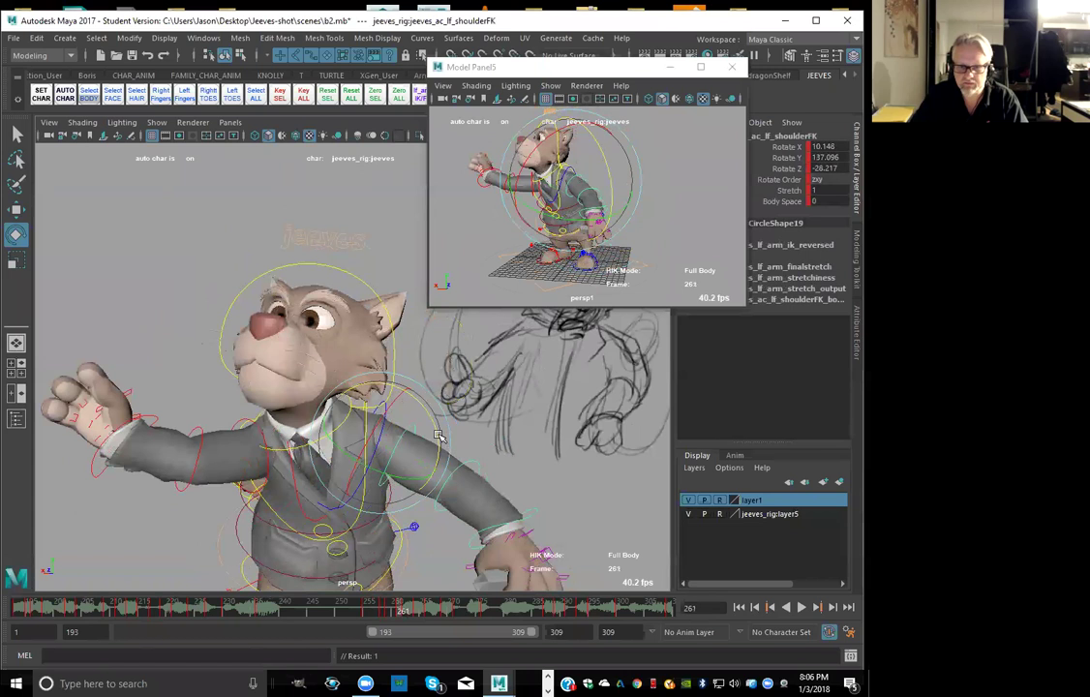
key(alt+comma)
key(alt+comma)
key(alt+comma)
key(alt+period)
key(alt+period)
key(alt+period)
key(alt+period)
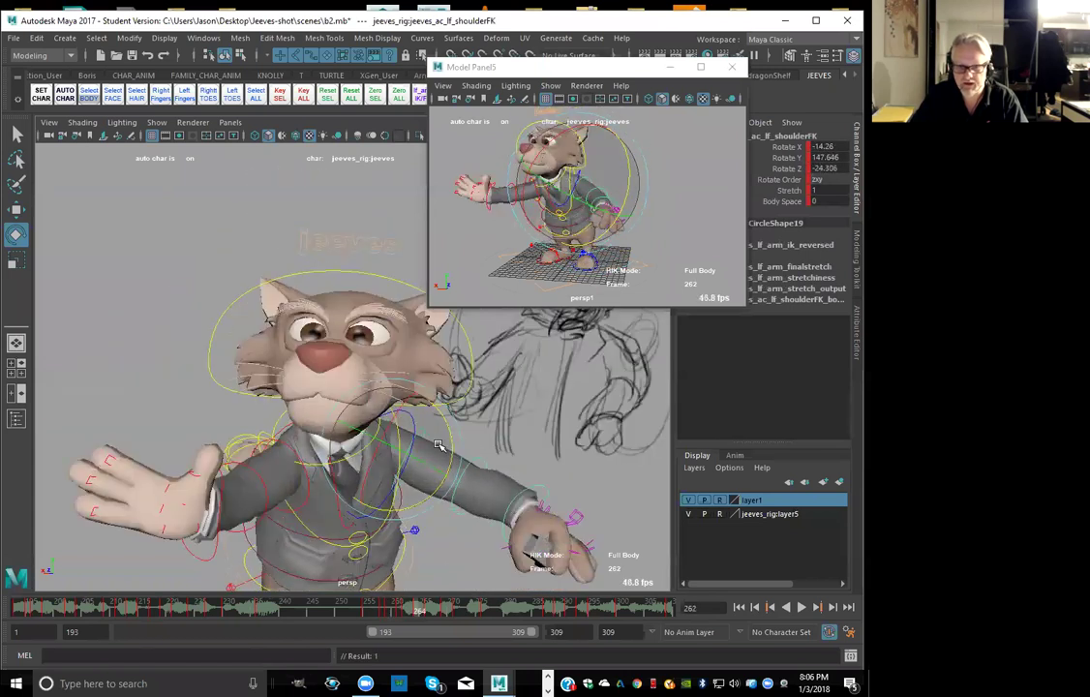
key(comma)
key(period)
key(period)
key(comma)
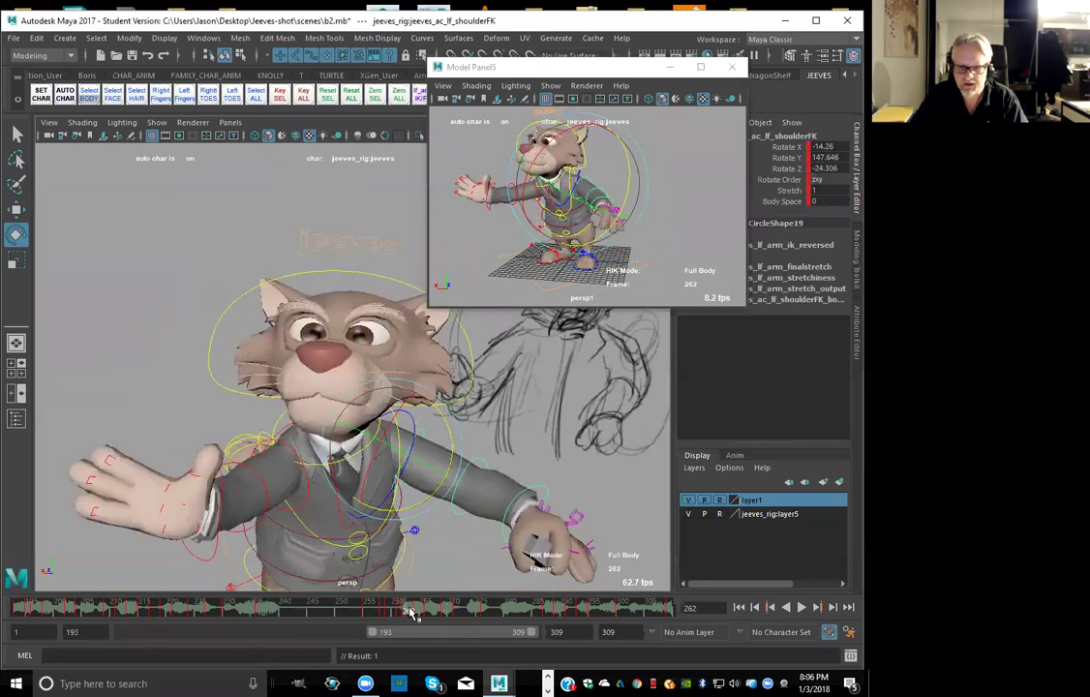
Step through the poses around frame 263 to examine the left arm's swing up to frame 266
click(413, 612)
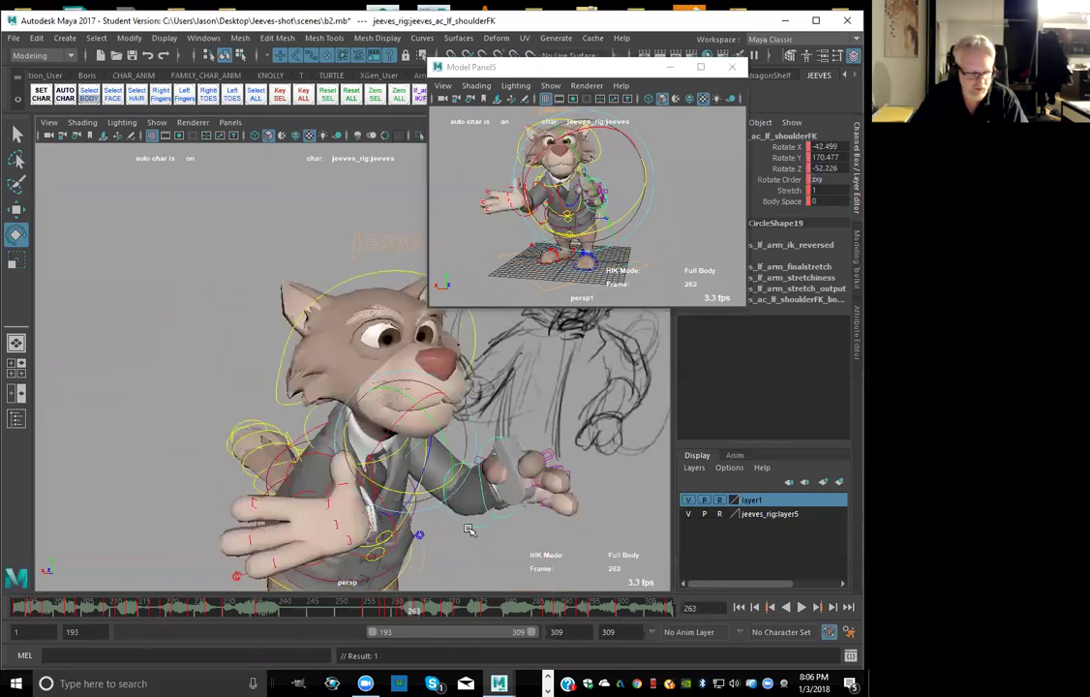
key(alt+comma)
key(alt+comma)
key(alt+comma)
key(alt+comma)
key(alt+period)
key(alt+period)
key(alt+period)
key(alt+period)
key(alt+period)
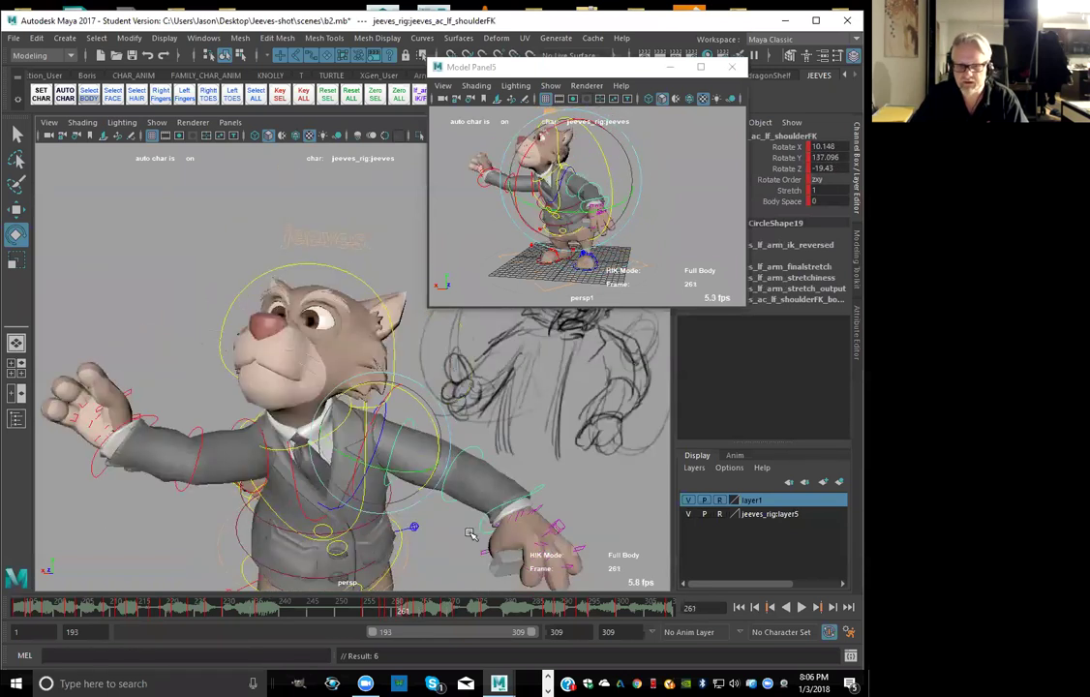
key(alt+period)
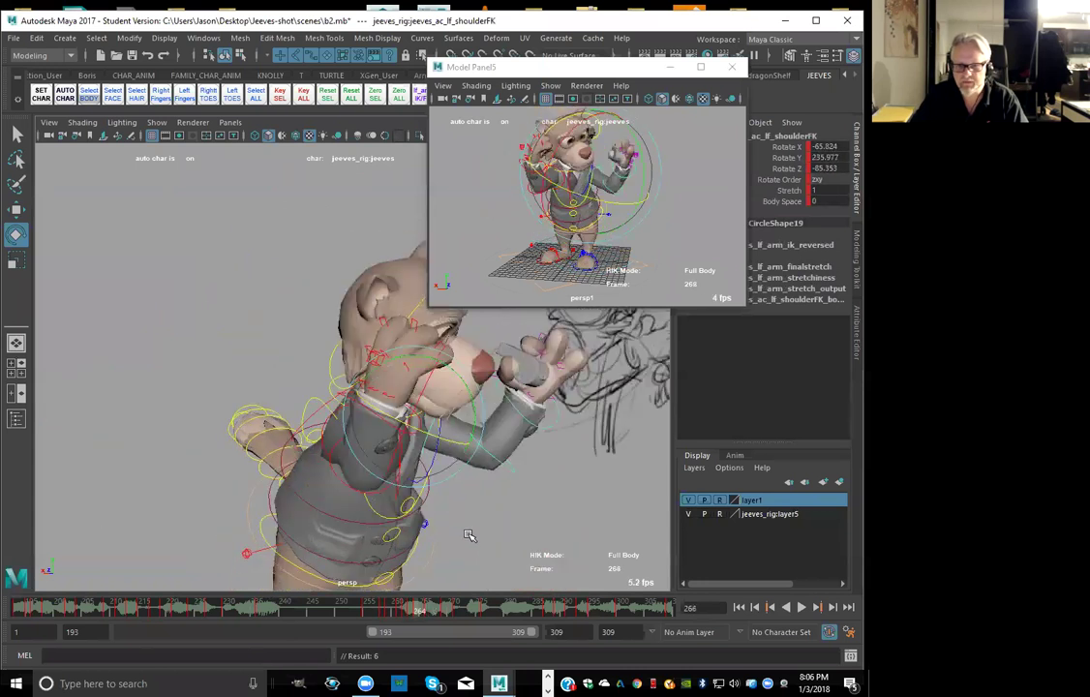
key(alt+comma)
key(alt+comma)
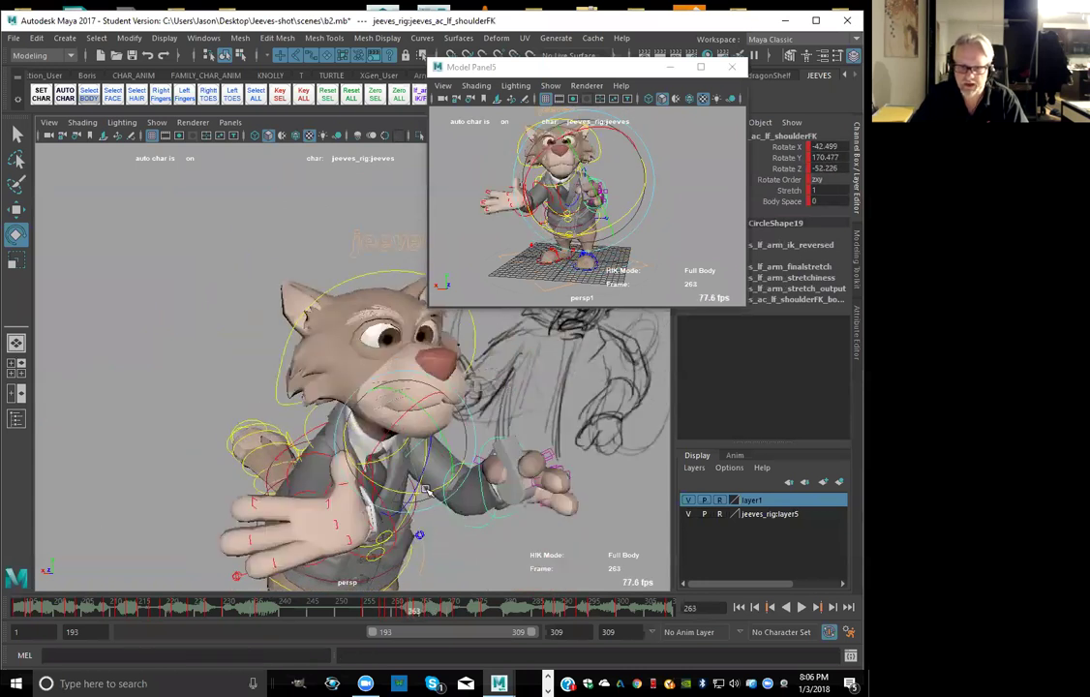
Raise the left shoulder FK control further, to a Rotate Z of about -10.61 at frame 262 and -27.35 at frame 263
key(alt+comma)
key(alt+comma)
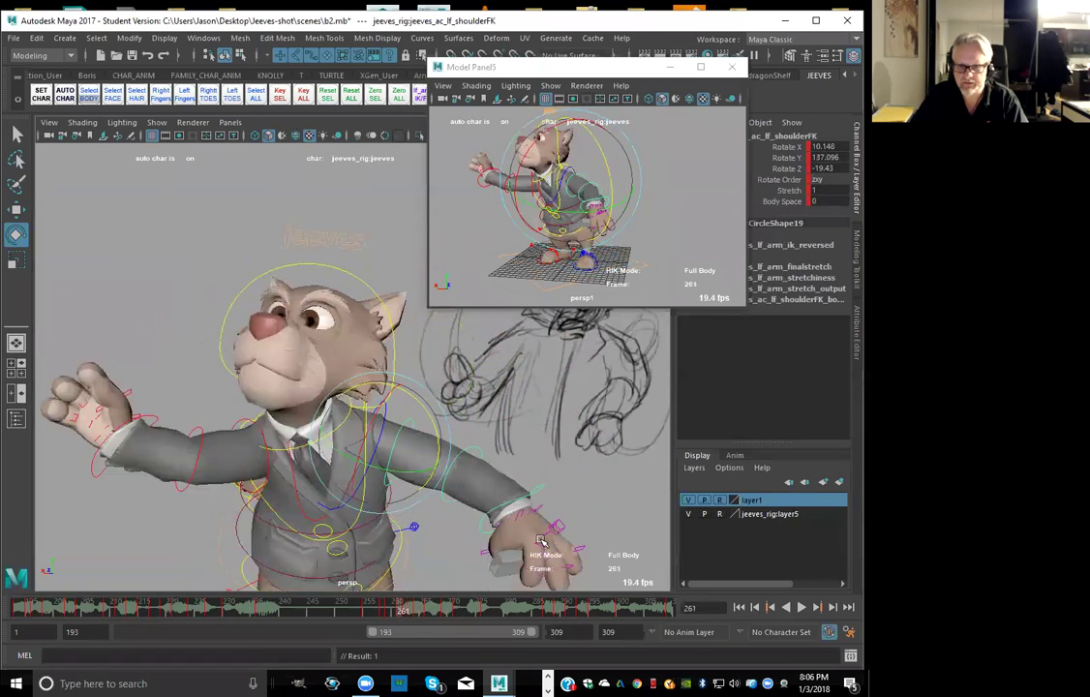
key(alt+period)
key(alt+comma)
key(alt+comma)
key(alt+comma)
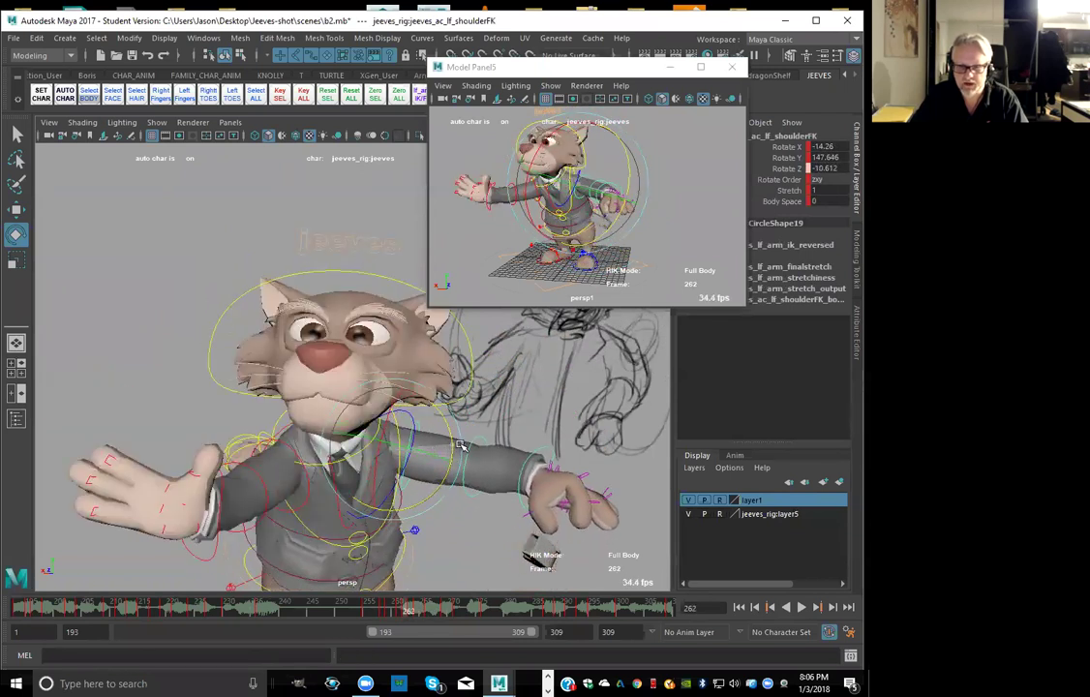
key(alt+period)
key(alt+period)
key(alt+period)
key(alt+period)
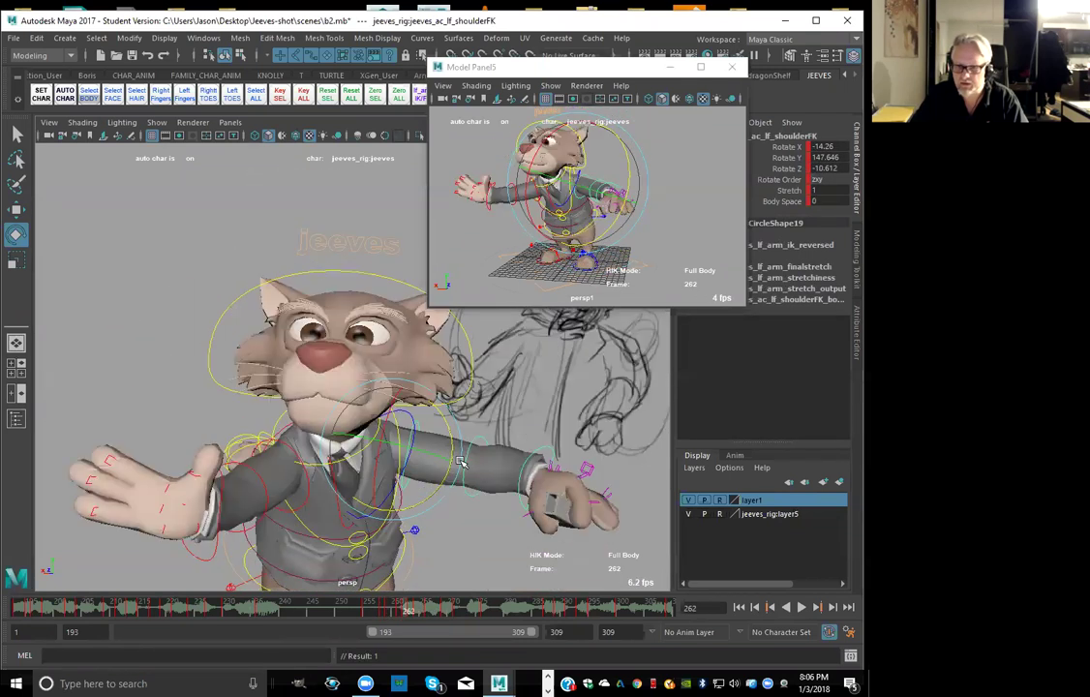
key(alt+comma)
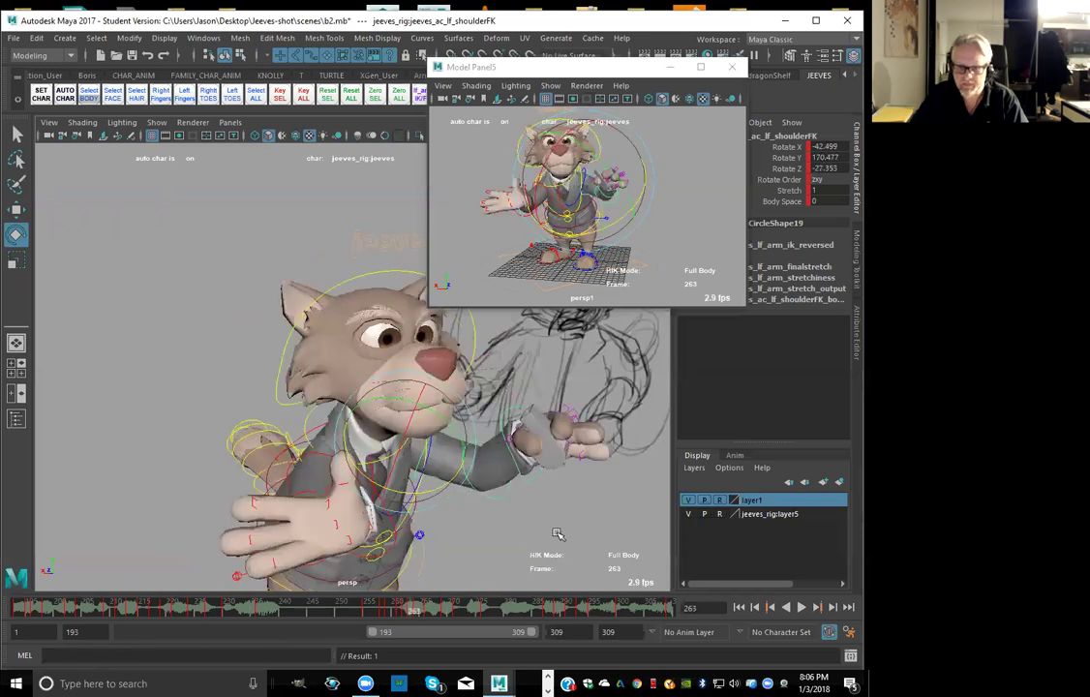
Bend the left elbow FK control further at frame 263 so the forearm lifts, checking it against the neighbouring keys
click(557, 532)
click(526, 472)
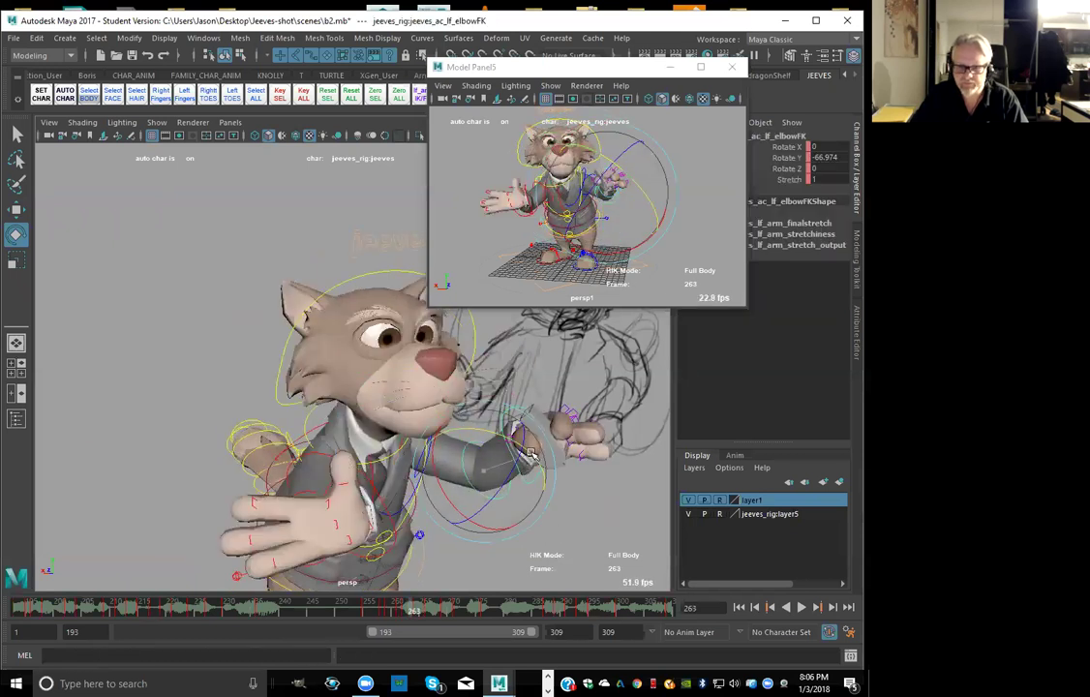
key(comma)
key(comma)
key(period)
key(period)
key(period)
key(comma)
Rotate the left hand FK control at frame 263 to about -8.31 in X, -7.11 in Y and 40.47 in Z
click(532, 475)
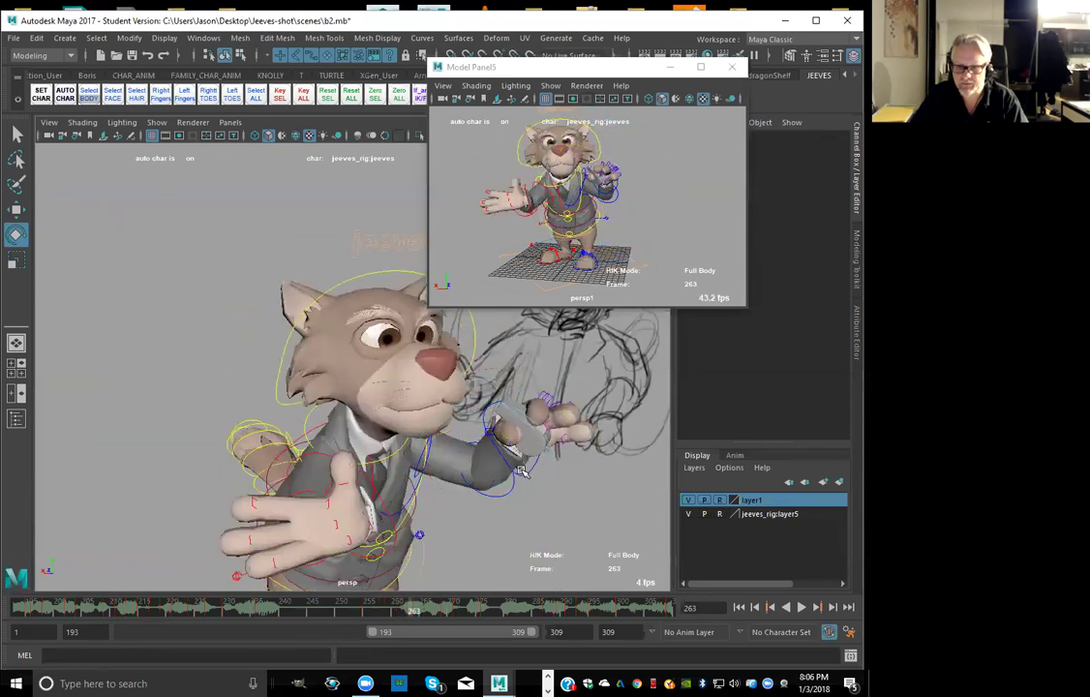
click(520, 453)
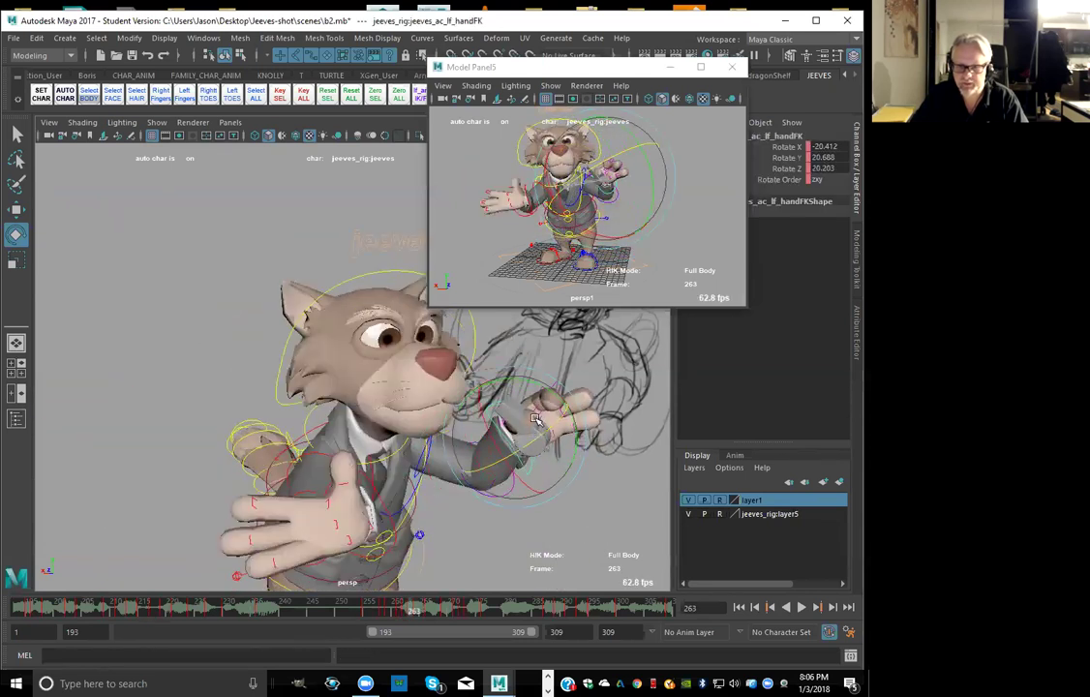
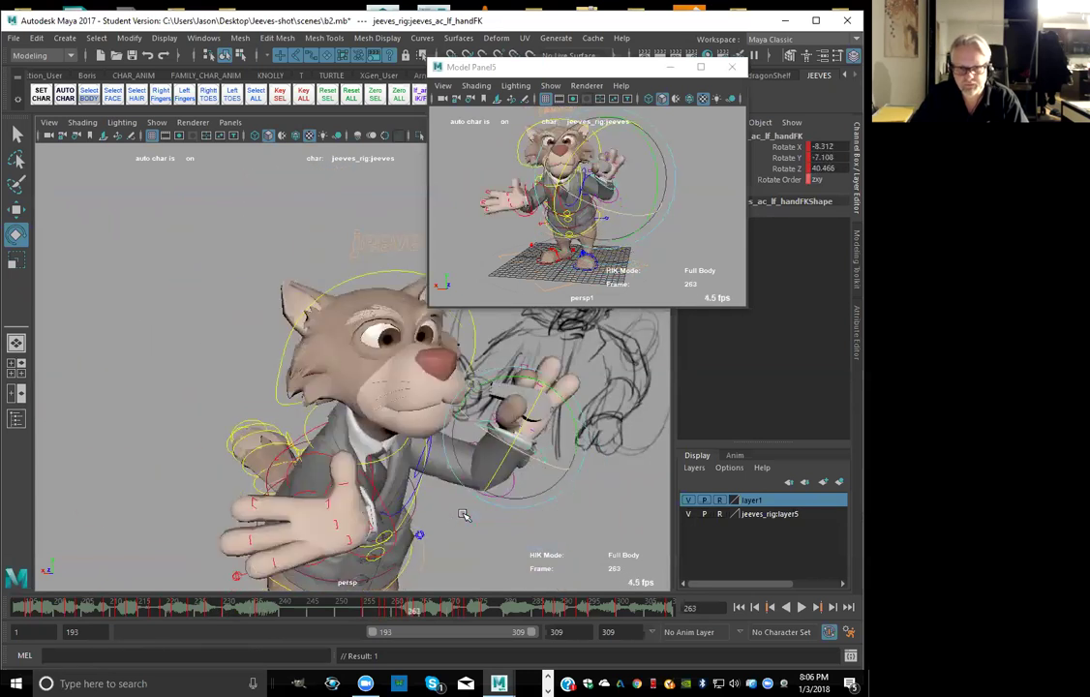
Play the animation from frame 193 to review the revised arm motion, and stop the playback
click(739, 609)
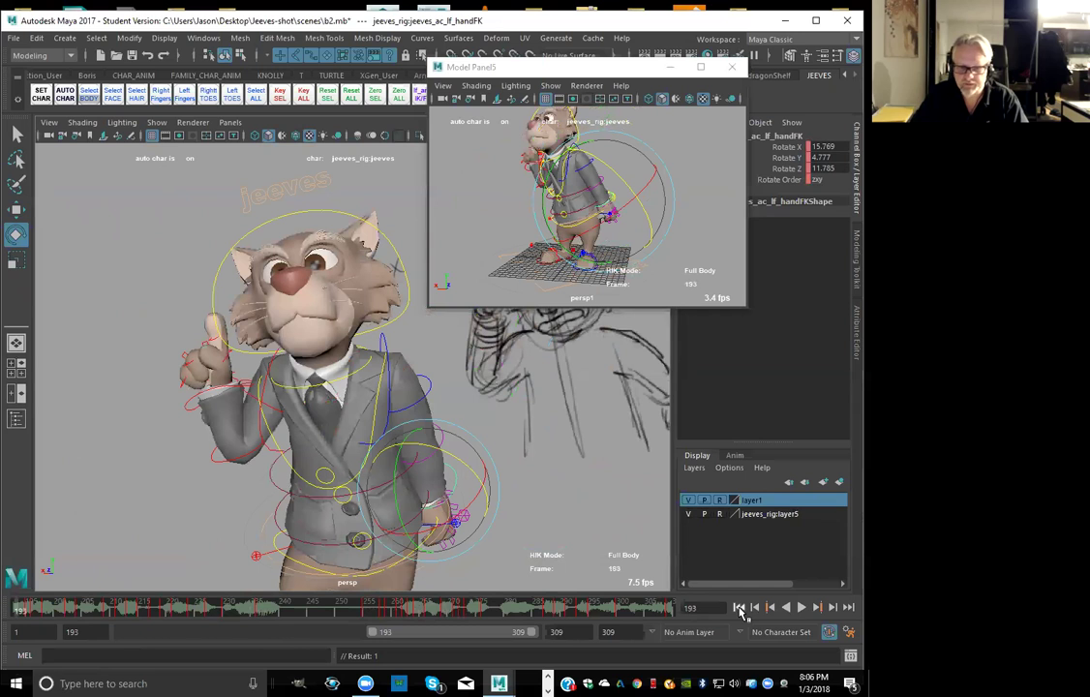
click(802, 609)
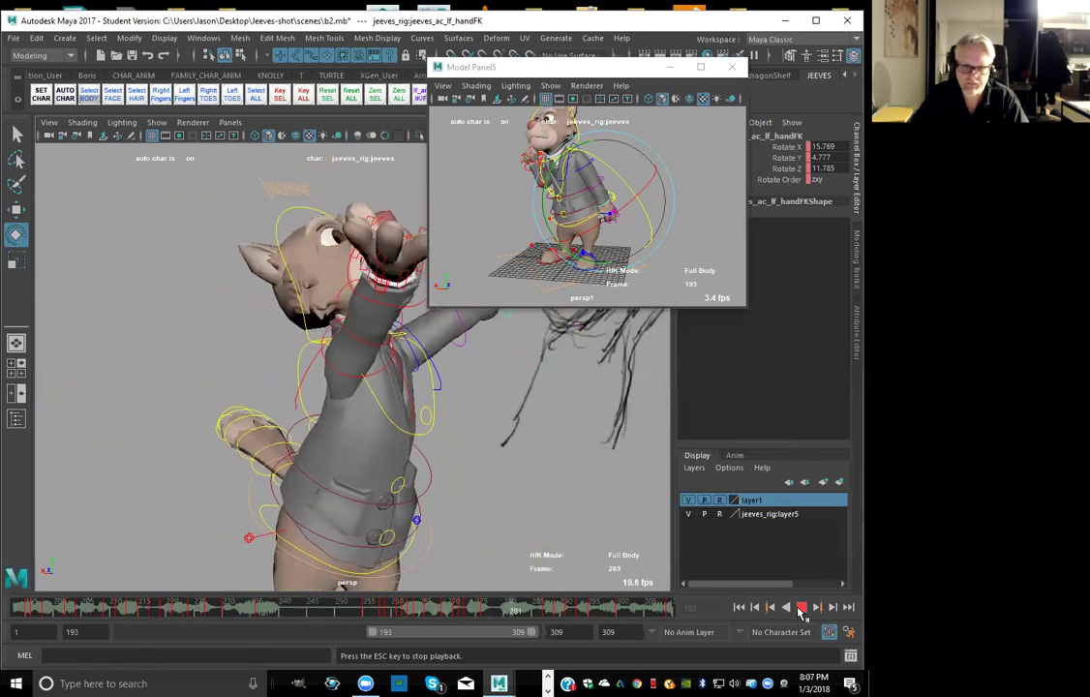
click(802, 607)
Scrub and step through frames 263 to 269 to examine the arm and hand poses
drag(368, 613, 427, 620)
key(comma)
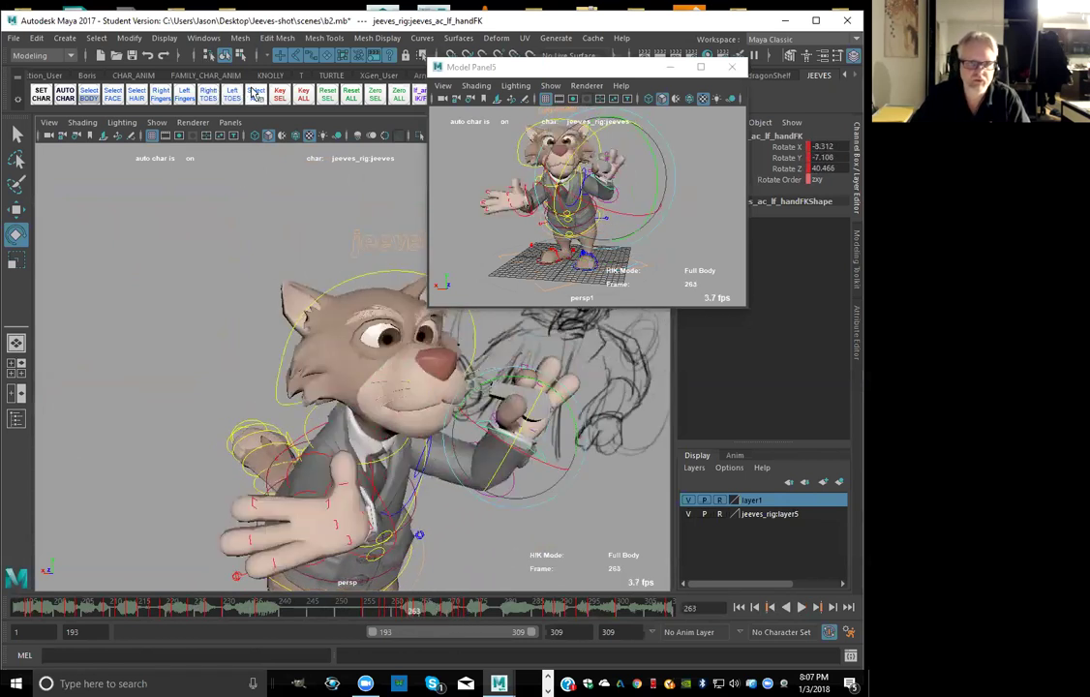
mouse_move(432, 612)
mouse_down()
mouse_move(389, 608)
mouse_move(444, 620)
mouse_up()
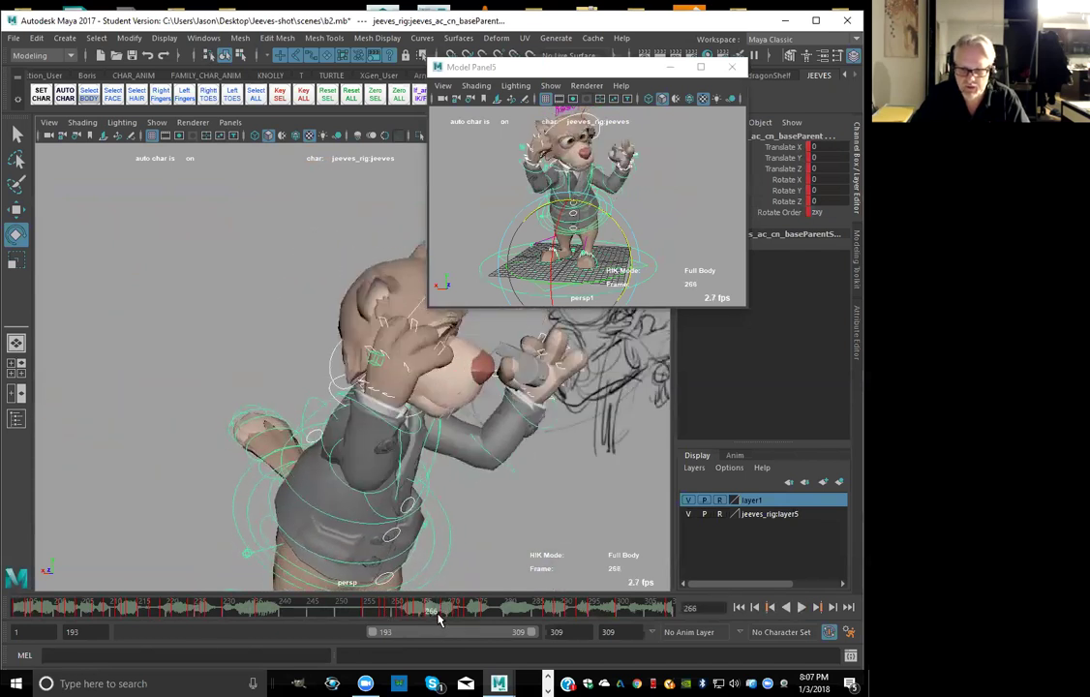
key(period)
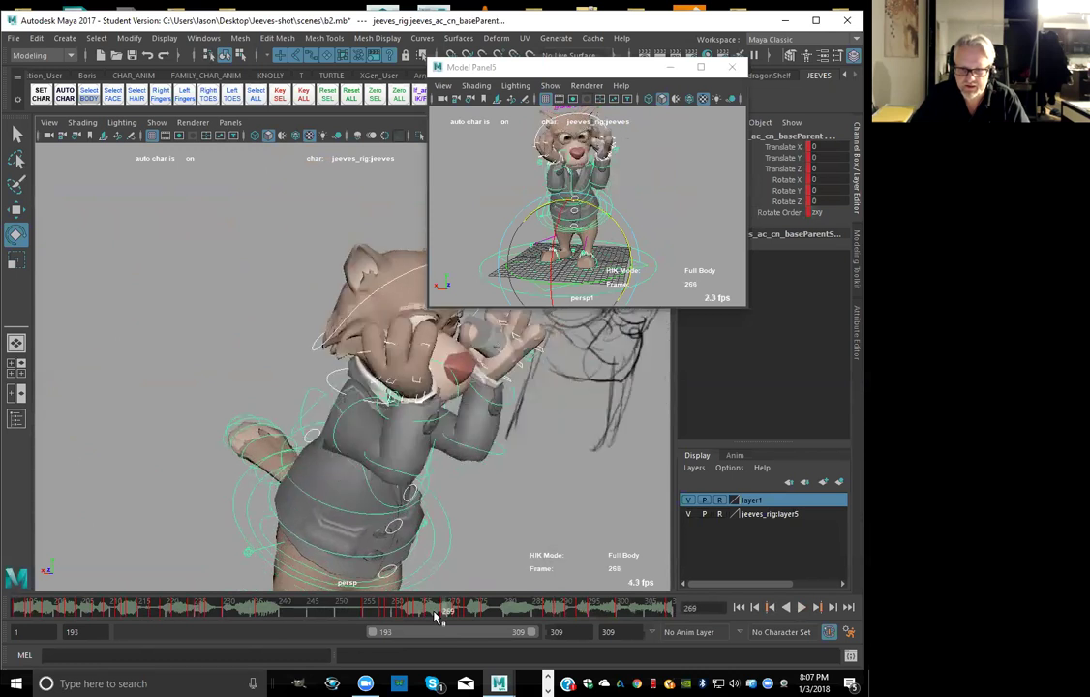
key(comma)
key(comma)
key(alt+period)
key(alt+period)
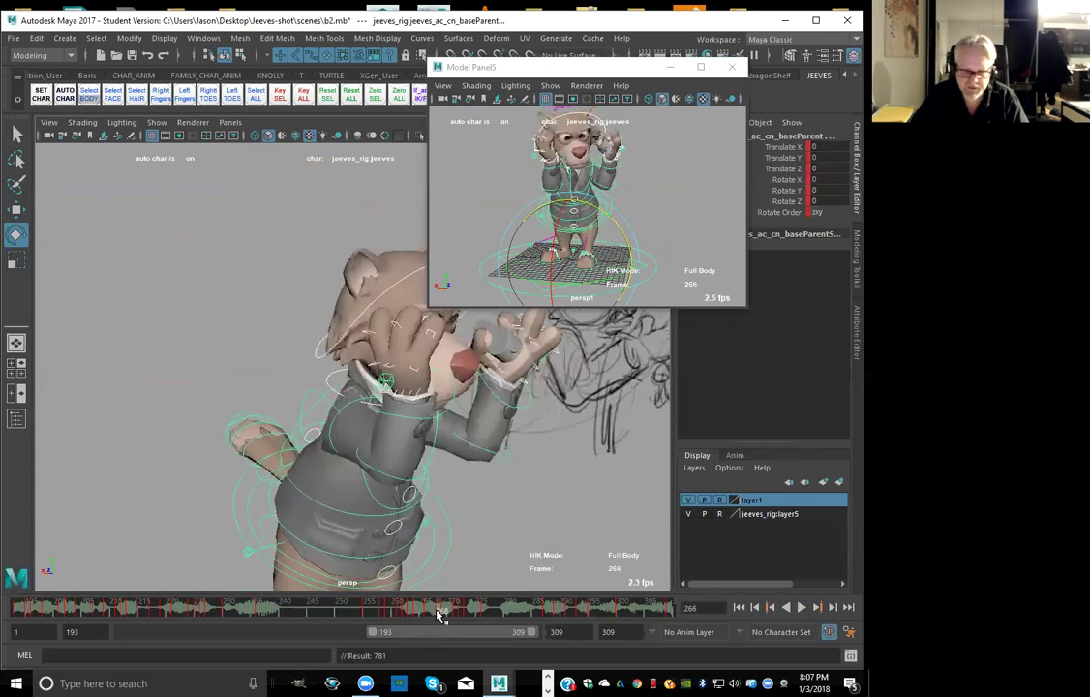
key(alt+comma)
key(alt+comma)
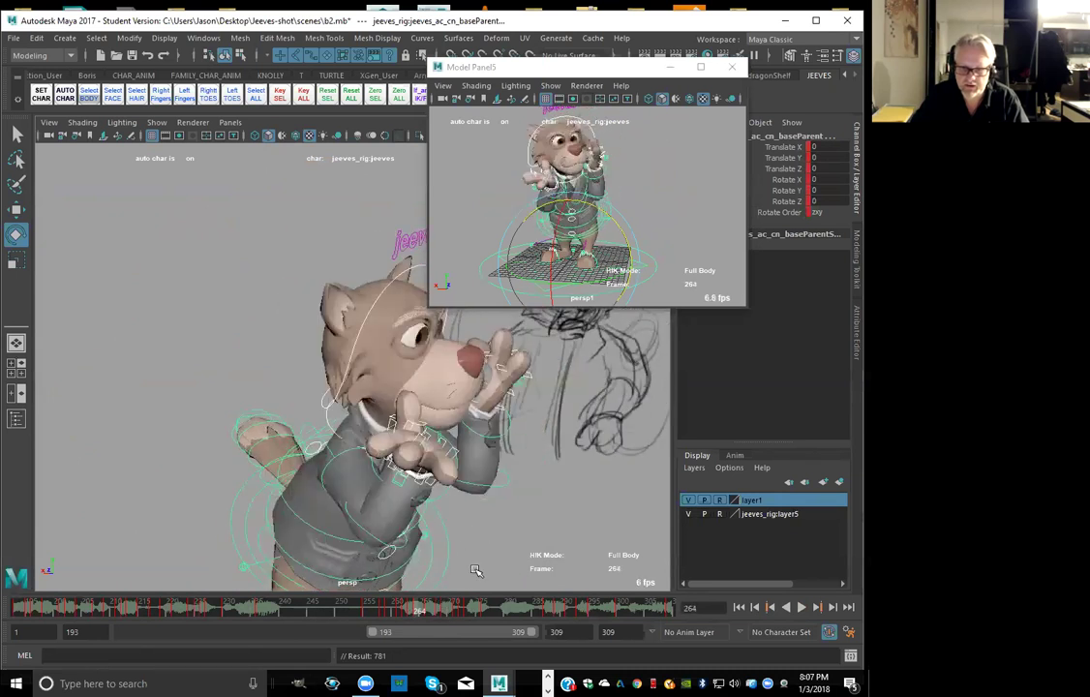
key(alt+period)
key(alt+period)
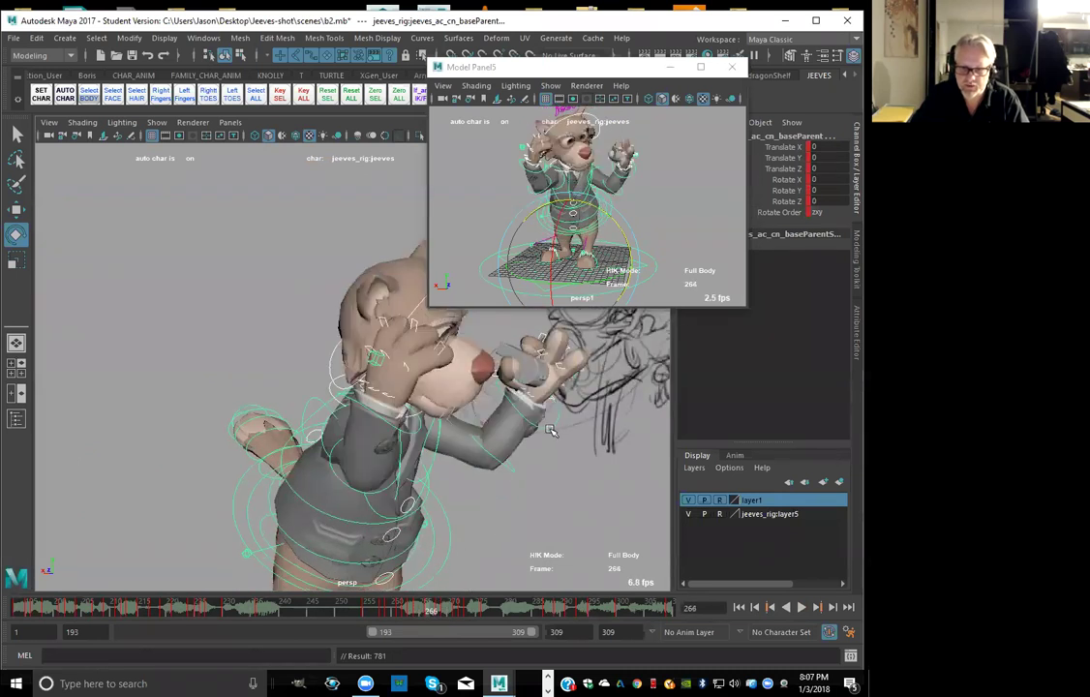
Rotate the left hand FK control at frame 266 to about -36.14 in X, -5.93 in Y and 14.89 in Z, and key it
click(551, 427)
drag(421, 603, 415, 609)
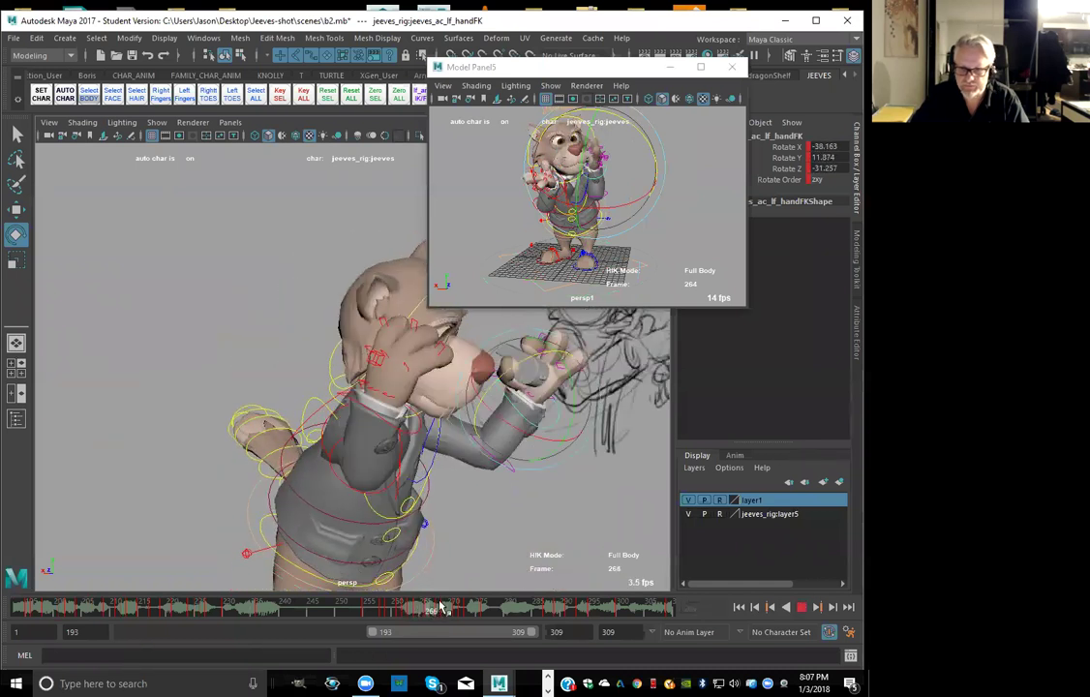
key(alt+v)
drag(522, 358, 578, 386)
key(s)
key(comma)
key(period)
key(comma)
key(period)
drag(510, 361, 519, 357)
key(s)
key(comma)
key(period)
click(538, 532)
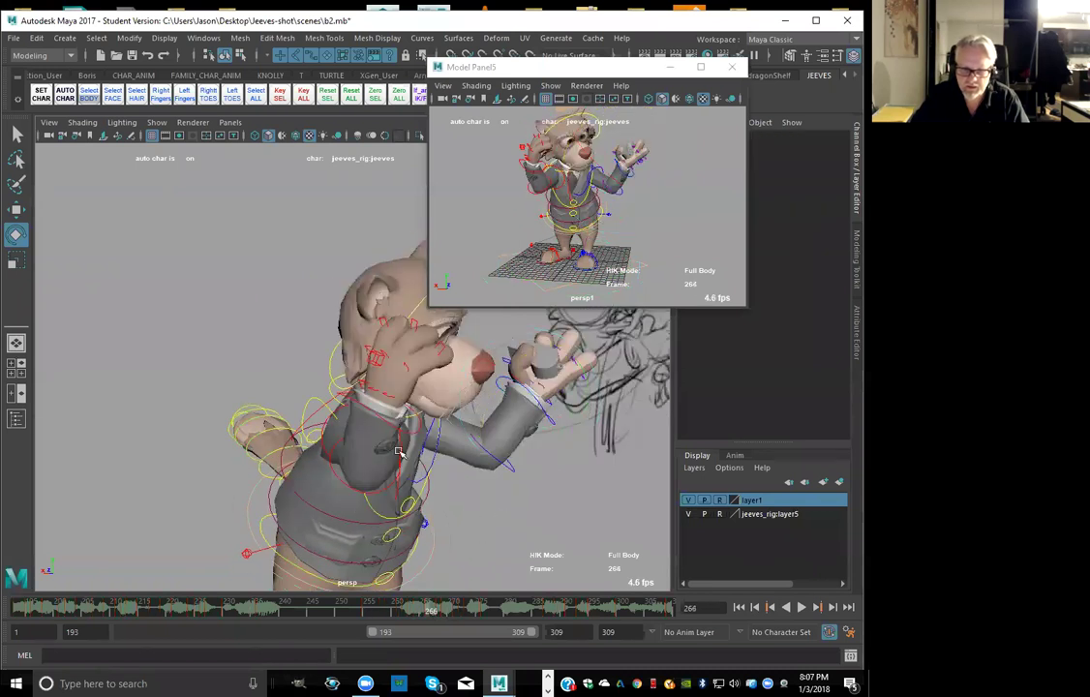
Rotate the right hand FK control to about -27.84 in Z at frame 266, and compare it with the key at frame 268
click(412, 436)
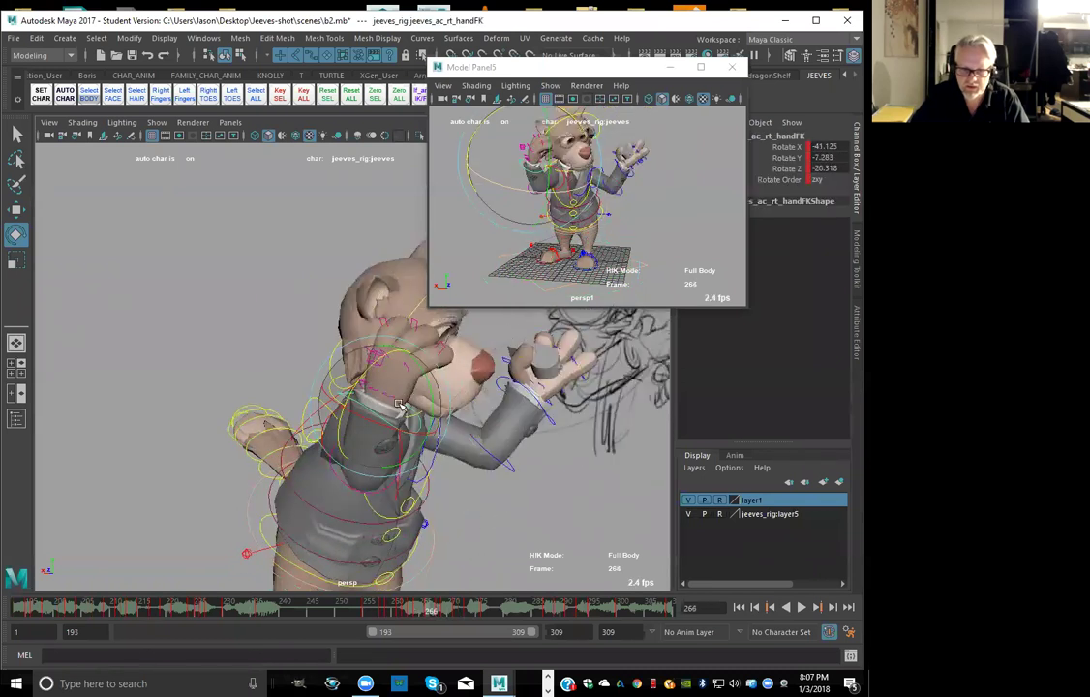
key(period)
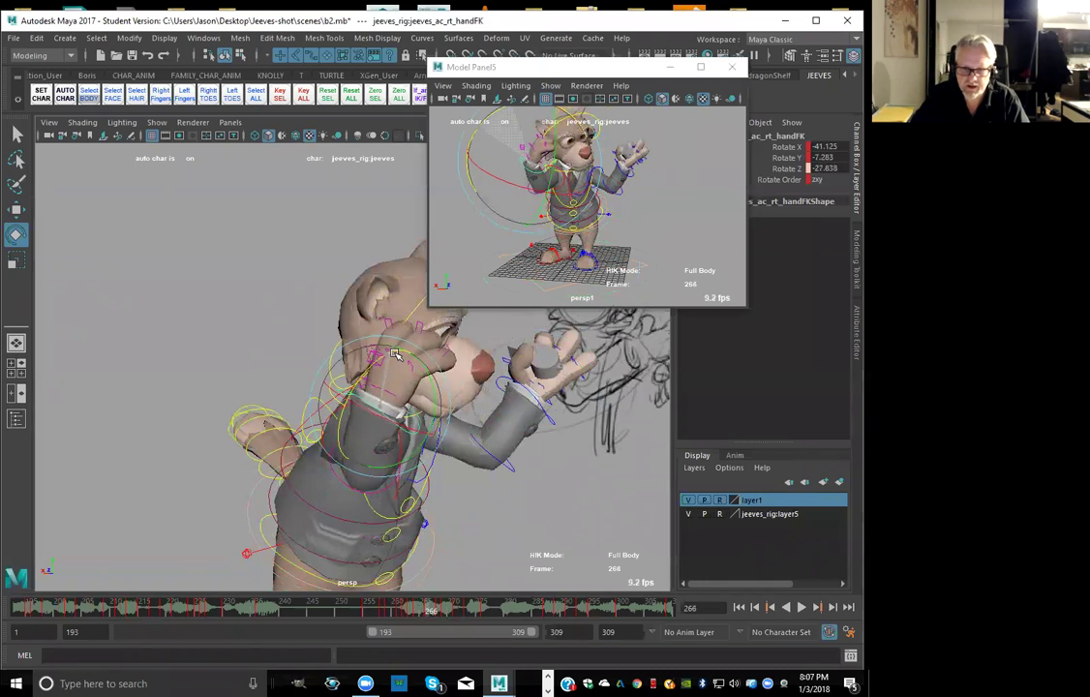
drag(389, 382, 388, 408)
key(s)
key(comma)
drag(624, 511, 615, 514)
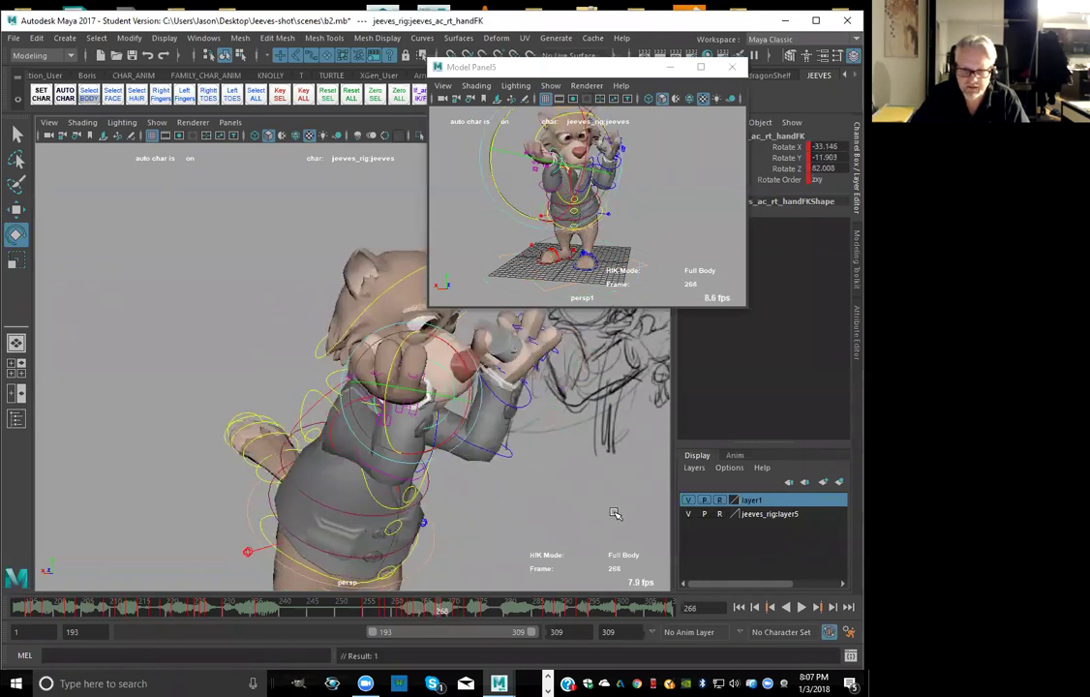
Rotate the right shoulder FK control at frame 268 to about -61.75 in X, 204.58 in Y and -488.48 in Z
click(319, 376)
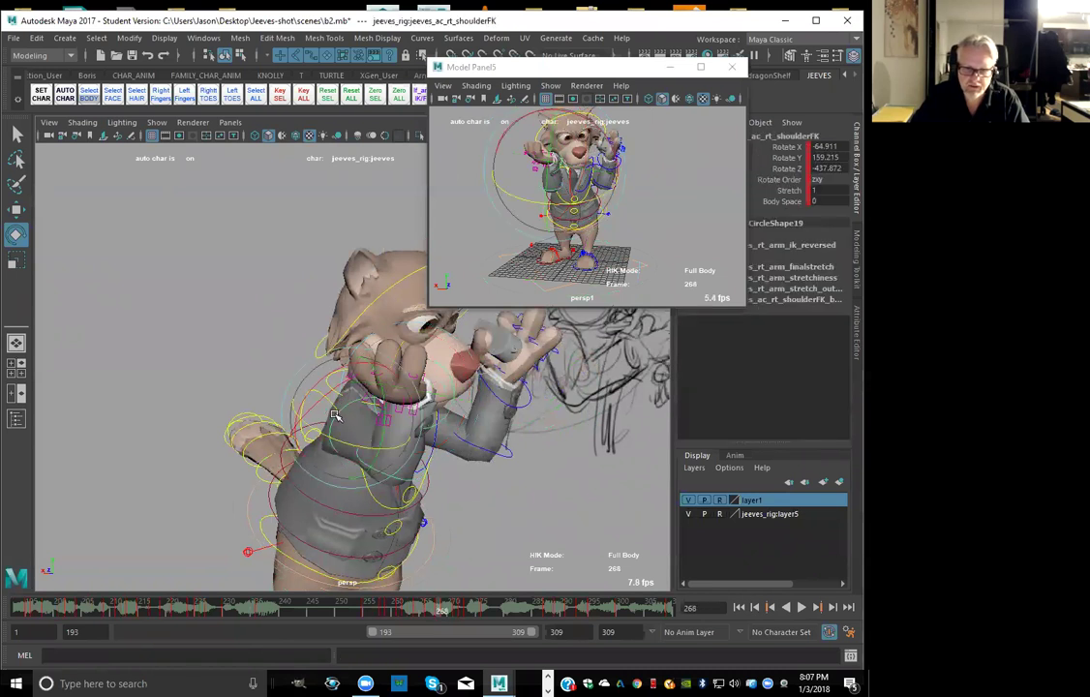
drag(319, 375, 378, 458)
drag(591, 502, 572, 500)
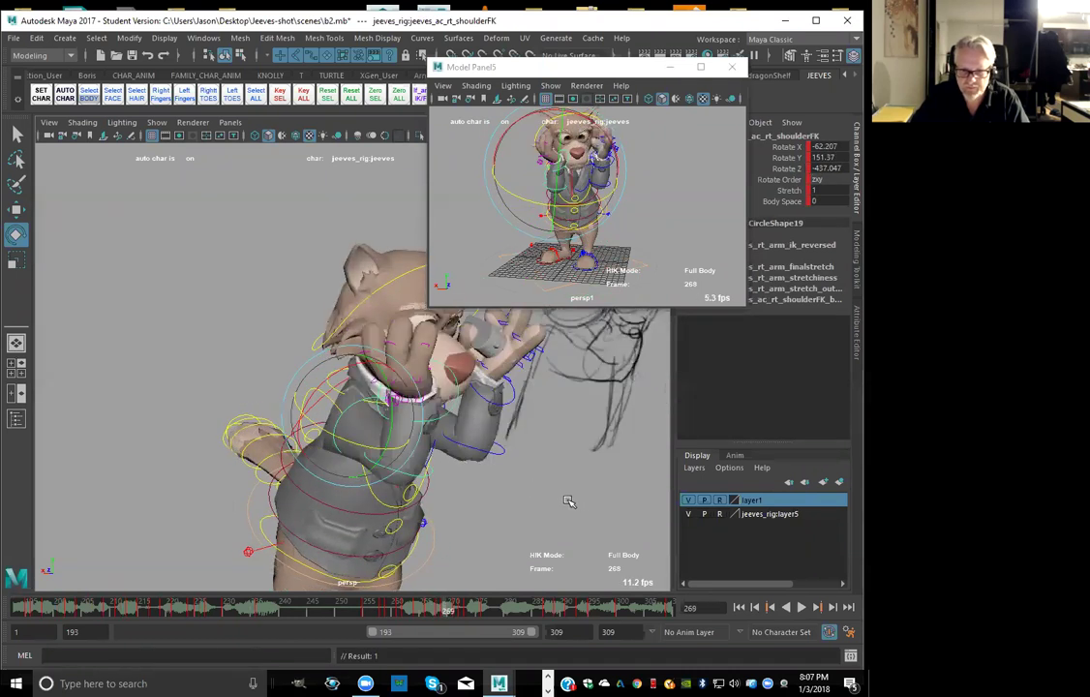
Rotate and key the right shoulder FK control at frame 269 to about -61.26 in X, 170.18 in Y and -464.33 in Z
key(.)
drag(356, 447, 342, 376)
key(s)
key(.)
key(.)
key(.)
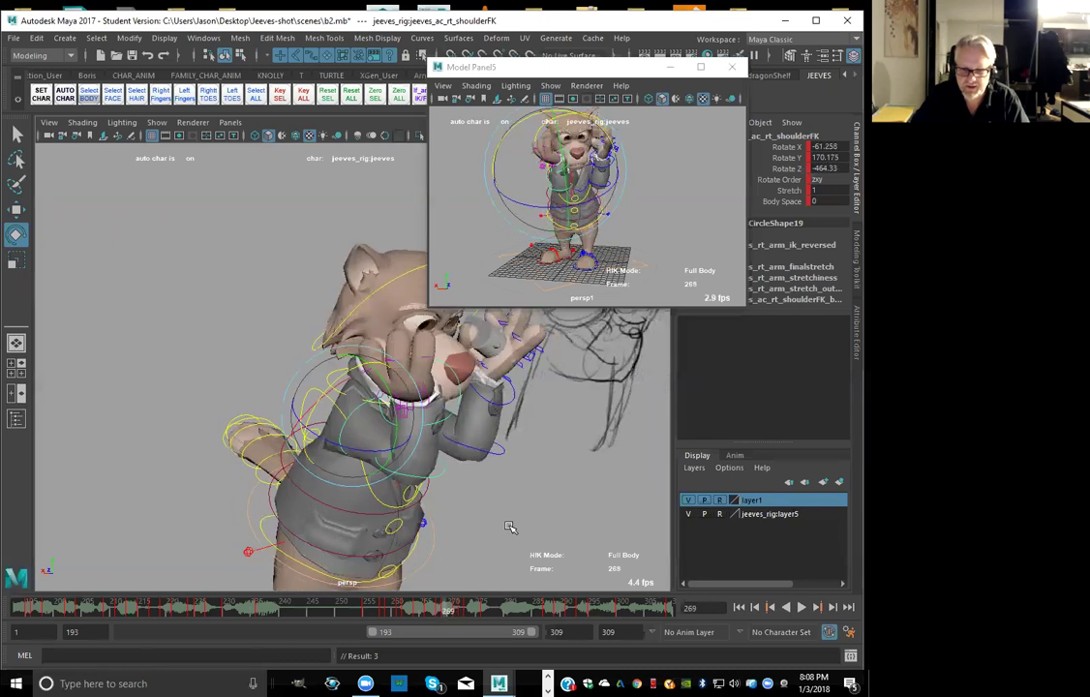
key(alt+period)
key(alt+period)
key(alt+period)
key(alt+period)
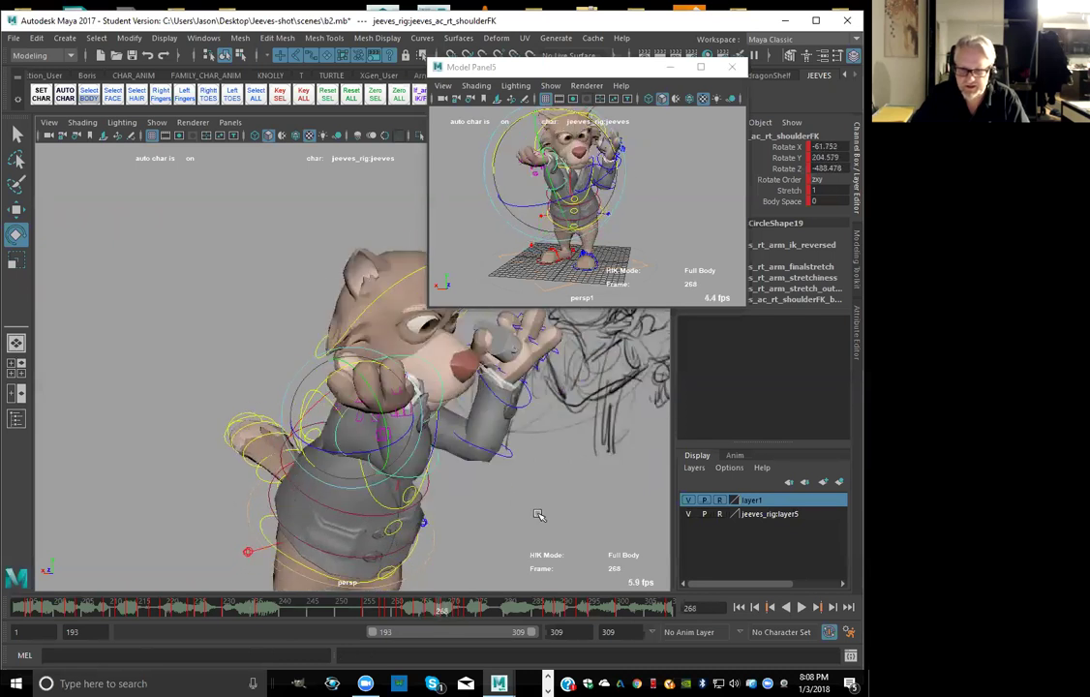
Rotate the left hand FK control at frame 268 to about -26.02 in X, 5.30 in Y and 28.69 in Z
click(505, 453)
click(477, 343)
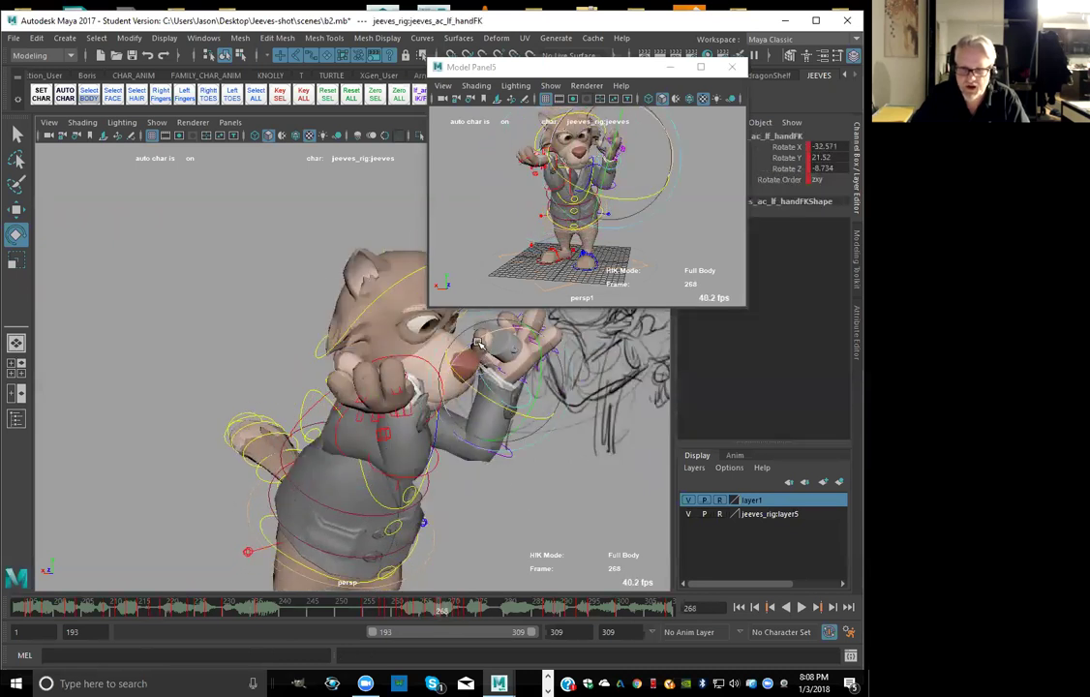
drag(484, 339, 508, 479)
Scrub and play frames 264 to 271 to review the revised left hand motion
click(396, 609)
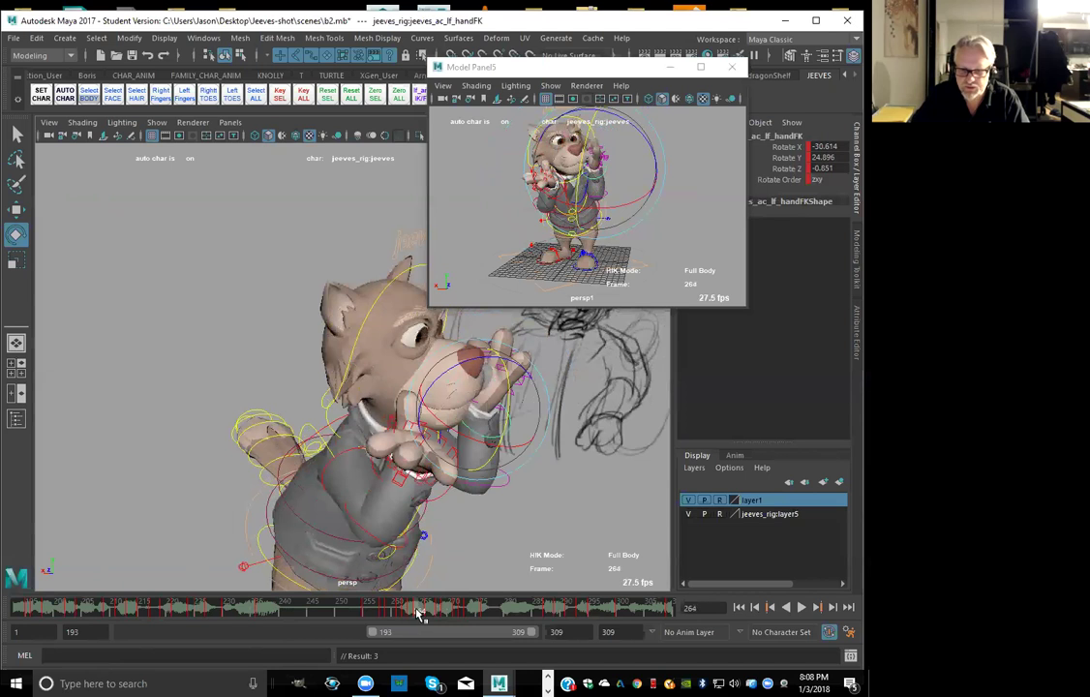
drag(421, 612, 441, 606)
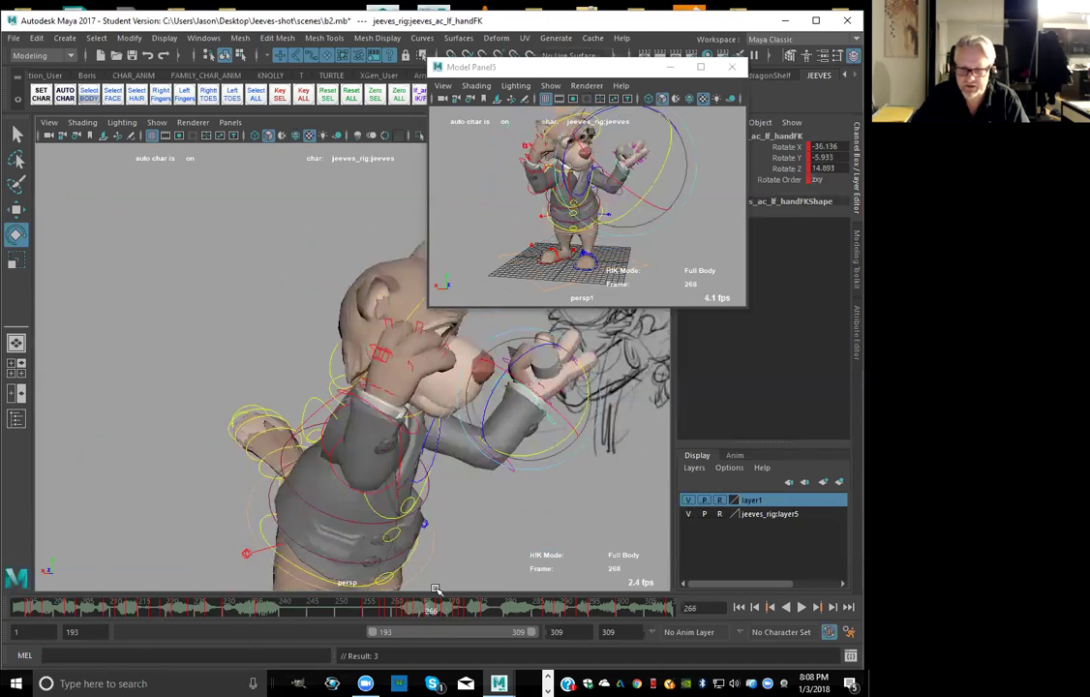
key(alt+v)
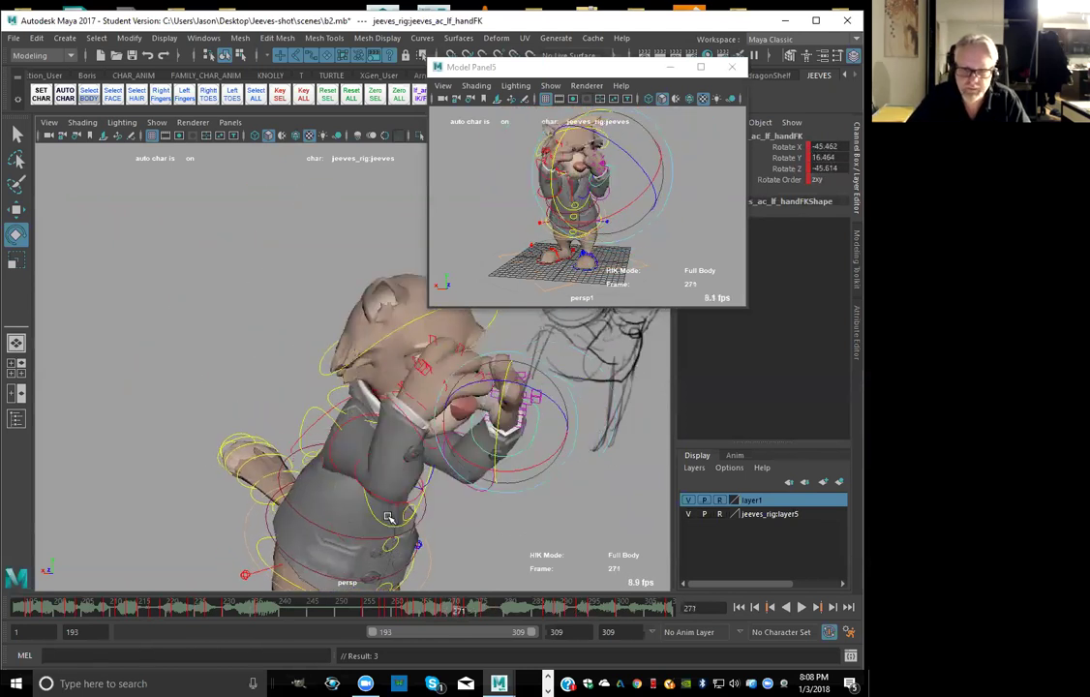
mouse_move(405, 615)
mouse_down()
mouse_move(442, 613)
mouse_move(407, 614)
mouse_move(423, 614)
mouse_up()
key(alt+v)
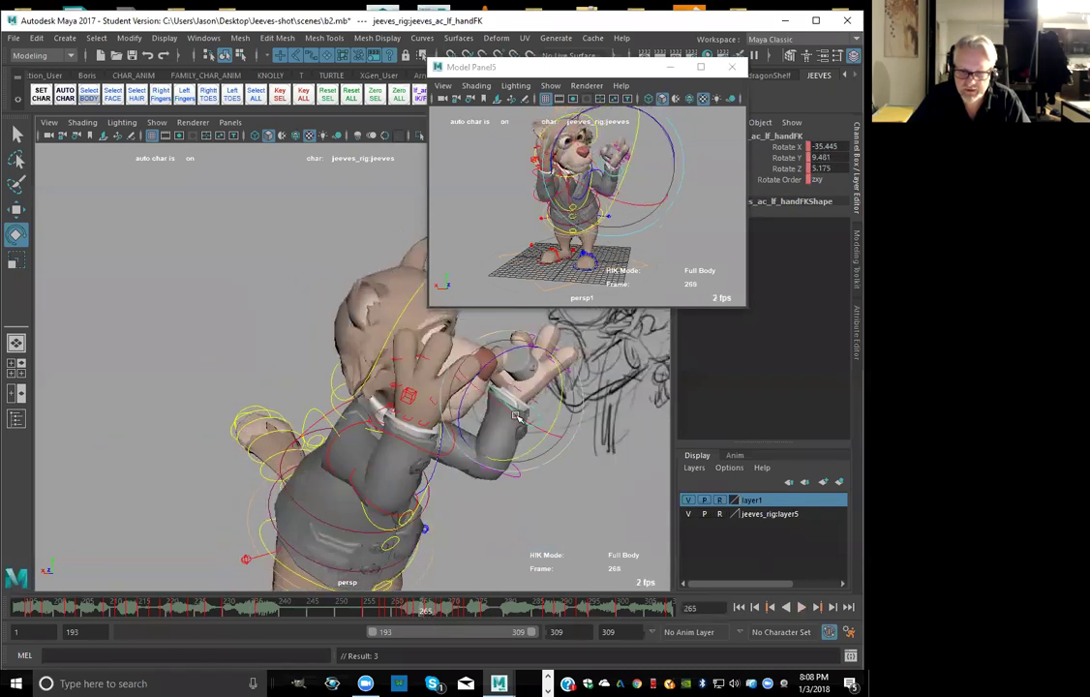
Rotate the left hand FK control at frame 265 to about -47.35 in Z, checking it against the neighbouring keys
drag(480, 368, 472, 388)
key(comma)
key(period)
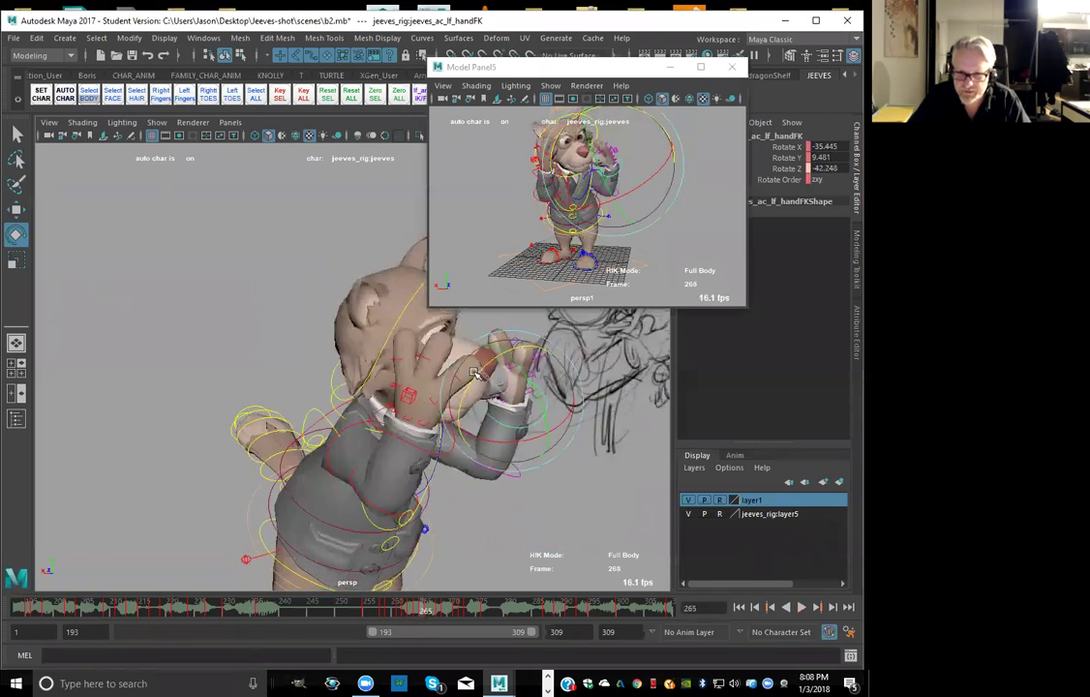
key(comma)
key(comma)
key(period)
key(period)
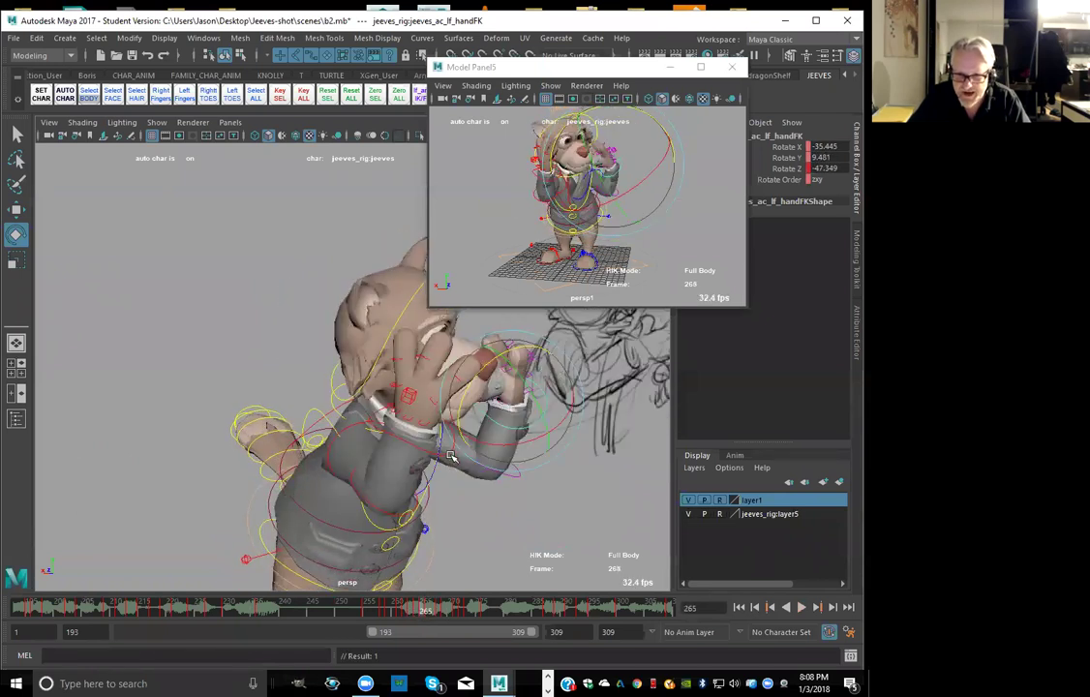
Rotate the left hand FK control at frame 266 to about -3.90 in Z
key(period)
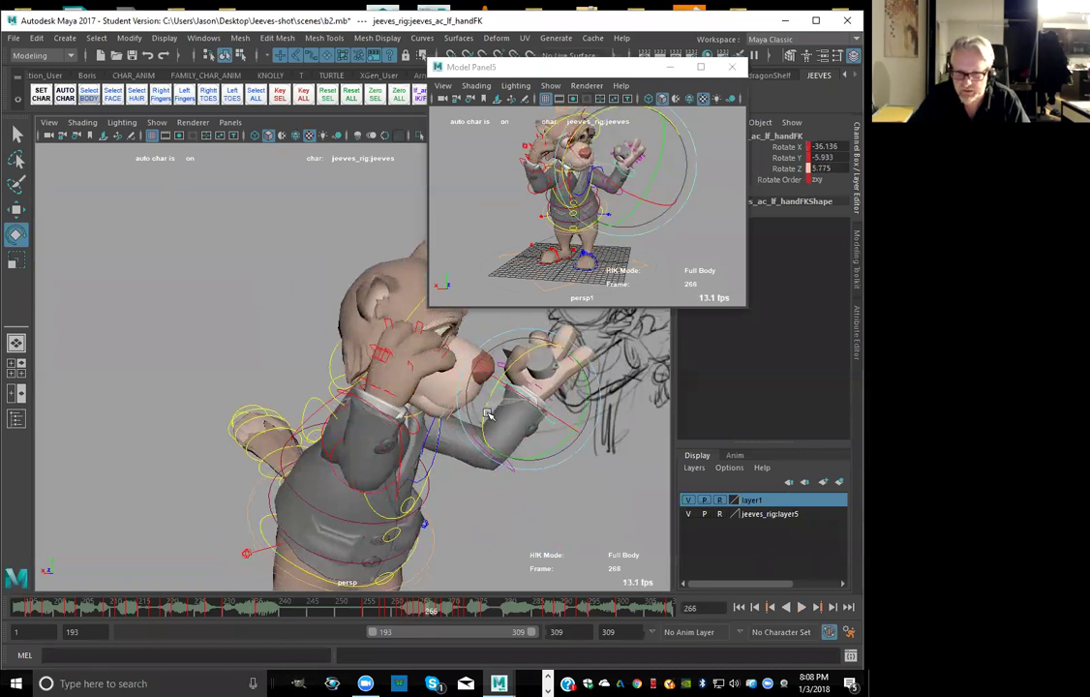
drag(491, 435, 487, 528)
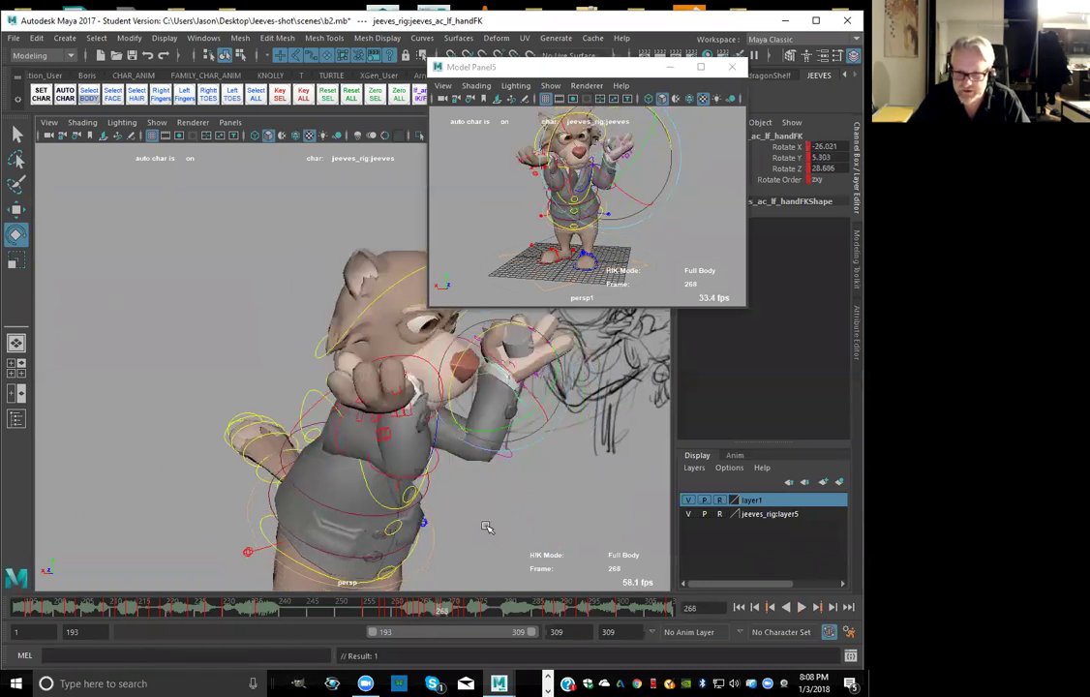
click(435, 616)
drag(499, 346, 528, 330)
key(comma)
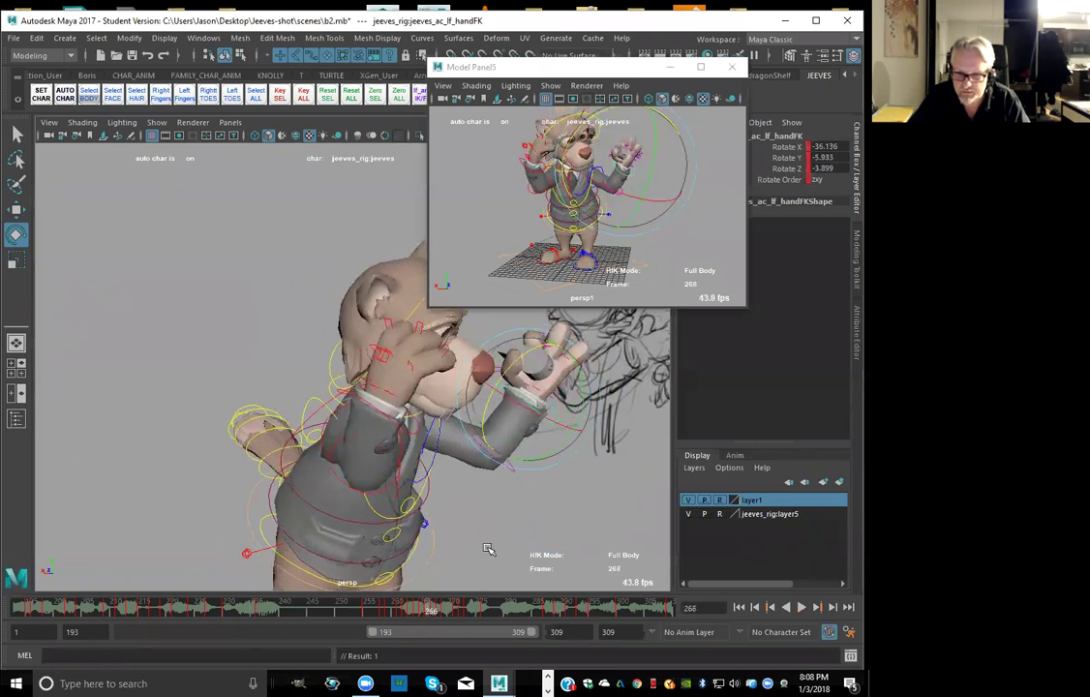
Step back and forth between frames 265 and 269 to examine how the left hand poses flow together
key(comma)
key(comma)
key(period)
key(period)
key(period)
key(period)
key(alt+comma)
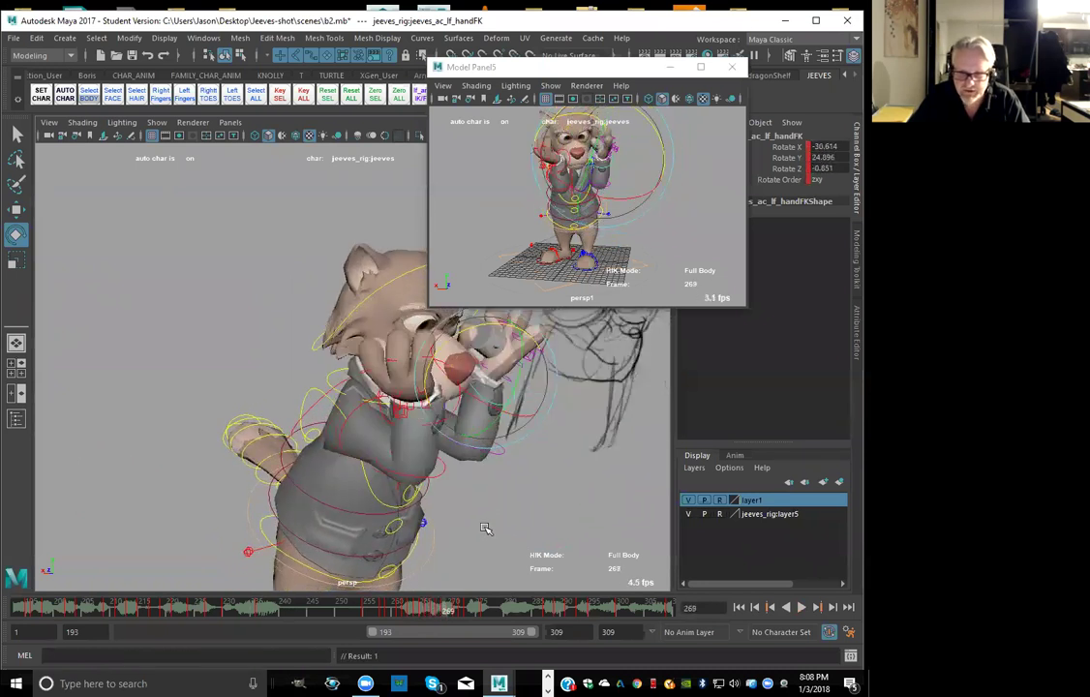
key(alt+period)
key(comma)
key(comma)
key(comma)
key(comma)
key(comma)
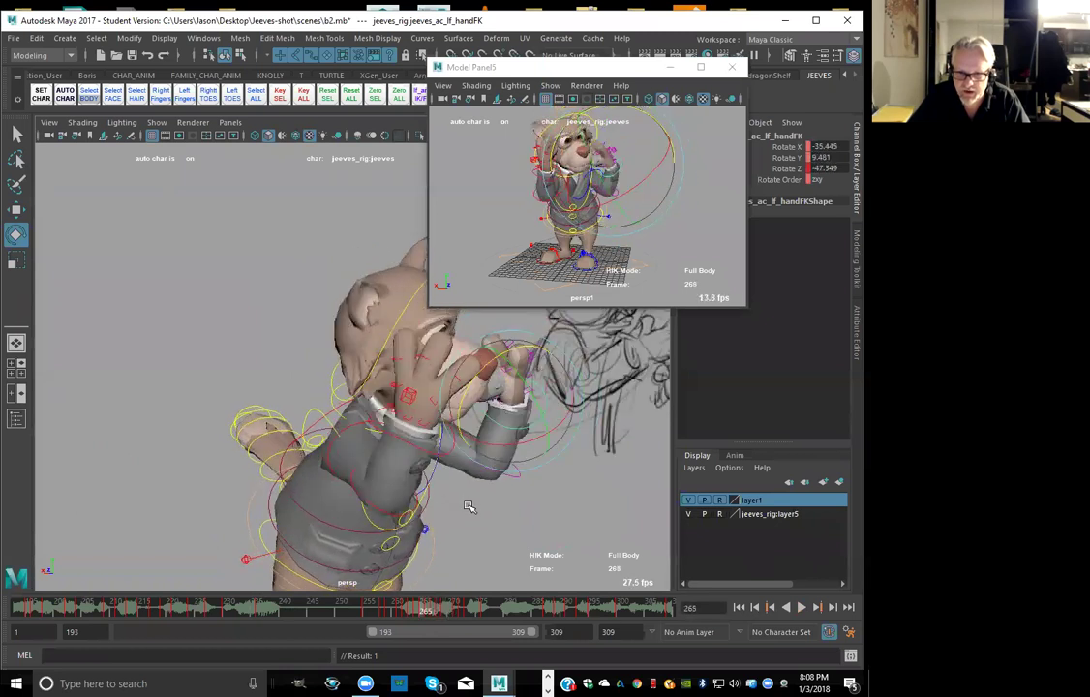
key(period)
key(period)
key(period)
key(alt+comma)
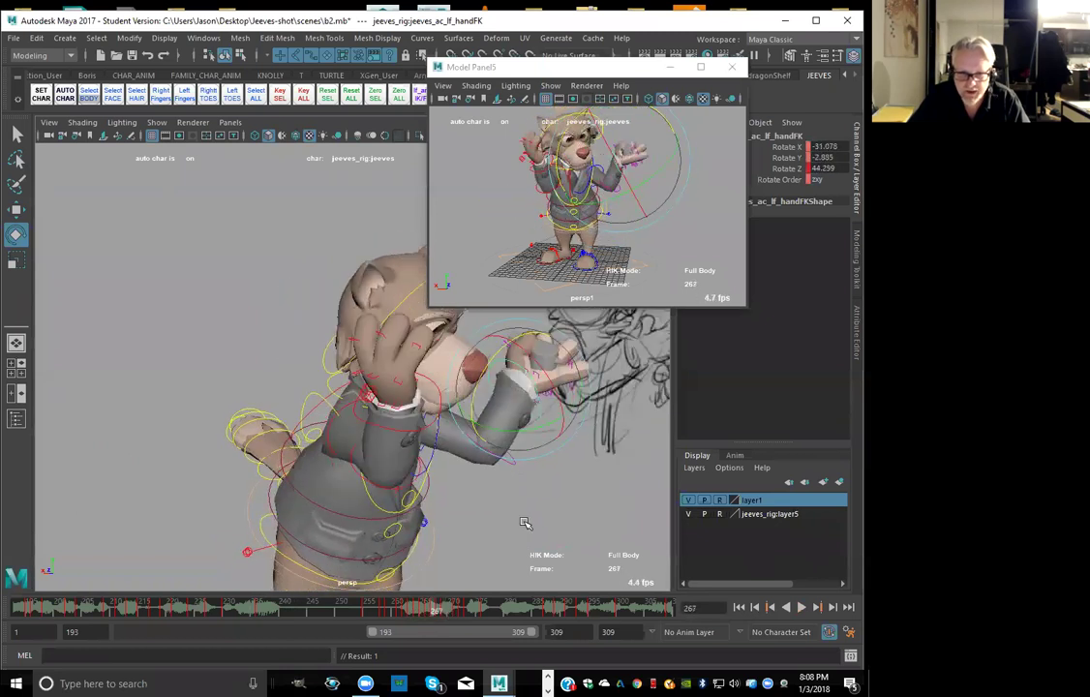
Select the right hand FK control and play the gesture from around frame 263 to review its motion
click(377, 428)
key(alt+comma)
key(alt+period)
key(alt+period)
click(408, 611)
key(alt+v)
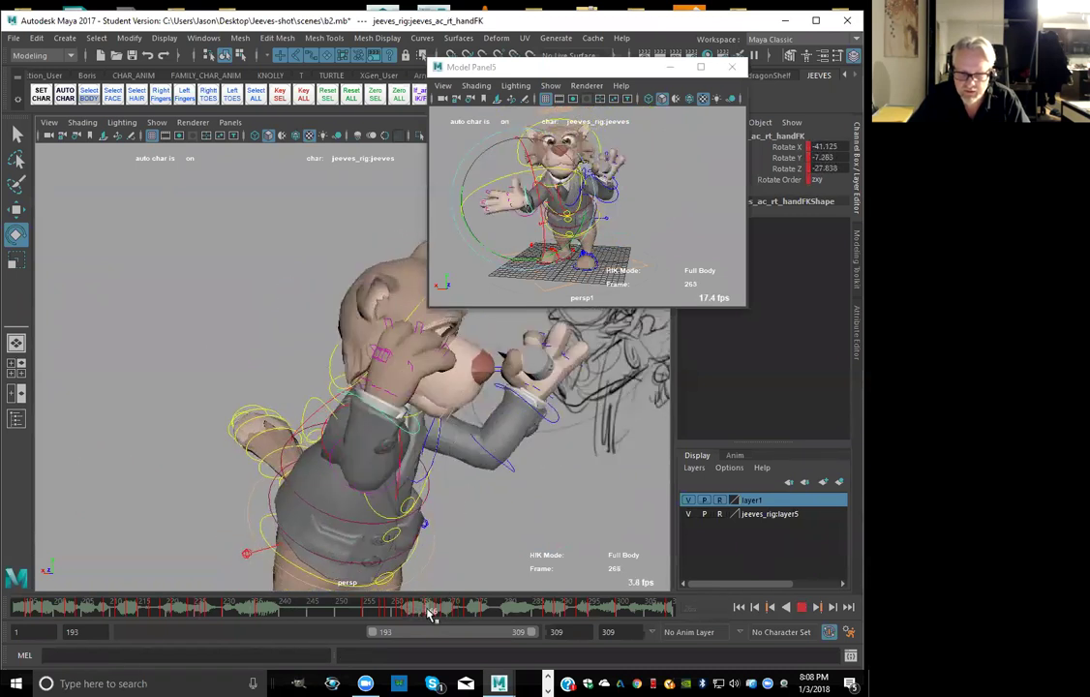
key(alt+v)
click(423, 612)
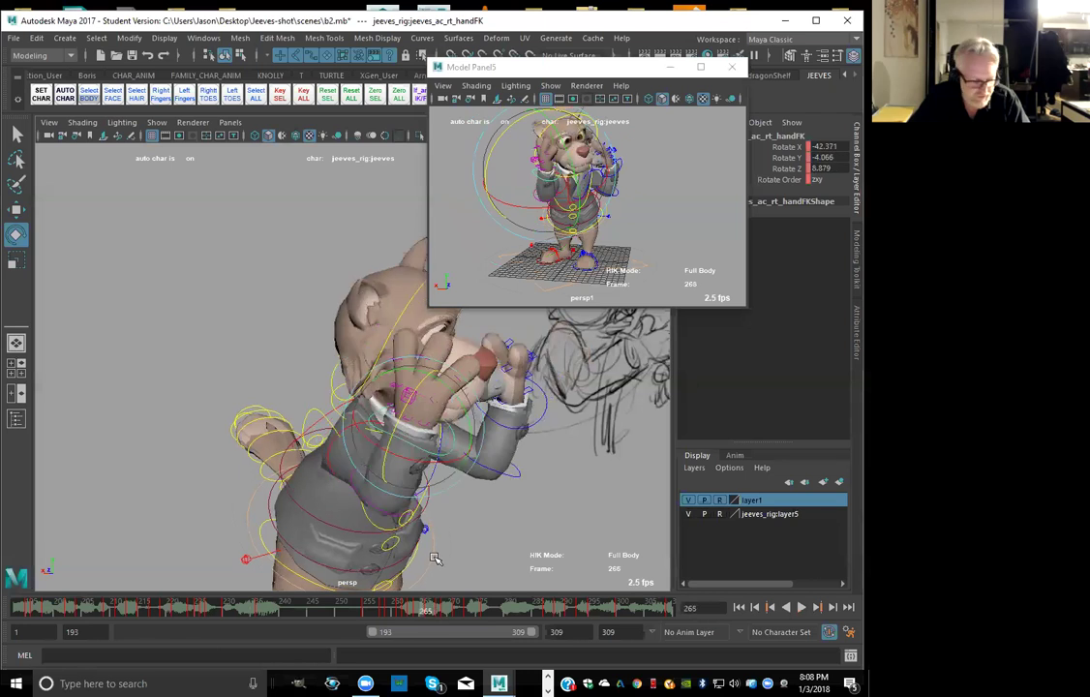
Compare the right hand FK control's neighbouring keys and rotate it slightly at frame 264
key(comma)
key(comma)
key(comma)
key(period)
key(period)
key(period)
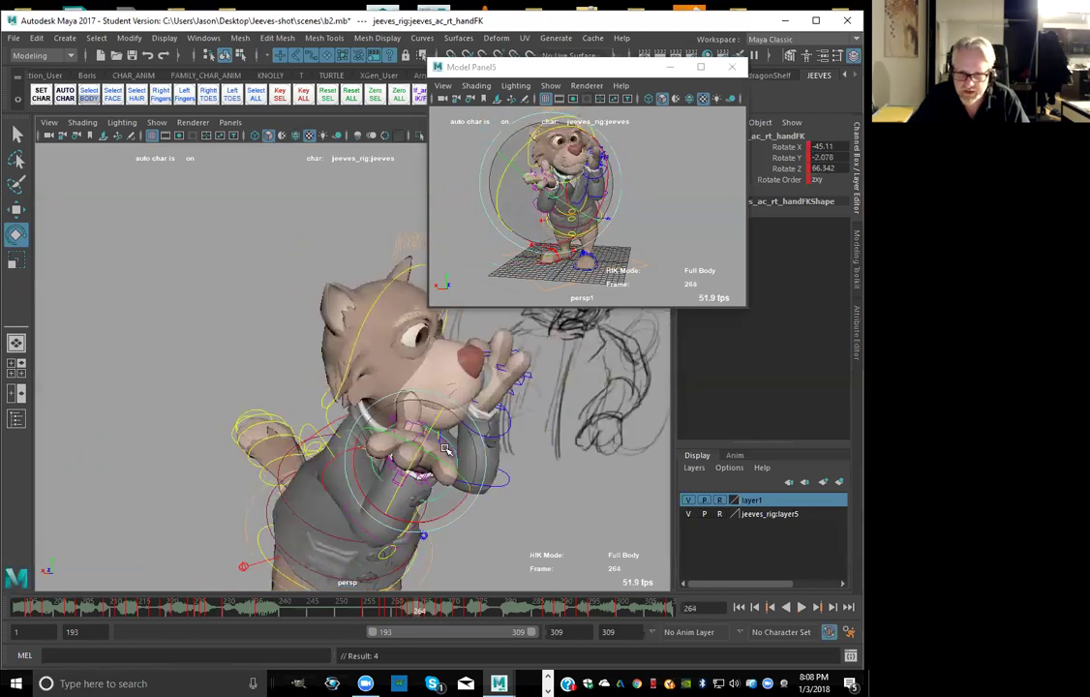
drag(455, 416, 468, 421)
Rotate the right hand FK control at frame 266 to about -39.89 in Z, key it, and check the following key
key(period)
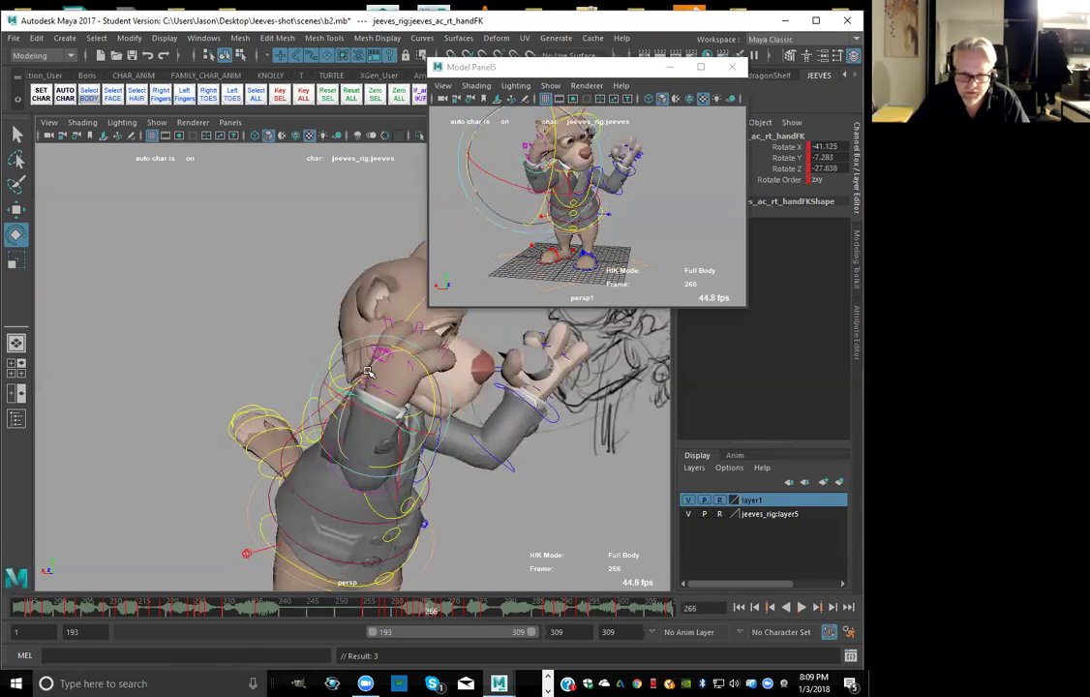
drag(371, 369, 385, 358)
key(s)
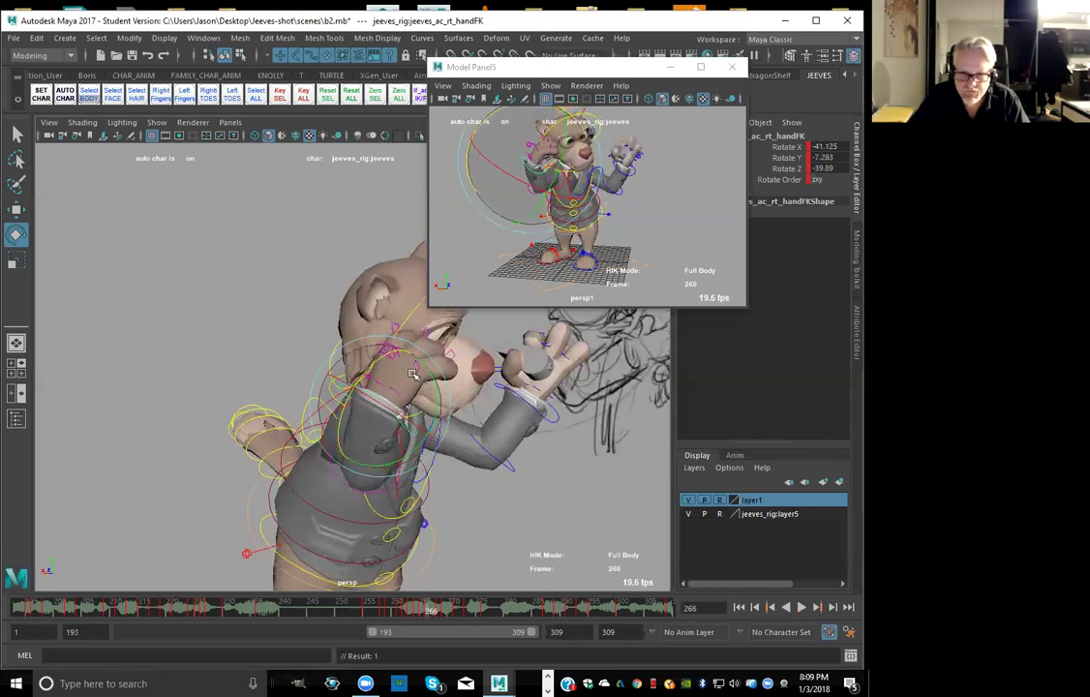
drag(440, 412, 436, 396)
key(s)
key(period)
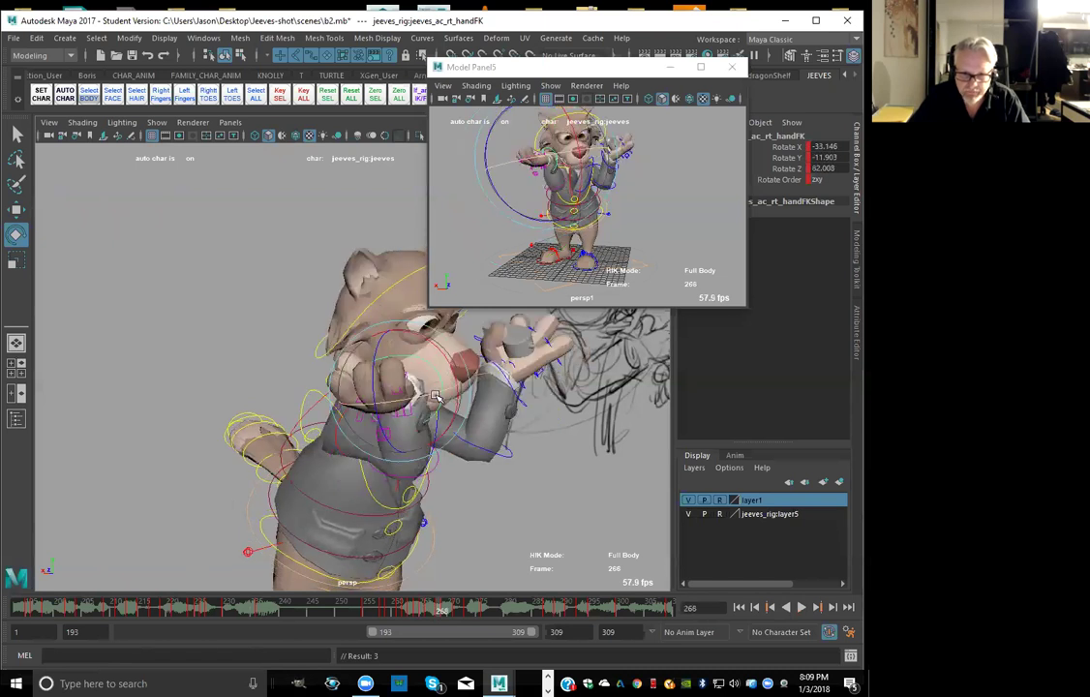
Undo the last change, then rotate the right hand FK control at frame 269 to about -25.59, -0.26, 71.88 and compare neighbouring frames
key(ctrl+z)
click(435, 612)
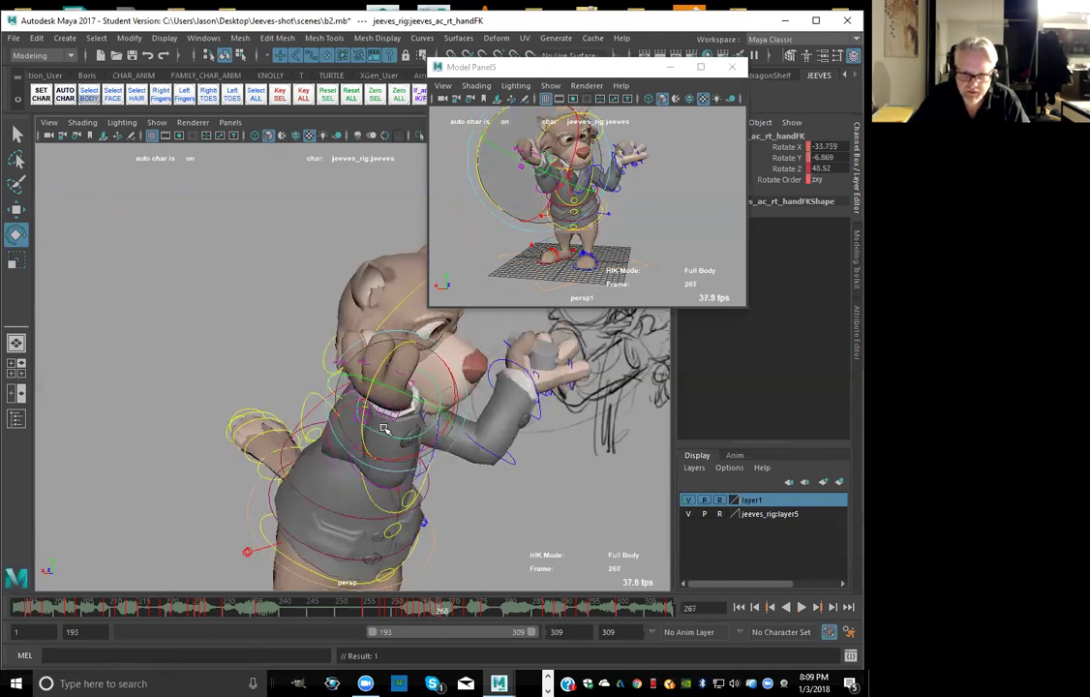
key(alt+period)
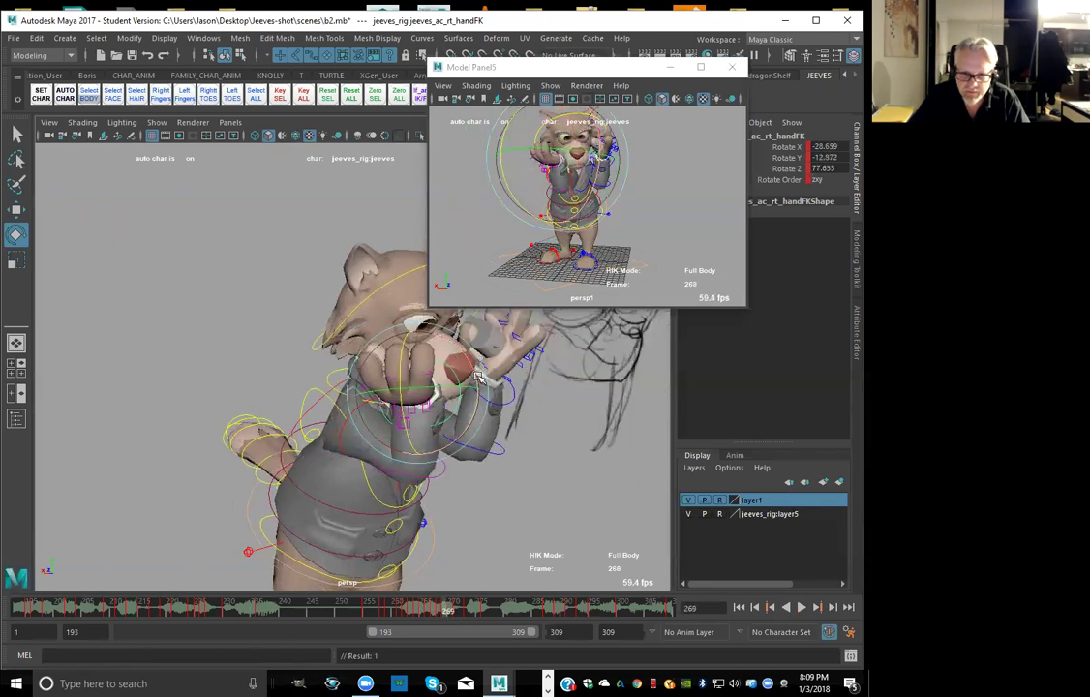
drag(476, 377, 478, 387)
key(alt+comma)
key(alt+period)
key(alt+period)
key(alt+period)
key(alt+period)
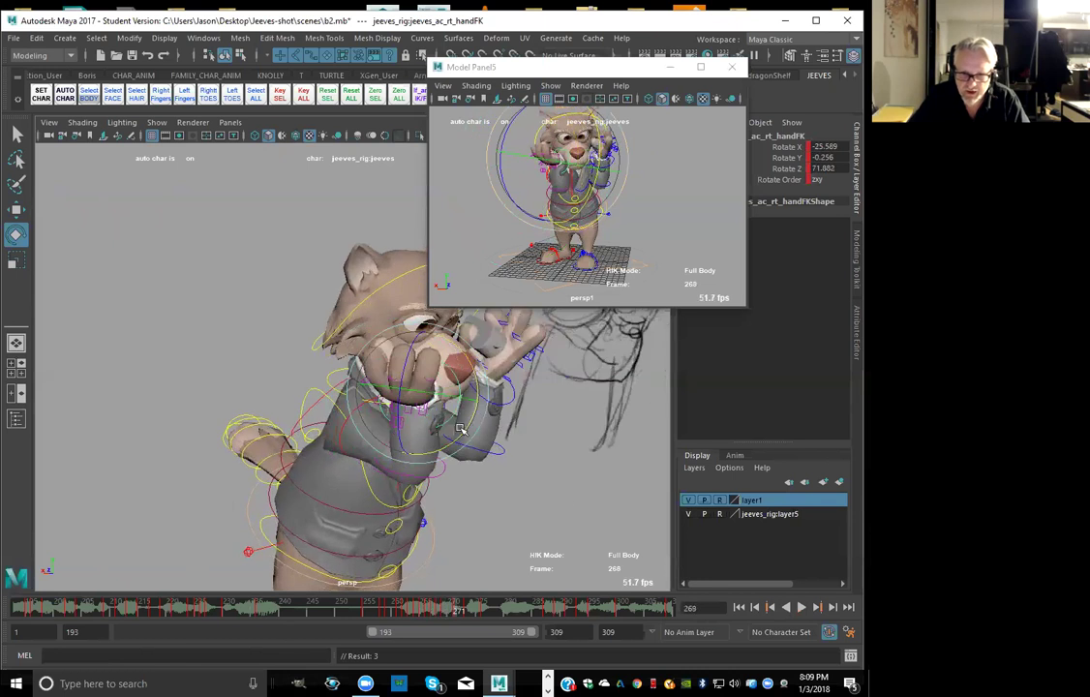
Rotate the right hand FK control at frame 270, key it, and check how it flows into the following frames
click(449, 610)
key(alt+period)
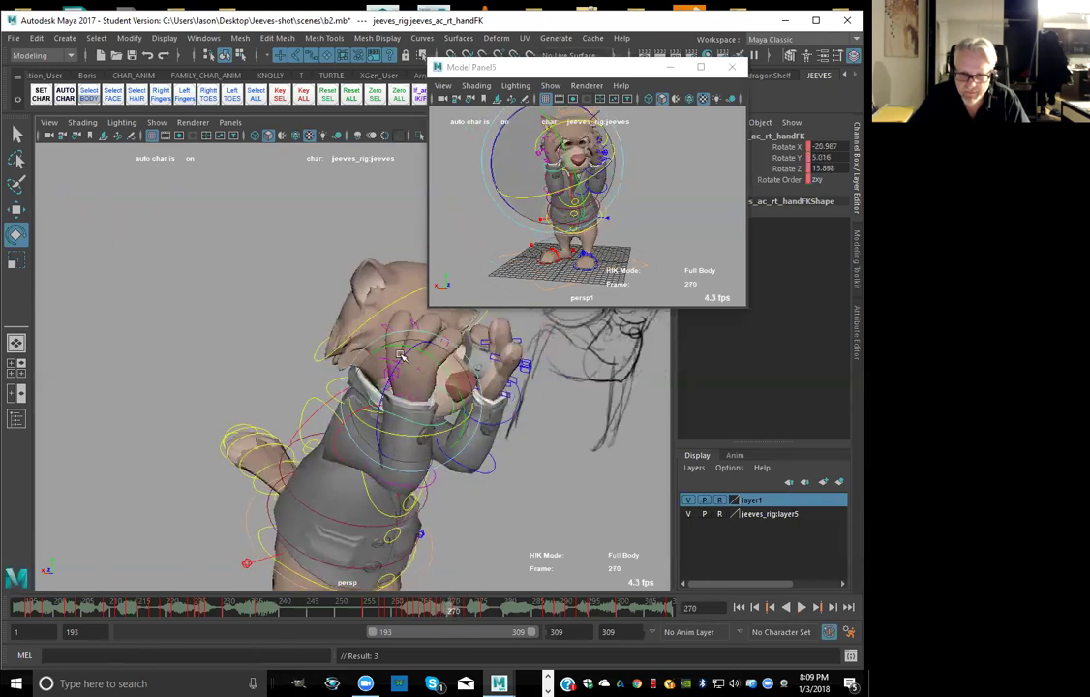
drag(401, 353, 459, 378)
key(s)
key(alt+period)
key(alt+period)
key(alt+period)
key(alt+period)
key(alt+period)
key(alt+period)
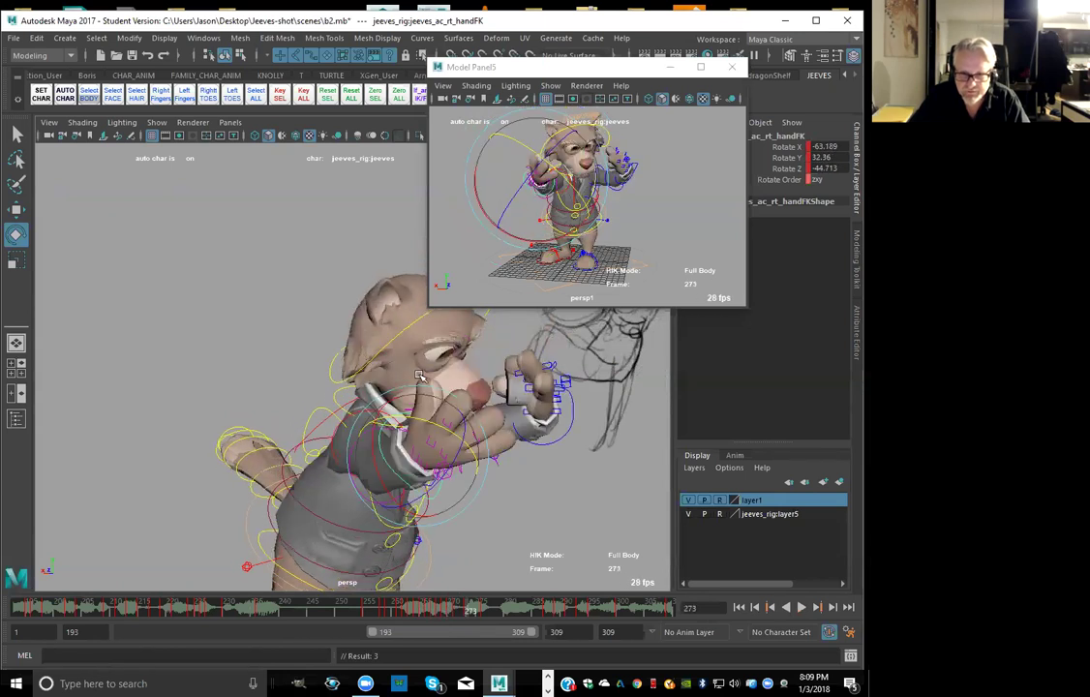
Compare the right hand FK control's keys around frame 273 and play back the whole gesture
key(comma)
key(comma)
key(period)
key(period)
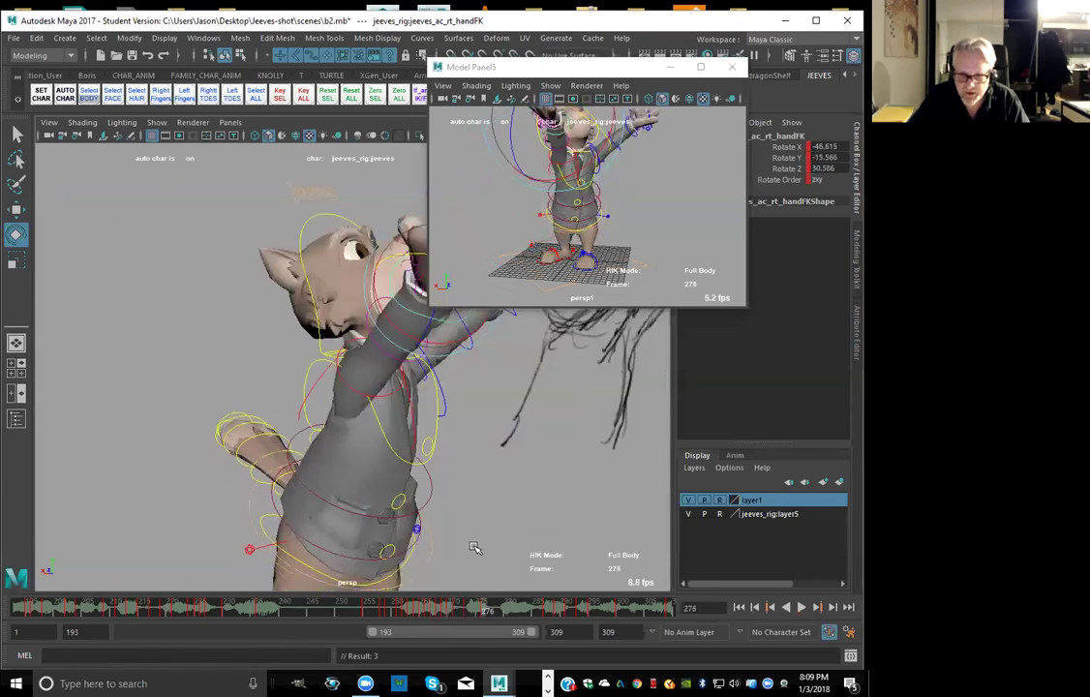
drag(440, 607, 415, 620)
key(alt+v)
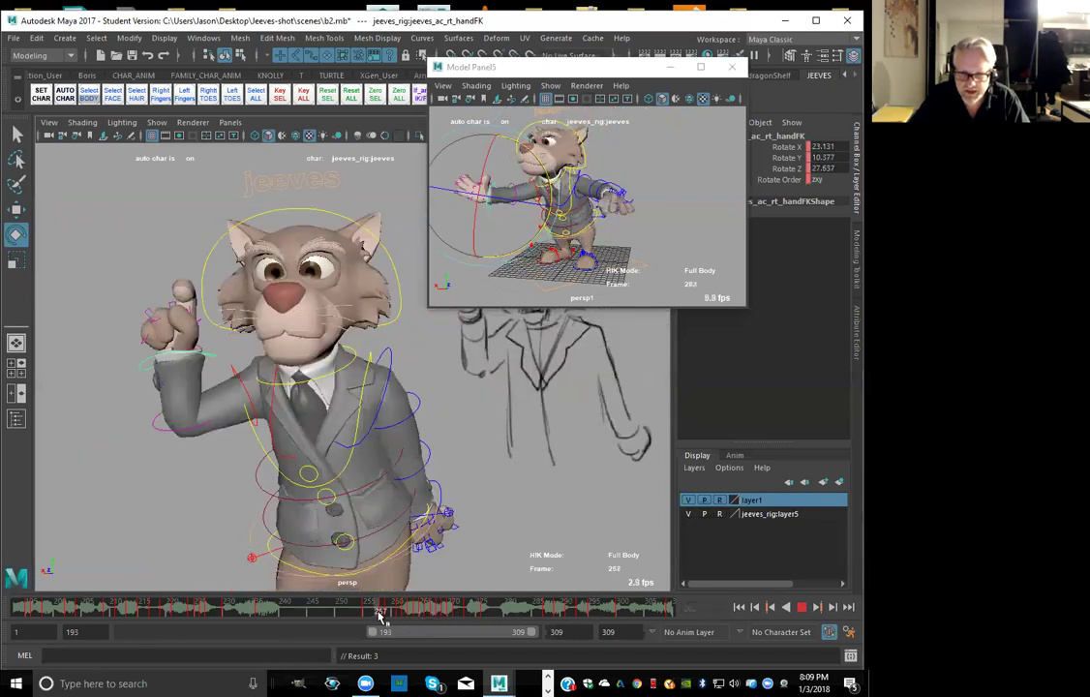
key(alt+v)
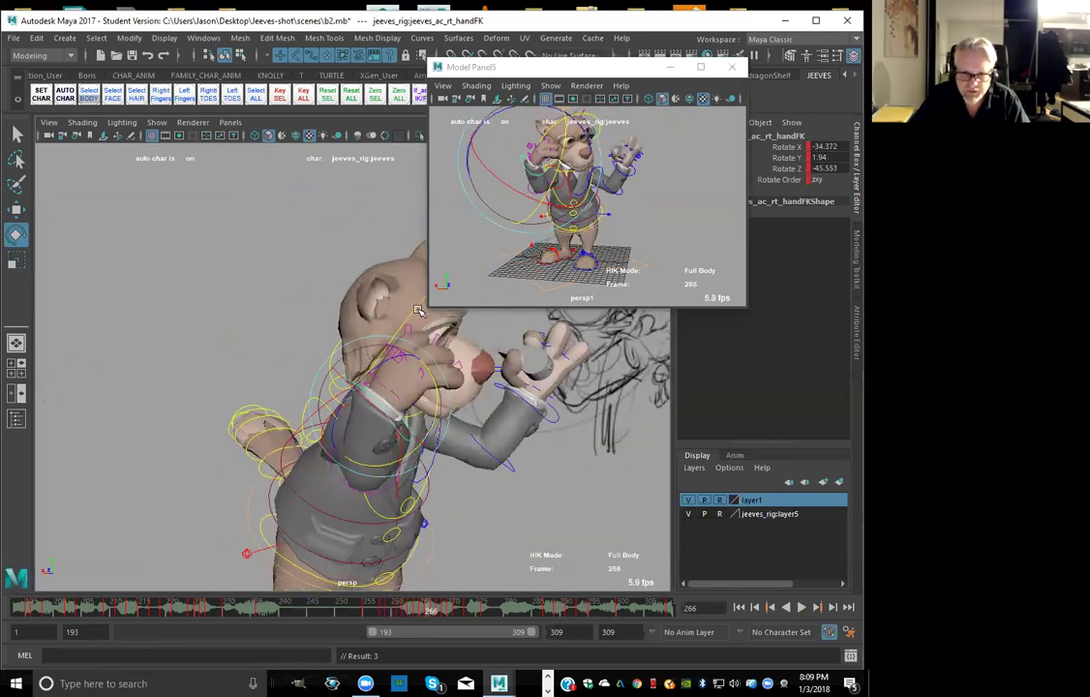
Select the head control, hide the second view, and adjust the head's rotation slightly around frame 268
click(599, 145)
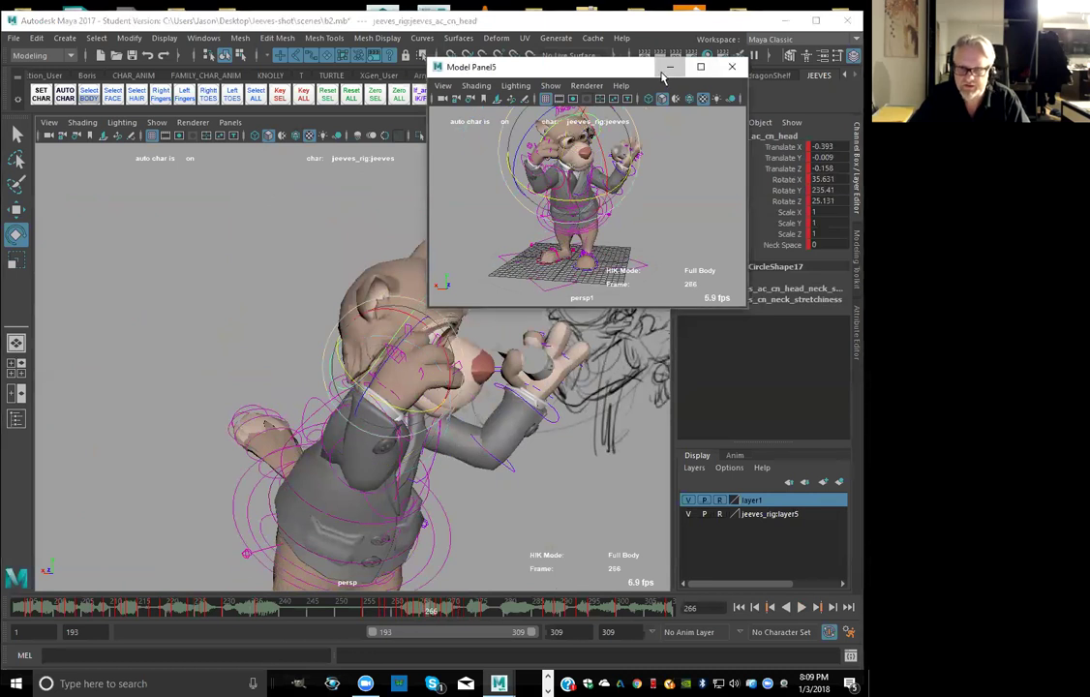
click(673, 68)
drag(470, 300, 441, 447)
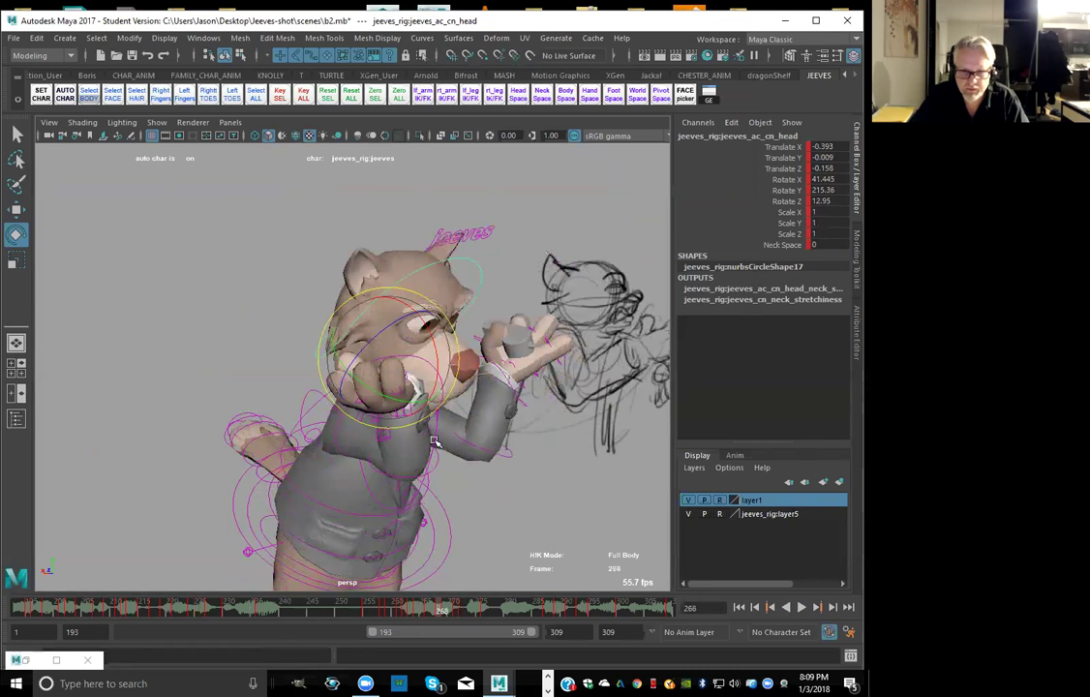
key(alt+v)
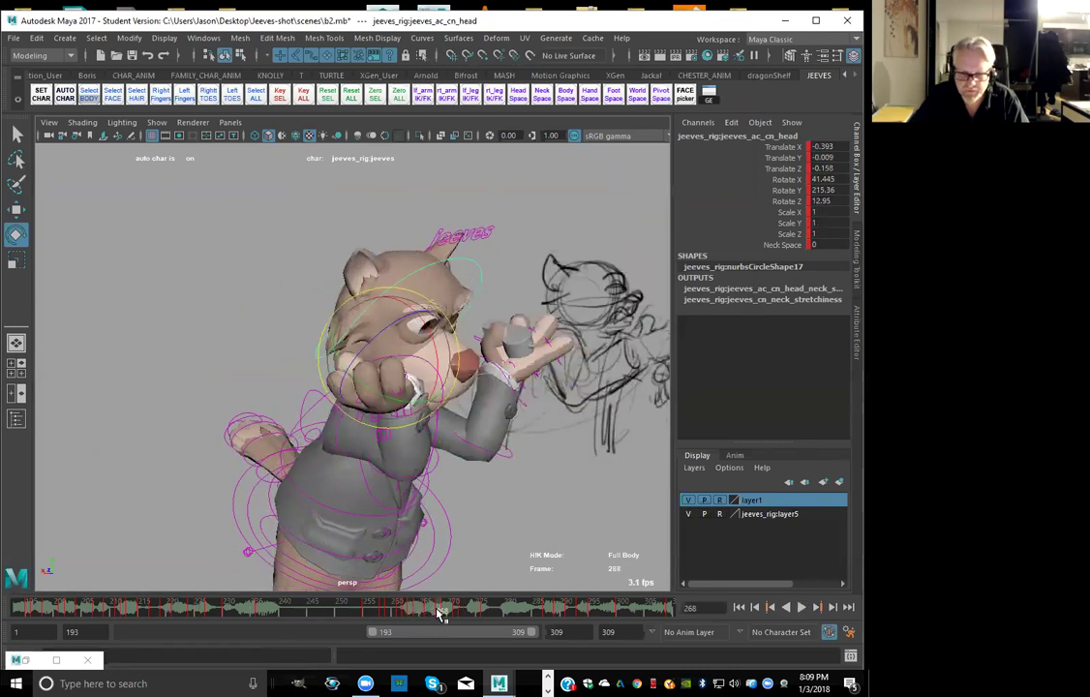
drag(400, 397, 390, 395)
key(period)
key(comma)
key(period)
Refine the head control's rotation on the neighbouring frames, comparing each pose with the ones before and after
drag(389, 423, 447, 380)
key(alt+comma)
key(alt+period)
key(alt+period)
drag(441, 360, 452, 386)
key(alt+comma)
key(comma)
key(period)
key(period)
key(period)
Rotate the head control around frames 271 to 273, key its rotation, and compare the adjacent keys
drag(510, 599, 473, 618)
drag(439, 336, 463, 403)
key(shift+e)
key(comma)
key(comma)
key(period)
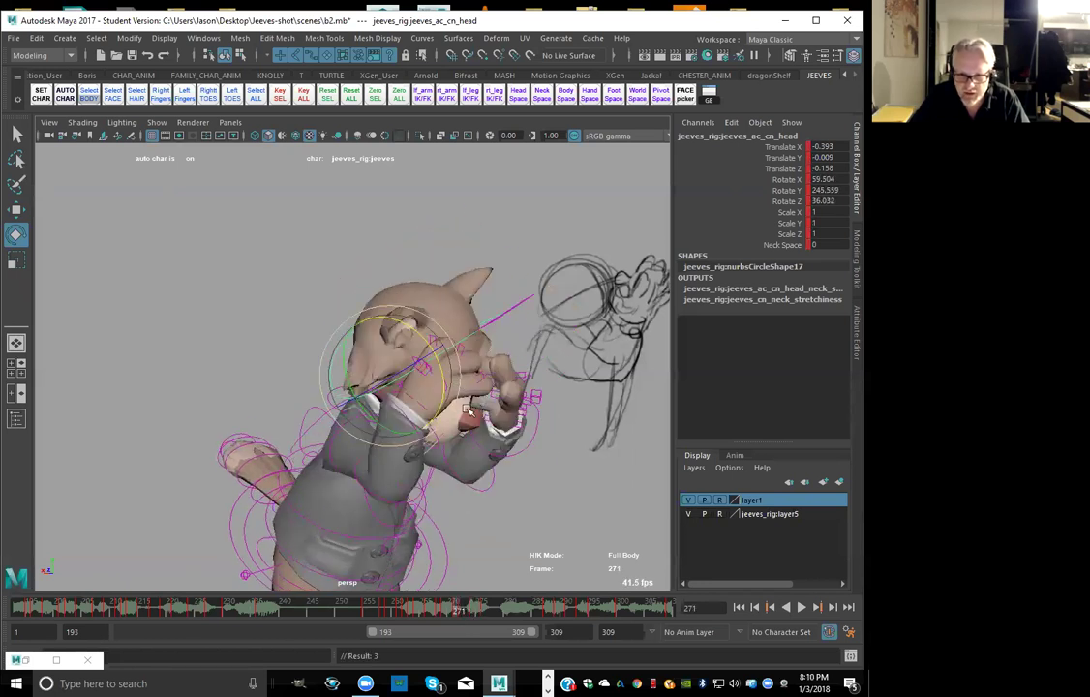
Step and scrub through the frames up to 274 to examine how the head motion flows with the hands
key(alt+period)
key(alt+period)
key(alt+period)
key(alt+period)
key(alt+period)
drag(514, 613, 412, 612)
key(alt+period)
key(alt+period)
key(alt+period)
key(alt+period)
key(alt+period)
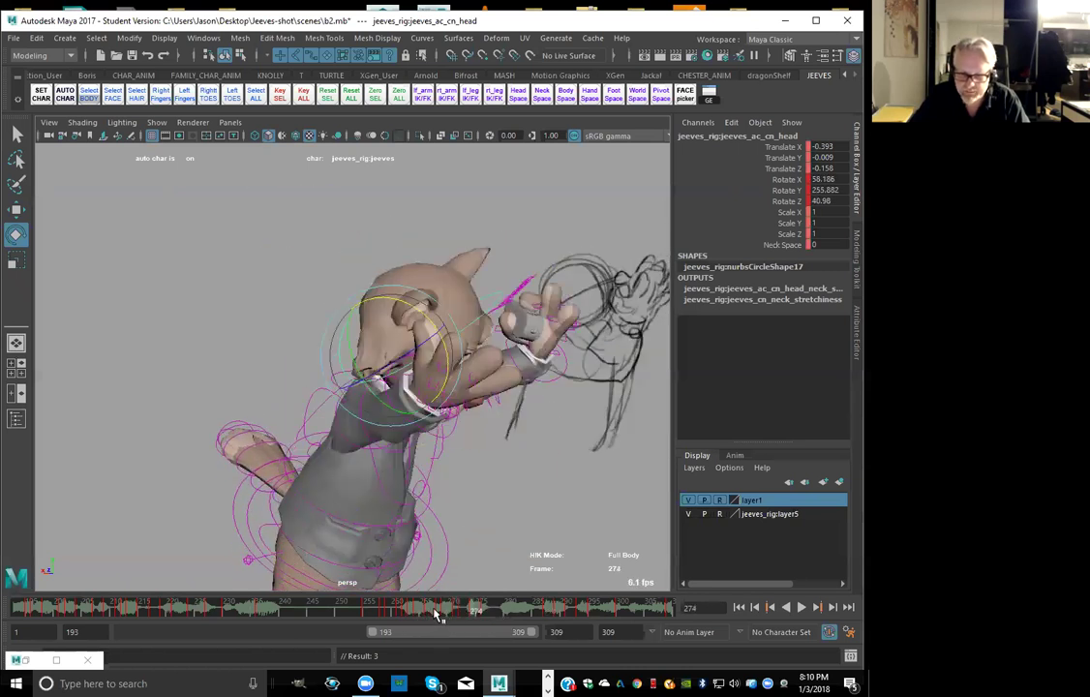
Select all of the character's controls, key them at frame 274, and compare the pose with the preceding frames
click(210, 162)
click(256, 97)
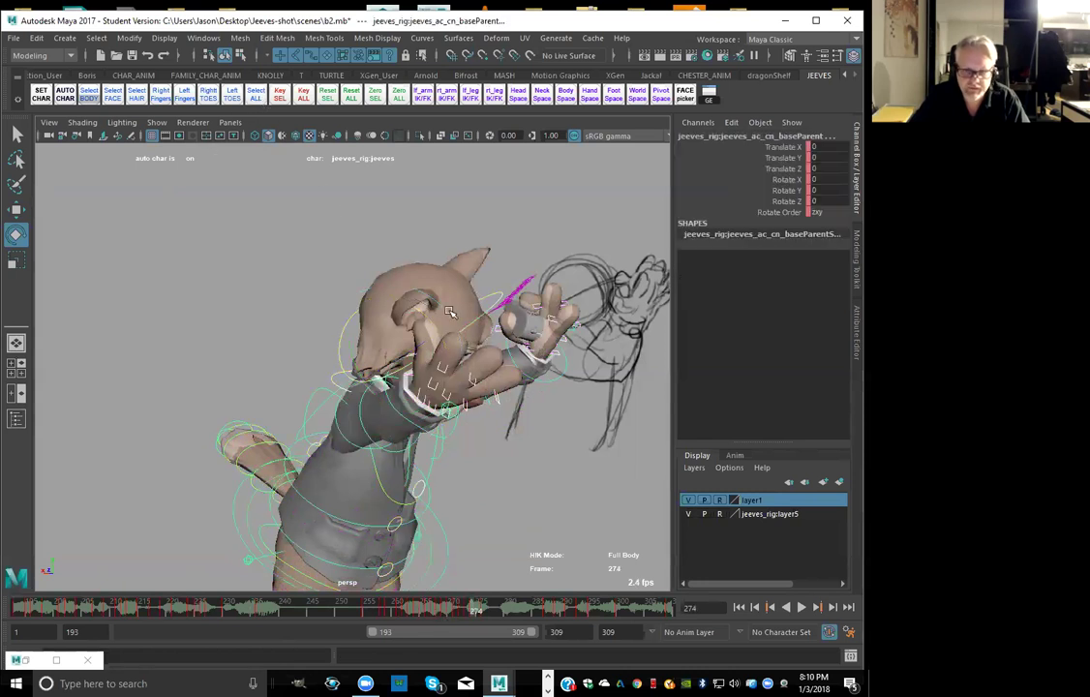
key(s)
key(alt+comma)
key(alt+comma)
key(alt+comma)
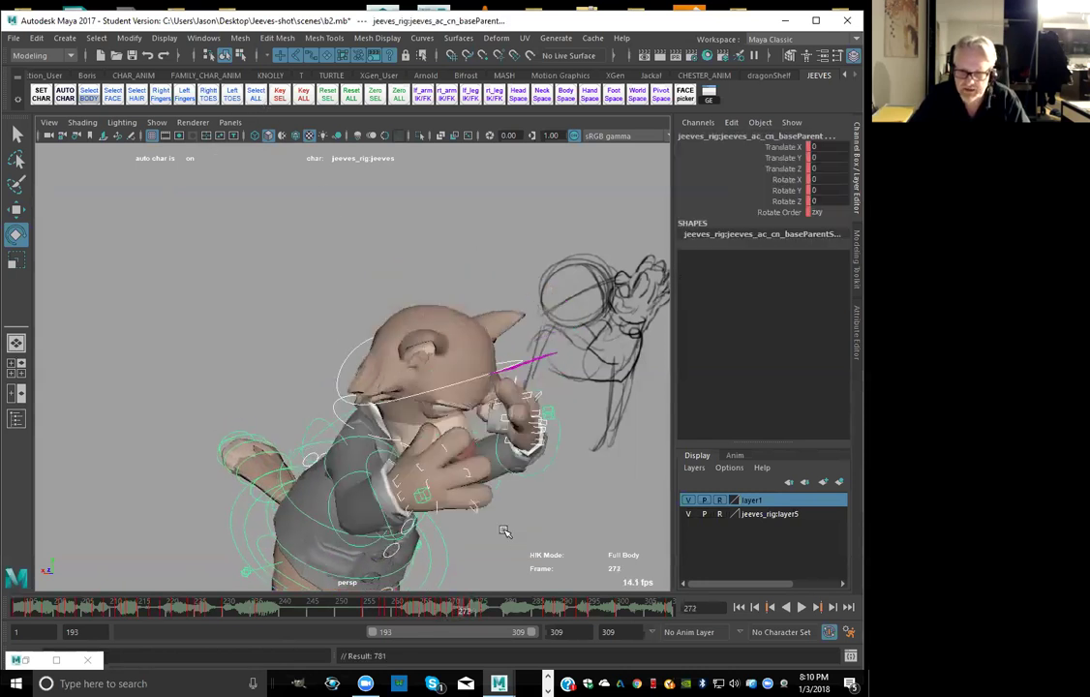
key(alt+period)
key(alt+period)
key(alt+period)
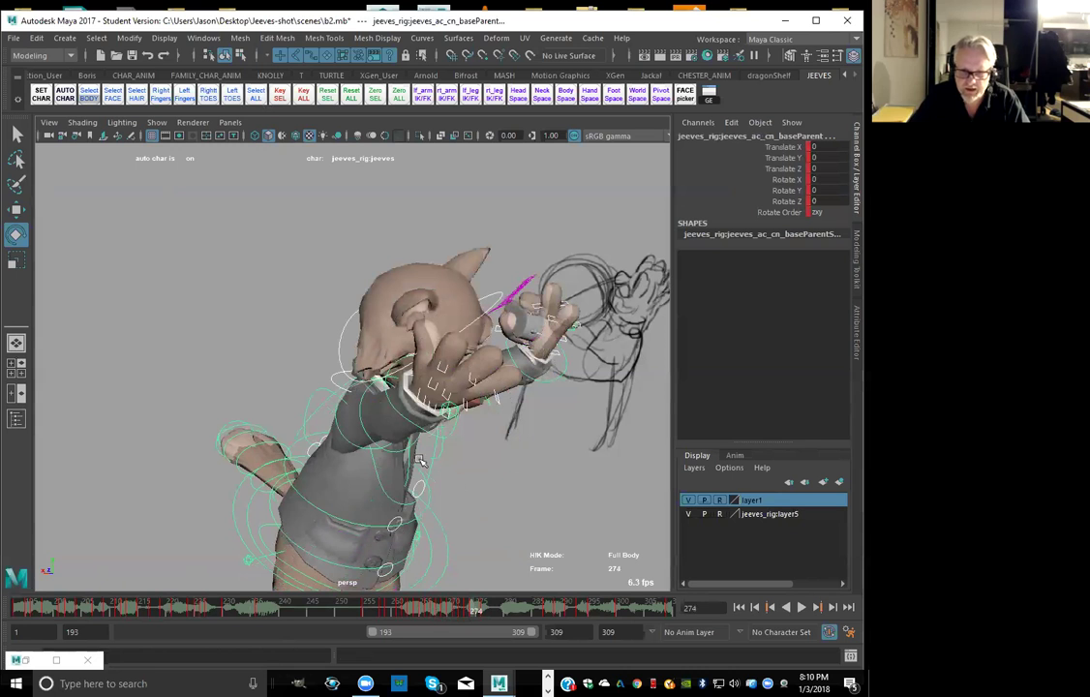
Lower the right arm at frame 274 by rotating the right shoulder FK control, then compare the preceding frames
click(454, 483)
click(359, 448)
drag(360, 446, 394, 439)
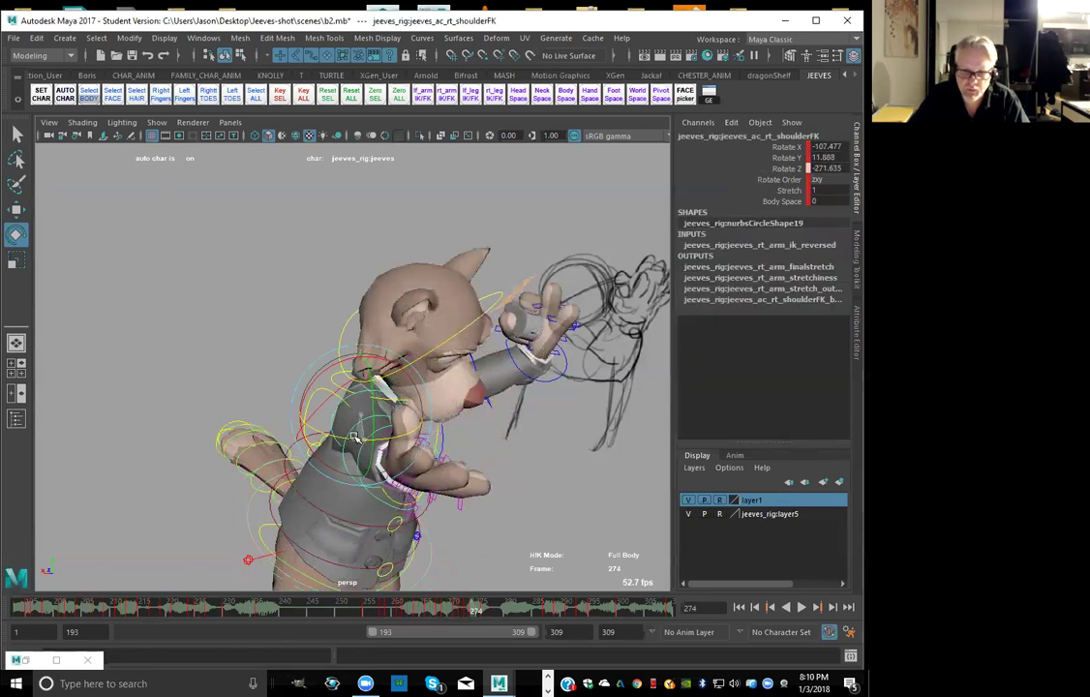
key(alt+comma)
key(alt+comma)
key(alt+period)
key(alt+comma)
key(alt+comma)
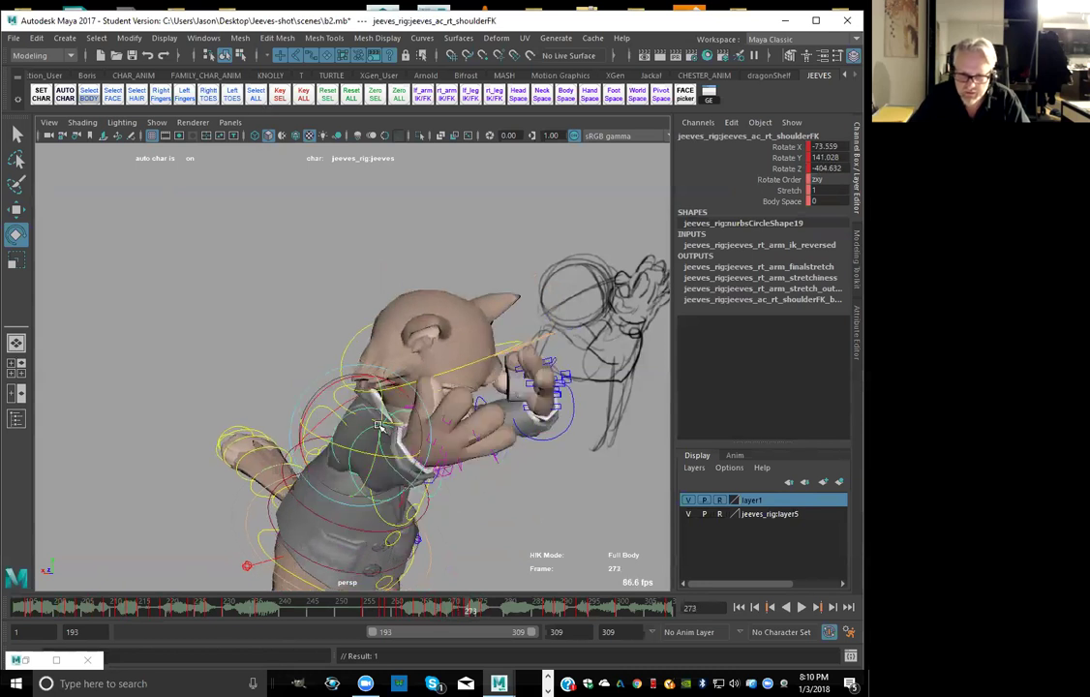
Lower the right arm at frame 273 with the right shoulder FK control so it leads into the next pose
key(alt+period)
key(alt+period)
key(alt+period)
drag(378, 423, 378, 438)
key(alt+comma)
key(alt+period)
Rotate the right hand FK control at frame 274 to about -58.89, 19.93, -4.03 and play the result
click(413, 519)
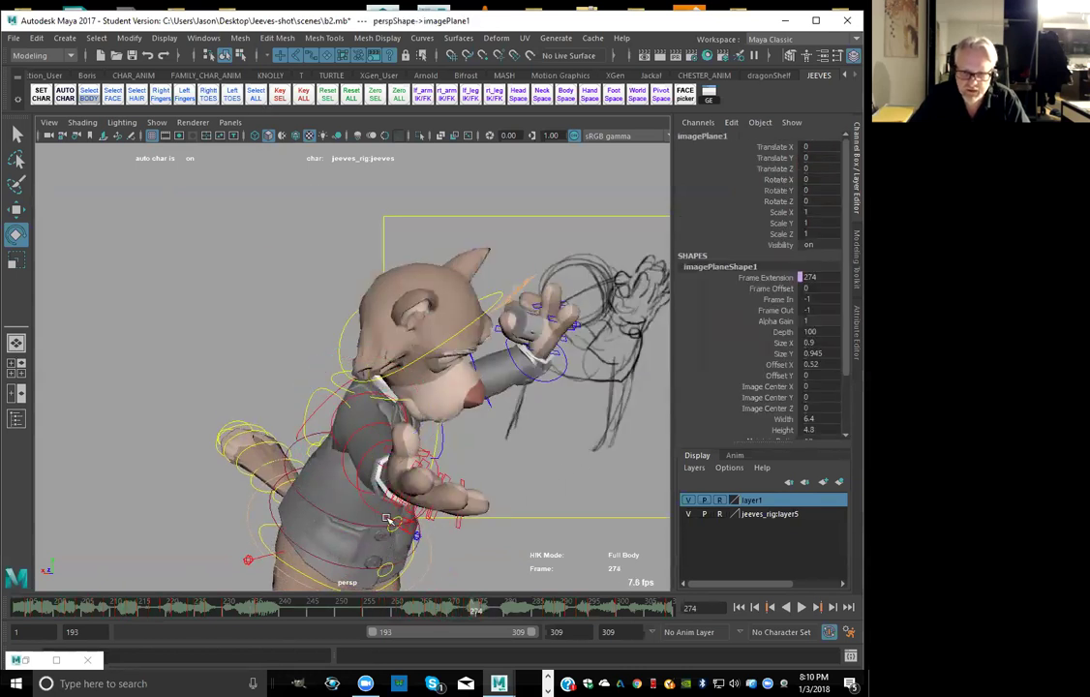
click(434, 468)
drag(438, 467, 430, 487)
key(alt+v)
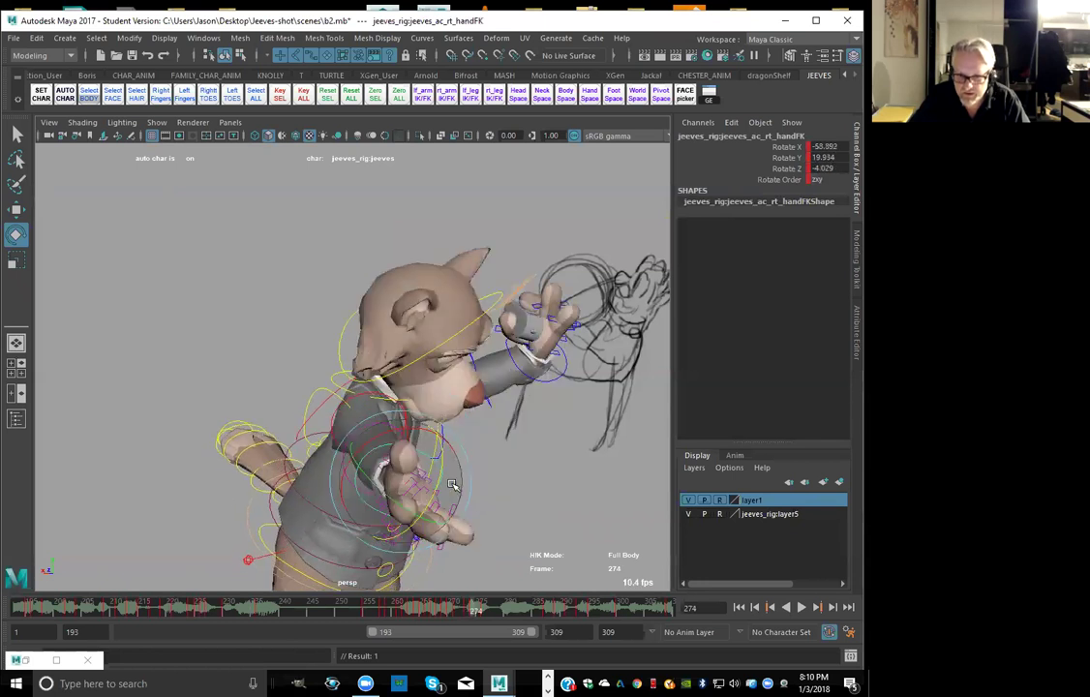
key(Escape)
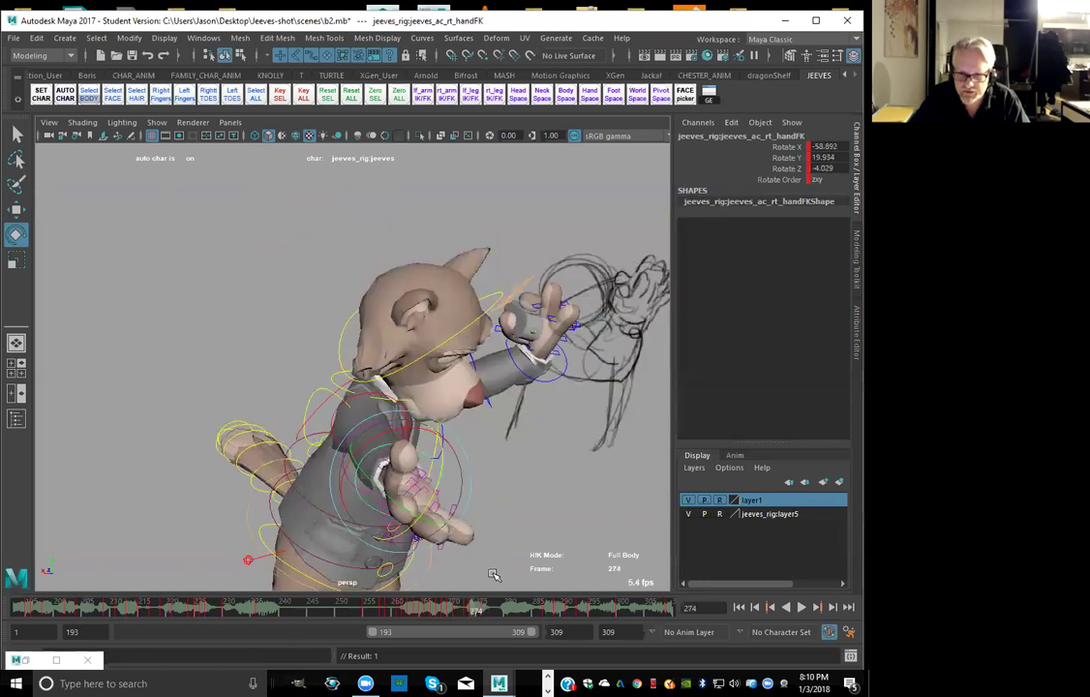
Key the right hand FK control at frame 275 and compare it with the frames on either side
click(478, 607)
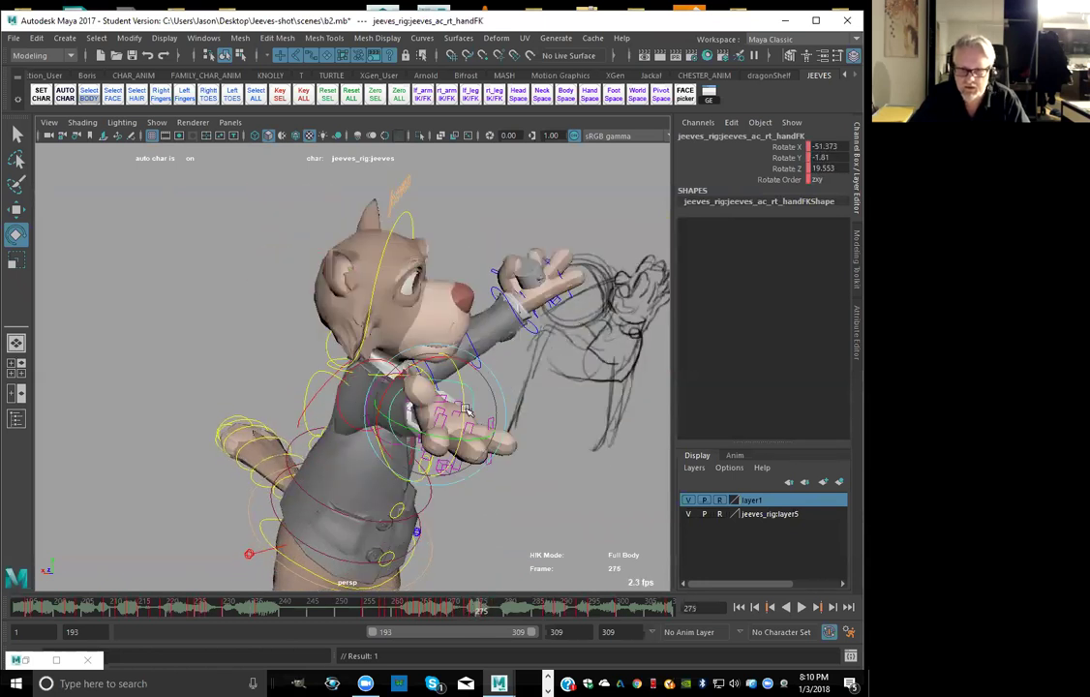
key(s)
key(alt+comma)
key(alt+comma)
key(alt+period)
key(alt+period)
key(alt+period)
key(alt+comma)
key(alt+period)
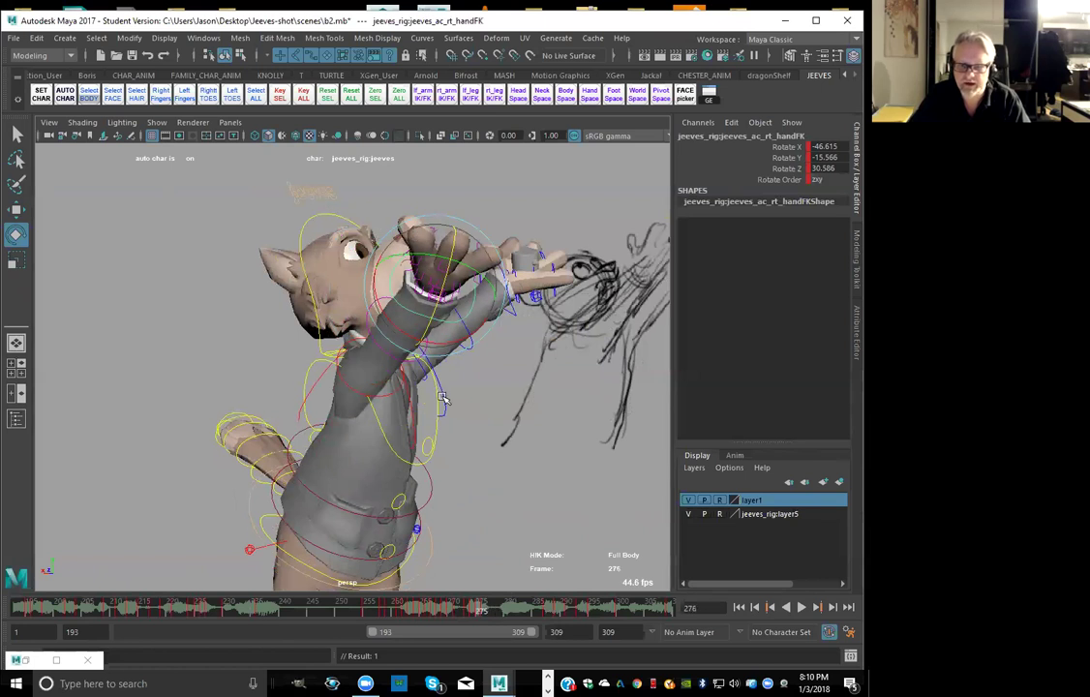
Step back and forth through the frames up to 276 to examine the arc of the right arm and hand
key(alt+comma)
key(alt+comma)
key(alt+period)
key(alt+period)
key(alt+comma)
key(alt+comma)
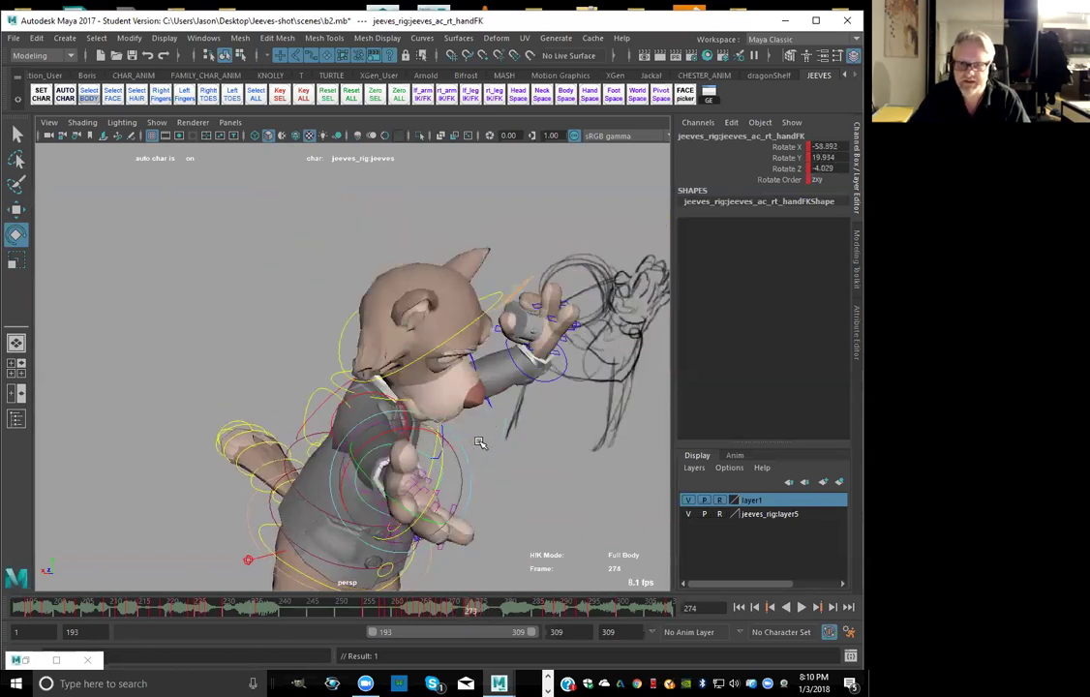
key(alt+comma)
key(alt+comma)
key(alt+comma)
key(alt+period)
key(alt+period)
key(alt+period)
key(alt+period)
key(alt+comma)
key(alt+comma)
key(alt+comma)
key(alt+comma)
key(alt+comma)
key(alt+comma)
key(alt+comma)
key(alt+comma)
key(alt+comma)
key(alt+period)
key(alt+period)
key(alt+period)
key(alt+period)
key(alt+period)
key(alt+period)
key(alt+period)
key(alt+period)
key(alt+period)
key(alt+period)
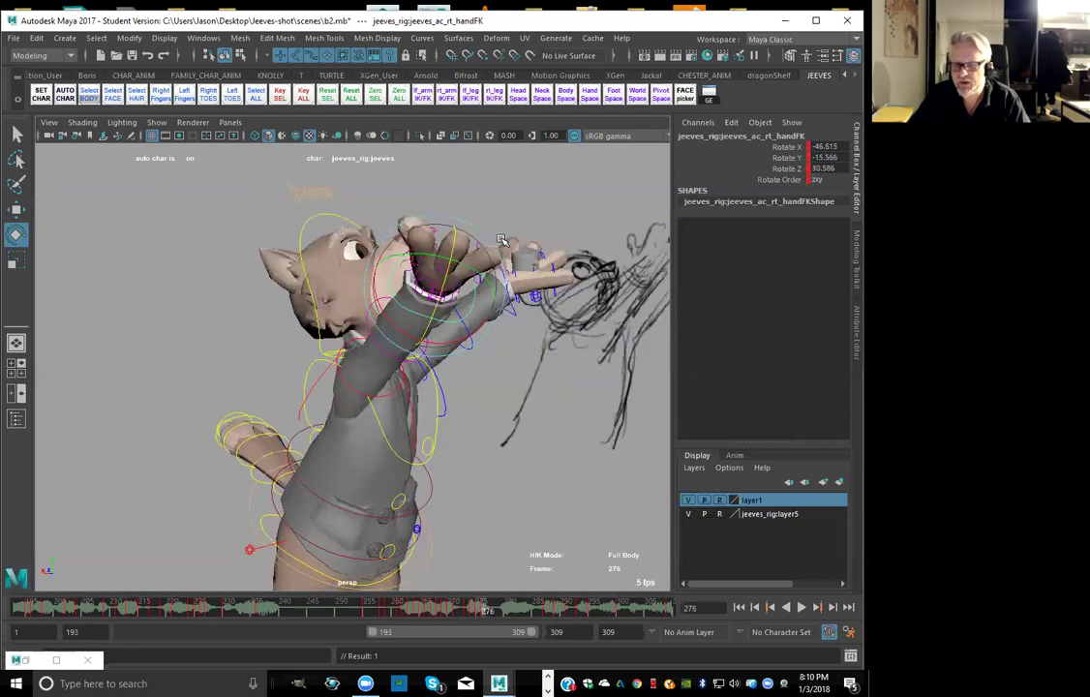
key(alt+comma)
key(alt+comma)
key(alt+comma)
key(alt+comma)
key(alt+comma)
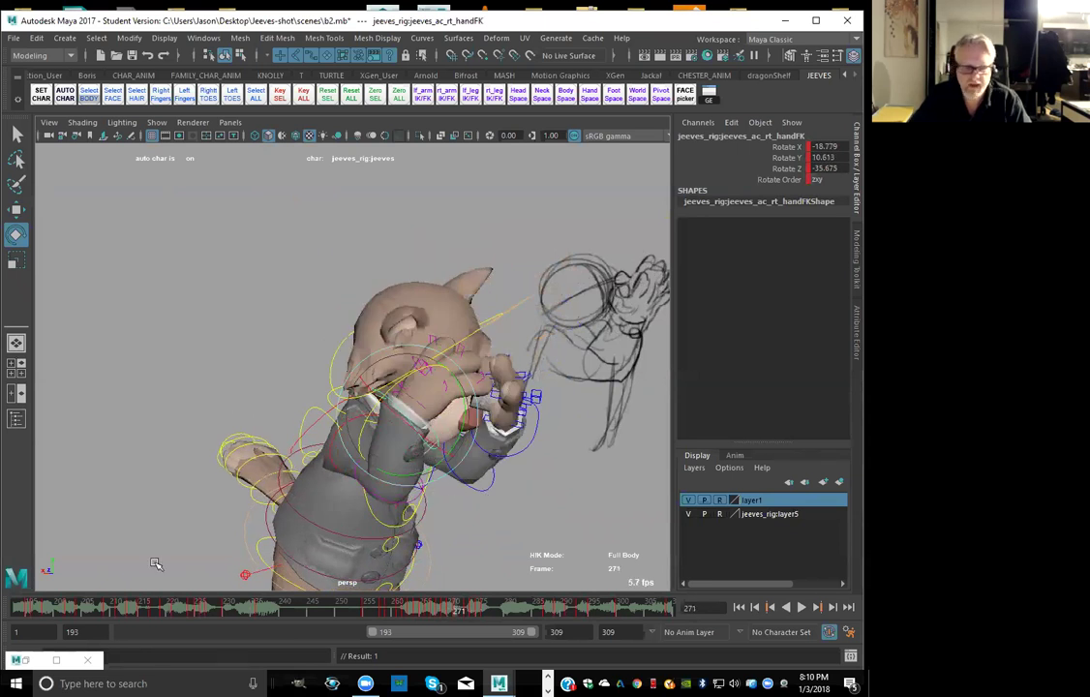
Use the second view to select the left shoulder FK control, then hide that view and go to frame 274
click(26, 660)
alt+drag(606, 219, 613, 204)
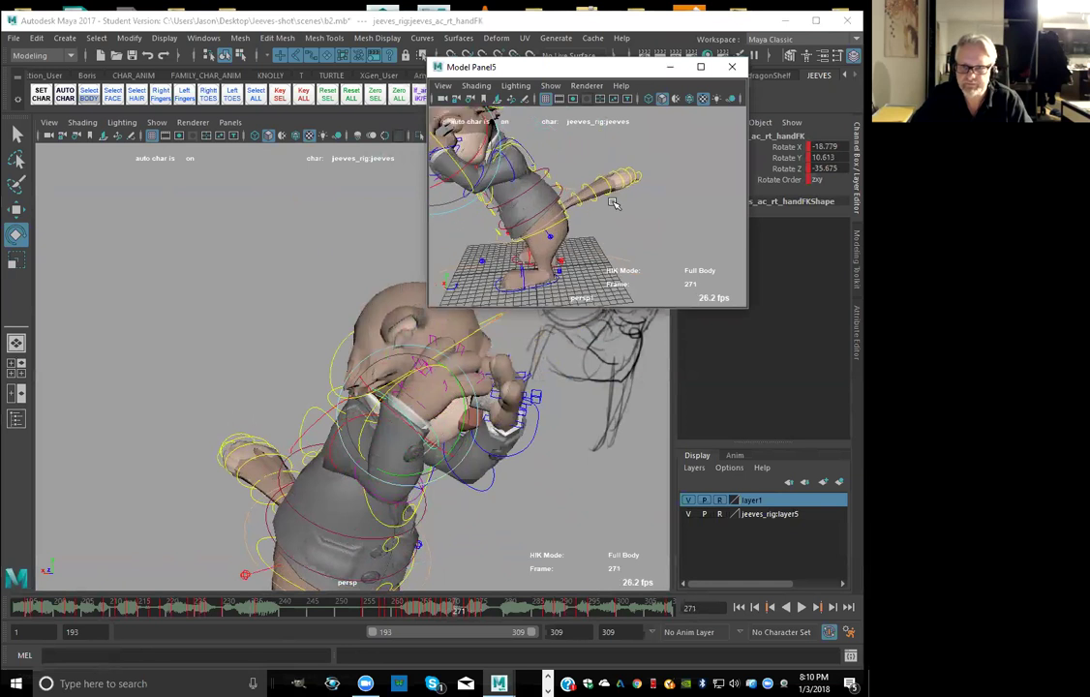
click(515, 174)
click(670, 67)
key(comma)
key(period)
key(period)
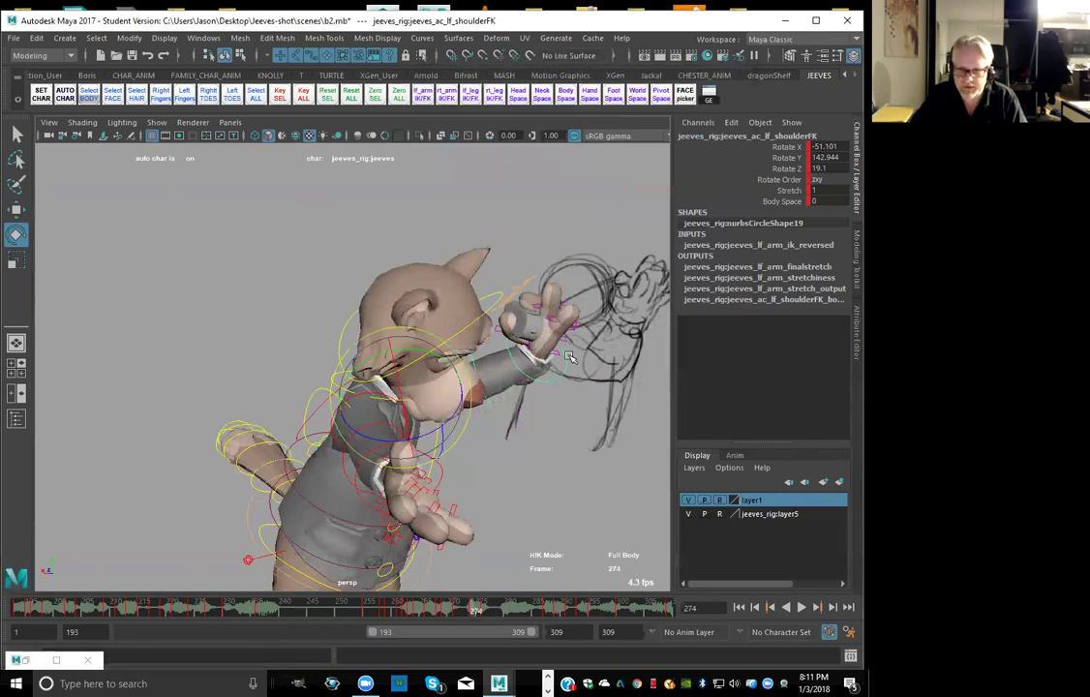
Lower the left arm at frame 274 by rotating its shoulder FK control to about -52.74, 181.24, -18.78, and key the rotation
drag(436, 357, 438, 435)
key(shift+e)
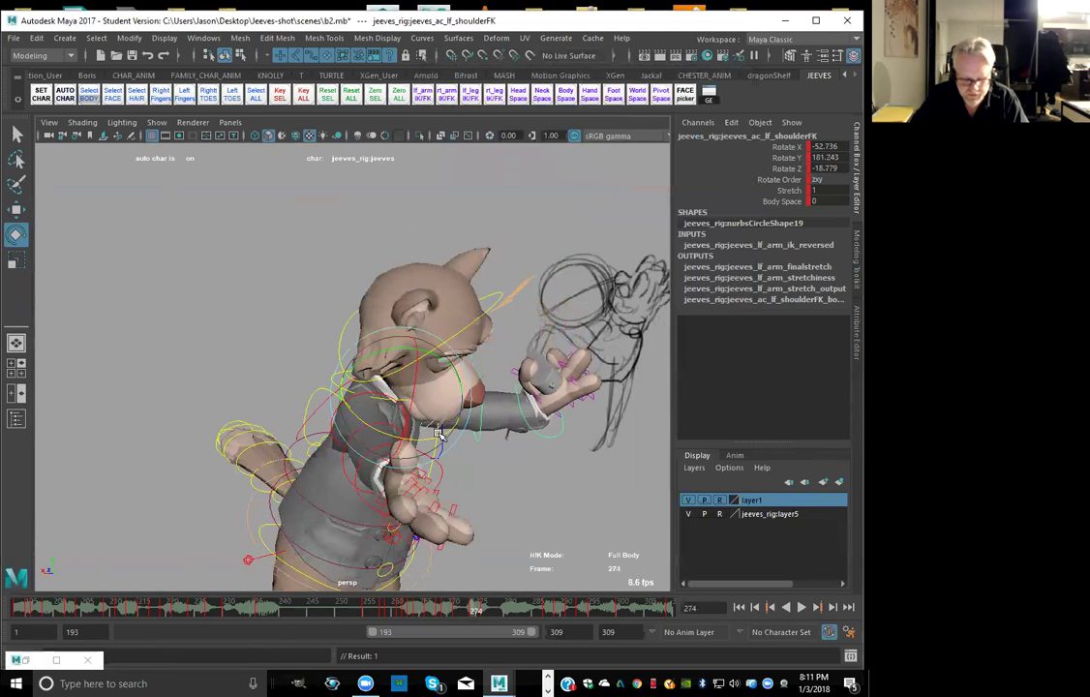
key(comma)
key(comma)
key(period)
key(period)
key(period)
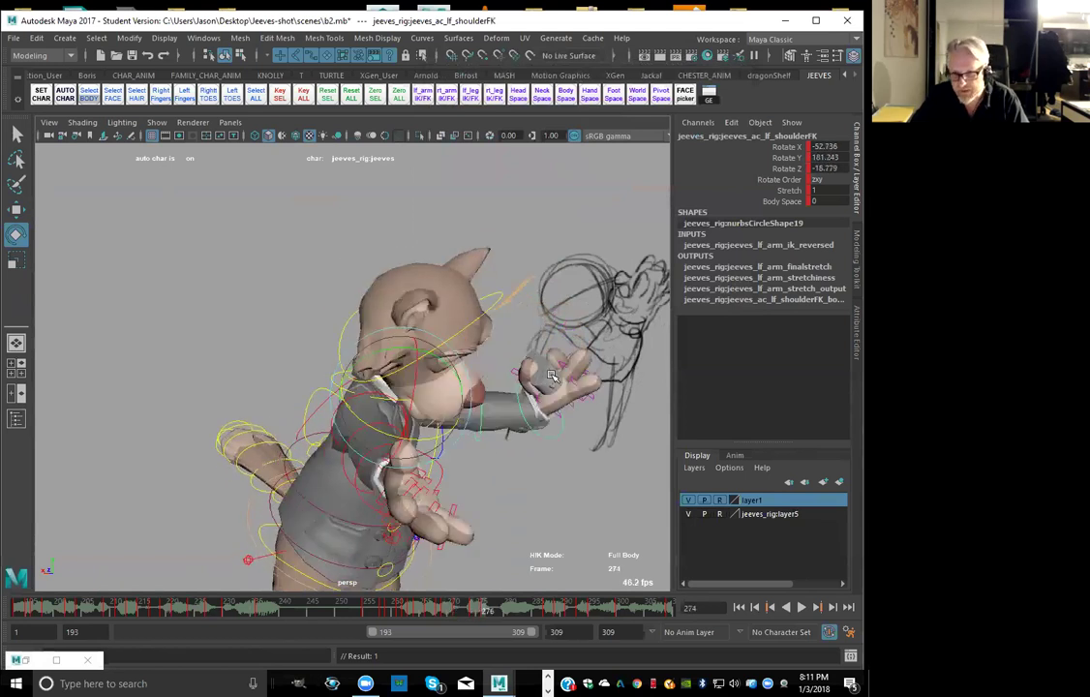
key(comma)
key(comma)
click(459, 618)
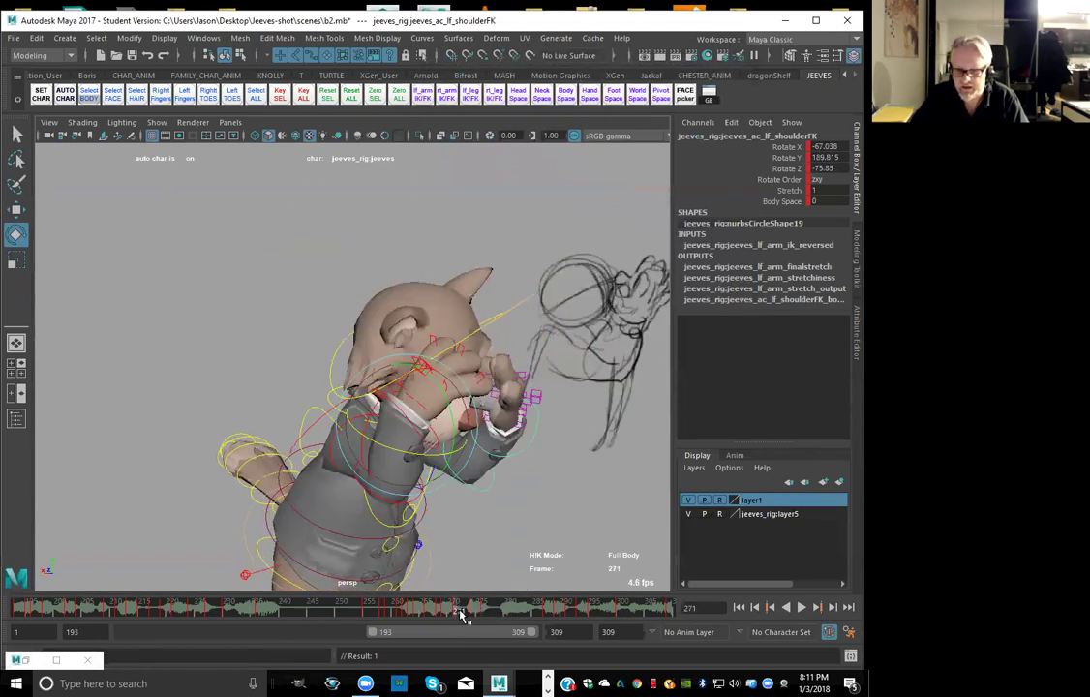
Rotate the left shoulder FK control around frame 272 and compare the arm's pose with the neighbouring frames
drag(463, 614, 466, 615)
drag(463, 407, 483, 418)
key(comma)
key(comma)
key(period)
key(period)
key(period)
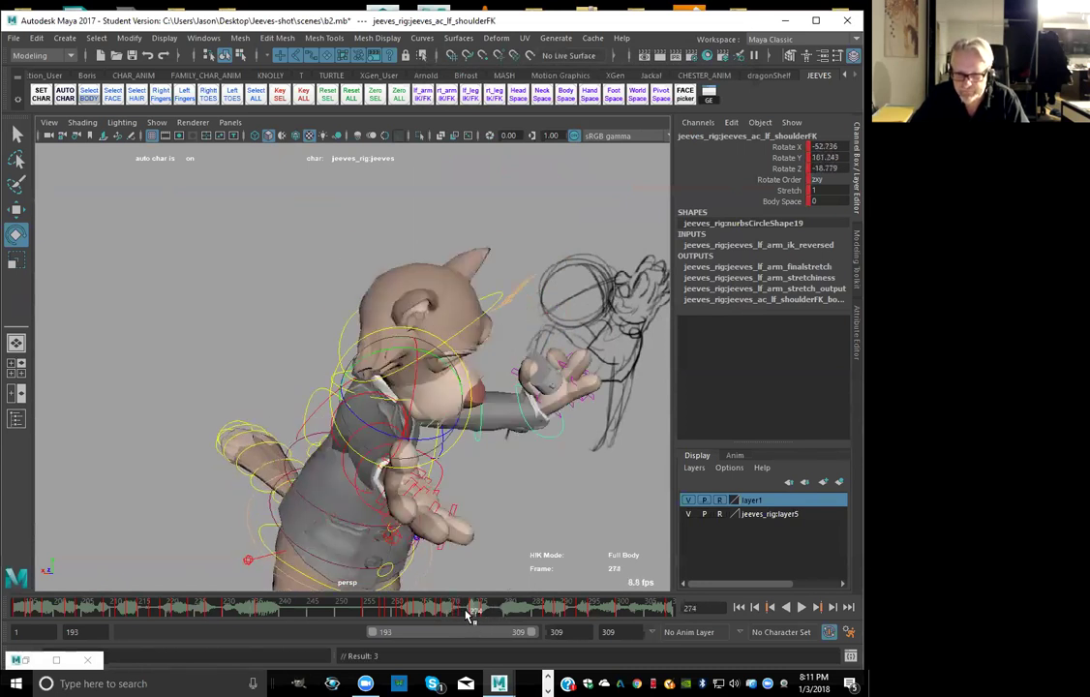
key(alt+comma)
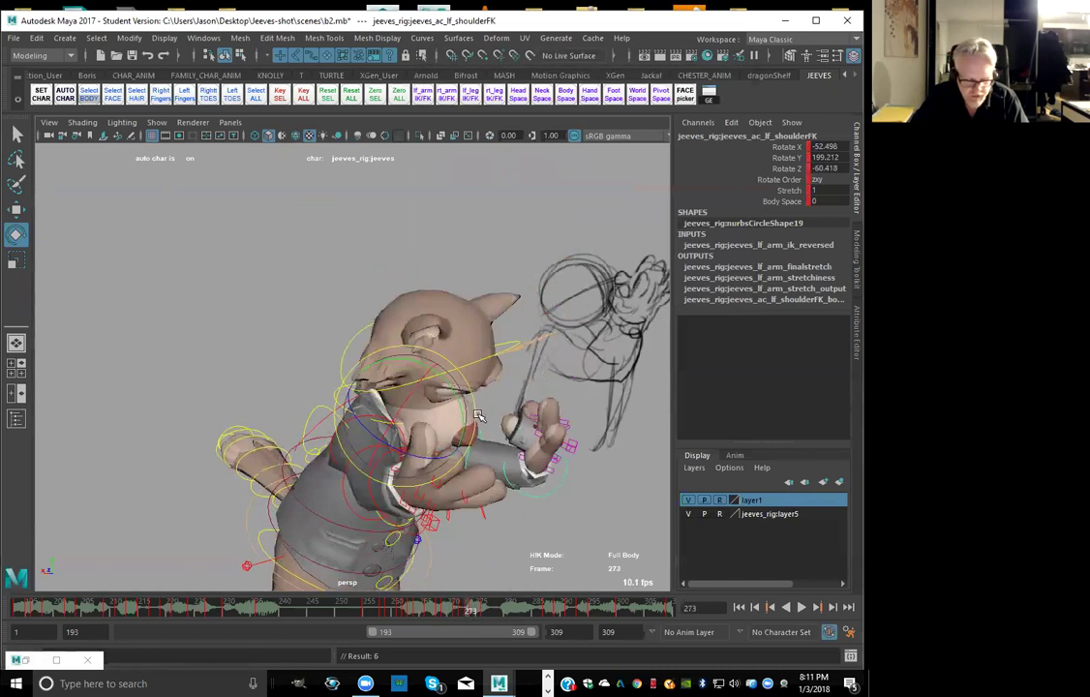
Rotate the left hand FK control at frame 273 to about -75.37, -0.52, -19.52 and key it
key(alt+comma)
key(alt+comma)
key(alt+comma)
key(alt+period)
key(alt+period)
key(alt+period)
key(alt+period)
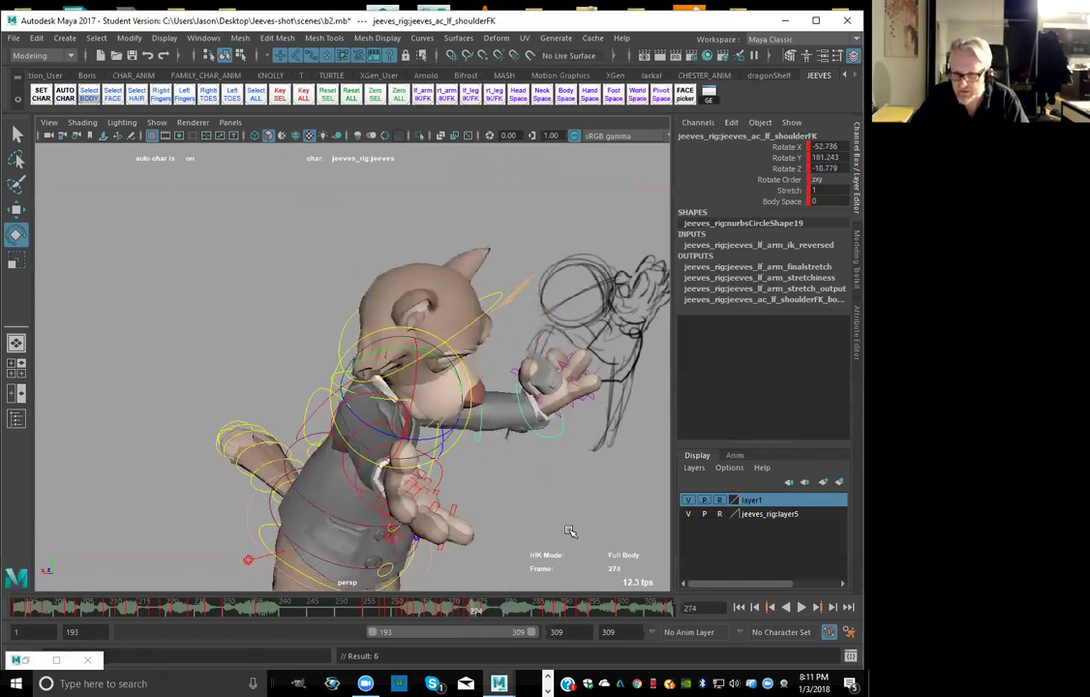
click(550, 471)
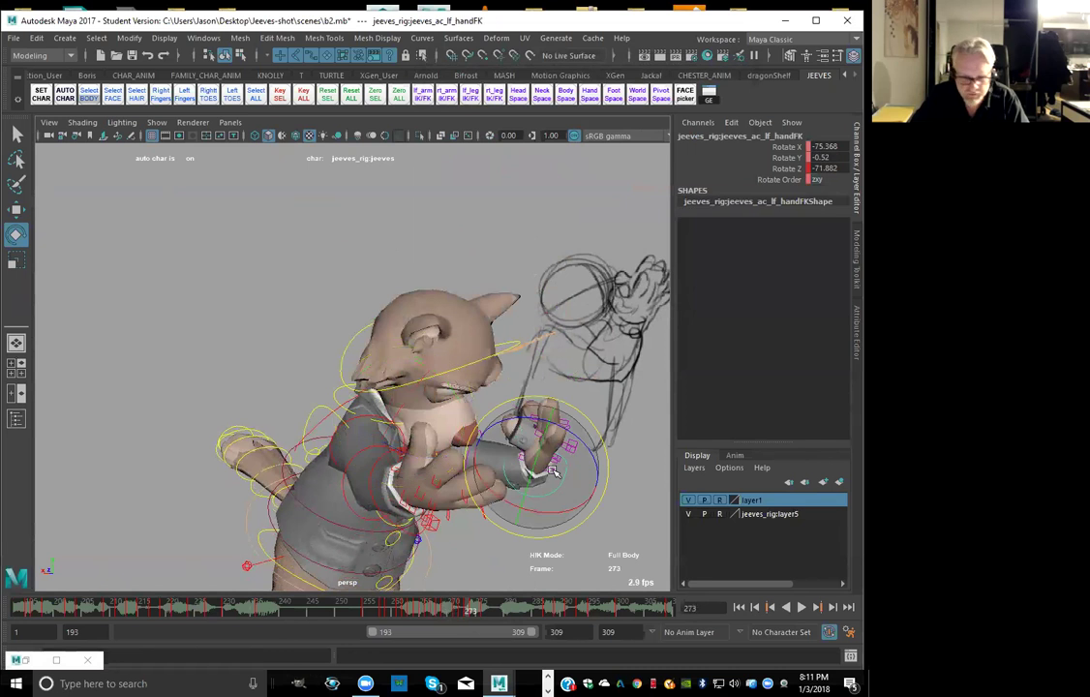
drag(552, 472, 601, 481)
key(s)
Compare the left hand across the neighbouring frames, then rotate its FK control downward at frame 274 and key it
key(alt+comma)
key(alt+comma)
key(alt+period)
key(alt+period)
key(alt+period)
drag(584, 427, 628, 434)
key(s)
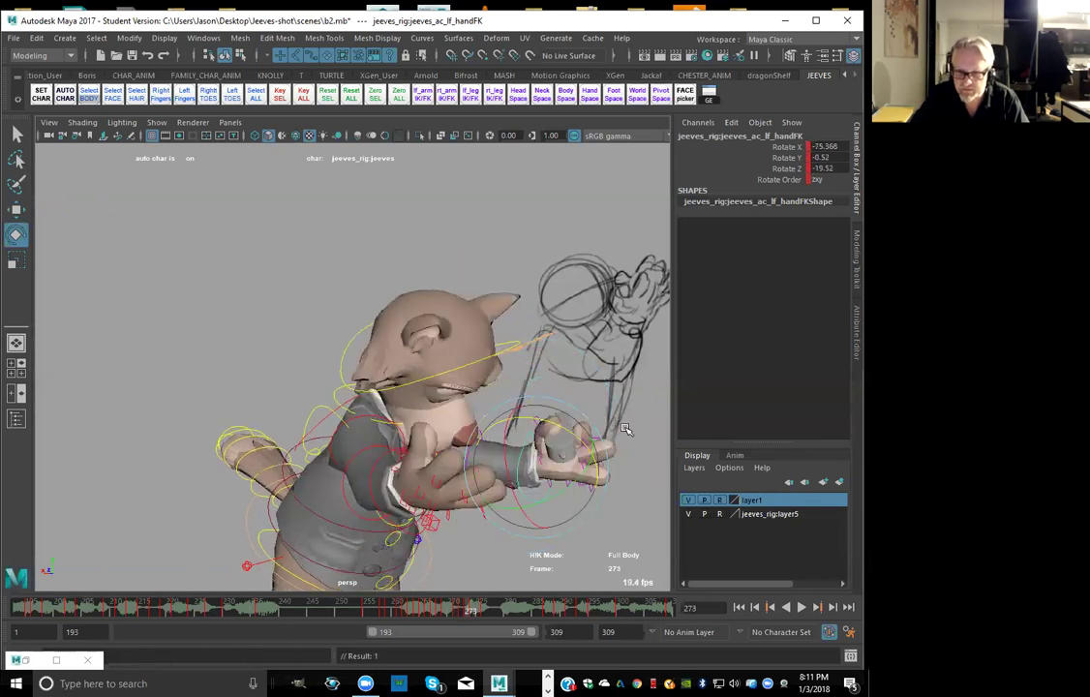
Adjust the left hand FK rotation slightly at frame 275 and compare it with the pose at frame 276
key(period)
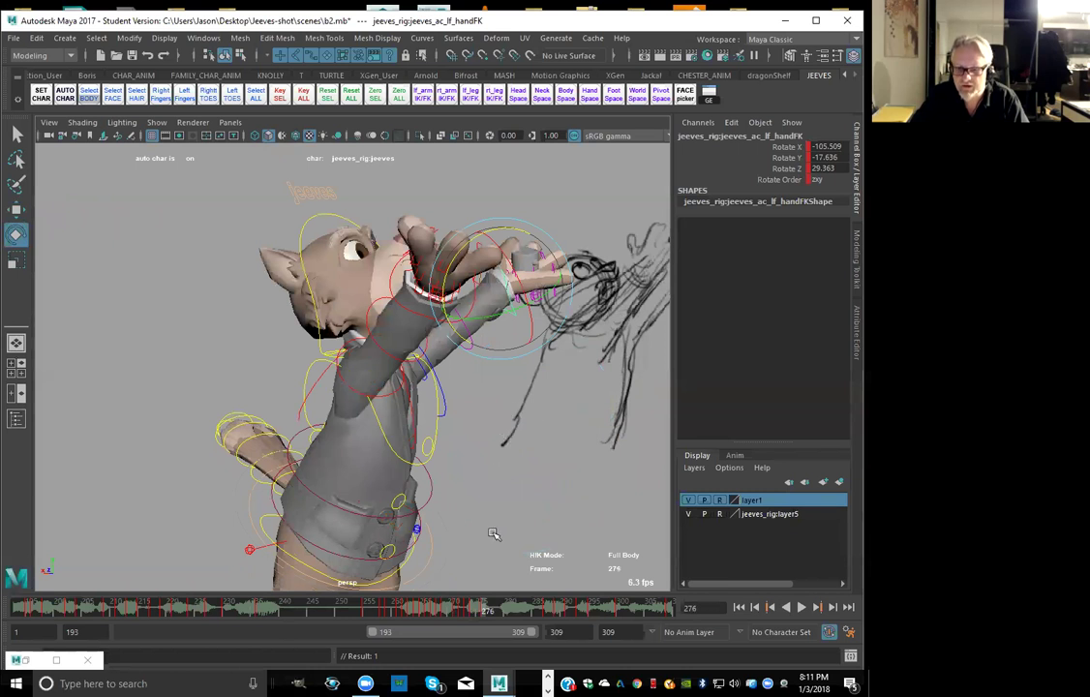
key(comma)
key(period)
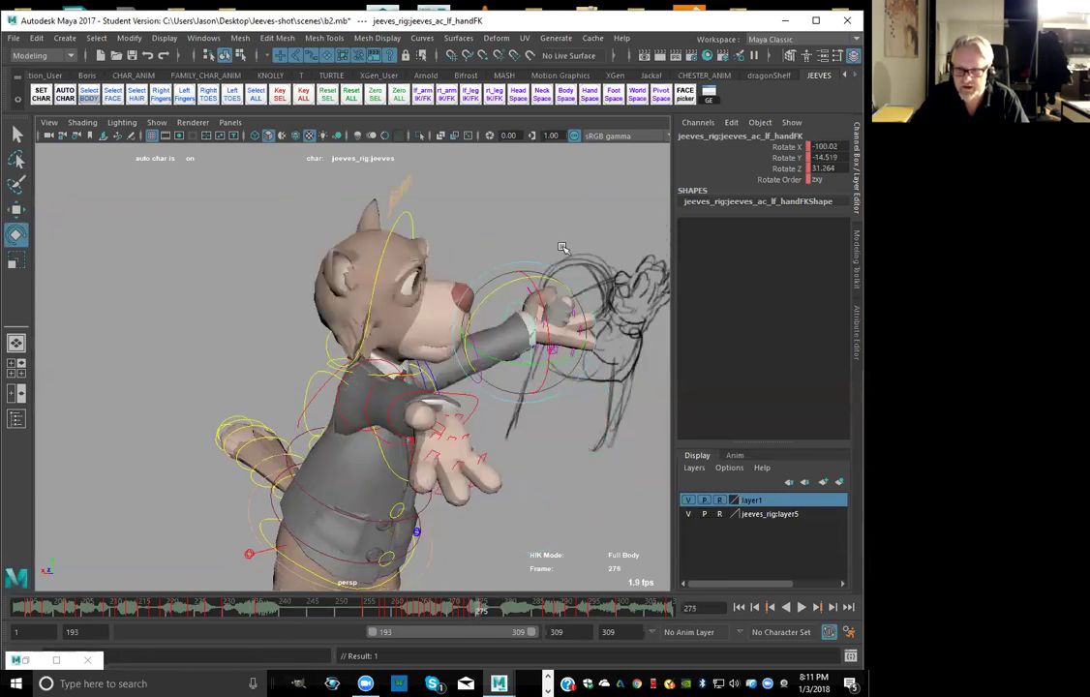
drag(550, 279, 569, 288)
key(period)
key(period)
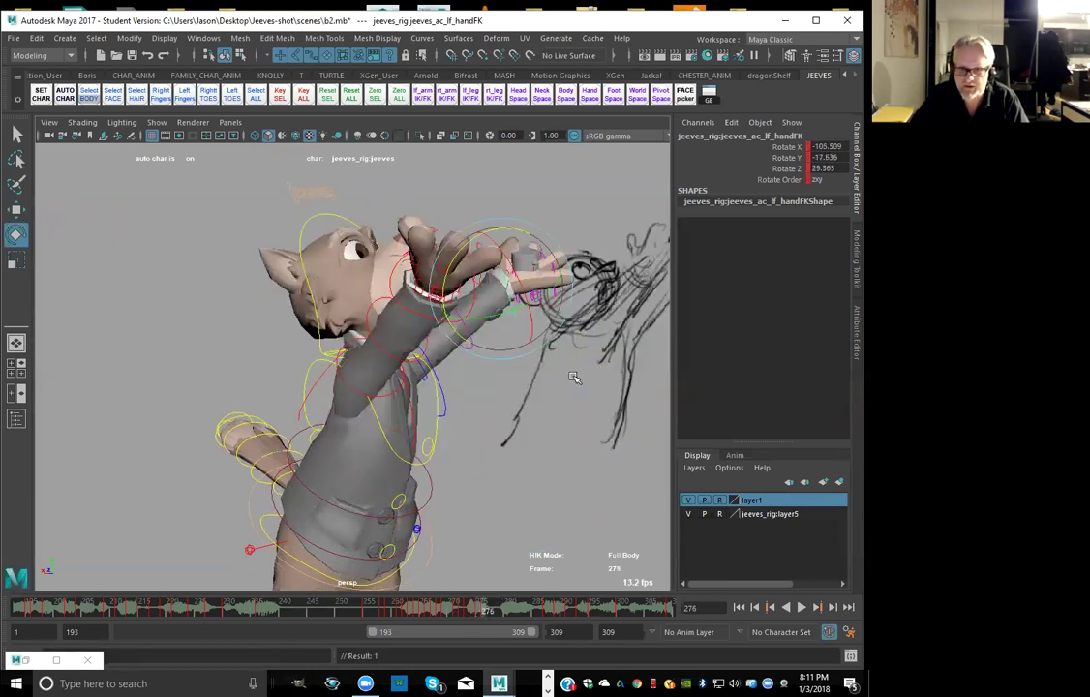
Scrub and play back frames 276 to 287 to review how the raised-arm pose moves into the following pose
mouse_move(504, 608)
mouse_down()
mouse_move(480, 602)
mouse_move(431, 621)
mouse_move(397, 613)
mouse_move(510, 622)
mouse_move(450, 621)
mouse_move(502, 620)
mouse_move(508, 608)
mouse_up()
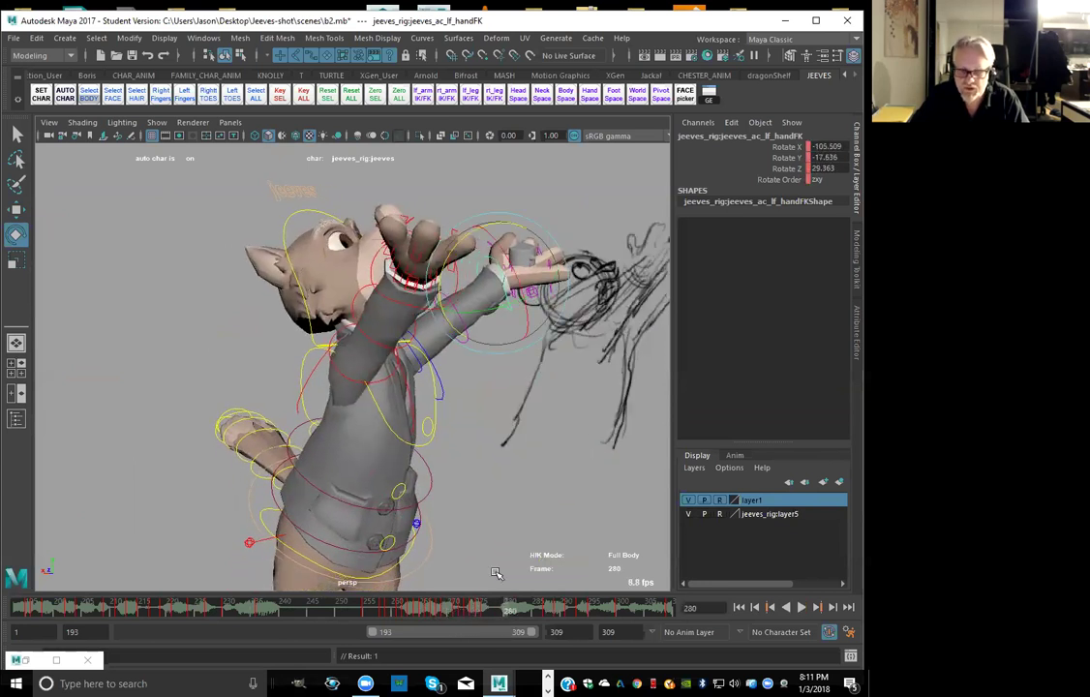
key(comma)
key(period)
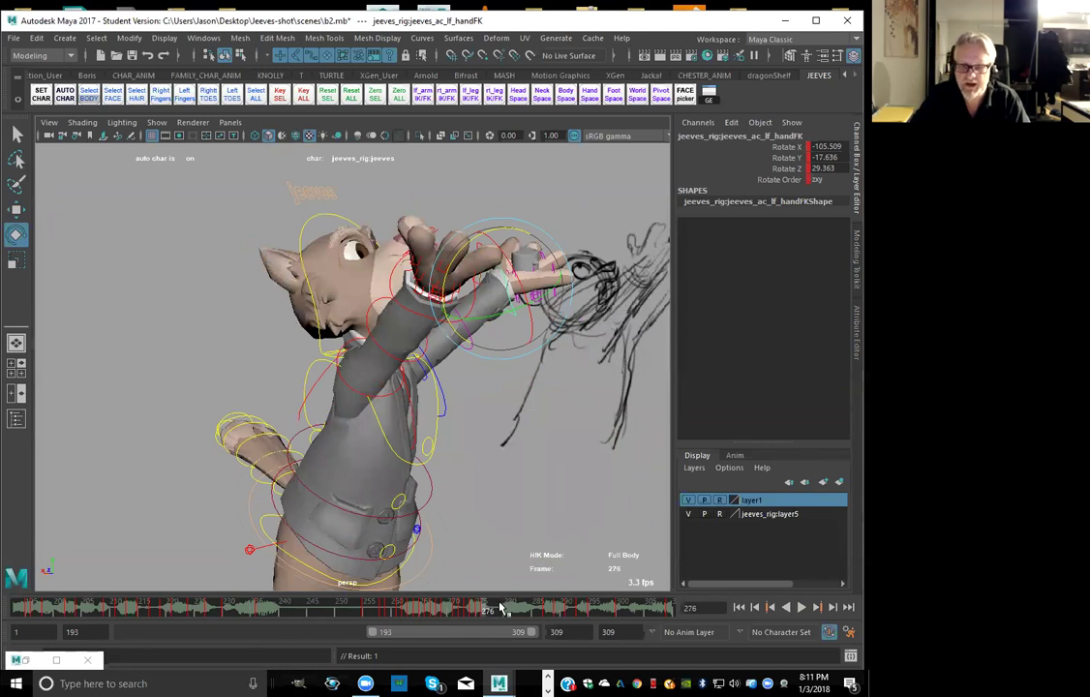
key(alt+v)
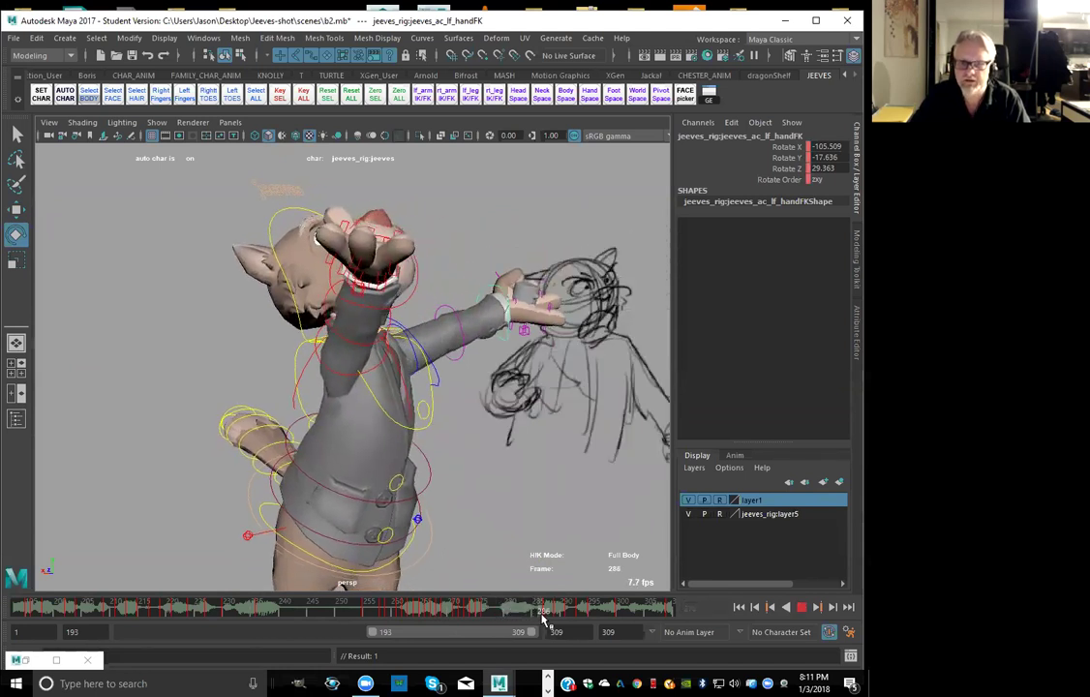
key(alt+v)
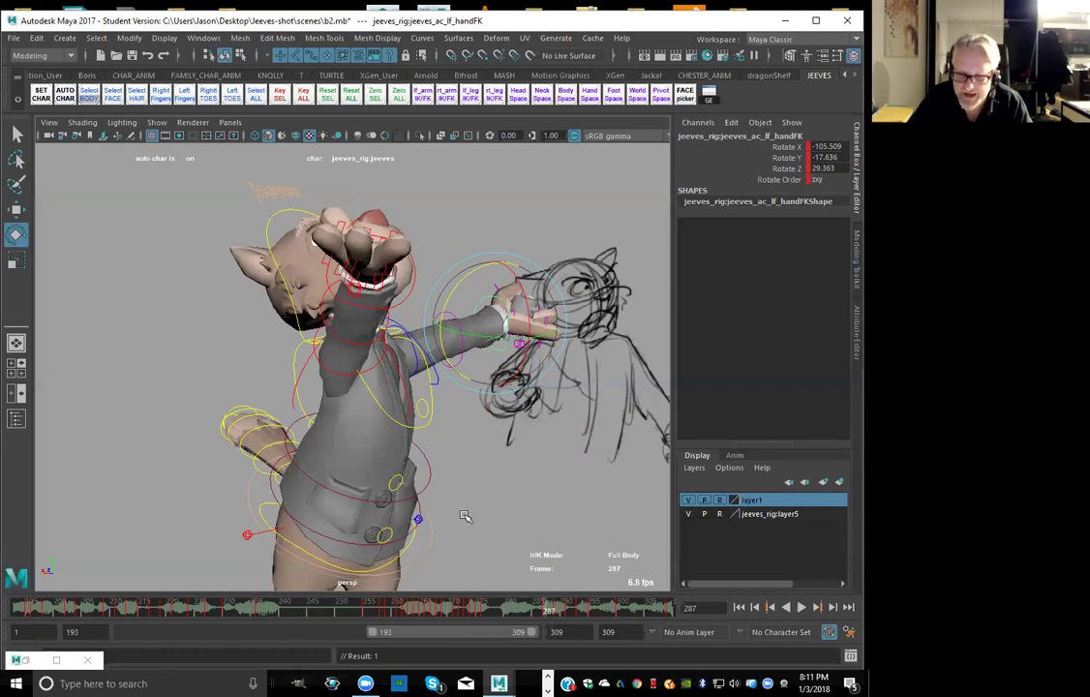
Select all of the character's controls at frame 276, copy that pose to frame 285 as a key, and compare the frames
click(488, 607)
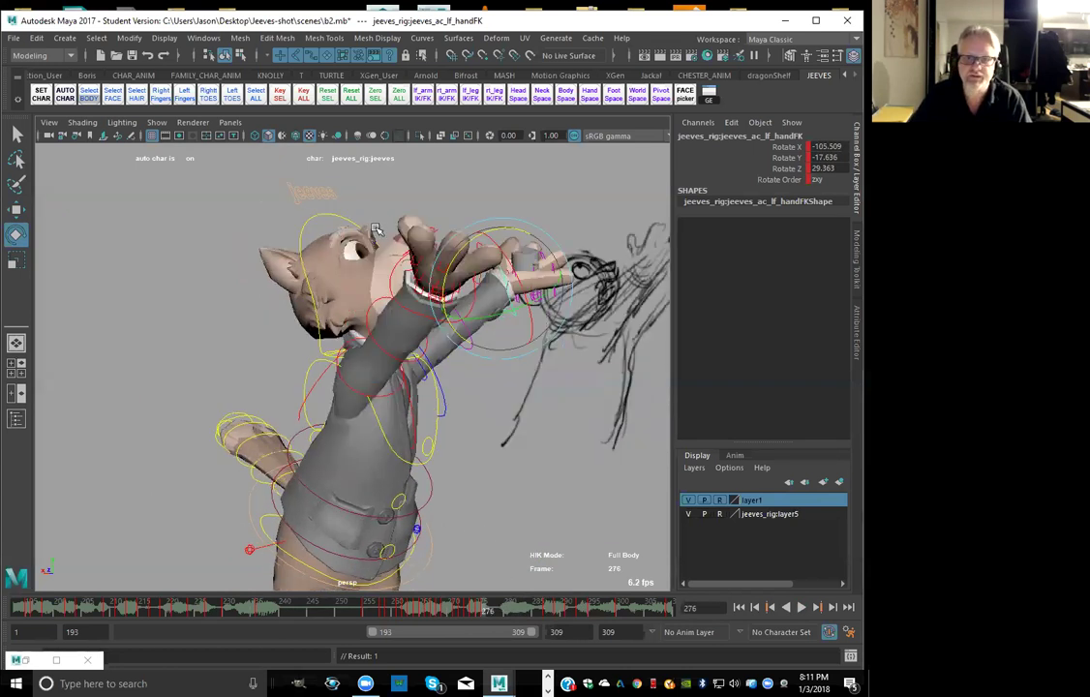
click(165, 218)
click(309, 191)
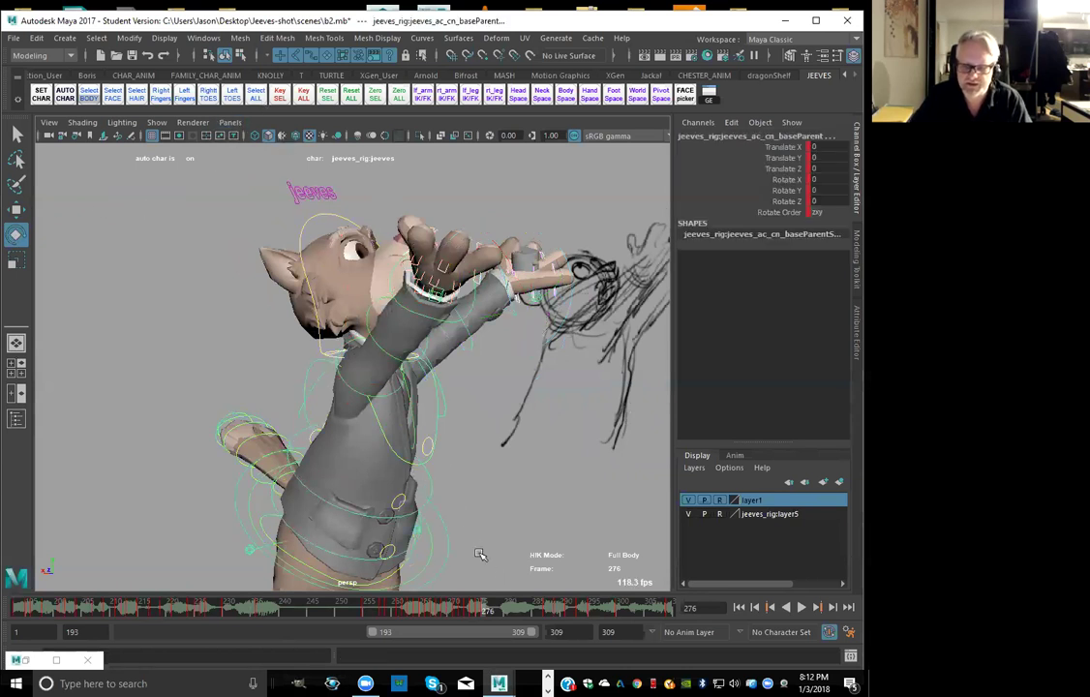
click(537, 610)
key(s)
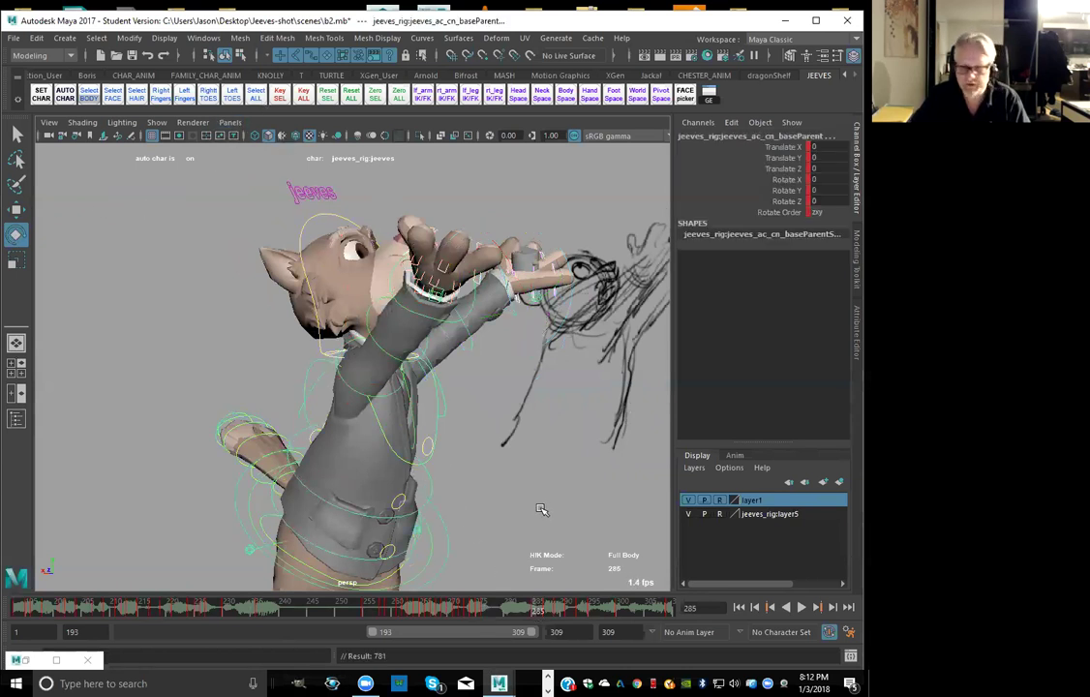
key(comma)
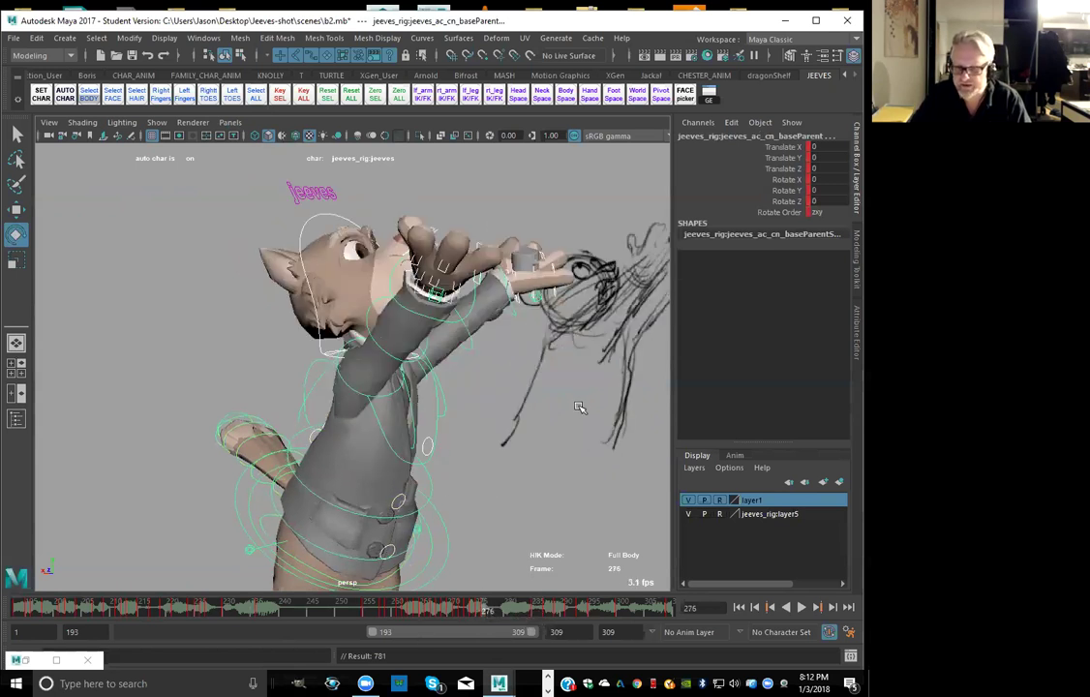
click(531, 608)
key(.)
drag(574, 495, 520, 509)
key(.)
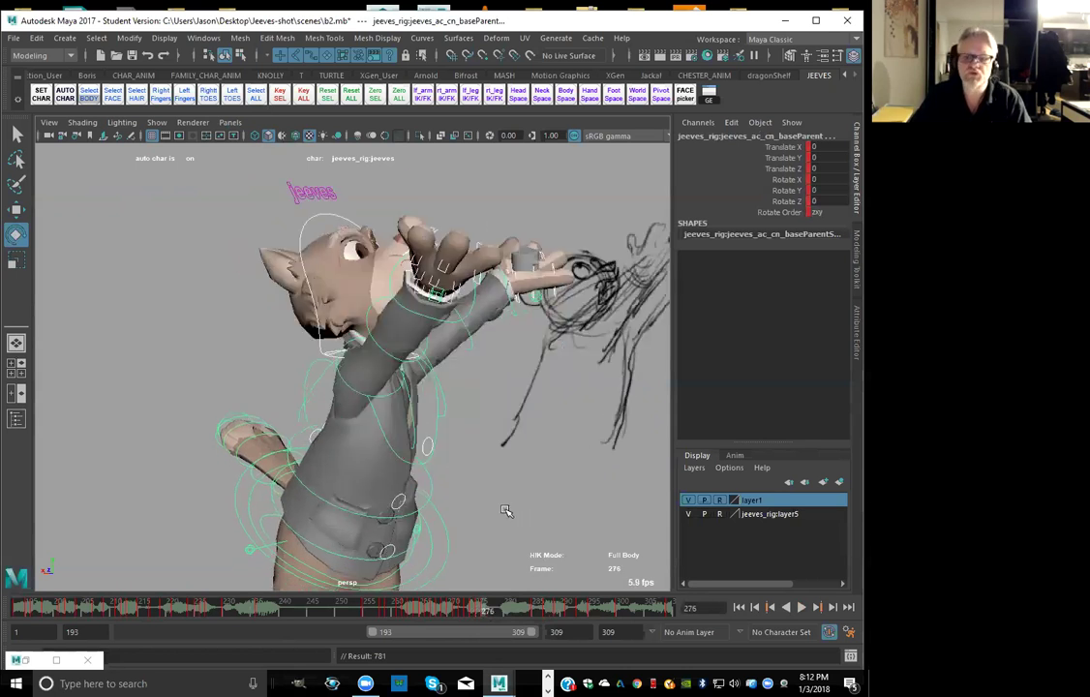
Raise both arms at frame 285 by rotating the right and left shoulder FK controls, and compare with the earlier frames
click(506, 509)
click(380, 395)
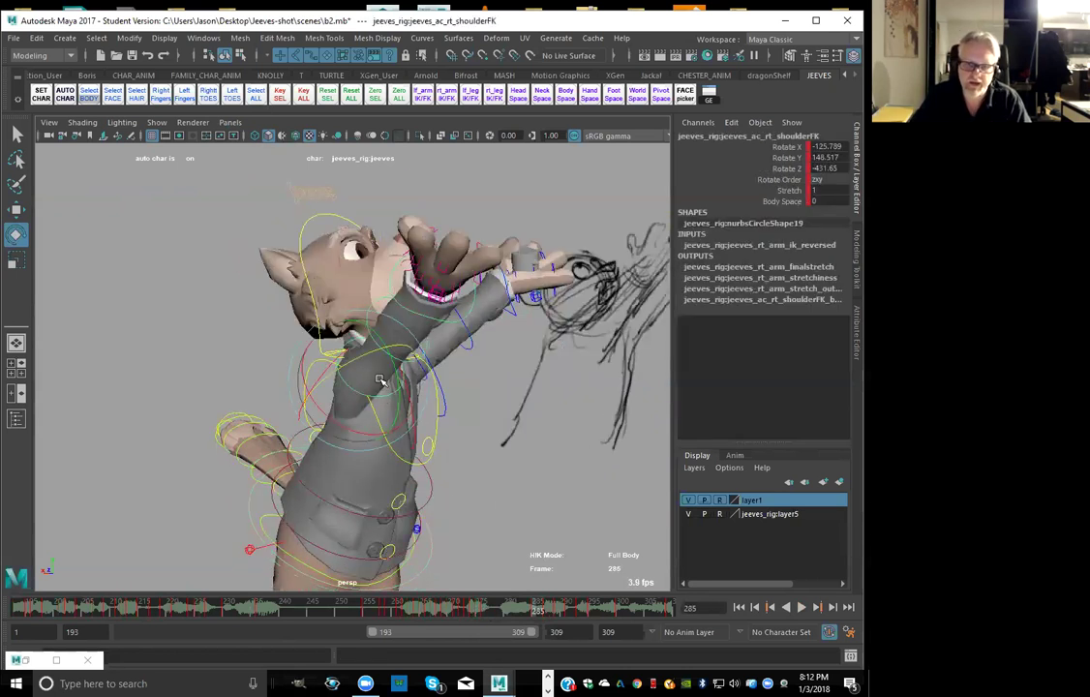
drag(382, 392, 378, 294)
click(481, 420)
click(423, 373)
key(s)
key(s)
drag(499, 359, 443, 361)
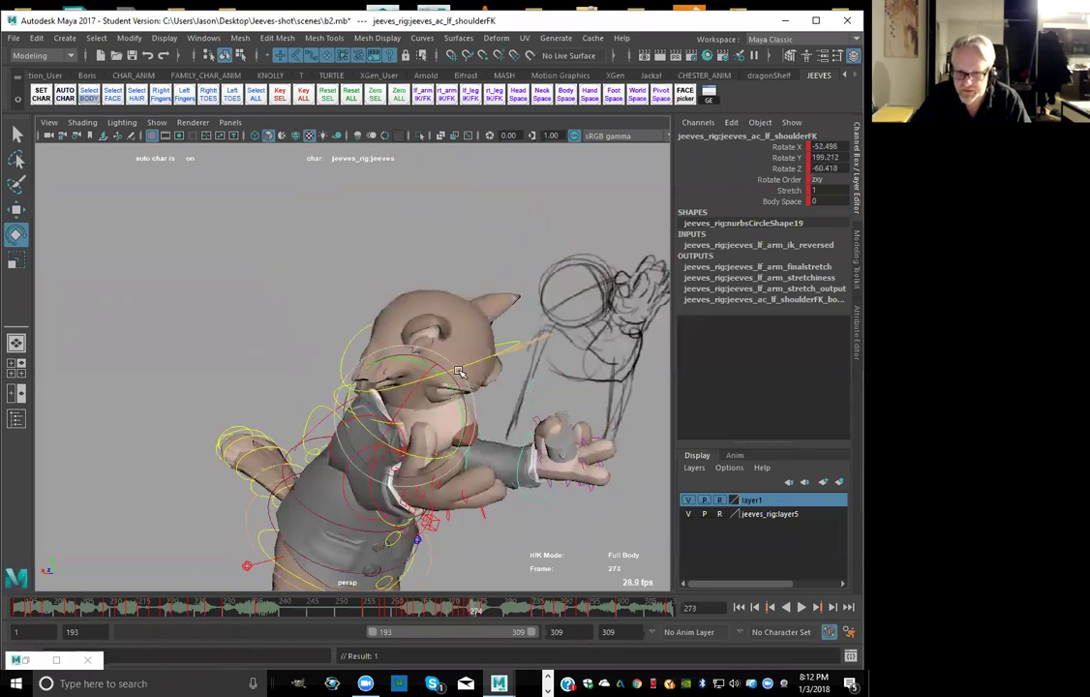
key(.)
click(439, 358)
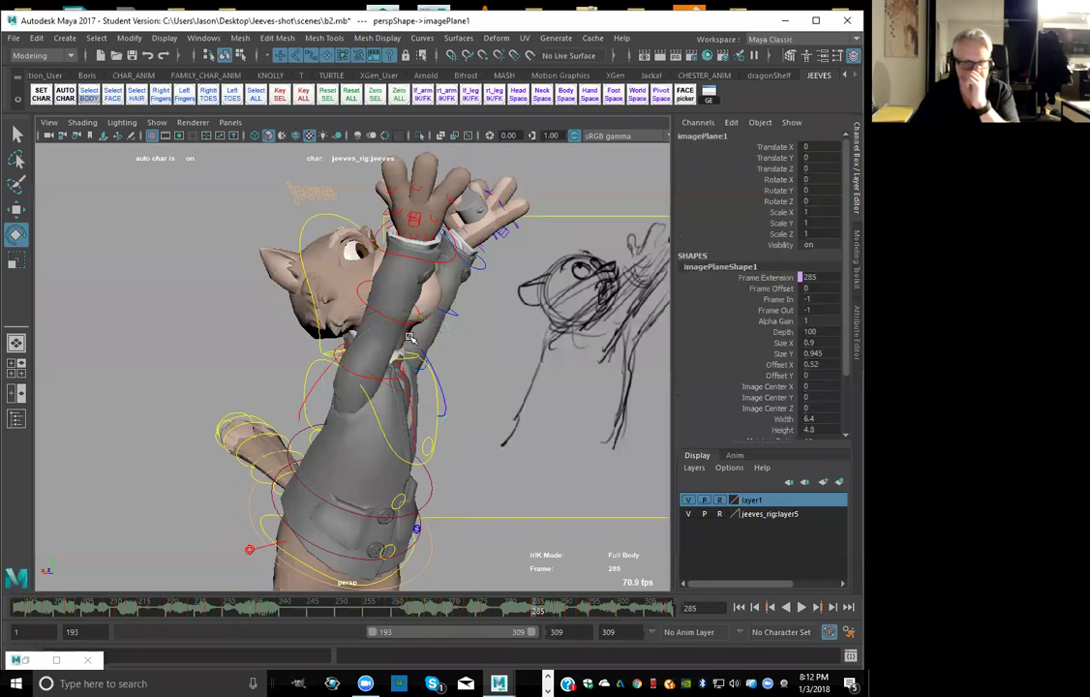
Rotate the head control further back at frame 285 and check it against the preceding poses
click(317, 212)
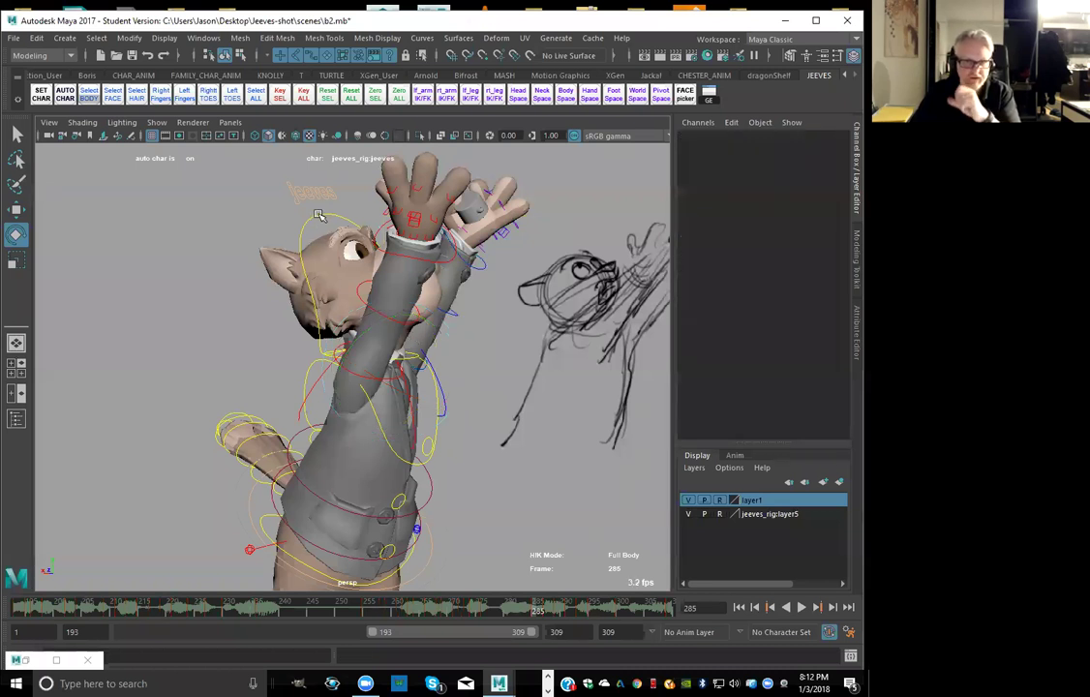
click(319, 216)
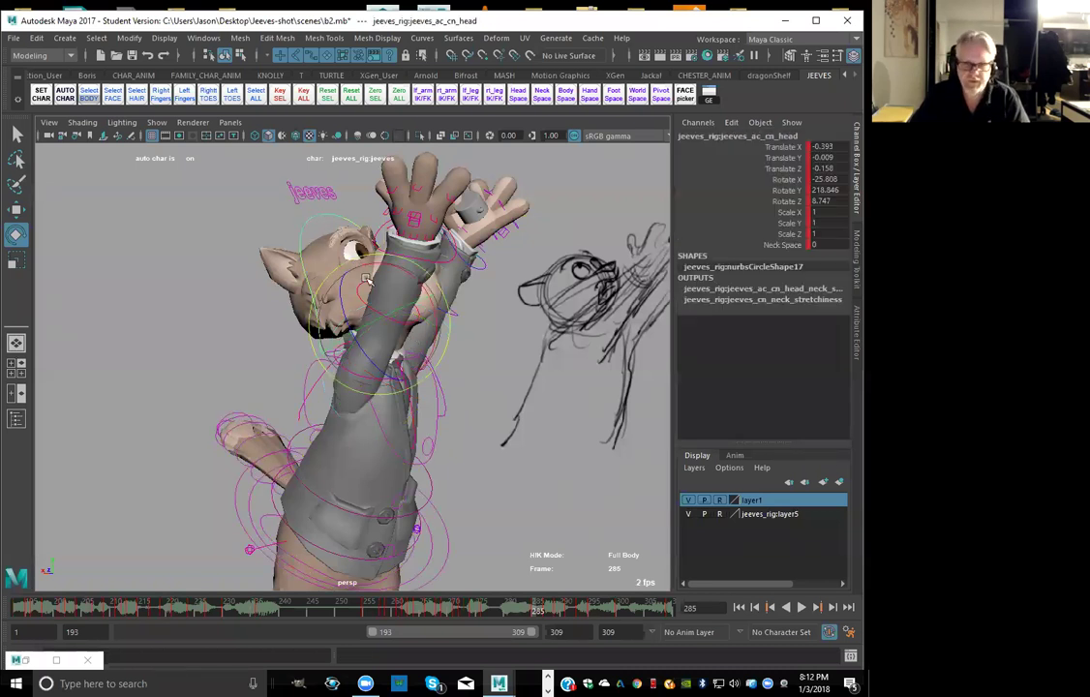
key(comma)
key(comma)
key(comma)
key(period)
key(period)
key(period)
drag(433, 307, 428, 275)
key(comma)
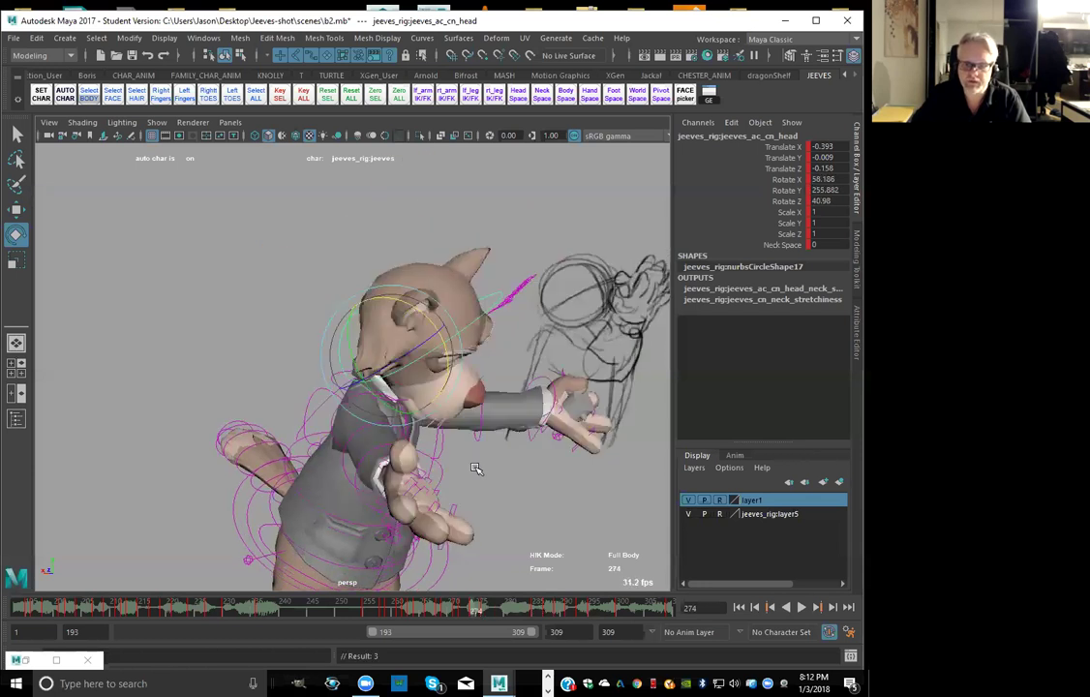
key(period)
Rotate the chest control at frame 285 to lean the torso further back, checking against the preceding poses
click(440, 444)
click(426, 431)
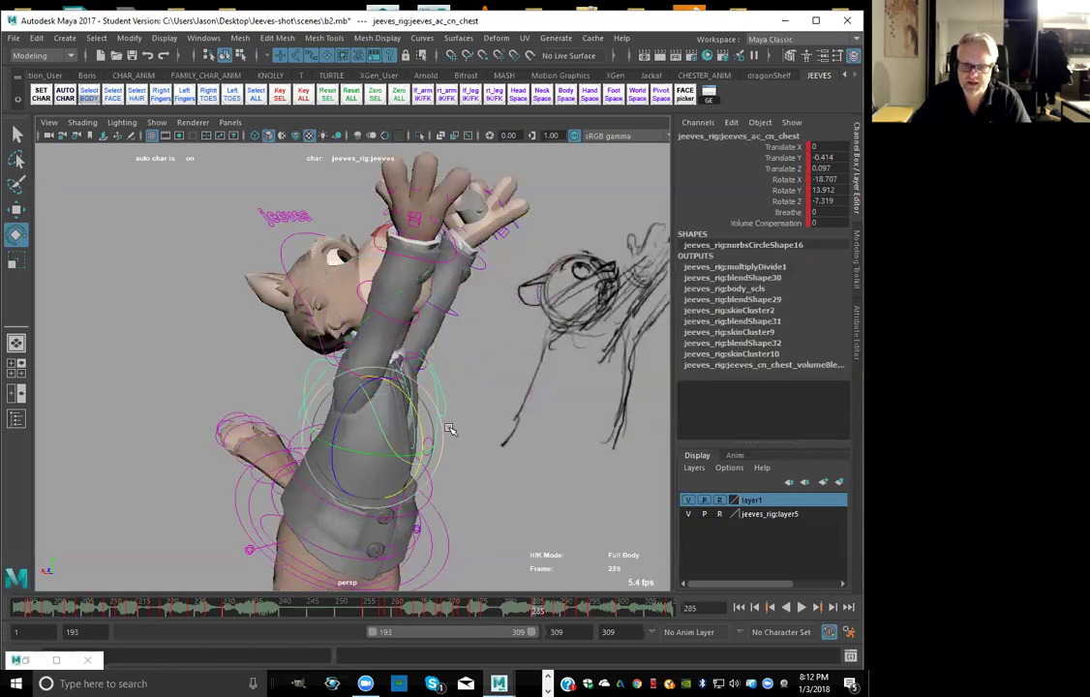
key(comma)
key(period)
drag(414, 402, 427, 423)
key(comma)
key(comma)
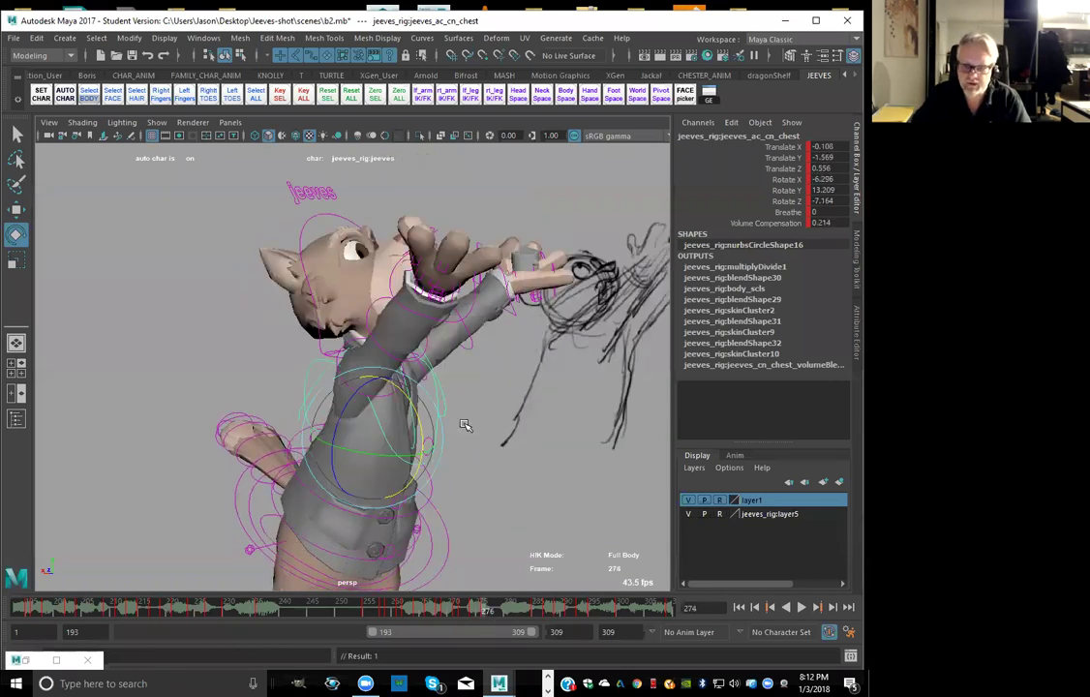
key(period)
Raise the upper-body control at frame 285 and compare the body's pose with frames 274, 276 and 287
click(449, 533)
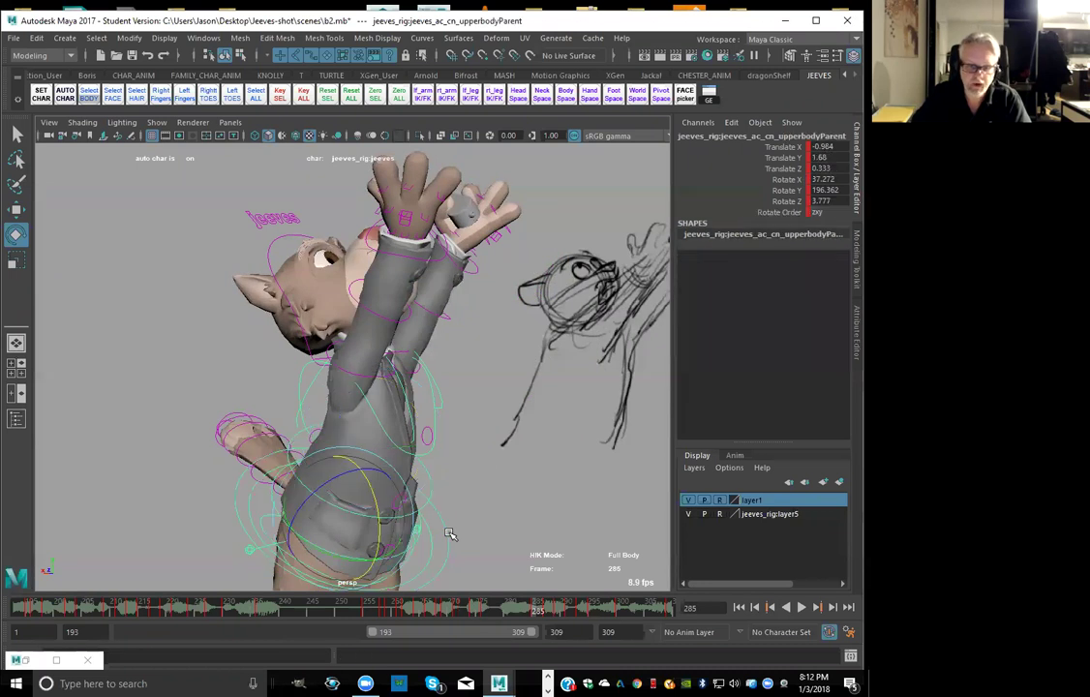
key(w)
key(comma)
key(comma)
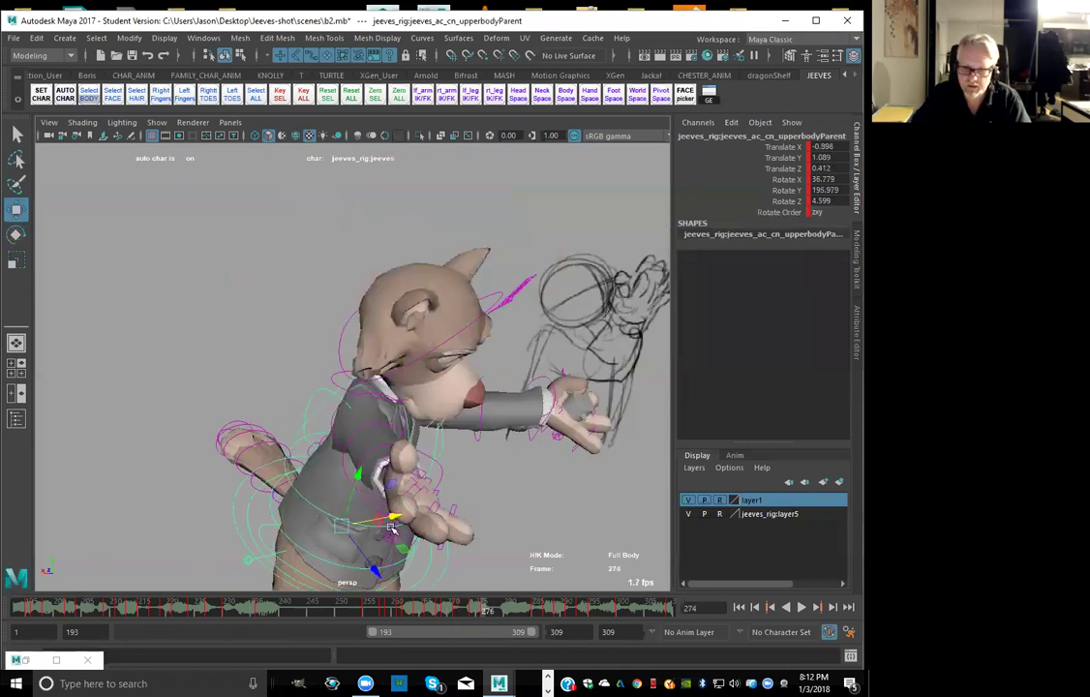
key(period)
key(period)
drag(350, 520, 380, 481)
key(e)
key(comma)
key(comma)
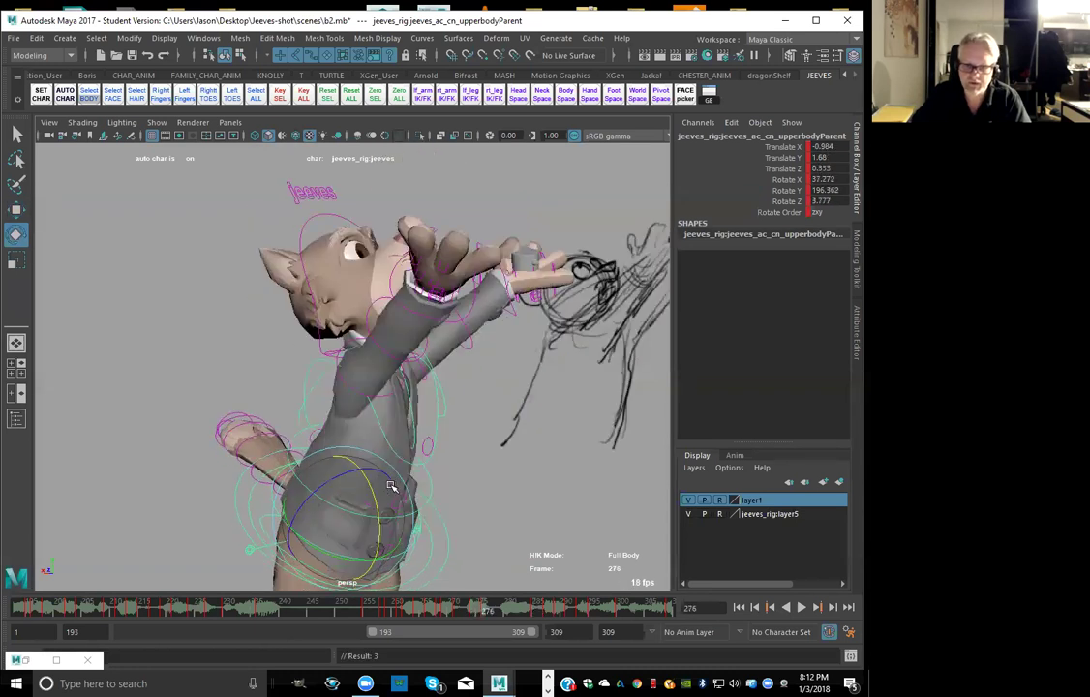
key(period)
key(period)
key(period)
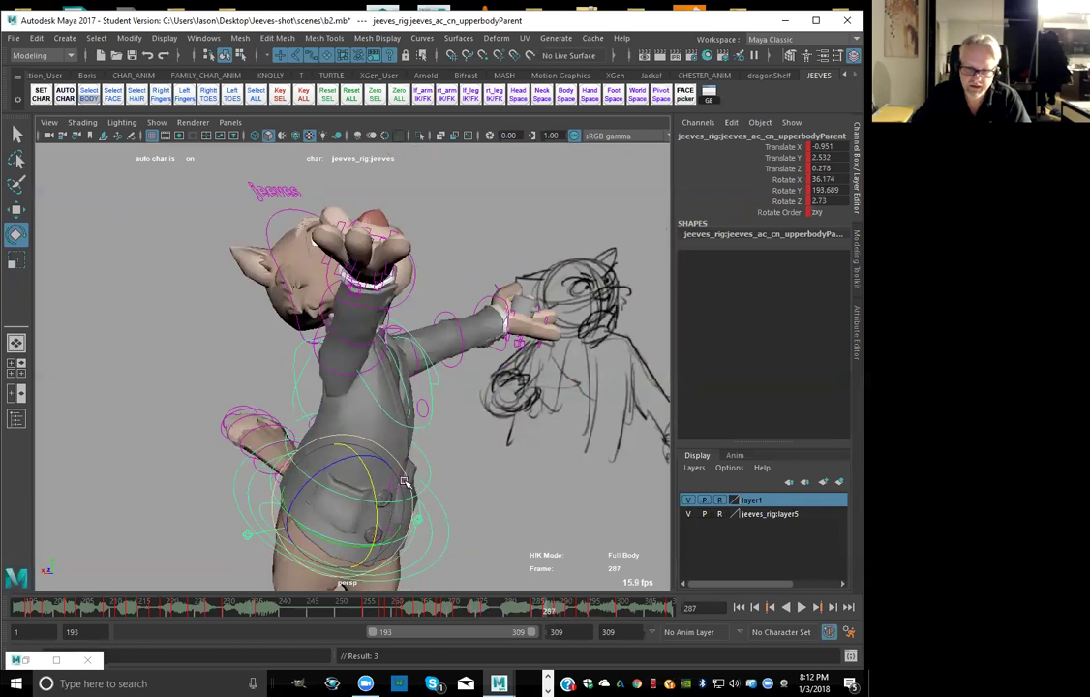
Nudge the upper-body control slightly upward at frame 285 and recheck the movement through to frame 287
key(period)
key(comma)
key(comma)
key(comma)
key(period)
key(w)
drag(354, 513, 353, 508)
key(comma)
key(comma)
key(comma)
key(period)
key(period)
key(period)
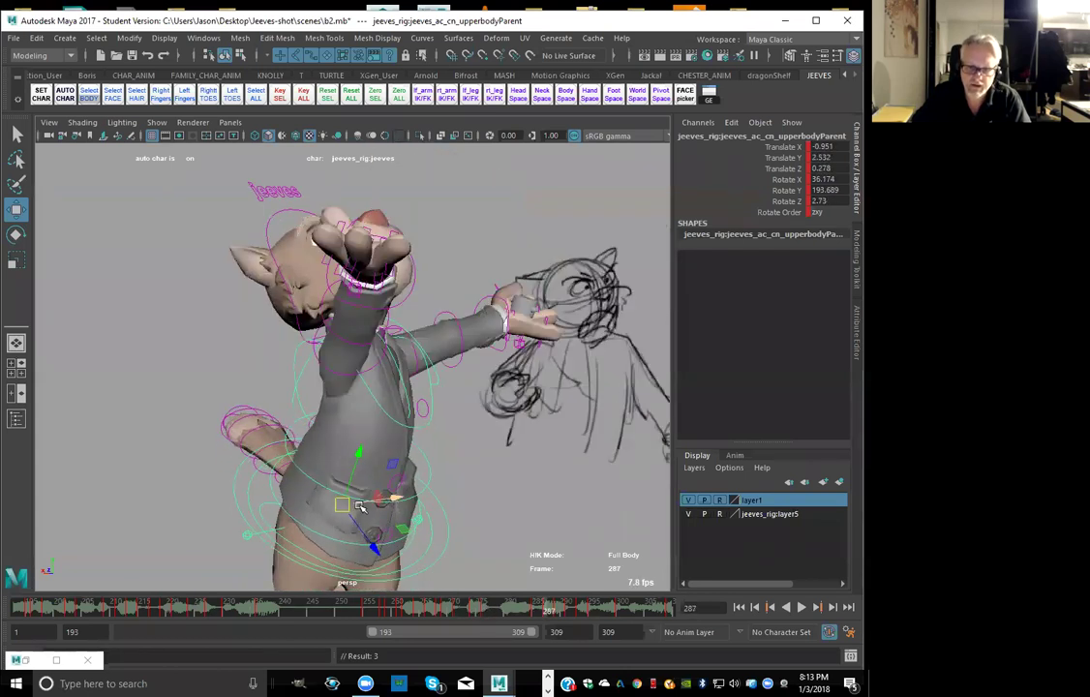
Step back and forth through the key poses up to frame 287 to examine the flow of the body and arms
key(comma)
key(comma)
key(comma)
key(period)
key(period)
key(period)
key(comma)
key(comma)
key(comma)
key(comma)
key(comma)
key(comma)
key(comma)
key(comma)
key(comma)
key(comma)
key(period)
key(period)
key(period)
key(period)
key(period)
key(period)
key(period)
key(period)
key(period)
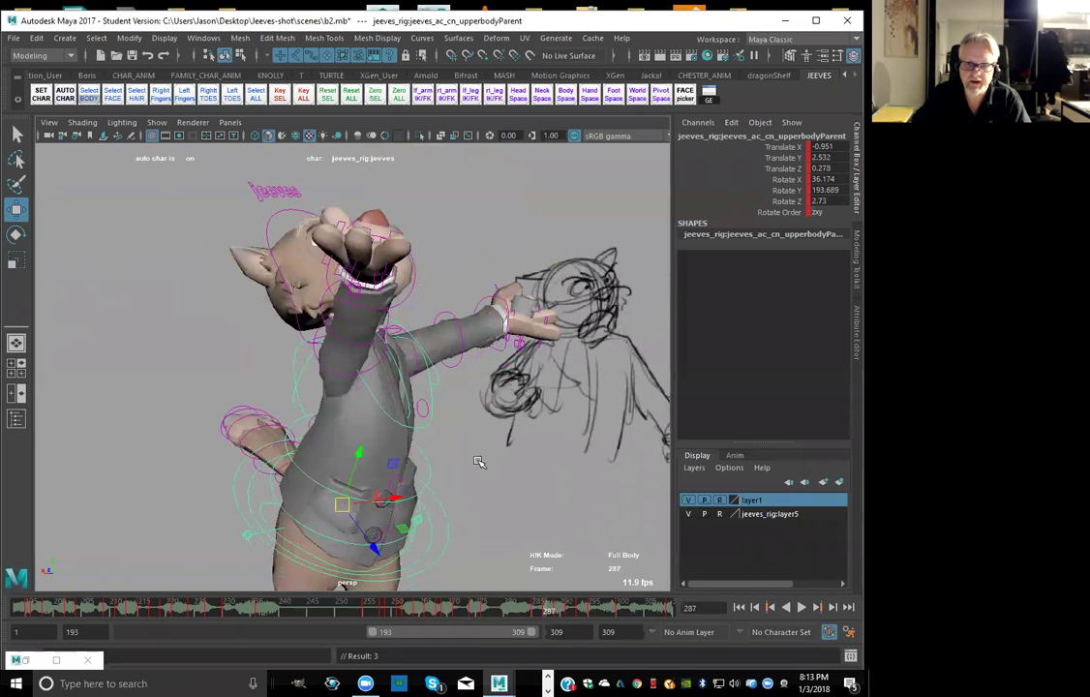
Rotate the right shoulder FK control at frame 287 to about -136.96, 159.08, -421.87, key it, and compare the neighbouring poses
click(367, 397)
click(348, 358)
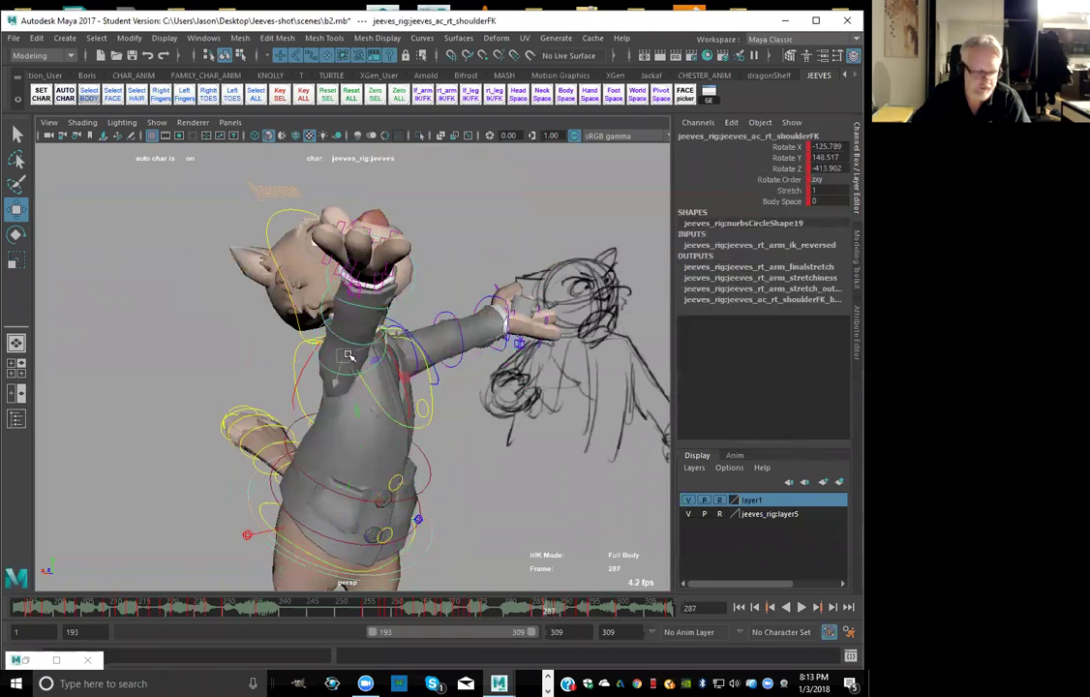
key(e)
drag(366, 347, 369, 329)
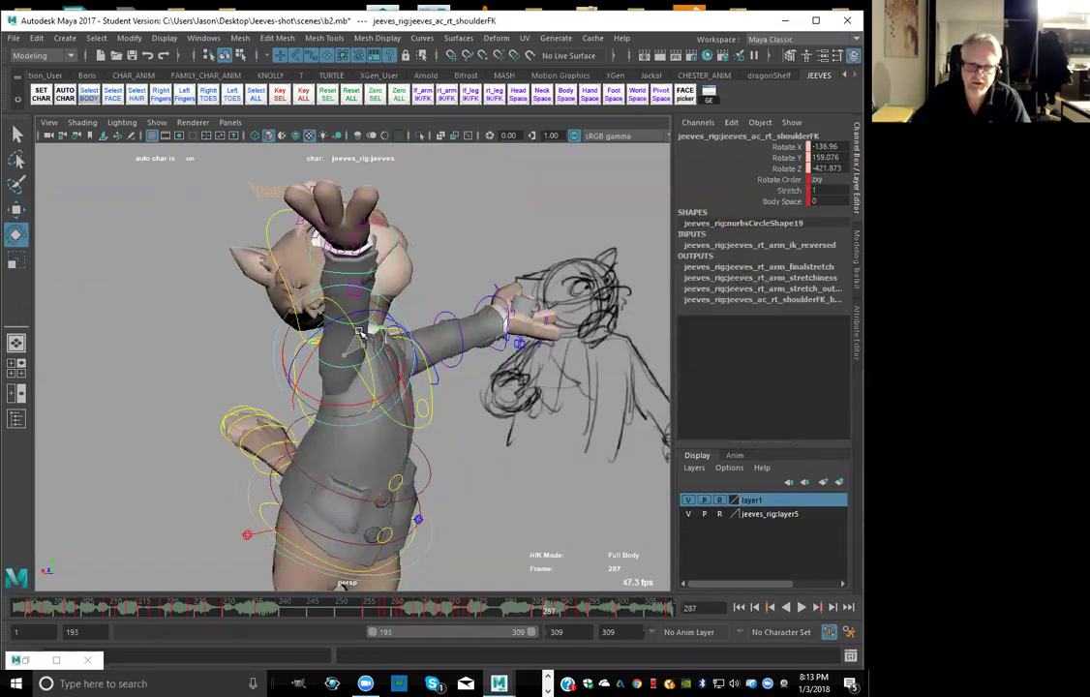
key(s)
key(comma)
key(comma)
key(period)
key(period)
key(period)
key(period)
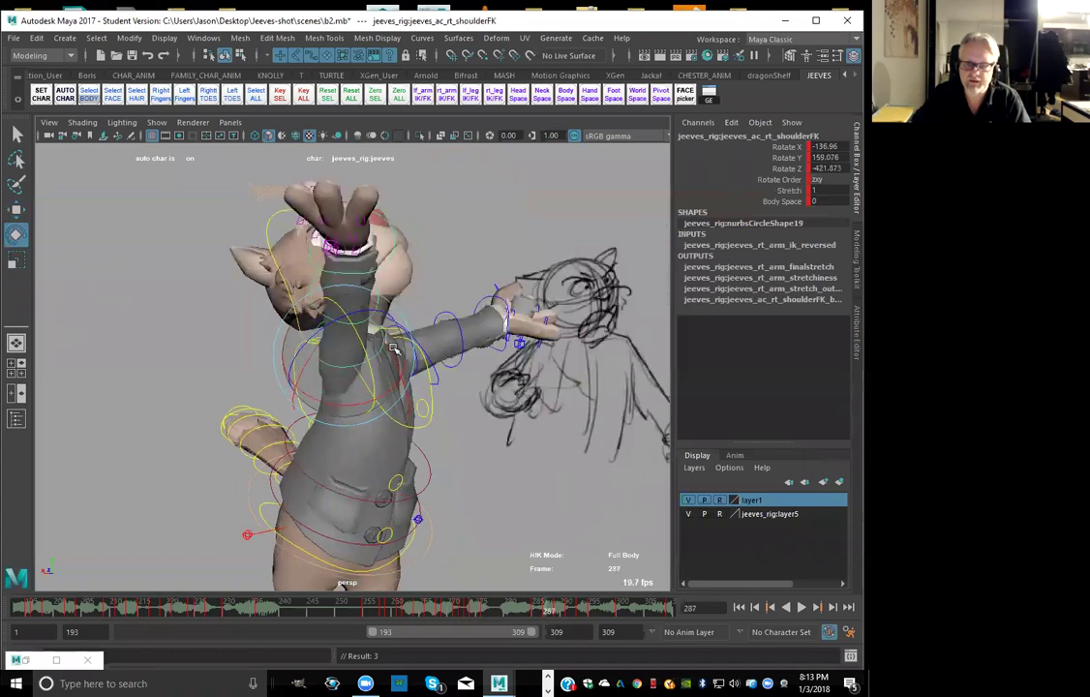
Fine-tune the right shoulder FK rotation at frame 287 to lift the arm further, and check it against frames 285 and 276
key(comma)
key(comma)
key(comma)
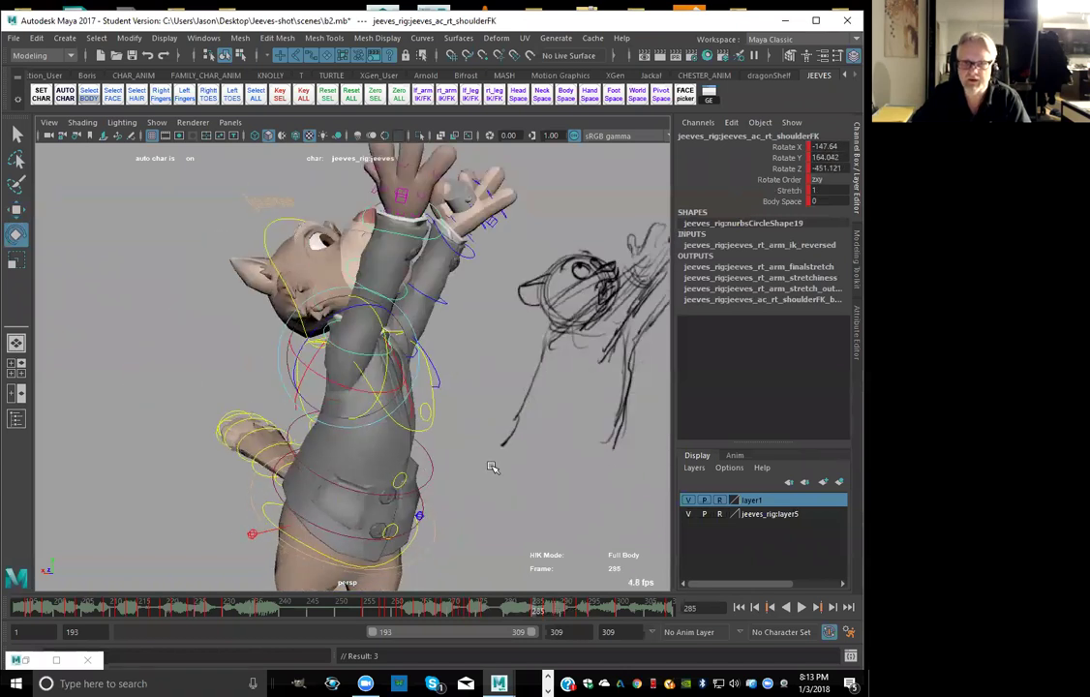
mouse_move(353, 315)
mouse_down()
mouse_move(358, 306)
mouse_move(355, 320)
mouse_up()
key(comma)
key(comma)
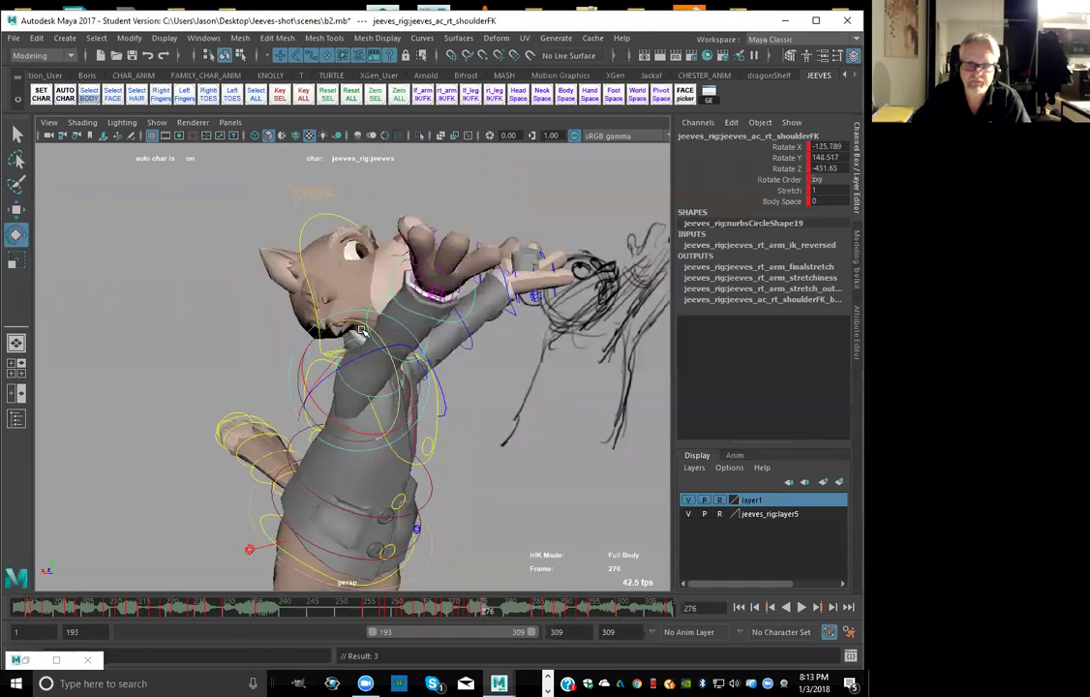
key(period)
key(comma)
click(437, 388)
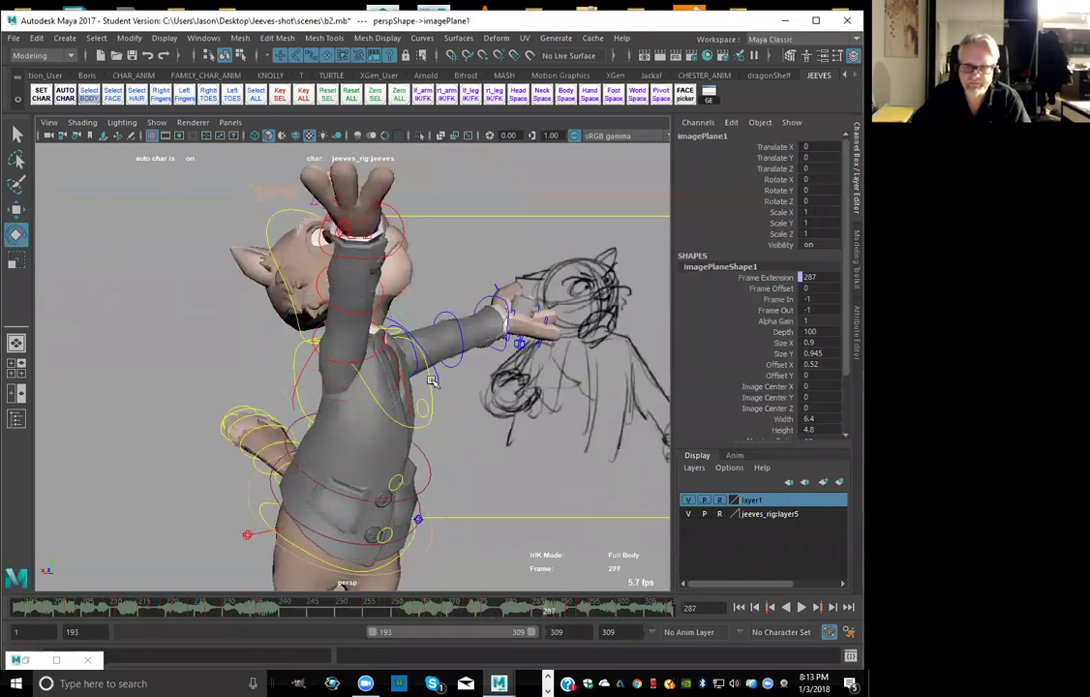
Rotate the left shoulder FK control at frame 287 to about -32.534, 120.258, 58.644 and compare it with the neighbouring key poses
click(448, 400)
click(443, 399)
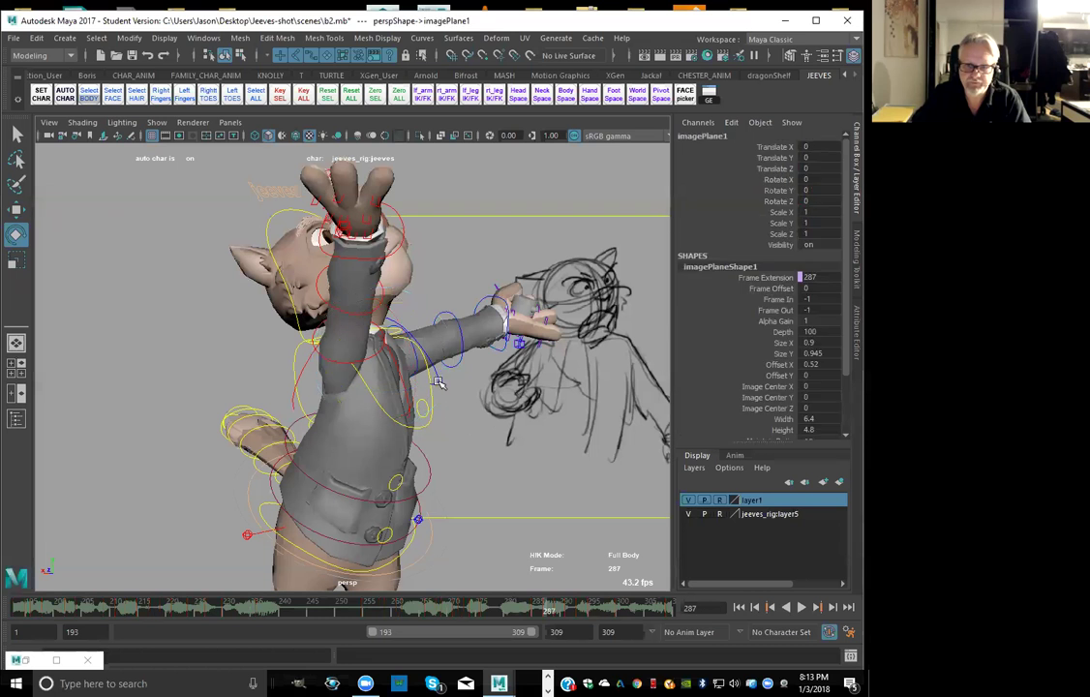
click(441, 383)
key(comma)
key(period)
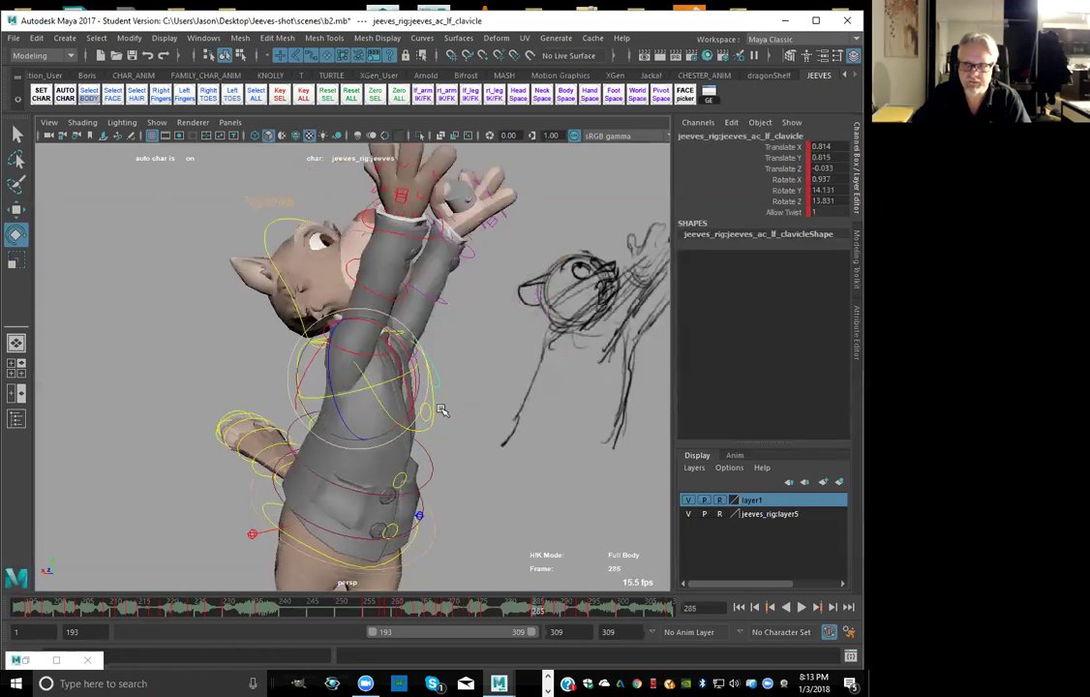
key(period)
click(418, 369)
click(392, 306)
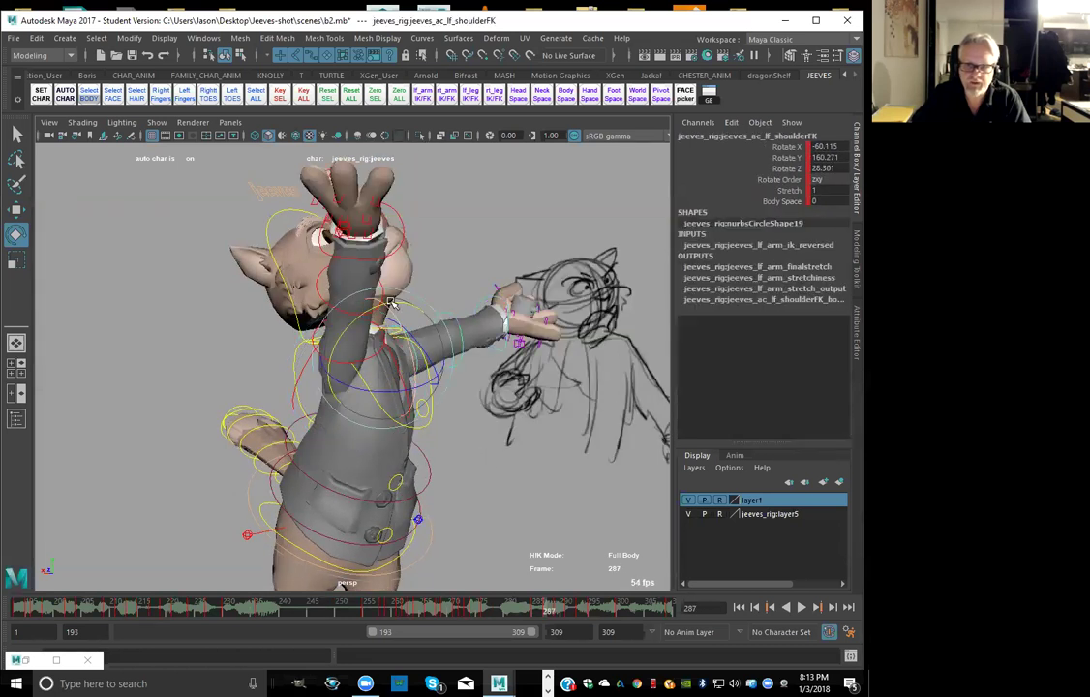
drag(397, 303, 368, 311)
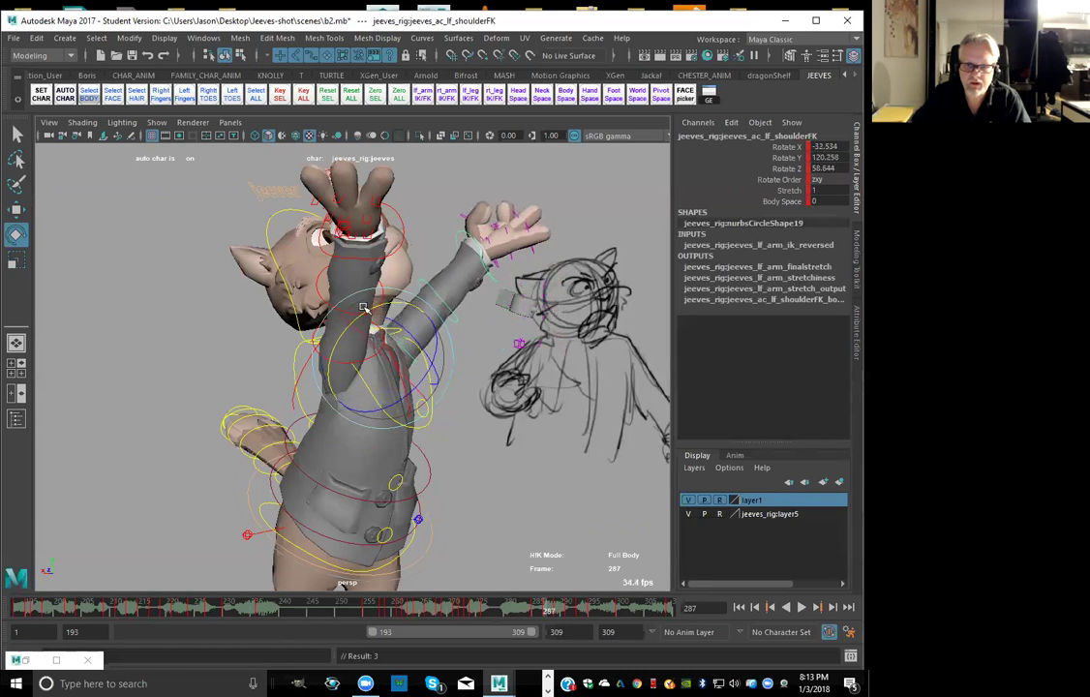
key(comma)
key(comma)
key(period)
key(period)
key(period)
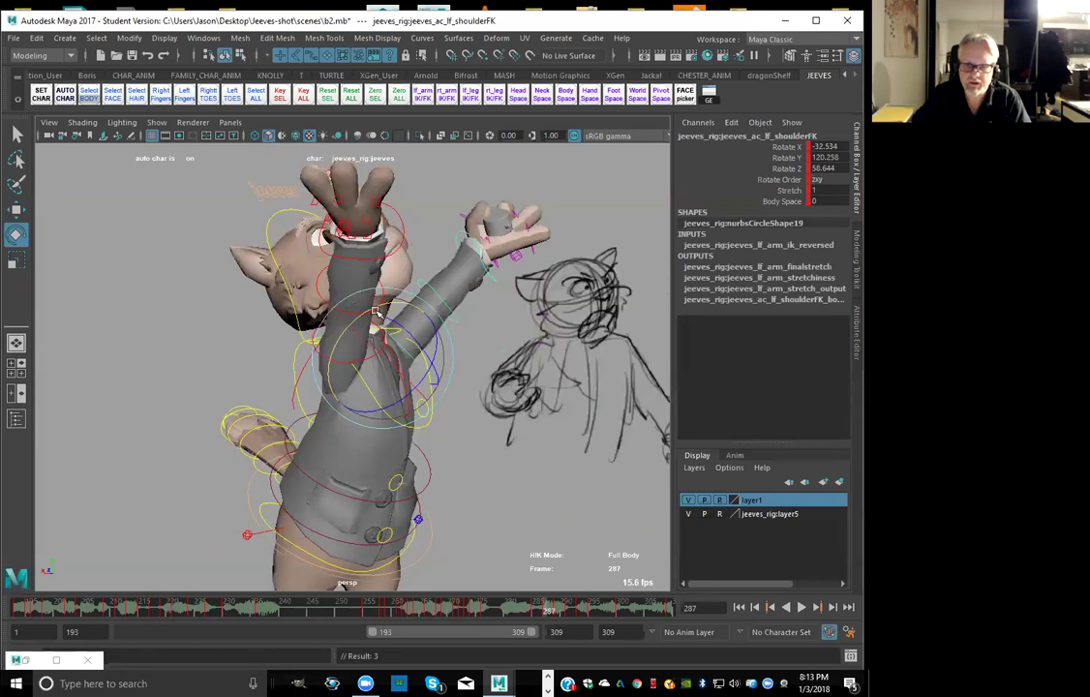
Step back and forth through the frames between 287 and 295 to examine how the arms come down into the front-facing pose
key(period)
key(period)
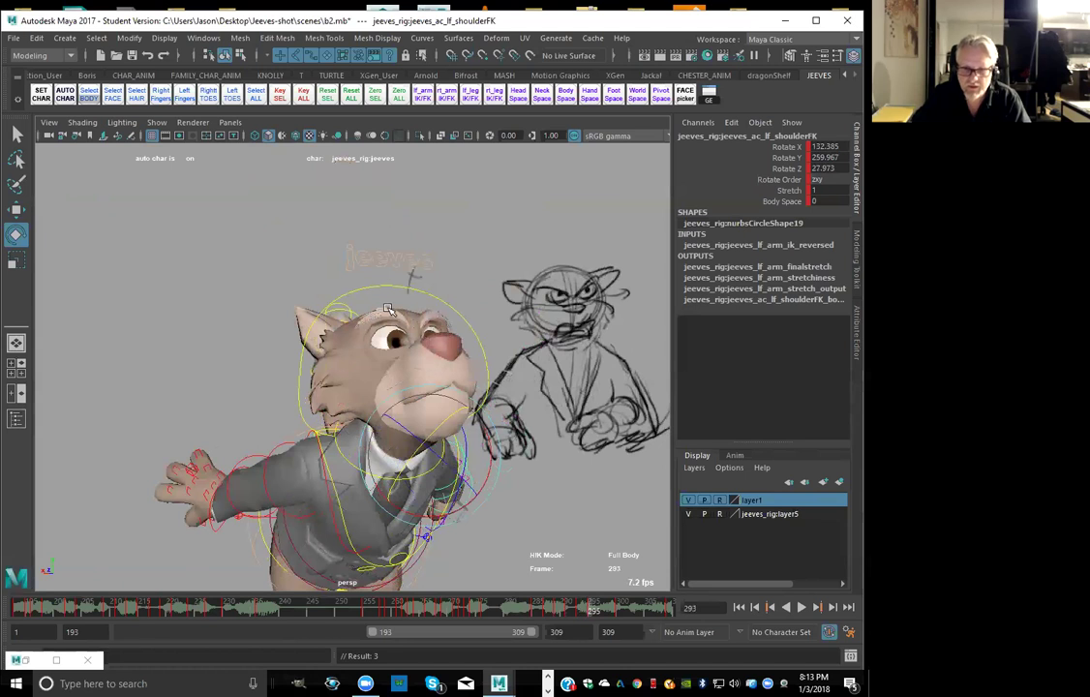
key(alt+period)
key(alt+period)
key(alt+period)
key(alt+period)
key(alt+period)
key(alt+period)
key(alt+period)
key(alt+comma)
key(alt+comma)
key(alt+comma)
key(alt+comma)
key(alt+comma)
key(alt+comma)
key(alt+comma)
key(alt+comma)
key(alt+comma)
key(alt+comma)
key(alt+comma)
key(alt+comma)
key(alt+comma)
key(alt+comma)
key(alt+comma)
key(alt+comma)
key(alt+comma)
key(alt+comma)
key(alt+comma)
key(alt+comma)
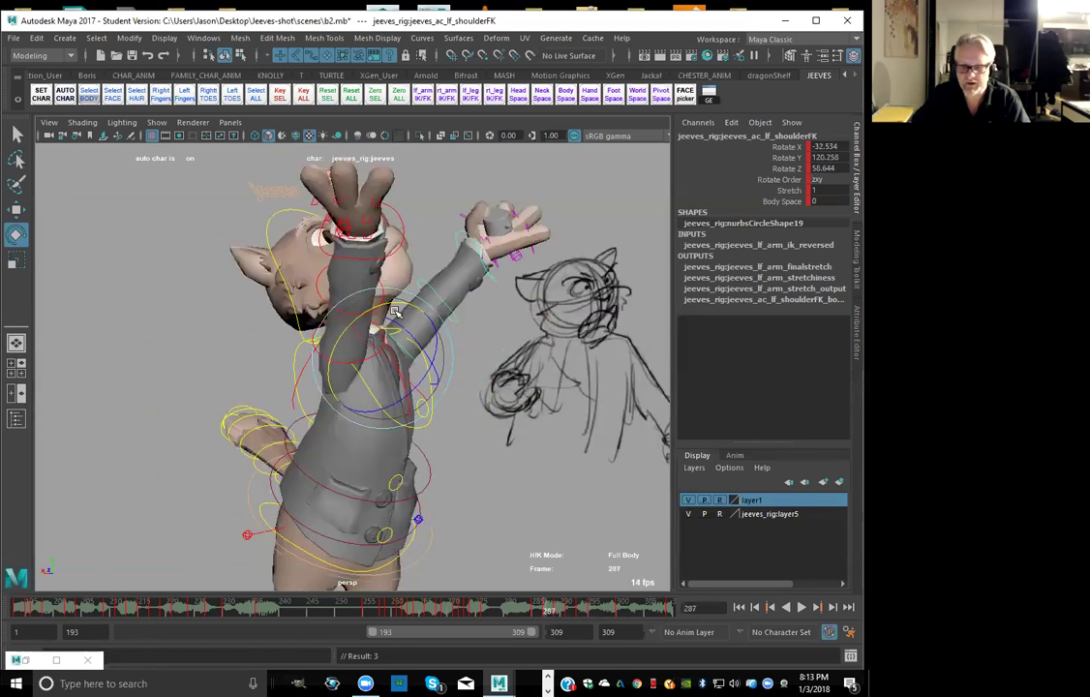
key(alt+period)
key(alt+period)
key(alt+period)
key(alt+period)
key(alt+period)
key(alt+period)
key(alt+period)
key(alt+period)
key(alt+period)
key(alt+period)
key(alt+period)
key(alt+period)
key(alt+period)
key(alt+period)
key(alt+period)
key(alt+period)
key(alt+period)
key(alt+period)
key(alt+period)
key(alt+period)
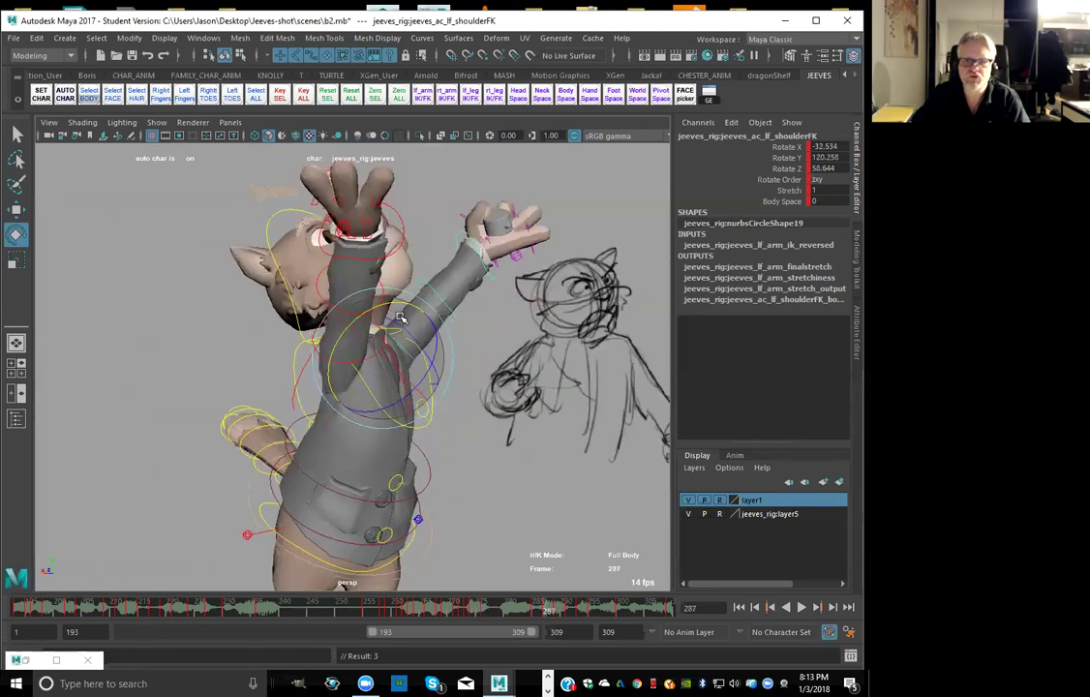
key(alt+period)
key(alt+period)
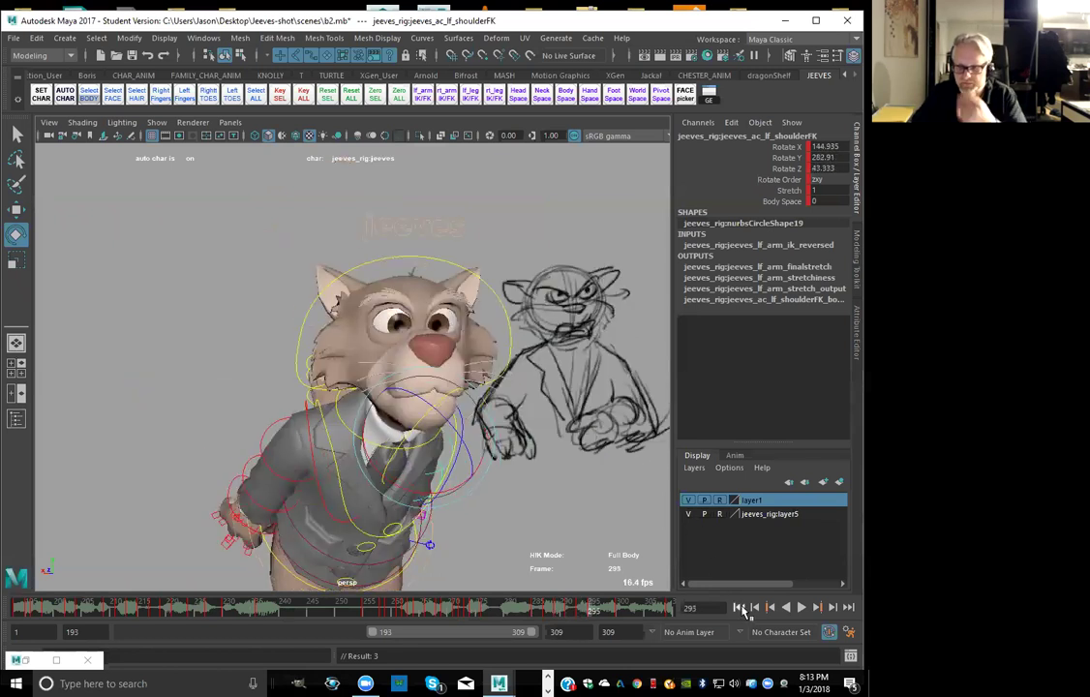
Play the shot from its first frame, then review the gesture around frames 271 to 287
click(740, 607)
click(802, 609)
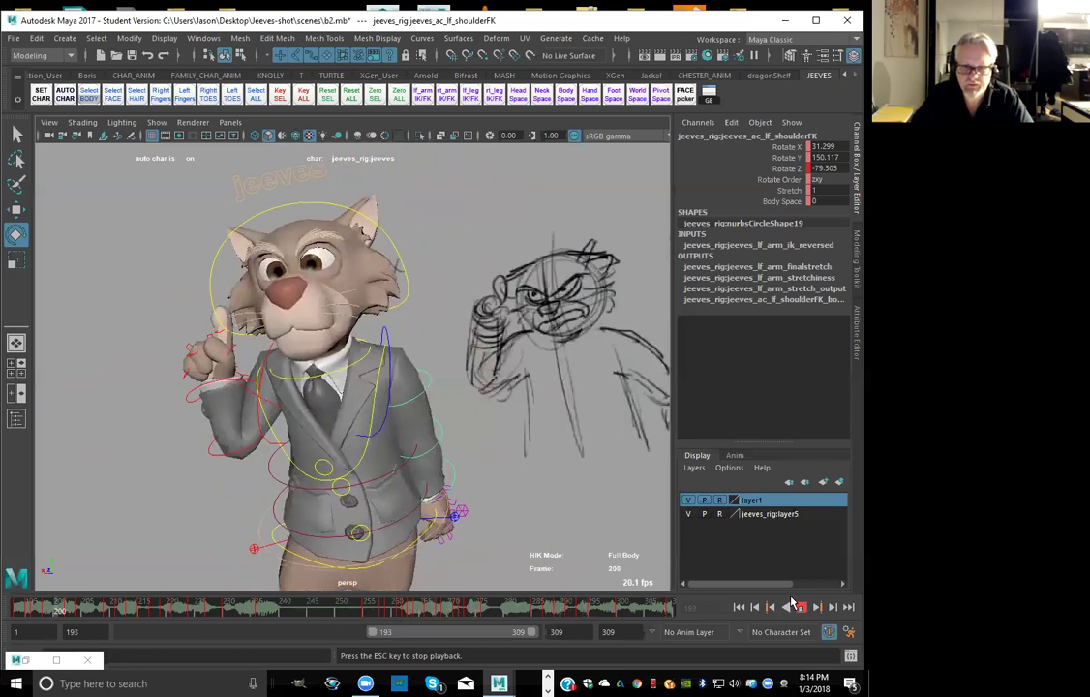
drag(410, 610, 452, 609)
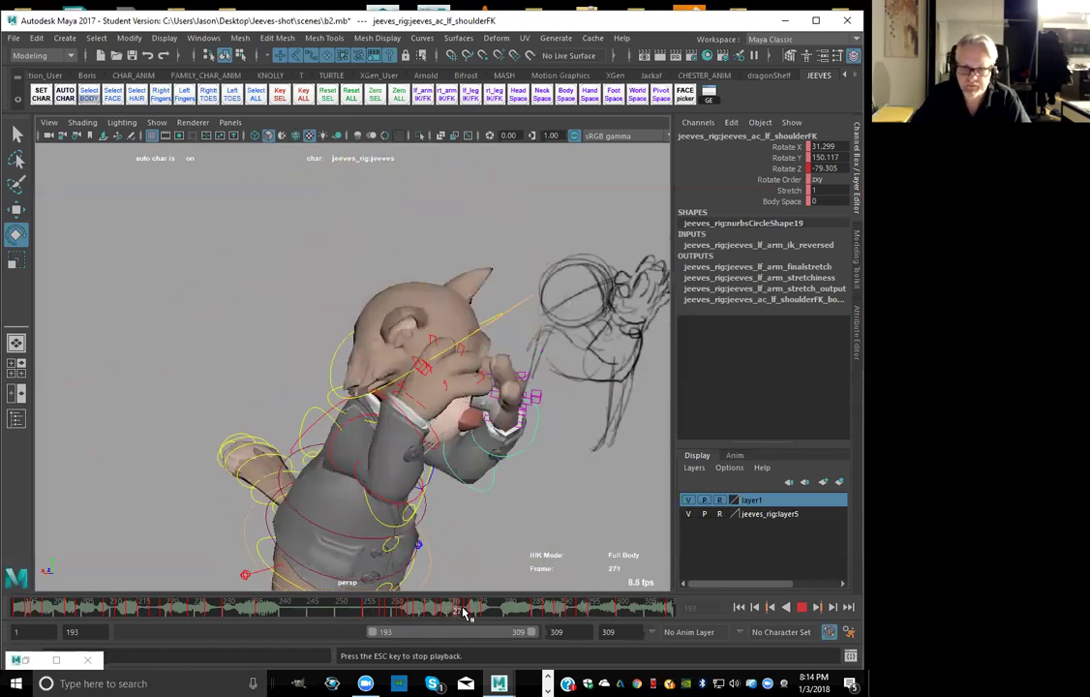
click(800, 608)
drag(427, 606, 503, 618)
key(comma)
key(period)
key(period)
key(period)
Select all of Jeeves's controls, copy the frame 285 pose to frame 278, key it, and clear the selection
click(150, 230)
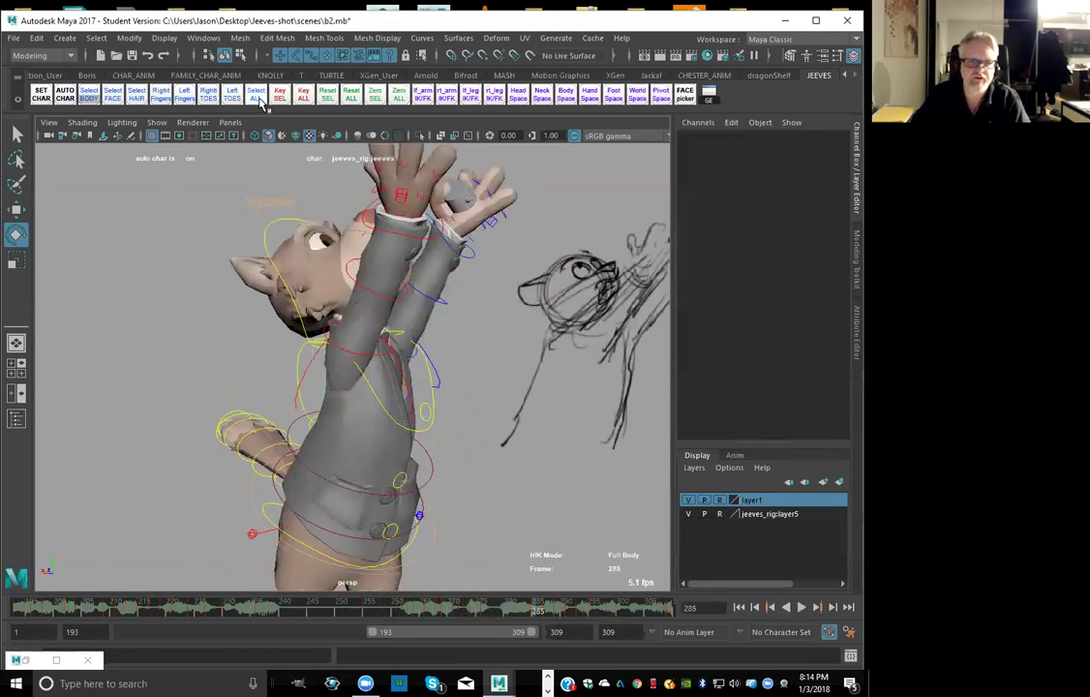
drag(483, 611, 500, 615)
key(comma)
key(period)
key(period)
key(comma)
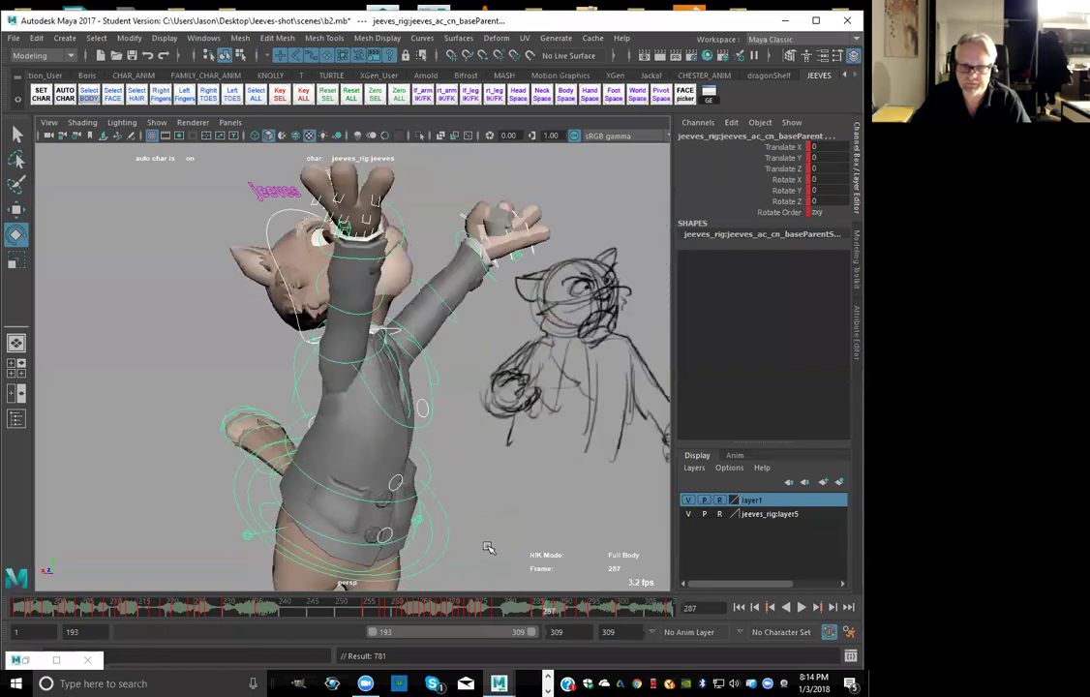
click(472, 515)
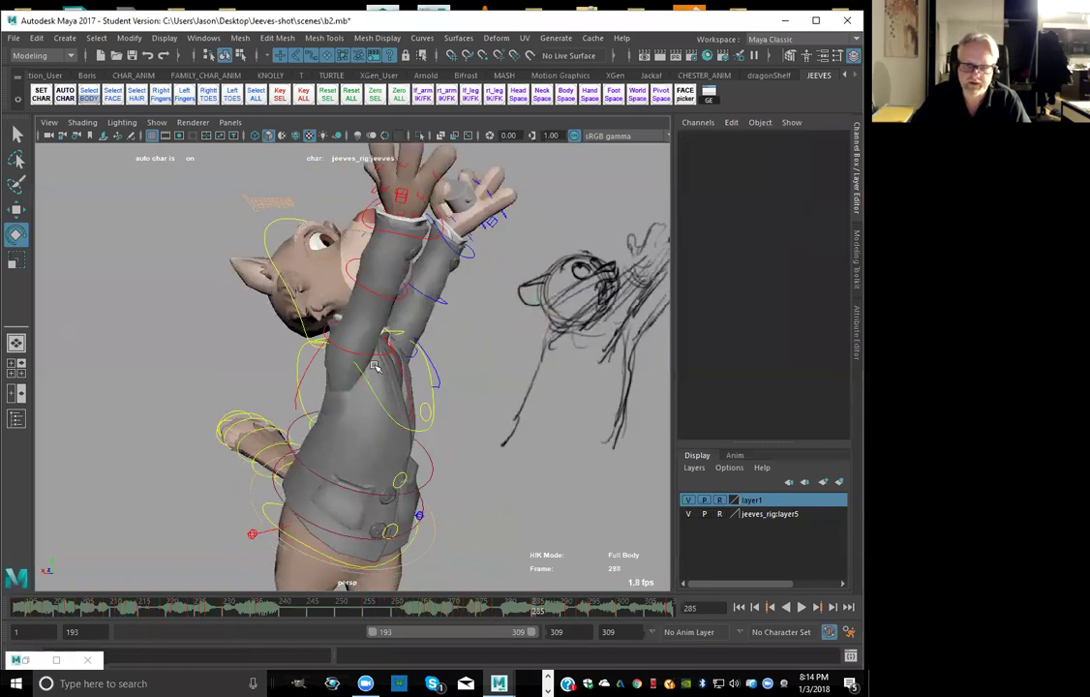
Rotate the right shoulder FK control at frame 285 to swing the raised right arm farther from the left arm
click(375, 355)
mouse_move(380, 323)
mouse_down()
mouse_move(361, 308)
mouse_move(387, 324)
mouse_move(436, 319)
mouse_move(462, 363)
mouse_up()
click(415, 357)
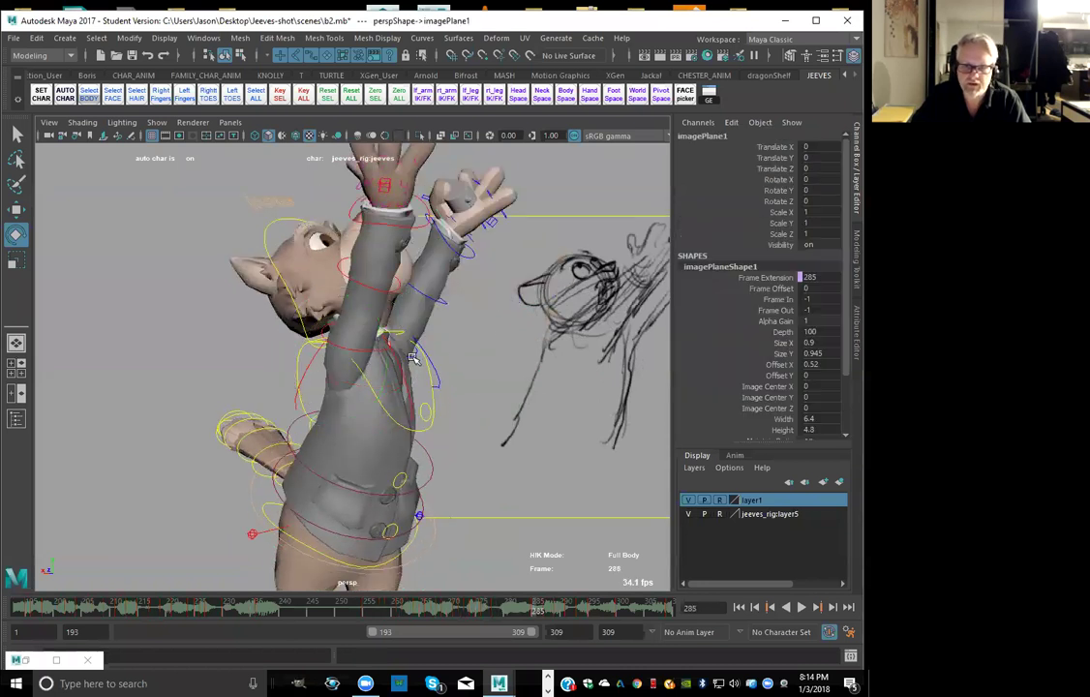
Rotate the left shoulder FK control at frame 285 to about -15.853, 107.377, 65.652, key it, and check the neighbouring poses
click(411, 357)
key(comma)
key(comma)
key(period)
key(period)
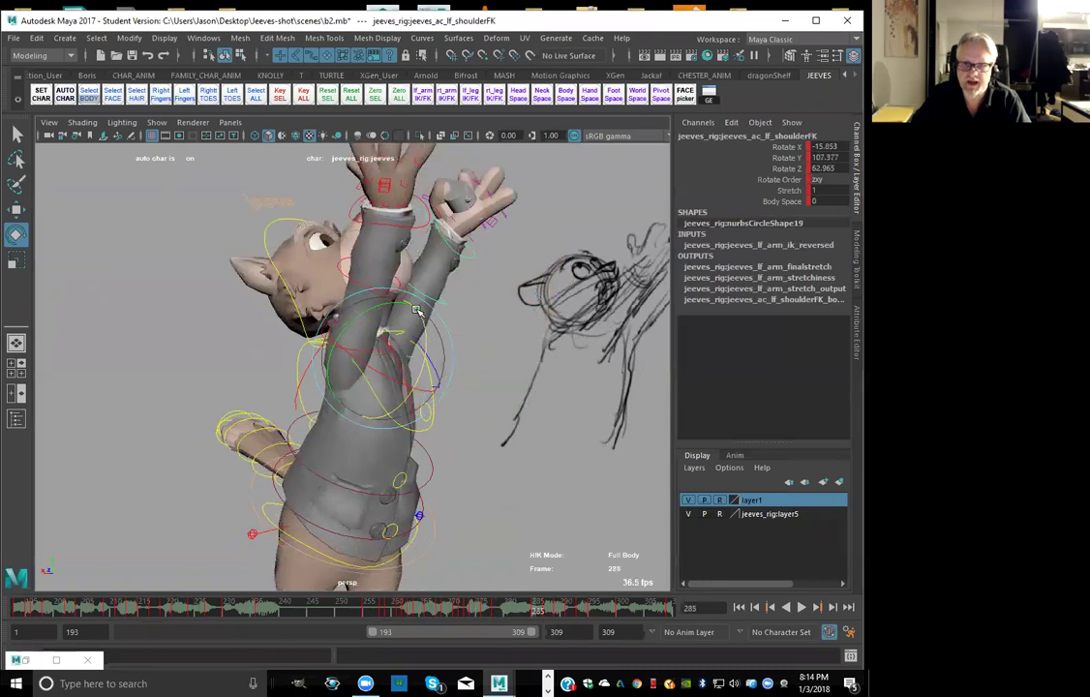
drag(425, 326, 391, 313)
key(s)
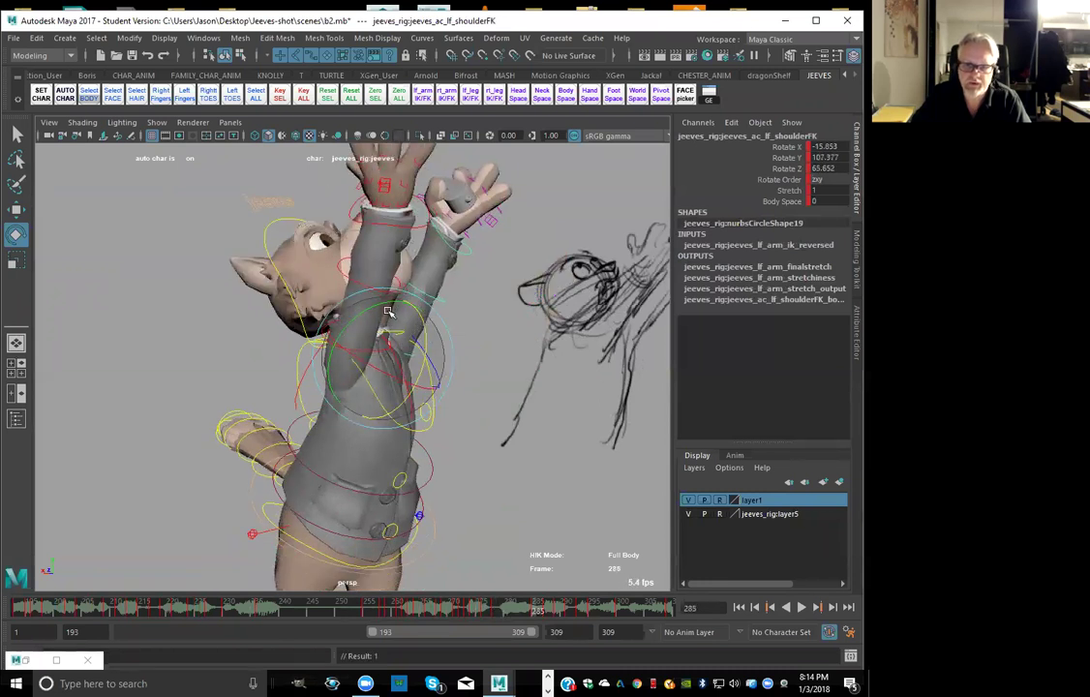
key(comma)
key(comma)
key(.)
key(.)
key(.)
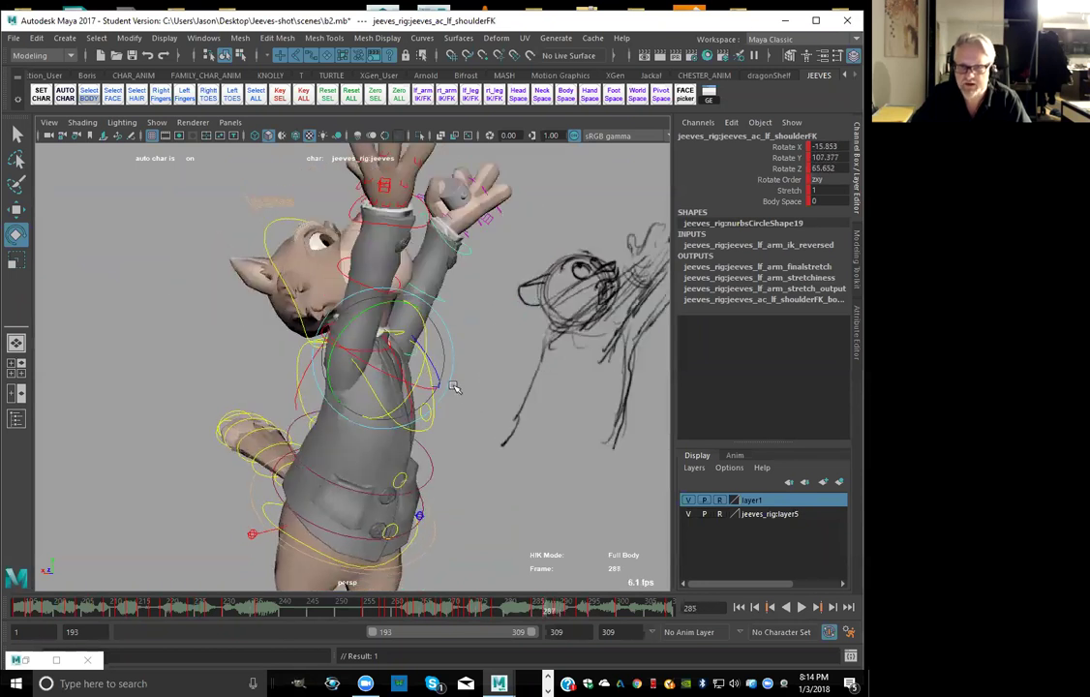
Rotate the head control at frame 285 to tilt the head slightly farther back, comparing it with the poses at frames 276 and 278
click(281, 267)
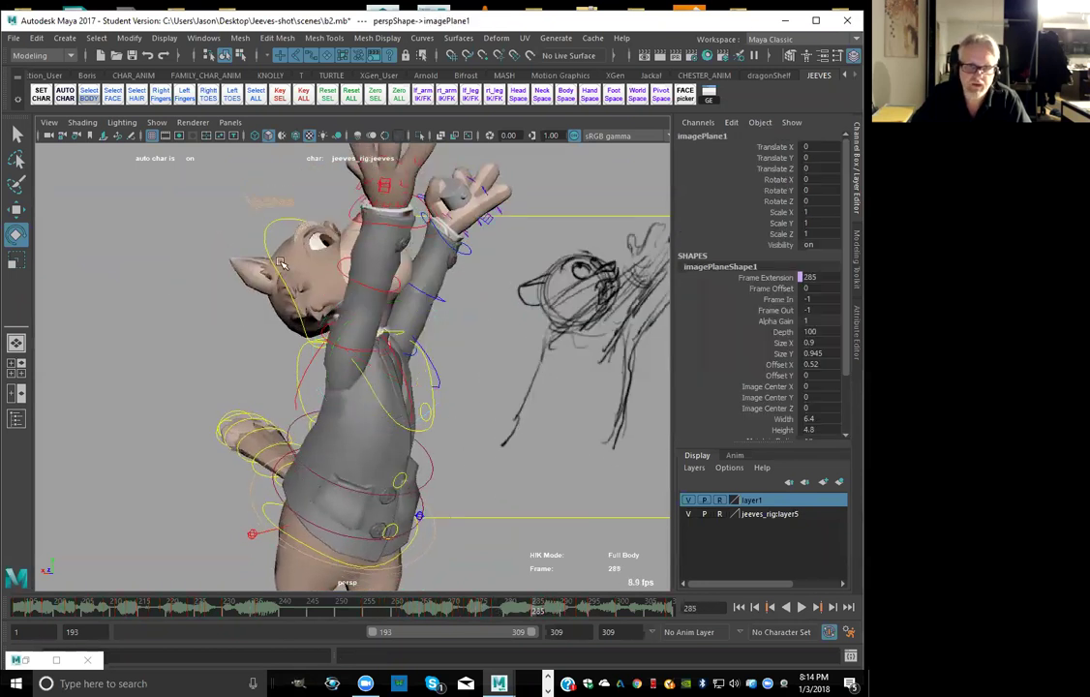
click(264, 233)
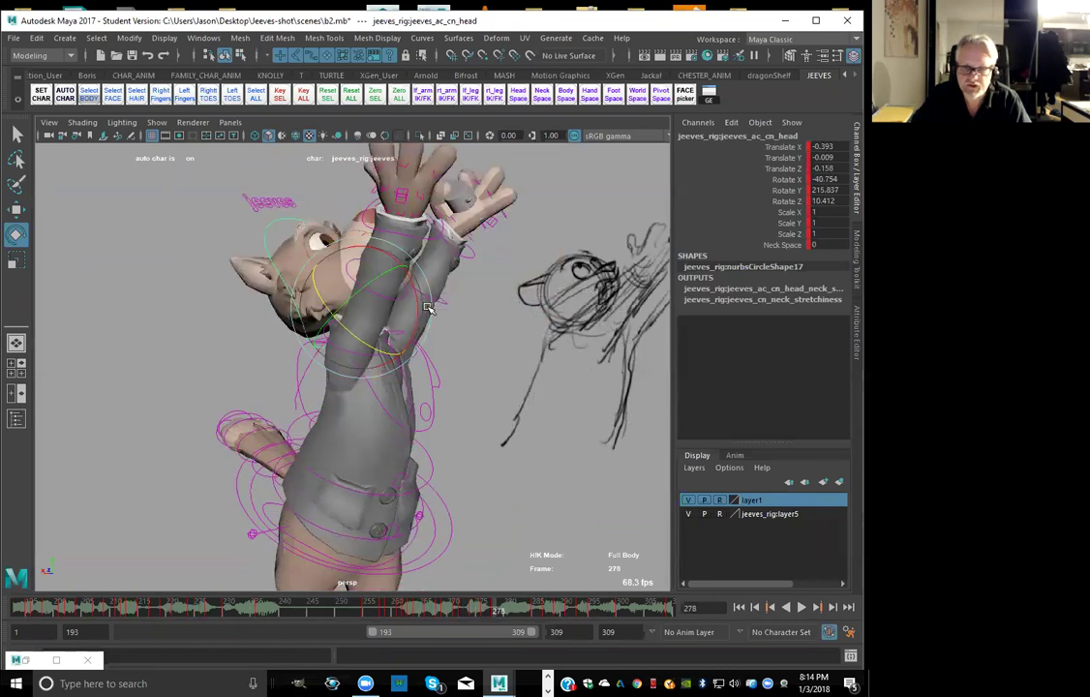
key(.)
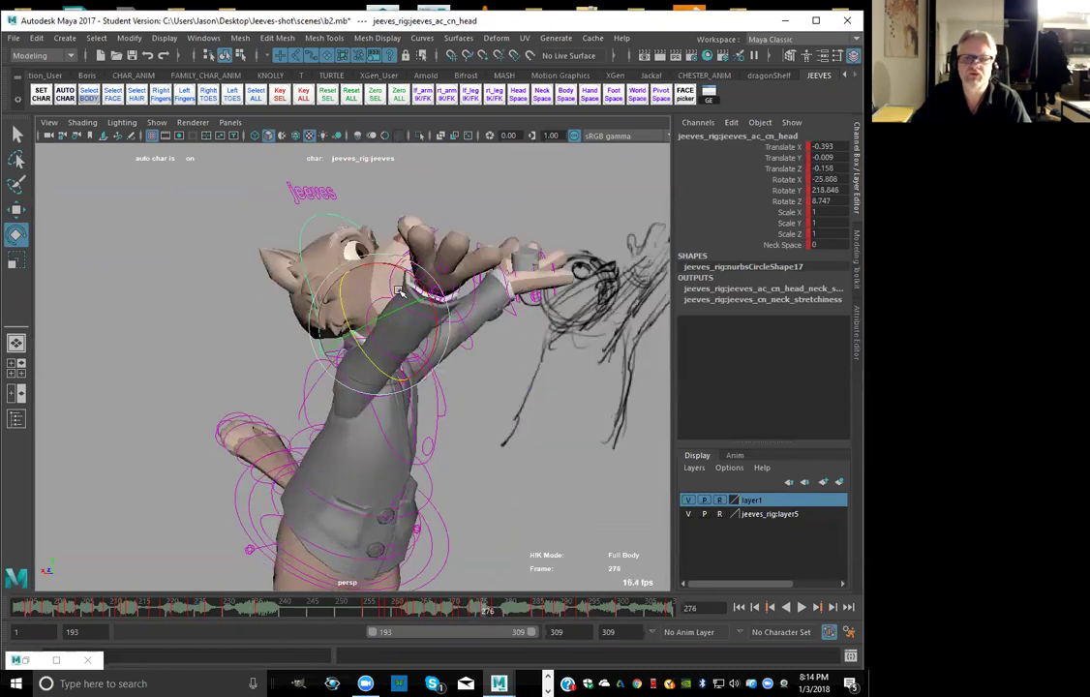
key(.)
key(alt+v)
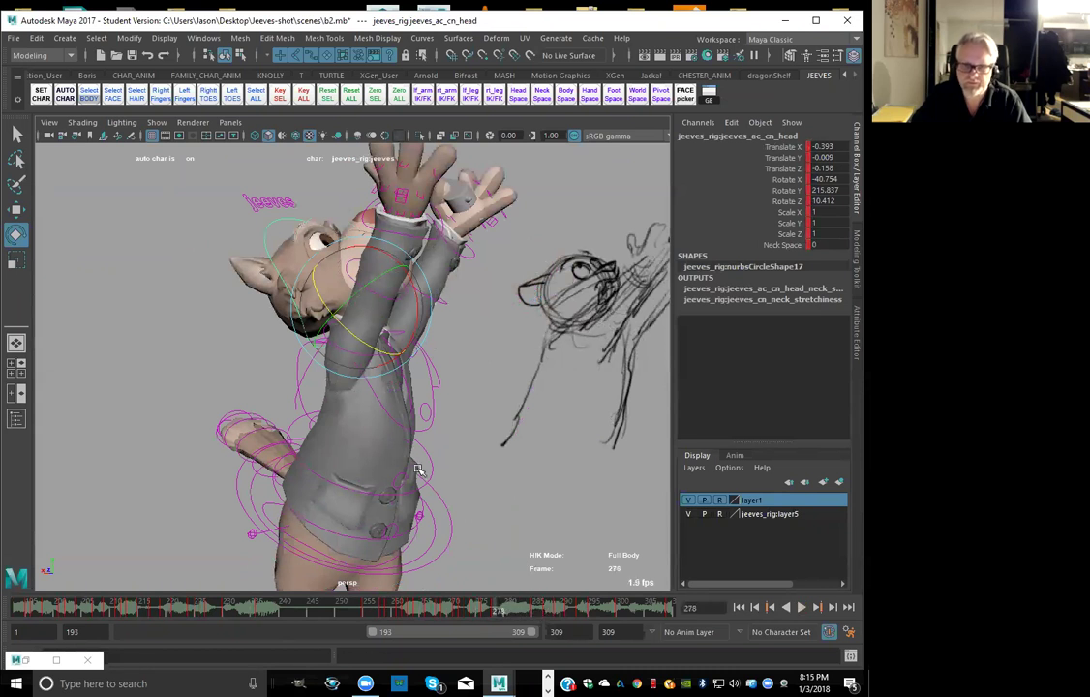
drag(357, 292, 381, 286)
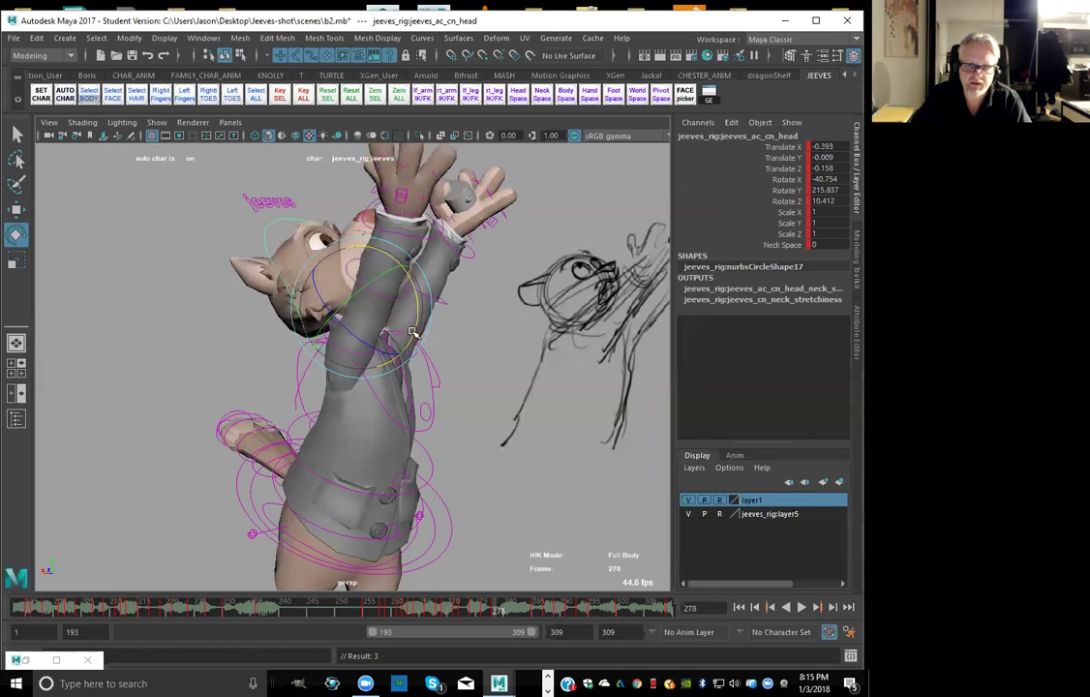
key(comma)
key(period)
drag(366, 289, 348, 287)
key(comma)
key(comma)
key(period)
key(period)
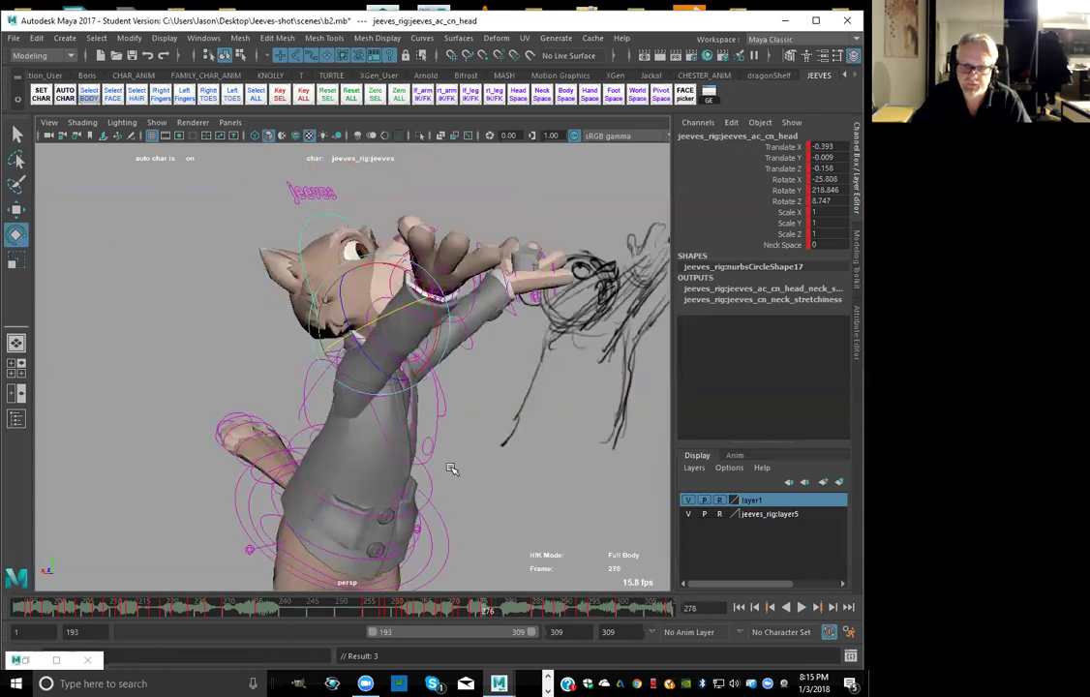
Adjust the chest control's rotation slightly at frame 285 and check the movement through to frame 287
click(418, 424)
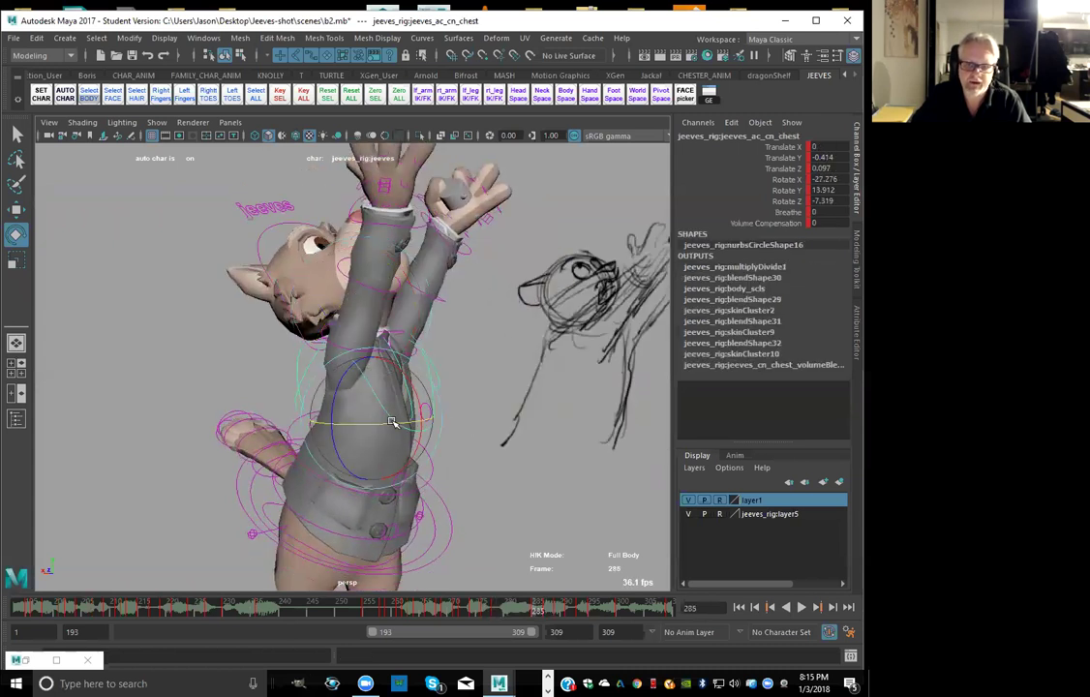
drag(410, 390, 413, 384)
key(comma)
key(comma)
key(period)
key(period)
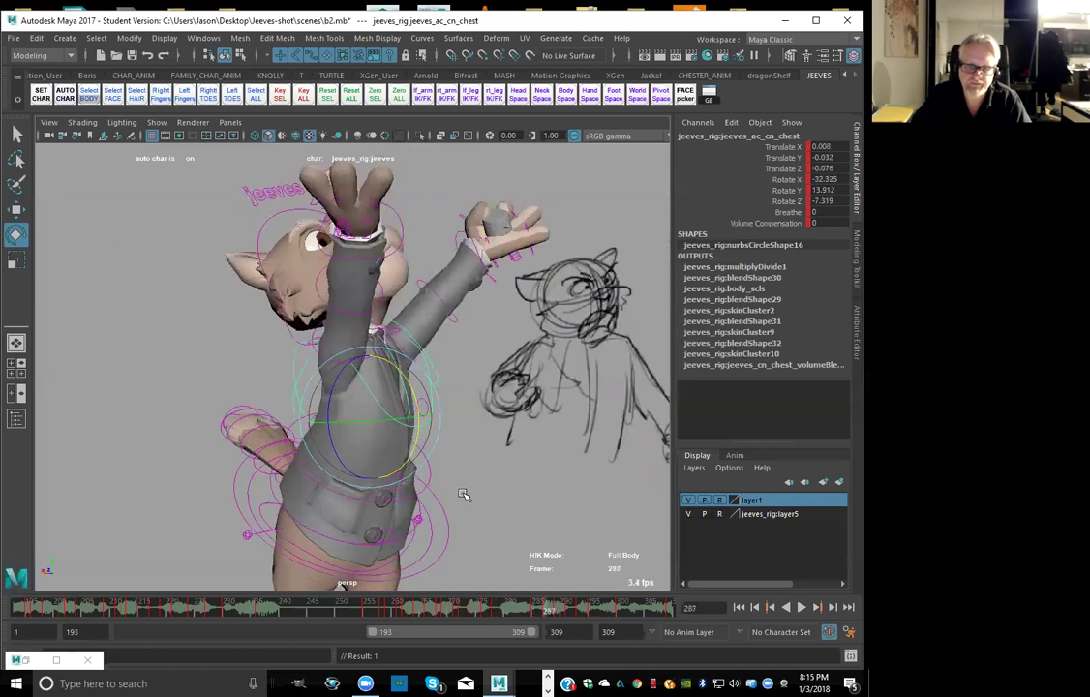
Rotate the head control at frame 285 to about -44.628, 207.71, 15.71
click(275, 268)
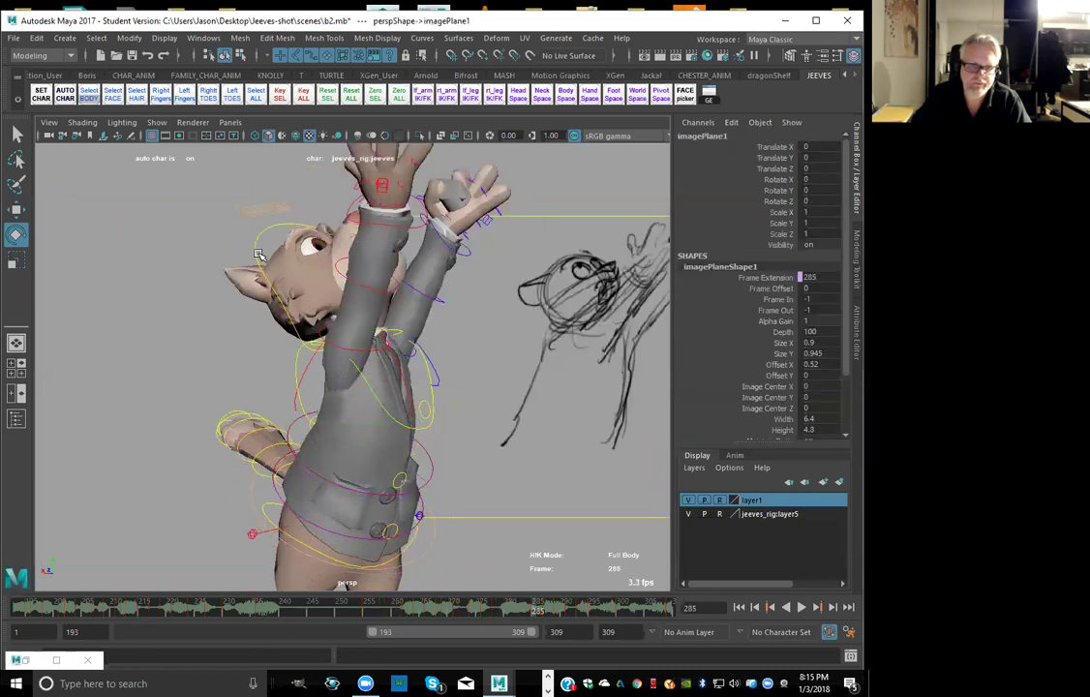
click(258, 252)
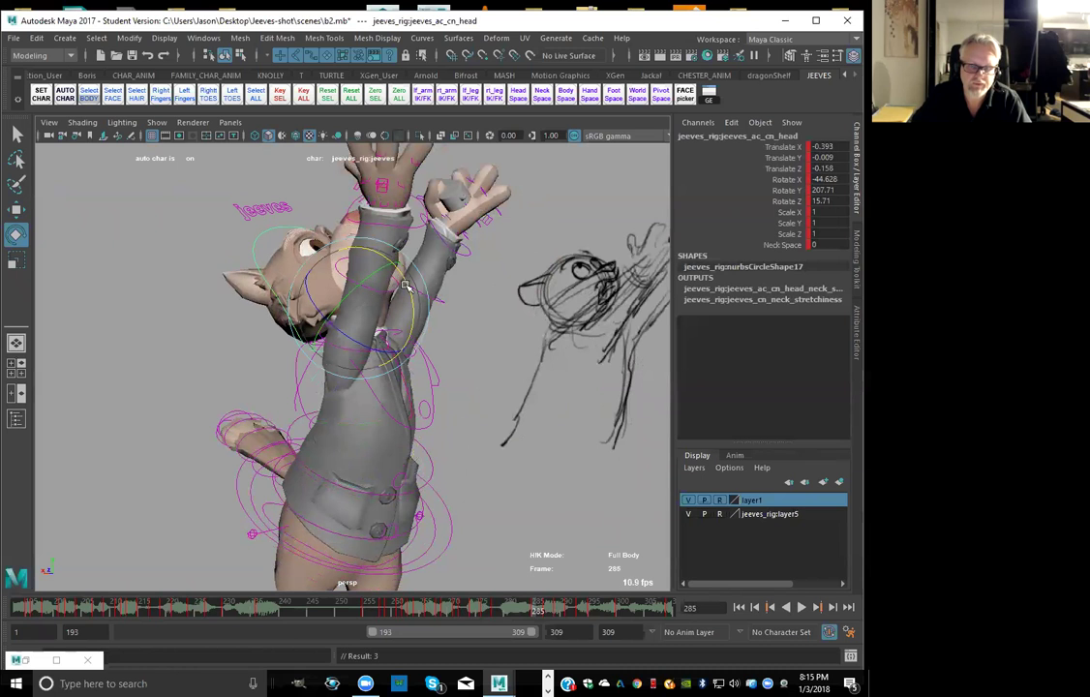
drag(468, 528, 479, 529)
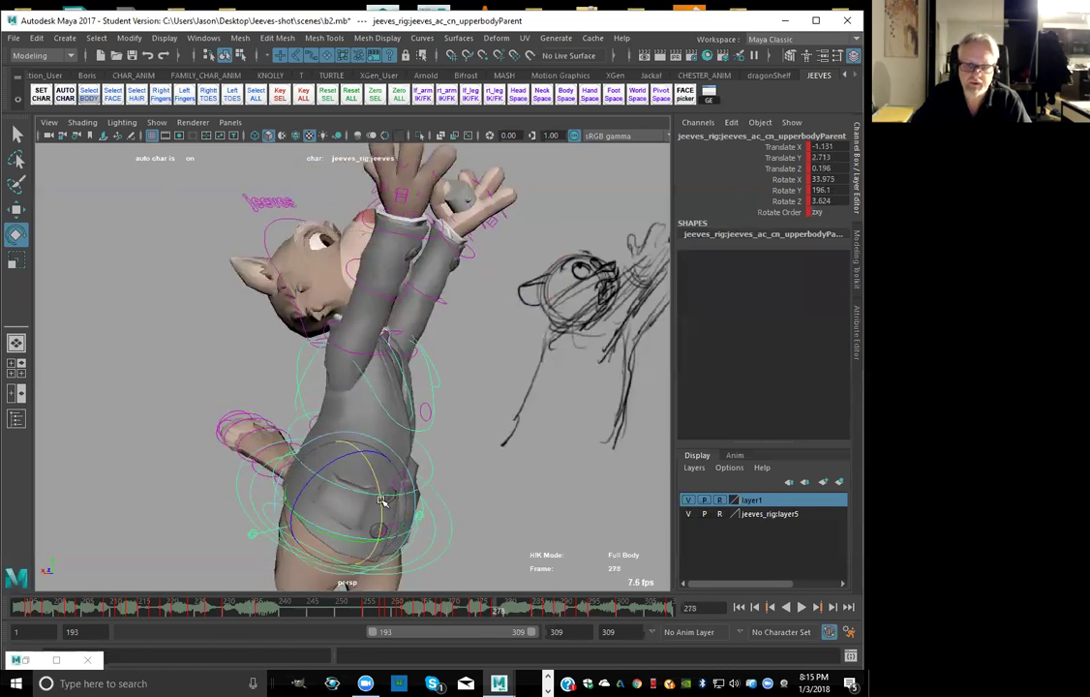
Move the upper-body parent control at frame 285 to about -1.135, 2.997, 0.173 and compare it with frame 278
key(w)
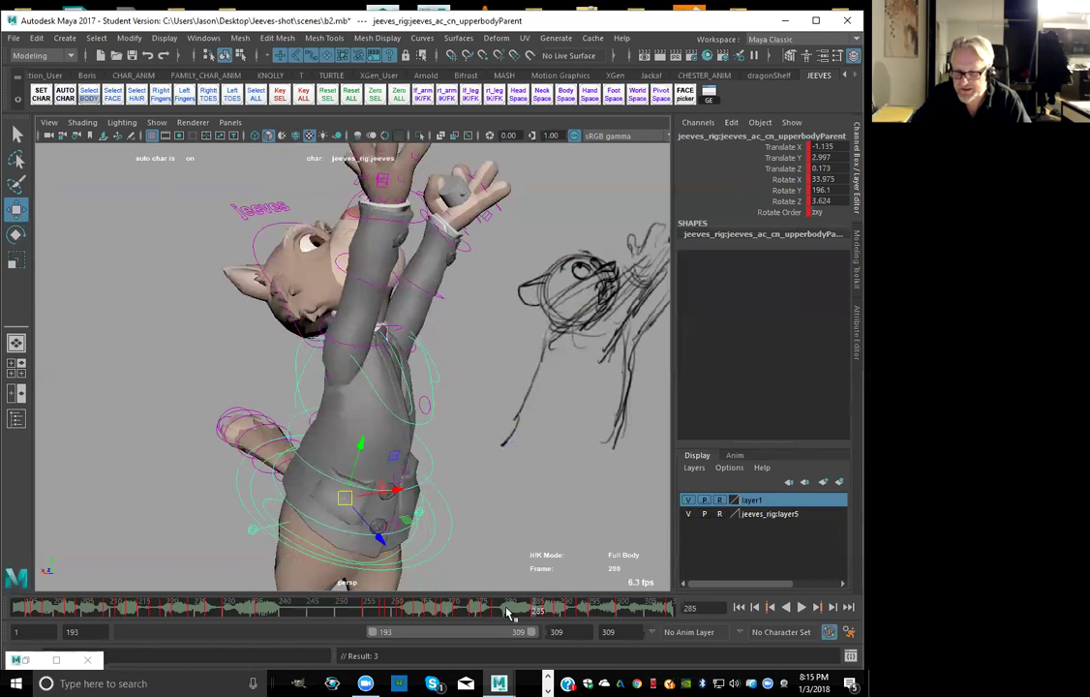
drag(523, 612, 499, 612)
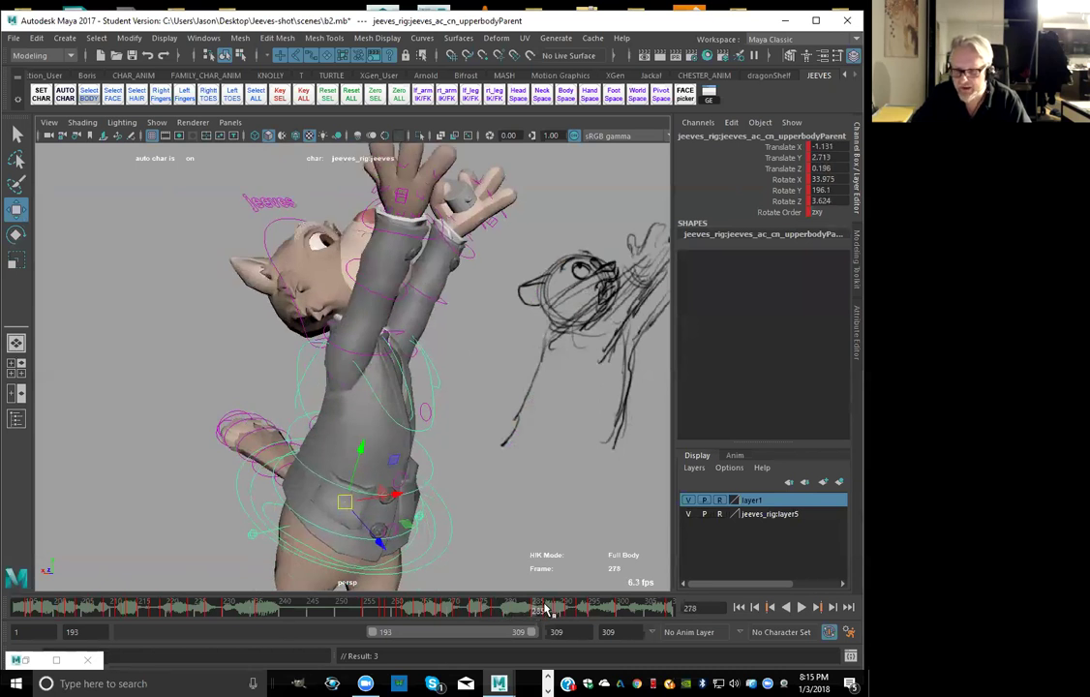
key(period)
key(period)
key(period)
drag(467, 611, 532, 611)
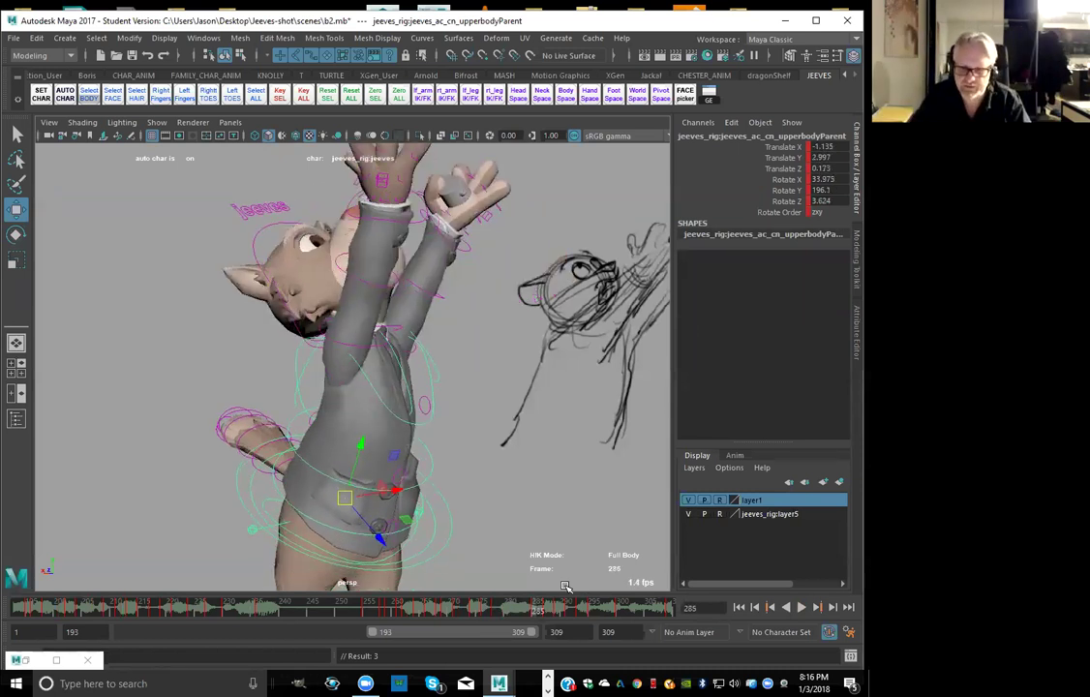
Refine the right shoulder FK rotation at frame 285 to about -147.485, 163.353, -443.4 and slightly rotate the left shoulder FK control
click(368, 360)
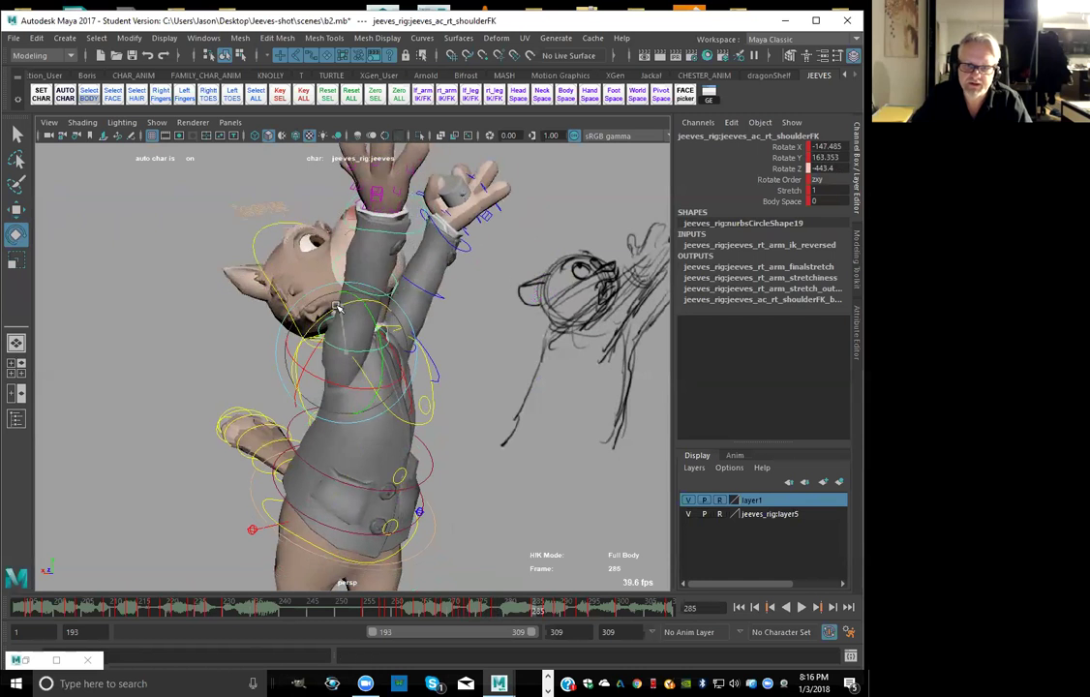
click(429, 349)
click(378, 304)
drag(378, 304, 382, 304)
key(comma)
key(period)
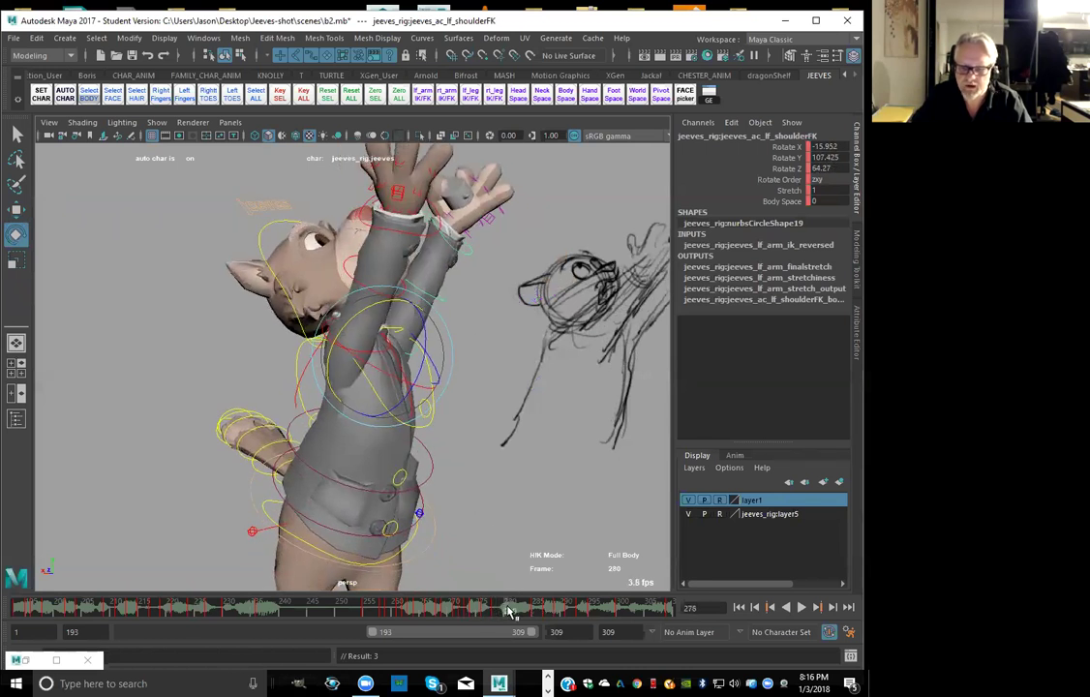
Step back and forth through the poses around frames 278 to 285 to examine the drift of the raised arms
key(period)
key(period)
key(comma)
key(comma)
key(comma)
key(period)
key(period)
key(period)
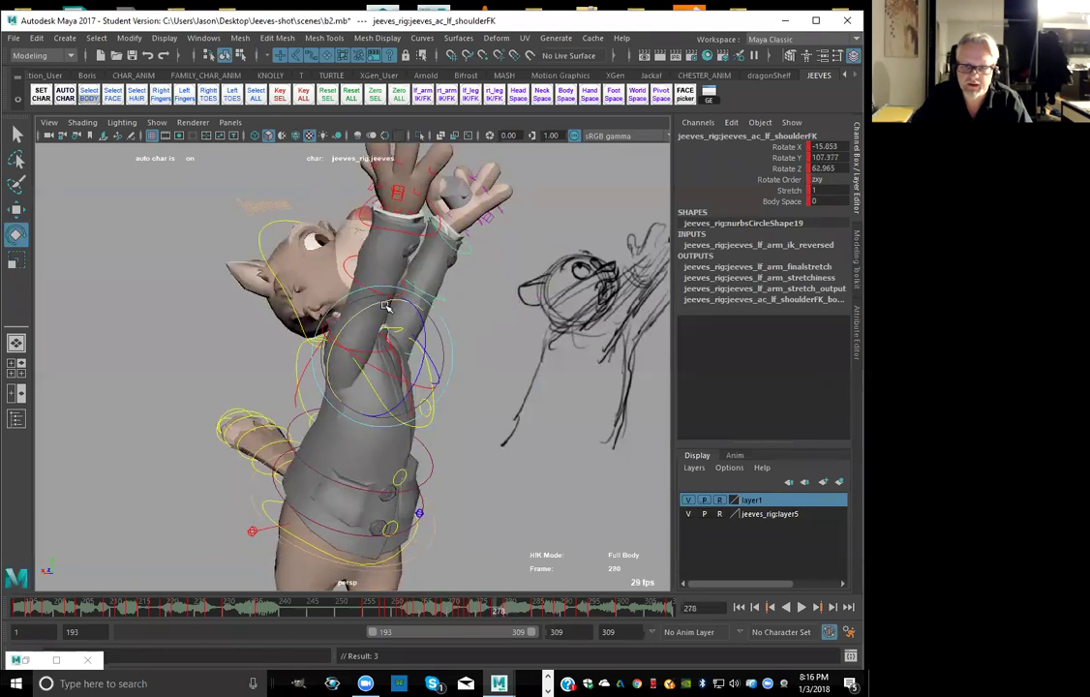
Rotate the right shoulder FK control at frame 282 to about -147.319, 163.808, -447.76
key(comma)
key(comma)
key(.)
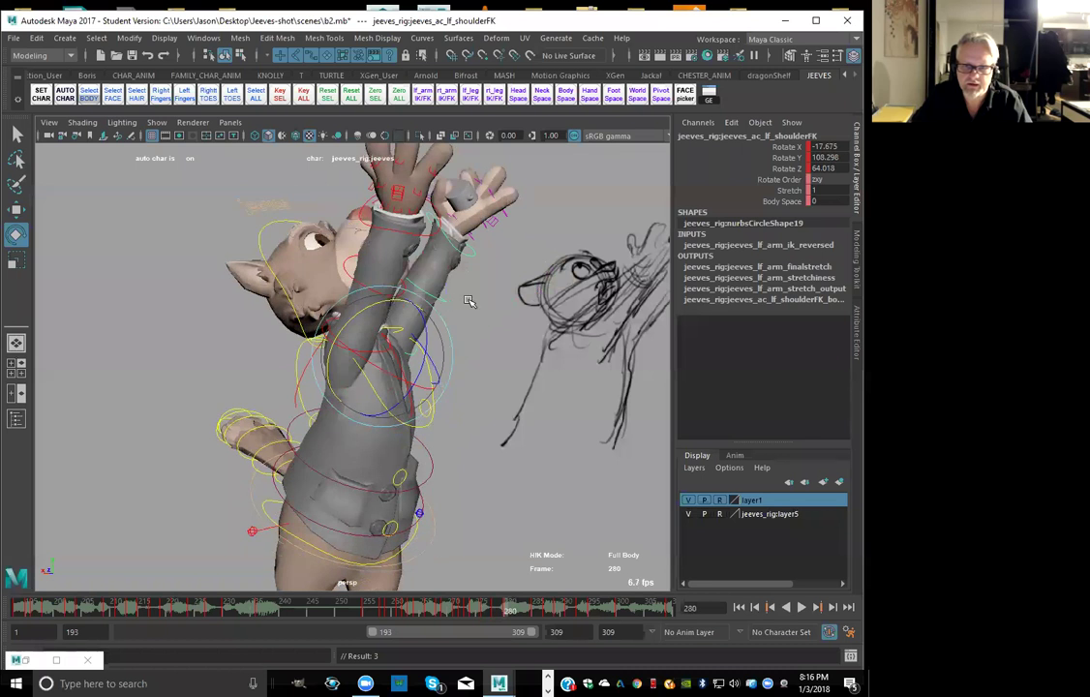
click(387, 332)
click(325, 303)
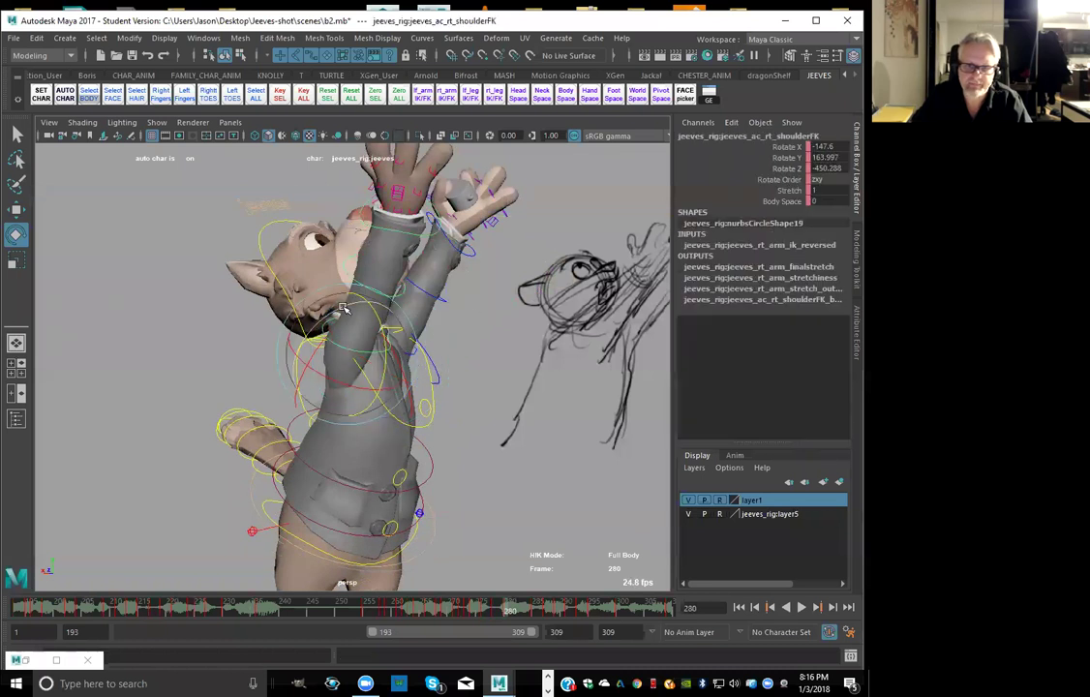
key(.)
key(.)
key(.)
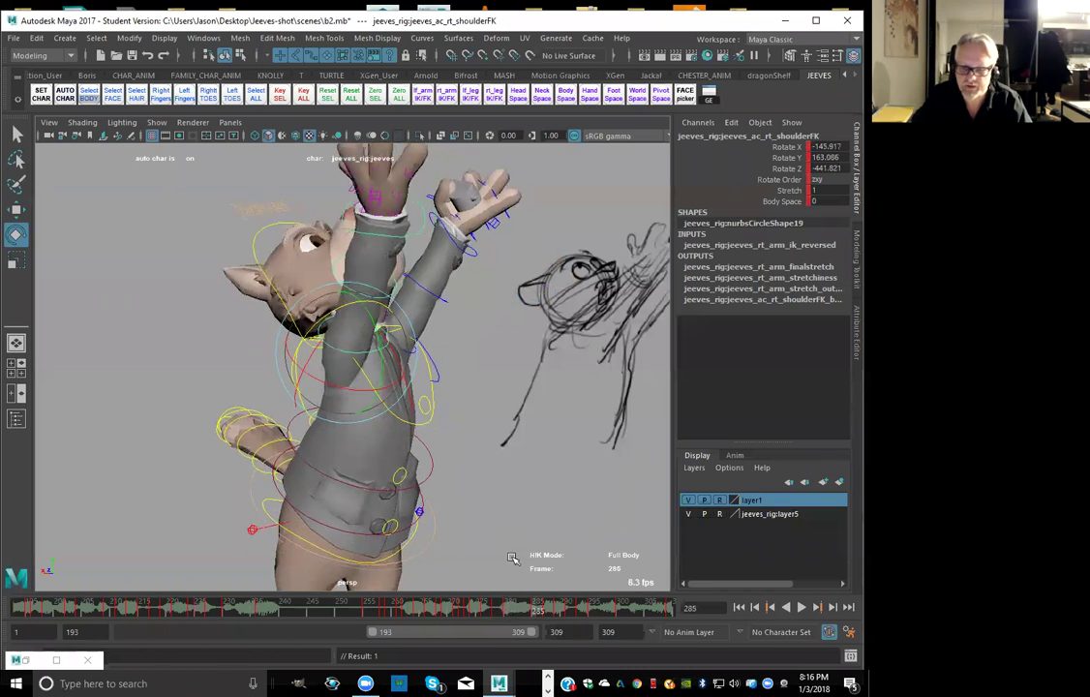
click(519, 614)
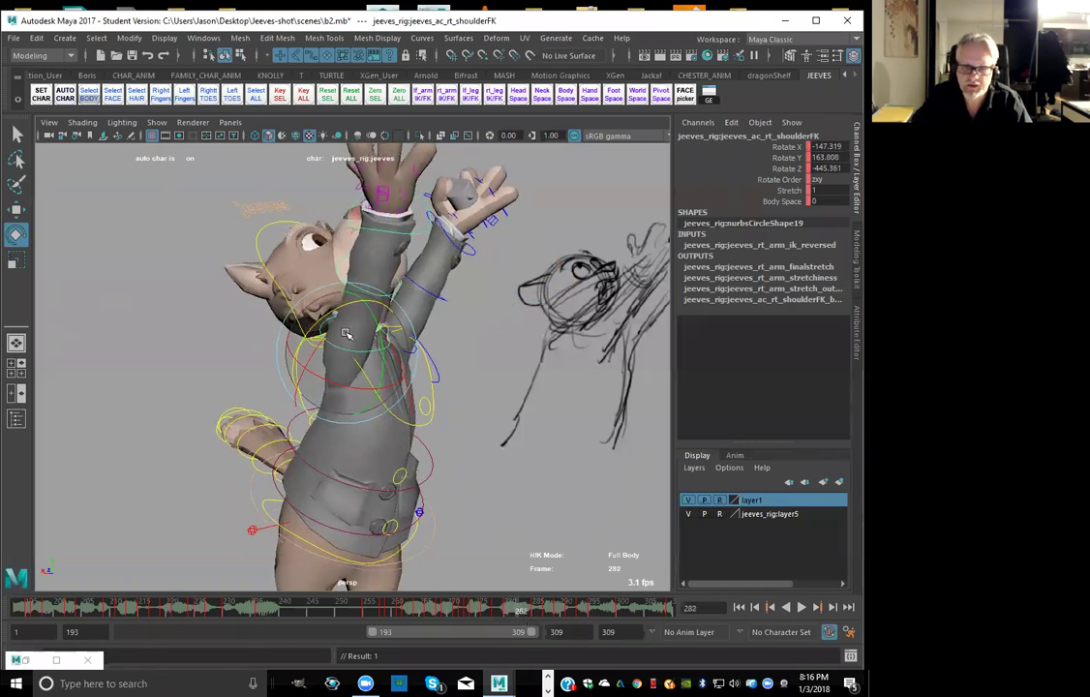
middle_drag(339, 307, 344, 308)
Rotate the left shoulder FK control at frame 282 to about -16.175, 107.547, 64.887
click(448, 343)
click(416, 339)
key(shift+e)
key(alt+comma)
key(alt+comma)
key(alt+period)
key(alt+period)
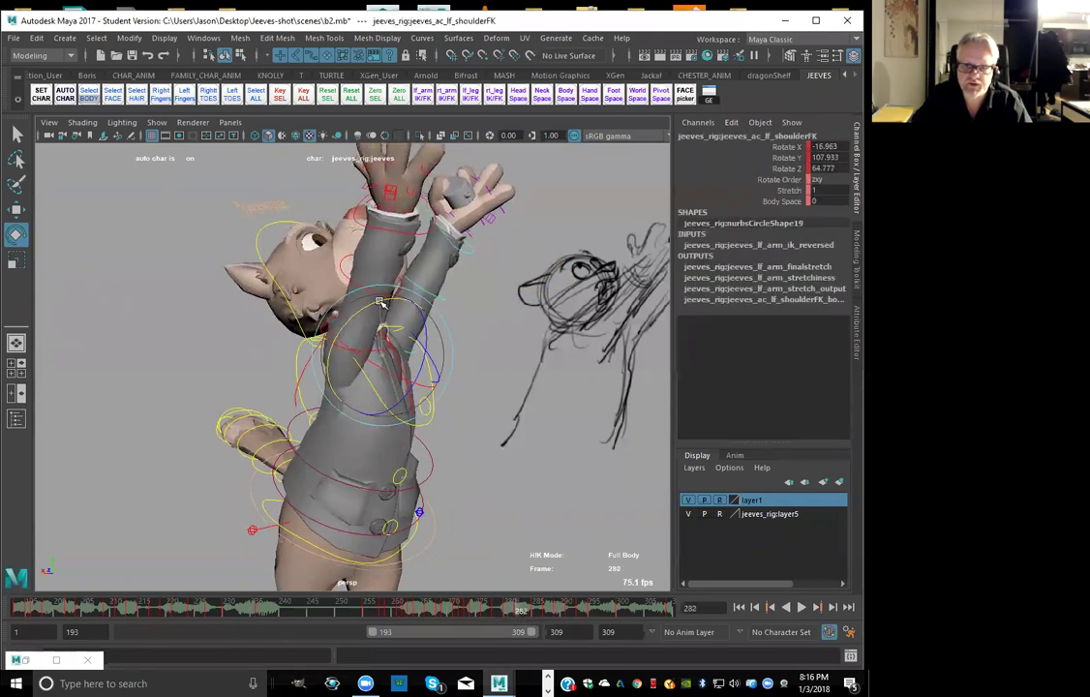
middle_drag(382, 301, 379, 301)
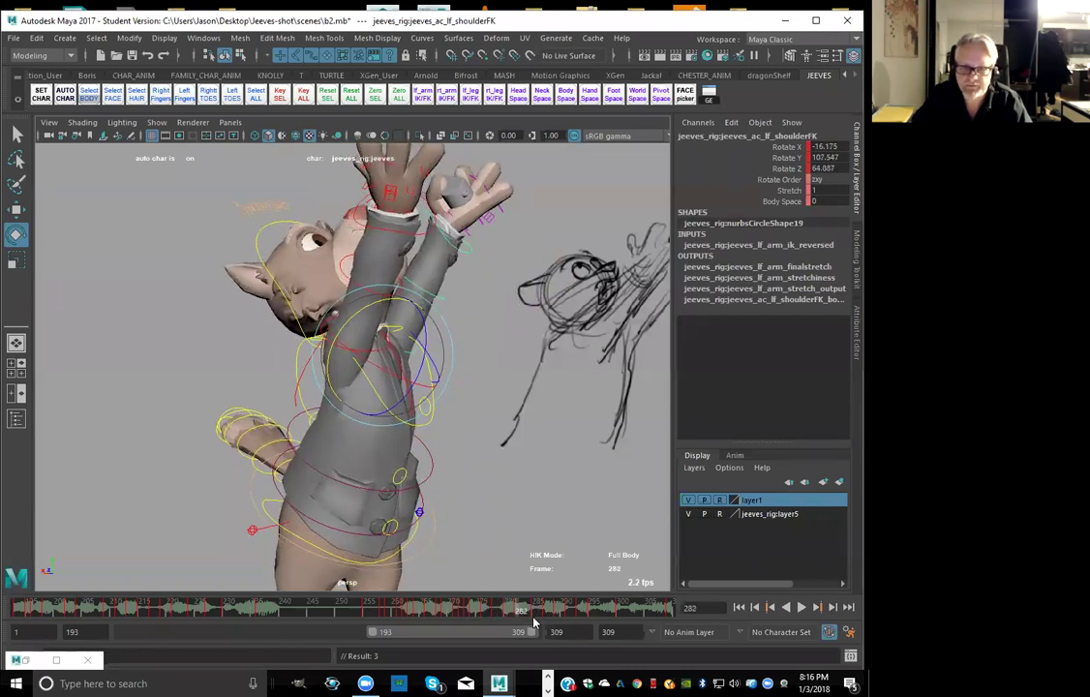
Adjust the left shoulder FK rotation at frame 284 to about -17.566, 108.073, 65.023 and compare it with the neighbouring poses
drag(531, 621, 528, 617)
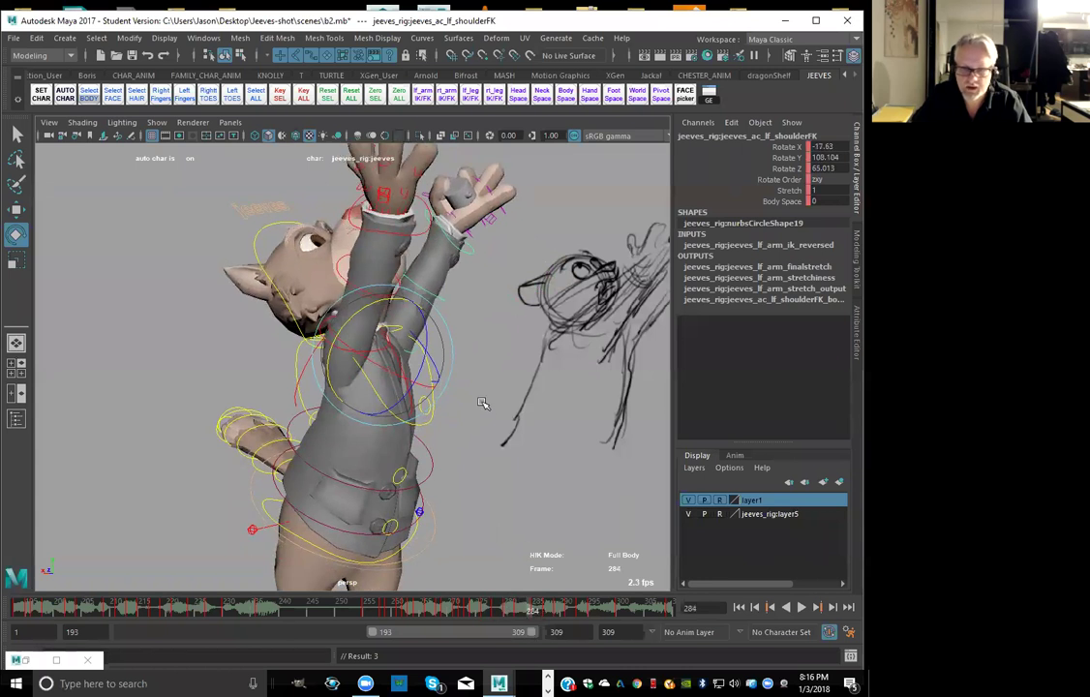
drag(398, 302, 393, 302)
key(period)
key(comma)
key(comma)
key(period)
drag(382, 302, 422, 303)
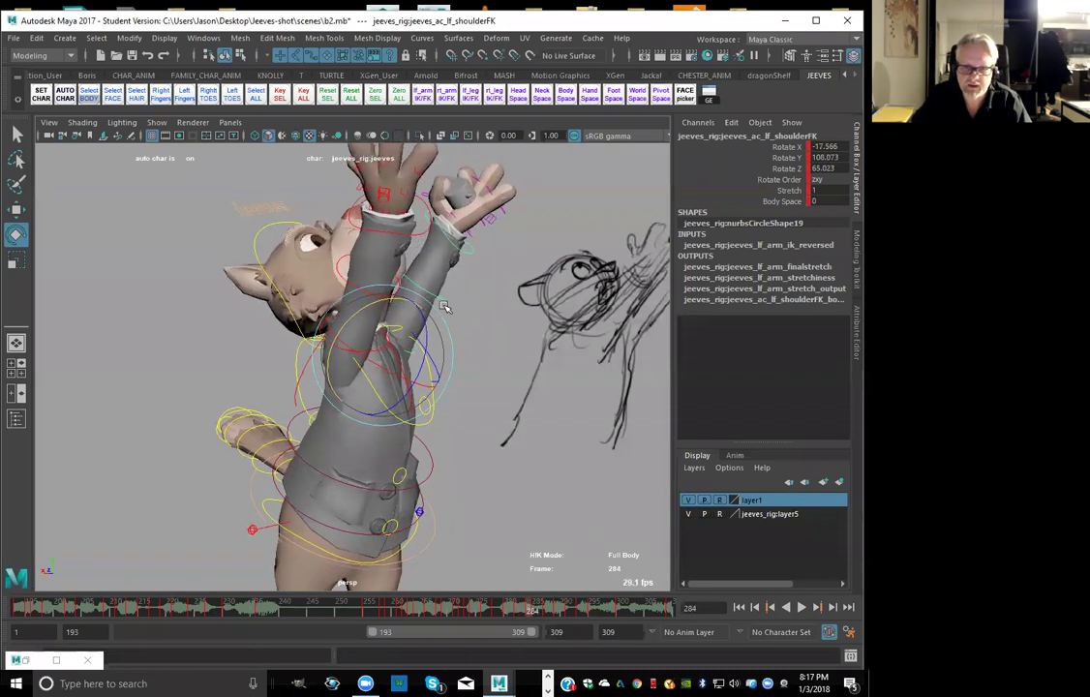
Select the right shoulder FK control and step through the poses between frames 282 and 295 to examine the arm motion
click(473, 303)
click(364, 353)
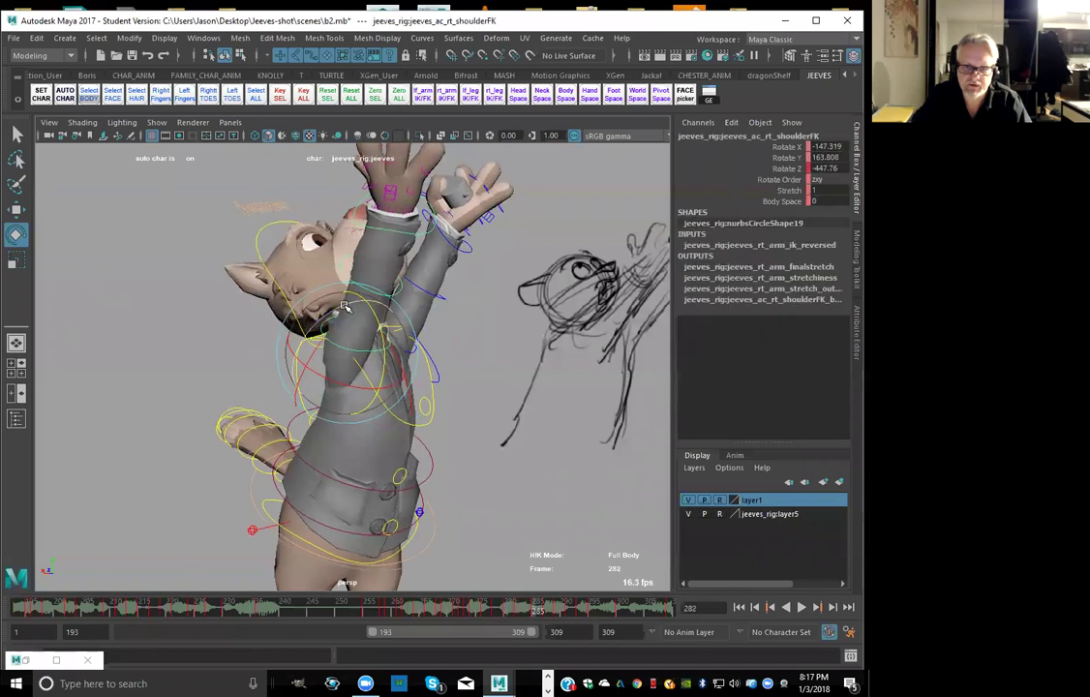
key(s)
key(alt+comma)
key(alt+comma)
key(alt+comma)
key(alt+comma)
key(alt+comma)
key(alt+comma)
key(alt+comma)
key(alt+comma)
key(alt+comma)
key(alt+comma)
key(alt+comma)
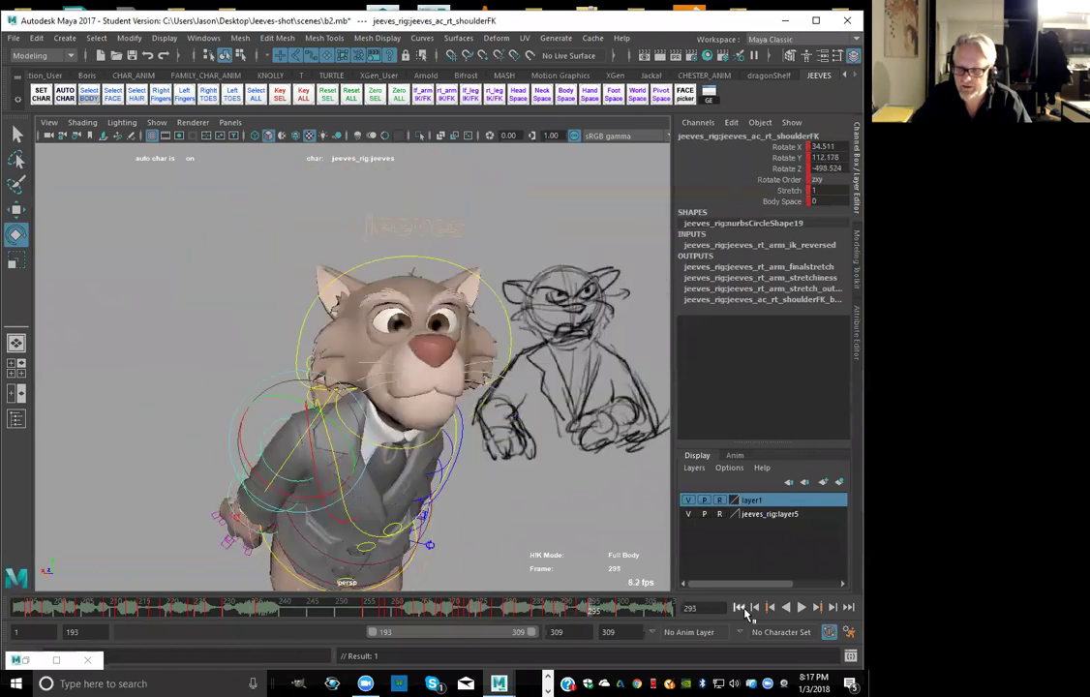
Play the shot from frame 193 to review the whole gesture
click(741, 608)
click(801, 608)
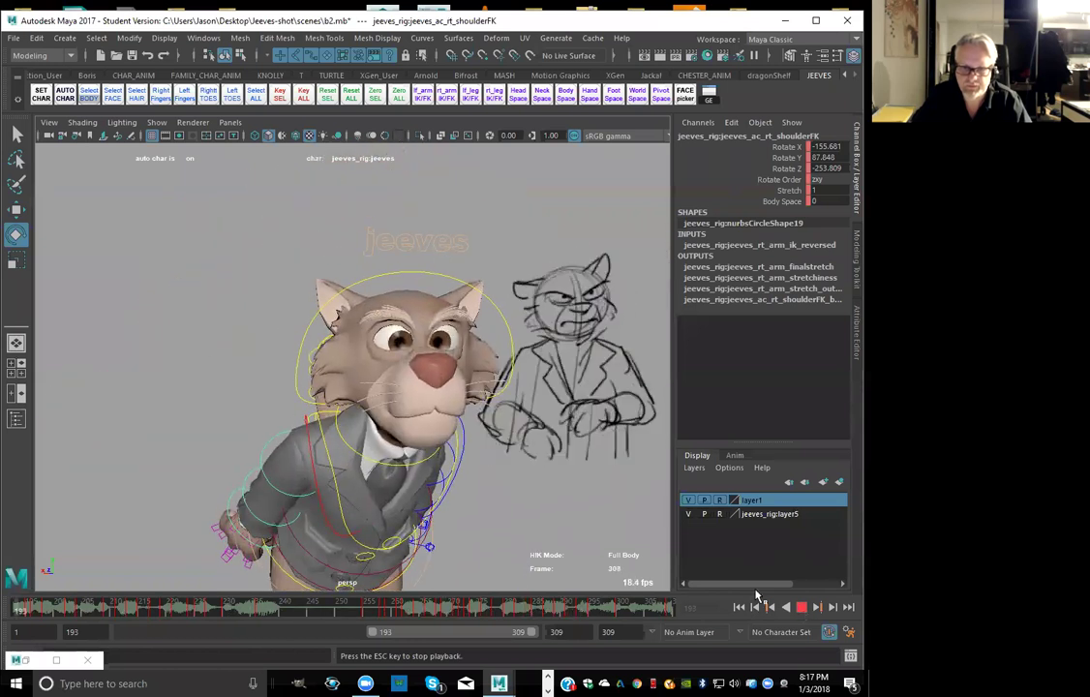
click(803, 608)
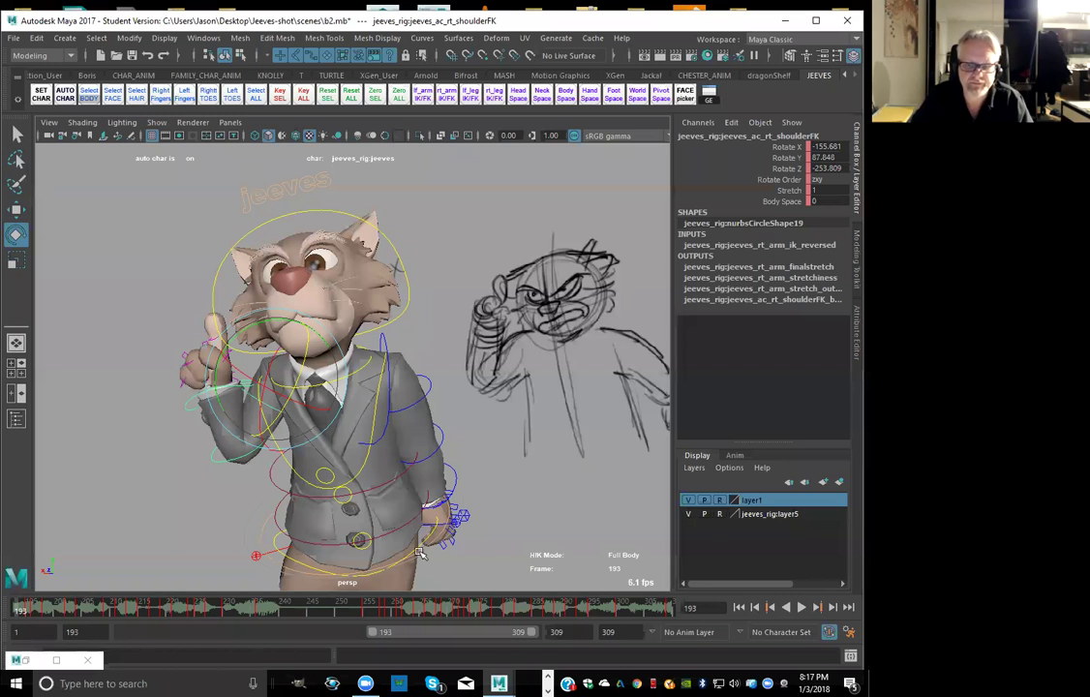
Rotate the chest control at frame 274 to about 26.37, 13.209, -7.164 and compare it with the preceding poses
click(346, 572)
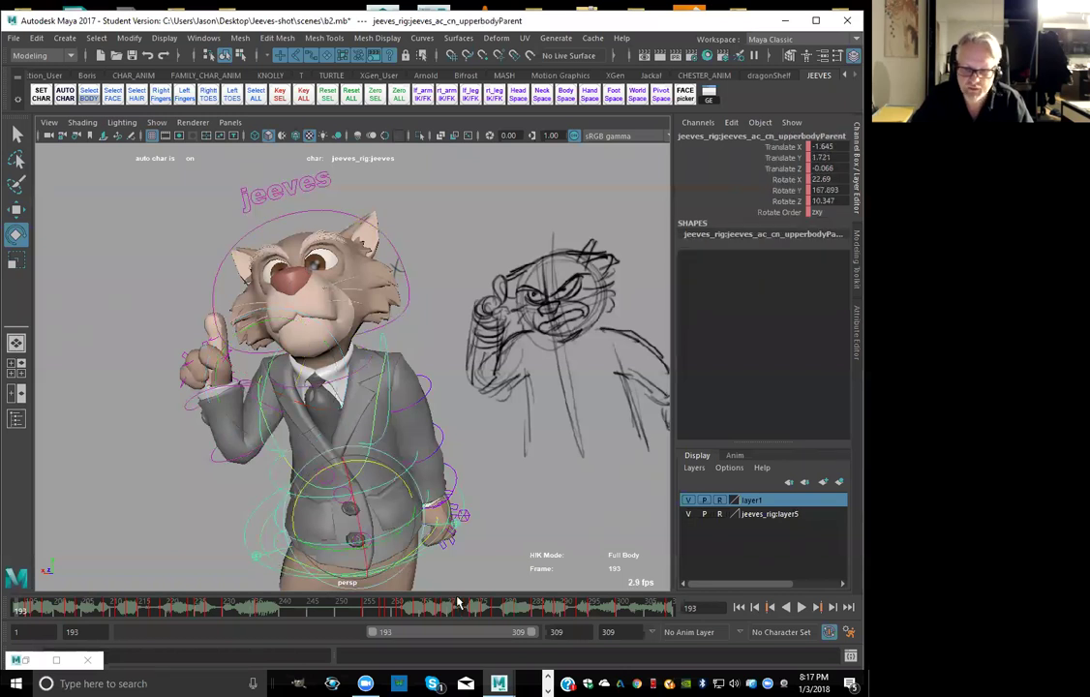
click(459, 604)
key(period)
key(period)
key(period)
key(period)
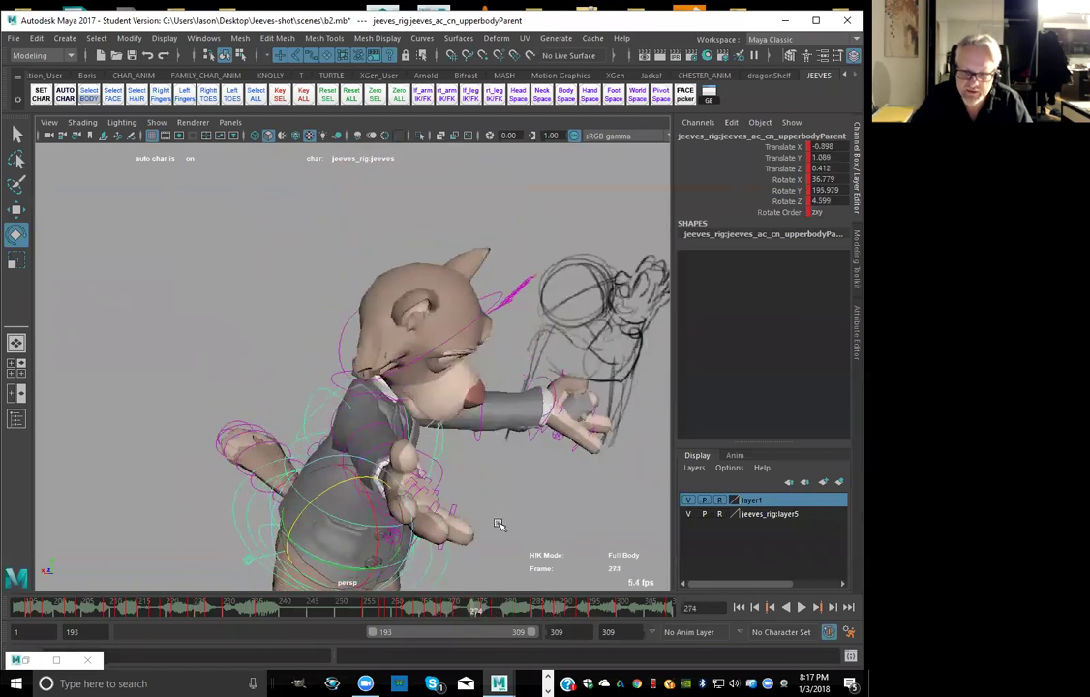
click(438, 481)
click(437, 444)
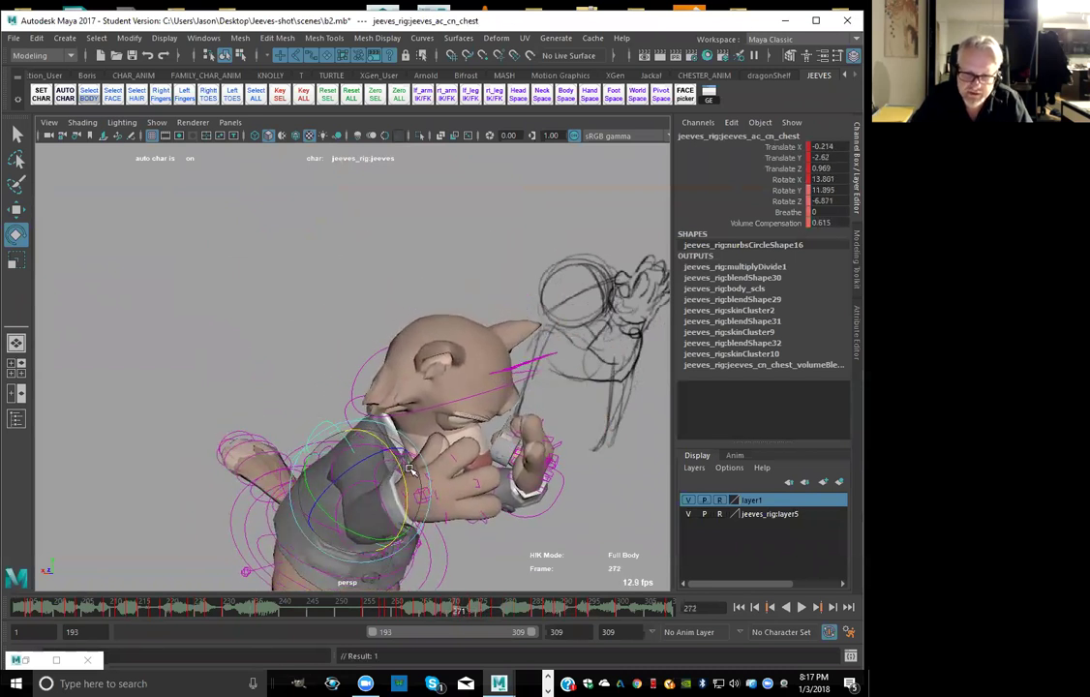
drag(410, 448, 423, 478)
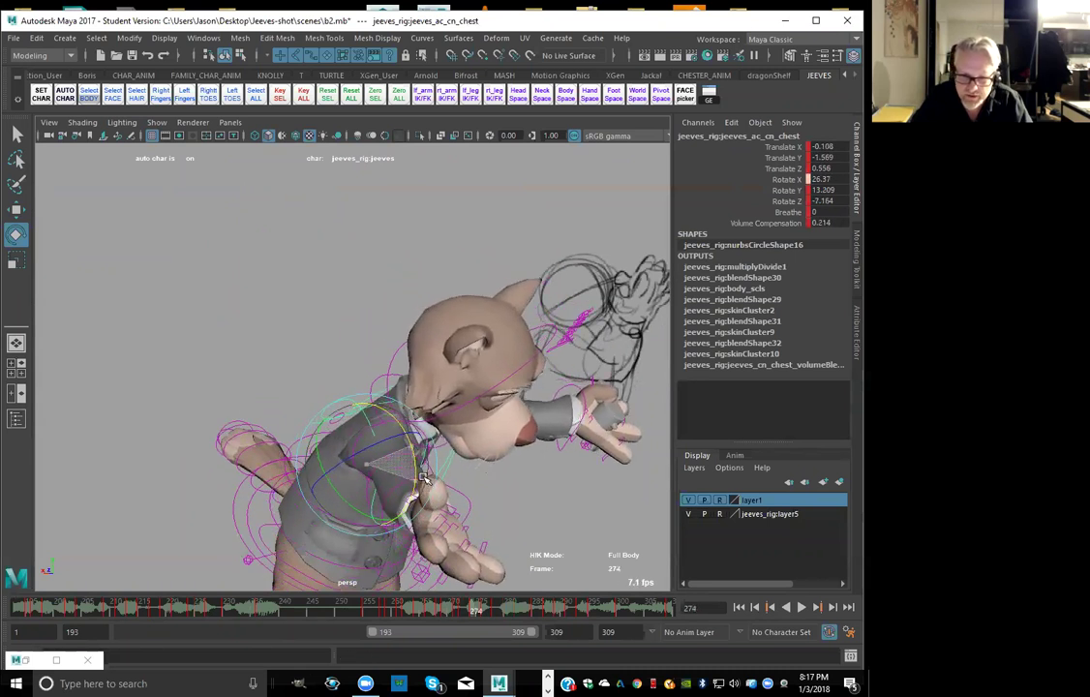
key(comma)
key(comma)
key(period)
key(period)
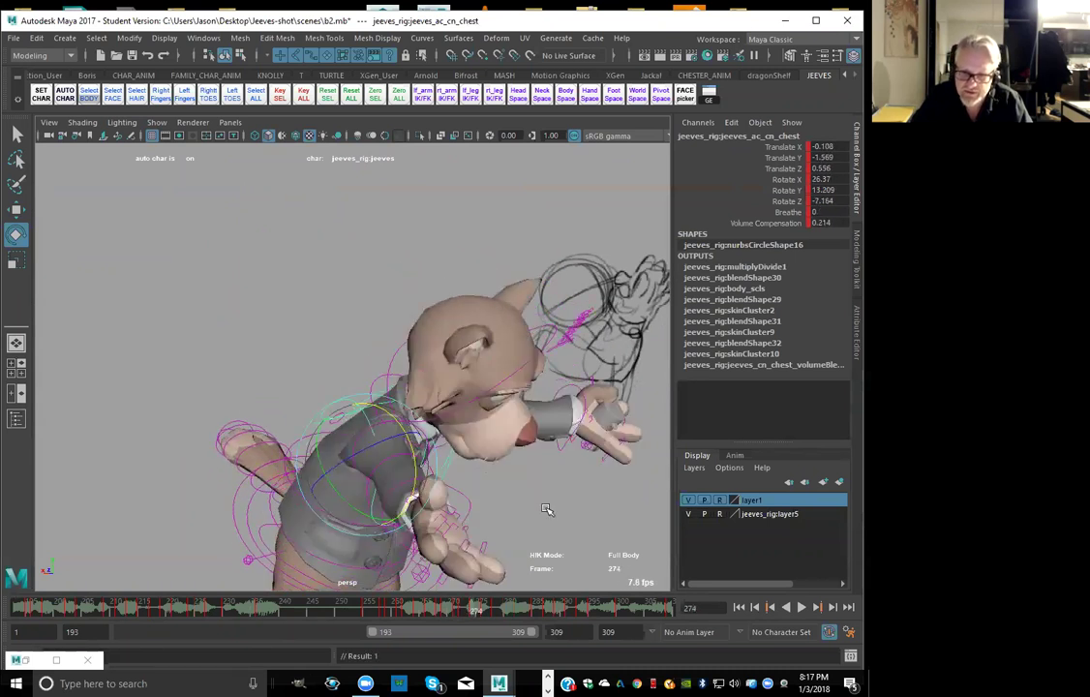
Tilt the head control further down at frame 274 and compare it with the pose at frame 271
click(548, 508)
click(478, 346)
drag(468, 347, 489, 384)
key(comma)
key(comma)
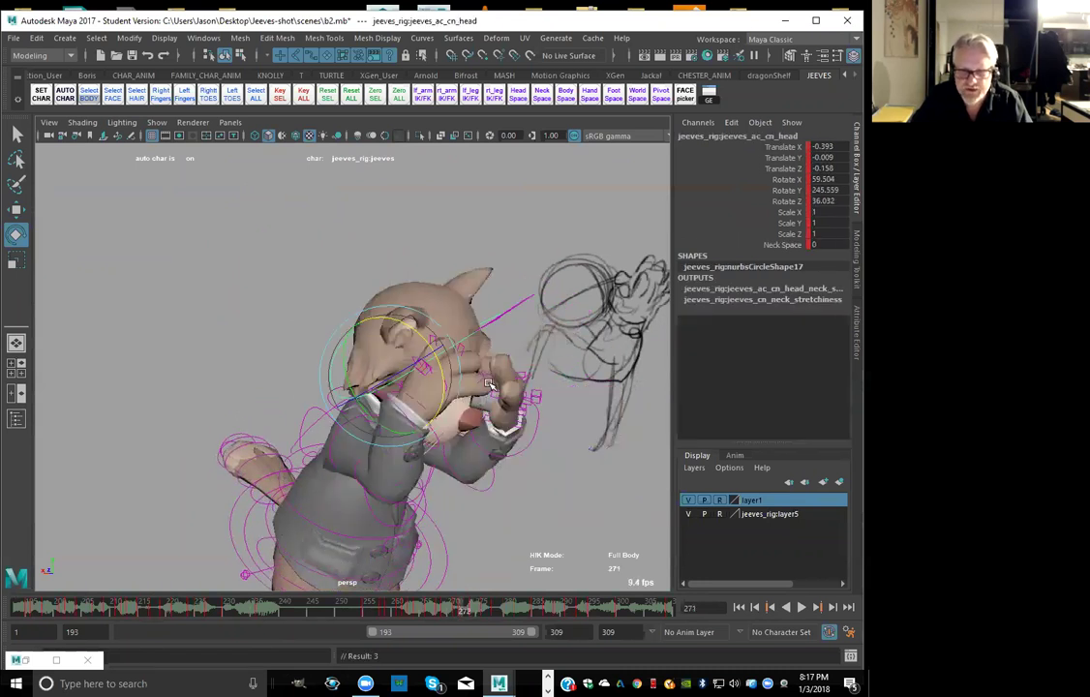
key(period)
key(period)
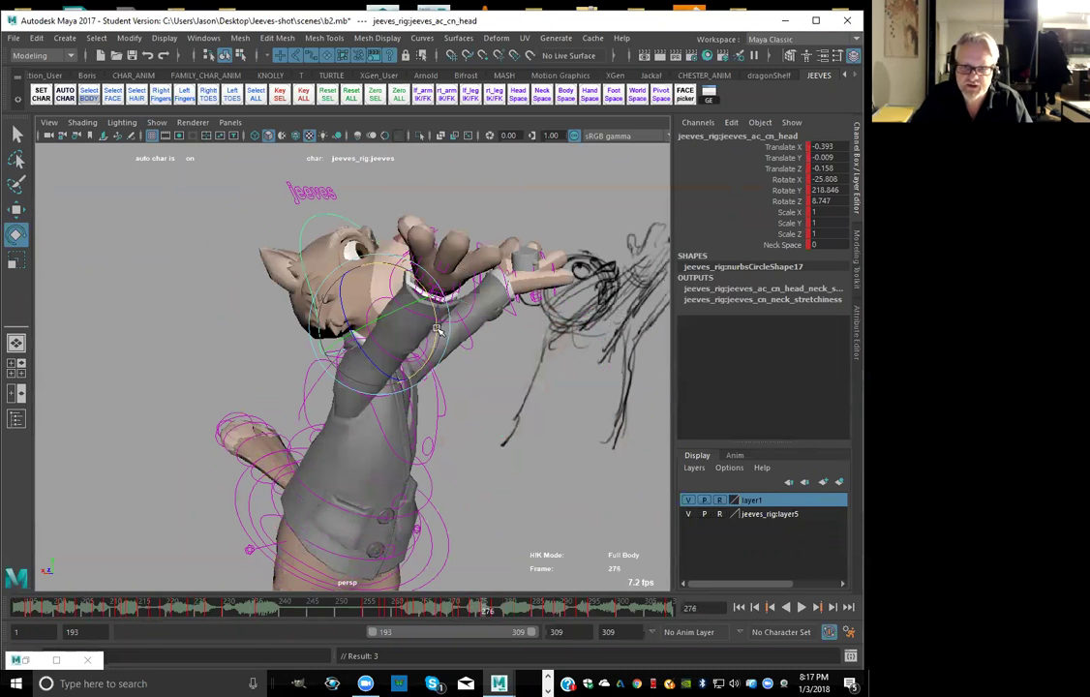
Rotate the head control forward at frame 276 to about 36.491, 228.546, 9.805 and play the motion around it
drag(438, 330, 419, 418)
key(comma)
key(comma)
key(period)
key(period)
key(period)
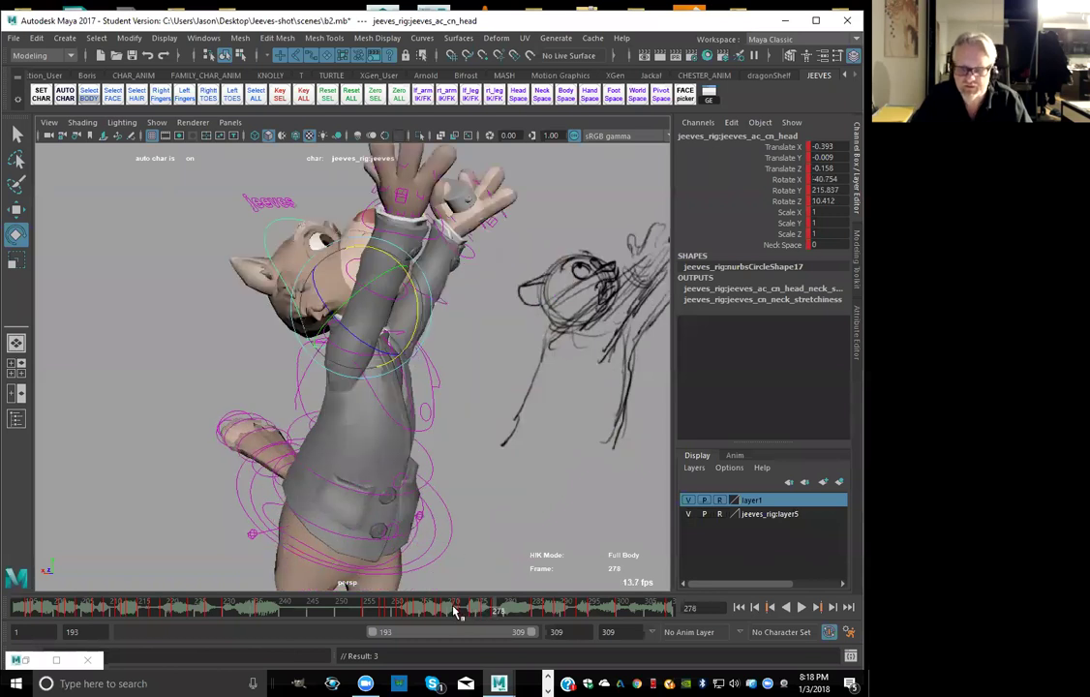
key(alt+v)
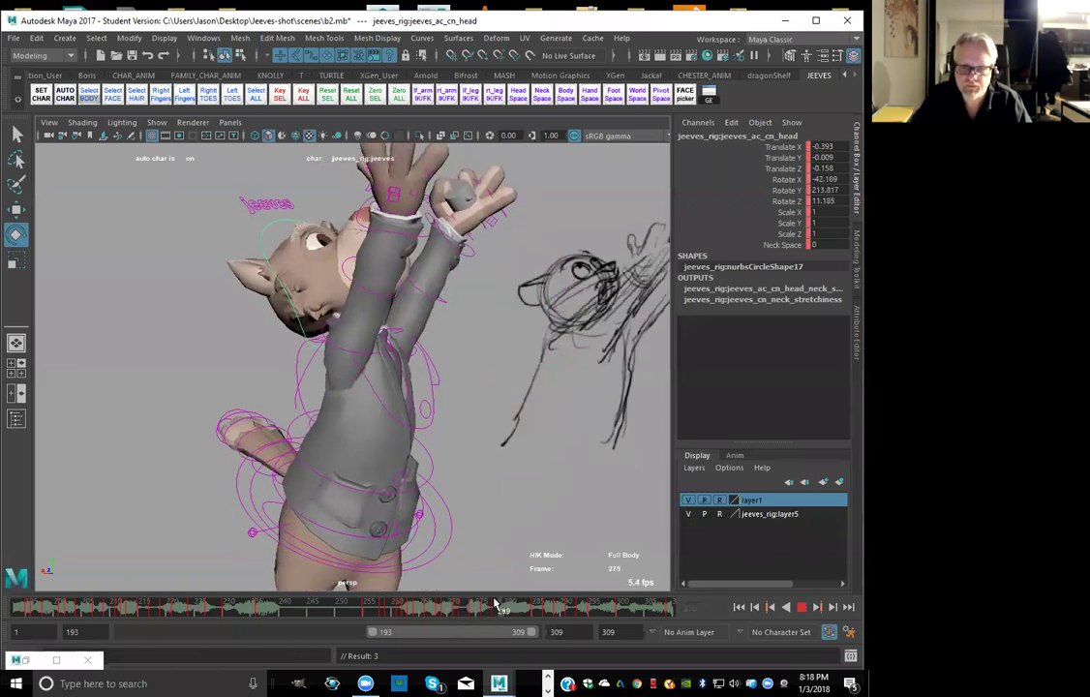
key(alt+v)
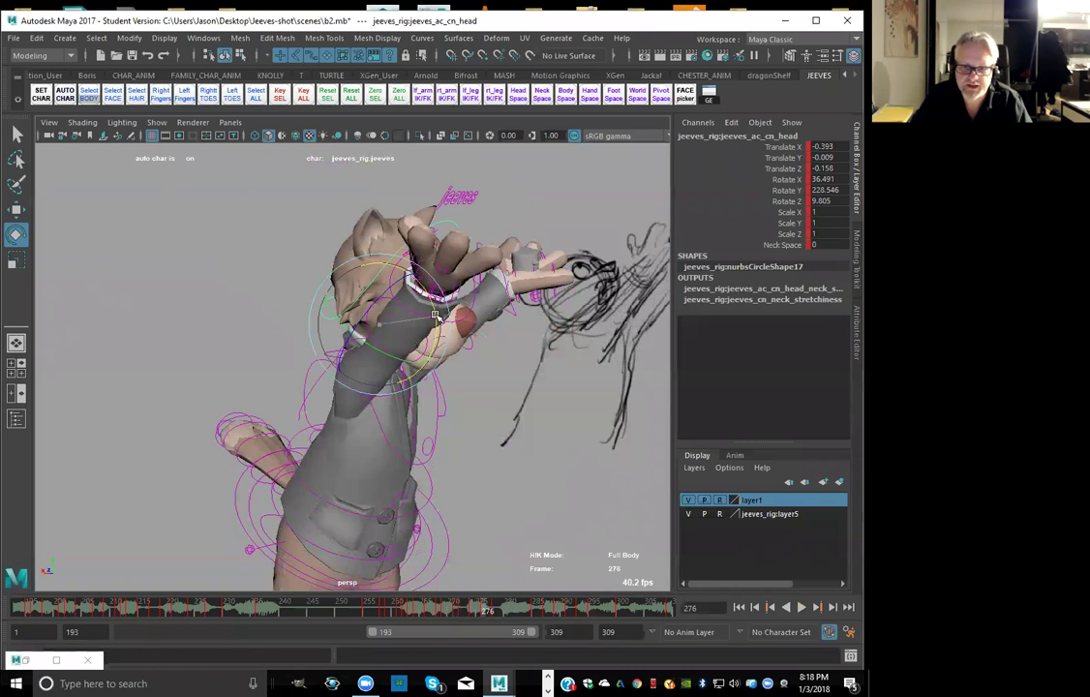
Refine the head rotation to about 30.275, 227.306, 9.121 at frame 276 and -15.69, 220.453, 8.175 at frame 278
key(period)
key(comma)
key(period)
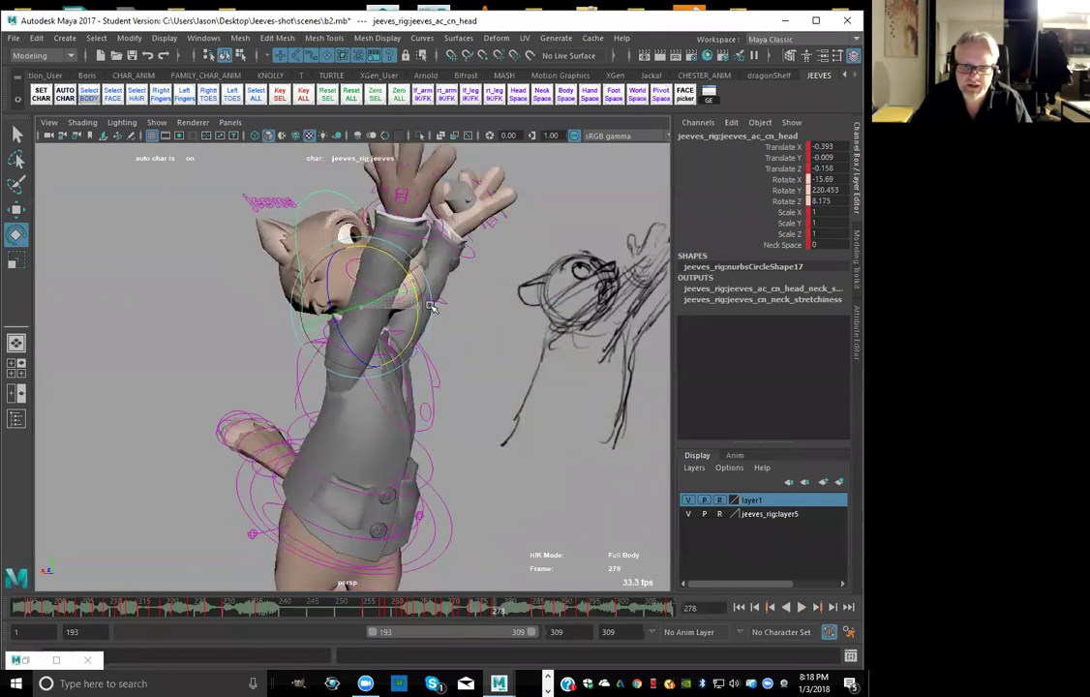
key(period)
key(period)
key(comma)
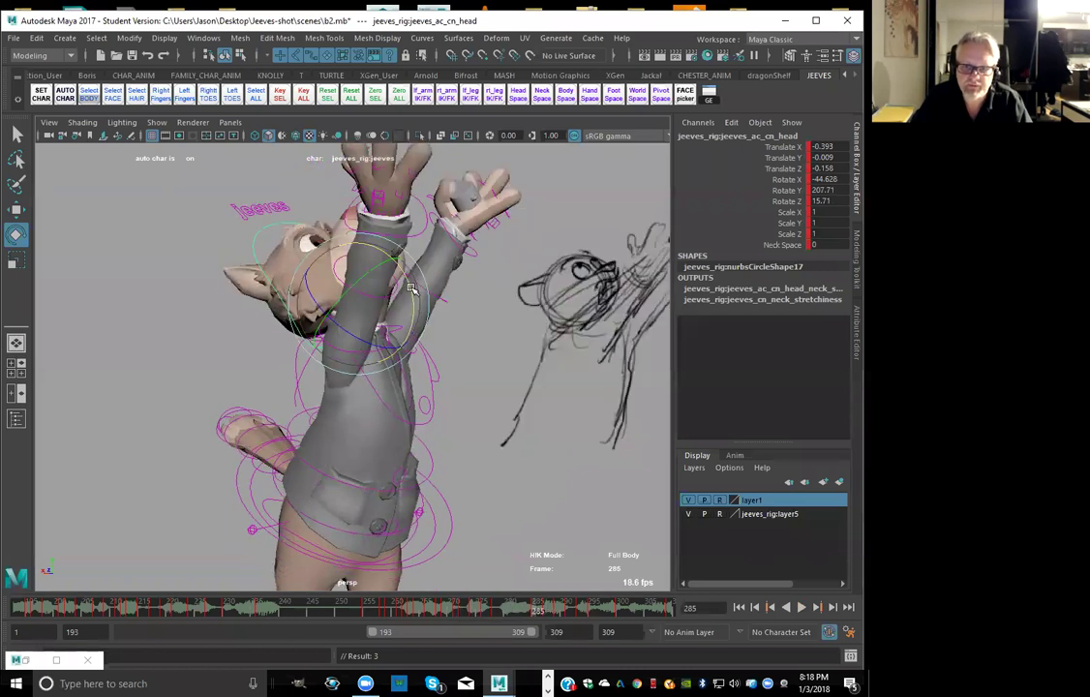
Tilt the head control slightly further back at frame 281 and play the motion to review it
key(comma)
key(period)
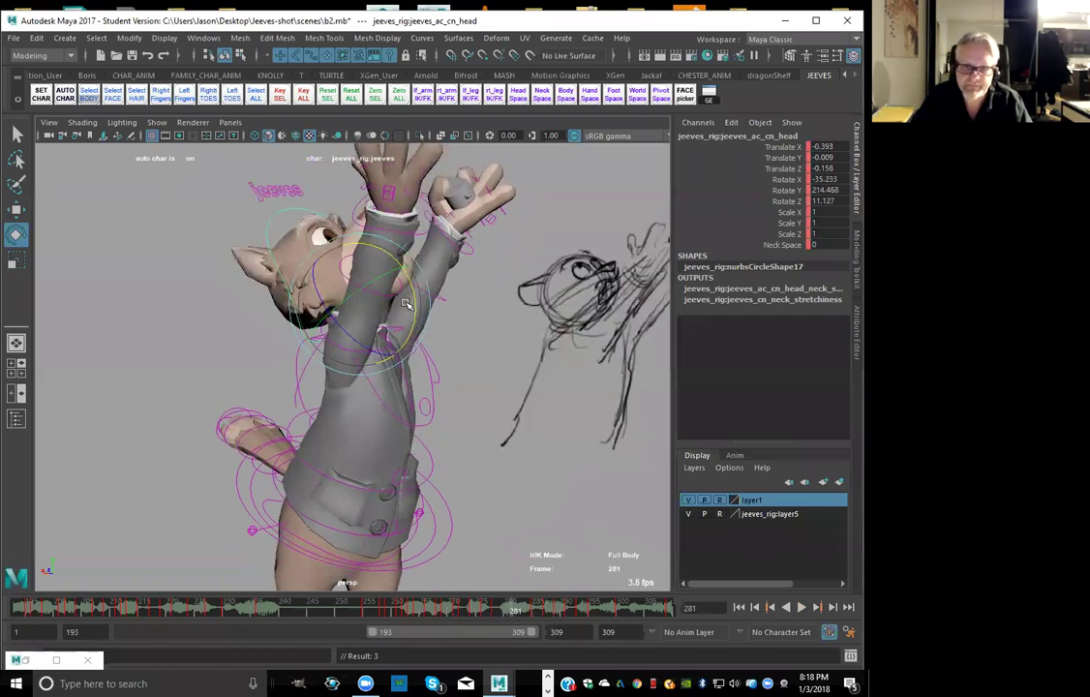
drag(411, 278, 405, 266)
key(comma)
key(comma)
key(period)
key(period)
key(period)
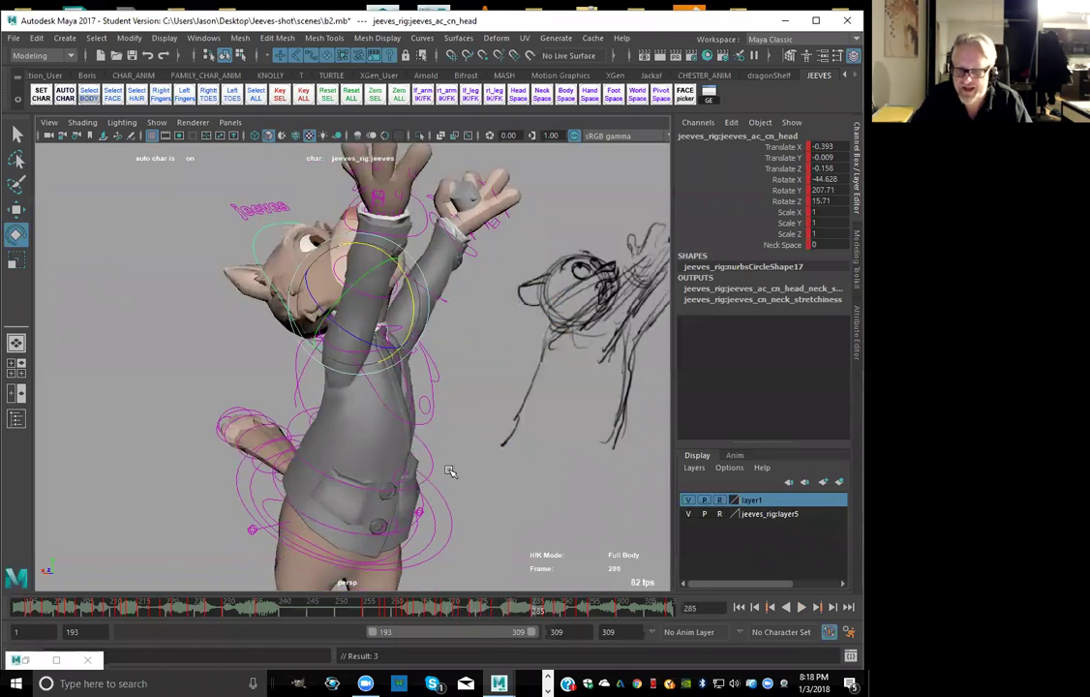
key(alt+v)
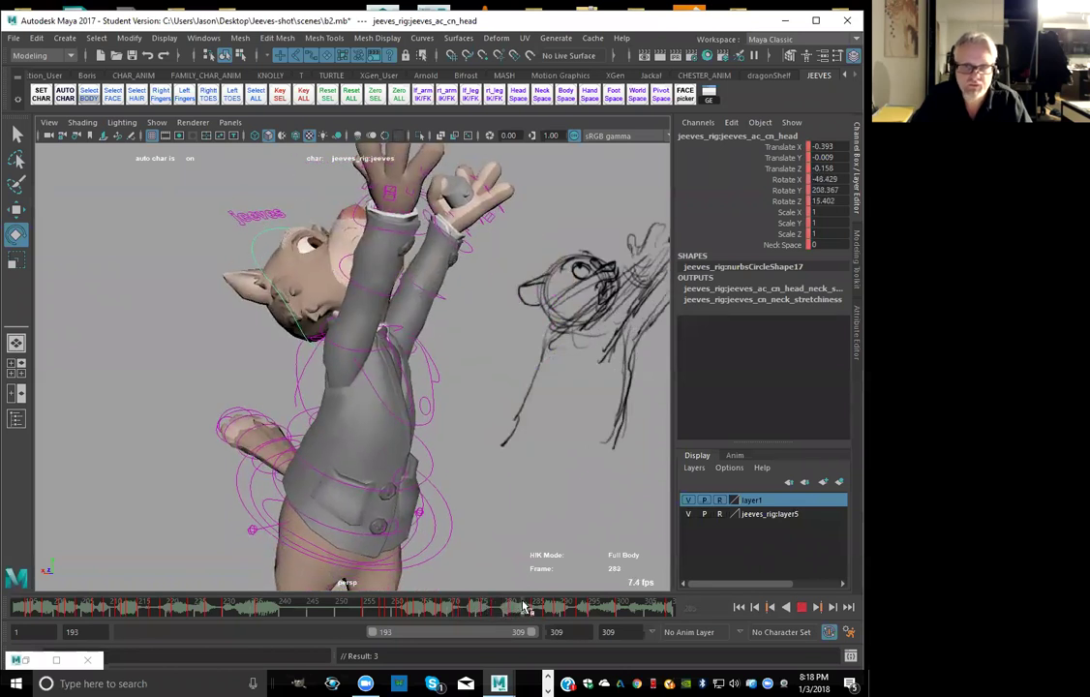
key(alt+v)
Rotate the chest control further forward at frame 276 and compare it with the pose at frame 274
key(comma)
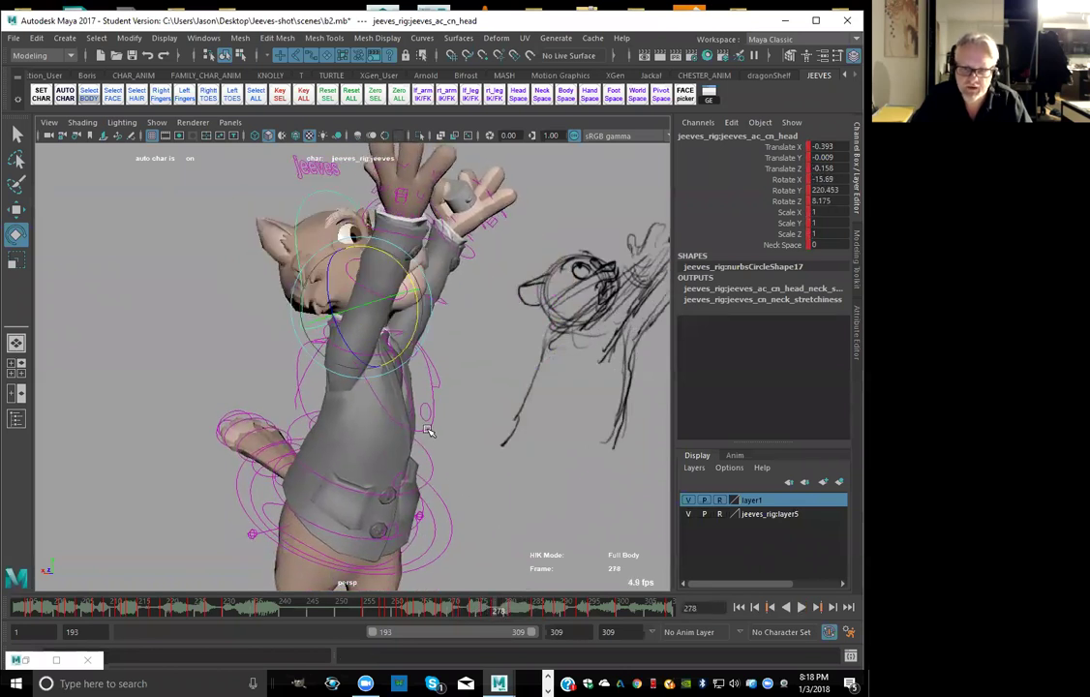
click(427, 430)
key(comma)
key(comma)
key(comma)
key(comma)
key(period)
key(period)
key(period)
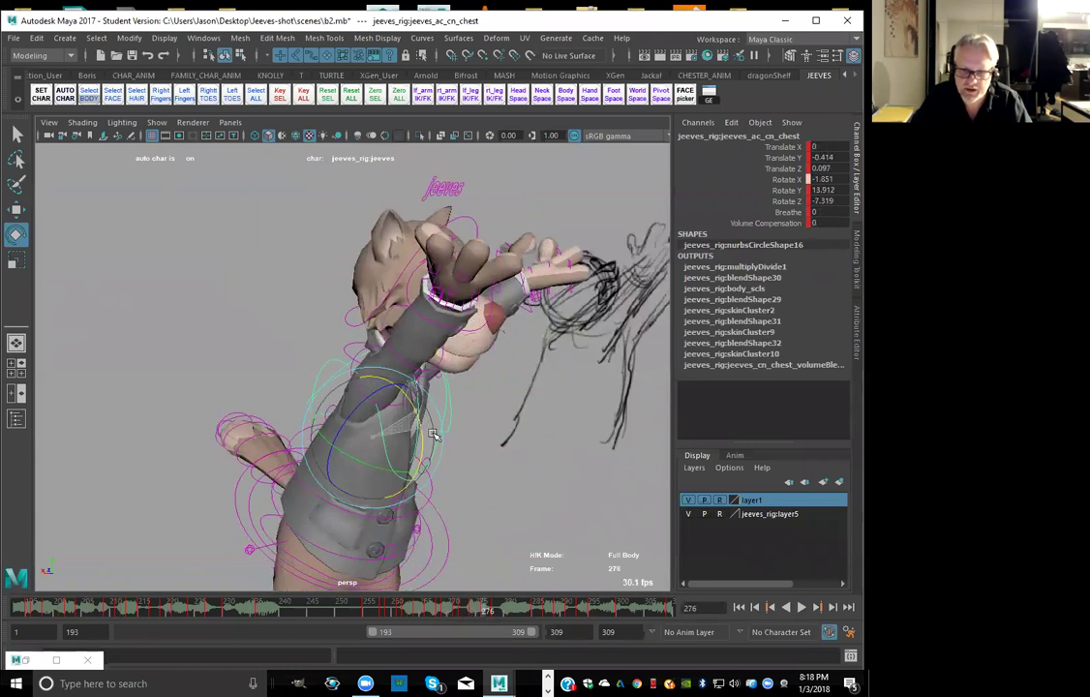
drag(431, 431, 435, 437)
key(comma)
key(comma)
key(period)
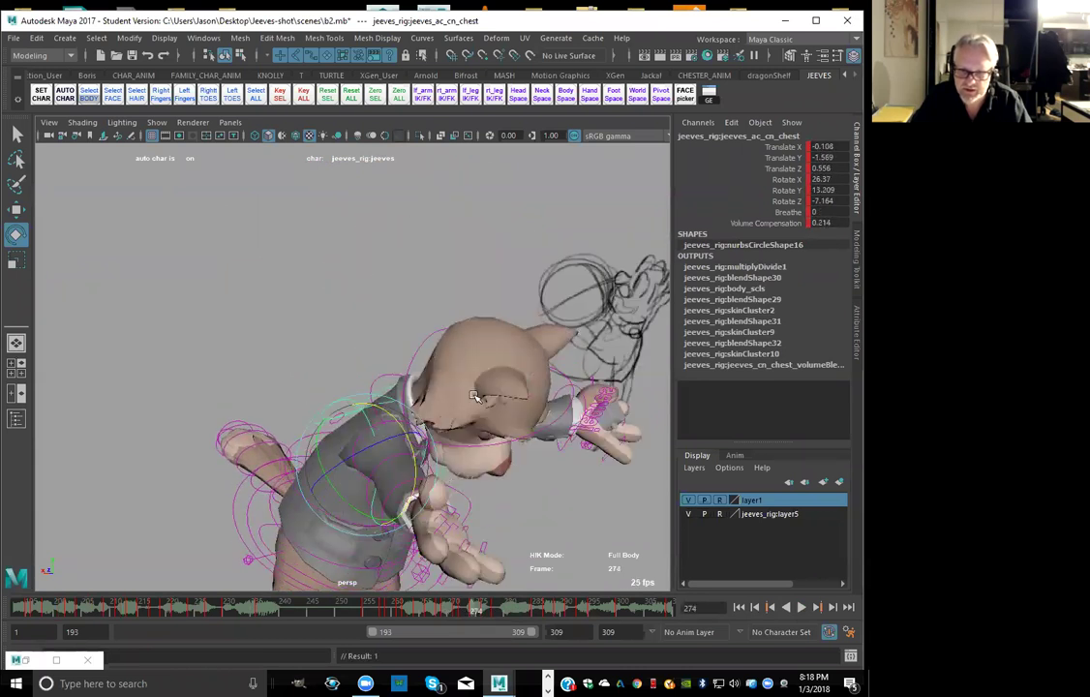
Rotate the head control at frame 276 down to about 61.107, 237.181, 16.46
key(period)
click(491, 254)
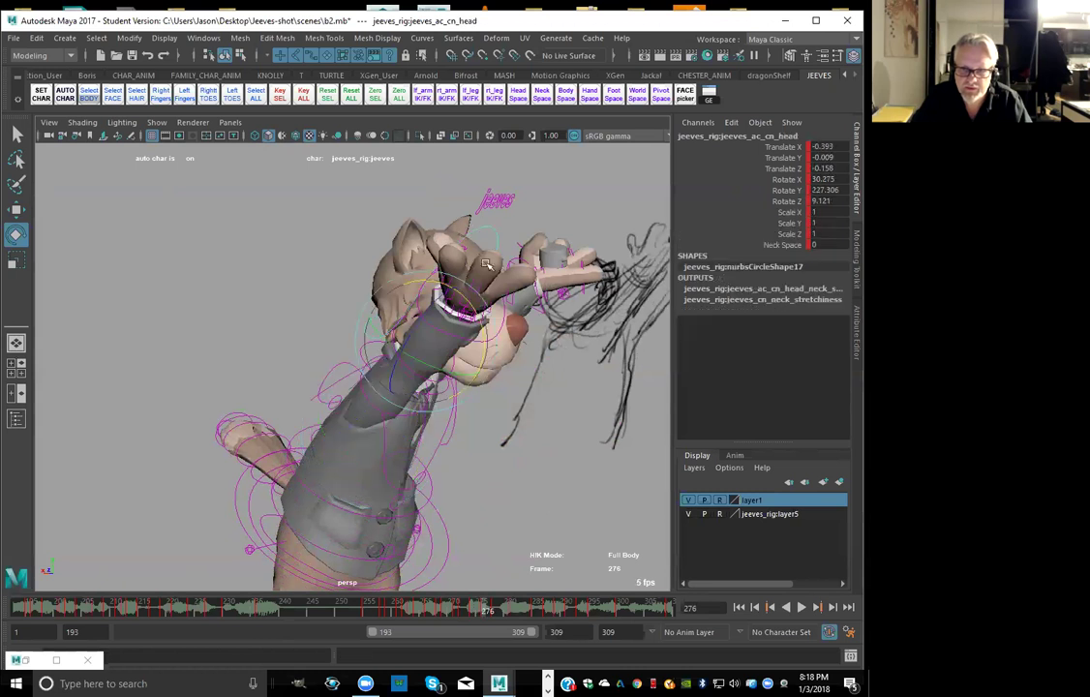
drag(483, 310, 484, 350)
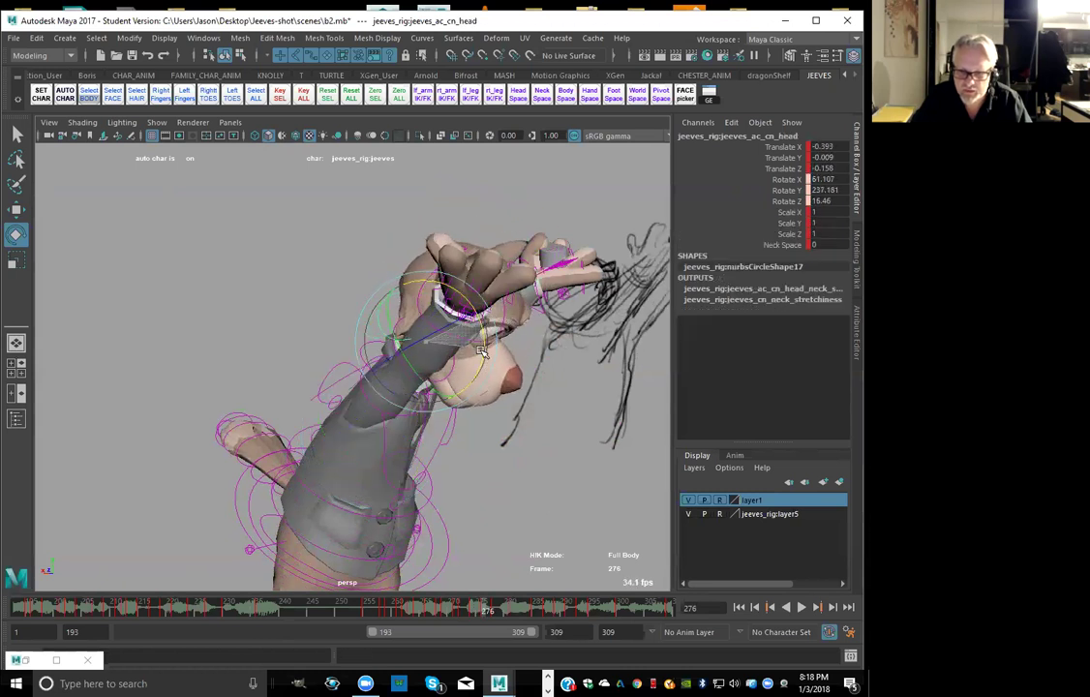
key(comma)
Scrub back and forth around frames 274 to 278 to examine how the head and chest drag through the upward swing
key(alt+period)
key(alt+period)
key(alt+period)
key(alt+period)
key(alt+period)
key(alt+period)
key(alt+period)
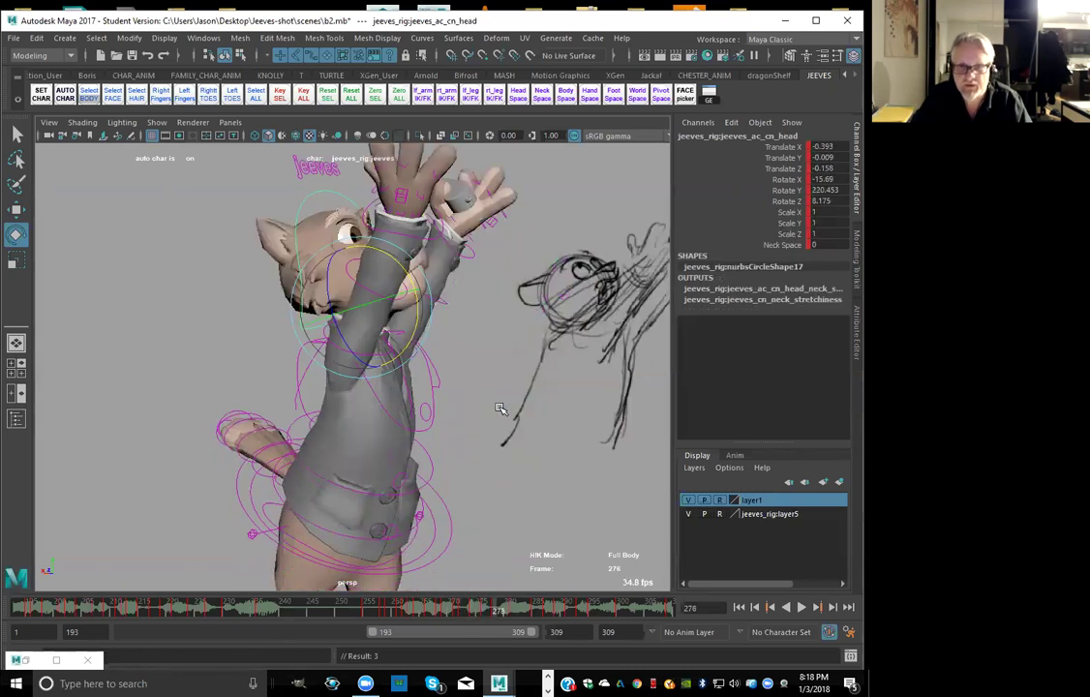
drag(443, 608, 516, 609)
key(alt+comma)
key(alt+comma)
key(alt+comma)
key(alt+comma)
key(alt+comma)
key(alt+comma)
key(alt+comma)
key(alt+comma)
key(alt+comma)
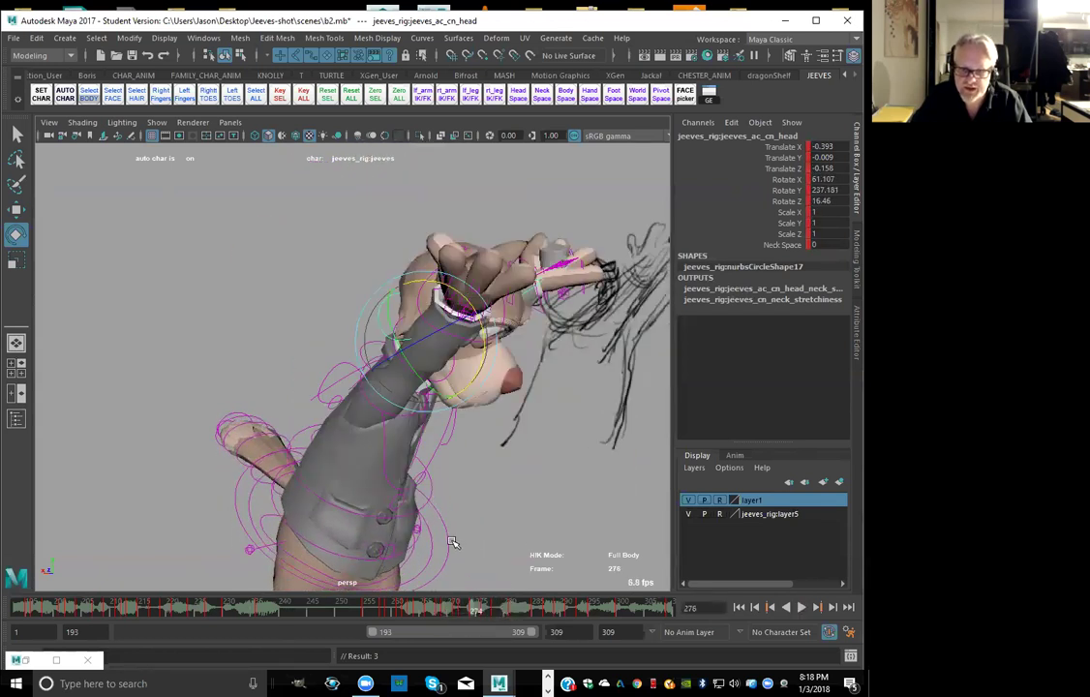
Select the upper body parent control and step between frames 271 and 276 to examine the body's vertical travel
click(448, 551)
key(alt+comma)
key(alt+comma)
key(alt+comma)
key(alt+comma)
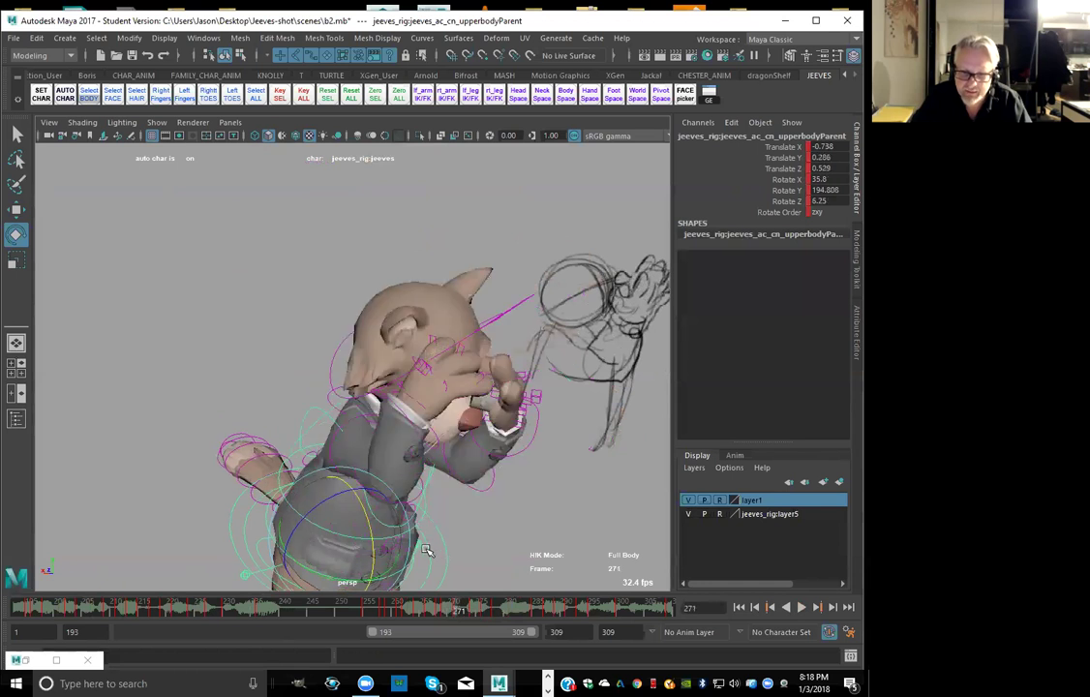
key(alt+period)
key(alt+period)
key(alt+period)
key(alt+period)
key(alt+period)
key(alt+period)
key(alt+period)
key(alt+period)
key(alt+period)
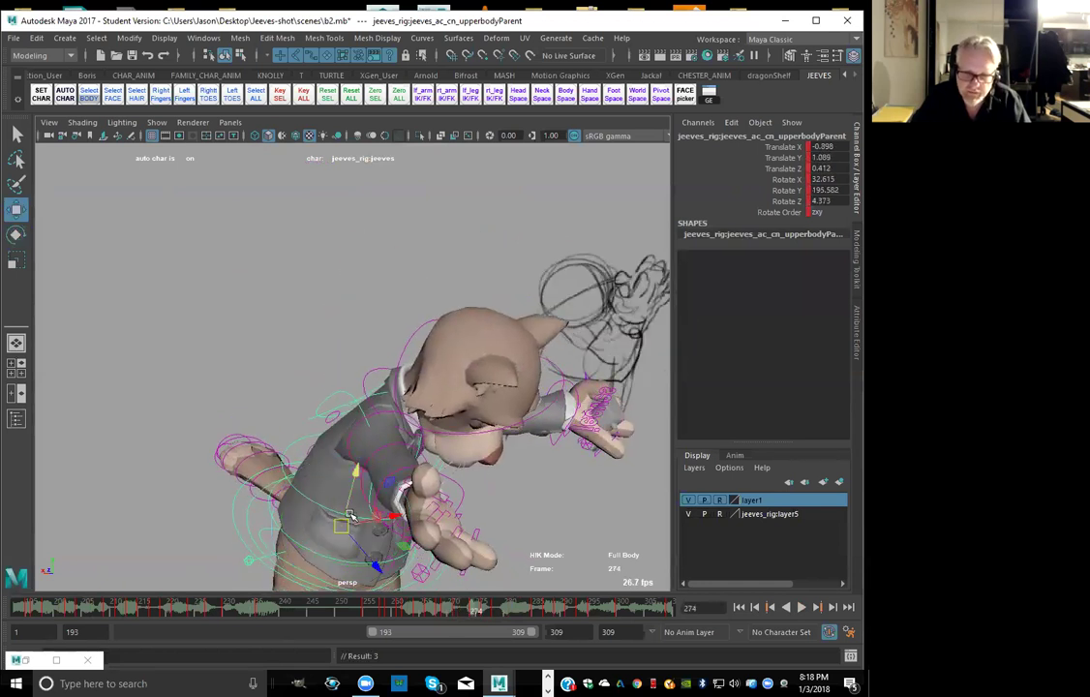
Lower the upper body parent control at frame 271 to a translation of about -0.601, 0.009, 0.603
key(alt+comma)
key(alt+comma)
key(alt+comma)
key(alt+comma)
key(alt+comma)
key(alt+comma)
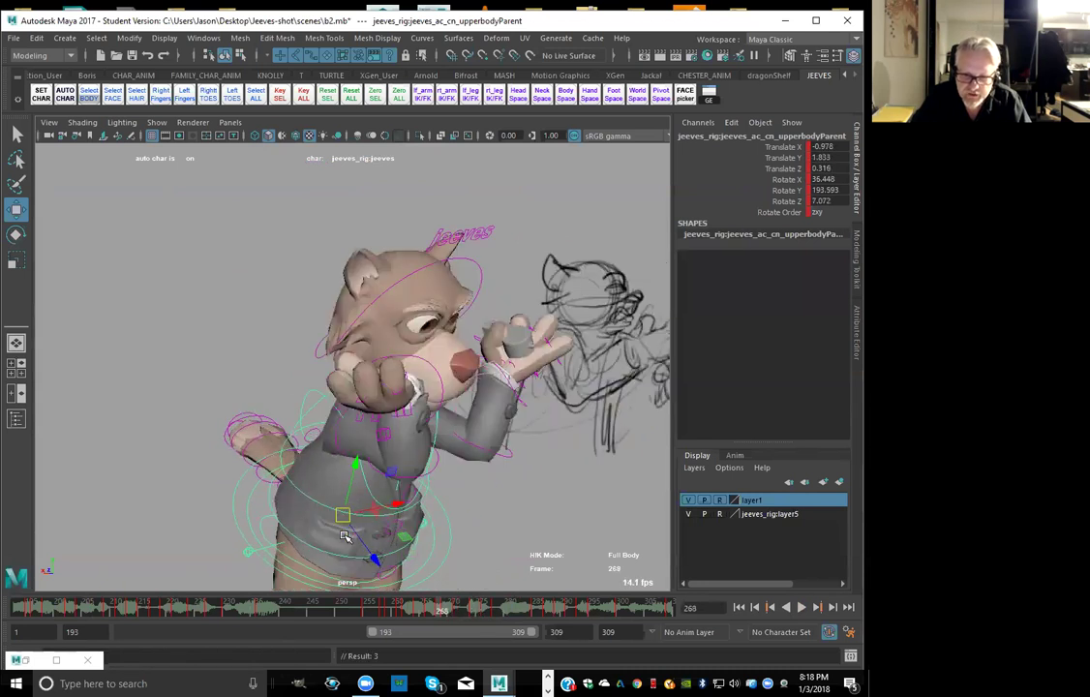
key(alt+period)
key(alt+period)
key(alt+period)
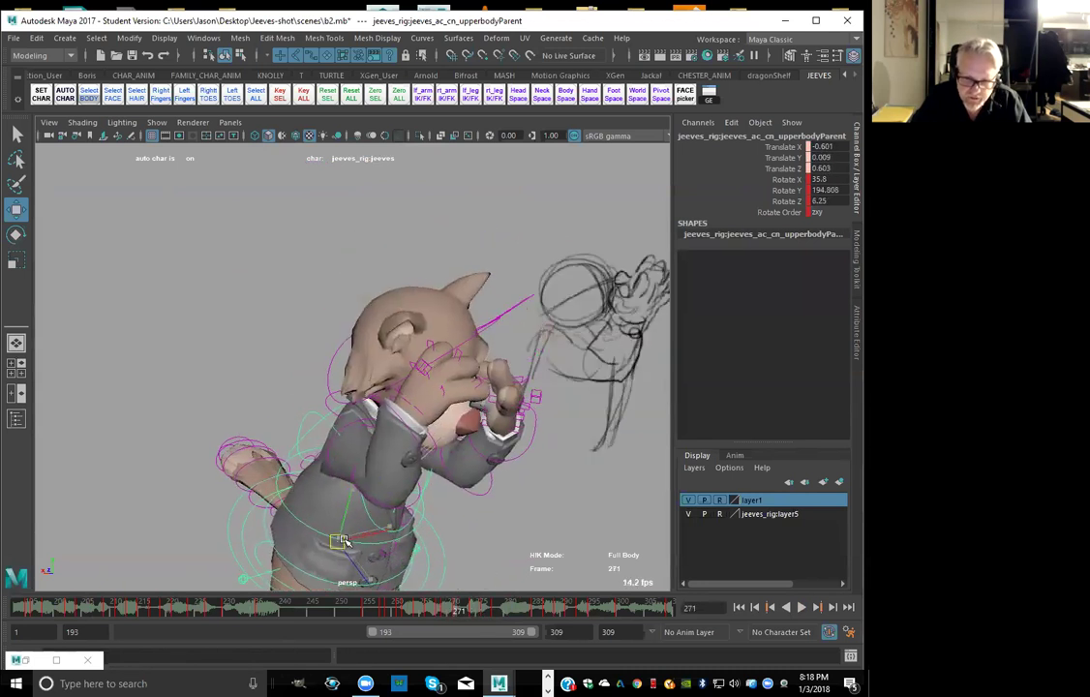
Lower the upper body parent control at frame 274 to a translation of about -0.753, 0.244, 0.533
key(alt+comma)
key(alt+comma)
key(alt+period)
key(alt+period)
key(alt+period)
key(alt+period)
key(alt+period)
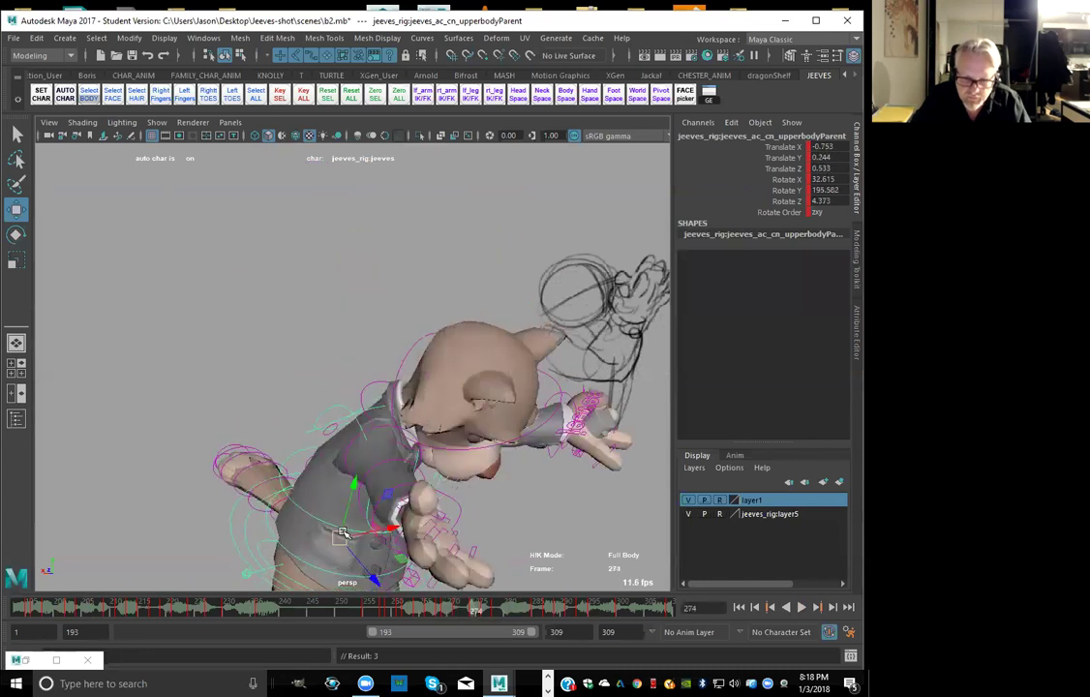
Lower the upper body parent control at frame 276 to a translation of about -0.618, 0.799, 0.54
key(alt+period)
key(alt+period)
key(alt+period)
key(alt+period)
key(alt+period)
key(alt+period)
key(alt+period)
key(alt+period)
key(alt+period)
key(alt+period)
key(alt+period)
key(alt+period)
key(alt+period)
key(alt+period)
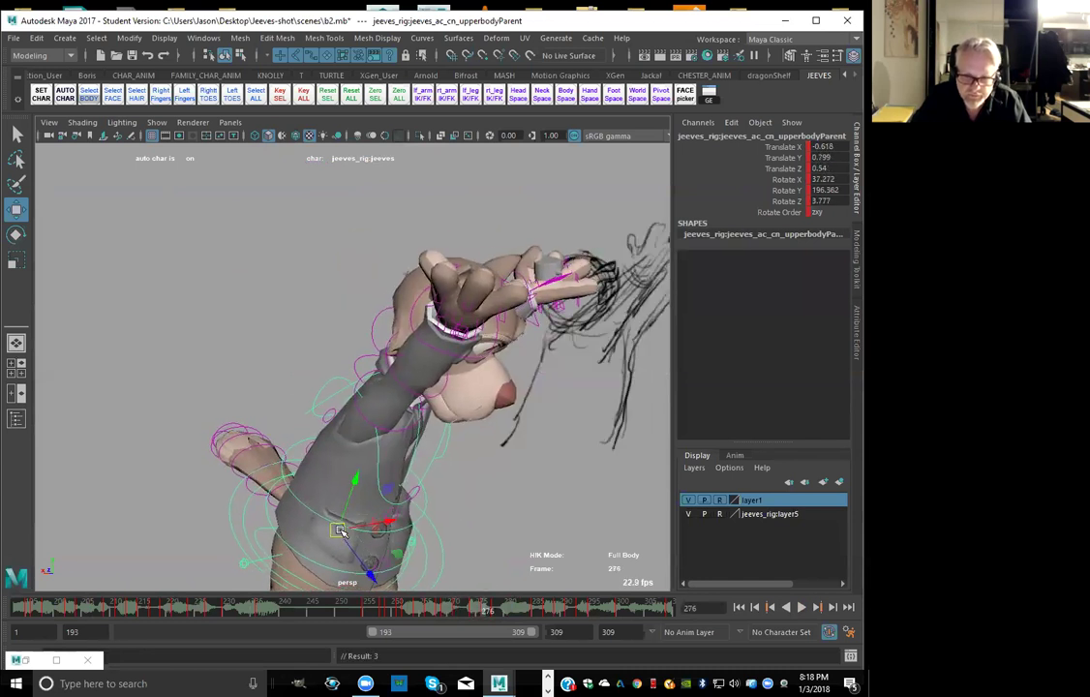
Adjust the upper body parent control's position at frame 278 and compare its height with the pose at frame 285
key(alt+comma)
key(alt+comma)
key(alt+comma)
key(alt+comma)
key(alt+comma)
key(alt+comma)
key(alt+comma)
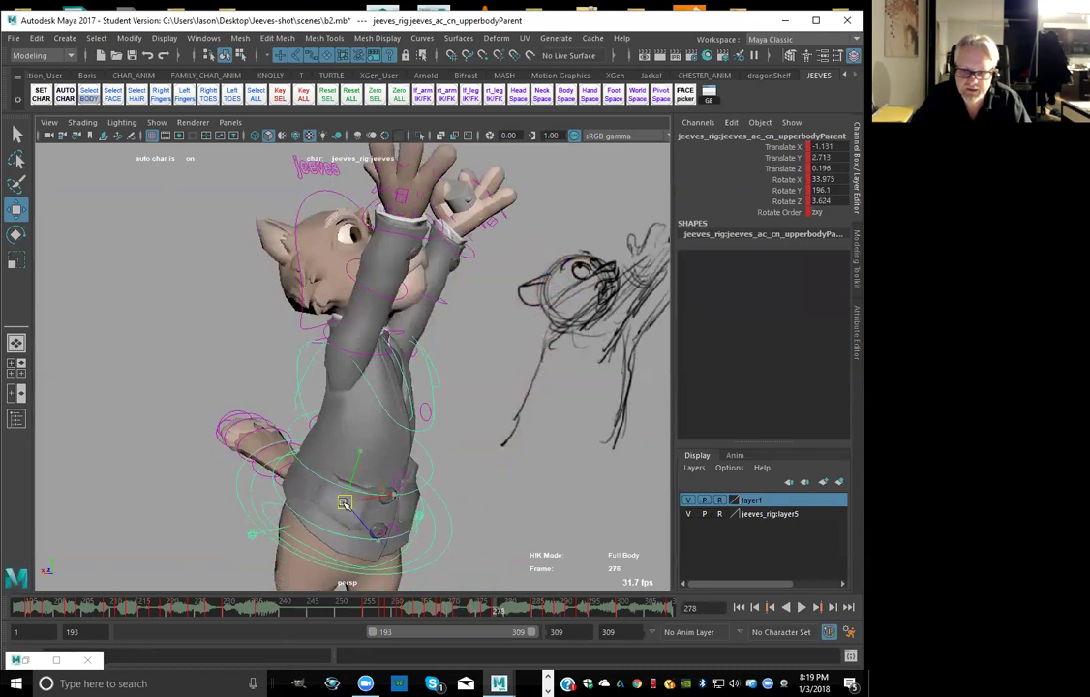
key(alt+period)
key(alt+period)
key(alt+period)
key(alt+period)
key(alt+period)
key(alt+period)
key(alt+period)
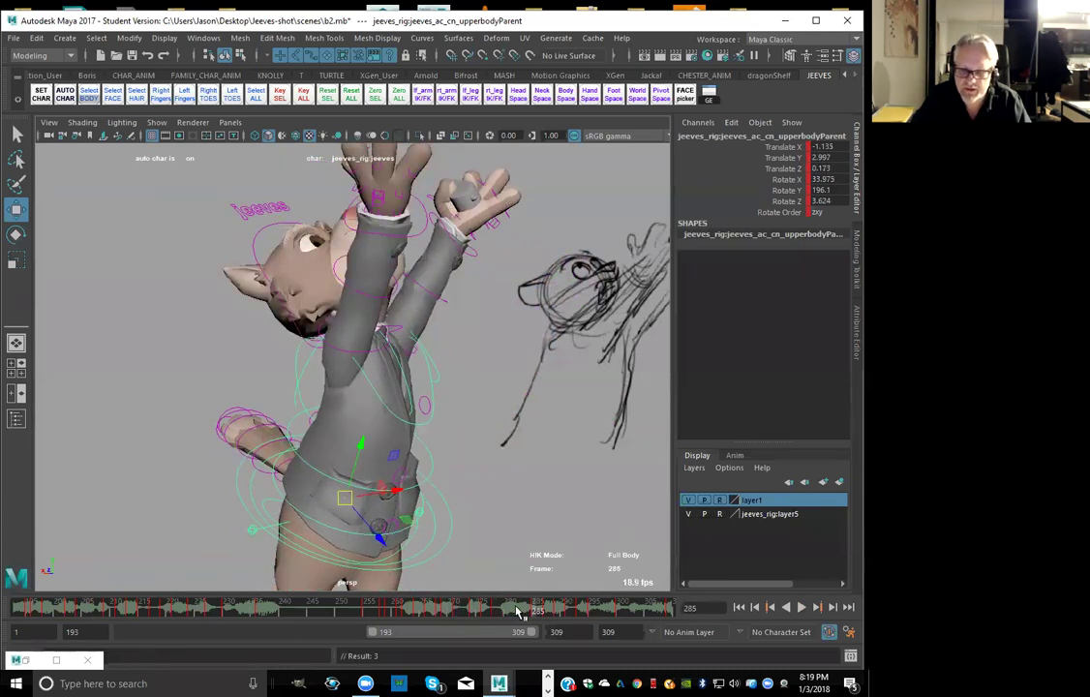
Raise the upper body parent control at frame 280 to a translation of about -1.144, 3.658, 0.118 and compare neighbouring keys
click(511, 612)
drag(346, 498, 355, 490)
key(comma)
key(comma)
key(period)
key(period)
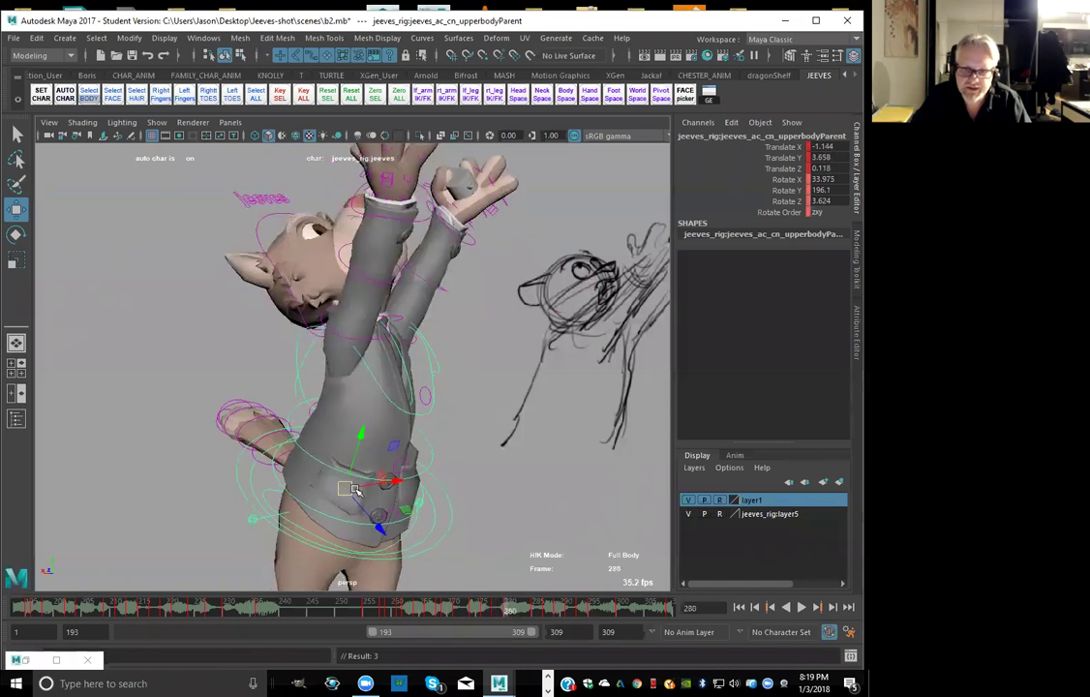
drag(538, 602, 512, 609)
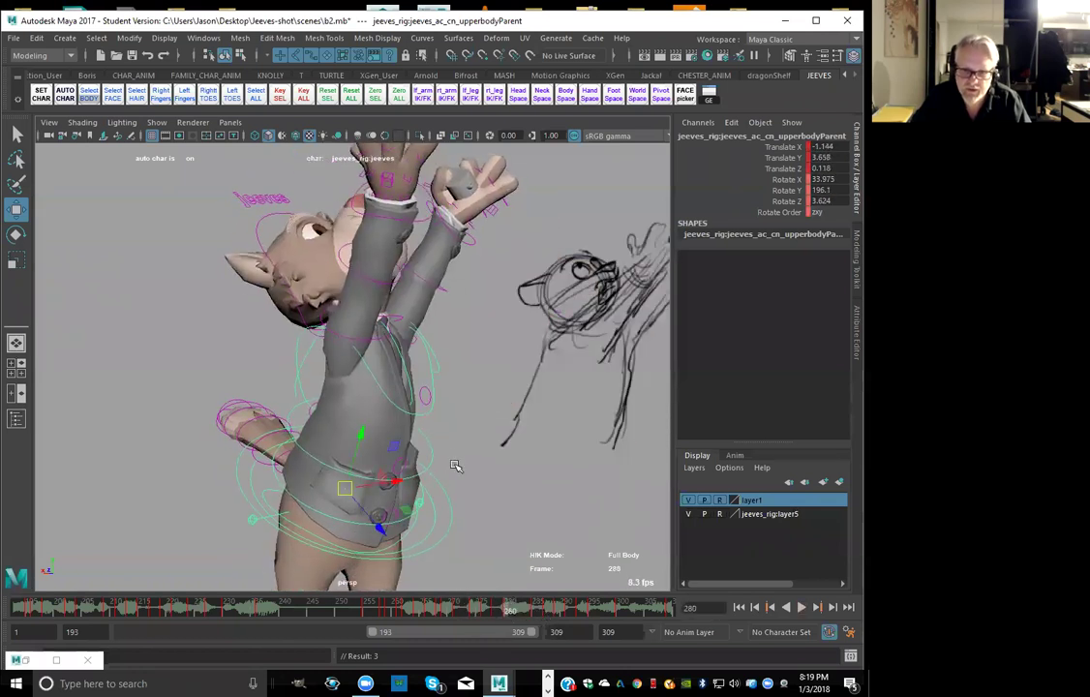
Rotate the chest control slightly at frame 278 and review it against the surrounding keys through frame 285
click(425, 417)
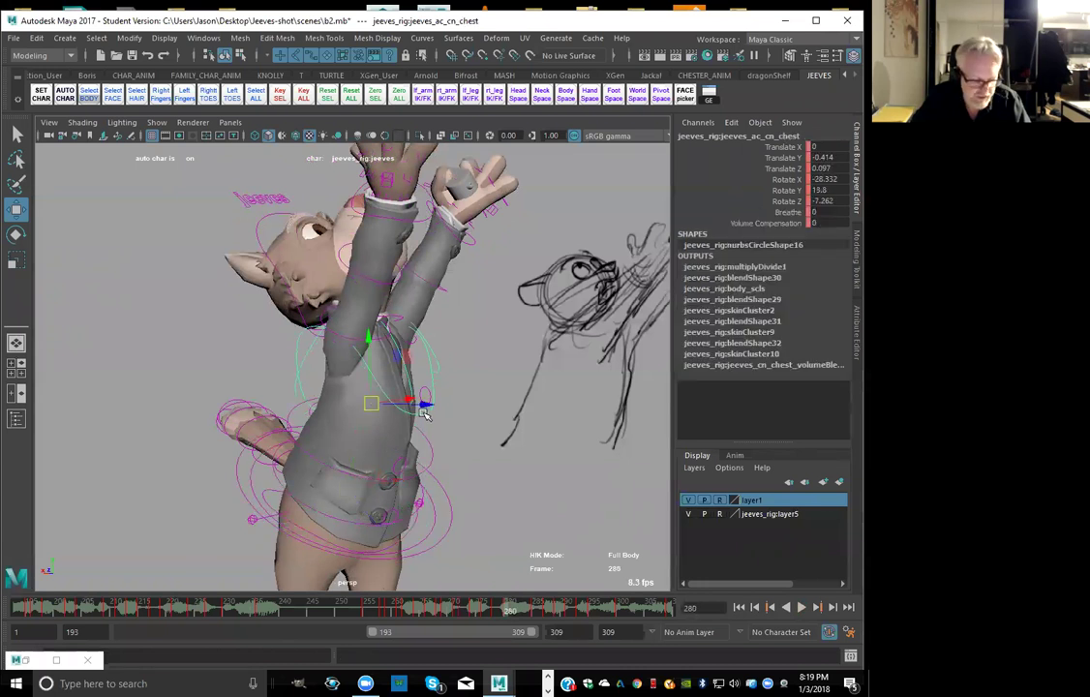
key(comma)
key(comma)
key(period)
key(period)
key(comma)
drag(415, 384, 412, 413)
key(comma)
key(comma)
key(period)
key(period)
key(period)
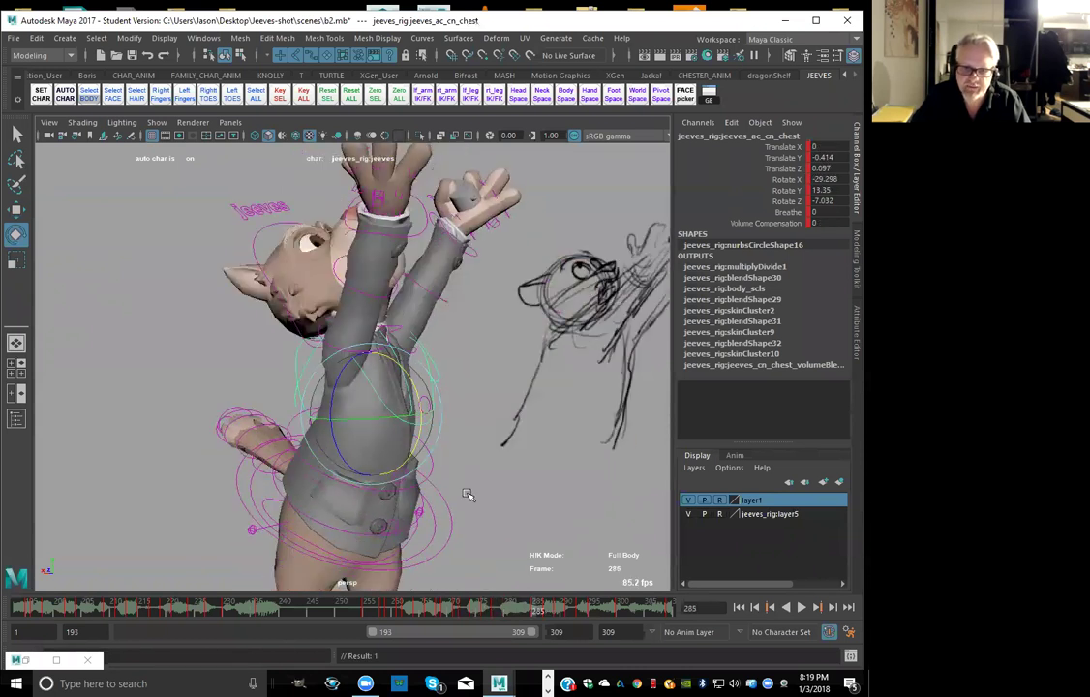
Rotate the upper body parent control further back at frame 285 to about 30.745, 195.862, 3.496
click(447, 516)
click(438, 489)
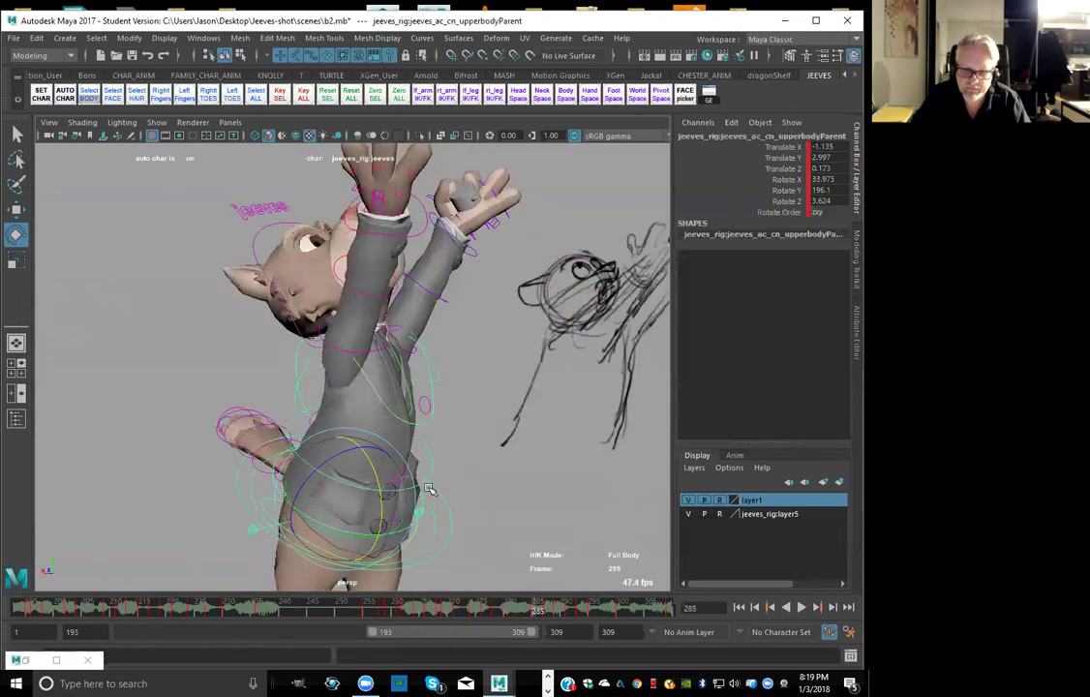
drag(376, 471, 376, 471)
key(shift+e)
key(comma)
key(period)
key(period)
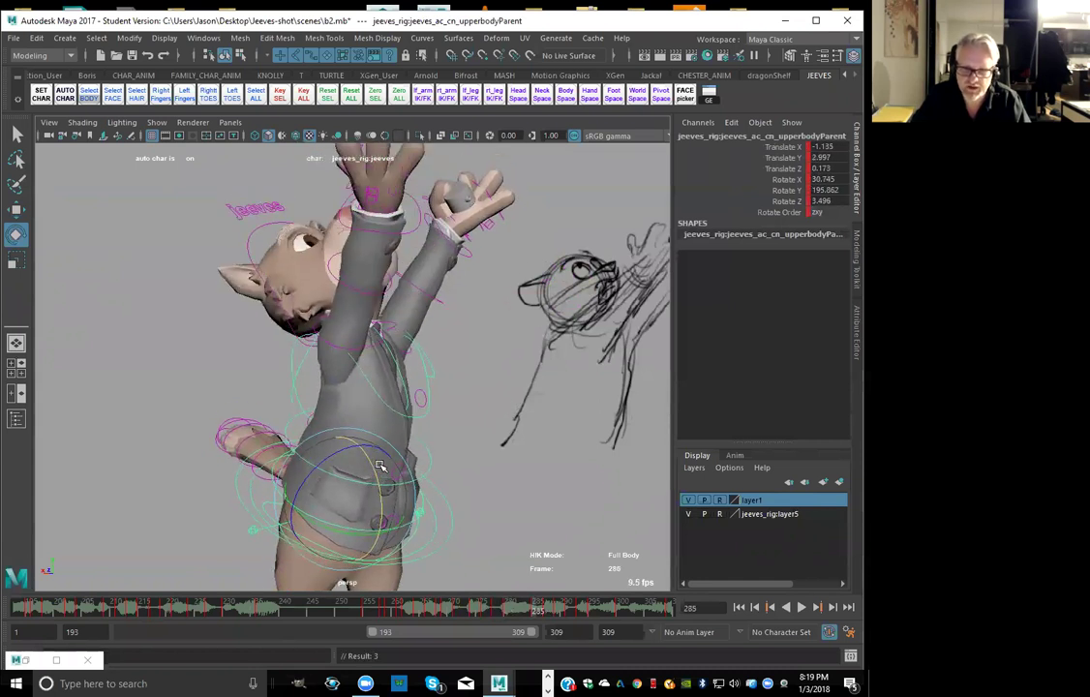
Step between the keys around frames 280 and 285 to examine how the torso leans back through the hold
key(period)
key(comma)
key(comma)
key(comma)
key(comma)
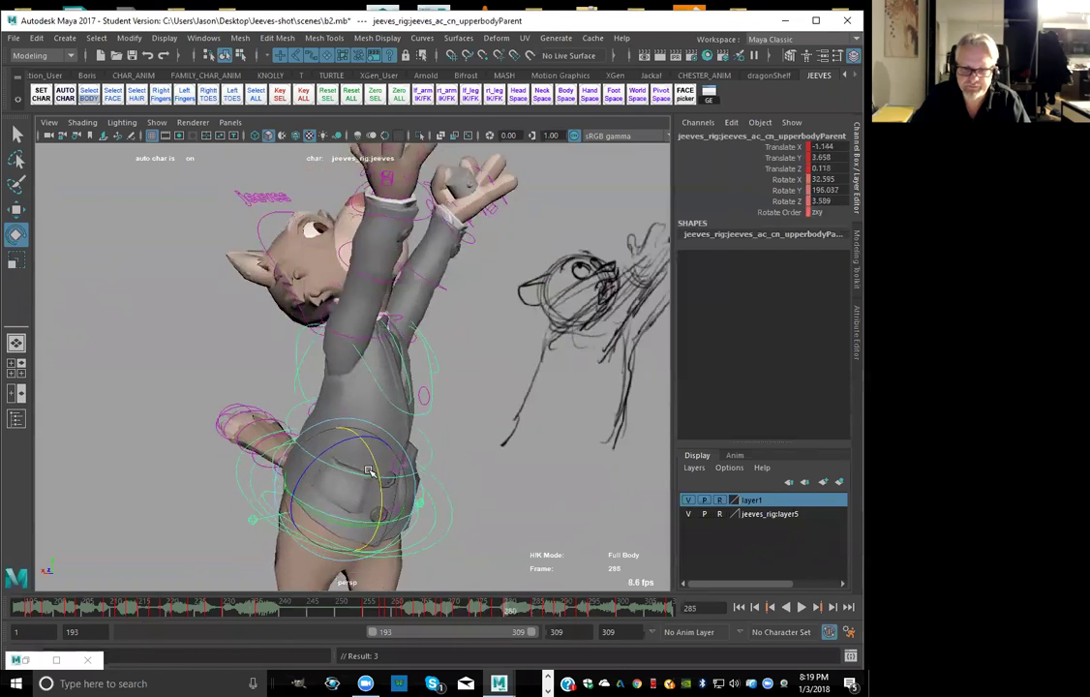
key(period)
key(period)
key(period)
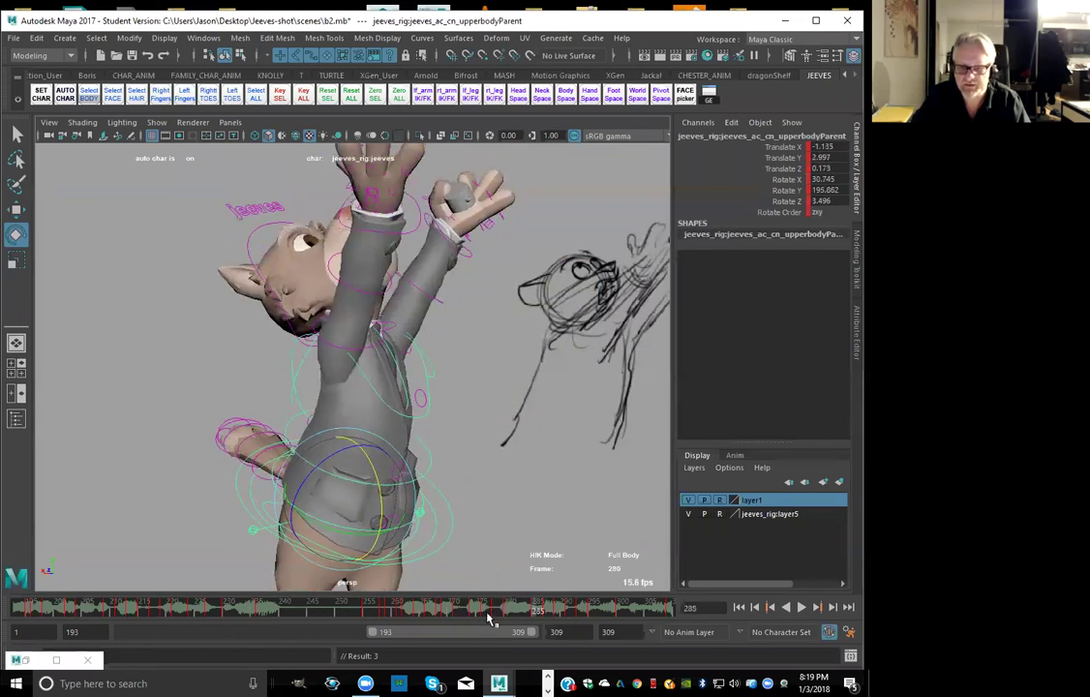
Move to around frame 289 and step through the neighbouring frames and keys to examine the arms opening out of the hold
mouse_move(570, 617)
mouse_down()
mouse_move(583, 610)
mouse_move(506, 617)
mouse_move(579, 608)
mouse_move(538, 614)
mouse_move(554, 611)
mouse_up()
key(alt+comma)
key(alt+period)
key(alt+period)
key(alt+comma)
key(alt+comma)
key(alt+period)
key(alt+period)
key(period)
key(comma)
key(period)
key(period)
key(comma)
key(comma)
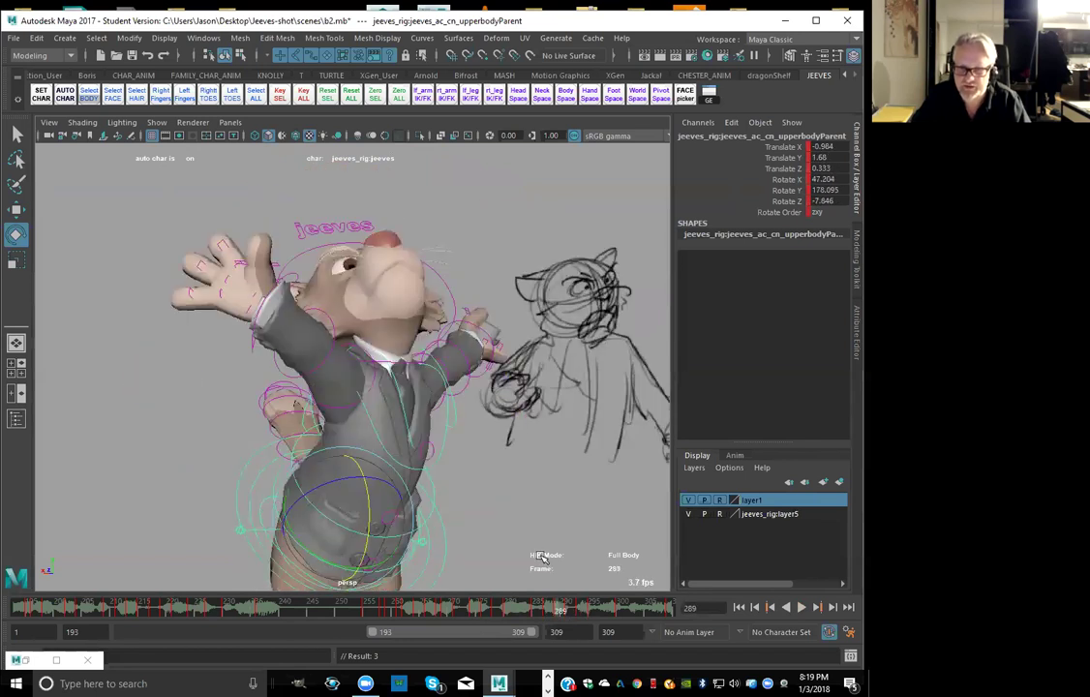
Rotate the left hand FK control at frame 291 to about 21.374, 12.444, 52.231
key(period)
click(502, 459)
click(513, 463)
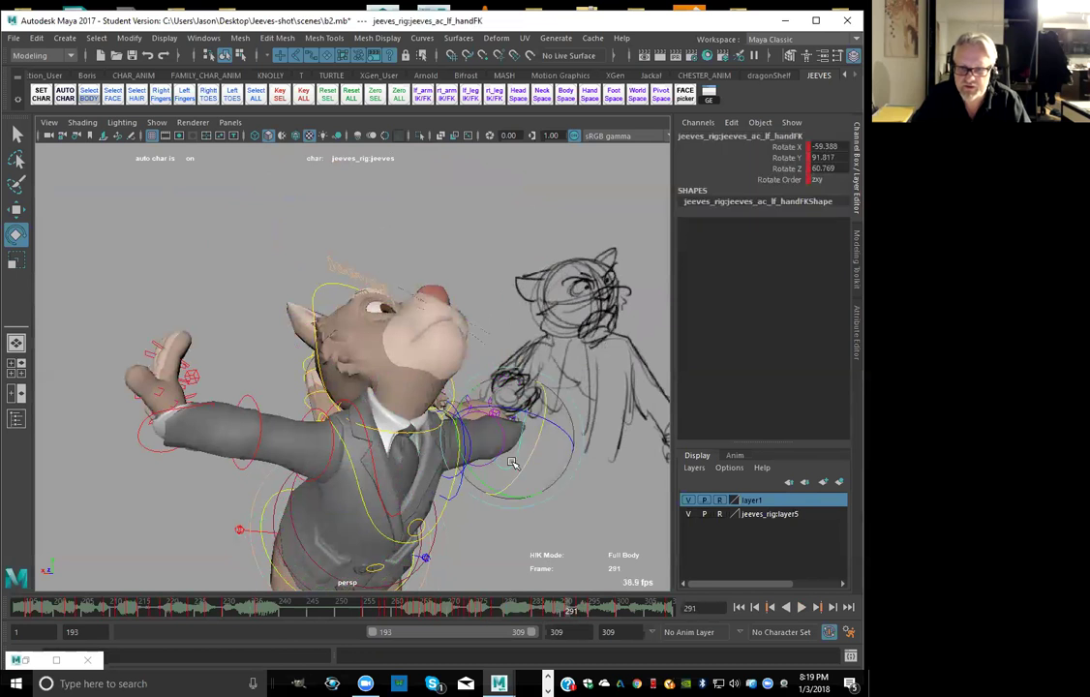
drag(492, 461, 511, 405)
drag(571, 441, 572, 439)
drag(487, 421, 561, 433)
key(comma)
key(comma)
key(period)
key(alt+period)
key(alt+period)
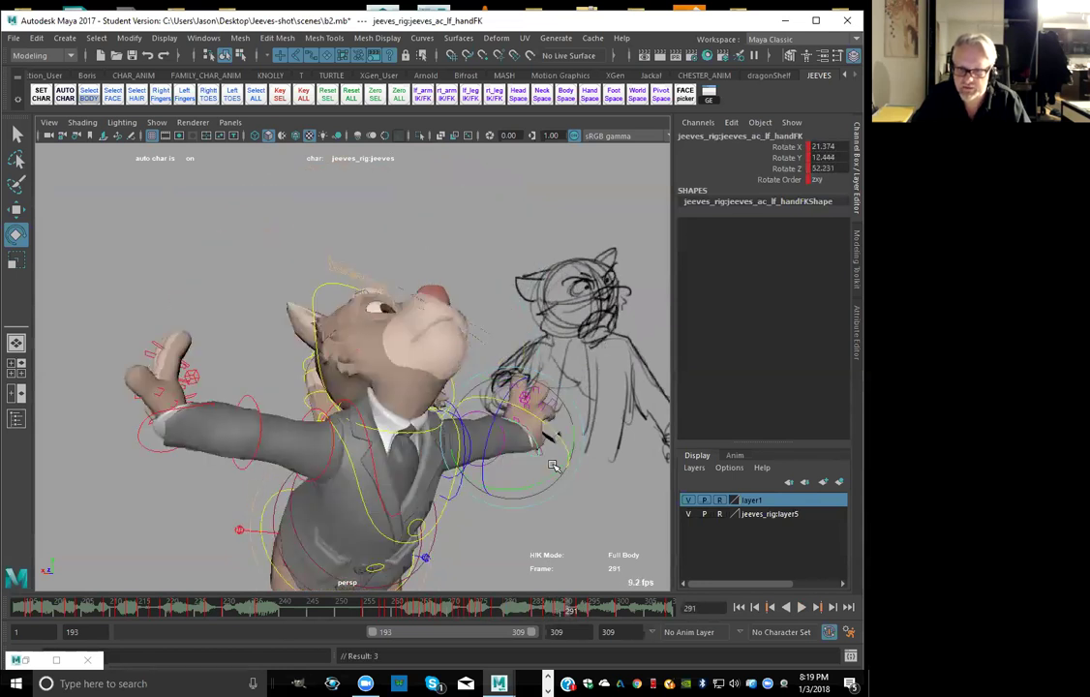
Step through the frames from about 285 to 293 to examine the left hand's arc as the arm swings out
key(period)
key(comma)
key(comma)
key(comma)
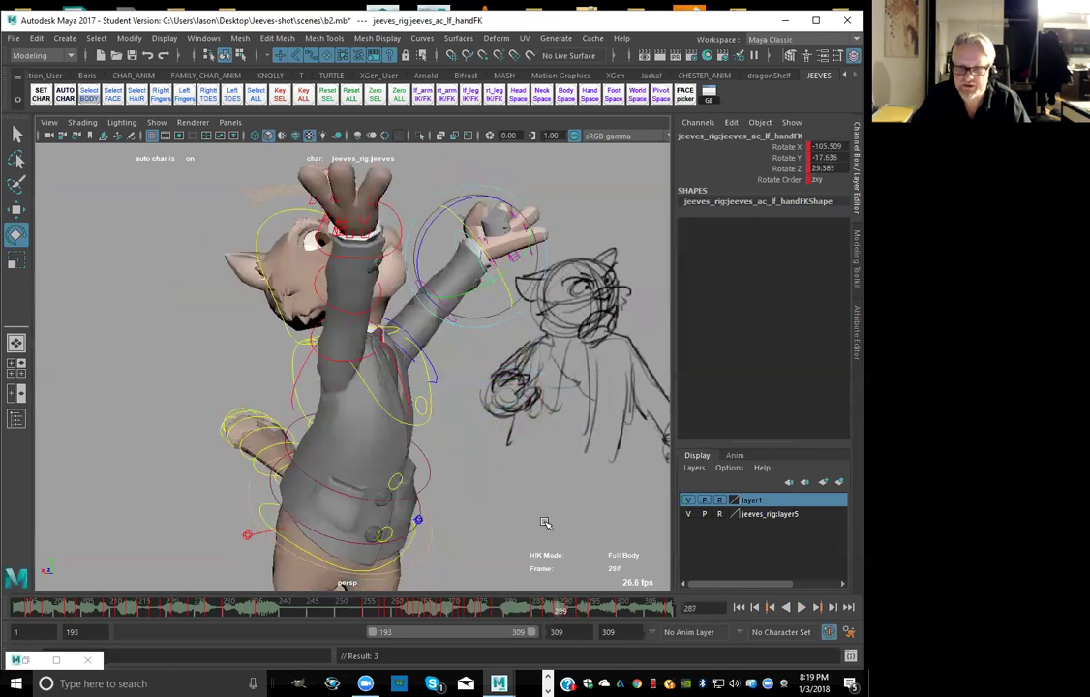
key(period)
key(alt+comma)
key(alt+comma)
key(alt+period)
key(alt+period)
key(alt+period)
key(alt+period)
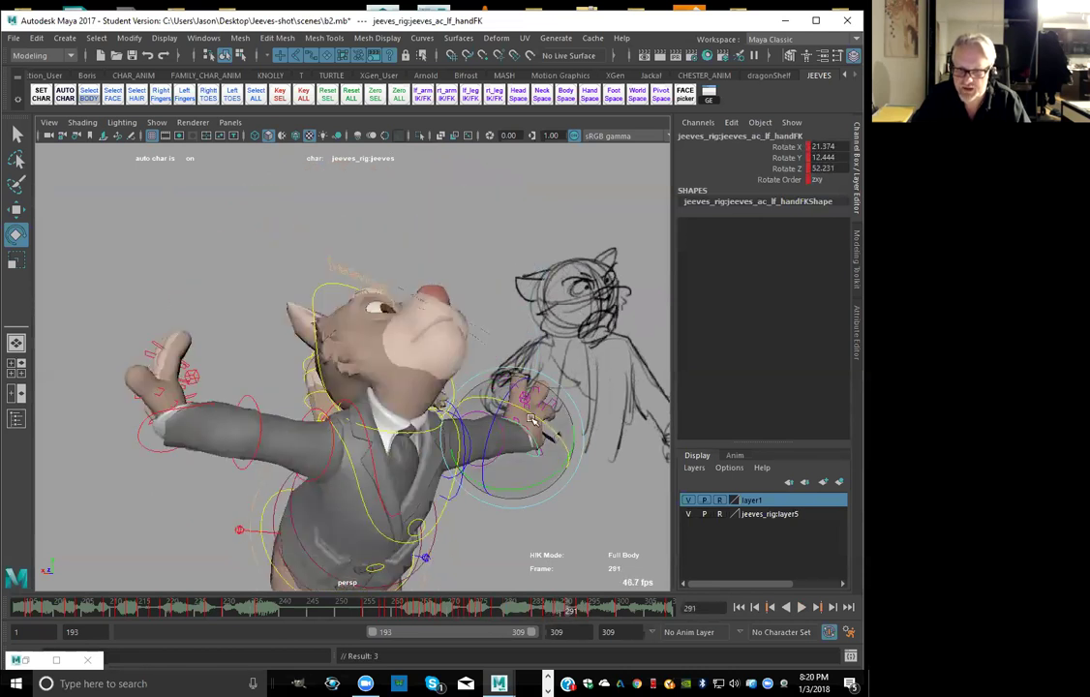
key(alt+period)
key(alt+period)
key(alt+comma)
key(alt+comma)
key(alt+period)
key(alt+period)
Rotate the left hand FK control just past frame 291 and check the wrist motion against the neighbouring keys
drag(474, 511, 498, 488)
key(comma)
key(comma)
key(period)
key(period)
drag(549, 610, 580, 608)
key(comma)
key(comma)
key(comma)
key(period)
Rotate the left hand FK control at frame 289 and compare the wrist pose with frame 291
click(493, 344)
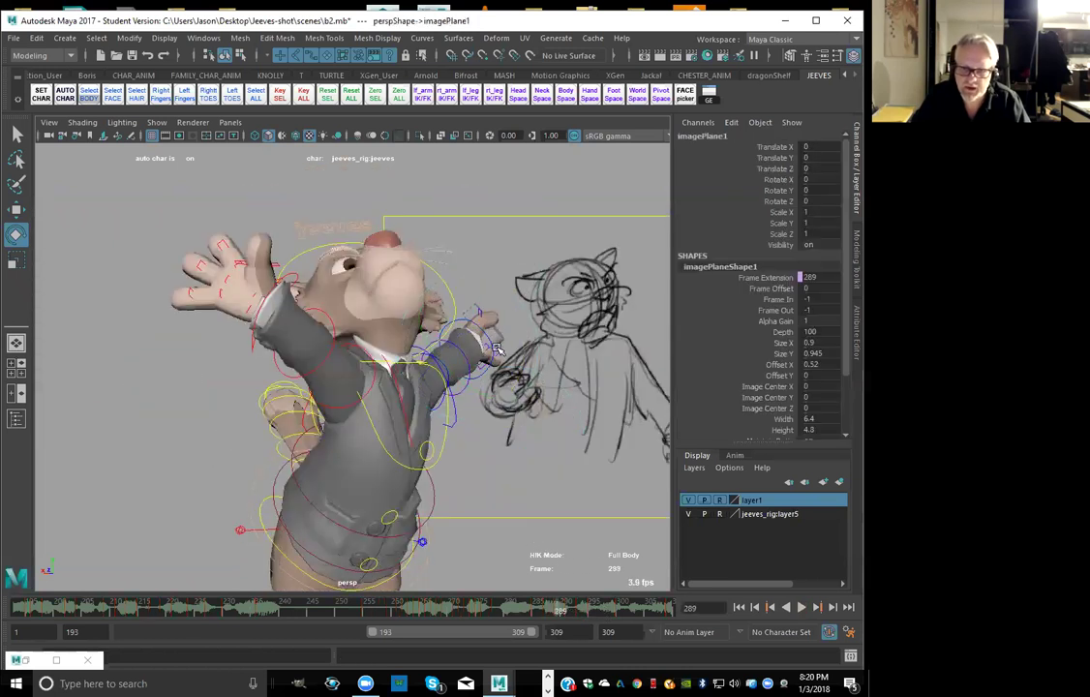
click(491, 341)
click(491, 361)
click(491, 339)
drag(488, 330, 489, 411)
key(comma)
key(period)
key(period)
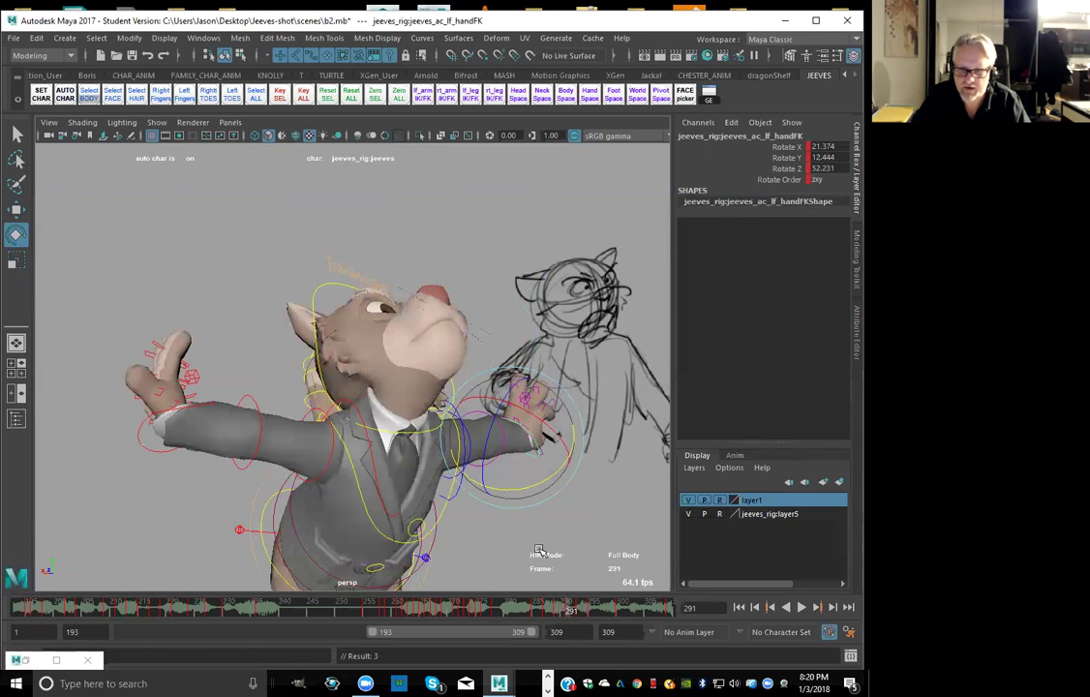
Raise the left arm at frame 291 by rotating the left shoulder FK control to about 23.383 in Z and compare with frame 289
click(490, 491)
click(450, 478)
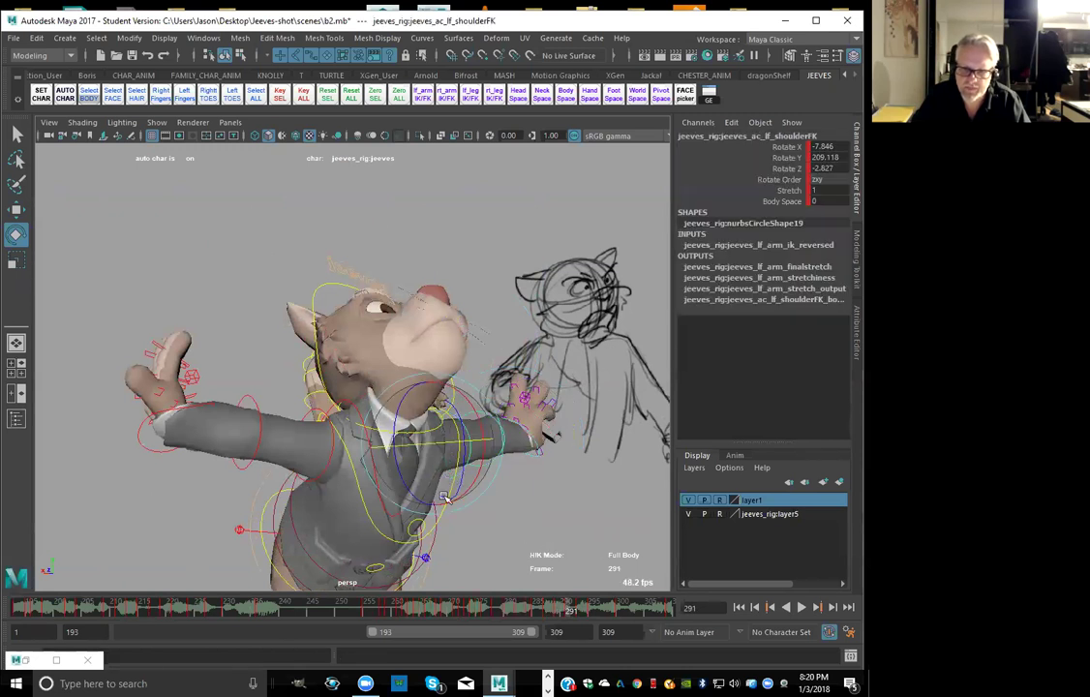
mouse_move(447, 480)
mouse_down()
mouse_move(429, 497)
mouse_move(439, 499)
mouse_up()
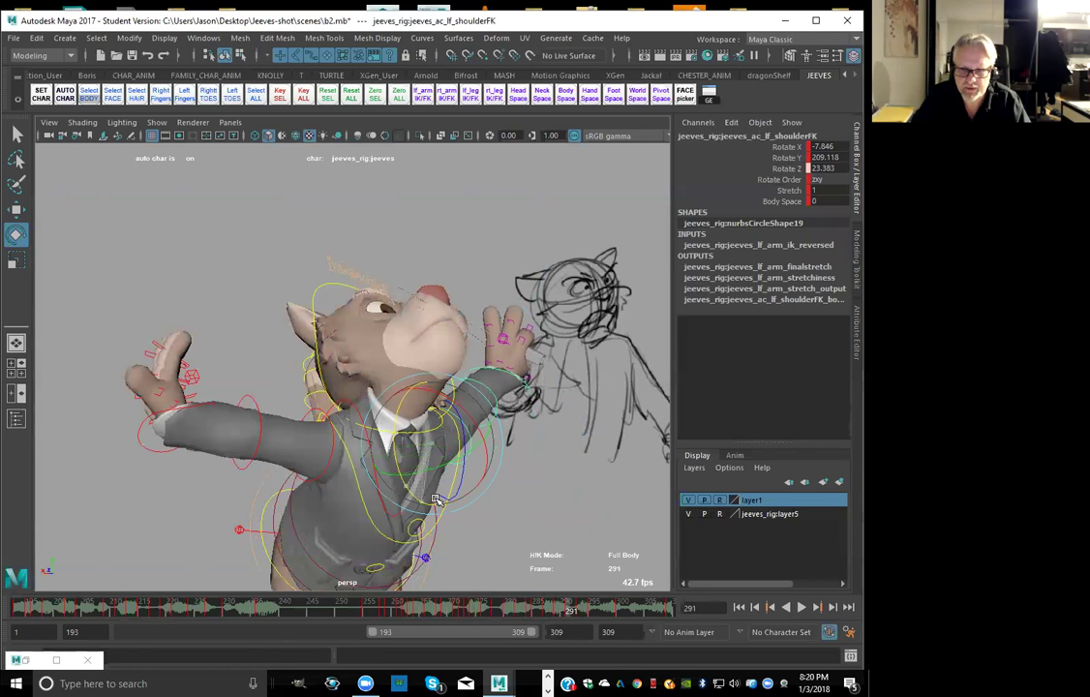
key(comma)
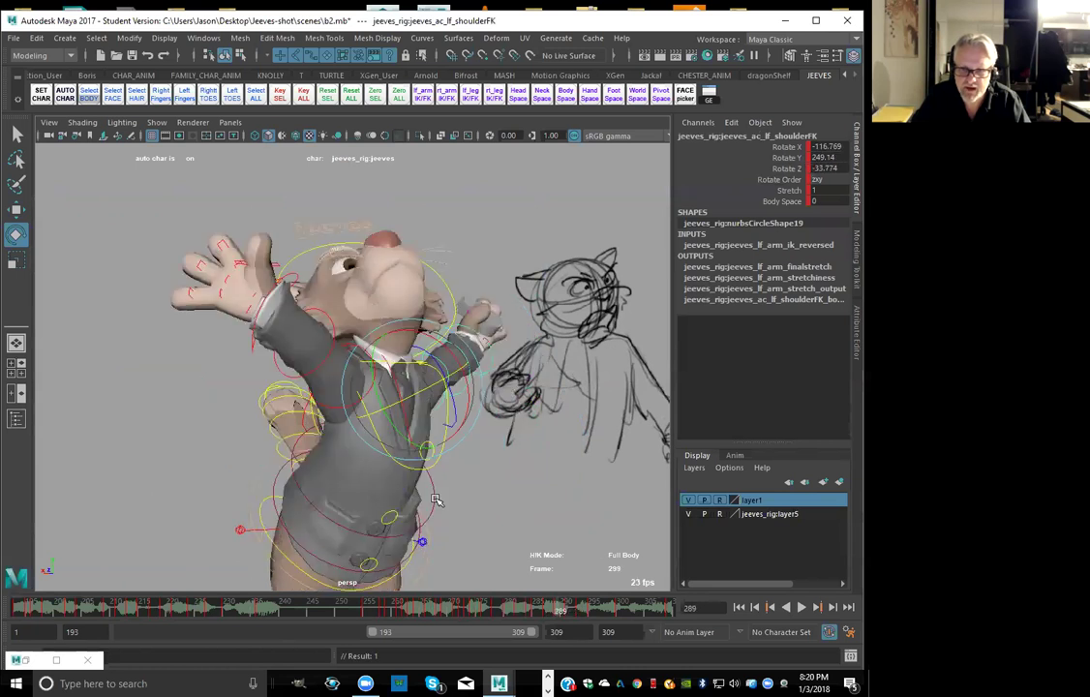
Rotate the left shoulder FK control at frame 289 to about X -123.8, Y 265.2, Z -59.2 and compare it with frames 291 and 293
key(comma)
key(period)
drag(394, 429, 413, 407)
key(comma)
key(period)
key(period)
key(period)
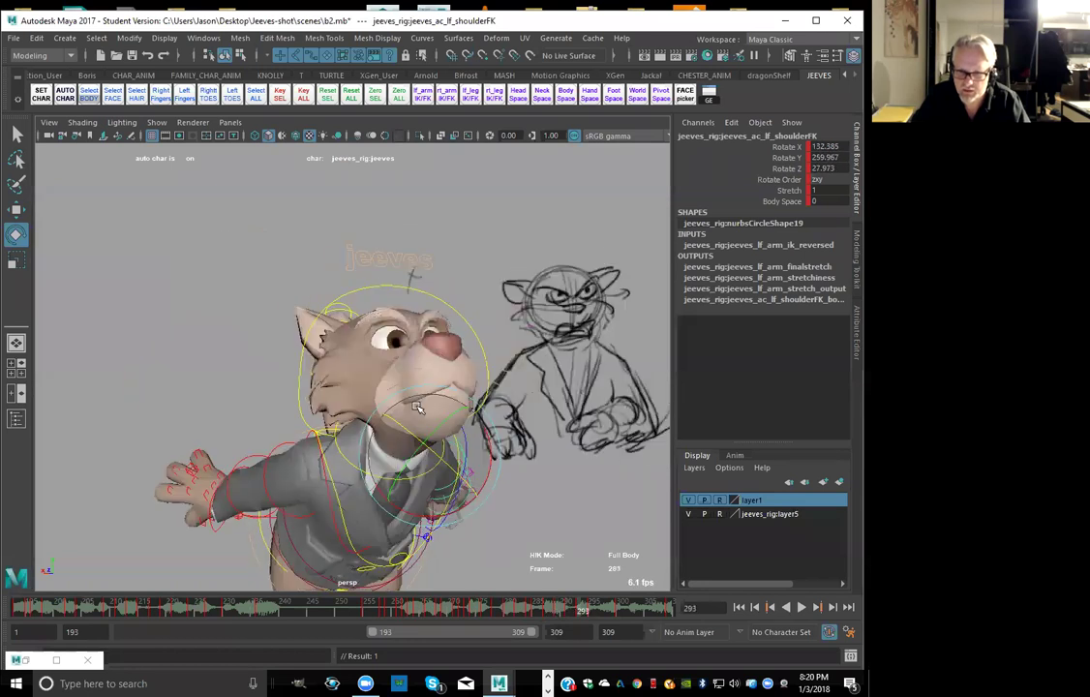
Review the arm swing, rotate the left shoulder FK control at frame 285 to about X -20.1, Y 109.4, Z 65.0, and key it
key(comma)
key(comma)
key(comma)
key(period)
key(period)
key(alt+v)
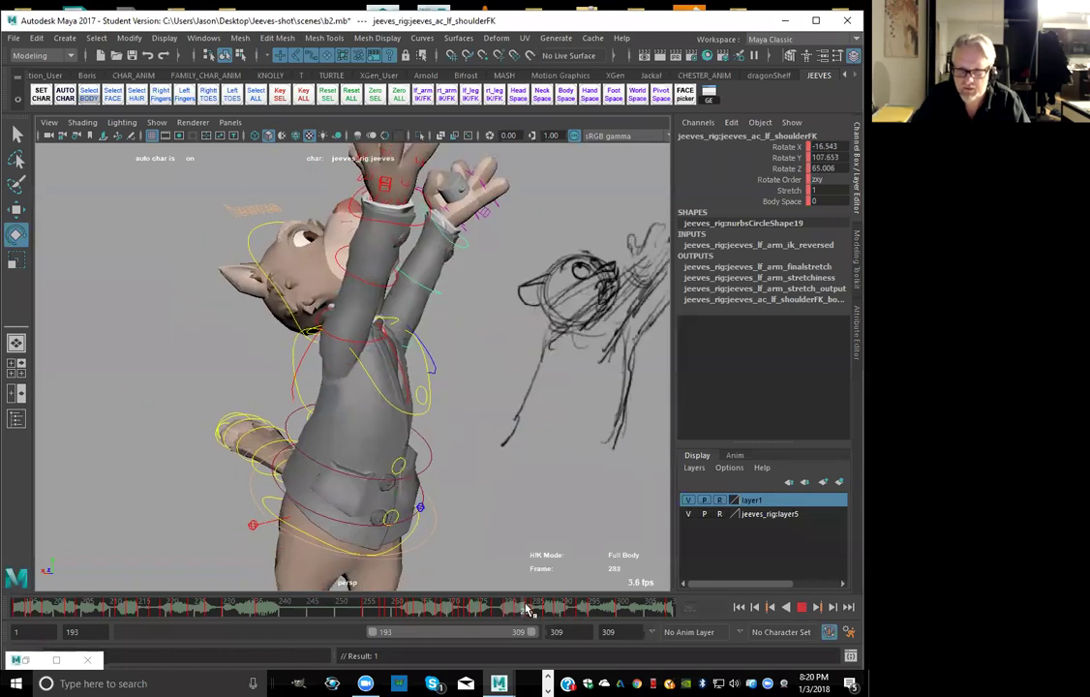
key(alt+v)
drag(368, 327, 464, 406)
key(s)
key(comma)
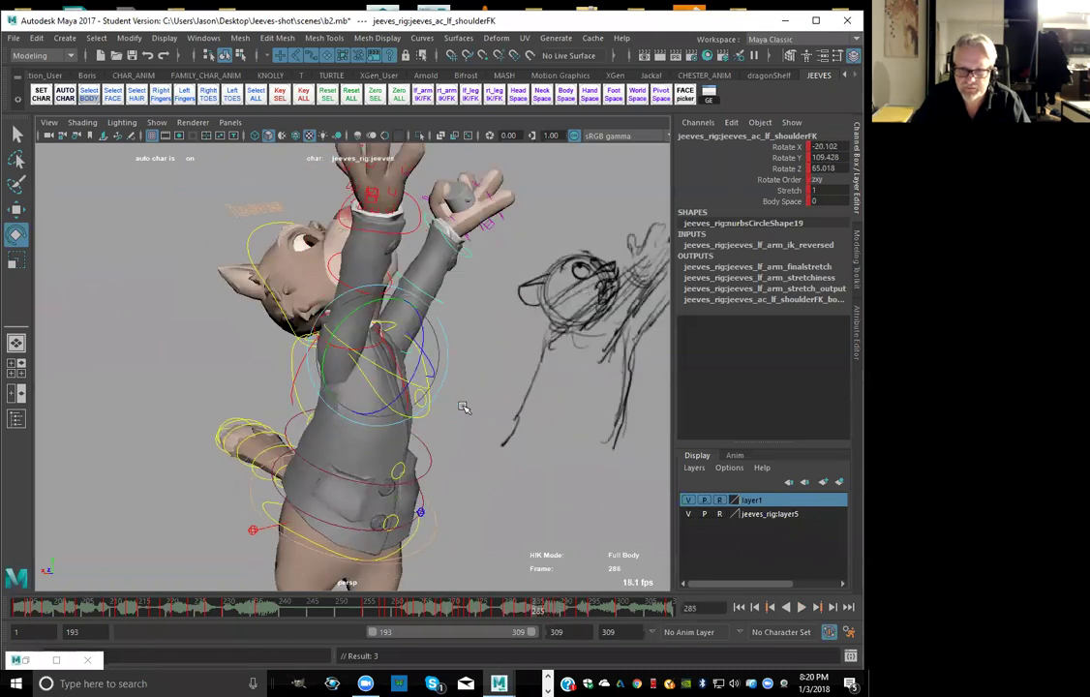
Swing the left arm outward at frame 289 by rotating the shoulder FK control to about X -149.6, Y 373.5, Z -156.0 and compare neighbouring keys
key(period)
key(period)
key(period)
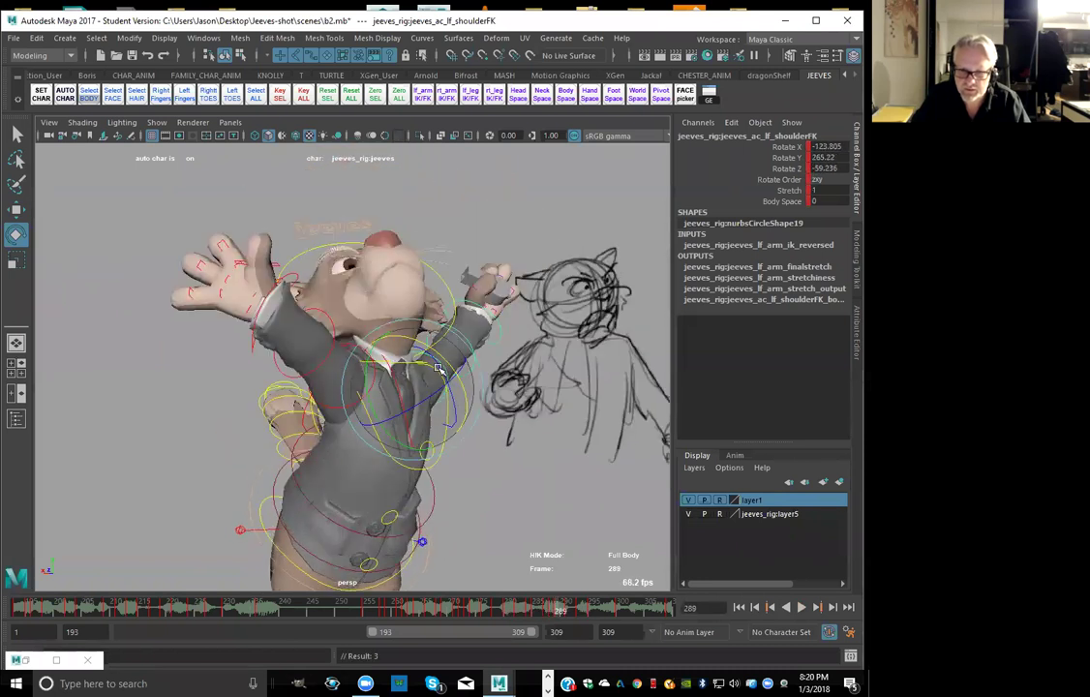
drag(438, 357, 481, 373)
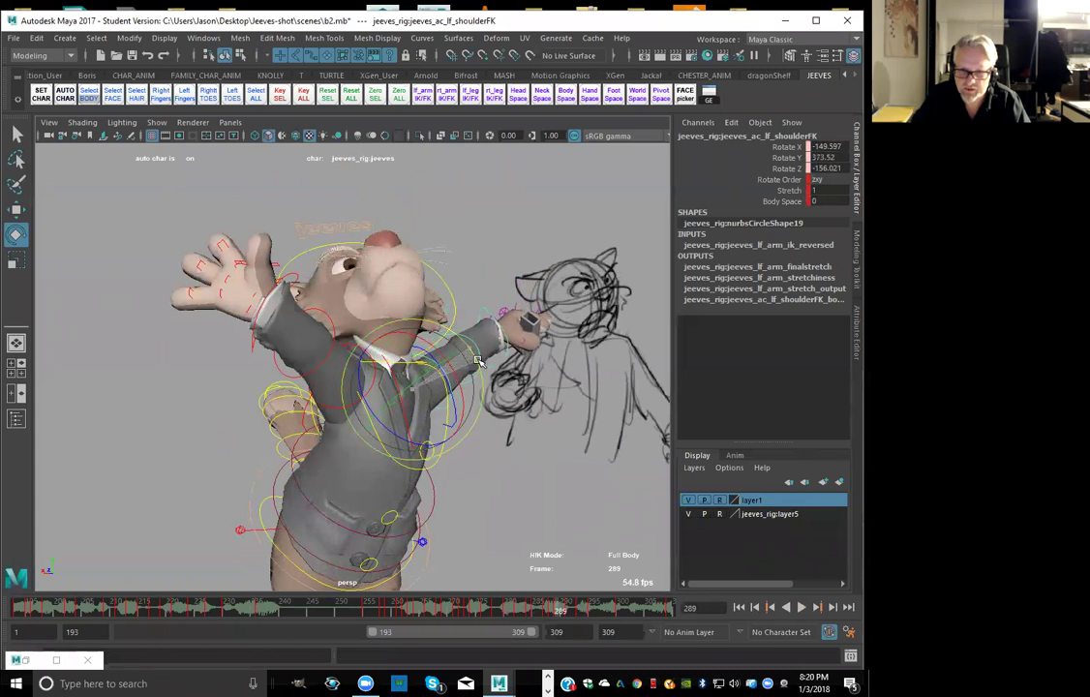
key(comma)
key(comma)
key(.)
key(.)
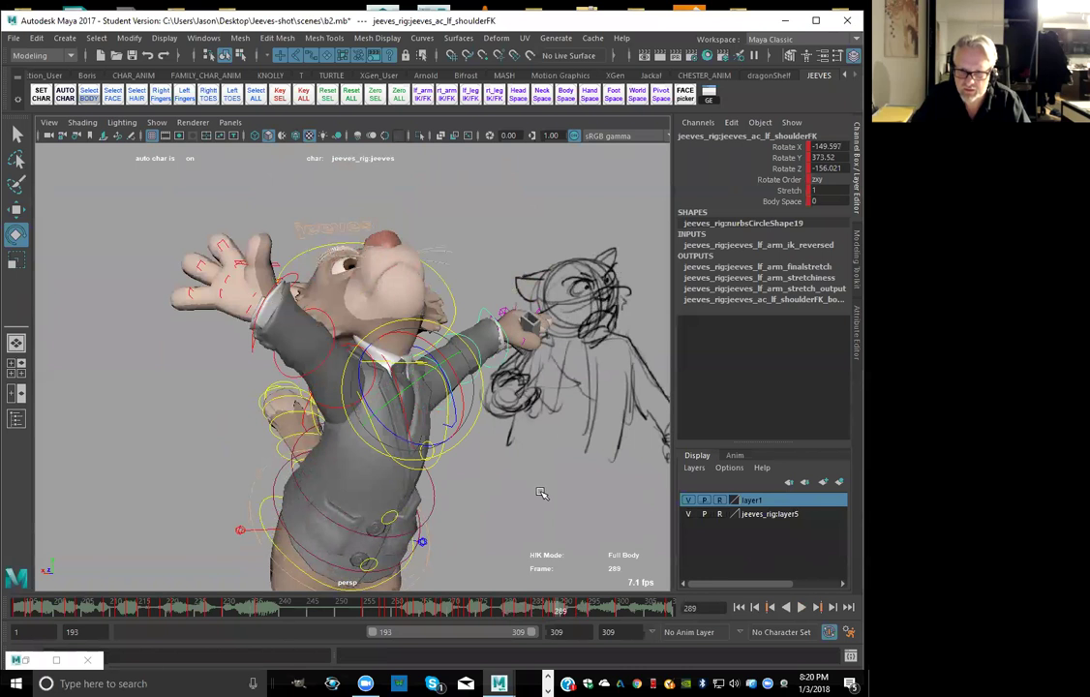
Rotate the left hand FK control at frame 289 and check the wrist motion through frame 291
click(487, 352)
click(481, 316)
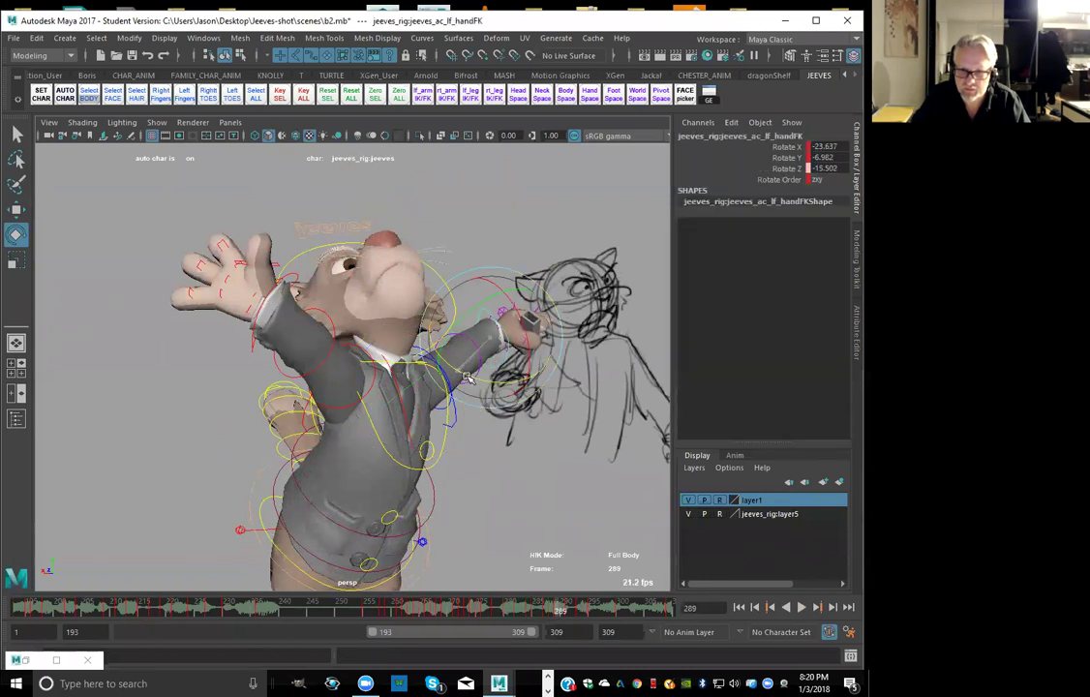
drag(524, 318, 444, 336)
key(comma)
key(comma)
key(period)
key(period)
key(period)
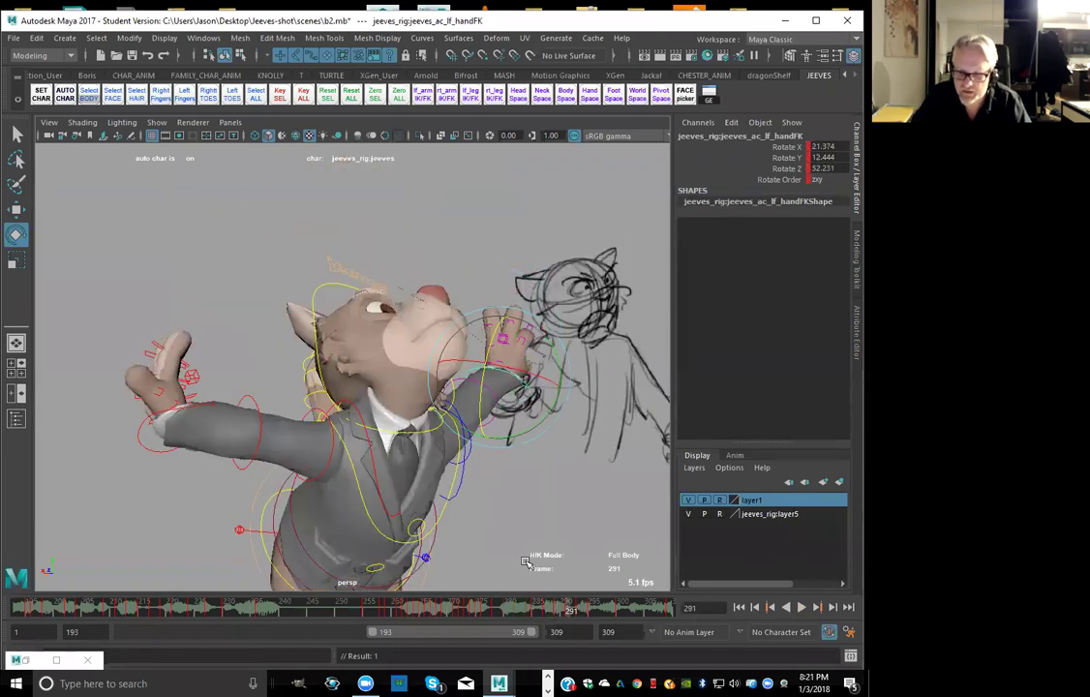
key(period)
Pose the left hand at frame 290, with the left shoulder FK control at about X -106.3, Y 297.6, Z -86.0, and compare adjacent frames
click(551, 606)
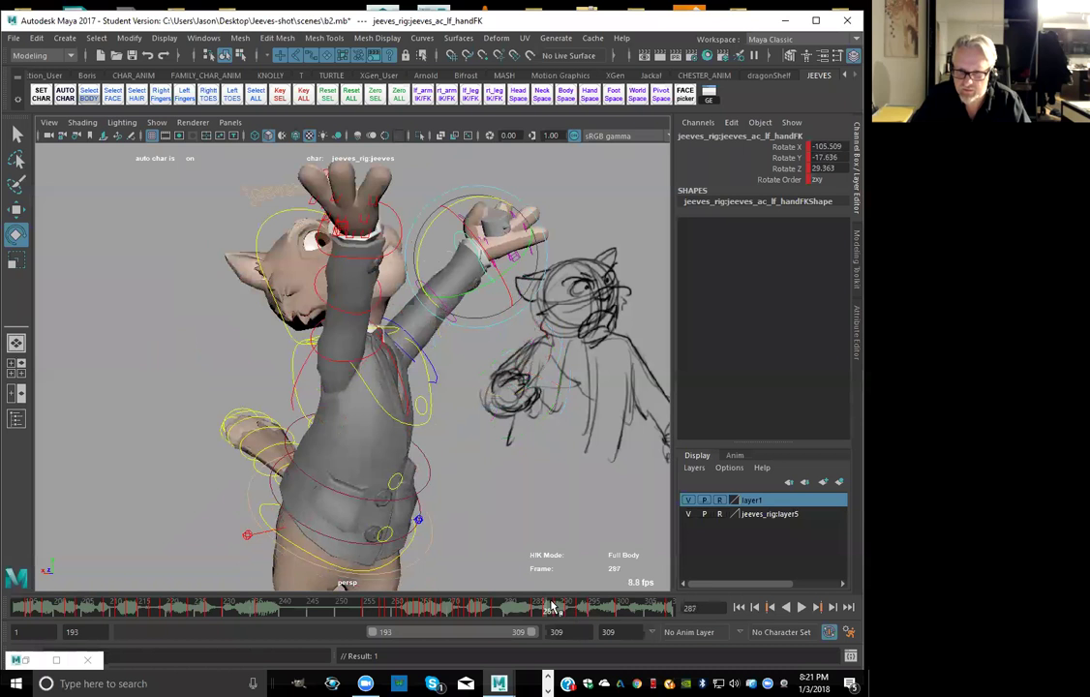
drag(550, 604, 566, 606)
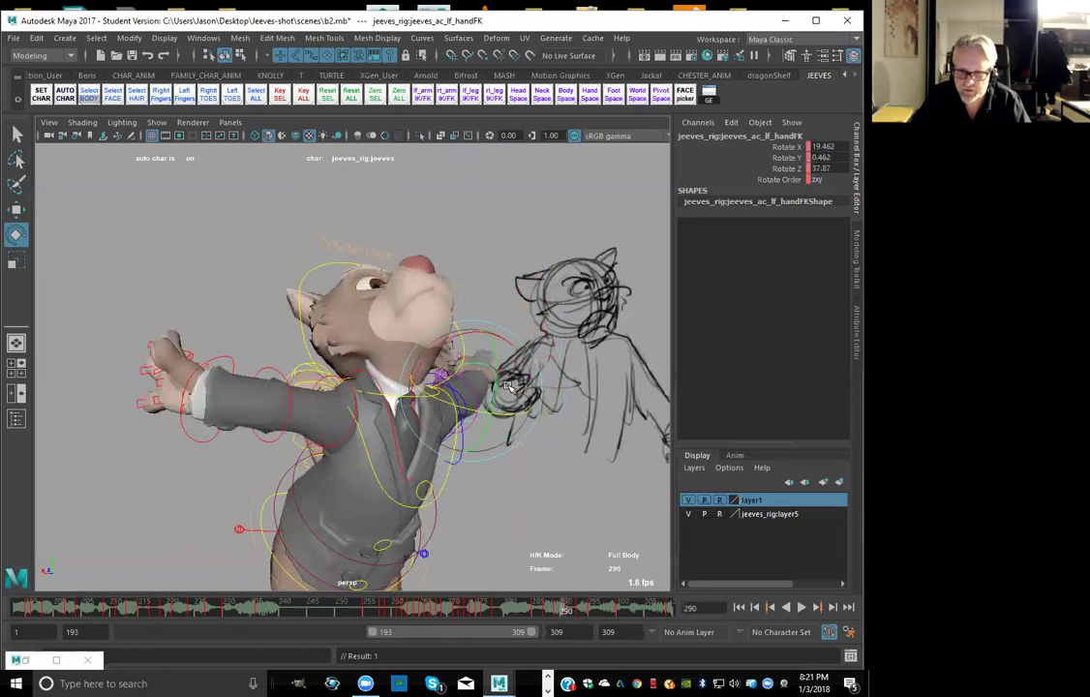
drag(511, 417, 415, 385)
click(475, 448)
click(457, 440)
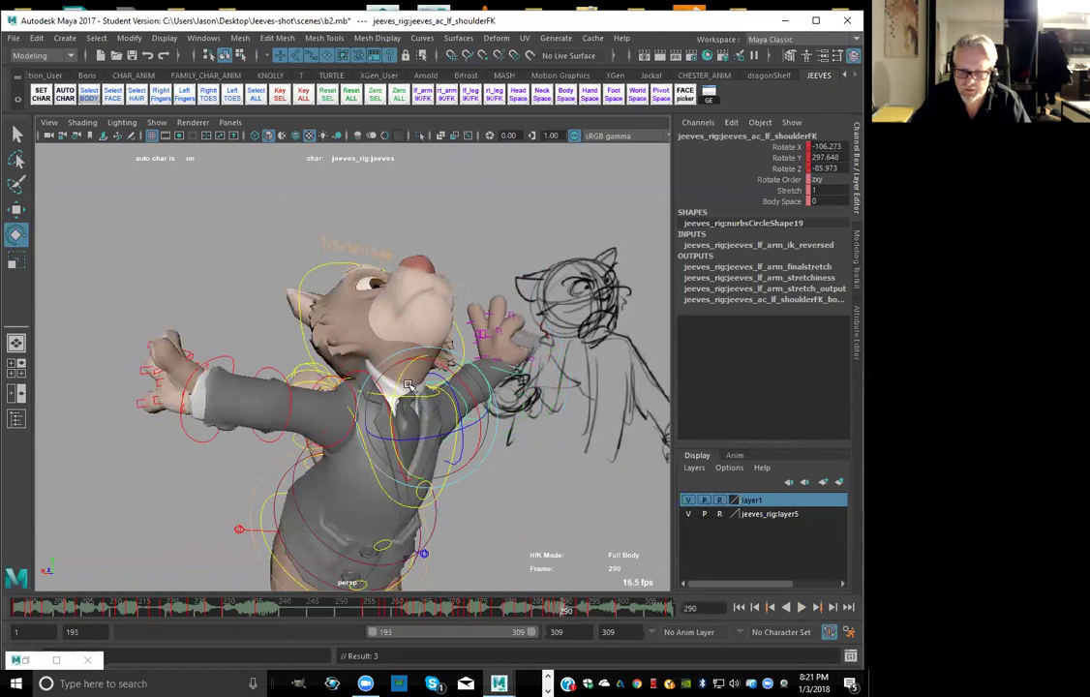
key(alt+comma)
key(alt+comma)
key(alt+period)
key(alt+period)
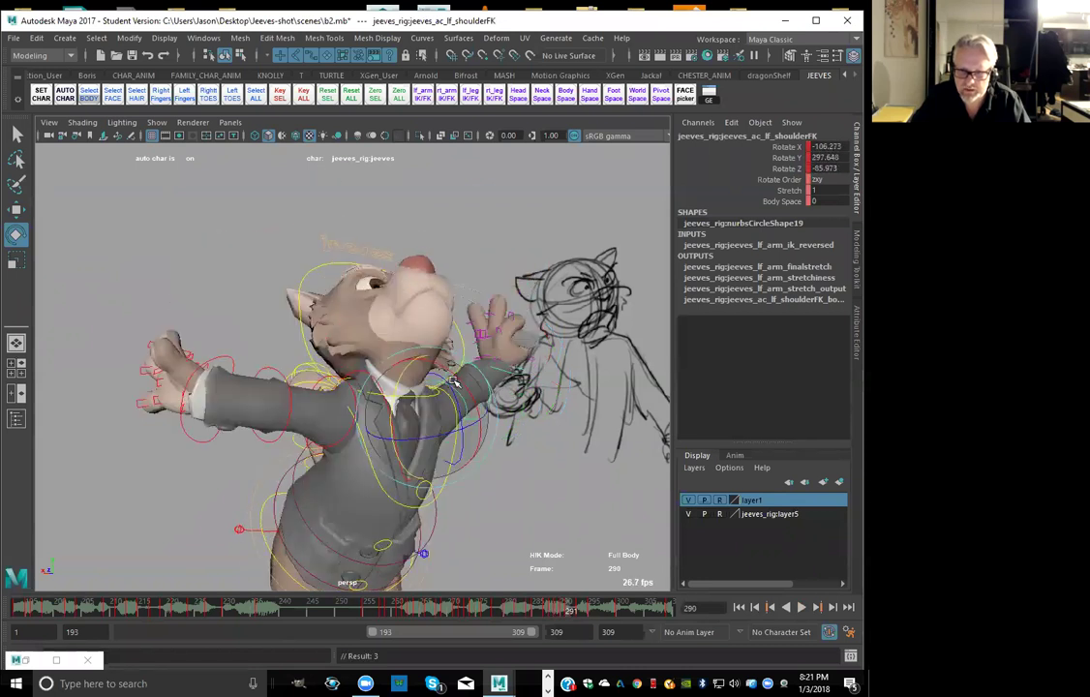
Rotate the left shoulder FK control at frame 291 to about X -8.4, Y 219.6, Z 2.5 and compare with the preceding frames
key(alt+period)
drag(399, 405, 463, 445)
key(alt+comma)
key(alt+comma)
key(alt+period)
key(alt+period)
key(alt+period)
key(alt+period)
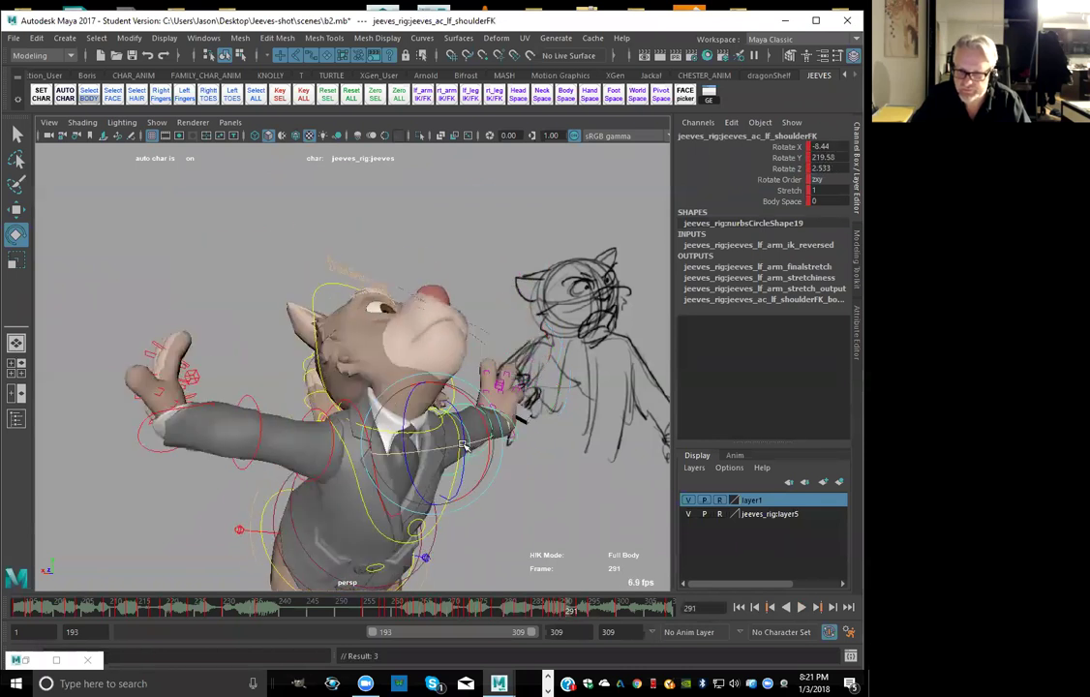
Lower the left arm at frame 292 by rotating the shoulder FK control to about X 69.9, Y 158.1, Z -61.2, and key it
click(573, 601)
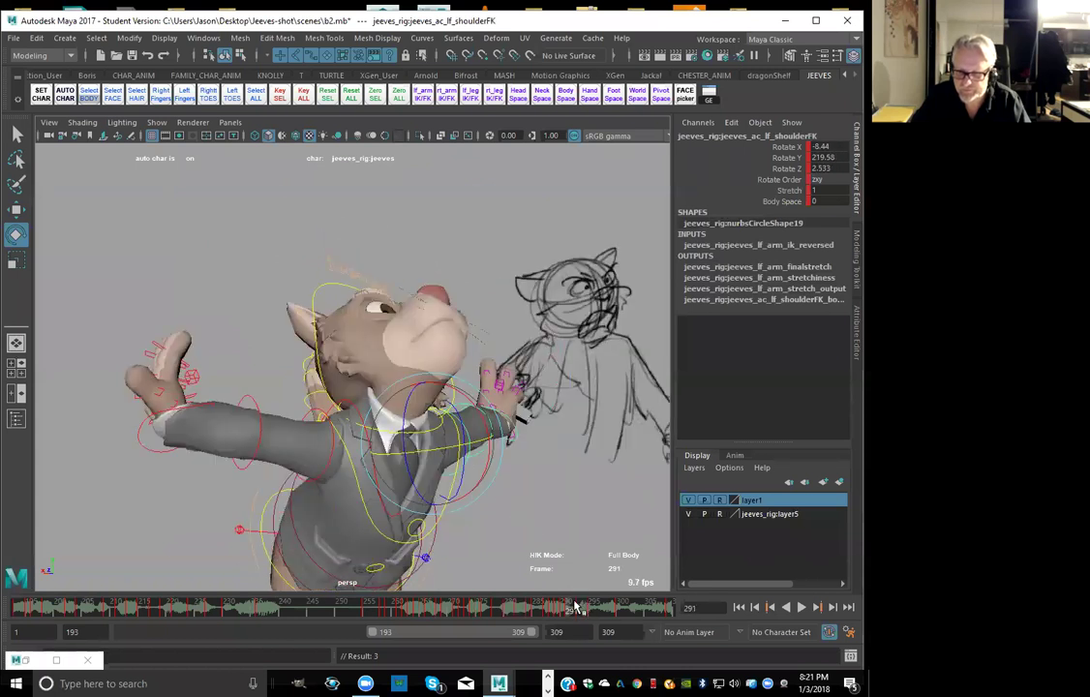
key(alt+period)
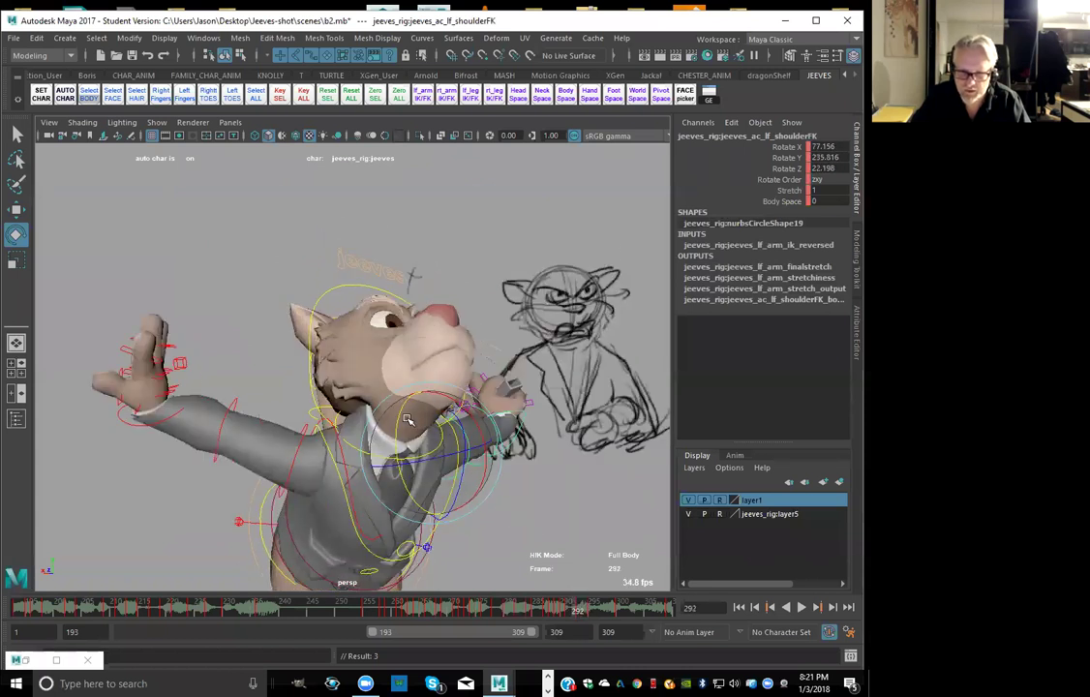
drag(397, 414, 454, 439)
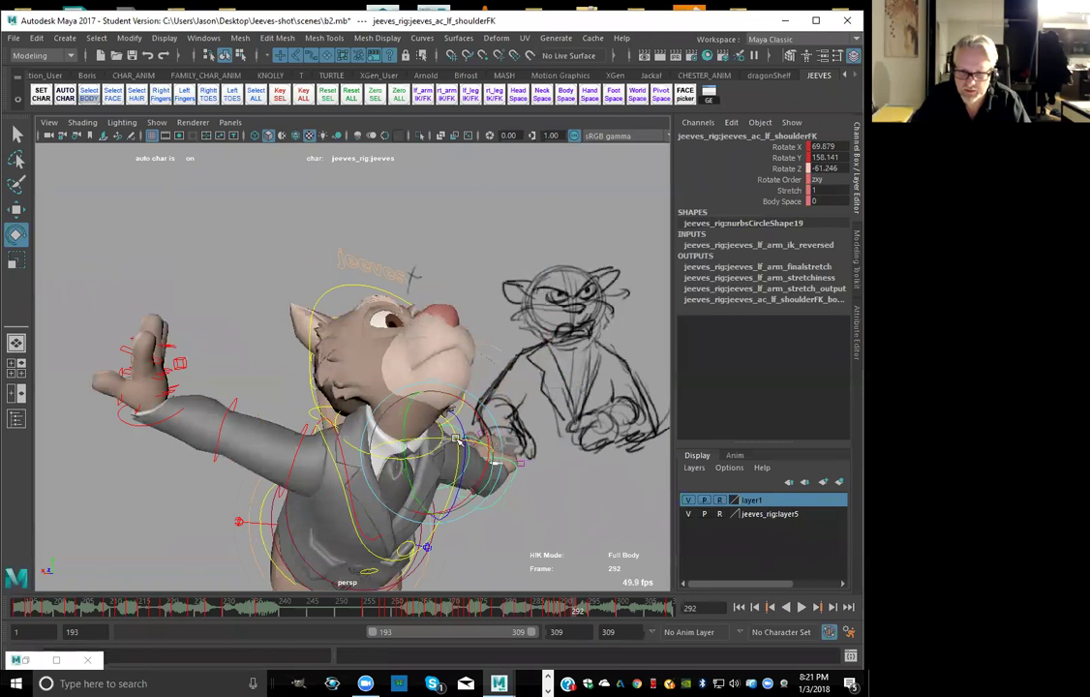
key(s)
key(alt+comma)
key(alt+comma)
key(alt+comma)
key(alt+period)
key(alt+period)
key(alt+period)
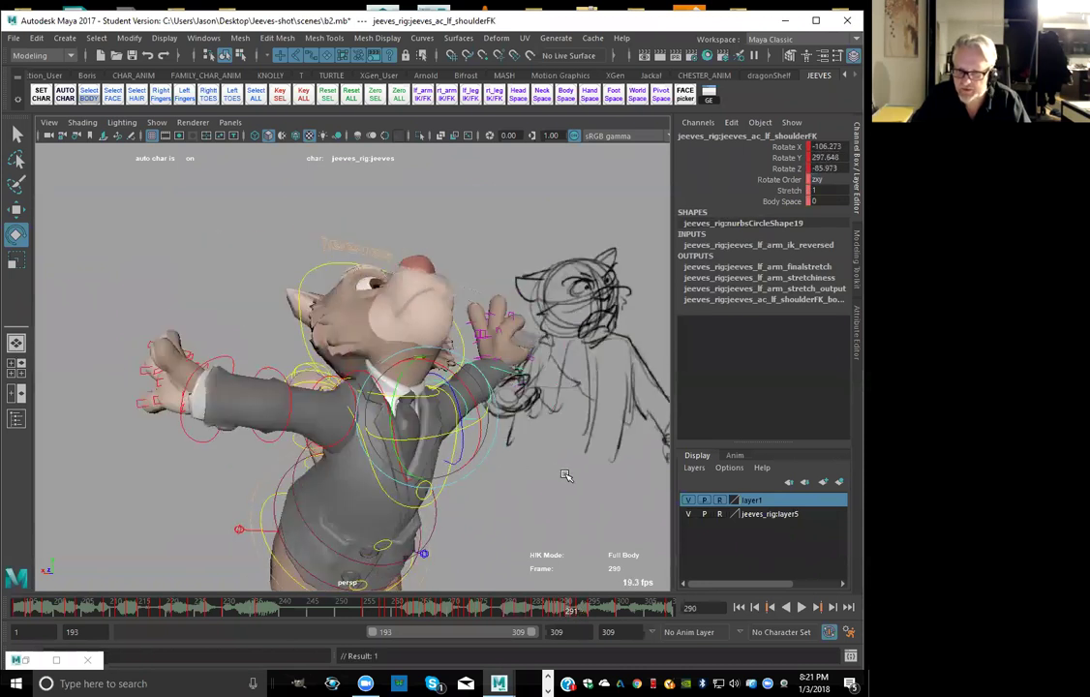
key(alt+period)
Rotate the left hand FK control at frame 292 to about X -52.5, Y 289.4, Z -245.8 and compare with the previous frames
click(497, 481)
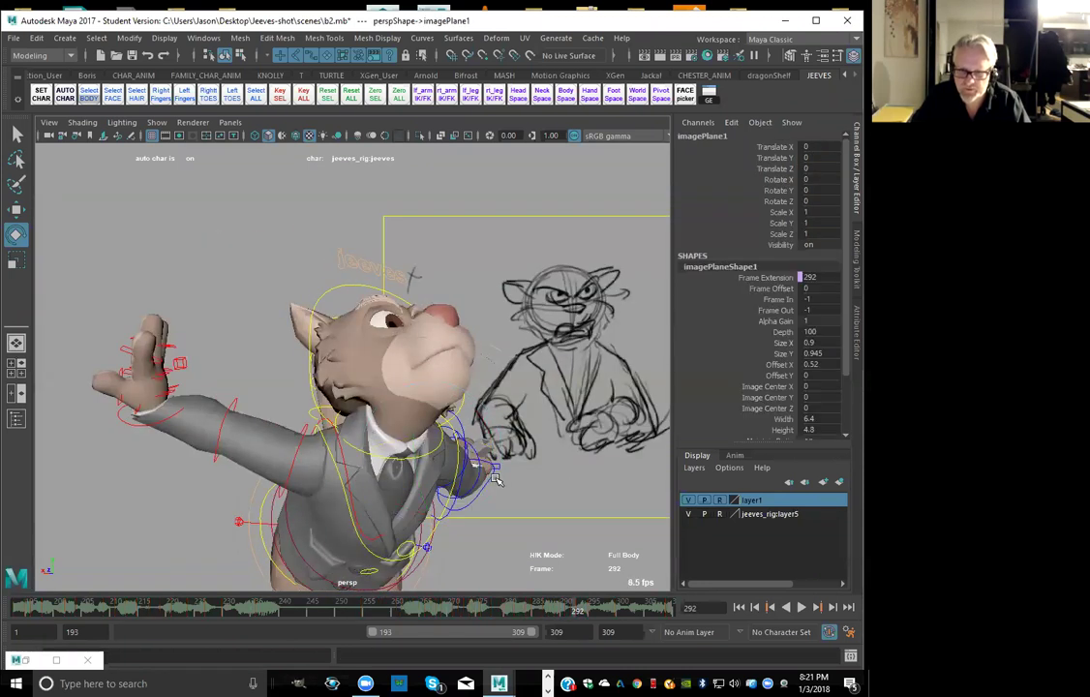
click(496, 457)
drag(512, 495, 478, 442)
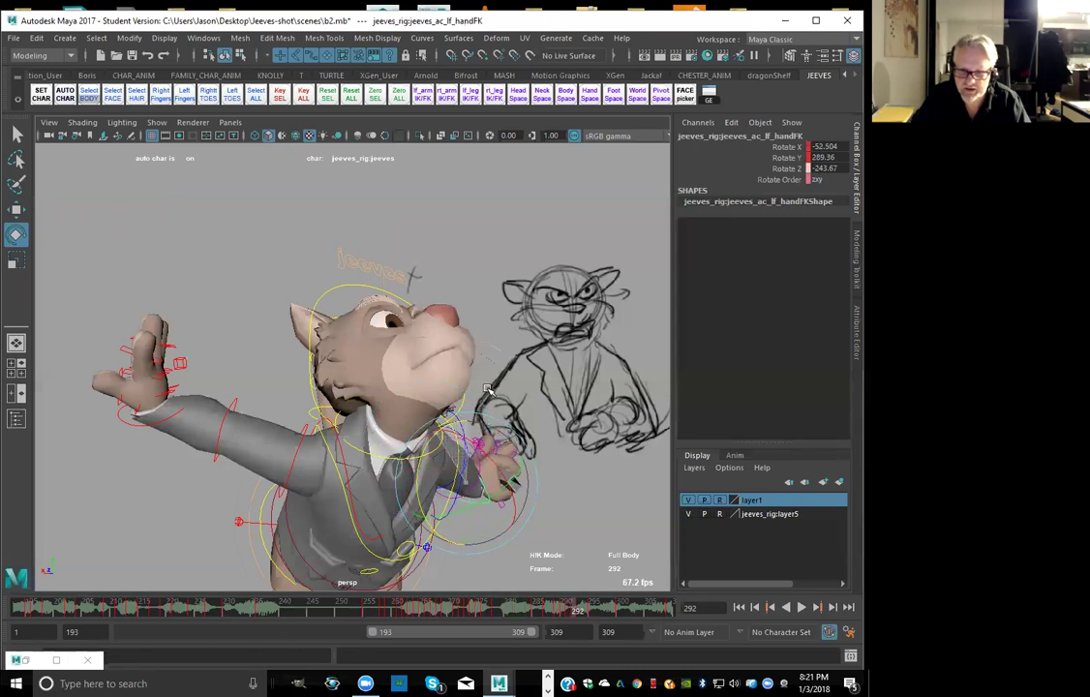
key(alt+comma)
key(alt+comma)
key(alt+period)
key(alt+period)
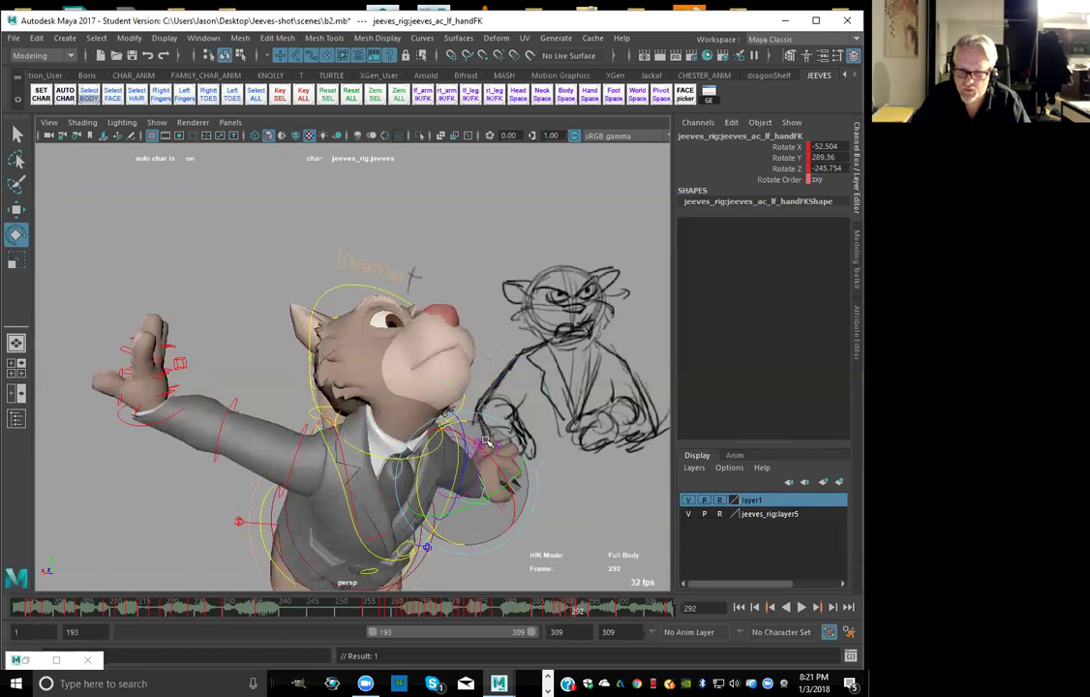
Adjust the left shoulder FK control at frame 292 to about X 77.7, Y 171.2, Z -58.6 and review the arc back to frame 287
click(574, 494)
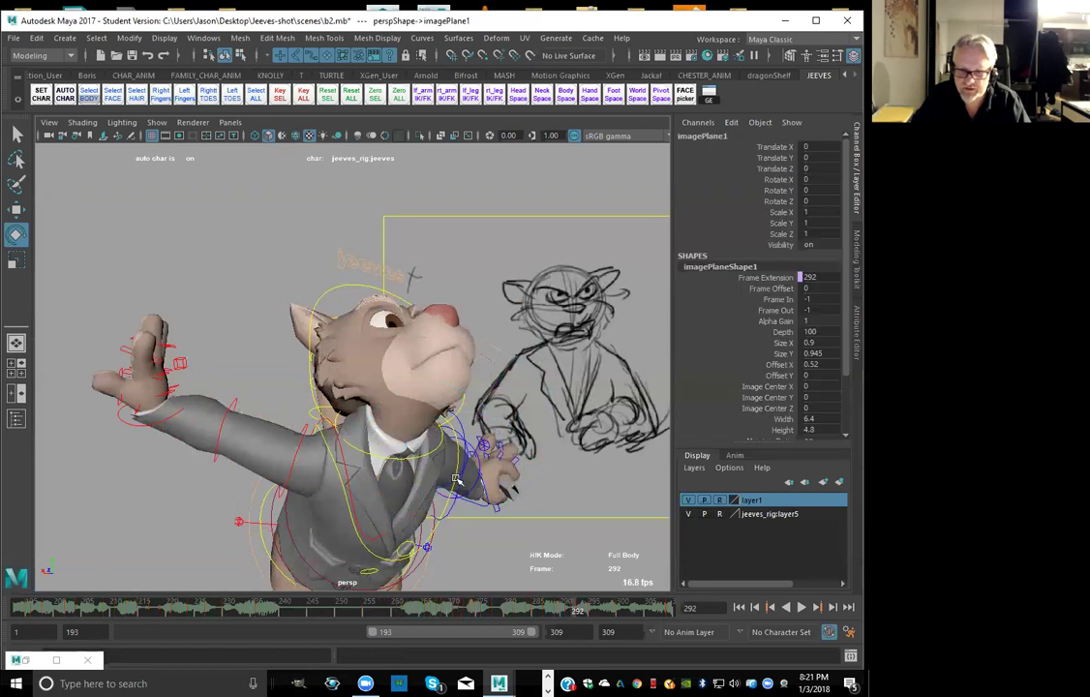
click(447, 486)
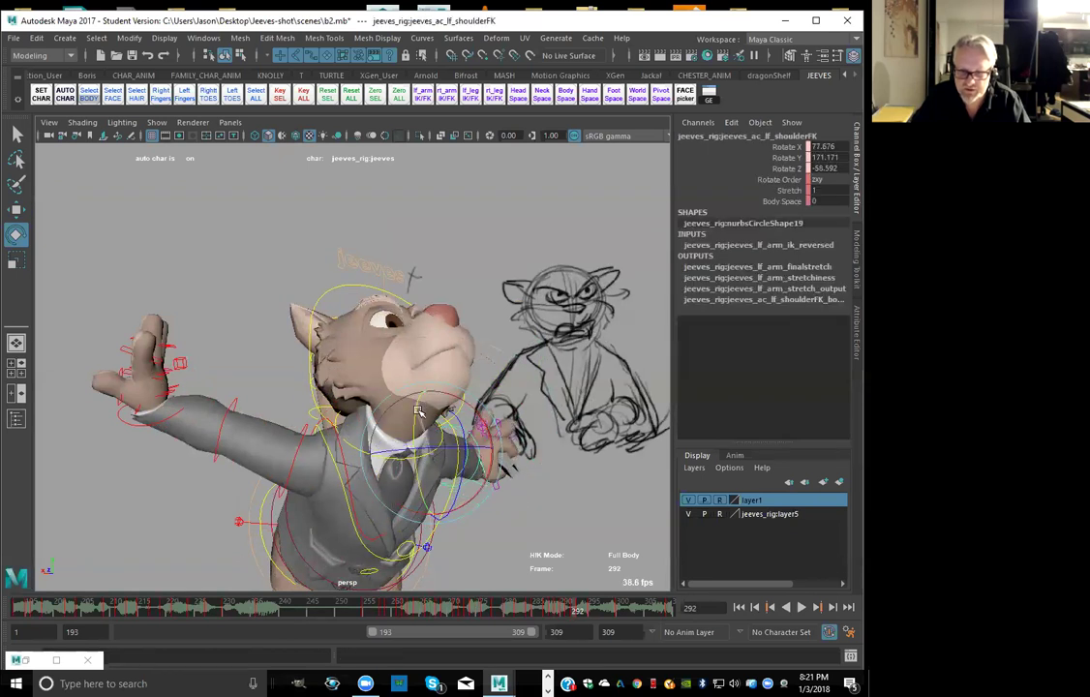
key(alt+comma)
key(alt+comma)
key(alt+comma)
key(alt+comma)
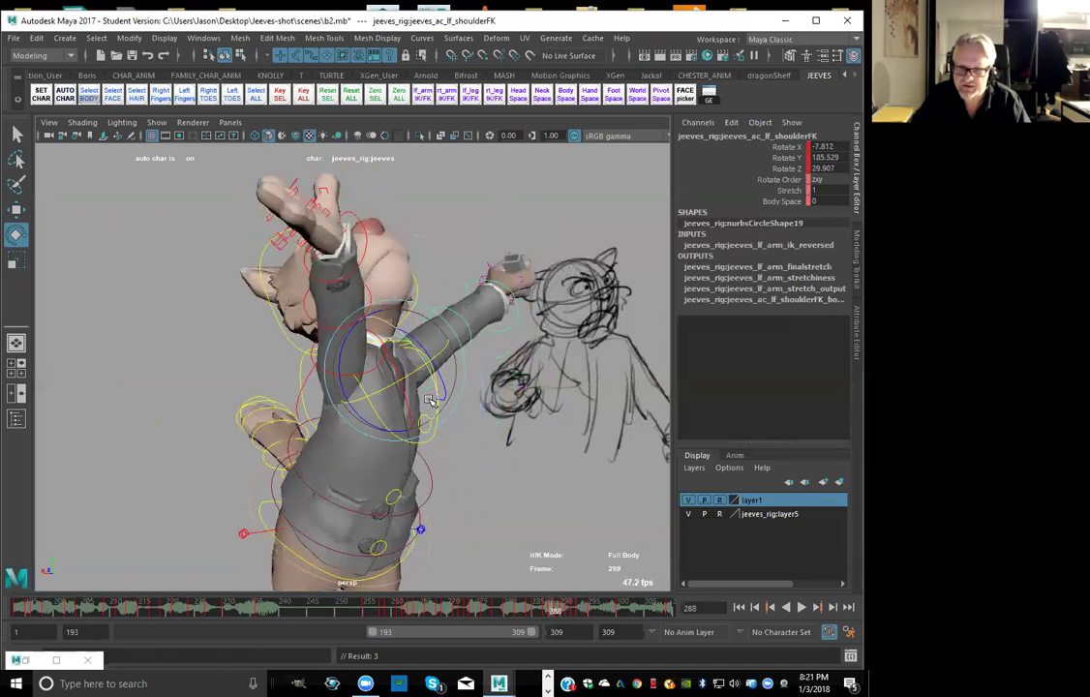
key(alt+comma)
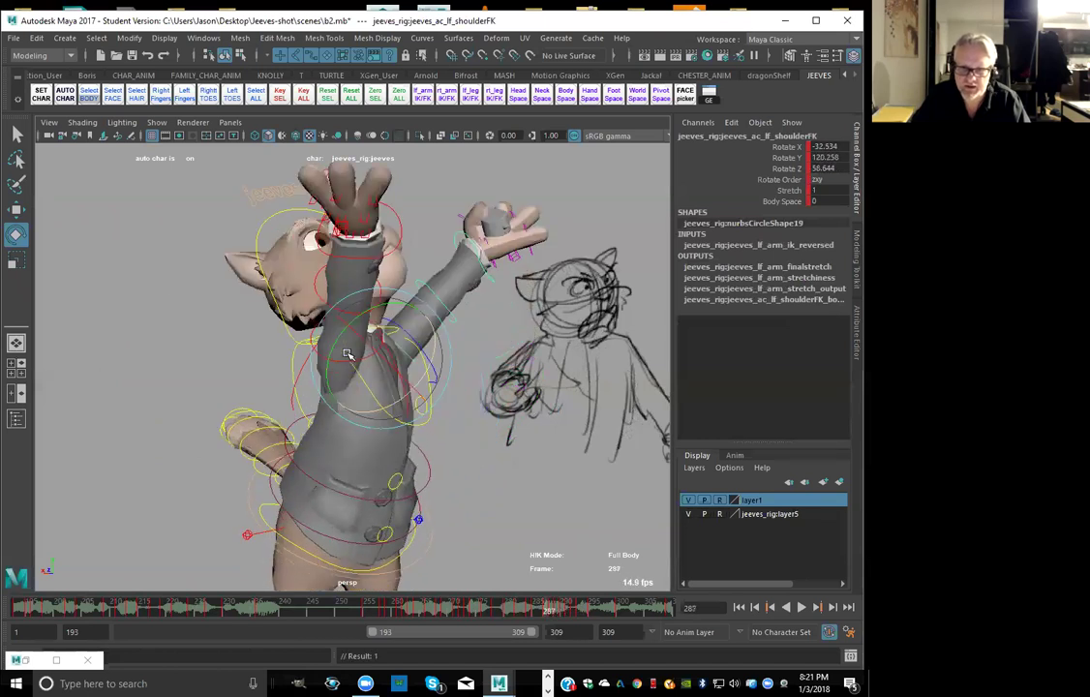
key(alt+period)
key(alt+period)
key(alt+period)
key(alt+period)
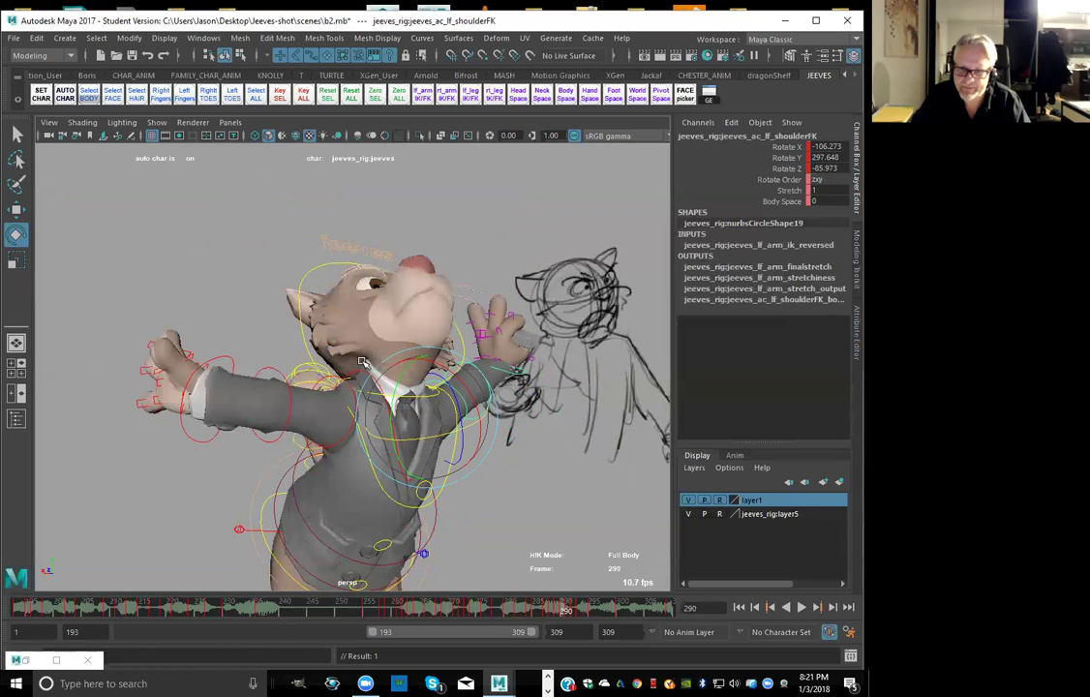
Adjust the left shoulder FK control at frame 289 to about X -150.6, Y 373.7, Z -151.3 and compare with frames 288 and 290
key(alt+comma)
key(alt+comma)
key(alt+comma)
key(alt+period)
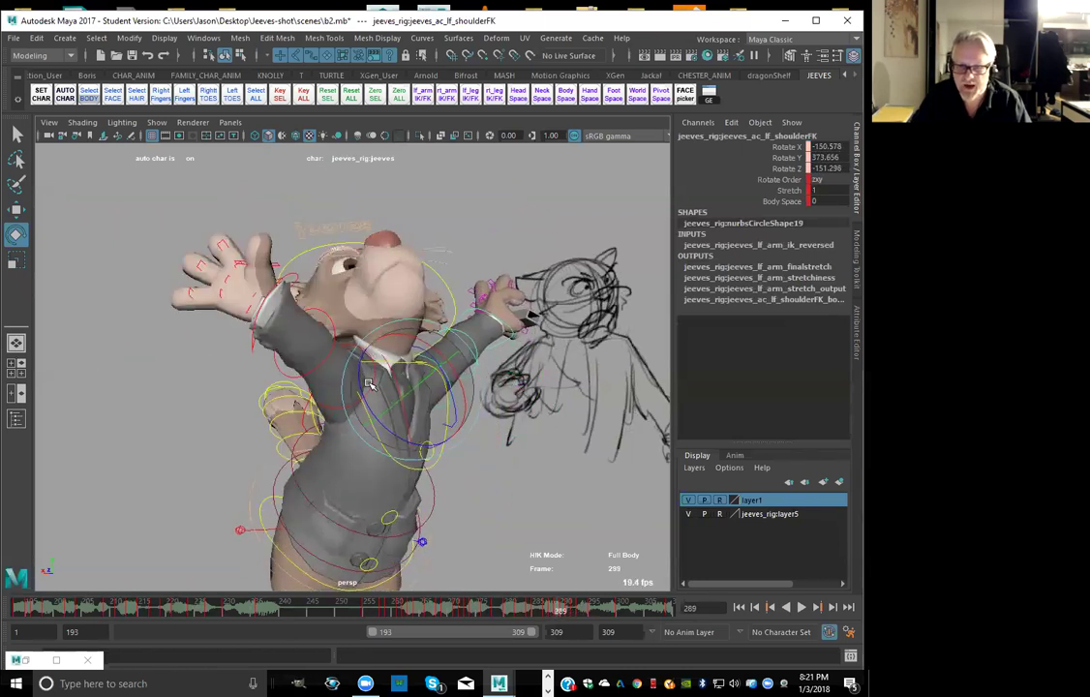
key(alt+comma)
key(alt+period)
key(alt+period)
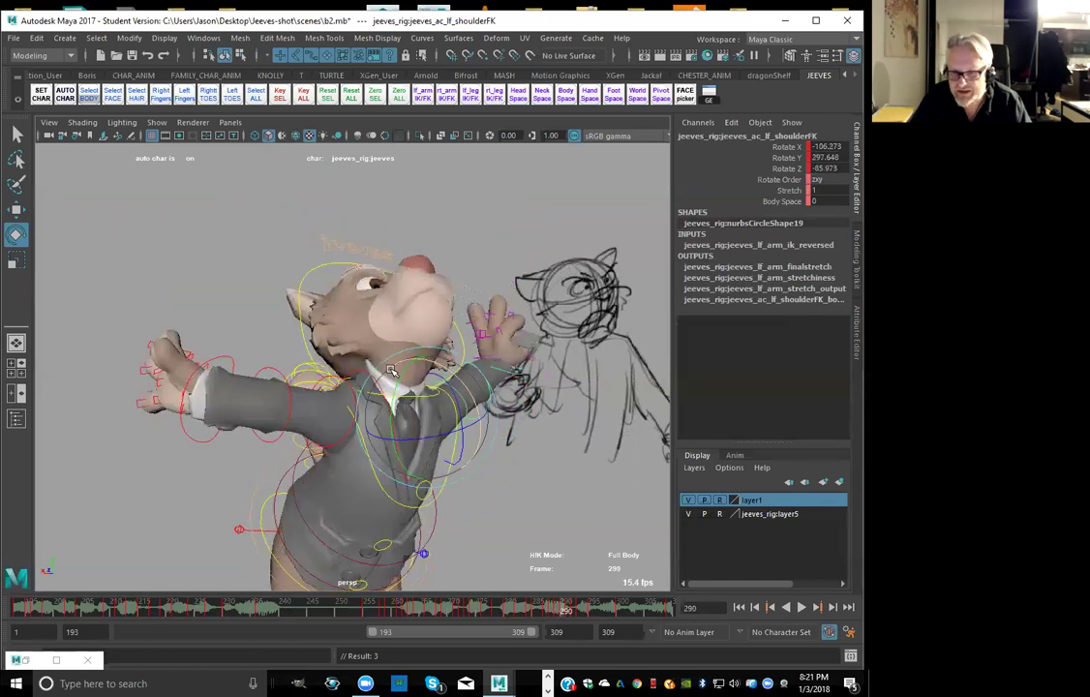
Rotate the left shoulder FK control at frame 290 to about X -109.3, Y 298.3, Z -86.6, key its rotation, and compare earlier frames
drag(402, 378, 404, 376)
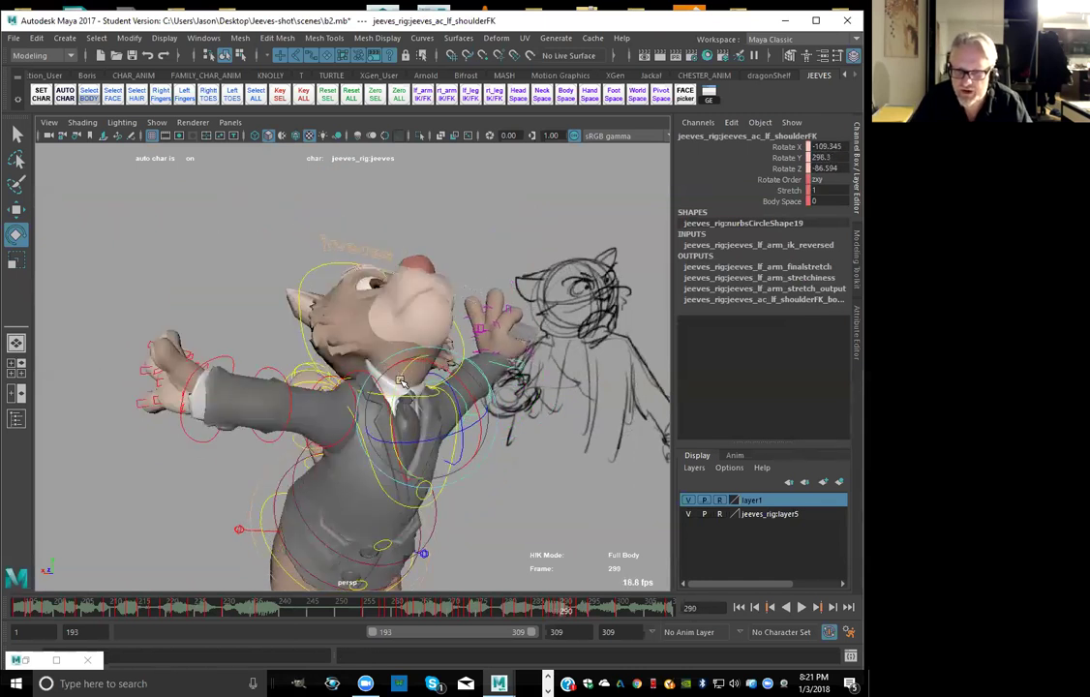
key(shift+e)
key(alt+comma)
key(alt+comma)
key(alt+comma)
key(alt+period)
key(alt+period)
key(alt+period)
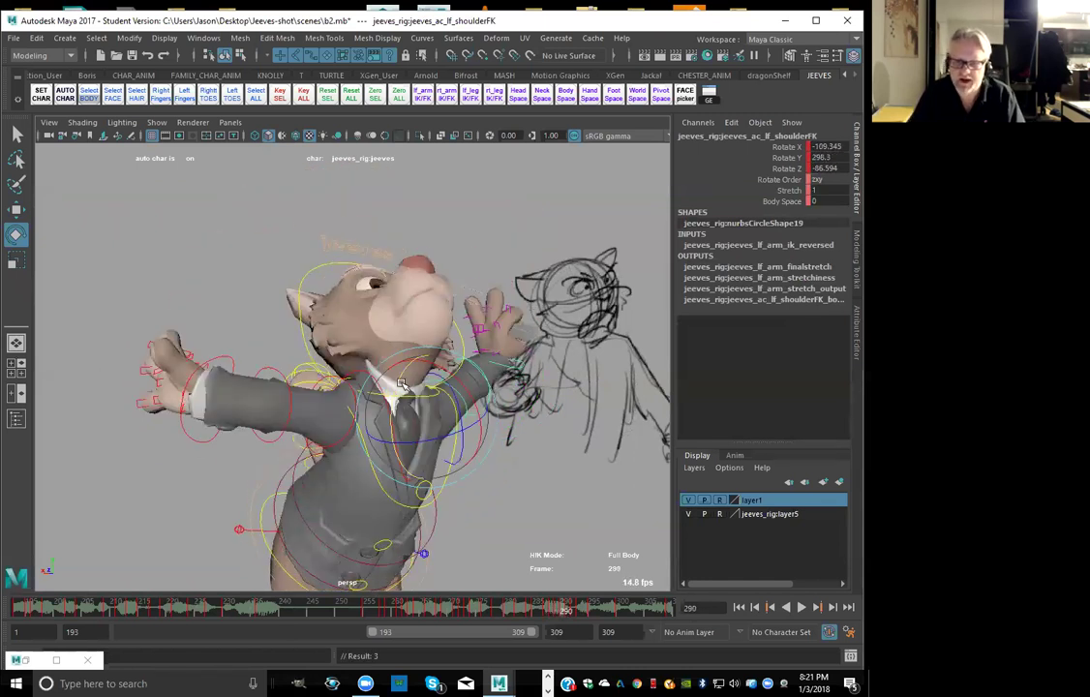
Play back the arm swing and select the left hand FK control at frame 290 to examine the hand's arc
key(alt+period)
key(alt+v)
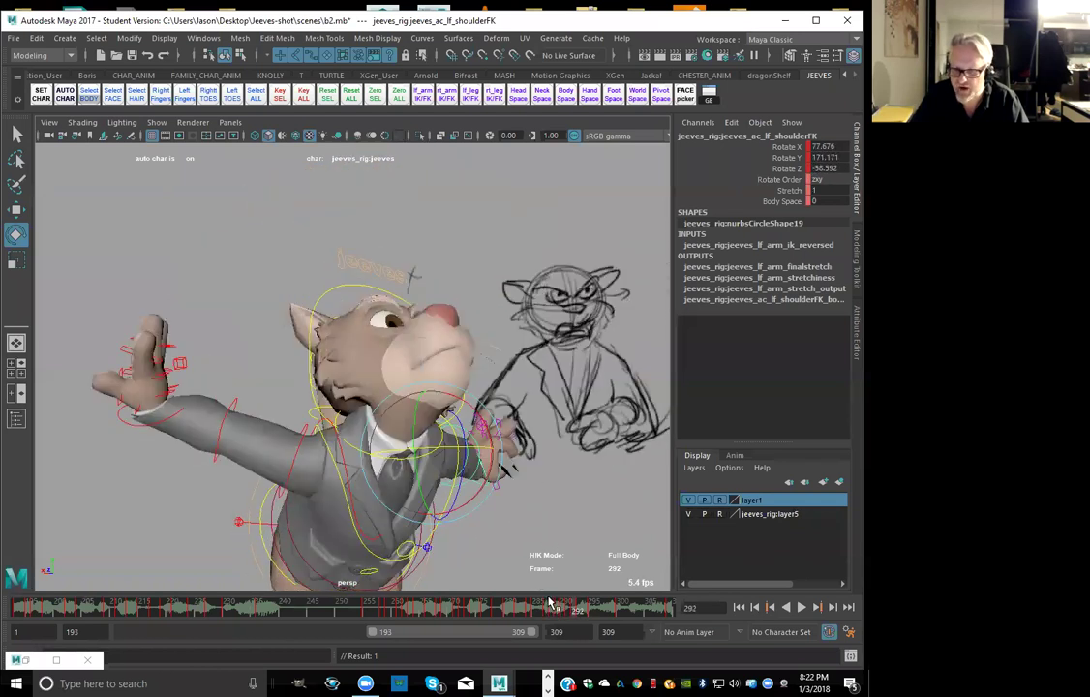
click(523, 367)
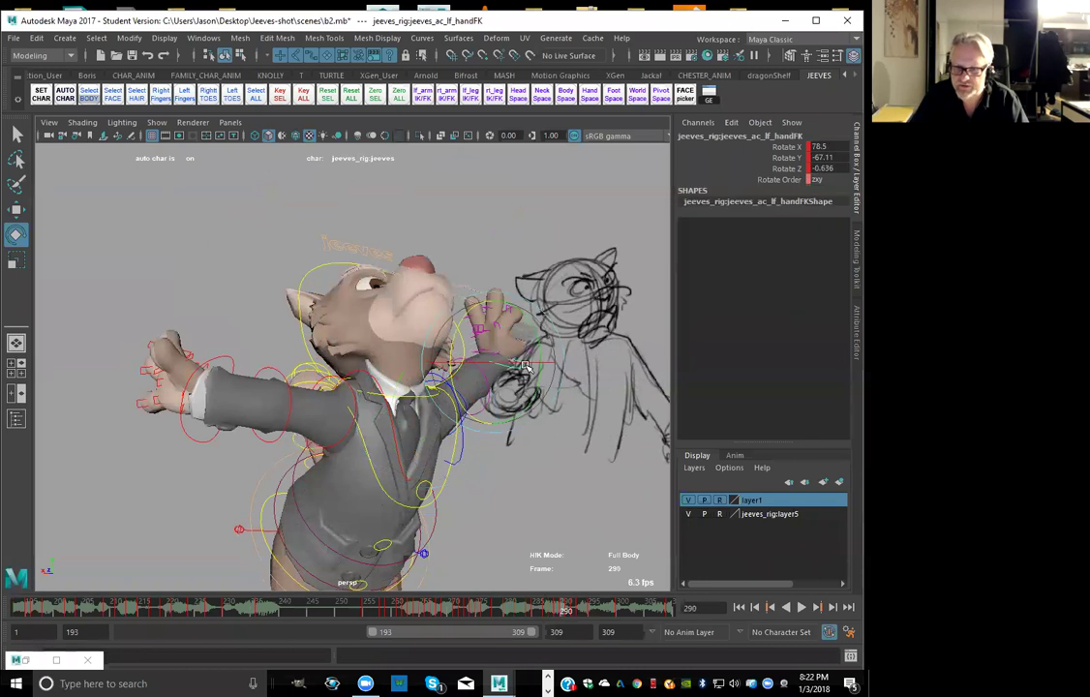
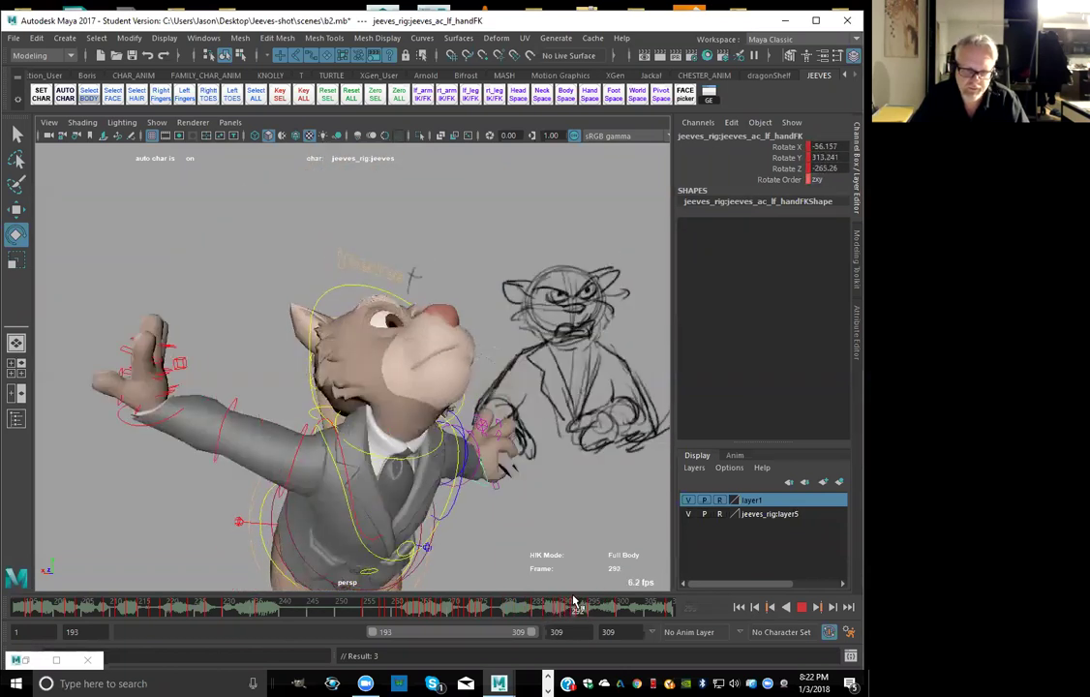
key(Escape)
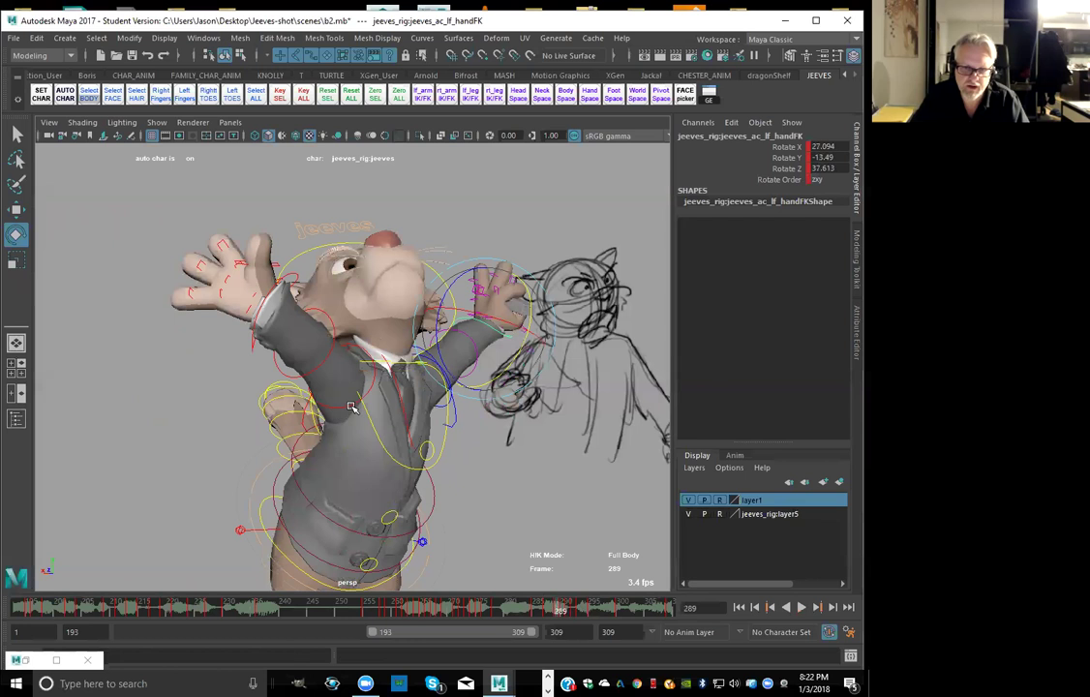
Select the right shoulder FK control and step through frames 289 to 295 to examine the right arm's swing down
click(352, 407)
key(comma)
key(period)
key(period)
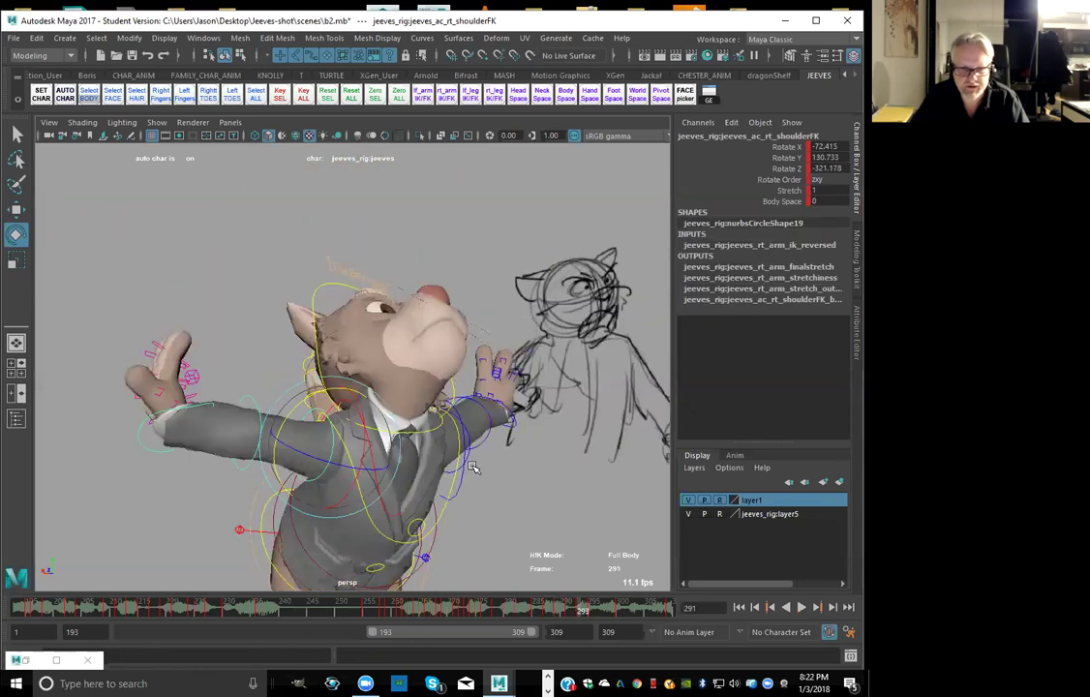
key(period)
key(period)
key(comma)
key(comma)
key(comma)
key(comma)
key(alt+period)
key(alt+period)
key(alt+period)
key(alt+period)
key(alt+period)
key(alt+period)
key(alt+period)
key(alt+period)
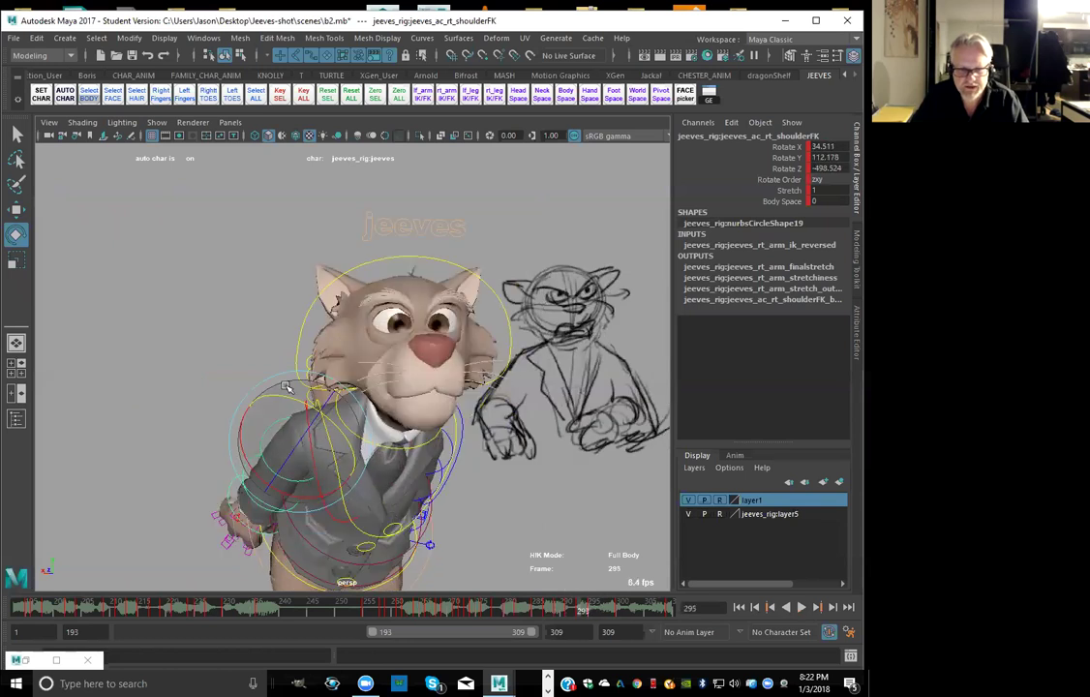
Flip back and forth through frames 289 to 295 to compare the right arm's poses during the downward swing
key(alt+comma)
key(alt+comma)
key(alt+comma)
key(alt+comma)
key(alt+comma)
key(alt+comma)
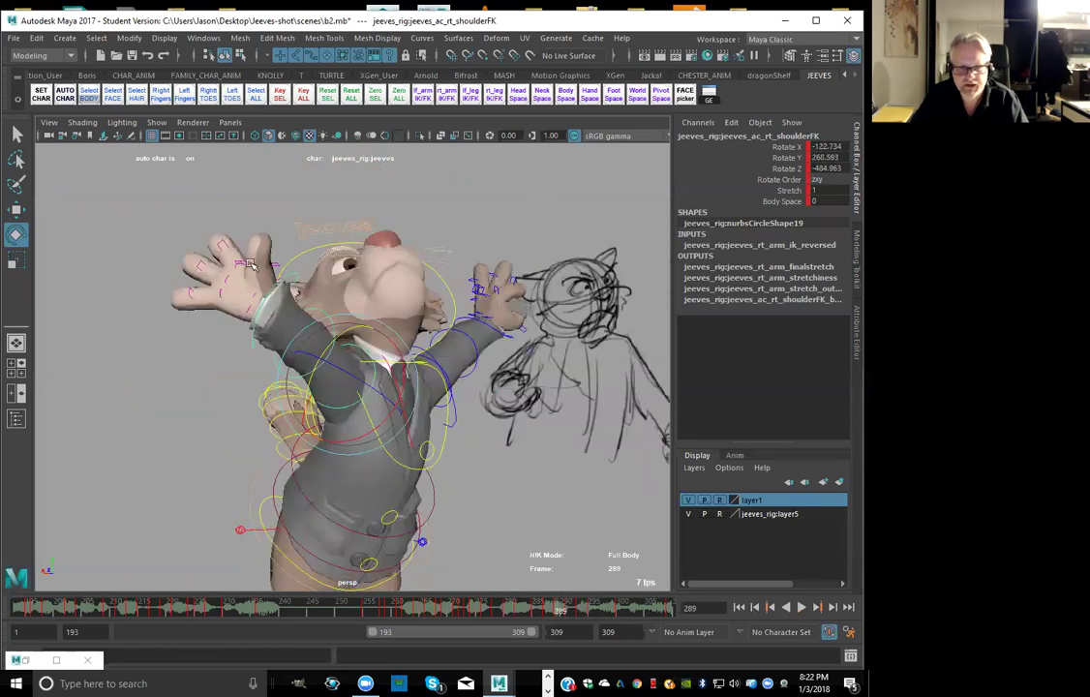
key(alt+period)
key(alt+period)
key(alt+comma)
key(alt+comma)
key(alt+comma)
key(alt+comma)
key(alt+comma)
key(alt+comma)
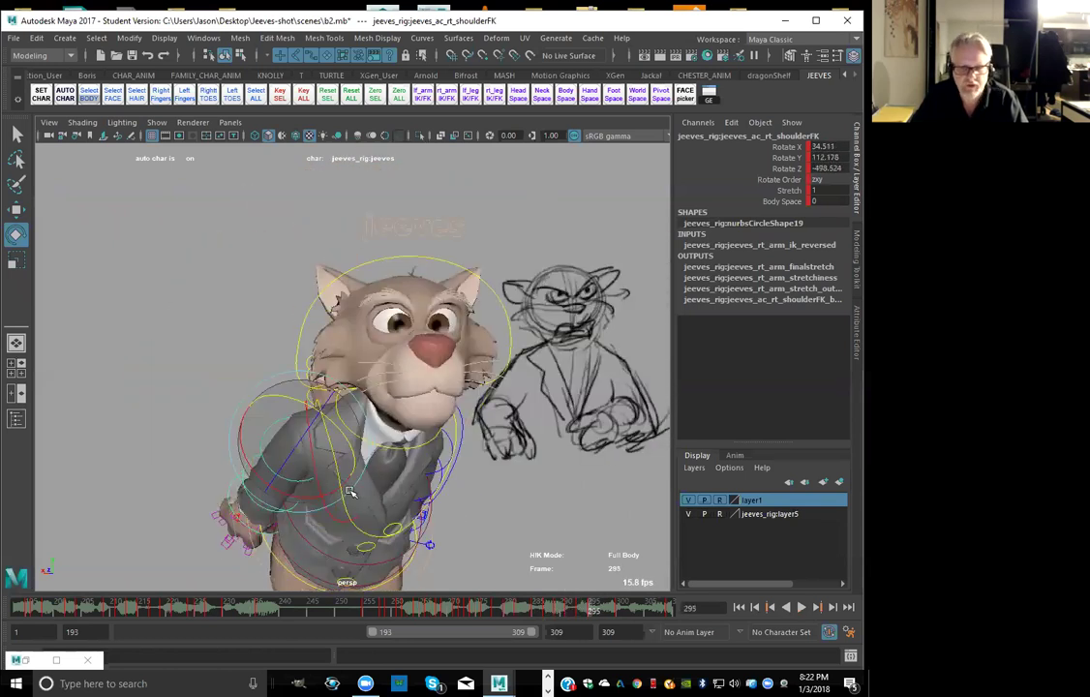
key(alt+period)
key(alt+period)
key(alt+period)
key(alt+period)
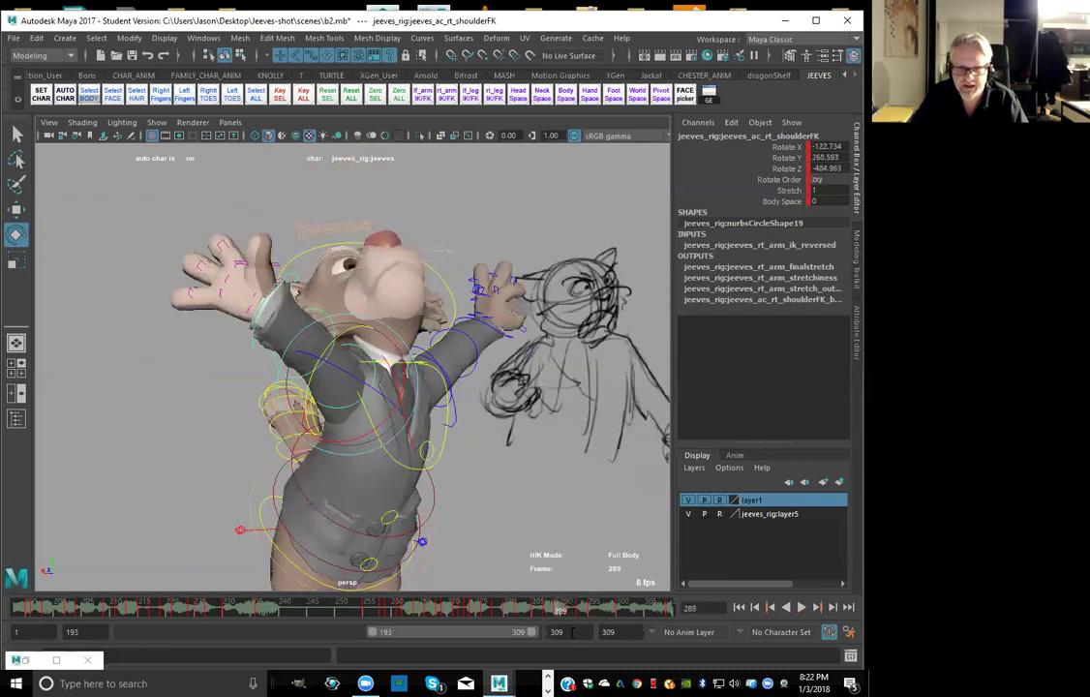
key(alt+period)
key(alt+period)
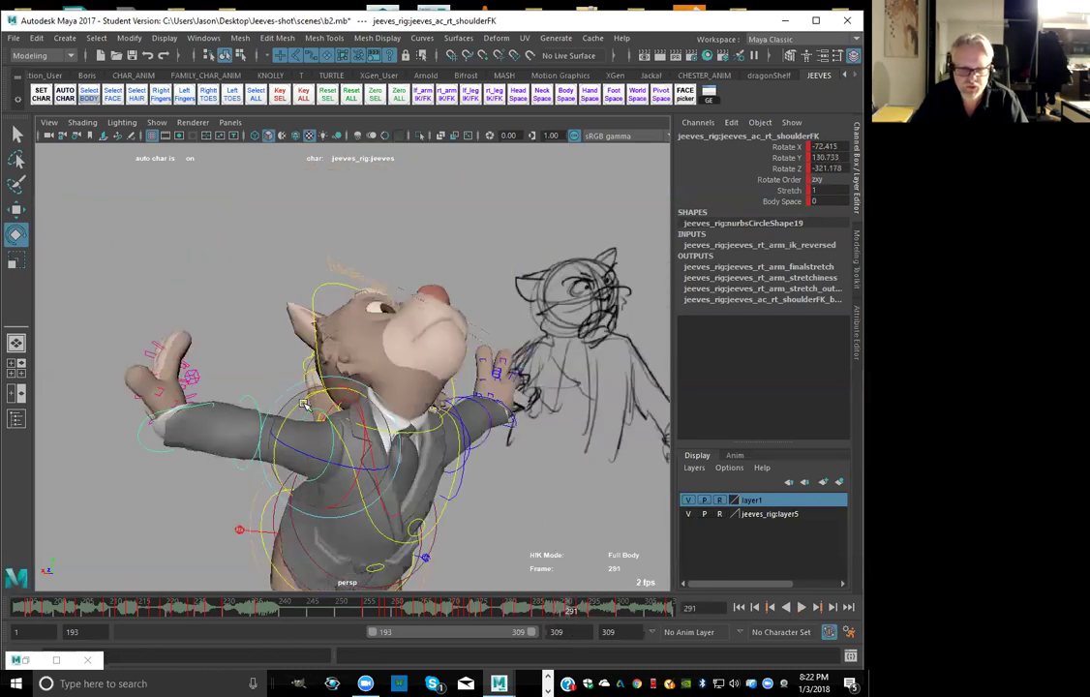
Rotate the right shoulder FK control at frame 291 to about X -61.2, Y 107, Z -299.2 and compare with frame 289
drag(305, 398, 334, 419)
key(comma)
key(comma)
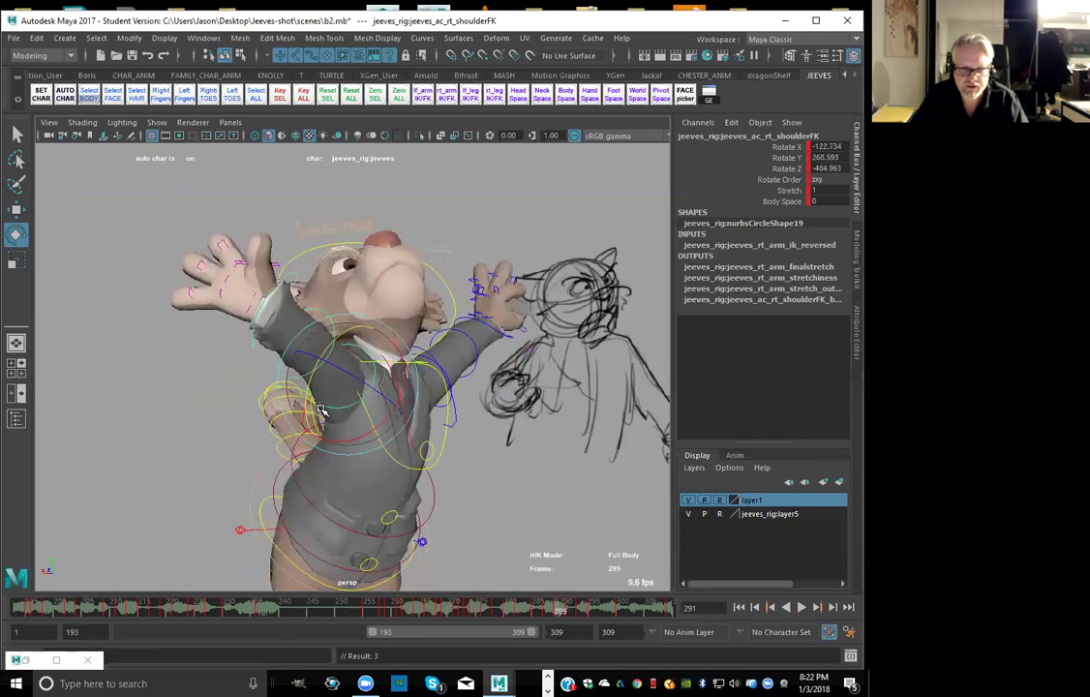
key(alt+period)
key(alt+period)
key(alt+period)
key(alt+period)
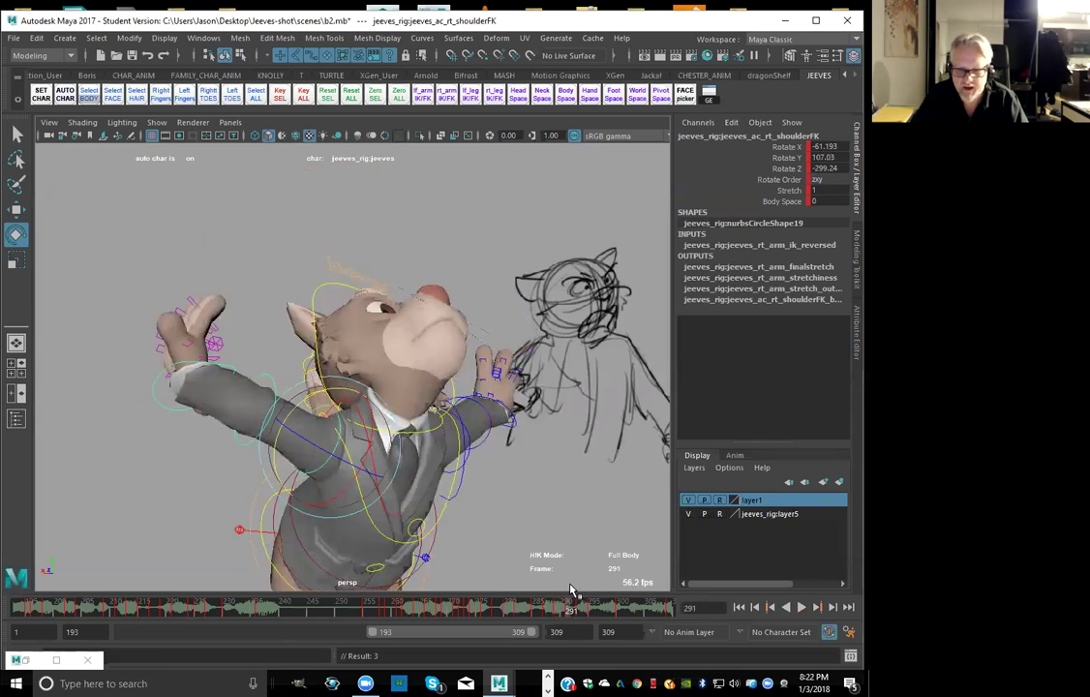
Rotate the right shoulder FK control at frame 290 to about X -111.5, Y 284.2, Z -485 and compare with frames 287 to 291
click(565, 610)
key(alt+period)
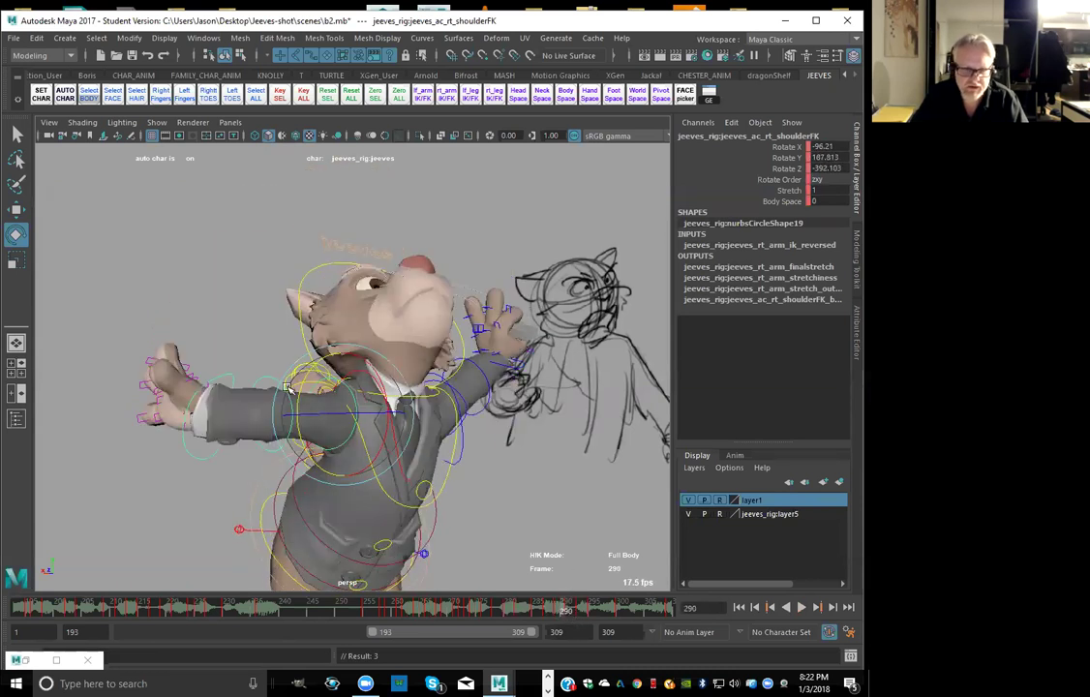
drag(306, 383, 341, 497)
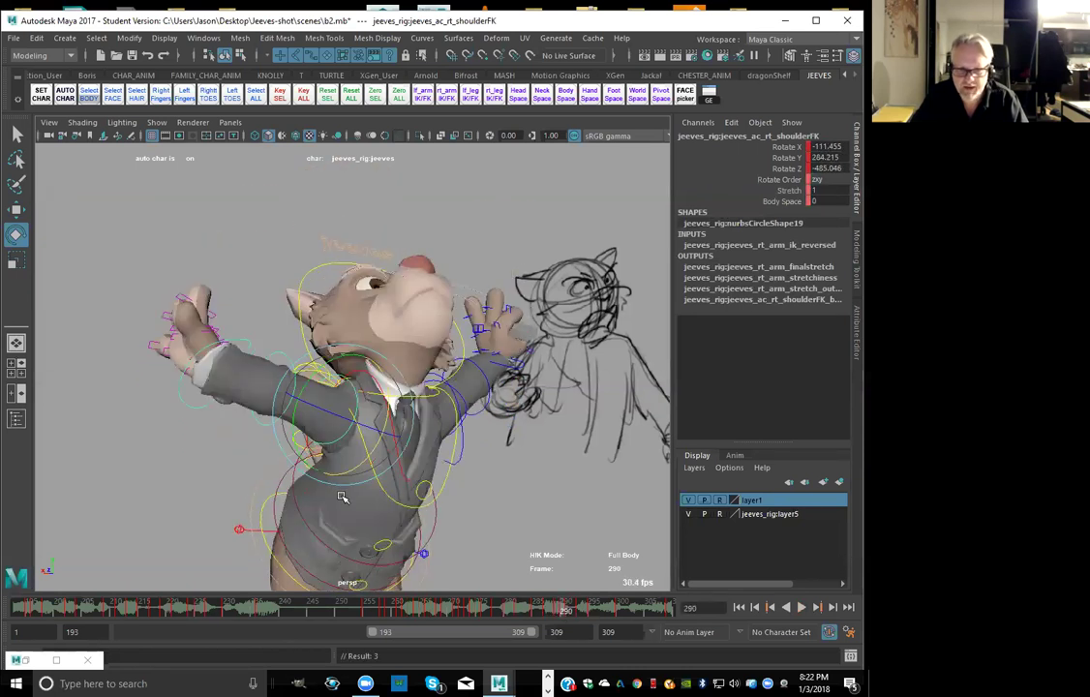
key(alt+period)
click(571, 612)
key(alt+comma)
key(alt+comma)
key(alt+comma)
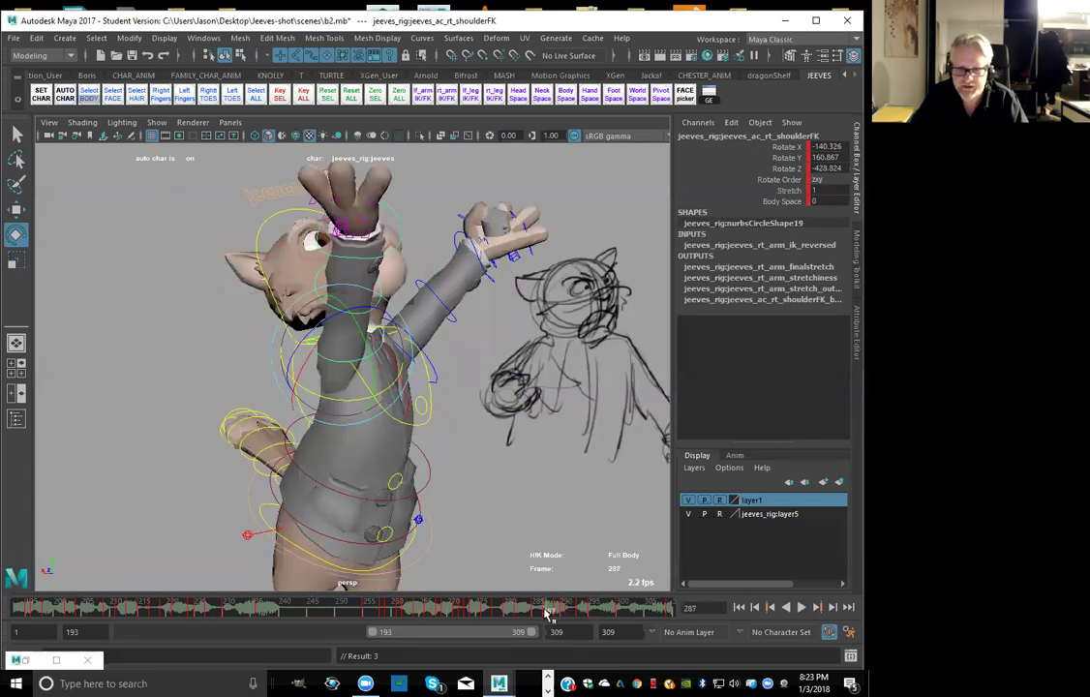
key(alt+v)
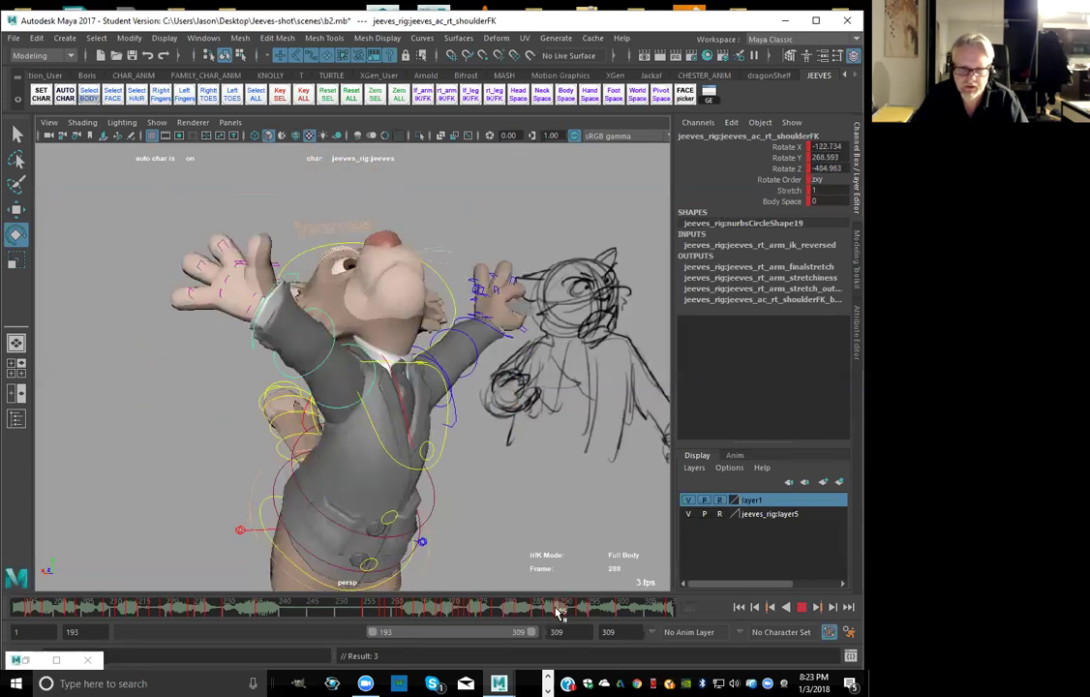
Raise the right arm further at frame 290 by rotating its shoulder FK control to about X -123.6, Y 269.9, Z -472.3
drag(306, 385, 313, 393)
key(alt+comma)
key(alt+comma)
key(alt+comma)
key(alt+comma)
key(period)
key(period)
key(period)
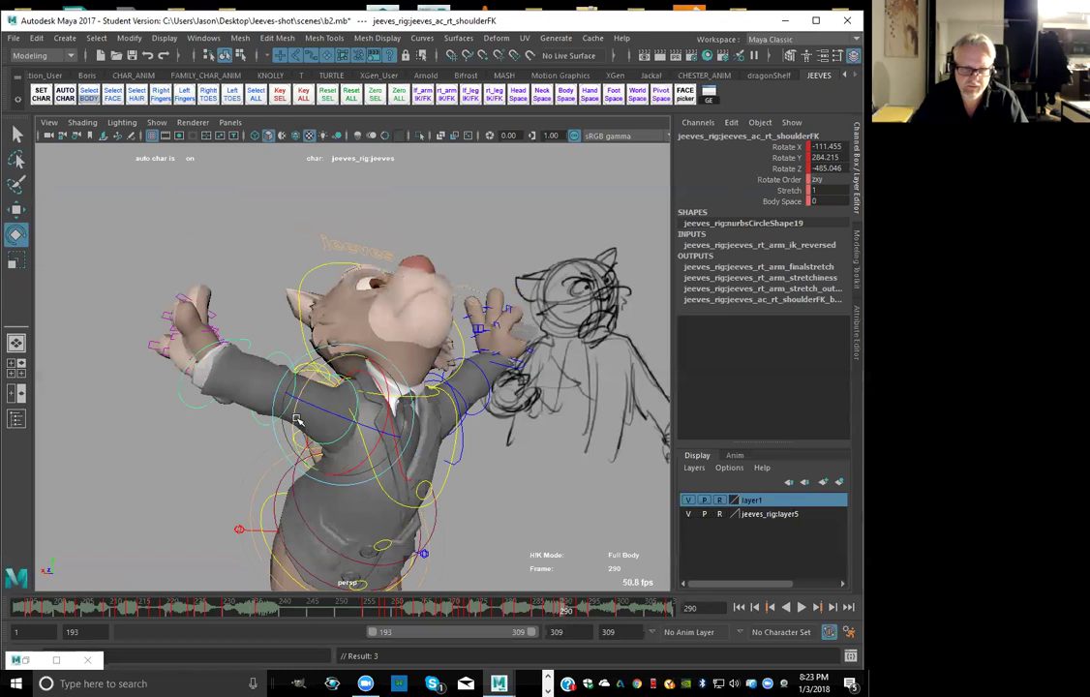
drag(296, 418, 429, 540)
Fine-tune the right shoulder FK control at frame 291 to about X -58.3, Y 104, Z -296.6 and compare with frame 290
click(572, 607)
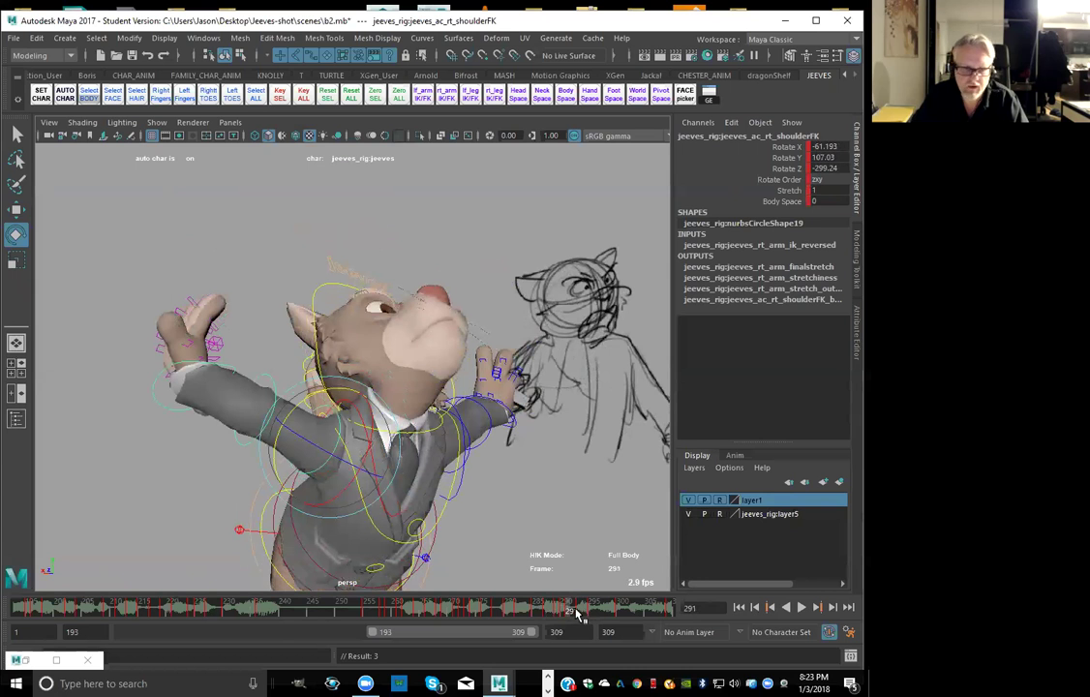
mouse_move(254, 472)
mouse_down()
mouse_move(244, 416)
mouse_move(267, 454)
mouse_up()
key(alt+comma)
key(alt+comma)
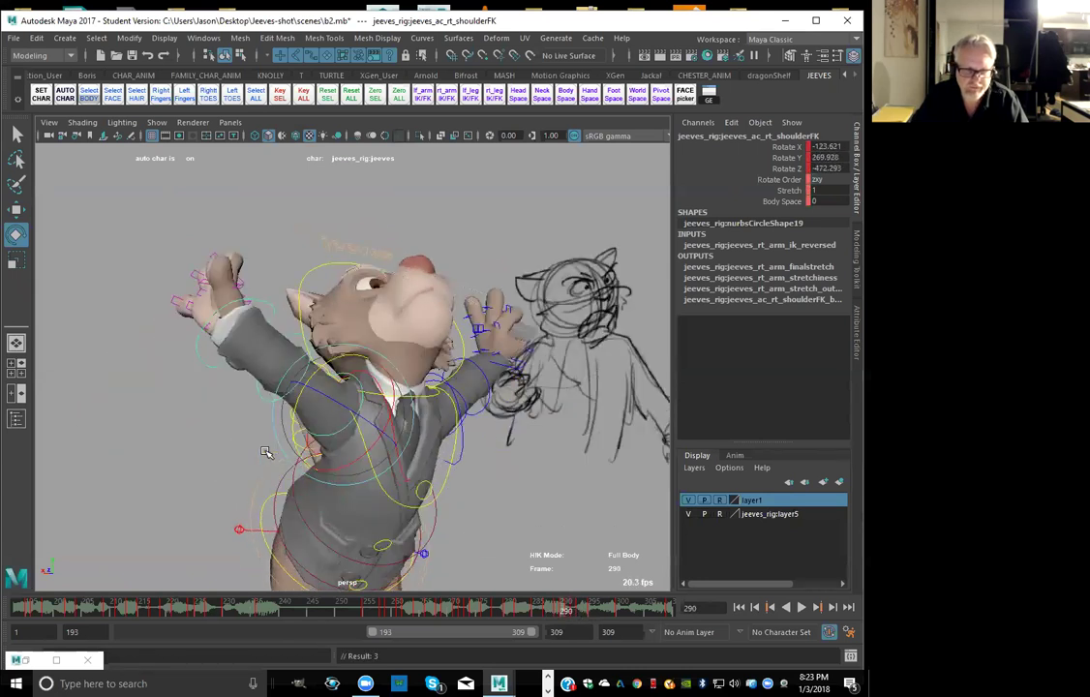
key(alt+period)
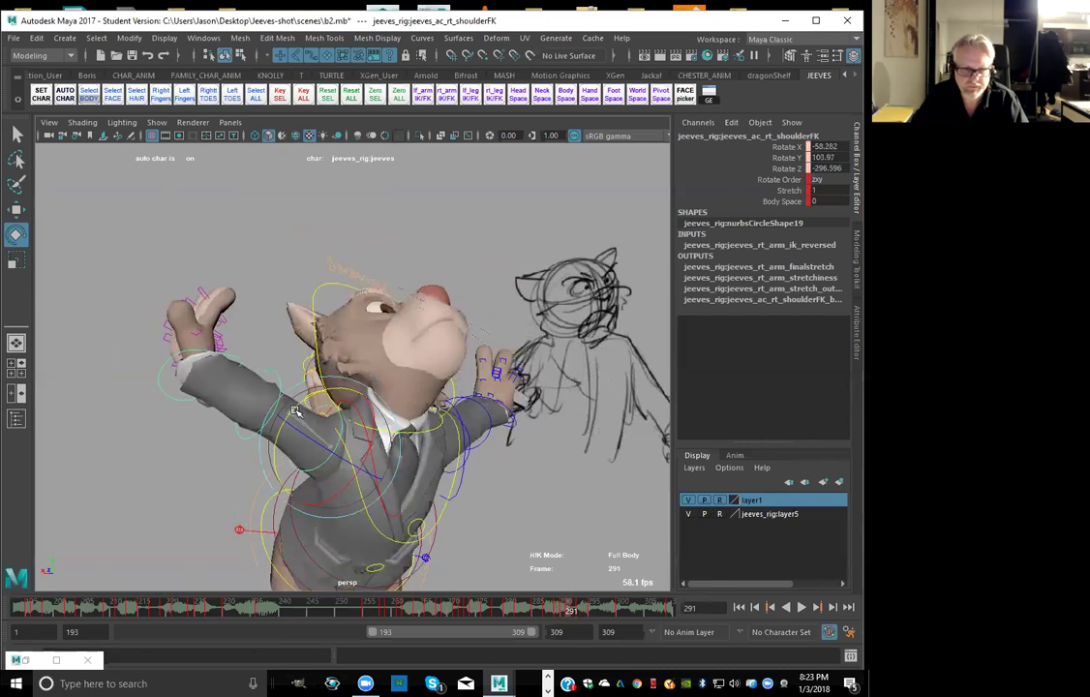
Rotate the right shoulder FK control at frame 294 and compare the arm's pose with the surrounding frames up to 300
key(alt+period)
key(alt+period)
key(alt+comma)
key(alt+period)
key(alt+period)
key(alt+period)
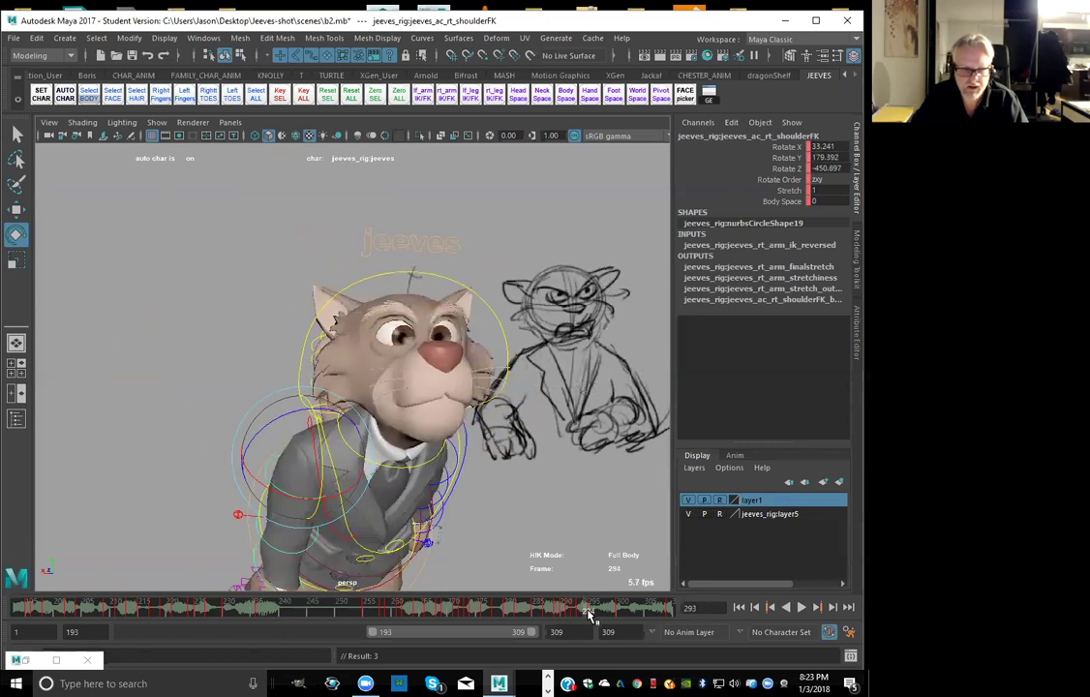
key(alt+comma)
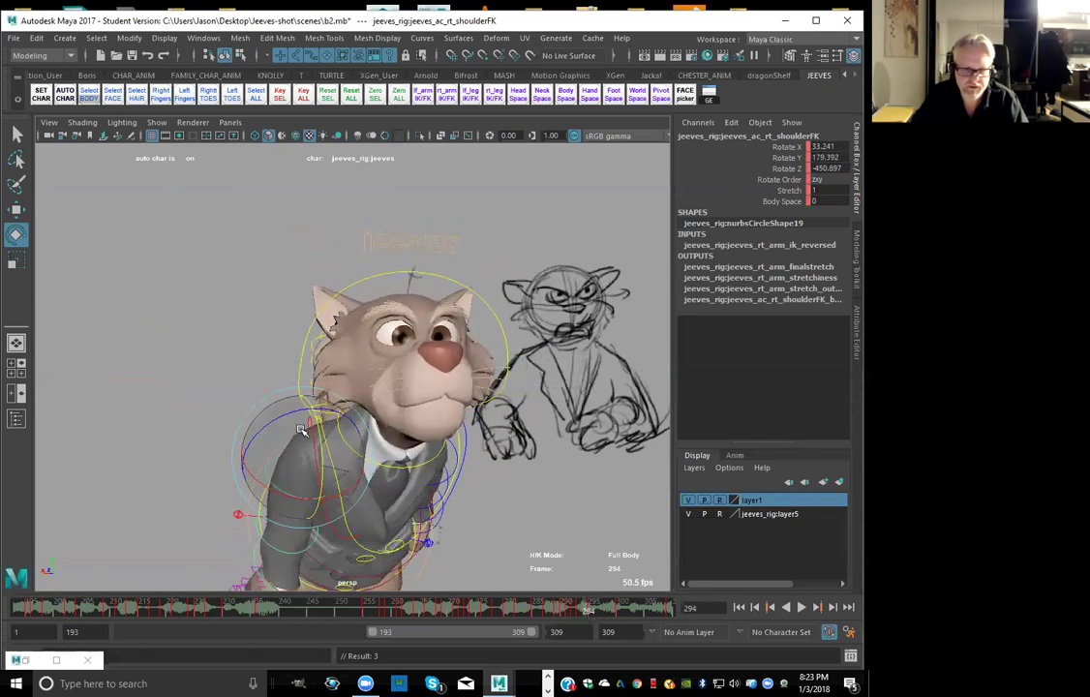
drag(325, 447, 293, 427)
key(alt+comma)
key(alt+comma)
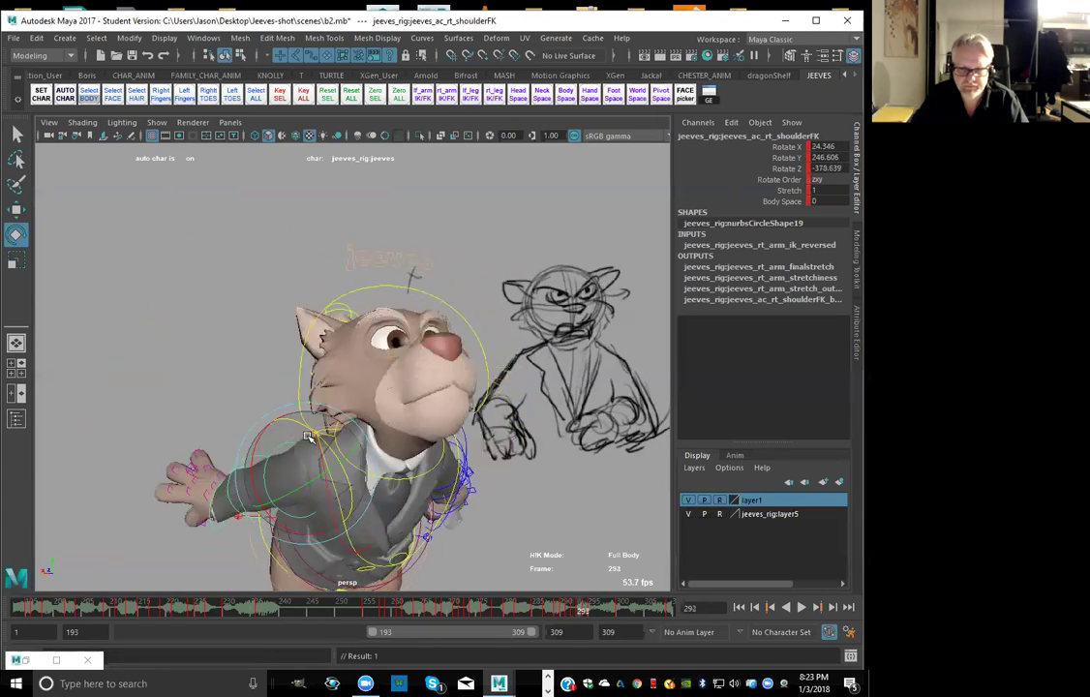
key(alt+period)
key(alt+period)
key(alt+period)
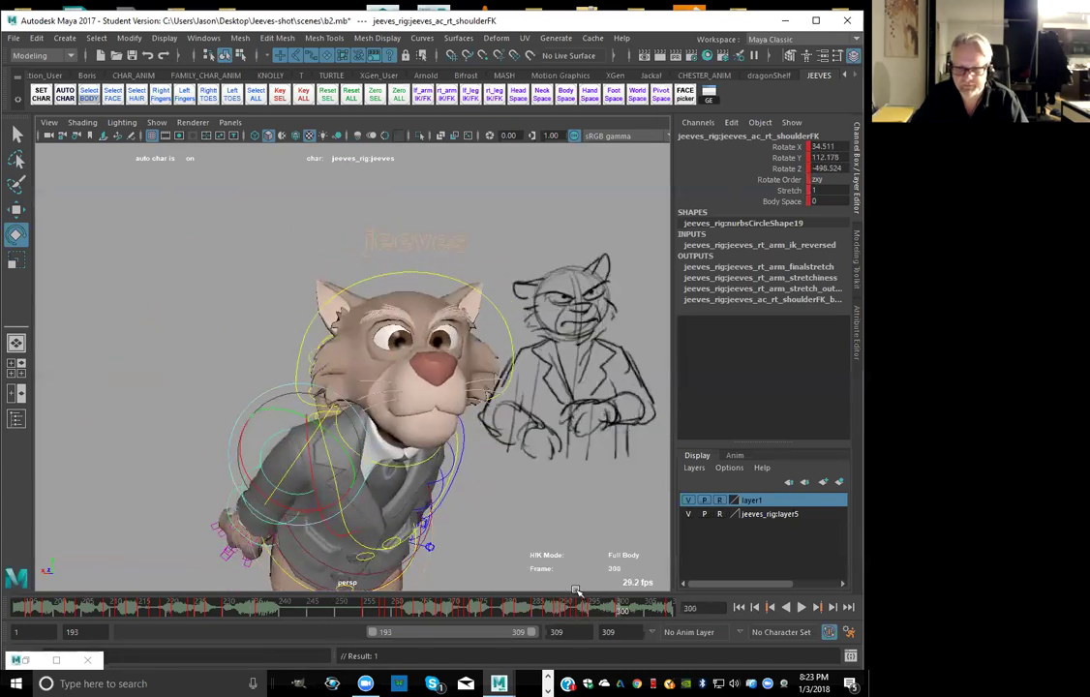
key(alt+v)
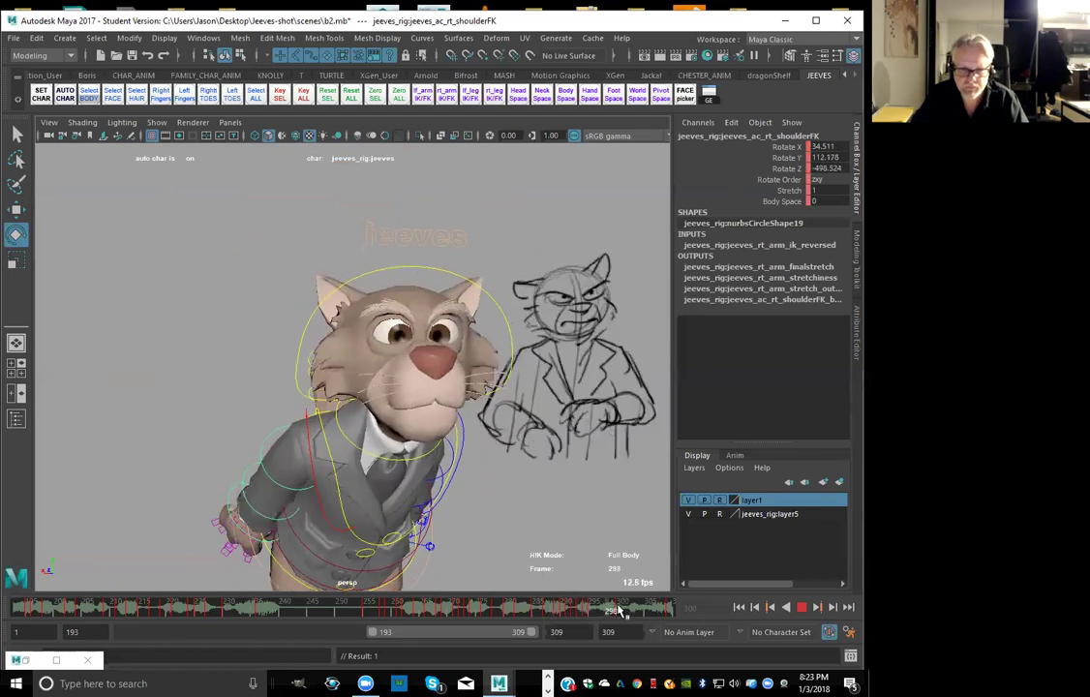
Scrub back to frame 273 and play the shot from the start to review the full-body motion
drag(636, 607, 471, 606)
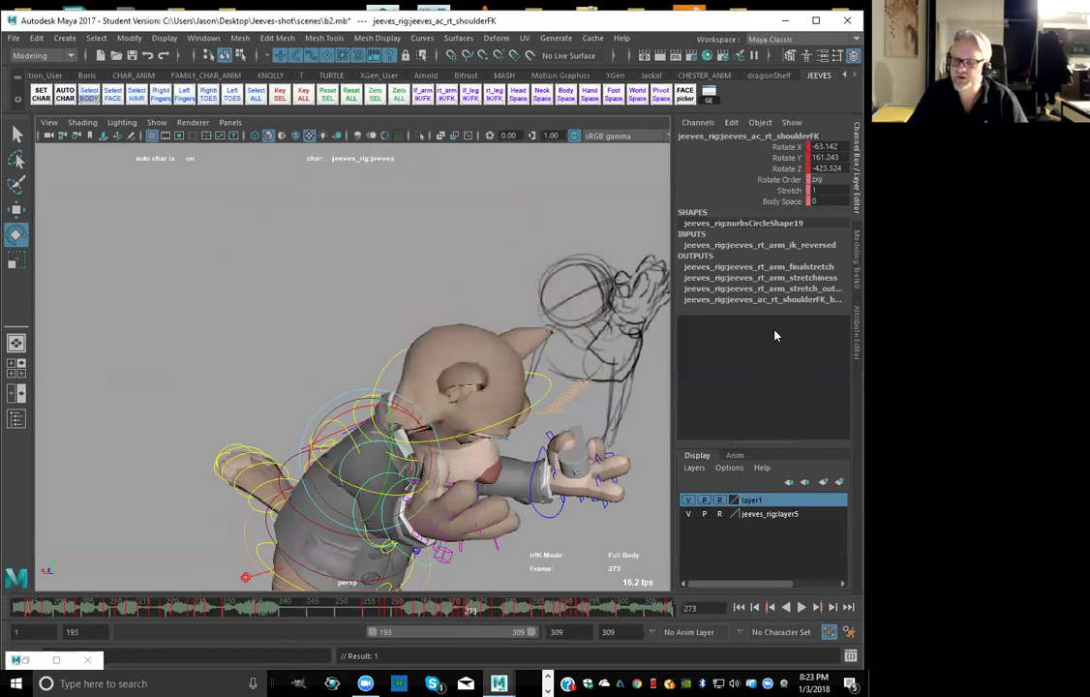
click(739, 607)
click(802, 608)
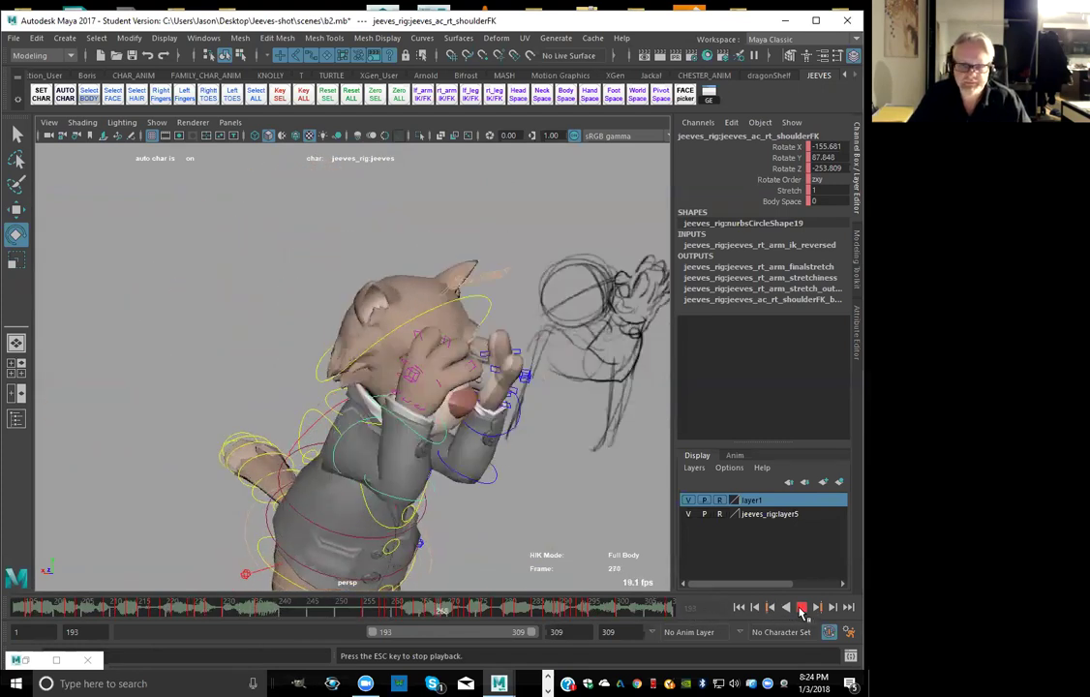
key(Escape)
drag(487, 612, 448, 612)
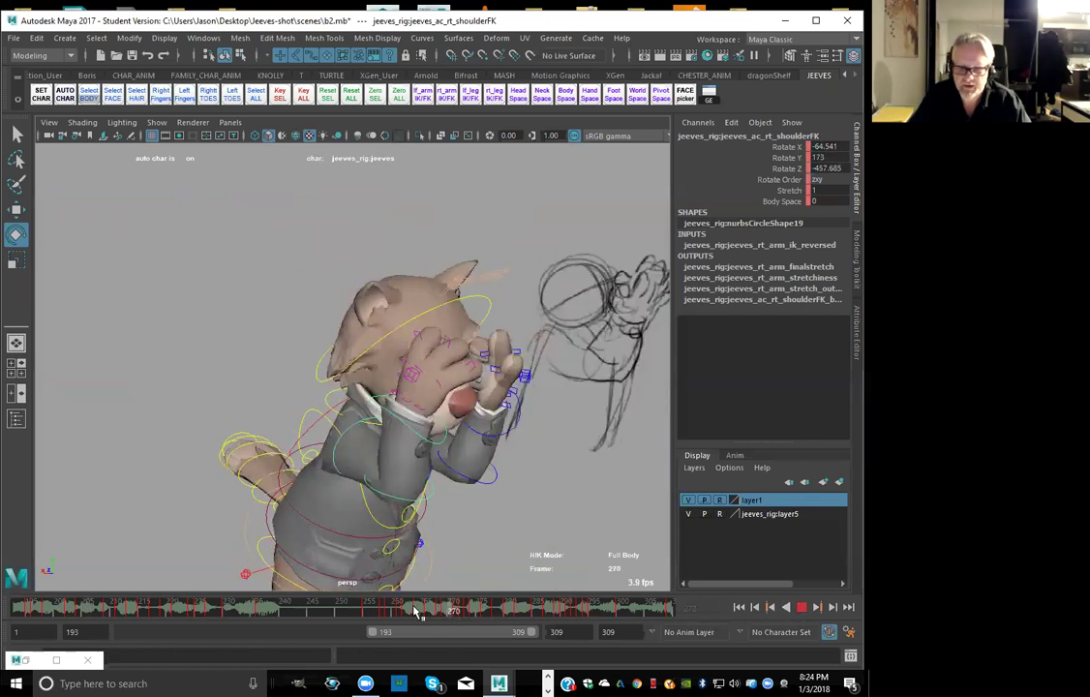
Turn off the timeline sound and scrub frames 269 to 283 to examine the body's upward sweep
right_click(333, 614)
mouse_move(410, 595)
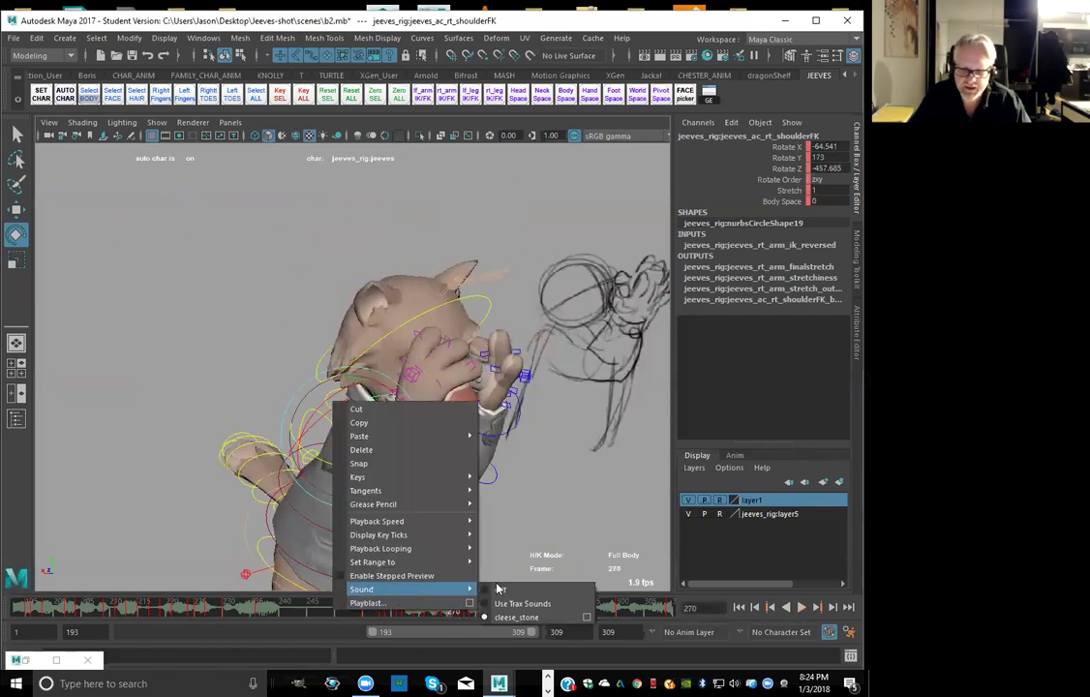
click(498, 589)
right_click(407, 616)
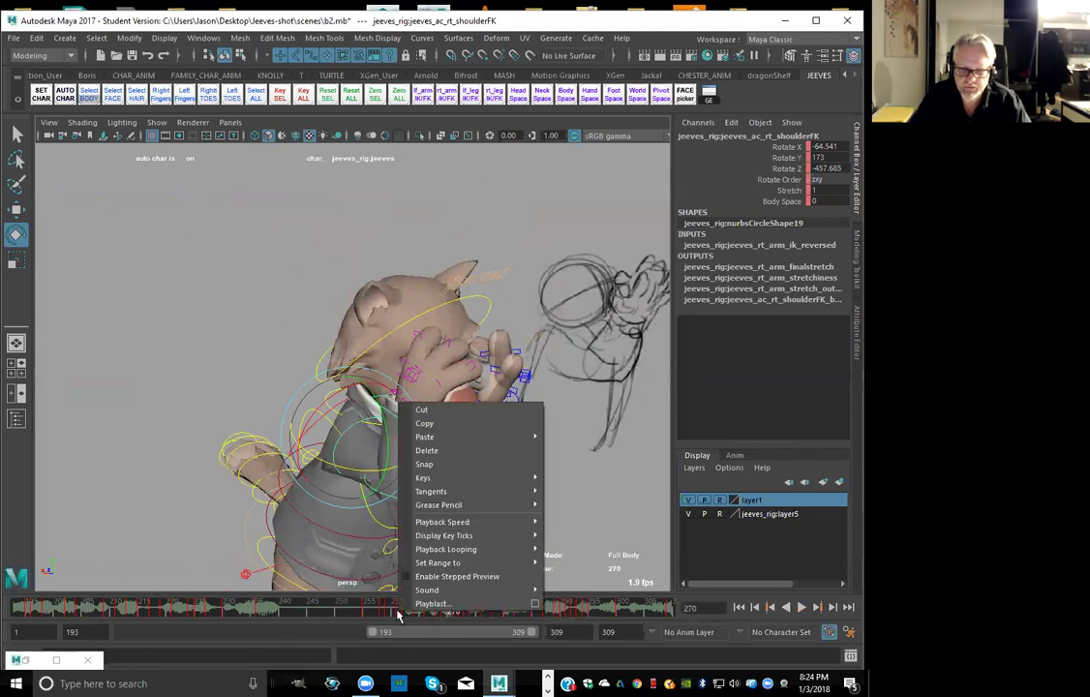
click(335, 611)
key(alt+v)
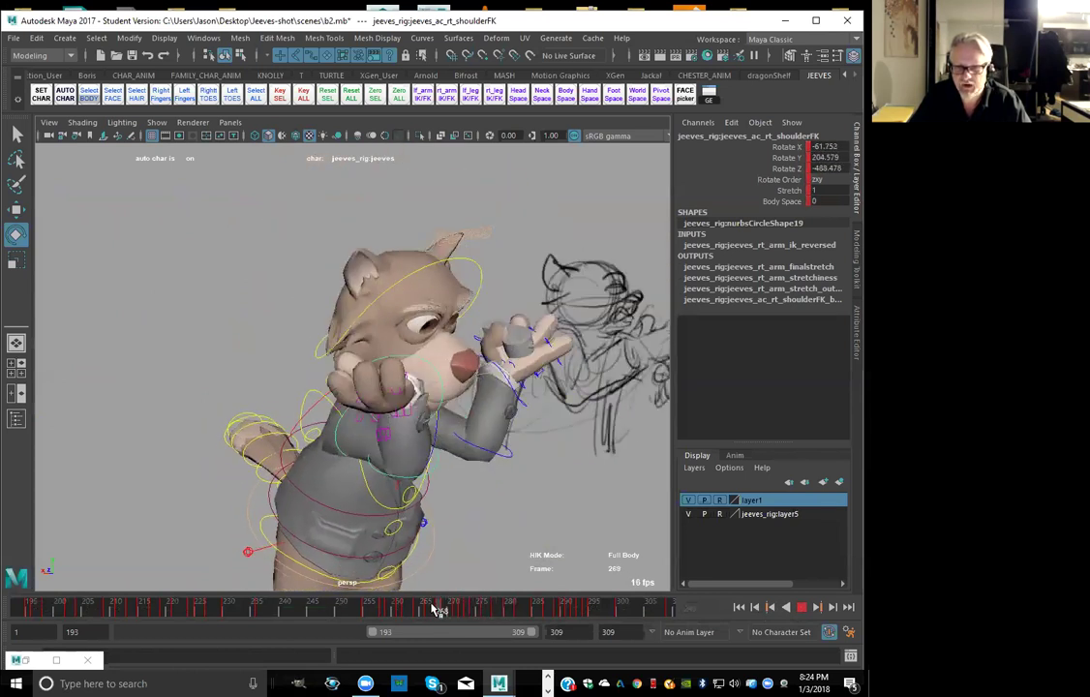
key(alt+v)
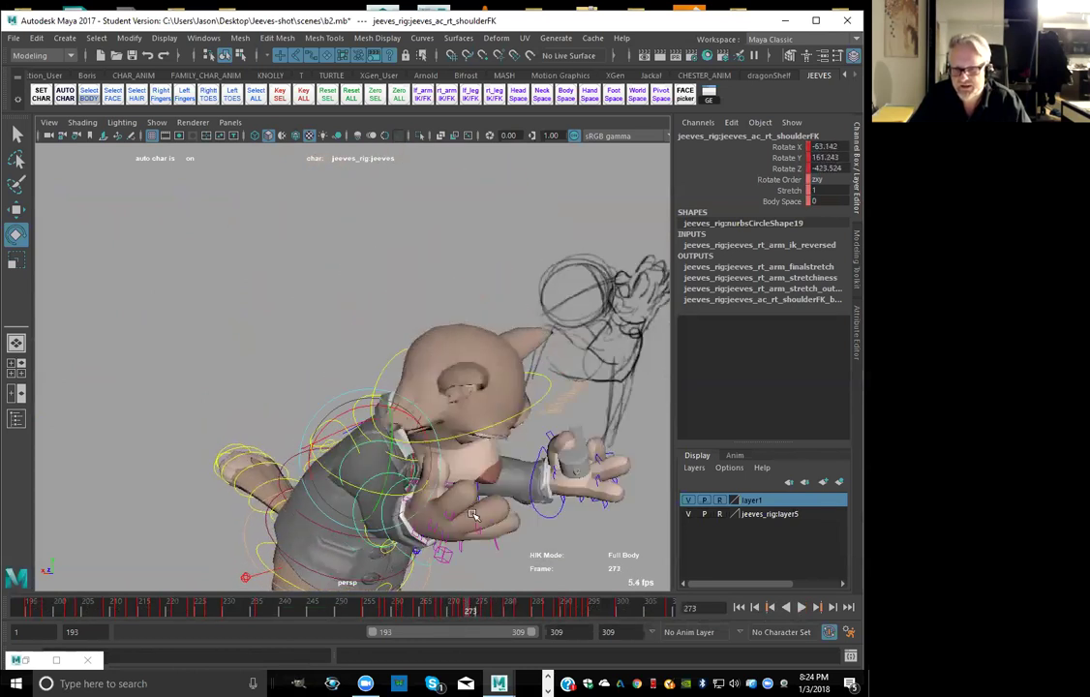
key(alt+v)
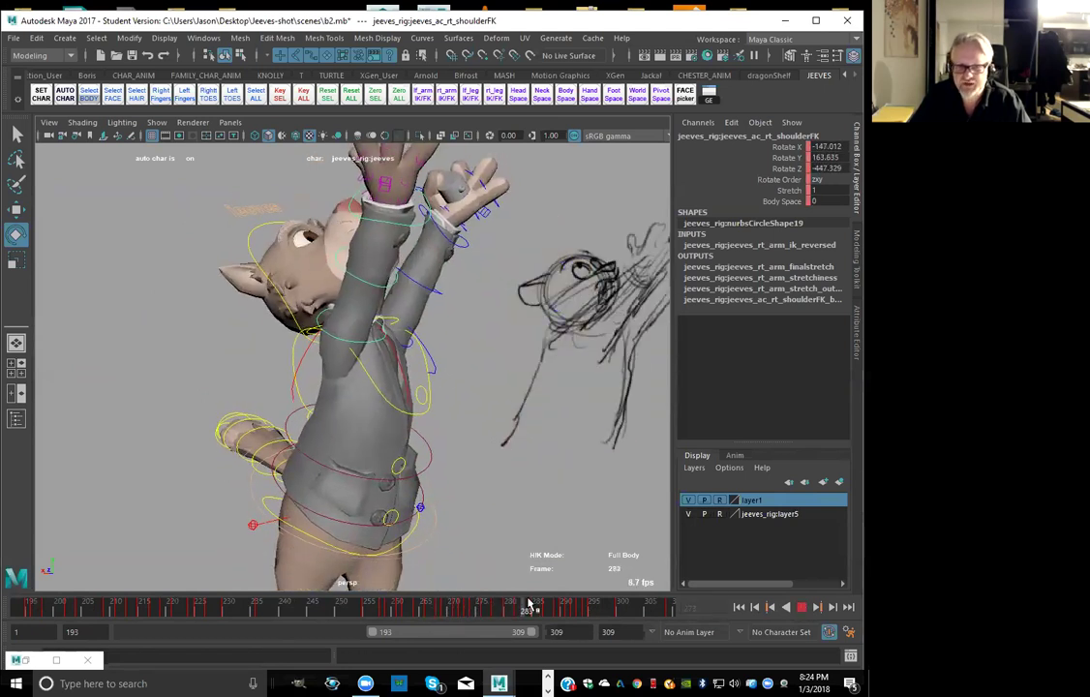
mouse_move(578, 592)
mouse_down()
mouse_move(438, 609)
mouse_move(494, 613)
mouse_move(438, 614)
mouse_move(482, 620)
mouse_up()
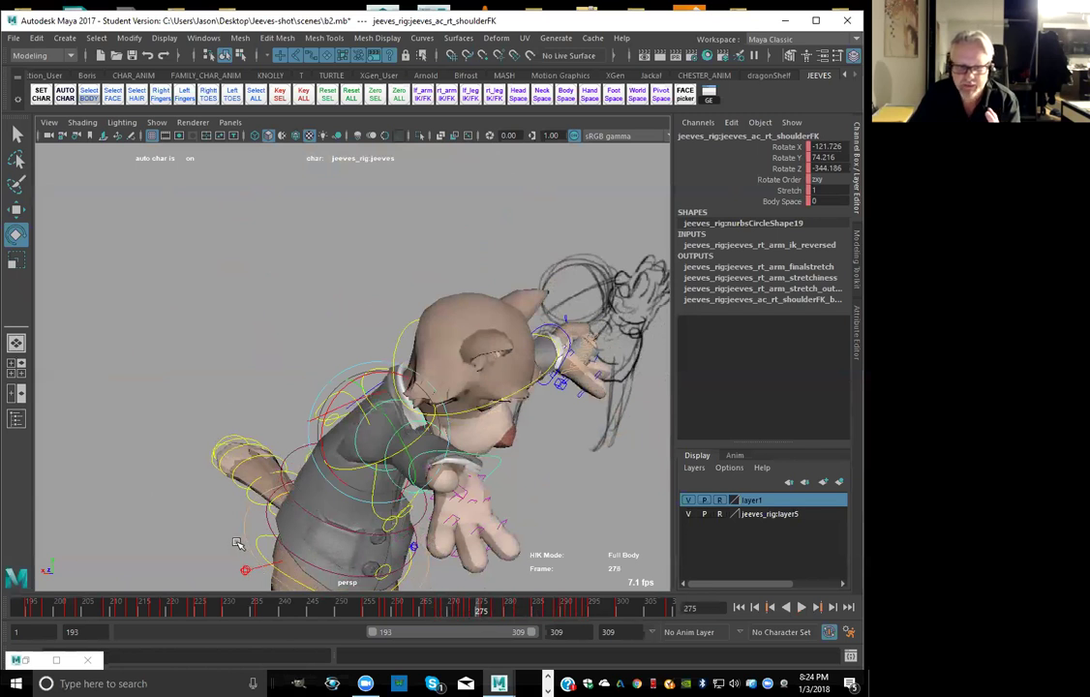
Select the upper body parent control, rotate it slightly around frame 275, and compare the torso with the neighbouring keys
click(304, 513)
key(comma)
key(comma)
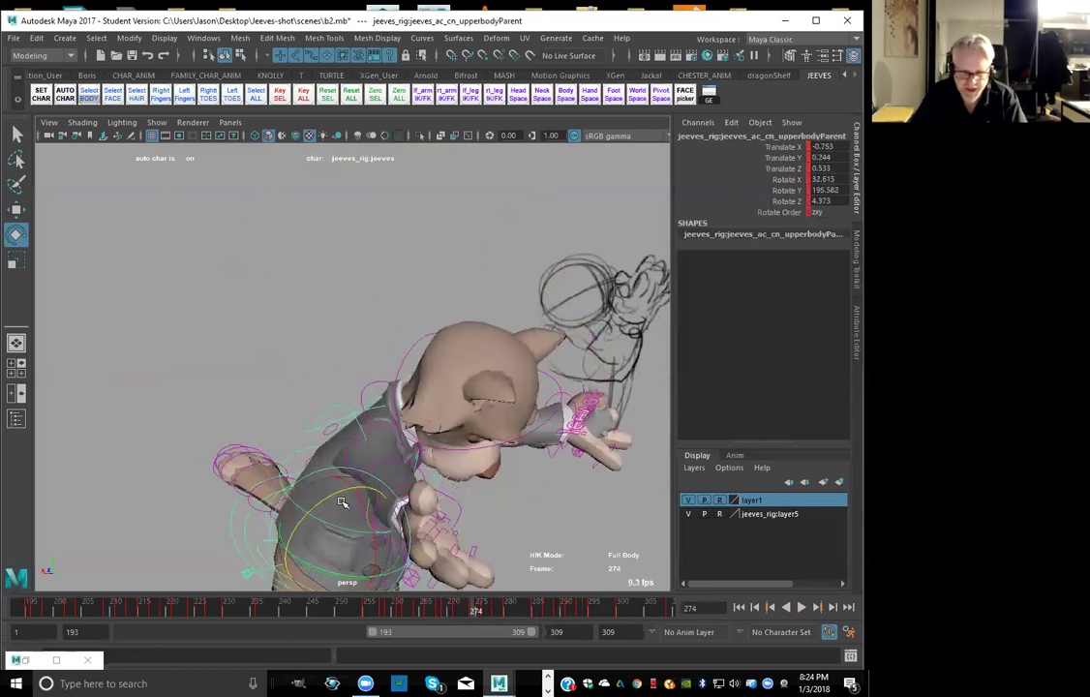
key(period)
key(period)
drag(364, 502, 362, 498)
key(comma)
key(comma)
key(comma)
key(period)
key(period)
key(period)
Lean the torso further back at frame 280 by rotating the upper body parent control to about X 28.6, Y 195.8, Z 3.4
key(alt+v)
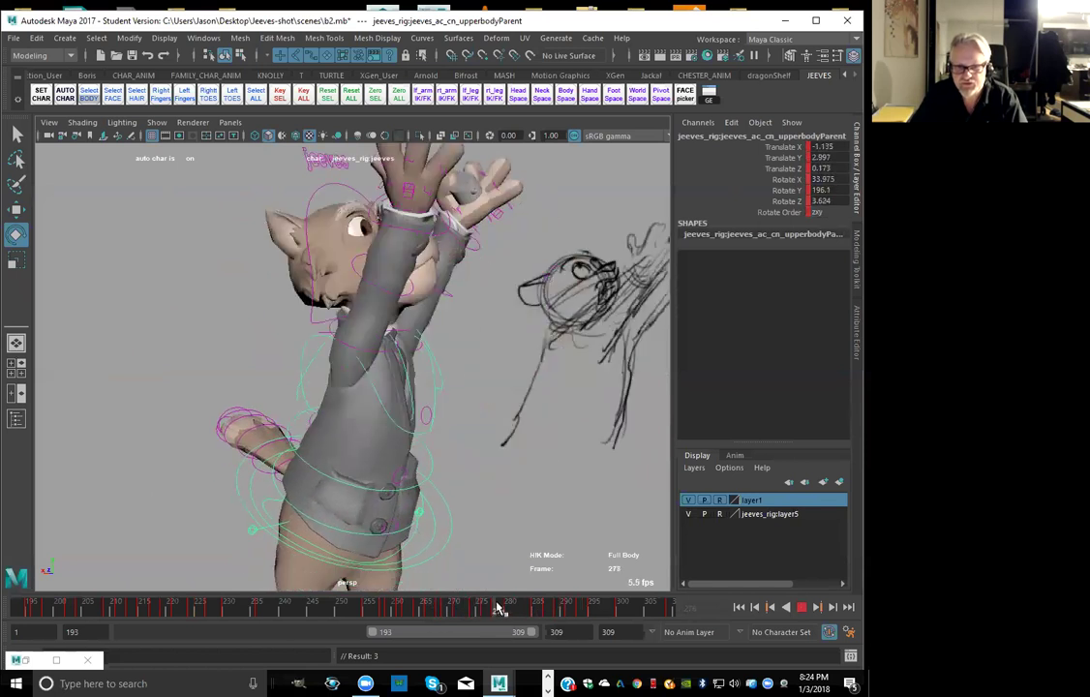
key(alt+v)
key(comma)
key(period)
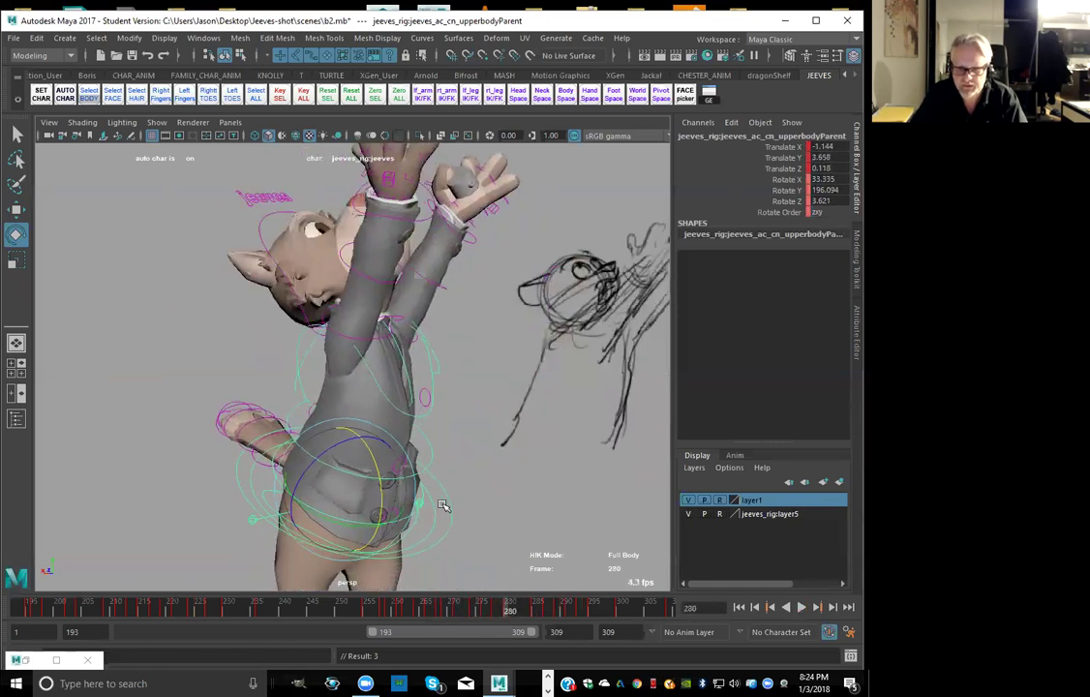
drag(381, 468, 371, 459)
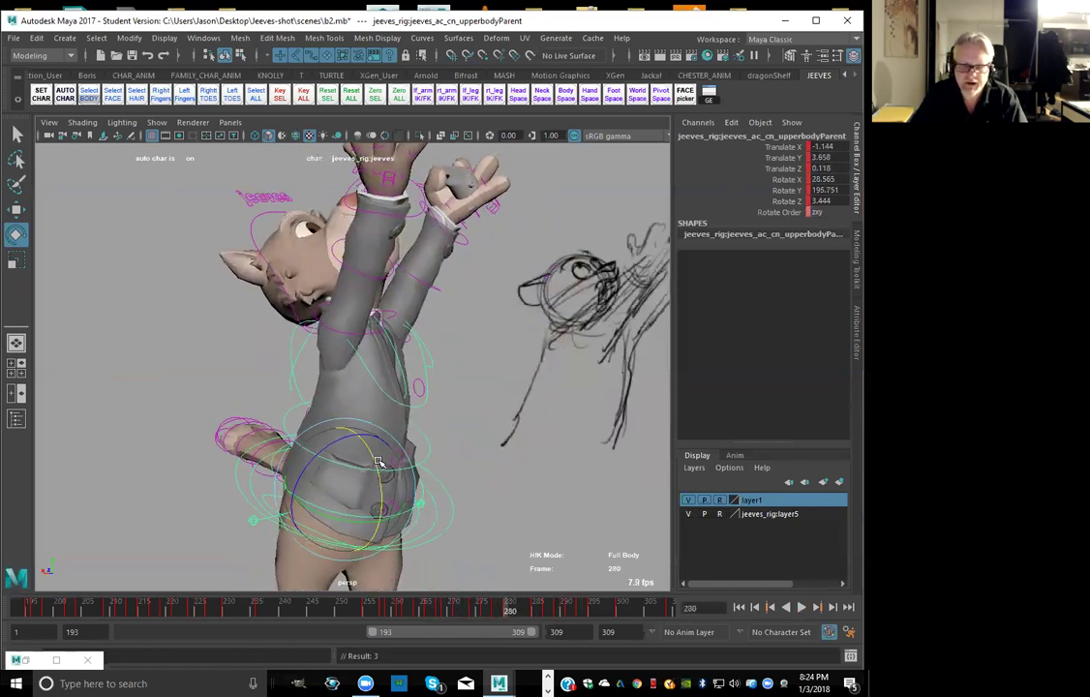
Flip between frames 280 and 285 and continue to frame 293 to examine the torso's backward lean and forward swing
key(alt+period)
key(alt+period)
key(alt+period)
key(alt+period)
key(alt+period)
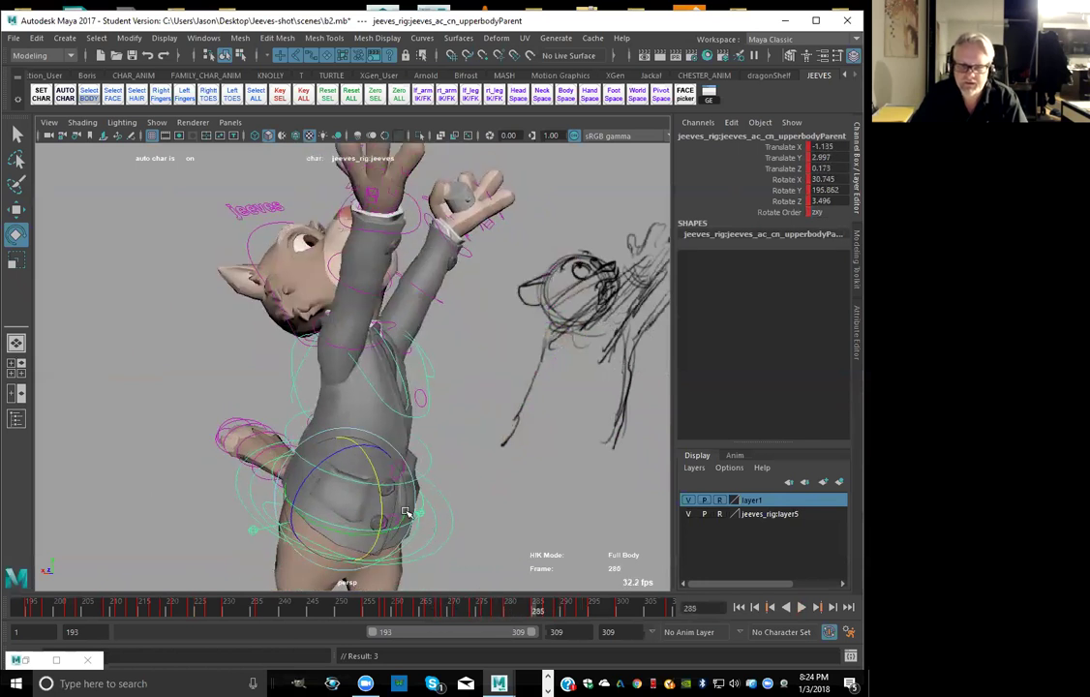
key(alt+comma)
key(alt+period)
key(alt+period)
key(alt+period)
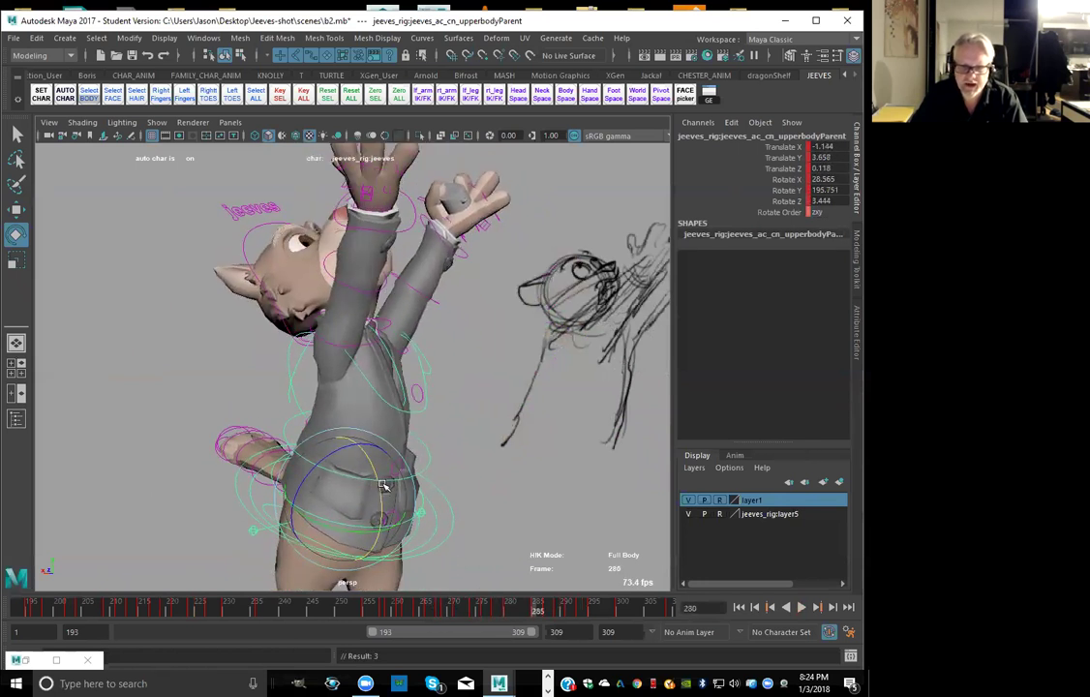
key(period)
key(period)
key(period)
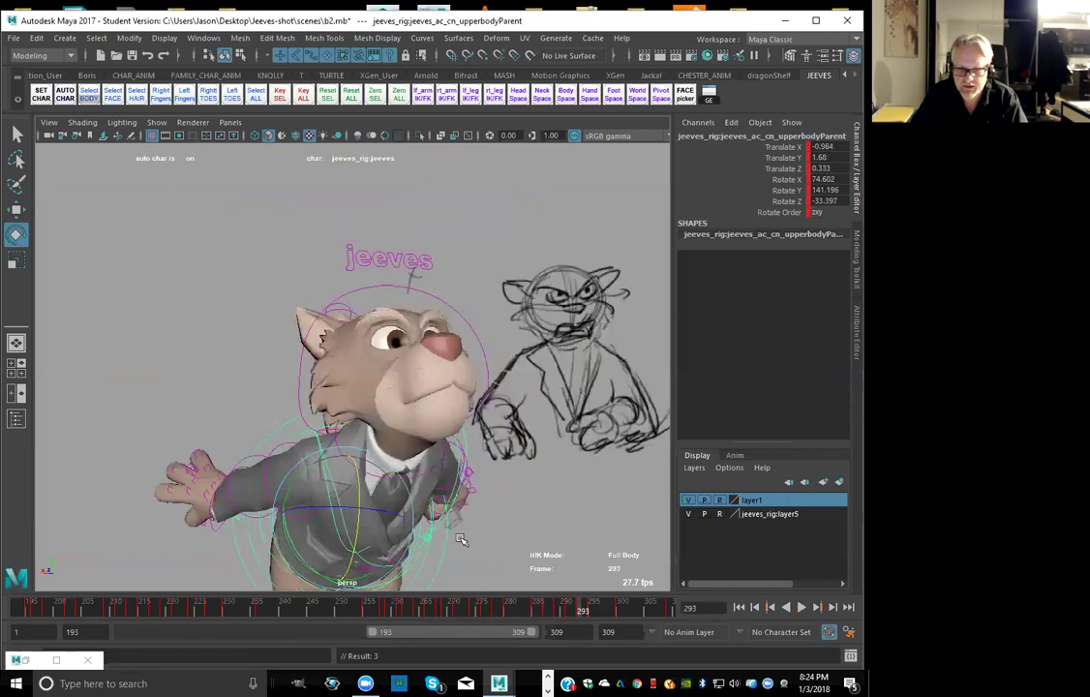
Step through the keys from frame 293 and select the chest control at frame 291
key(comma)
key(comma)
key(comma)
key(comma)
key(period)
key(period)
click(452, 516)
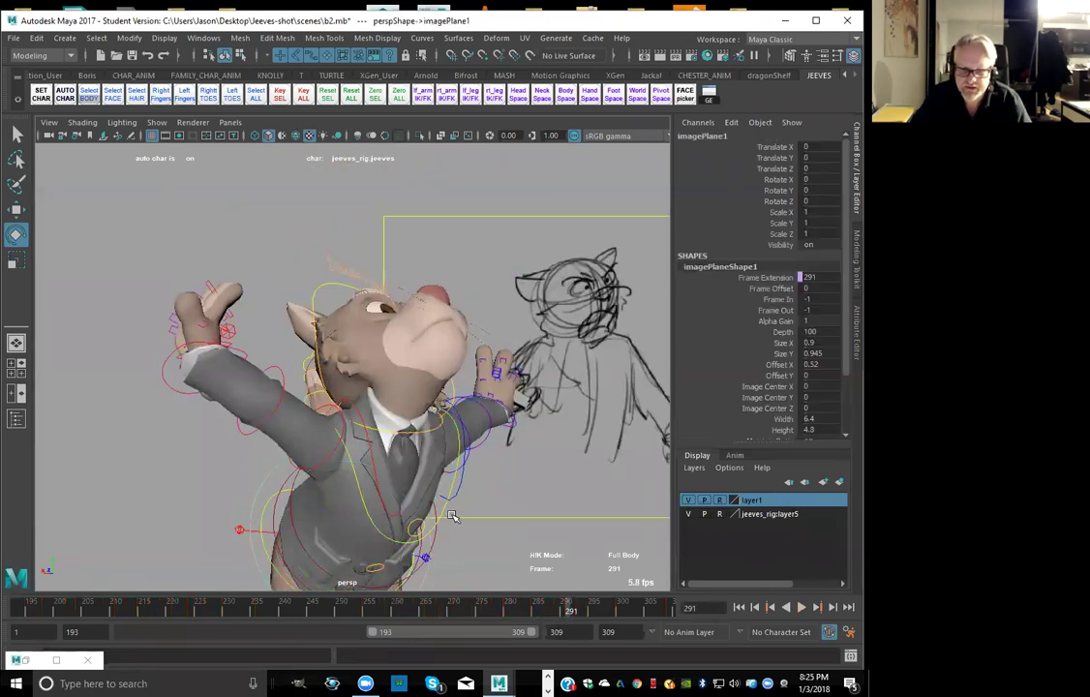
click(455, 512)
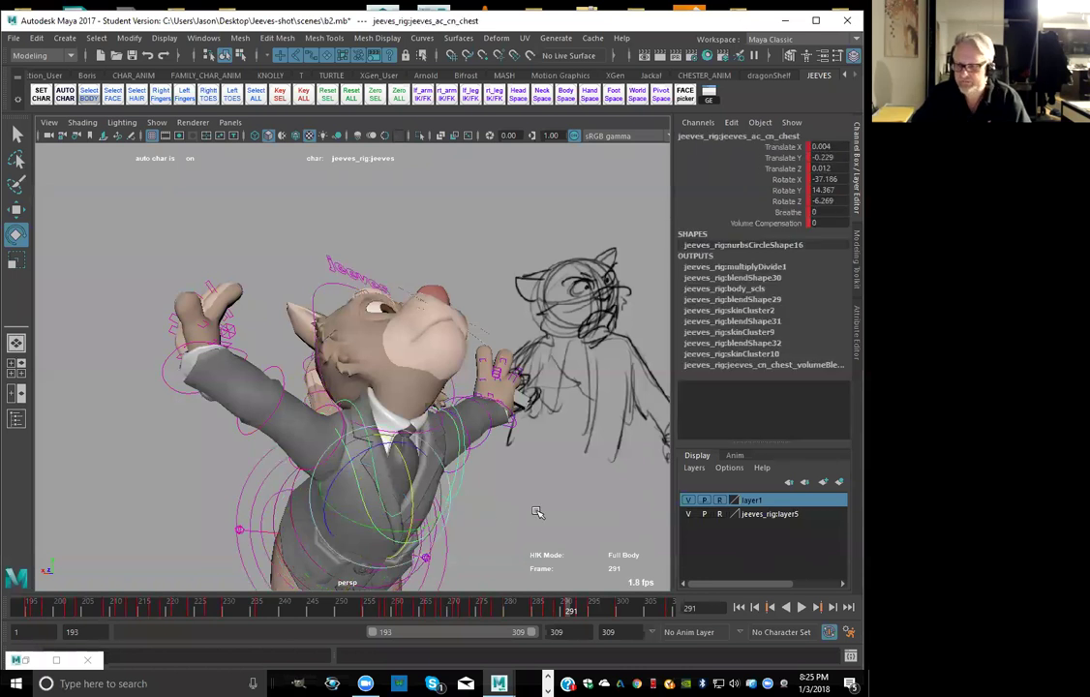
click(537, 514)
click(356, 481)
Rotate the chest control further back at frame 288, key the pose, and compare it with the neighbouring keys
mouse_move(549, 610)
mouse_down()
mouse_move(563, 613)
mouse_move(541, 610)
mouse_move(550, 610)
mouse_up()
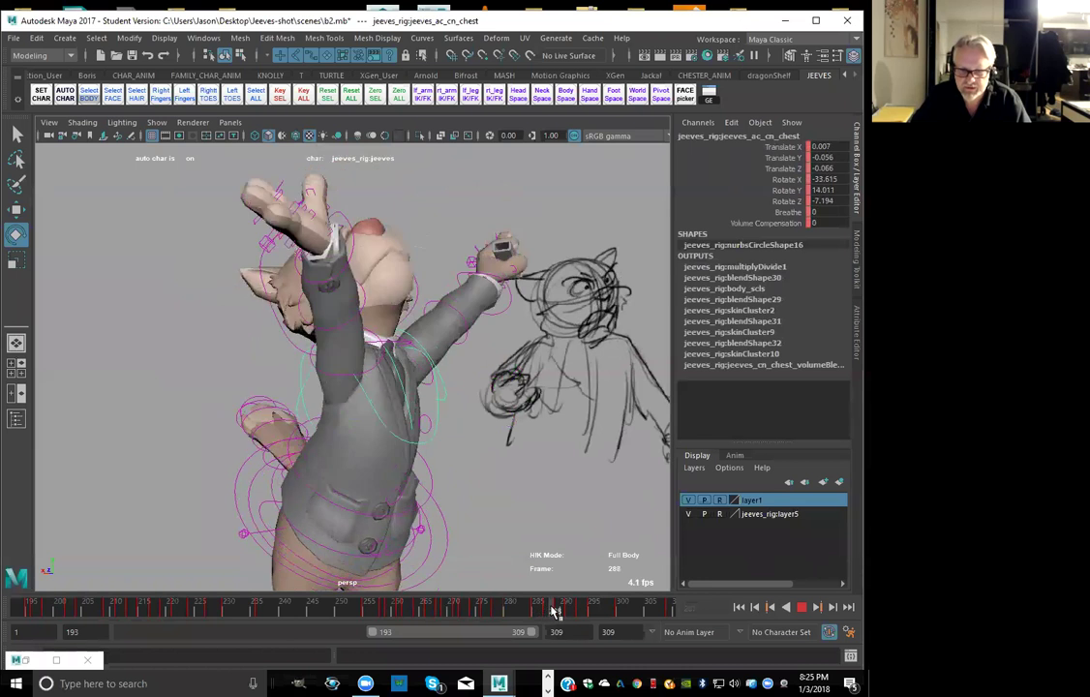
drag(419, 416, 416, 397)
key(comma)
key(comma)
key(s)
key(period)
key(period)
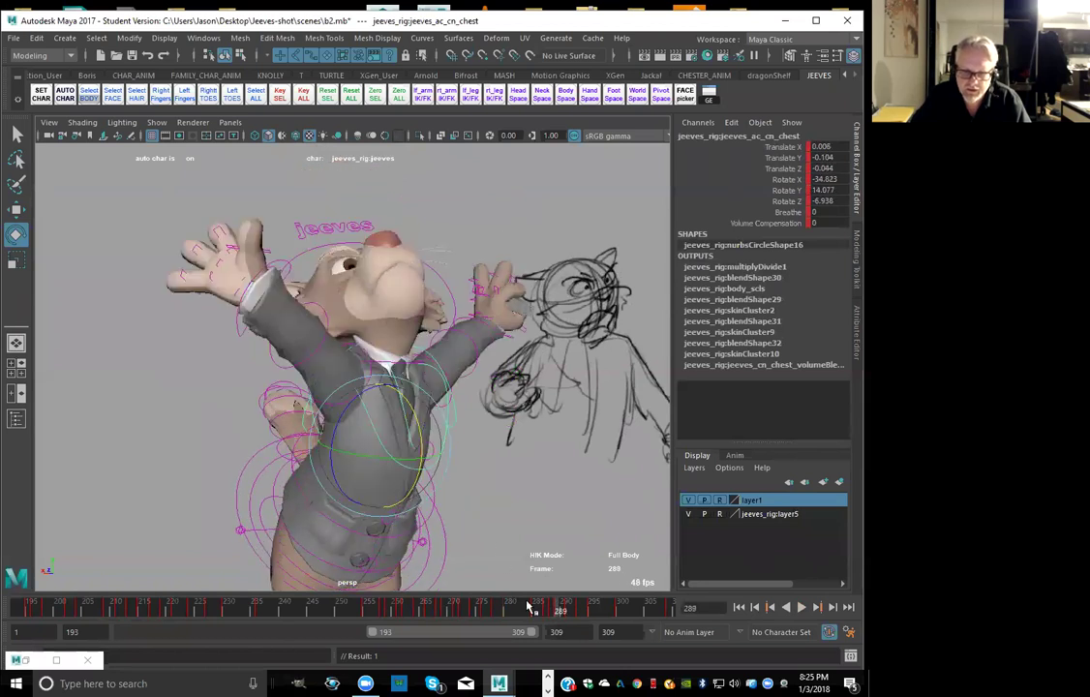
Rotate the chest control forward around frame 294 and compare the pose with the keys up to frame 295
drag(527, 618, 589, 612)
drag(396, 469, 400, 484)
key(comma)
key(comma)
key(period)
key(period)
key(period)
key(period)
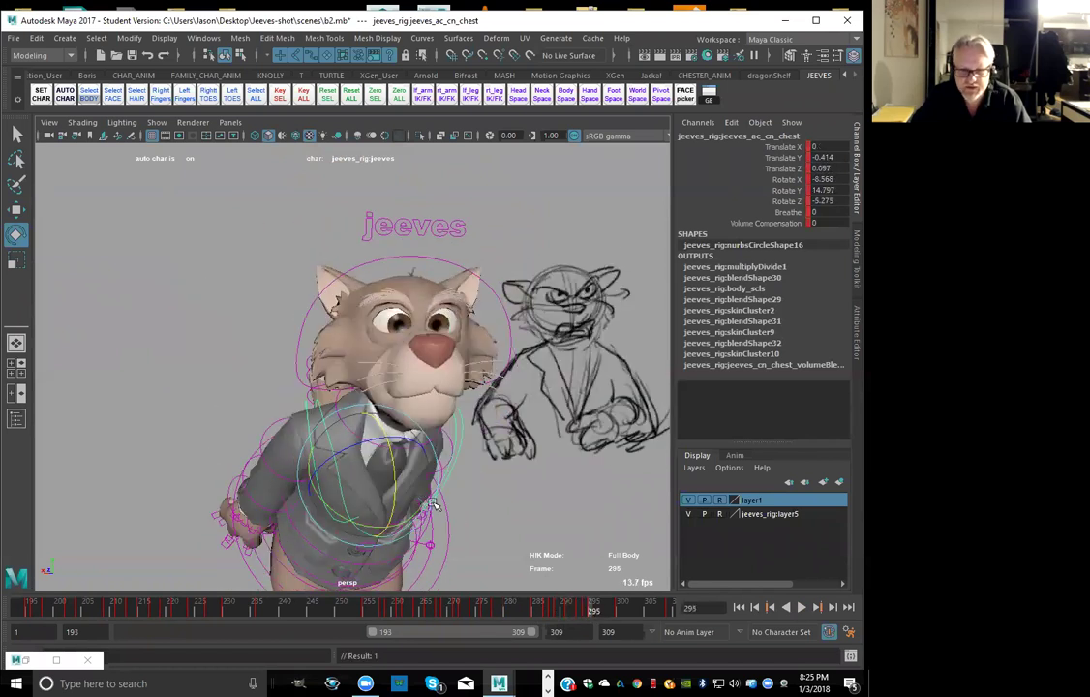
Adjust the chest's forward rotation at frame 295 and check the motion through frame 297
drag(398, 483, 399, 492)
key(alt+comma)
key(alt+comma)
key(alt+comma)
key(alt+period)
key(alt+period)
key(alt+period)
key(alt+period)
key(alt+period)
key(alt+period)
key(alt+period)
key(alt+period)
drag(570, 608, 603, 609)
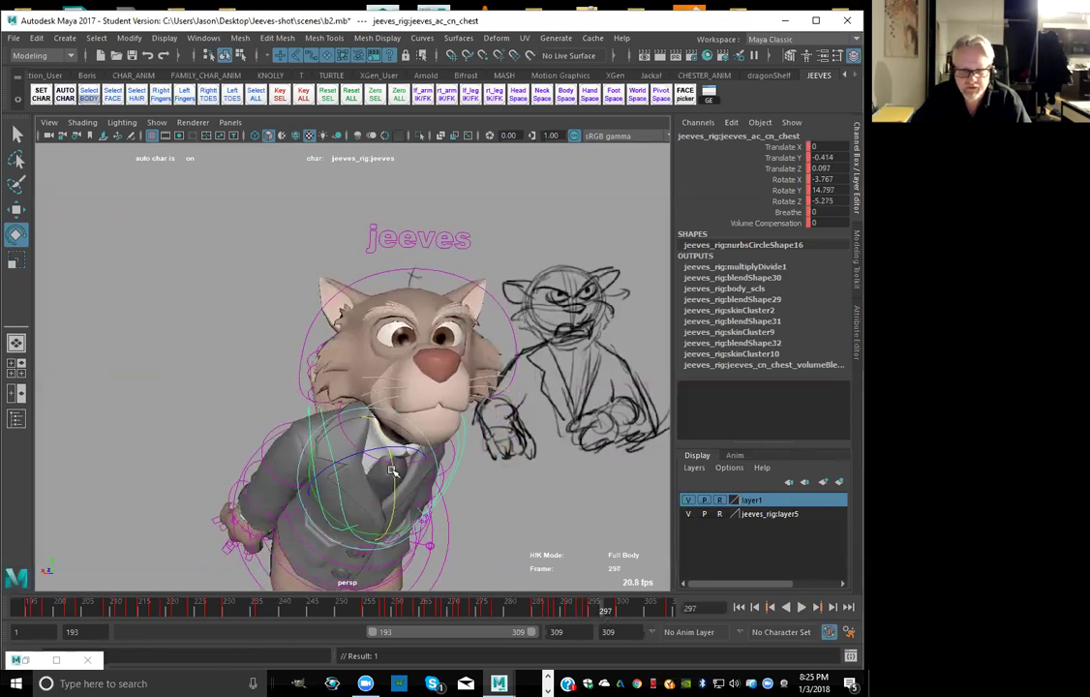
Rotate the chest back at frame 297 to about X -10.2 and compare it with the neighbouring frames
key(alt+comma)
key(alt+comma)
key(alt+comma)
key(alt+comma)
key(alt+period)
key(alt+period)
key(alt+period)
key(alt+period)
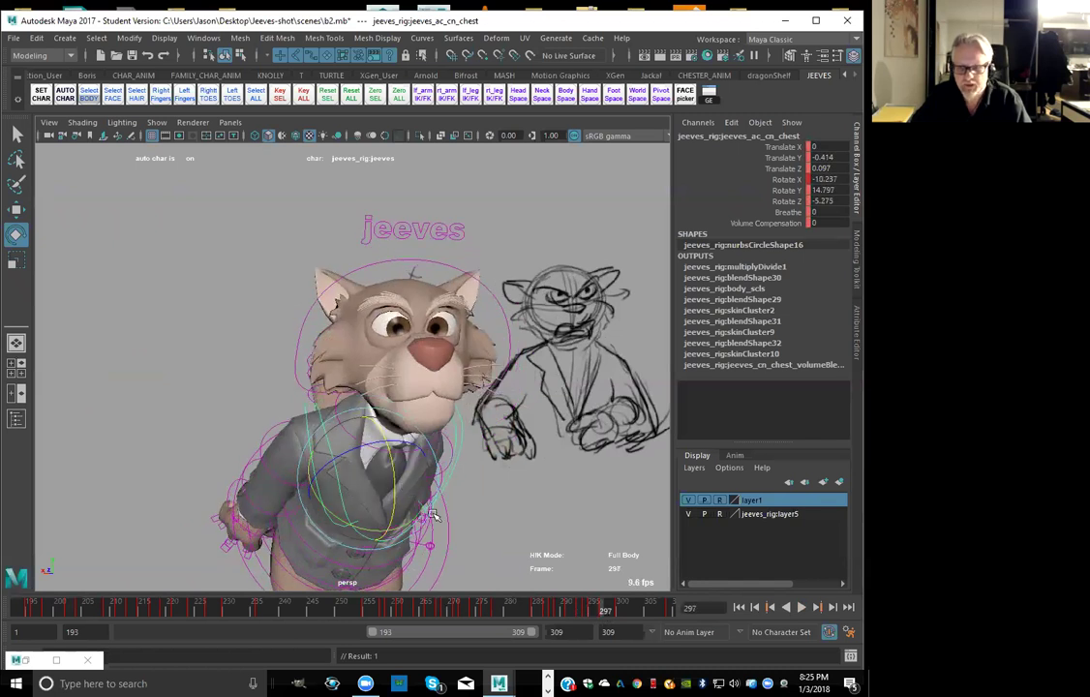
Try rotating the chest to about X -10.5 at frame 300 and flip through the neighbouring frames
key(alt+period)
key(alt+period)
key(alt+period)
drag(394, 496, 391, 492)
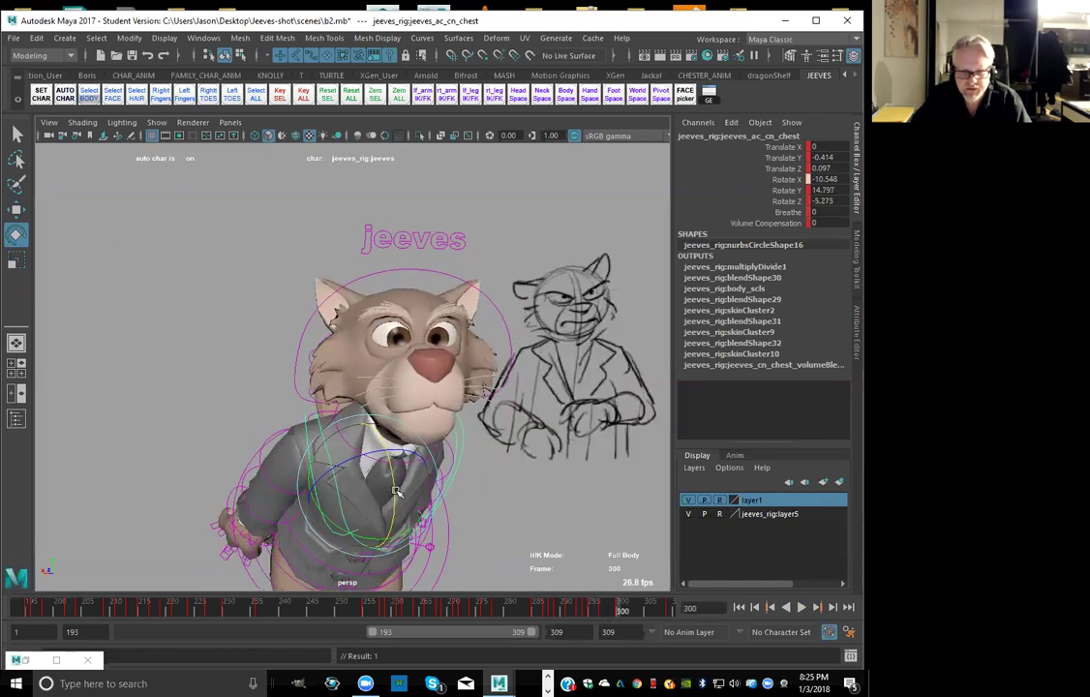
key(alt+comma)
key(alt+comma)
key(alt+comma)
key(alt+comma)
key(alt+comma)
key(alt+period)
key(alt+period)
key(alt+period)
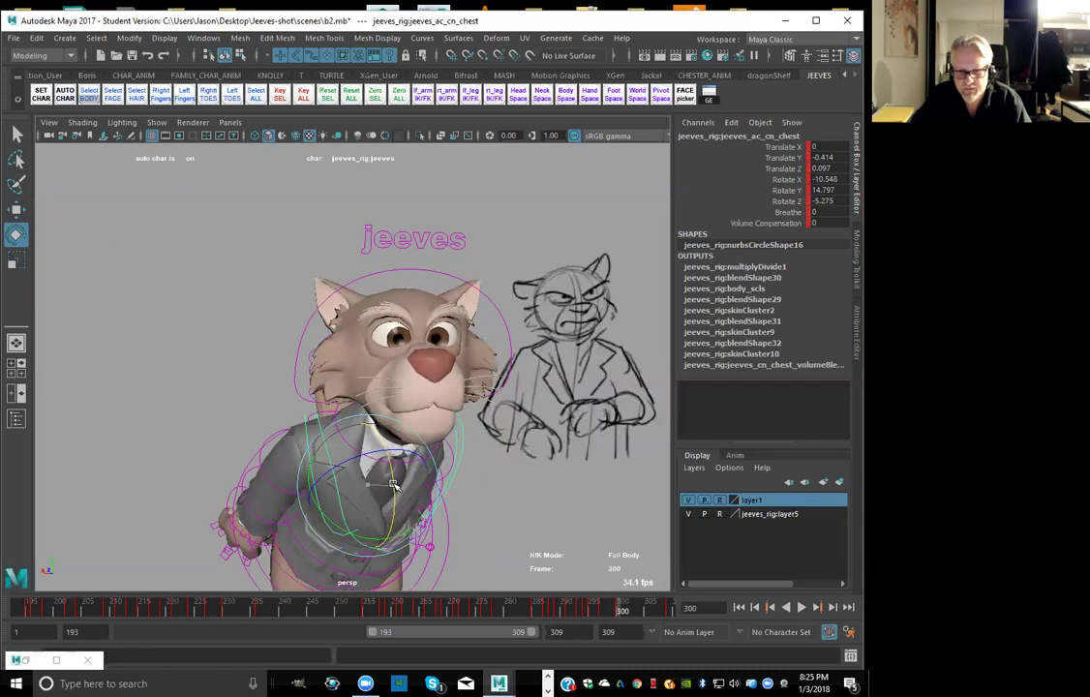
Try rotating the chest back to about X -12.8 at frame 300 and compare it with the keys up to frame 309
drag(394, 487, 394, 485)
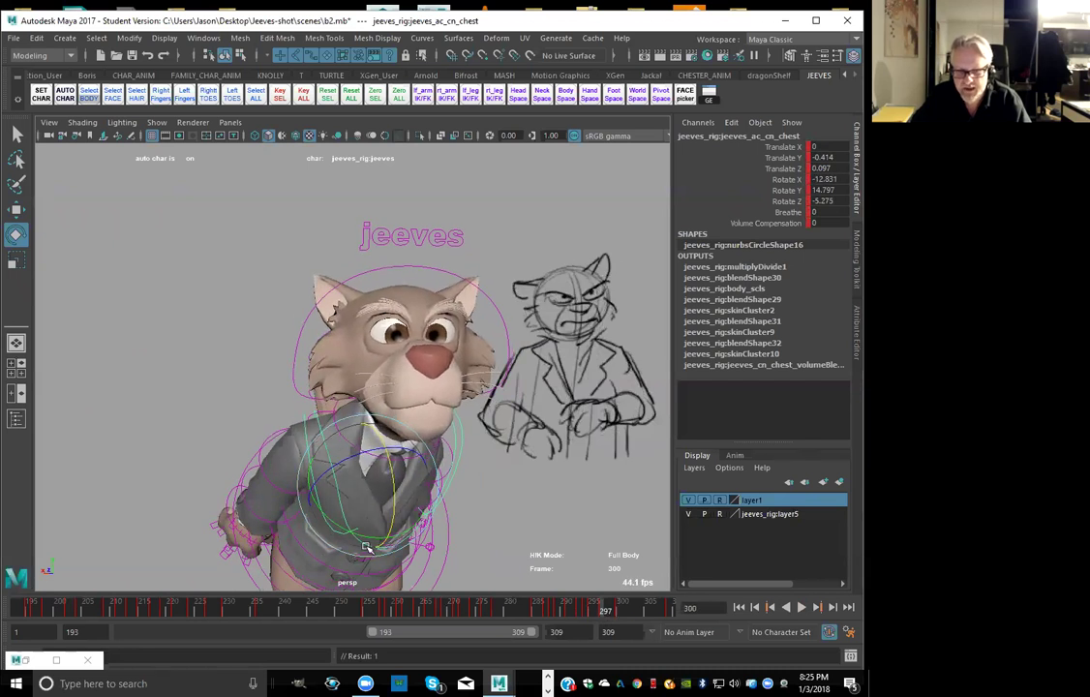
key(comma)
key(comma)
key(period)
key(period)
key(period)
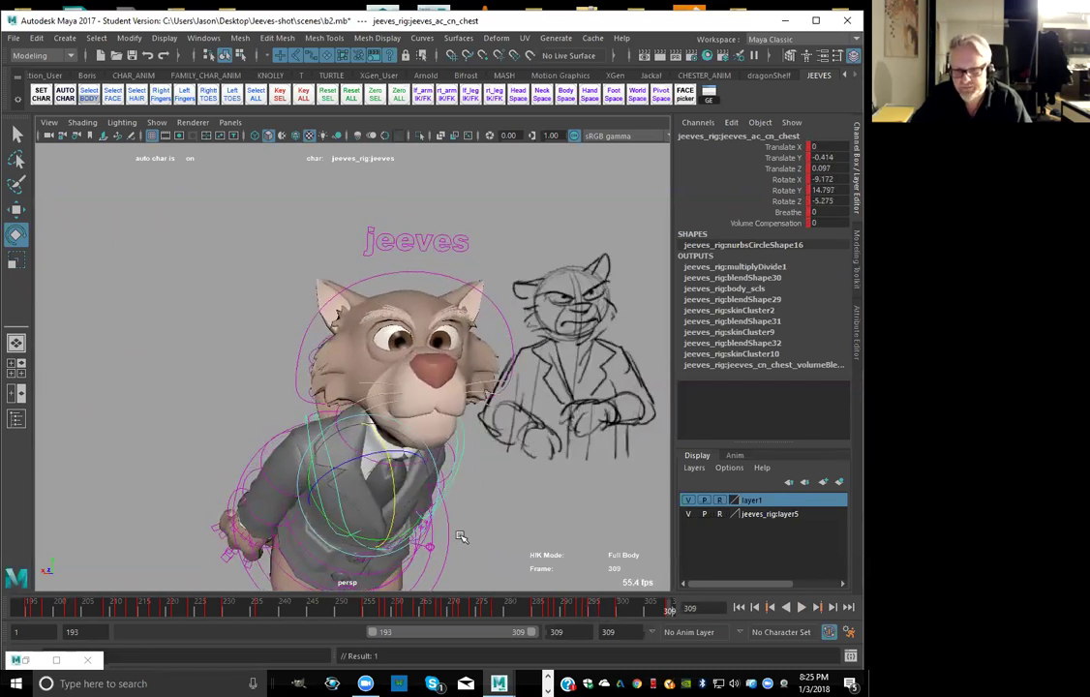
Scrub the settle around frames 294 to 302 and rotate the chest forward at frame 300 to about X -7.8
drag(604, 614, 594, 614)
key(alt+v)
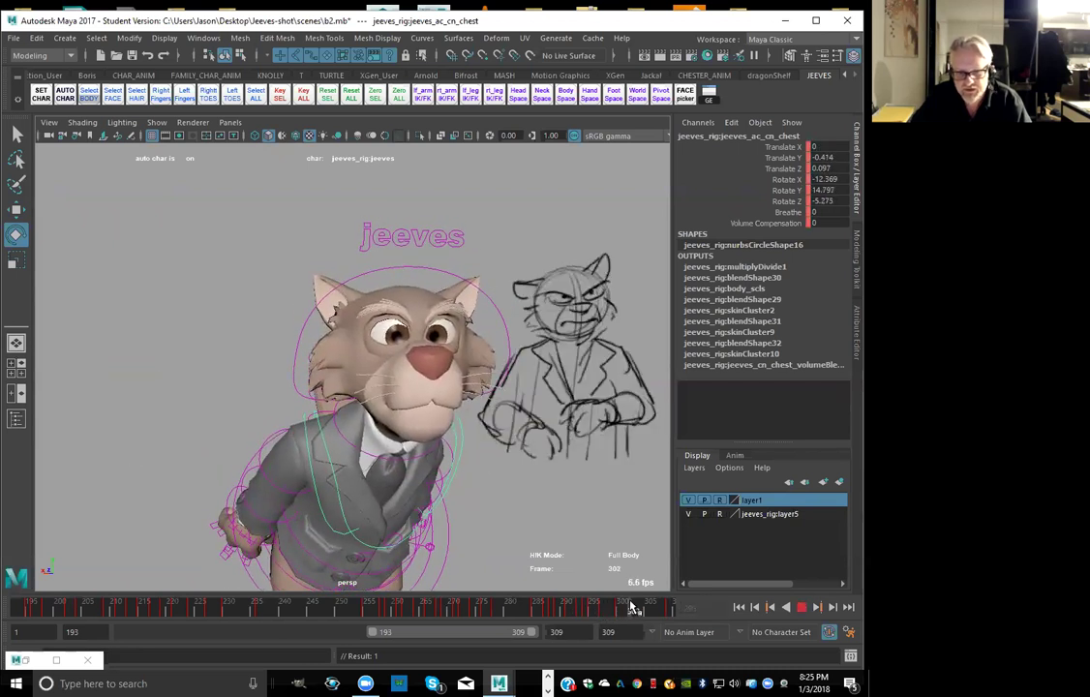
drag(634, 608, 622, 617)
key(alt+v)
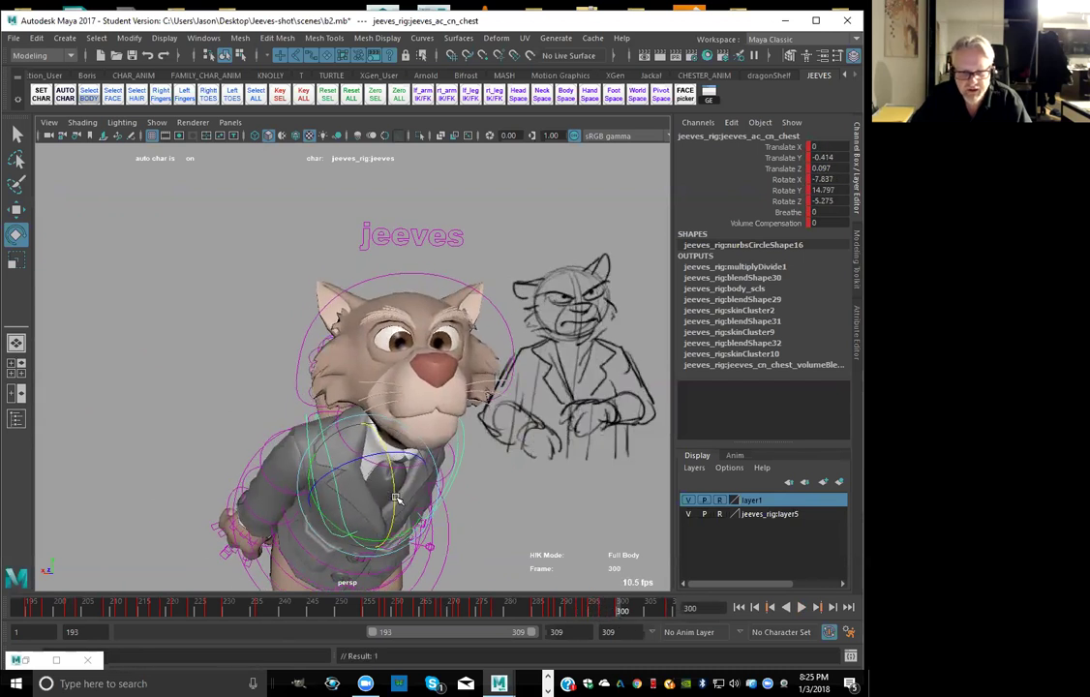
Rotate the chest to about X -12.6 at frame 298 and slightly forward at frame 303
click(608, 616)
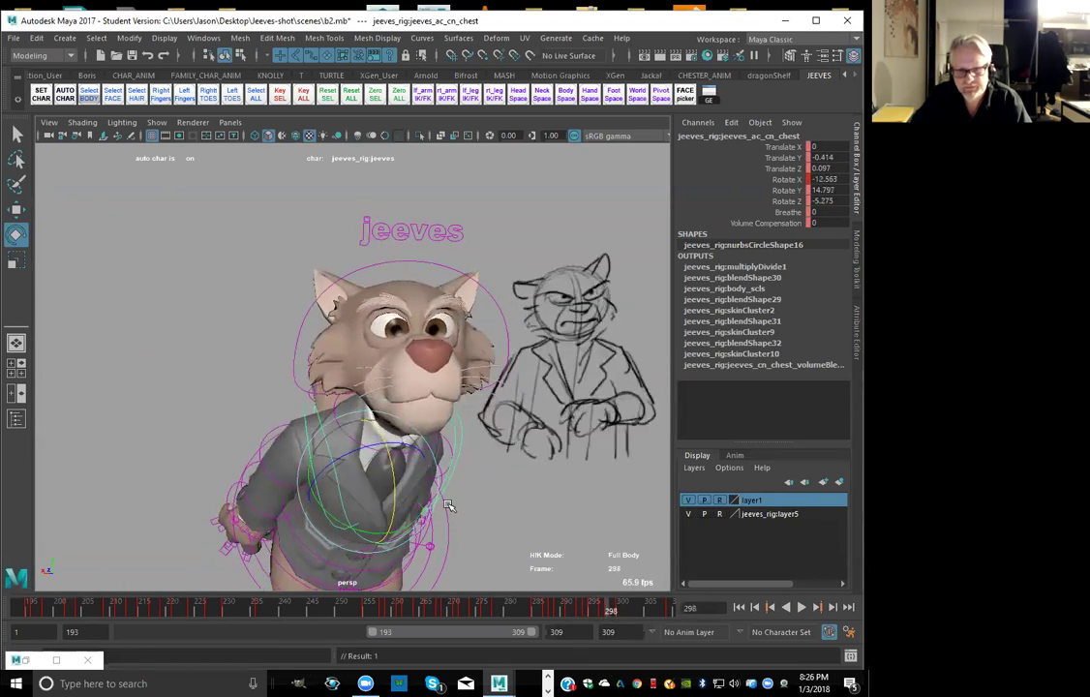
click(637, 610)
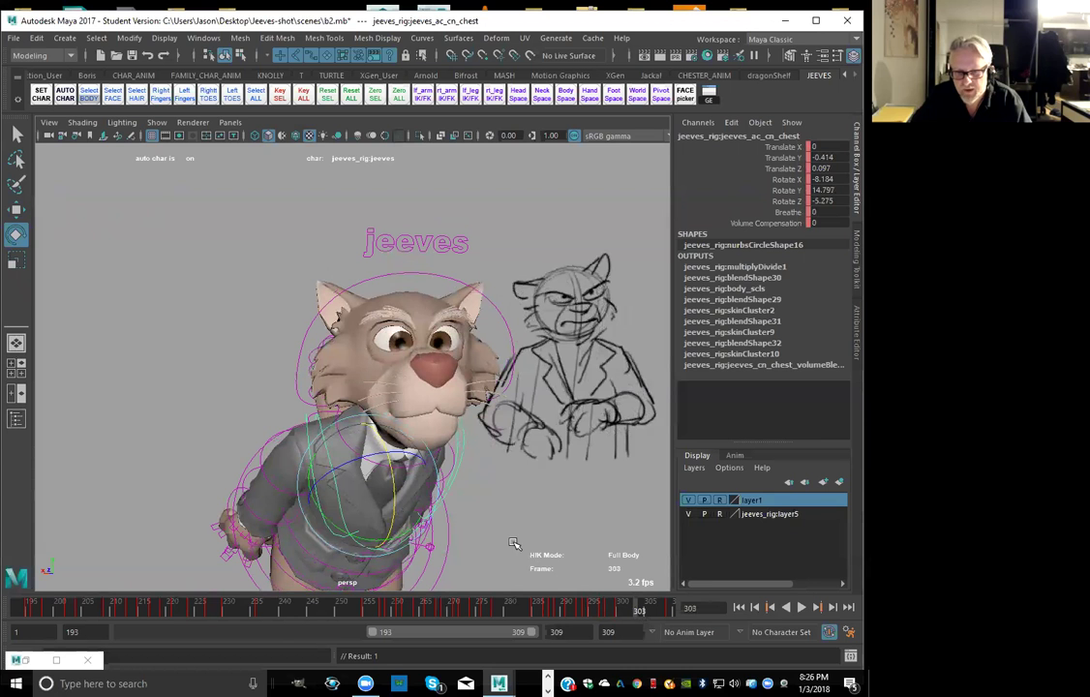
drag(393, 481, 402, 487)
key(comma)
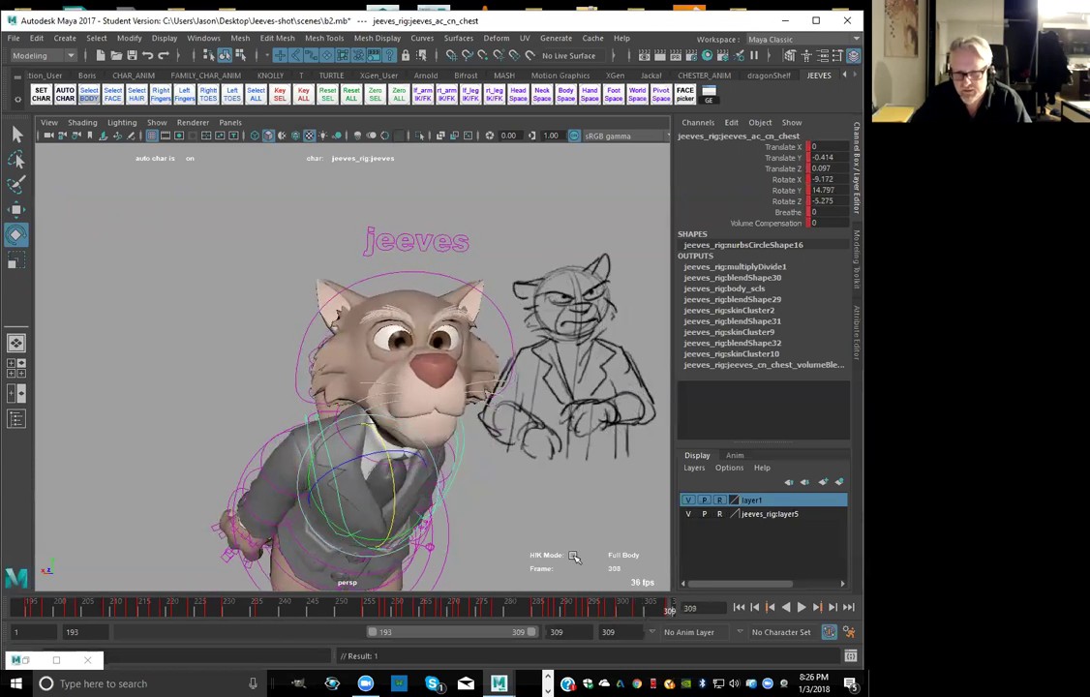
Rotate the chest forward at frame 306 to about X -5.9 and compare it with the neighbouring keys
click(654, 610)
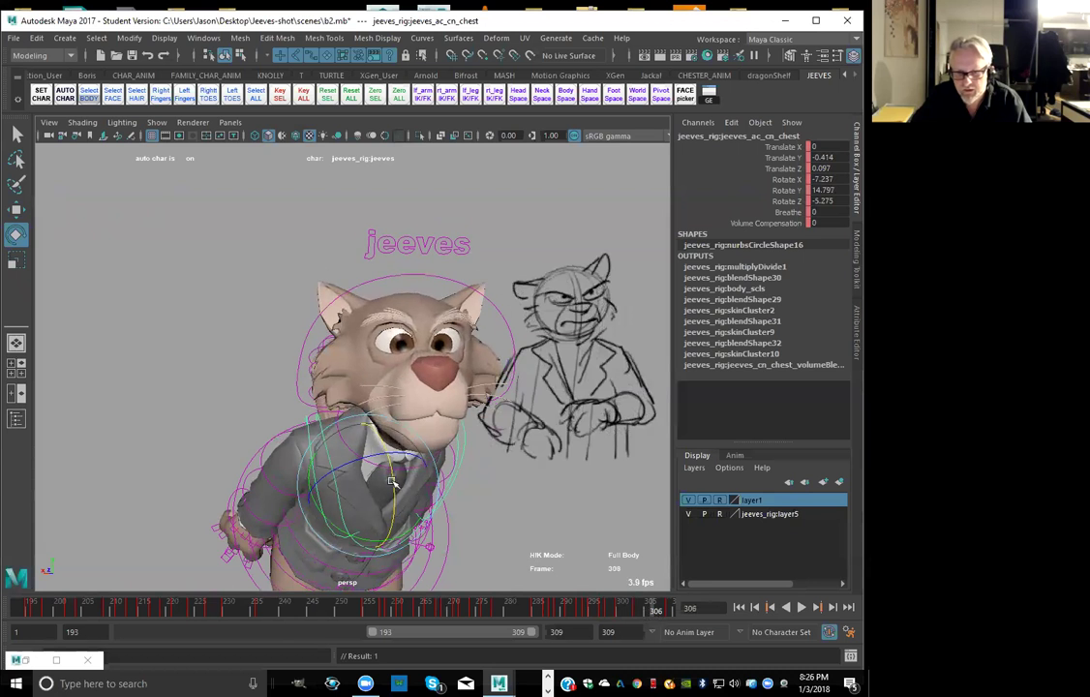
drag(393, 481, 398, 487)
key(comma)
key(comma)
key(comma)
key(comma)
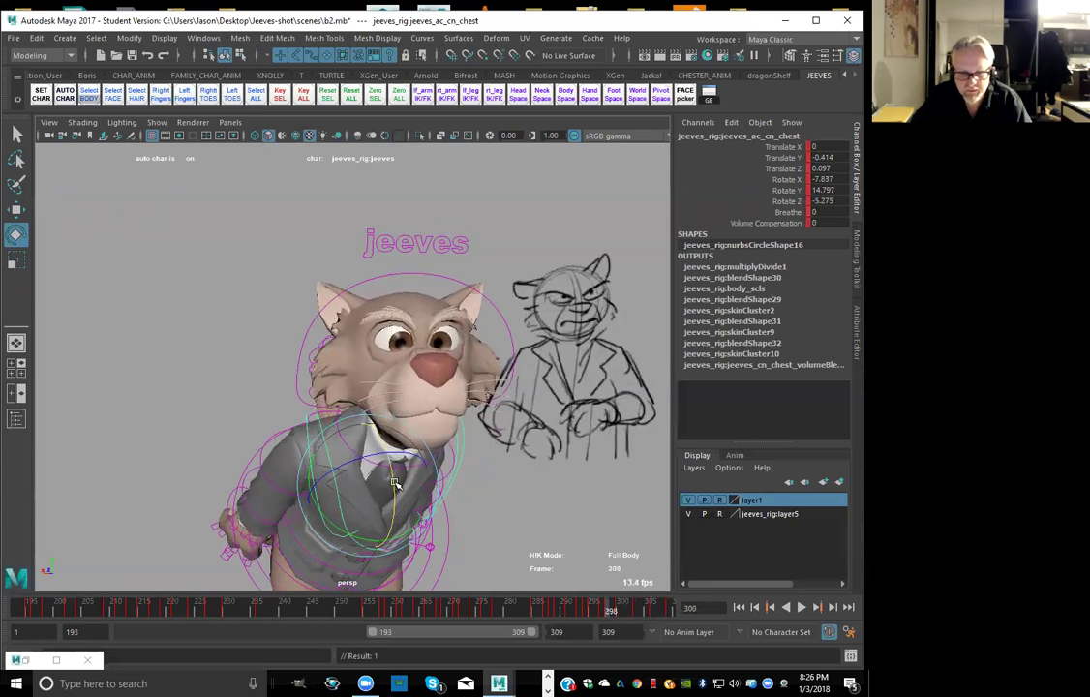
key(period)
key(period)
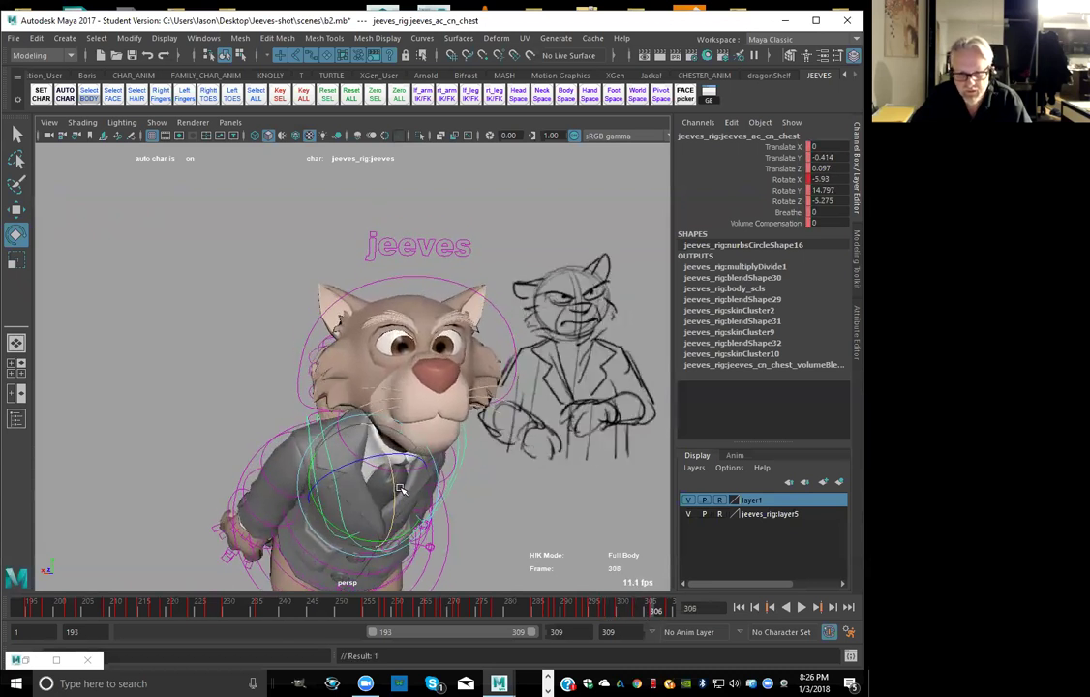
Fine-tune the chest rotation at frame 306 and step through the surrounding keys
drag(393, 482, 396, 486)
key(comma)
key(comma)
key(comma)
key(comma)
key(period)
key(period)
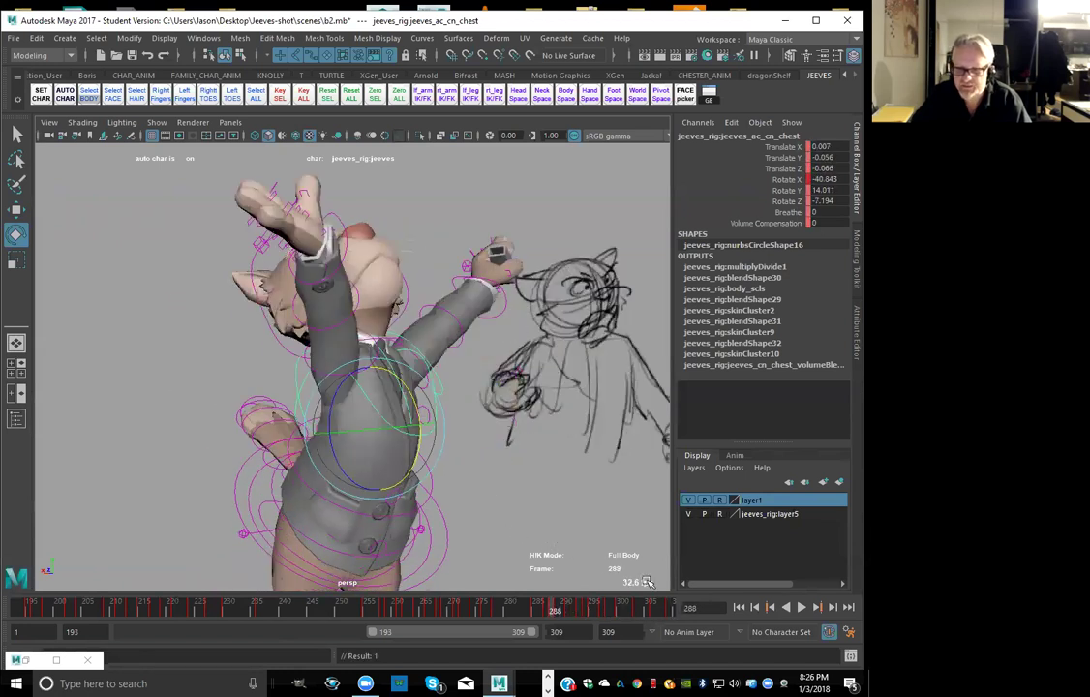
Play frames 193 to 309 to review the body motion
click(741, 607)
click(802, 608)
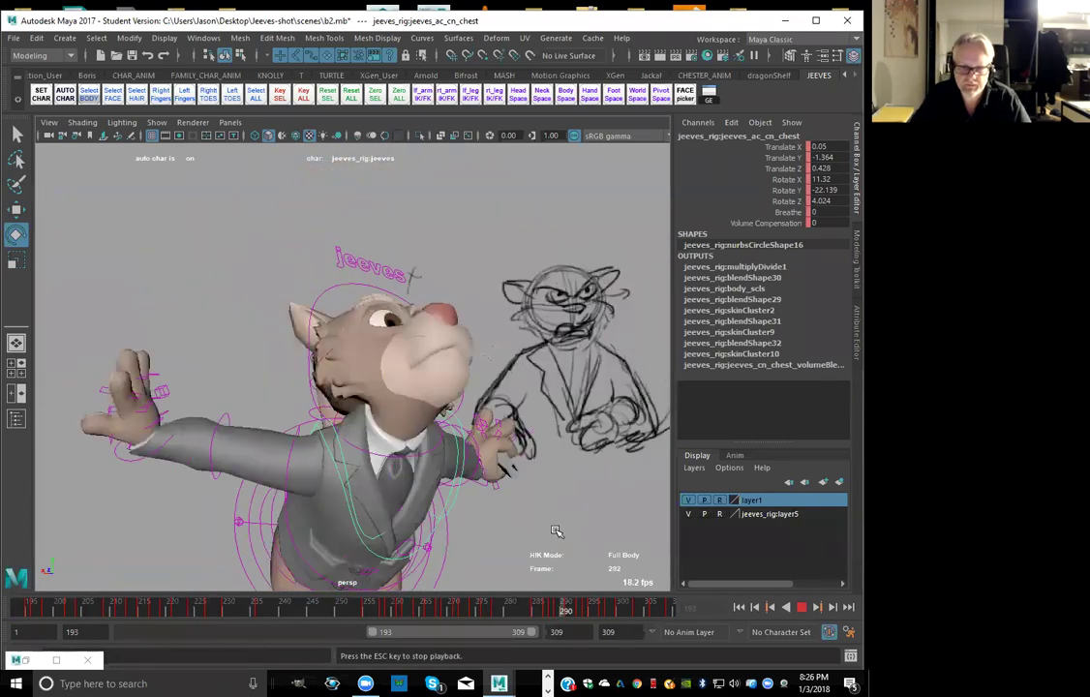
click(803, 607)
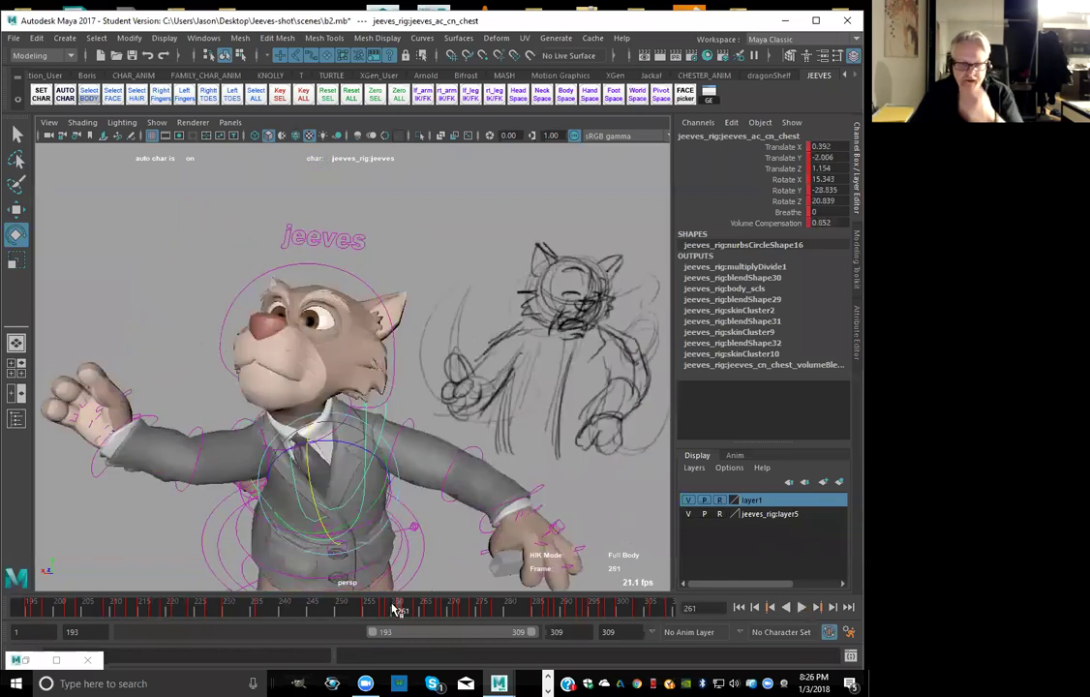
Turn on the cleese_stone timeline sound and extend the playback range back to frame 1
right_click(390, 608)
mouse_move(504, 592)
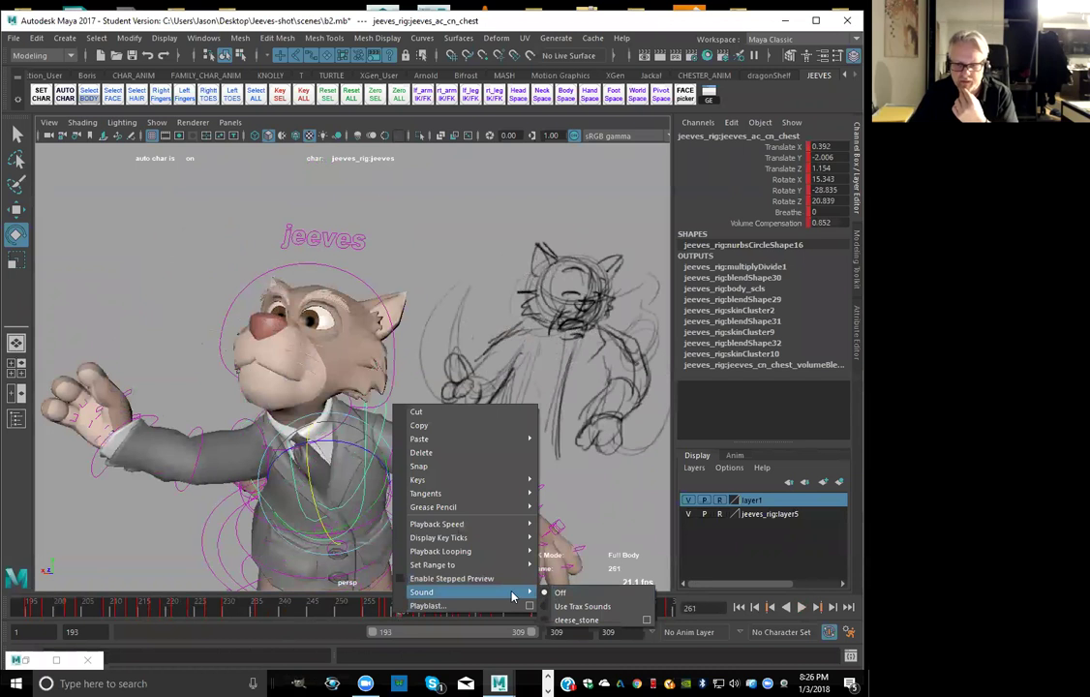
click(563, 620)
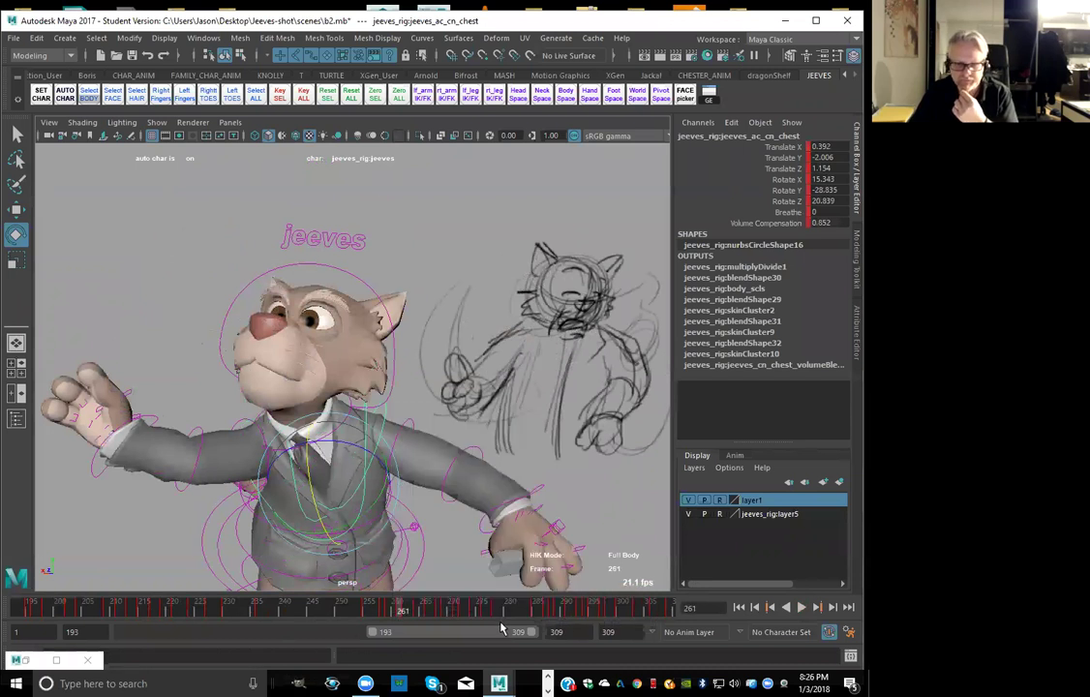
drag(370, 635, 89, 628)
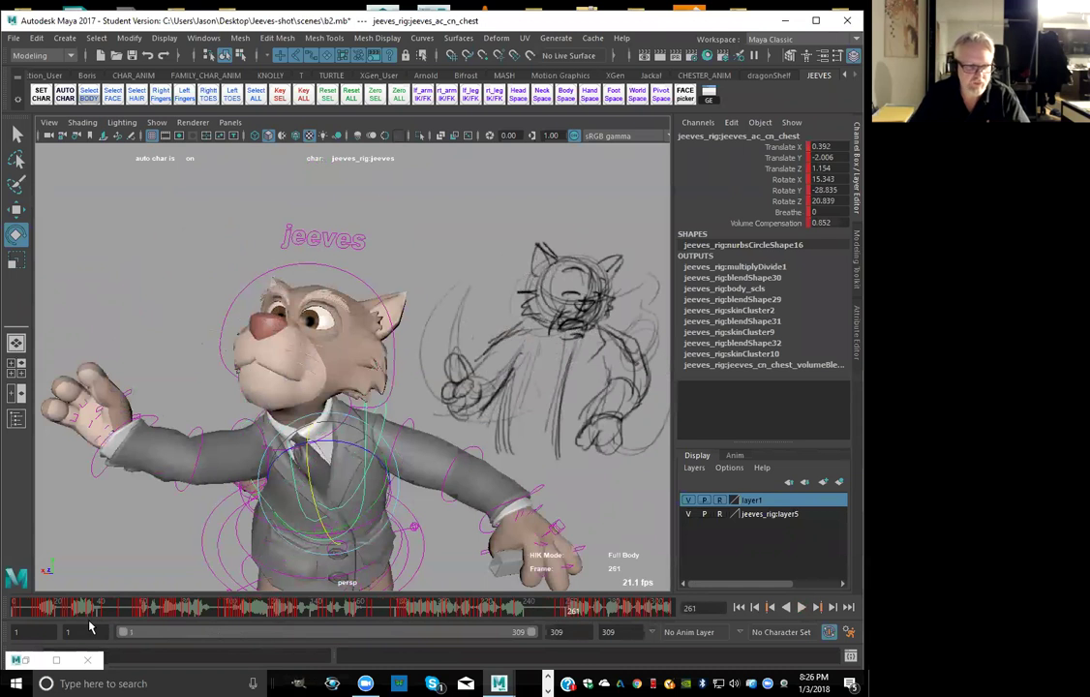
Flip between frames 1, 2 and 4 to examine the opening turn against the reference drawings
click(17, 608)
key(alt+comma)
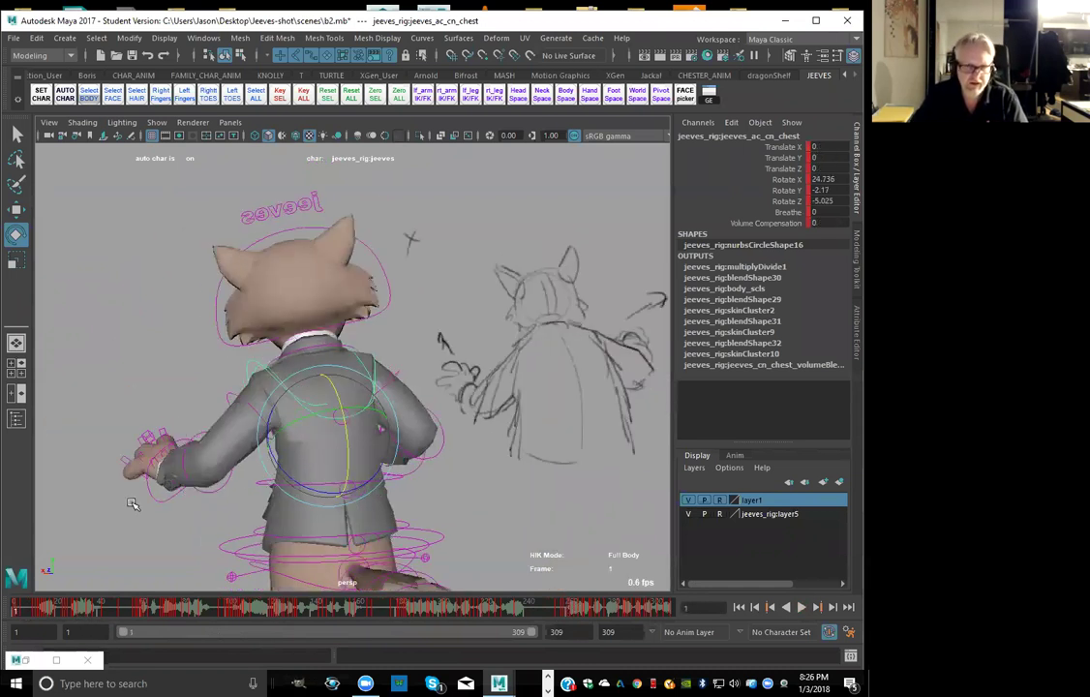
key(alt+period)
key(alt+period)
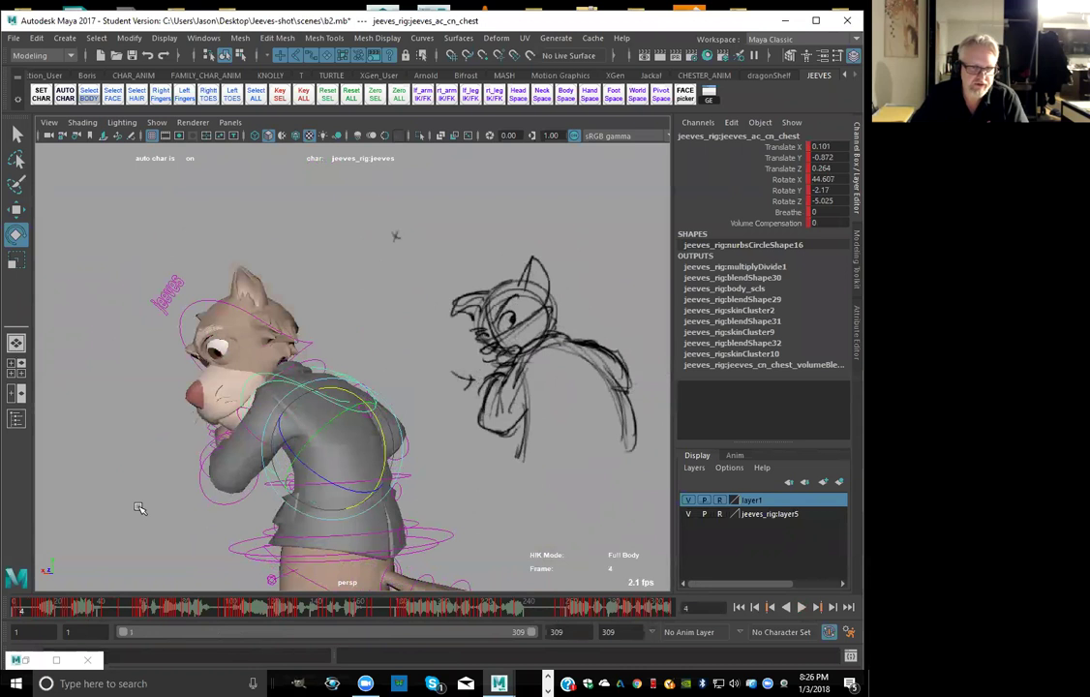
key(alt+comma)
key(alt+period)
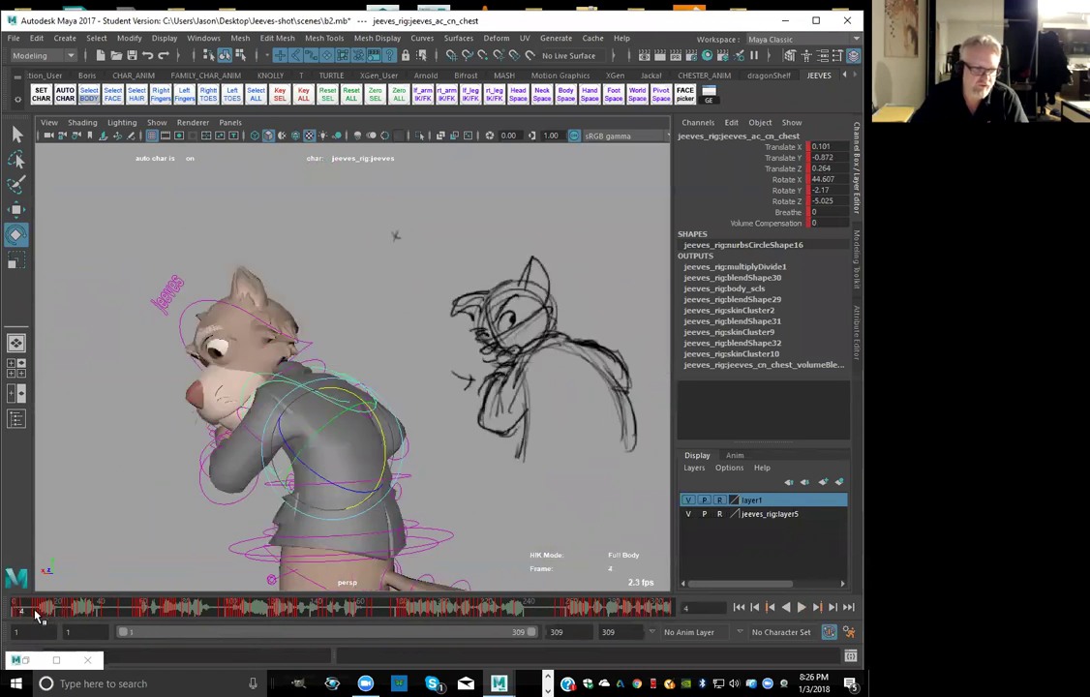
key(alt+comma)
key(alt+period)
key(alt+comma)
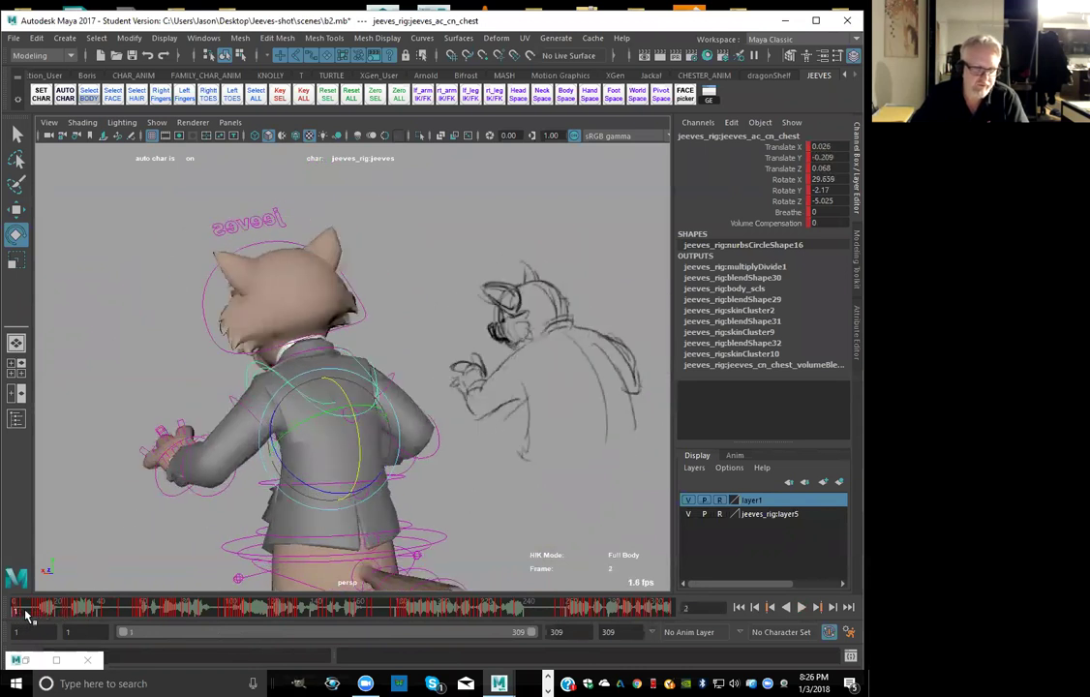
key(alt+comma)
key(alt+period)
key(alt+period)
key(alt+comma)
Select the head control and turn the head at frame 2 to about X 37.2, Y 62.0, Z 6.5, keying its rotation
click(205, 309)
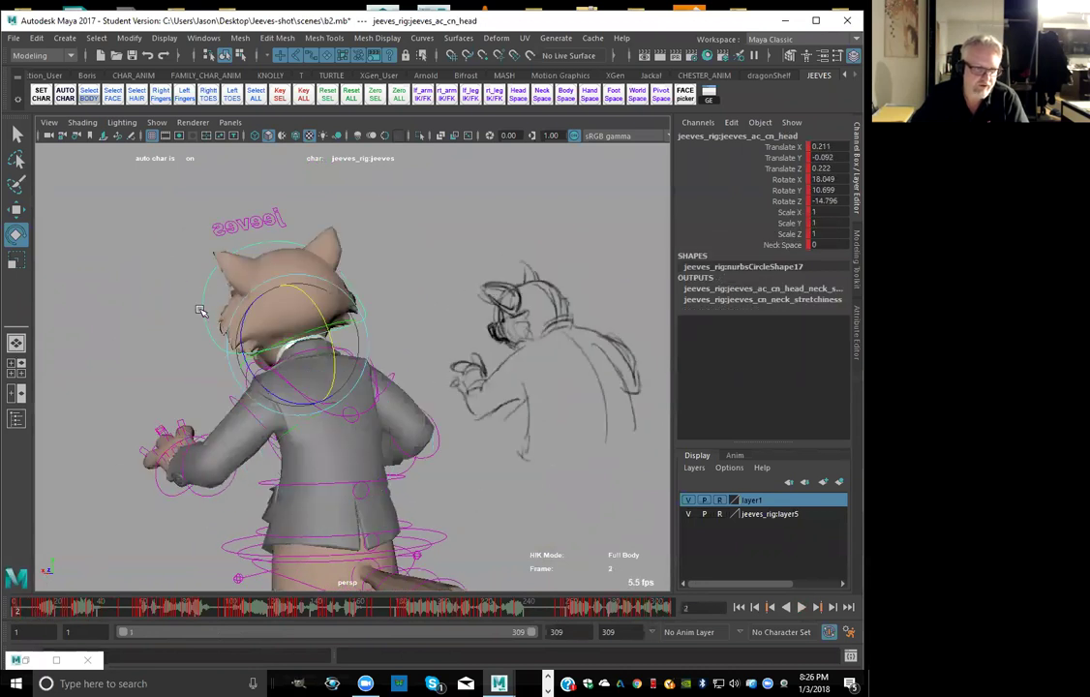
key(alt+comma)
drag(273, 346, 318, 321)
key(period)
key(shift+e)
key(shift+e)
key(period)
key(period)
key(comma)
key(comma)
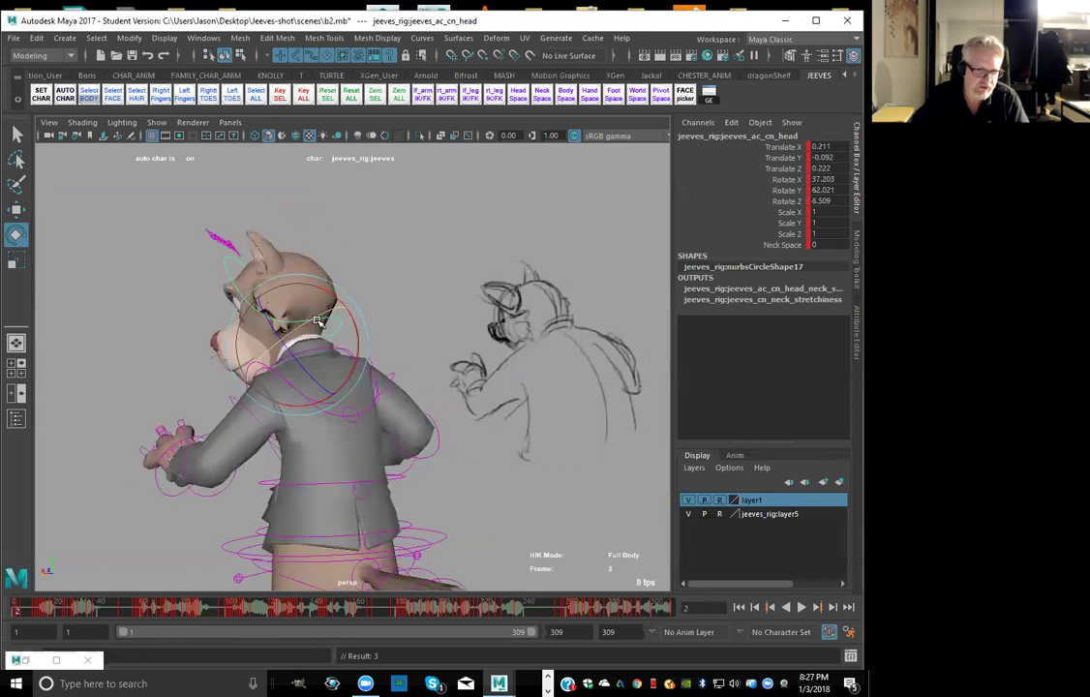
Flip repeatedly between the opening frames to examine the head turn up to frame 4, then clear the selection
key(alt+period)
key(alt+period)
key(alt+comma)
key(alt+comma)
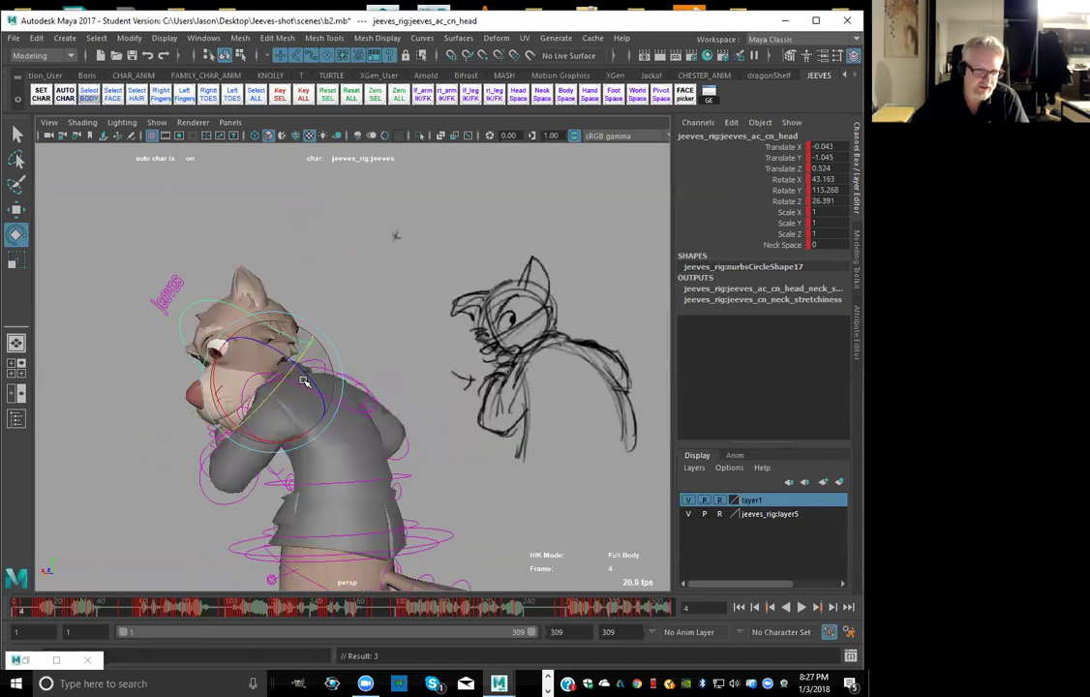
key(alt+comma)
key(alt+period)
key(alt+period)
key(alt+period)
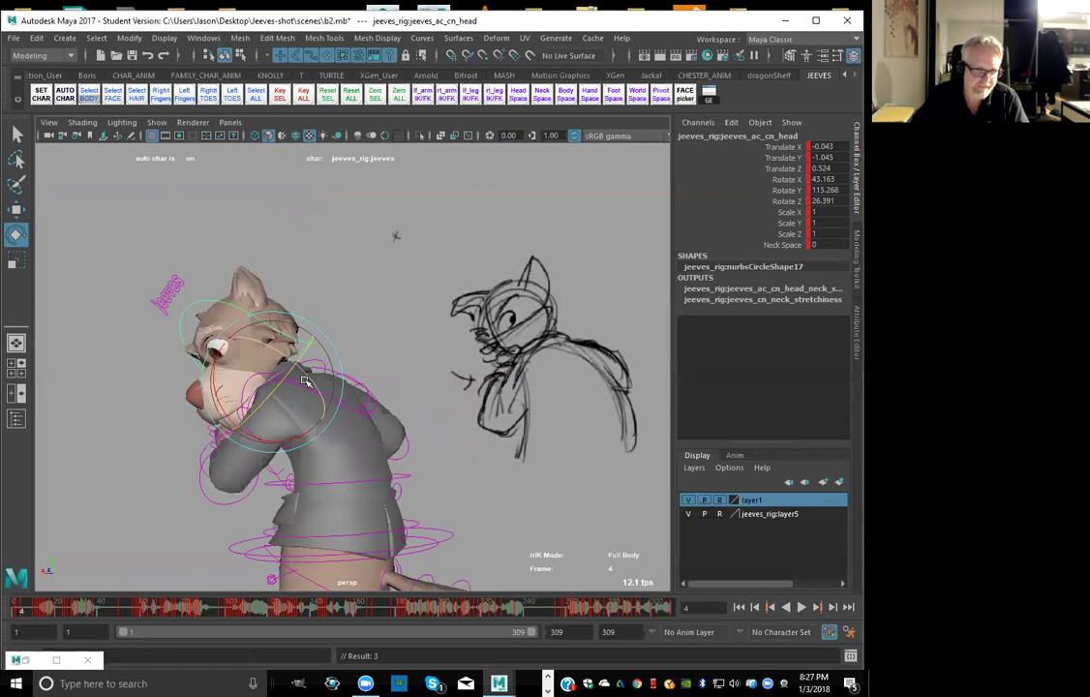
key(period)
key(period)
key(comma)
key(comma)
key(period)
key(comma)
key(comma)
key(alt+period)
key(alt+period)
key(alt+comma)
key(alt+comma)
key(alt+period)
key(comma)
key(comma)
key(period)
key(period)
key(period)
key(period)
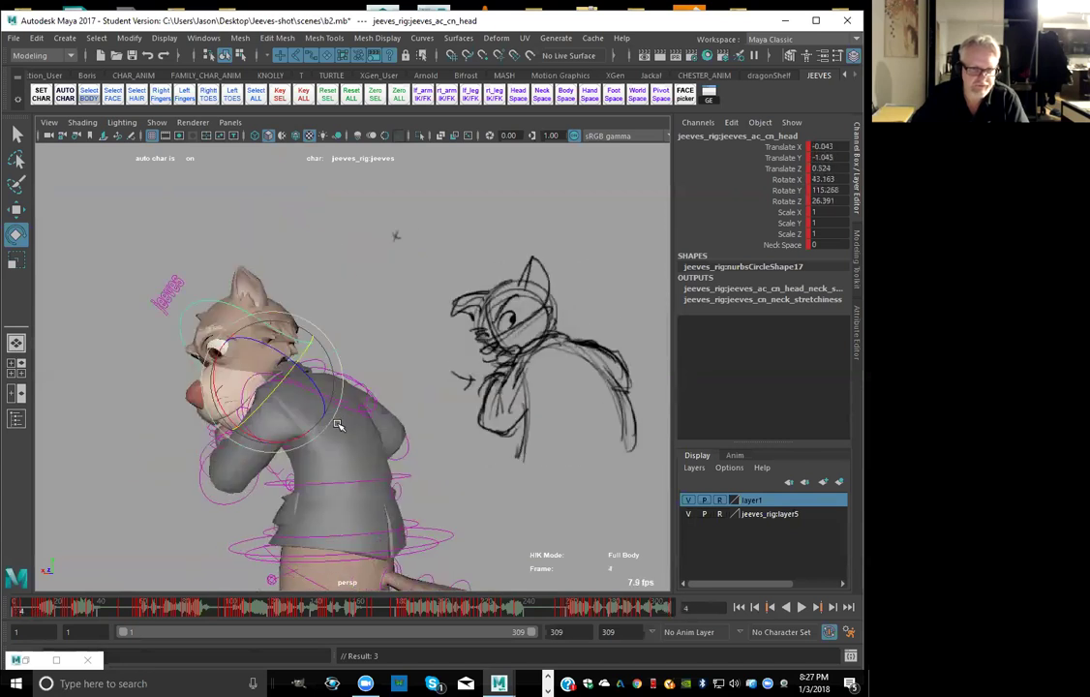
click(106, 364)
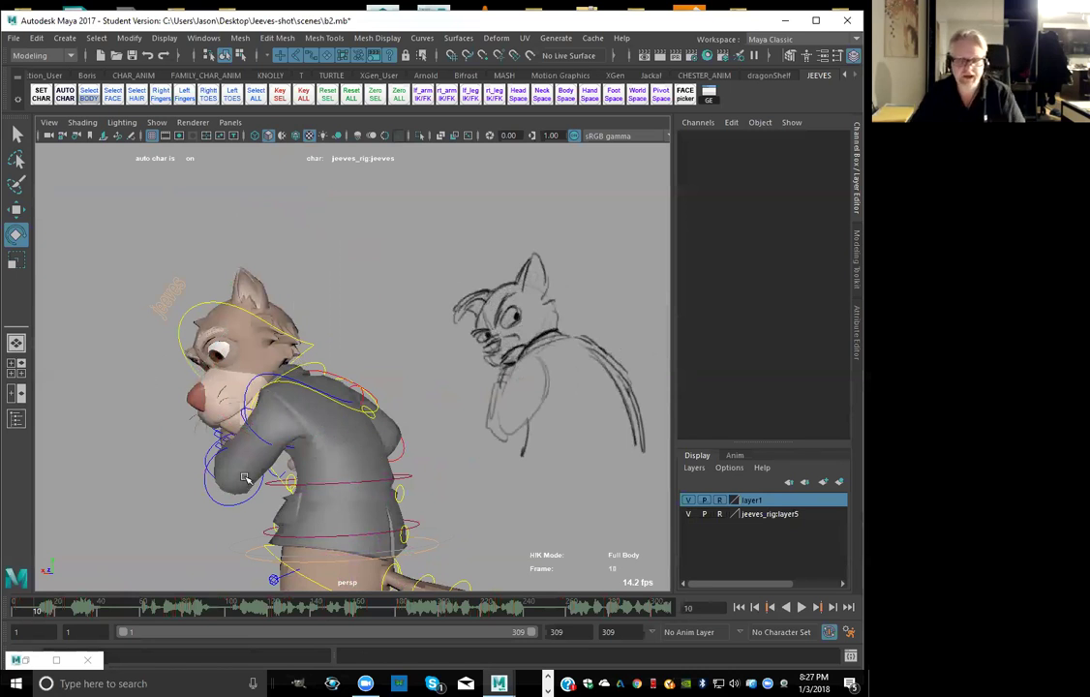
Playblast the full shot from frame 1 to 309, overwriting the existing movies\b2.mov file
right_click(411, 610)
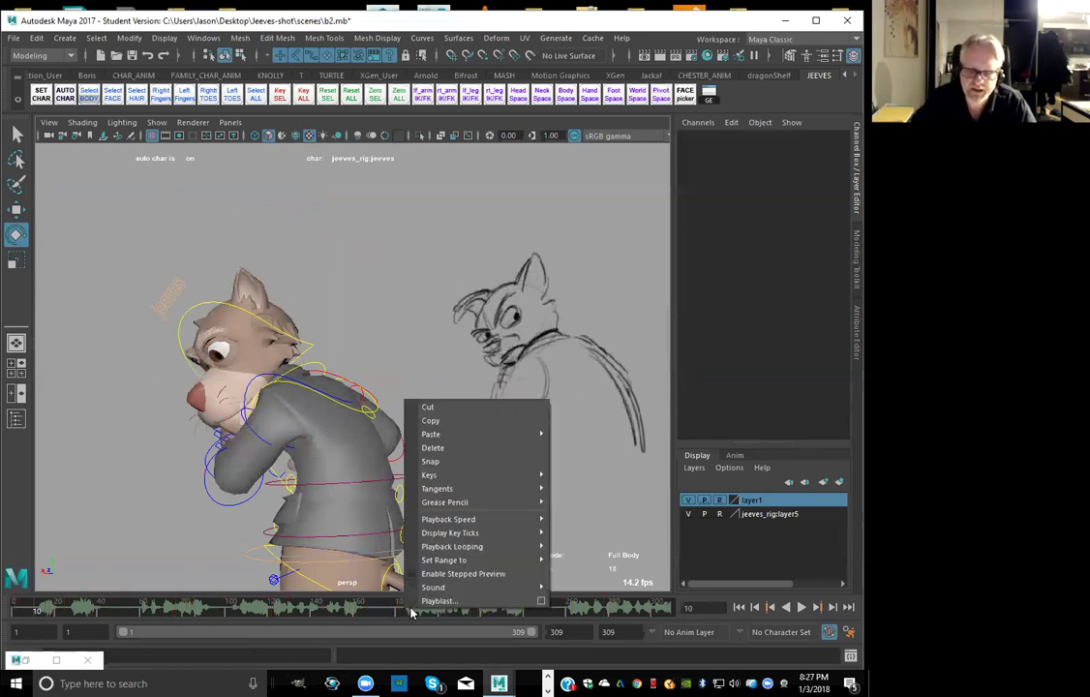
click(424, 601)
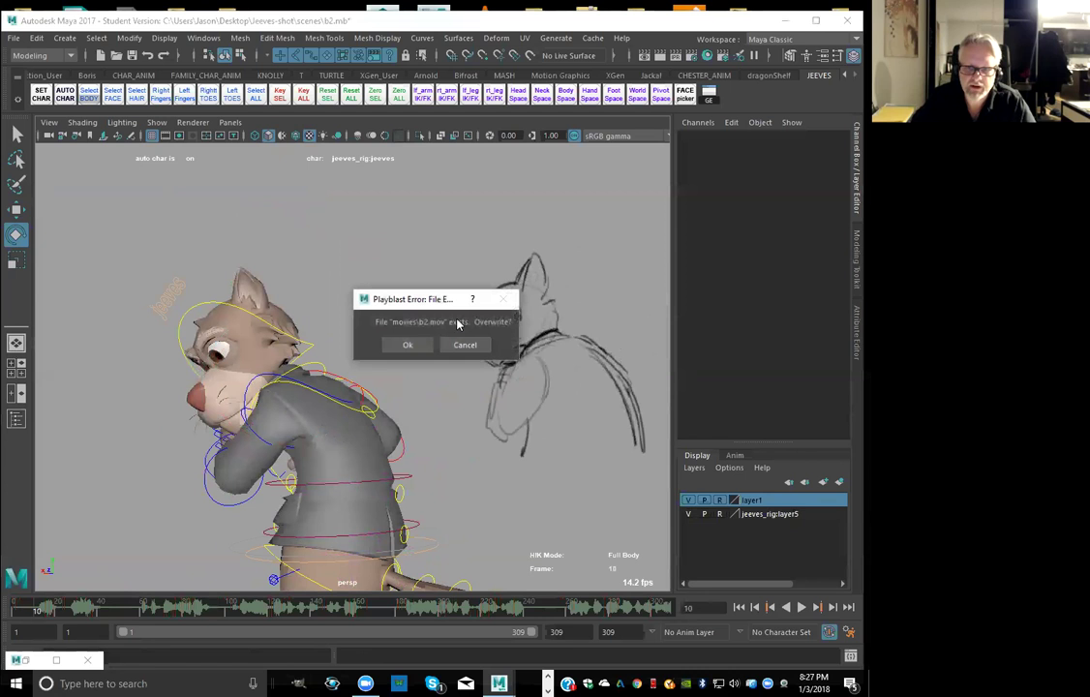
click(414, 345)
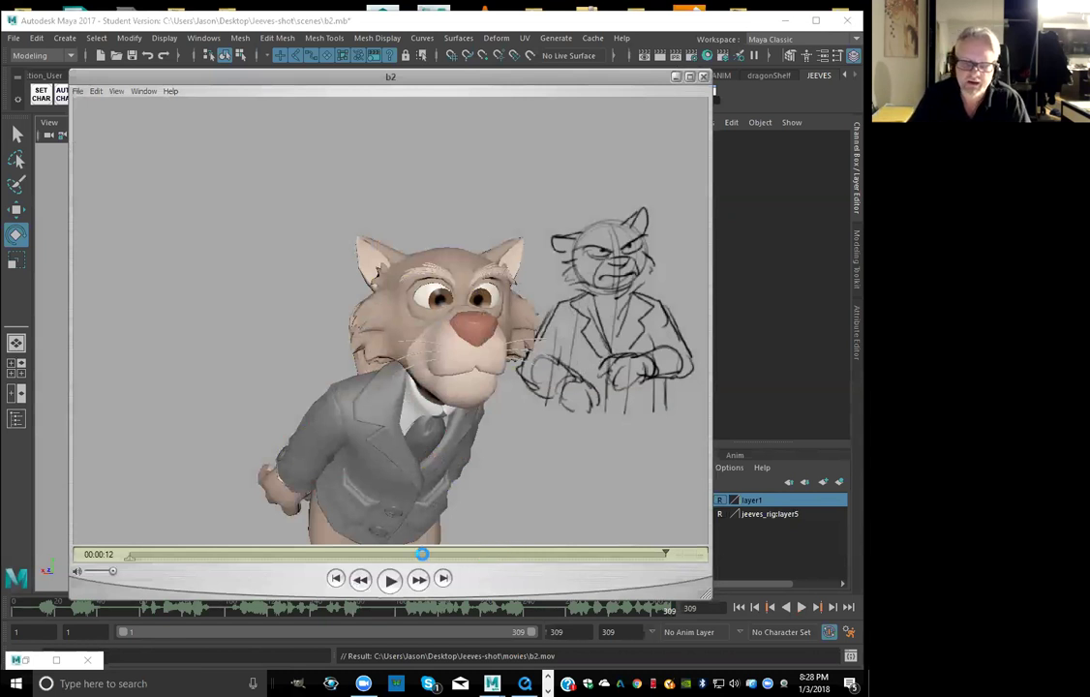
Replay the b2 playblast repeatedly from its first frame to review the whole shot against the reference drawings
click(333, 579)
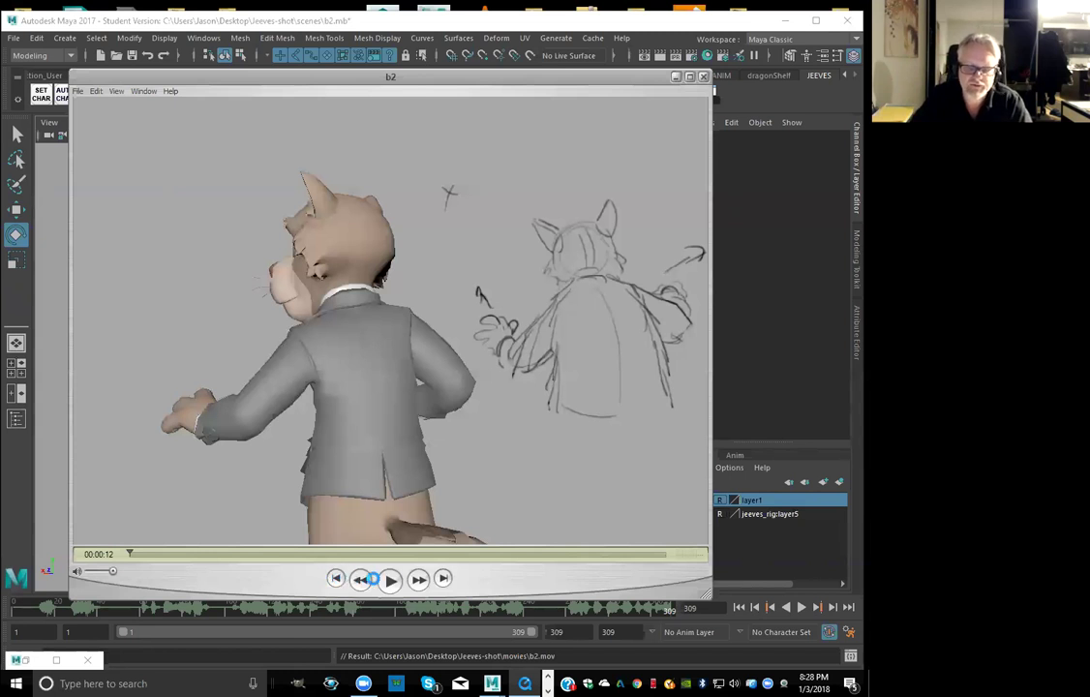
click(388, 579)
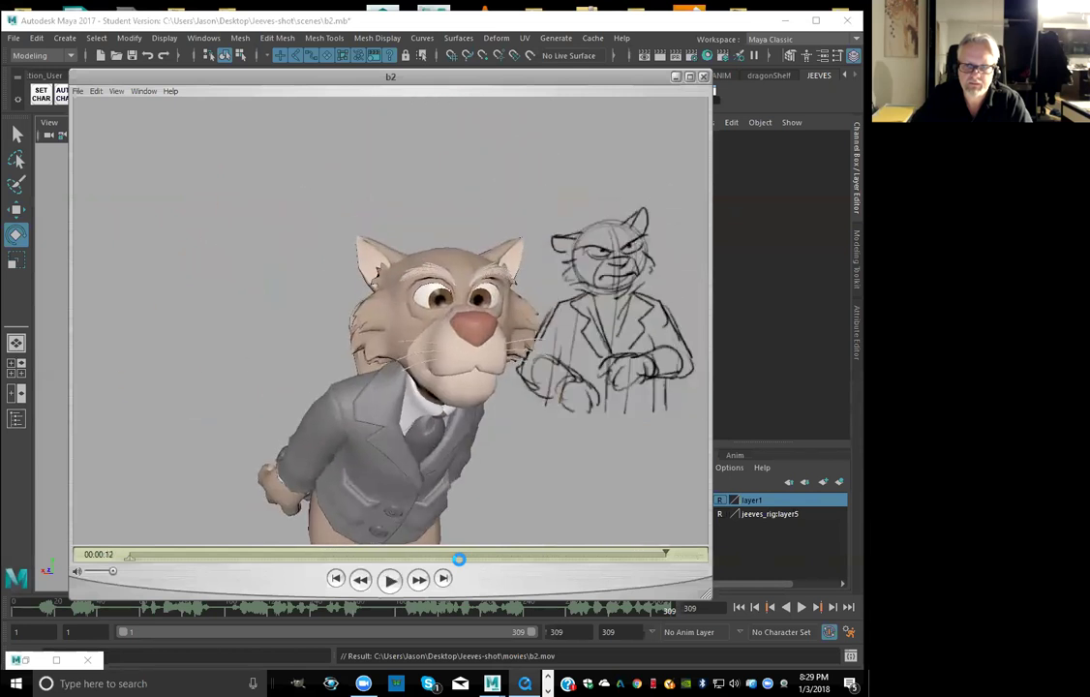
click(335, 578)
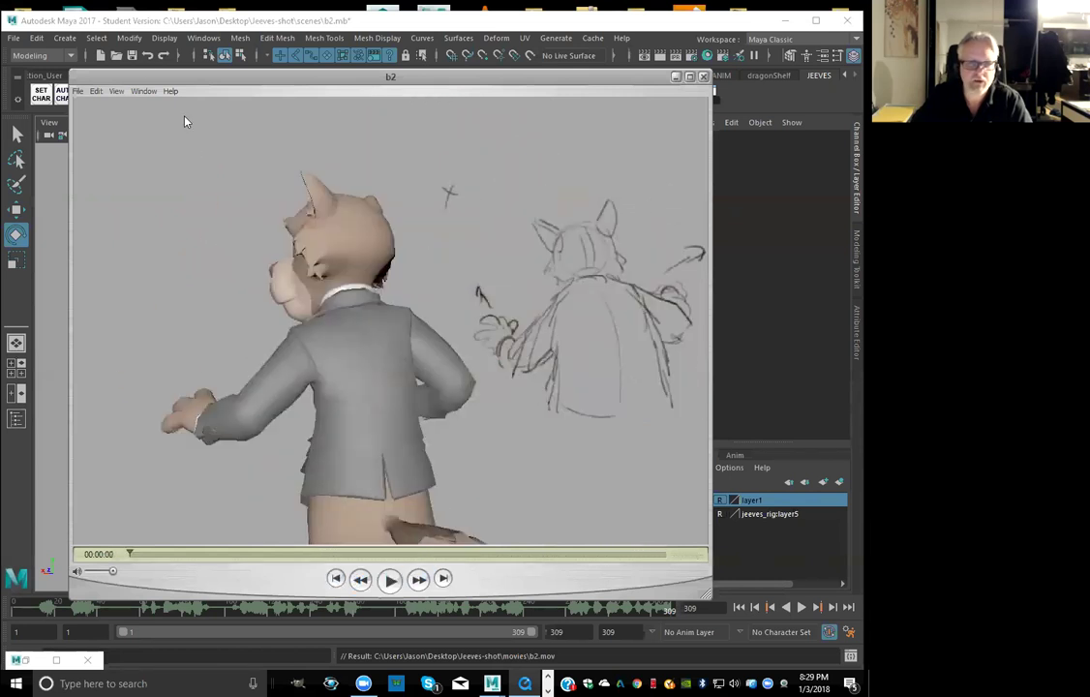
click(116, 91)
click(126, 240)
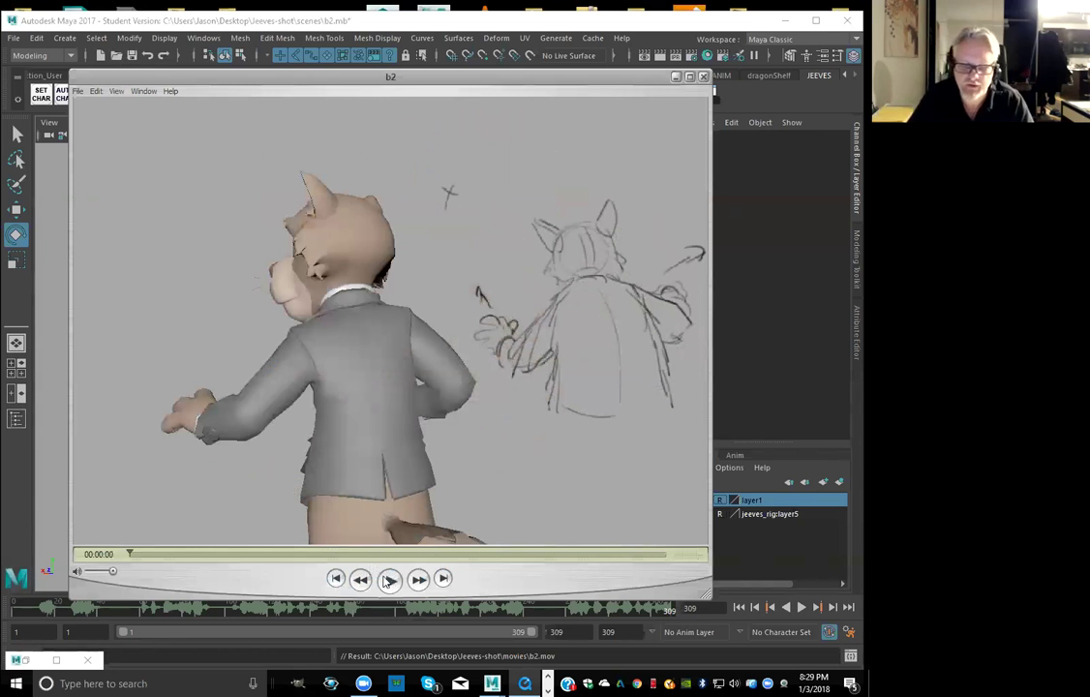
click(387, 580)
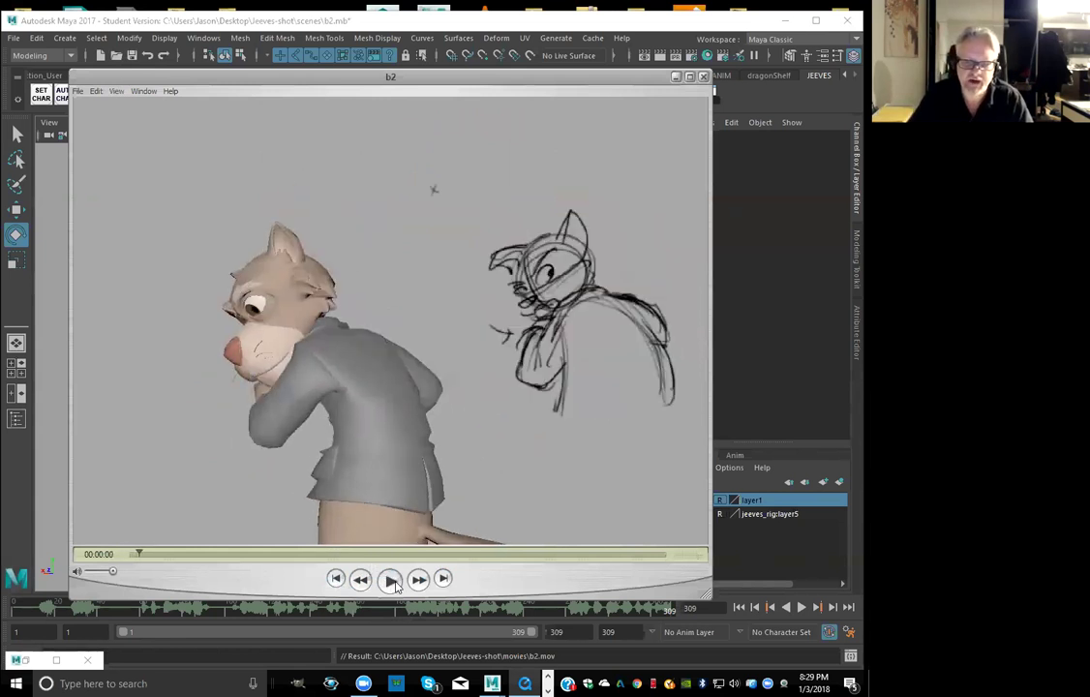
click(367, 581)
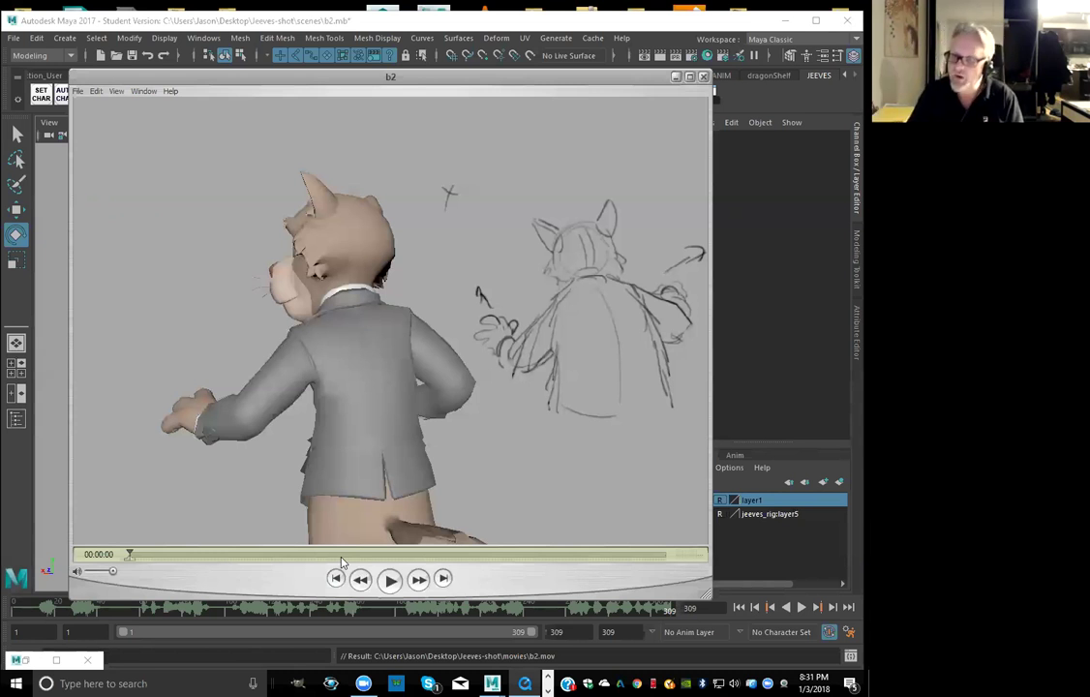
Switch to Firefox, open the iAnimate weekly demos page and play the Jeeves - Throw Stones Blocking playblast
click(548, 678)
click(530, 683)
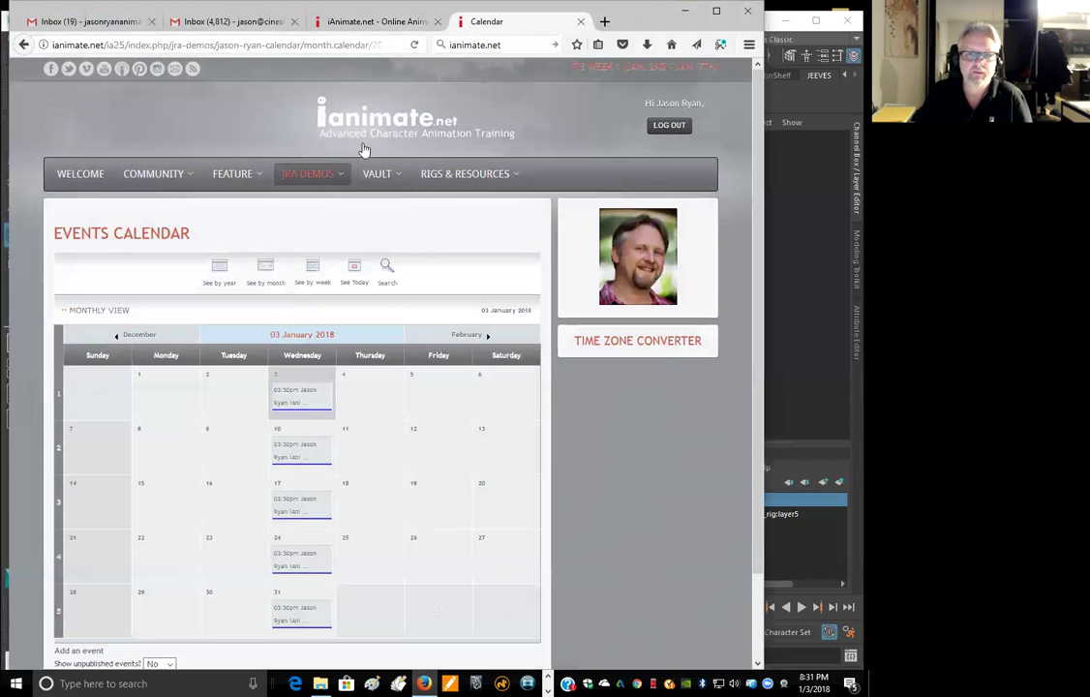
mouse_move(249, 182)
mouse_move(306, 179)
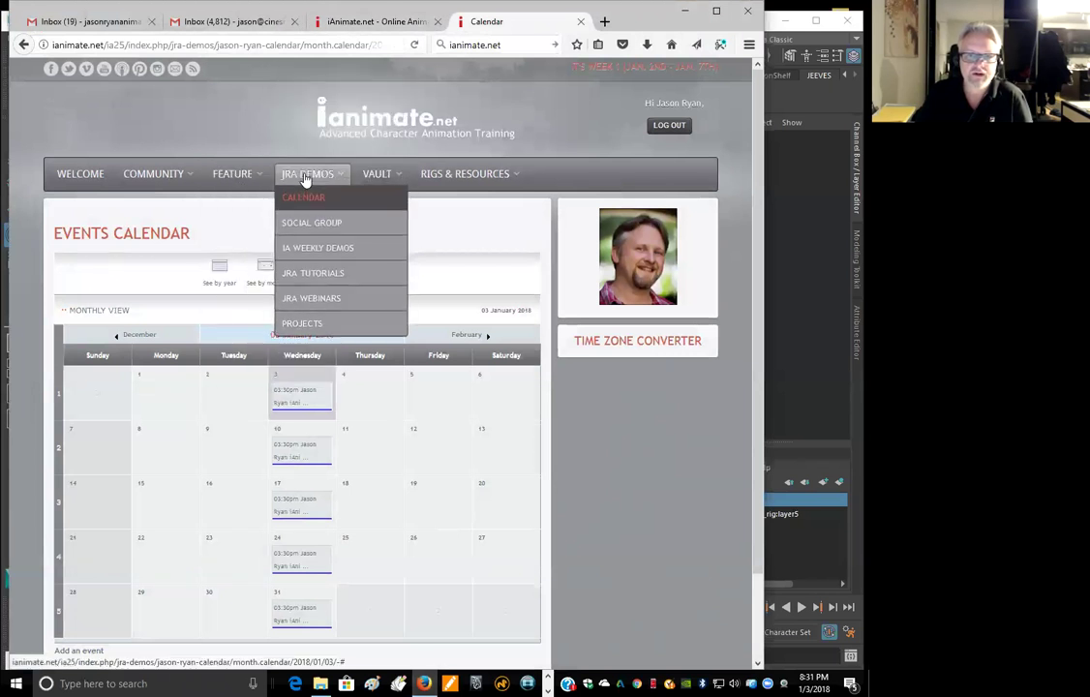
click(332, 249)
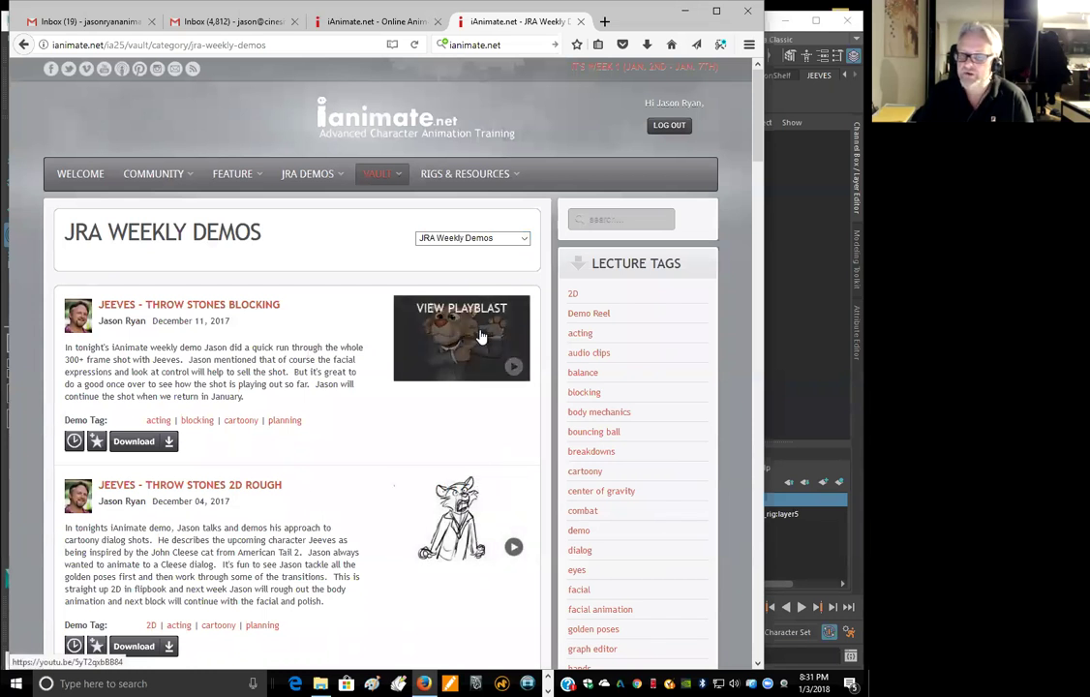
click(510, 369)
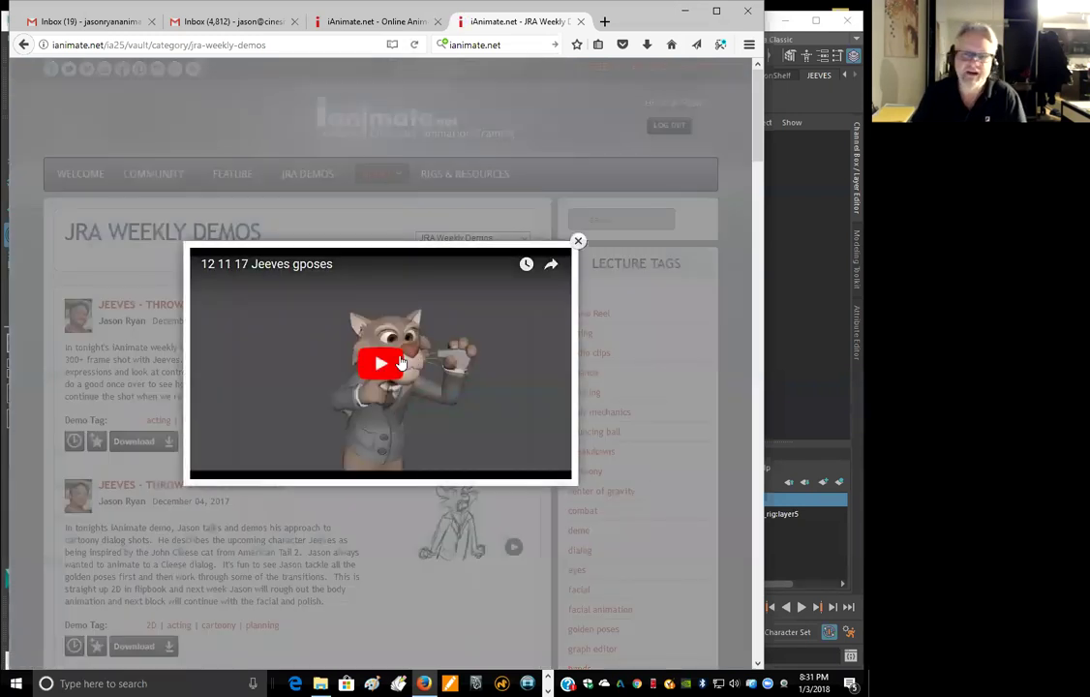
click(399, 363)
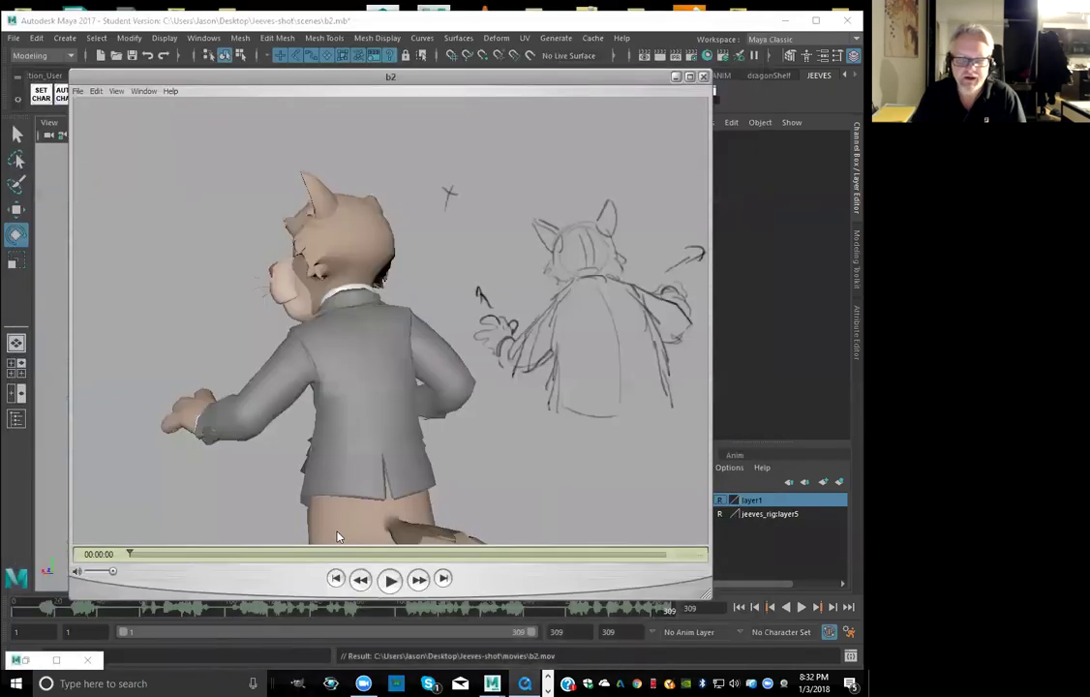
Play the b2 playblast in QuickTime again, pause it and scrub back to about 4 seconds to examine the pose
key(space)
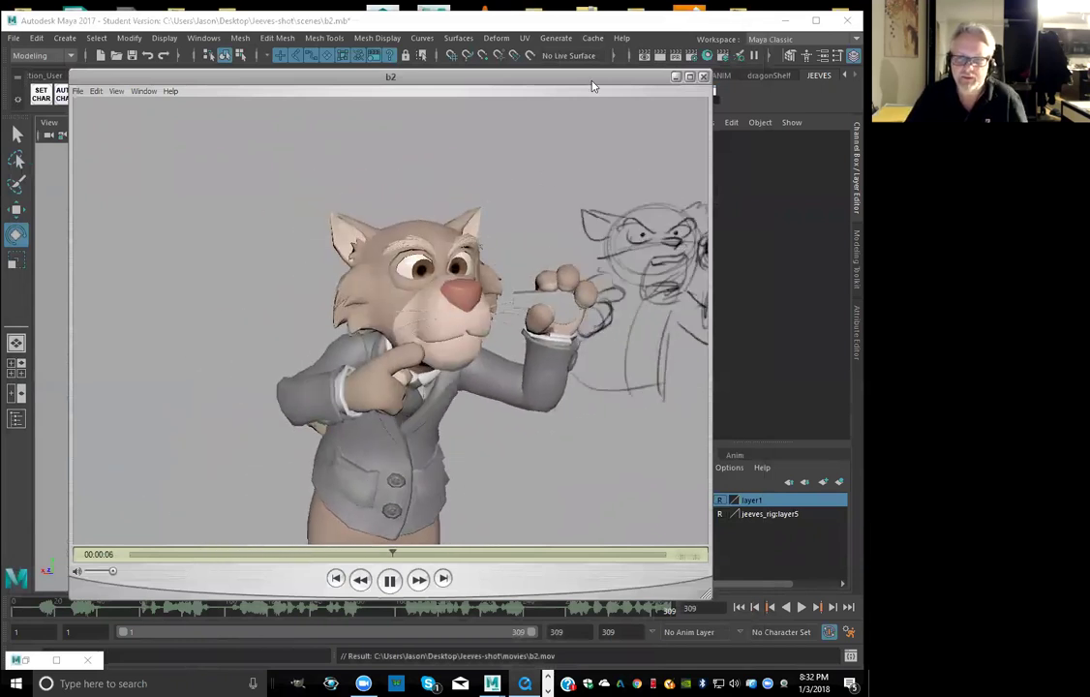
click(390, 581)
mouse_move(435, 552)
mouse_down()
mouse_move(353, 546)
mouse_move(304, 523)
mouse_up()
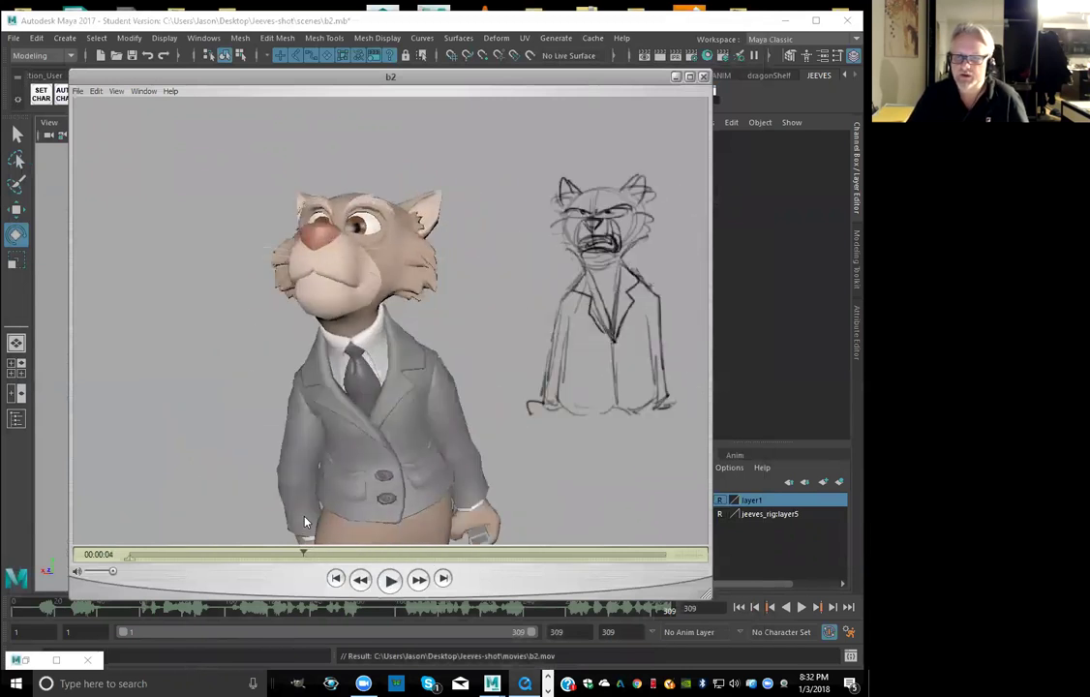